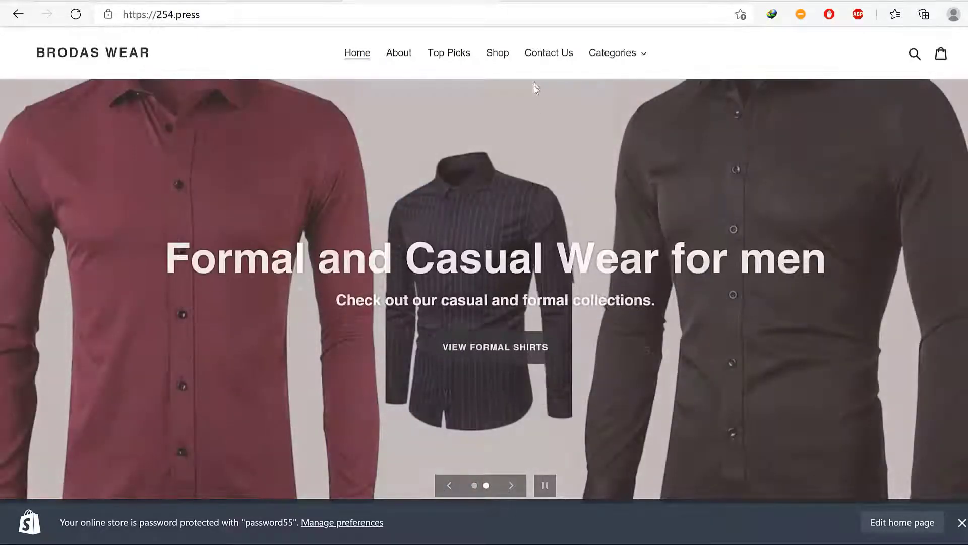
Step: Open the Brodas Wear storefront's Shop listing of all 12 products and briefly highlight its domain
{"action": "left_click", "coordinate": [497, 55]}
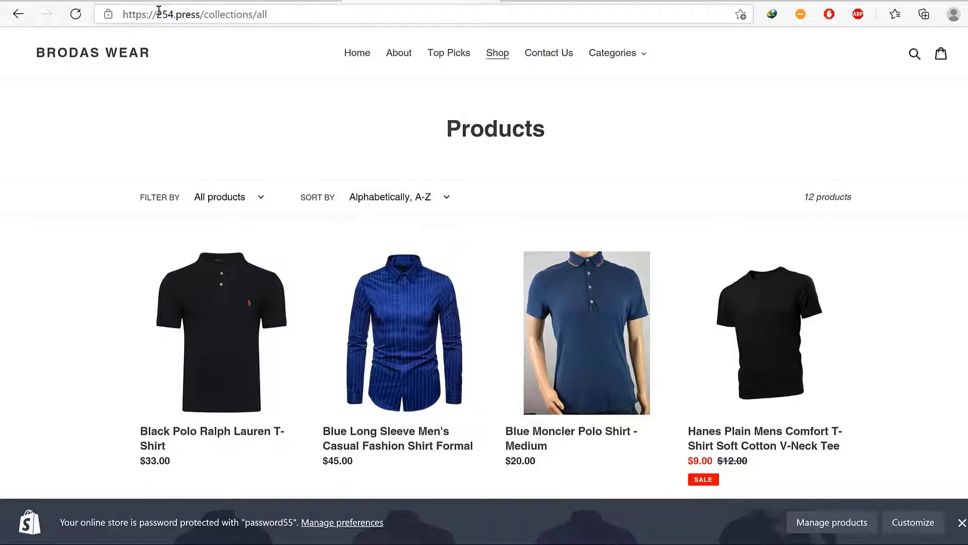
{"action": "left_click_drag", "start_coordinate": [157, 11], "coordinate": [200, 12]}
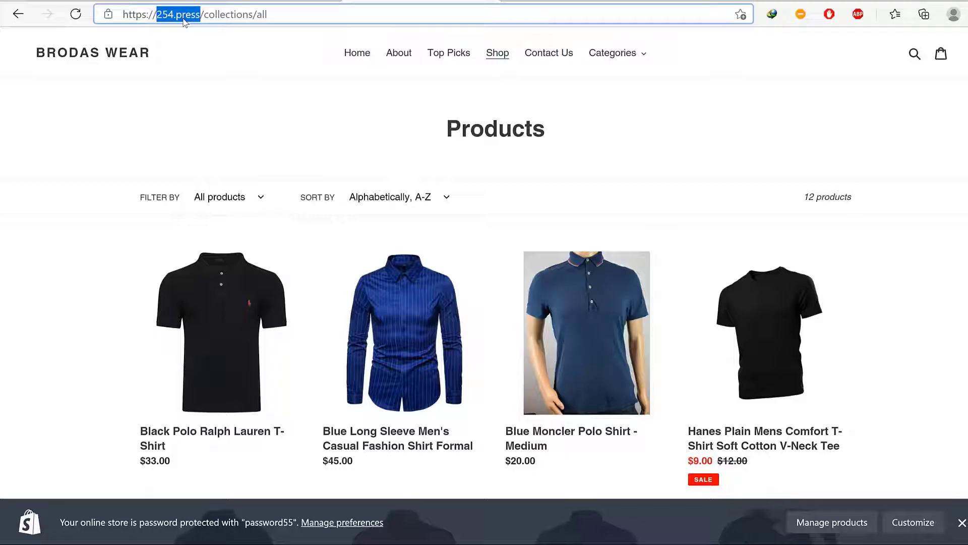
{"action": "left_click", "coordinate": [185, 14]}
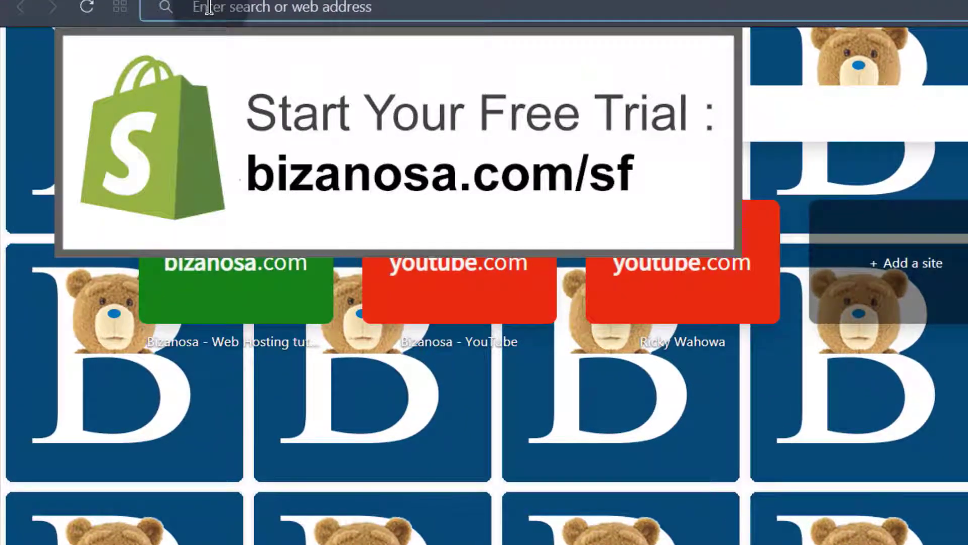
Step: Load bizanosa.com/sf so it redirects to Shopify's free-trial signup page
{"action": "type", "text": "bizanosa.com/s"}
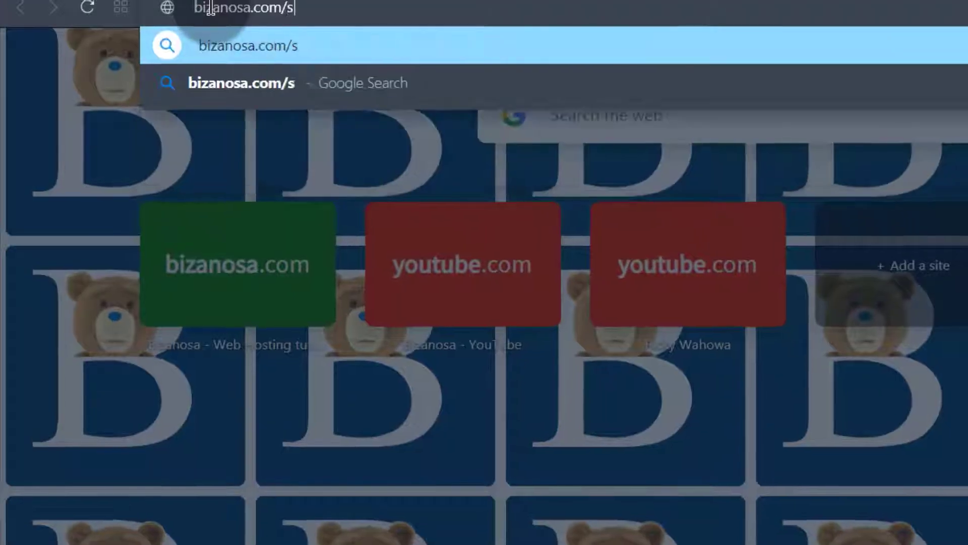
{"action": "type", "text": "f"}
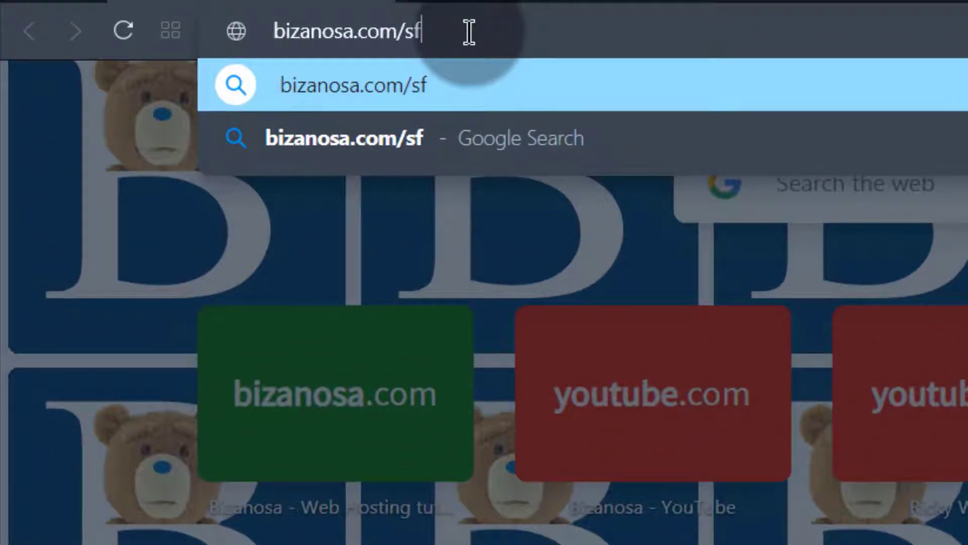
{"action": "key", "text": "Return"}
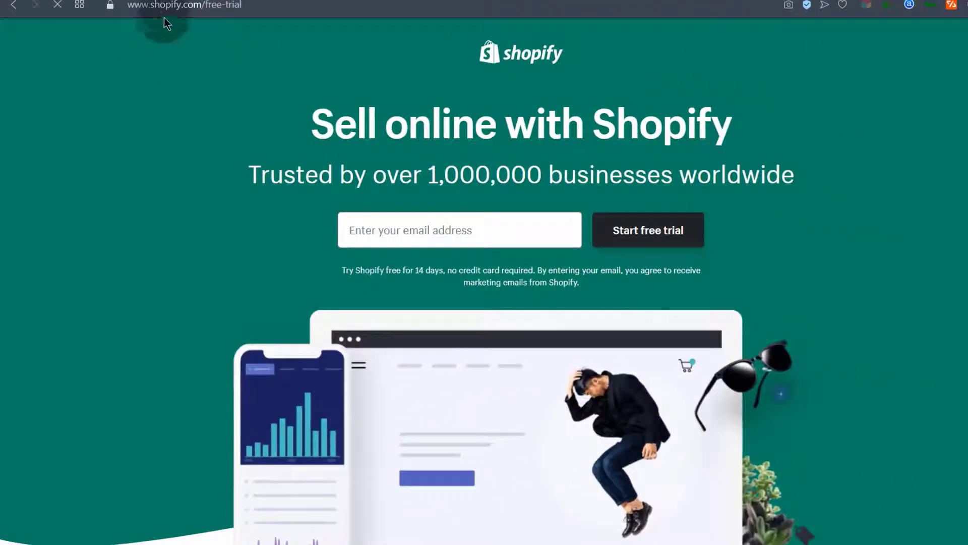
{"action": "left_click_drag", "start_coordinate": [166, 5], "coordinate": [255, 6]}
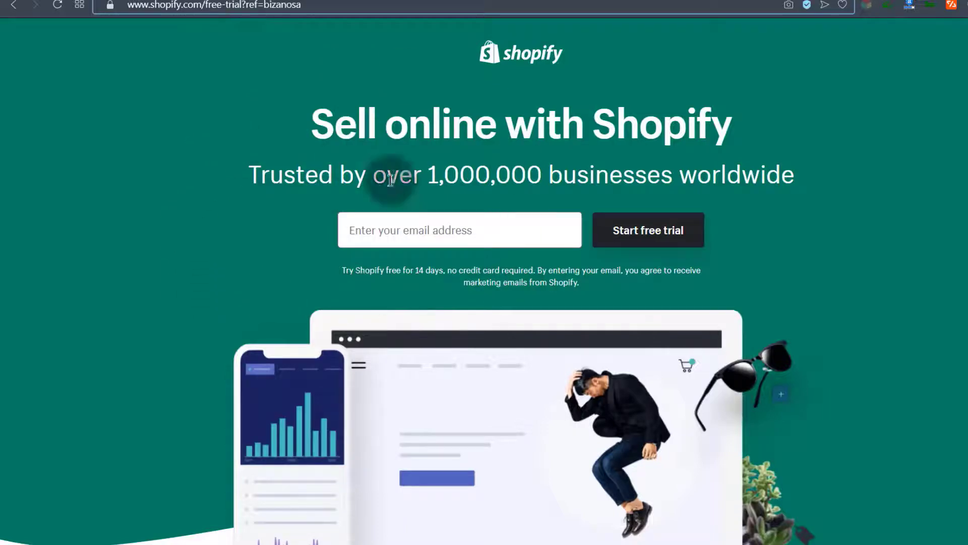
Step: Enter an email address and start the Shopify free trial
{"action": "left_click", "coordinate": [386, 231]}
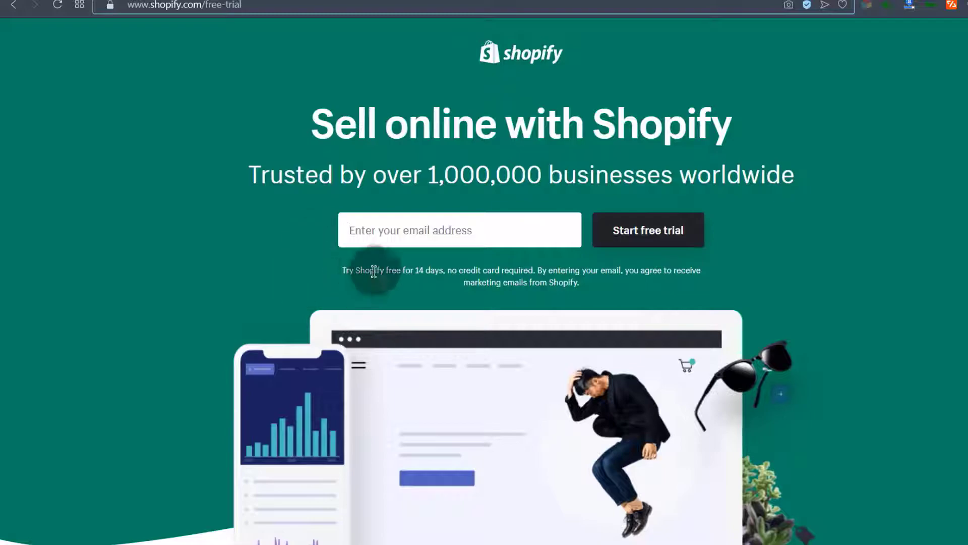
{"action": "left_click", "coordinate": [367, 228]}
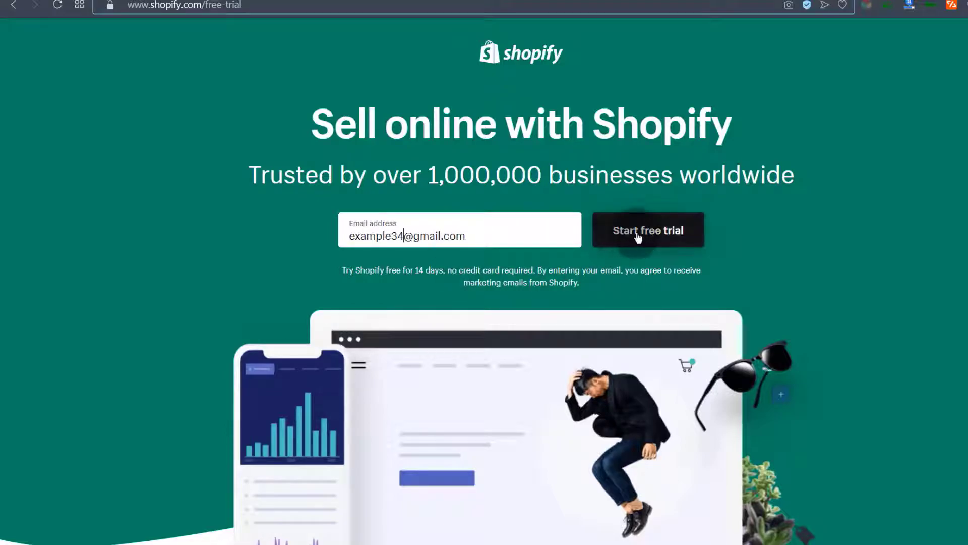
{"action": "left_click", "coordinate": [716, 235]}
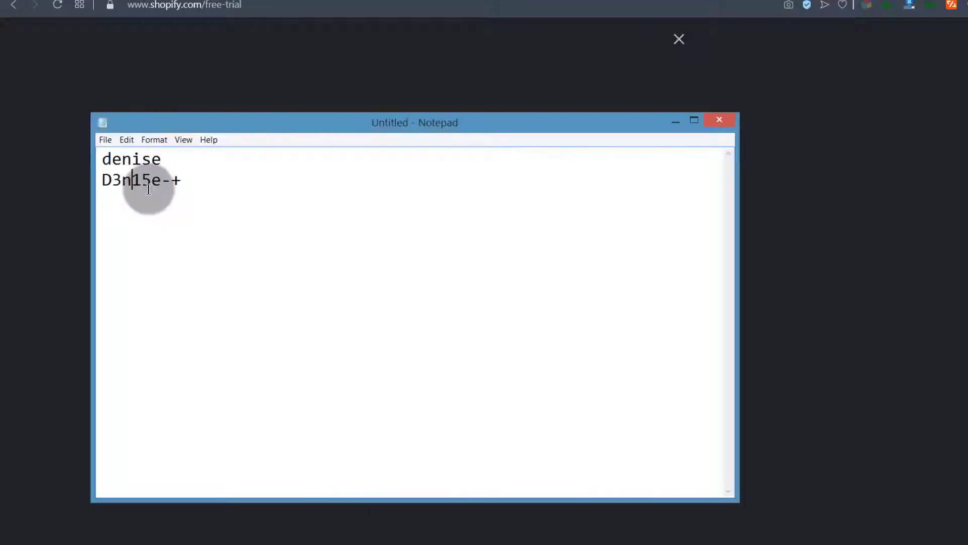
Step: Copy the saved password line from Notepad and close it to return to signup
{"action": "type", "text": "-"}
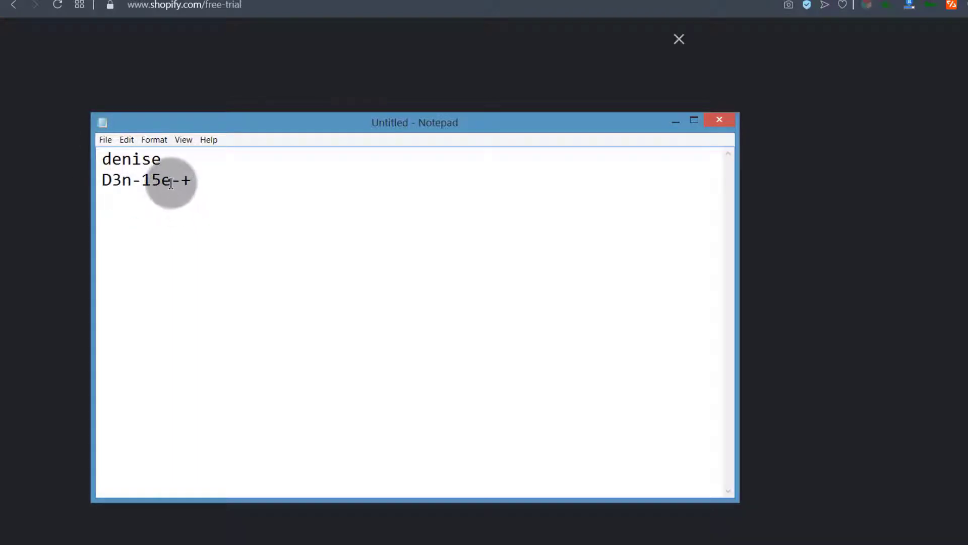
{"action": "left_click", "coordinate": [105, 178]}
{"action": "left_click_drag", "start_coordinate": [106, 178], "coordinate": [192, 182]}
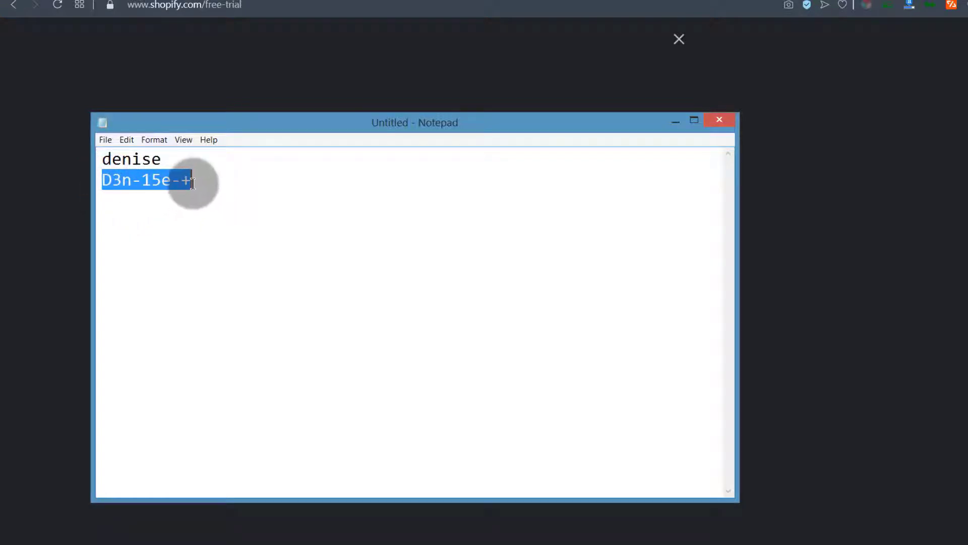
{"action": "left_click", "coordinate": [714, 123]}
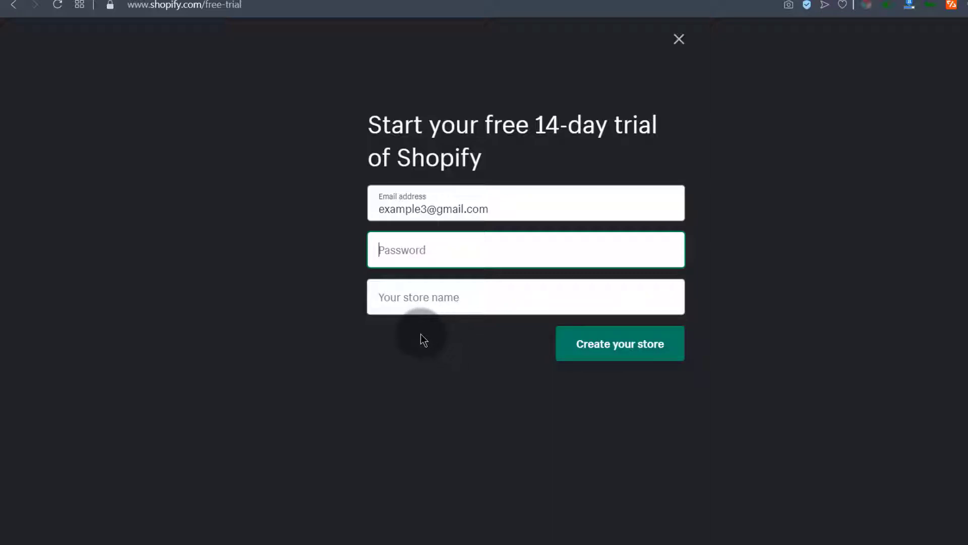
Step: Name the store 'broda Wear', fill in the password, and create the store
{"action": "left_click", "coordinate": [396, 299]}
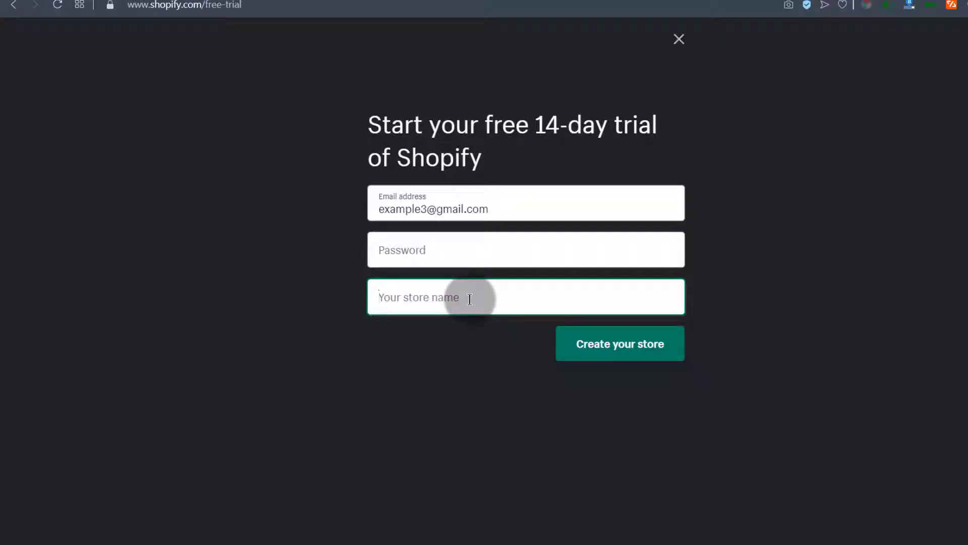
{"action": "type", "text": "broda Wear"}
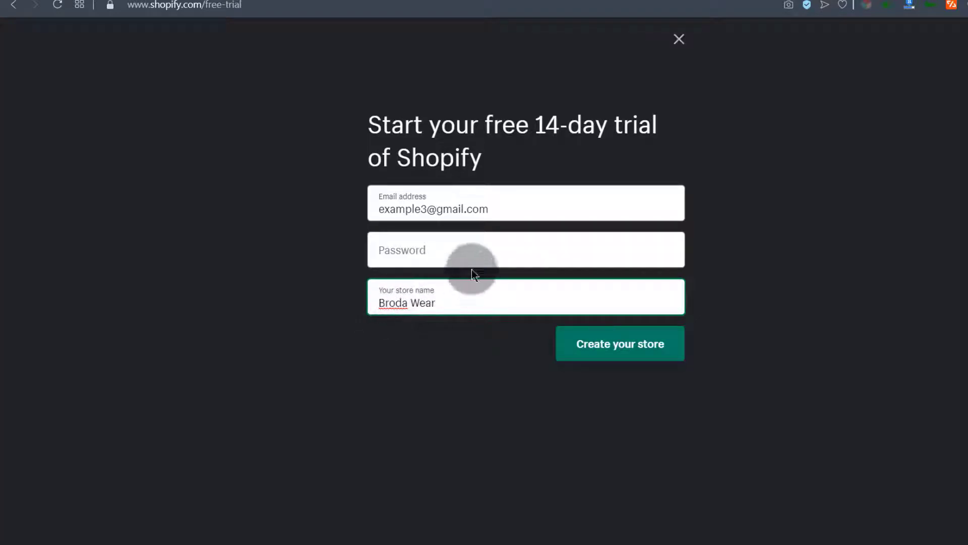
{"action": "left_click", "coordinate": [398, 251]}
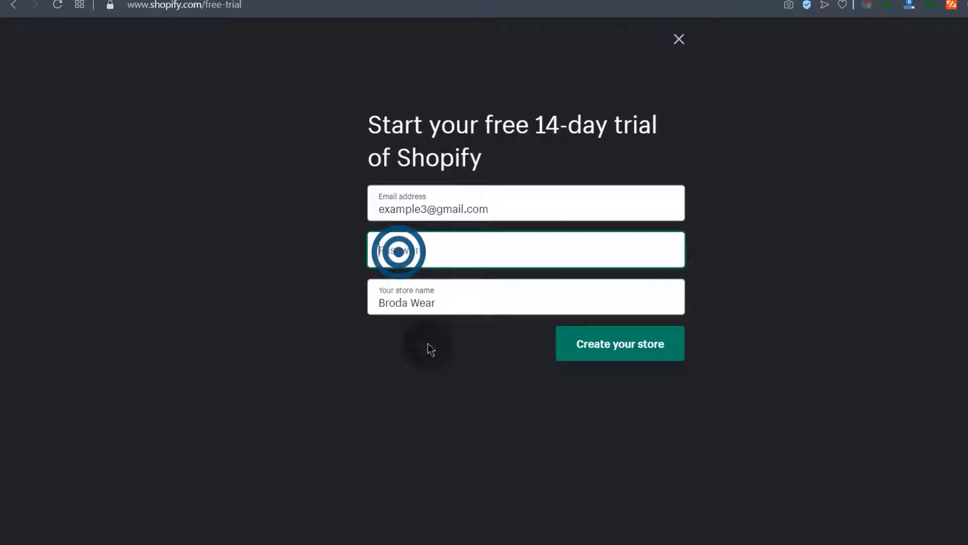
{"action": "left_click", "coordinate": [617, 353]}
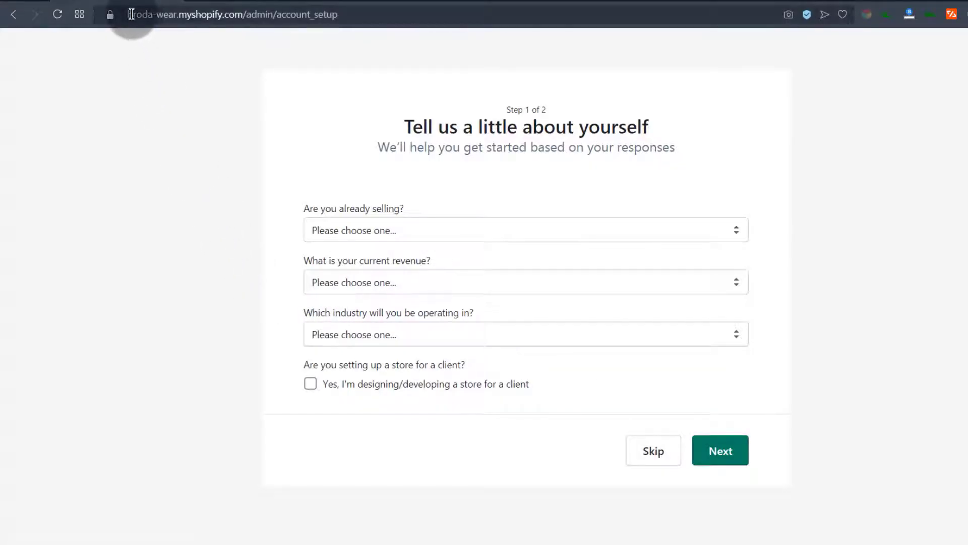
{"action": "left_click_drag", "start_coordinate": [130, 13], "coordinate": [219, 14]}
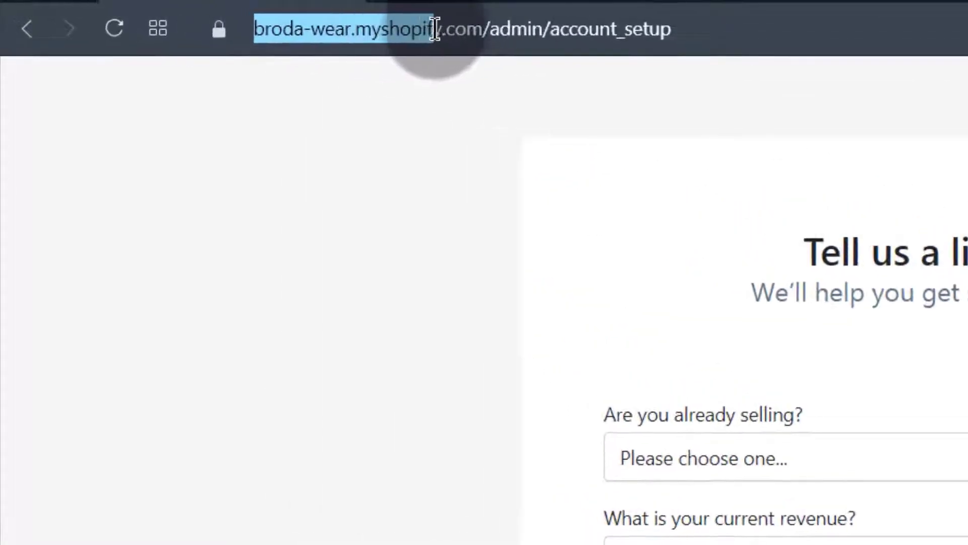
{"action": "left_click_drag", "start_coordinate": [433, 28], "coordinate": [472, 29]}
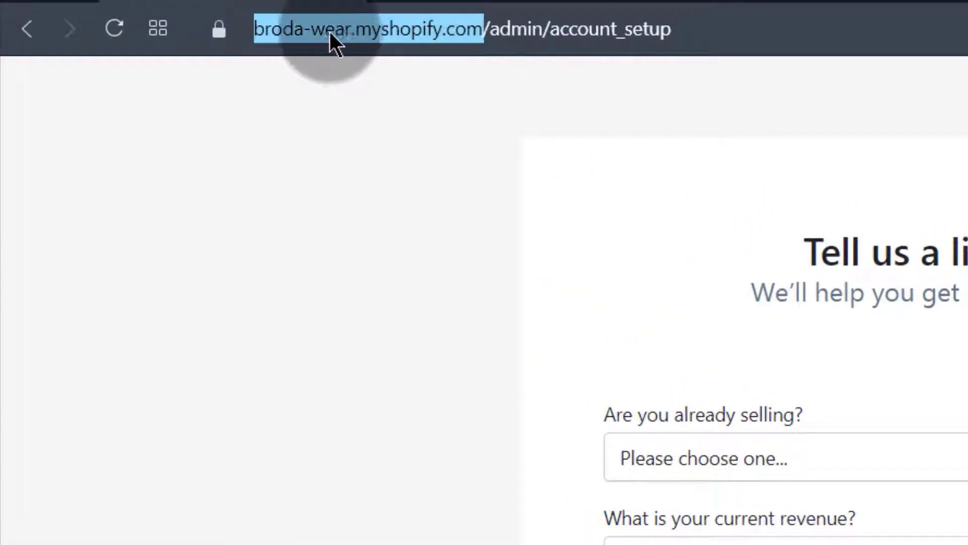
{"action": "left_click", "coordinate": [311, 32]}
{"action": "left_click", "coordinate": [256, 31]}
{"action": "left_click_drag", "start_coordinate": [256, 31], "coordinate": [551, 34]}
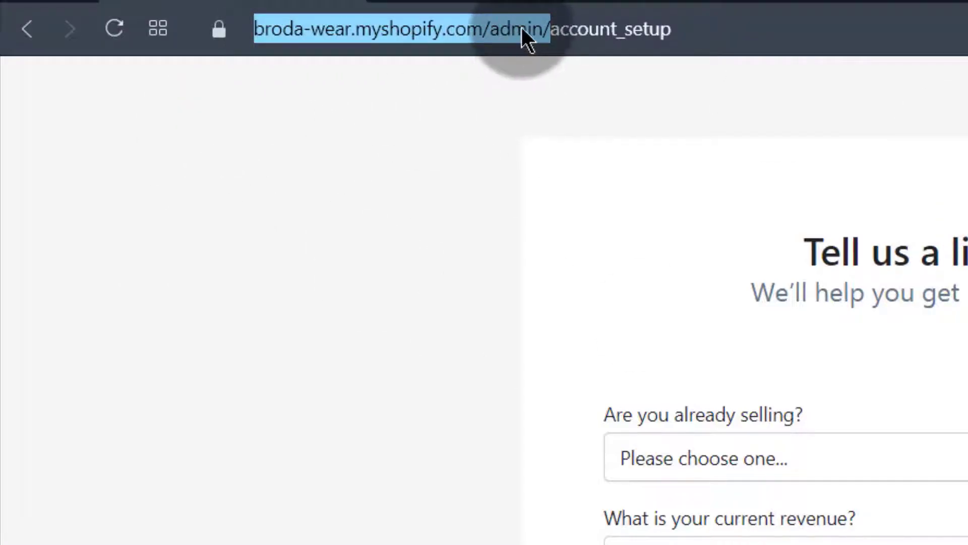
{"action": "left_click", "coordinate": [341, 399]}
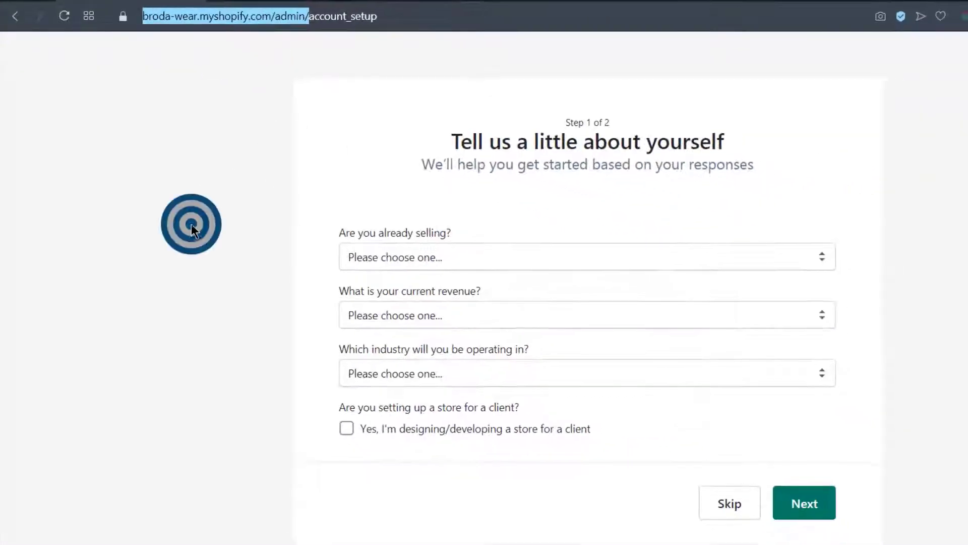
{"action": "left_click", "coordinate": [487, 185]}
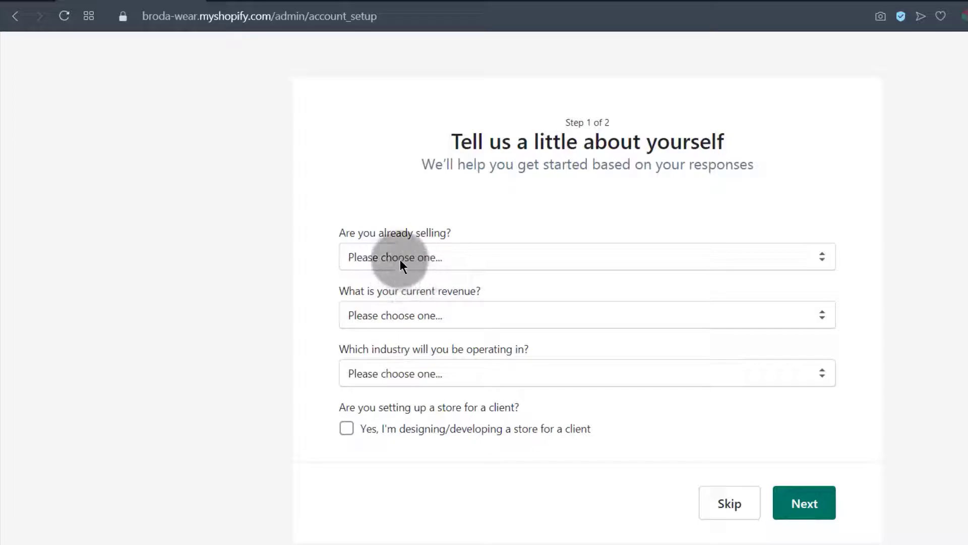
Step: Answer the setup questions: not selling yet, launching in a few weeks, KES0 revenue, industry Other
{"action": "left_click", "coordinate": [444, 260]}
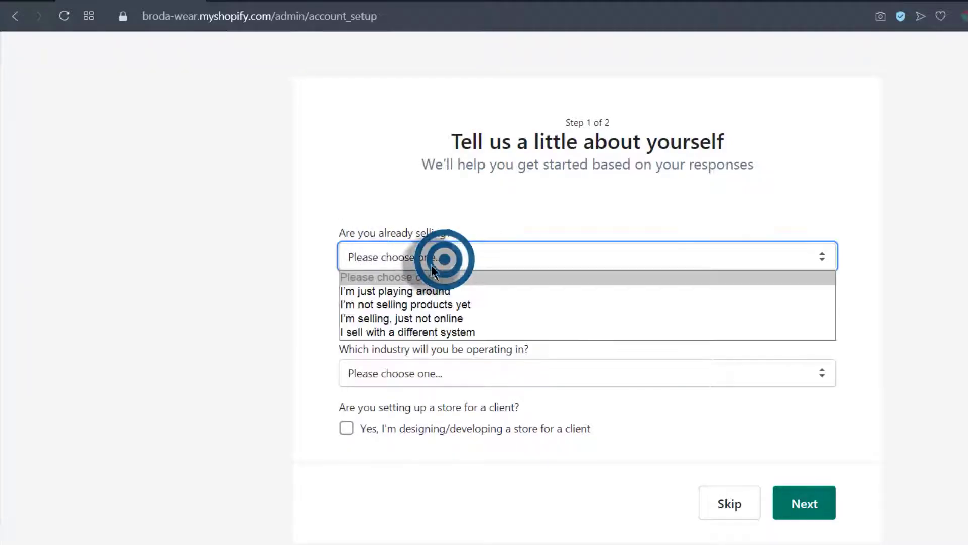
{"action": "left_click", "coordinate": [385, 305]}
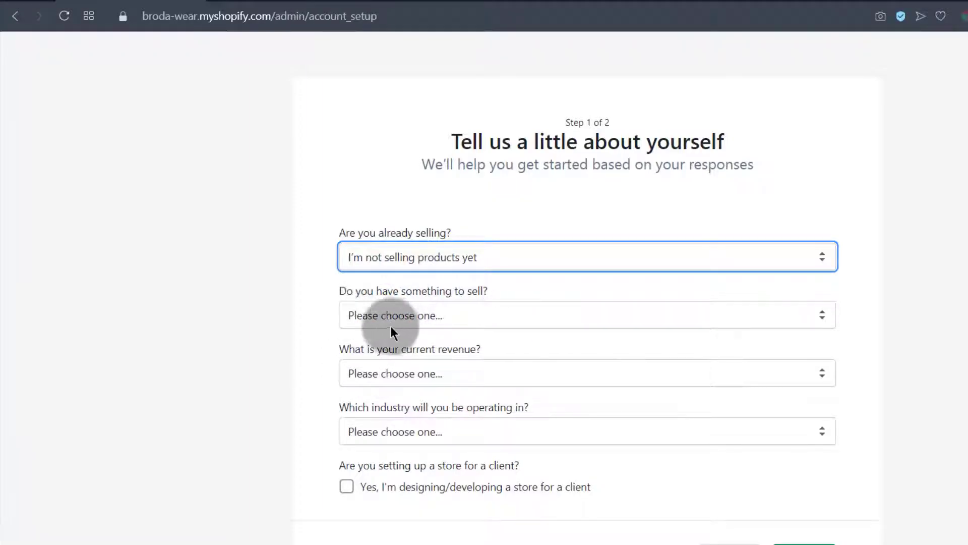
{"action": "left_click", "coordinate": [376, 318]}
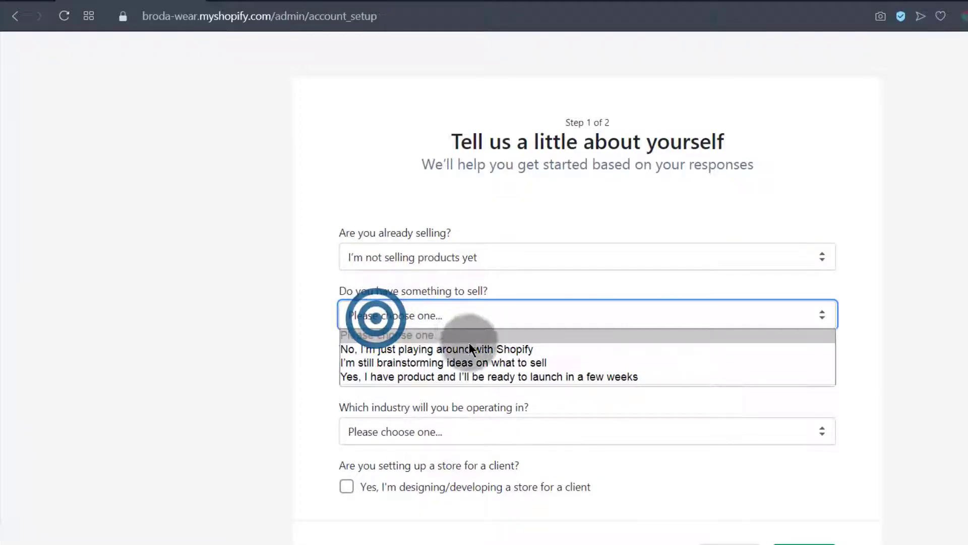
{"action": "left_click", "coordinate": [390, 376]}
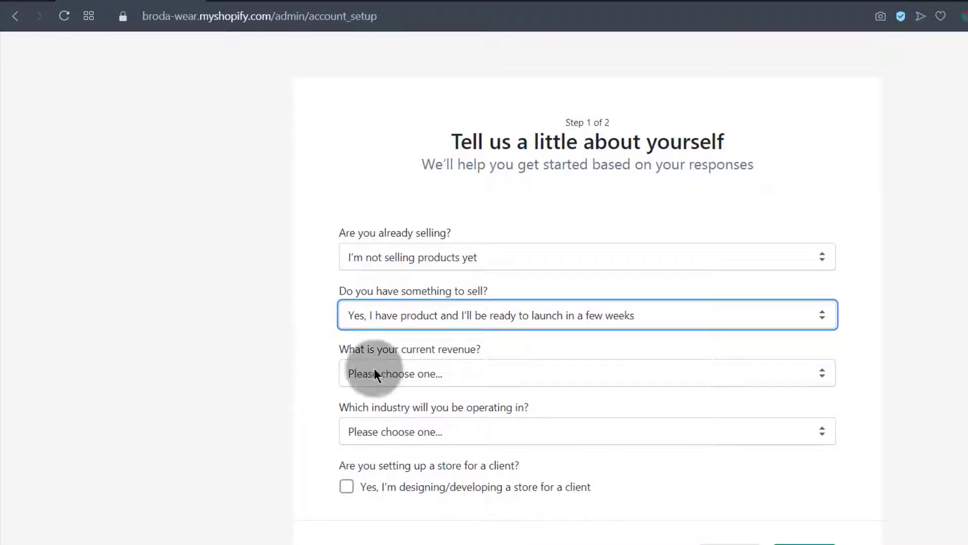
{"action": "left_click", "coordinate": [396, 373]}
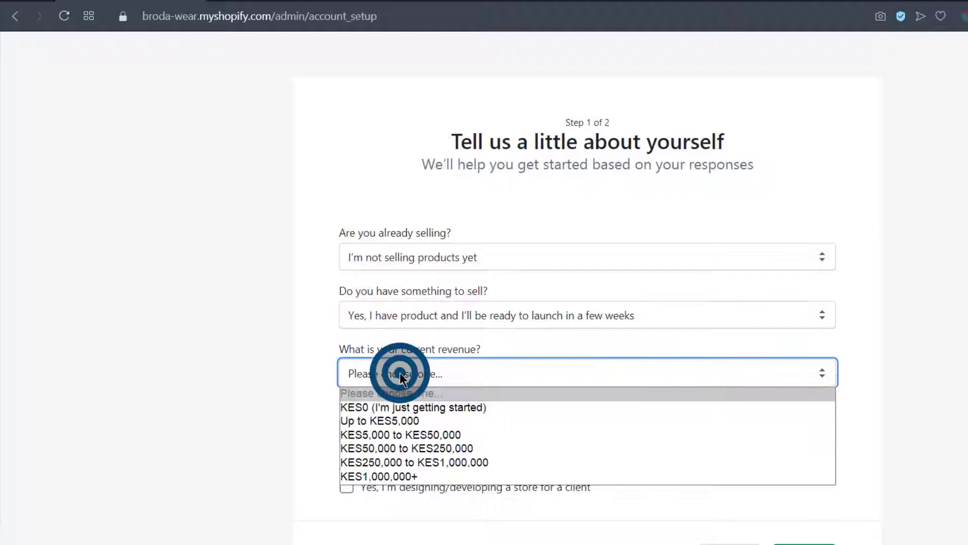
{"action": "left_click", "coordinate": [400, 407]}
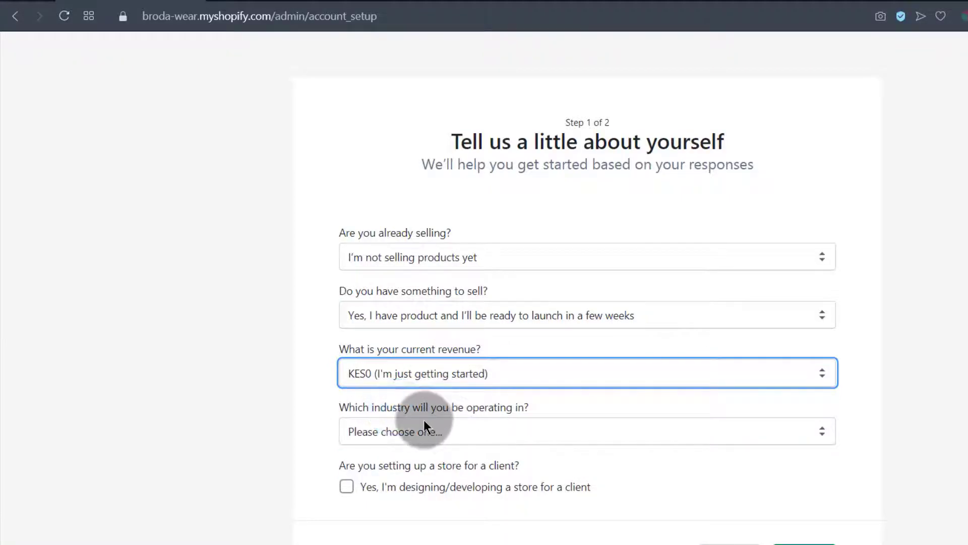
{"action": "left_click", "coordinate": [379, 441]}
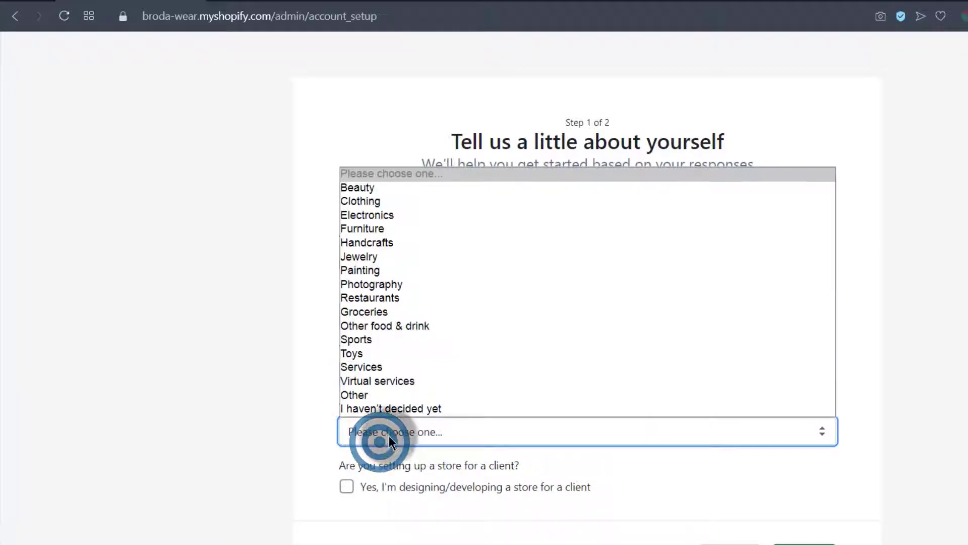
{"action": "left_click", "coordinate": [377, 395]}
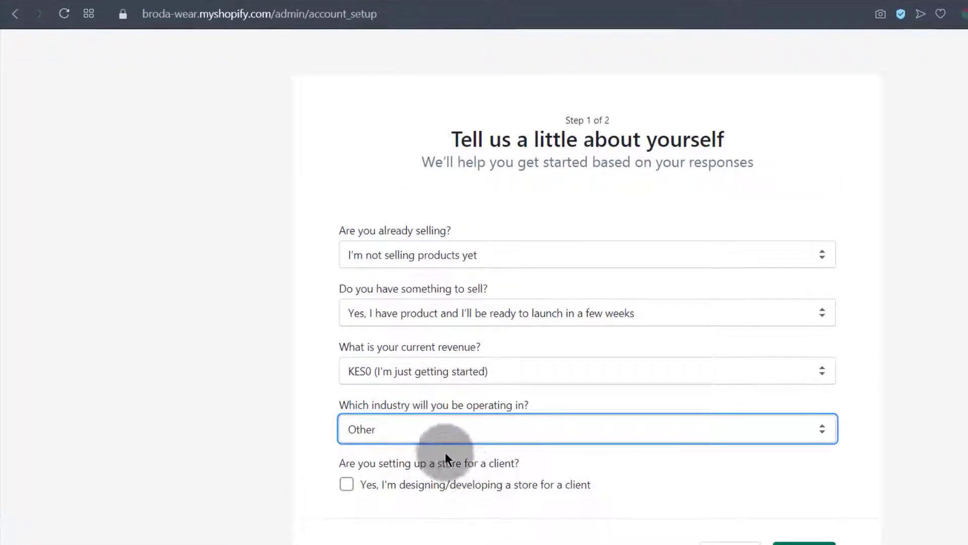
{"action": "left_click", "coordinate": [392, 440]}
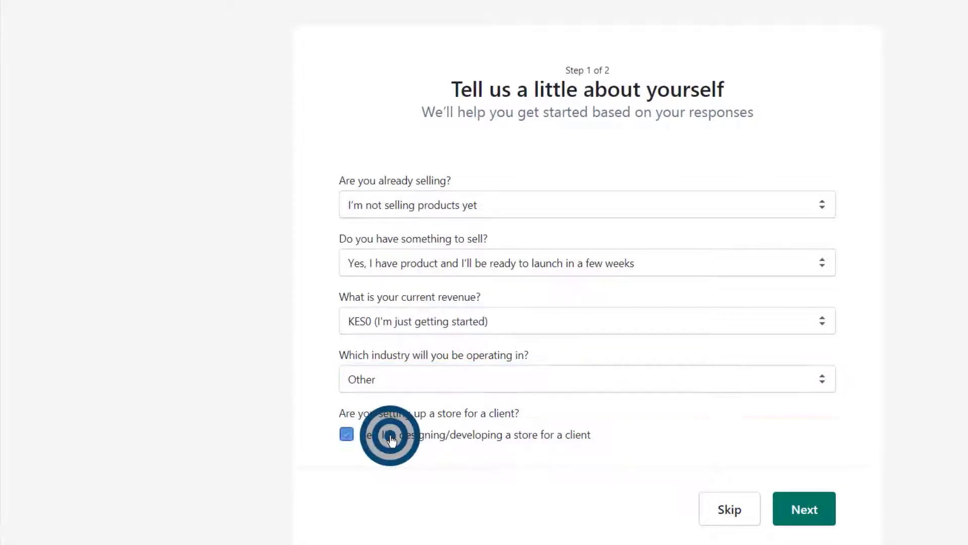
{"action": "left_click", "coordinate": [392, 439]}
{"action": "left_click", "coordinate": [804, 507]}
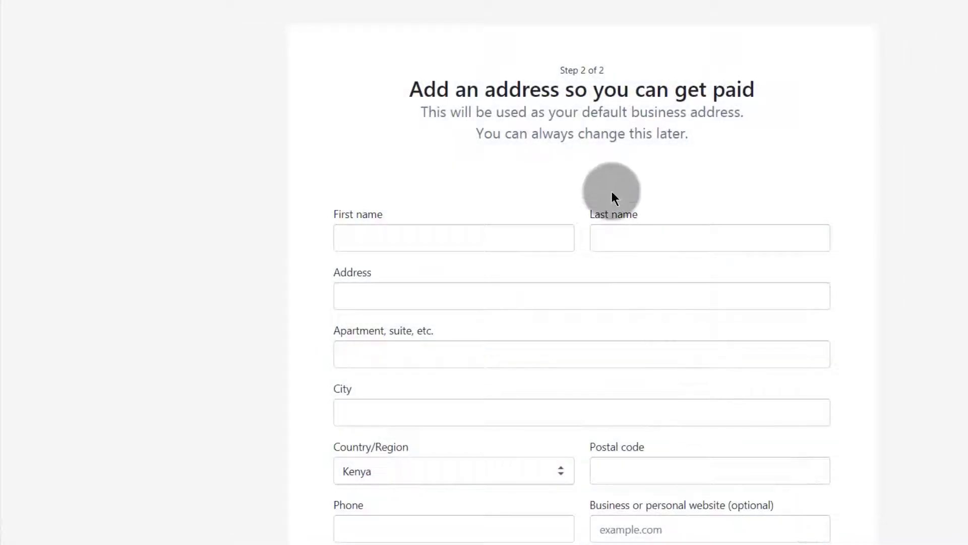
Step: Review the 'Add an address' form and enter the store admin
{"action": "scroll", "coordinate": [429, 303], "scroll_direction": "down", "scroll_amount": 3}
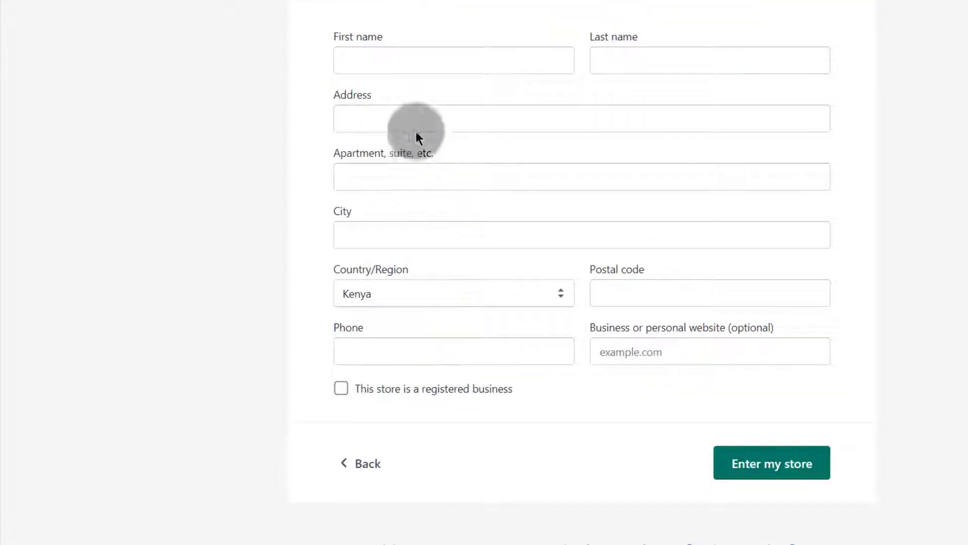
{"action": "scroll", "coordinate": [393, 364], "scroll_direction": "up", "scroll_amount": 3}
{"action": "scroll", "coordinate": [426, 379], "scroll_direction": "down", "scroll_amount": 3}
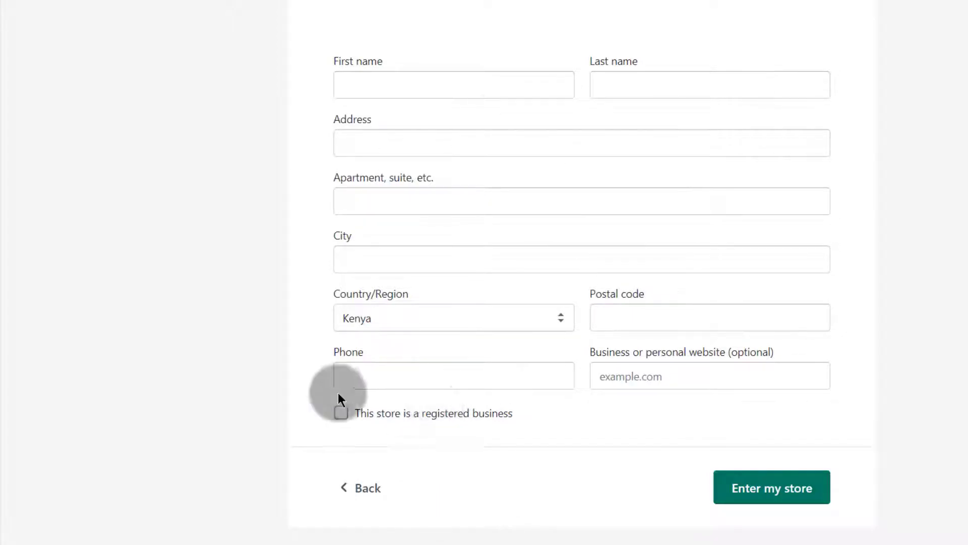
{"action": "scroll", "coordinate": [378, 363], "scroll_direction": "up", "scroll_amount": 3}
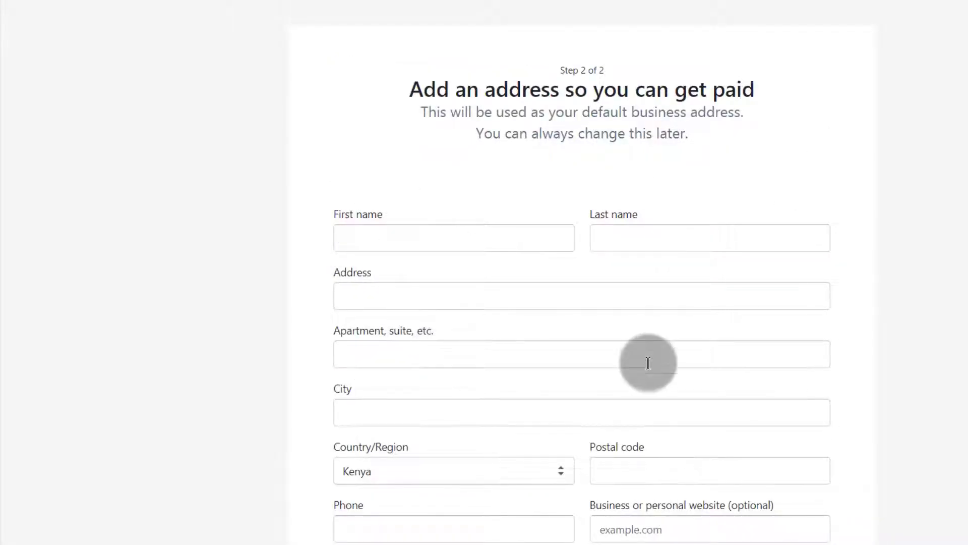
{"action": "scroll", "coordinate": [648, 361], "scroll_direction": "down", "scroll_amount": 3}
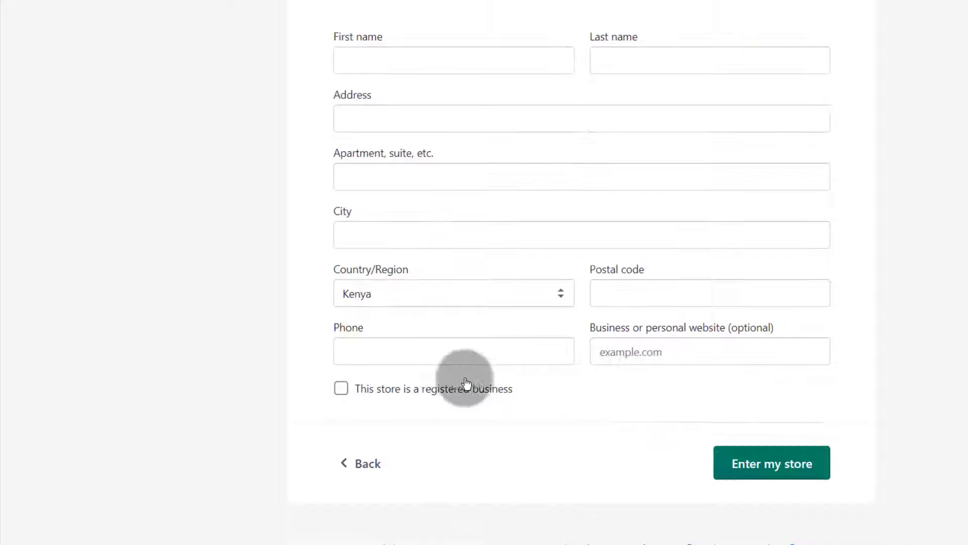
{"action": "left_click", "coordinate": [781, 468]}
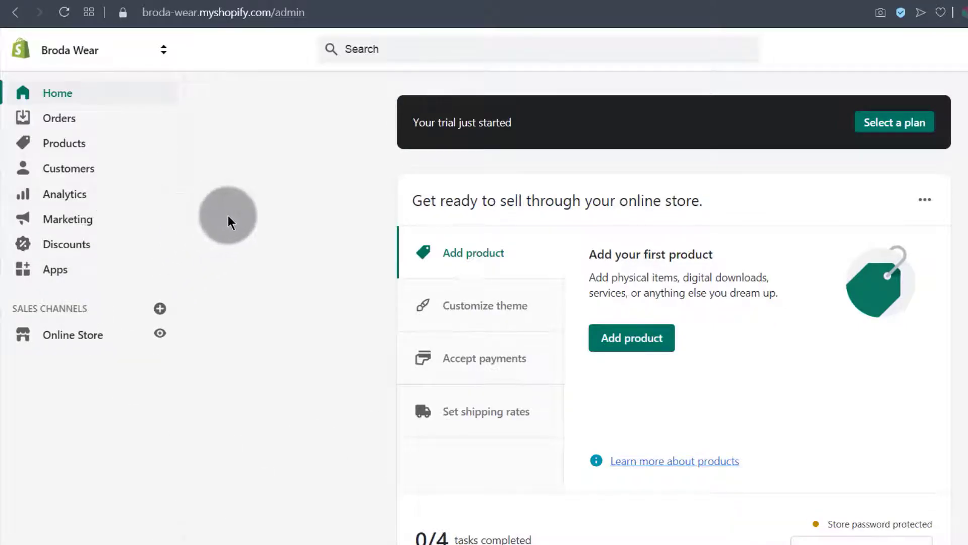
{"action": "scroll", "coordinate": [212, 257], "scroll_direction": "down", "scroll_amount": 15}
{"action": "scroll", "coordinate": [223, 257], "scroll_direction": "up", "scroll_amount": 15}
{"action": "scroll", "coordinate": [225, 251], "scroll_direction": "down", "scroll_amount": 20}
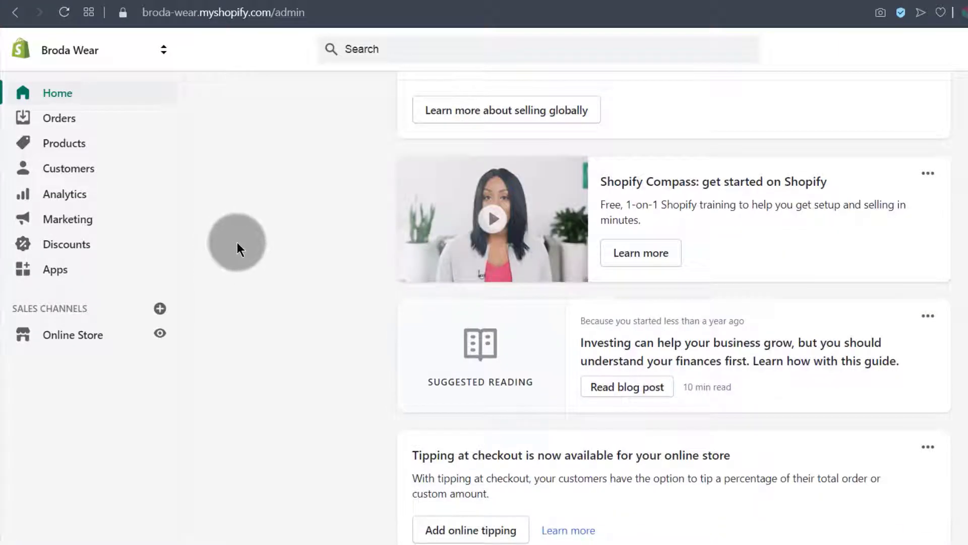
{"action": "scroll", "coordinate": [244, 242], "scroll_direction": "up", "scroll_amount": 20}
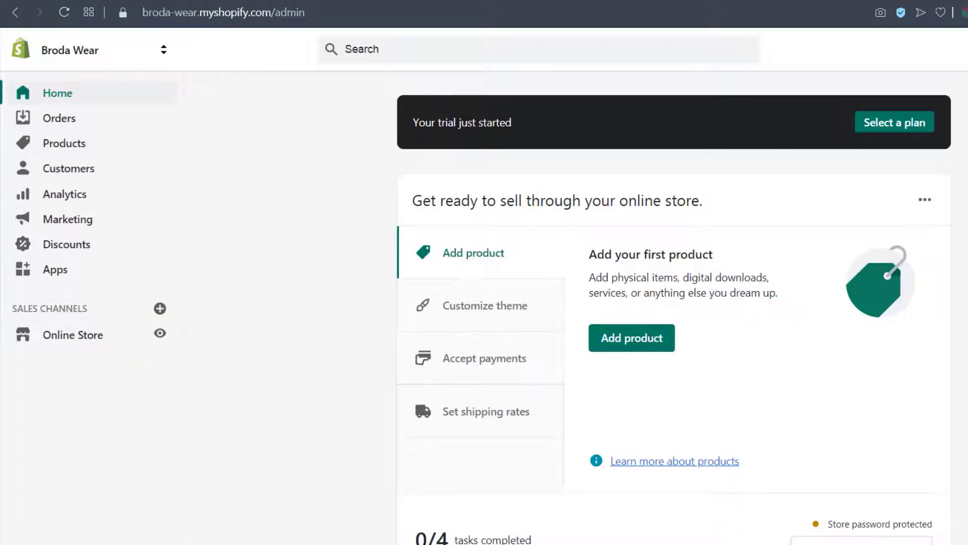
{"action": "scroll", "coordinate": [295, 196], "scroll_direction": "down", "scroll_amount": 3}
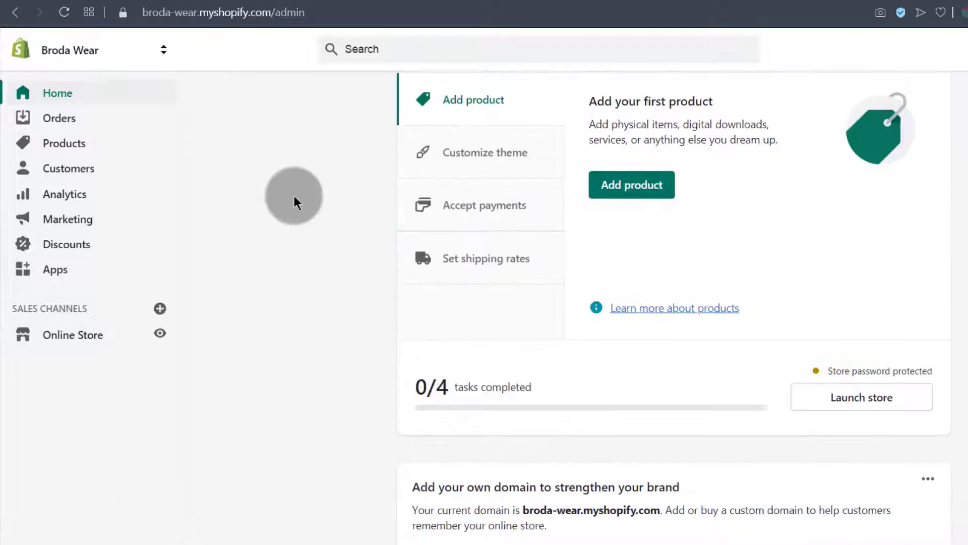
{"action": "scroll", "coordinate": [251, 302], "scroll_direction": "up", "scroll_amount": 3}
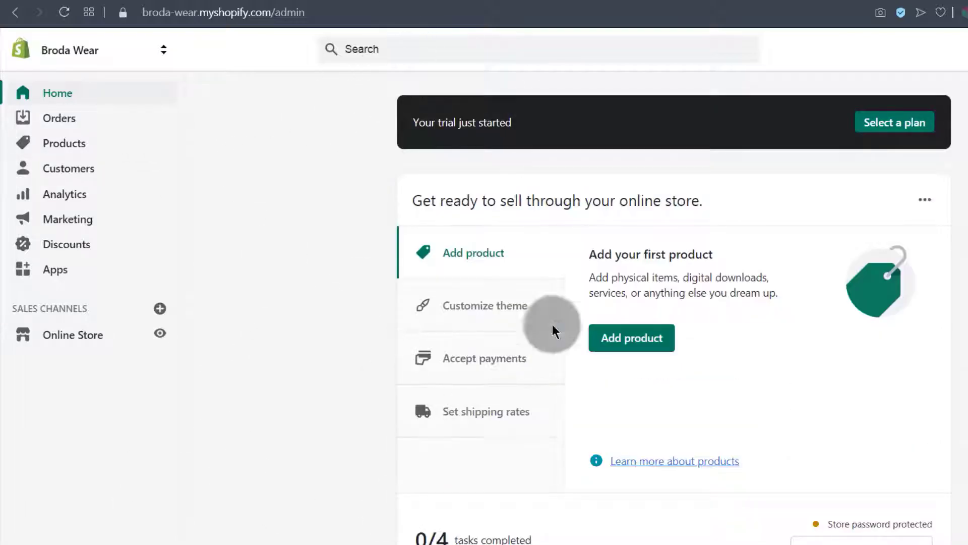
Step: Open Shopify's welcome email in Gmail and follow its Login link to broda-wear.myshopify.com/admin
{"action": "left_click", "coordinate": [388, 1]}
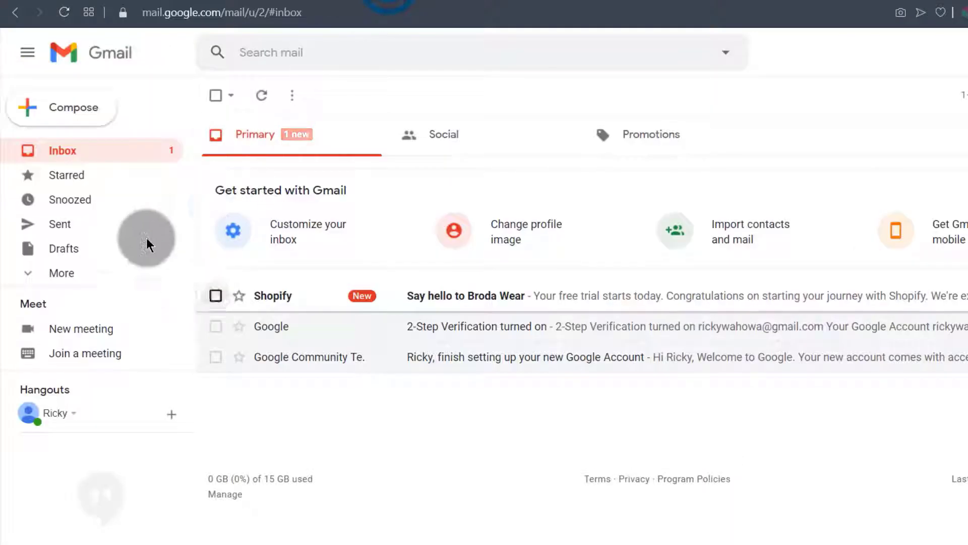
{"action": "left_click", "coordinate": [475, 299]}
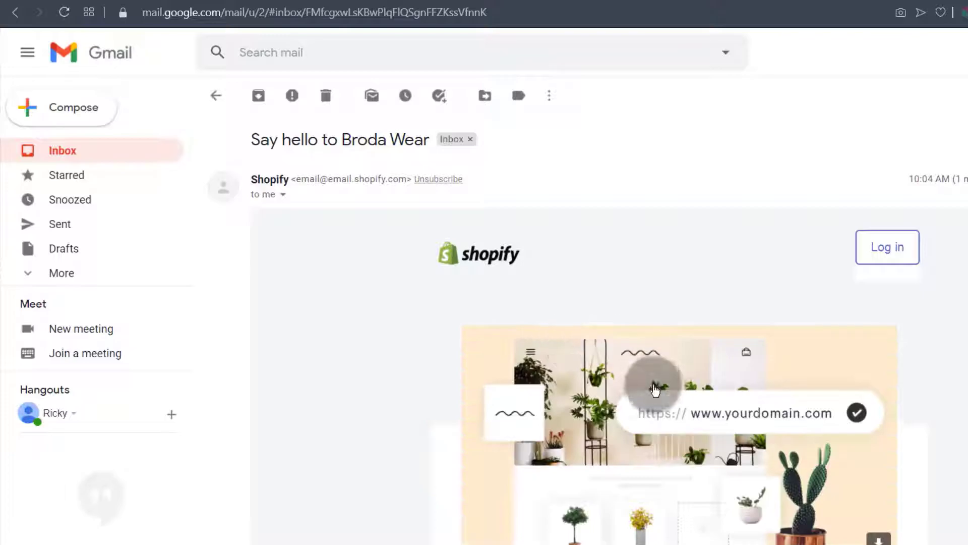
{"action": "scroll", "coordinate": [654, 389], "scroll_direction": "down", "scroll_amount": 8}
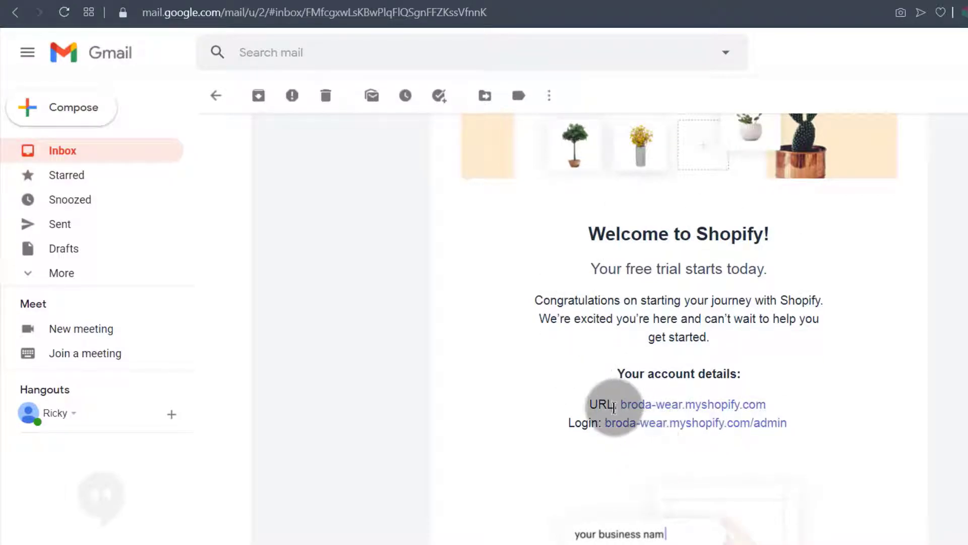
{"action": "left_click_drag", "start_coordinate": [606, 425], "coordinate": [788, 428]}
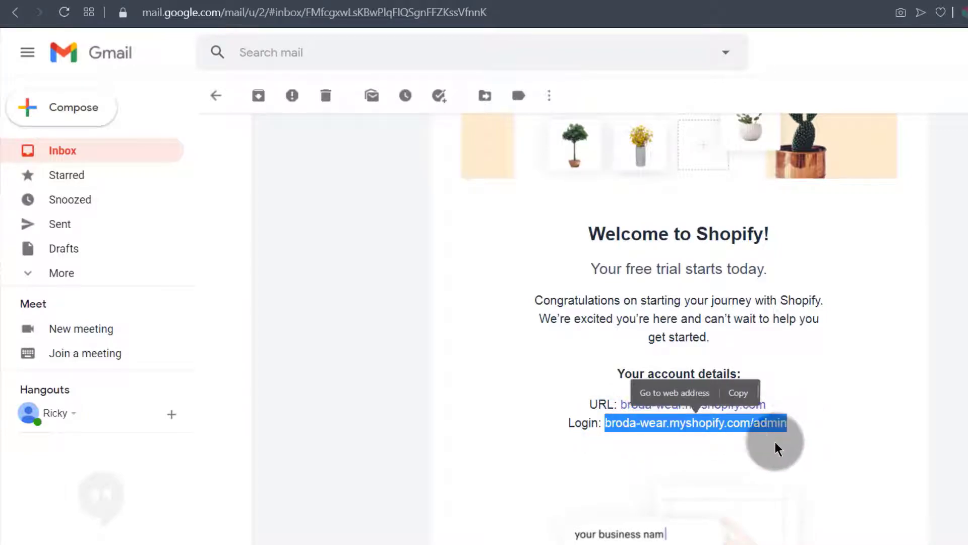
{"action": "left_click", "coordinate": [630, 440]}
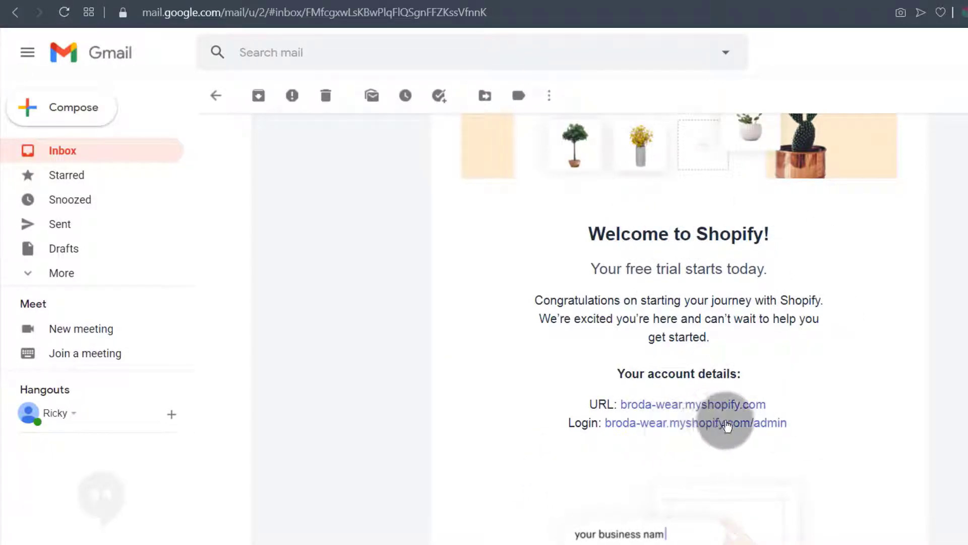
{"action": "left_click", "coordinate": [656, 425]}
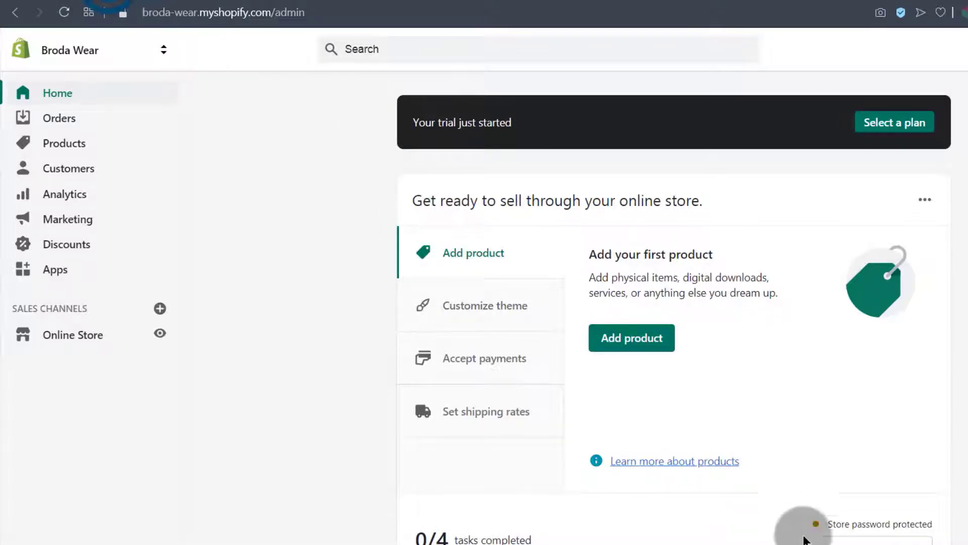
Step: Open the email's Login link in a private window showing the Shopify login page
{"action": "left_click", "coordinate": [425, 0]}
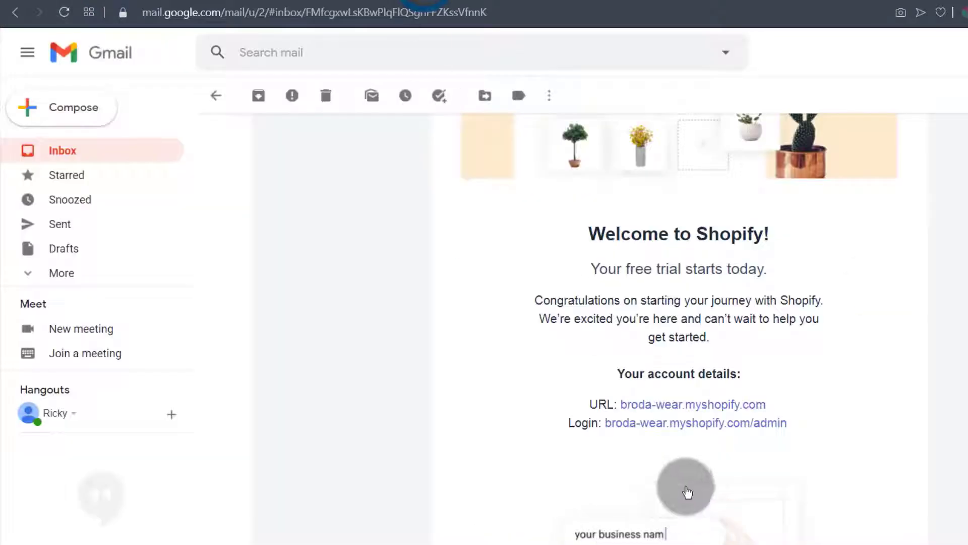
{"action": "right_click", "coordinate": [664, 422]}
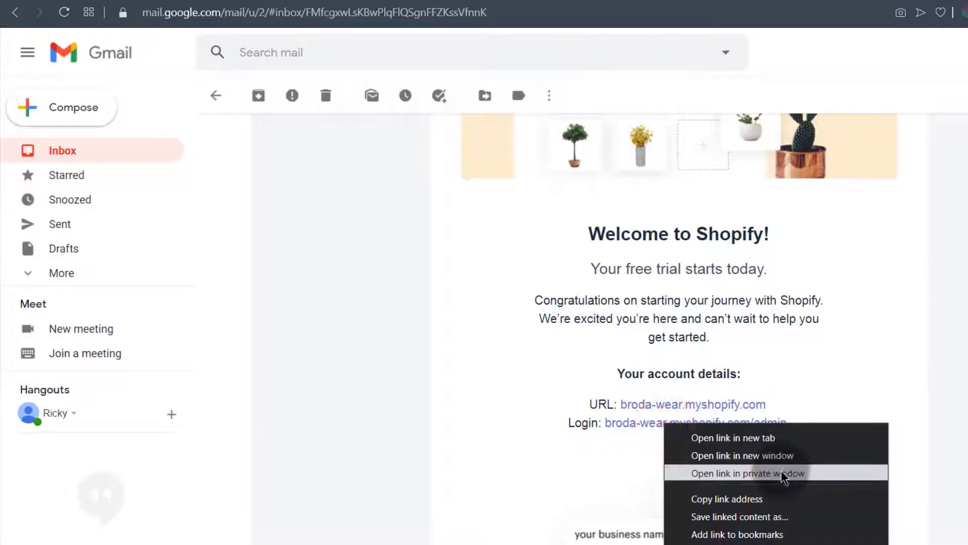
{"action": "left_click", "coordinate": [764, 473]}
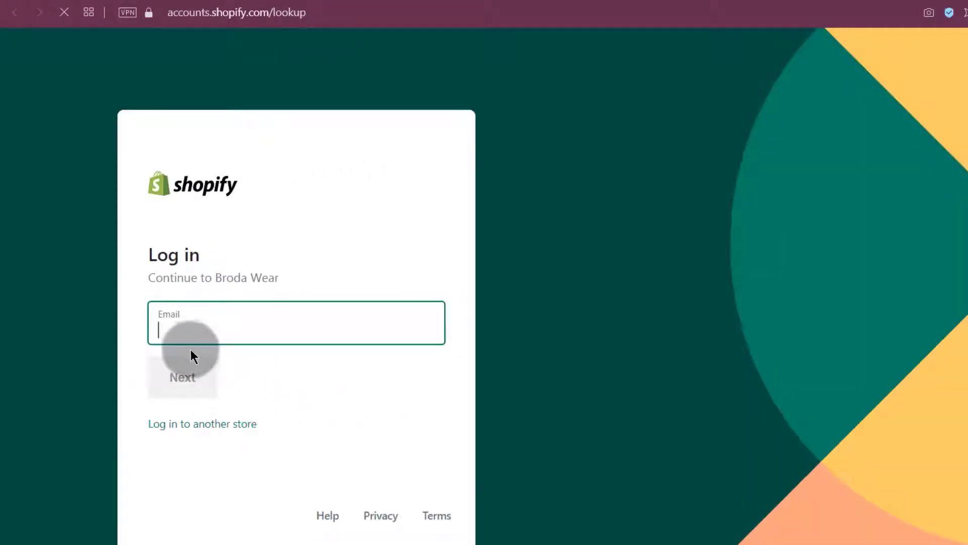
{"action": "left_click", "coordinate": [180, 327]}
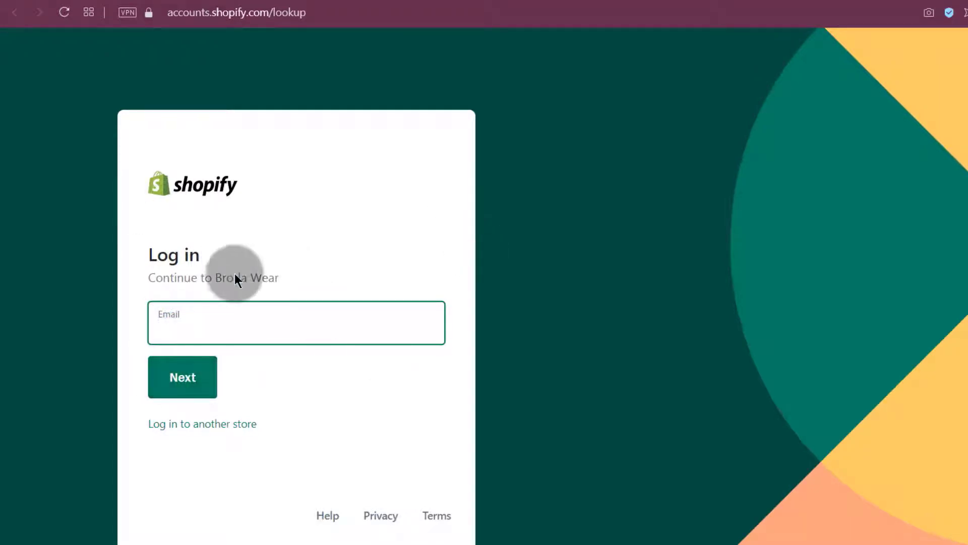
Step: Return to the Gmail tab and then the Shopify admin tab
{"action": "left_click", "coordinate": [199, 2]}
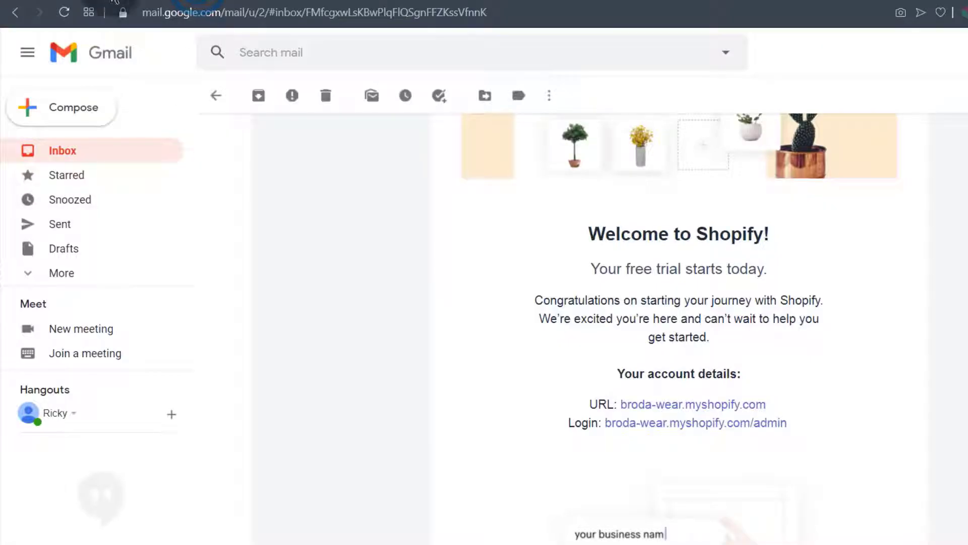
{"action": "left_click", "coordinate": [112, 2]}
{"action": "left_click", "coordinate": [462, 4]}
Step: Return to the signed-in Broda Wear admin Home with its four uncompleted setup tasks
{"action": "left_click", "coordinate": [385, 3]}
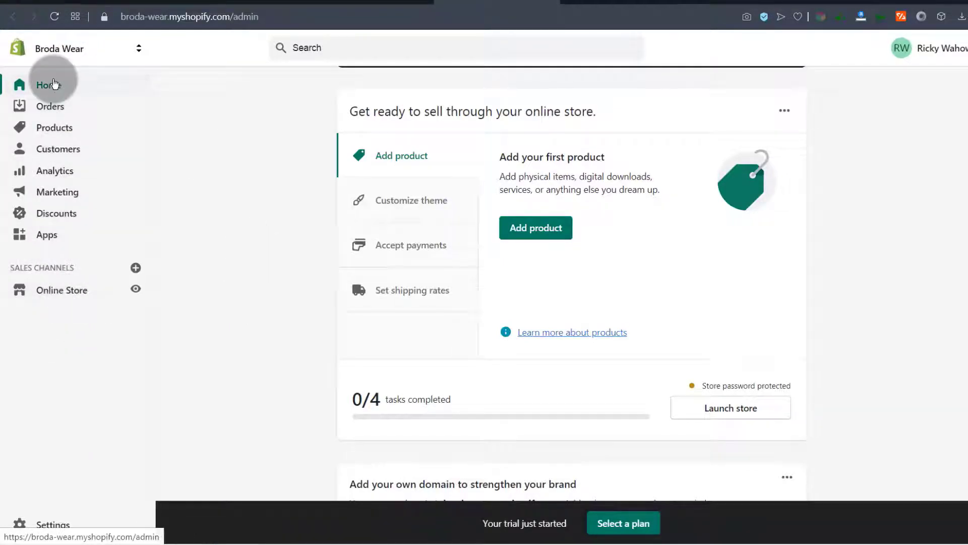
Step: Go through Settings to the Online Store Themes page, where Debut is current
{"action": "left_click", "coordinate": [53, 527]}
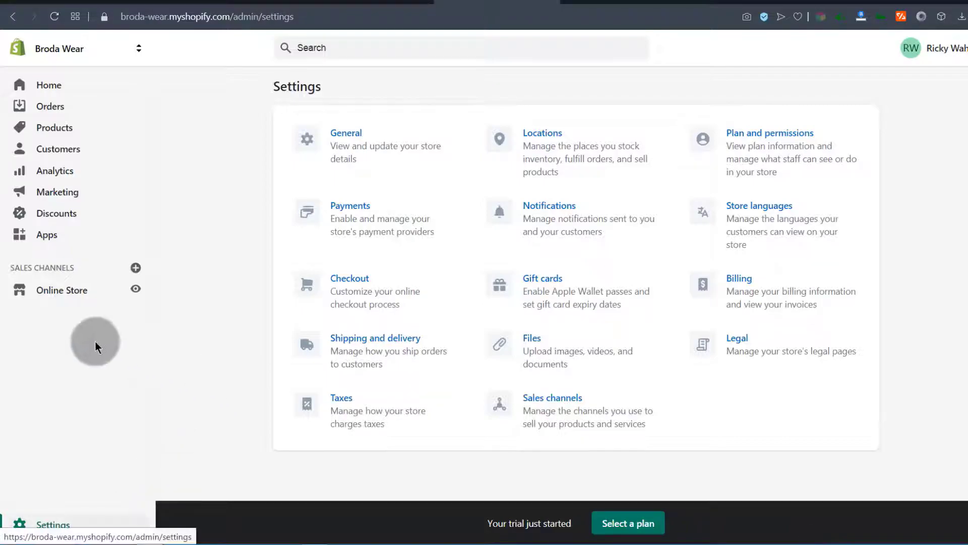
{"action": "left_click", "coordinate": [50, 294]}
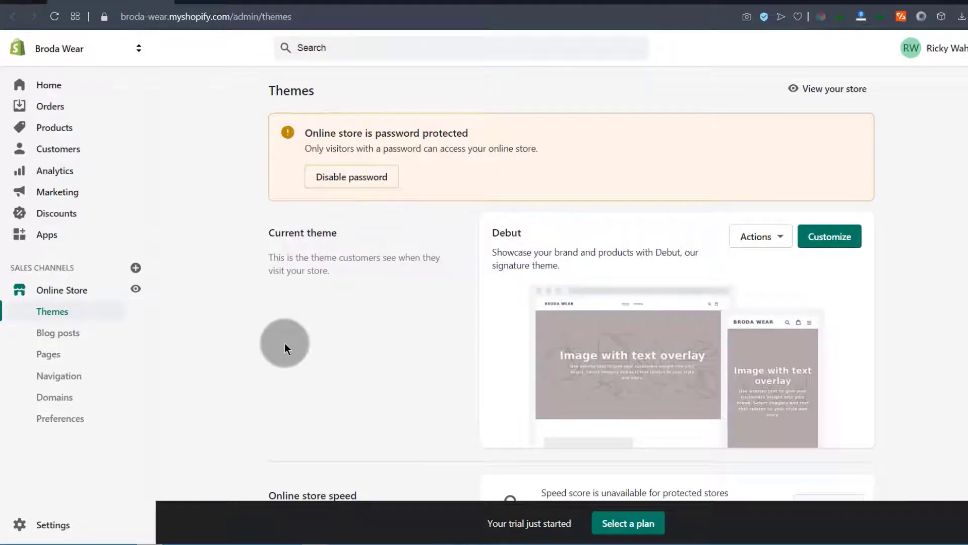
Step: Check Online Store Preferences down to password protection and open the live Debut storefront
{"action": "left_click", "coordinate": [55, 421]}
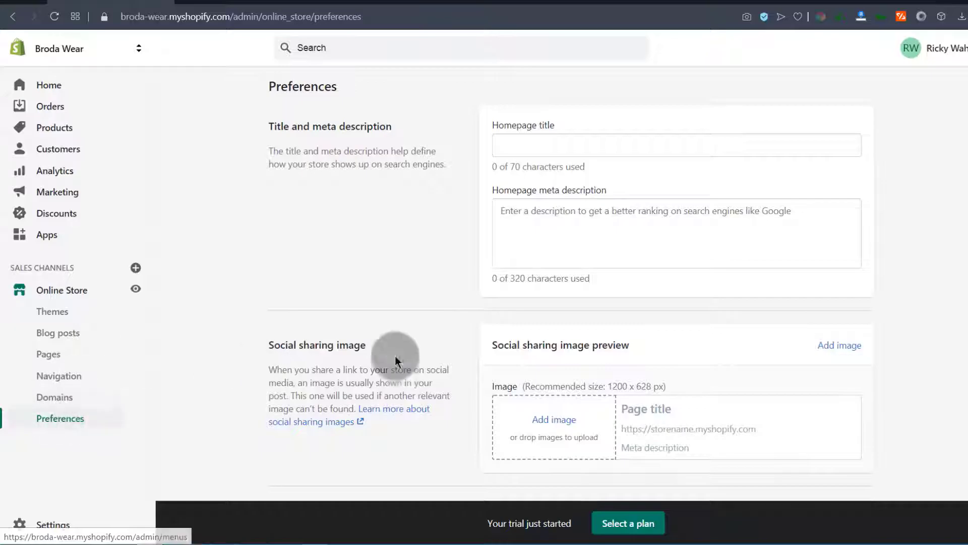
{"action": "scroll", "coordinate": [430, 343], "scroll_direction": "down", "scroll_amount": 15}
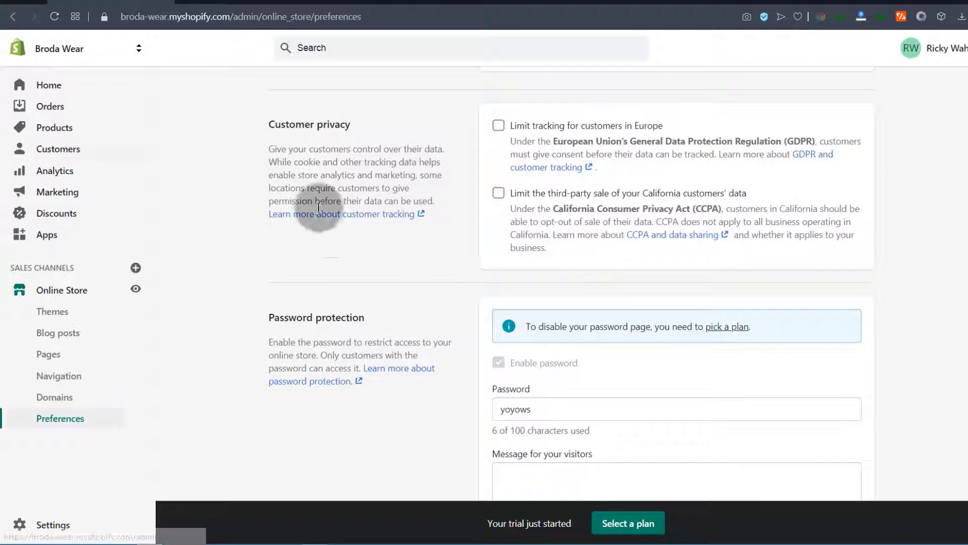
{"action": "left_click", "coordinate": [137, 288]}
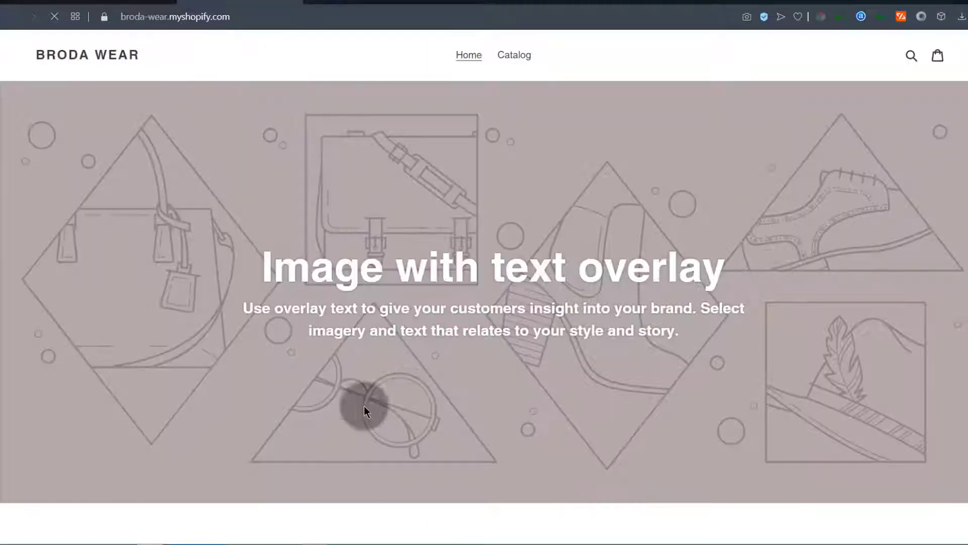
Step: Return to the Online Store Preferences page in the admin
{"action": "scroll", "coordinate": [507, 313], "scroll_direction": "down", "scroll_amount": 7}
{"action": "scroll", "coordinate": [505, 262], "scroll_direction": "up", "scroll_amount": 6}
{"action": "scroll", "coordinate": [490, 244], "scroll_direction": "up", "scroll_amount": 1}
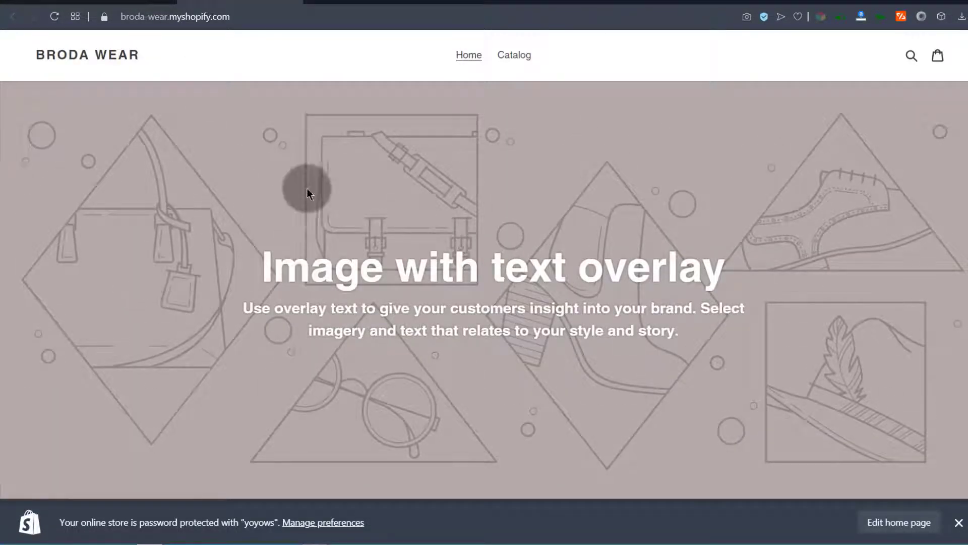
{"action": "left_click", "coordinate": [96, 3]}
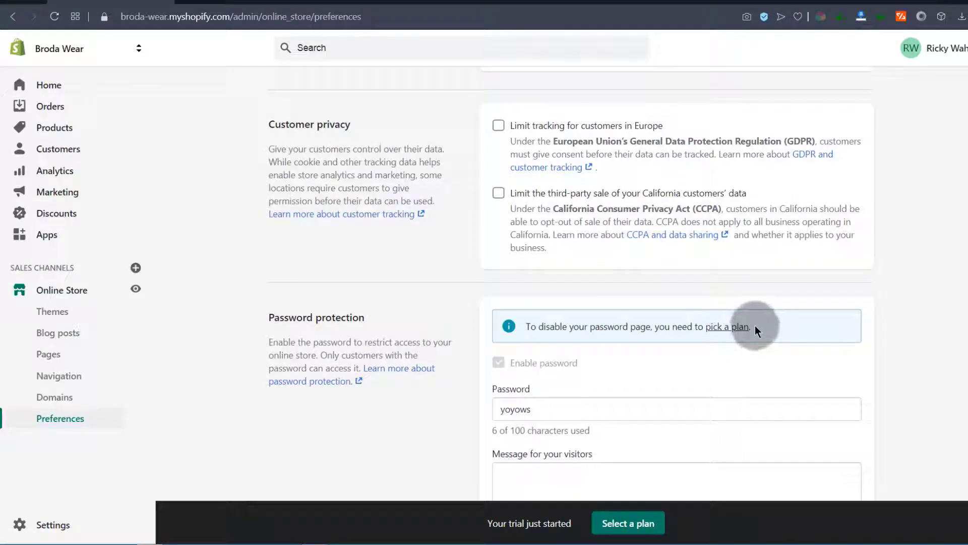
Step: Review the Preferences sections, including the social sharing image, Google Analytics and storefront password
{"action": "scroll", "coordinate": [543, 307], "scroll_direction": "down", "scroll_amount": 3}
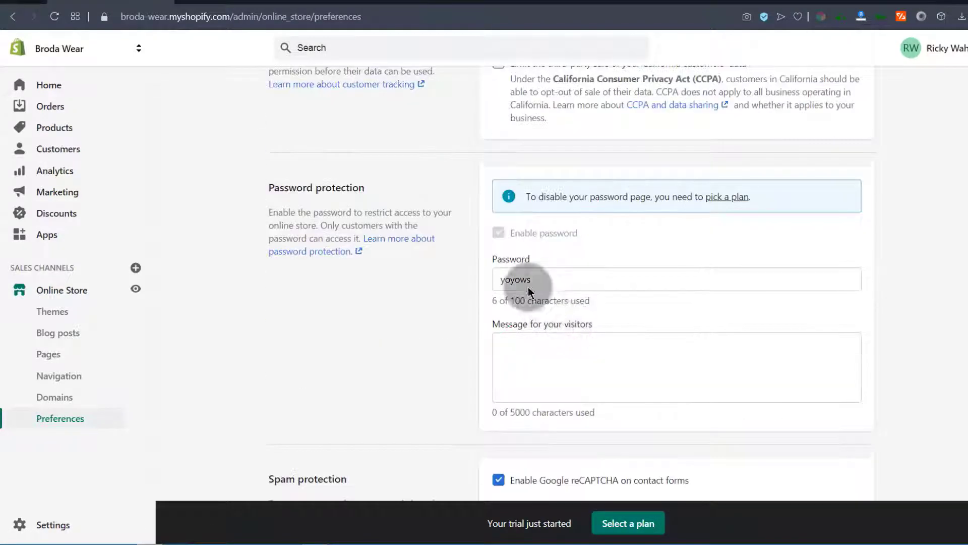
{"action": "left_click_drag", "start_coordinate": [544, 278], "coordinate": [483, 280]}
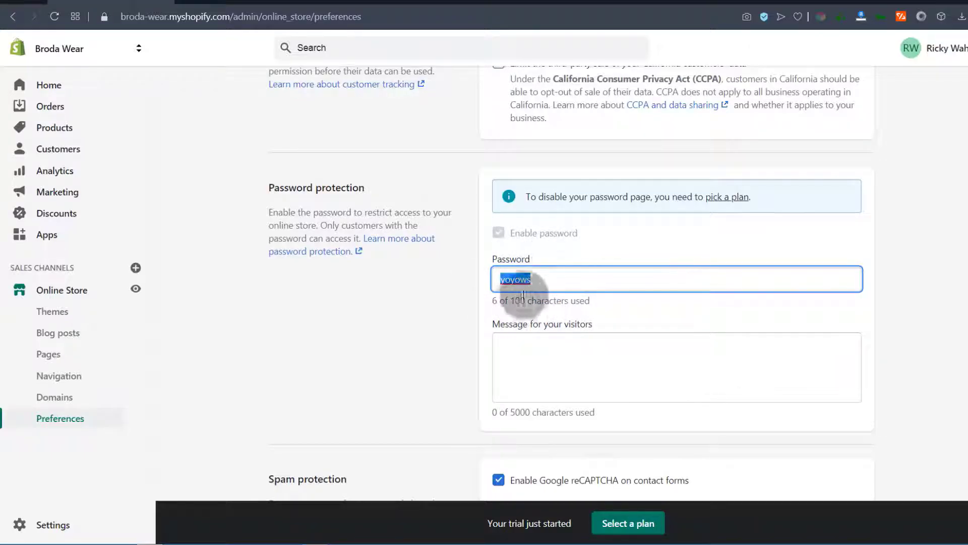
{"action": "scroll", "coordinate": [521, 297], "scroll_direction": "down", "scroll_amount": 3}
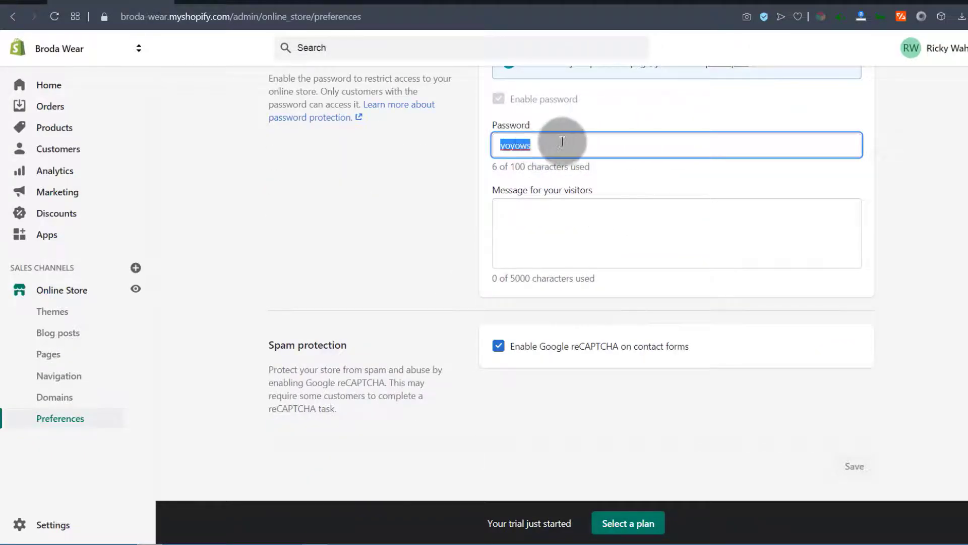
{"action": "left_click", "coordinate": [360, 253]}
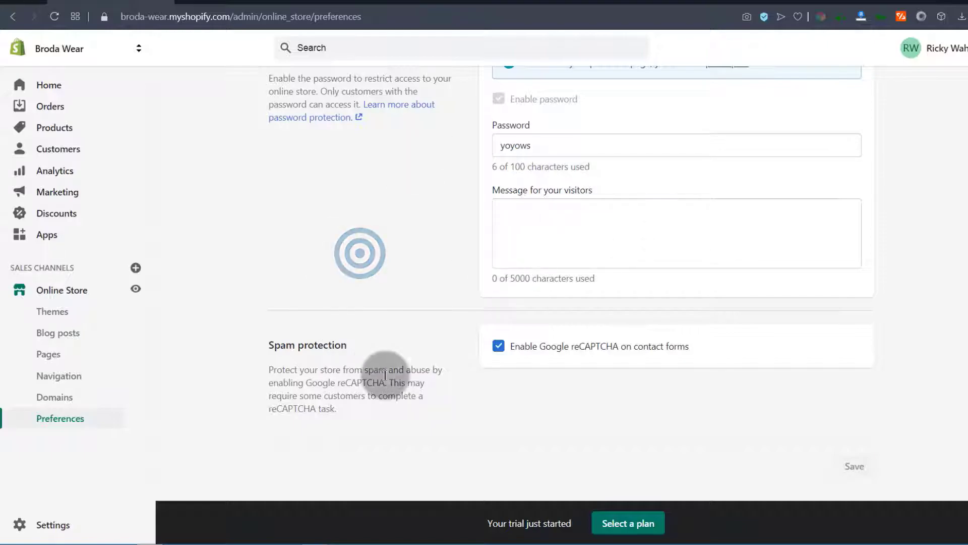
{"action": "scroll", "coordinate": [374, 374], "scroll_direction": "up", "scroll_amount": 10}
{"action": "scroll", "coordinate": [392, 350], "scroll_direction": "up", "scroll_amount": 2}
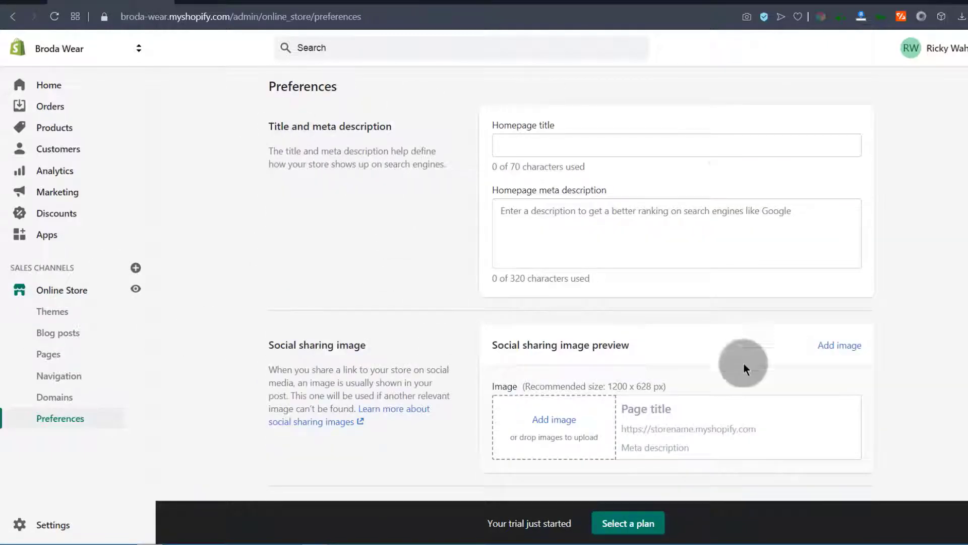
{"action": "scroll", "coordinate": [524, 369], "scroll_direction": "down", "scroll_amount": 5}
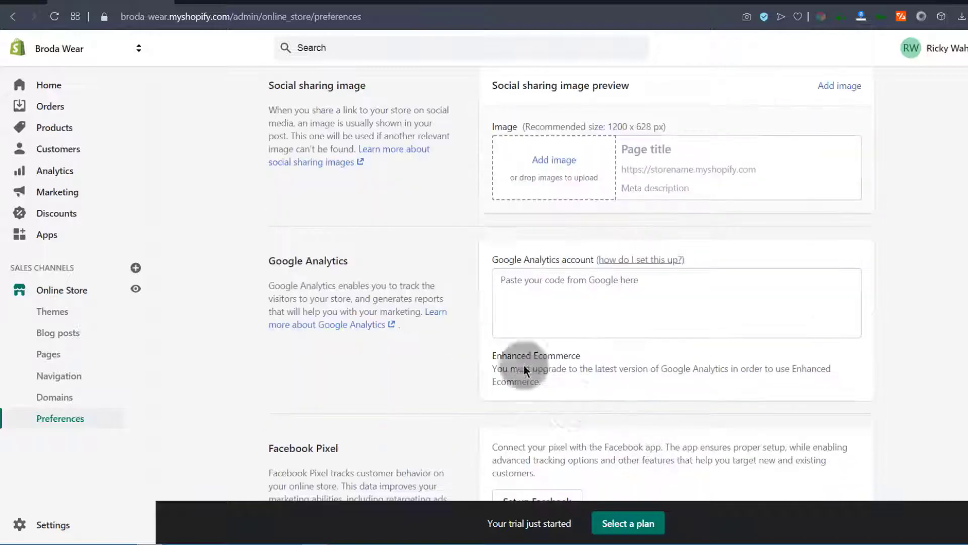
Step: Open the Online Store Themes page showing Debut as the current theme
{"action": "left_click", "coordinate": [61, 298]}
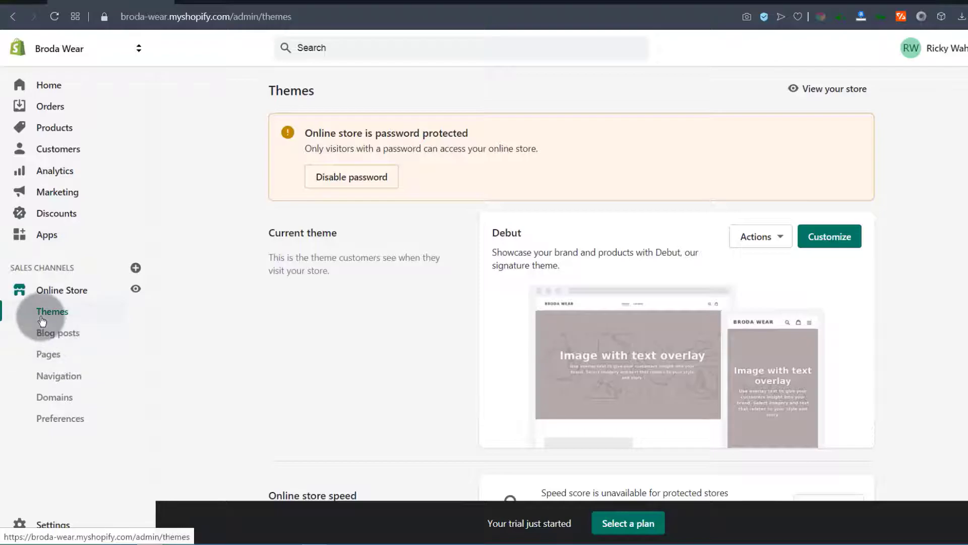
{"action": "scroll", "coordinate": [686, 330], "scroll_direction": "down", "scroll_amount": 5}
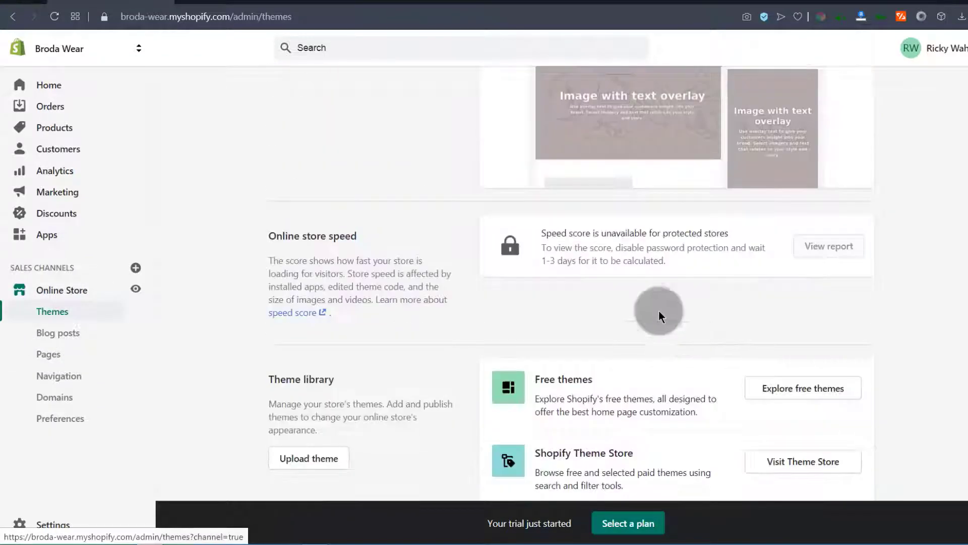
{"action": "scroll", "coordinate": [513, 371], "scroll_direction": "down", "scroll_amount": 1}
{"action": "scroll", "coordinate": [646, 400], "scroll_direction": "up", "scroll_amount": 6}
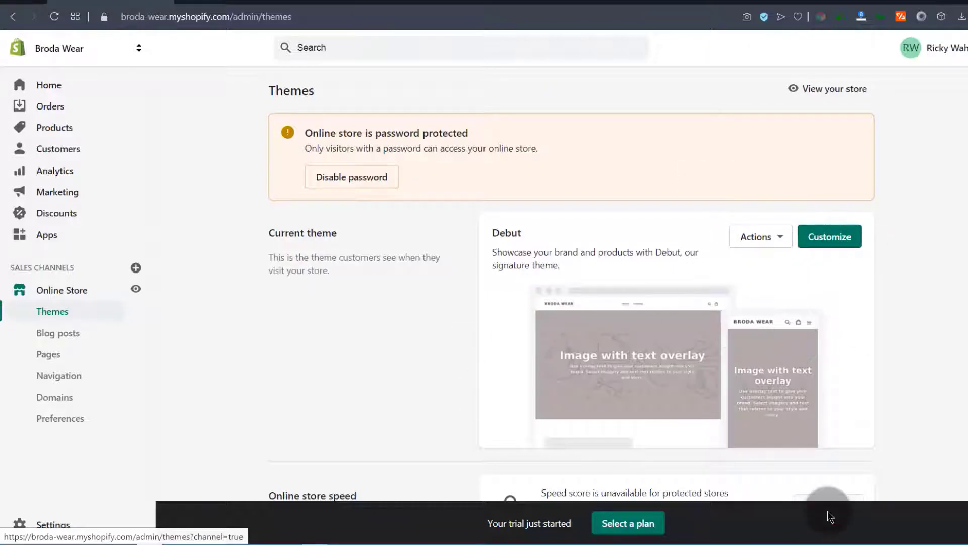
Step: Check the current theme's Actions menu, then browse the theme library below
{"action": "left_click", "coordinate": [778, 237]}
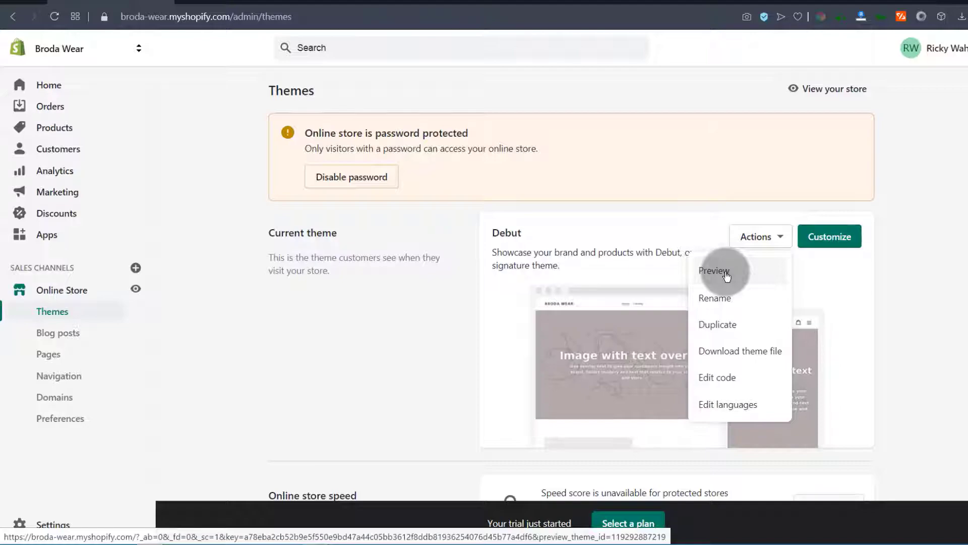
{"action": "left_click", "coordinate": [828, 267]}
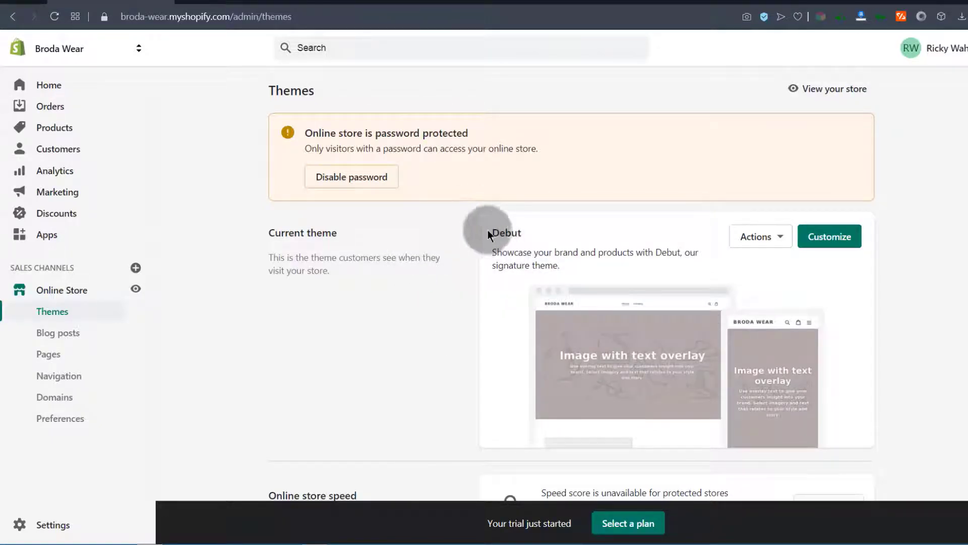
{"action": "scroll", "coordinate": [667, 330], "scroll_direction": "down", "scroll_amount": 6}
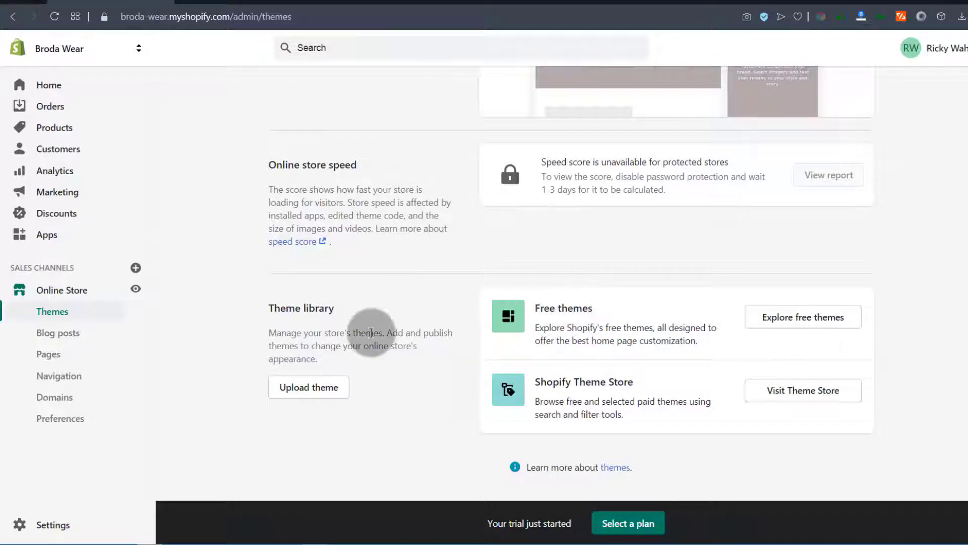
{"action": "left_click", "coordinate": [165, 379]}
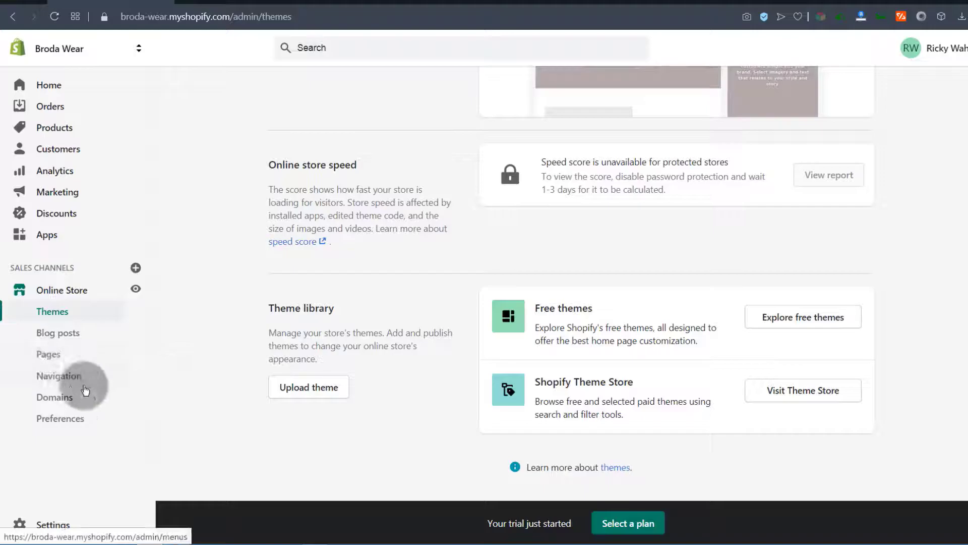
{"action": "scroll", "coordinate": [223, 343], "scroll_direction": "up", "scroll_amount": 5}
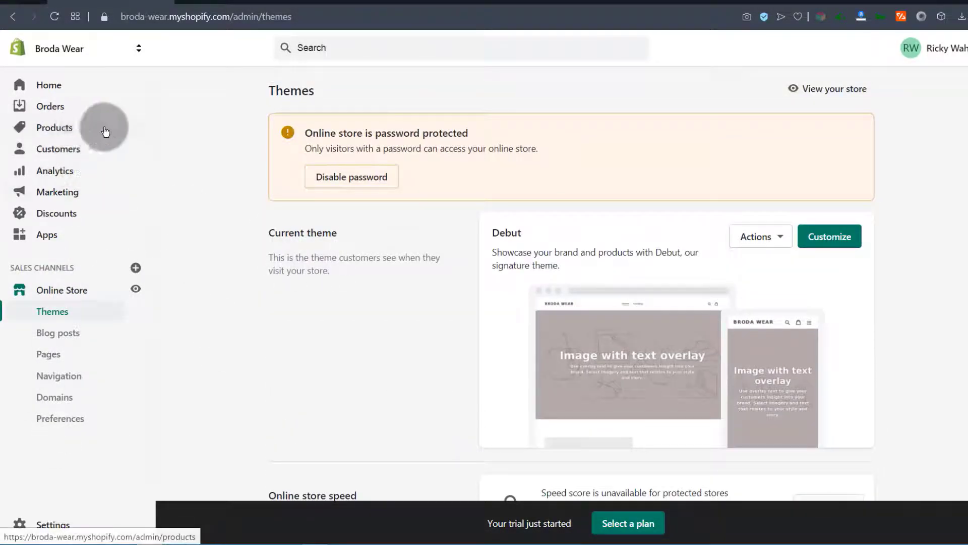
Step: Browse Products and Customers, then view Analytics Overview showing Ksh 0.00 sales and 0 sessions
{"action": "left_click", "coordinate": [52, 130]}
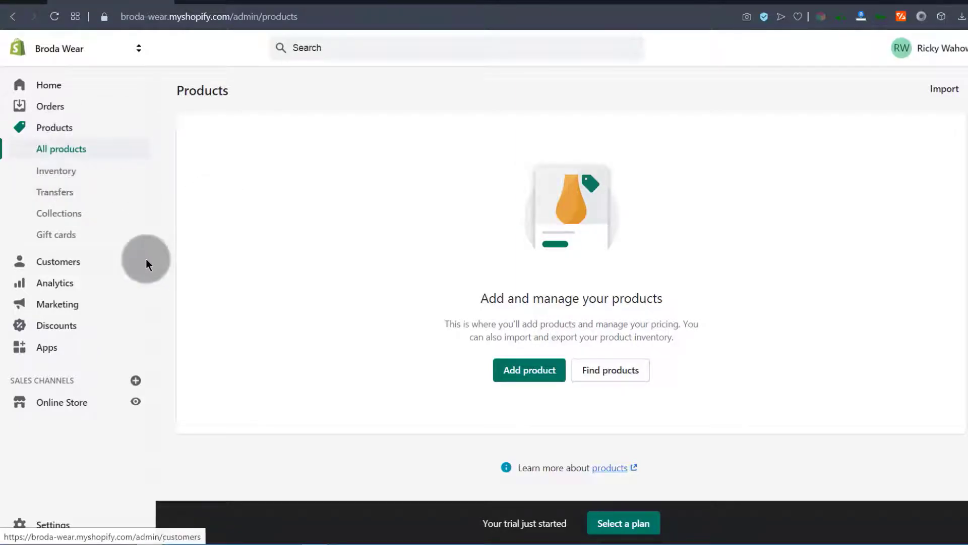
{"action": "left_click", "coordinate": [21, 266]}
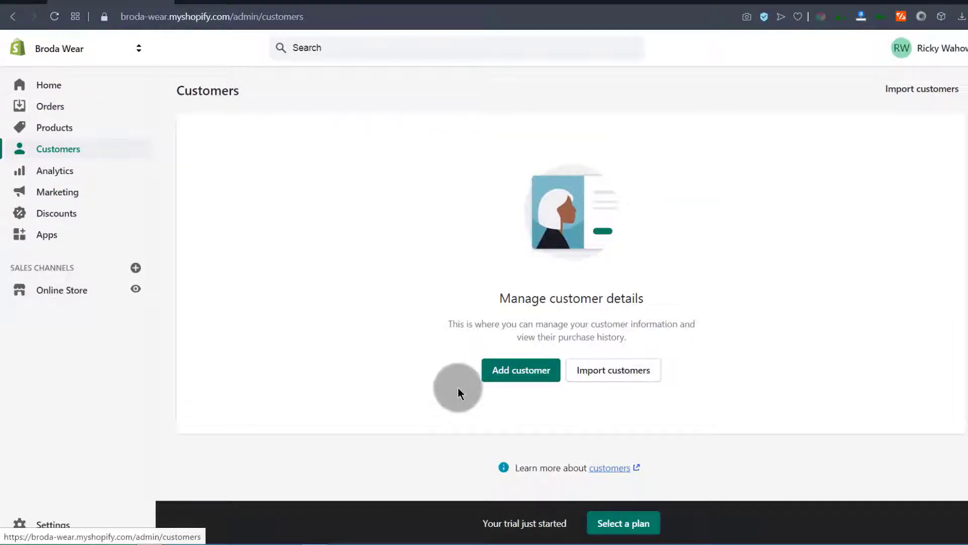
{"action": "left_click", "coordinate": [49, 171]}
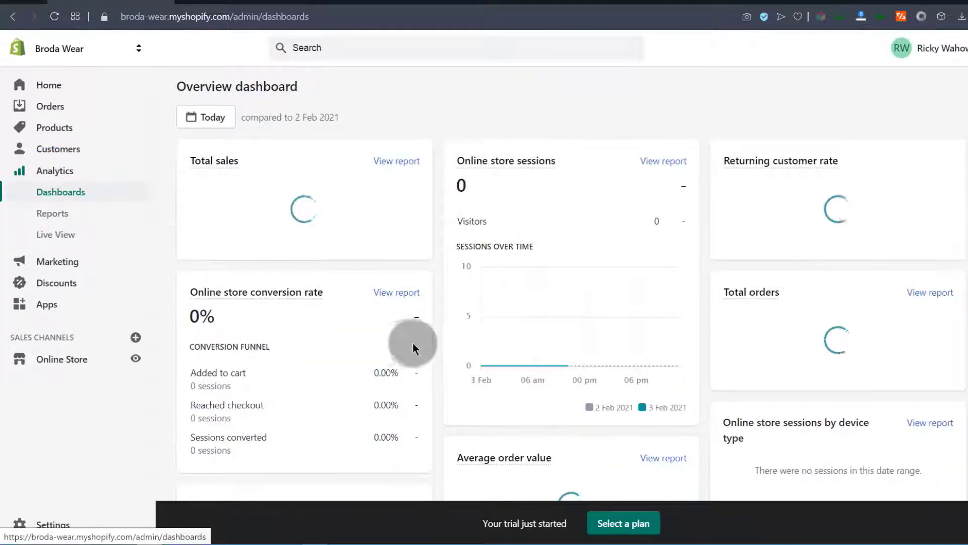
{"action": "scroll", "coordinate": [494, 370], "scroll_direction": "down", "scroll_amount": 13}
{"action": "scroll", "coordinate": [494, 373], "scroll_direction": "up", "scroll_amount": 7}
{"action": "scroll", "coordinate": [493, 375], "scroll_direction": "up", "scroll_amount": 6}
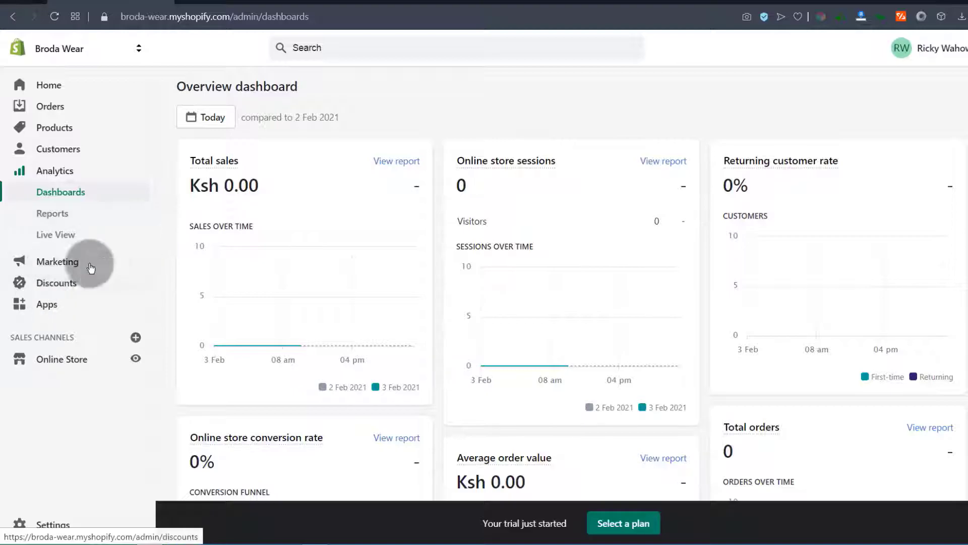
Step: Look over the Marketing overview and Discounts pages, then go to the Apps page
{"action": "left_click", "coordinate": [53, 261]}
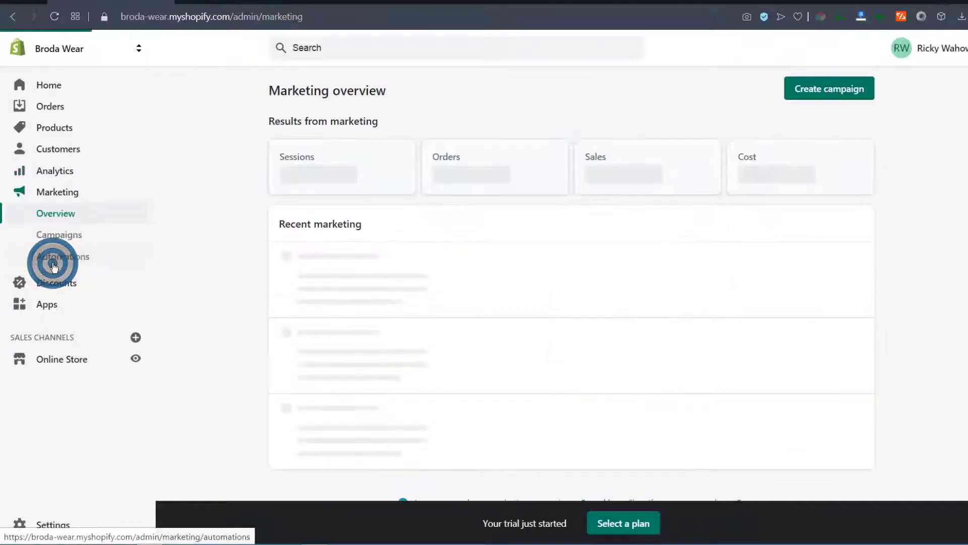
{"action": "scroll", "coordinate": [507, 346], "scroll_direction": "down", "scroll_amount": 5}
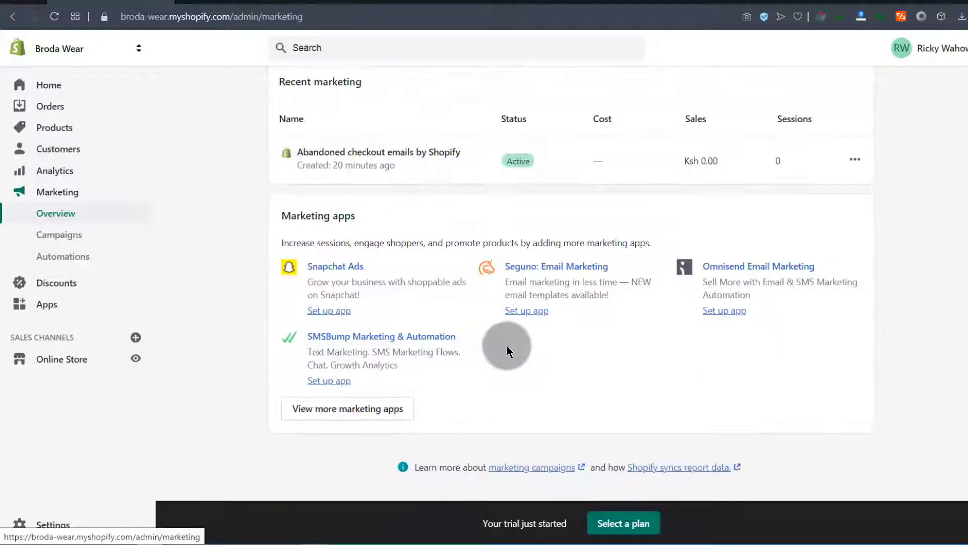
{"action": "scroll", "coordinate": [474, 184], "scroll_direction": "up", "scroll_amount": 5}
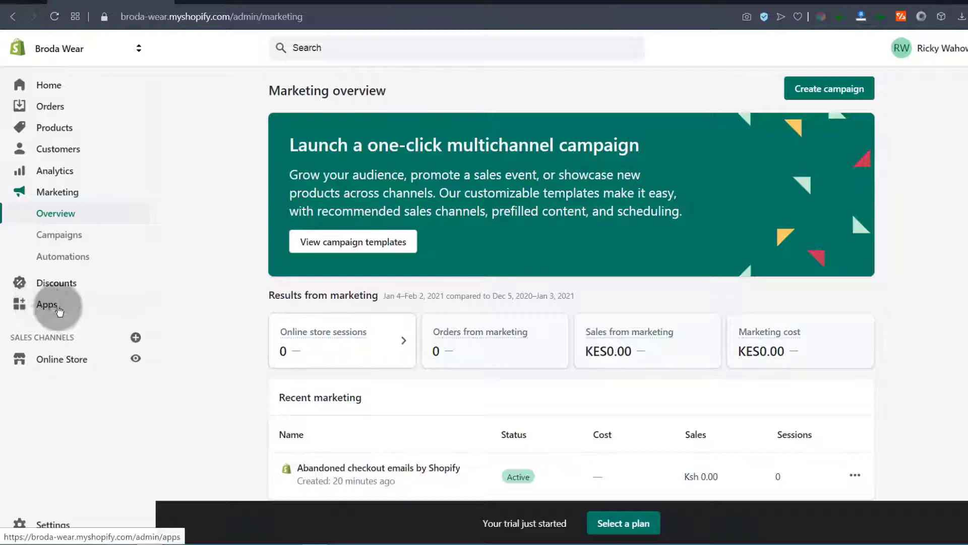
{"action": "left_click", "coordinate": [46, 283]}
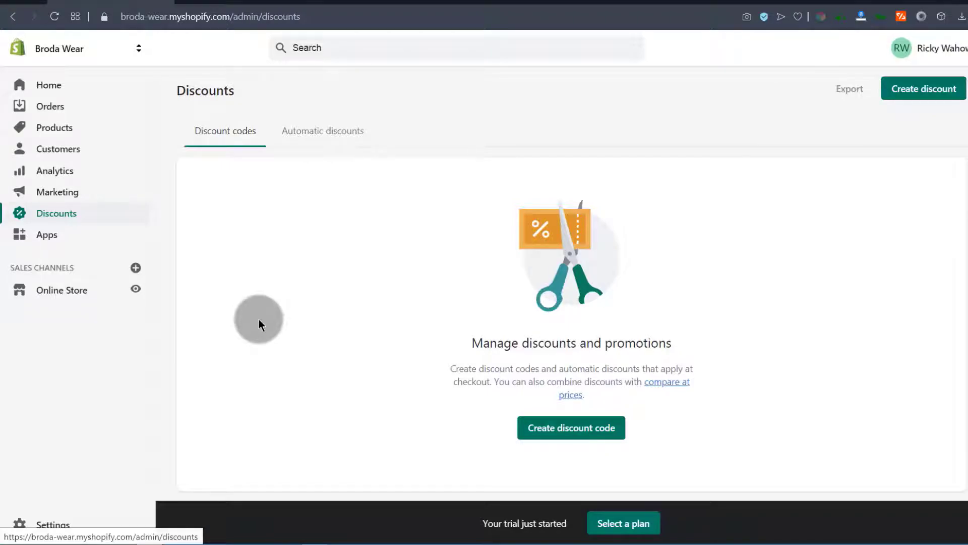
{"action": "left_click", "coordinate": [46, 235]}
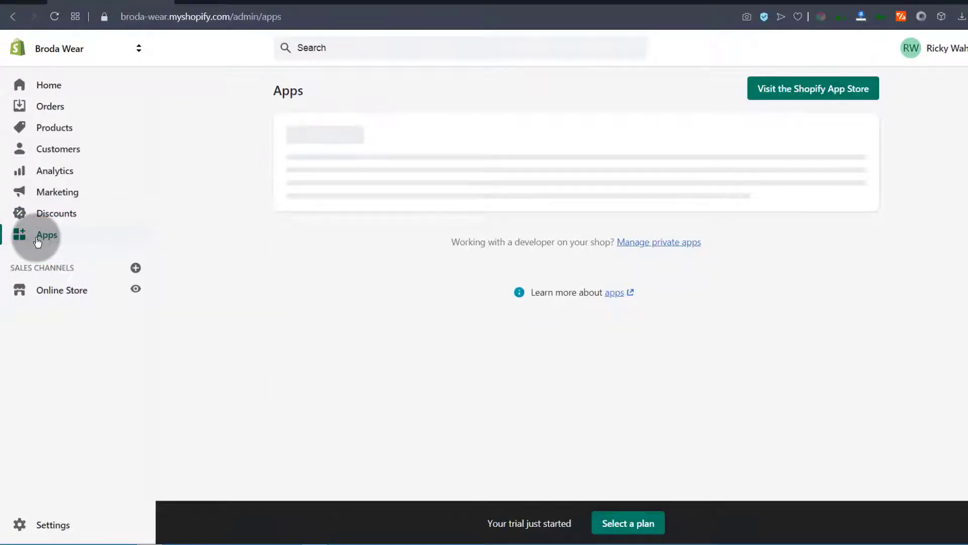
Step: Go from the Apps page to the Shopify App Store
{"action": "left_click", "coordinate": [493, 173]}
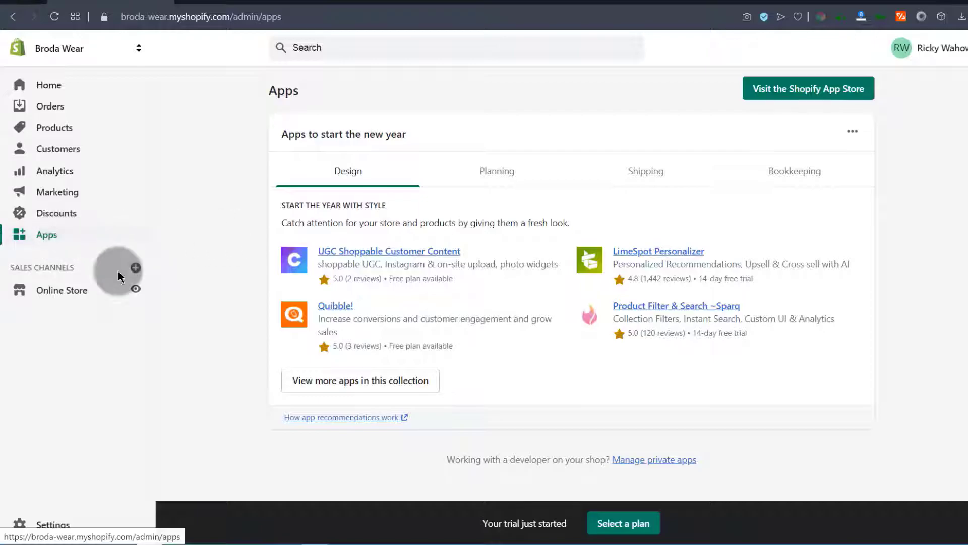
{"action": "left_click", "coordinate": [807, 89]}
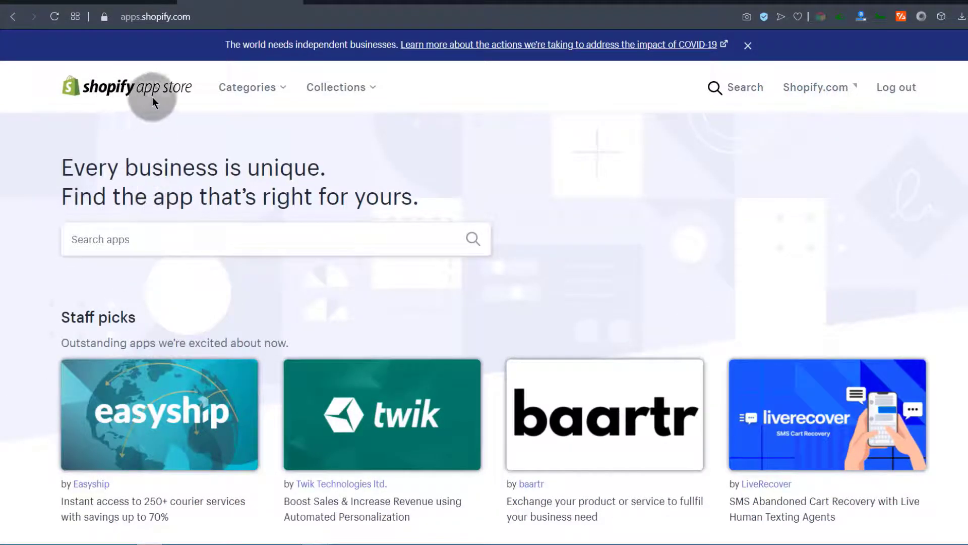
{"action": "scroll", "coordinate": [558, 329], "scroll_direction": "down", "scroll_amount": 10}
{"action": "scroll", "coordinate": [557, 329], "scroll_direction": "up", "scroll_amount": 10}
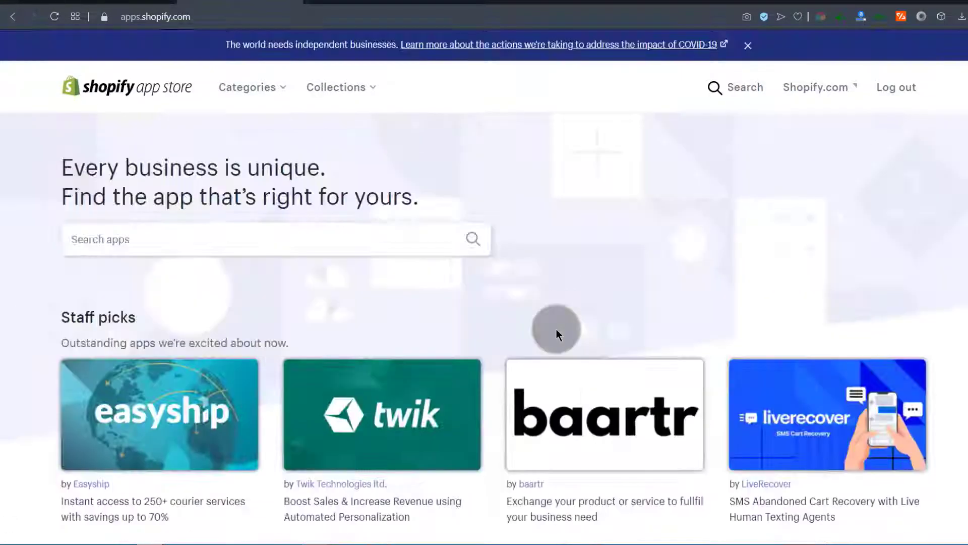
Step: Search the App Store for 'popup' to list the pop ups results, led by Privy
{"action": "left_click", "coordinate": [110, 237]}
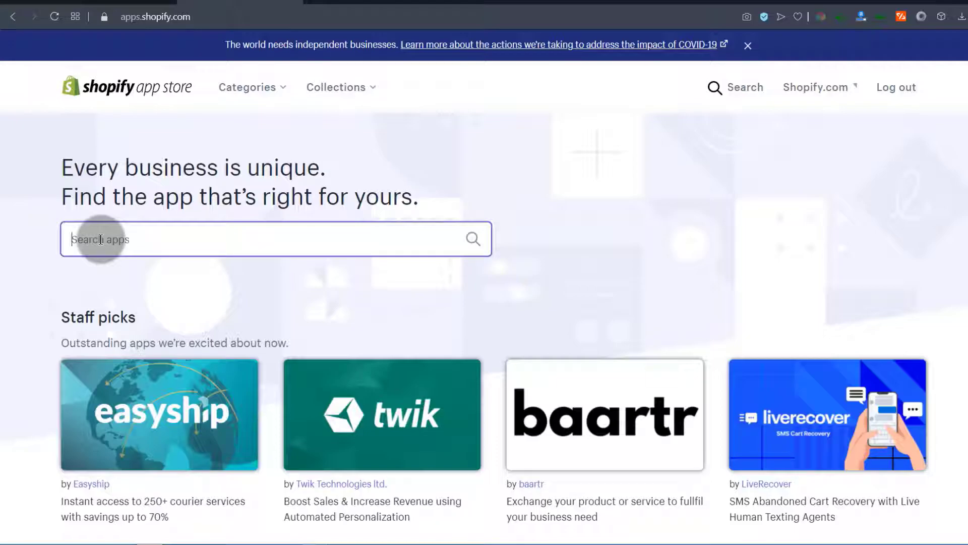
{"action": "type", "text": "popup"}
{"action": "left_click", "coordinate": [103, 276]}
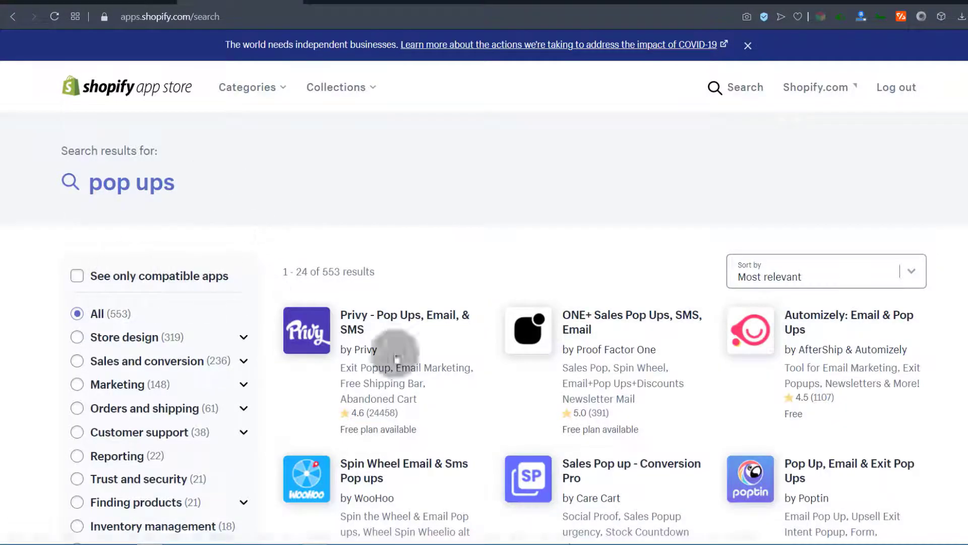
{"action": "scroll", "coordinate": [728, 428], "scroll_direction": "down", "scroll_amount": 3}
{"action": "scroll", "coordinate": [715, 396], "scroll_direction": "up", "scroll_amount": 3}
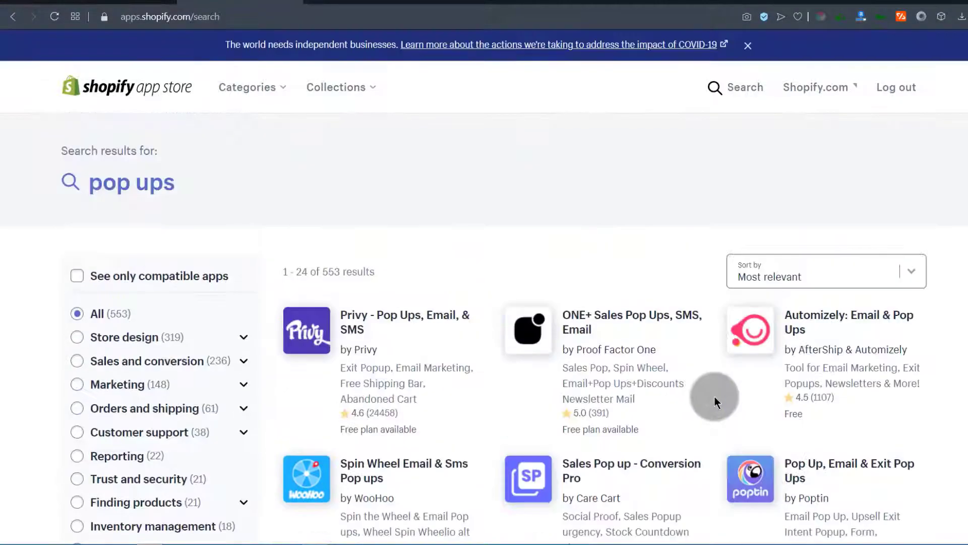
{"action": "left_click", "coordinate": [357, 325]}
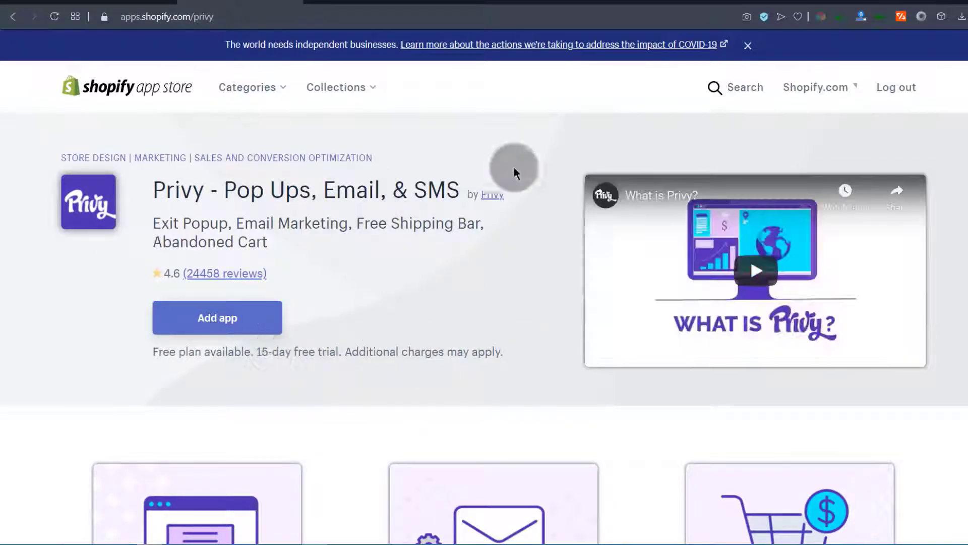
{"action": "scroll", "coordinate": [320, 268], "scroll_direction": "down", "scroll_amount": 15}
{"action": "scroll", "coordinate": [323, 255], "scroll_direction": "up", "scroll_amount": 9}
{"action": "scroll", "coordinate": [323, 253], "scroll_direction": "up", "scroll_amount": 5}
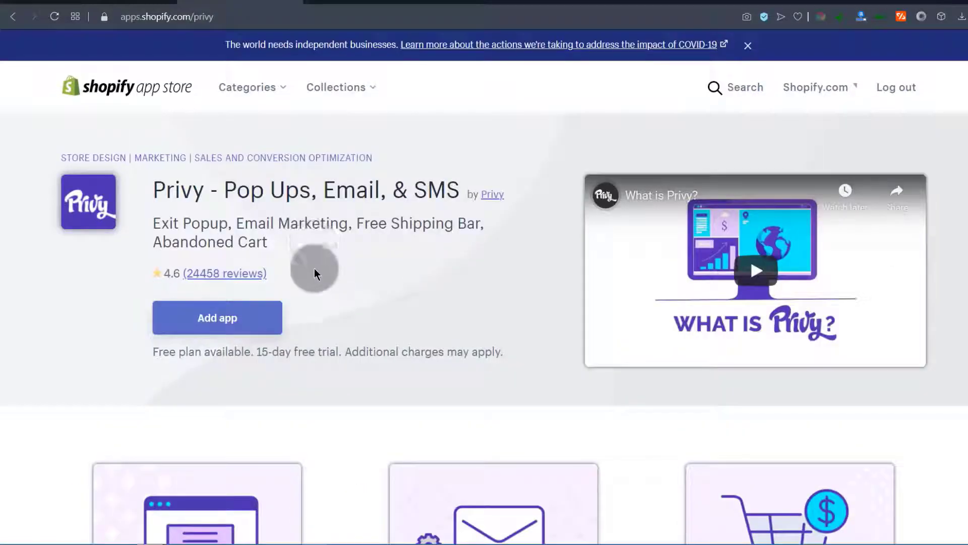
{"action": "left_click", "coordinate": [217, 272]}
{"action": "scroll", "coordinate": [504, 252], "scroll_direction": "down", "scroll_amount": 9}
{"action": "scroll", "coordinate": [499, 257], "scroll_direction": "up", "scroll_amount": 15}
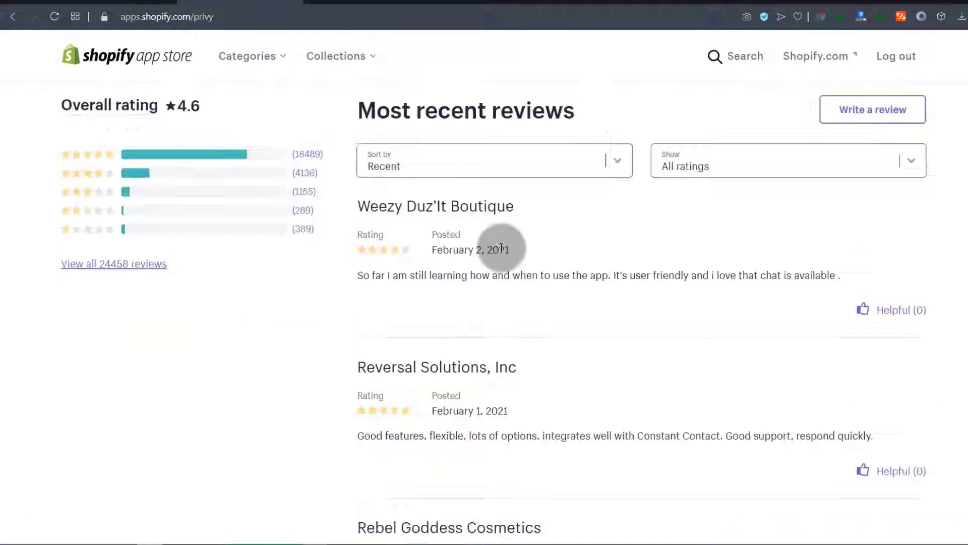
{"action": "scroll", "coordinate": [497, 272], "scroll_direction": "down", "scroll_amount": 12}
{"action": "scroll", "coordinate": [496, 272], "scroll_direction": "up", "scroll_amount": 10}
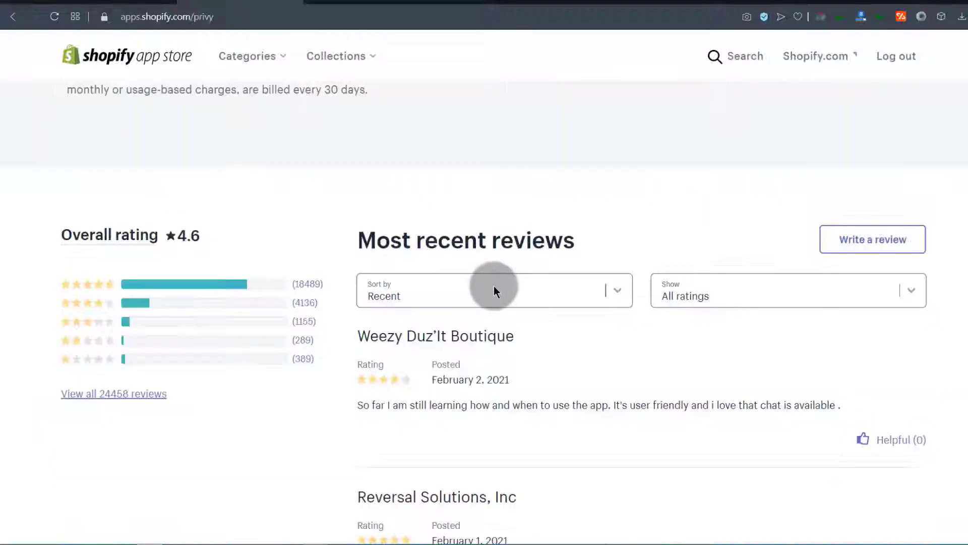
{"action": "scroll", "coordinate": [471, 367], "scroll_direction": "down", "scroll_amount": 5}
{"action": "scroll", "coordinate": [347, 411], "scroll_direction": "up", "scroll_amount": 10}
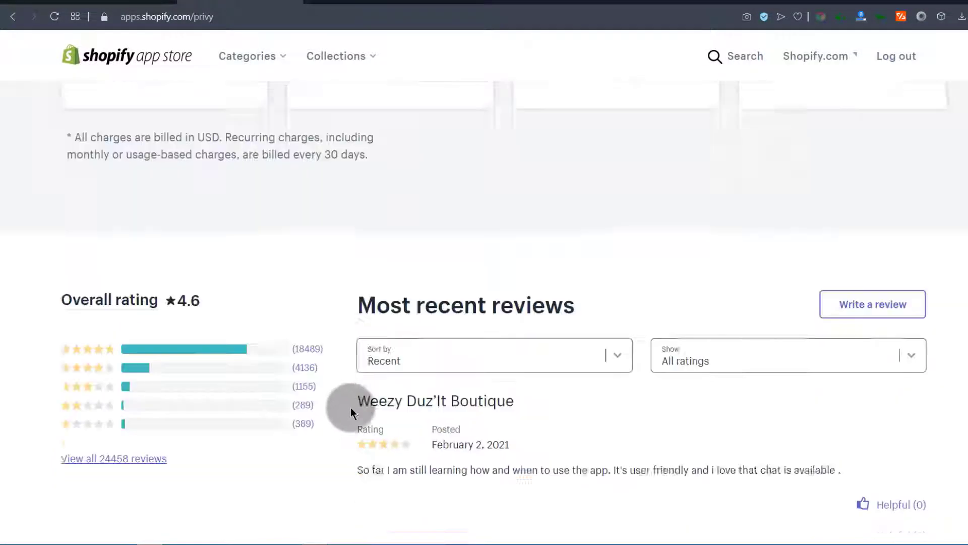
{"action": "scroll", "coordinate": [304, 382], "scroll_direction": "down", "scroll_amount": 3}
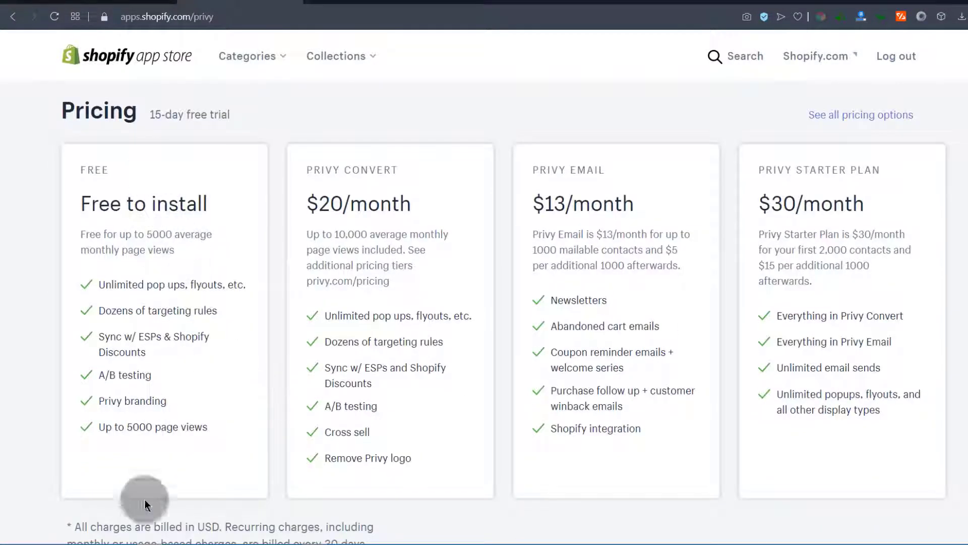
{"action": "scroll", "coordinate": [244, 274], "scroll_direction": "up", "scroll_amount": 15}
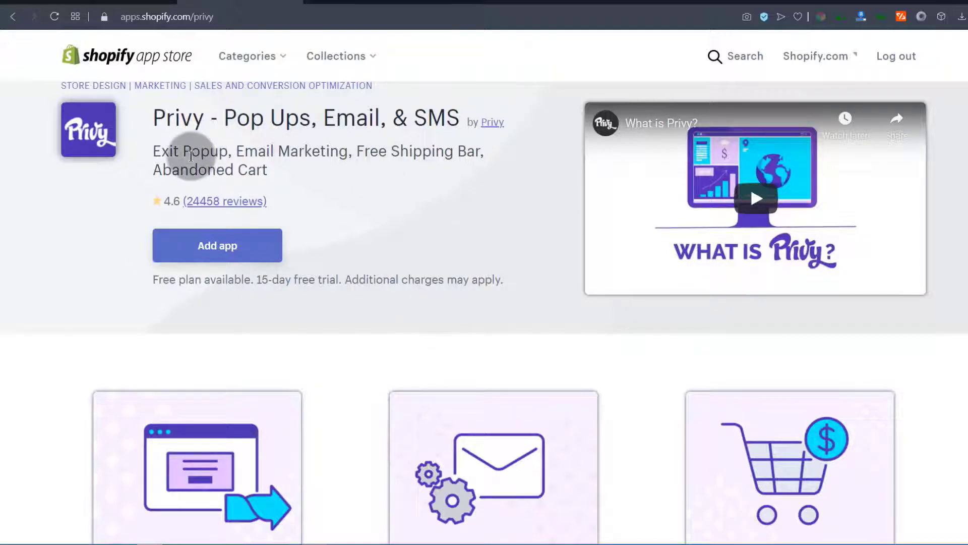
{"action": "scroll", "coordinate": [268, 264], "scroll_direction": "down", "scroll_amount": 10}
{"action": "scroll", "coordinate": [277, 262], "scroll_direction": "down", "scroll_amount": 10}
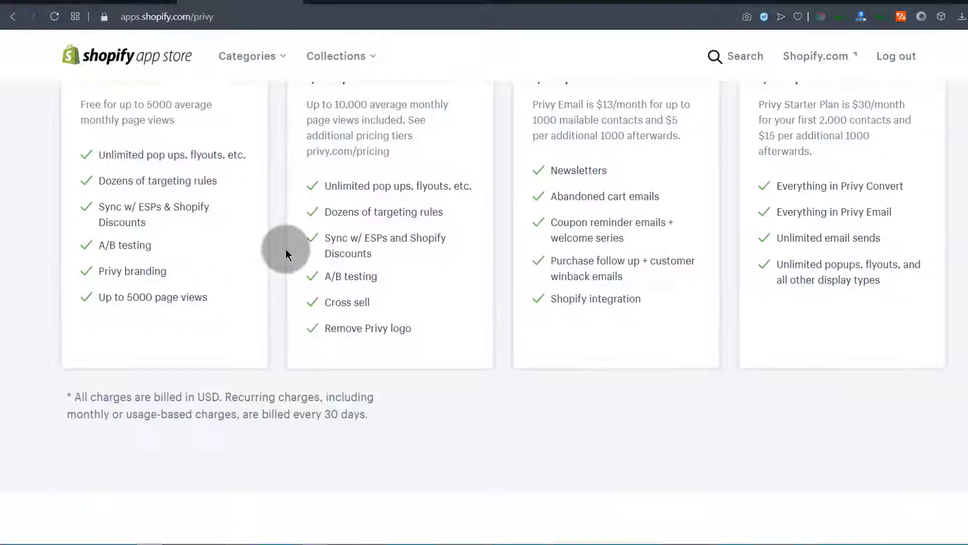
{"action": "scroll", "coordinate": [283, 253], "scroll_direction": "up", "scroll_amount": 3}
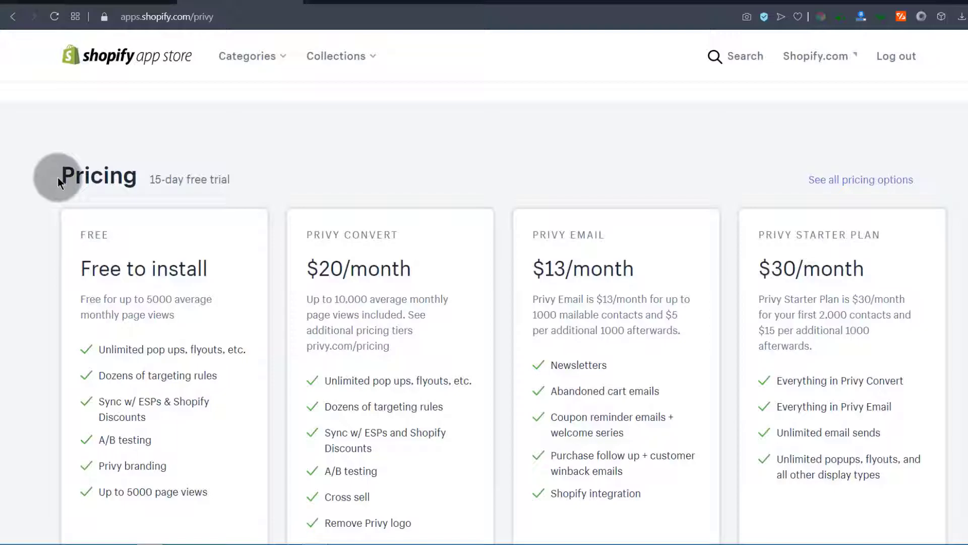
{"action": "scroll", "coordinate": [352, 271], "scroll_direction": "up", "scroll_amount": 15}
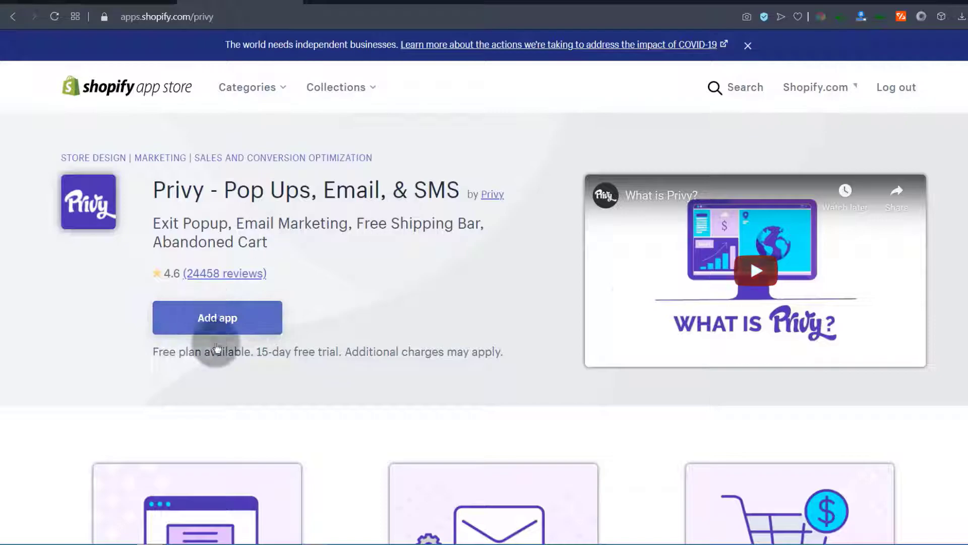
Step: Start adding Privy, review its permissions without installing, then go to the empty Orders page
{"action": "left_click", "coordinate": [190, 317]}
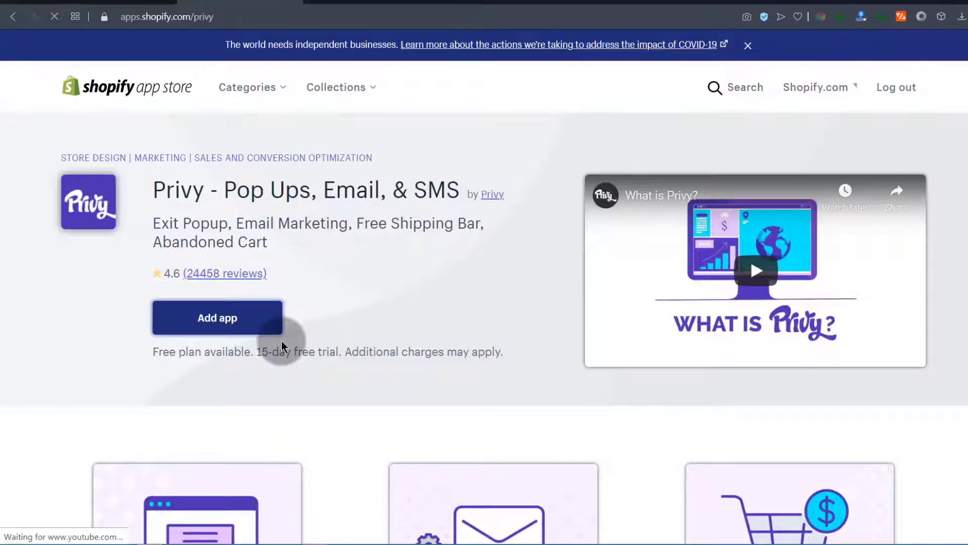
{"action": "scroll", "coordinate": [518, 325], "scroll_direction": "down", "scroll_amount": 5}
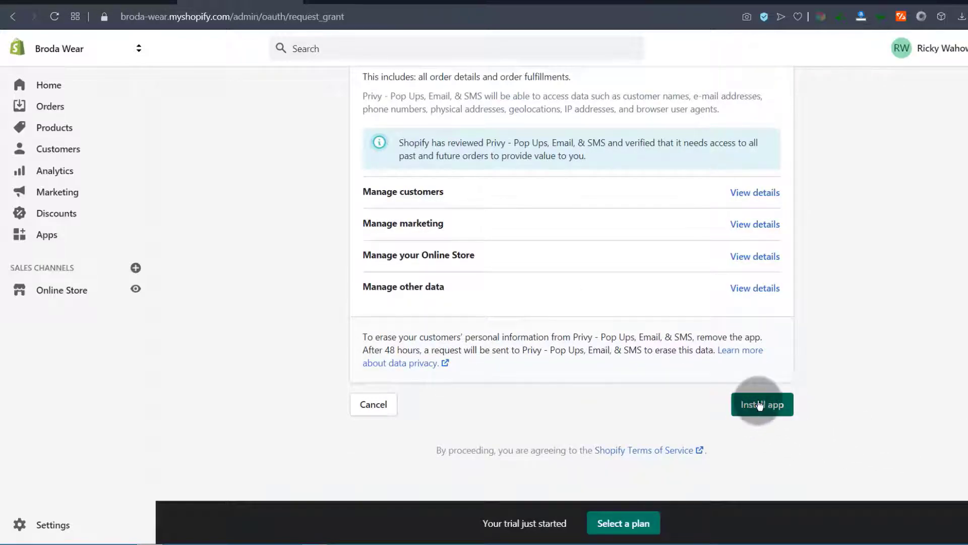
{"action": "scroll", "coordinate": [371, 404], "scroll_direction": "up", "scroll_amount": 5}
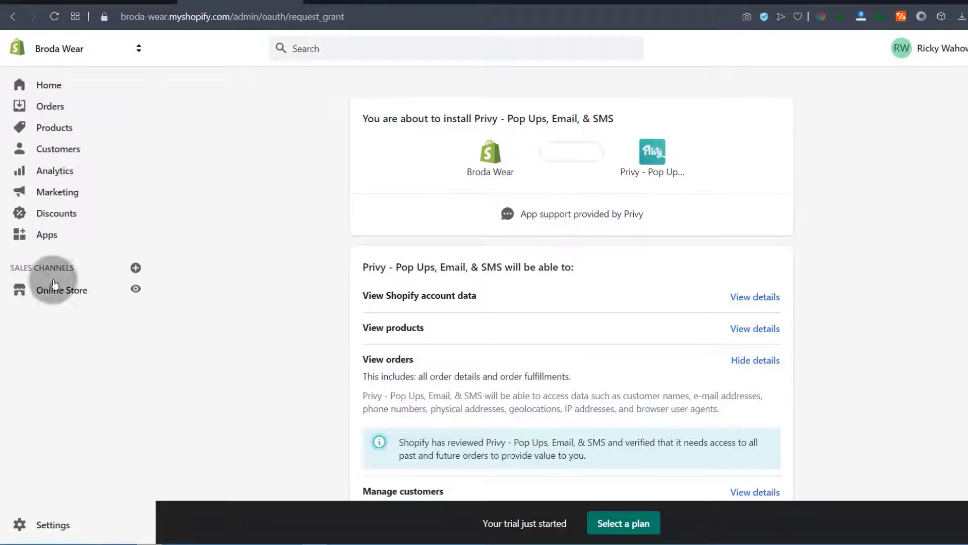
{"action": "left_click", "coordinate": [46, 108]}
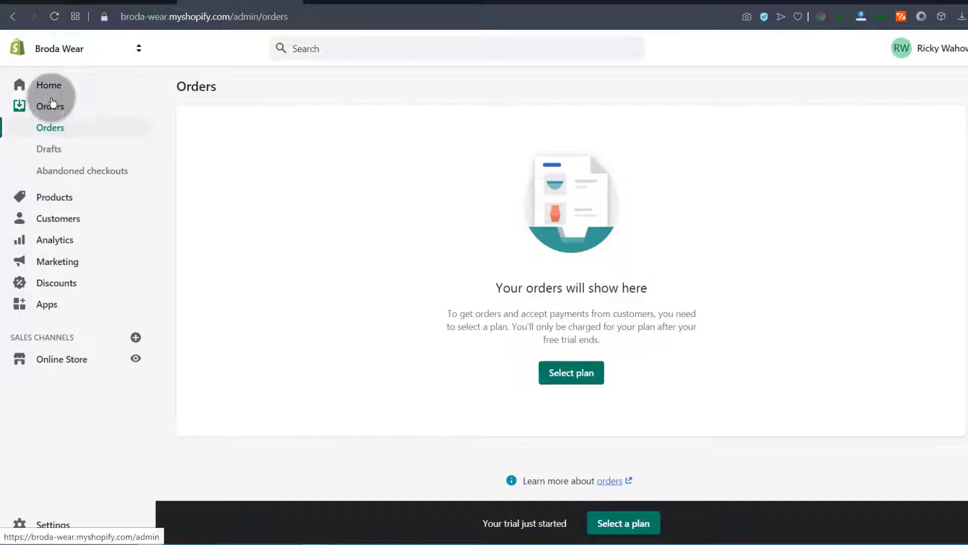
Step: Open Abandoned checkouts and select the store's admin URL up to /admin/ in the address bar
{"action": "left_click", "coordinate": [63, 174]}
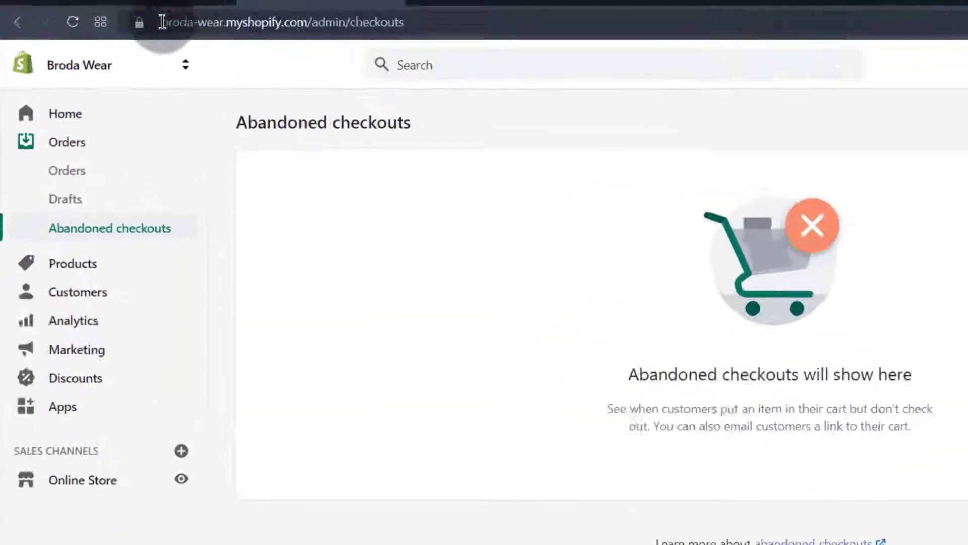
{"action": "left_click_drag", "start_coordinate": [121, 17], "coordinate": [254, 10]}
{"action": "left_click_drag", "start_coordinate": [480, 17], "coordinate": [496, 17]}
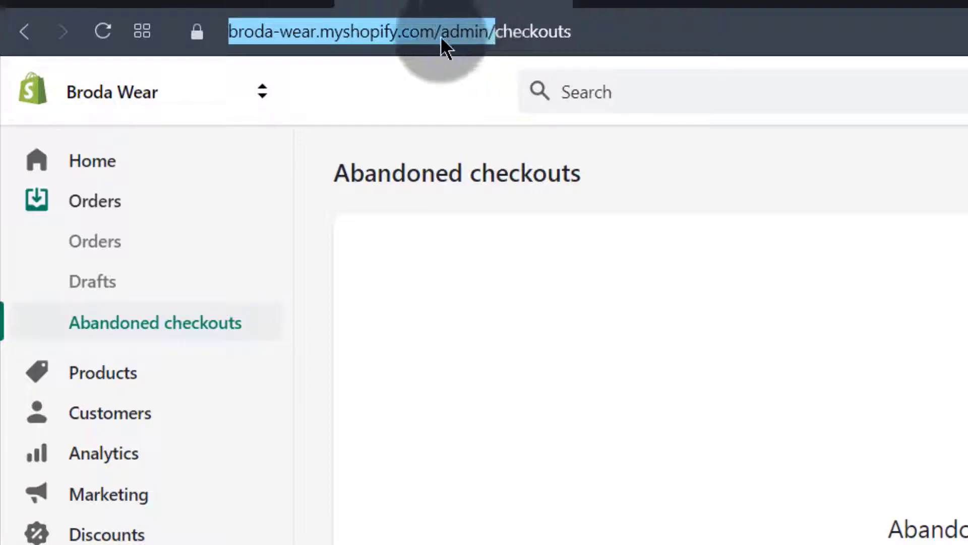
Step: Copy the admin URL, load it in a new Opera private window, and select its store name
{"action": "right_click", "coordinate": [393, 30]}
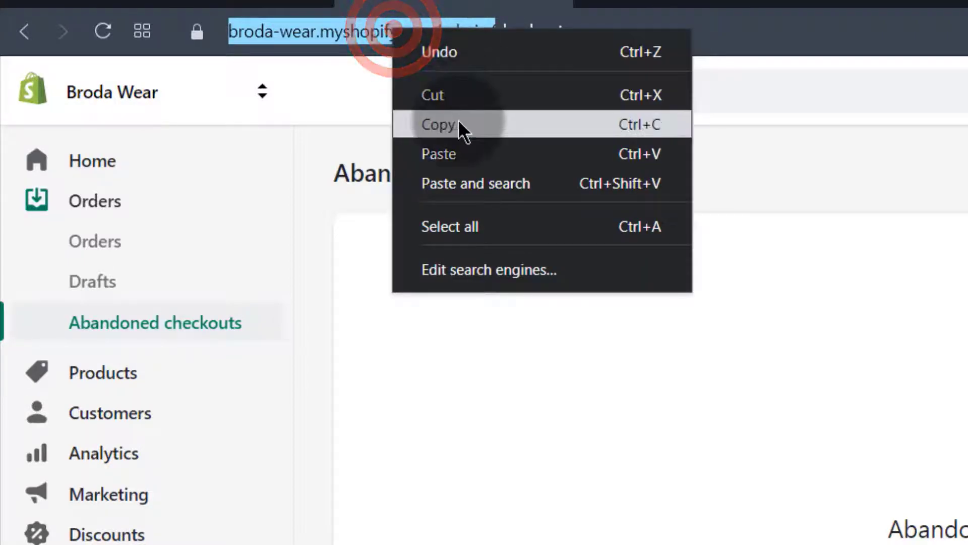
{"action": "left_click", "coordinate": [458, 121]}
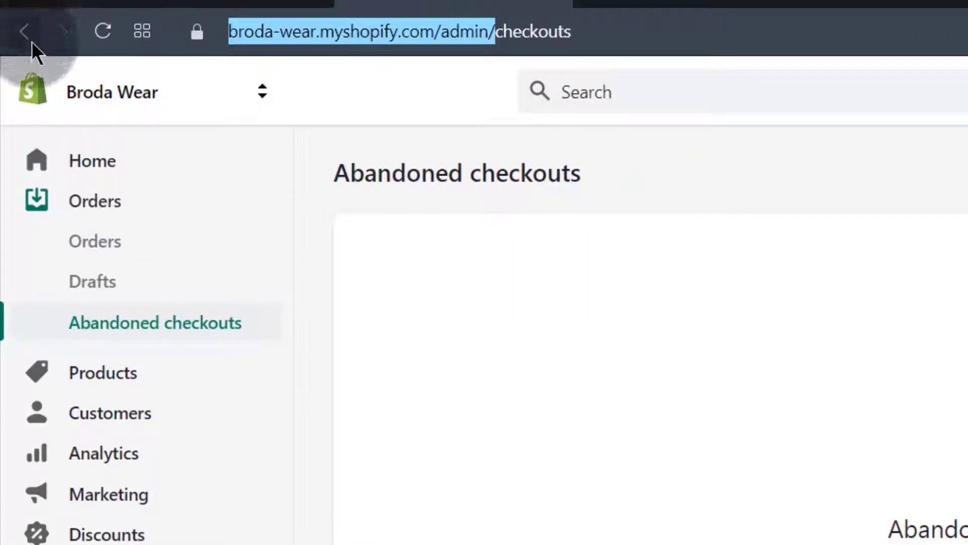
{"action": "left_click", "coordinate": [47, 8]}
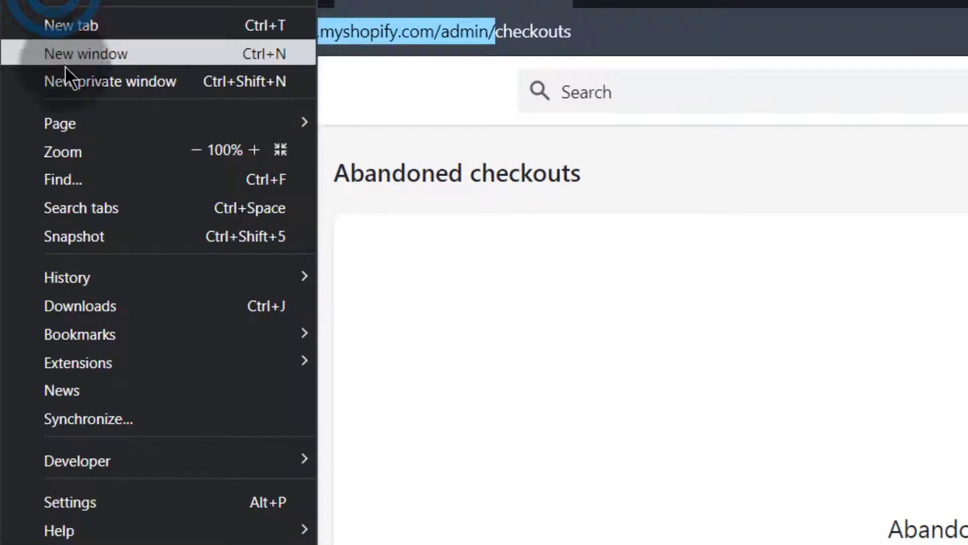
{"action": "left_click", "coordinate": [77, 86]}
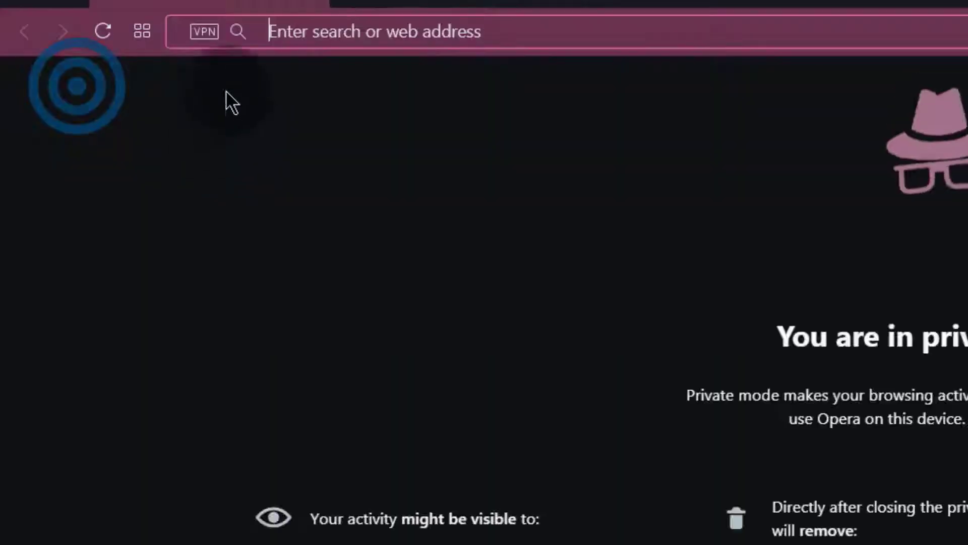
{"action": "right_click", "coordinate": [300, 32]}
{"action": "left_click", "coordinate": [420, 180]}
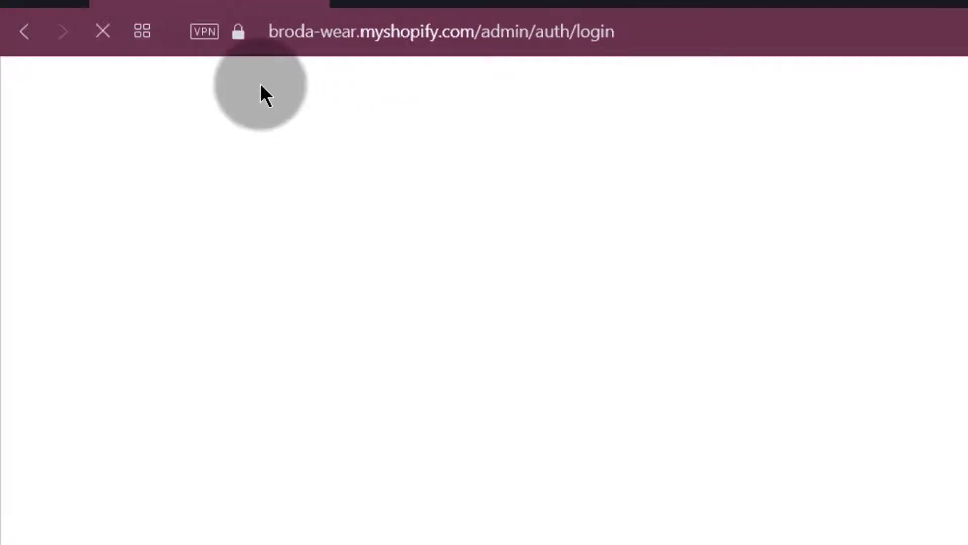
{"action": "left_click_drag", "start_coordinate": [270, 31], "coordinate": [357, 32]}
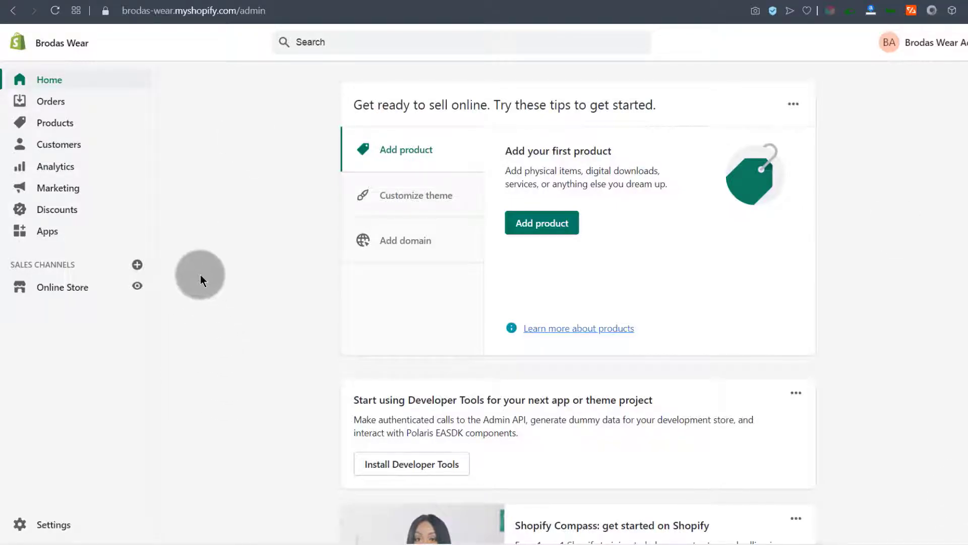
Step: Preview the Brodas Wear storefront, then return to the admin and open Online Store Themes
{"action": "left_click", "coordinate": [203, 196]}
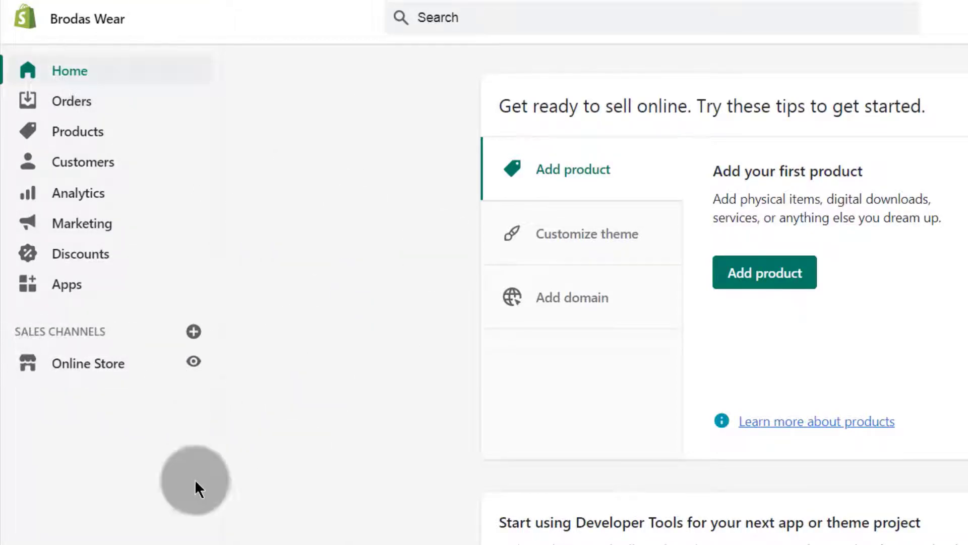
{"action": "left_click", "coordinate": [194, 363]}
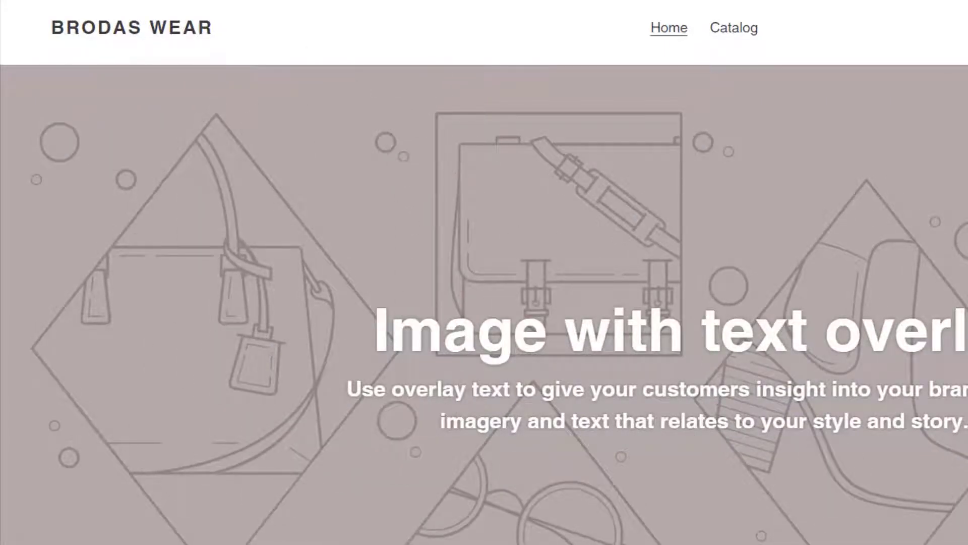
{"action": "key", "text": "ctrl+shift+Tab"}
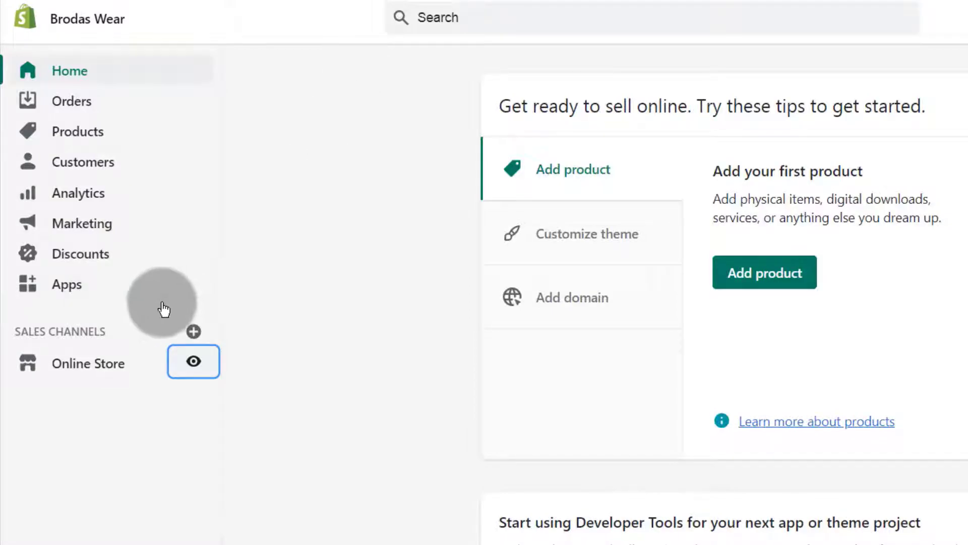
{"action": "left_click", "coordinate": [302, 368]}
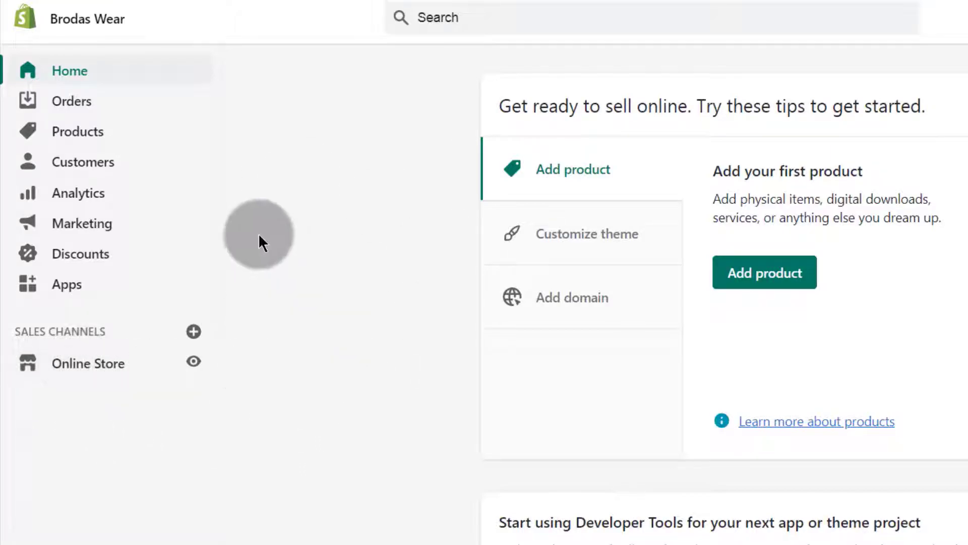
{"action": "left_click", "coordinate": [88, 366]}
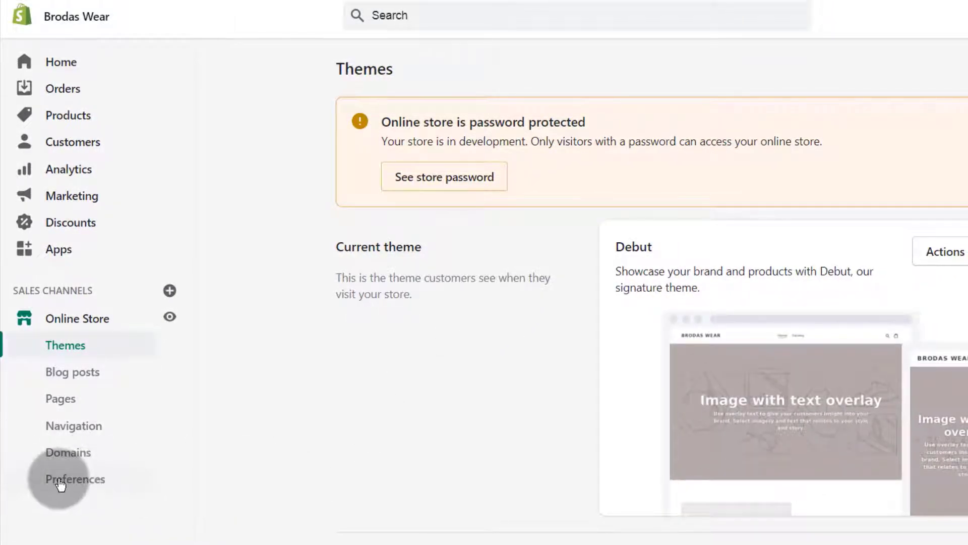
Step: Change the storefront password under Online Store Preferences' Password protection and save it
{"action": "left_click", "coordinate": [79, 483]}
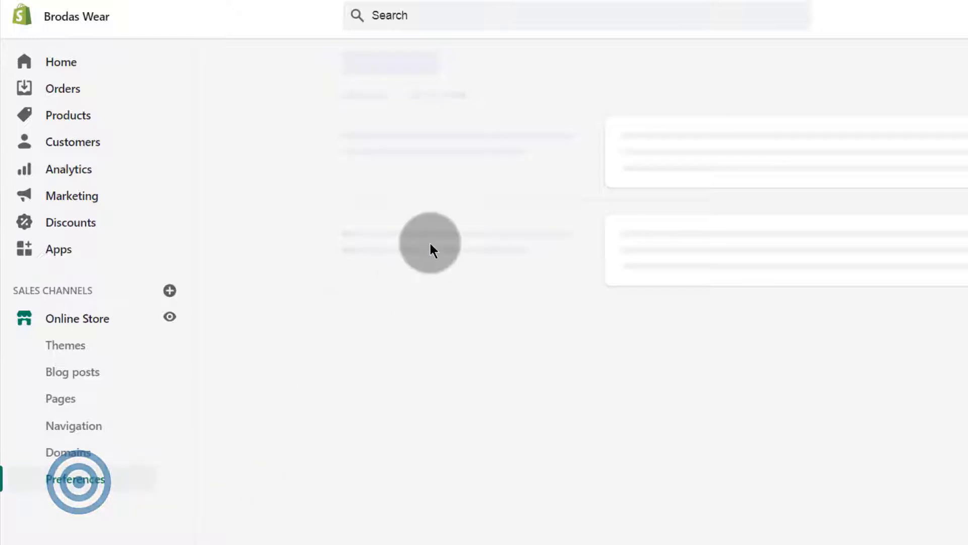
{"action": "scroll", "coordinate": [684, 293], "scroll_direction": "down", "scroll_amount": 10}
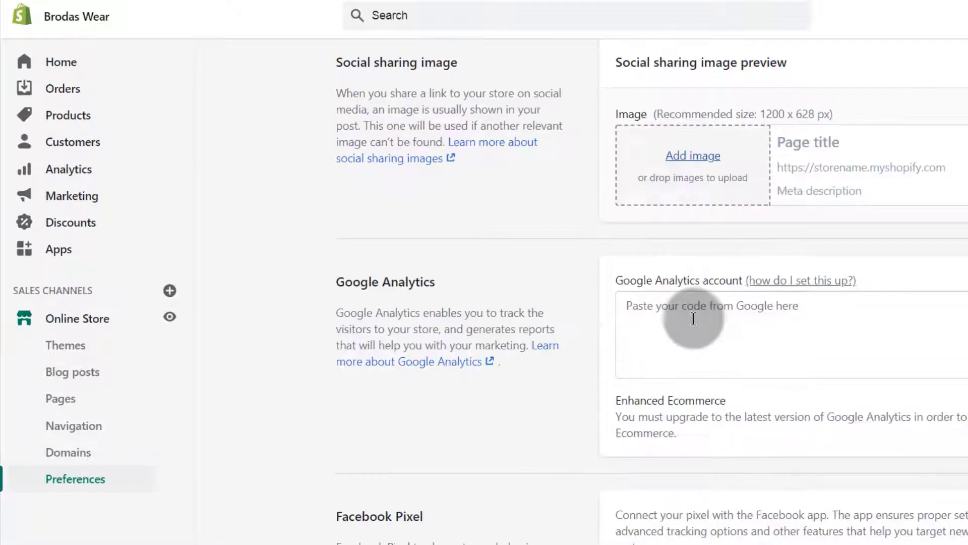
{"action": "scroll", "coordinate": [494, 301], "scroll_direction": "down", "scroll_amount": 12}
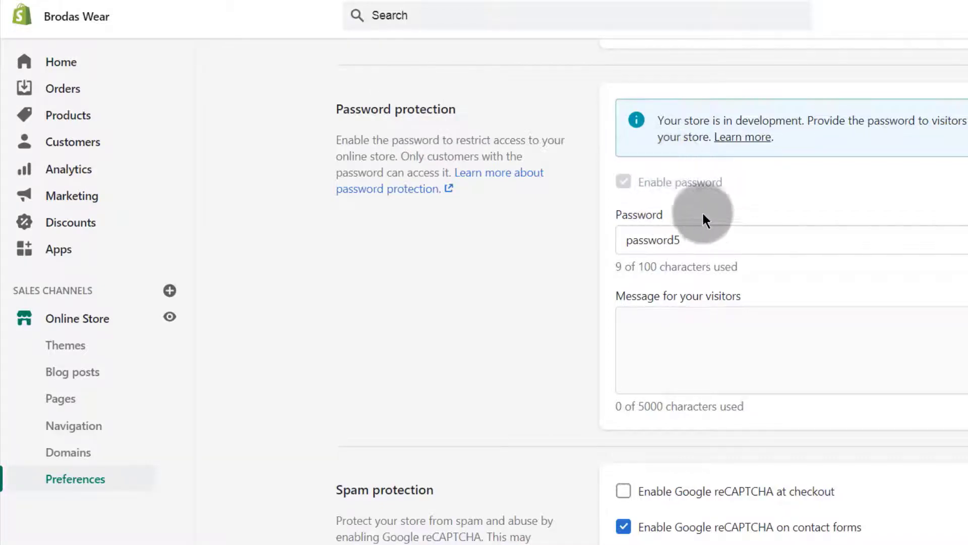
{"action": "left_click", "coordinate": [696, 237]}
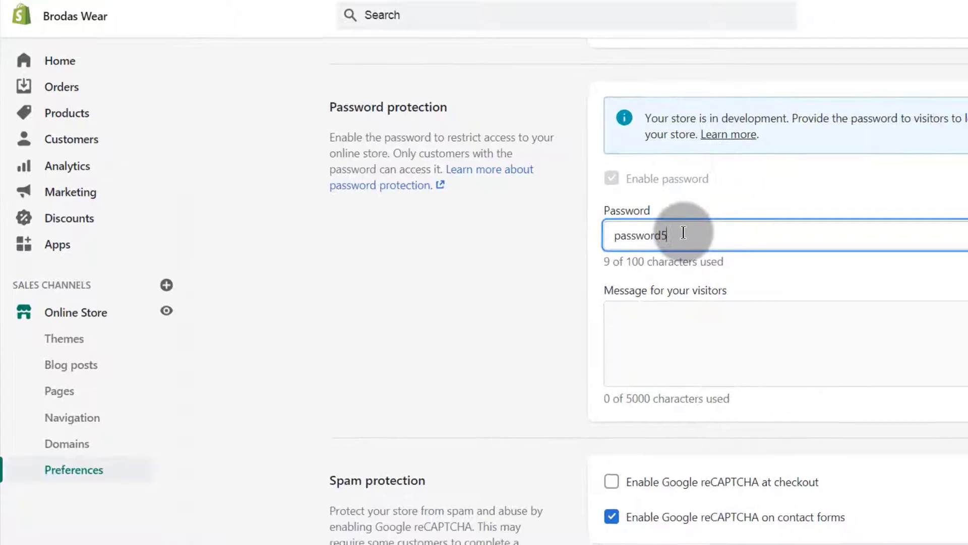
{"action": "type", "text": "5"}
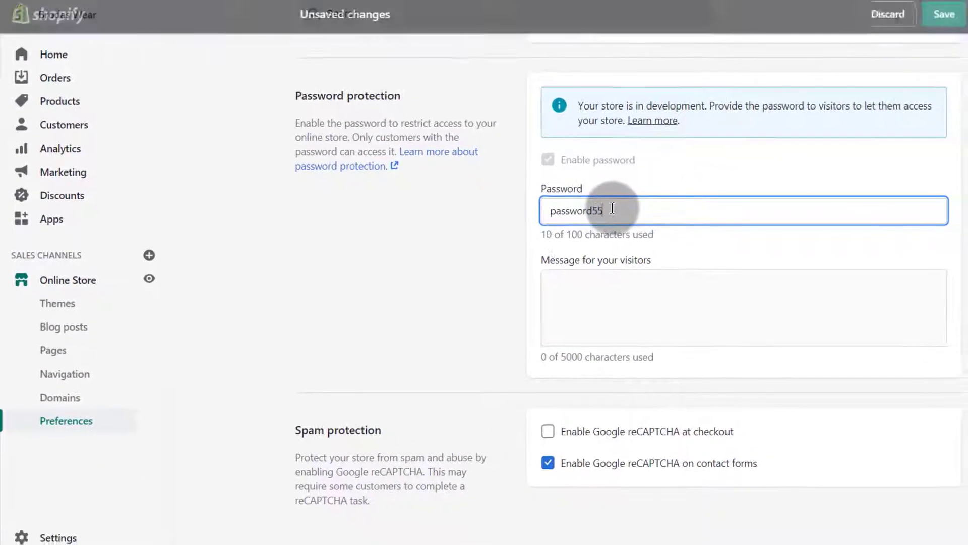
{"action": "left_click", "coordinate": [923, 14]}
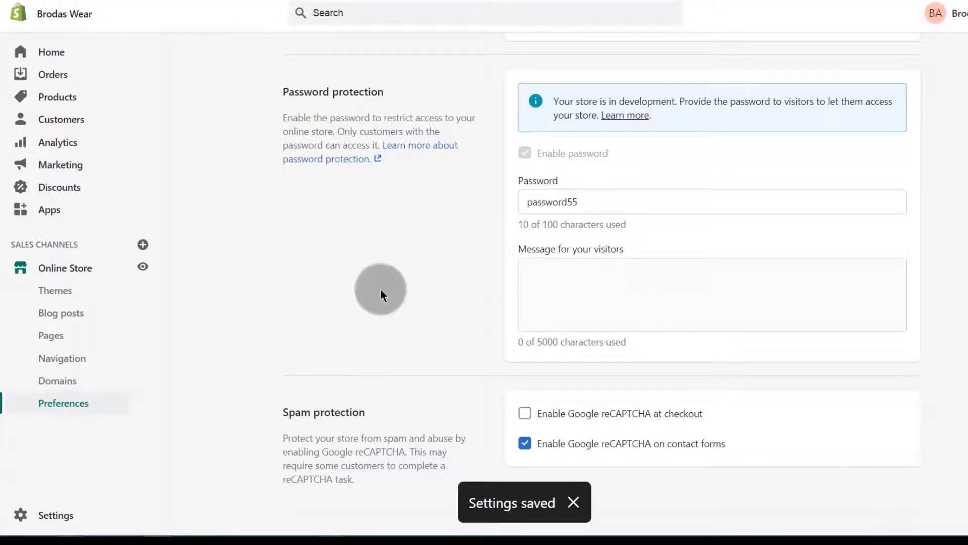
{"action": "left_click_drag", "start_coordinate": [526, 202], "coordinate": [580, 202]}
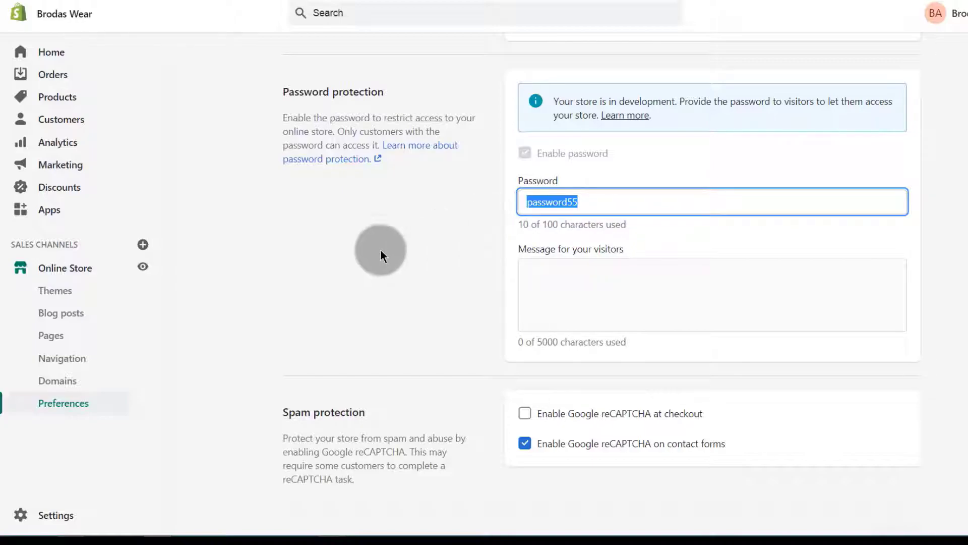
{"action": "left_click", "coordinate": [234, 265]}
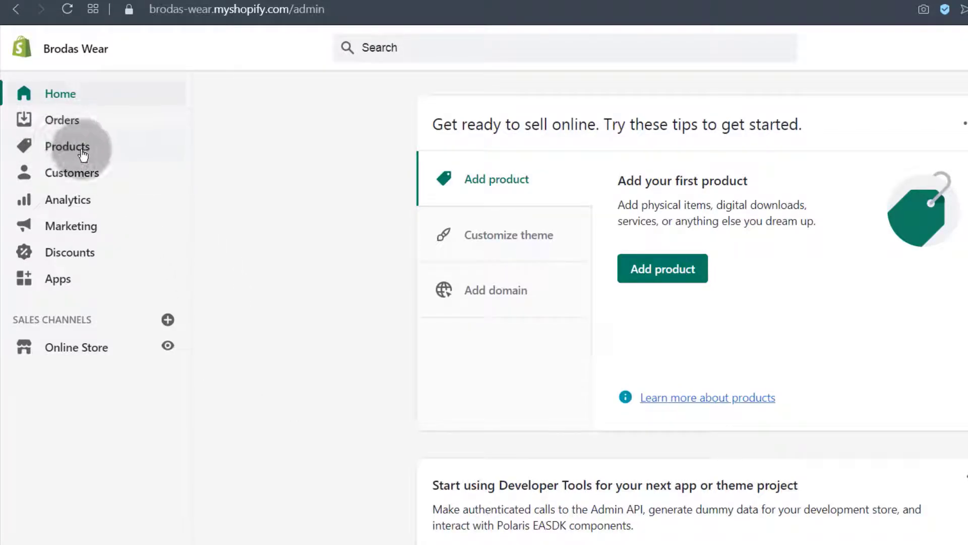
Step: Open the still-empty All products list, then bring up link options for Apps
{"action": "left_click", "coordinate": [67, 150]}
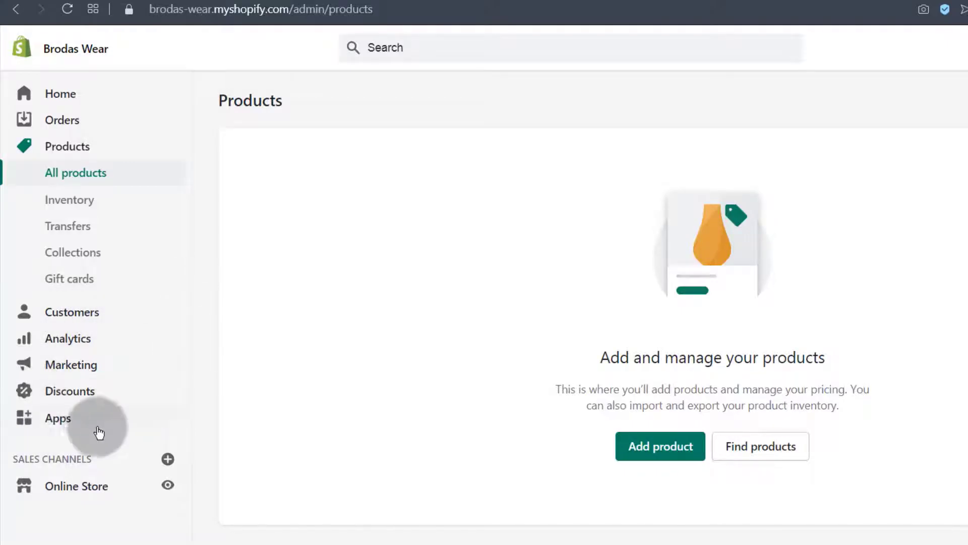
{"action": "right_click", "coordinate": [60, 420]}
Step: Open Apps, search for 'ob', and open the Oberlo – Dropshipping App listing
{"action": "left_click", "coordinate": [113, 429]}
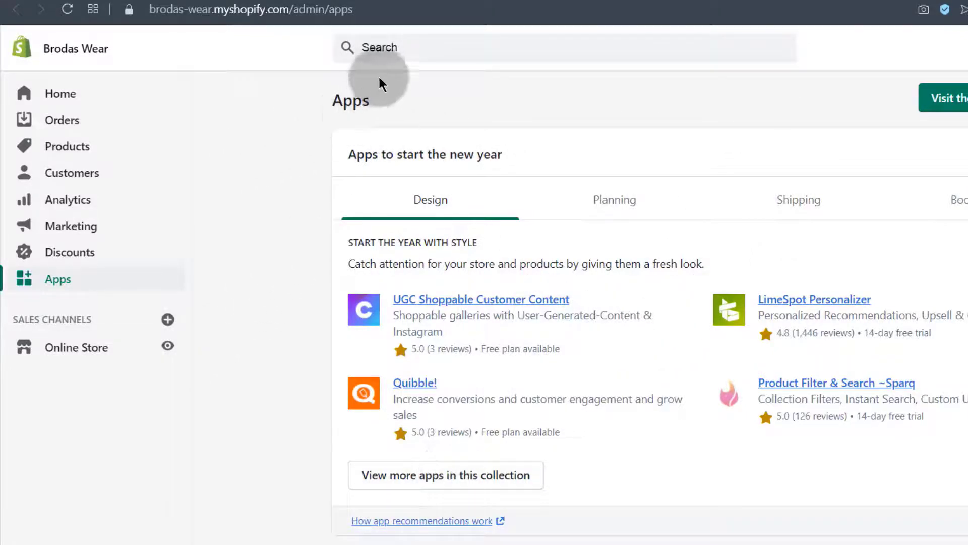
{"action": "left_click", "coordinate": [394, 45]}
{"action": "left_click", "coordinate": [393, 45]}
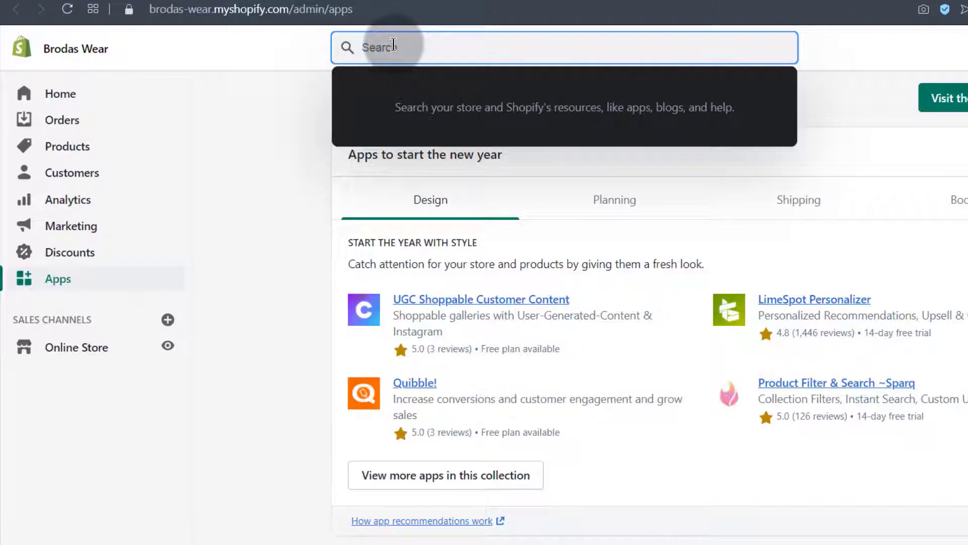
{"action": "type", "text": "oberlo"}
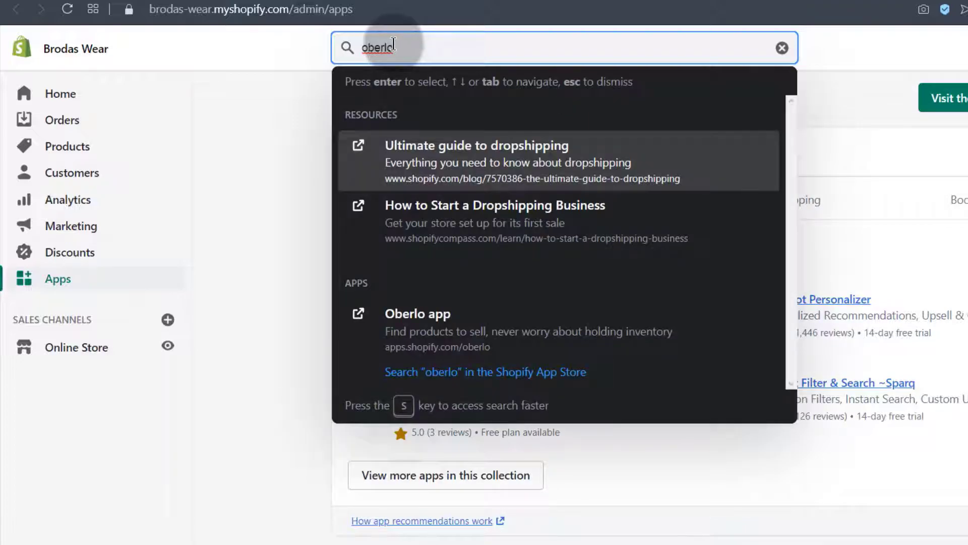
{"action": "left_click", "coordinate": [423, 325]}
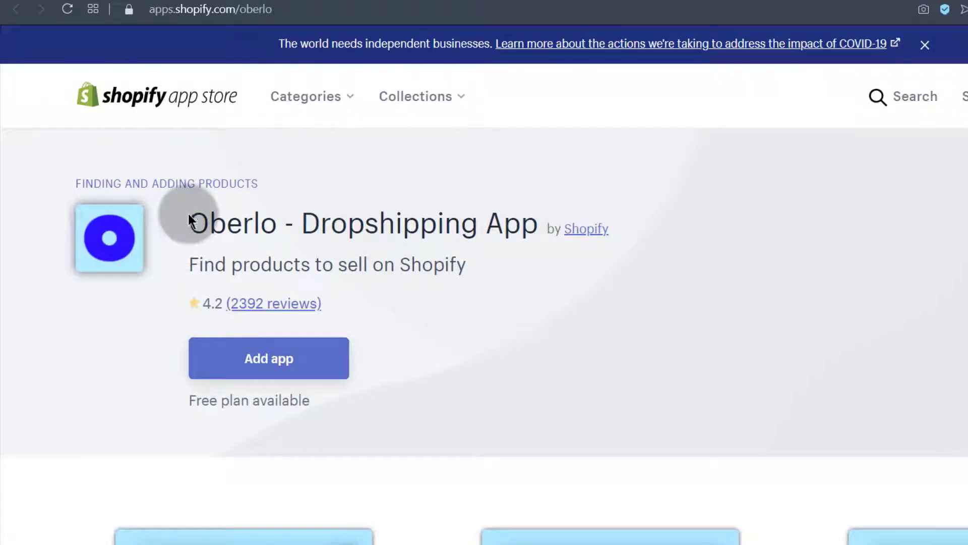
Step: Scroll through the Oberlo app page to review its details
{"action": "scroll", "coordinate": [262, 416], "scroll_direction": "down", "scroll_amount": 10}
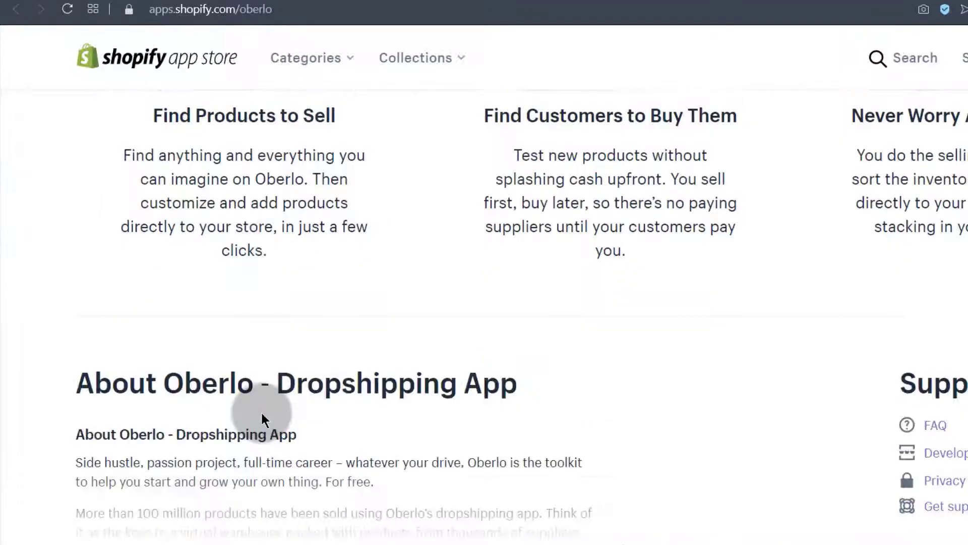
{"action": "scroll", "coordinate": [264, 411], "scroll_direction": "down", "scroll_amount": 15}
{"action": "scroll", "coordinate": [265, 393], "scroll_direction": "down", "scroll_amount": 2}
{"action": "scroll", "coordinate": [140, 262], "scroll_direction": "up", "scroll_amount": 4}
{"action": "scroll", "coordinate": [151, 353], "scroll_direction": "up", "scroll_amount": 3}
{"action": "scroll", "coordinate": [242, 413], "scroll_direction": "down", "scroll_amount": 20}
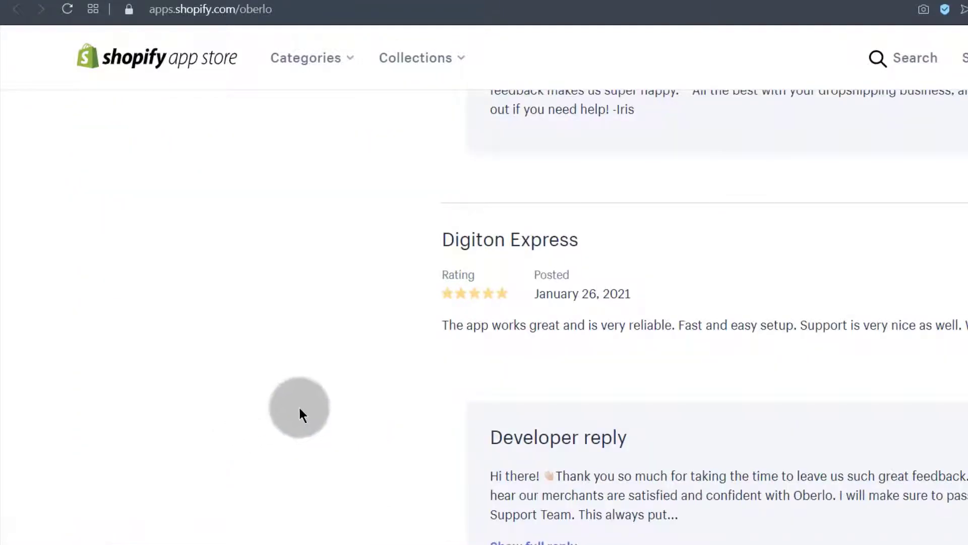
{"action": "scroll", "coordinate": [299, 406], "scroll_direction": "up", "scroll_amount": 20}
{"action": "scroll", "coordinate": [299, 416], "scroll_direction": "up", "scroll_amount": 5}
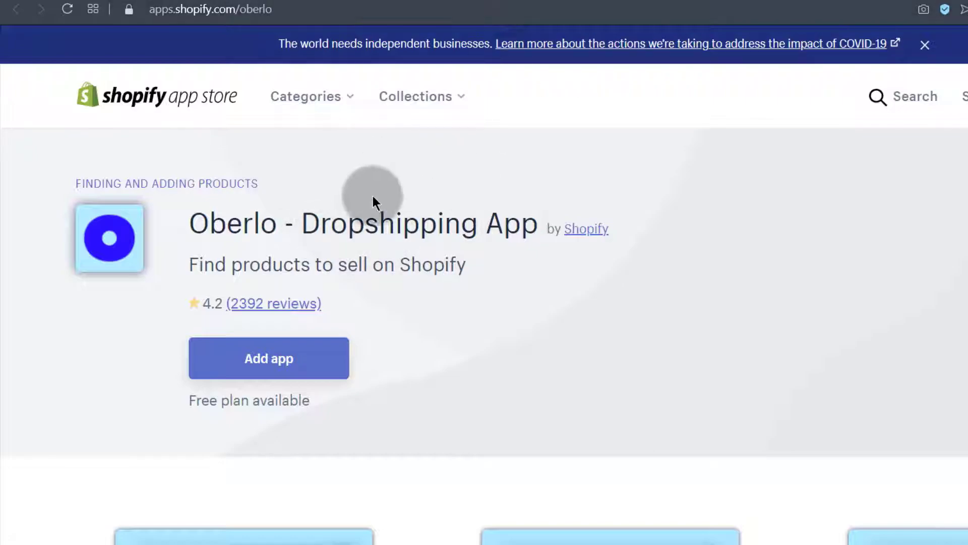
Step: Return to the empty Products page and open the Find products article in a new tab
{"action": "left_click_drag", "start_coordinate": [301, 217], "coordinate": [502, 221]}
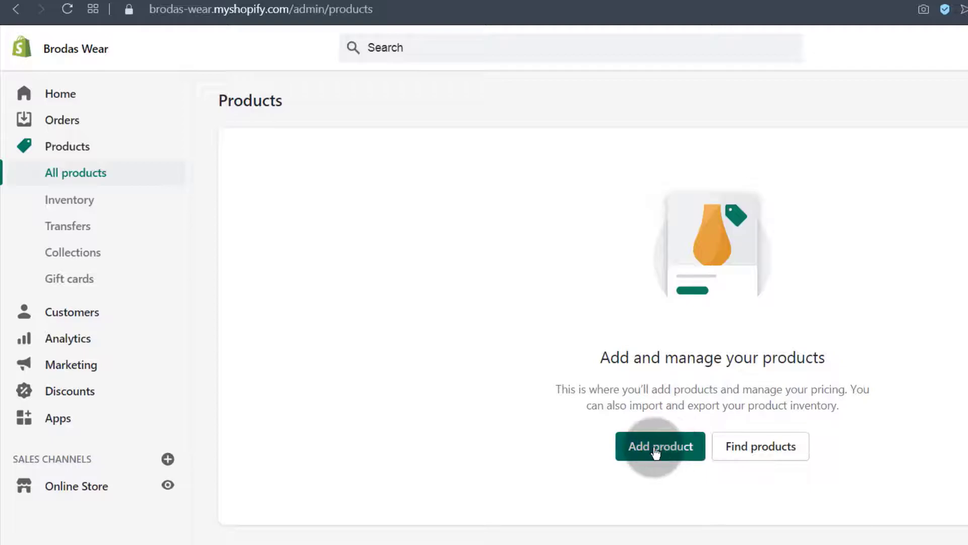
{"action": "right_click", "coordinate": [752, 456]}
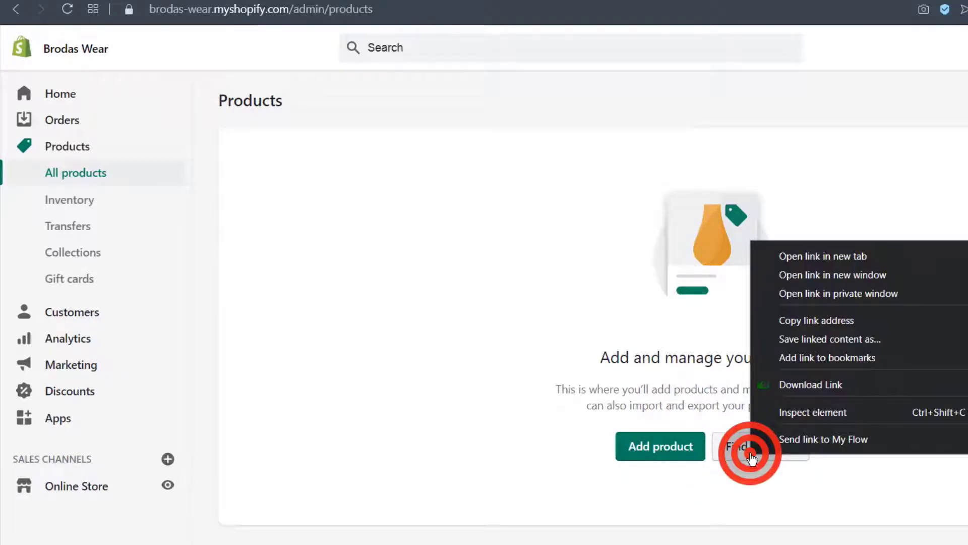
{"action": "left_click", "coordinate": [806, 258]}
Step: Skim the blog article's list of 12 dropshipping apps
{"action": "left_click", "coordinate": [265, 0]}
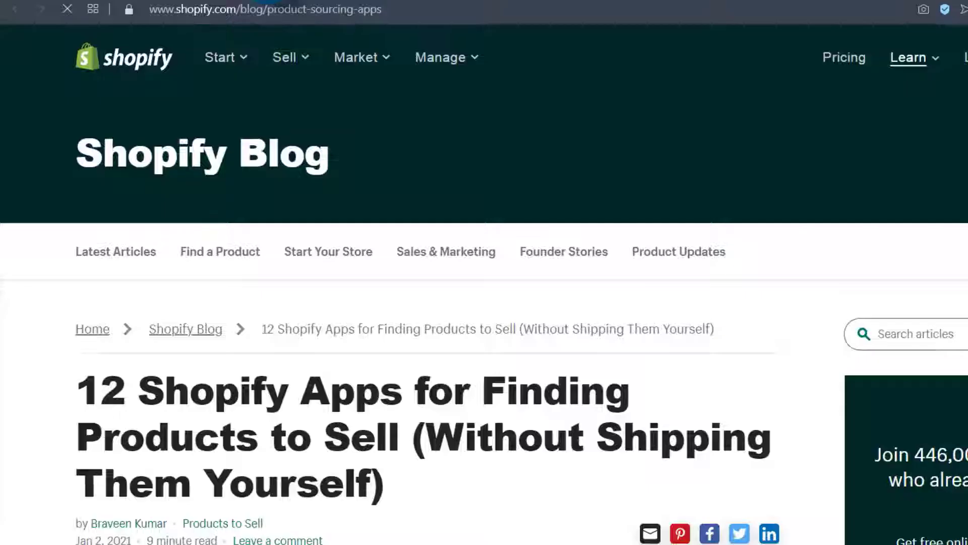
{"action": "scroll", "coordinate": [274, 433], "scroll_direction": "down", "scroll_amount": 20}
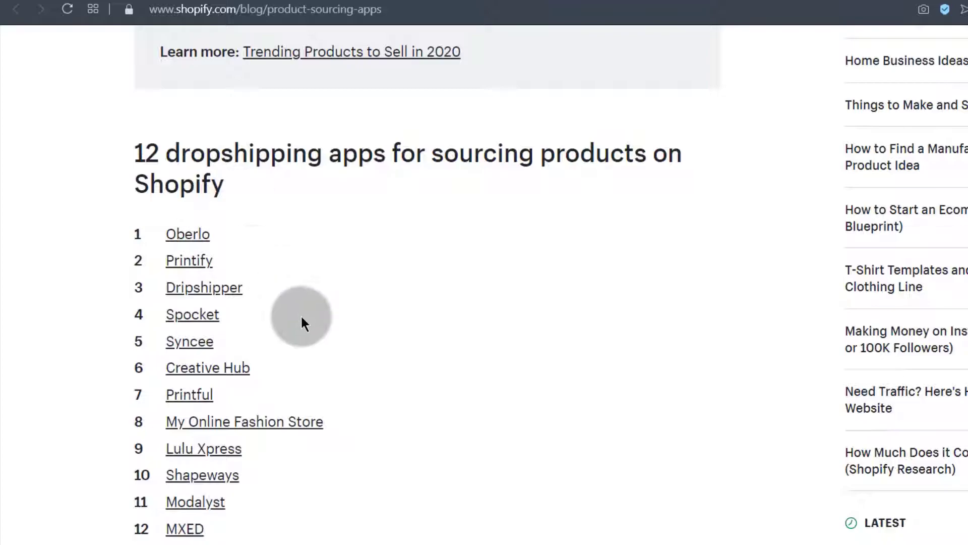
{"action": "scroll", "coordinate": [334, 400], "scroll_direction": "down", "scroll_amount": 15}
{"action": "scroll", "coordinate": [340, 359], "scroll_direction": "down", "scroll_amount": 18}
{"action": "scroll", "coordinate": [288, 373], "scroll_direction": "up", "scroll_amount": 20}
{"action": "scroll", "coordinate": [285, 402], "scroll_direction": "up", "scroll_amount": 11}
{"action": "scroll", "coordinate": [248, 509], "scroll_direction": "down", "scroll_amount": 9}
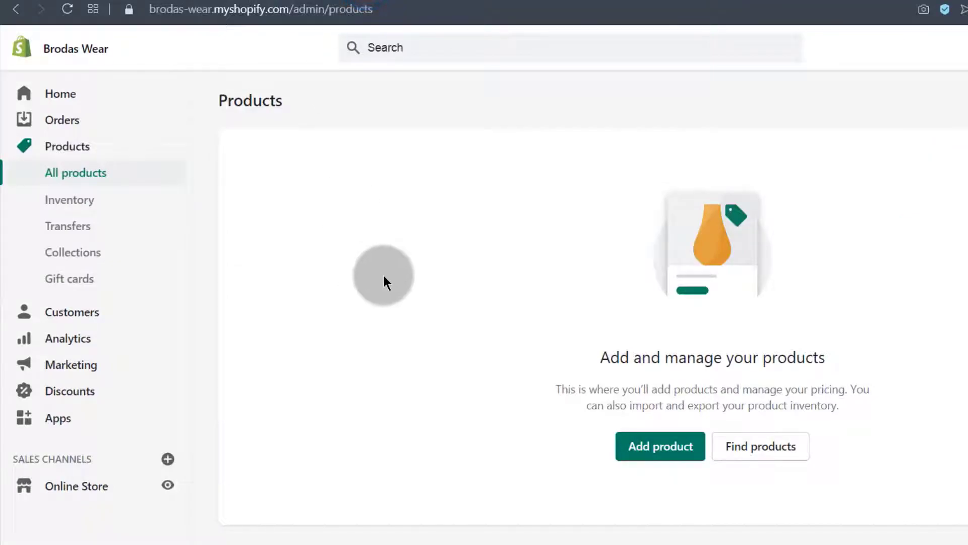
Step: Start a new product in Shopify and bring up Product samples.odt alongside
{"action": "left_click", "coordinate": [653, 446]}
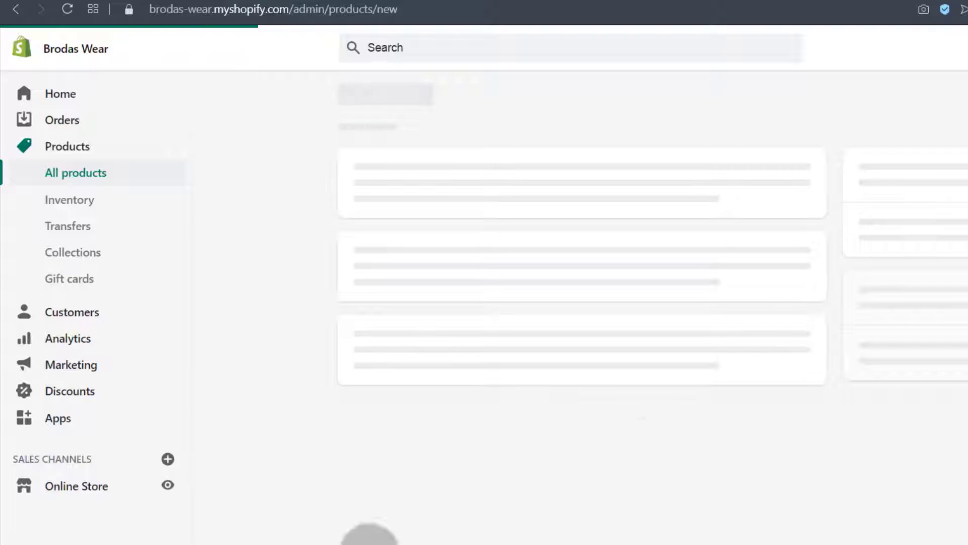
{"action": "key", "text": "alt+Tab"}
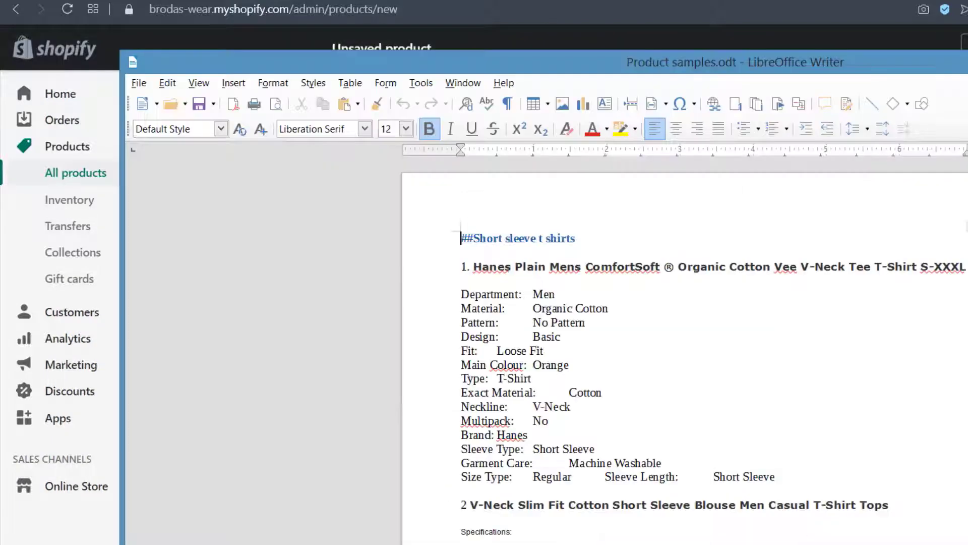
{"action": "scroll", "coordinate": [555, 318], "scroll_direction": "down", "scroll_amount": 15}
{"action": "scroll", "coordinate": [559, 323], "scroll_direction": "up", "scroll_amount": 20}
{"action": "left_click", "coordinate": [383, 544]}
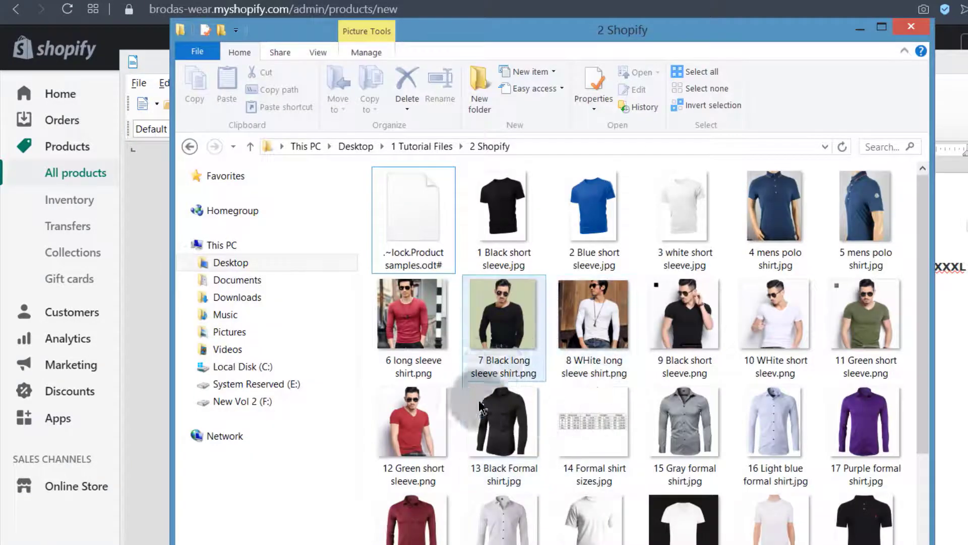
{"action": "scroll", "coordinate": [533, 404], "scroll_direction": "down", "scroll_amount": 3}
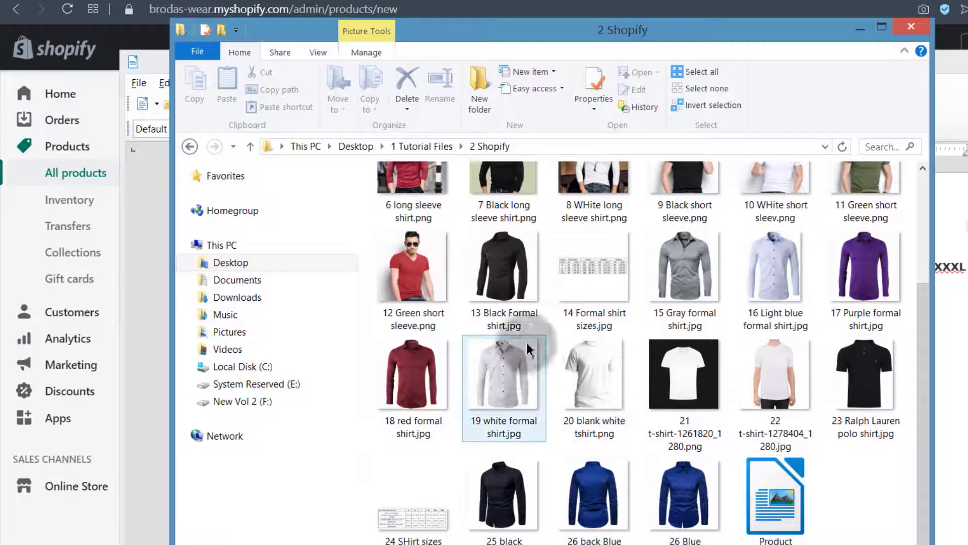
{"action": "scroll", "coordinate": [630, 353], "scroll_direction": "up", "scroll_amount": 3}
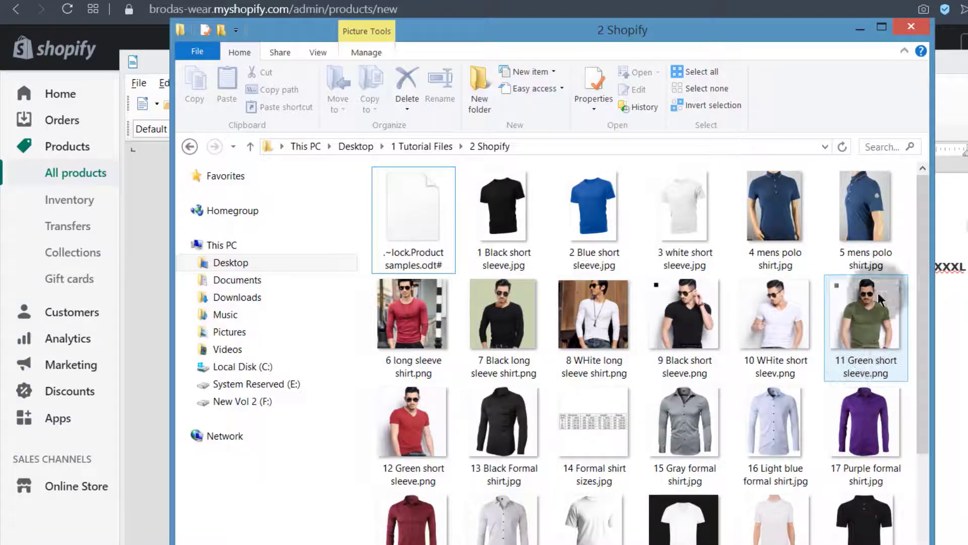
{"action": "left_click", "coordinate": [861, 29]}
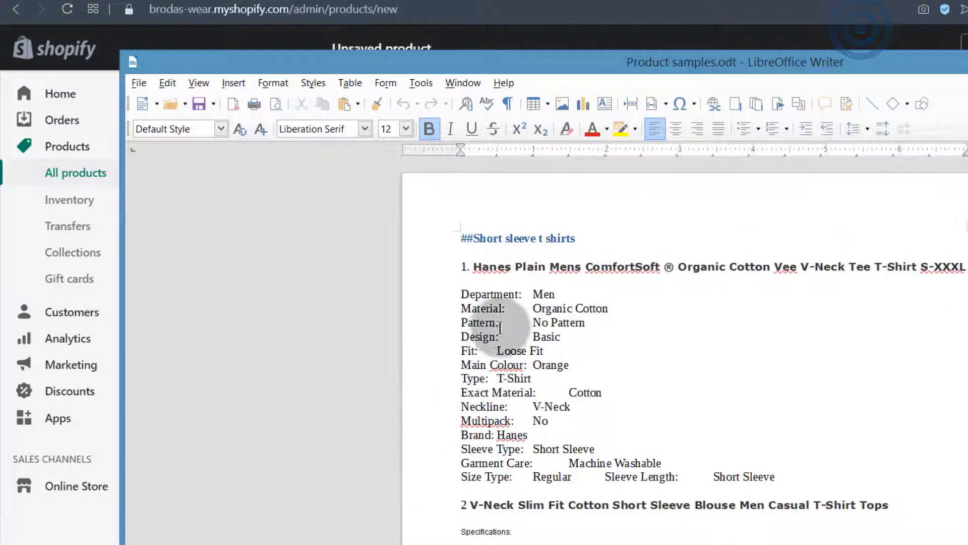
Step: Look over the sample product headings in Writer, checking the Shopify product page in between
{"action": "left_click_drag", "start_coordinate": [464, 238], "coordinate": [601, 238]}
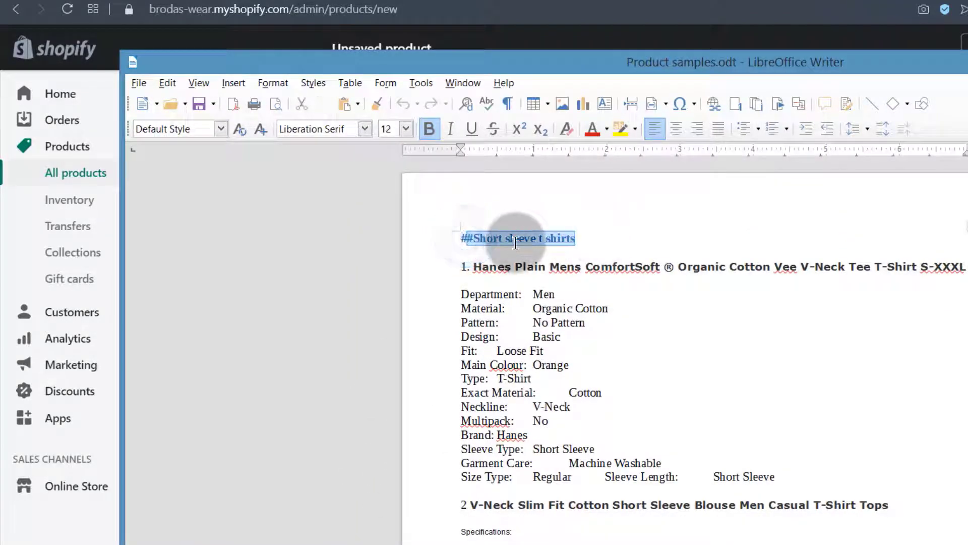
{"action": "scroll", "coordinate": [530, 371], "scroll_direction": "down", "scroll_amount": 1}
{"action": "scroll", "coordinate": [529, 372], "scroll_direction": "down", "scroll_amount": 6}
{"action": "left_click", "coordinate": [493, 372]}
{"action": "scroll", "coordinate": [599, 418], "scroll_direction": "down", "scroll_amount": 15}
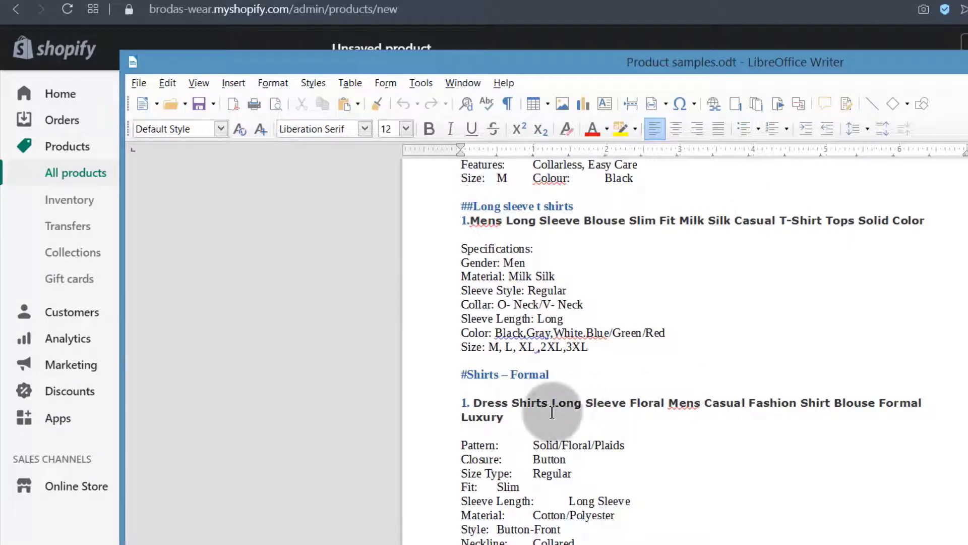
{"action": "scroll", "coordinate": [550, 434], "scroll_direction": "up", "scroll_amount": 10}
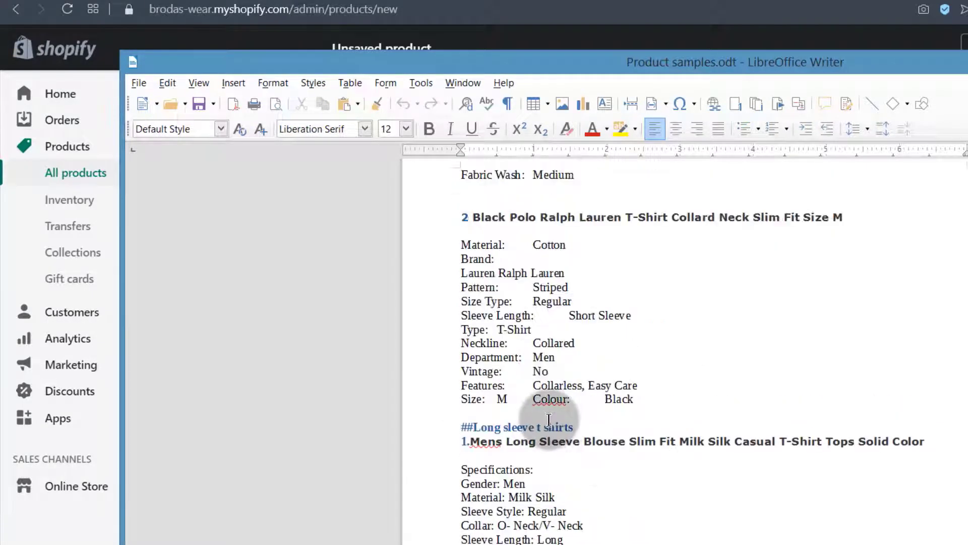
{"action": "scroll", "coordinate": [552, 425], "scroll_direction": "up", "scroll_amount": 10}
{"action": "left_click_drag", "start_coordinate": [579, 233], "coordinate": [469, 235]}
{"action": "left_click", "coordinate": [130, 0]}
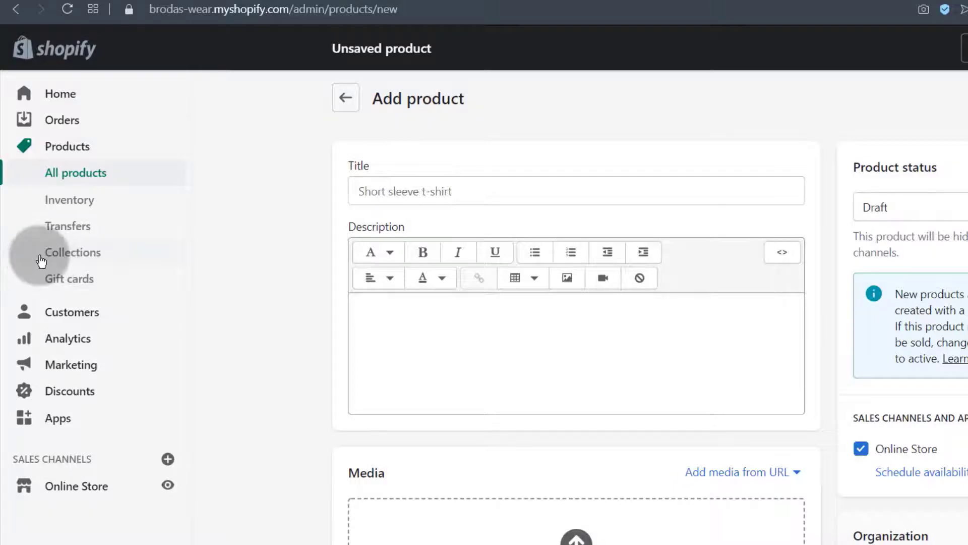
{"action": "key", "text": "alt+Tab"}
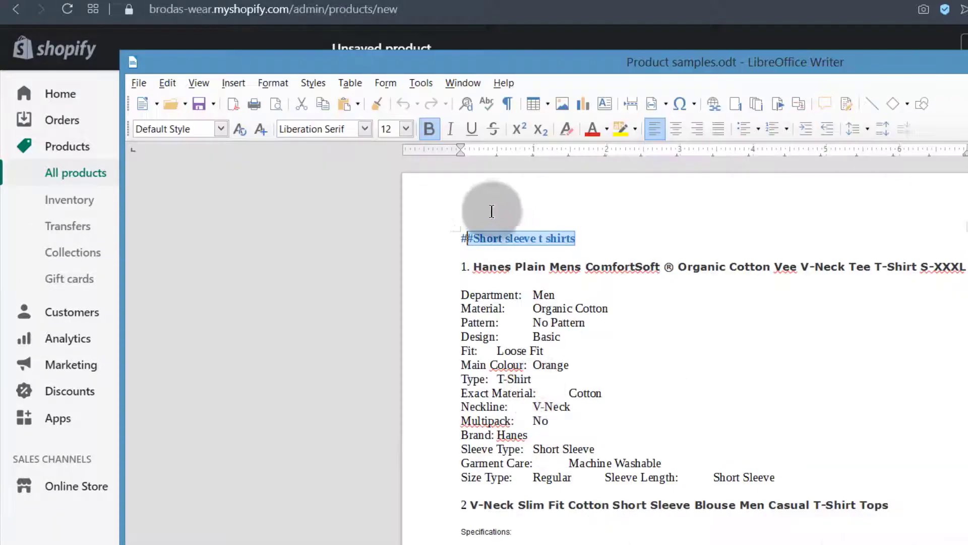
Step: Copy the first product's full name from Writer and bring up paste options in the Title field
{"action": "left_click_drag", "start_coordinate": [472, 239], "coordinate": [577, 244]}
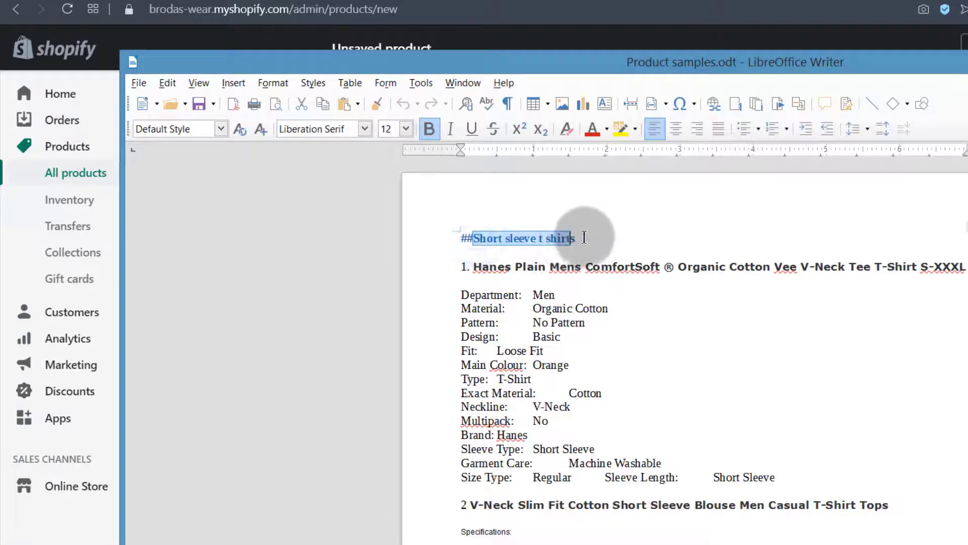
{"action": "left_click", "coordinate": [519, 281]}
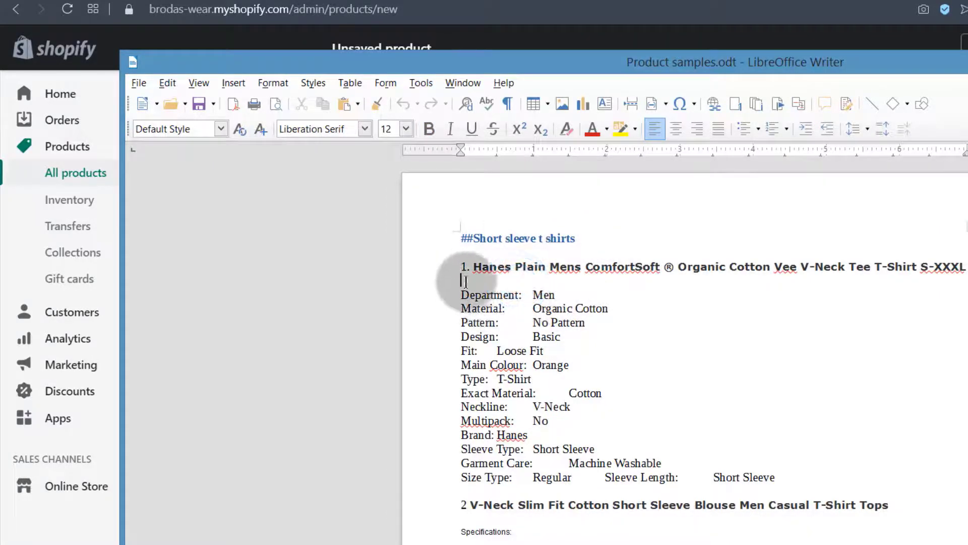
{"action": "left_click_drag", "start_coordinate": [474, 267], "coordinate": [952, 275]}
{"action": "key", "text": "ctrl+c"}
{"action": "key", "text": "alt+Tab"}
{"action": "left_click", "coordinate": [394, 192]}
{"action": "right_click", "coordinate": [394, 192]}
Step: Paste the name as title and reword it to 'Hanes Plain Mens Comfort T-Shirt Soft Cotton V-Neck Tee'
{"action": "left_click", "coordinate": [444, 292]}
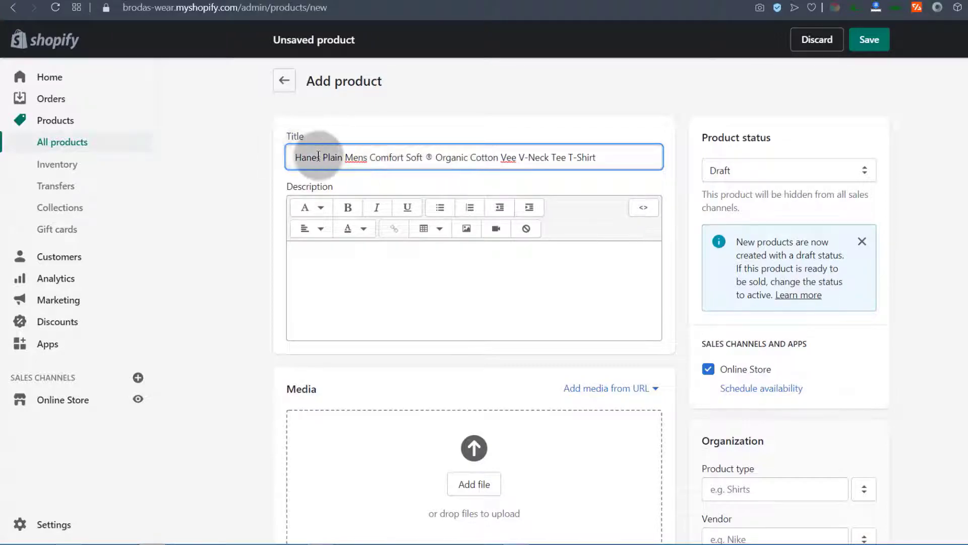
{"action": "left_click_drag", "start_coordinate": [296, 155], "coordinate": [394, 158]}
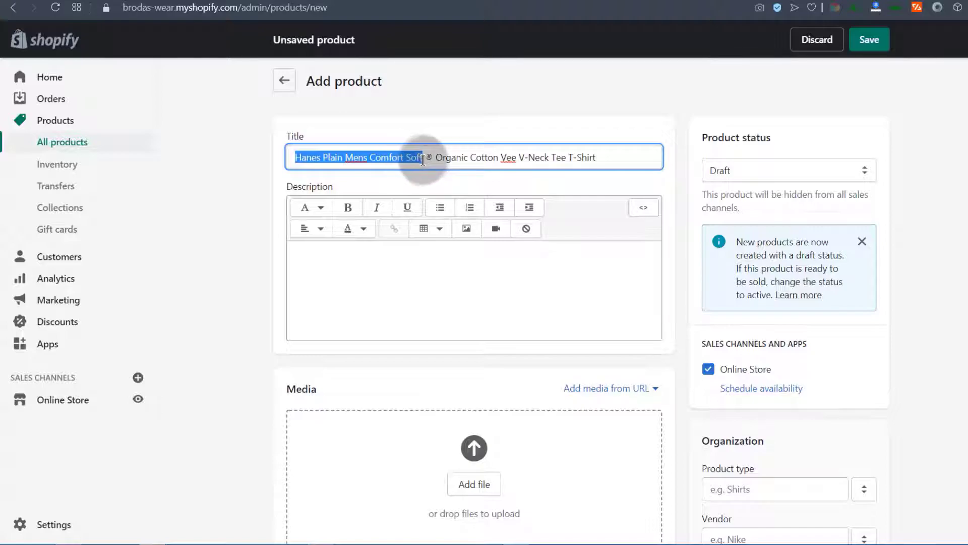
{"action": "left_click", "coordinate": [406, 164]}
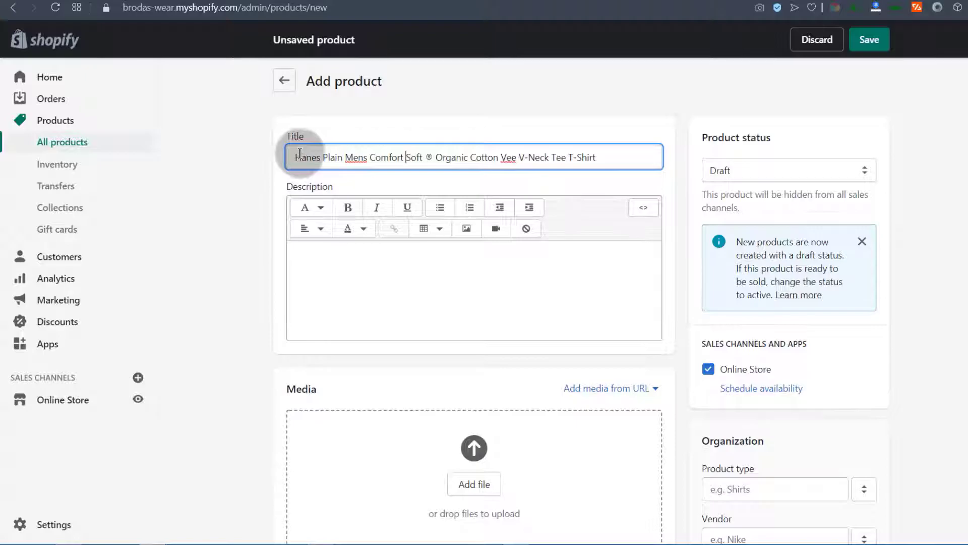
{"action": "left_click_drag", "start_coordinate": [568, 157], "coordinate": [528, 159]}
{"action": "left_click_drag", "start_coordinate": [442, 161], "coordinate": [432, 158]}
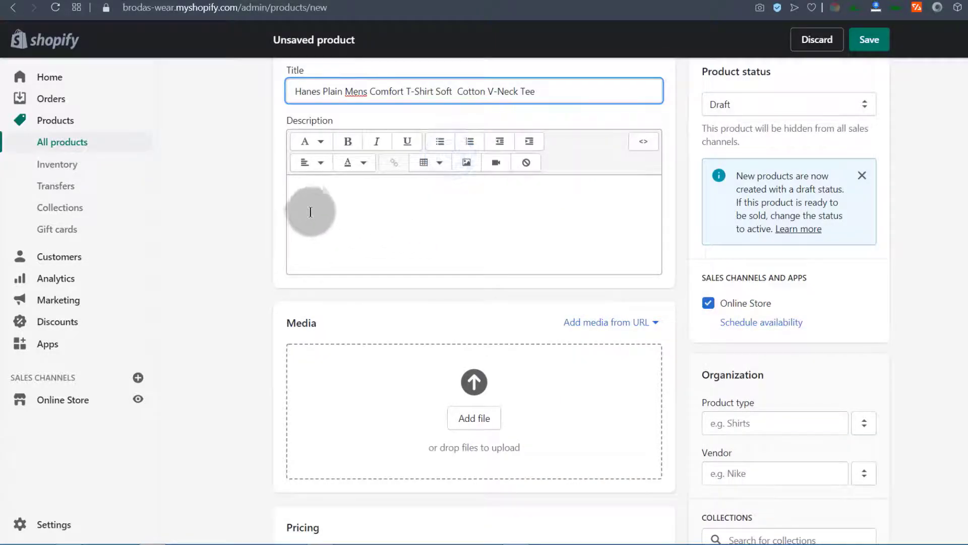
Step: Select the product's specification lines in the Product samples document
{"action": "left_click", "coordinate": [333, 186]}
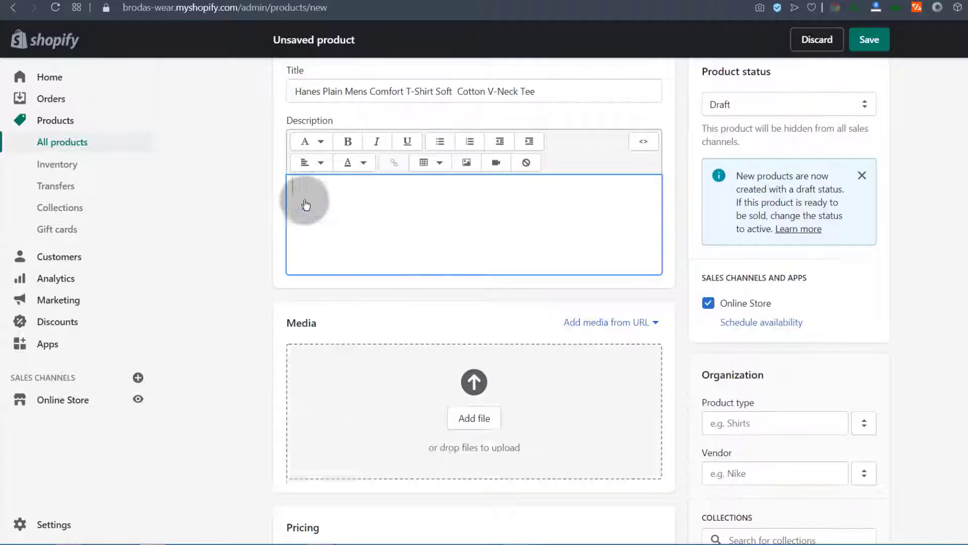
{"action": "scroll", "coordinate": [303, 201], "scroll_direction": "up", "scroll_amount": 1}
{"action": "mouse_move", "coordinate": [315, 539]}
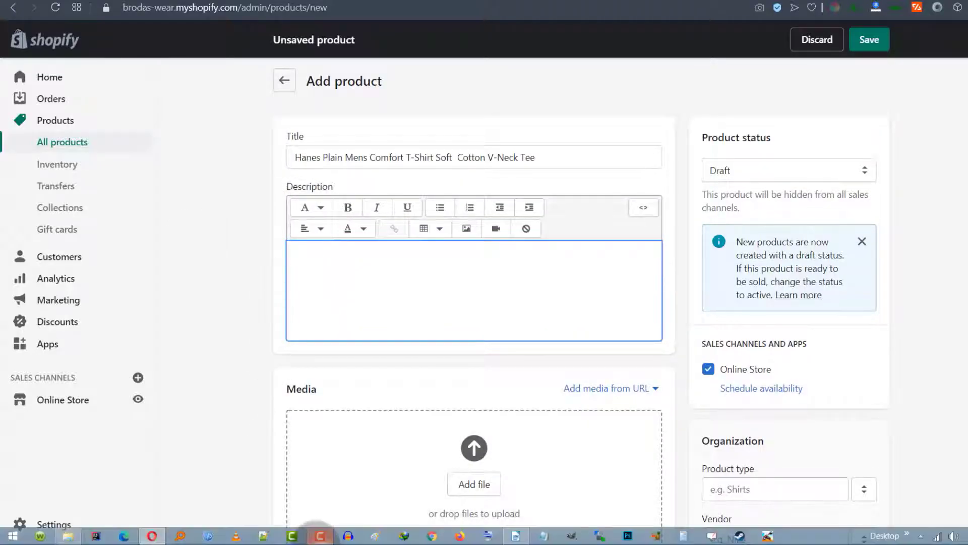
{"action": "left_click", "coordinate": [517, 536]}
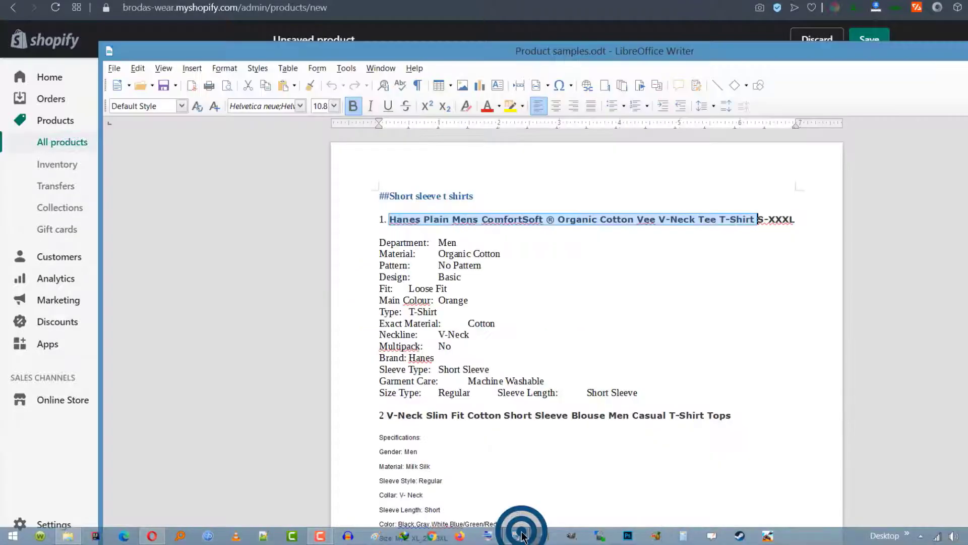
{"action": "left_click_drag", "start_coordinate": [381, 242], "coordinate": [639, 393]}
{"action": "key", "text": "ctrl+c"}
Step: Paste the specification lines into the description and format them as a bulleted list
{"action": "key", "text": "alt+Tab"}
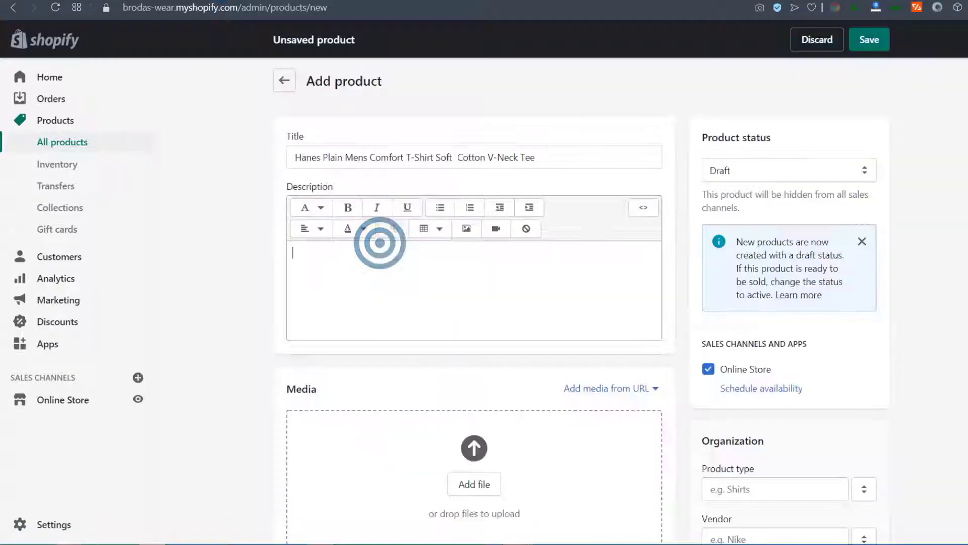
{"action": "left_click", "coordinate": [313, 255]}
{"action": "right_click", "coordinate": [313, 255]}
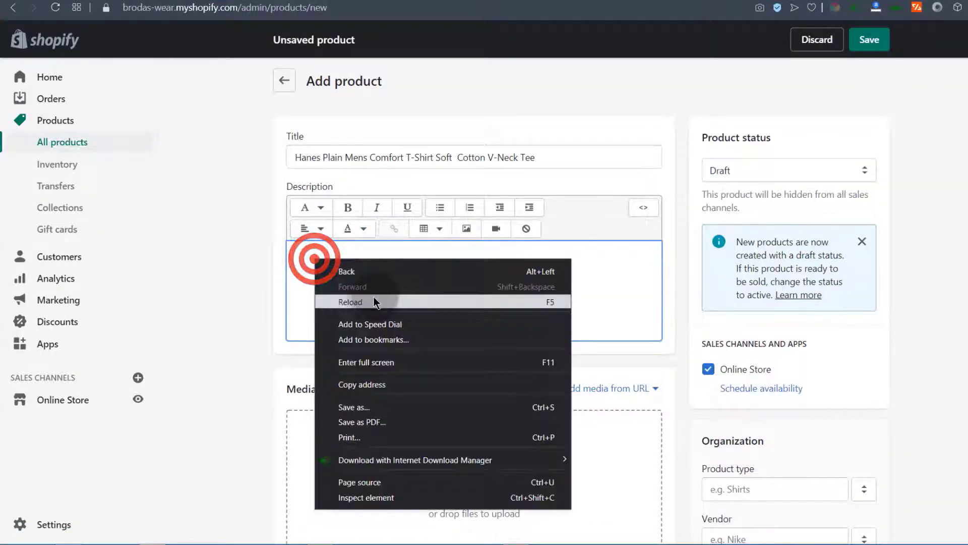
{"action": "key", "text": "ctrl+v"}
{"action": "scroll", "coordinate": [346, 363], "scroll_direction": "down", "scroll_amount": 5}
{"action": "scroll", "coordinate": [339, 254], "scroll_direction": "up", "scroll_amount": 5}
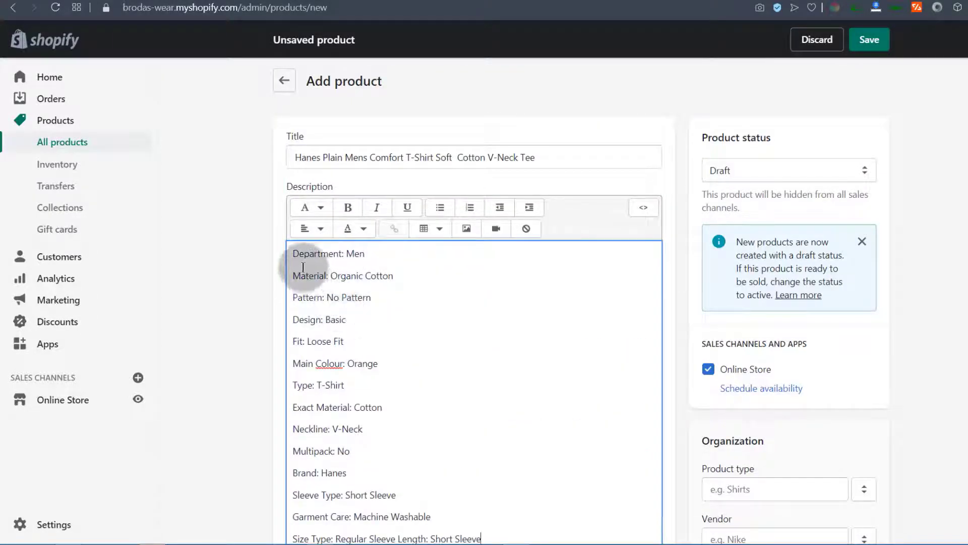
{"action": "left_click_drag", "start_coordinate": [292, 253], "coordinate": [501, 269]}
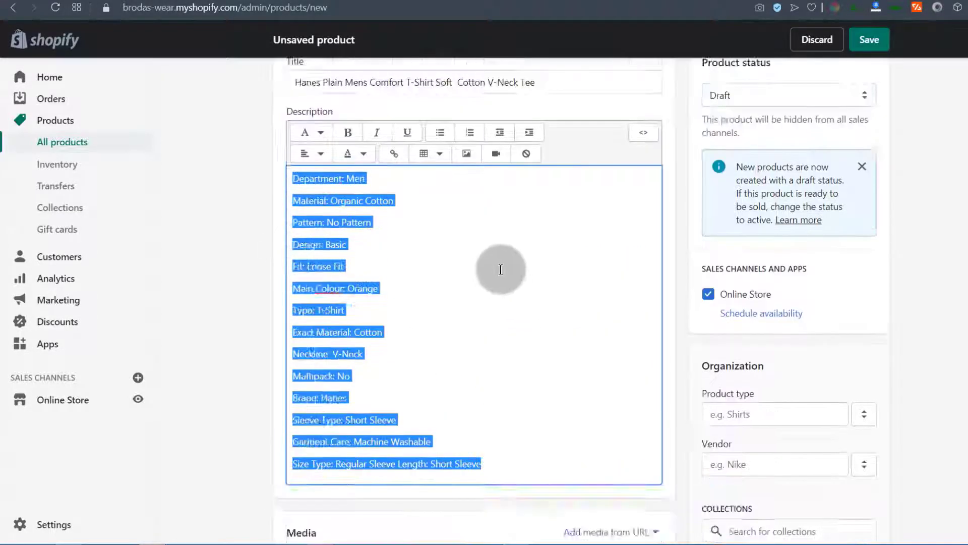
{"action": "scroll", "coordinate": [501, 269], "scroll_direction": "up", "scroll_amount": 1}
{"action": "left_click", "coordinate": [441, 199]}
{"action": "left_click", "coordinate": [322, 328]}
Step: Add a 'Product Features' line above the list and make it Heading 2
{"action": "left_click", "coordinate": [299, 252]}
{"action": "key", "text": "Return"}
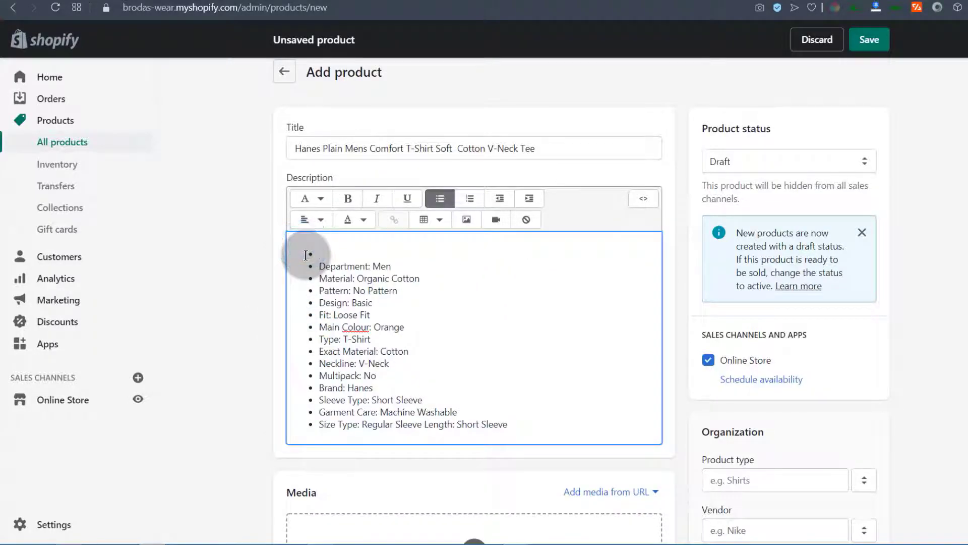
{"action": "key", "text": "BackSpace"}
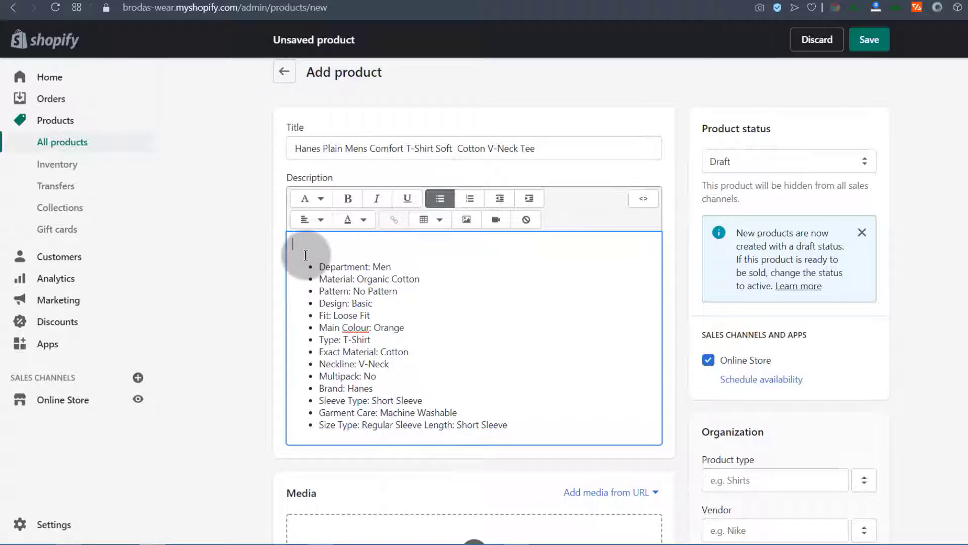
{"action": "type", "text": "Product Features"}
{"action": "left_click_drag", "start_coordinate": [306, 255], "coordinate": [359, 238]}
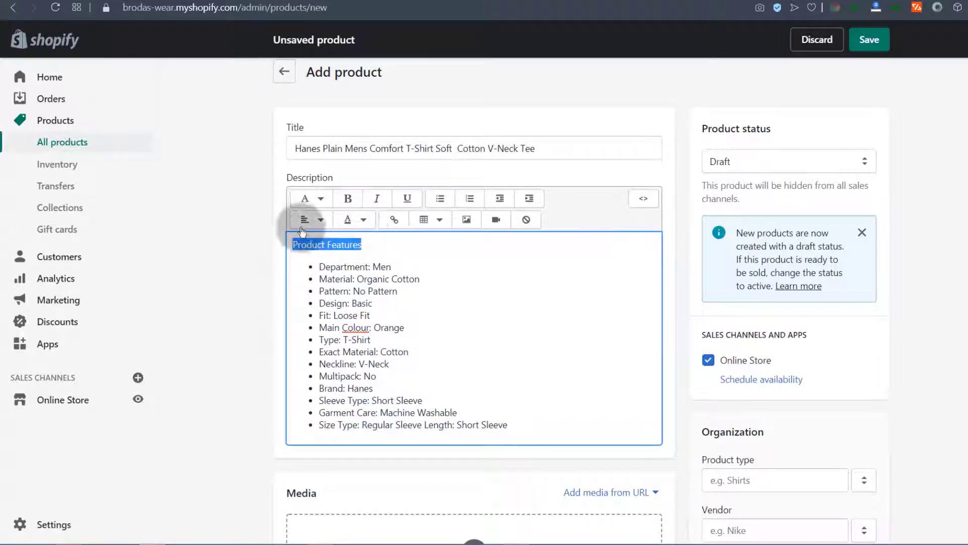
{"action": "left_click", "coordinate": [311, 198]}
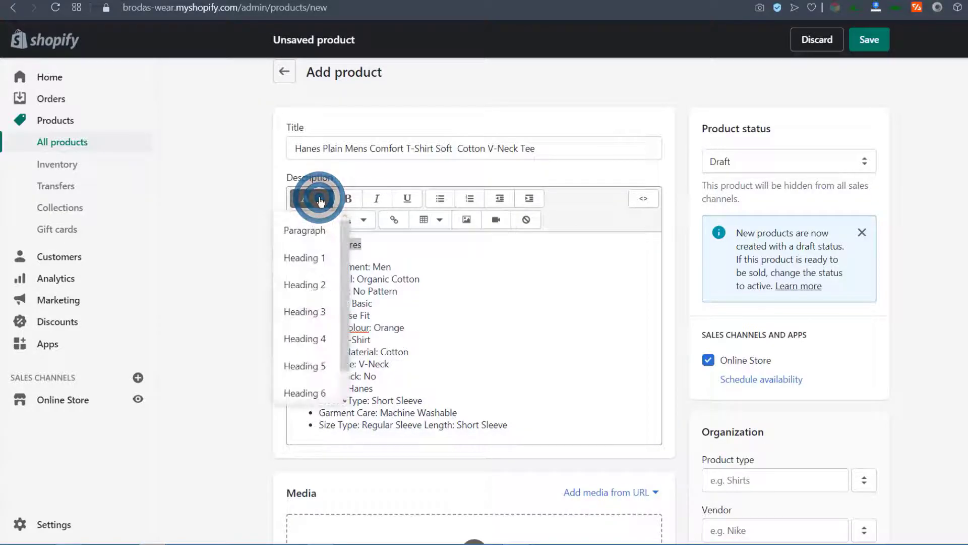
{"action": "left_click", "coordinate": [301, 285]}
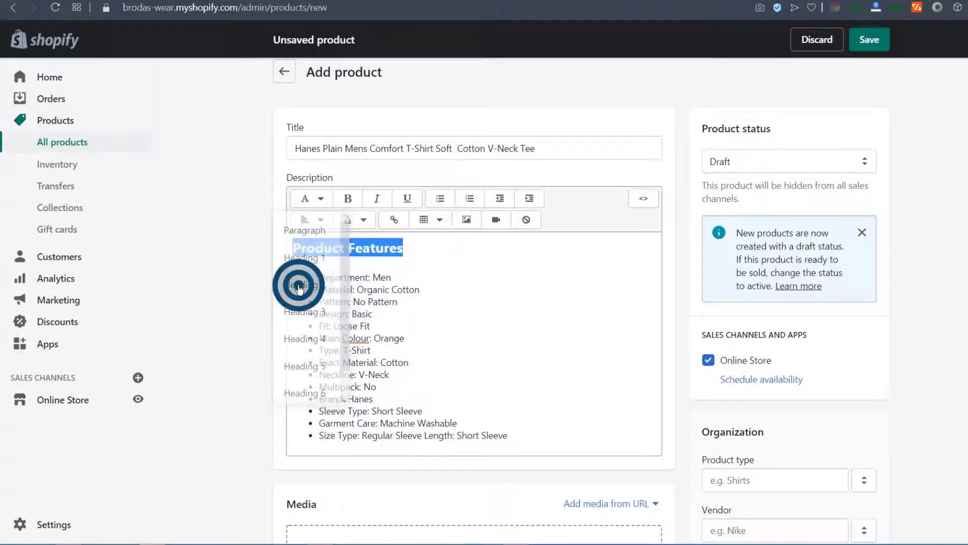
{"action": "left_click", "coordinate": [360, 313]}
{"action": "scroll", "coordinate": [459, 346], "scroll_direction": "down", "scroll_amount": 2}
{"action": "scroll", "coordinate": [459, 346], "scroll_direction": "up", "scroll_amount": 2}
Step: Add a plain paragraph below the bullets and open the Insert image dialog
{"action": "left_click", "coordinate": [520, 433]}
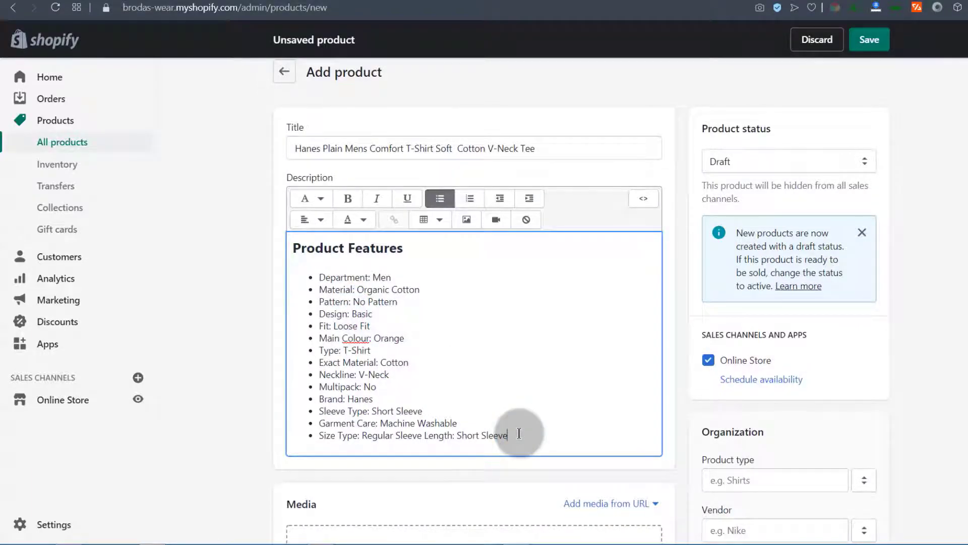
{"action": "key", "text": "Return"}
{"action": "key", "text": "Return"}
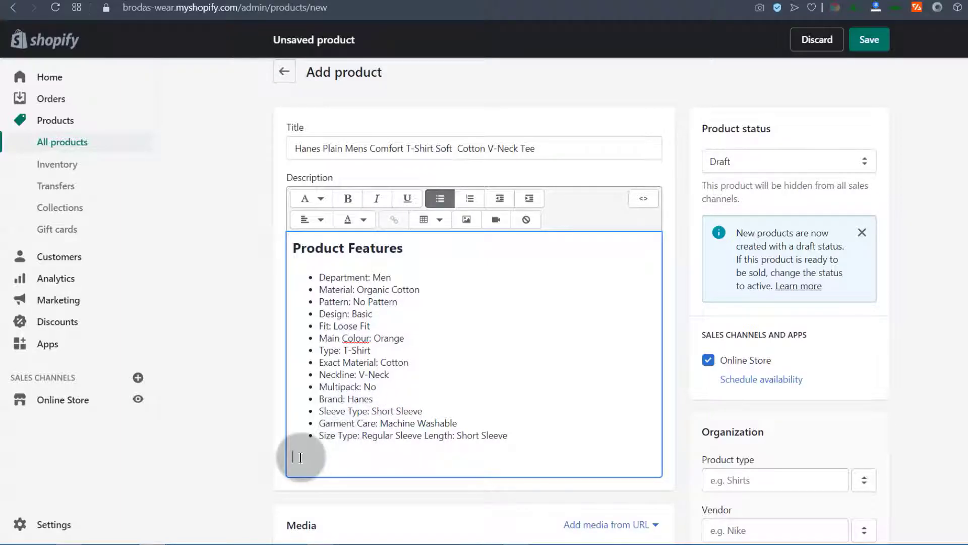
{"action": "left_click", "coordinate": [466, 221]}
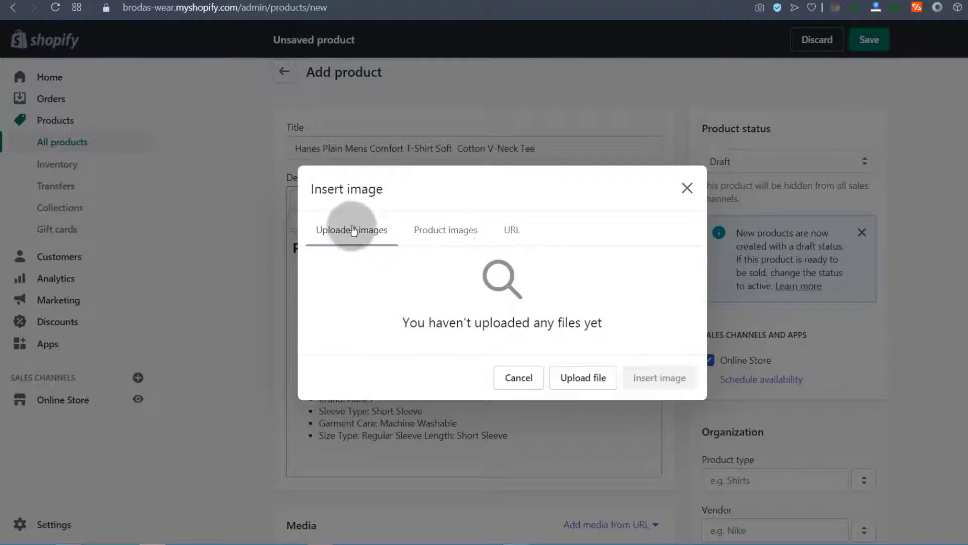
Step: Upload the black T-shirt image in the Insert image dialog
{"action": "left_click", "coordinate": [443, 235]}
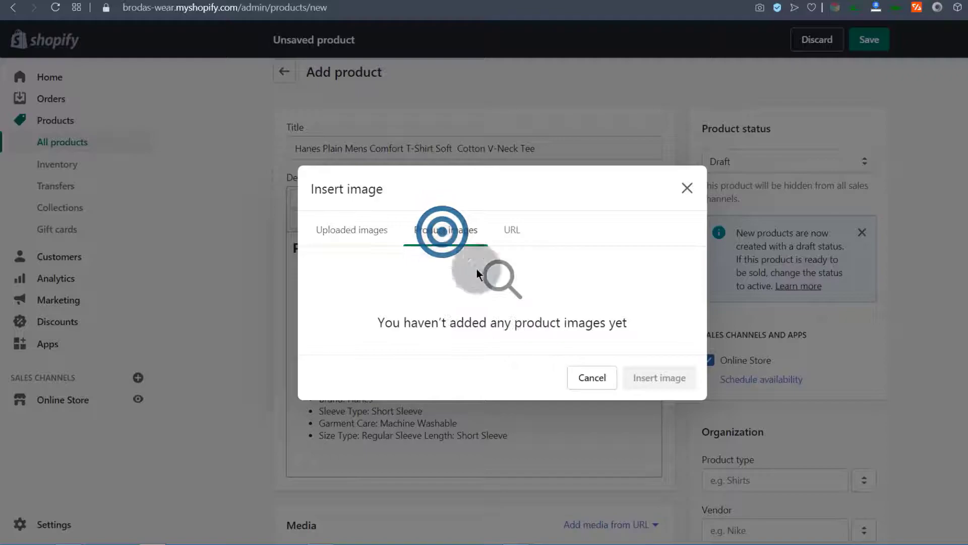
{"action": "left_click", "coordinate": [352, 235]}
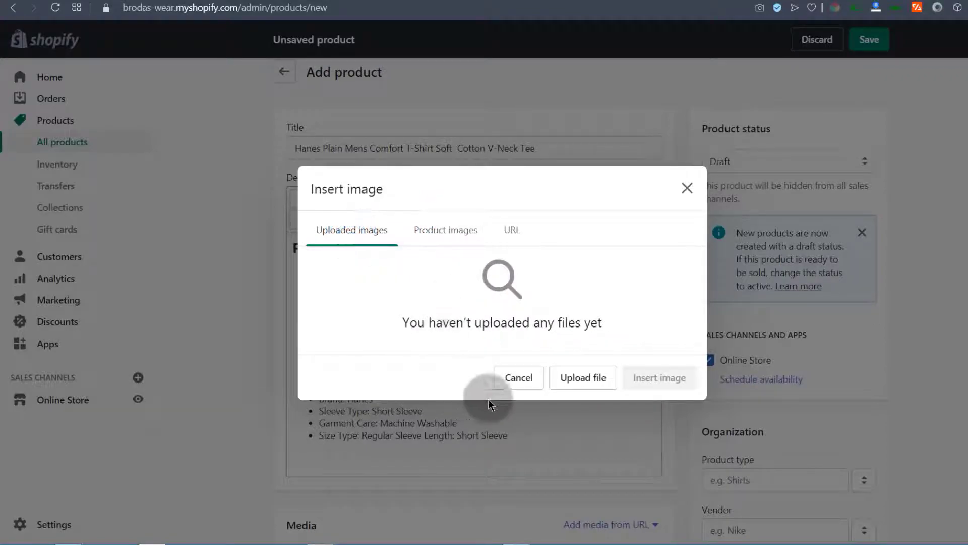
{"action": "double_click", "coordinate": [164, 235]}
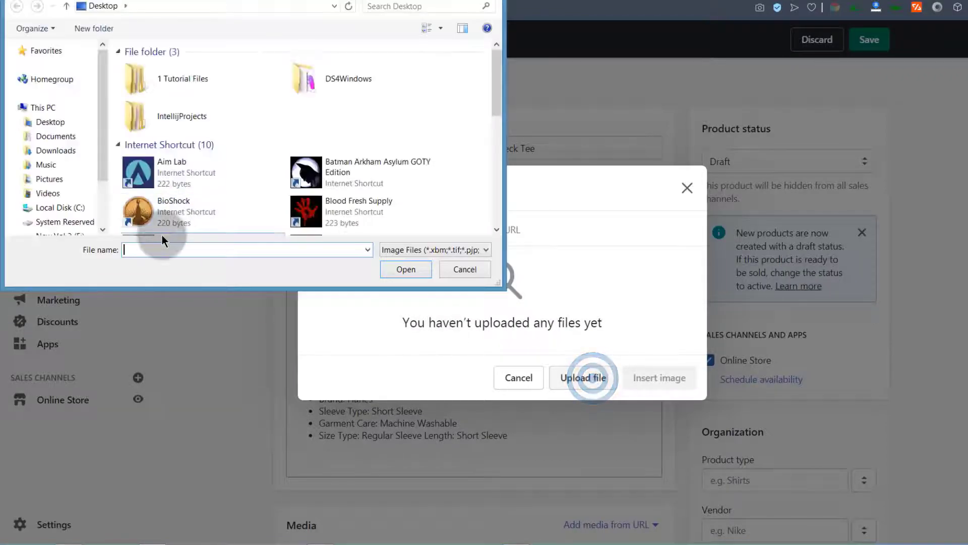
{"action": "left_click", "coordinate": [355, 295]}
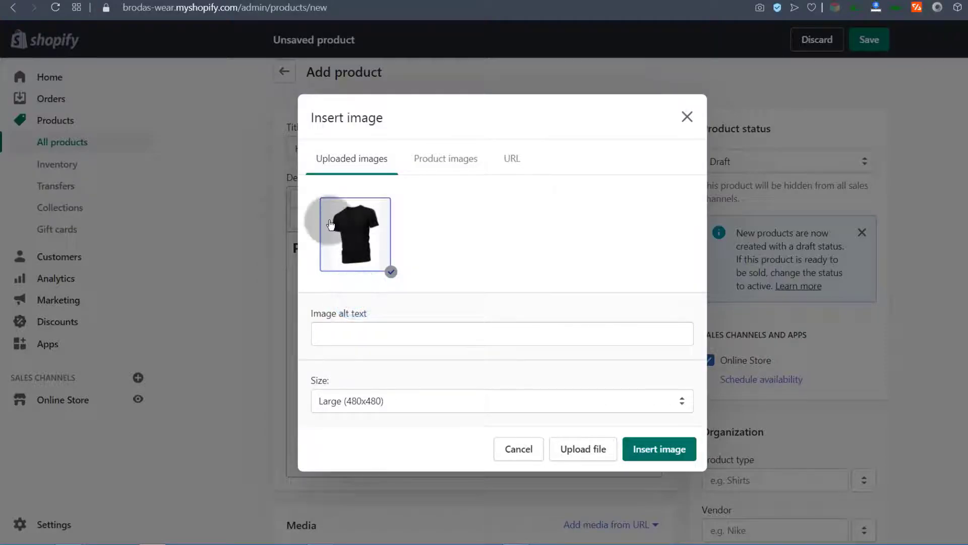
Step: Set the image alt text to 'Hanes Plain Mens Comfort' and its size to Original
{"action": "left_click", "coordinate": [326, 334]}
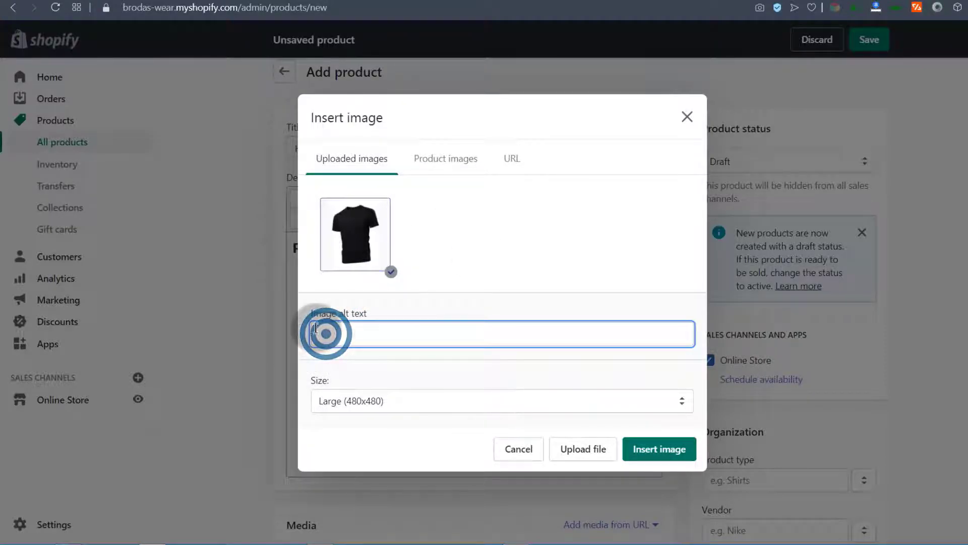
{"action": "left_click", "coordinate": [356, 252]}
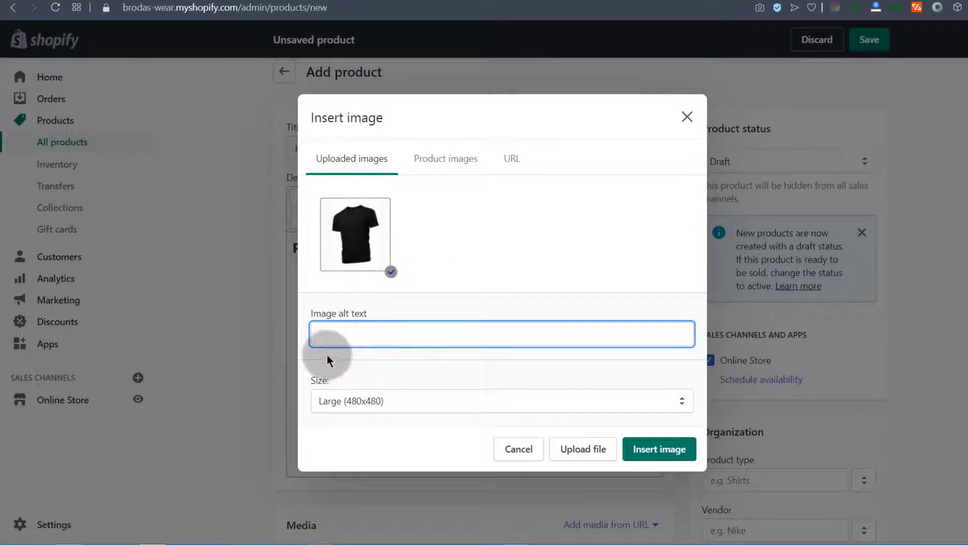
{"action": "right_click", "coordinate": [323, 331]}
{"action": "left_click", "coordinate": [368, 416]}
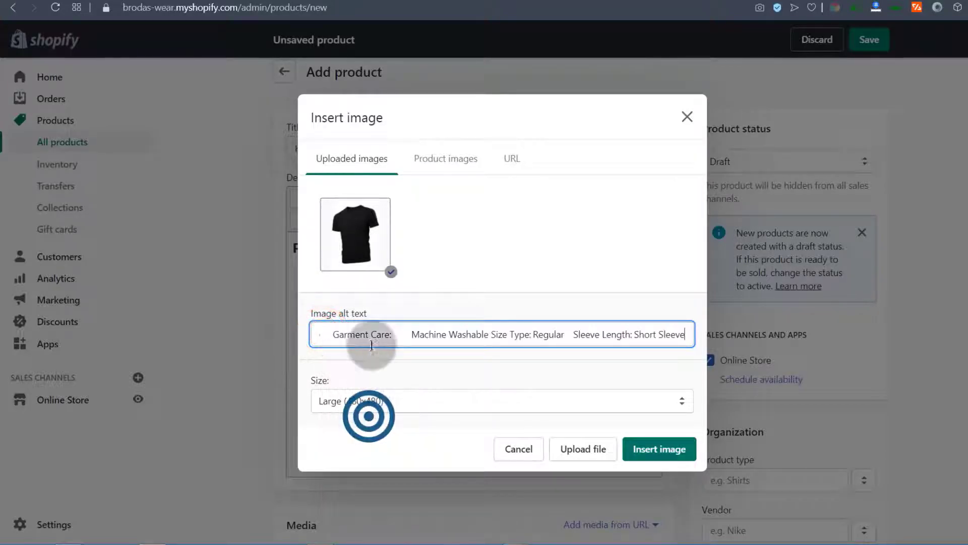
{"action": "key", "text": "ctrl+z"}
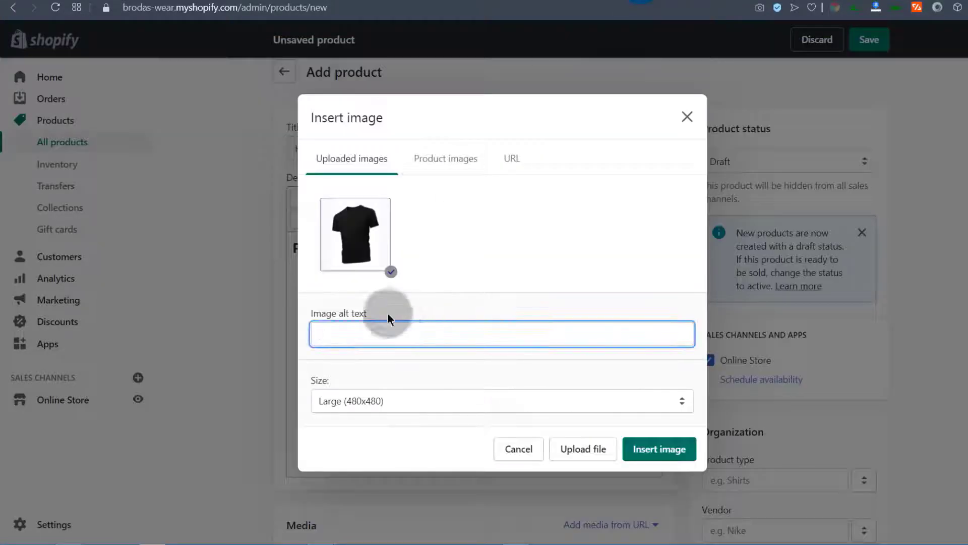
{"action": "right_click", "coordinate": [348, 330]}
{"action": "left_click", "coordinate": [395, 413]}
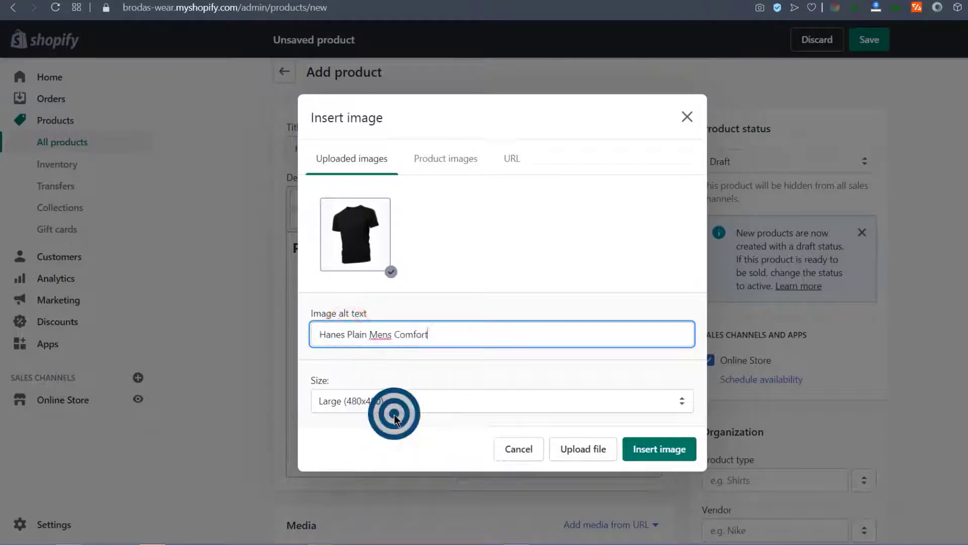
{"action": "left_click", "coordinate": [372, 241]}
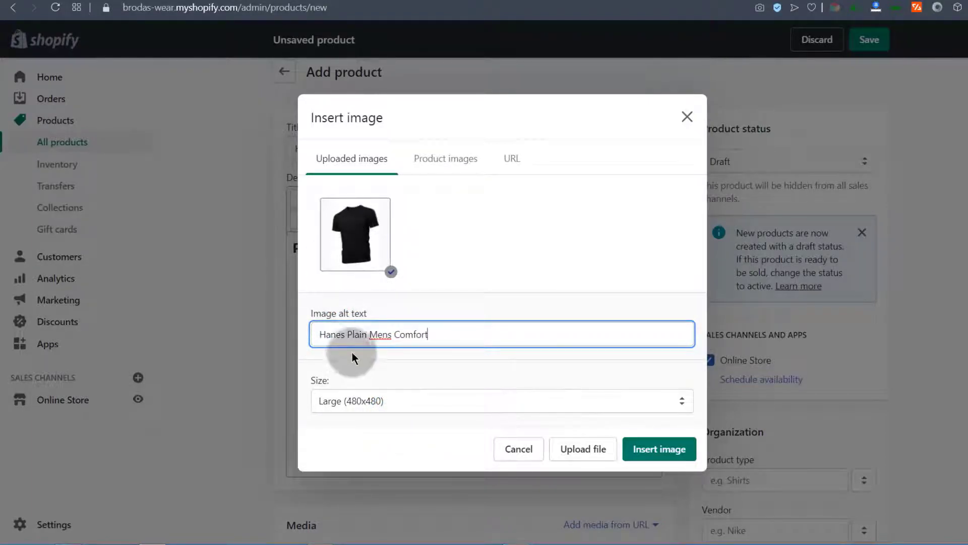
{"action": "left_click", "coordinate": [444, 336]}
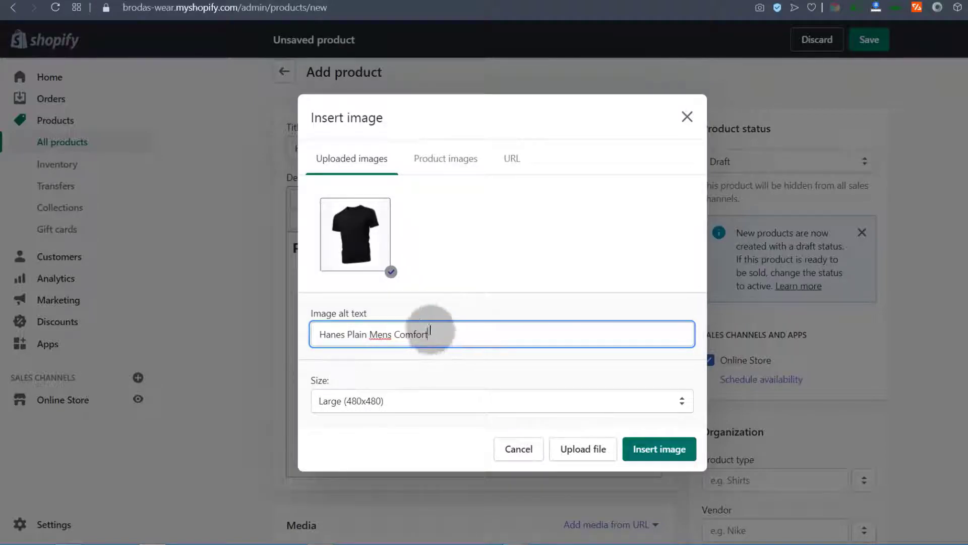
{"action": "left_click", "coordinate": [402, 409]}
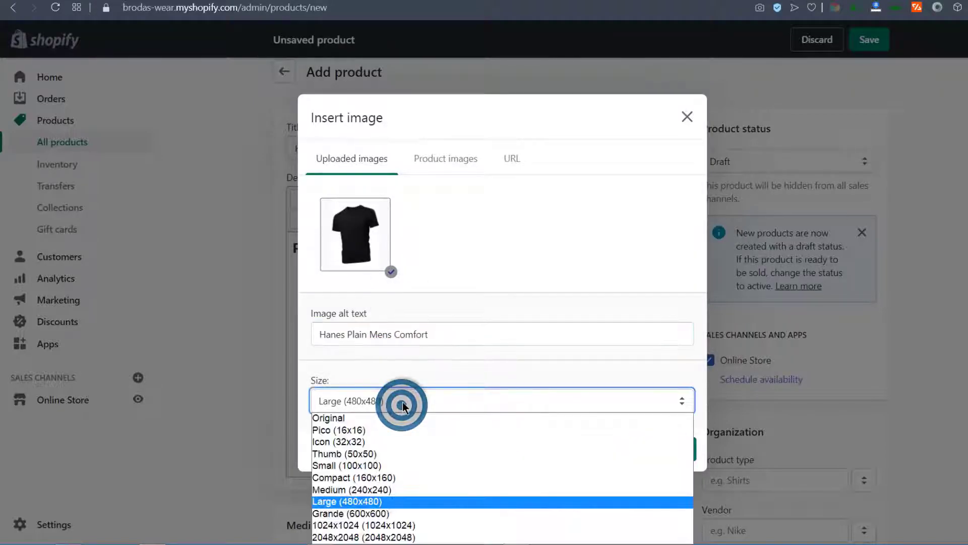
{"action": "left_click", "coordinate": [362, 418]}
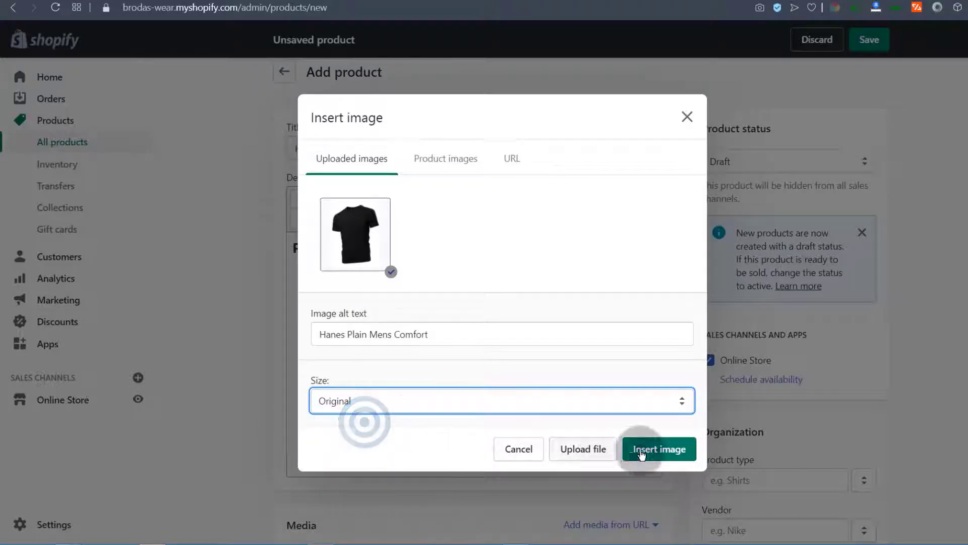
Step: Insert the T-shirt image below the specs and save the product as a draft
{"action": "left_click", "coordinate": [670, 449]}
{"action": "scroll", "coordinate": [611, 391], "scroll_direction": "down", "scroll_amount": 5}
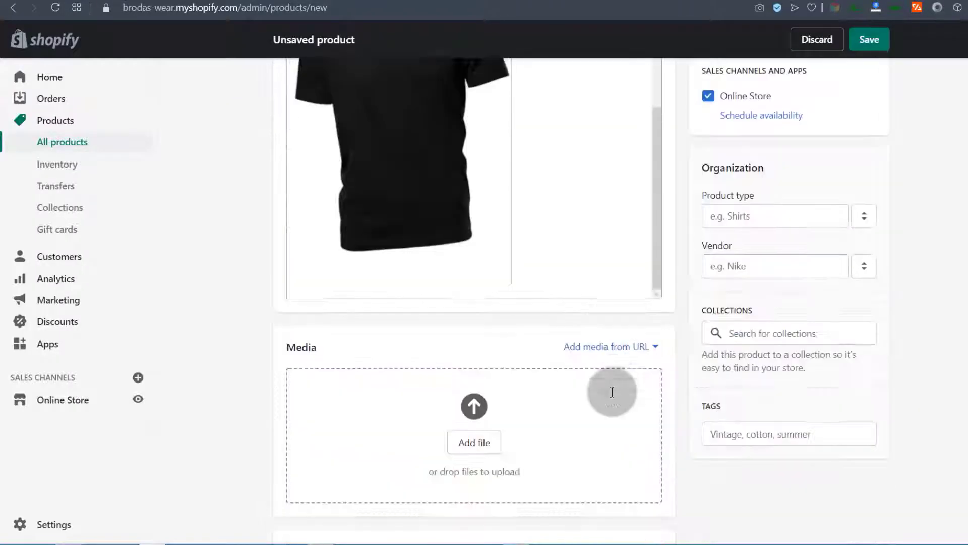
{"action": "scroll", "coordinate": [562, 302], "scroll_direction": "up", "scroll_amount": 5}
{"action": "scroll", "coordinate": [561, 302], "scroll_direction": "up", "scroll_amount": 2}
{"action": "scroll", "coordinate": [531, 343], "scroll_direction": "down", "scroll_amount": 2}
{"action": "left_click", "coordinate": [556, 403]}
{"action": "scroll", "coordinate": [424, 376], "scroll_direction": "up", "scroll_amount": 3}
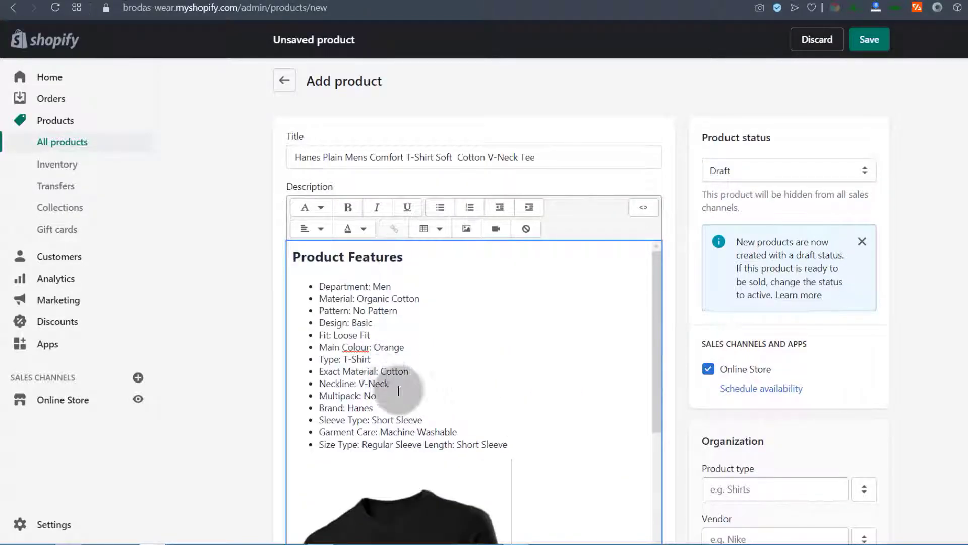
{"action": "scroll", "coordinate": [411, 385], "scroll_direction": "down", "scroll_amount": 3}
{"action": "scroll", "coordinate": [414, 328], "scroll_direction": "down", "scroll_amount": 5}
{"action": "scroll", "coordinate": [386, 275], "scroll_direction": "up", "scroll_amount": 3}
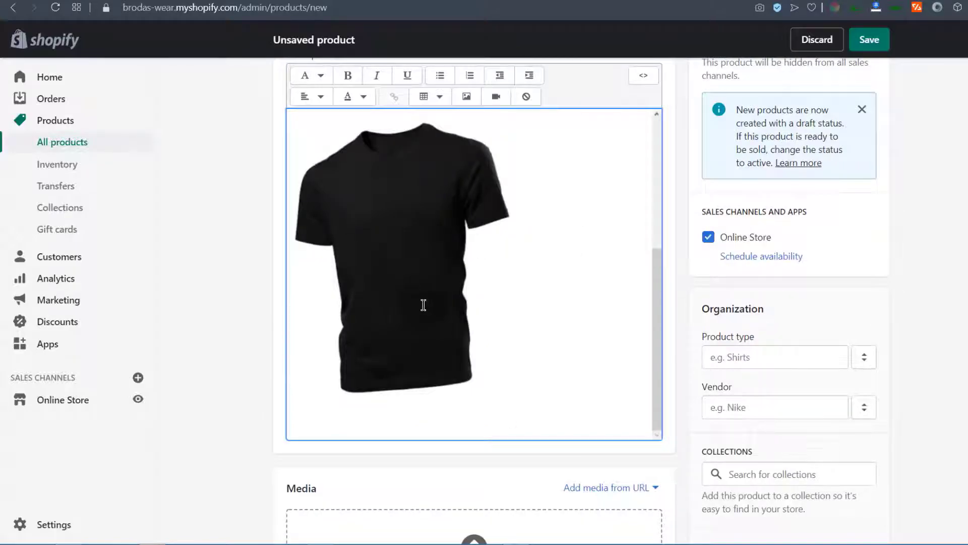
{"action": "scroll", "coordinate": [469, 327], "scroll_direction": "up", "scroll_amount": 4}
{"action": "scroll", "coordinate": [516, 353], "scroll_direction": "up", "scroll_amount": 2}
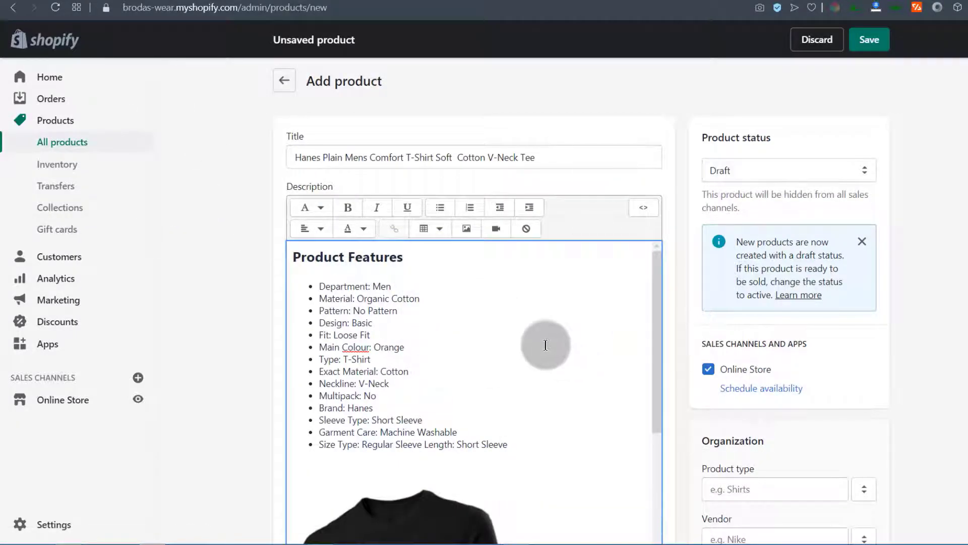
{"action": "left_click", "coordinate": [880, 42]}
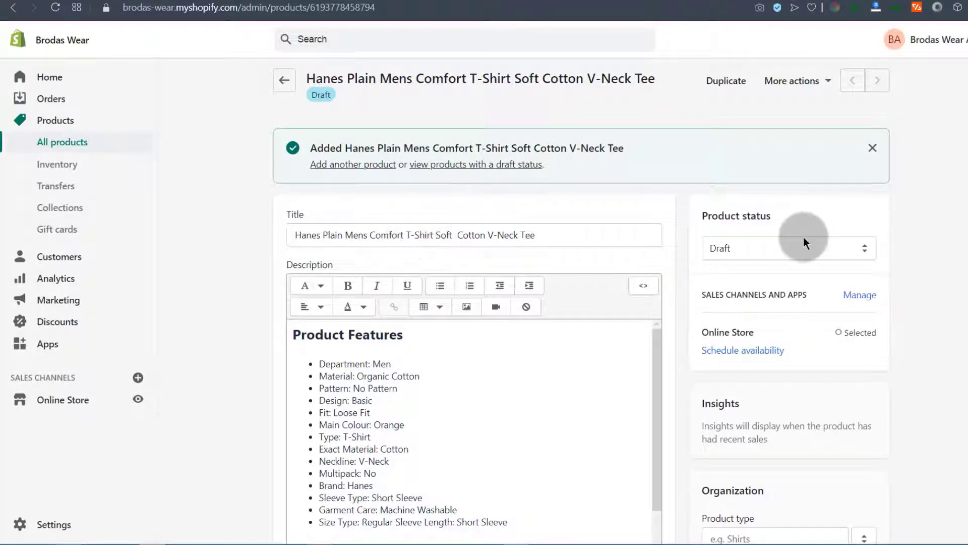
Step: Set the Hanes V-Neck Tee's product status to Active and save it
{"action": "left_click", "coordinate": [728, 249]}
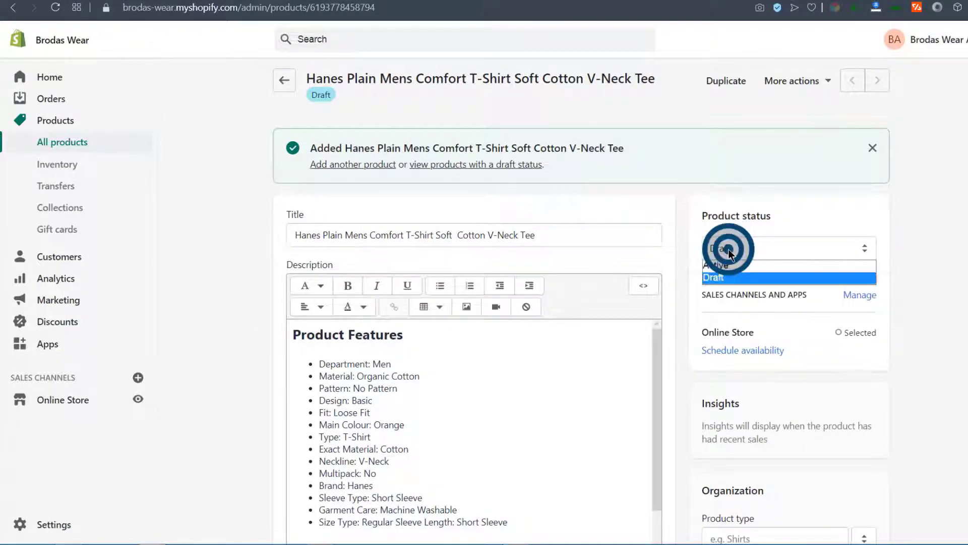
{"action": "left_click", "coordinate": [722, 265]}
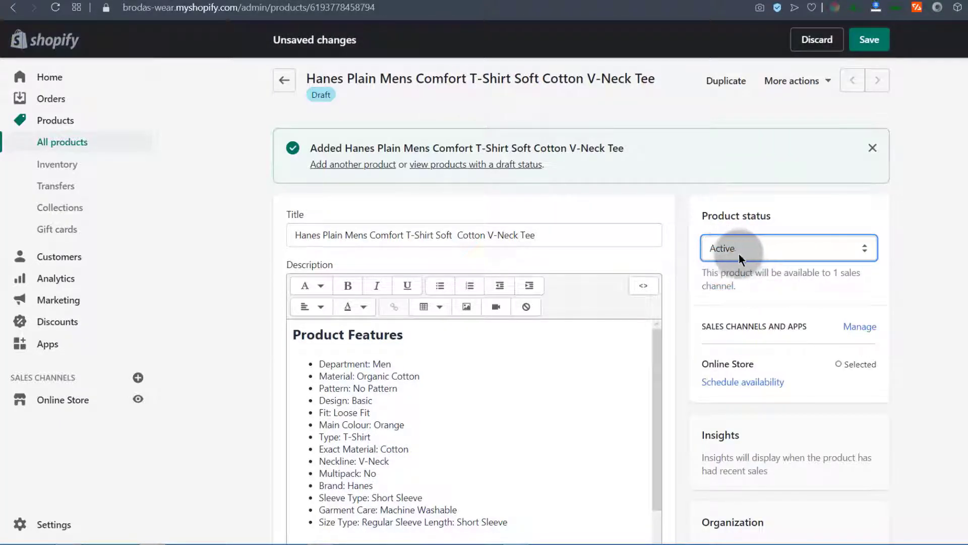
{"action": "left_click", "coordinate": [722, 247]}
{"action": "left_click", "coordinate": [721, 247]}
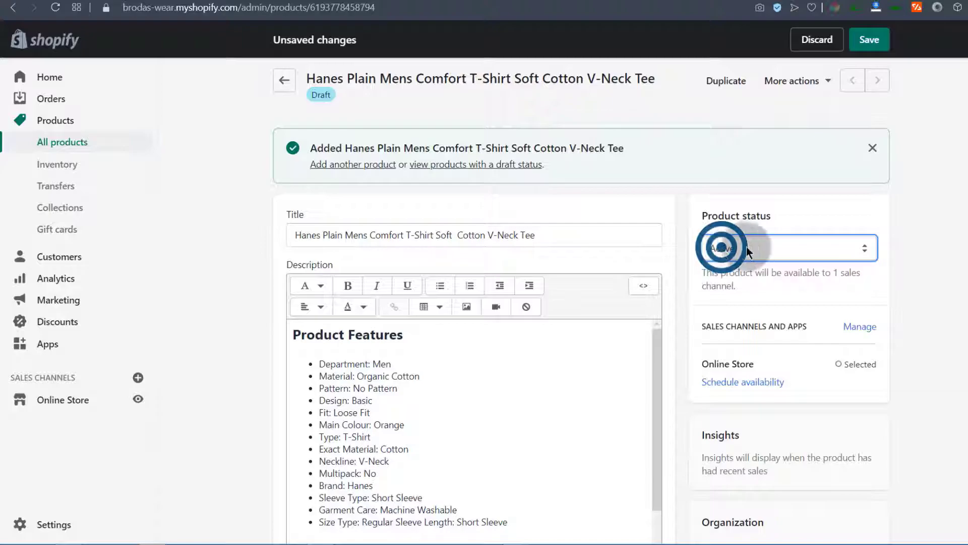
{"action": "left_click", "coordinate": [871, 43]}
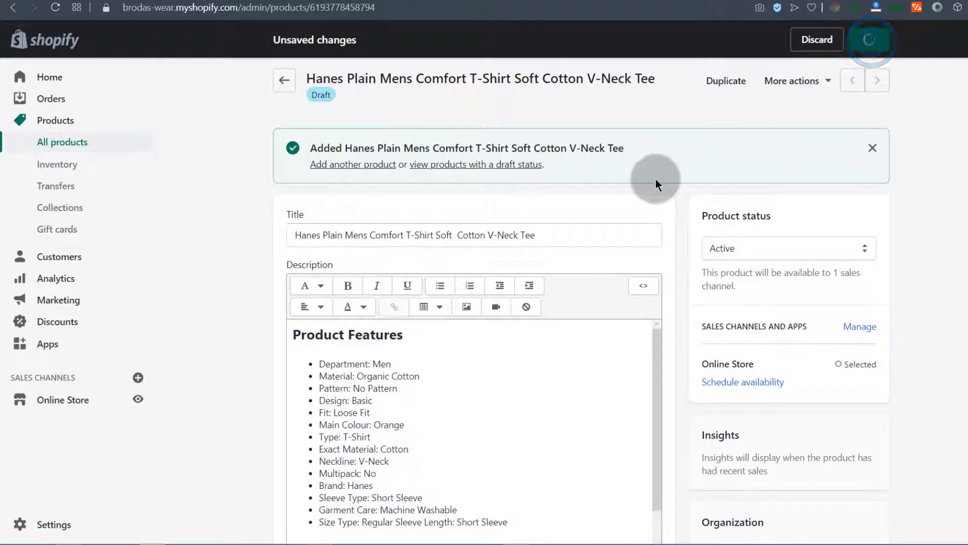
{"action": "scroll", "coordinate": [241, 347], "scroll_direction": "down", "scroll_amount": 10}
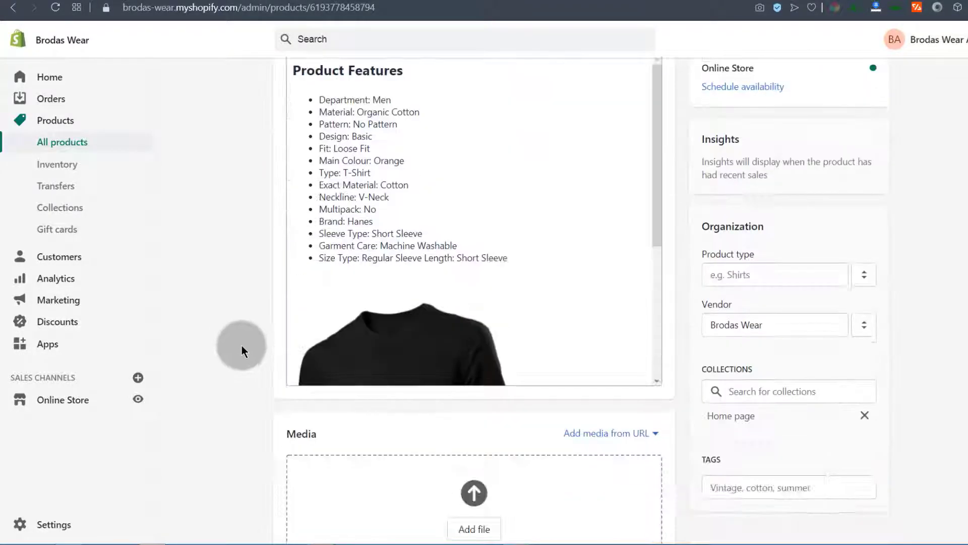
{"action": "scroll", "coordinate": [390, 155], "scroll_direction": "down", "scroll_amount": 1}
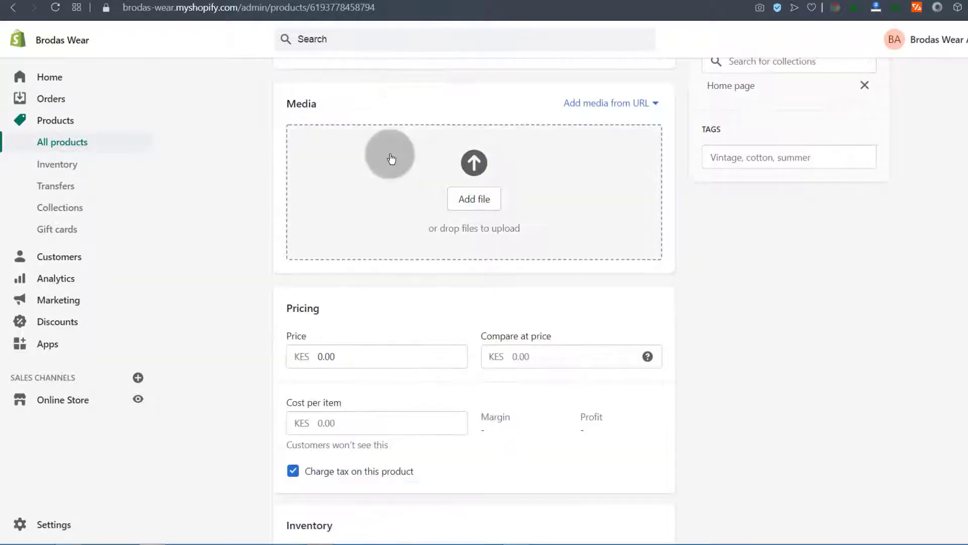
{"action": "scroll", "coordinate": [348, 171], "scroll_direction": "up", "scroll_amount": 1}
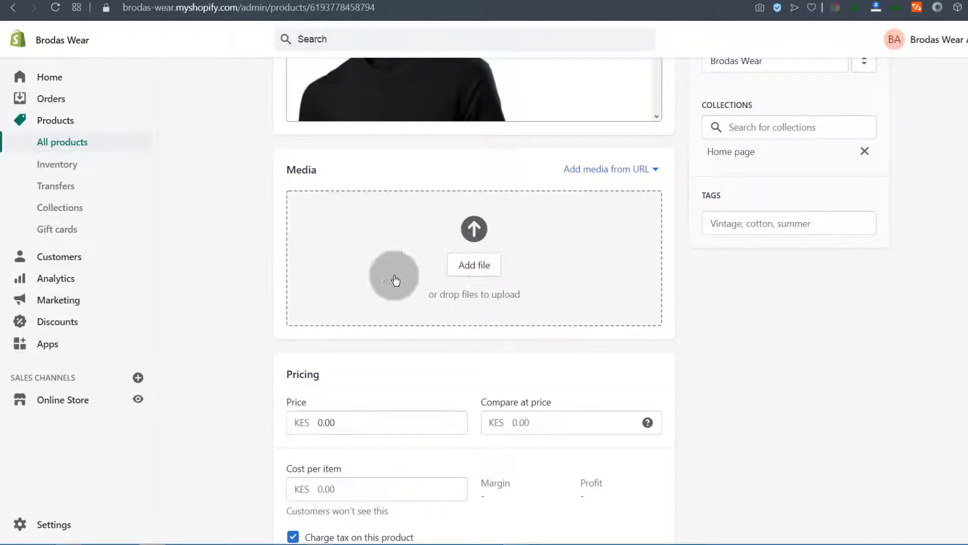
{"action": "left_click", "coordinate": [136, 398]}
{"action": "left_click", "coordinate": [127, 0]}
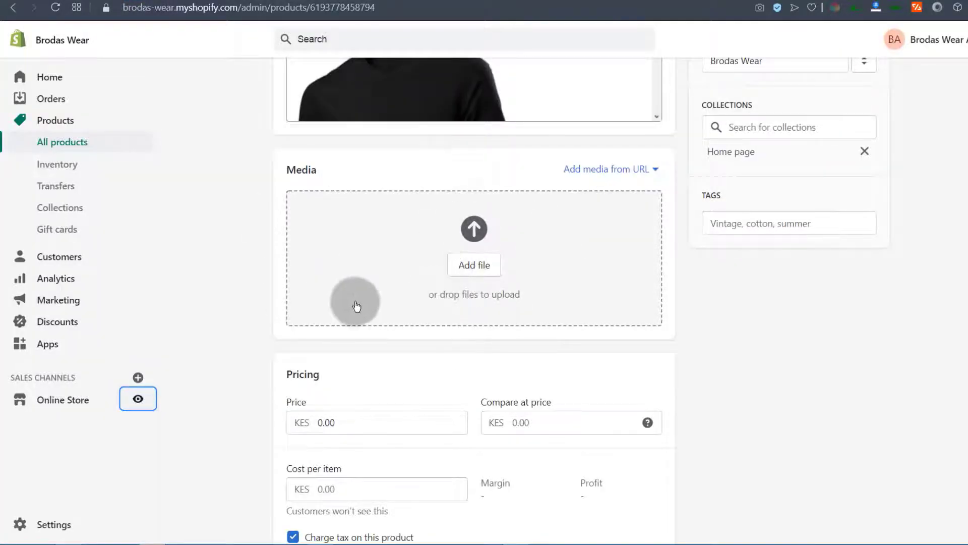
{"action": "left_click", "coordinate": [214, 0]}
{"action": "scroll", "coordinate": [347, 309], "scroll_direction": "down", "scroll_amount": 14}
{"action": "scroll", "coordinate": [347, 287], "scroll_direction": "down", "scroll_amount": 20}
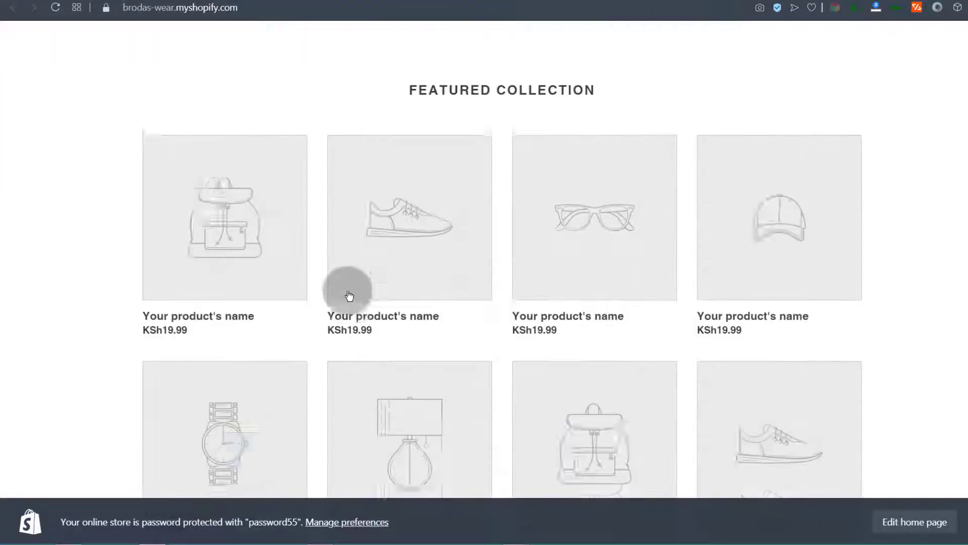
{"action": "scroll", "coordinate": [355, 293], "scroll_direction": "up", "scroll_amount": 20}
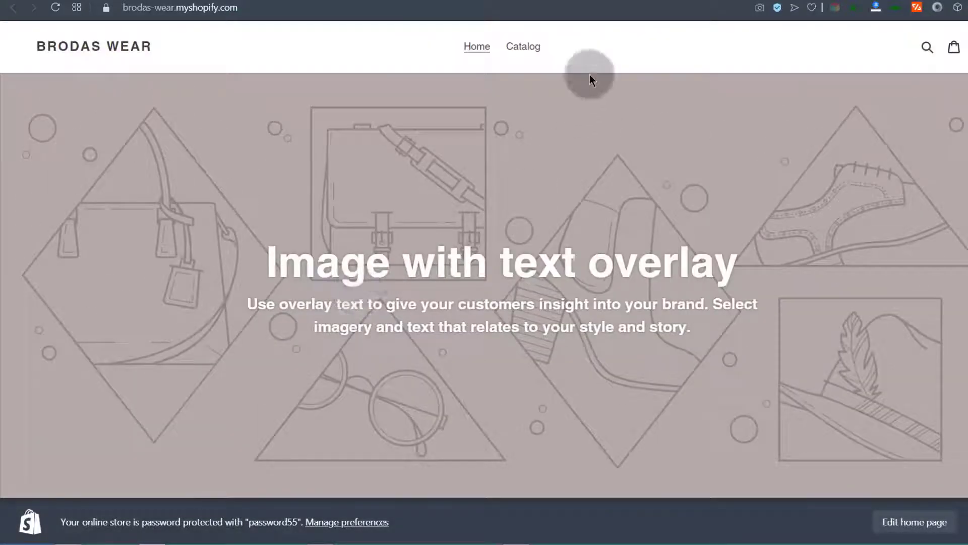
{"action": "left_click", "coordinate": [526, 46]}
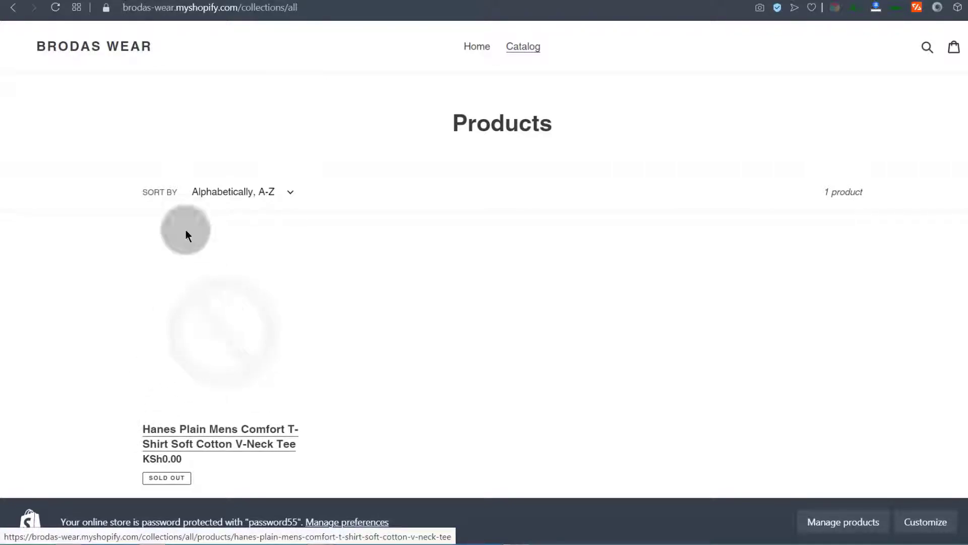
{"action": "left_click", "coordinate": [121, 1]}
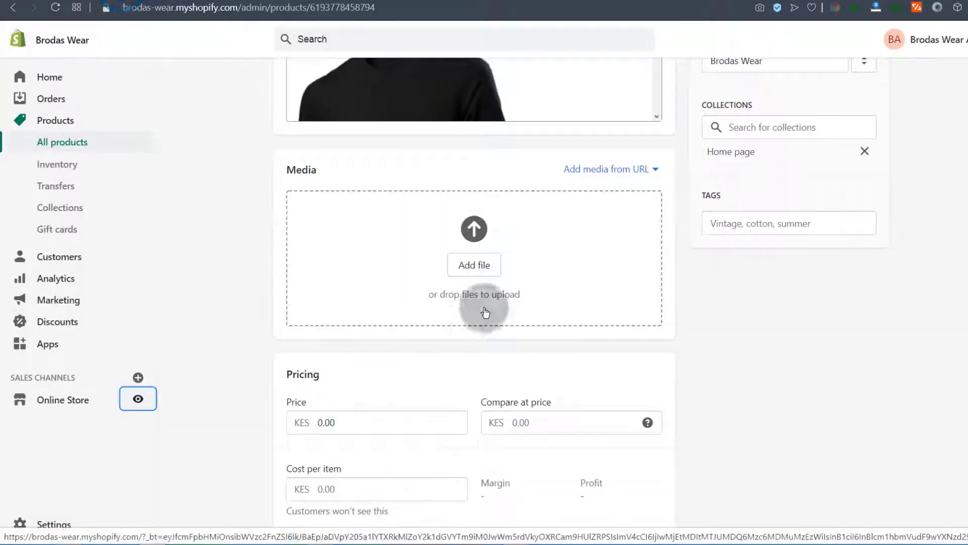
Step: Upload 1 Black short sleeve.jpg and 2 Blue short sleeve.jpg as product media
{"action": "left_click", "coordinate": [477, 272]}
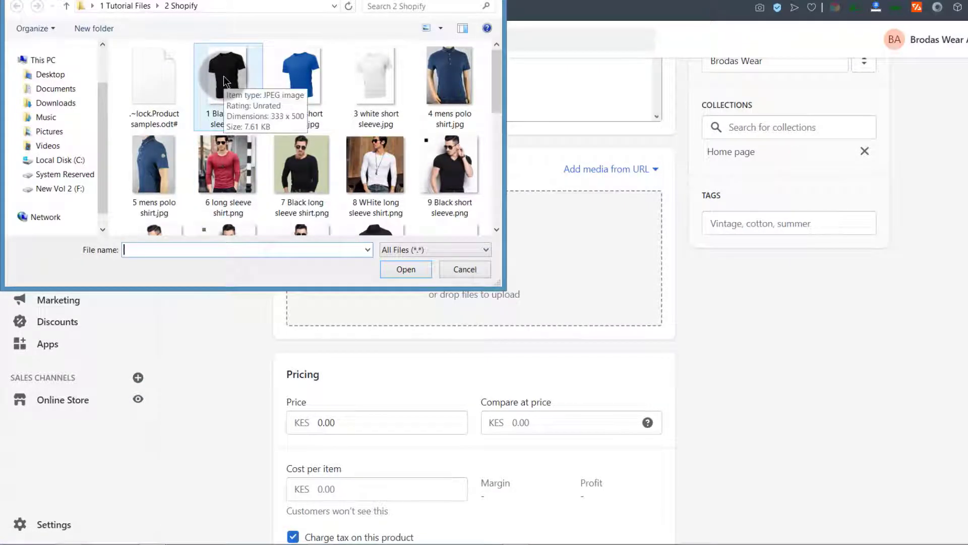
{"action": "double_click", "coordinate": [223, 76]}
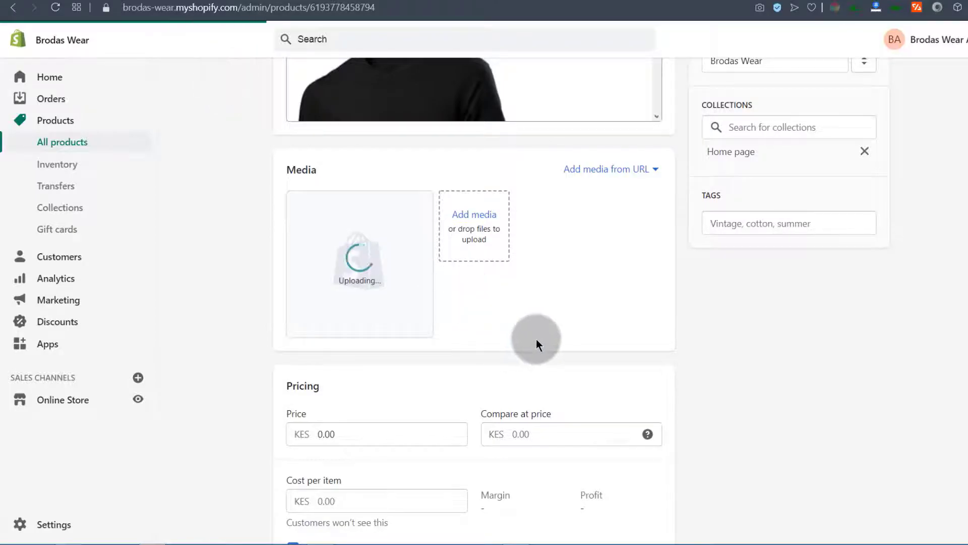
{"action": "left_click", "coordinate": [478, 218]}
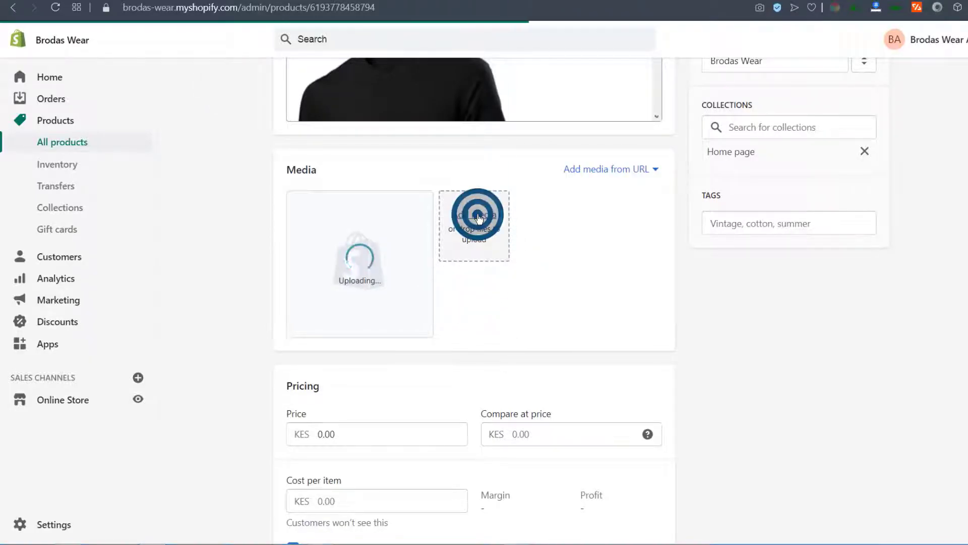
{"action": "left_click", "coordinate": [286, 75]}
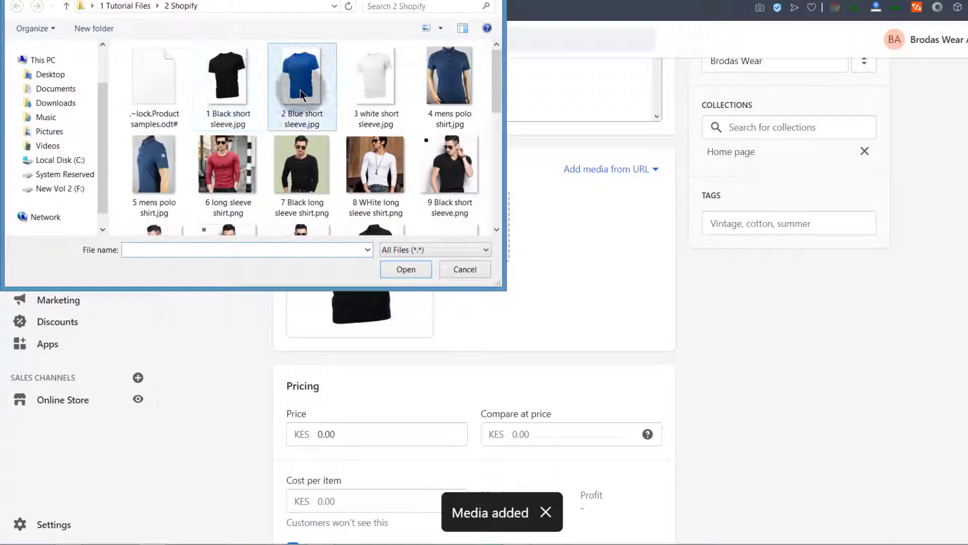
{"action": "double_click", "coordinate": [295, 84]}
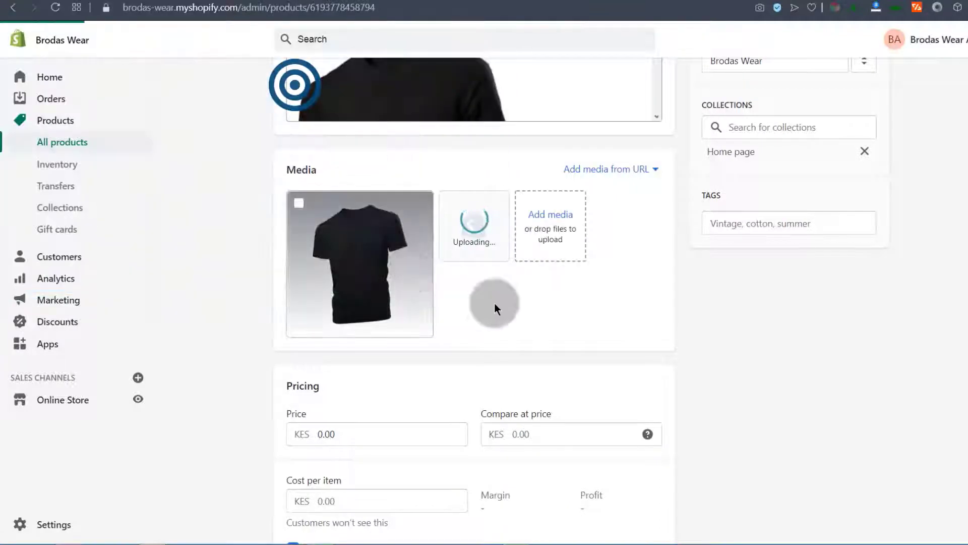
Step: Add 3 white short sleeve.jpg as the third media image
{"action": "scroll", "coordinate": [478, 347], "scroll_direction": "up", "scroll_amount": 3}
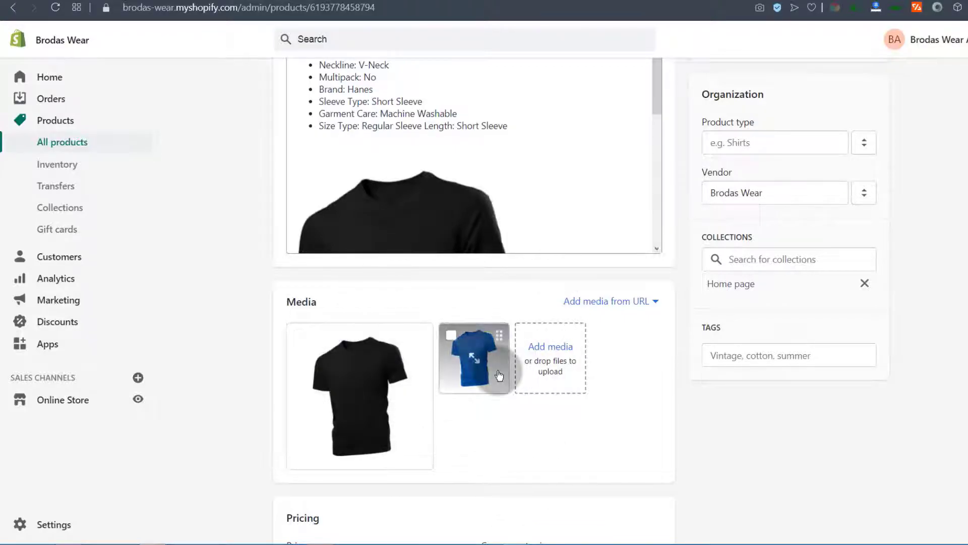
{"action": "scroll", "coordinate": [587, 197], "scroll_direction": "up", "scroll_amount": 8}
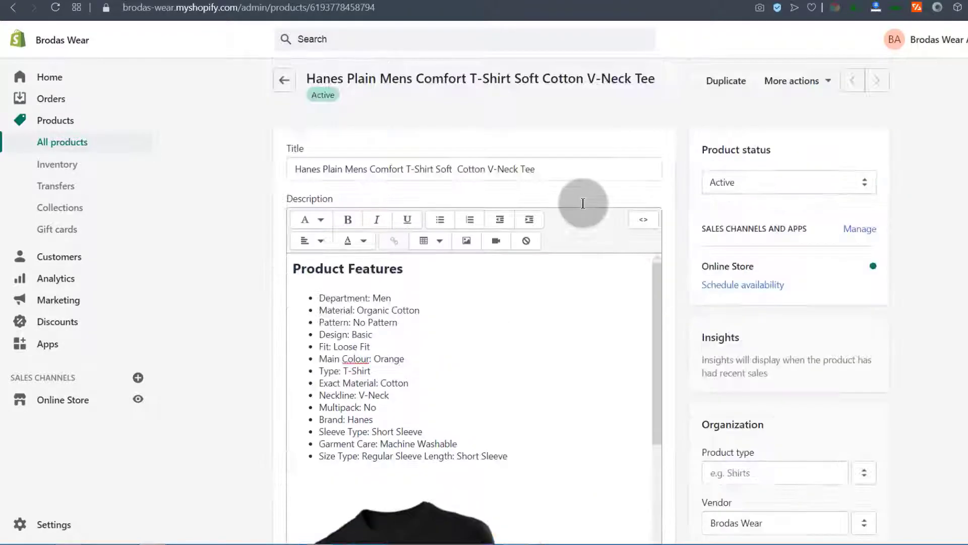
{"action": "scroll", "coordinate": [566, 417], "scroll_direction": "down", "scroll_amount": 10}
{"action": "scroll", "coordinate": [559, 399], "scroll_direction": "down", "scroll_amount": 5}
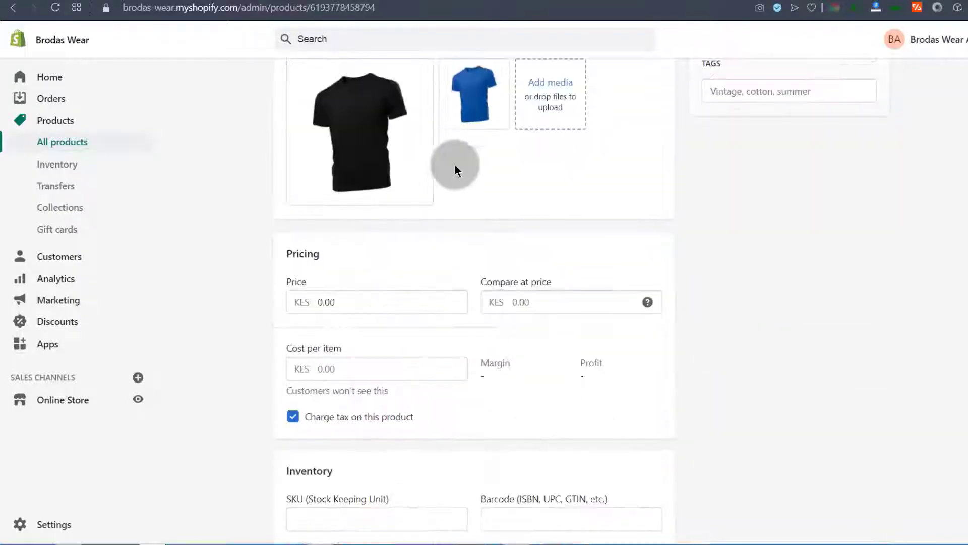
{"action": "left_click", "coordinate": [543, 90]}
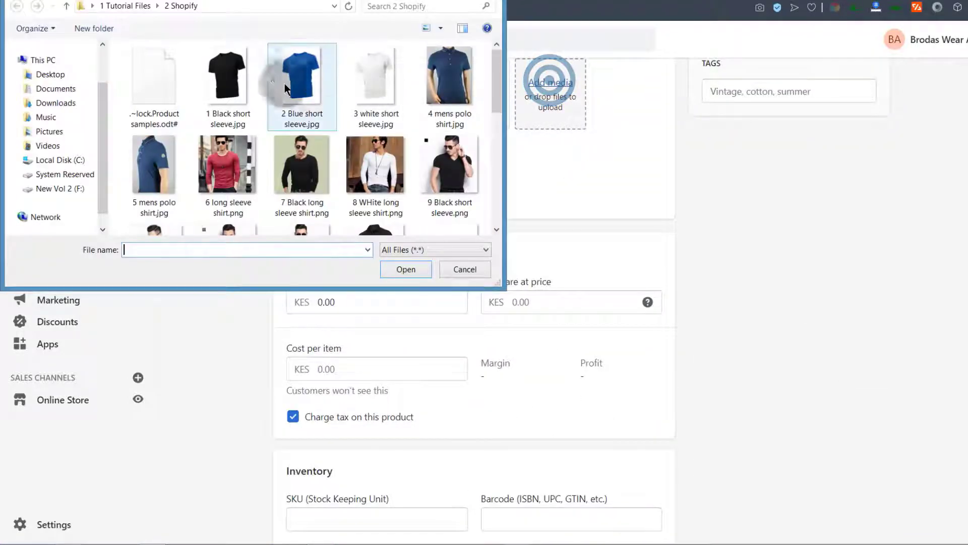
{"action": "double_click", "coordinate": [373, 78]}
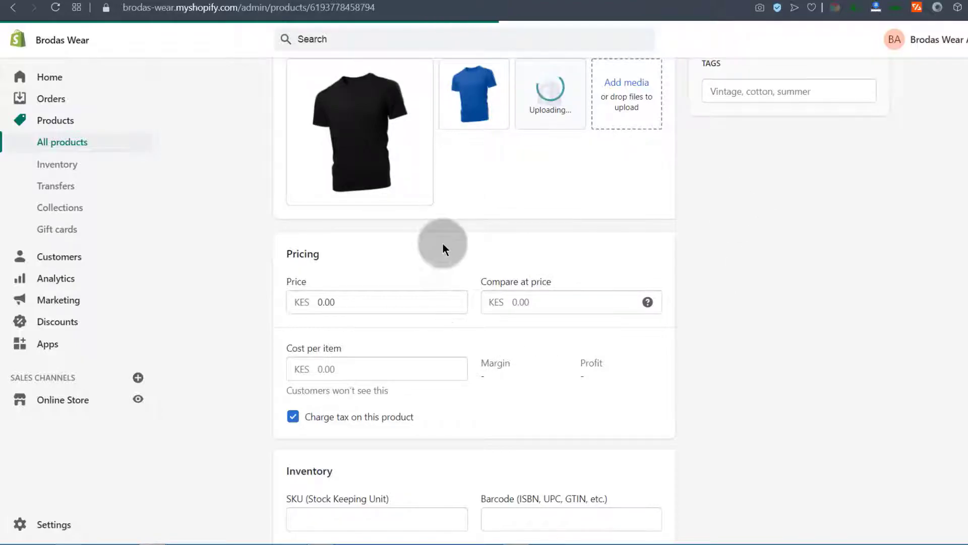
{"action": "scroll", "coordinate": [389, 244], "scroll_direction": "up", "scroll_amount": 1}
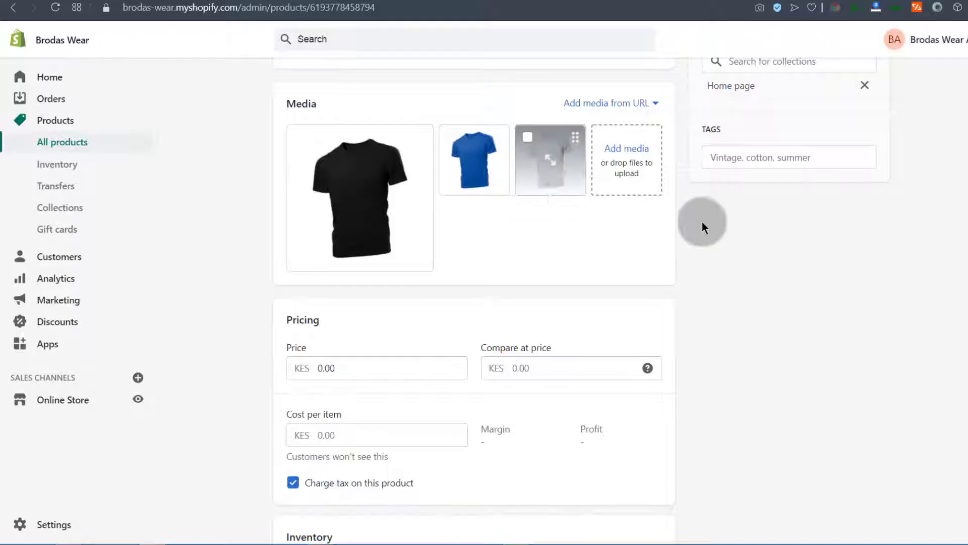
{"action": "scroll", "coordinate": [766, 314], "scroll_direction": "down", "scroll_amount": 5}
Step: Drag the blue and white shirt thumbnails forward, leaving the black T-shirt as lead image
{"action": "scroll", "coordinate": [764, 314], "scroll_direction": "up", "scroll_amount": 3}
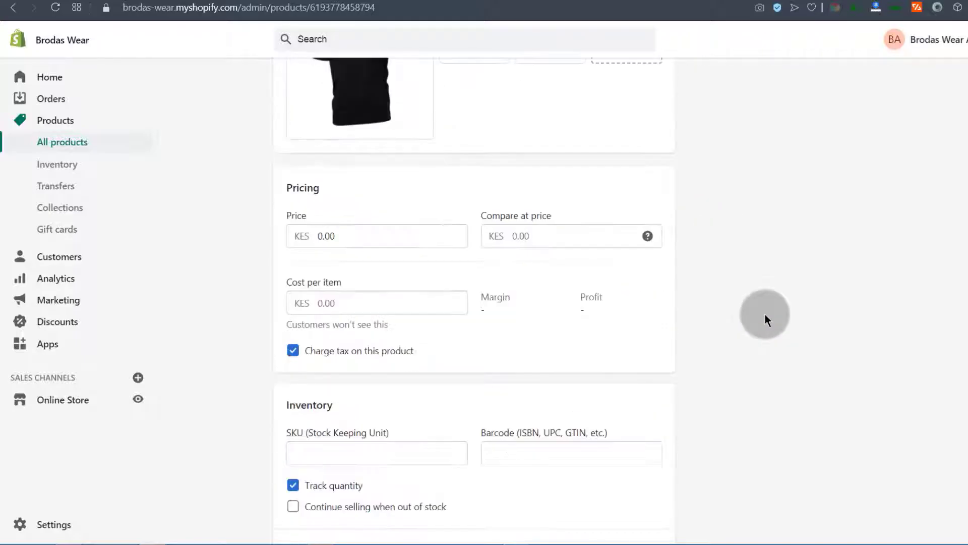
{"action": "scroll", "coordinate": [484, 324], "scroll_direction": "down", "scroll_amount": 8}
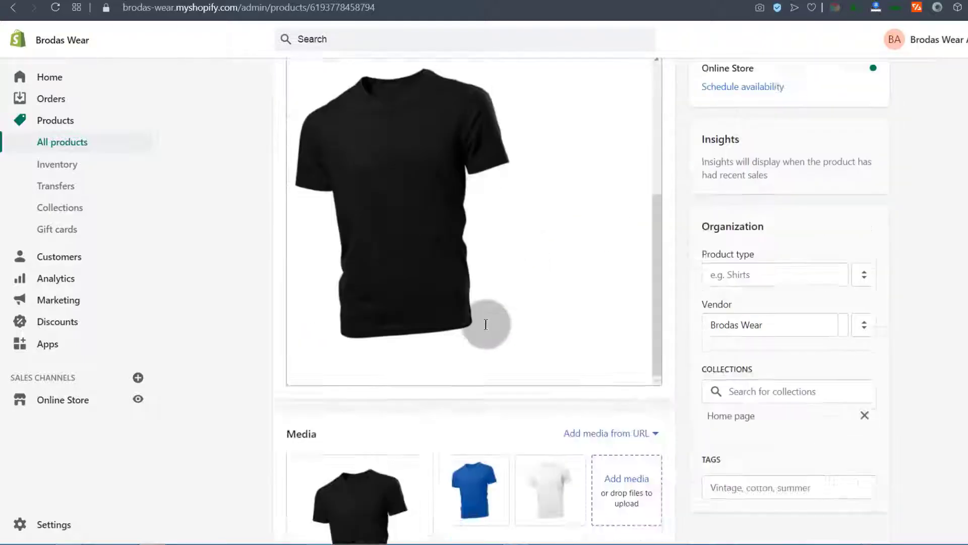
{"action": "mouse_move", "coordinate": [418, 274]}
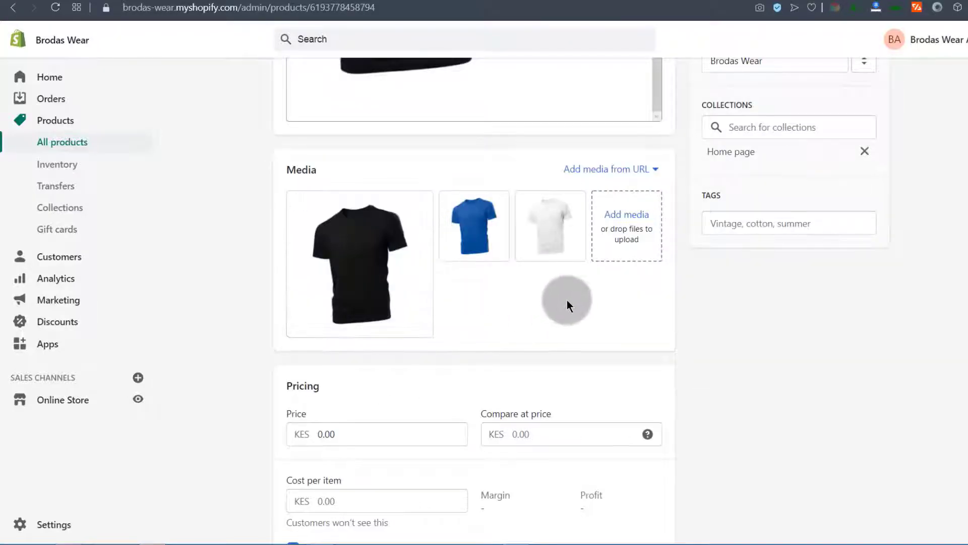
{"action": "left_click_drag", "start_coordinate": [431, 233], "coordinate": [367, 252]}
{"action": "left_click_drag", "start_coordinate": [480, 232], "coordinate": [351, 259]}
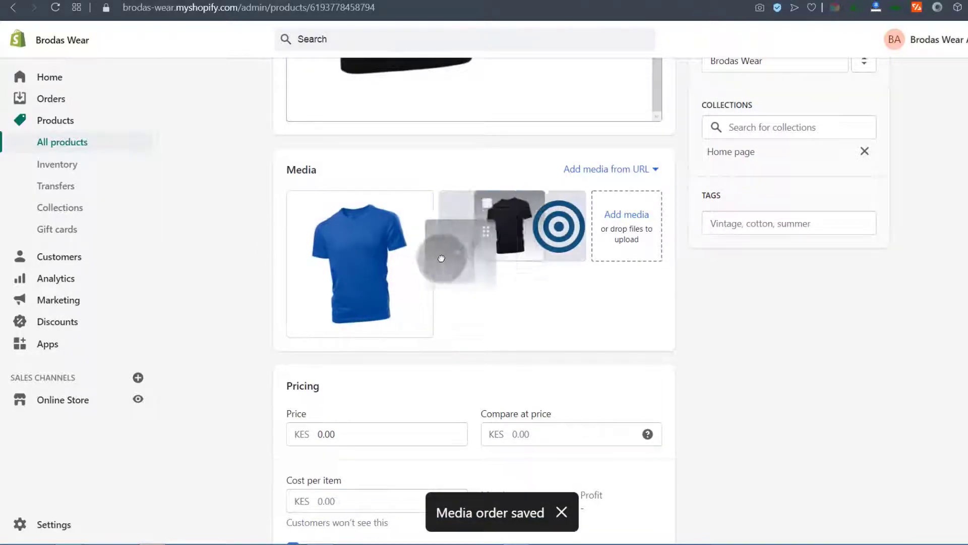
{"action": "left_click_drag", "start_coordinate": [552, 202], "coordinate": [328, 272]}
{"action": "left_click_drag", "start_coordinate": [529, 240], "coordinate": [383, 276]}
{"action": "left_click_drag", "start_coordinate": [555, 218], "coordinate": [318, 222]}
Step: Open the store's general settings in a new browser tab
{"action": "scroll", "coordinate": [459, 315], "scroll_direction": "down", "scroll_amount": 4}
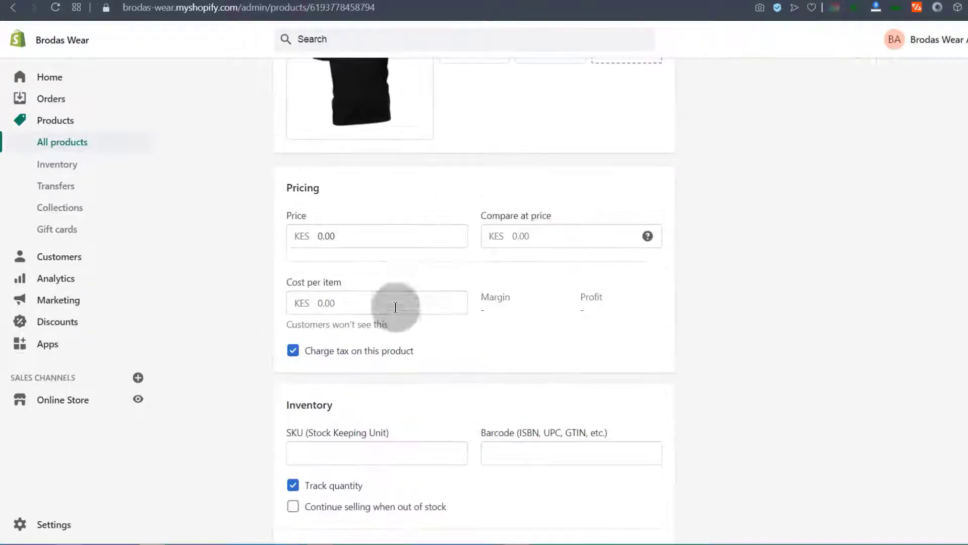
{"action": "left_click", "coordinate": [320, 234]}
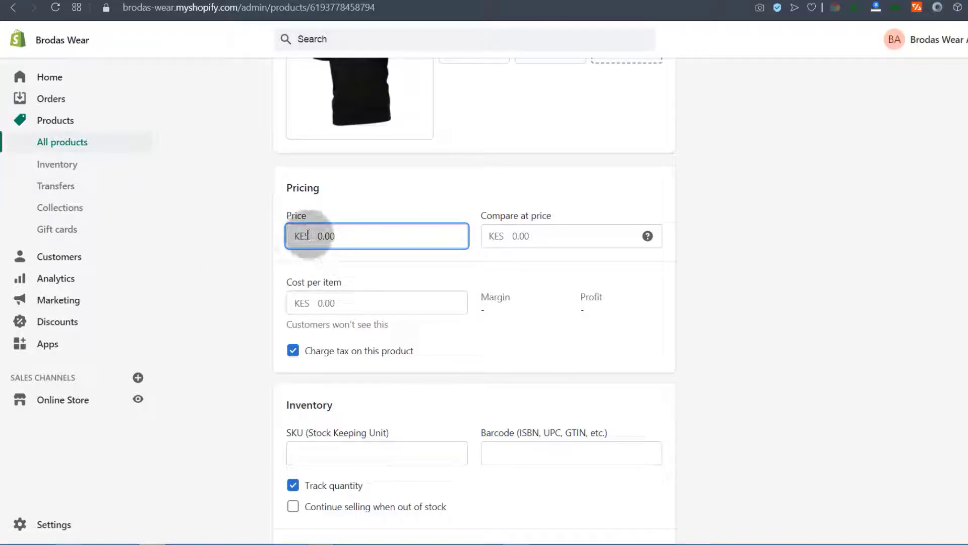
{"action": "right_click", "coordinate": [48, 524]}
{"action": "left_click", "coordinate": [114, 362]}
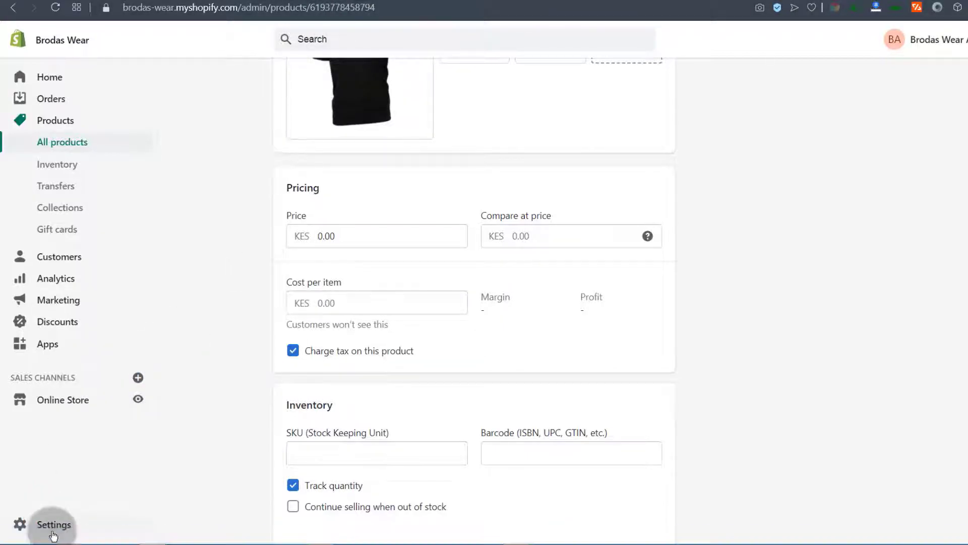
{"action": "key", "text": "ctrl+Tab"}
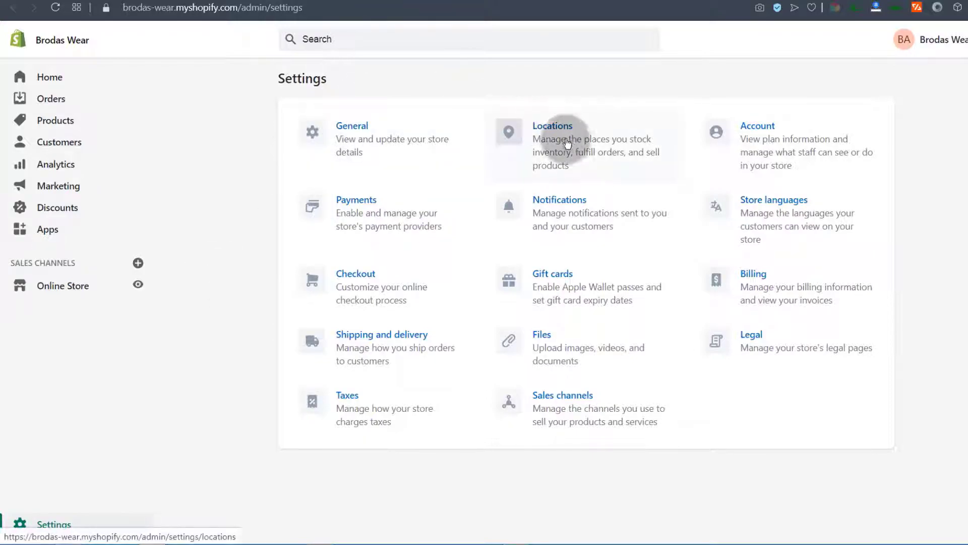
{"action": "left_click", "coordinate": [352, 128]}
Step: Change the store currency to US Dollar (USD) and save it
{"action": "scroll", "coordinate": [442, 231], "scroll_direction": "down", "scroll_amount": 5}
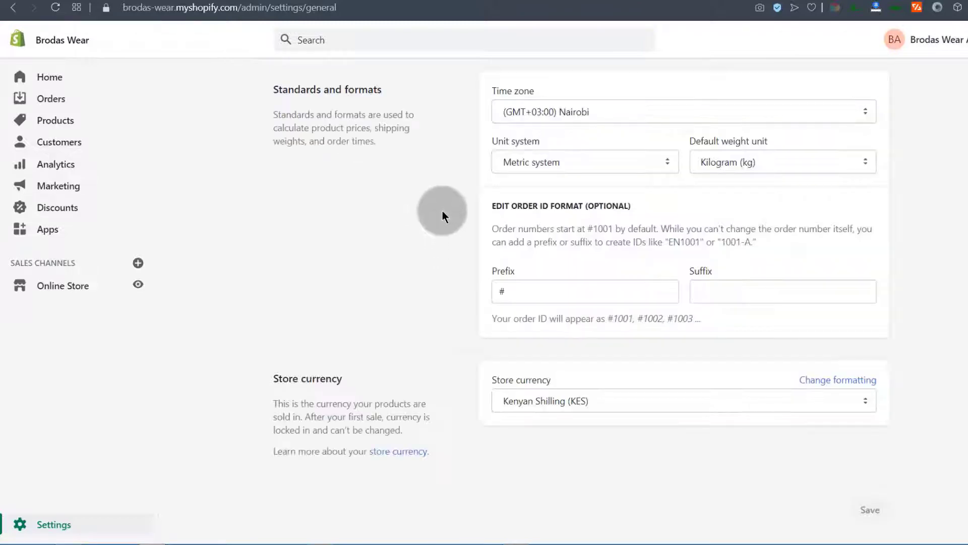
{"action": "left_click", "coordinate": [534, 400]}
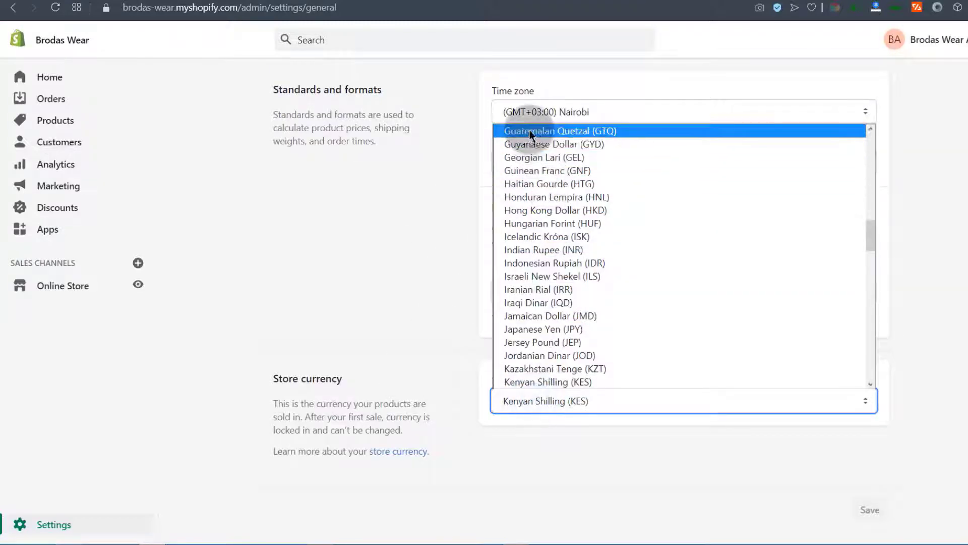
{"action": "scroll", "coordinate": [558, 353], "scroll_direction": "down", "scroll_amount": 15}
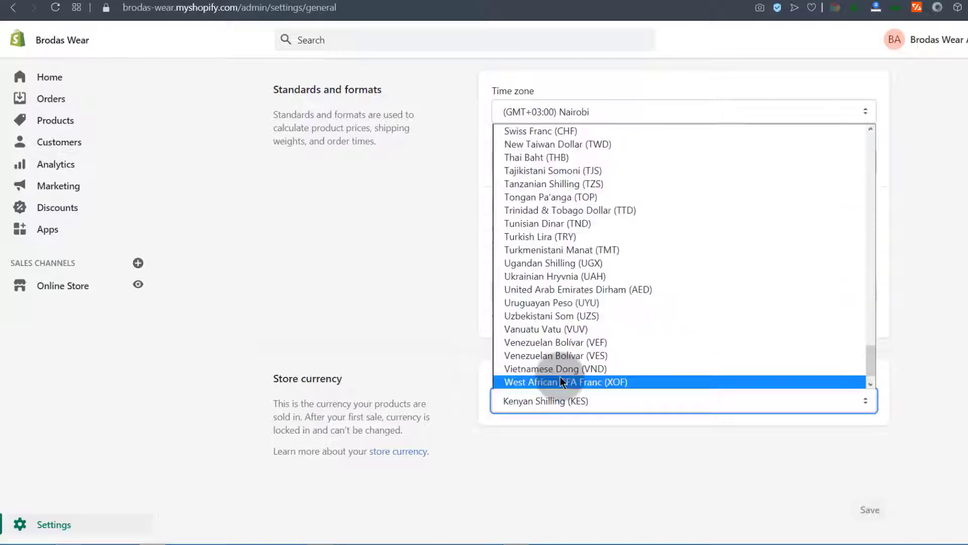
{"action": "scroll", "coordinate": [562, 376], "scroll_direction": "down", "scroll_amount": 1}
{"action": "scroll", "coordinate": [553, 379], "scroll_direction": "up", "scroll_amount": 20}
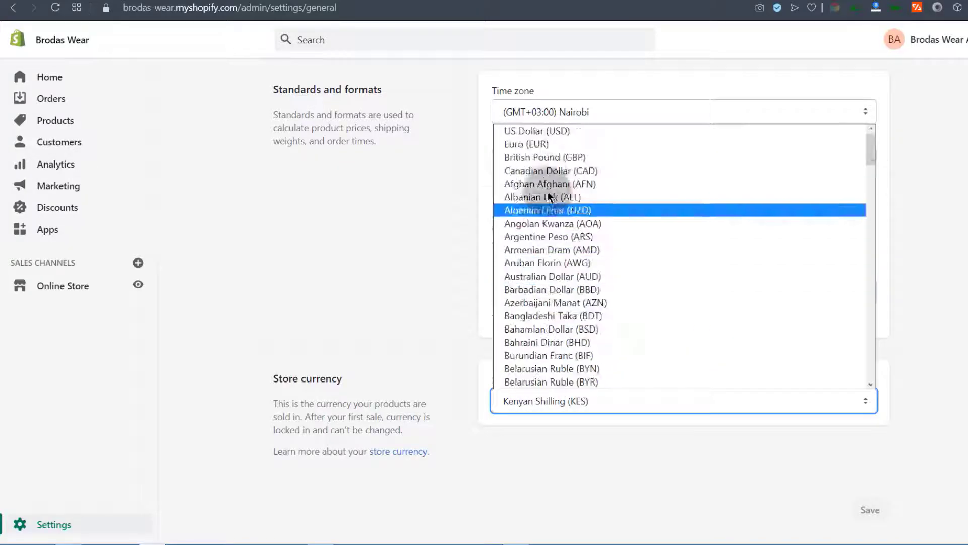
{"action": "left_click", "coordinate": [526, 130]}
{"action": "left_click", "coordinate": [872, 39]}
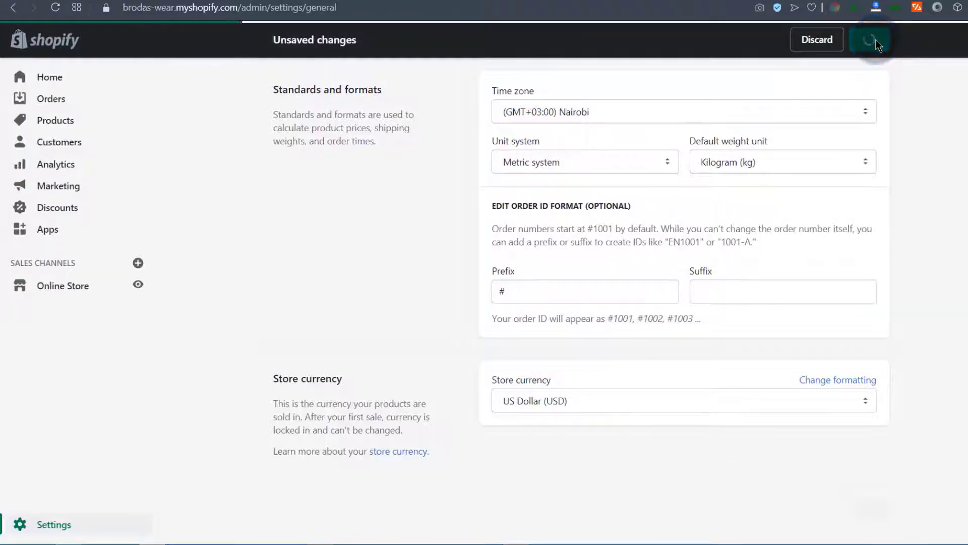
Step: Return to the Hanes V-Neck Tee product editor tab
{"action": "scroll", "coordinate": [876, 39], "scroll_direction": "up", "scroll_amount": 9}
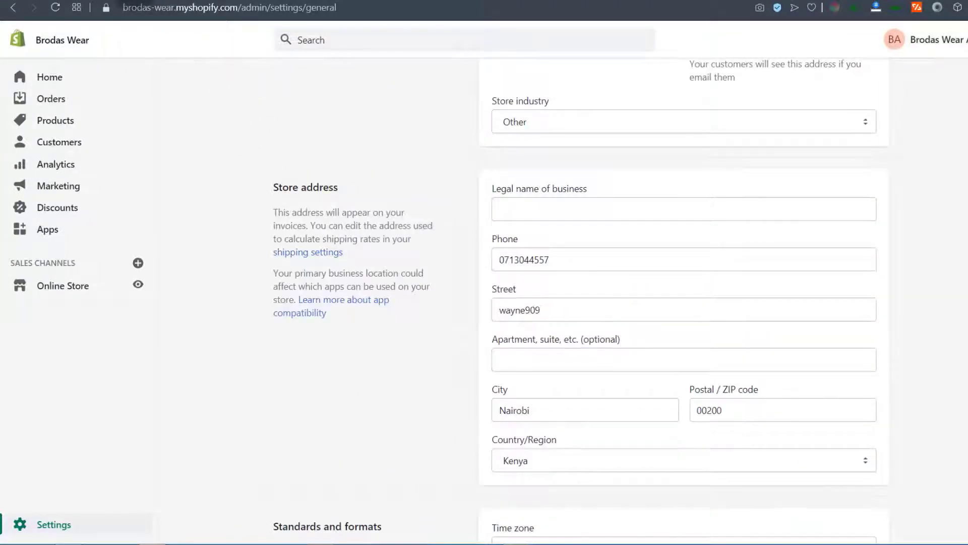
{"action": "left_click", "coordinate": [133, 0]}
{"action": "scroll", "coordinate": [219, 187], "scroll_direction": "up", "scroll_amount": 10}
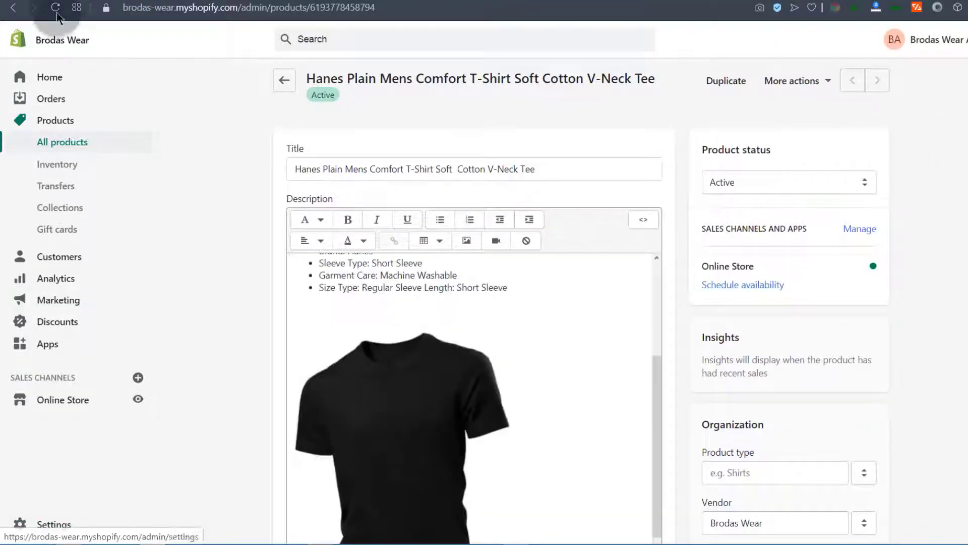
Step: Reload the product page, change the Price field to $9.00, and save the product
{"action": "left_click", "coordinate": [55, 8]}
{"action": "scroll", "coordinate": [271, 262], "scroll_direction": "down", "scroll_amount": 8}
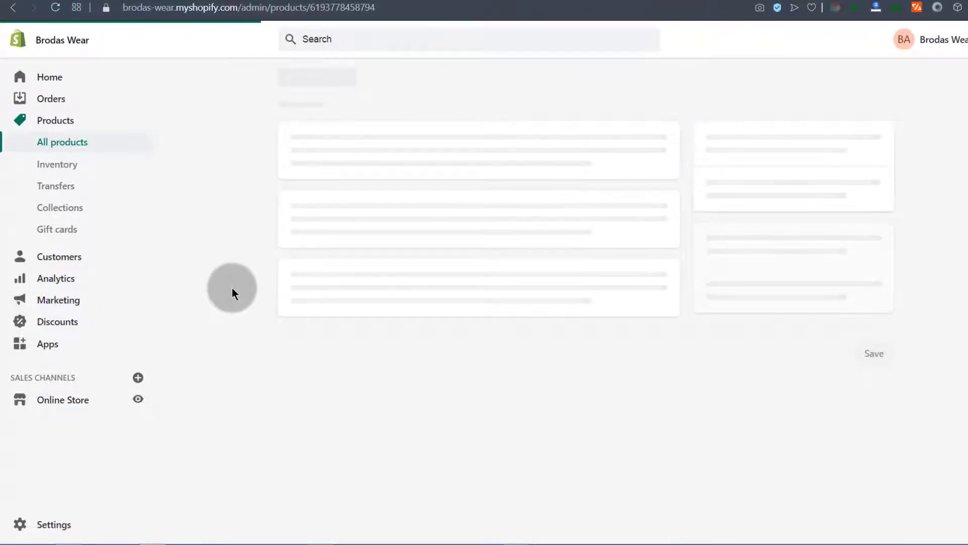
{"action": "scroll", "coordinate": [228, 322], "scroll_direction": "down", "scroll_amount": 1}
{"action": "scroll", "coordinate": [228, 322], "scroll_direction": "down", "scroll_amount": 15}
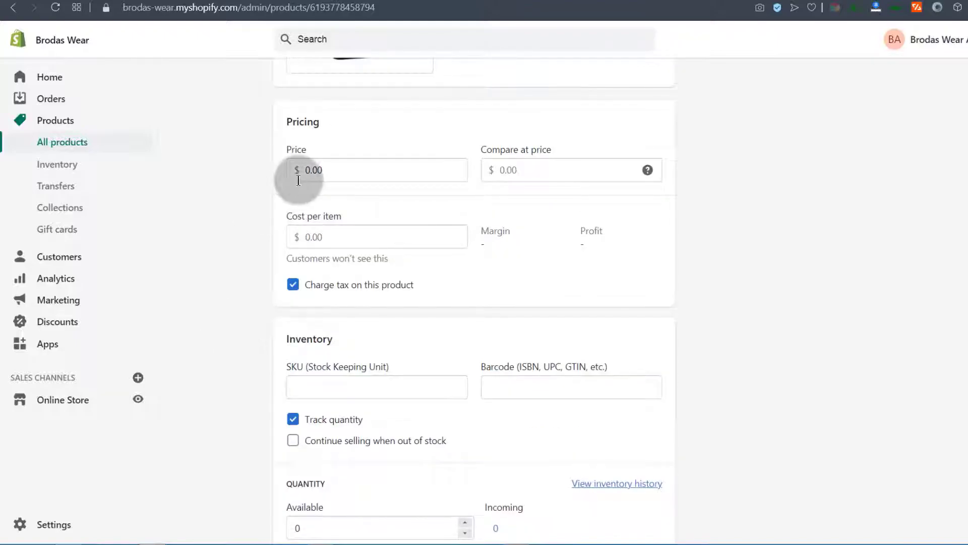
{"action": "left_click", "coordinate": [304, 170]}
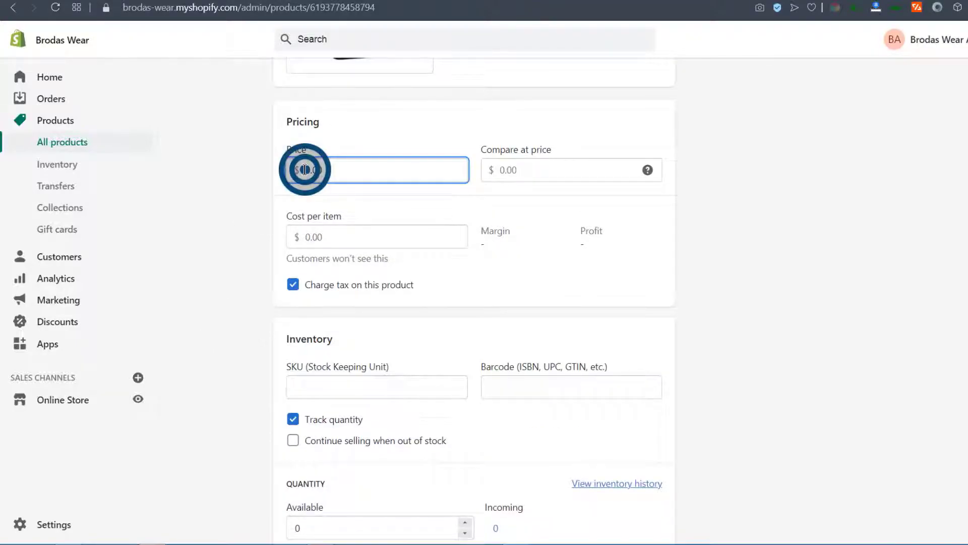
{"action": "double_click", "coordinate": [306, 170]}
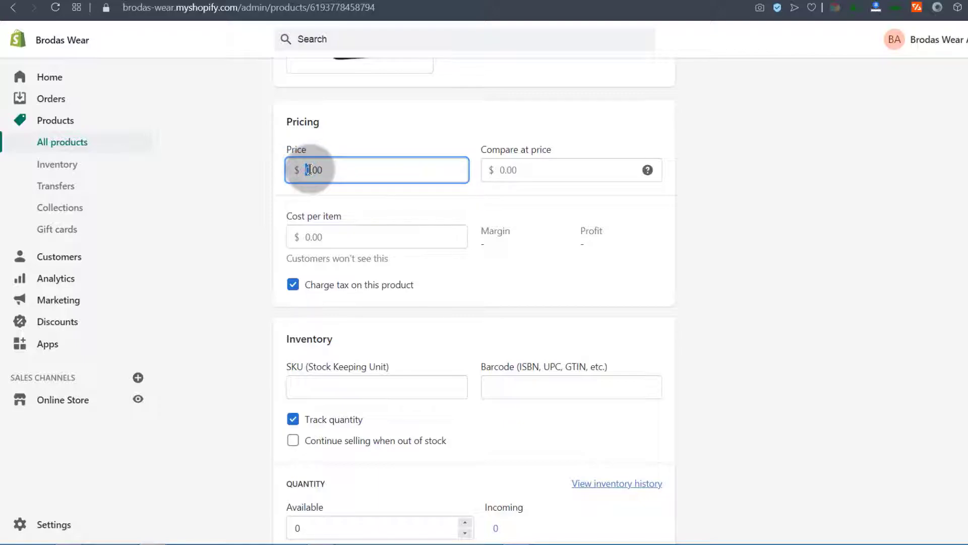
{"action": "type", "text": "5"}
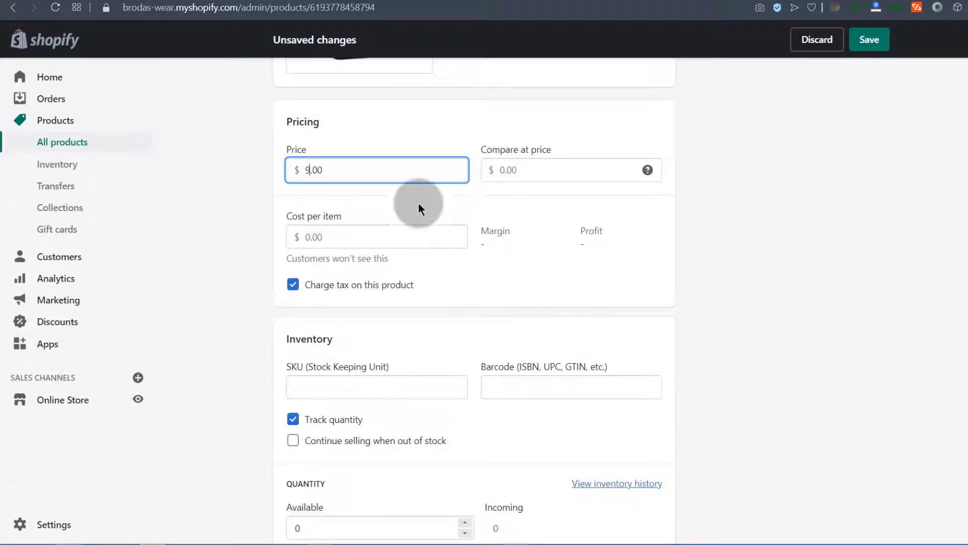
{"action": "left_click", "coordinate": [871, 39]}
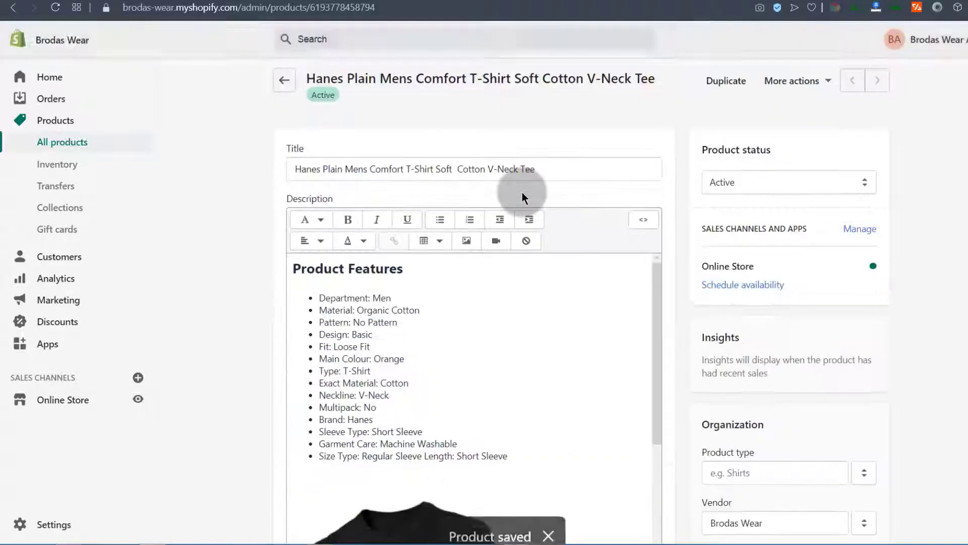
{"action": "scroll", "coordinate": [378, 322], "scroll_direction": "down", "scroll_amount": 10}
{"action": "scroll", "coordinate": [255, 322], "scroll_direction": "down", "scroll_amount": 9}
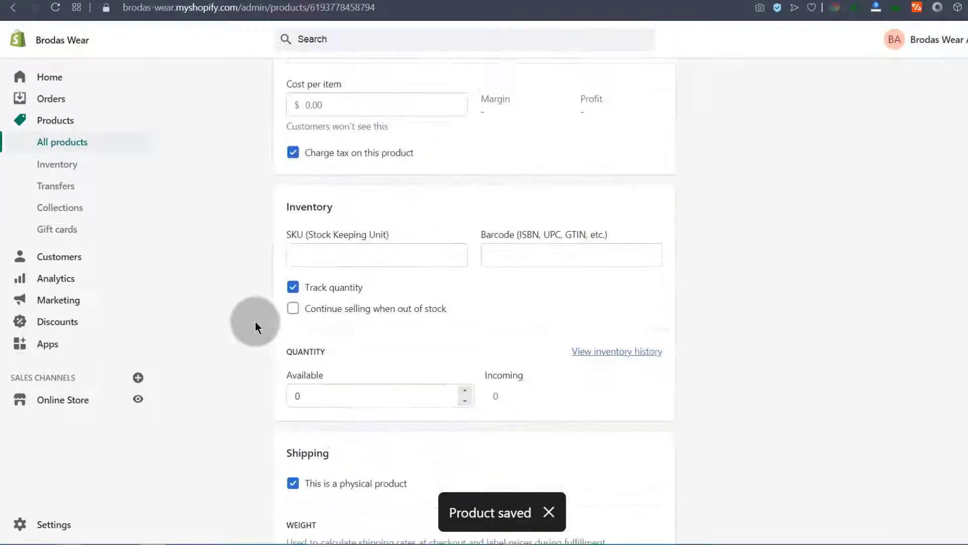
{"action": "scroll", "coordinate": [260, 227], "scroll_direction": "up", "scroll_amount": 5}
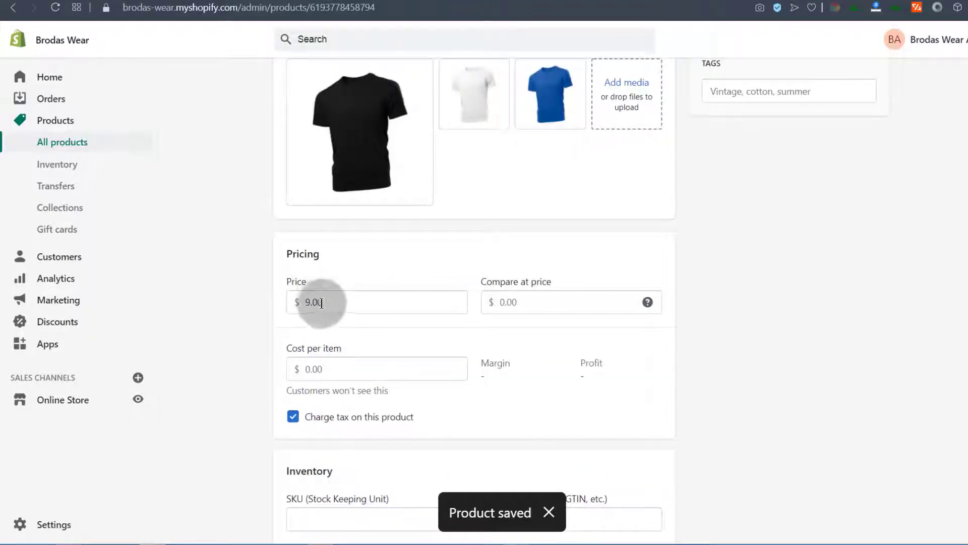
Step: Reload the storefront catalog and open the V-Neck Tee's product page showing $9.00
{"action": "left_click", "coordinate": [240, 1]}
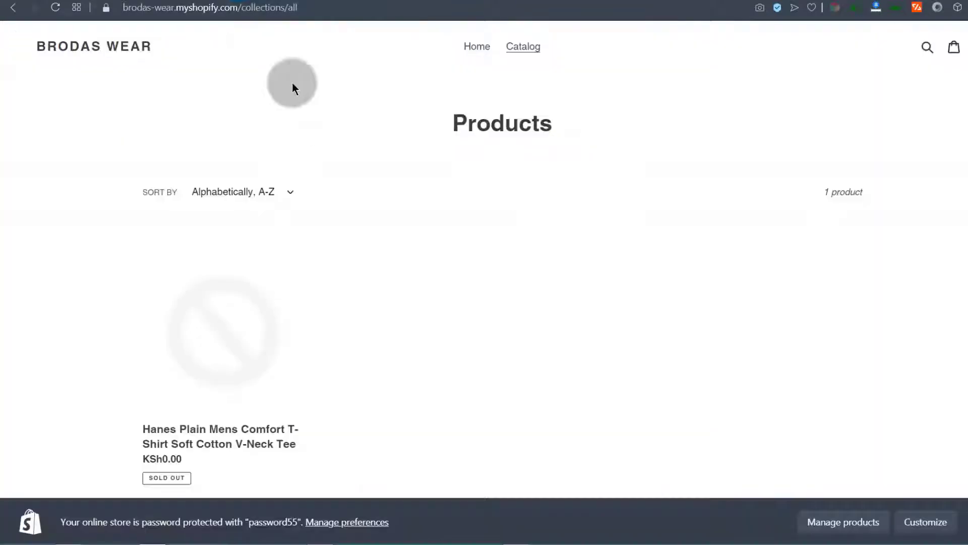
{"action": "left_click", "coordinate": [55, 7]}
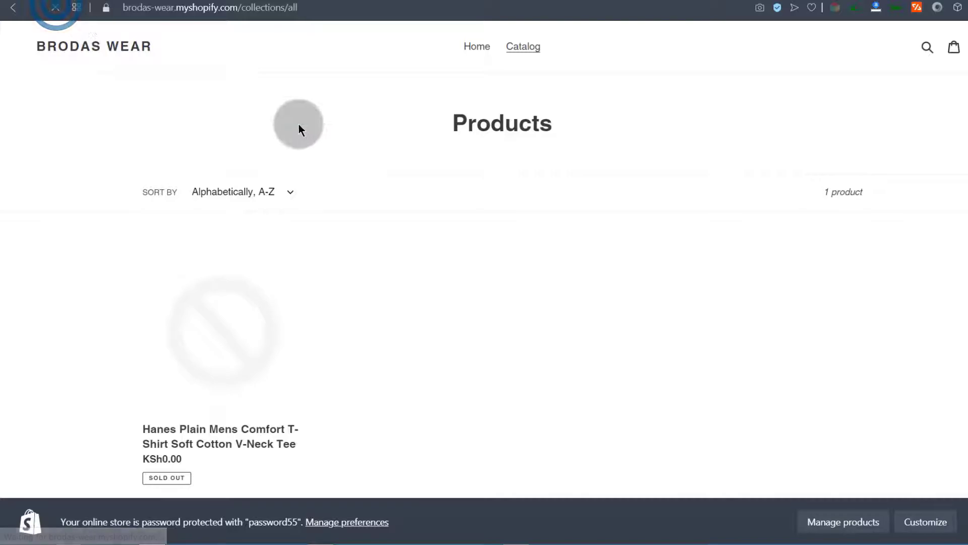
{"action": "left_click", "coordinate": [209, 317]}
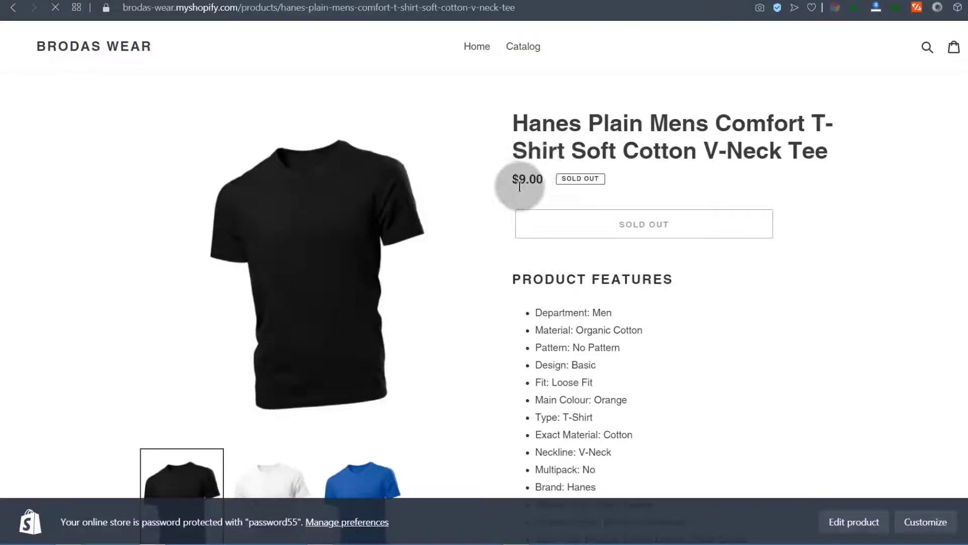
{"action": "scroll", "coordinate": [565, 247], "scroll_direction": "down", "scroll_amount": 10}
{"action": "scroll", "coordinate": [568, 245], "scroll_direction": "up", "scroll_amount": 10}
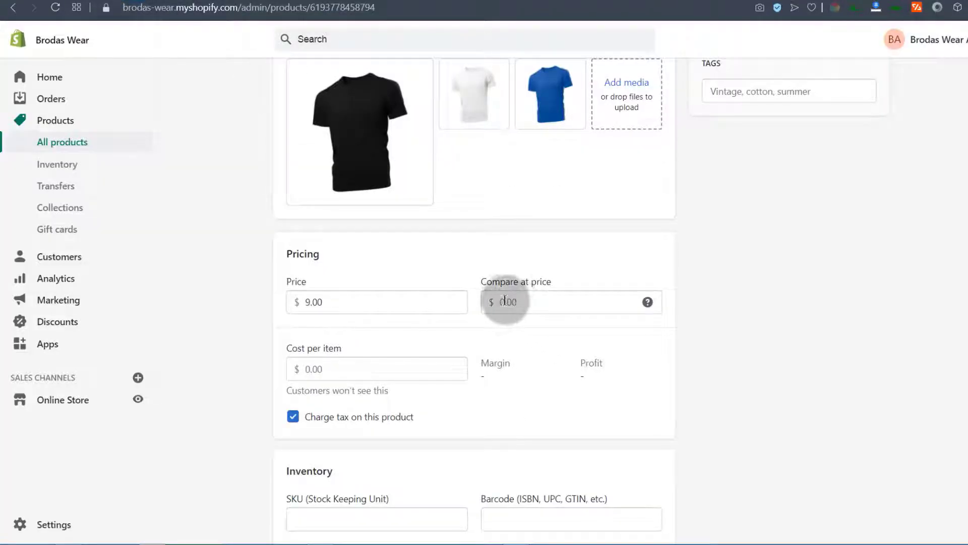
Step: Enter a $12.00 compare-at price for the V-Neck Tee and save
{"action": "left_click", "coordinate": [505, 300]}
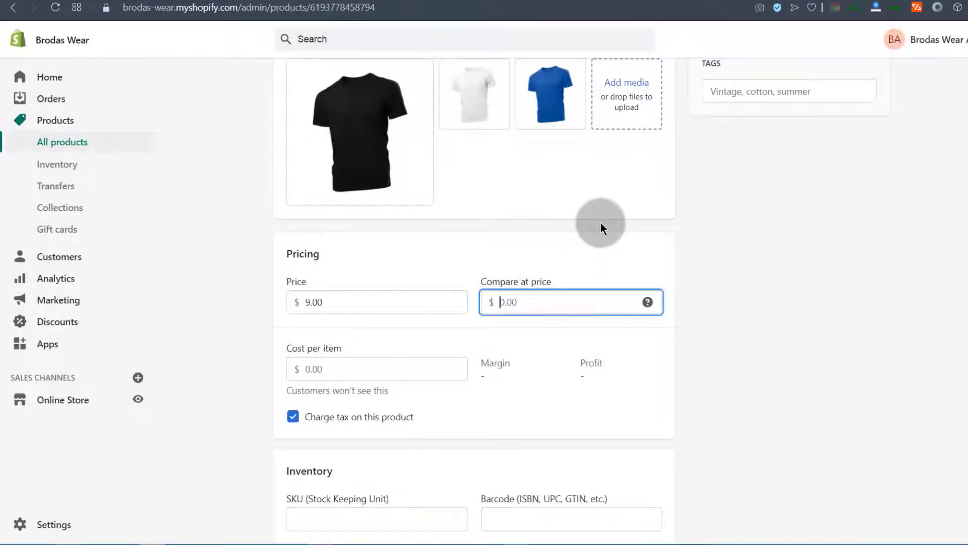
{"action": "type", "text": "12"}
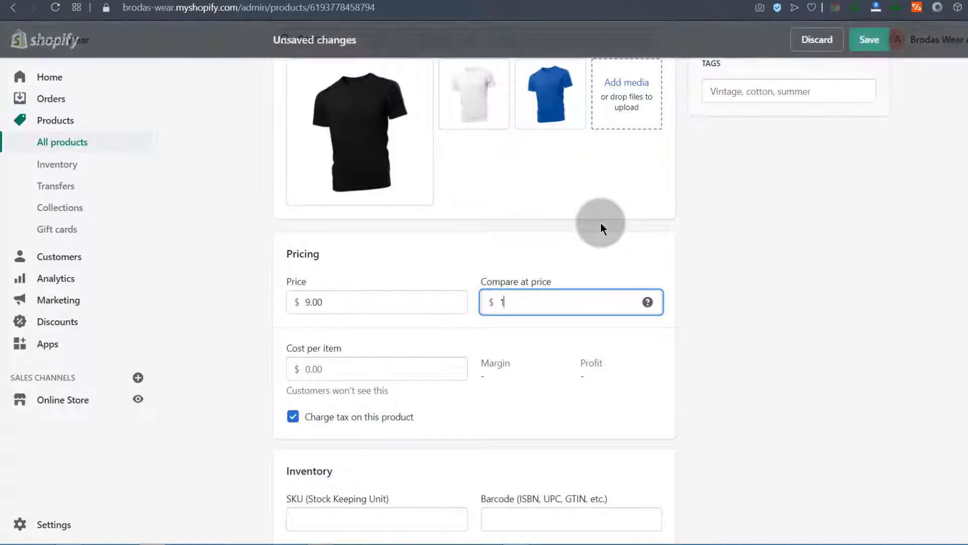
{"action": "left_click", "coordinate": [866, 41]}
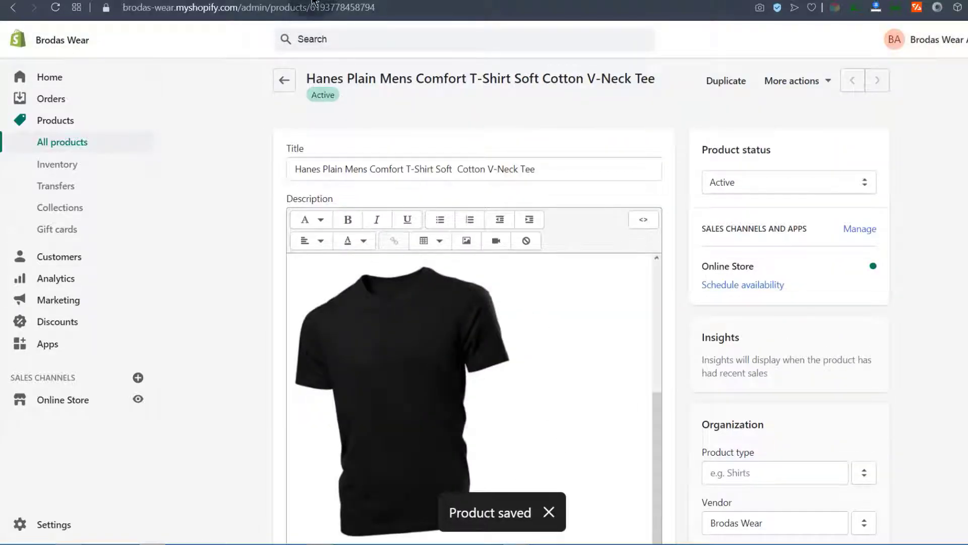
Step: Reload the storefront product page and check the struck-through $12.00 beside $9.00
{"action": "left_click", "coordinate": [247, 1]}
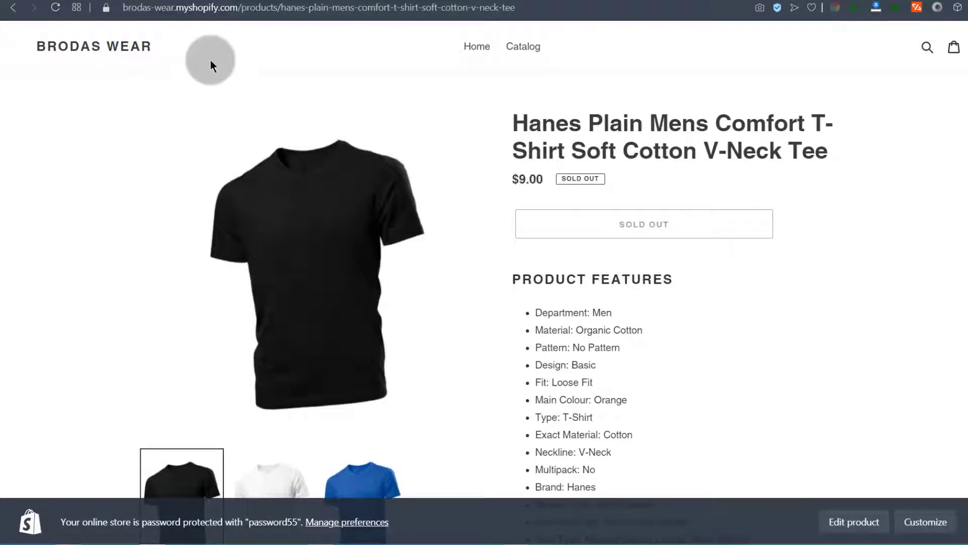
{"action": "left_click", "coordinate": [55, 8]}
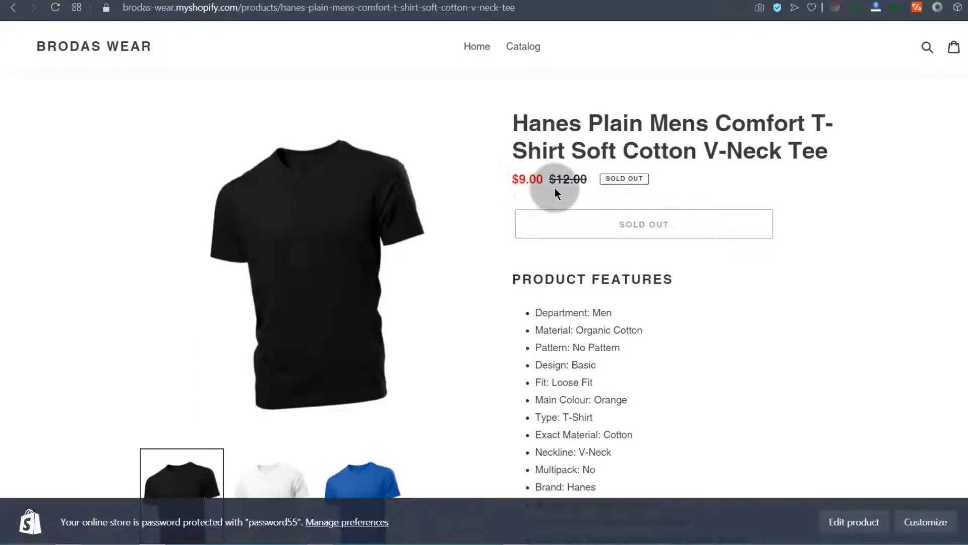
{"action": "left_click_drag", "start_coordinate": [556, 179], "coordinate": [590, 180]}
{"action": "left_click", "coordinate": [566, 188]}
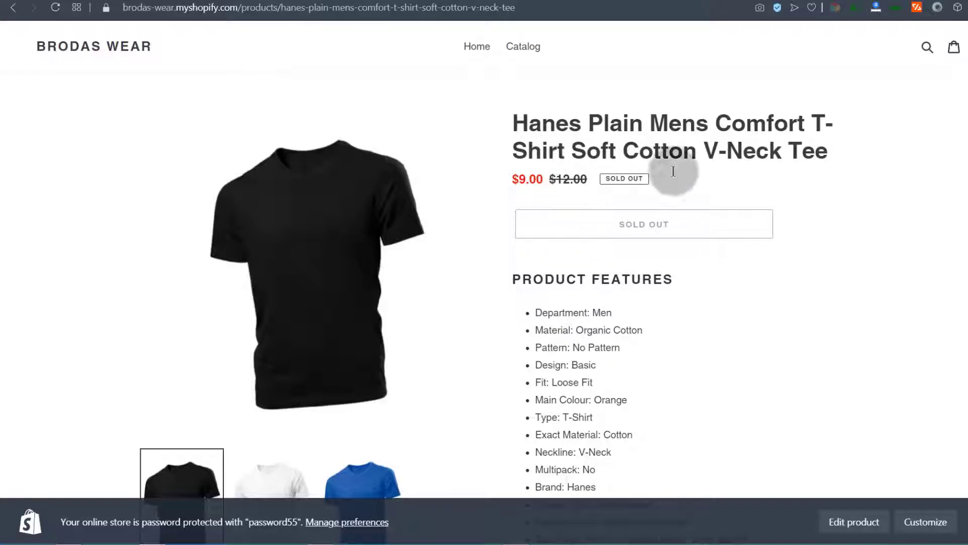
{"action": "scroll", "coordinate": [612, 249], "scroll_direction": "down", "scroll_amount": 5}
{"action": "scroll", "coordinate": [541, 216], "scroll_direction": "up", "scroll_amount": 5}
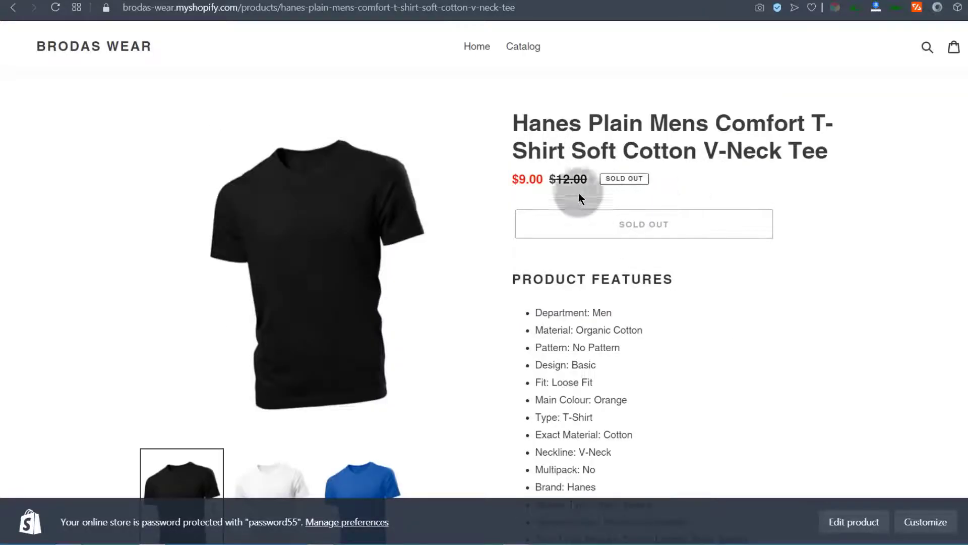
{"action": "scroll", "coordinate": [623, 364], "scroll_direction": "down", "scroll_amount": 3}
{"action": "scroll", "coordinate": [626, 342], "scroll_direction": "up", "scroll_amount": 3}
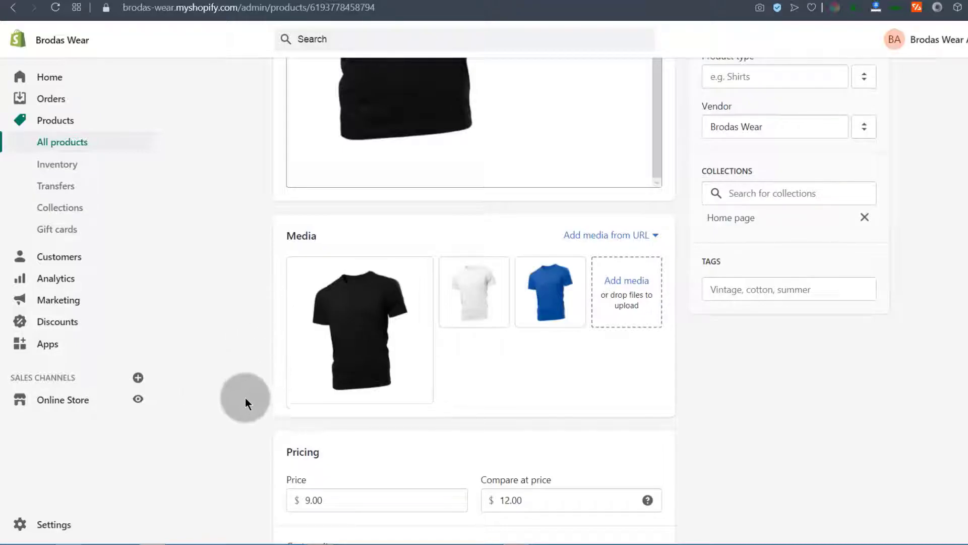
Step: Enter $3.00 as cost per item, yielding a 66.7% margin and $6.00 profit
{"action": "scroll", "coordinate": [245, 395], "scroll_direction": "down", "scroll_amount": 5}
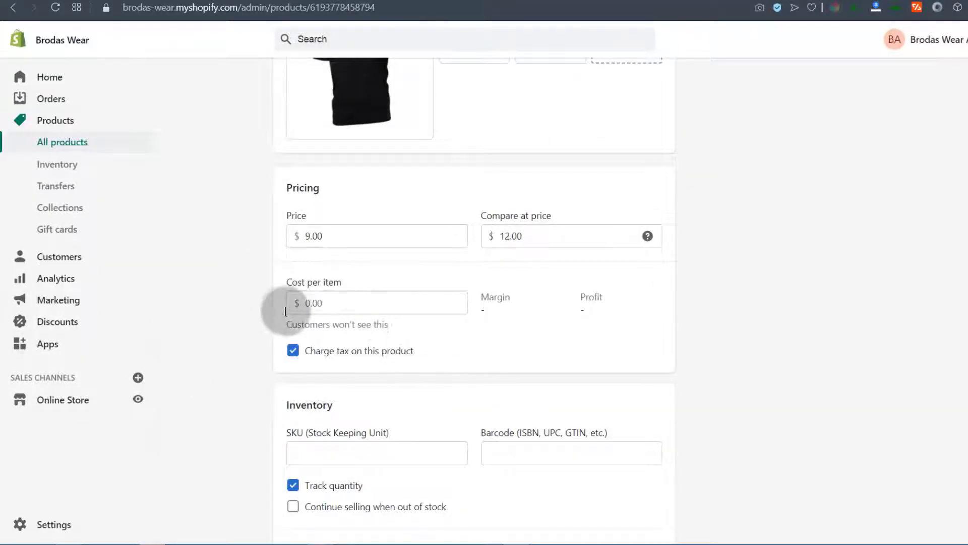
{"action": "left_click", "coordinate": [319, 303]}
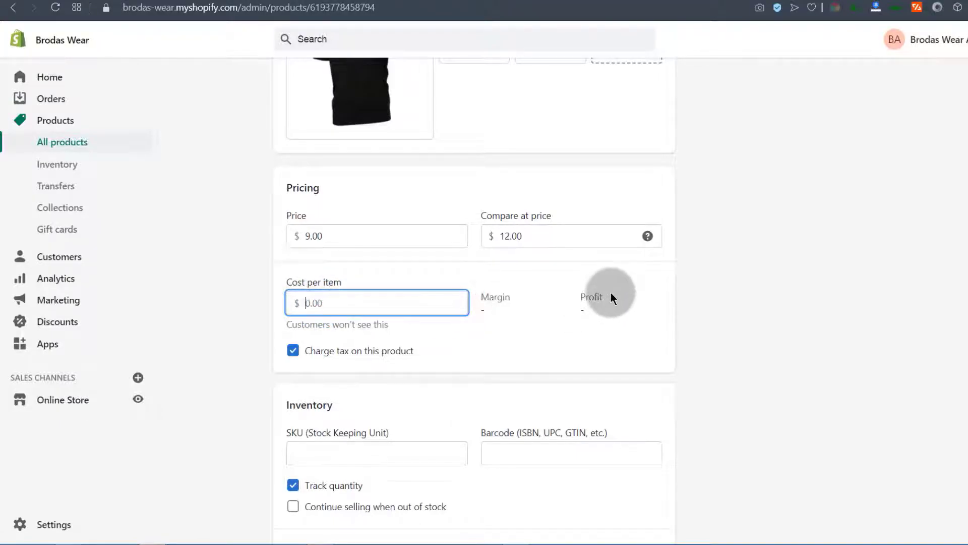
{"action": "left_click", "coordinate": [309, 303]}
{"action": "left_click", "coordinate": [304, 303]}
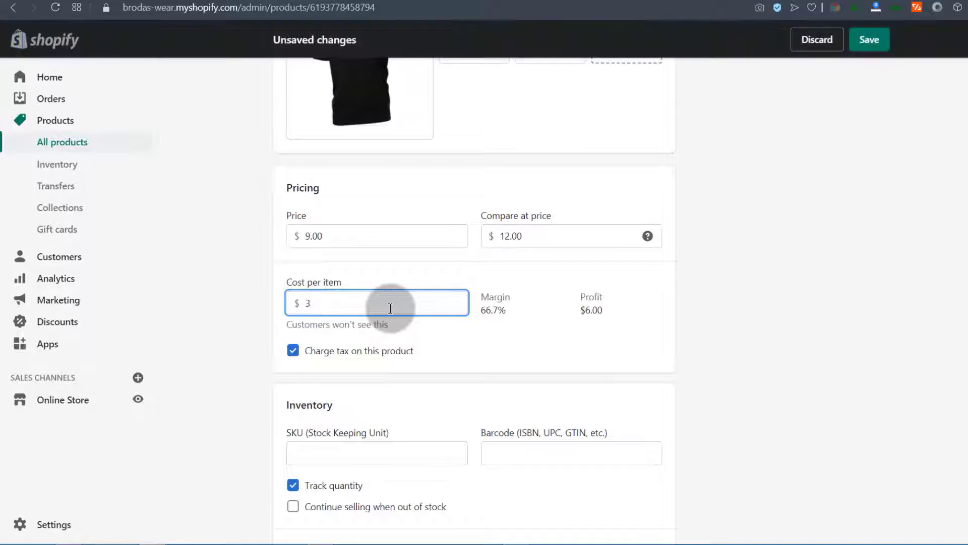
{"action": "left_click", "coordinate": [541, 341]}
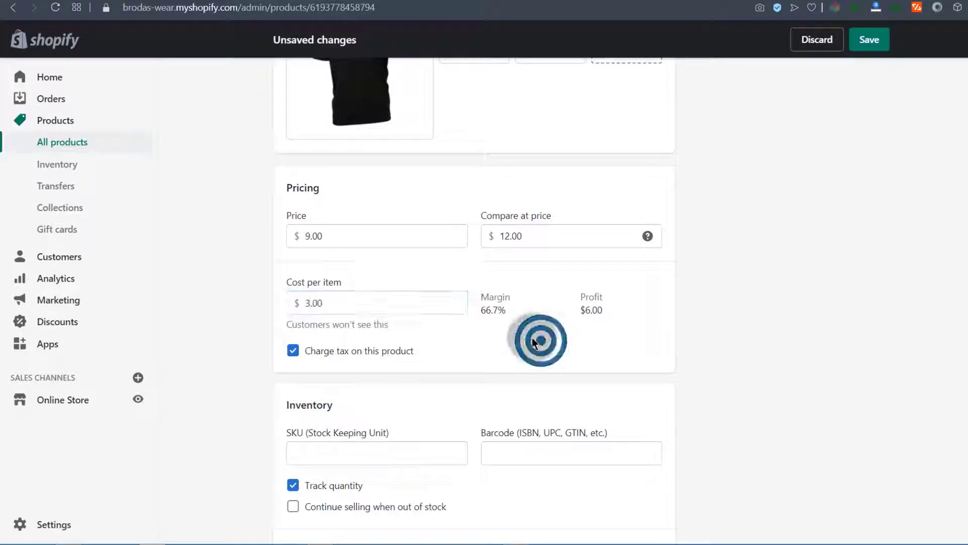
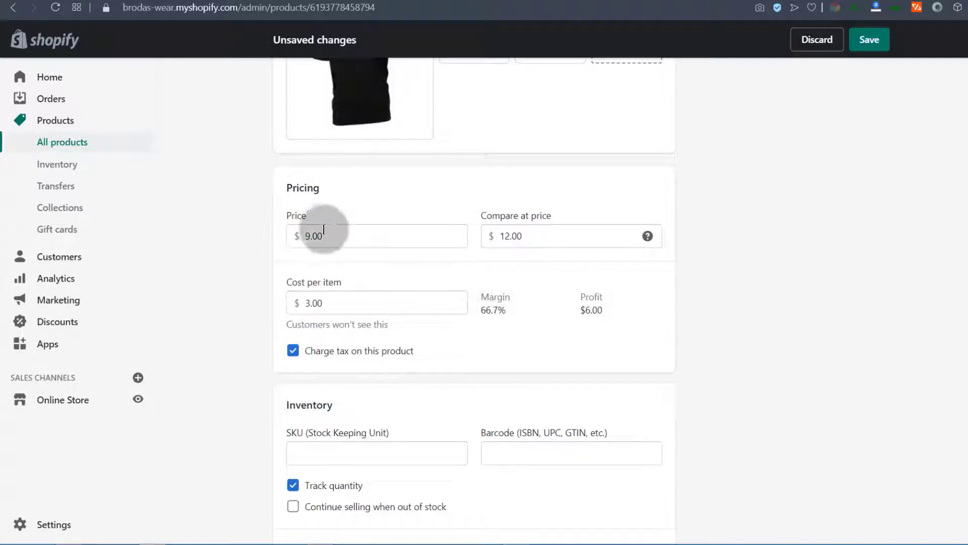
Step: Scroll past the product details and go to the store's Settings
{"action": "scroll", "coordinate": [339, 268], "scroll_direction": "down", "scroll_amount": 3}
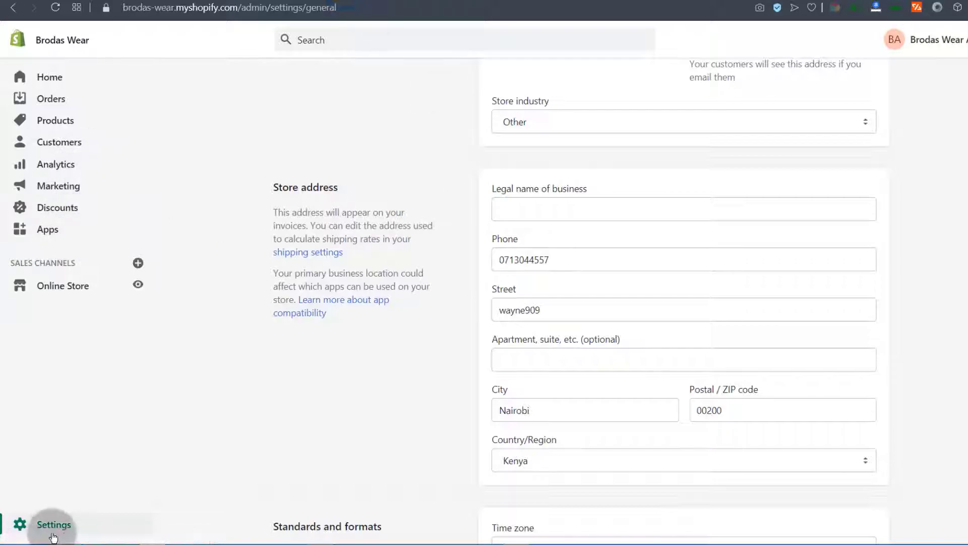
{"action": "left_click", "coordinate": [55, 526]}
Step: Open the Taxes settings and review the Kenya tax rate
{"action": "left_click", "coordinate": [346, 401]}
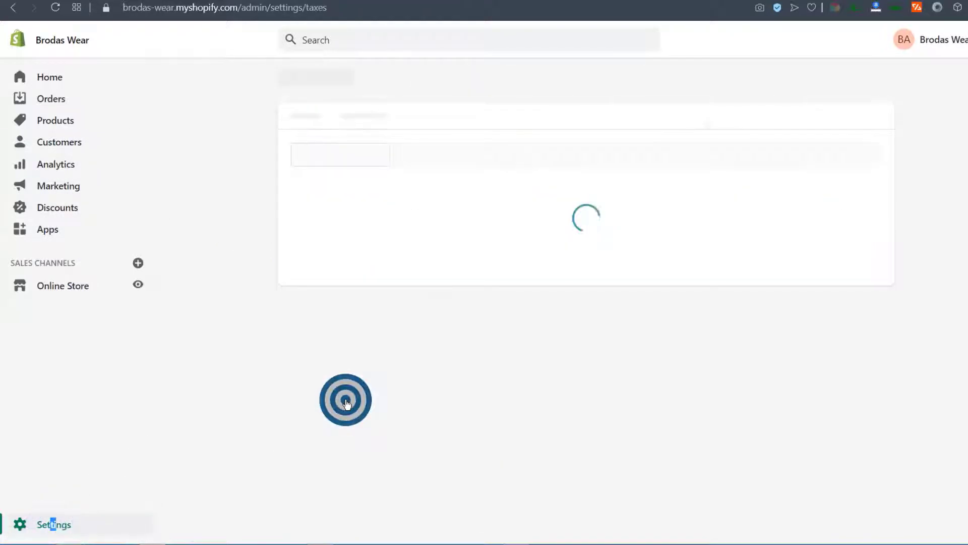
{"action": "scroll", "coordinate": [625, 187], "scroll_direction": "down", "scroll_amount": 2}
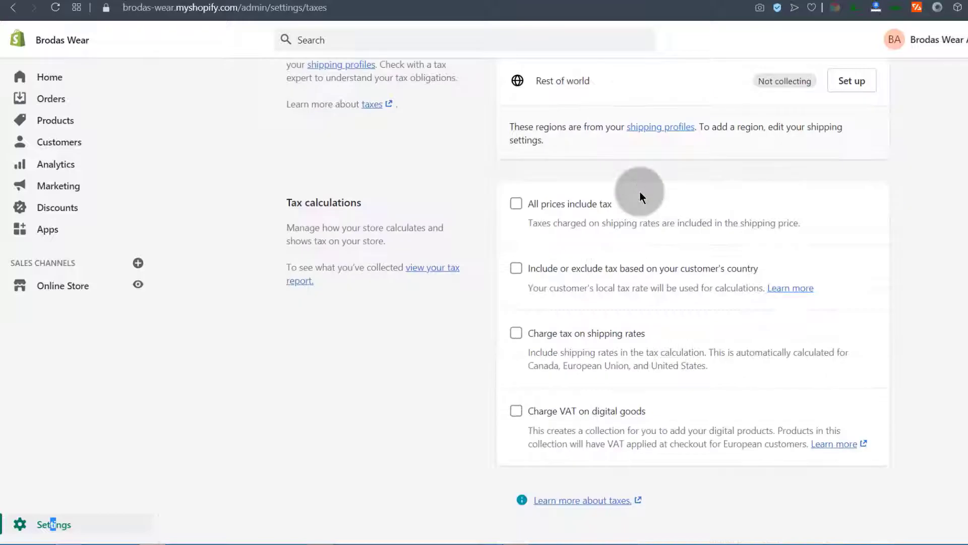
{"action": "scroll", "coordinate": [630, 139], "scroll_direction": "up", "scroll_amount": 2}
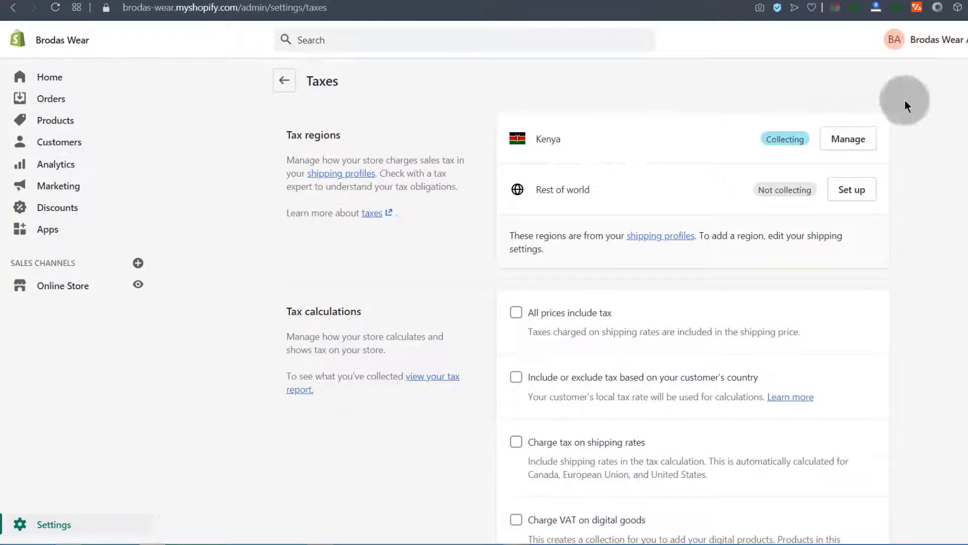
{"action": "left_click", "coordinate": [848, 139]}
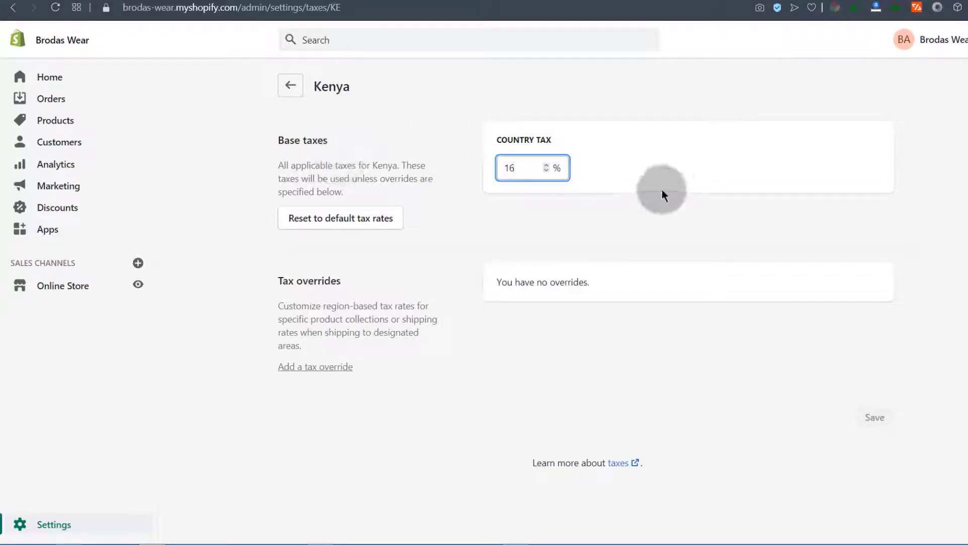
{"action": "left_click", "coordinate": [16, 12]}
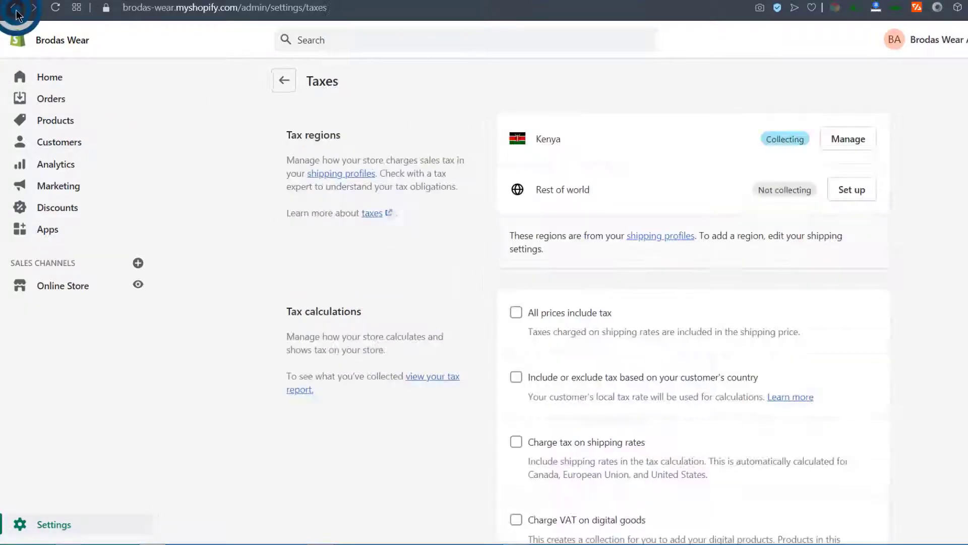
Step: Look at the Rest of world tax setup, then uncheck 'Charge tax on this product'
{"action": "left_click", "coordinate": [860, 189]}
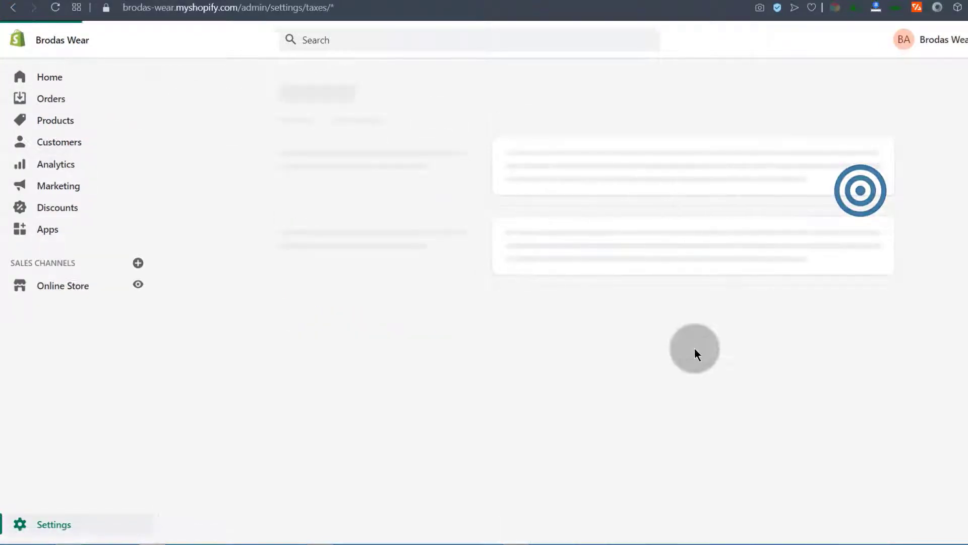
{"action": "left_click", "coordinate": [518, 167]}
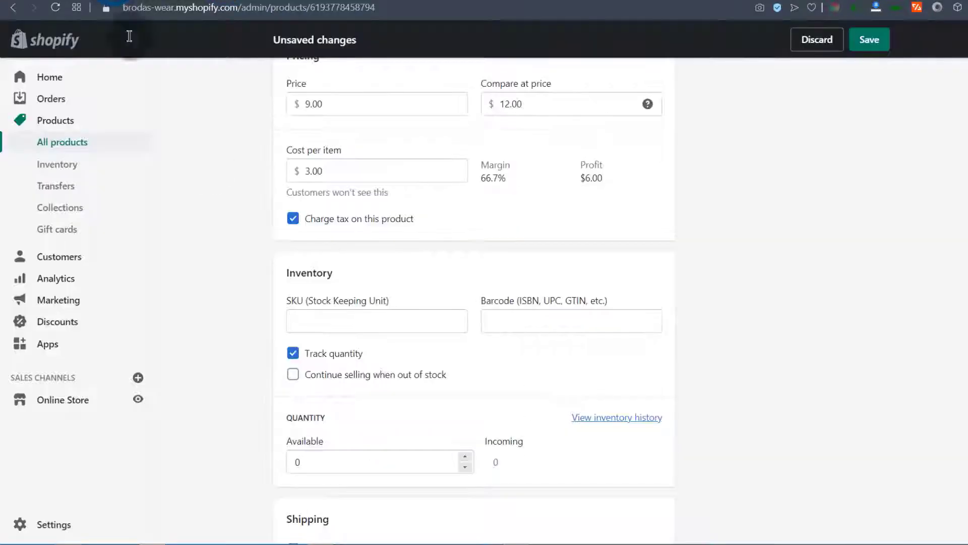
{"action": "left_click", "coordinate": [293, 220]}
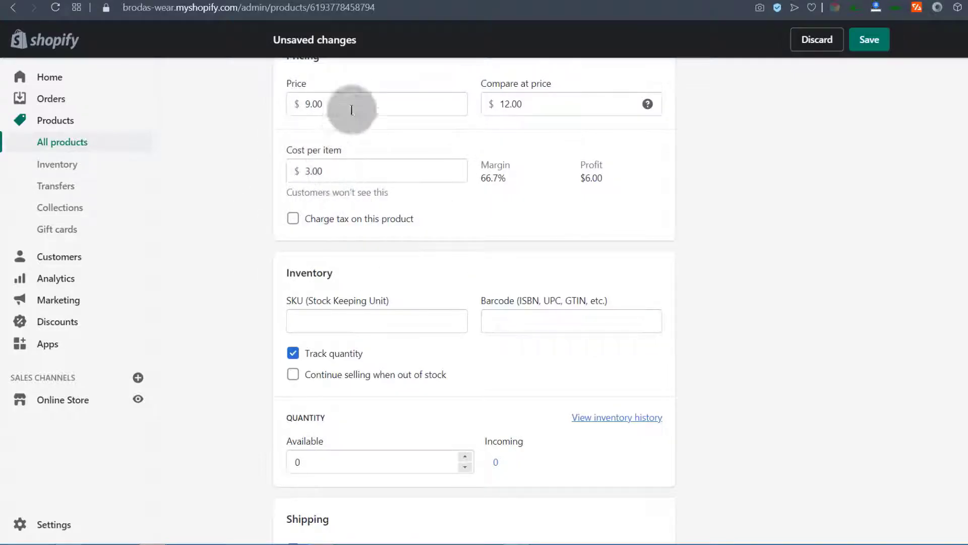
{"action": "scroll", "coordinate": [247, 302], "scroll_direction": "down", "scroll_amount": 3}
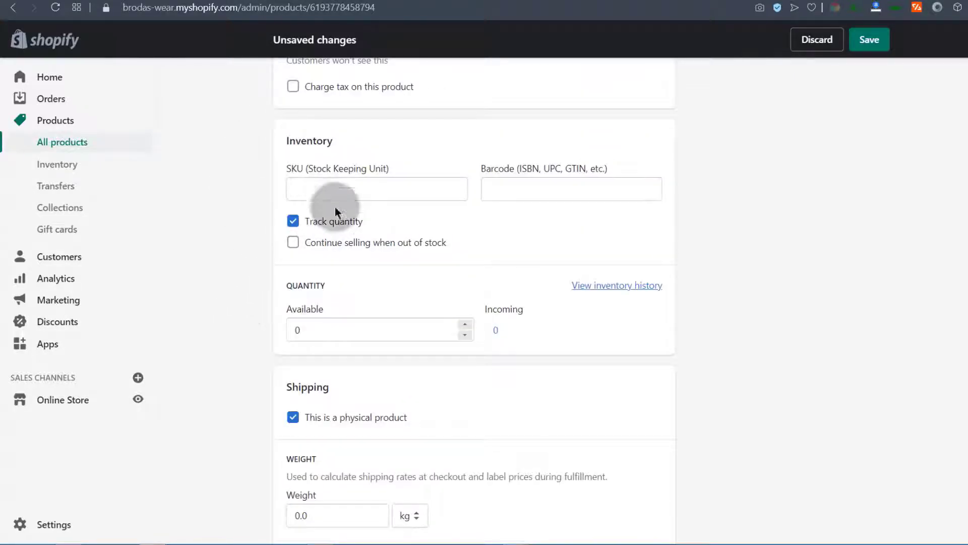
Step: Copy the first words of the product title to reuse as the SKU
{"action": "left_click", "coordinate": [305, 190]}
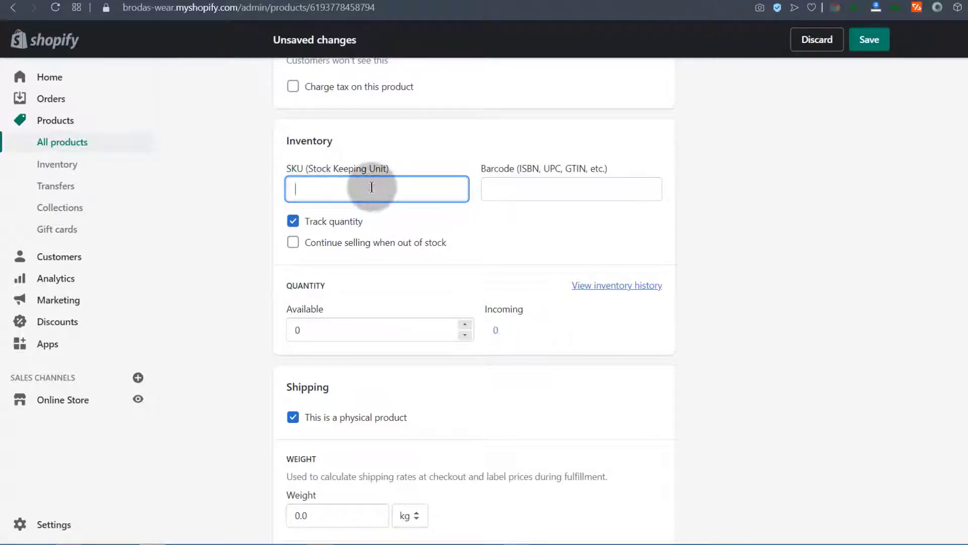
{"action": "left_click", "coordinate": [336, 188]}
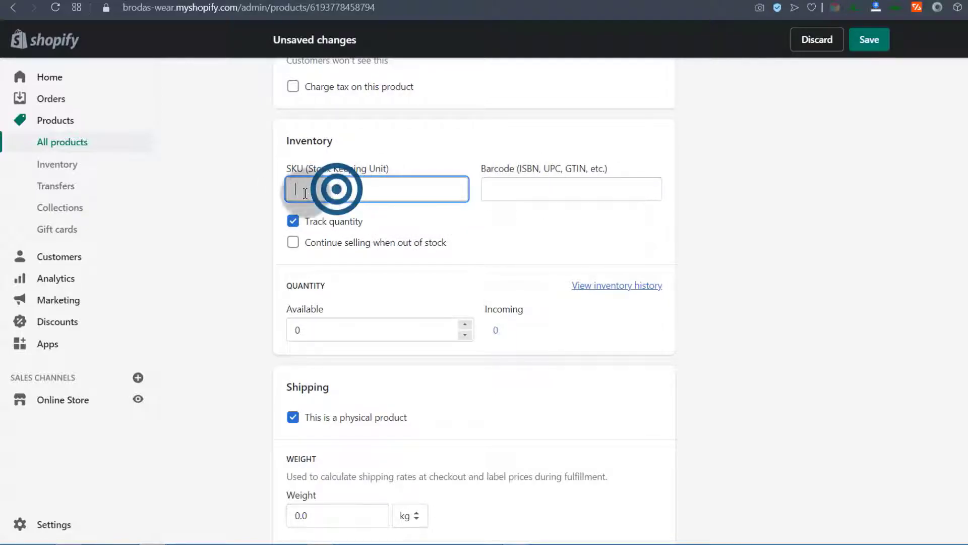
{"action": "scroll", "coordinate": [307, 197], "scroll_direction": "up", "scroll_amount": 8}
{"action": "scroll", "coordinate": [307, 195], "scroll_direction": "up", "scroll_amount": 10}
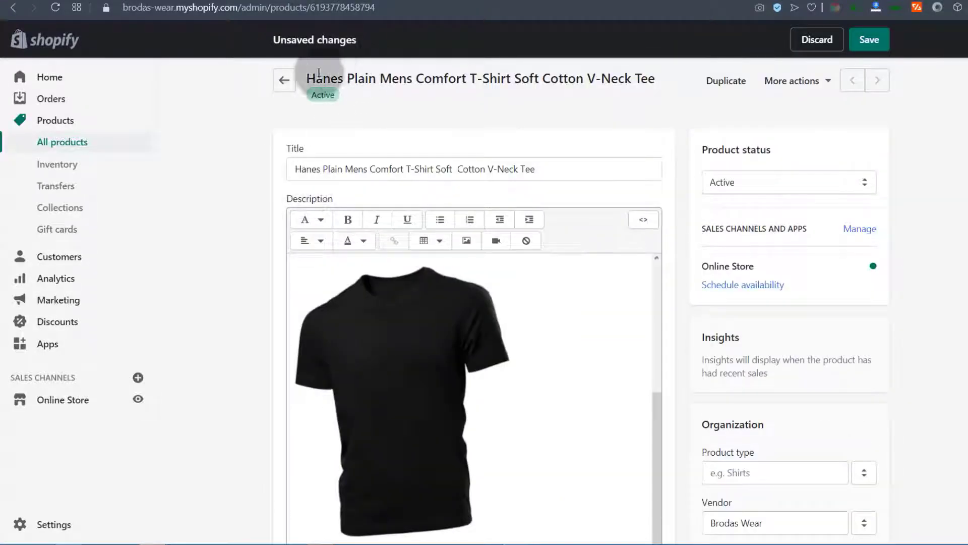
{"action": "left_click_drag", "start_coordinate": [306, 77], "coordinate": [368, 78]}
{"action": "right_click", "coordinate": [369, 78]}
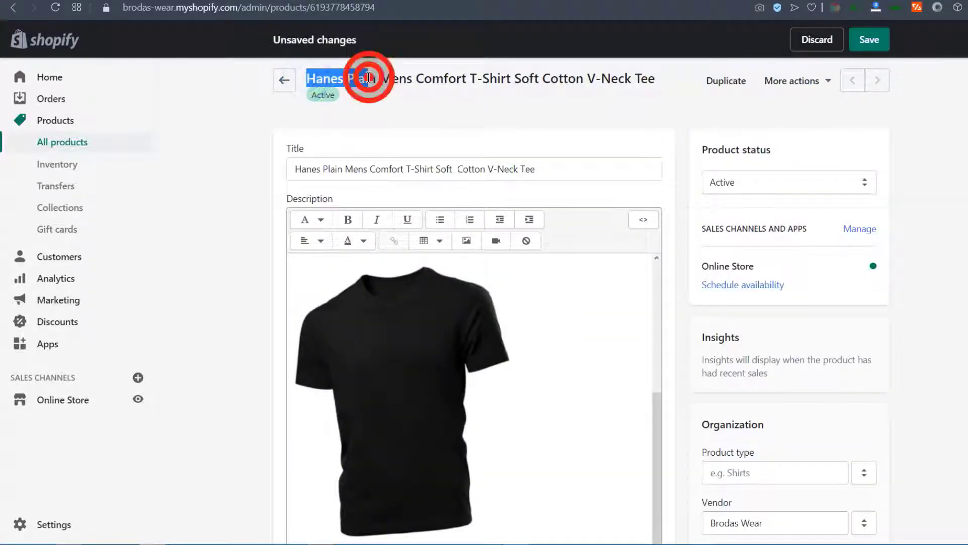
{"action": "left_click", "coordinate": [402, 127]}
Step: Paste the title text into the SKU field and edit it to HanesPlain001
{"action": "scroll", "coordinate": [255, 246], "scroll_direction": "down", "scroll_amount": 12}
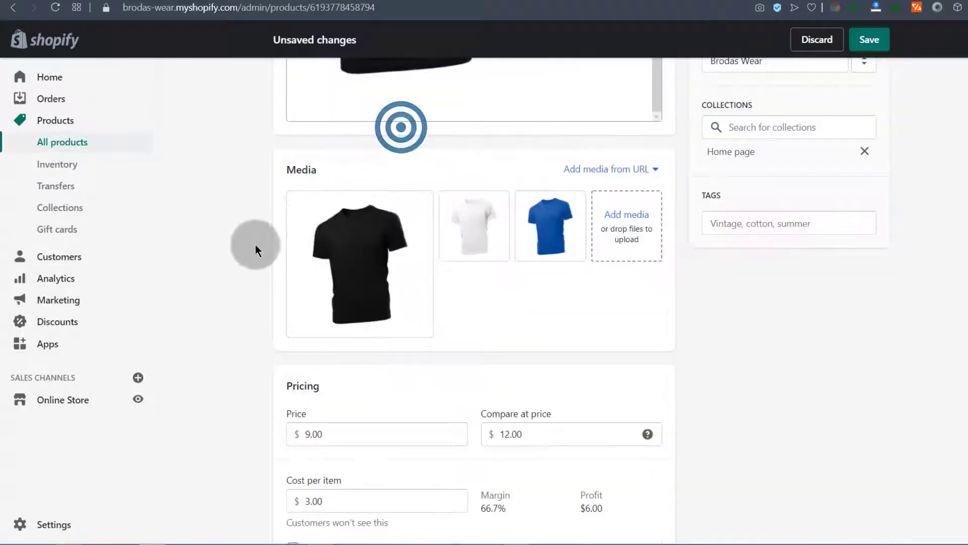
{"action": "scroll", "coordinate": [255, 241], "scroll_direction": "down", "scroll_amount": 10}
{"action": "scroll", "coordinate": [255, 241], "scroll_direction": "up", "scroll_amount": 10}
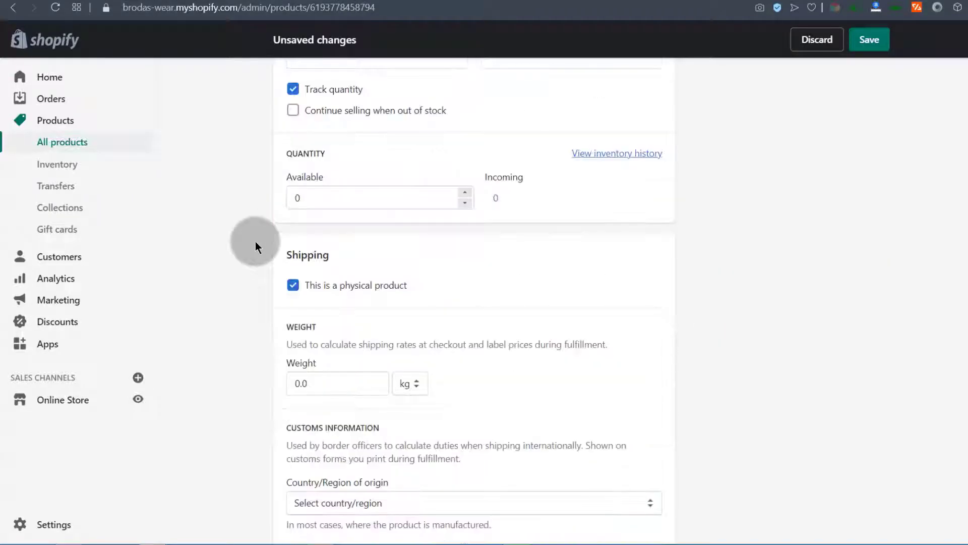
{"action": "scroll", "coordinate": [255, 242], "scroll_direction": "up", "scroll_amount": 2}
{"action": "scroll", "coordinate": [262, 278], "scroll_direction": "down", "scroll_amount": 3}
{"action": "left_click", "coordinate": [311, 256]}
{"action": "right_click", "coordinate": [311, 255]}
{"action": "left_click", "coordinate": [349, 341]}
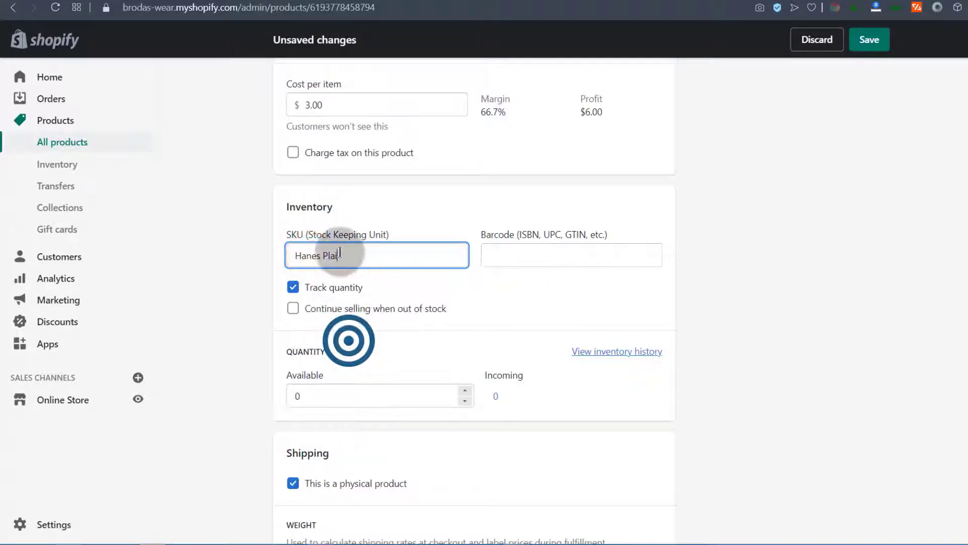
{"action": "left_click", "coordinate": [323, 256]}
{"action": "key", "text": "BackSpace"}
{"action": "key", "text": "End"}
{"action": "type", "text": "n001"}
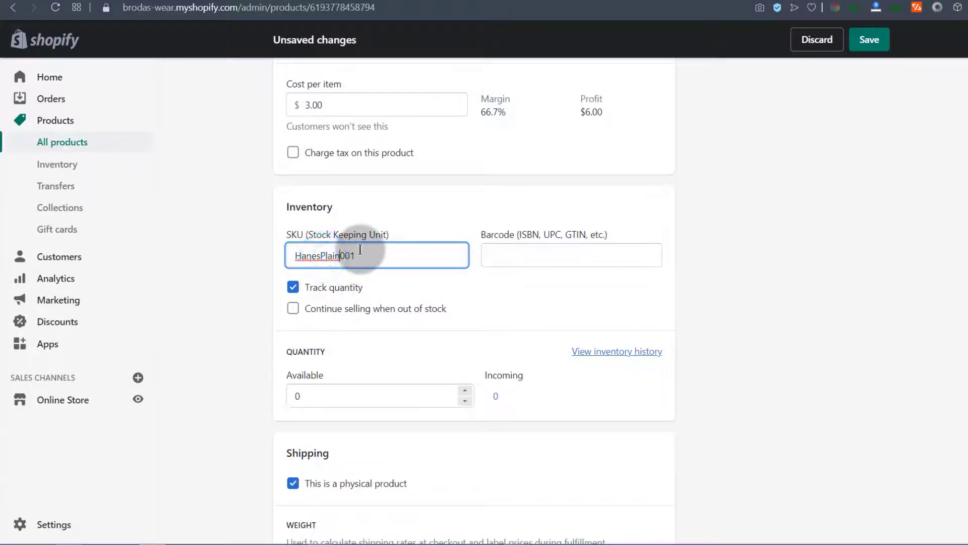
{"action": "left_click", "coordinate": [445, 284]}
{"action": "scroll", "coordinate": [291, 182], "scroll_direction": "down", "scroll_amount": 3}
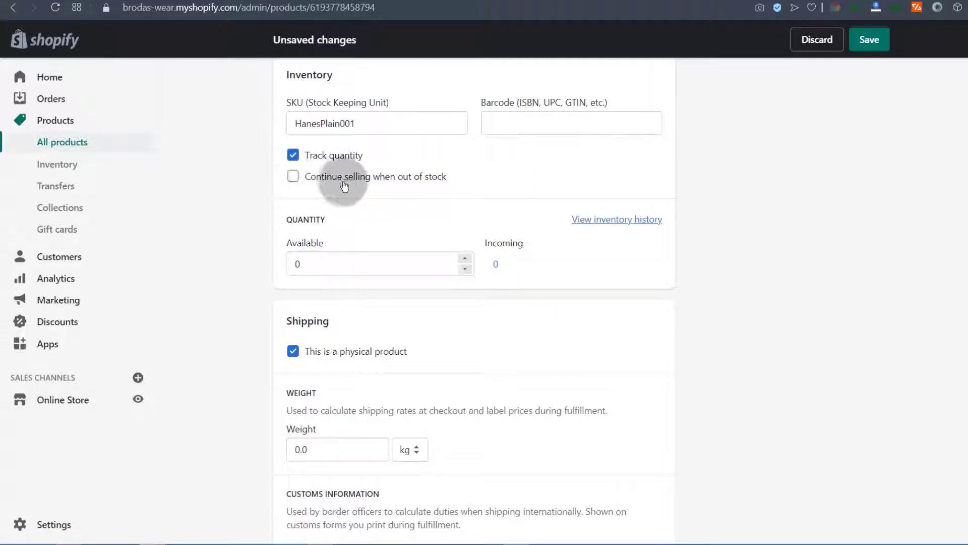
{"action": "scroll", "coordinate": [344, 185], "scroll_direction": "down", "scroll_amount": 1}
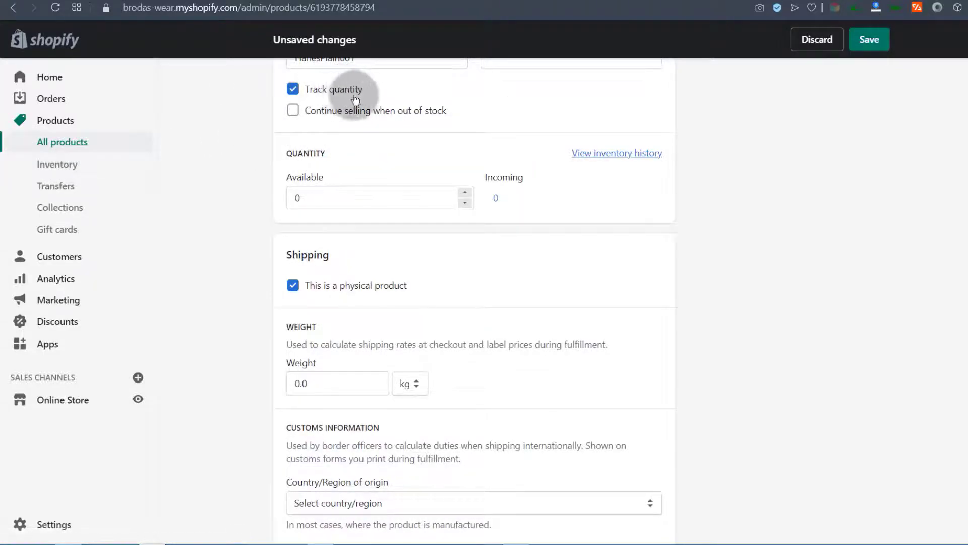
{"action": "scroll", "coordinate": [304, 143], "scroll_direction": "up", "scroll_amount": 2}
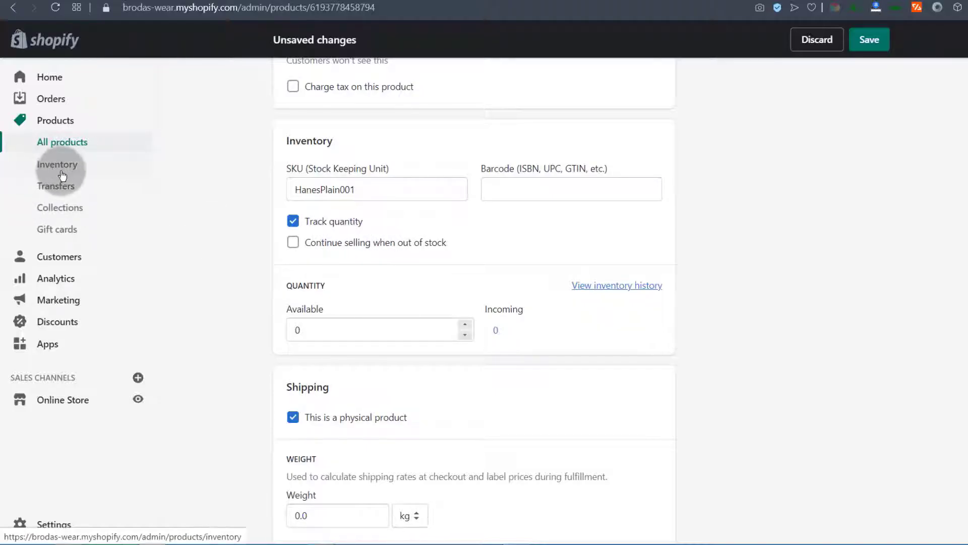
Step: Enter 10 as the available quantity and close the Adjust quantity popup
{"action": "scroll", "coordinate": [327, 212], "scroll_direction": "down", "scroll_amount": 3}
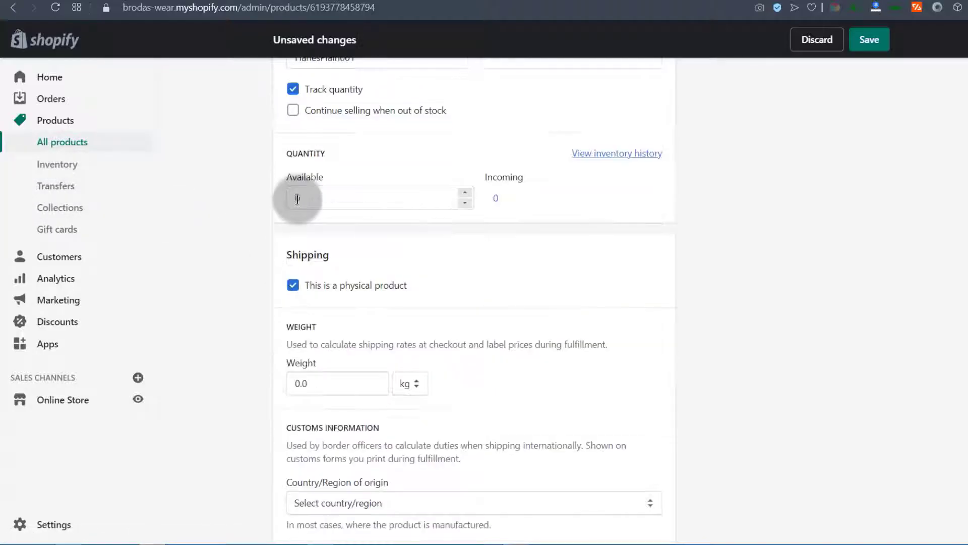
{"action": "left_click", "coordinate": [297, 197]}
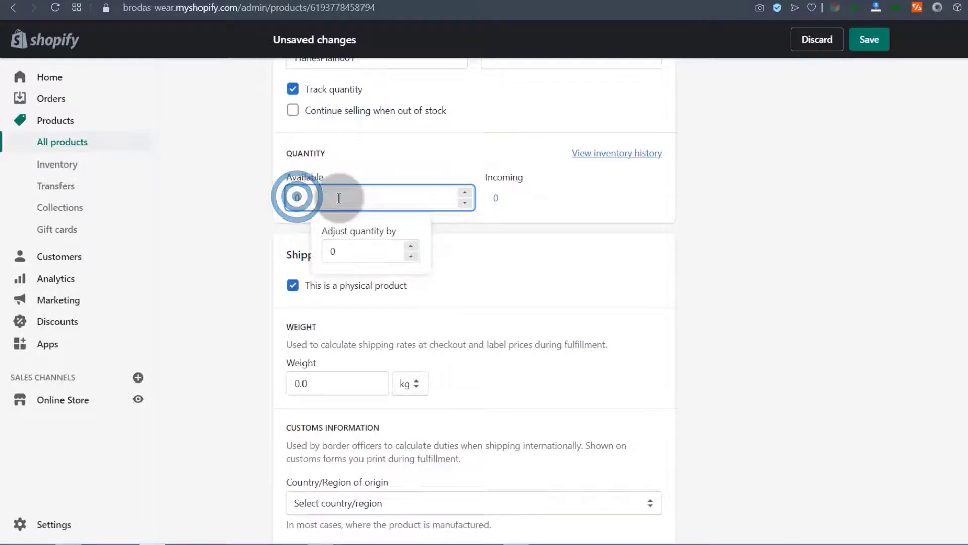
{"action": "left_click", "coordinate": [482, 223]}
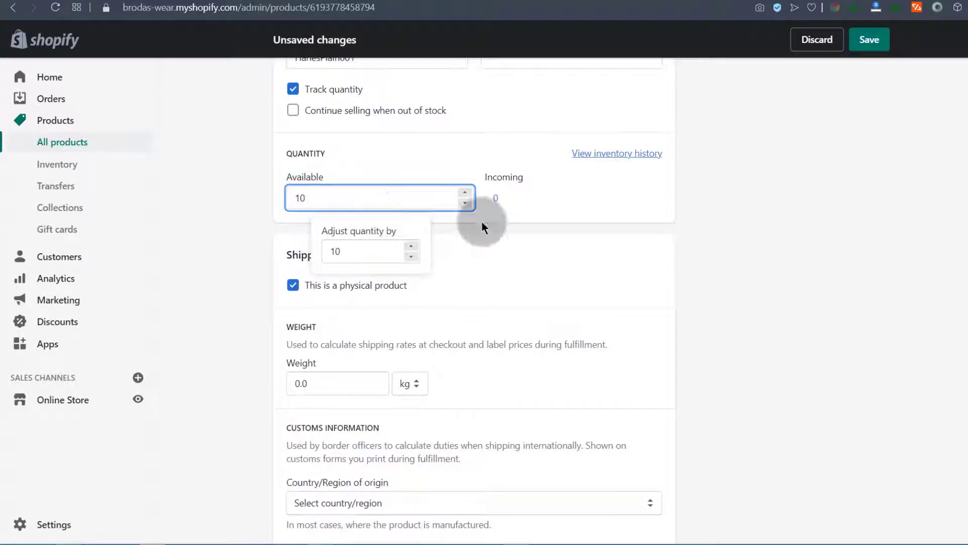
{"action": "left_click", "coordinate": [601, 206]}
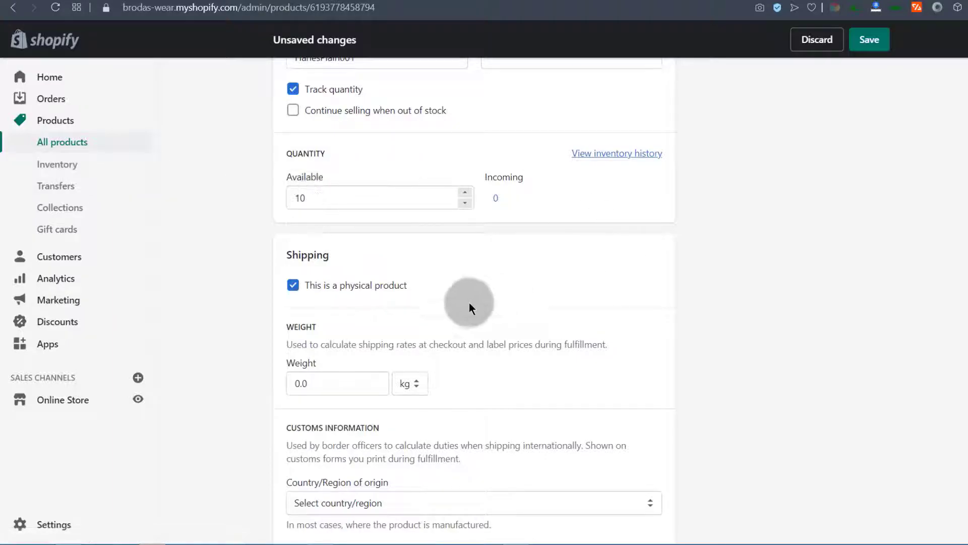
{"action": "scroll", "coordinate": [483, 301], "scroll_direction": "down", "scroll_amount": 1}
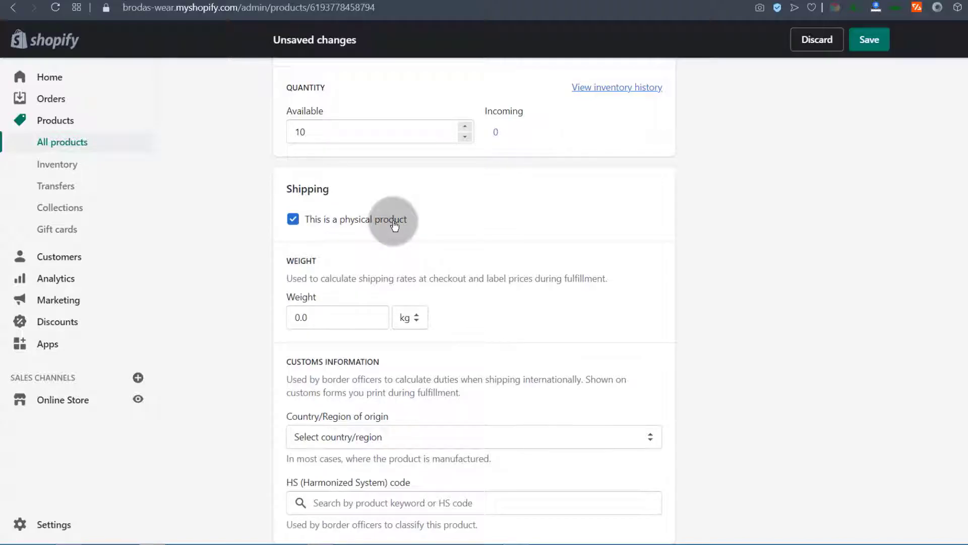
Step: Leave 'This is a physical product' checked, with shipping weight 100.0 g
{"action": "left_click", "coordinate": [293, 220]}
{"action": "left_click", "coordinate": [293, 221]}
{"action": "left_click", "coordinate": [293, 220]}
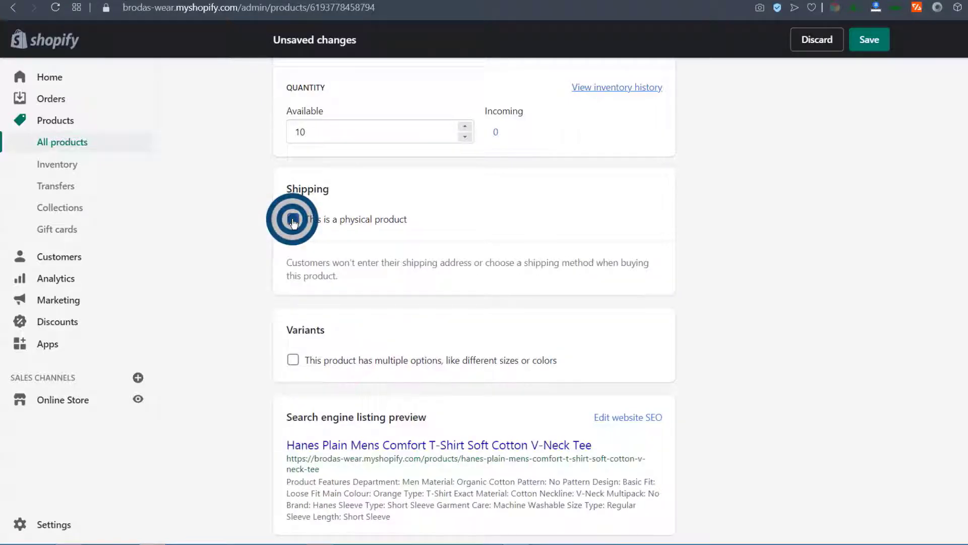
{"action": "left_click", "coordinate": [293, 220]}
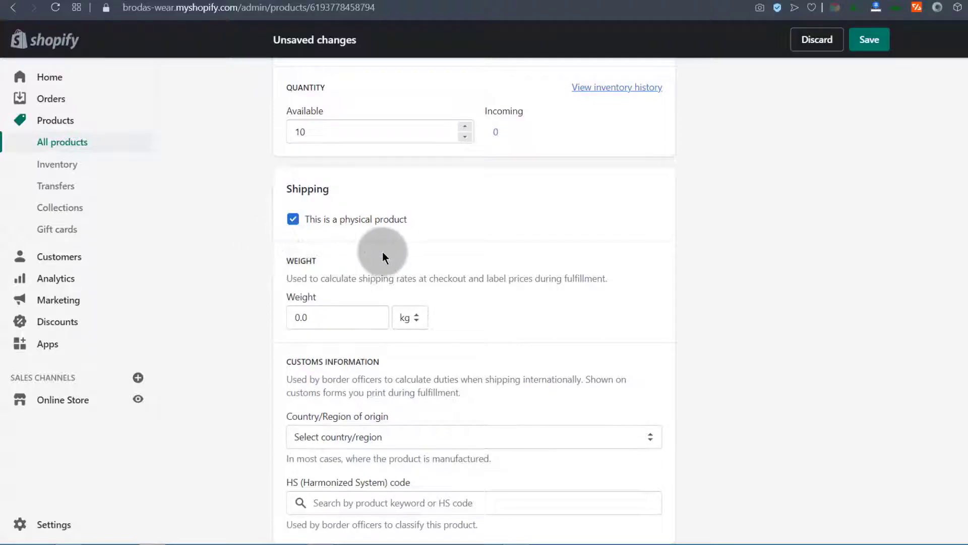
{"action": "scroll", "coordinate": [303, 247], "scroll_direction": "down", "scroll_amount": 3}
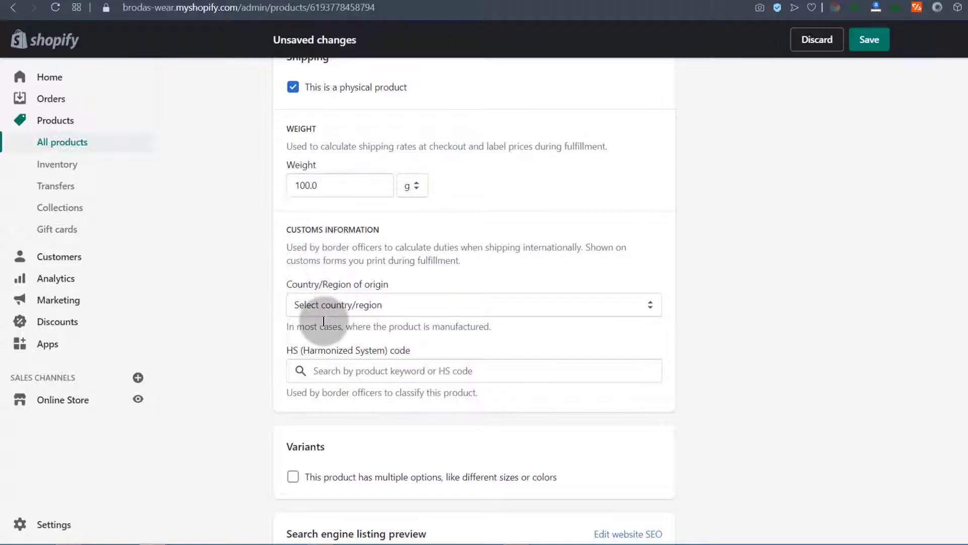
{"action": "scroll", "coordinate": [305, 305], "scroll_direction": "down", "scroll_amount": 1}
{"action": "scroll", "coordinate": [324, 308], "scroll_direction": "down", "scroll_amount": 2}
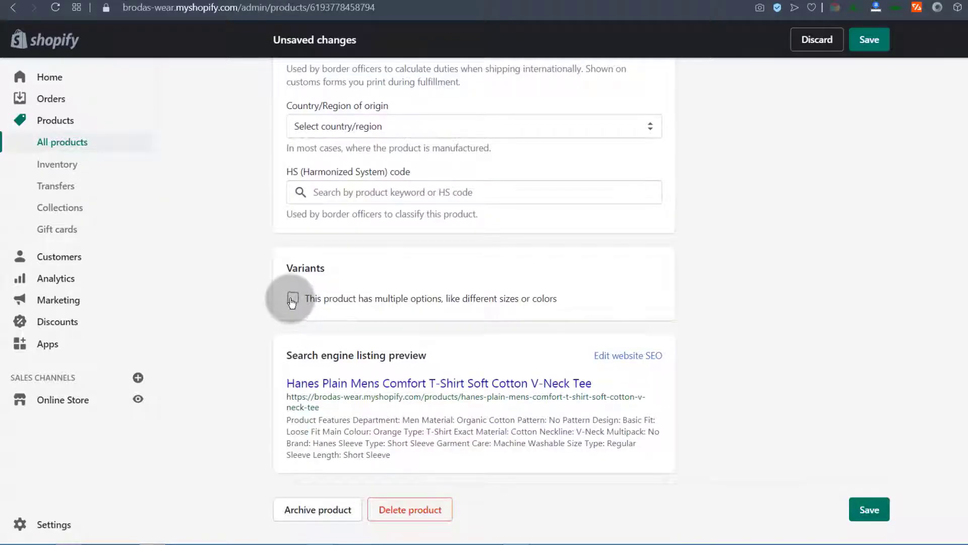
Step: Turn off 'This product has multiple options', save, and open Edit website SEO
{"action": "left_click", "coordinate": [292, 299]}
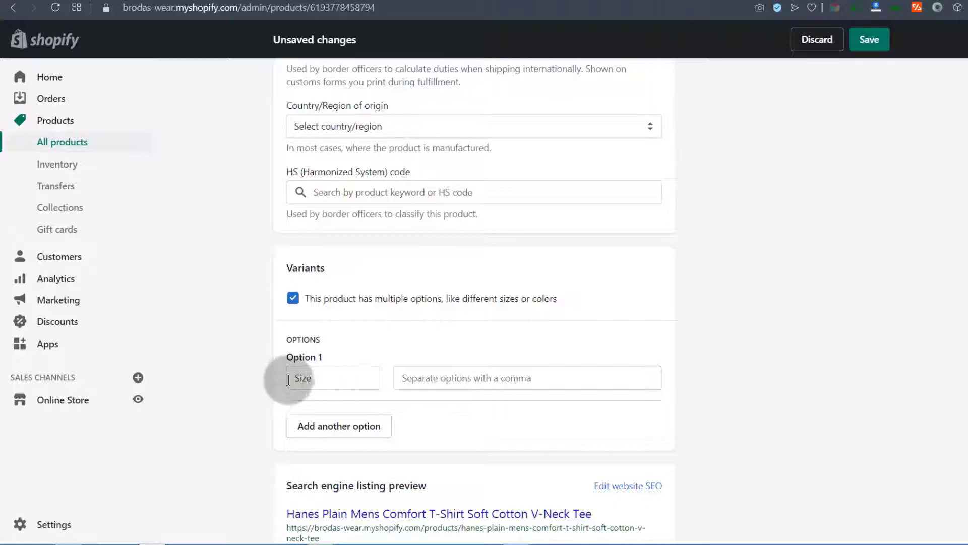
{"action": "left_click", "coordinate": [292, 299]}
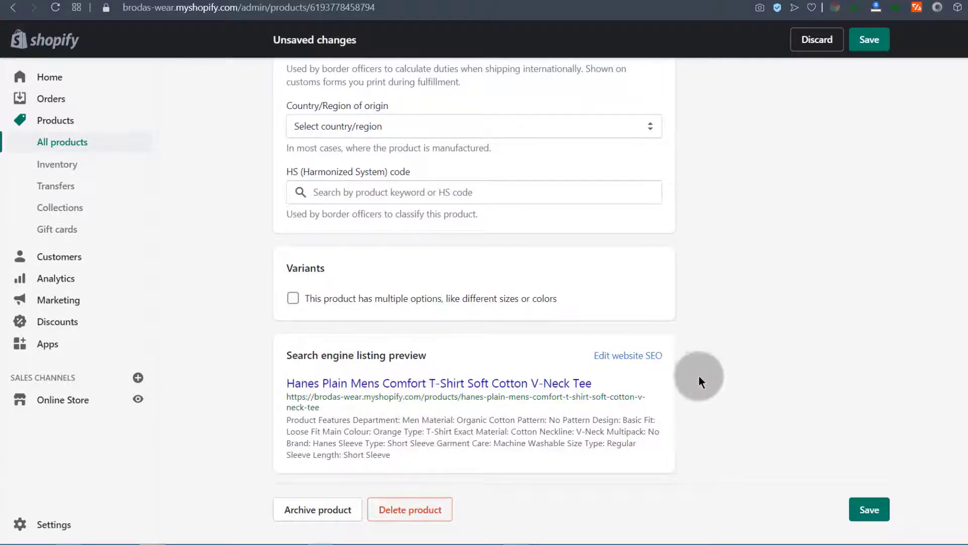
{"action": "left_click", "coordinate": [870, 509]}
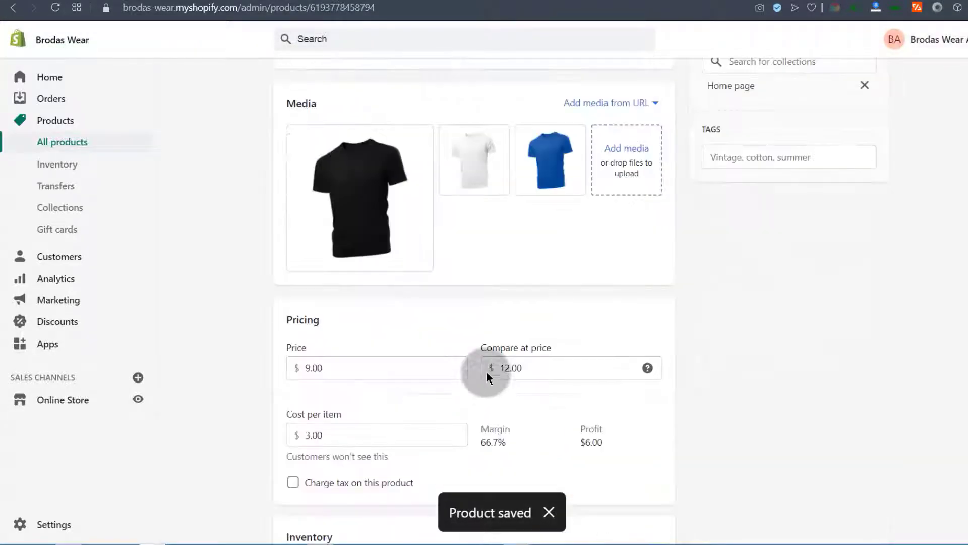
{"action": "left_click", "coordinate": [628, 355]}
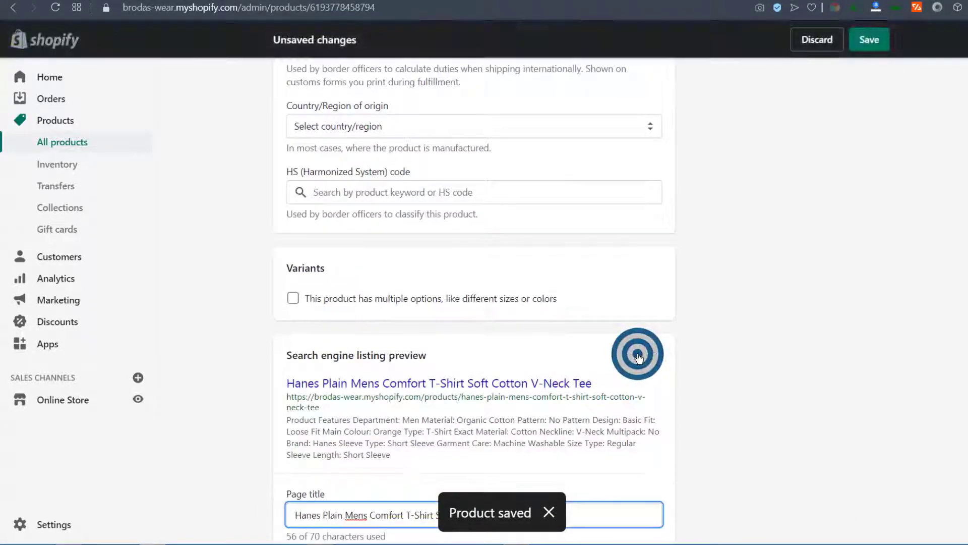
Step: Replace the SEO description with new text about the affordable plain Hanes T-shirt
{"action": "scroll", "coordinate": [440, 365], "scroll_direction": "down", "scroll_amount": 5}
{"action": "left_click", "coordinate": [389, 271]}
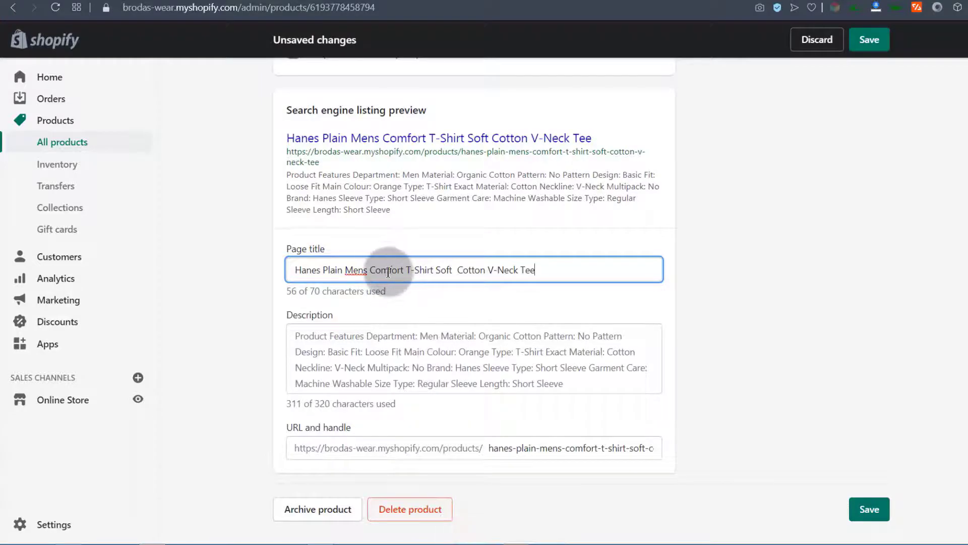
{"action": "left_click_drag", "start_coordinate": [553, 275], "coordinate": [284, 273]}
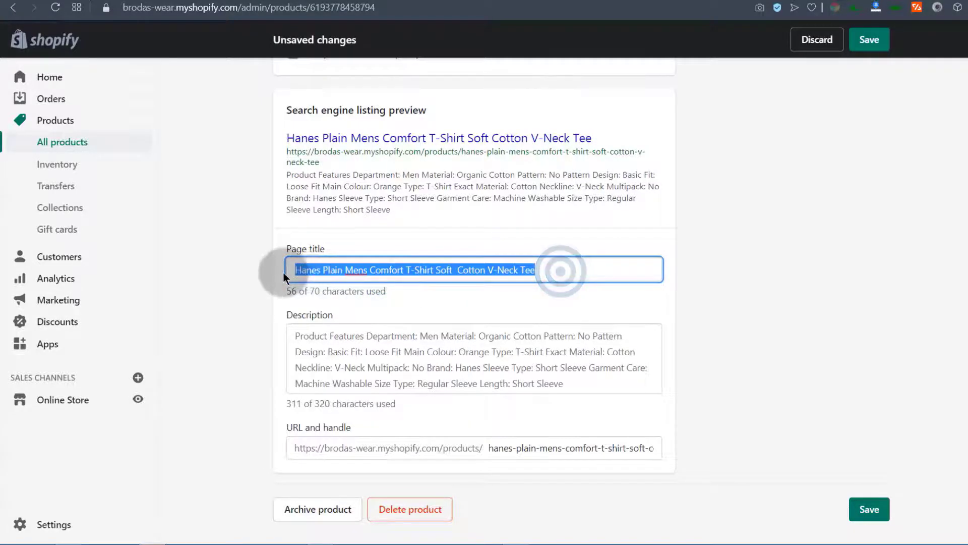
{"action": "left_click_drag", "start_coordinate": [293, 332], "coordinate": [641, 374]}
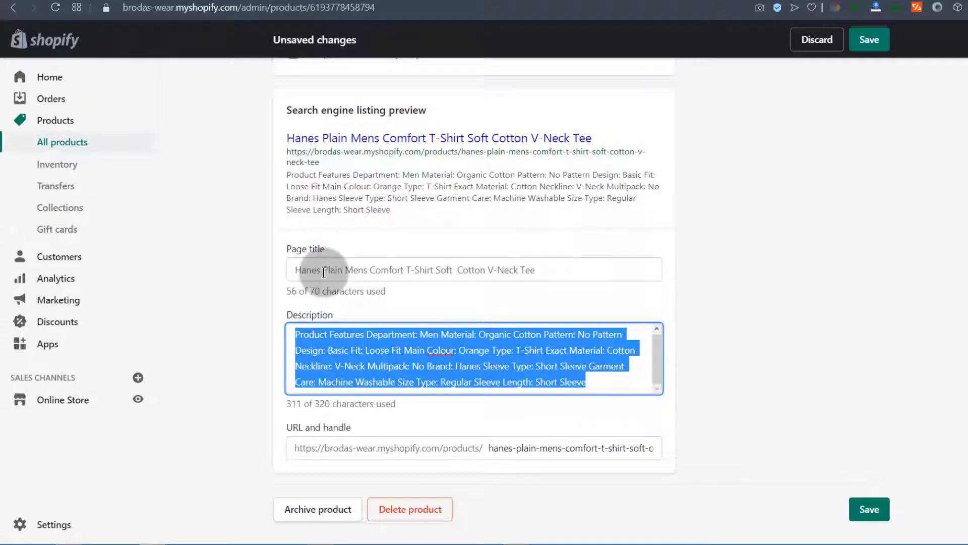
{"action": "type", "text": "get this affordable plain T"}
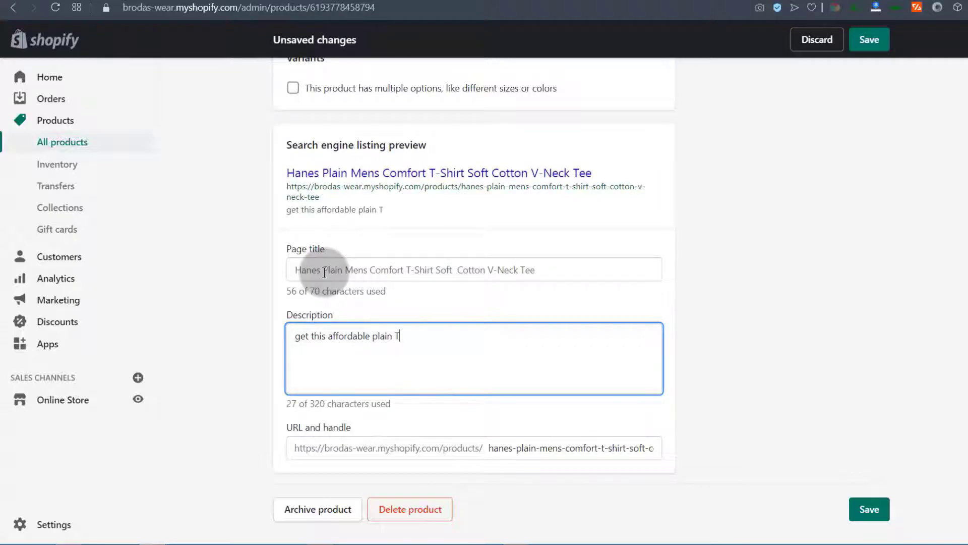
{"action": "left_click", "coordinate": [322, 346]}
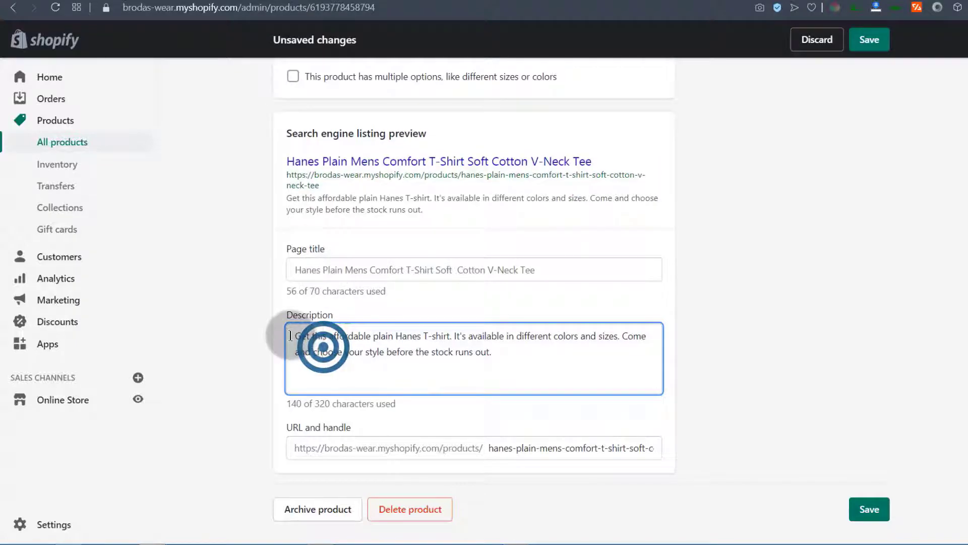
{"action": "left_click_drag", "start_coordinate": [291, 334], "coordinate": [505, 354]}
{"action": "left_click", "coordinate": [504, 354]}
{"action": "left_click", "coordinate": [432, 272]}
{"action": "left_click", "coordinate": [564, 266]}
{"action": "left_click", "coordinate": [302, 268]}
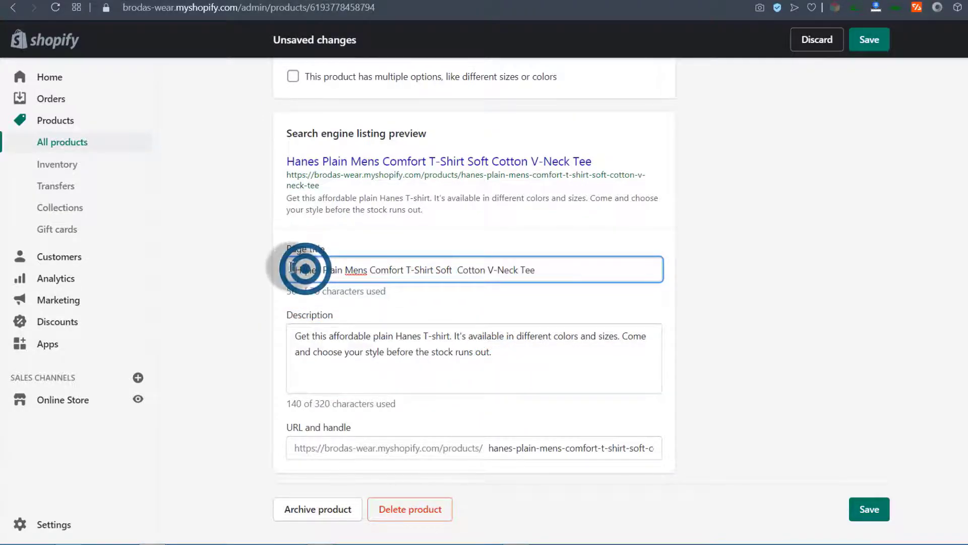
{"action": "left_click_drag", "start_coordinate": [292, 267], "coordinate": [542, 275]}
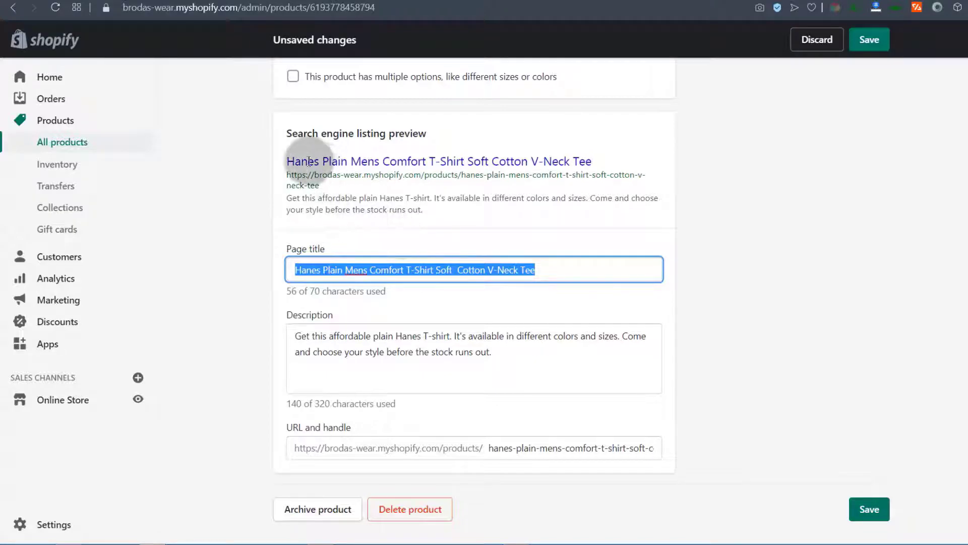
{"action": "left_click", "coordinate": [258, 177]}
{"action": "left_click_drag", "start_coordinate": [425, 212], "coordinate": [379, 198]}
{"action": "left_click", "coordinate": [706, 259]}
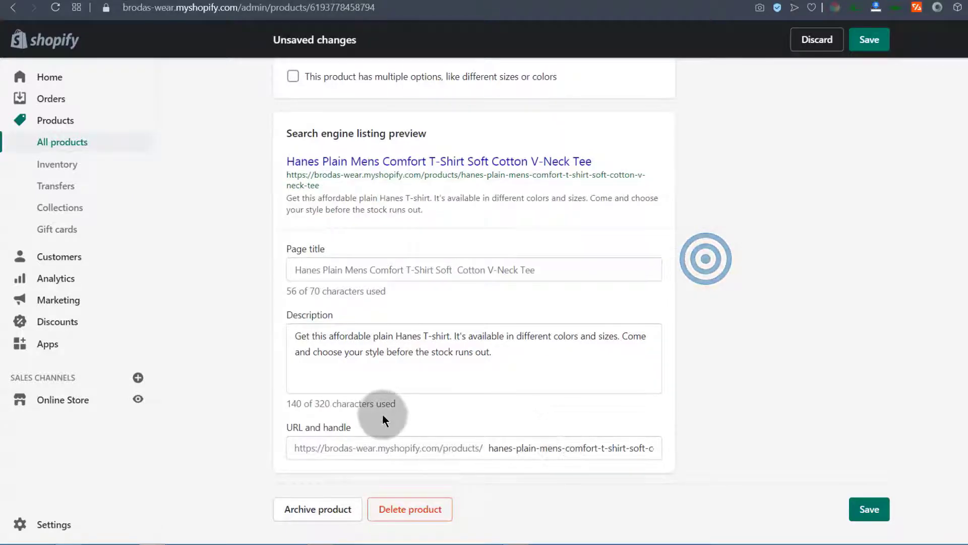
Step: Shorten the URL handle to hanes-plain-mens-tshirt
{"action": "left_click", "coordinate": [397, 448]}
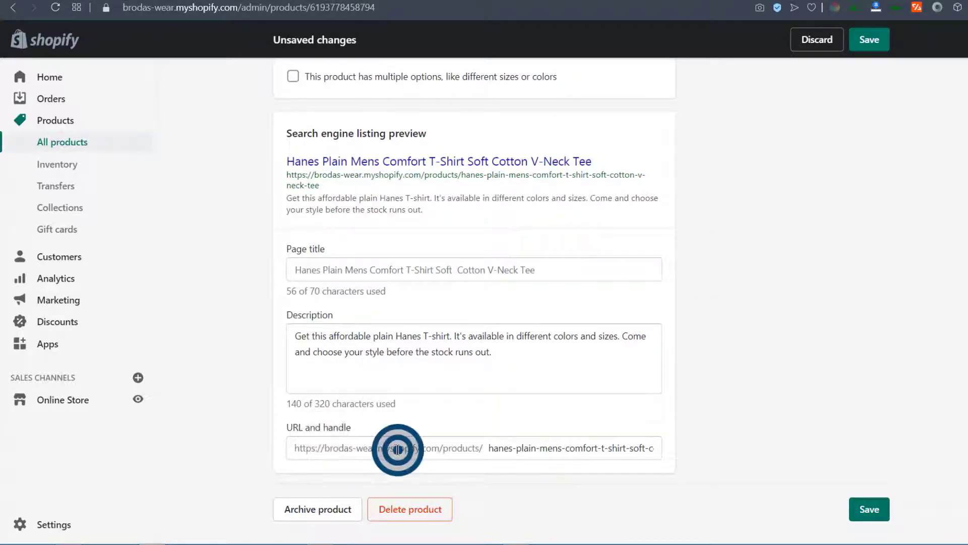
{"action": "left_click", "coordinate": [492, 447]}
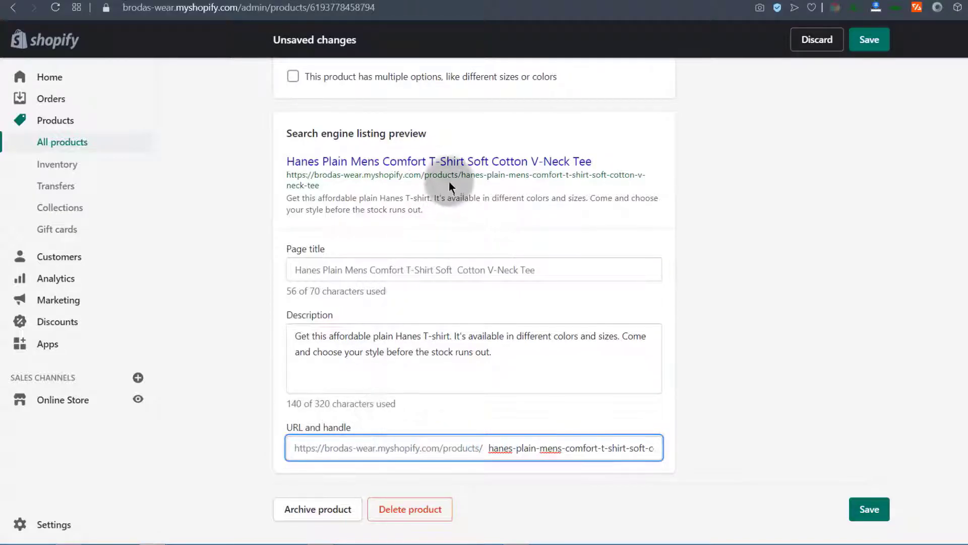
{"action": "left_click", "coordinate": [488, 447]}
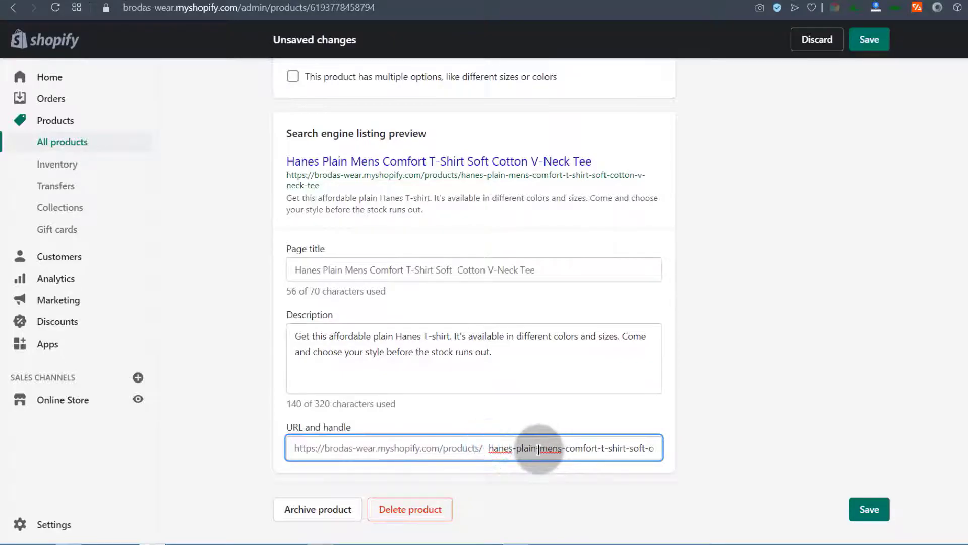
{"action": "left_click_drag", "start_coordinate": [564, 447], "coordinate": [774, 428]}
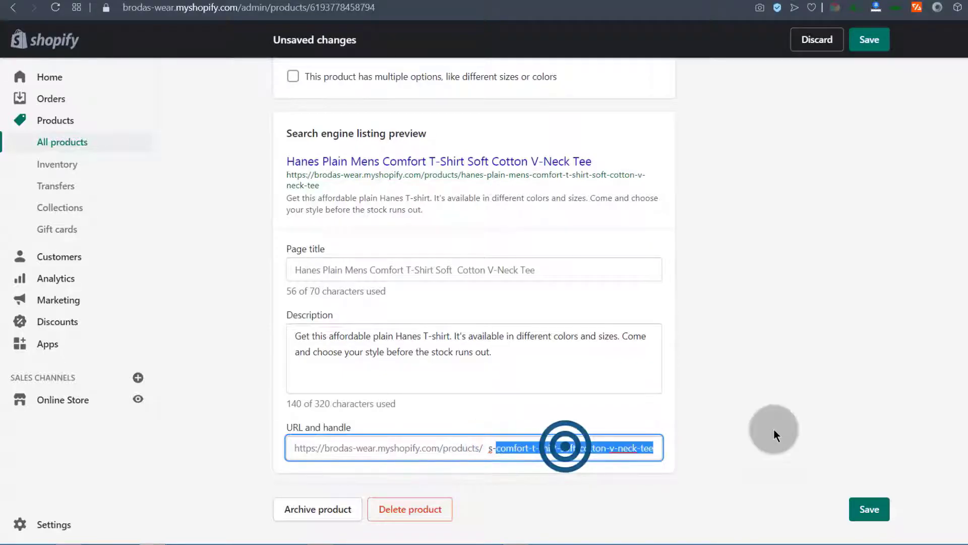
{"action": "key", "text": "BackSpace"}
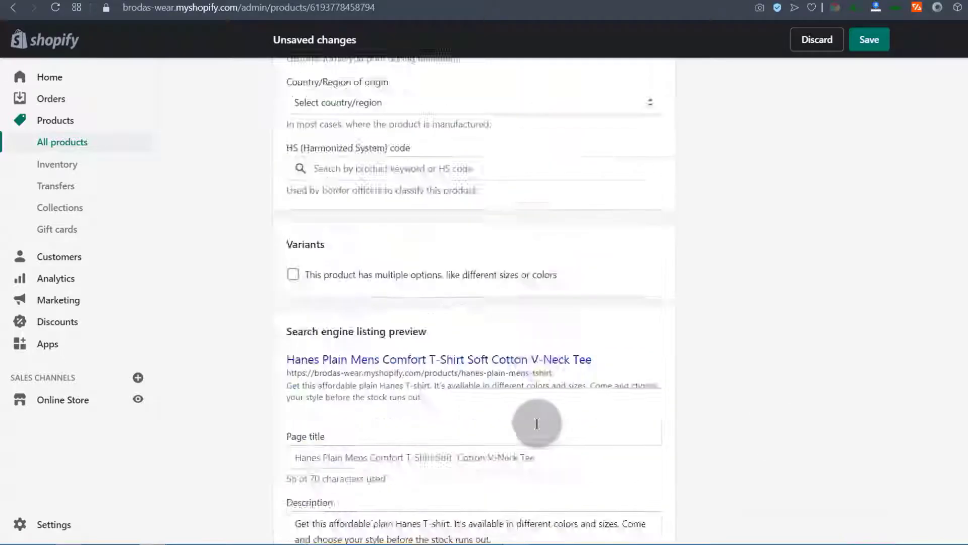
{"action": "scroll", "coordinate": [535, 424], "scroll_direction": "down", "scroll_amount": 3}
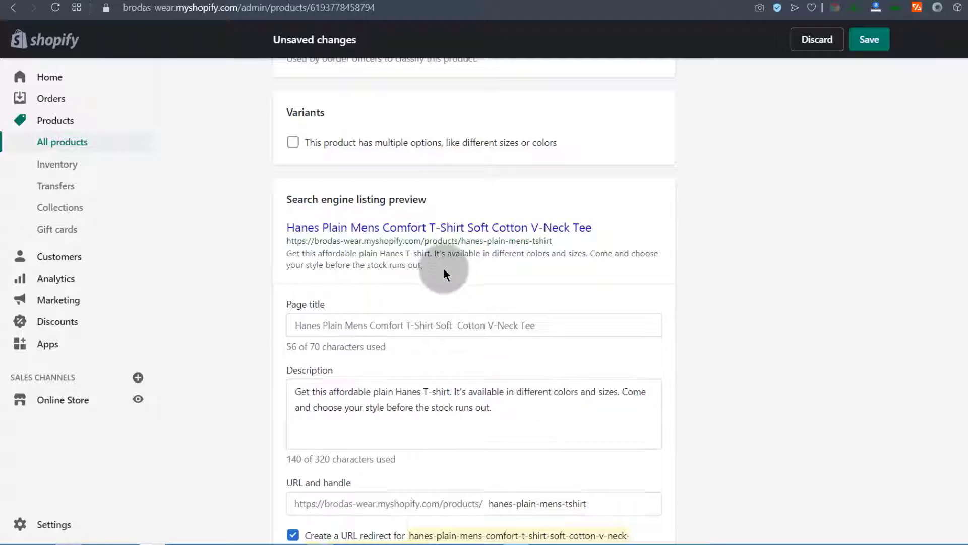
{"action": "left_click_drag", "start_coordinate": [461, 241], "coordinate": [566, 241]}
{"action": "left_click", "coordinate": [658, 310]}
Step: Leave 'Create a URL redirect' unchecked for the old product URL
{"action": "scroll", "coordinate": [682, 316], "scroll_direction": "down", "scroll_amount": 2}
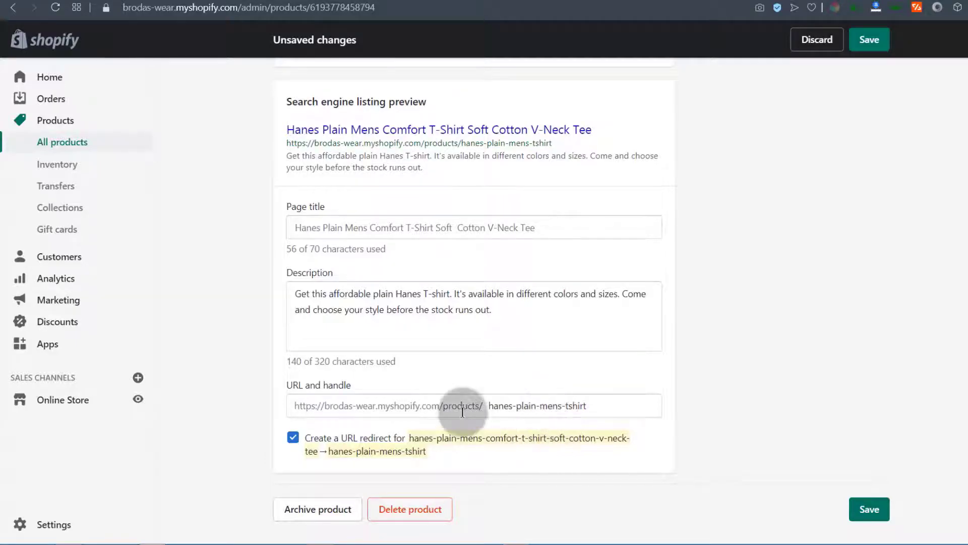
{"action": "left_click", "coordinate": [492, 407]}
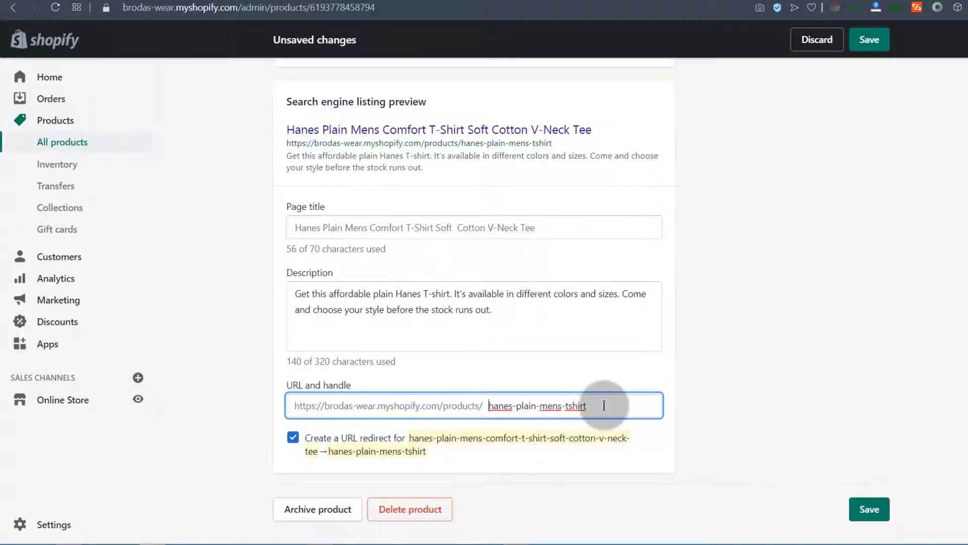
{"action": "left_click_drag", "start_coordinate": [604, 405], "coordinate": [481, 405]}
{"action": "left_click", "coordinate": [525, 446]}
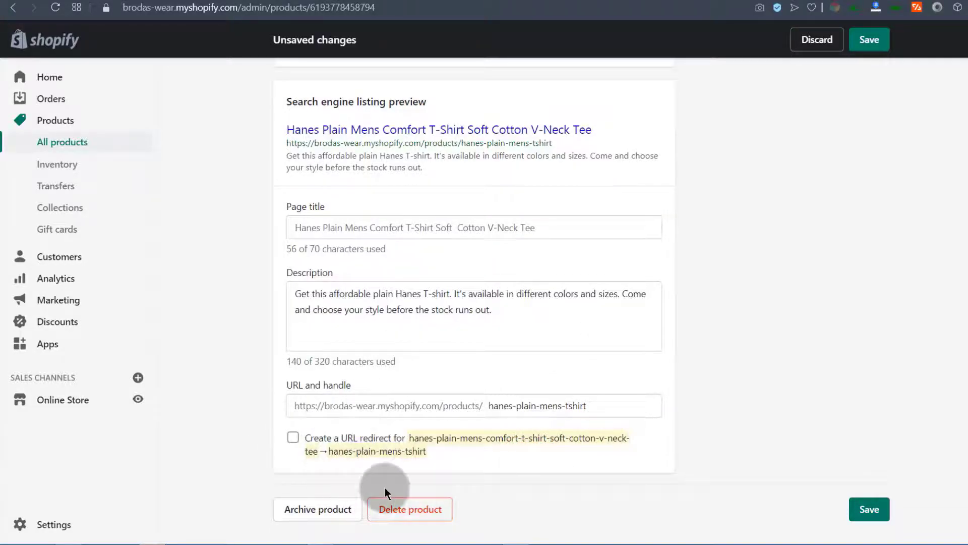
{"action": "left_click_drag", "start_coordinate": [602, 405], "coordinate": [468, 406]}
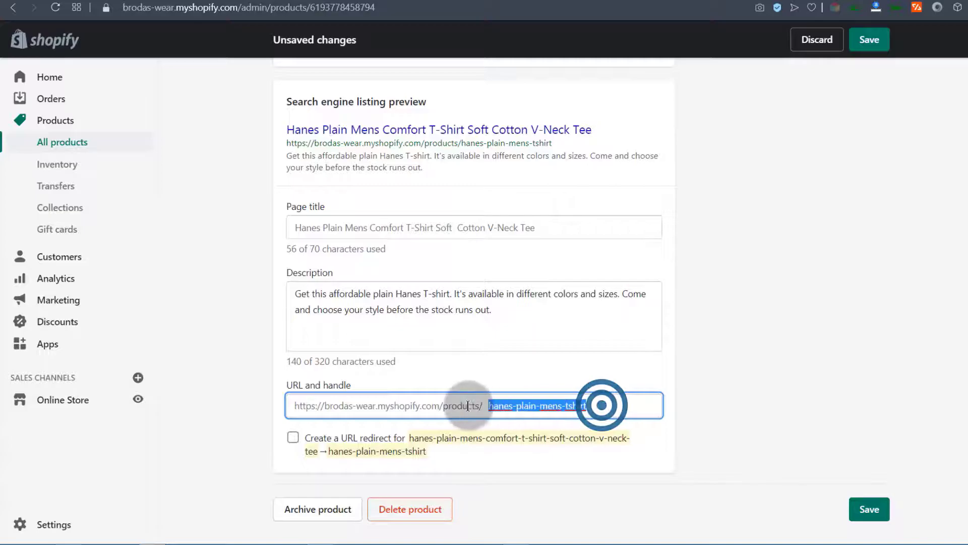
{"action": "left_click", "coordinate": [293, 438]}
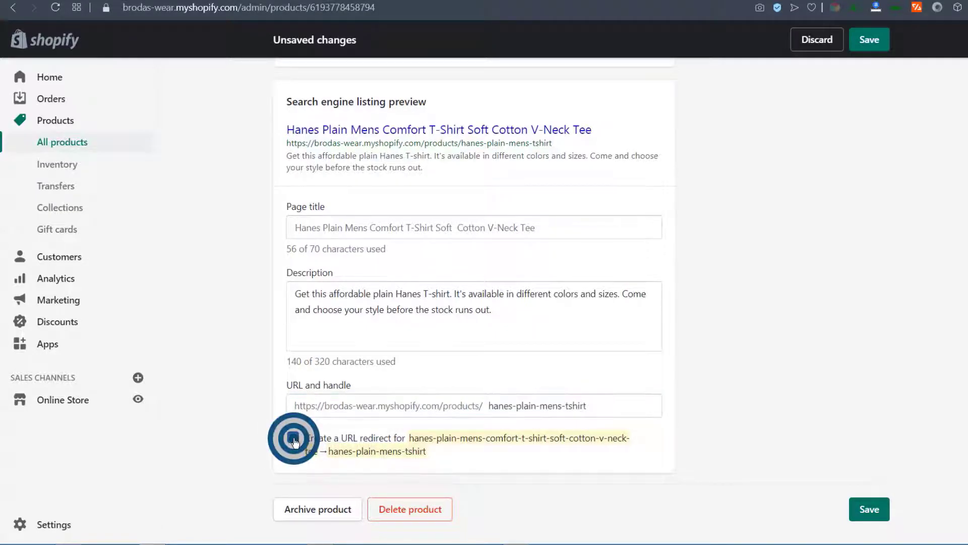
{"action": "left_click", "coordinate": [293, 437]}
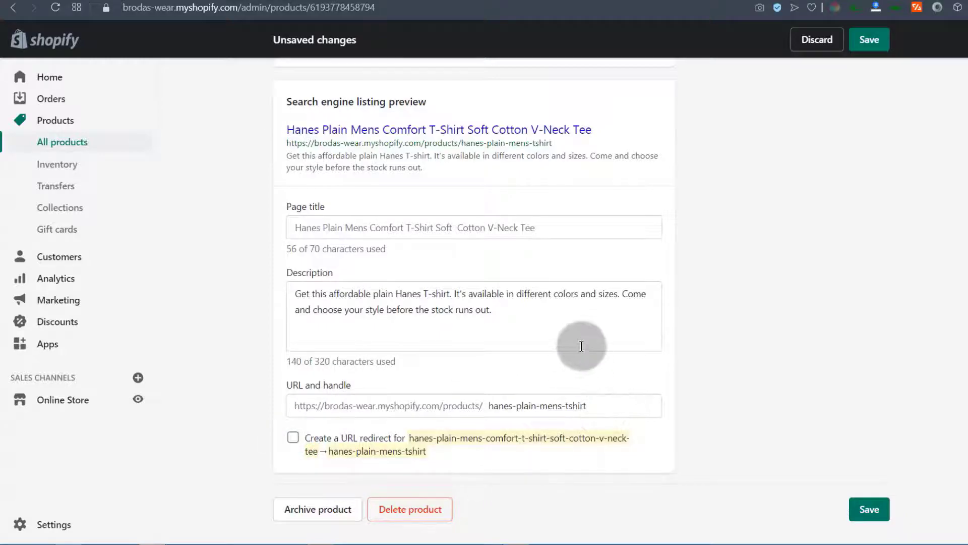
{"action": "scroll", "coordinate": [580, 350], "scroll_direction": "up", "scroll_amount": 20}
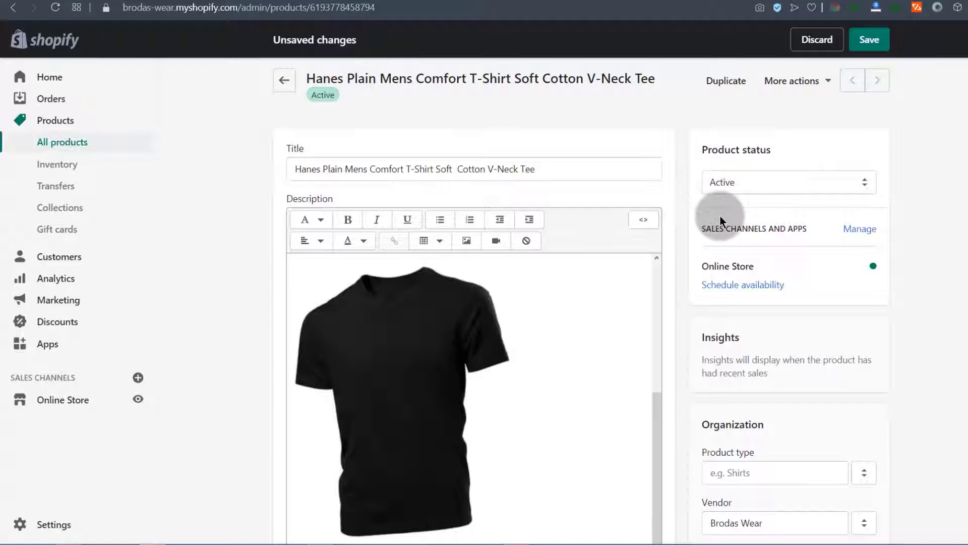
{"action": "left_click", "coordinate": [737, 179]}
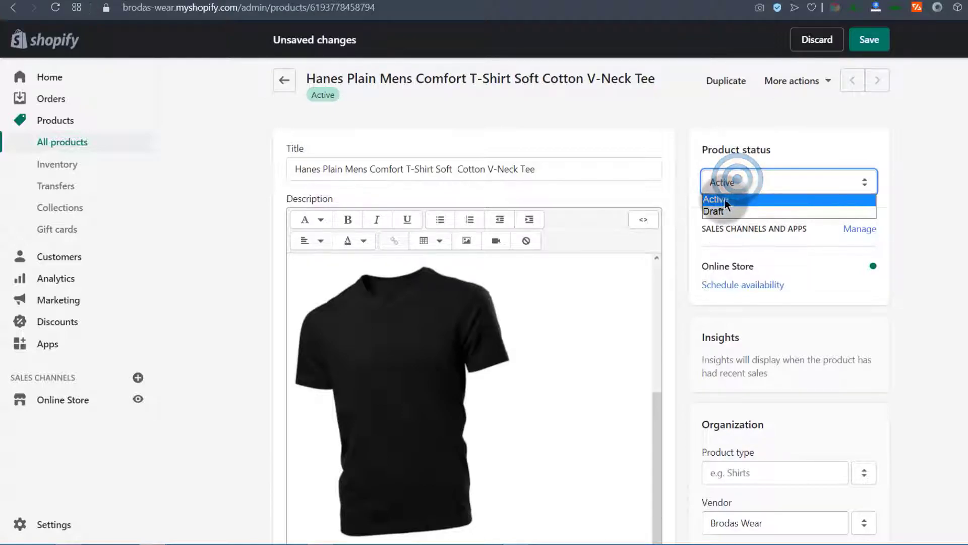
{"action": "left_click", "coordinate": [743, 199]}
{"action": "left_click", "coordinate": [733, 177]}
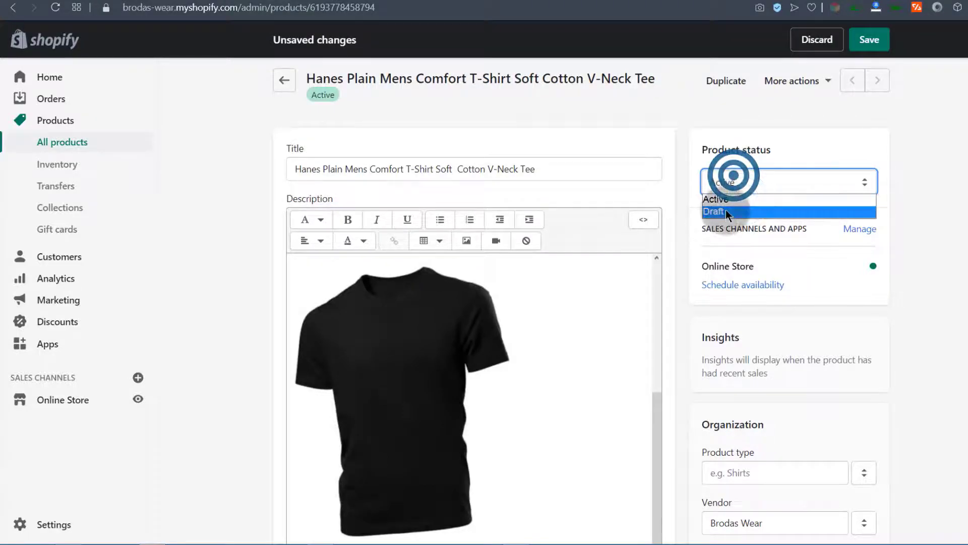
{"action": "left_click", "coordinate": [744, 173]}
{"action": "scroll", "coordinate": [958, 214], "scroll_direction": "down", "scroll_amount": 15}
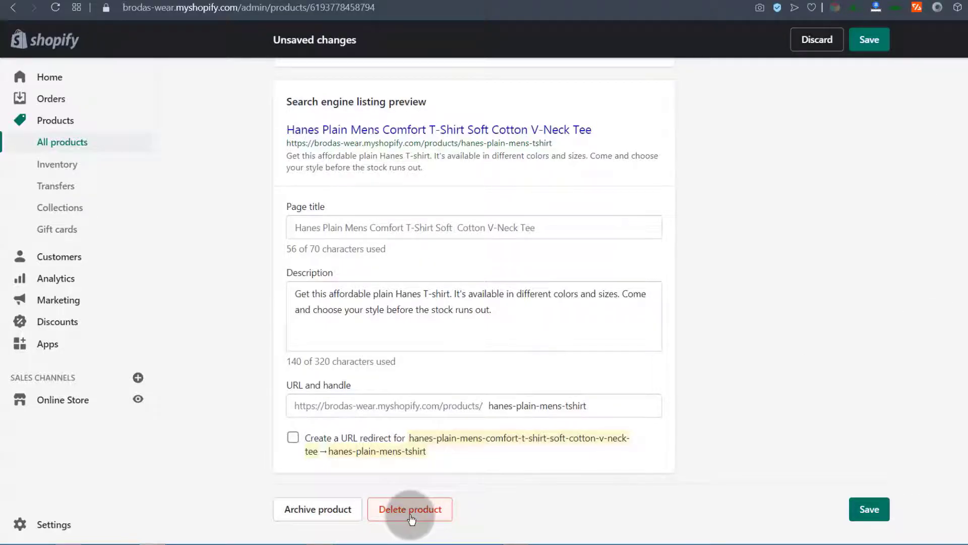
{"action": "scroll", "coordinate": [942, 255], "scroll_direction": "up", "scroll_amount": 20}
{"action": "scroll", "coordinate": [964, 202], "scroll_direction": "down", "scroll_amount": 3}
{"action": "scroll", "coordinate": [958, 207], "scroll_direction": "up", "scroll_amount": 4}
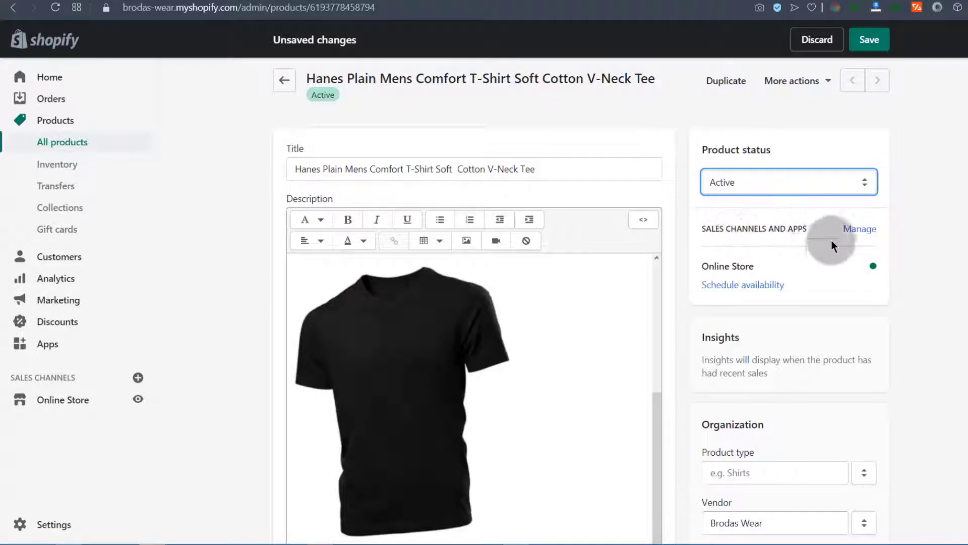
Step: Check the product's sales channel availability, then open Sales channels in store settings
{"action": "left_click", "coordinate": [864, 231]}
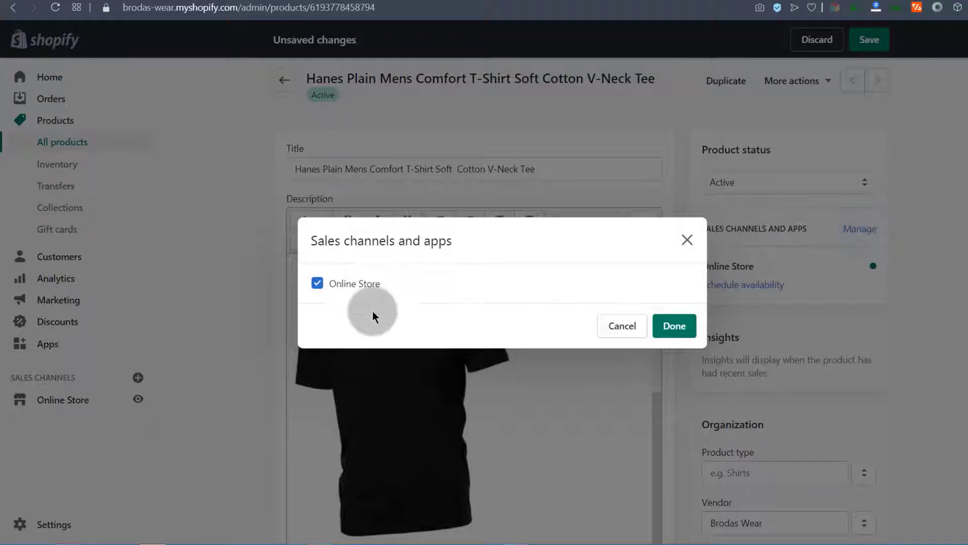
{"action": "left_click", "coordinate": [687, 240]}
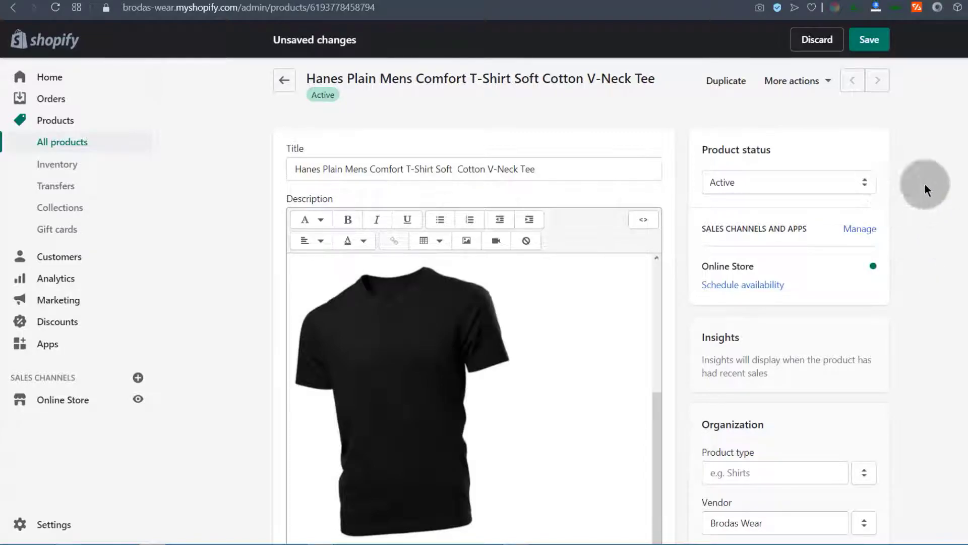
{"action": "left_click", "coordinate": [47, 530]}
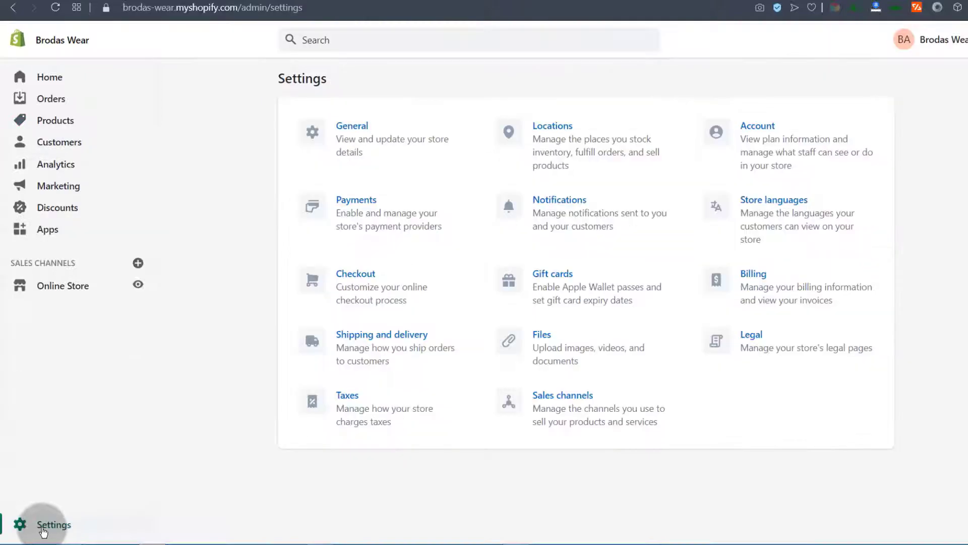
{"action": "left_click", "coordinate": [553, 399]}
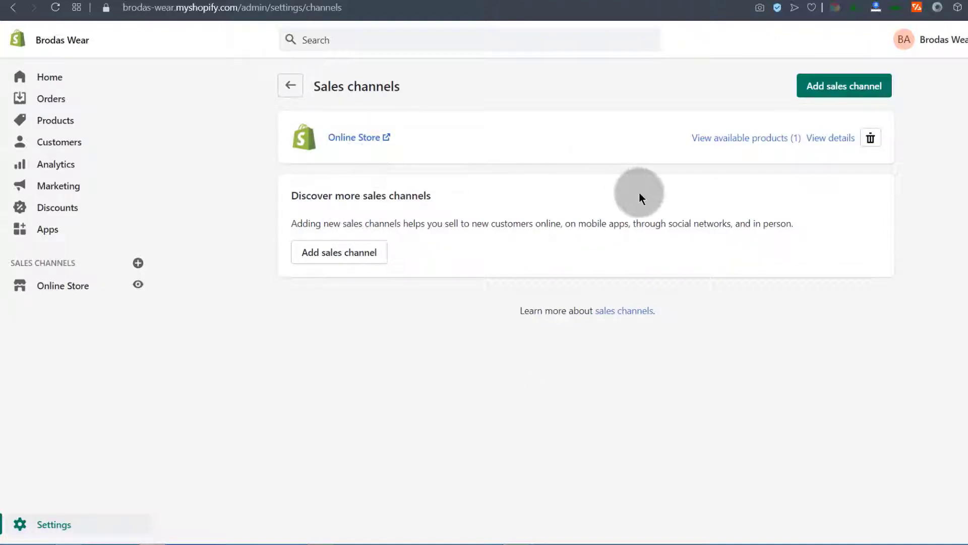
Step: Browse the Add sales channel list and close it without adding any channel
{"action": "left_click", "coordinate": [858, 87]}
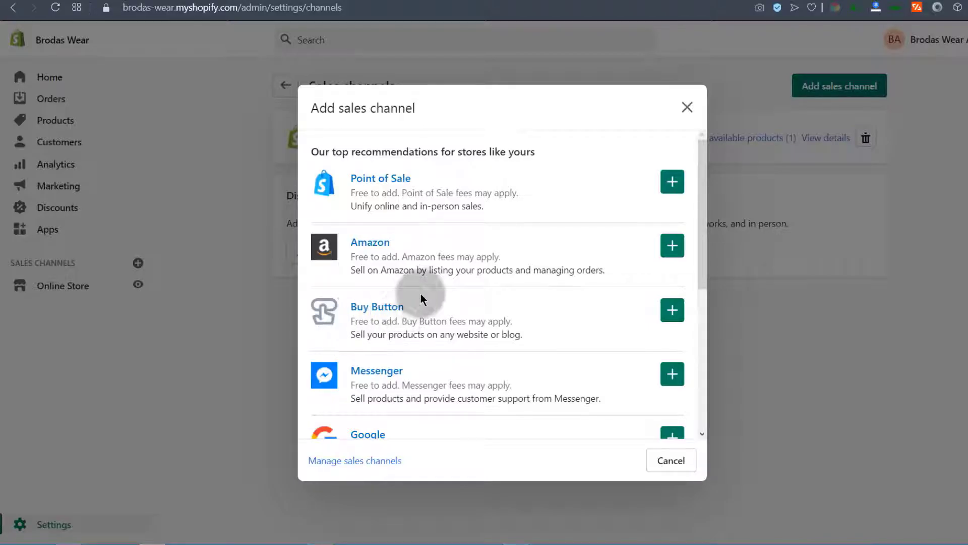
{"action": "scroll", "coordinate": [423, 361], "scroll_direction": "down", "scroll_amount": 3}
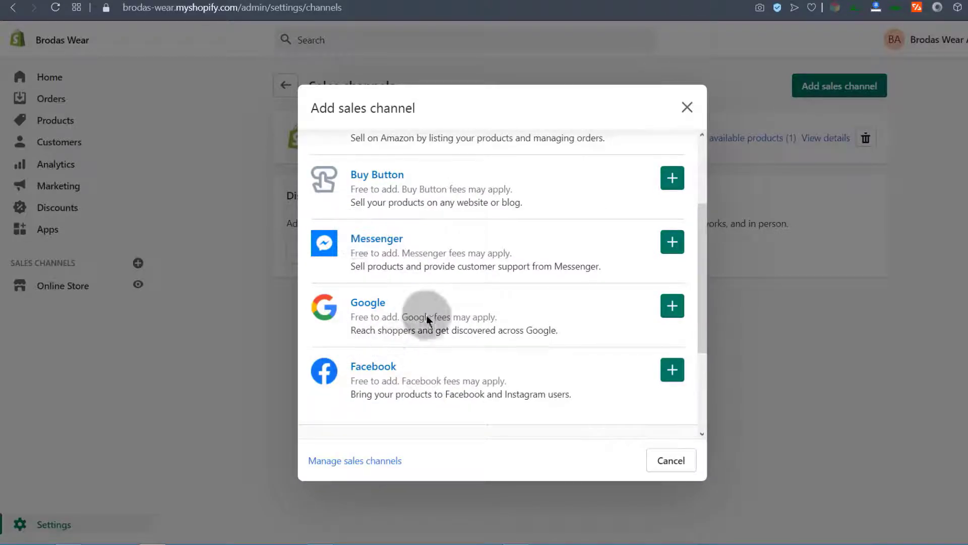
{"action": "scroll", "coordinate": [431, 363], "scroll_direction": "down", "scroll_amount": 3}
{"action": "scroll", "coordinate": [423, 333], "scroll_direction": "up", "scroll_amount": 4}
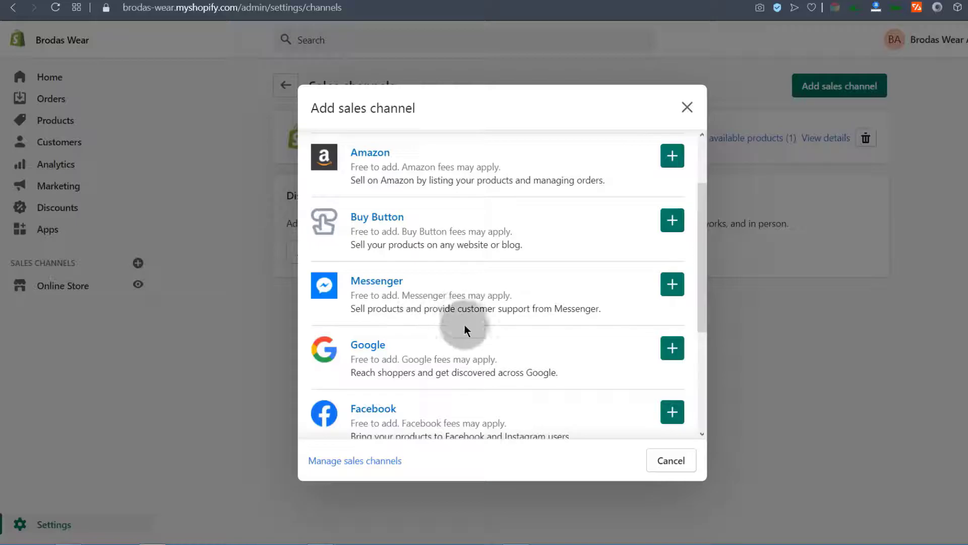
{"action": "scroll", "coordinate": [466, 318], "scroll_direction": "up", "scroll_amount": 2}
{"action": "left_click", "coordinate": [694, 112]}
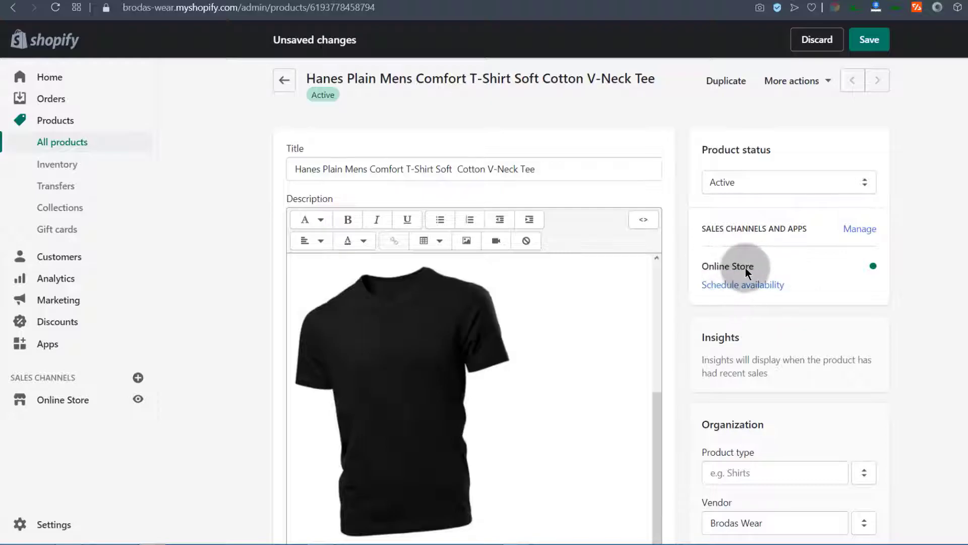
Step: Set the product type to a newly added T-Shirt type
{"action": "scroll", "coordinate": [767, 335], "scroll_direction": "down", "scroll_amount": 3}
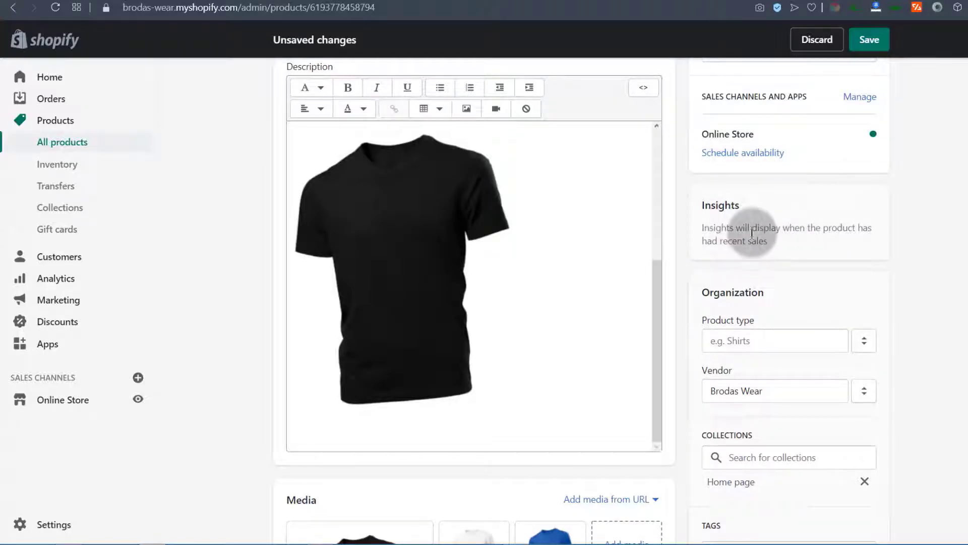
{"action": "scroll", "coordinate": [744, 252], "scroll_direction": "down", "scroll_amount": 3}
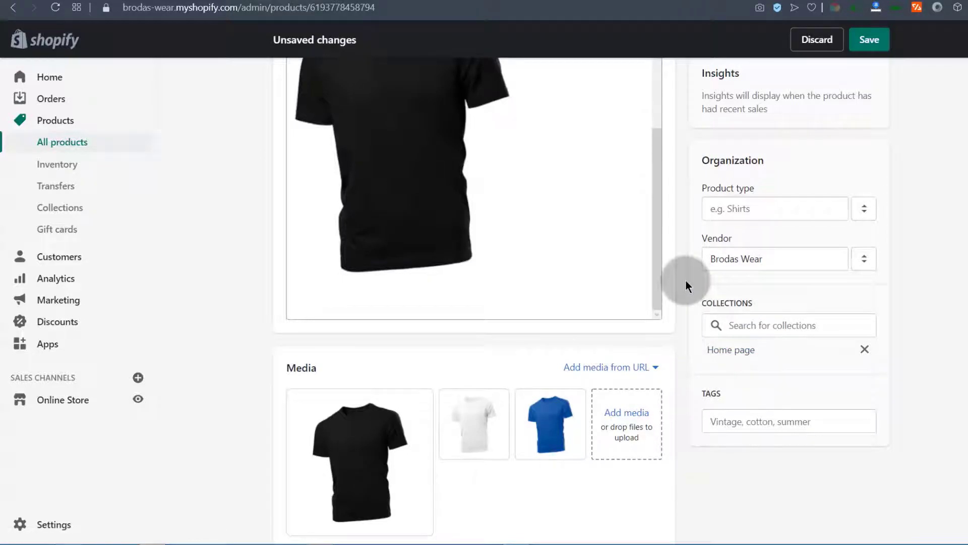
{"action": "left_click", "coordinate": [727, 209]}
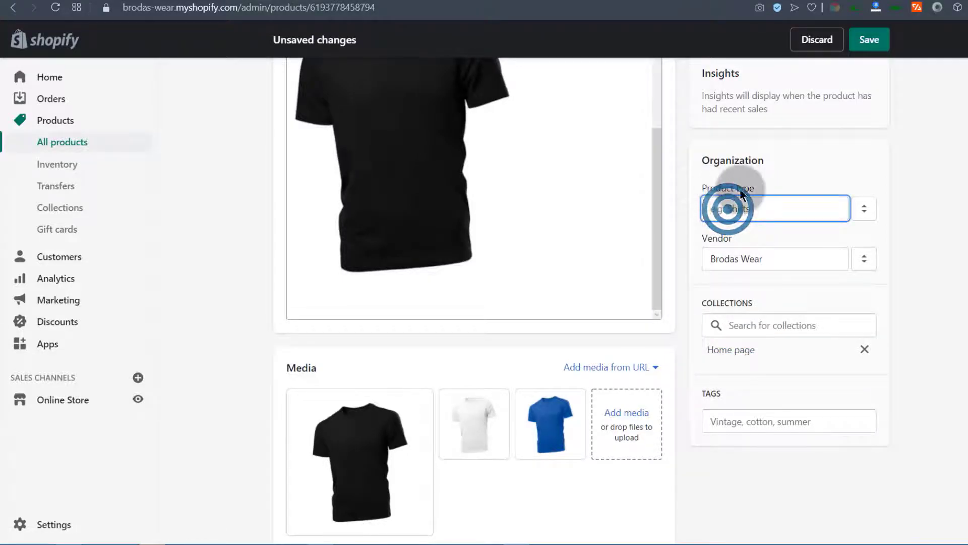
{"action": "left_click", "coordinate": [728, 207]}
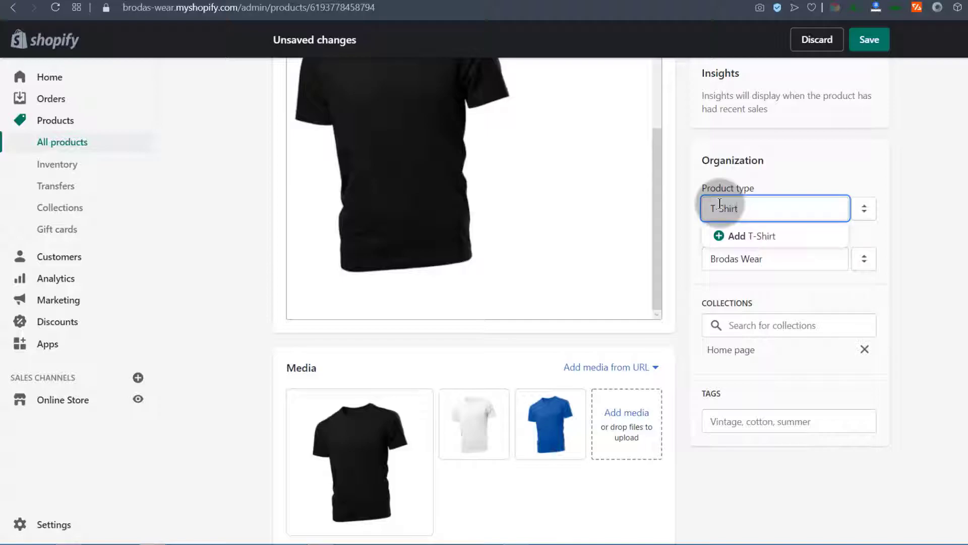
{"action": "left_click", "coordinate": [767, 237]}
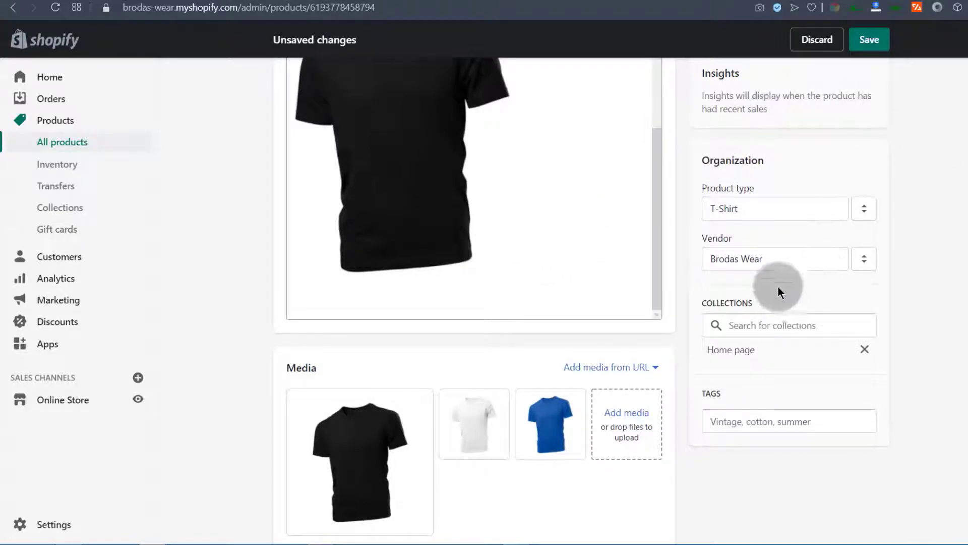
Step: Set the vendor to Brodas Wear
{"action": "scroll", "coordinate": [791, 281], "scroll_direction": "down", "scroll_amount": 1}
{"action": "left_click", "coordinate": [767, 193]}
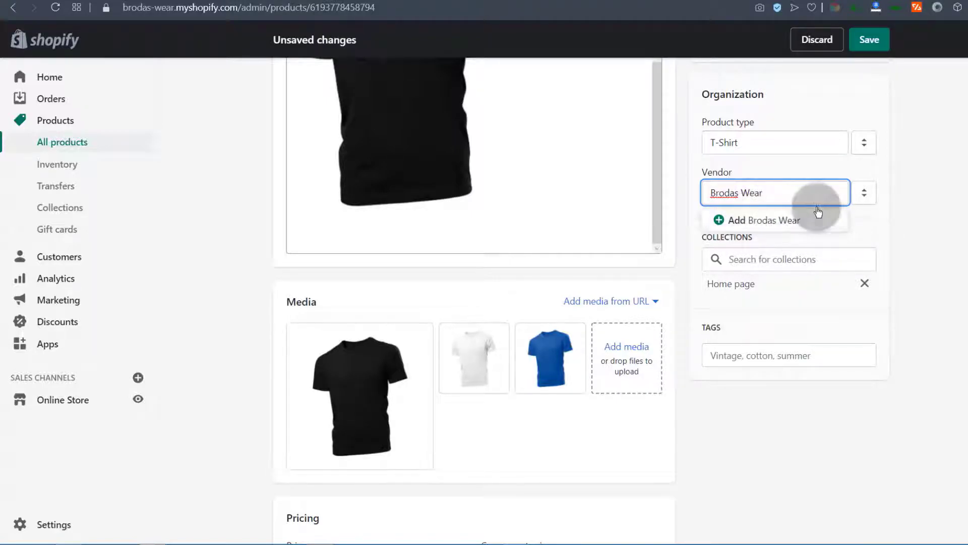
{"action": "left_click", "coordinate": [753, 219]}
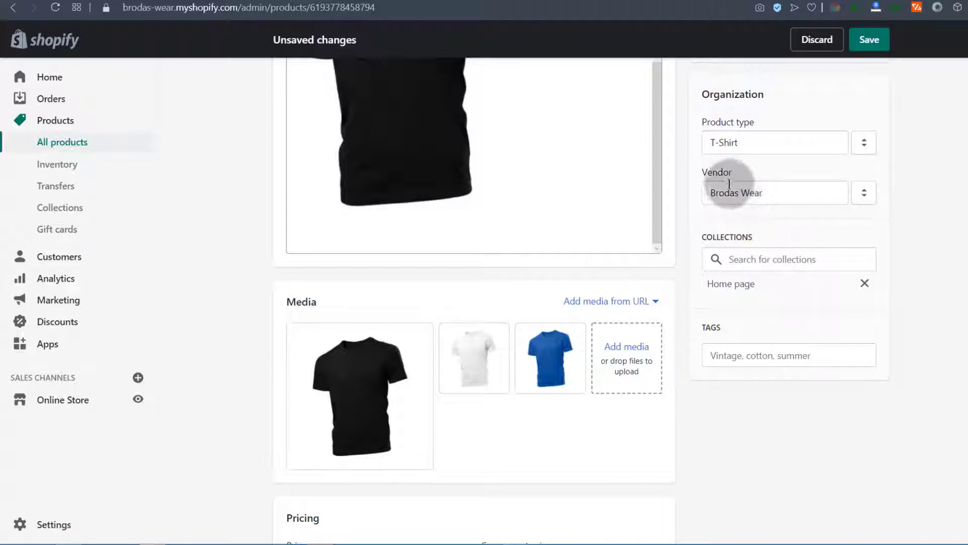
Step: Keep the Home page collection ticked in the Collections list
{"action": "triple_click", "coordinate": [782, 193]}
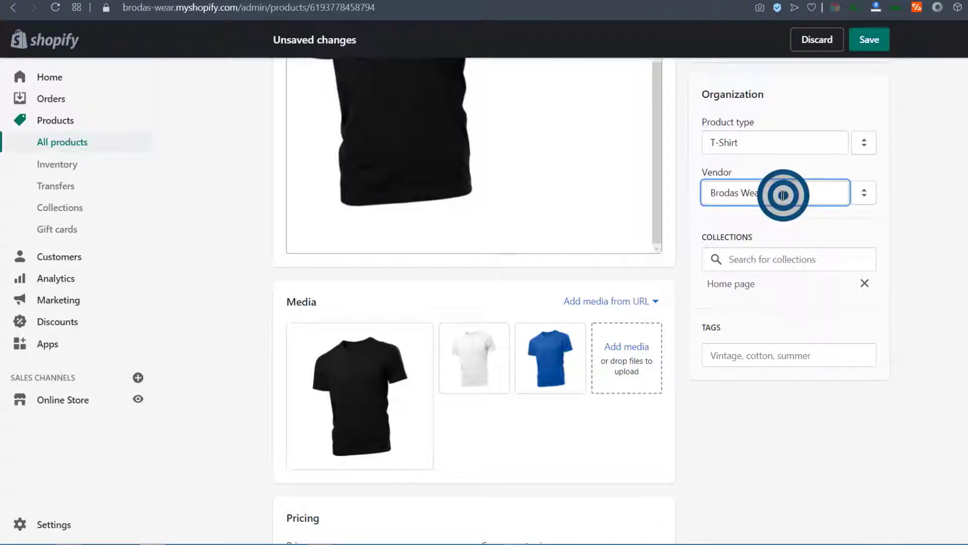
{"action": "left_click", "coordinate": [703, 220]}
{"action": "scroll", "coordinate": [804, 225], "scroll_direction": "down", "scroll_amount": 2}
{"action": "scroll", "coordinate": [791, 212], "scroll_direction": "up", "scroll_amount": 1}
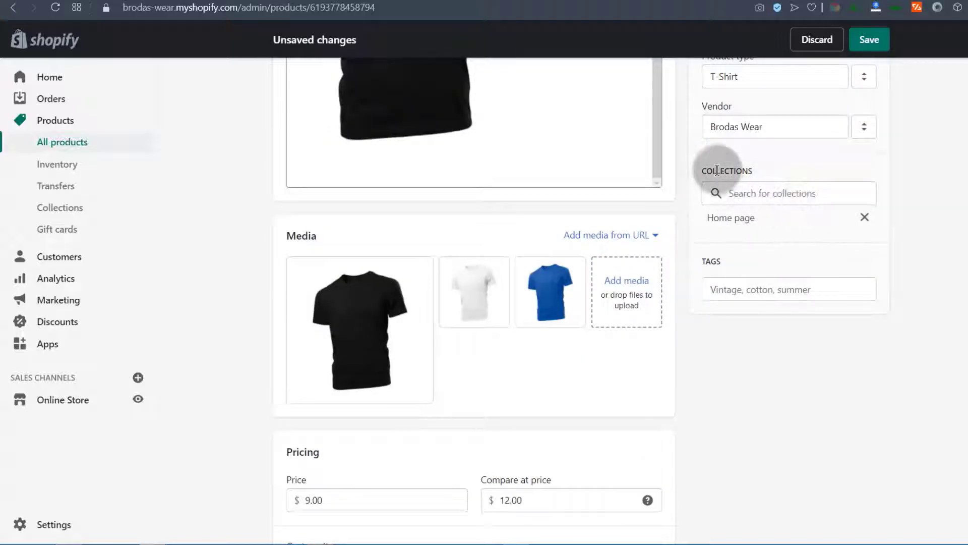
{"action": "left_click", "coordinate": [771, 184]}
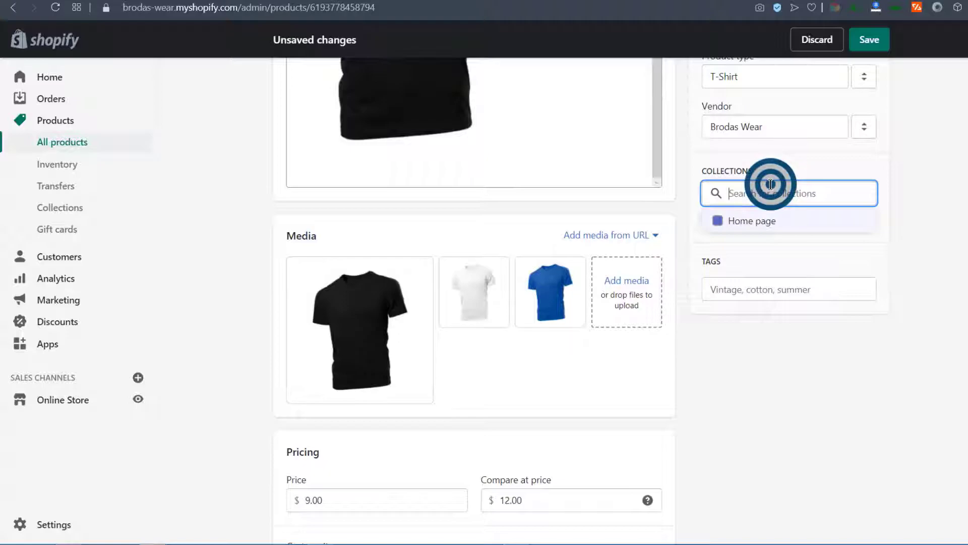
{"action": "left_click", "coordinate": [961, 235]}
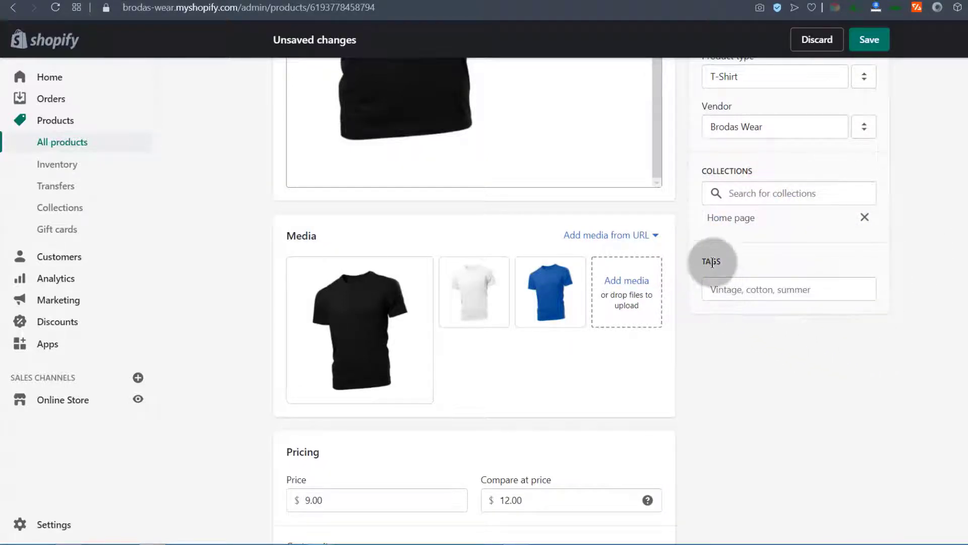
Step: Add the tag 'Short sleeve t-shirt' to the product
{"action": "left_click", "coordinate": [724, 285]}
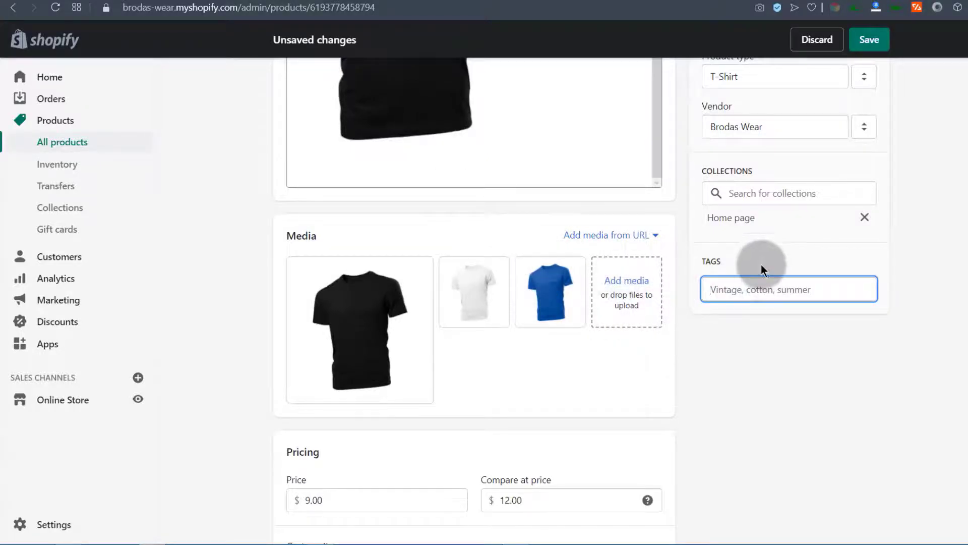
{"action": "scroll", "coordinate": [761, 265], "scroll_direction": "up", "scroll_amount": 1}
{"action": "scroll", "coordinate": [761, 265], "scroll_direction": "down", "scroll_amount": 2}
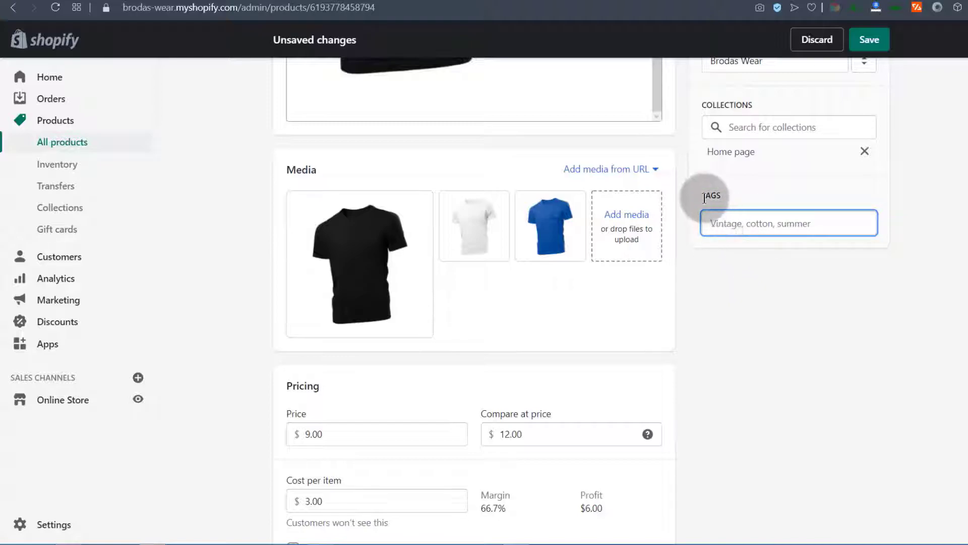
{"action": "left_click", "coordinate": [718, 226]}
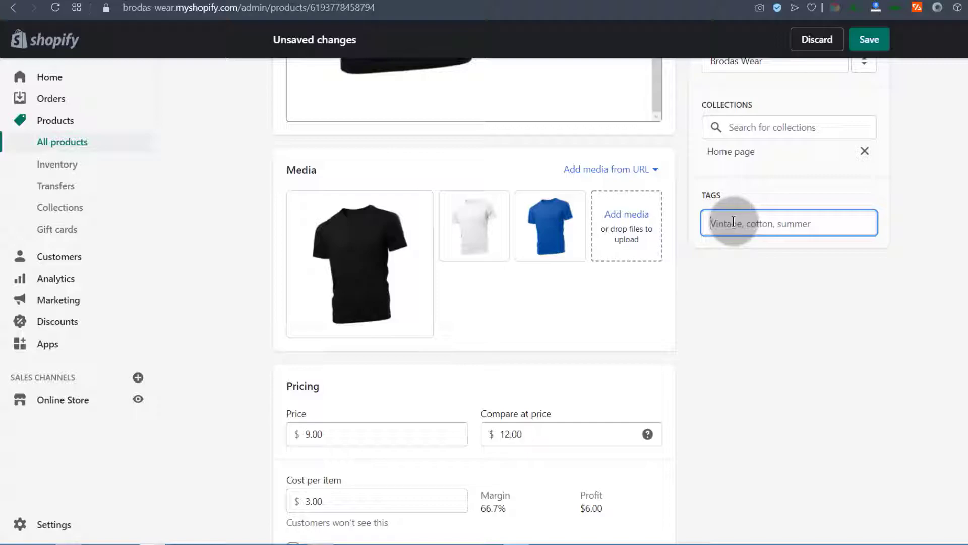
{"action": "type", "text": "Short sleeve"}
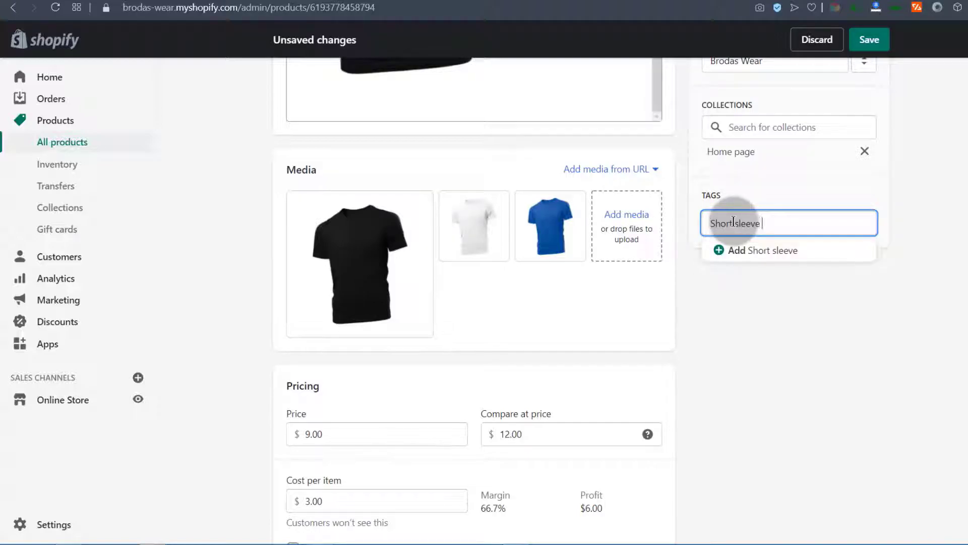
{"action": "type", "text": " t-shirt"}
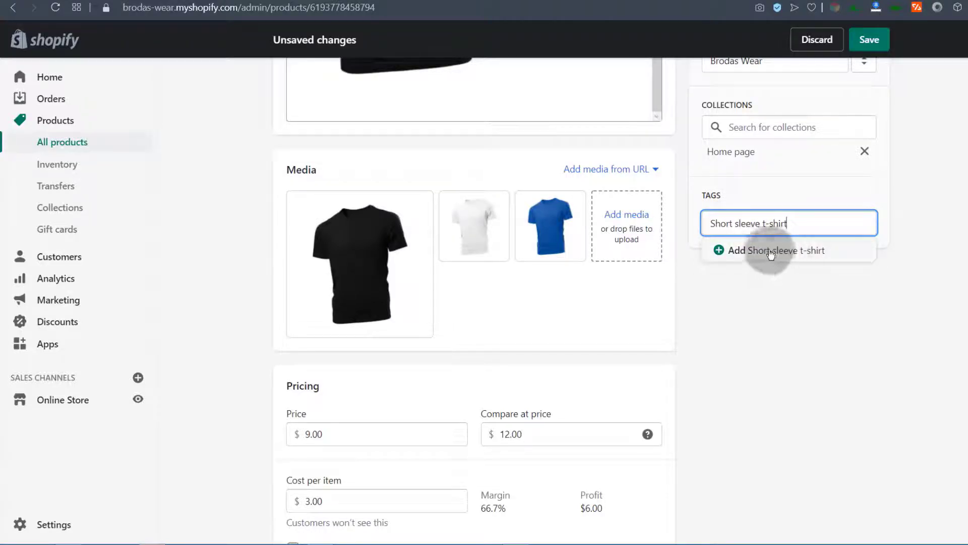
{"action": "left_click", "coordinate": [757, 256]}
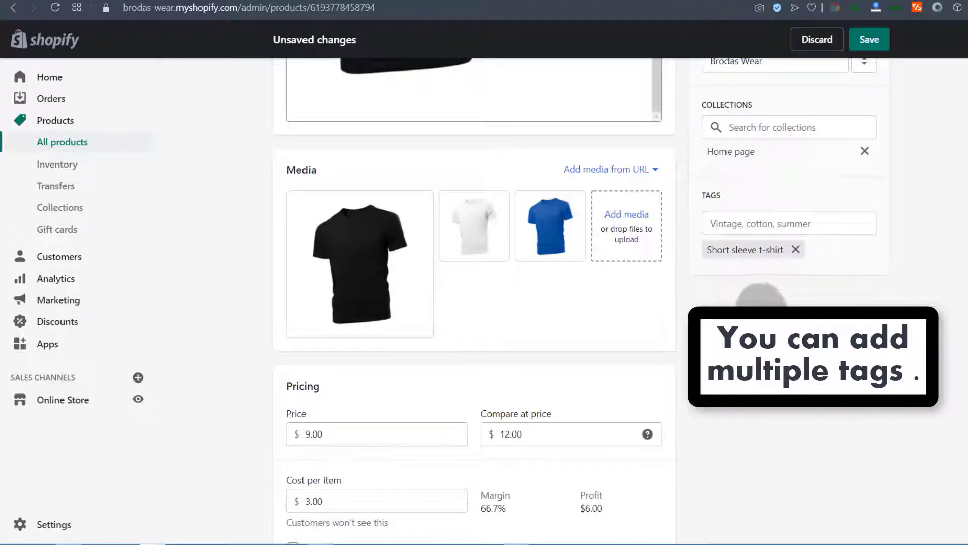
{"action": "scroll", "coordinate": [751, 237], "scroll_direction": "up", "scroll_amount": 1}
{"action": "scroll", "coordinate": [753, 275], "scroll_direction": "up", "scroll_amount": 2}
{"action": "scroll", "coordinate": [751, 273], "scroll_direction": "down", "scroll_amount": 2}
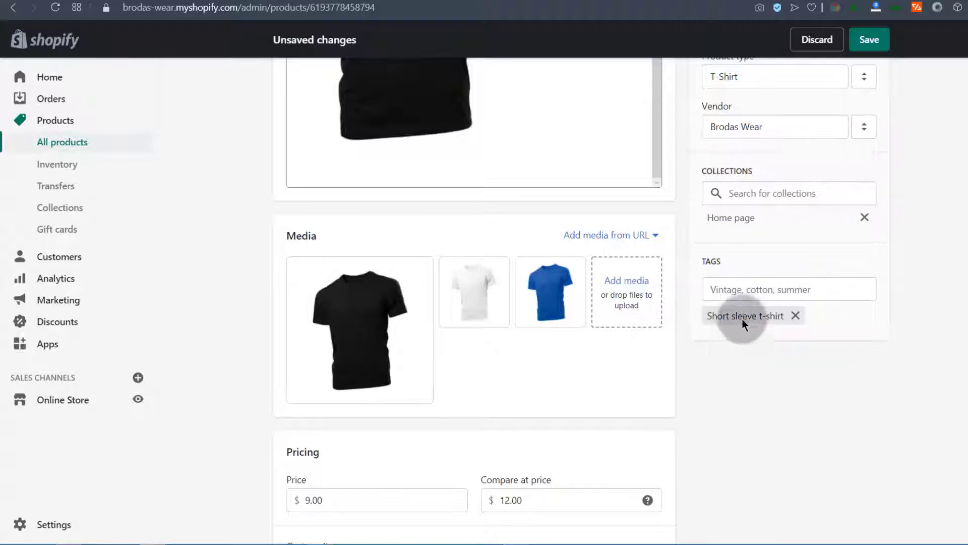
{"action": "scroll", "coordinate": [763, 343], "scroll_direction": "up", "scroll_amount": 3}
{"action": "scroll", "coordinate": [762, 277], "scroll_direction": "down", "scroll_amount": 5}
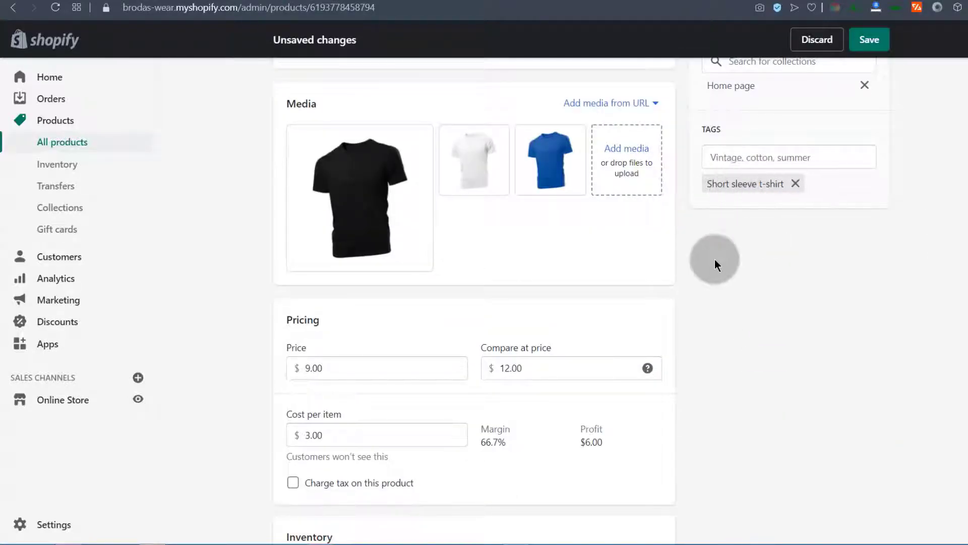
{"action": "scroll", "coordinate": [764, 302], "scroll_direction": "down", "scroll_amount": 3}
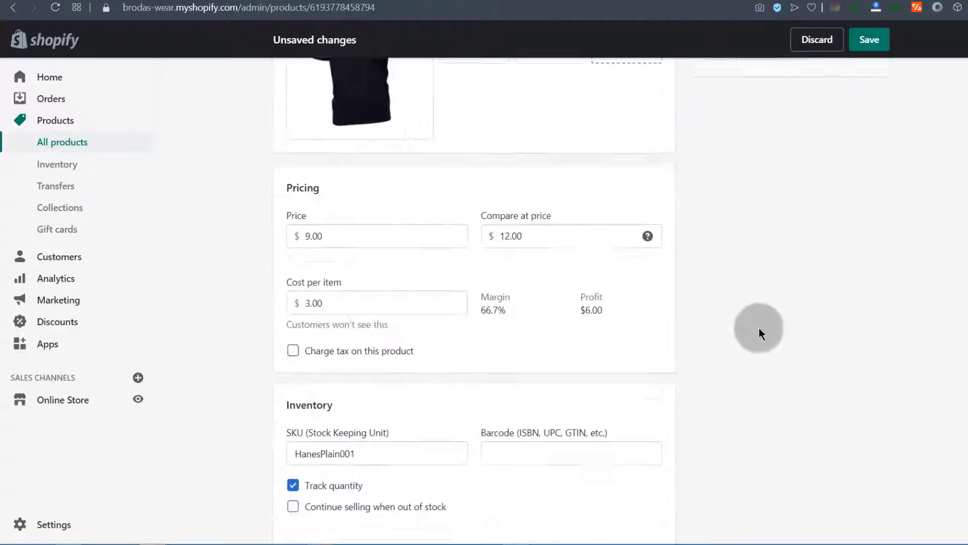
{"action": "scroll", "coordinate": [760, 333], "scroll_direction": "up", "scroll_amount": 8}
{"action": "scroll", "coordinate": [765, 355], "scroll_direction": "down", "scroll_amount": 5}
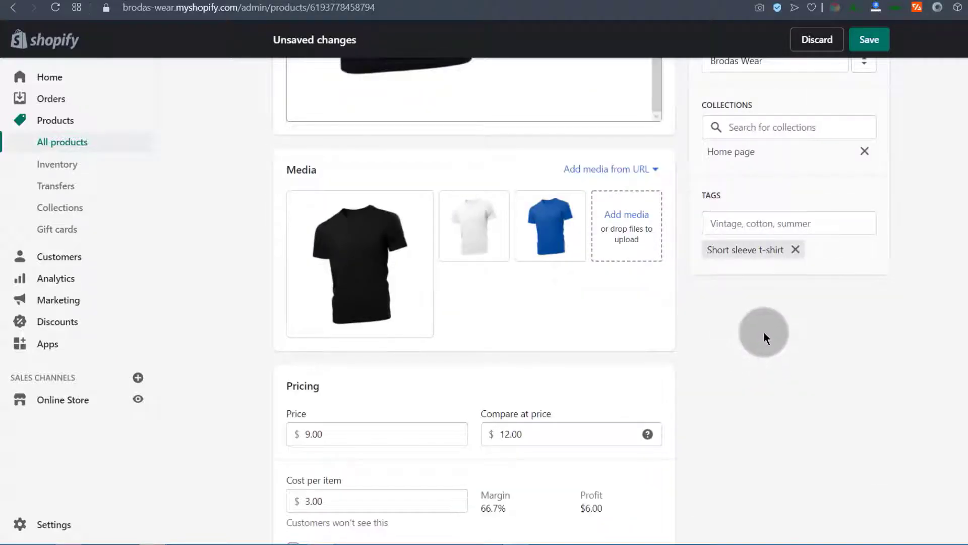
Step: Save the T-shirt product and reload the storefront tab to see the update
{"action": "left_click", "coordinate": [869, 40]}
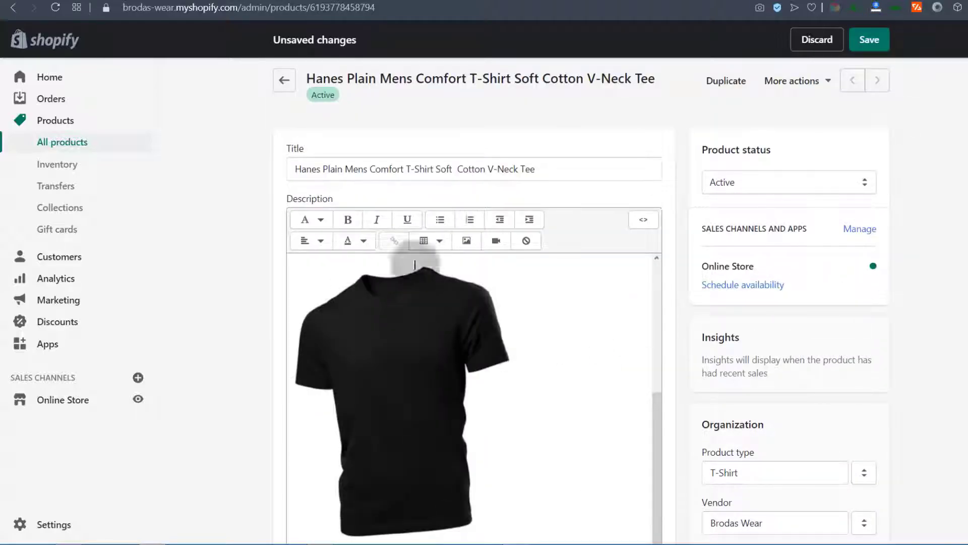
{"action": "left_click", "coordinate": [873, 45]}
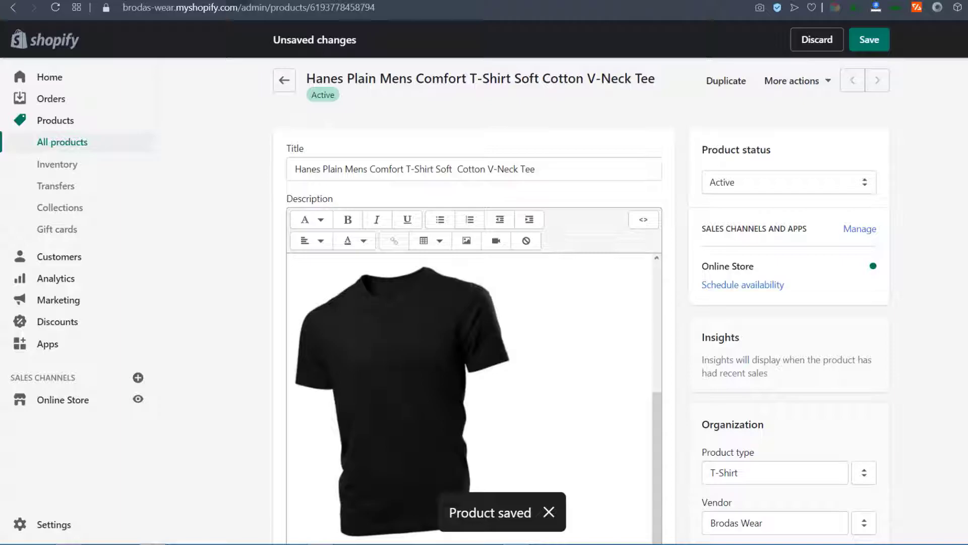
{"action": "left_click", "coordinate": [241, 0]}
{"action": "left_click", "coordinate": [55, 10]}
Step: Check the search engine listing's URL handle hanes-plain-mens-tshirt, leaving it unchanged
{"action": "scroll", "coordinate": [412, 254], "scroll_direction": "down", "scroll_amount": 5}
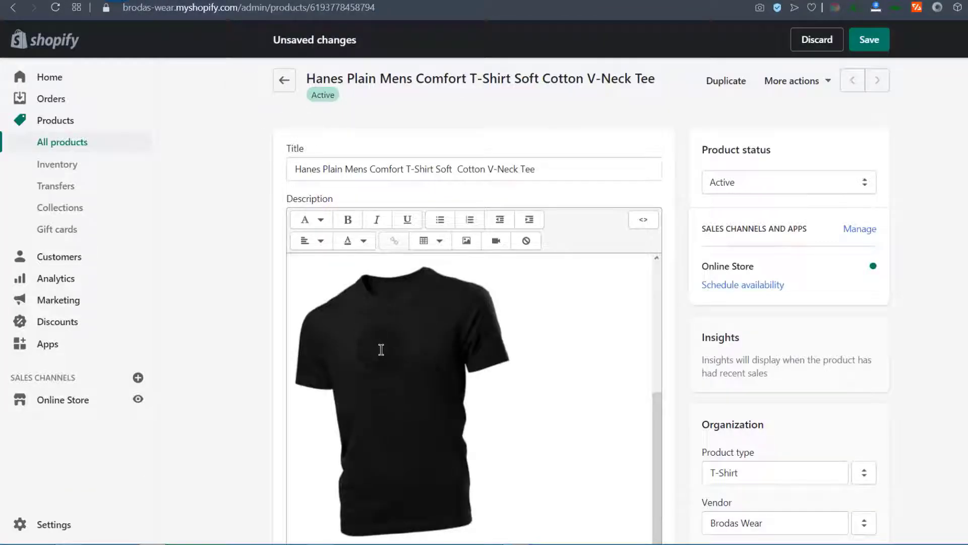
{"action": "scroll", "coordinate": [381, 349], "scroll_direction": "down", "scroll_amount": 20}
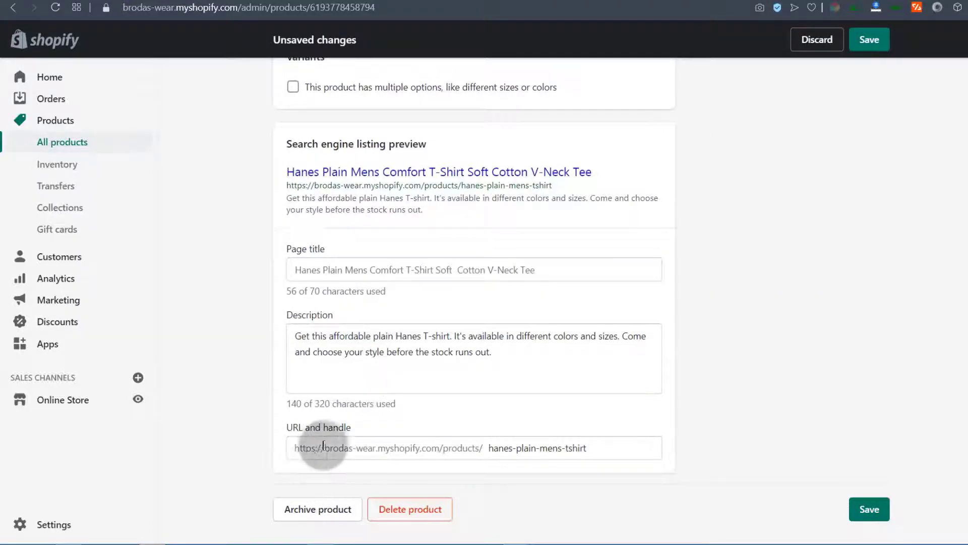
{"action": "left_click", "coordinate": [339, 446]}
{"action": "left_click", "coordinate": [597, 447]}
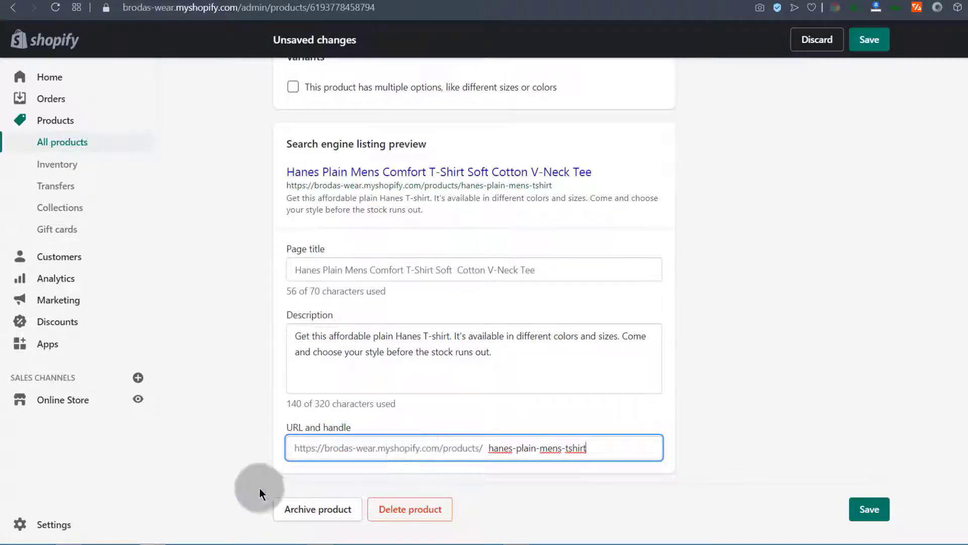
{"action": "left_click", "coordinate": [278, 478]}
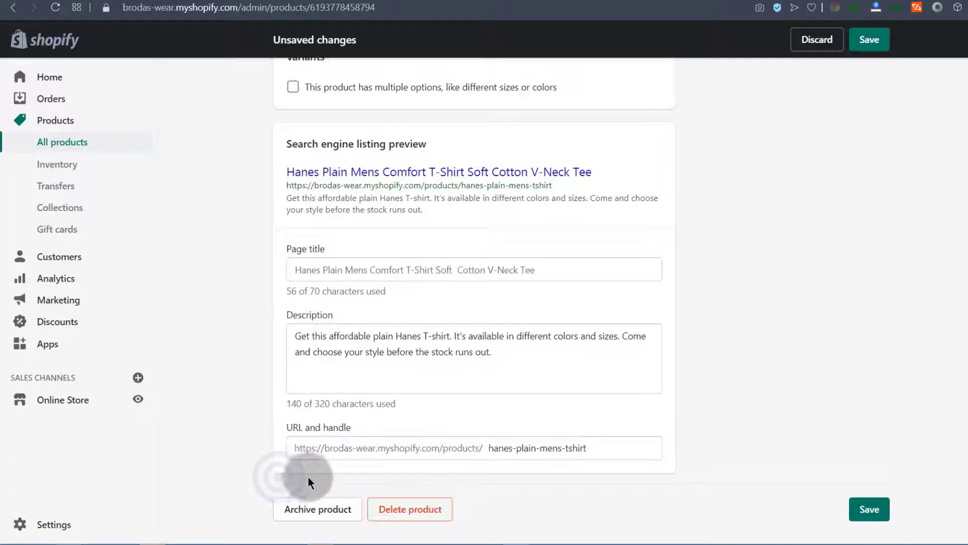
{"action": "left_click", "coordinate": [386, 482]}
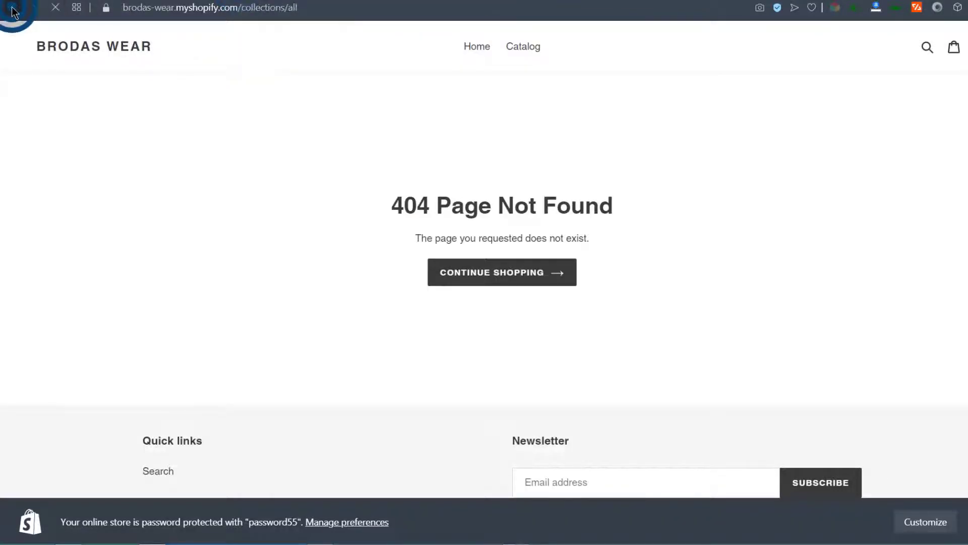
Step: Open the T-shirt's live page from the catalogue, view its $9.00 sale listing and images, then return to admin
{"action": "left_click", "coordinate": [13, 7]}
{"action": "left_click", "coordinate": [55, 11]}
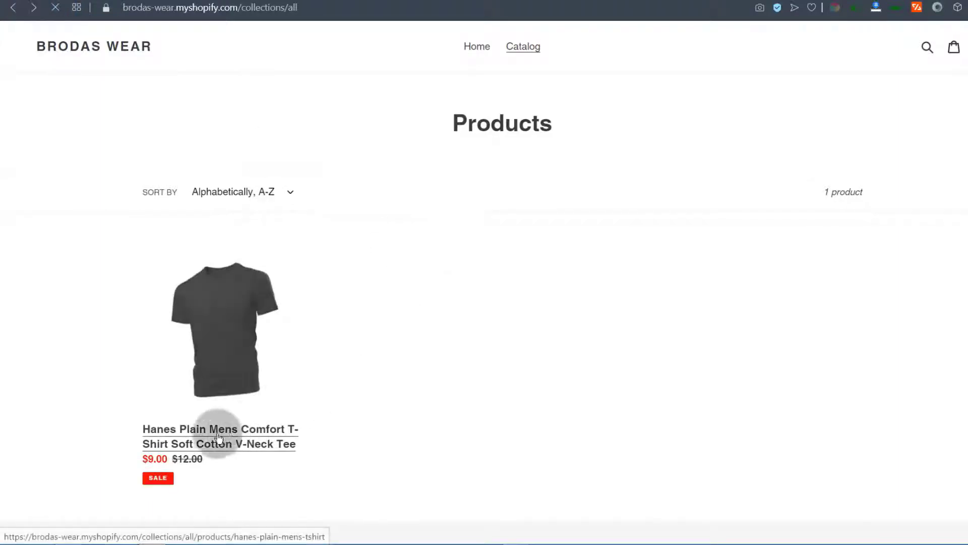
{"action": "left_click", "coordinate": [209, 329]}
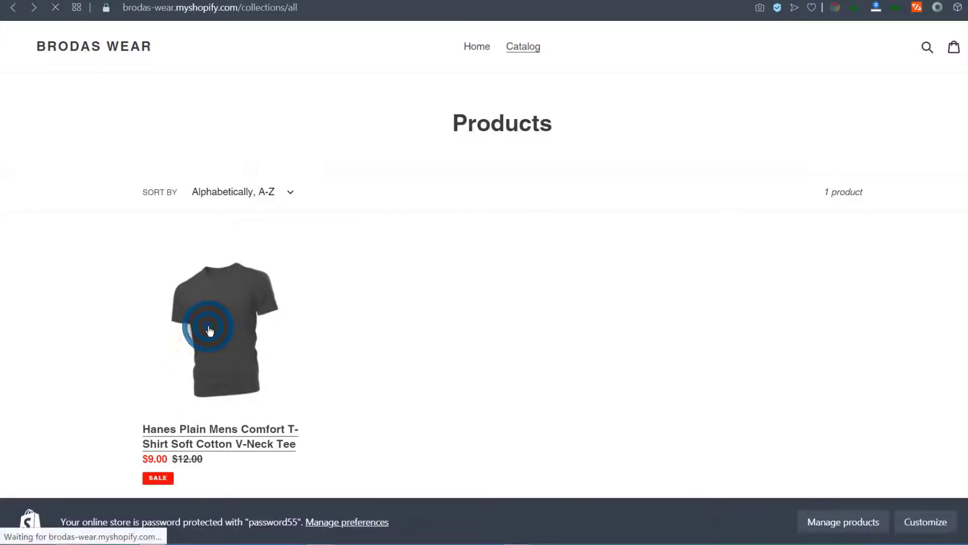
{"action": "scroll", "coordinate": [601, 342], "scroll_direction": "down", "scroll_amount": 3}
{"action": "scroll", "coordinate": [612, 302], "scroll_direction": "up", "scroll_amount": 3}
{"action": "scroll", "coordinate": [580, 298], "scroll_direction": "down", "scroll_amount": 10}
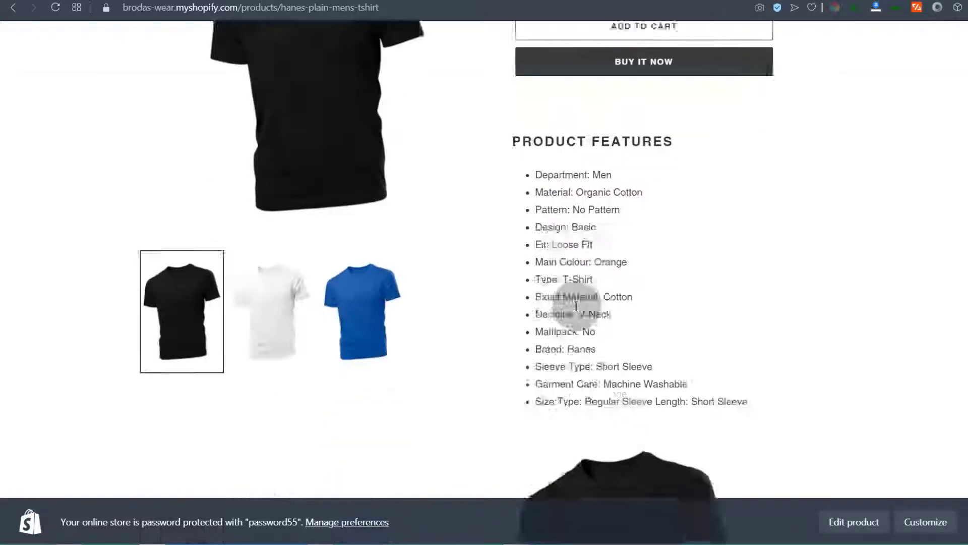
{"action": "scroll", "coordinate": [601, 272], "scroll_direction": "up", "scroll_amount": 10}
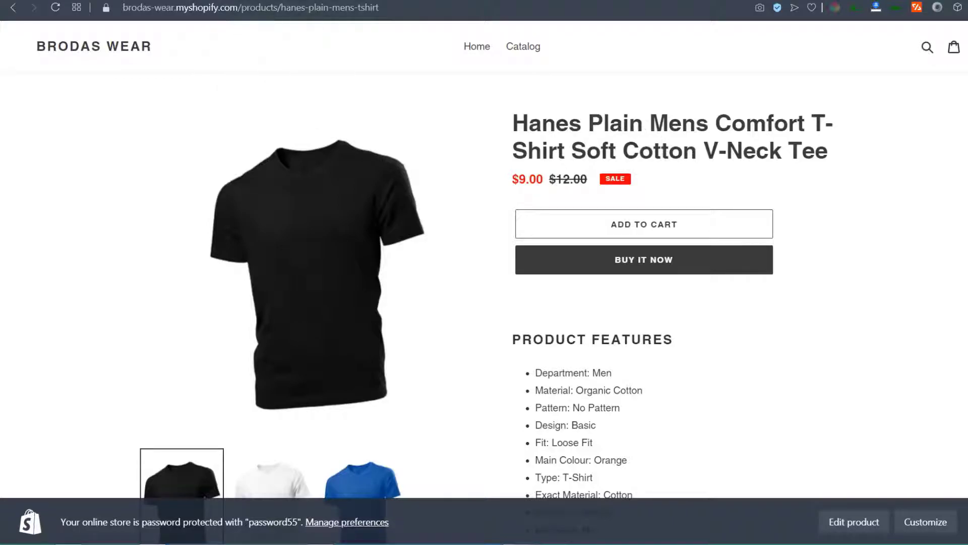
{"action": "left_click", "coordinate": [214, 0]}
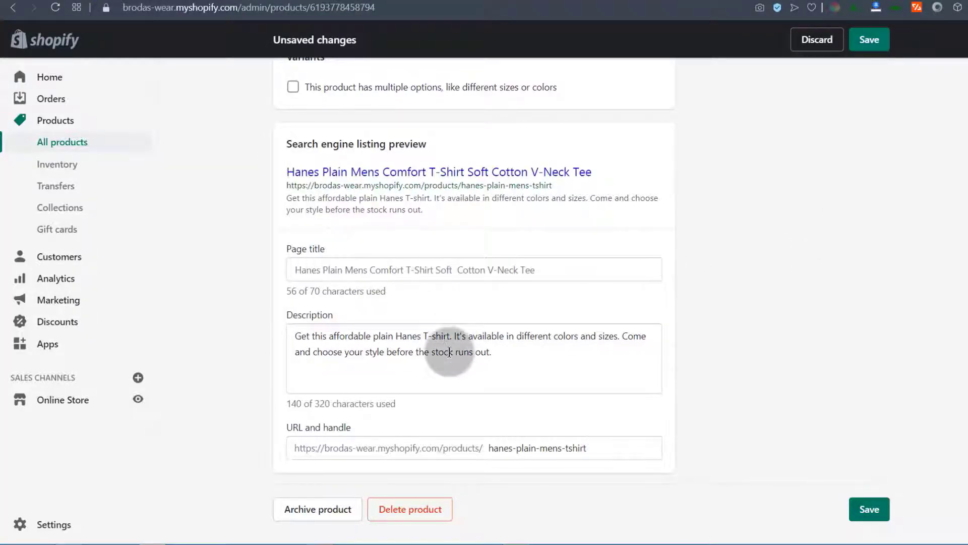
Step: Review the T-shirt's media, pricing and inventory sections and glance at its Collections options
{"action": "scroll", "coordinate": [859, 283], "scroll_direction": "up", "scroll_amount": 20}
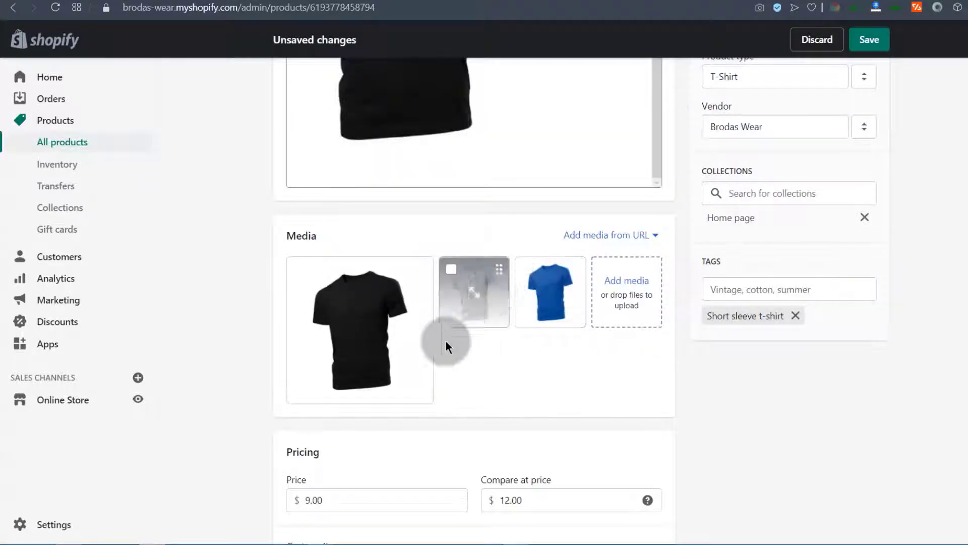
{"action": "scroll", "coordinate": [443, 343], "scroll_direction": "down", "scroll_amount": 8}
{"action": "scroll", "coordinate": [386, 283], "scroll_direction": "up", "scroll_amount": 5}
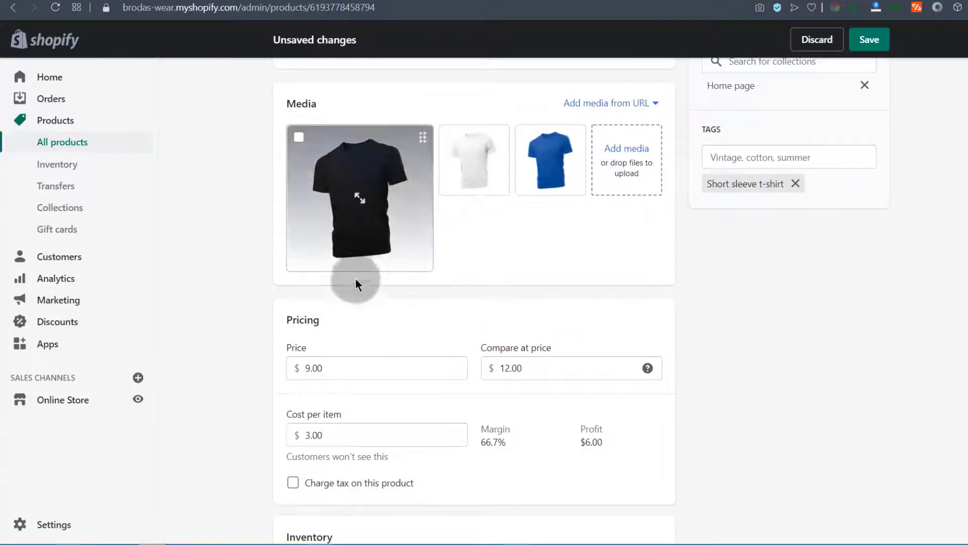
{"action": "scroll", "coordinate": [363, 278], "scroll_direction": "down", "scroll_amount": 10}
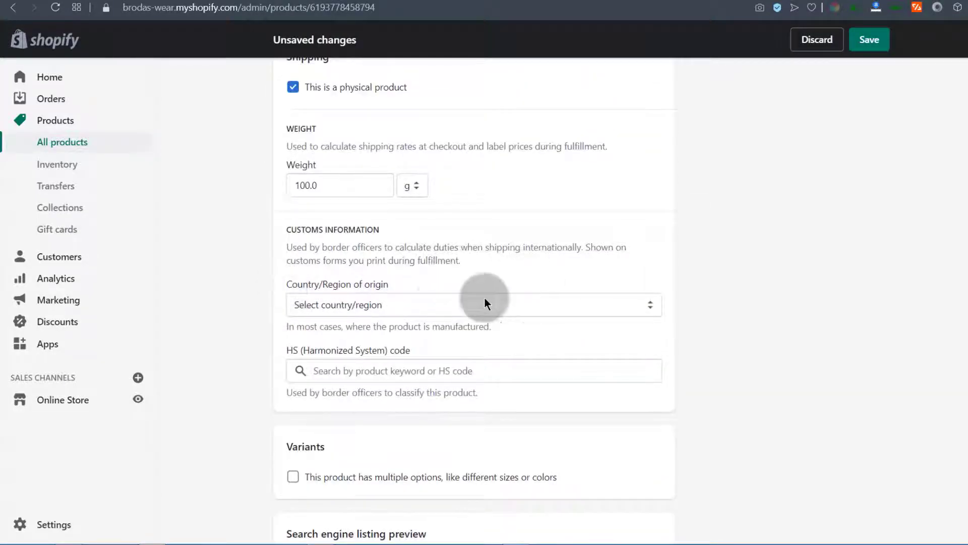
{"action": "scroll", "coordinate": [370, 316], "scroll_direction": "up", "scroll_amount": 10}
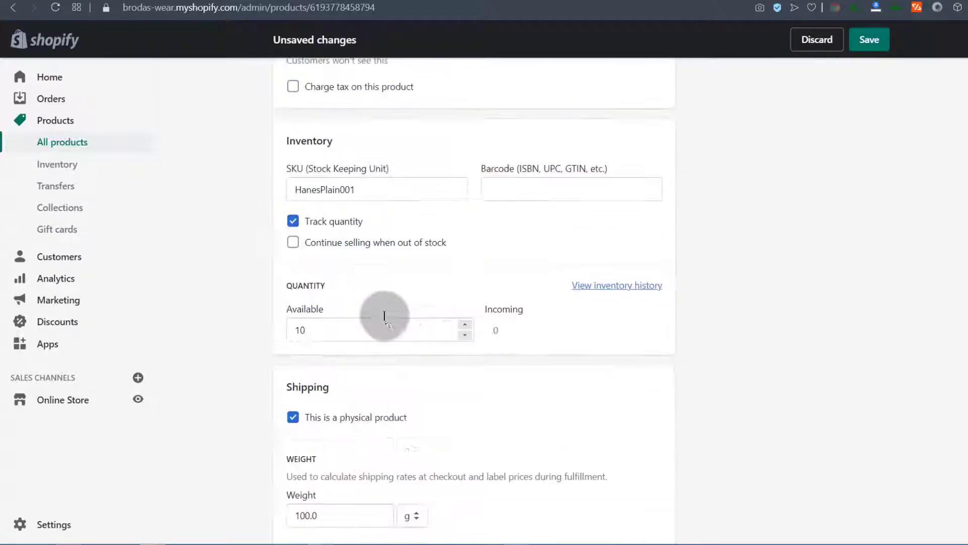
{"action": "scroll", "coordinate": [843, 298], "scroll_direction": "up", "scroll_amount": 5}
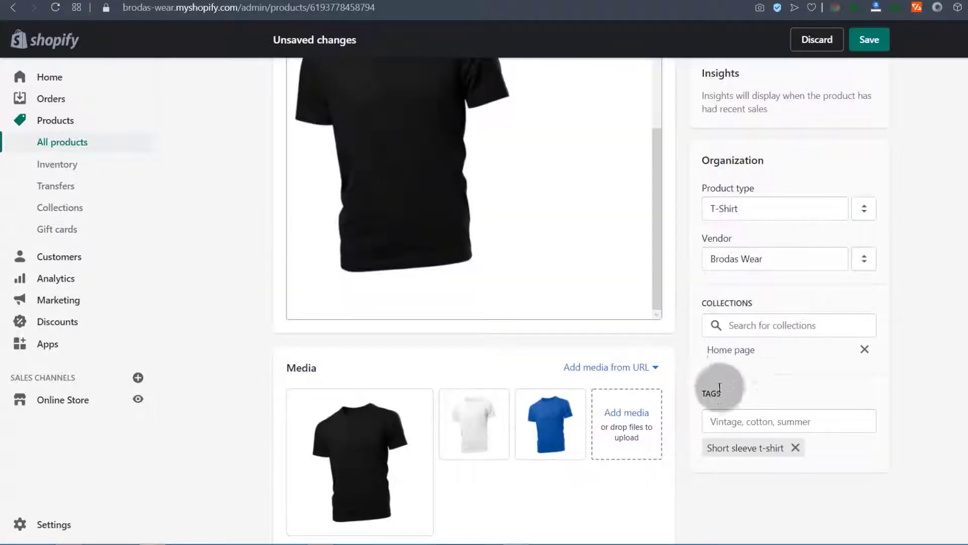
{"action": "left_click", "coordinate": [746, 324]}
{"action": "left_click", "coordinate": [930, 328]}
{"action": "scroll", "coordinate": [930, 328], "scroll_direction": "down", "scroll_amount": 3}
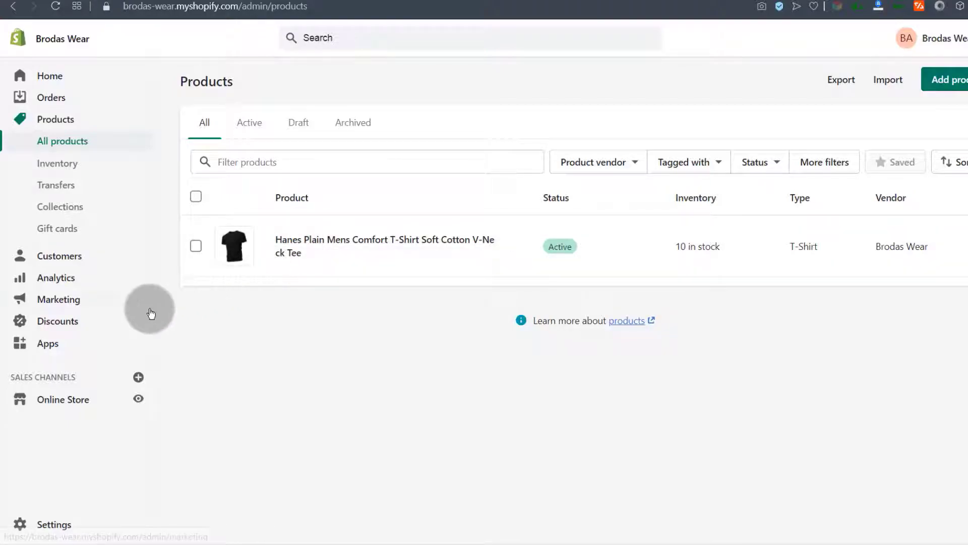
Step: Delete the Home page collection from the Collections list and begin a new collection
{"action": "left_click", "coordinate": [53, 207]}
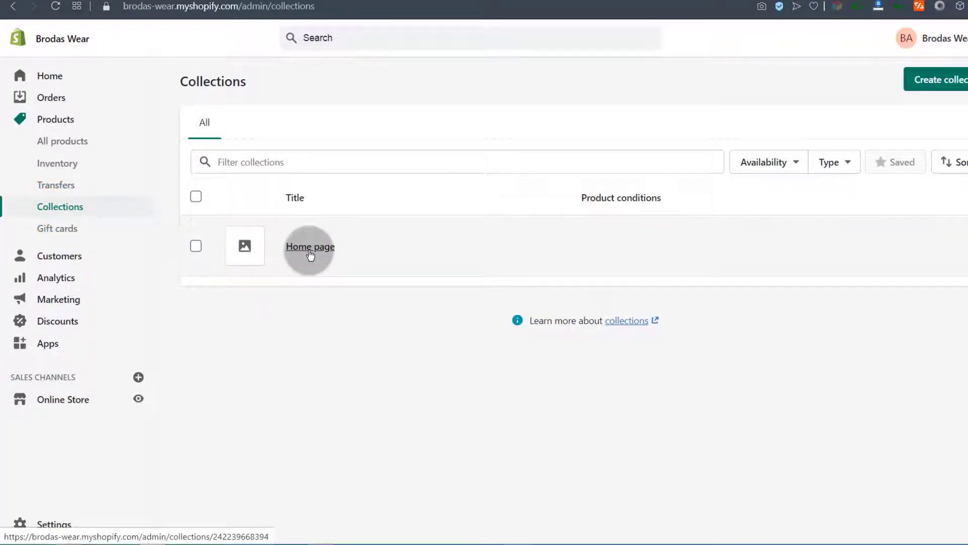
{"action": "left_click", "coordinate": [196, 245]}
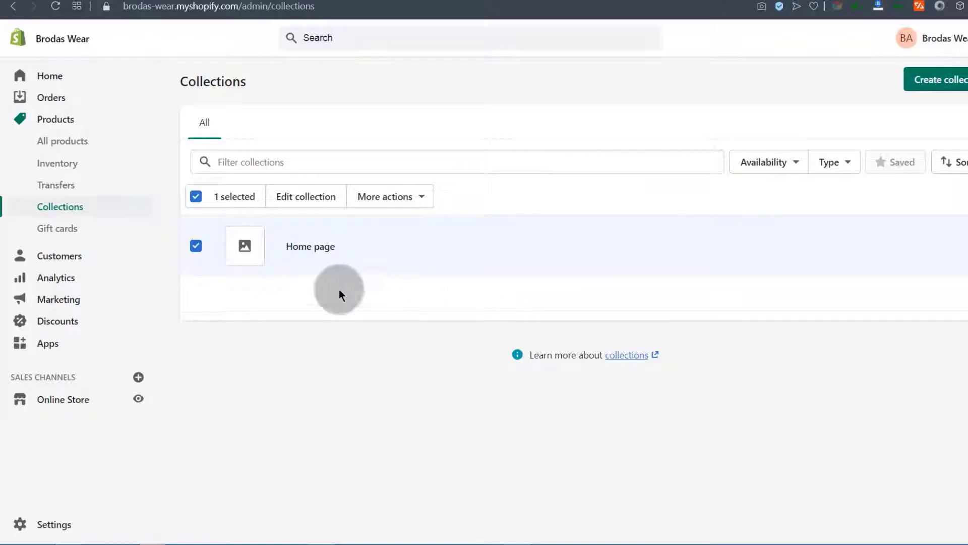
{"action": "left_click", "coordinate": [422, 196]}
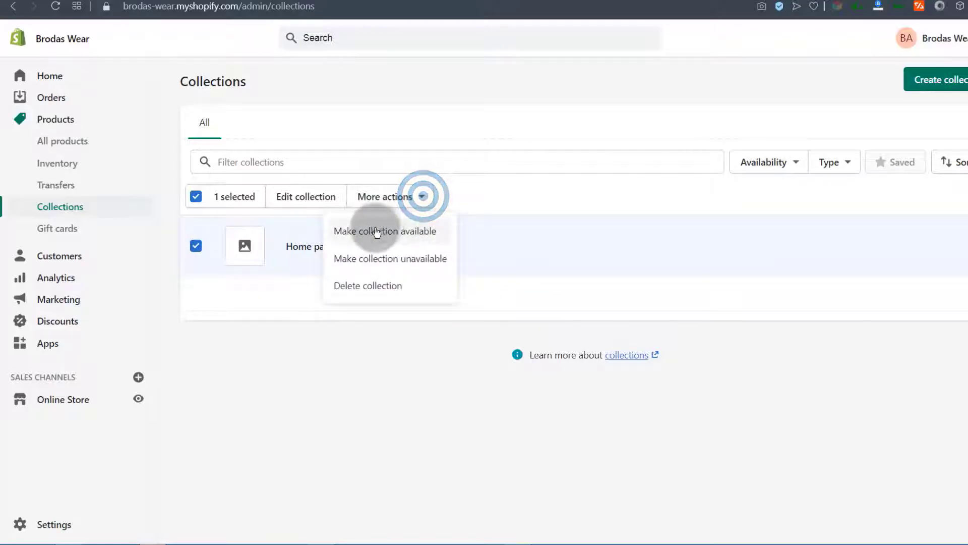
{"action": "left_click", "coordinate": [368, 285]}
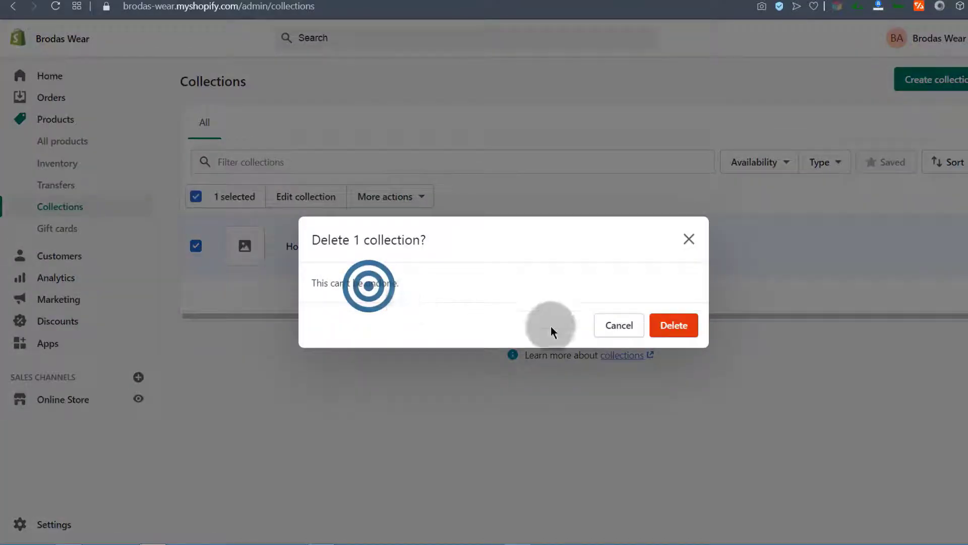
{"action": "left_click", "coordinate": [672, 326]}
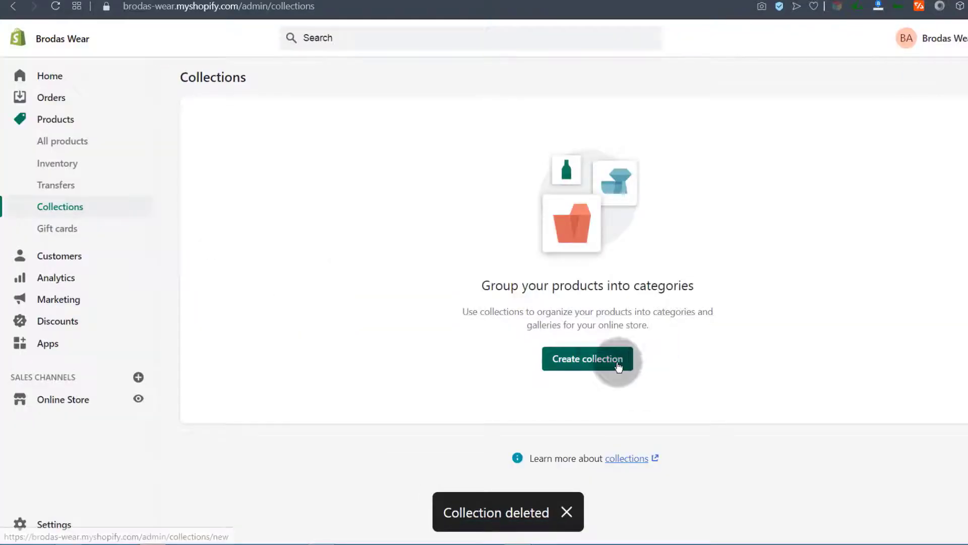
{"action": "left_click", "coordinate": [618, 362]}
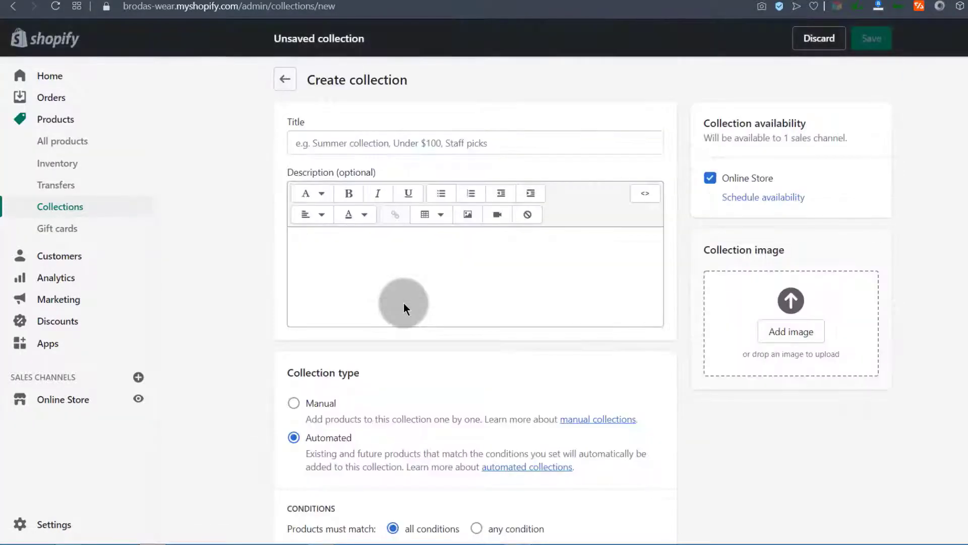
Step: Title the new collection 'Short Sleeve T-shirts' and open a new browser tab for lipsum.com
{"action": "scroll", "coordinate": [309, 359], "scroll_direction": "down", "scroll_amount": 5}
{"action": "scroll", "coordinate": [313, 371], "scroll_direction": "up", "scroll_amount": 5}
{"action": "left_click", "coordinate": [313, 255]}
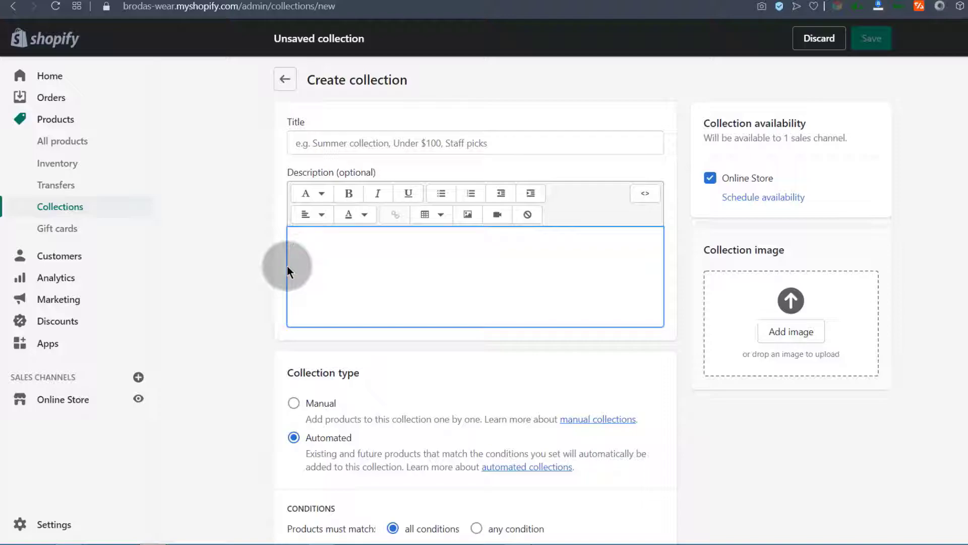
{"action": "left_click", "coordinate": [304, 138]}
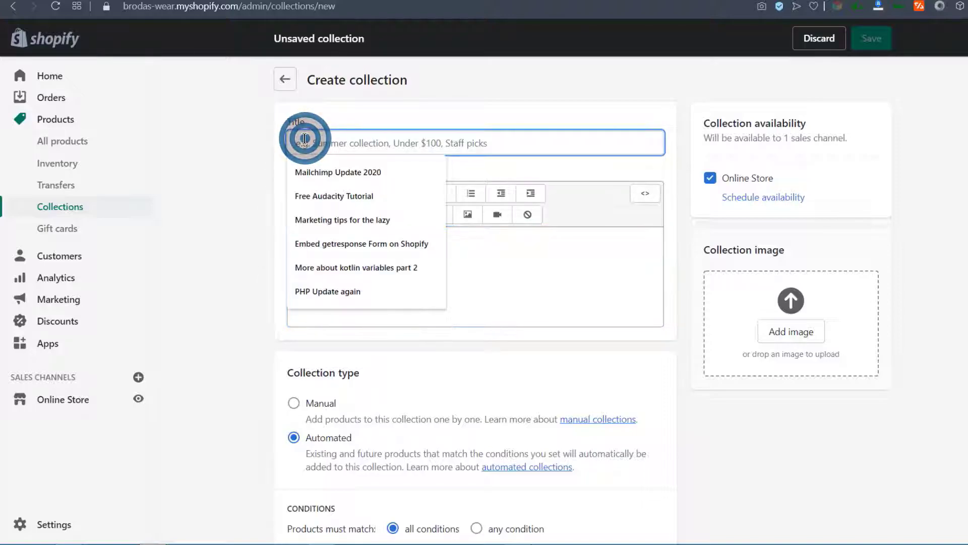
{"action": "left_click", "coordinate": [206, 160]}
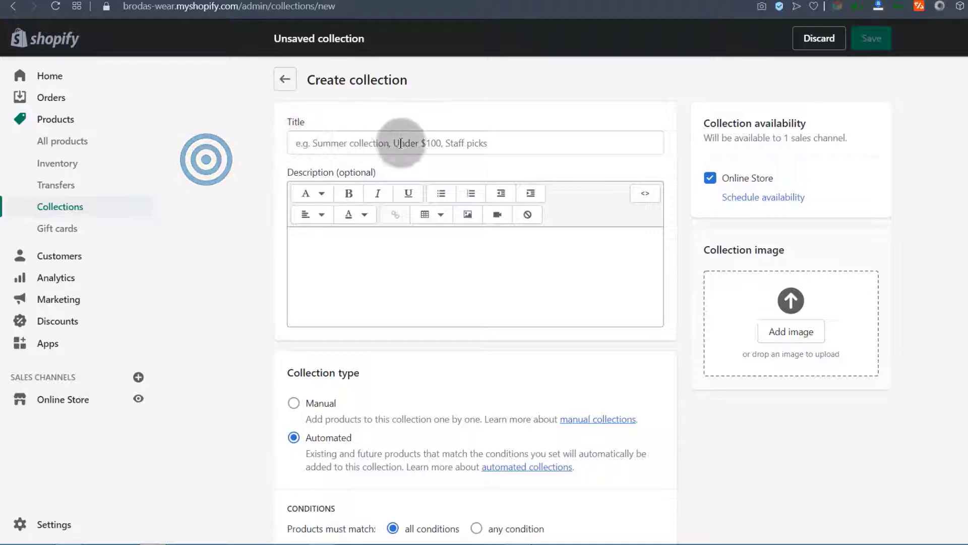
{"action": "left_click", "coordinate": [308, 236]}
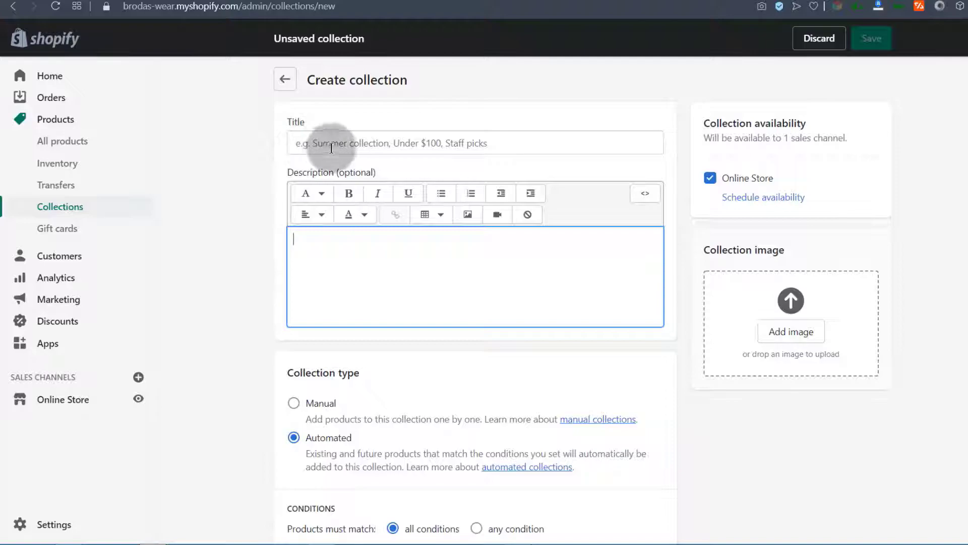
{"action": "left_click", "coordinate": [302, 141]}
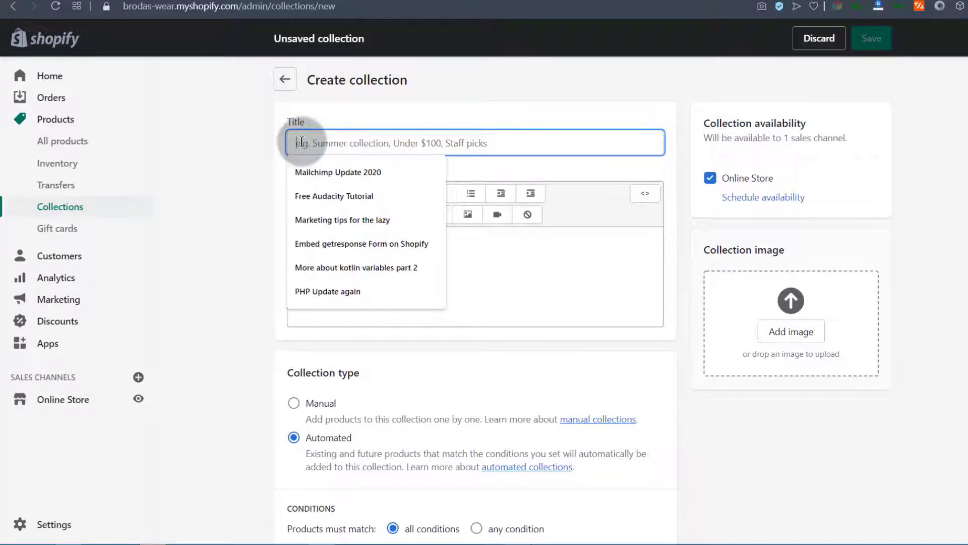
{"action": "type", "text": "Short Sleeve T-shirts"}
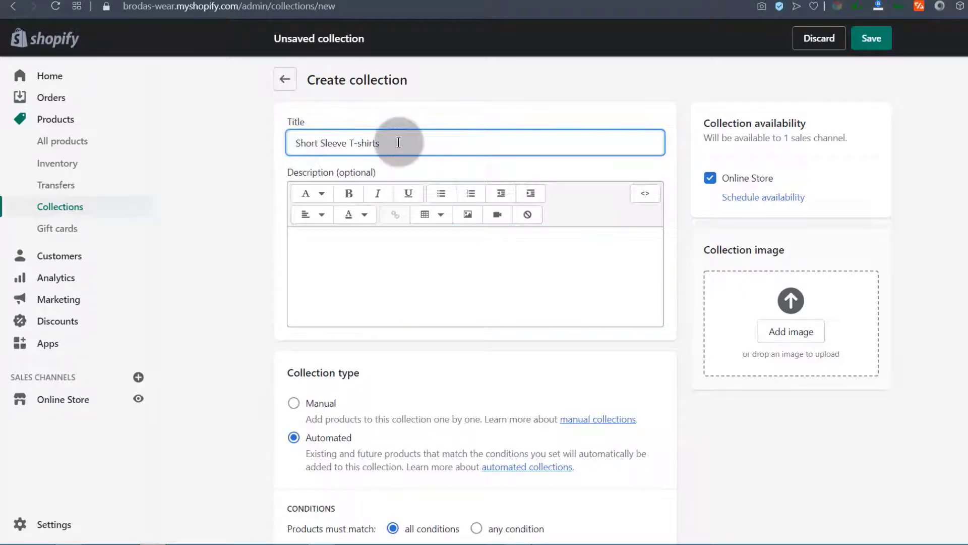
{"action": "left_click", "coordinate": [316, 248]}
{"action": "left_click", "coordinate": [301, 246]}
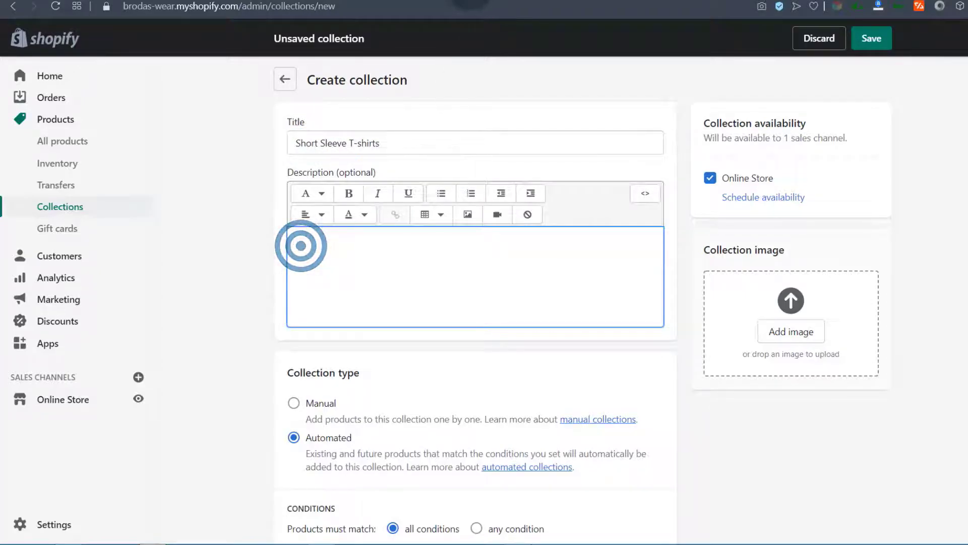
{"action": "left_click", "coordinate": [304, 13]}
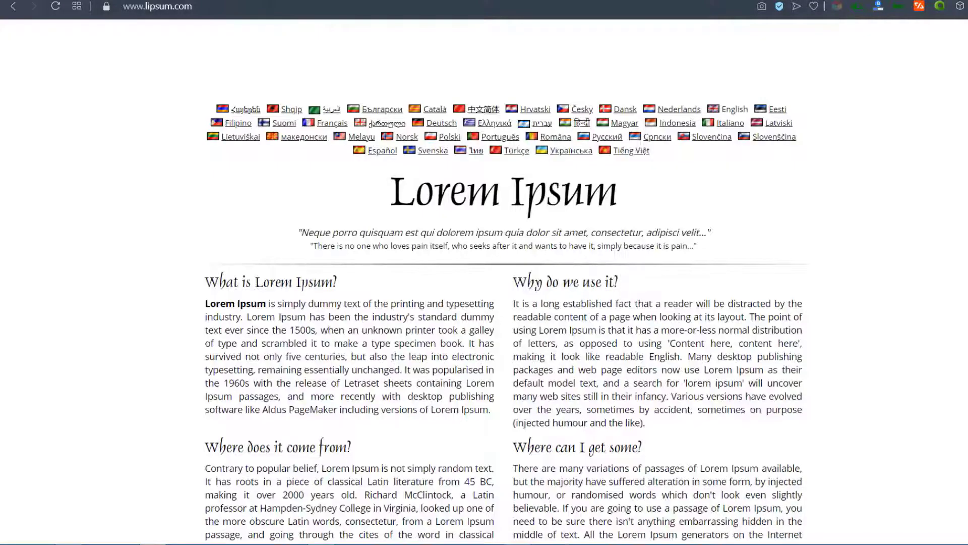
Step: Copy the first two Lorem Ipsum sections from lipsum.com
{"action": "left_click", "coordinate": [273, 22]}
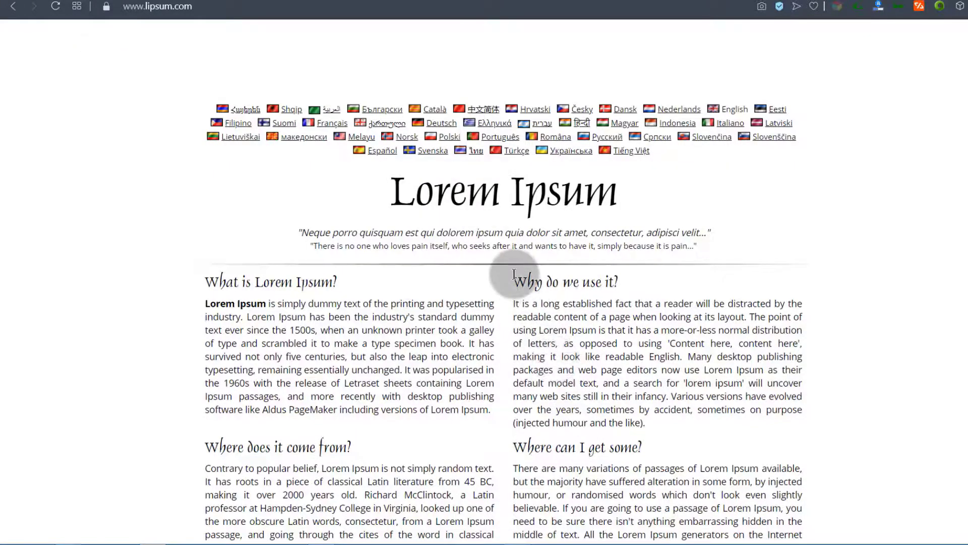
{"action": "left_click_drag", "start_coordinate": [205, 279], "coordinate": [676, 422]}
{"action": "key", "text": "ctrl+c"}
{"action": "right_click", "coordinate": [572, 402]}
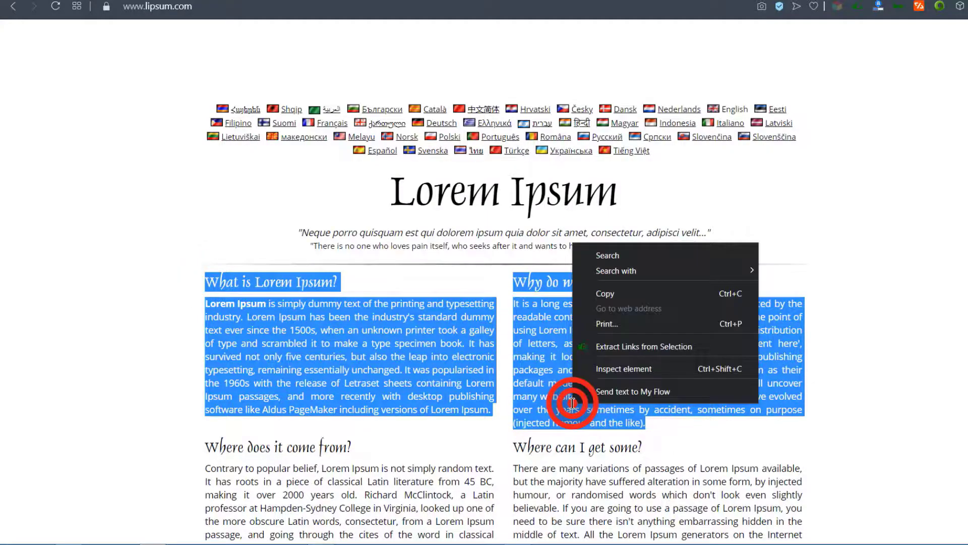
{"action": "left_click", "coordinate": [624, 293]}
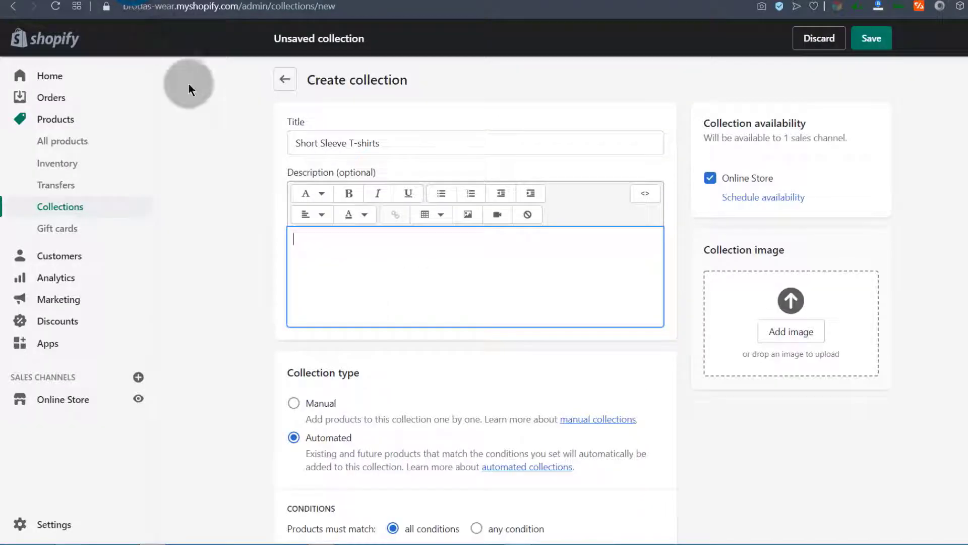
Step: Paste the Lorem Ipsum text into the collection description and place the caret after the first section
{"action": "scroll", "coordinate": [325, 260], "scroll_direction": "down", "scroll_amount": 1}
{"action": "left_click", "coordinate": [320, 166]}
{"action": "right_click", "coordinate": [307, 173]}
{"action": "left_click", "coordinate": [339, 257]}
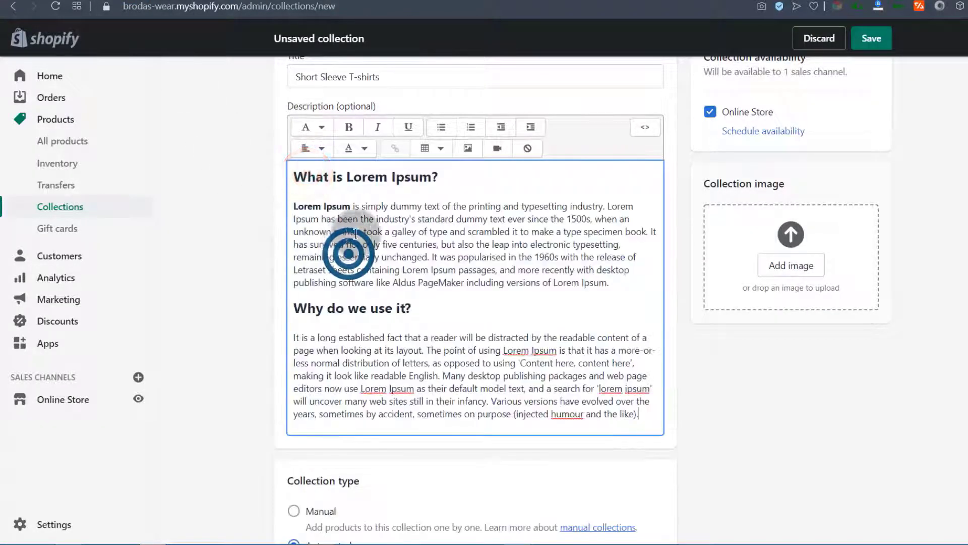
{"action": "scroll", "coordinate": [318, 298], "scroll_direction": "down", "scroll_amount": 3}
{"action": "scroll", "coordinate": [429, 246], "scroll_direction": "up", "scroll_amount": 3}
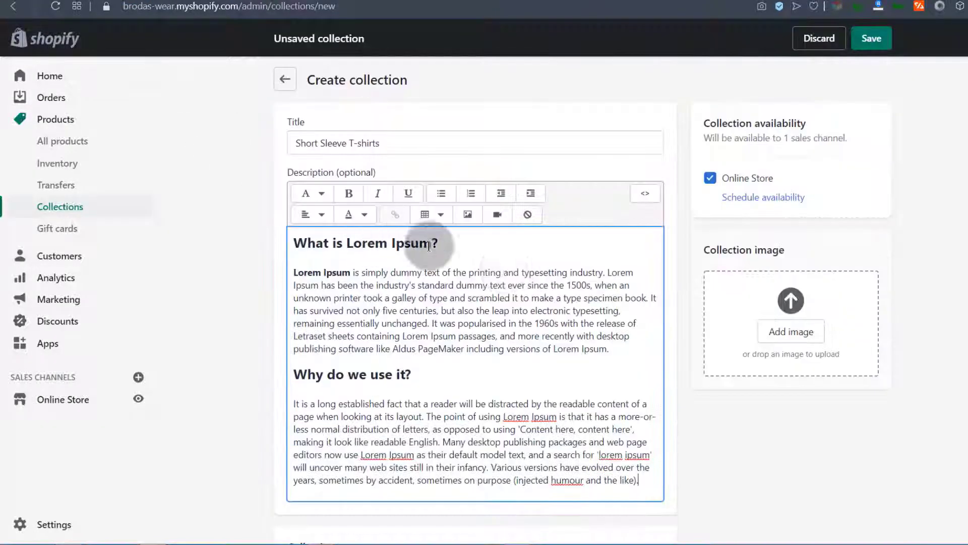
{"action": "left_click", "coordinate": [619, 350]}
Step: Add a blank paragraph after the first section and select the uploaded black T-shirt image for insertion
{"action": "key", "text": "Return"}
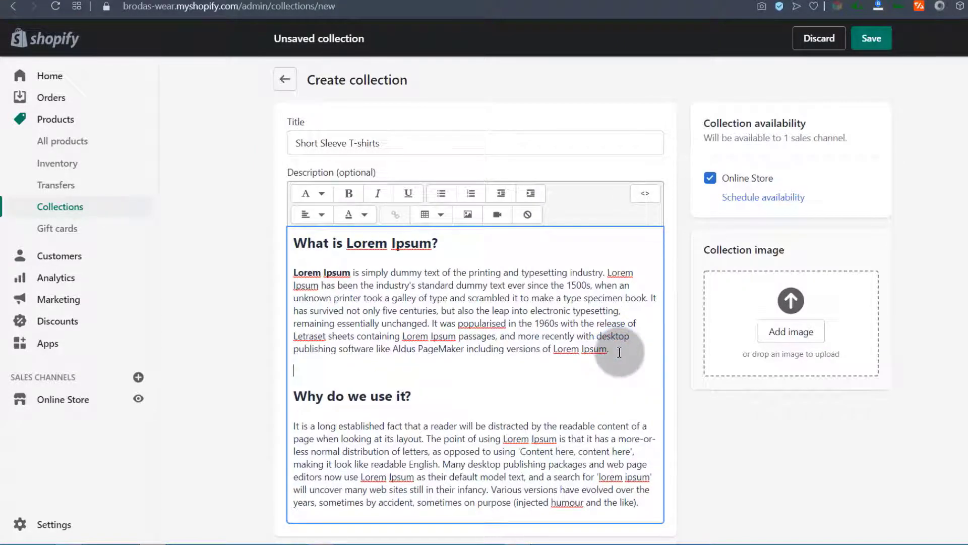
{"action": "left_click", "coordinate": [469, 216]}
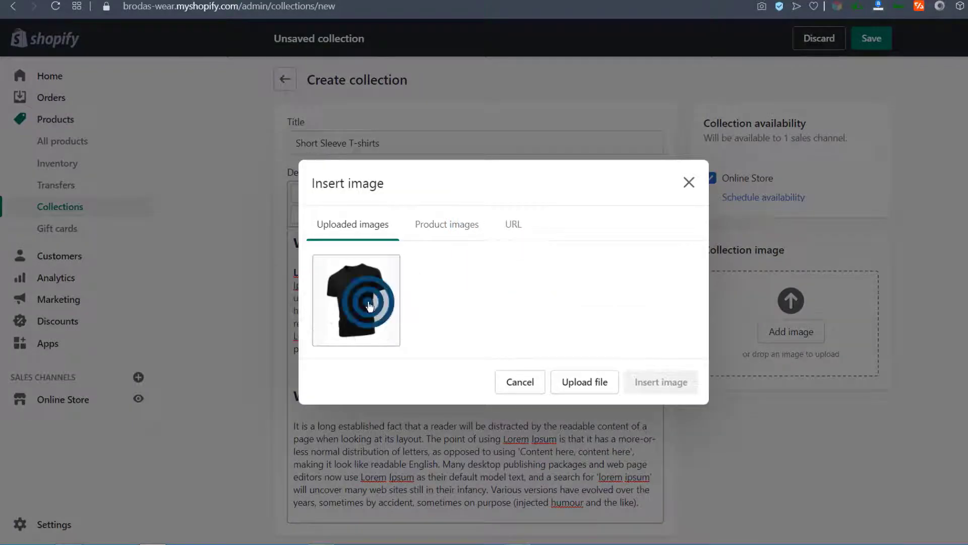
{"action": "left_click", "coordinate": [370, 303]}
{"action": "left_click", "coordinate": [328, 333]}
Step: Copy the product name 'Hanes Plain Mens Comfort' from Product samples.odt in LibreOffice Writer
{"action": "left_click", "coordinate": [525, 534]}
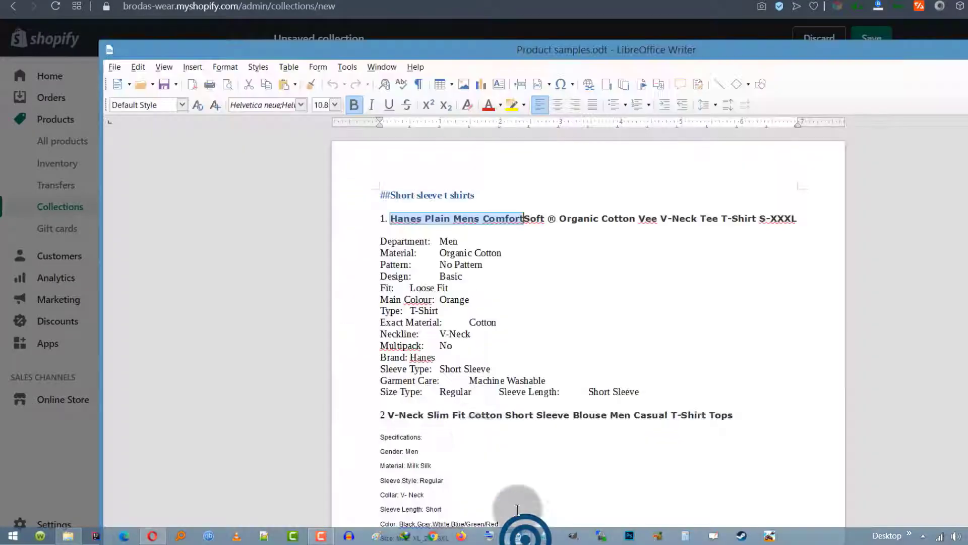
{"action": "right_click", "coordinate": [456, 216]}
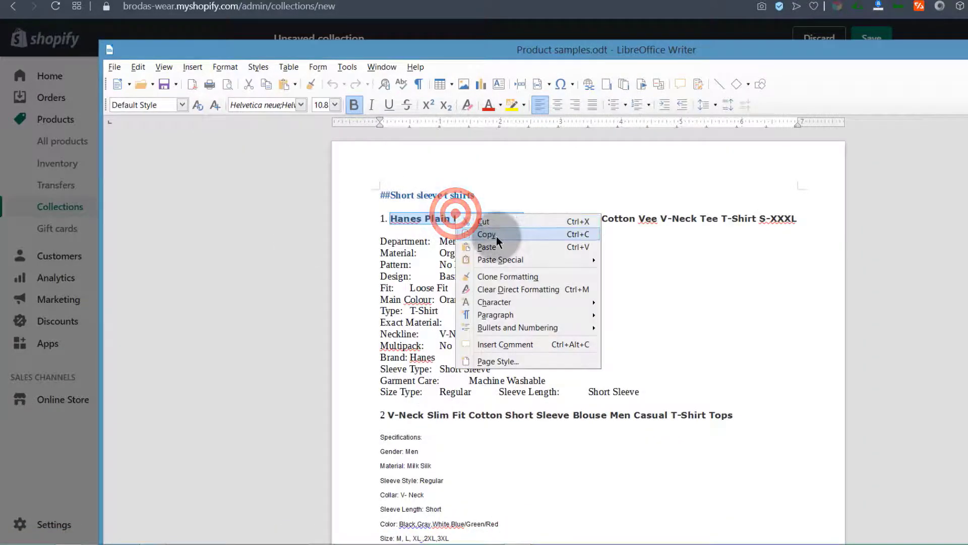
{"action": "left_click", "coordinate": [496, 236]}
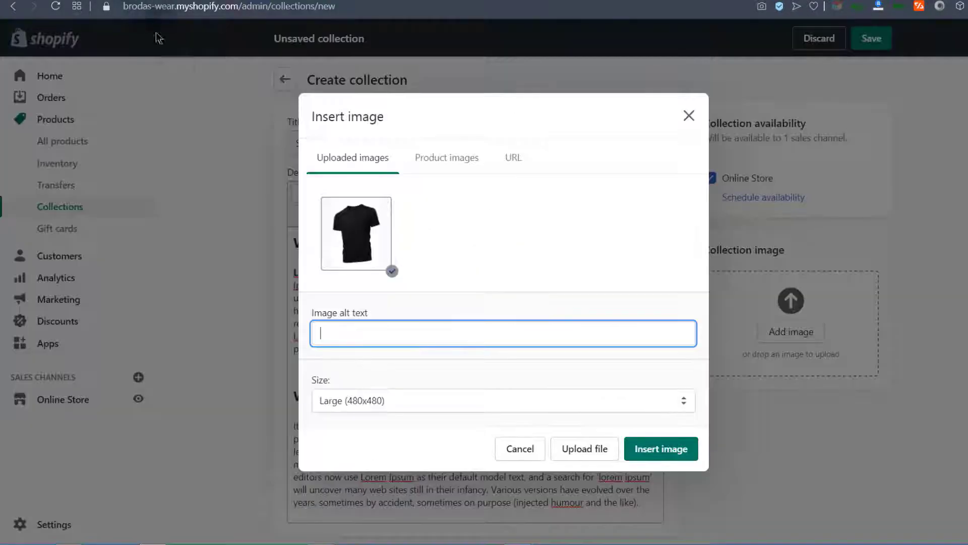
Step: Insert the black T-shirt image at Original size with alt text 'Hanes Plain Mens Comfort', then choose Manual type
{"action": "right_click", "coordinate": [332, 333]}
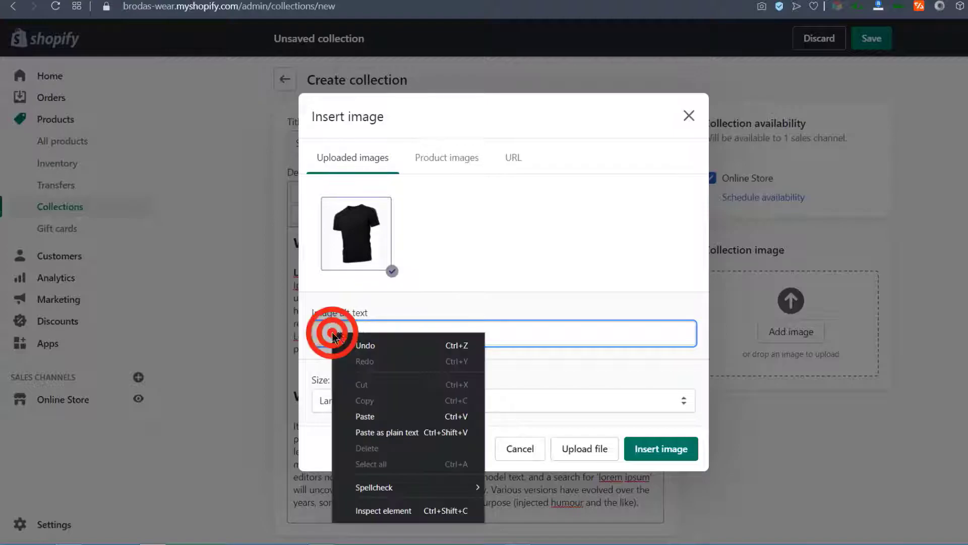
{"action": "left_click", "coordinate": [365, 416]}
{"action": "left_click", "coordinate": [366, 401]}
{"action": "left_click", "coordinate": [332, 416]}
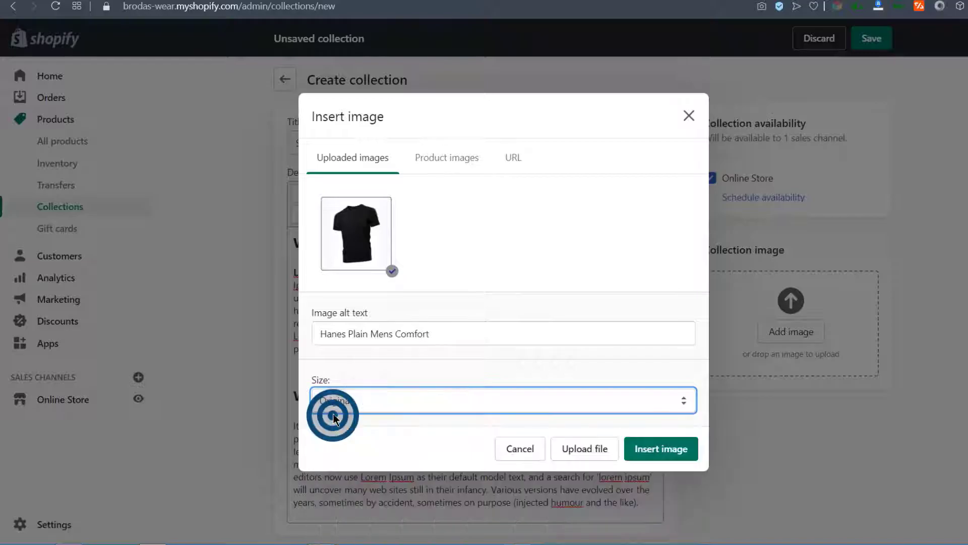
{"action": "left_click", "coordinate": [666, 448]}
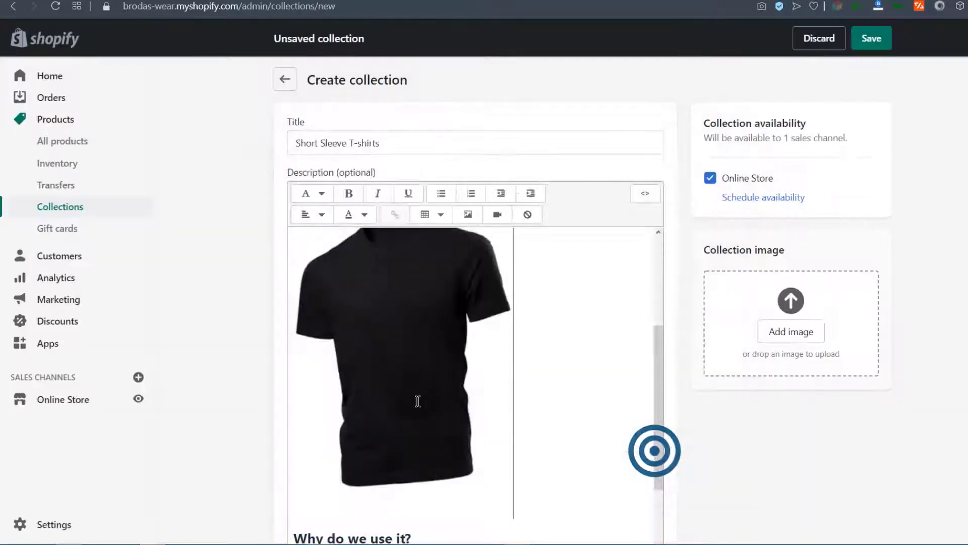
{"action": "scroll", "coordinate": [725, 419], "scroll_direction": "down", "scroll_amount": 7}
{"action": "scroll", "coordinate": [566, 274], "scroll_direction": "up", "scroll_amount": 10}
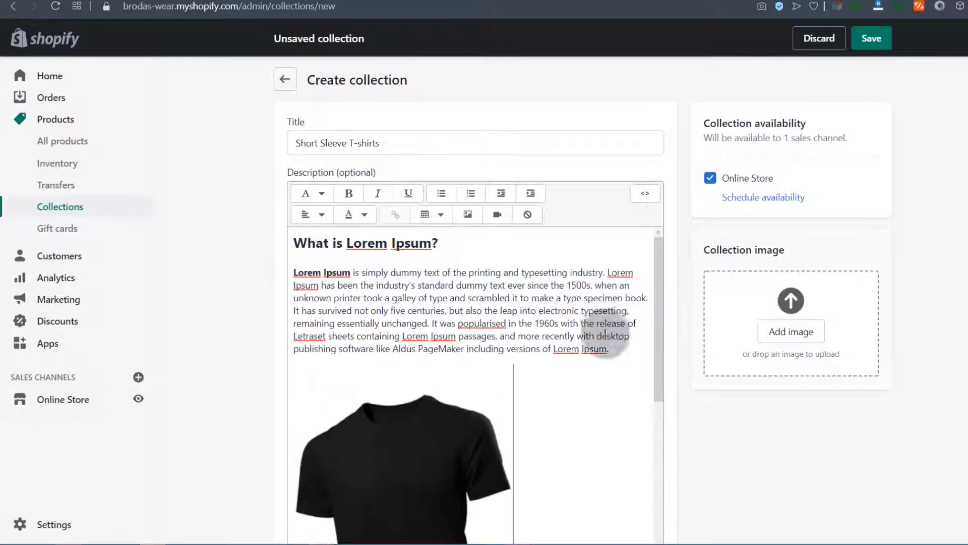
{"action": "scroll", "coordinate": [605, 329], "scroll_direction": "down", "scroll_amount": 10}
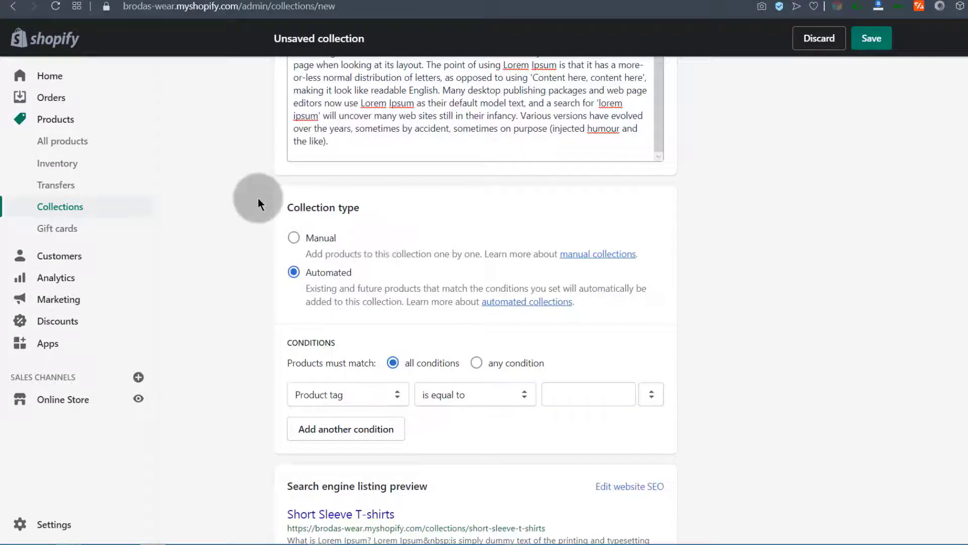
{"action": "left_click", "coordinate": [294, 238]}
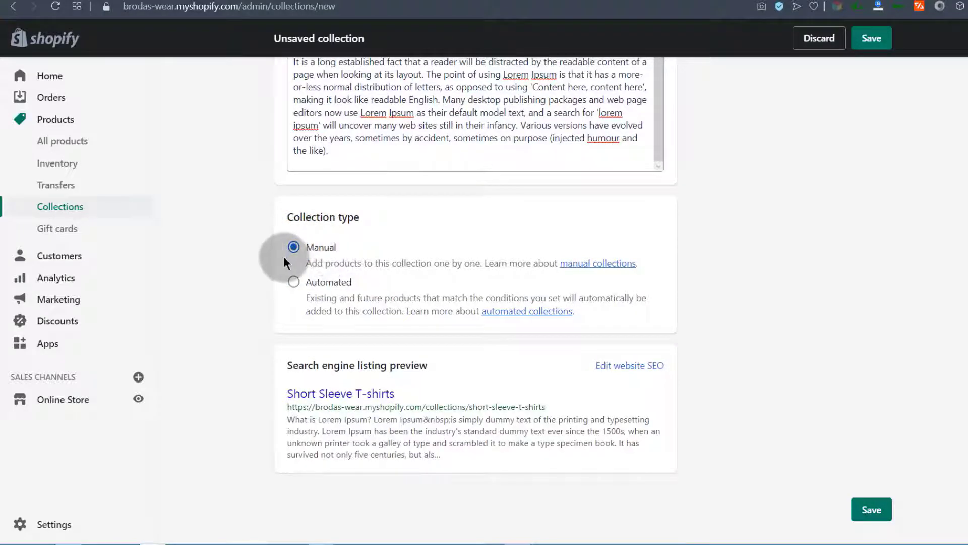
Step: Check the manual-collection help page, then save the Short Sleeve T-shirts collection
{"action": "left_click", "coordinate": [597, 264]}
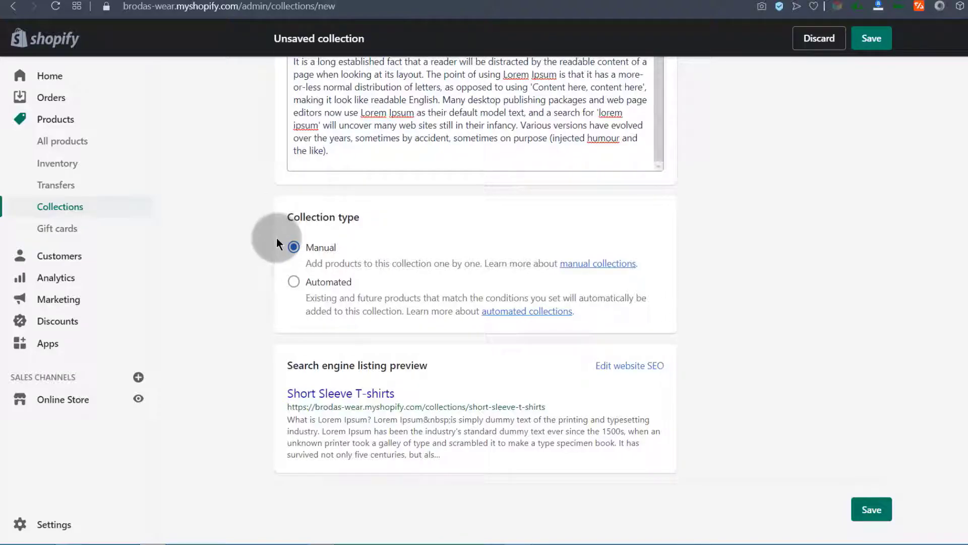
{"action": "left_click", "coordinate": [298, 248]}
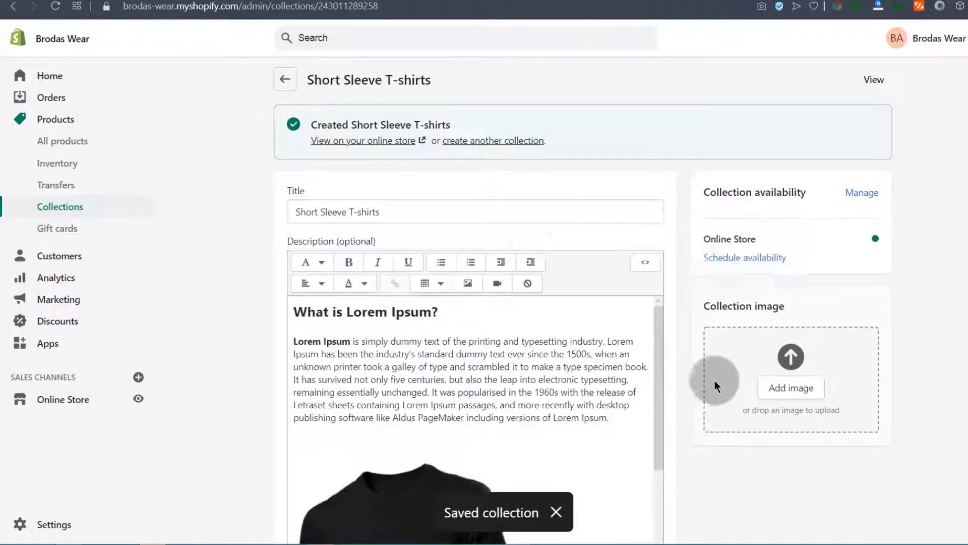
Step: Search products for 'h' and add the Hanes Plain Mens Comfort T-shirt to the collection
{"action": "scroll", "coordinate": [267, 314], "scroll_direction": "down", "scroll_amount": 10}
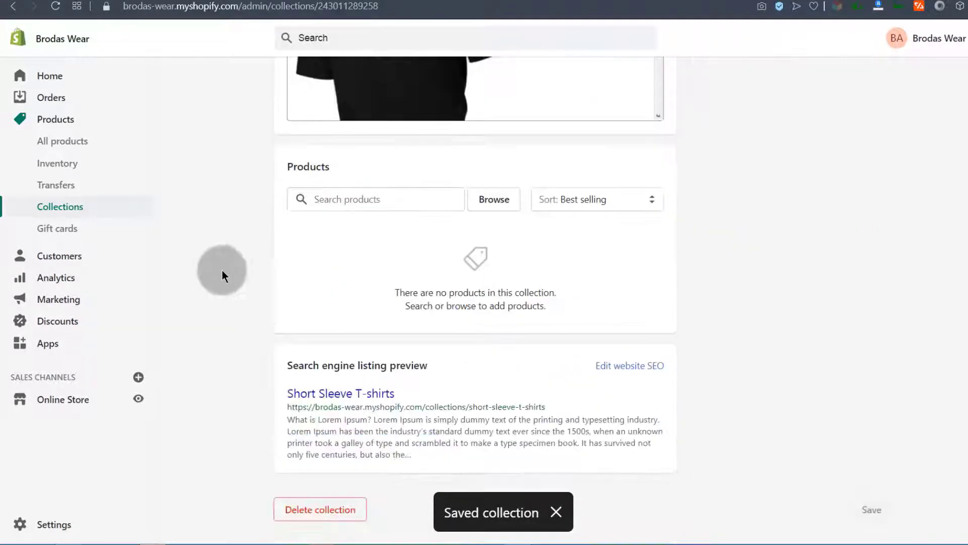
{"action": "left_click", "coordinate": [346, 195]}
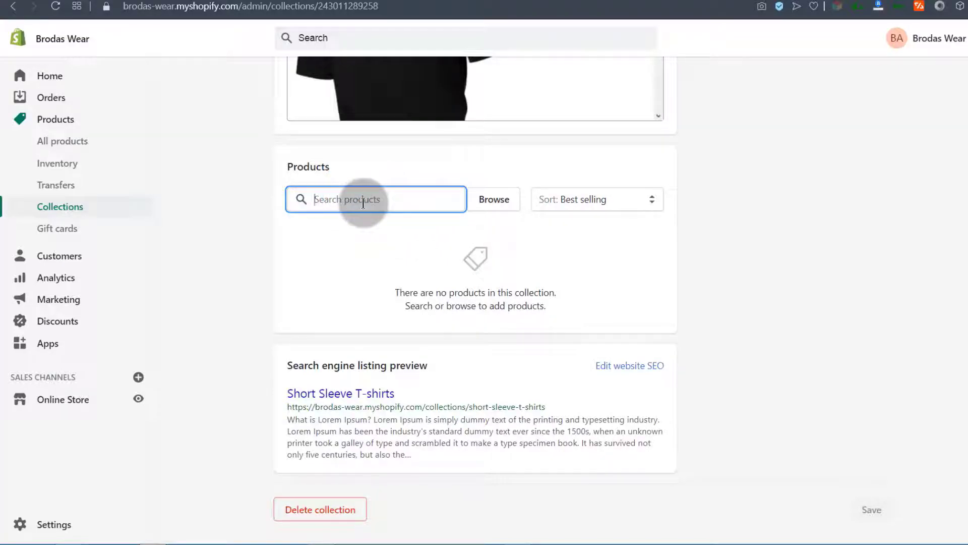
{"action": "type", "text": "h"}
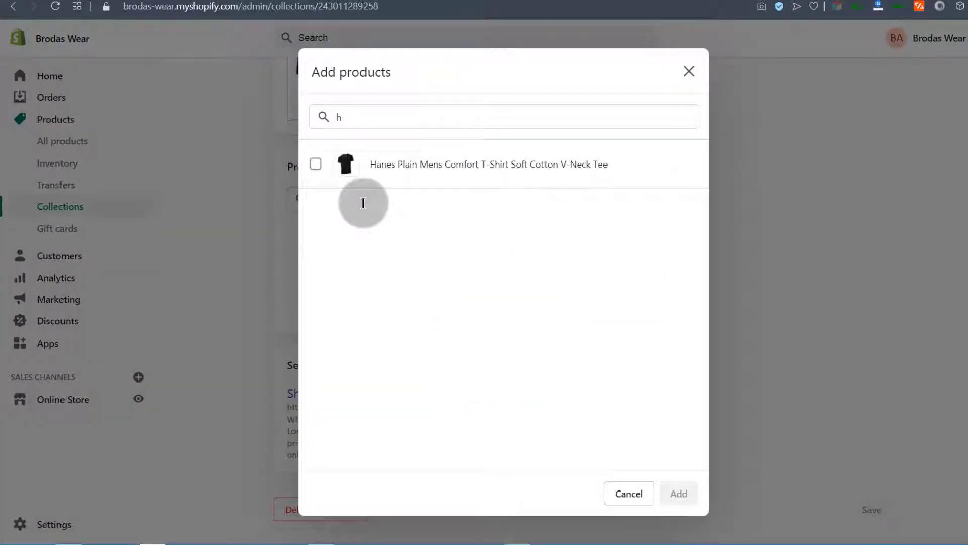
{"action": "left_click", "coordinate": [400, 172]}
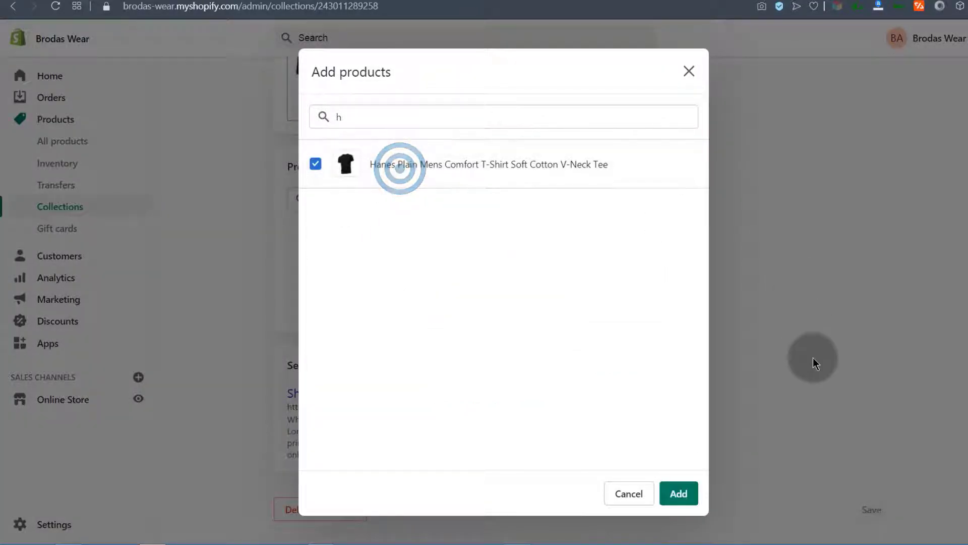
{"action": "left_click", "coordinate": [687, 490]}
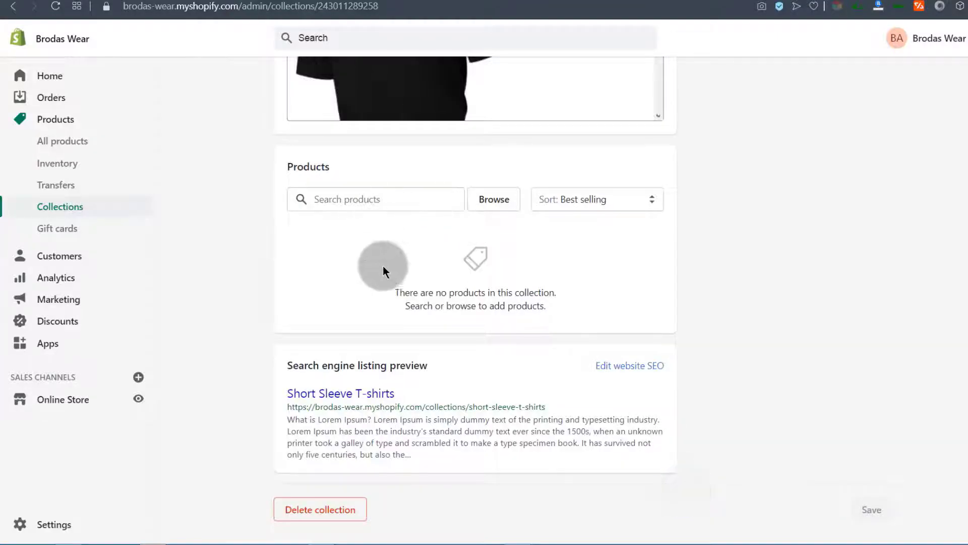
{"action": "scroll", "coordinate": [382, 261], "scroll_direction": "up", "scroll_amount": 10}
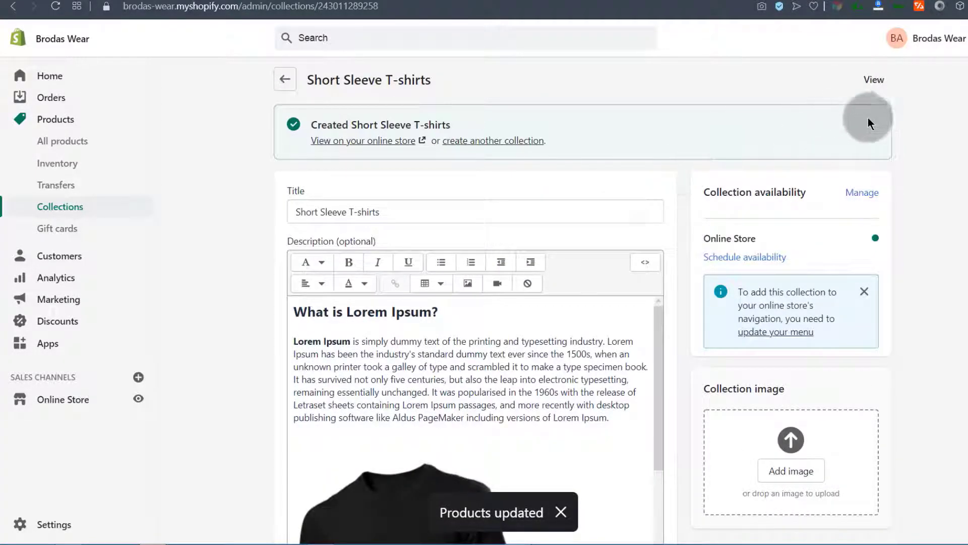
{"action": "scroll", "coordinate": [809, 232], "scroll_direction": "down", "scroll_amount": 5}
{"action": "scroll", "coordinate": [537, 288], "scroll_direction": "down", "scroll_amount": 3}
{"action": "scroll", "coordinate": [538, 288], "scroll_direction": "down", "scroll_amount": 3}
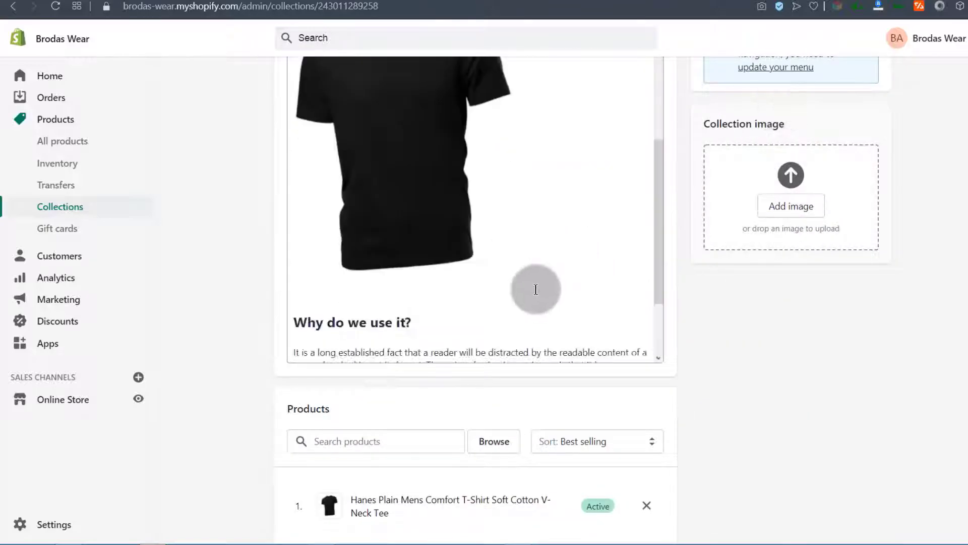
{"action": "scroll", "coordinate": [379, 396], "scroll_direction": "down", "scroll_amount": 5}
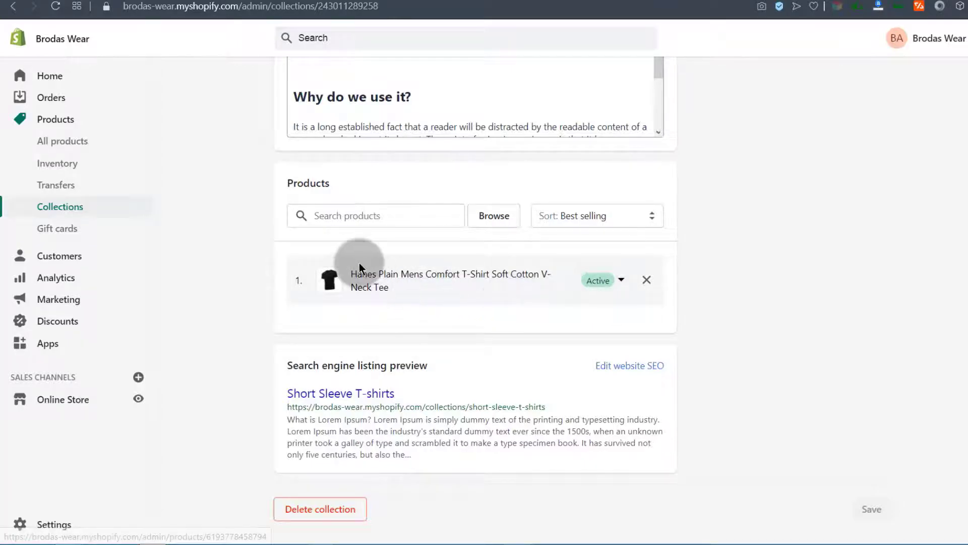
{"action": "scroll", "coordinate": [361, 267], "scroll_direction": "up", "scroll_amount": 10}
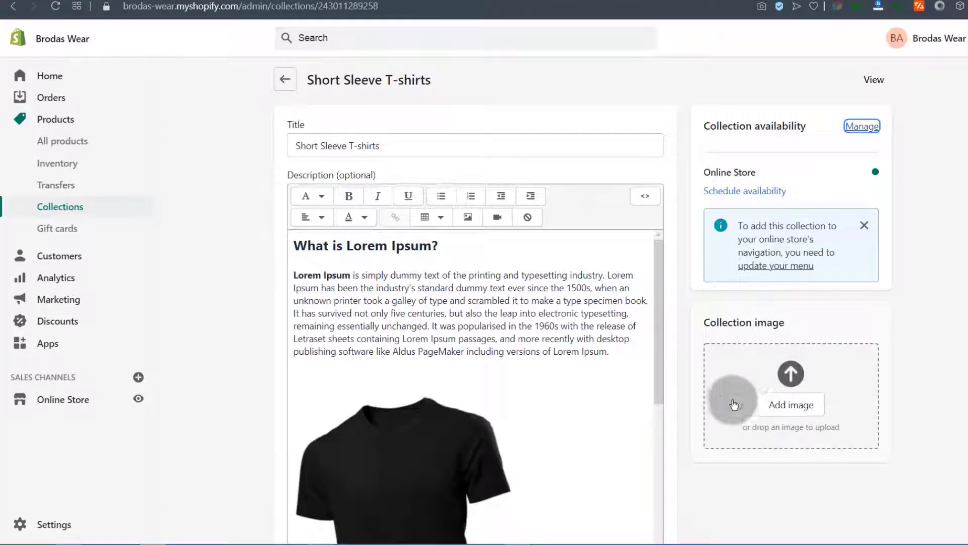
Step: Upload the black short-sleeve T-shirt image to the collection and go back to the collections list
{"action": "left_click", "coordinate": [790, 407]}
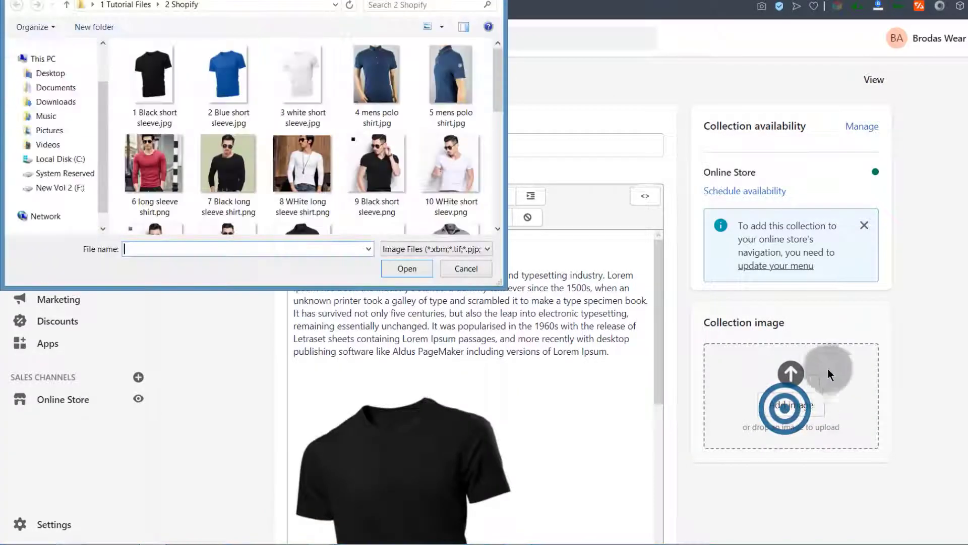
{"action": "double_click", "coordinate": [151, 76]}
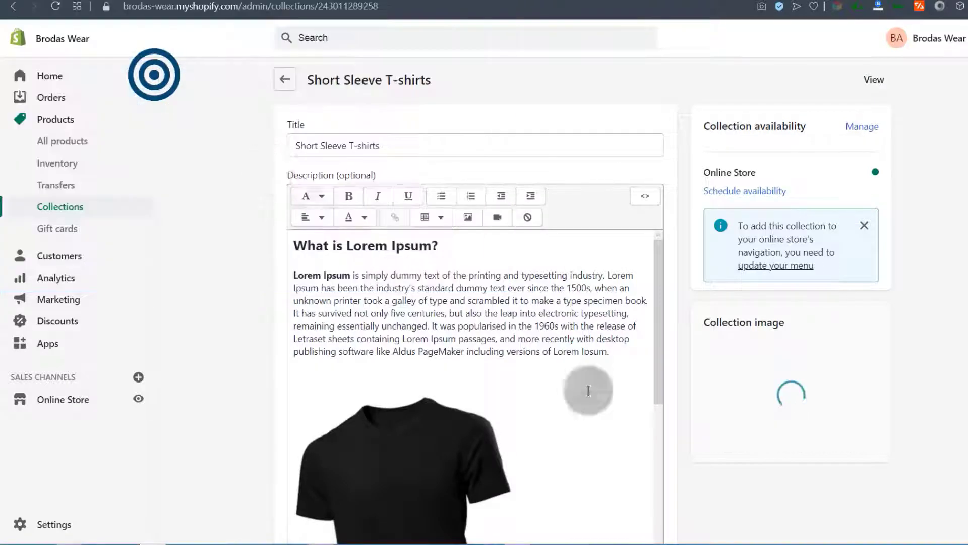
{"action": "left_click", "coordinate": [58, 206]}
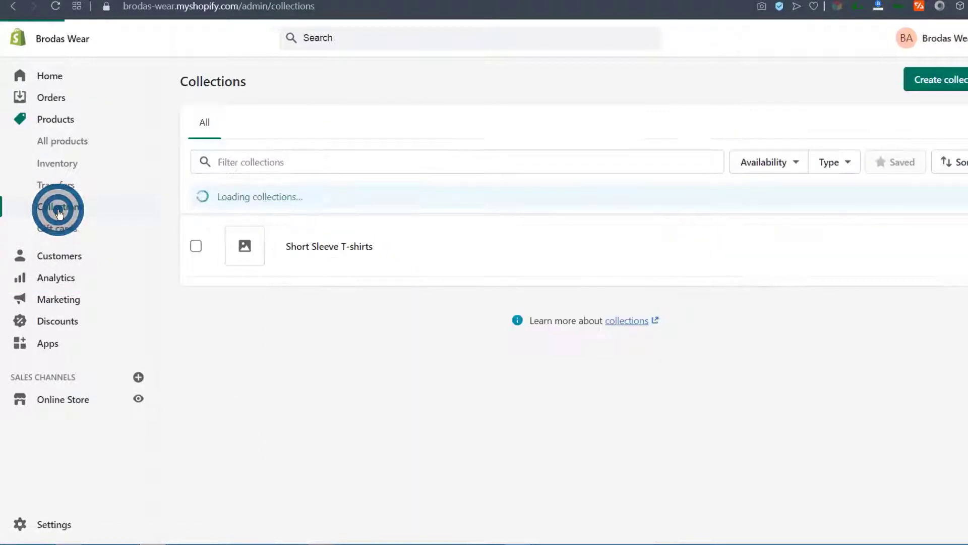
Step: Delete the Short Sleeve T-shirts collection via More actions and begin a new collection
{"action": "left_click", "coordinate": [196, 246]}
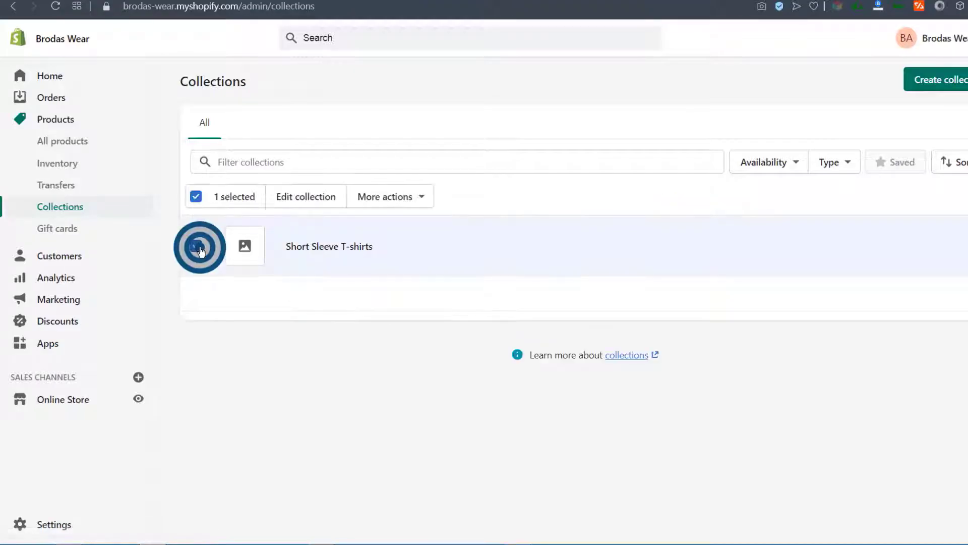
{"action": "left_click", "coordinate": [423, 198]}
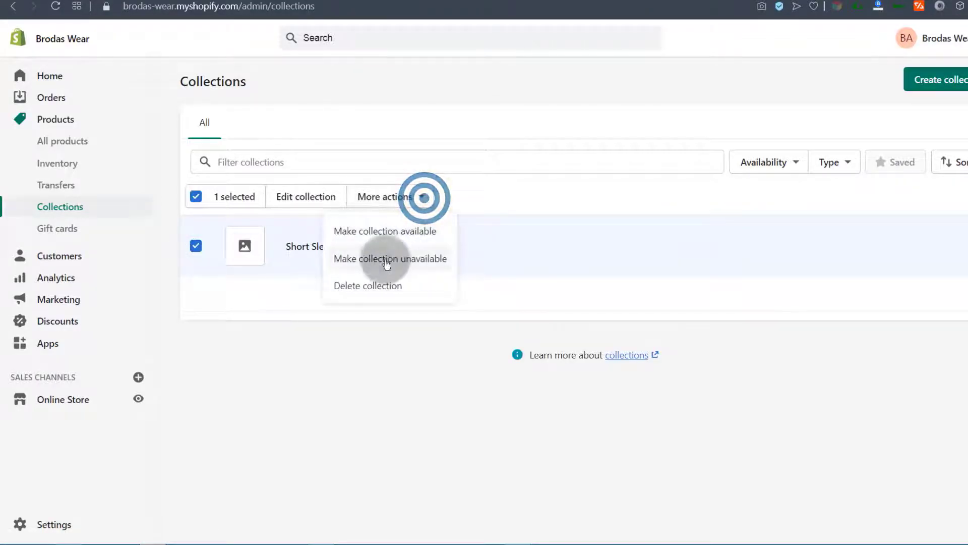
{"action": "left_click", "coordinate": [347, 283]}
{"action": "left_click", "coordinate": [674, 325]}
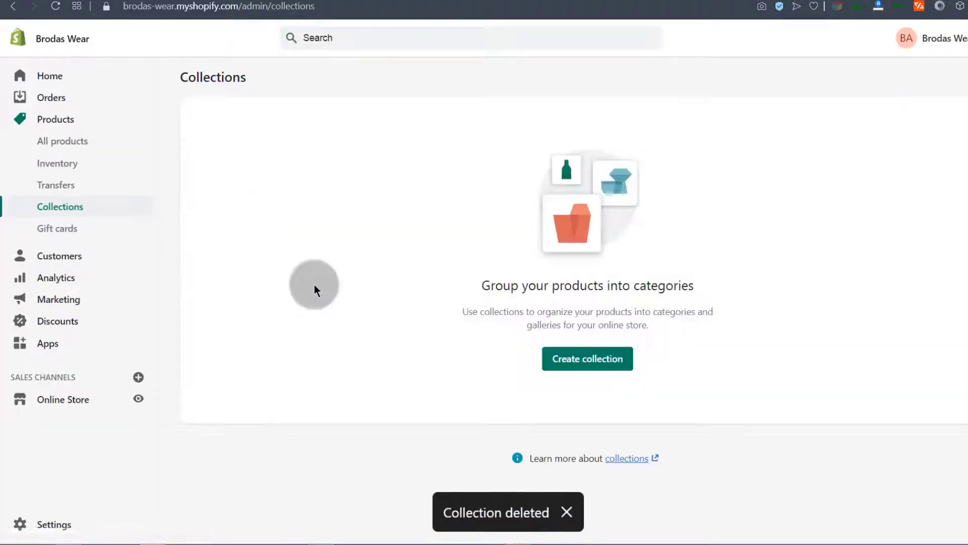
{"action": "left_click", "coordinate": [586, 358]}
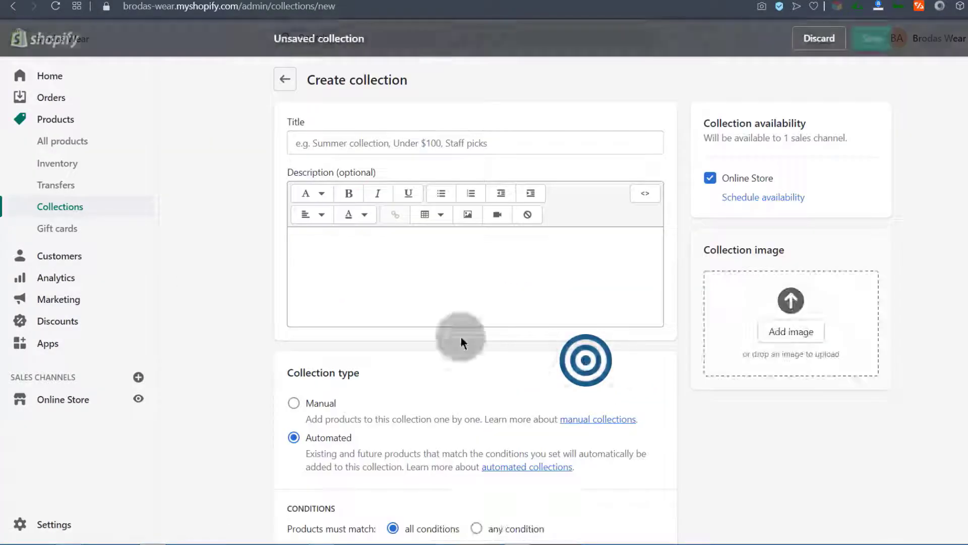
Step: Upload '1 Black short sleeve.jpg' as the new collection's image
{"action": "left_click", "coordinate": [331, 143]}
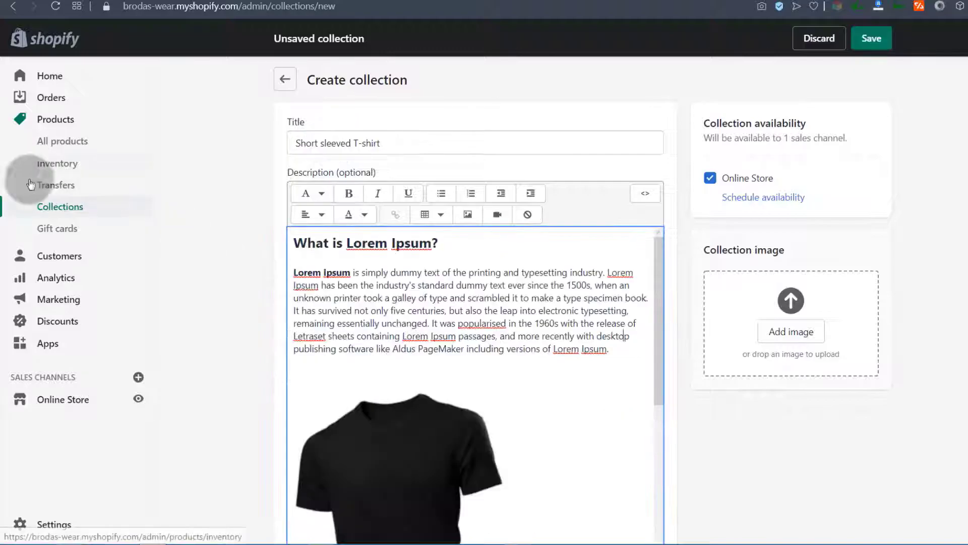
{"action": "scroll", "coordinate": [262, 284], "scroll_direction": "down", "scroll_amount": 5}
{"action": "scroll", "coordinate": [255, 280], "scroll_direction": "up", "scroll_amount": 5}
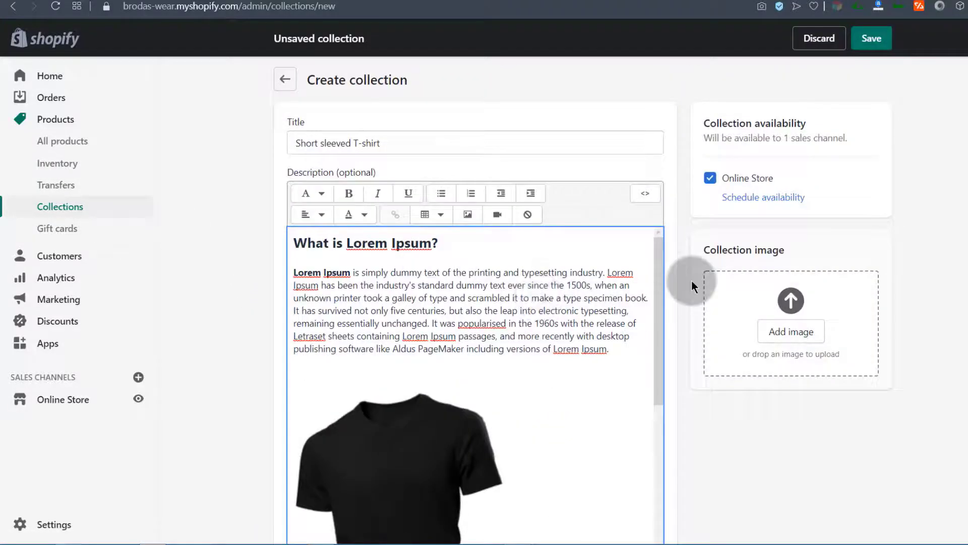
{"action": "scroll", "coordinate": [750, 357], "scroll_direction": "down", "scroll_amount": 3}
{"action": "scroll", "coordinate": [787, 327], "scroll_direction": "up", "scroll_amount": 3}
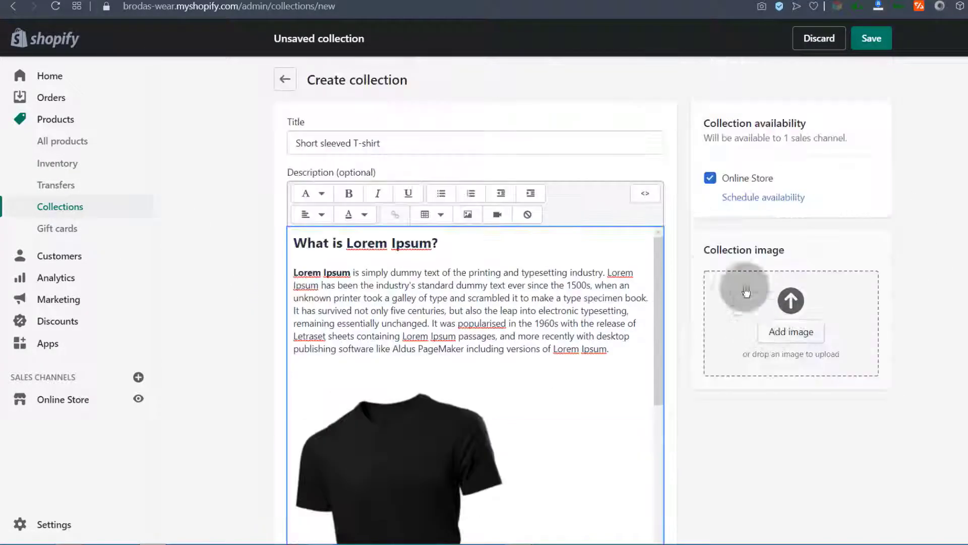
{"action": "left_click", "coordinate": [790, 300]}
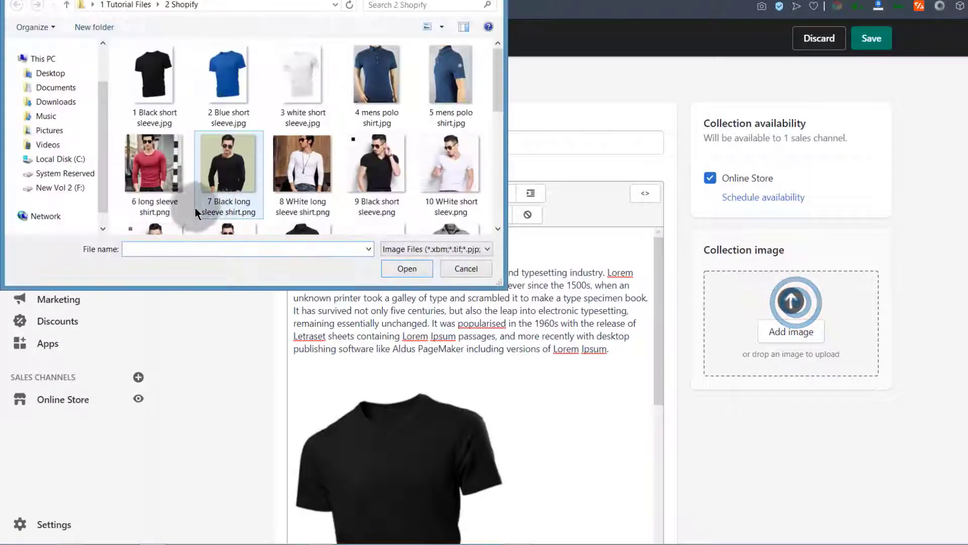
{"action": "double_click", "coordinate": [153, 78]}
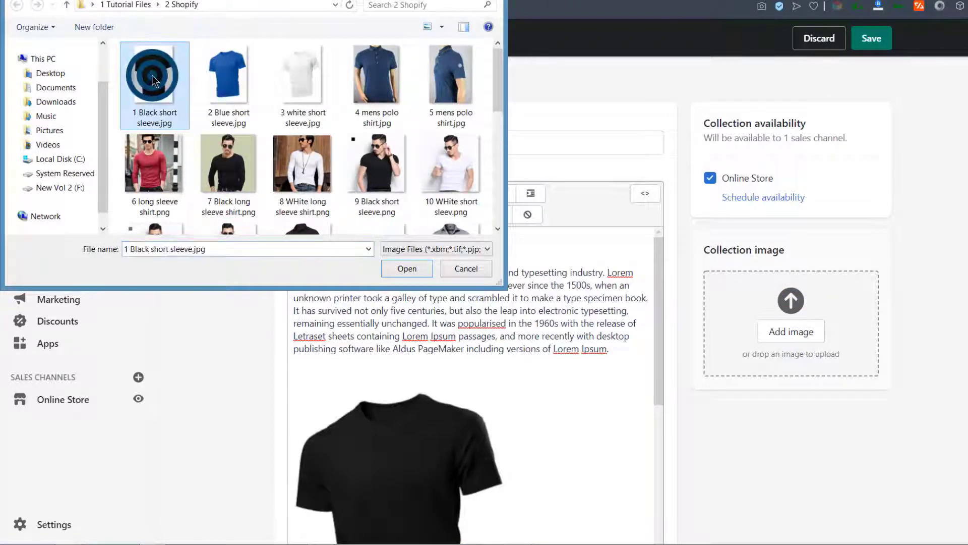
{"action": "scroll", "coordinate": [274, 302], "scroll_direction": "down", "scroll_amount": 10}
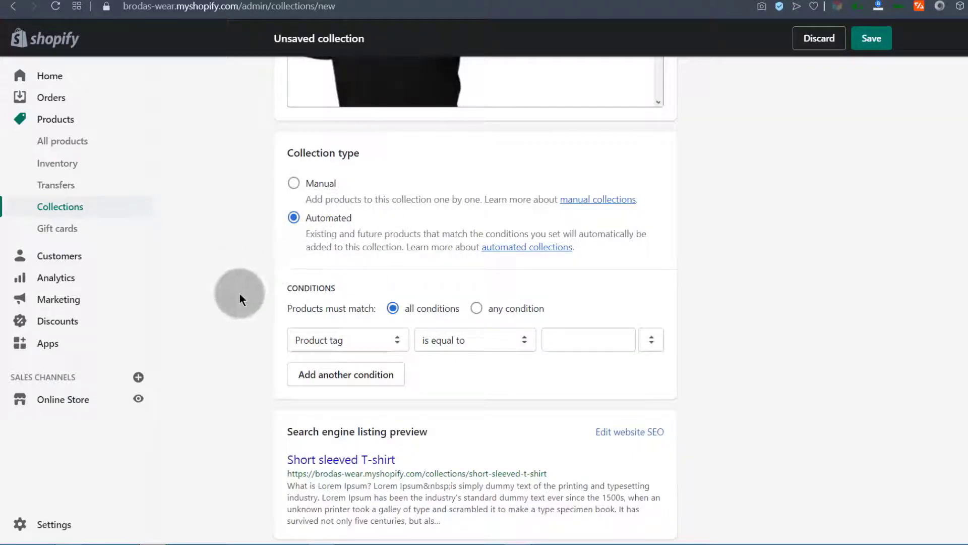
Step: Keep 'all conditions' and set the rule to Product type is equal to T-Shirt
{"action": "scroll", "coordinate": [237, 294], "scroll_direction": "down", "scroll_amount": 2}
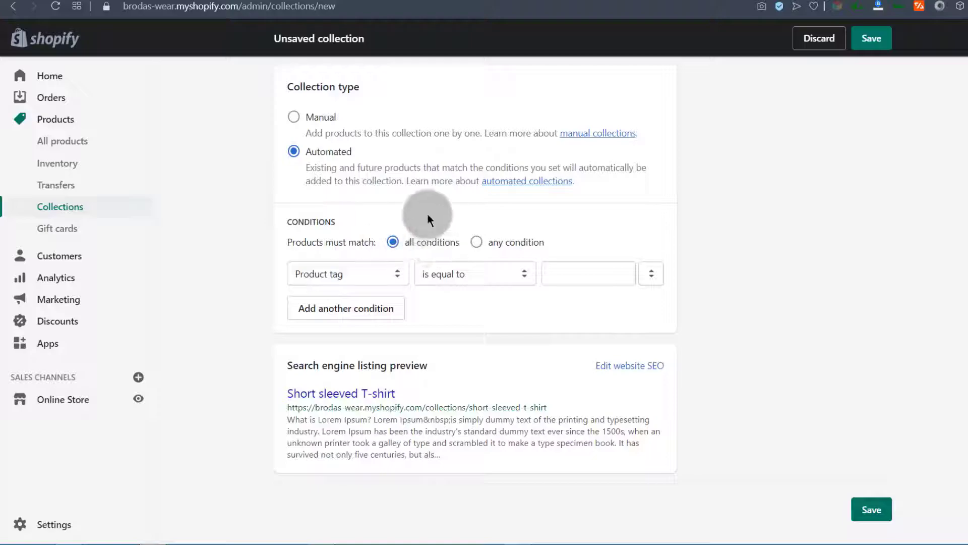
{"action": "left_click", "coordinate": [476, 243]}
{"action": "left_click", "coordinate": [393, 242]}
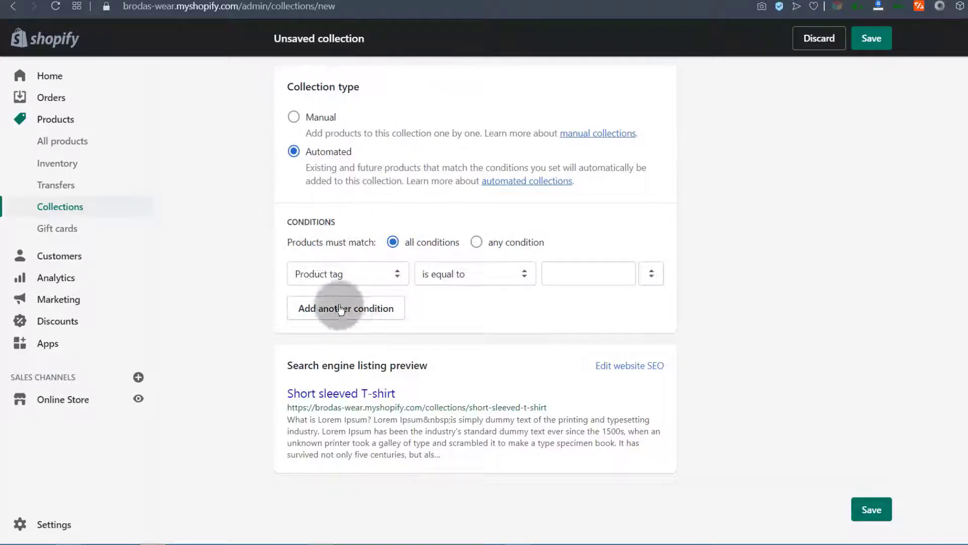
{"action": "left_click", "coordinate": [331, 273]}
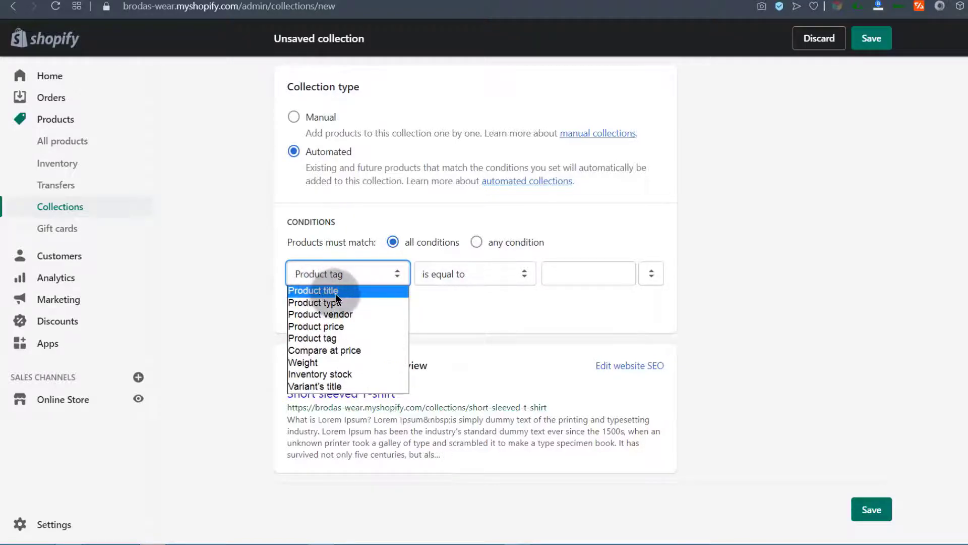
{"action": "left_click", "coordinate": [307, 303]}
{"action": "left_click", "coordinate": [581, 273]}
{"action": "left_click", "coordinate": [580, 302]}
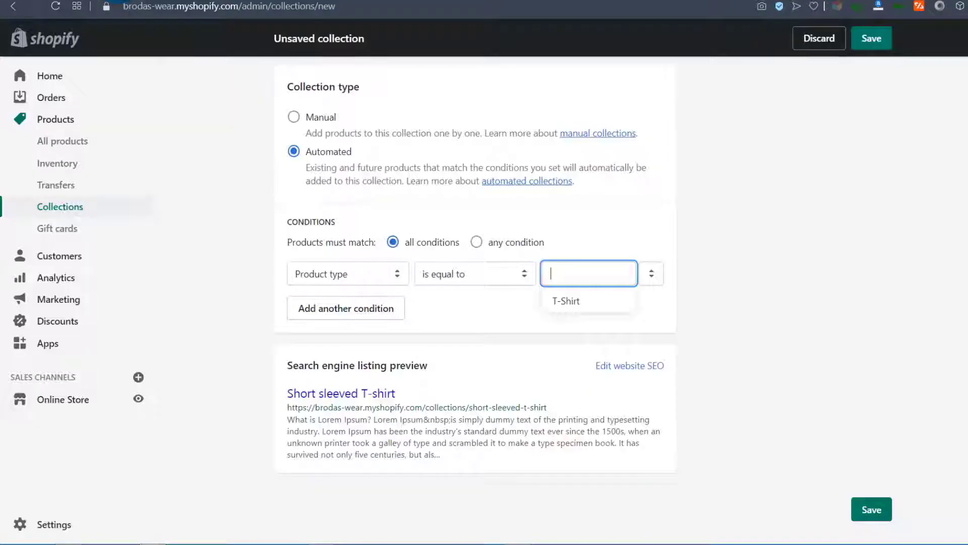
{"action": "left_click", "coordinate": [373, 333]}
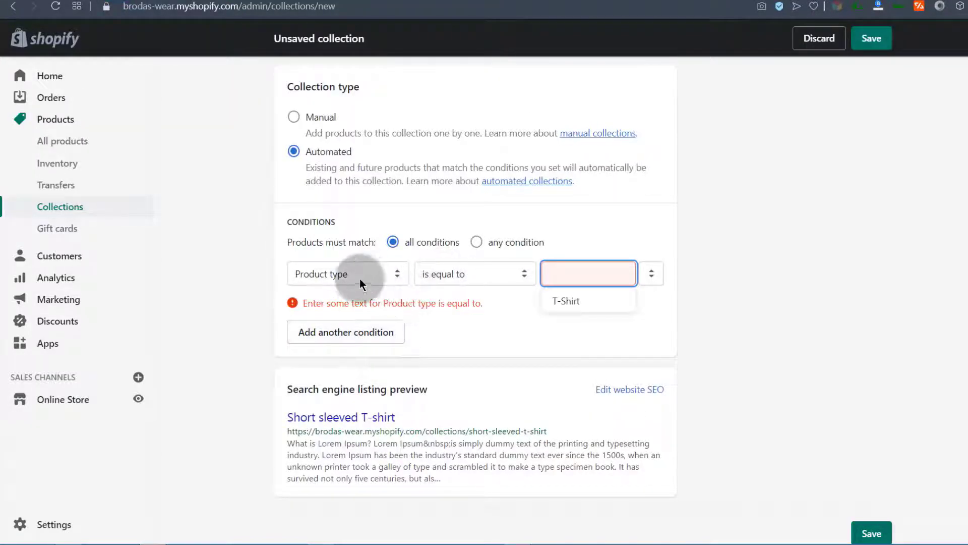
{"action": "left_click", "coordinate": [344, 274]}
{"action": "left_click", "coordinate": [591, 270]}
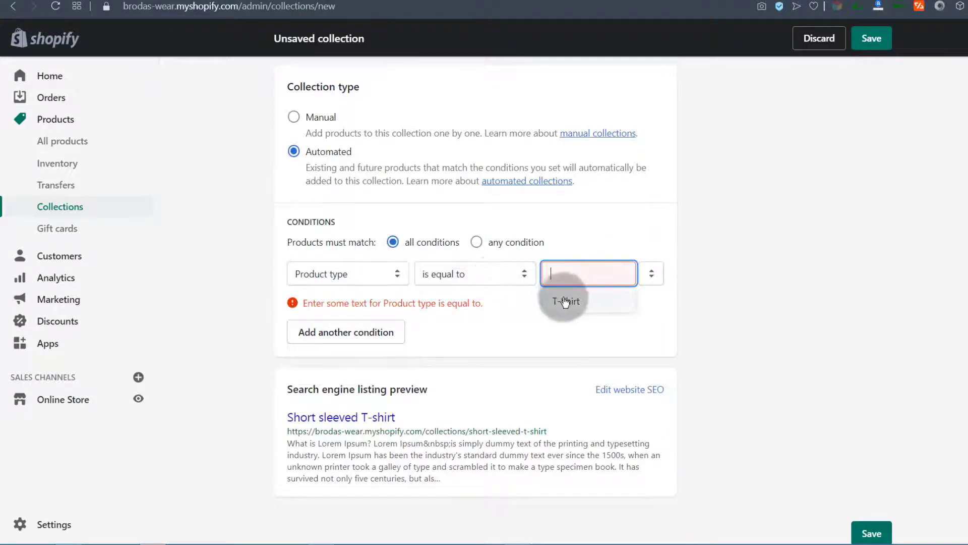
{"action": "left_click", "coordinate": [565, 301]}
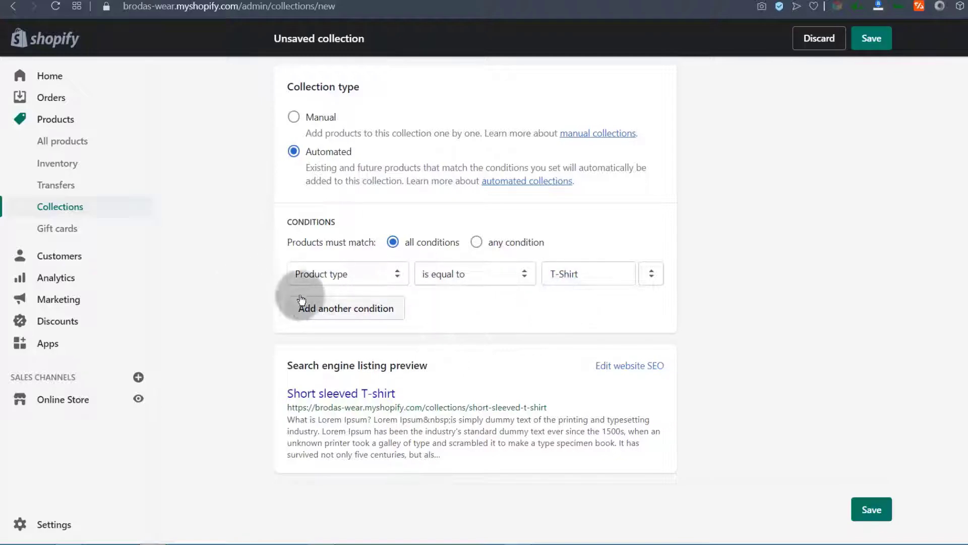
Step: Try the Product price field, then revert the condition to Product type equal to T-Shirt
{"action": "left_click", "coordinate": [327, 273]}
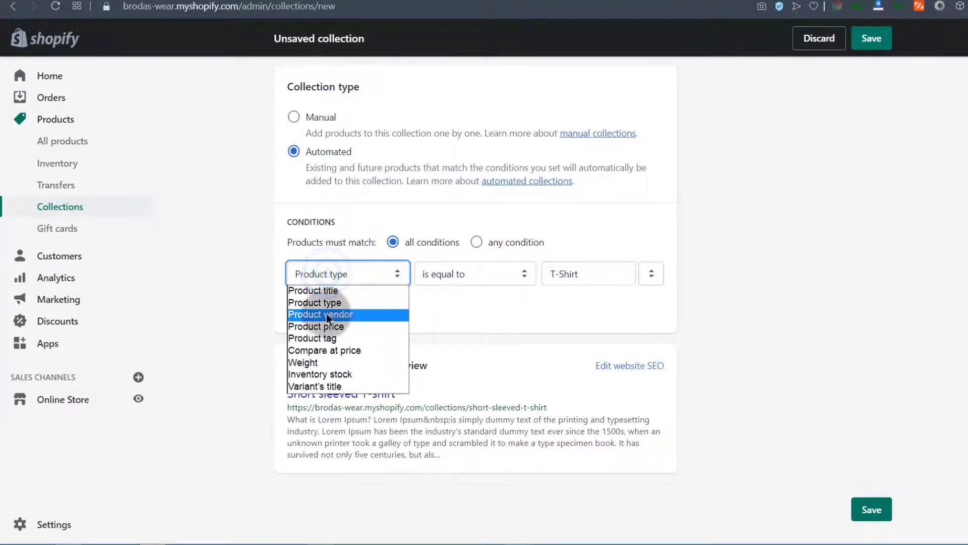
{"action": "left_click", "coordinate": [319, 327]}
{"action": "left_click", "coordinate": [568, 271]}
{"action": "left_click", "coordinate": [318, 277]}
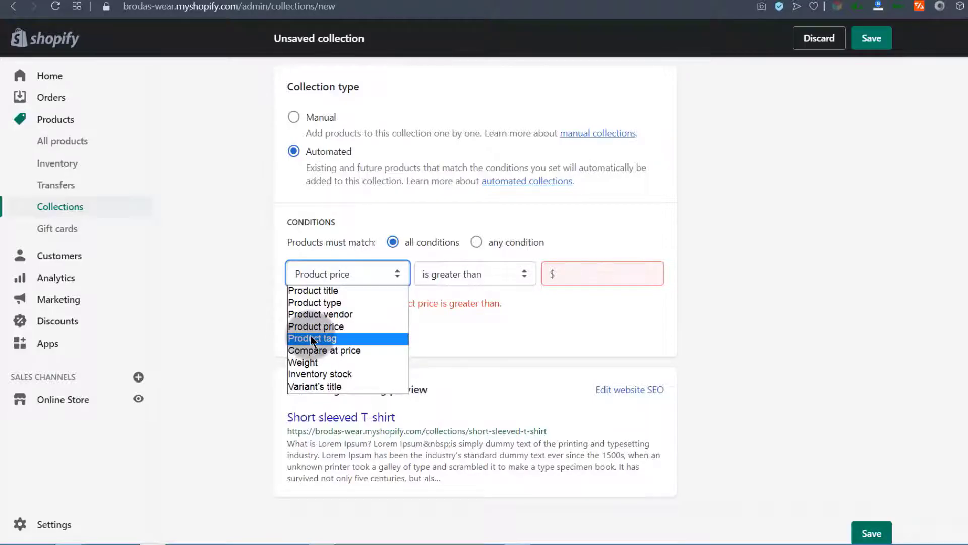
{"action": "left_click", "coordinate": [307, 303]}
{"action": "left_click", "coordinate": [585, 270]}
{"action": "left_click", "coordinate": [582, 301]}
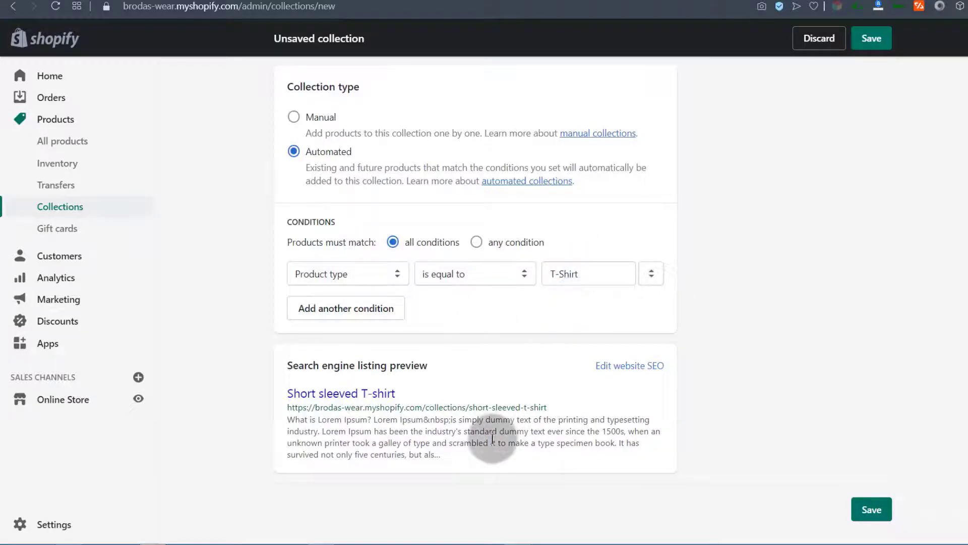
Step: Change the condition to Product tag is equal to 'Short sleeve t-shirt'
{"action": "left_click", "coordinate": [348, 274]}
{"action": "left_click", "coordinate": [315, 341]}
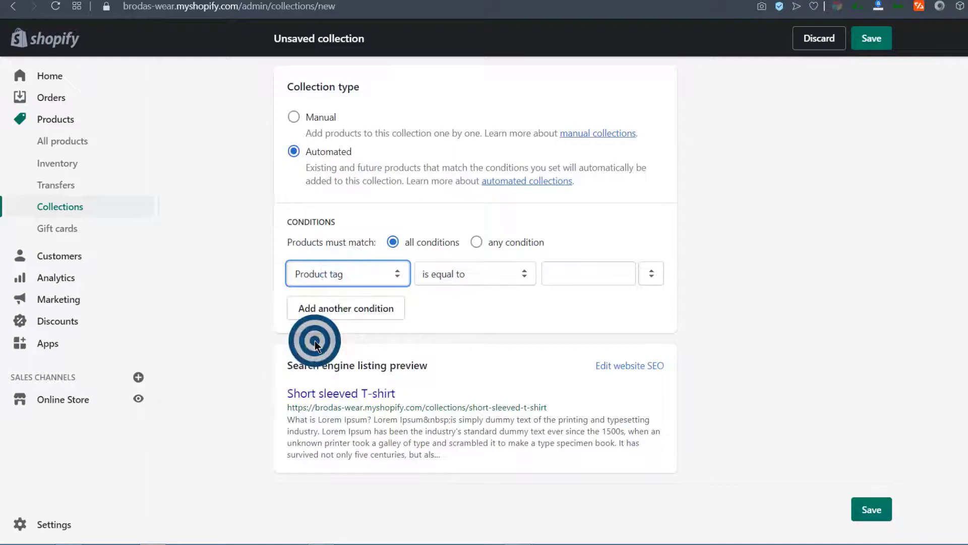
{"action": "left_click", "coordinate": [325, 275]}
{"action": "left_click", "coordinate": [261, 275]}
{"action": "scroll", "coordinate": [336, 252], "scroll_direction": "up", "scroll_amount": 8}
{"action": "scroll", "coordinate": [336, 253], "scroll_direction": "up", "scroll_amount": 3}
{"action": "left_click_drag", "start_coordinate": [350, 143], "coordinate": [301, 143]}
{"action": "scroll", "coordinate": [243, 369], "scroll_direction": "down", "scroll_amount": 15}
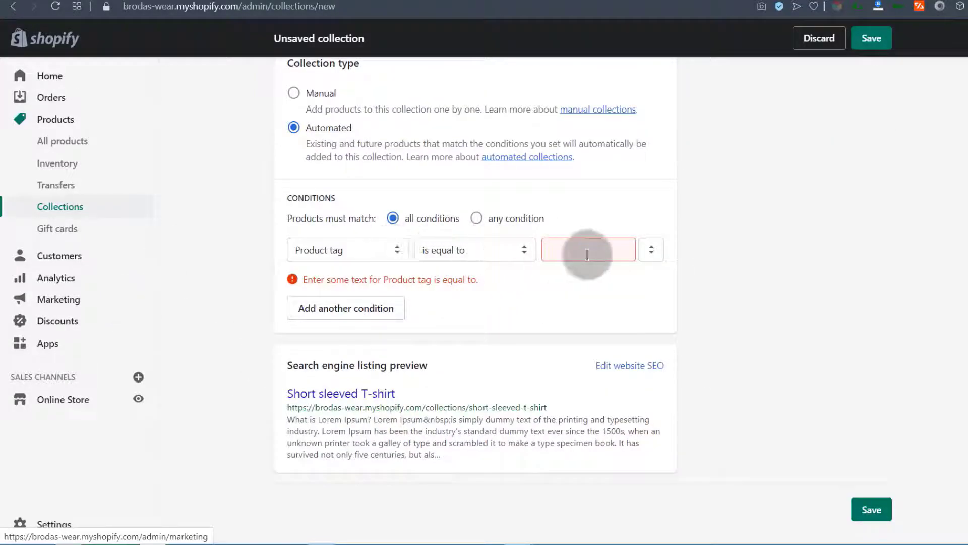
{"action": "left_click", "coordinate": [566, 249]}
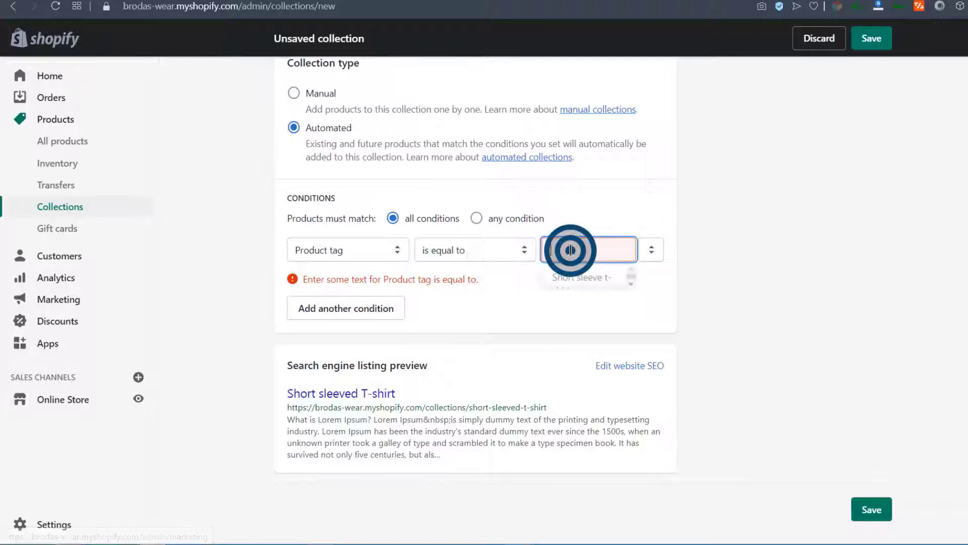
{"action": "left_click", "coordinate": [580, 277]}
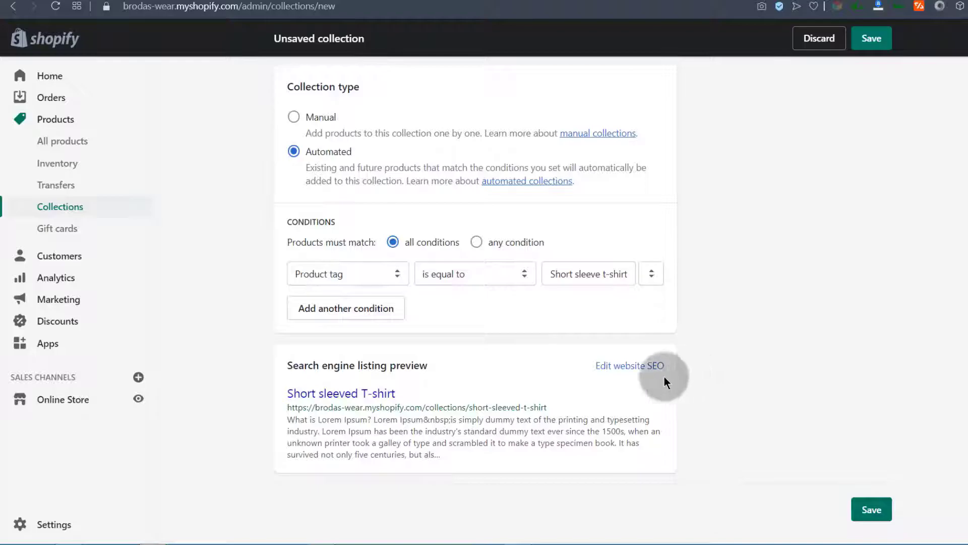
Step: Trim the SEO description to its first two sentences, 272 of 320 characters
{"action": "left_click", "coordinate": [632, 366]}
{"action": "scroll", "coordinate": [534, 394], "scroll_direction": "down", "scroll_amount": 5}
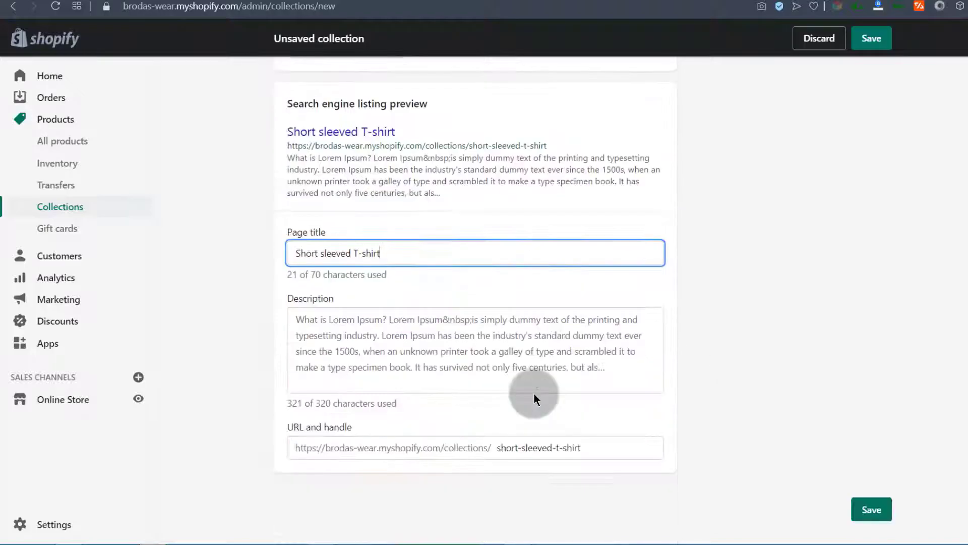
{"action": "left_click_drag", "start_coordinate": [296, 250], "coordinate": [398, 251]}
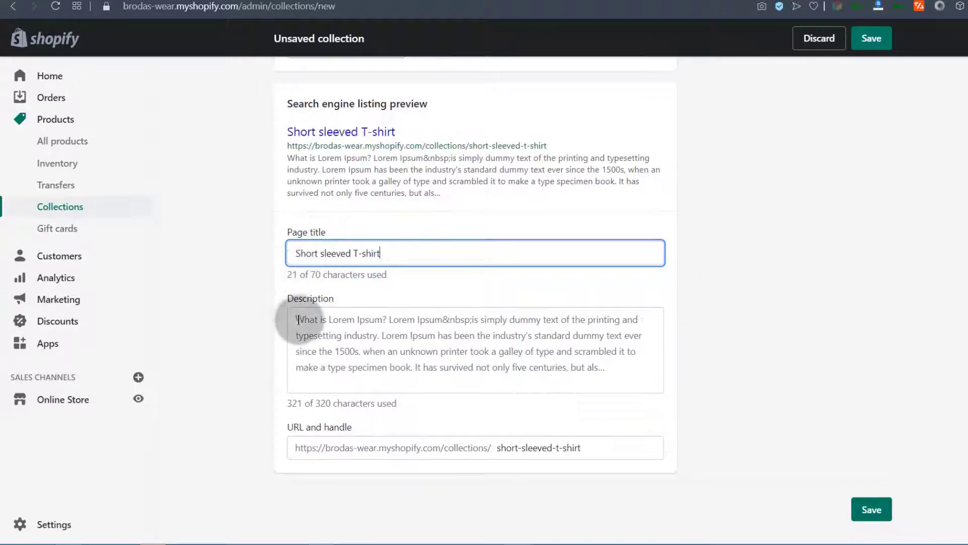
{"action": "left_click_drag", "start_coordinate": [297, 319], "coordinate": [419, 189]}
{"action": "scroll", "coordinate": [543, 342], "scroll_direction": "down", "scroll_amount": 3}
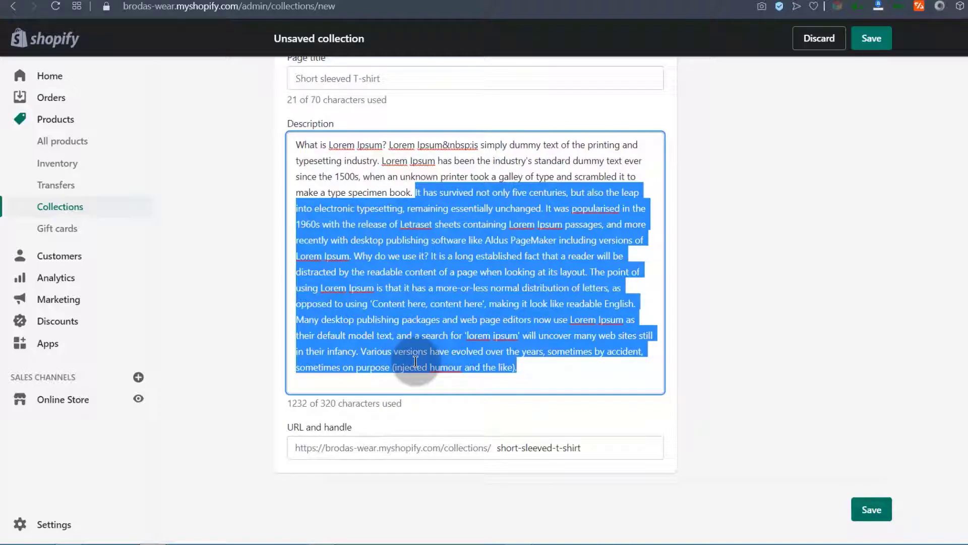
{"action": "key", "text": "BackSpace"}
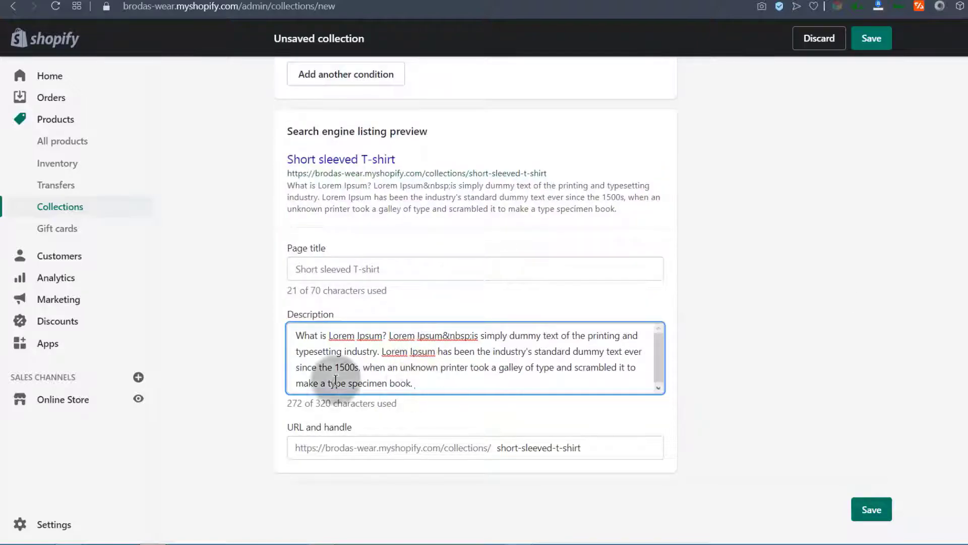
Step: Review the SEO page title and description, and check the URL handle without changing it
{"action": "left_click_drag", "start_coordinate": [391, 266], "coordinate": [294, 267]}
{"action": "left_click", "coordinate": [303, 342]}
{"action": "left_click_drag", "start_coordinate": [296, 333], "coordinate": [405, 363]}
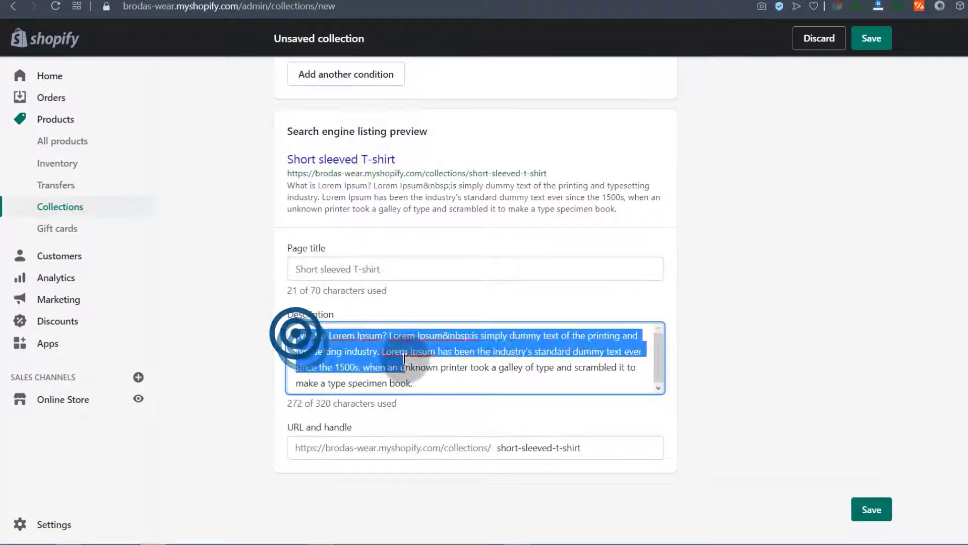
{"action": "left_click", "coordinate": [813, 352]}
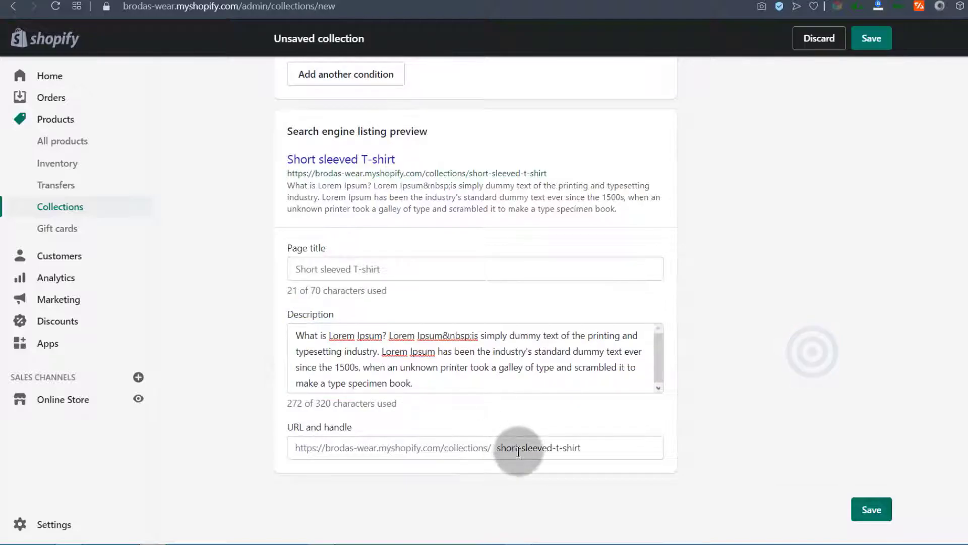
{"action": "left_click", "coordinate": [493, 445]}
{"action": "left_click", "coordinate": [583, 445]}
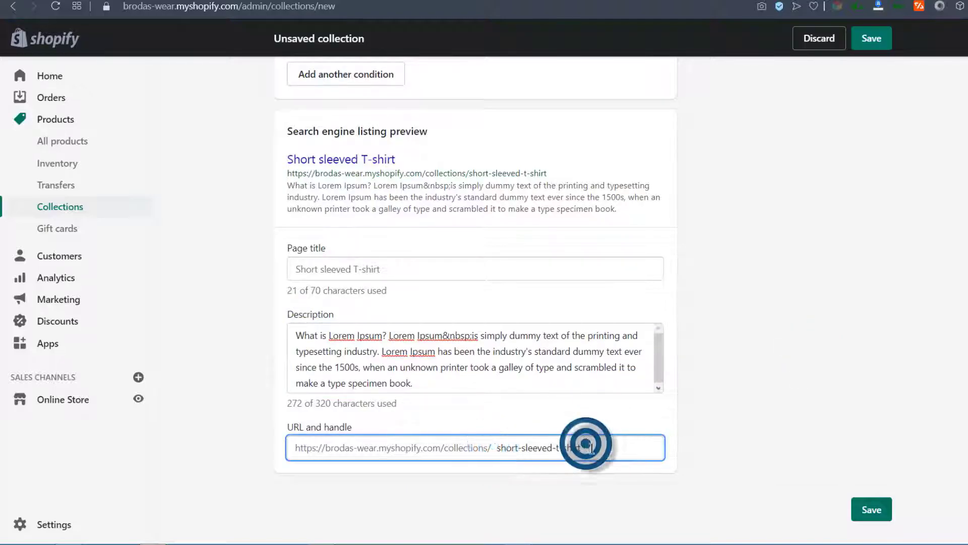
{"action": "left_click", "coordinate": [827, 398]}
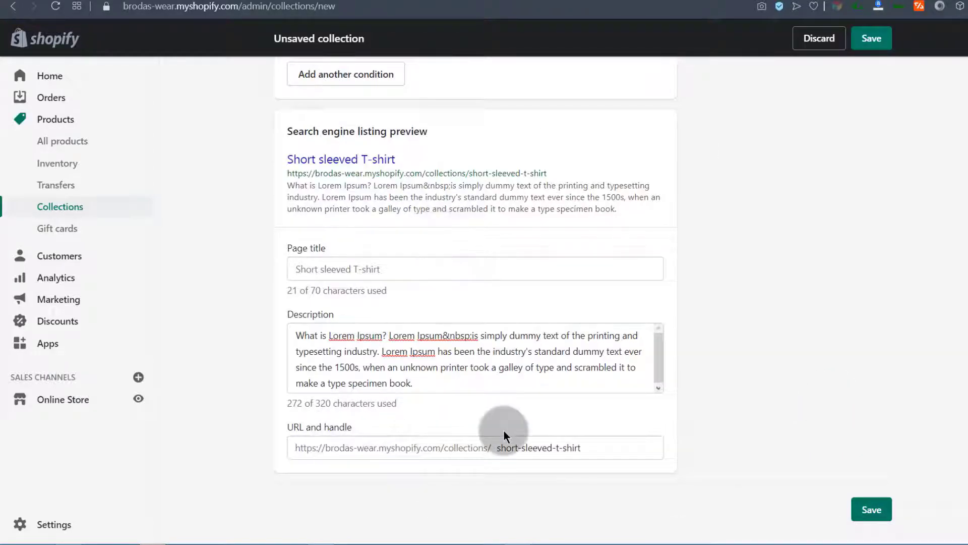
Step: Save the Short sleeved T-shirt collection and view it on the online store
{"action": "left_click", "coordinate": [876, 519]}
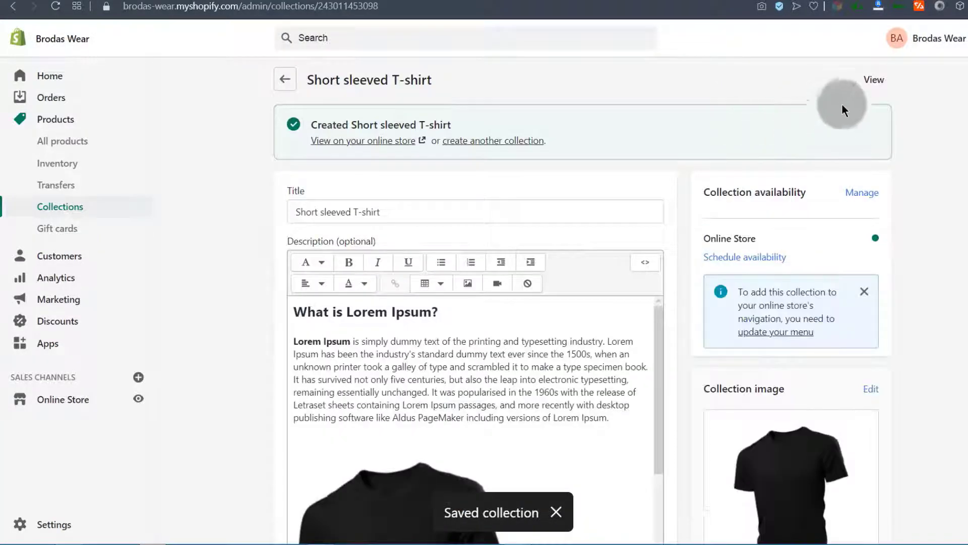
{"action": "left_click", "coordinate": [877, 81]}
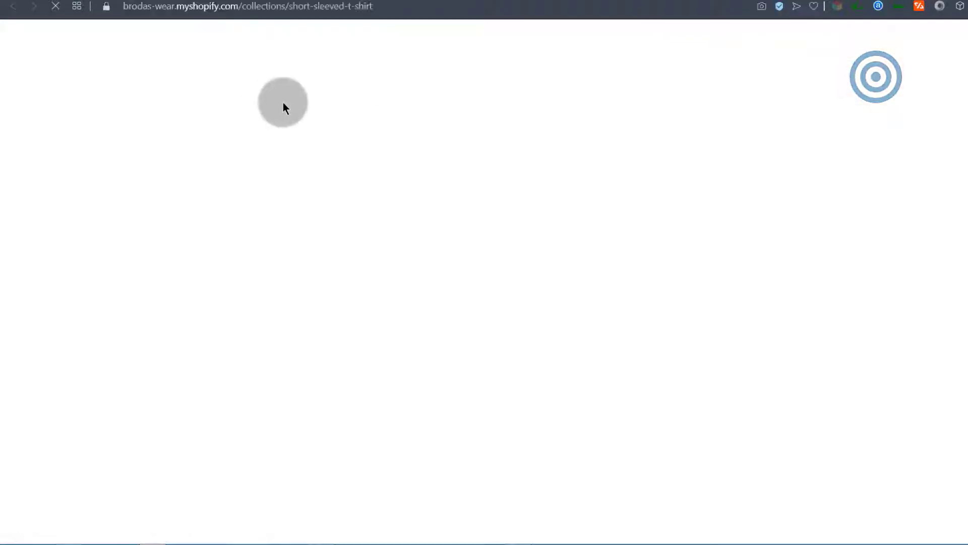
{"action": "scroll", "coordinate": [292, 323], "scroll_direction": "down", "scroll_amount": 4}
{"action": "scroll", "coordinate": [295, 325], "scroll_direction": "up", "scroll_amount": 4}
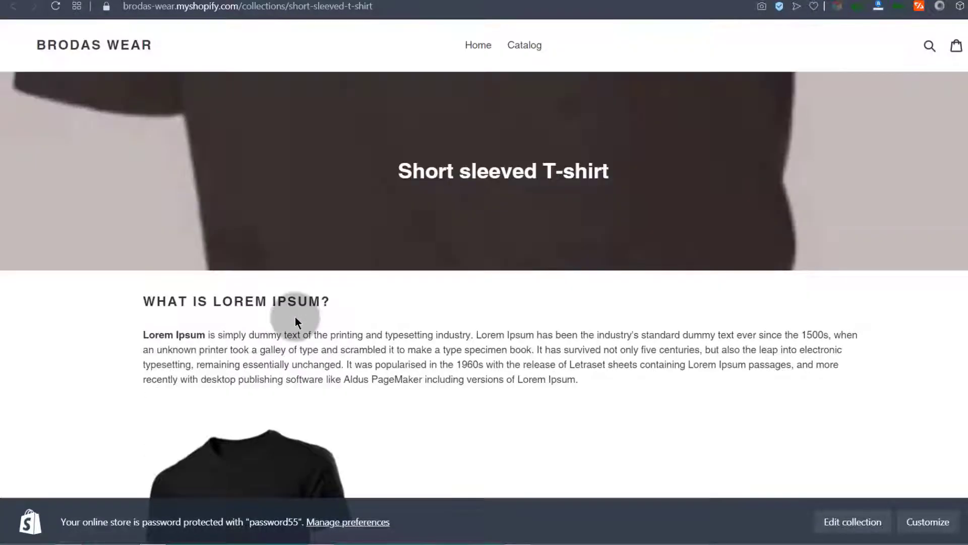
{"action": "scroll", "coordinate": [489, 252], "scroll_direction": "down", "scroll_amount": 15}
{"action": "scroll", "coordinate": [418, 247], "scroll_direction": "up", "scroll_amount": 15}
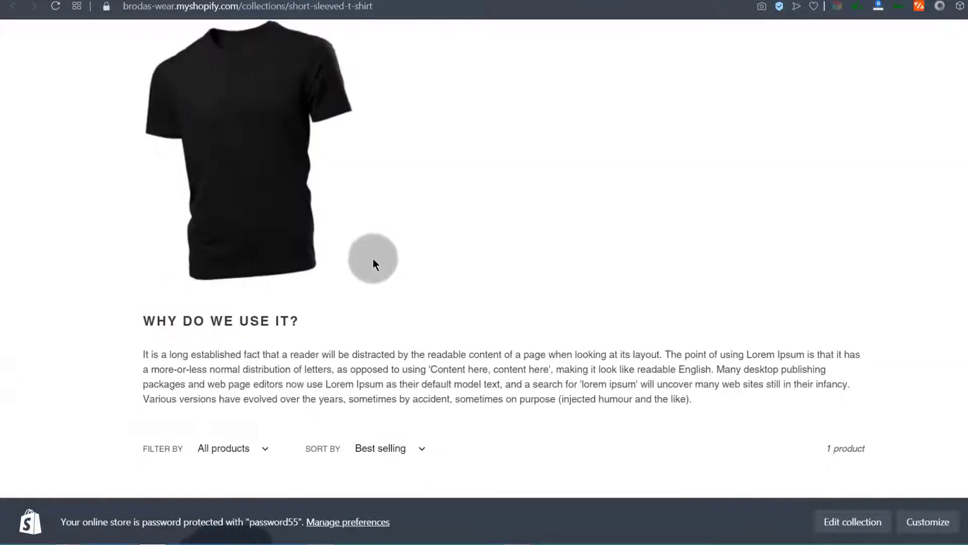
{"action": "scroll", "coordinate": [323, 323], "scroll_direction": "down", "scroll_amount": 13}
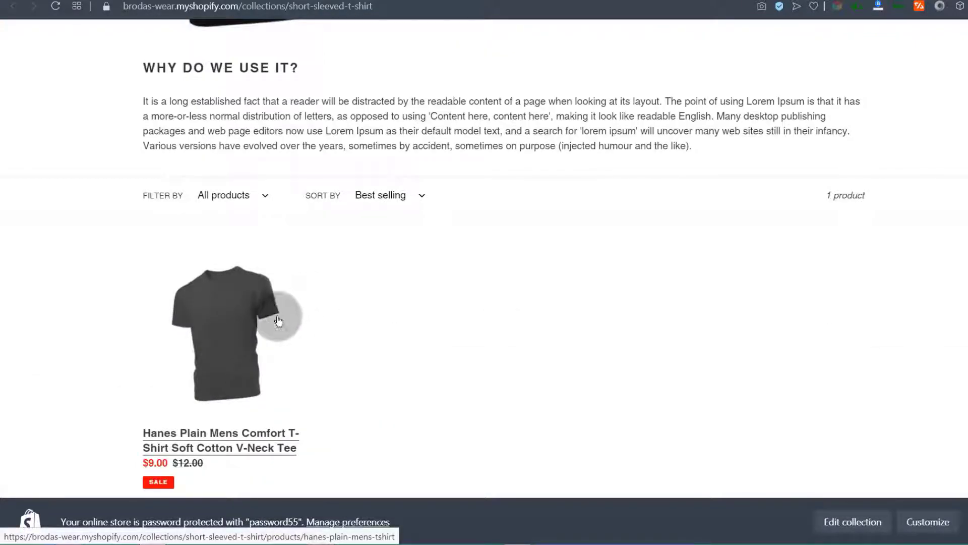
{"action": "scroll", "coordinate": [210, 296], "scroll_direction": "up", "scroll_amount": 13}
{"action": "scroll", "coordinate": [311, 353], "scroll_direction": "down", "scroll_amount": 10}
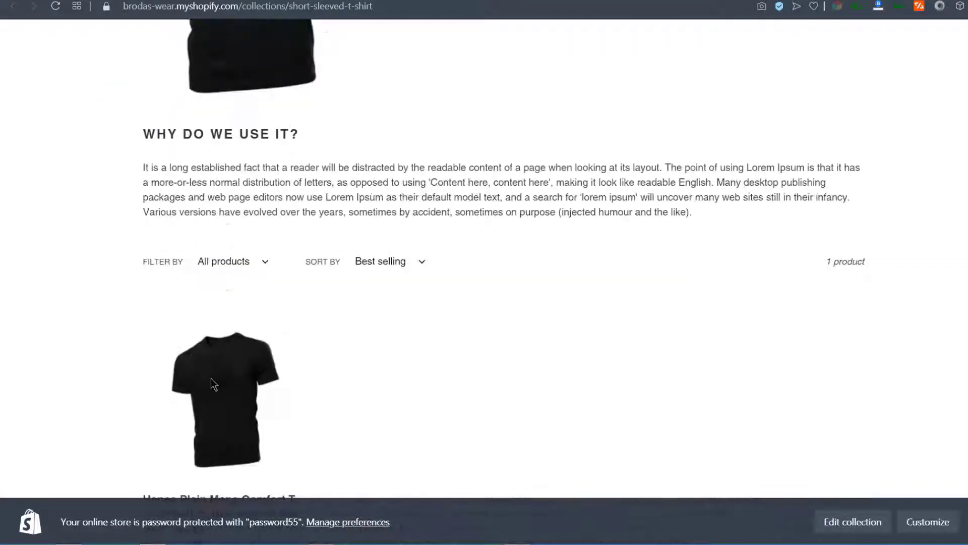
{"action": "scroll", "coordinate": [338, 267], "scroll_direction": "down", "scroll_amount": 5}
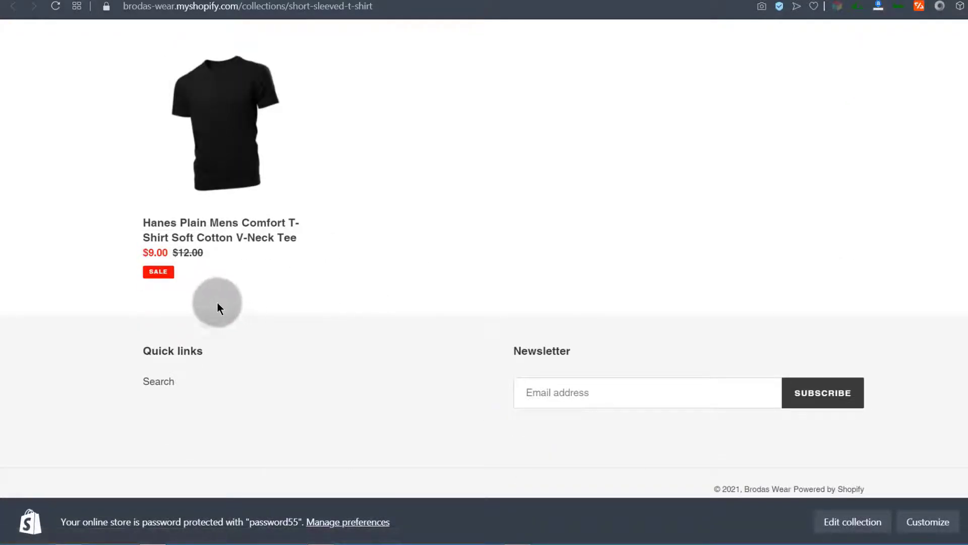
{"action": "scroll", "coordinate": [217, 301], "scroll_direction": "up", "scroll_amount": 9}
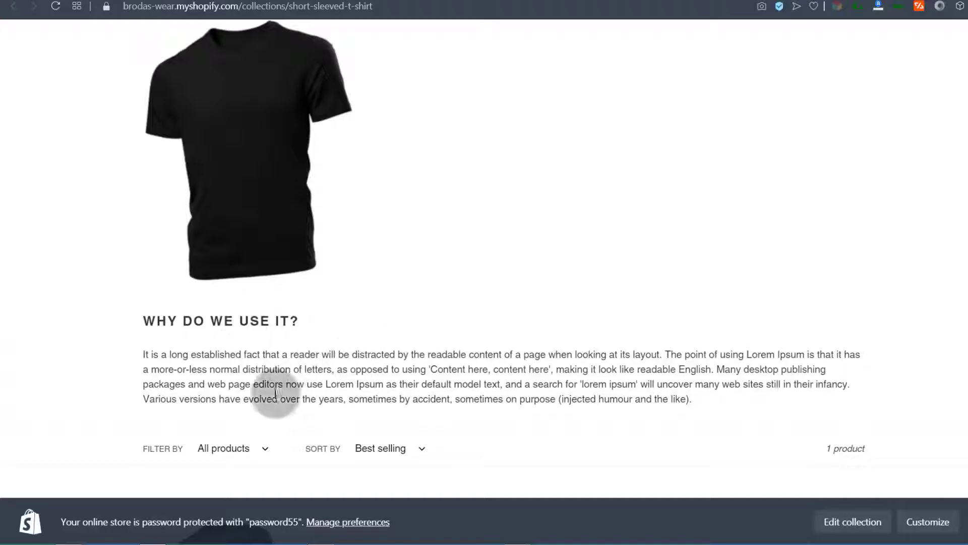
{"action": "scroll", "coordinate": [275, 393], "scroll_direction": "up", "scroll_amount": 5}
{"action": "scroll", "coordinate": [266, 383], "scroll_direction": "down", "scroll_amount": 5}
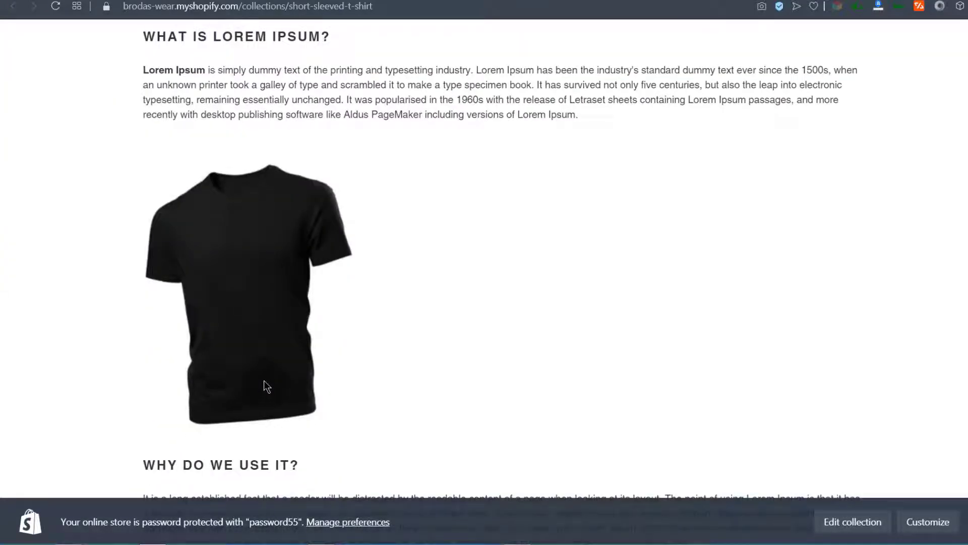
{"action": "scroll", "coordinate": [264, 382], "scroll_direction": "down", "scroll_amount": 7}
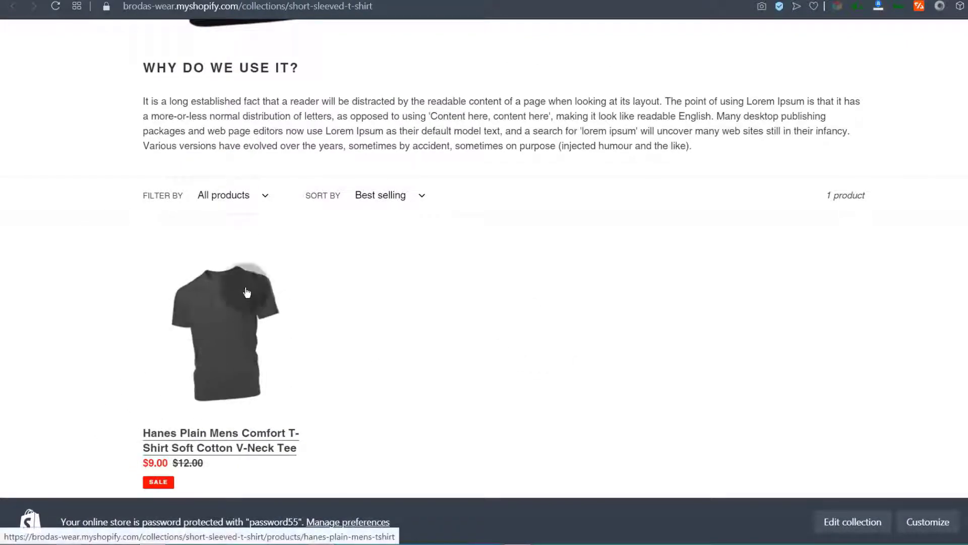
{"action": "scroll", "coordinate": [176, 284], "scroll_direction": "up", "scroll_amount": 4}
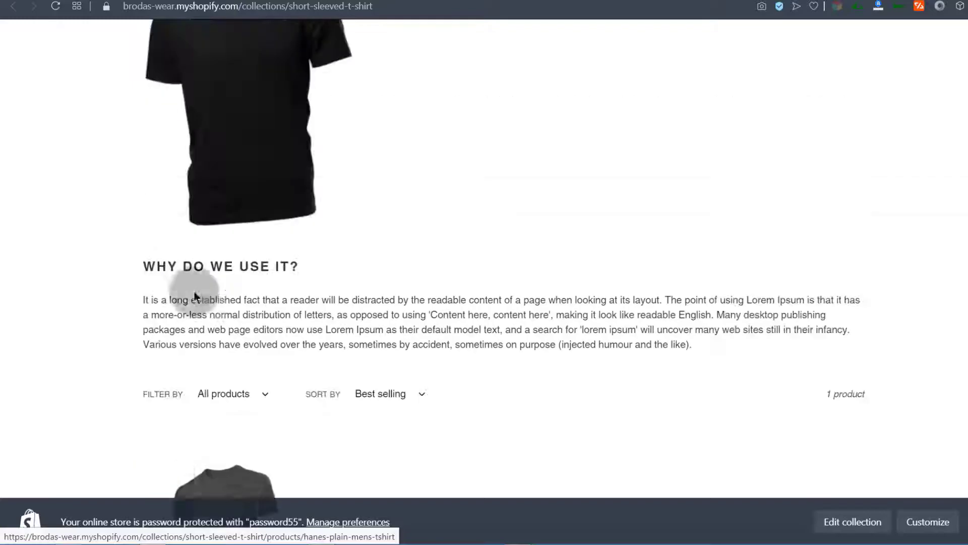
{"action": "scroll", "coordinate": [250, 375], "scroll_direction": "down", "scroll_amount": 8}
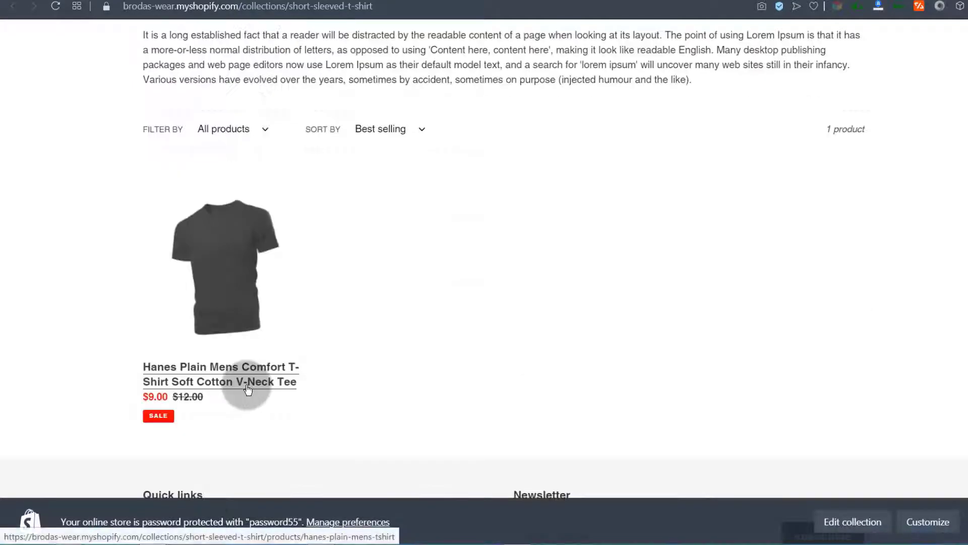
{"action": "scroll", "coordinate": [171, 358], "scroll_direction": "up", "scroll_amount": 12}
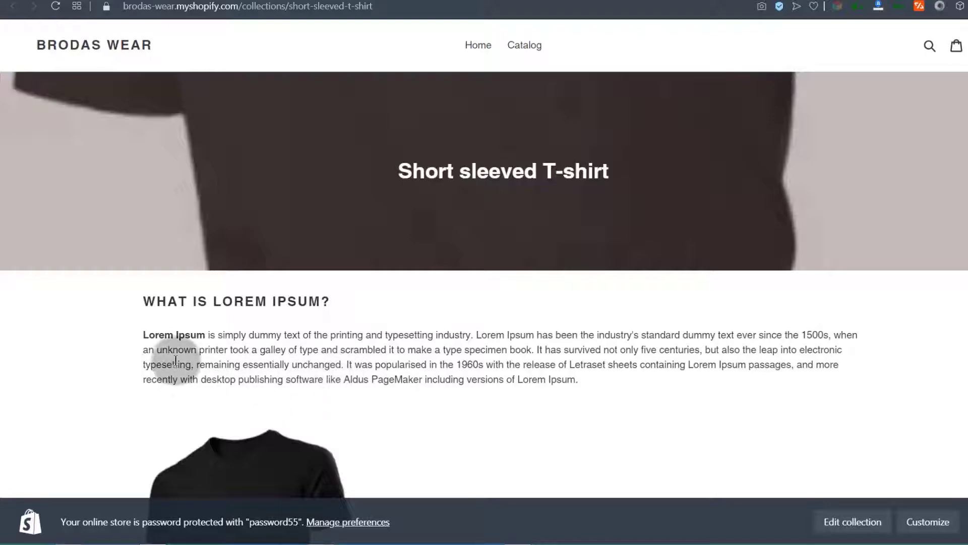
Step: Collapse the store preview bar and browse the storefront collection page
{"action": "left_click", "coordinate": [966, 522]}
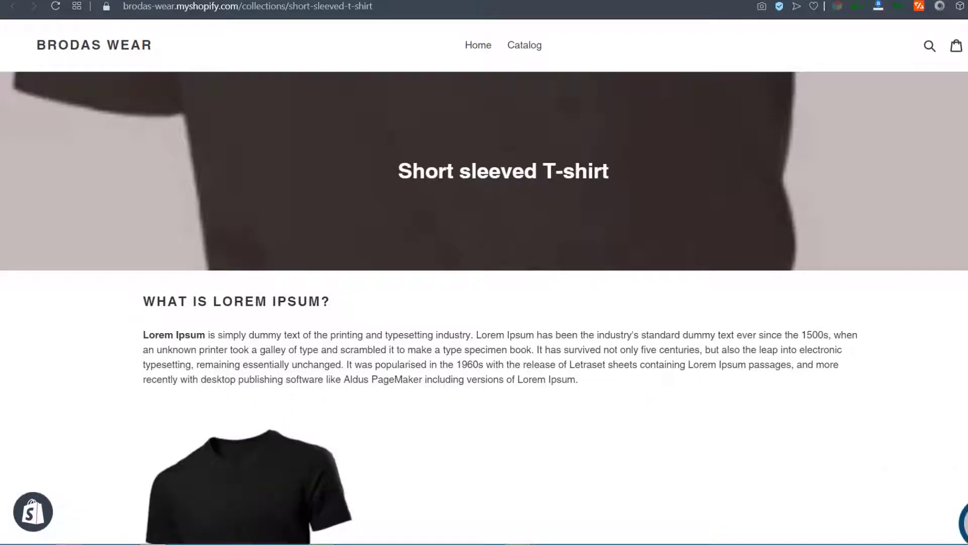
{"action": "scroll", "coordinate": [221, 353], "scroll_direction": "down", "scroll_amount": 12}
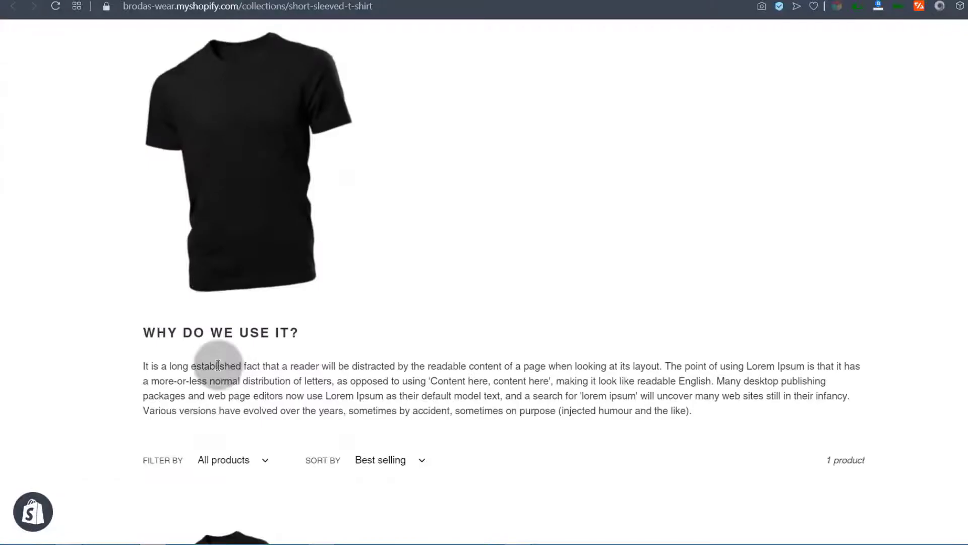
{"action": "scroll", "coordinate": [202, 267], "scroll_direction": "up", "scroll_amount": 10}
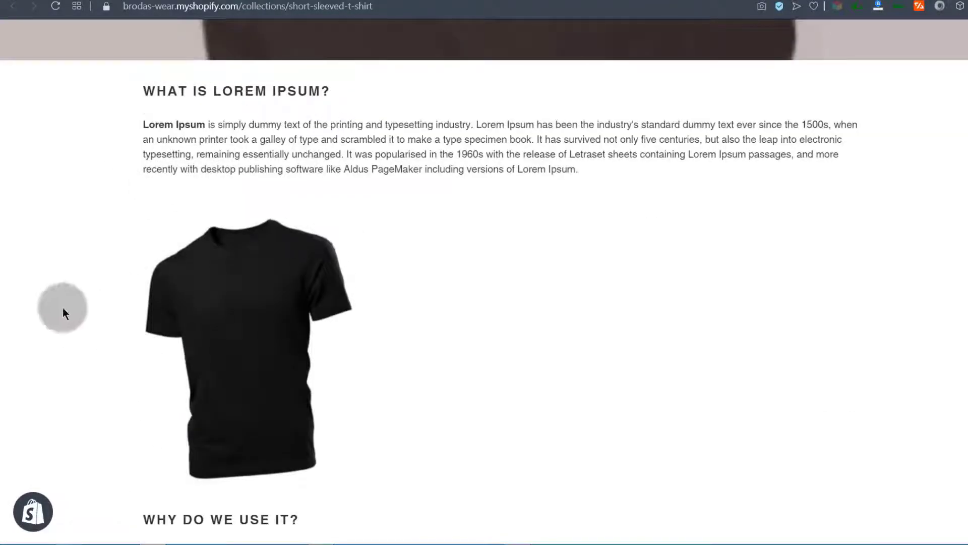
{"action": "scroll", "coordinate": [173, 368], "scroll_direction": "up", "scroll_amount": 4}
{"action": "scroll", "coordinate": [197, 306], "scroll_direction": "down", "scroll_amount": 6}
{"action": "scroll", "coordinate": [197, 306], "scroll_direction": "down", "scroll_amount": 10}
{"action": "scroll", "coordinate": [219, 302], "scroll_direction": "up", "scroll_amount": 9}
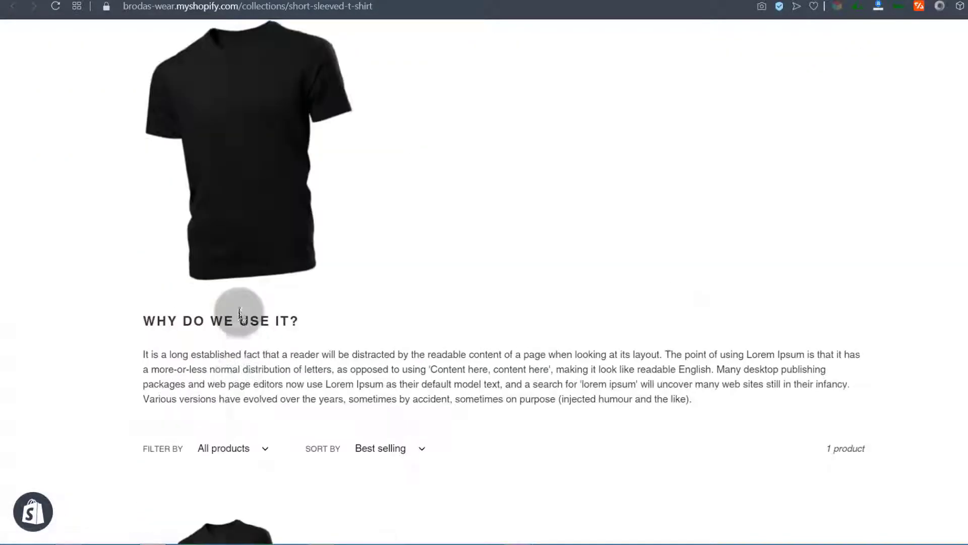
{"action": "scroll", "coordinate": [239, 312], "scroll_direction": "up", "scroll_amount": 8}
{"action": "scroll", "coordinate": [283, 348], "scroll_direction": "down", "scroll_amount": 5}
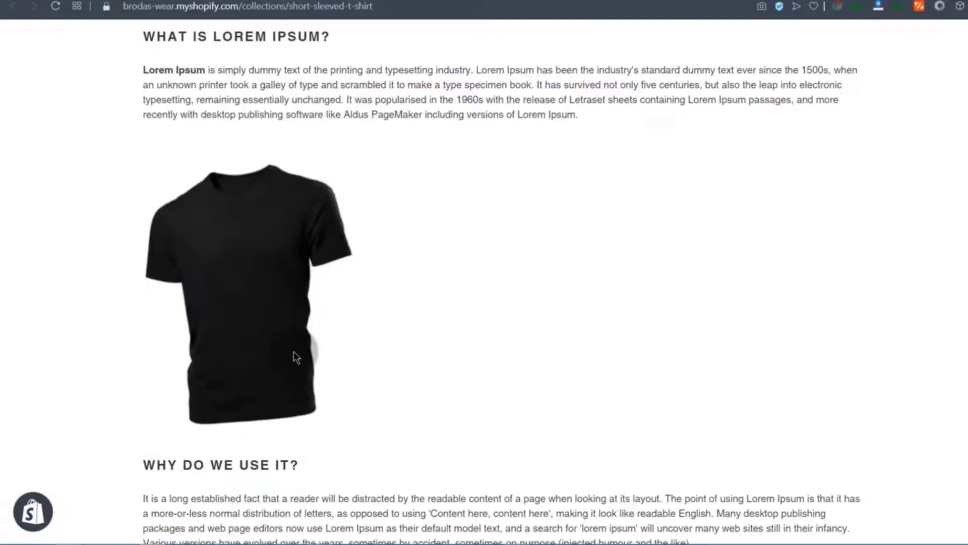
{"action": "scroll", "coordinate": [290, 348], "scroll_direction": "down", "scroll_amount": 10}
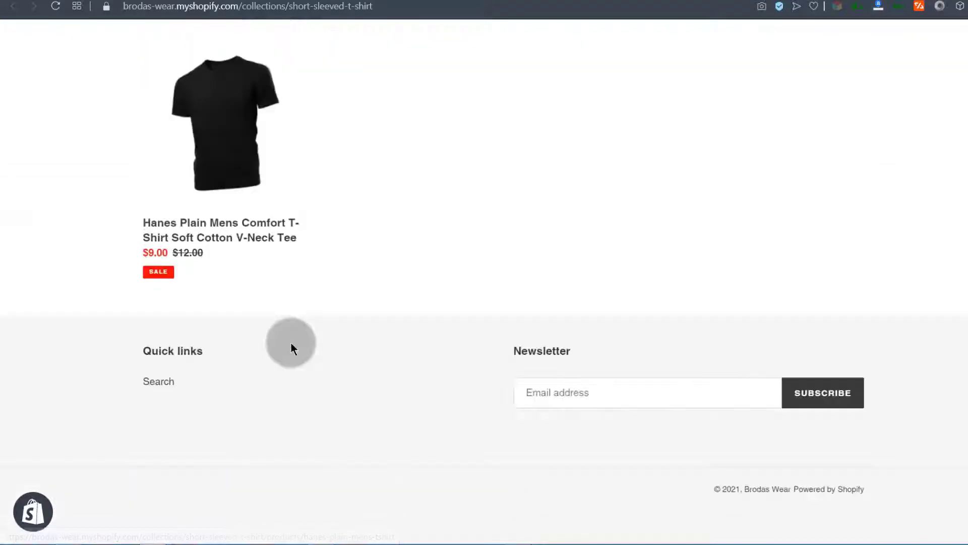
Step: View the Hanes T-shirt product page, then return to the collection's admin page
{"action": "left_click", "coordinate": [235, 243]}
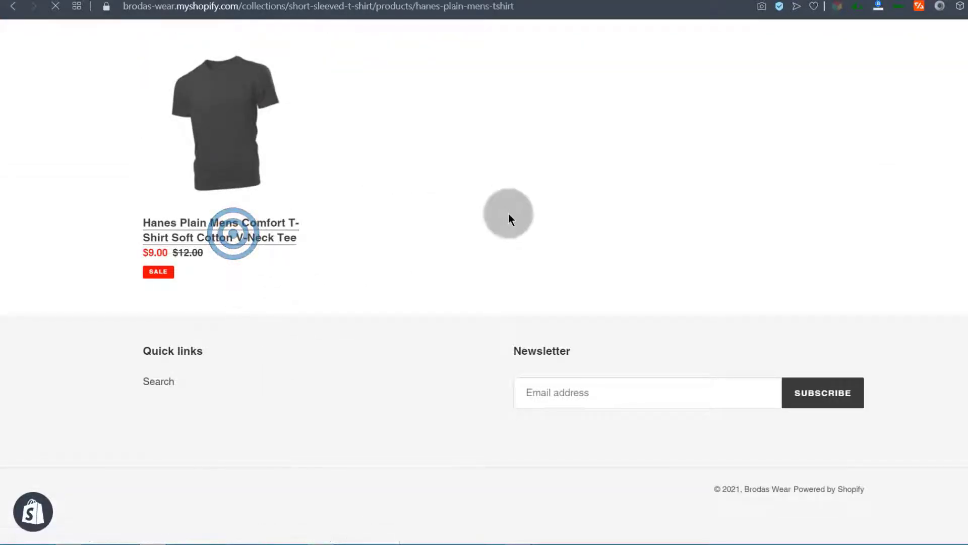
{"action": "scroll", "coordinate": [559, 327], "scroll_direction": "down", "scroll_amount": 15}
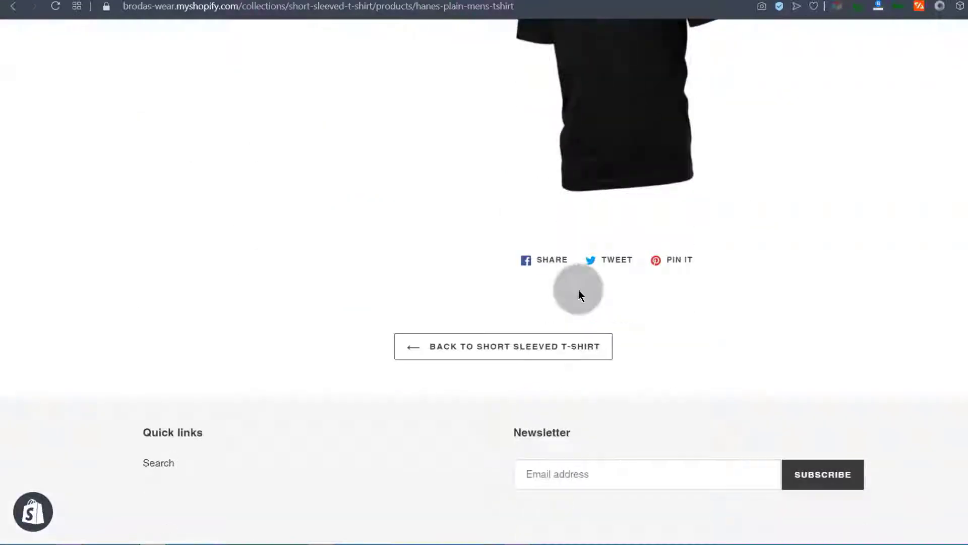
{"action": "scroll", "coordinate": [578, 267], "scroll_direction": "up", "scroll_amount": 15}
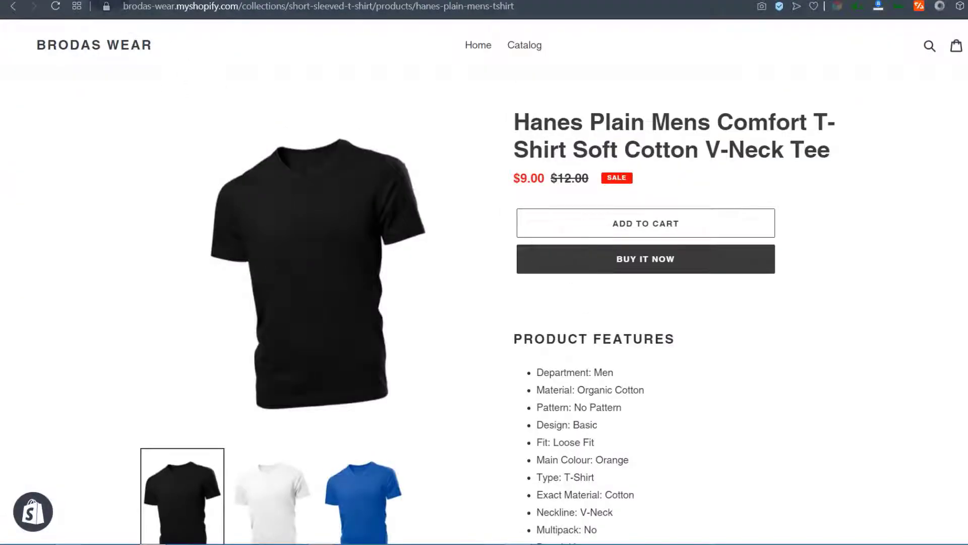
{"action": "left_click", "coordinate": [108, 0]}
Step: Inspect the Product tag condition's field list and leave it unchanged
{"action": "left_click", "coordinate": [195, 275]}
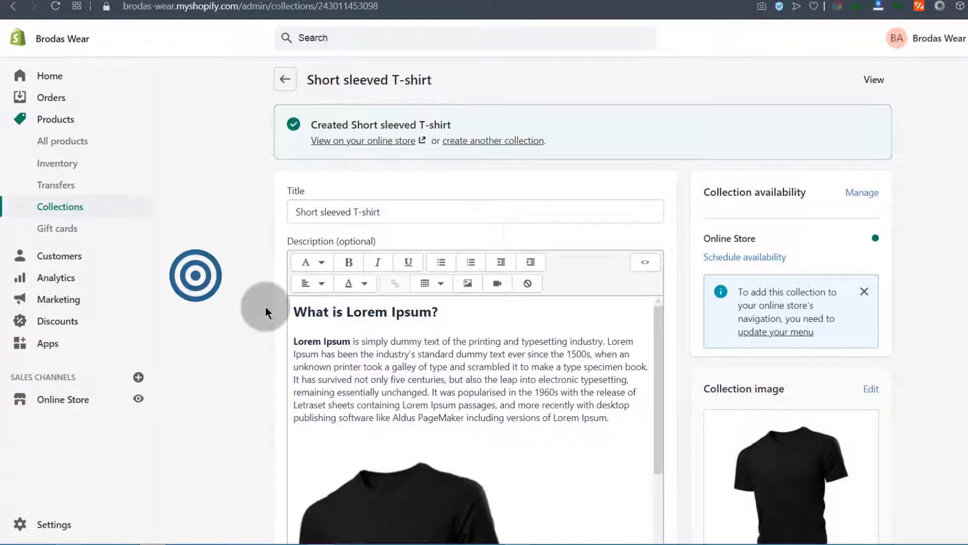
{"action": "scroll", "coordinate": [241, 341], "scroll_direction": "down", "scroll_amount": 12}
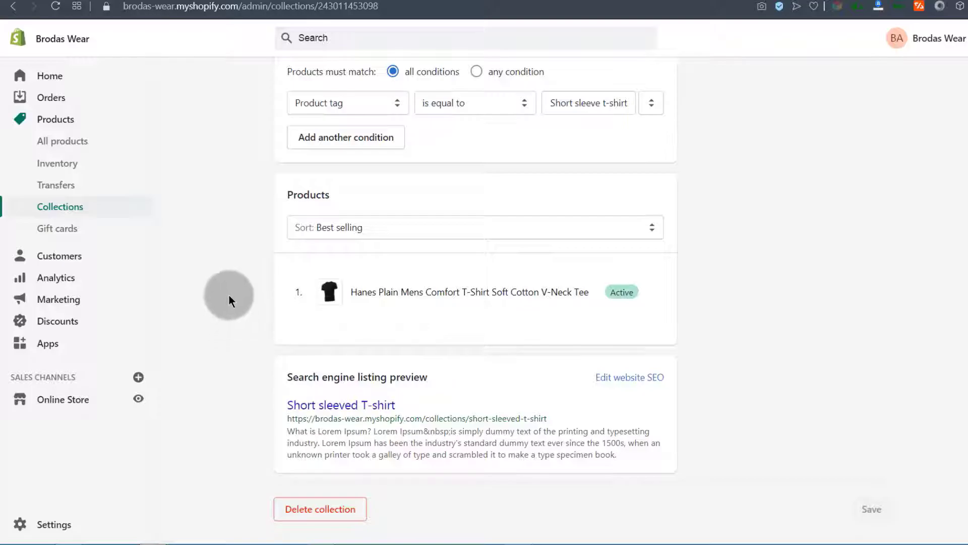
{"action": "scroll", "coordinate": [229, 295], "scroll_direction": "up", "scroll_amount": 5}
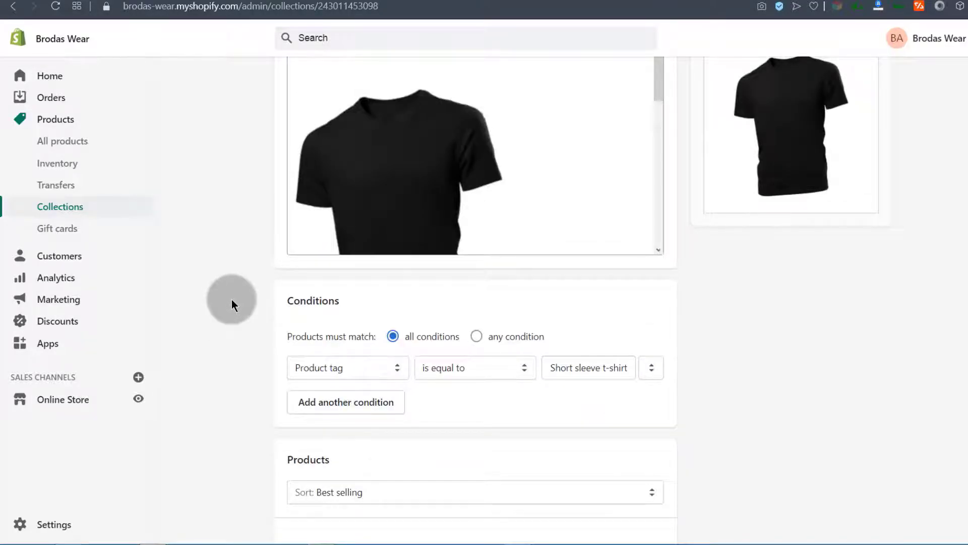
{"action": "left_click", "coordinate": [383, 367]}
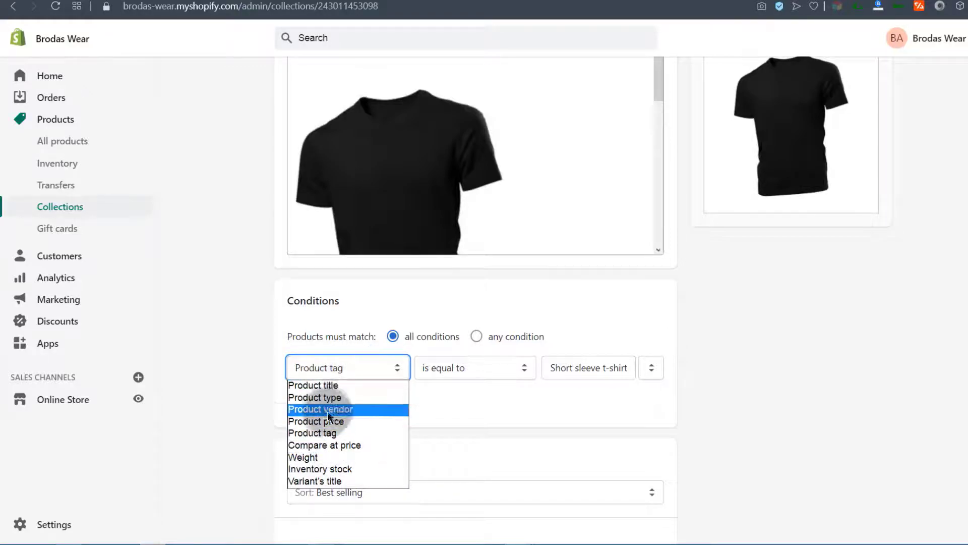
{"action": "left_click", "coordinate": [223, 400]}
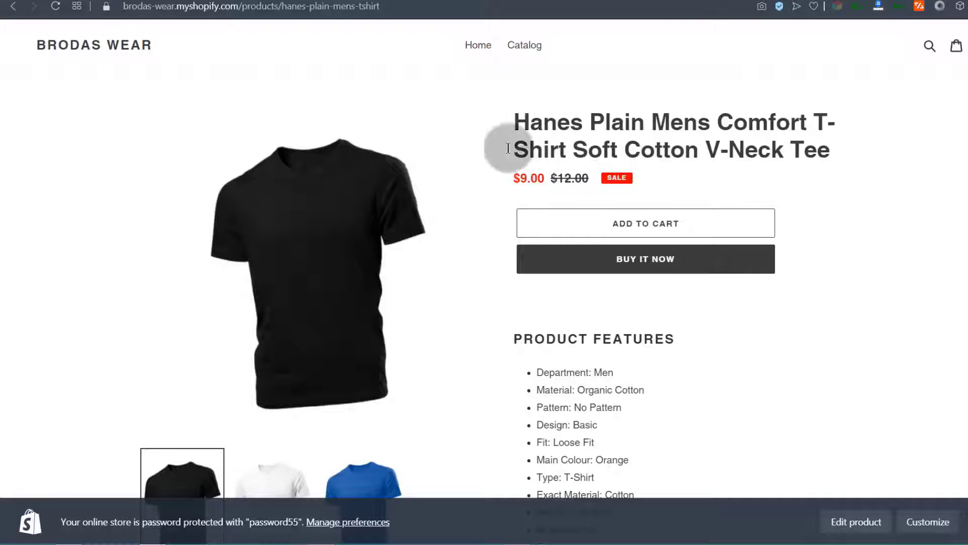
Step: Compare the blue, white and black T-shirt photos on the storefront product page
{"action": "scroll", "coordinate": [348, 341], "scroll_direction": "down", "scroll_amount": 3}
{"action": "left_click", "coordinate": [377, 369]}
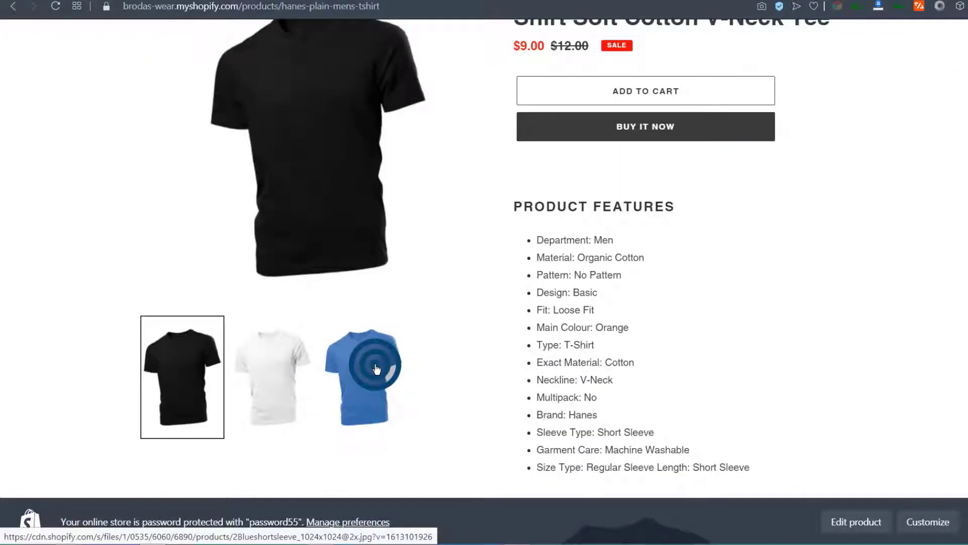
{"action": "left_click", "coordinate": [255, 363]}
{"action": "scroll", "coordinate": [449, 307], "scroll_direction": "up", "scroll_amount": 2}
{"action": "scroll", "coordinate": [449, 306], "scroll_direction": "down", "scroll_amount": 4}
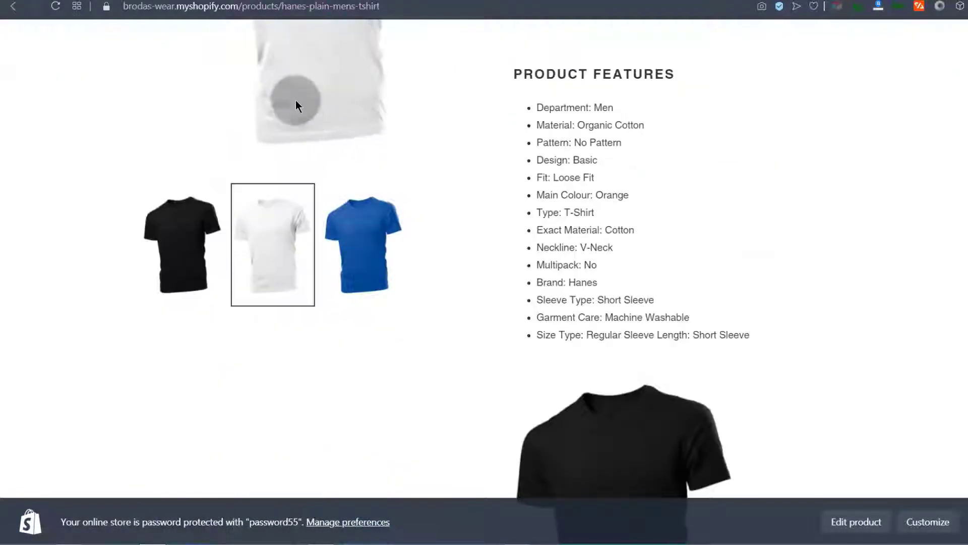
{"action": "left_click", "coordinate": [363, 255]}
{"action": "left_click", "coordinate": [267, 248]}
{"action": "left_click", "coordinate": [197, 244]}
{"action": "left_click", "coordinate": [357, 222]}
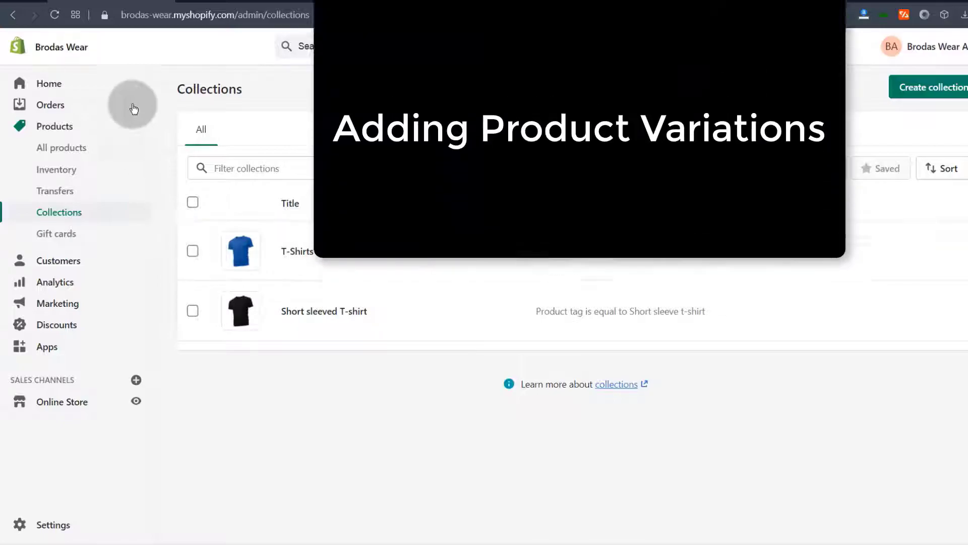
Step: Open the Hanes T-shirt's edit page from the All products list
{"action": "left_click", "coordinate": [46, 147]}
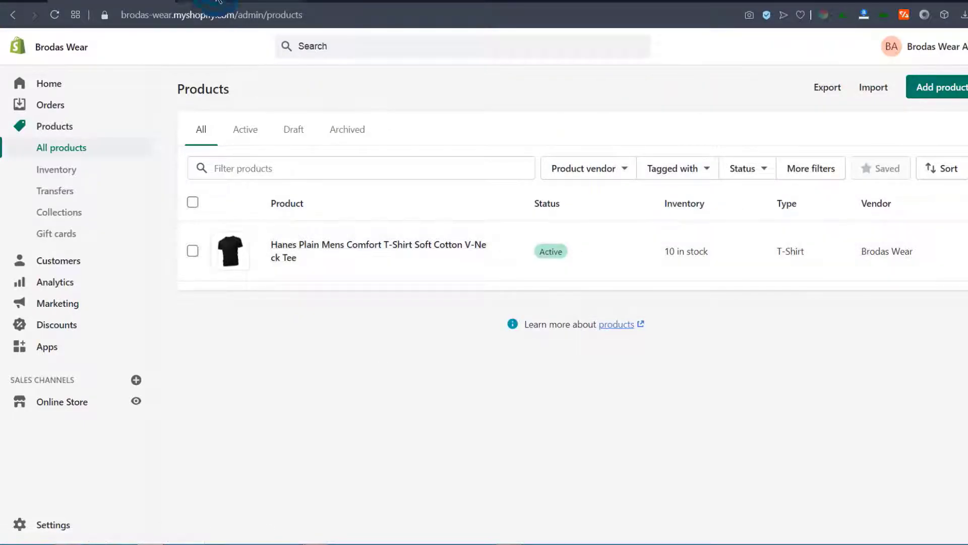
{"action": "left_click", "coordinate": [218, 1]}
{"action": "scroll", "coordinate": [147, 277], "scroll_direction": "down", "scroll_amount": 5}
{"action": "scroll", "coordinate": [120, 166], "scroll_direction": "up", "scroll_amount": 5}
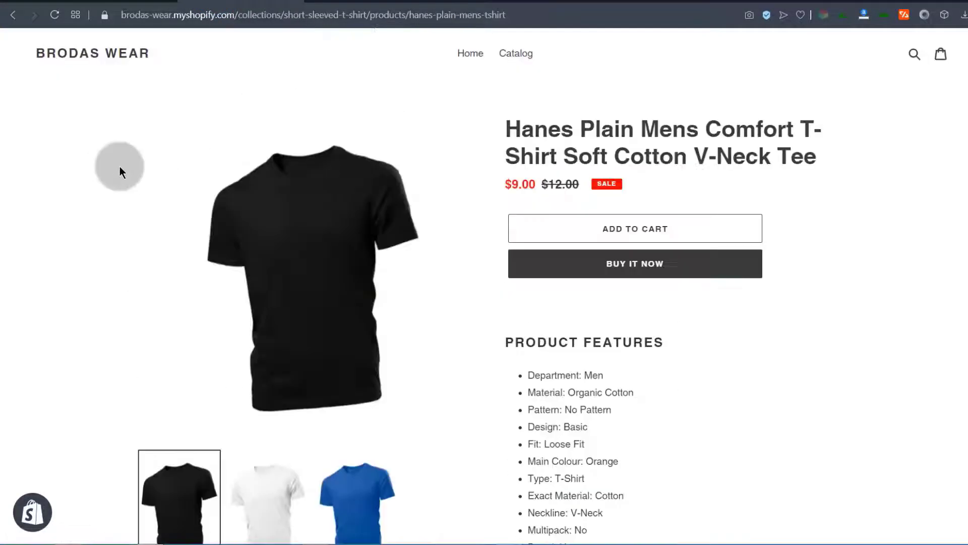
{"action": "left_click", "coordinate": [106, 1]}
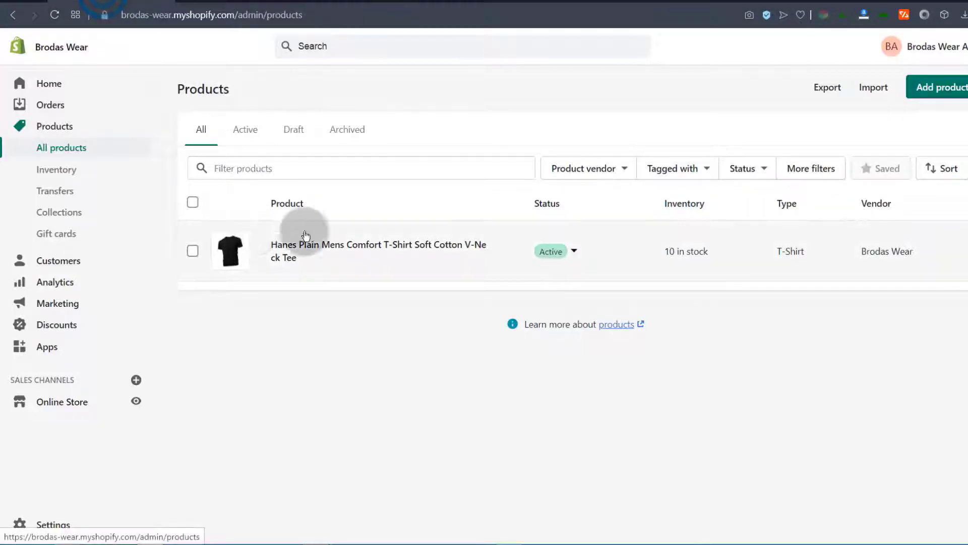
{"action": "left_click", "coordinate": [295, 247]}
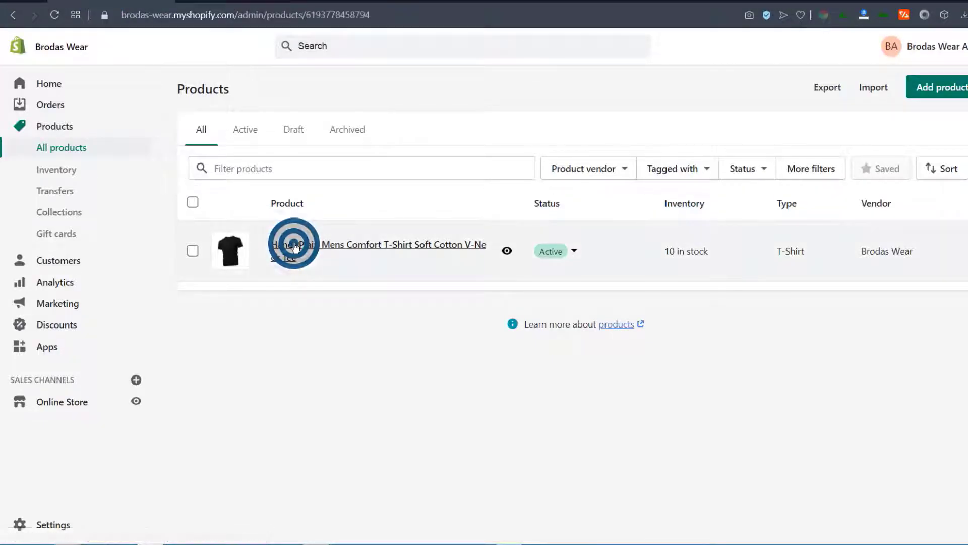
{"action": "scroll", "coordinate": [267, 253], "scroll_direction": "down", "scroll_amount": 4}
{"action": "scroll", "coordinate": [250, 221], "scroll_direction": "down", "scroll_amount": 10}
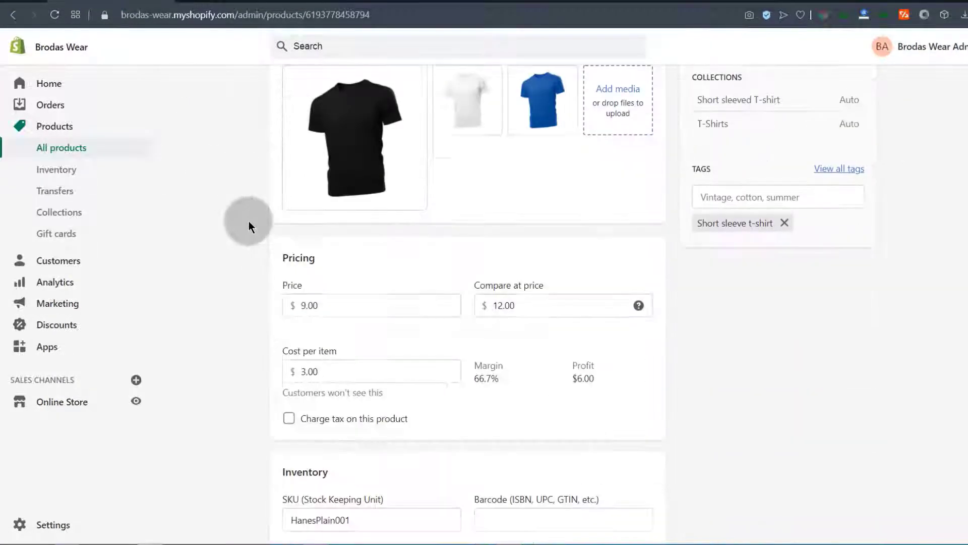
{"action": "scroll", "coordinate": [247, 222], "scroll_direction": "down", "scroll_amount": 8}
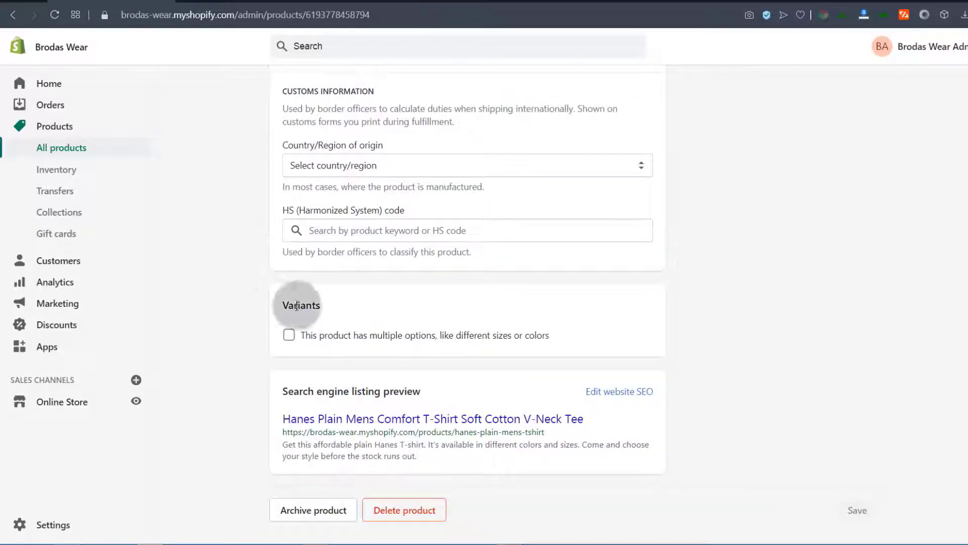
{"action": "left_click", "coordinate": [289, 336]}
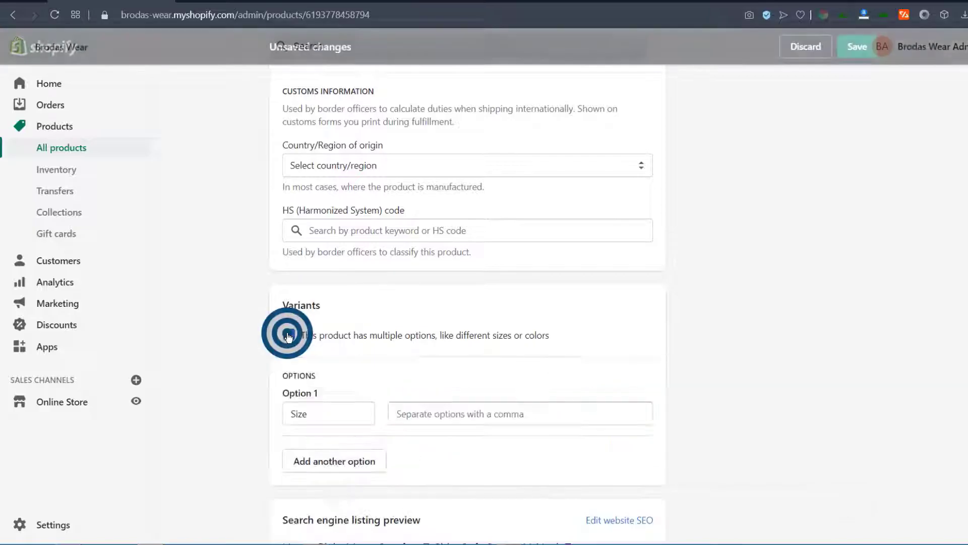
{"action": "scroll", "coordinate": [400, 323], "scroll_direction": "down", "scroll_amount": 3}
{"action": "left_click", "coordinate": [320, 284]}
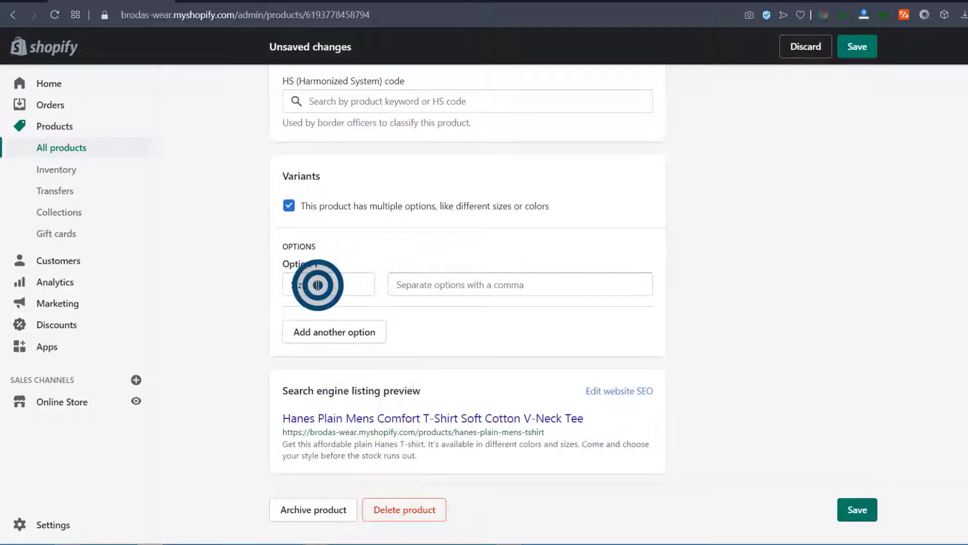
{"action": "left_click", "coordinate": [211, 296]}
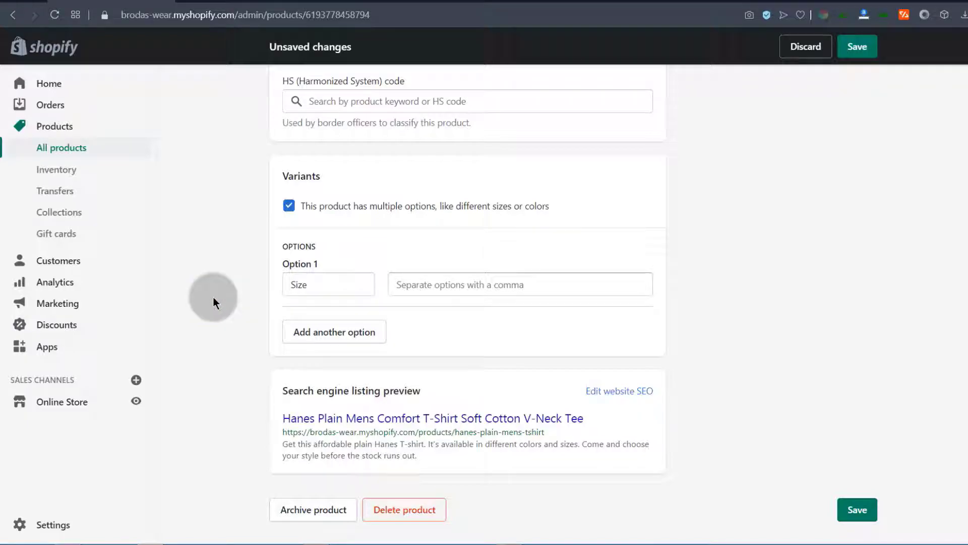
{"action": "left_click", "coordinate": [240, 310]}
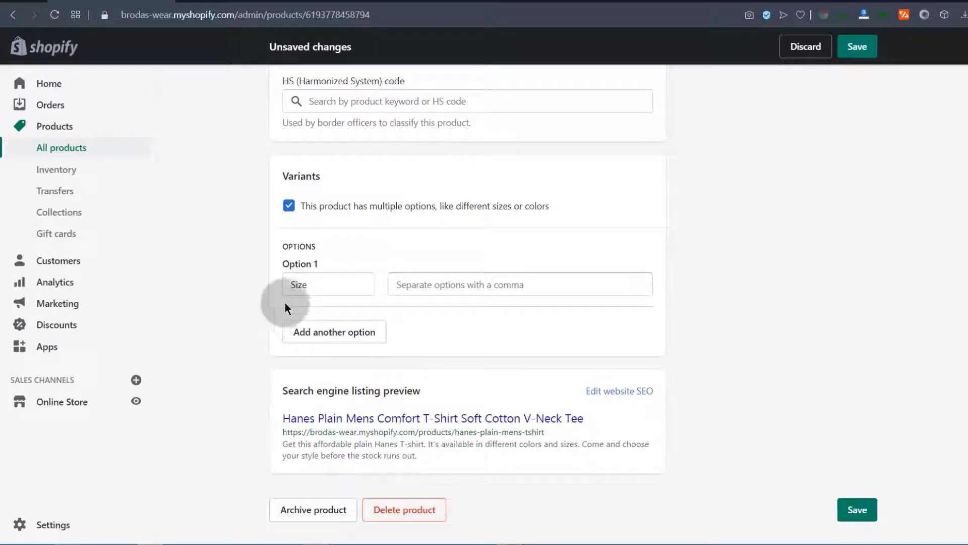
{"action": "left_click", "coordinate": [315, 283]}
Step: Enter Size option values M, L, XL and XXL
{"action": "left_click", "coordinate": [315, 283]}
{"action": "left_click", "coordinate": [412, 277]}
{"action": "left_click", "coordinate": [413, 286]}
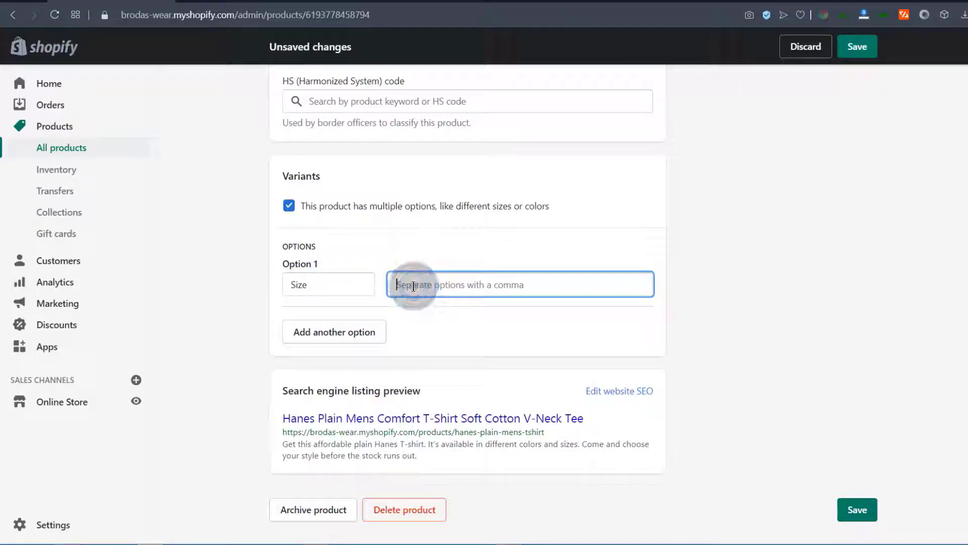
{"action": "left_click", "coordinate": [401, 282]}
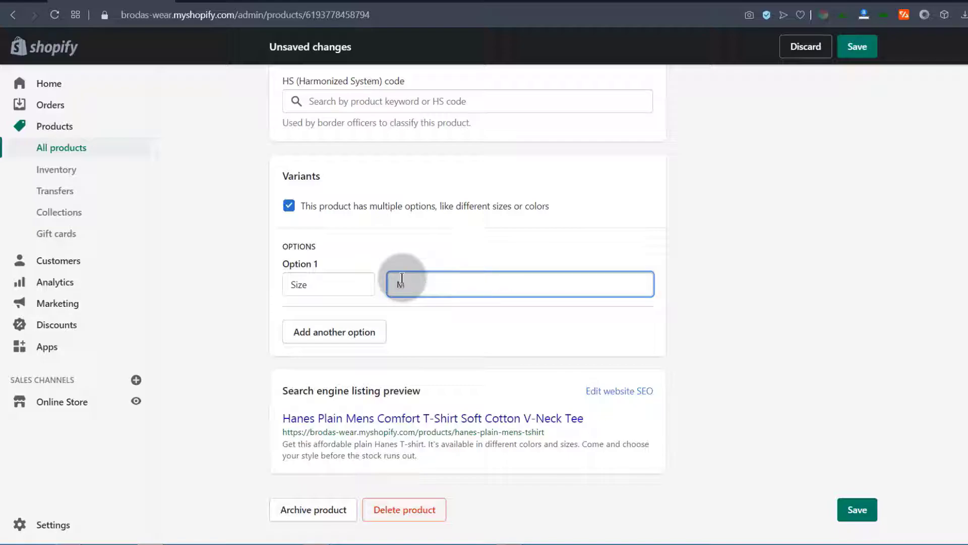
{"action": "key", "text": "Return"}
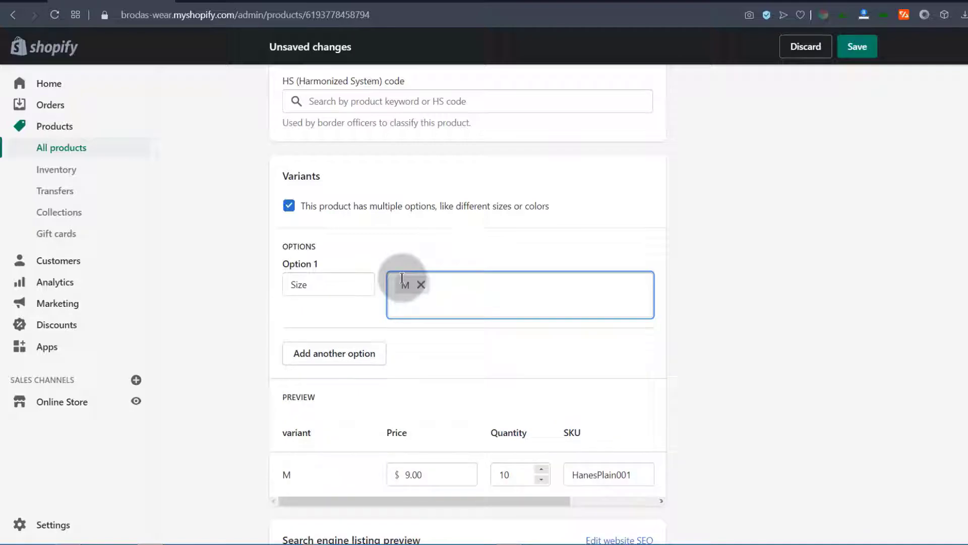
{"action": "key", "text": "Return"}
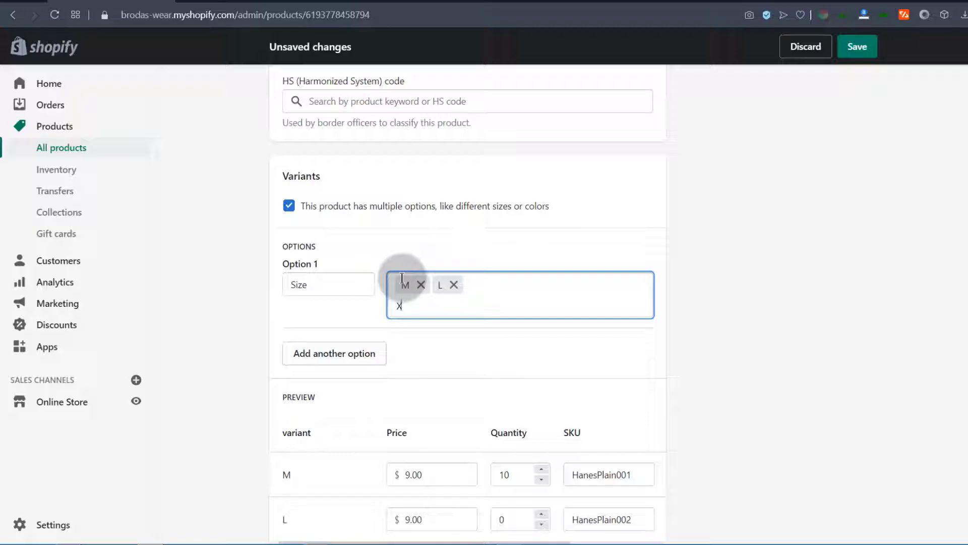
{"action": "key", "text": "Return"}
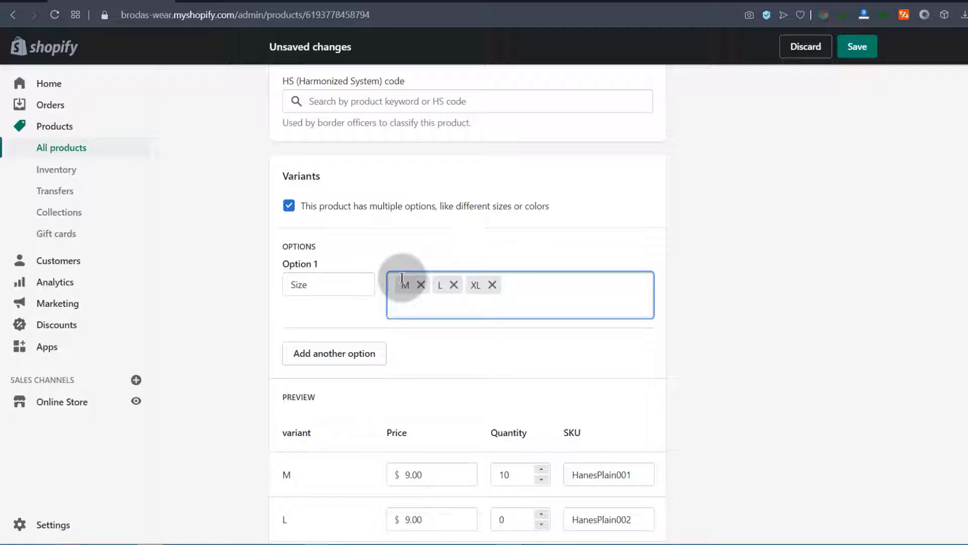
{"action": "key", "text": "Return"}
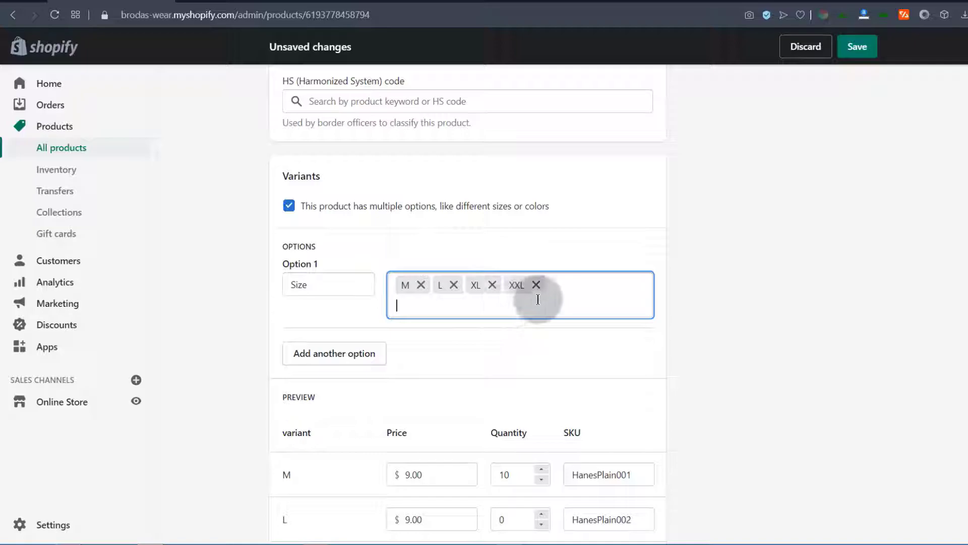
Step: Add a second option, Color, with values Black, Blue and White, and save the T-shirt
{"action": "left_click", "coordinate": [333, 354]}
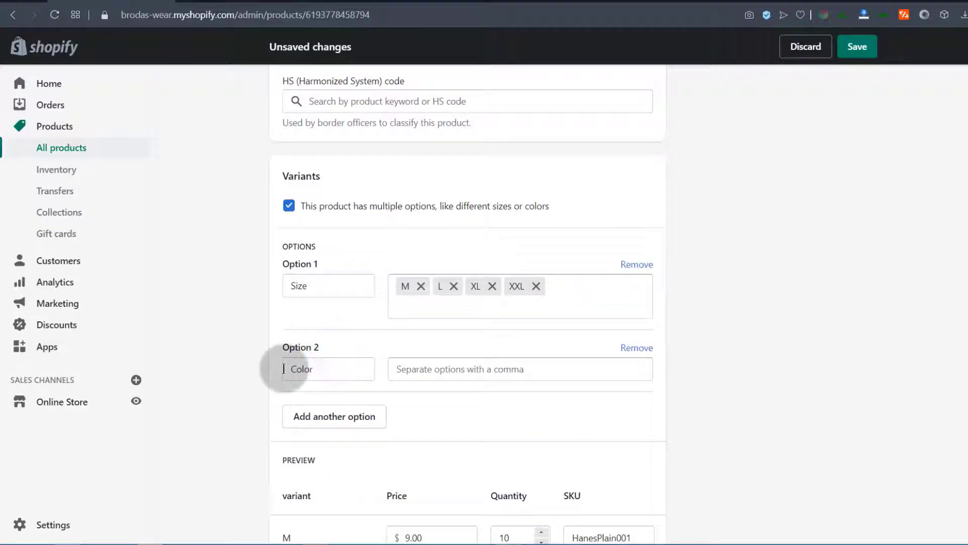
{"action": "left_click", "coordinate": [407, 370]}
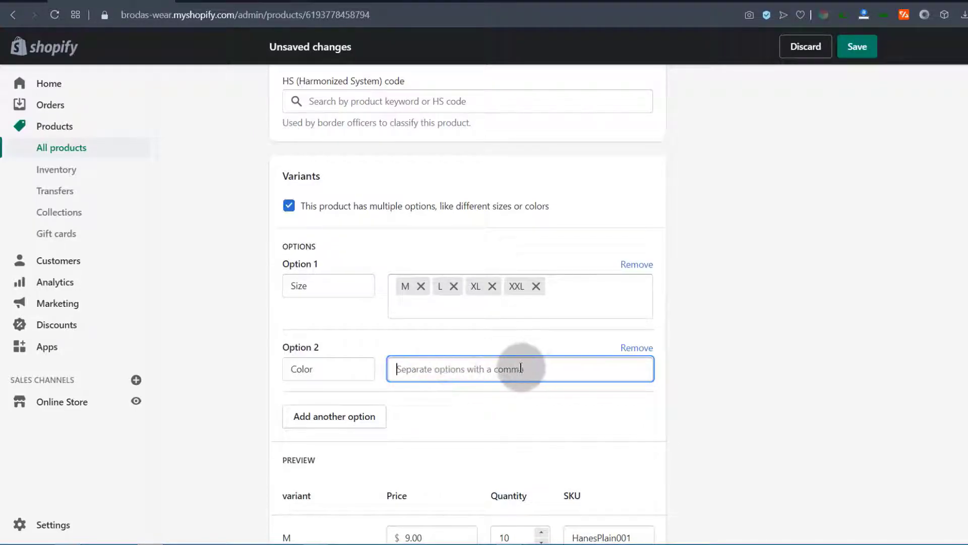
{"action": "type", "text": "Black"}
{"action": "key", "text": "Return"}
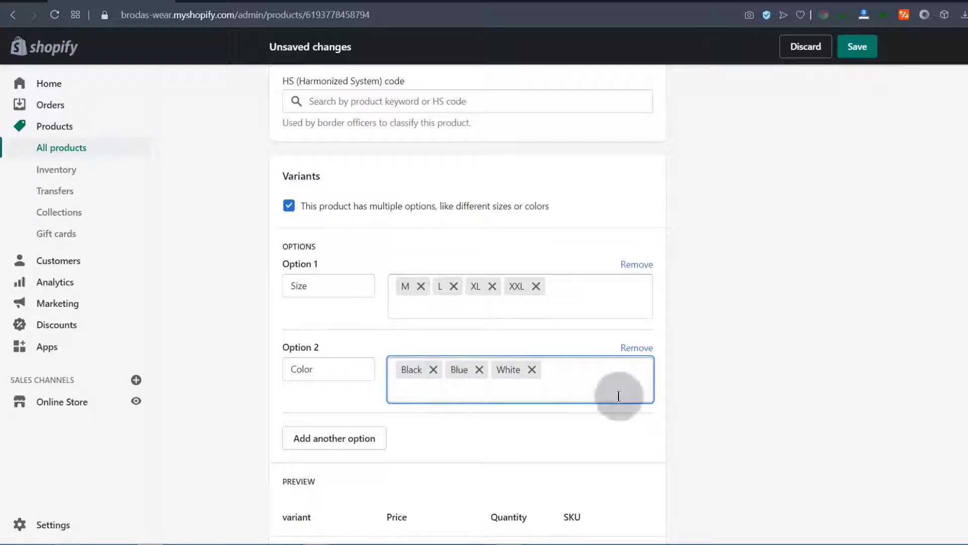
{"action": "left_click", "coordinate": [857, 47]}
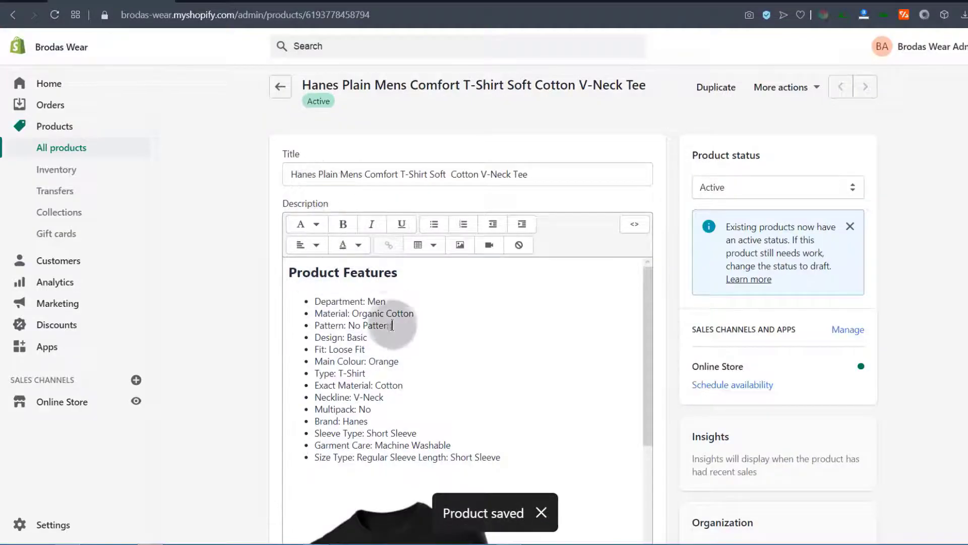
Step: Review the generated Size and Color combinations in the Variants table, each priced $9.00
{"action": "scroll", "coordinate": [389, 320], "scroll_direction": "down", "scroll_amount": 10}
{"action": "scroll", "coordinate": [257, 309], "scroll_direction": "down", "scroll_amount": 5}
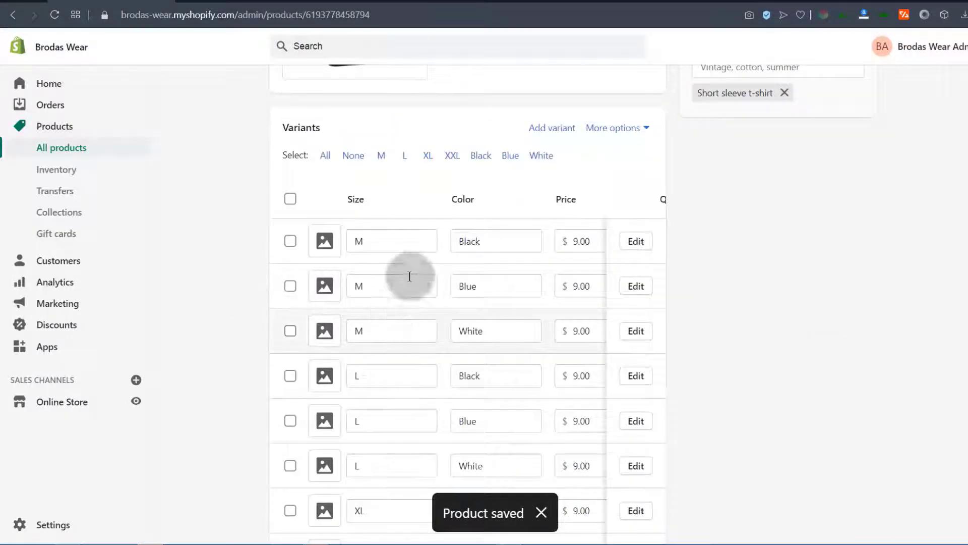
{"action": "scroll", "coordinate": [277, 324], "scroll_direction": "down", "scroll_amount": 4}
{"action": "scroll", "coordinate": [314, 194], "scroll_direction": "up", "scroll_amount": 4}
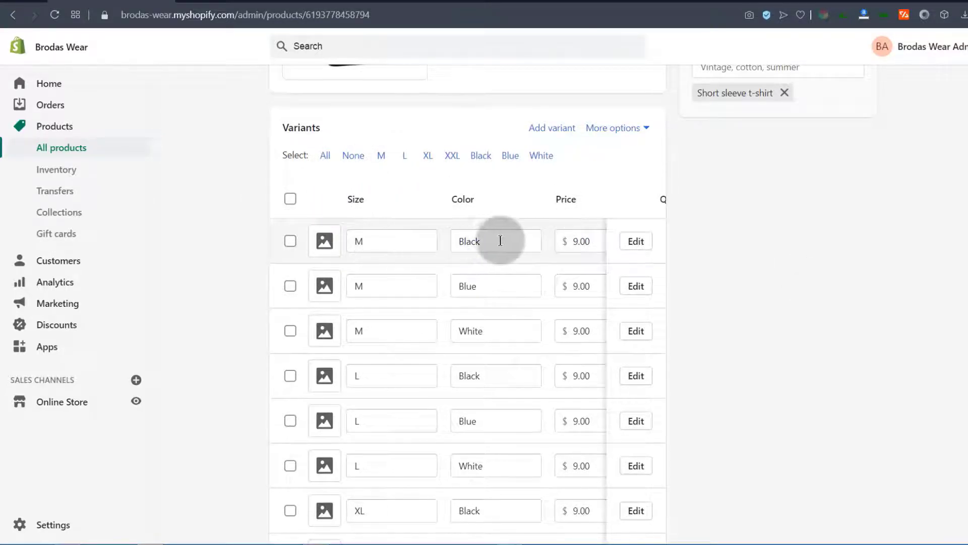
{"action": "left_click", "coordinate": [579, 242]}
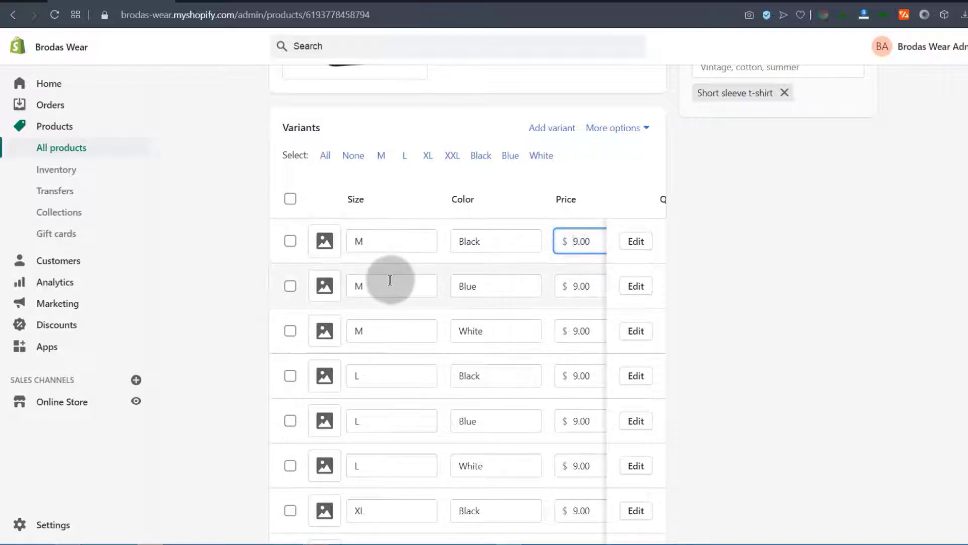
{"action": "scroll", "coordinate": [390, 280], "scroll_direction": "down", "scroll_amount": 1}
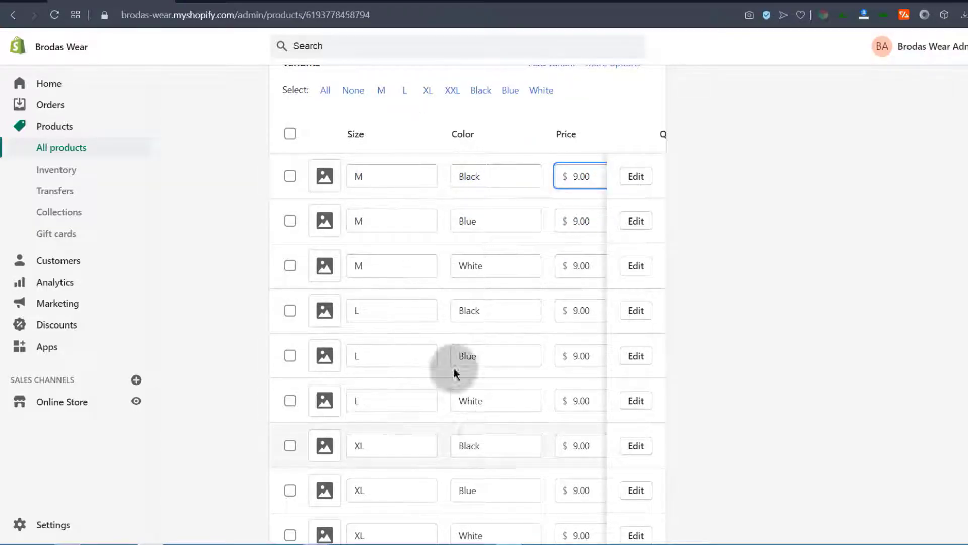
{"action": "scroll", "coordinate": [506, 433], "scroll_direction": "up", "scroll_amount": 5}
{"action": "scroll", "coordinate": [474, 411], "scroll_direction": "down", "scroll_amount": 3}
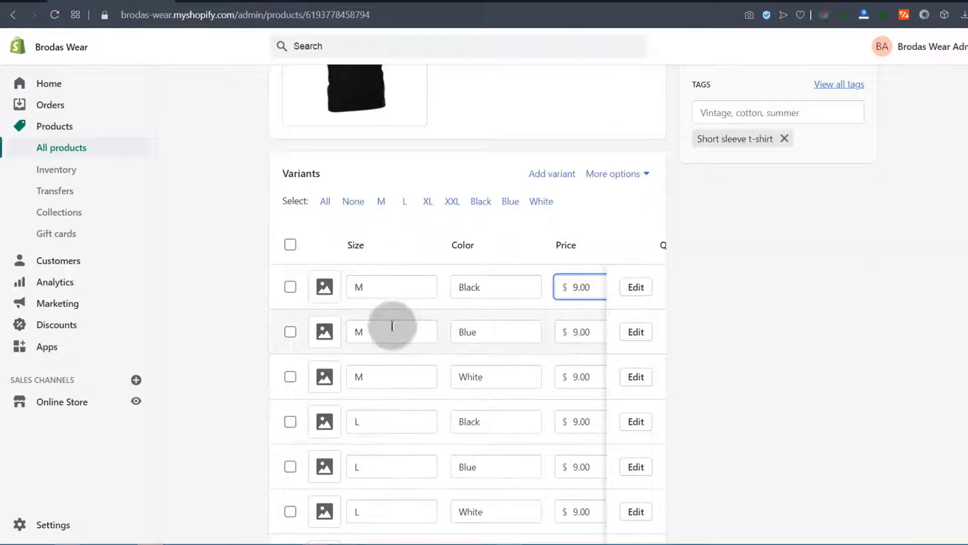
Step: Open the M / Black variant from the first row of the Variants table for editing
{"action": "left_click", "coordinate": [494, 289]}
{"action": "left_click", "coordinate": [353, 287]}
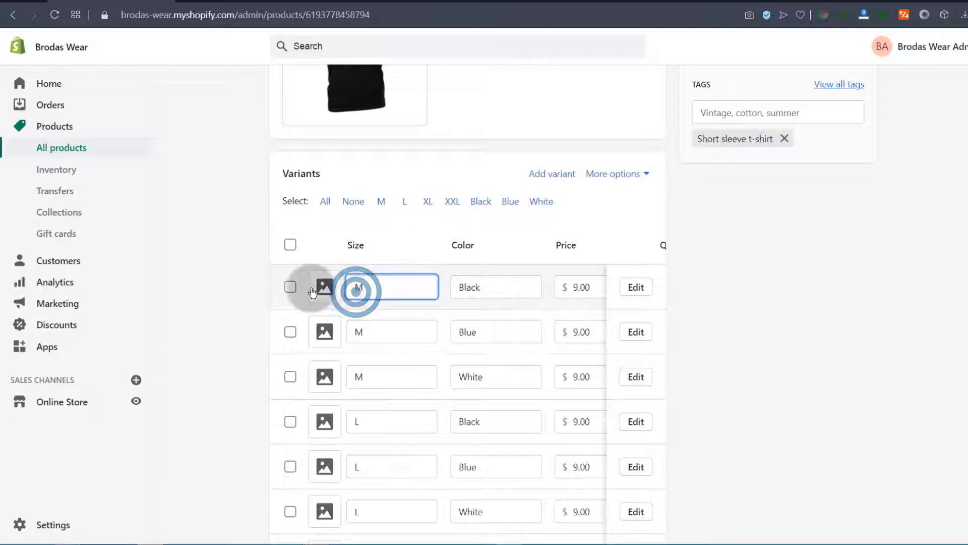
{"action": "left_click", "coordinate": [379, 285]}
{"action": "left_click", "coordinate": [500, 286]}
{"action": "left_click", "coordinate": [379, 332]}
{"action": "left_click", "coordinate": [489, 337]}
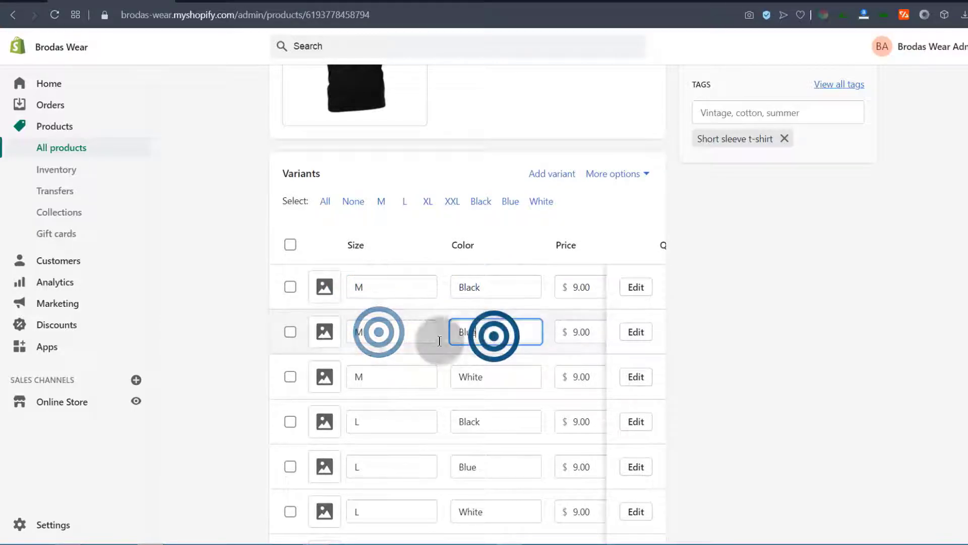
{"action": "left_click", "coordinate": [638, 287]}
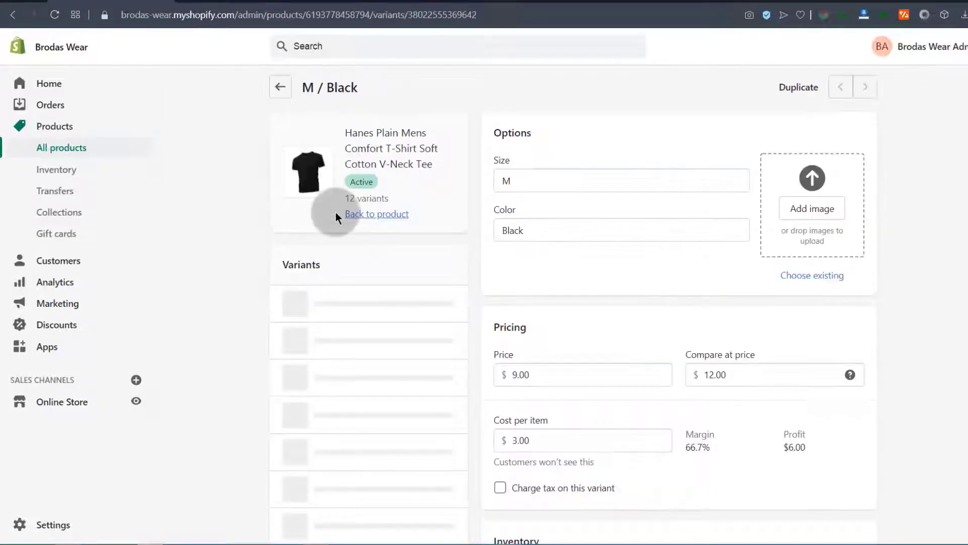
Step: Set the black T-shirt photo as the M / Black variant's image
{"action": "scroll", "coordinate": [621, 268], "scroll_direction": "down", "scroll_amount": 3}
{"action": "scroll", "coordinate": [595, 272], "scroll_direction": "up", "scroll_amount": 3}
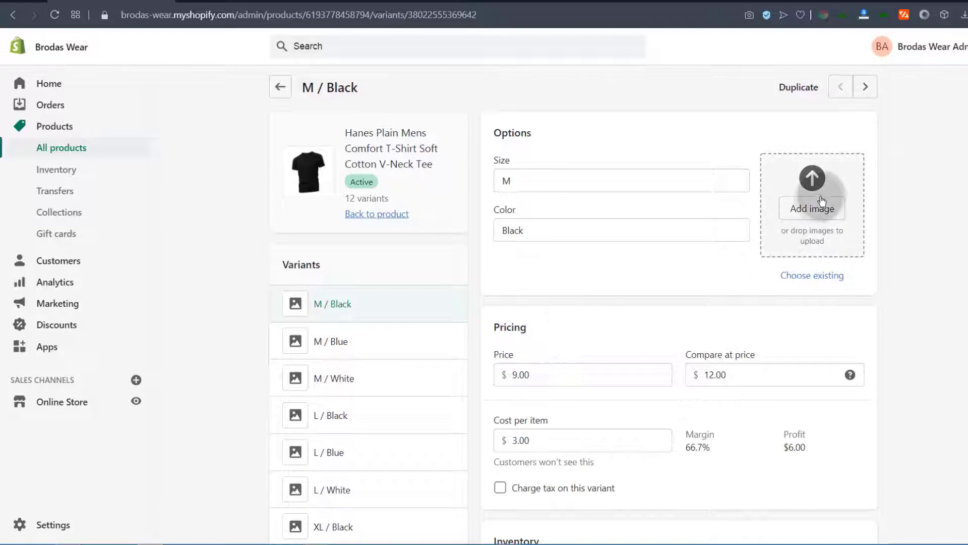
{"action": "left_click", "coordinate": [512, 184]}
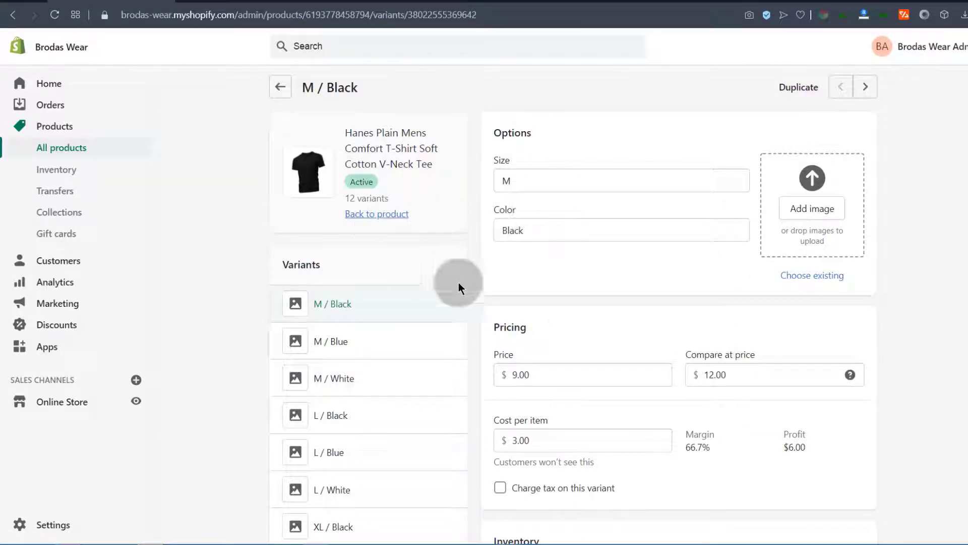
{"action": "left_click", "coordinate": [827, 210]}
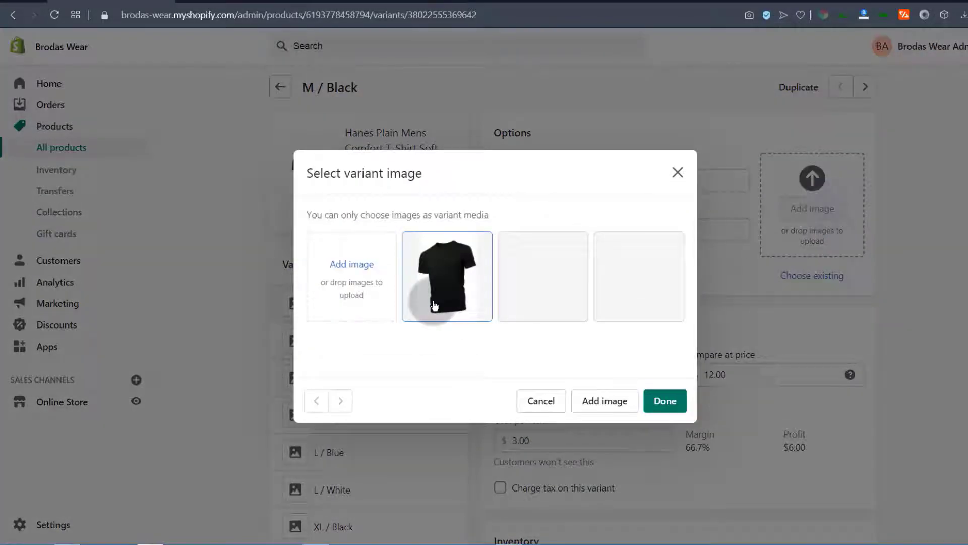
{"action": "left_click", "coordinate": [439, 285]}
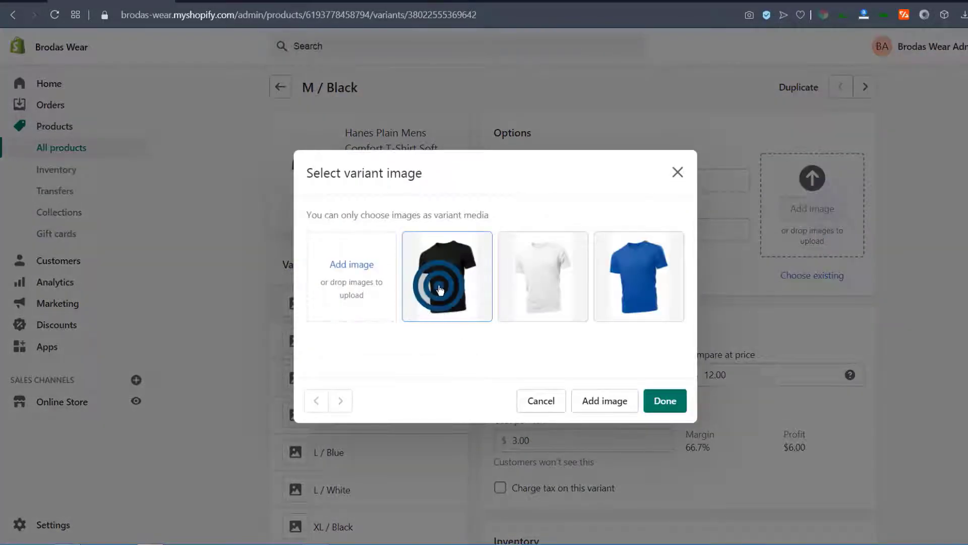
{"action": "left_click", "coordinate": [666, 402]}
Step: Select the M / Black variant's Available stock value of 10 for editing
{"action": "scroll", "coordinate": [479, 344], "scroll_direction": "down", "scroll_amount": 3}
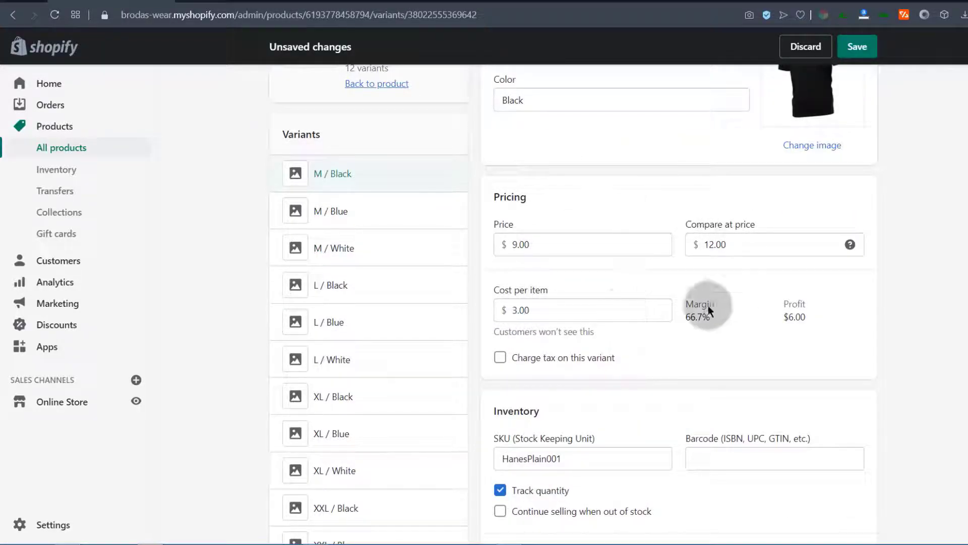
{"action": "scroll", "coordinate": [569, 310], "scroll_direction": "down", "scroll_amount": 5}
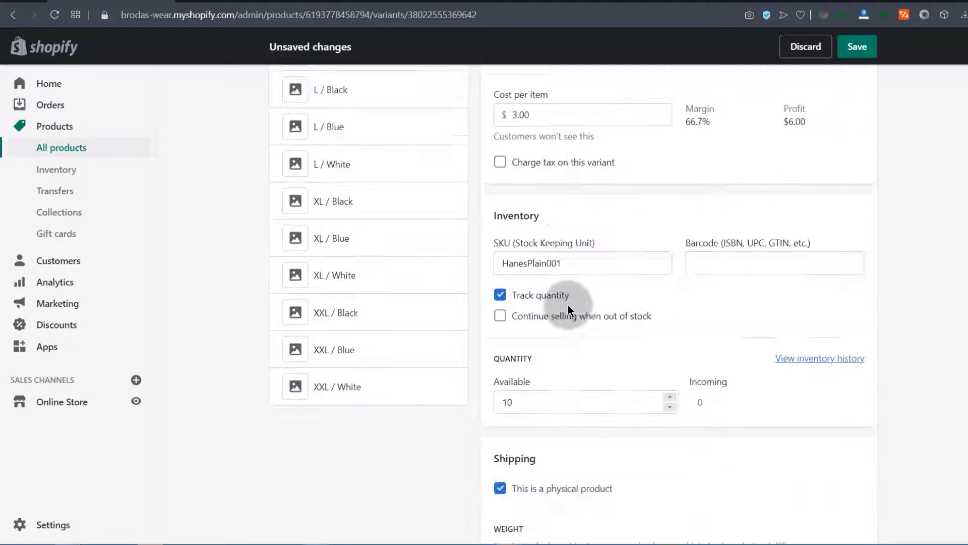
{"action": "scroll", "coordinate": [567, 305], "scroll_direction": "down", "scroll_amount": 3}
{"action": "left_click", "coordinate": [522, 207]}
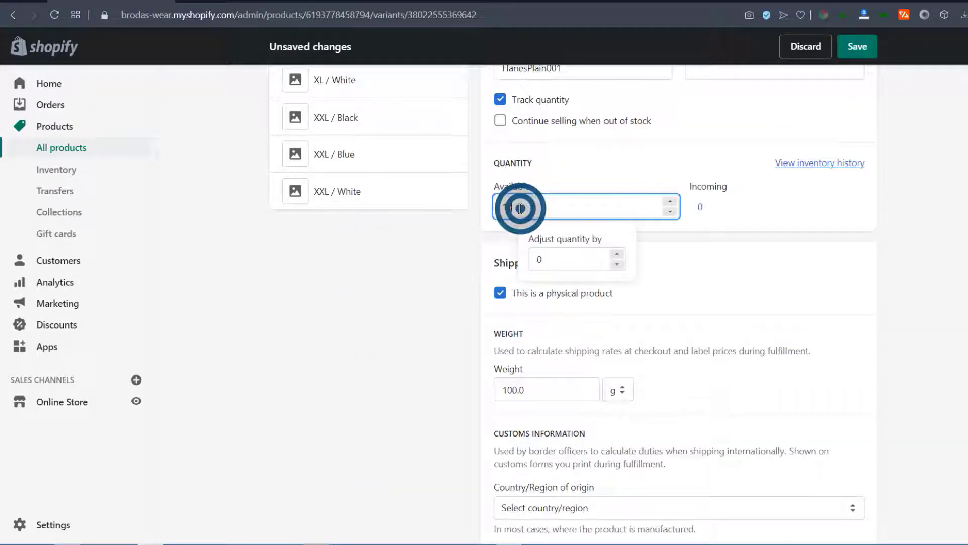
{"action": "double_click", "coordinate": [501, 206]}
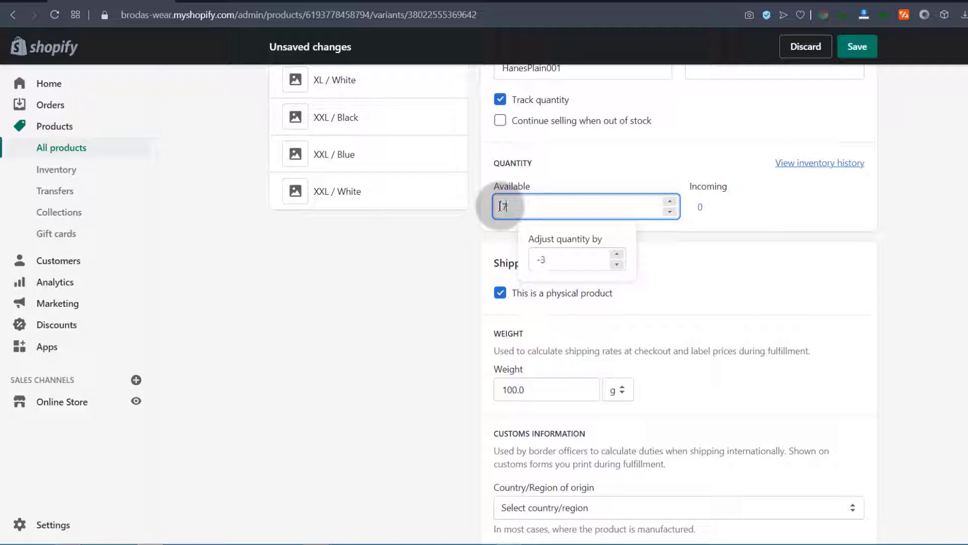
Step: Review the M / Black variant page with its available quantity lowered from 10 to 7
{"action": "scroll", "coordinate": [667, 295], "scroll_direction": "down", "scroll_amount": 3}
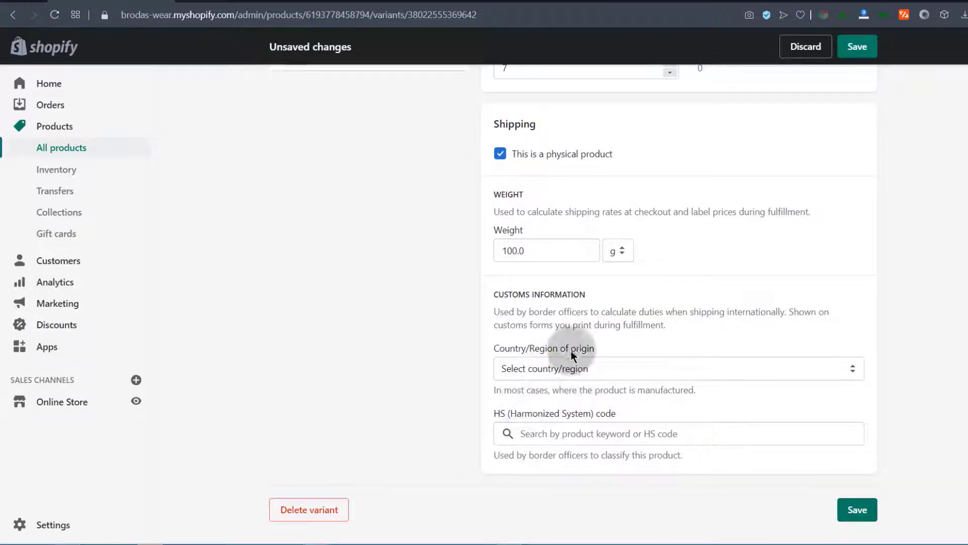
{"action": "scroll", "coordinate": [579, 353], "scroll_direction": "up", "scroll_amount": 15}
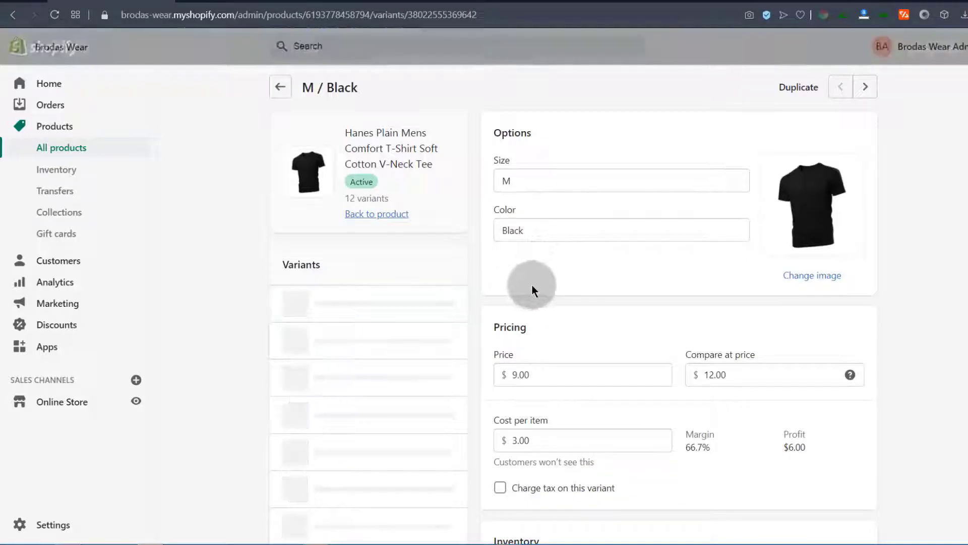
{"action": "scroll", "coordinate": [338, 290], "scroll_direction": "down", "scroll_amount": 1}
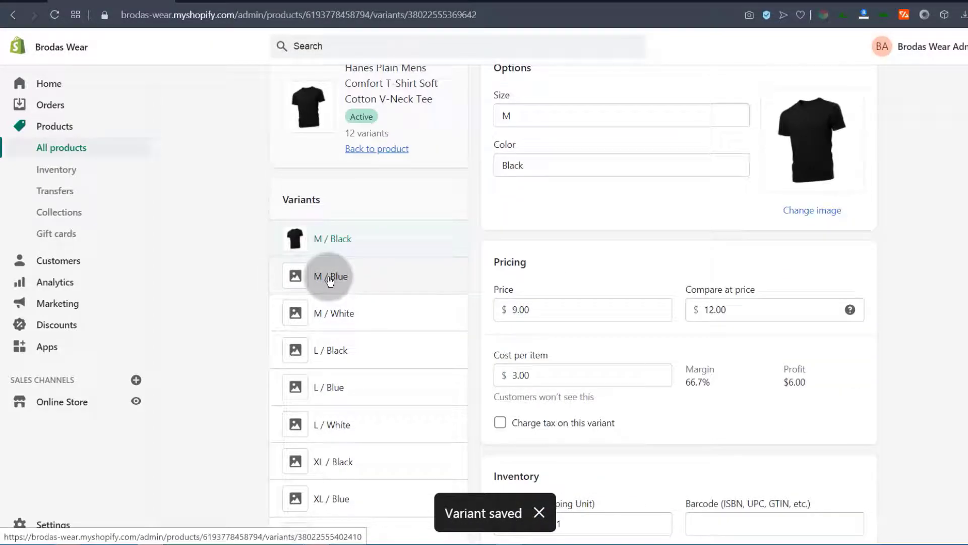
Step: Back on the Hanes V-neck tee page, select the Blue variants and open them in the bulk editor
{"action": "left_click", "coordinate": [382, 148]}
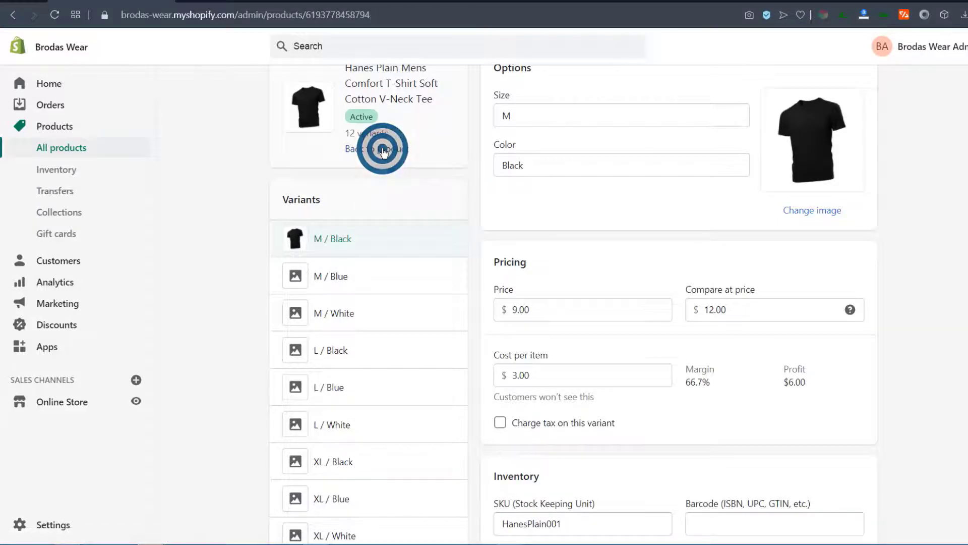
{"action": "scroll", "coordinate": [405, 310], "scroll_direction": "down", "scroll_amount": 10}
{"action": "scroll", "coordinate": [227, 301], "scroll_direction": "down", "scroll_amount": 7}
{"action": "left_click", "coordinate": [518, 222]}
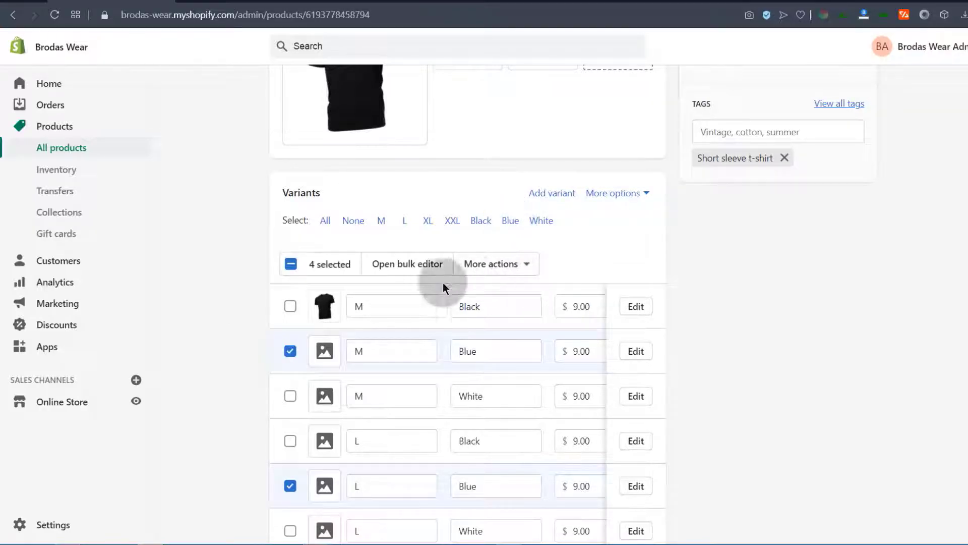
{"action": "scroll", "coordinate": [474, 333], "scroll_direction": "up", "scroll_amount": 2}
{"action": "left_click", "coordinate": [400, 442]}
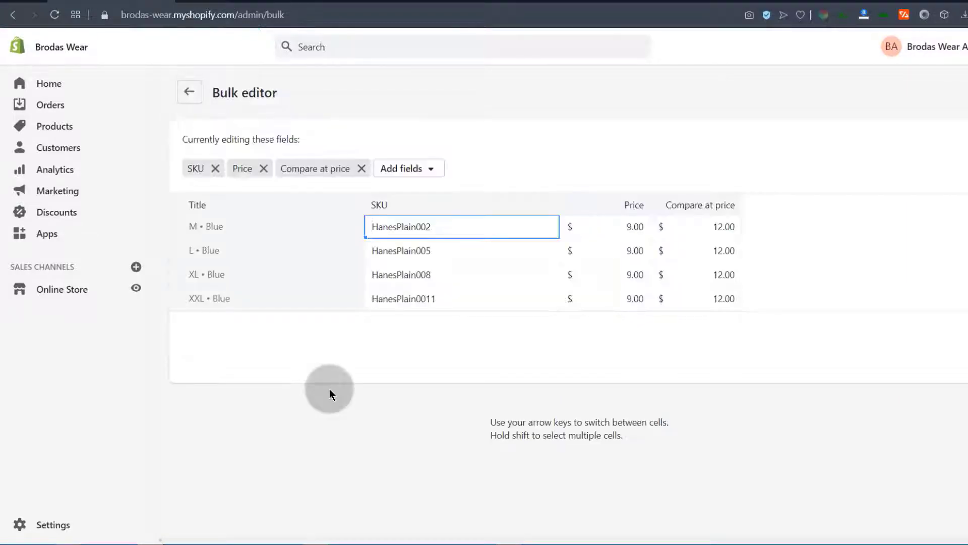
Step: Change the M • Blue SKU to HanesPlainBlue002, save, and return to the product page
{"action": "left_click", "coordinate": [417, 226]}
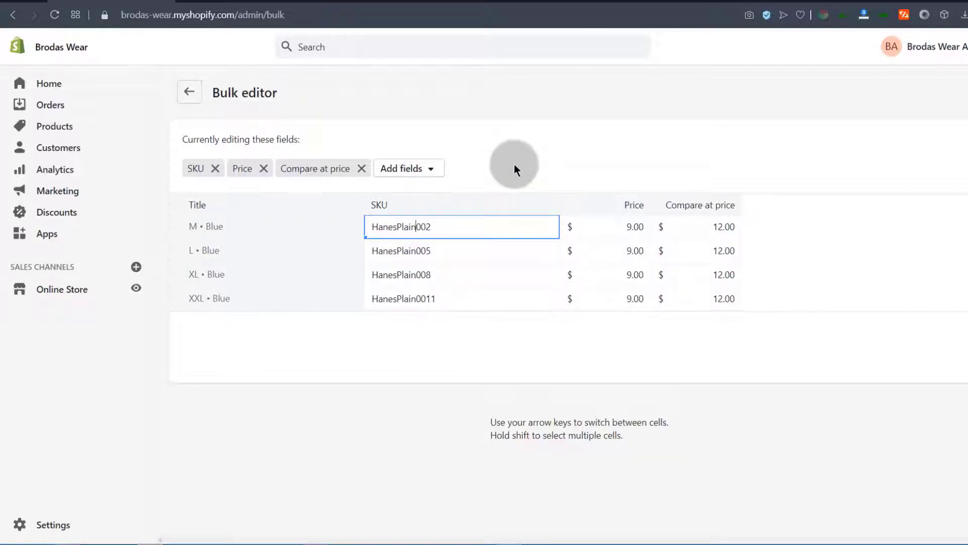
{"action": "type", "text": "Blue"}
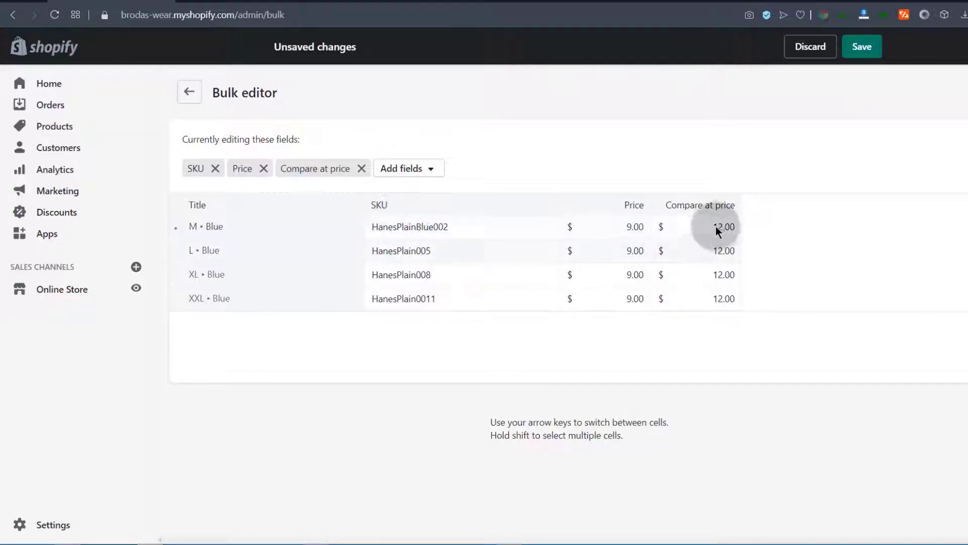
{"action": "left_click", "coordinate": [867, 49]}
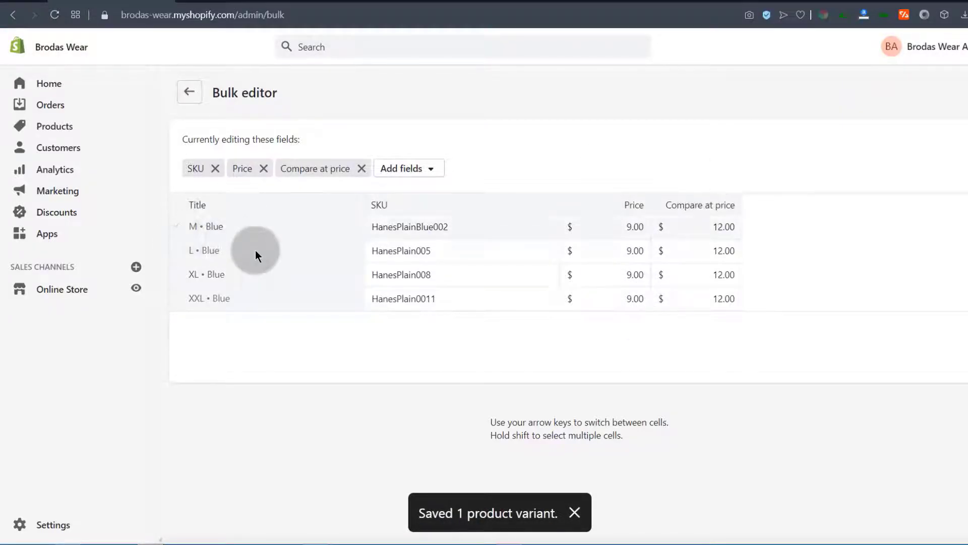
{"action": "left_click", "coordinate": [187, 92]}
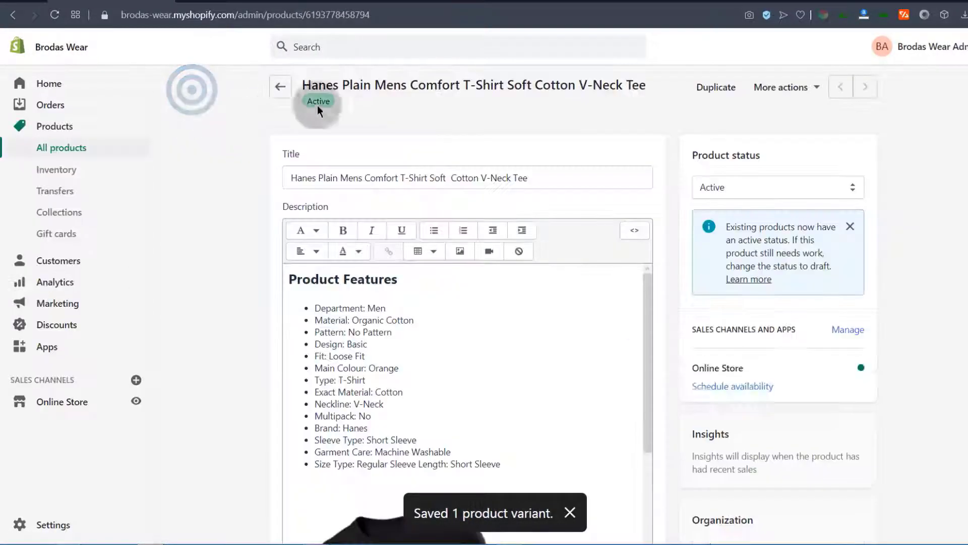
{"action": "scroll", "coordinate": [231, 320], "scroll_direction": "down", "scroll_amount": 7}
{"action": "scroll", "coordinate": [231, 319], "scroll_direction": "down", "scroll_amount": 5}
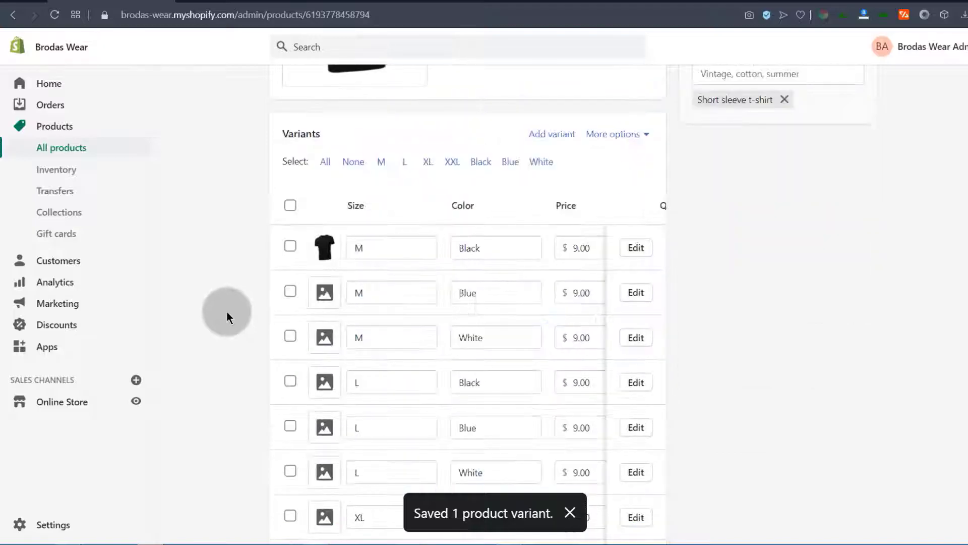
Step: Add the blue T-shirt image to the Blue variants and save the product
{"action": "left_click", "coordinate": [479, 163]}
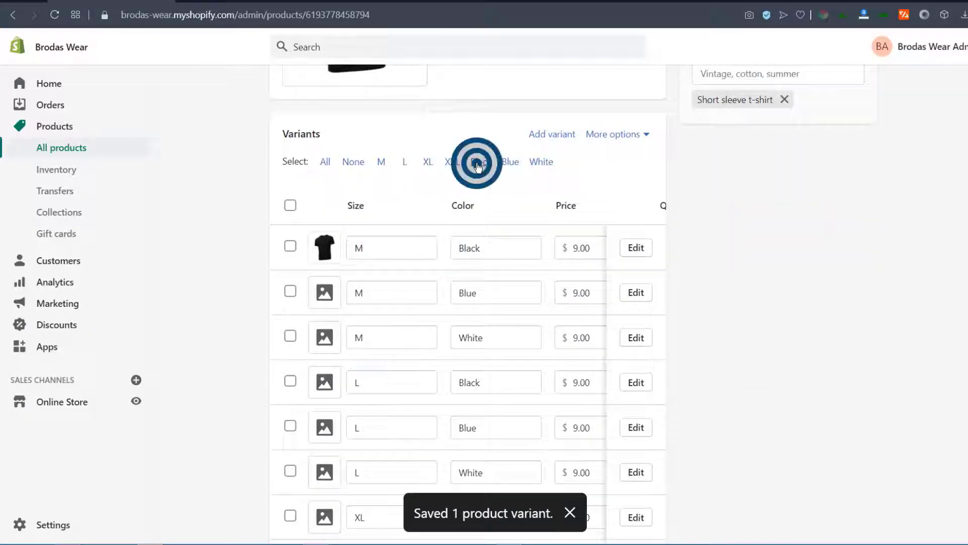
{"action": "left_click", "coordinate": [511, 161]}
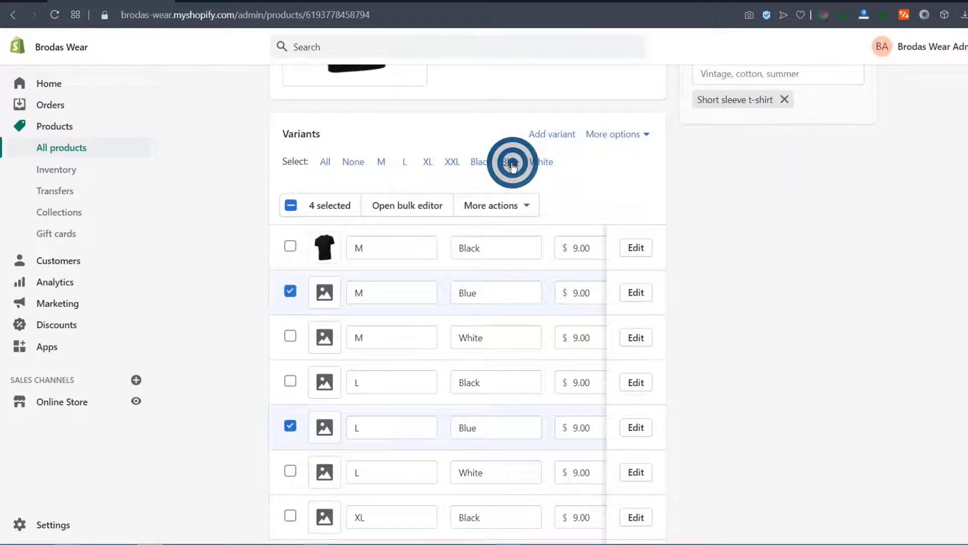
{"action": "left_click", "coordinate": [528, 205]}
{"action": "left_click", "coordinate": [456, 288]}
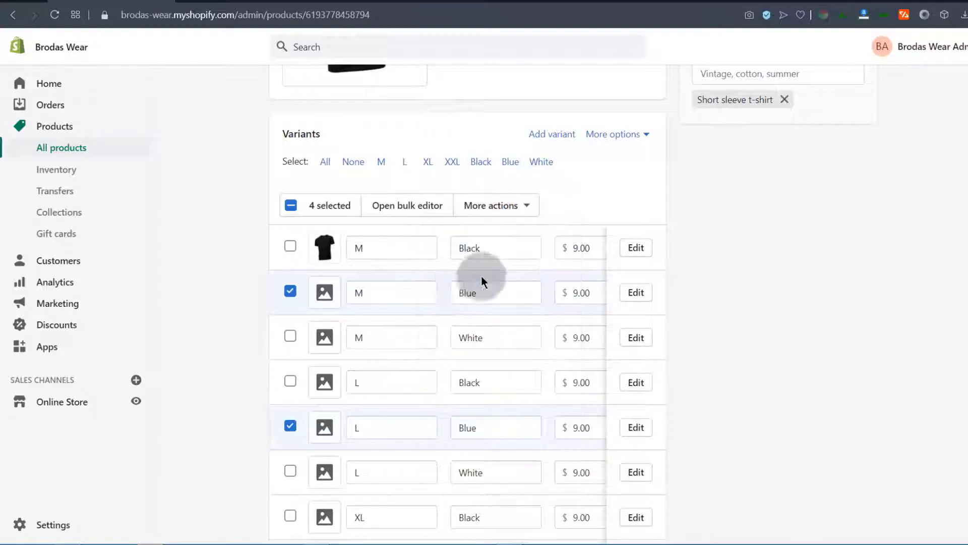
{"action": "left_click", "coordinate": [529, 205]}
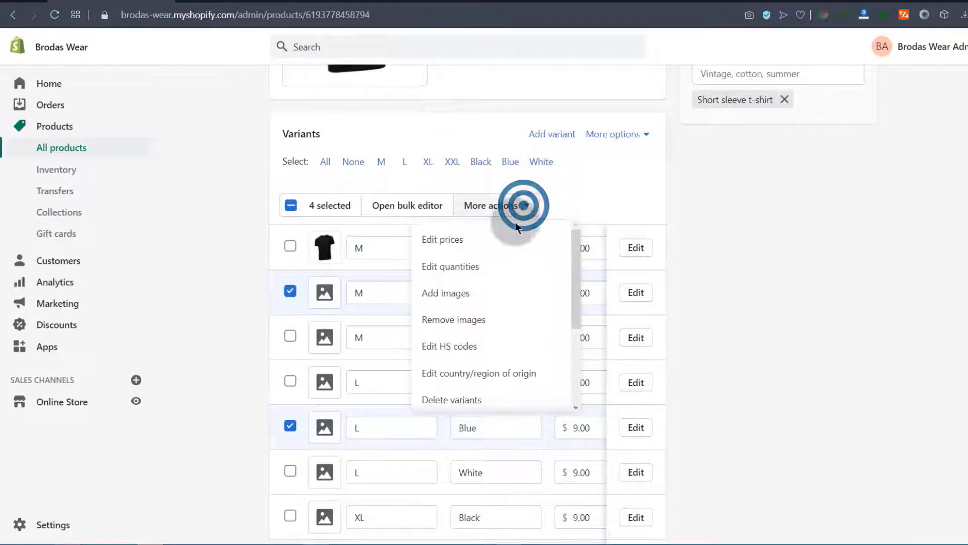
{"action": "left_click", "coordinate": [449, 293]}
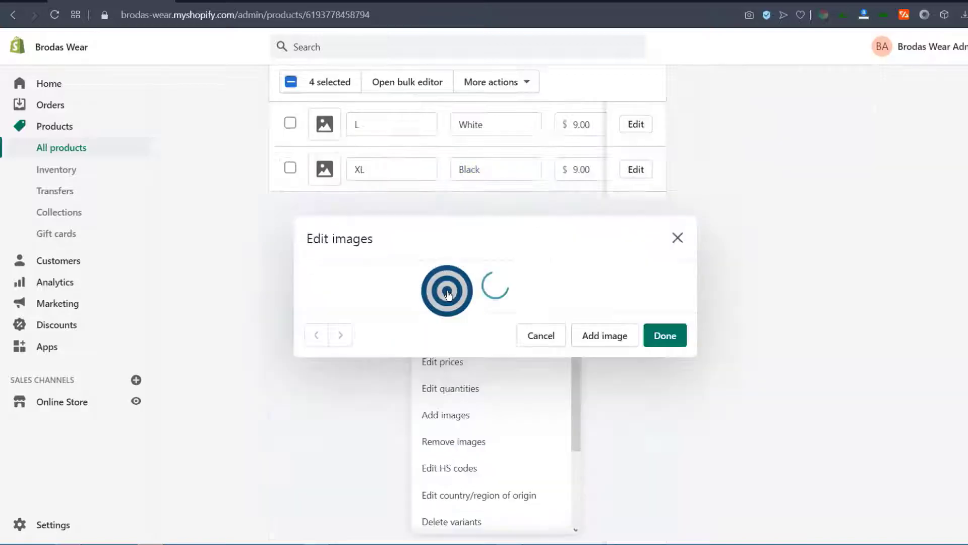
{"action": "left_click", "coordinate": [661, 276]}
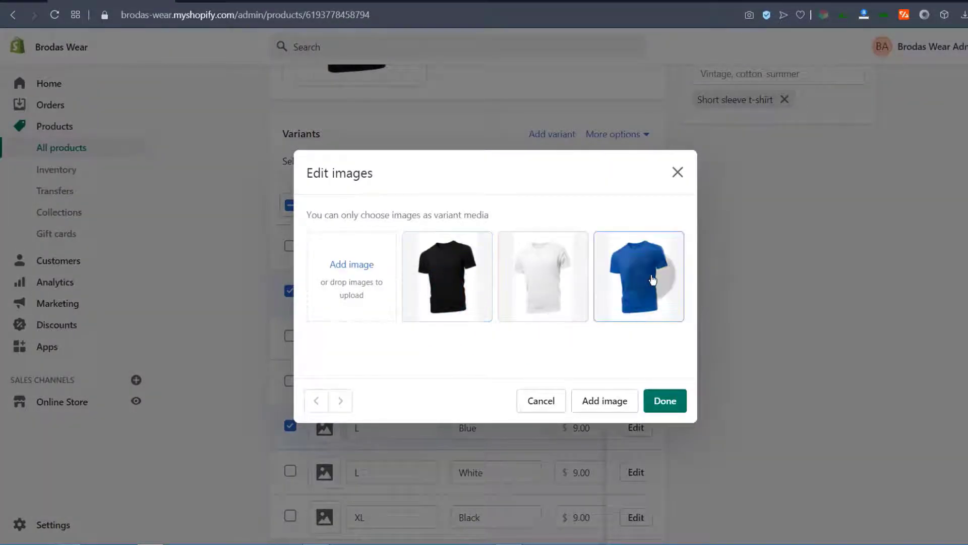
{"action": "left_click", "coordinate": [669, 401]}
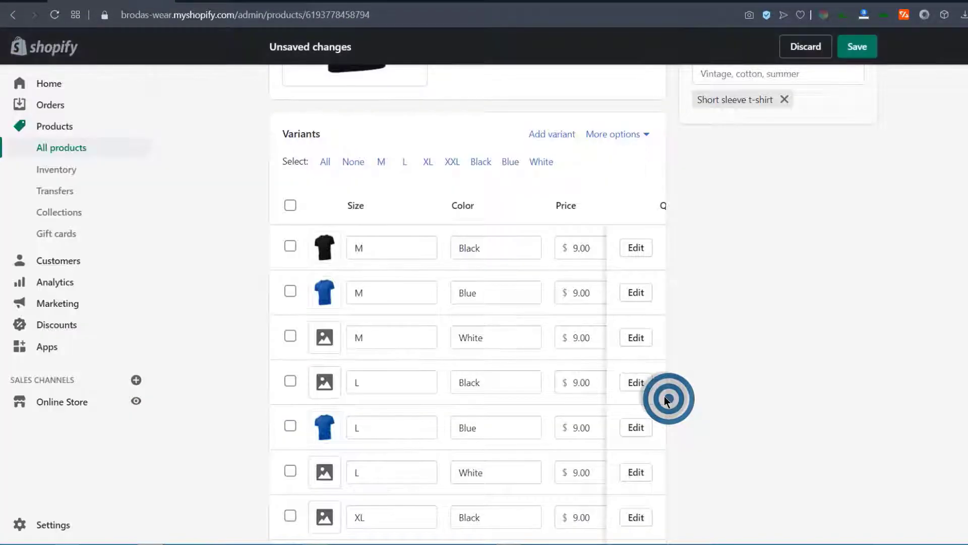
{"action": "left_click", "coordinate": [861, 44]}
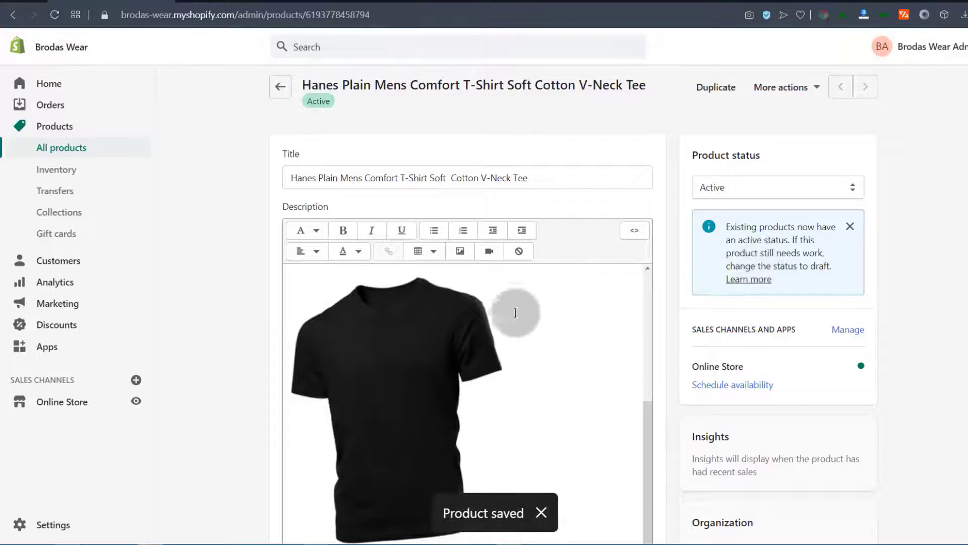
Step: Add the blue T-shirt image to both White variants and save the product
{"action": "scroll", "coordinate": [505, 323], "scroll_direction": "down", "scroll_amount": 10}
{"action": "scroll", "coordinate": [504, 333], "scroll_direction": "down", "scroll_amount": 3}
{"action": "left_click", "coordinate": [549, 161]}
{"action": "left_click", "coordinate": [525, 201]}
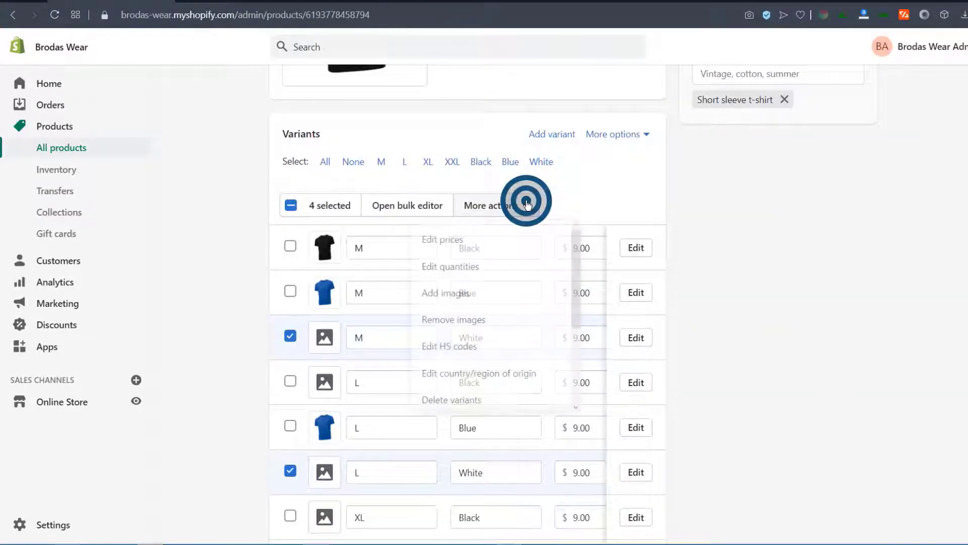
{"action": "left_click", "coordinate": [440, 297]}
{"action": "left_click", "coordinate": [645, 265]}
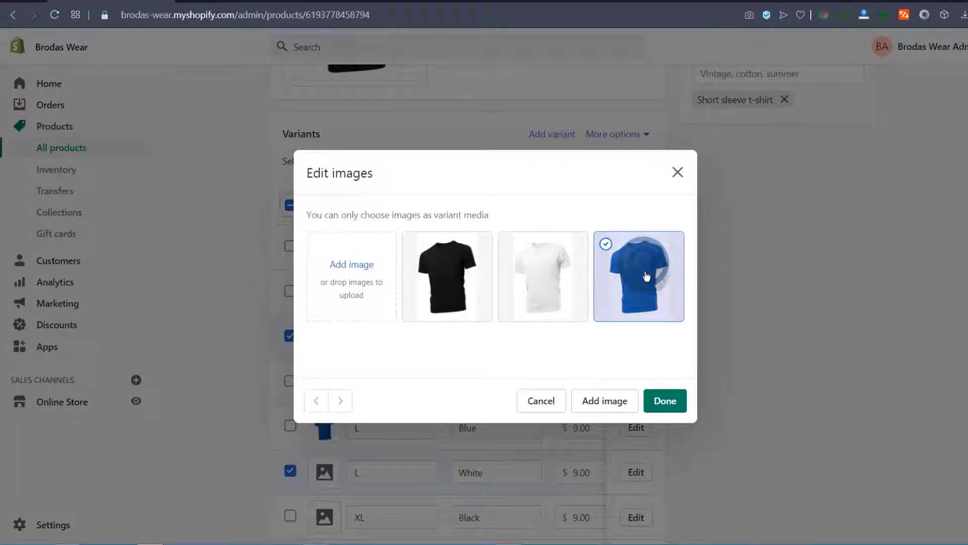
{"action": "left_click", "coordinate": [663, 401]}
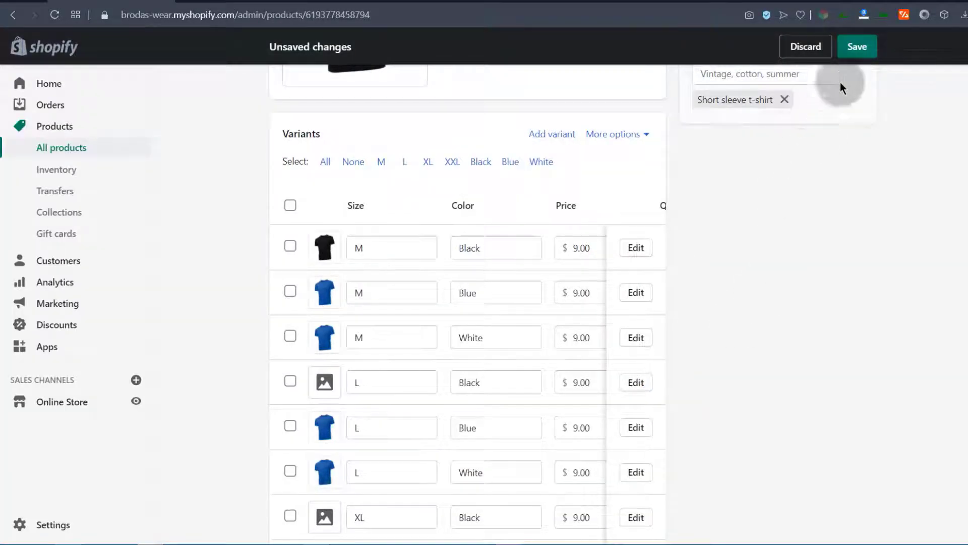
{"action": "left_click", "coordinate": [857, 53]}
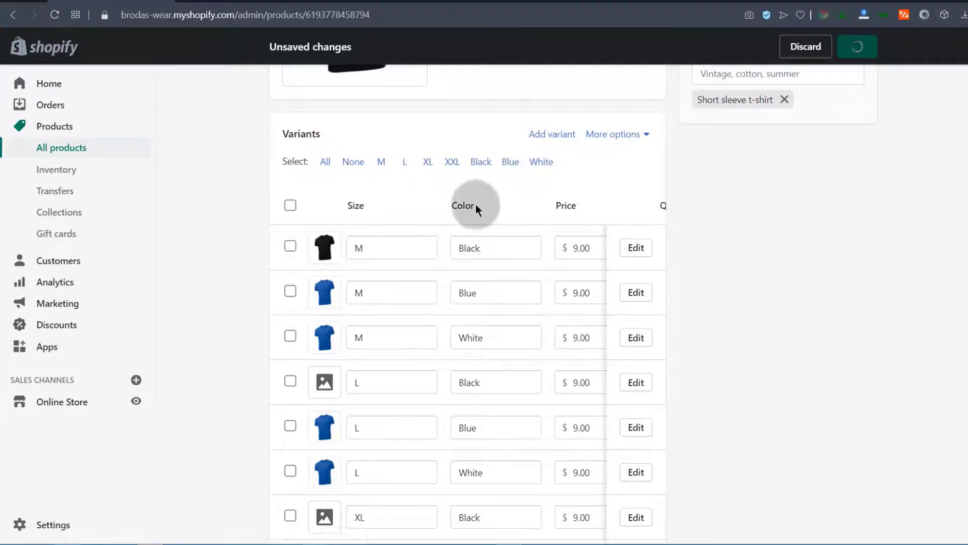
Step: Confirm the Black variants' image choice, leaving them without an image and unsaved
{"action": "scroll", "coordinate": [457, 300], "scroll_direction": "down", "scroll_amount": 10}
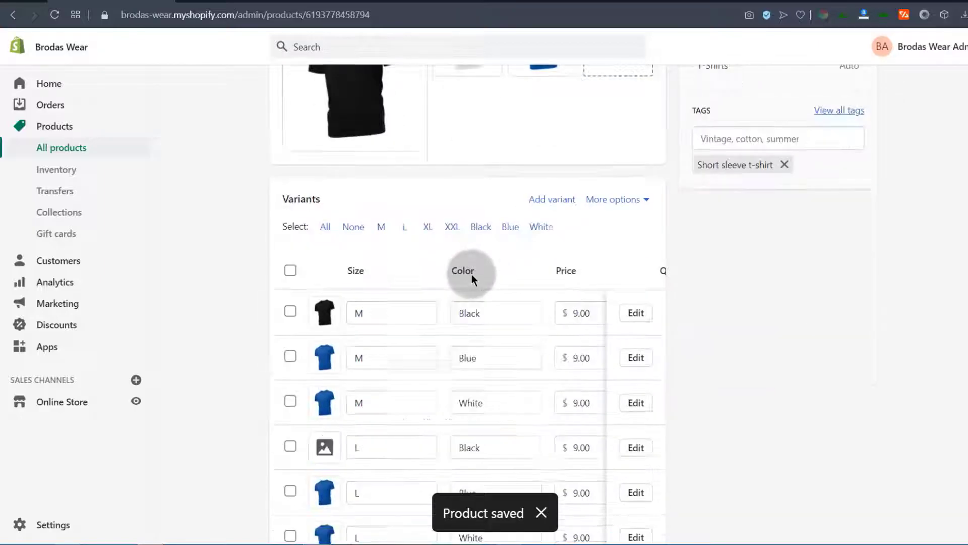
{"action": "left_click", "coordinate": [477, 227]}
{"action": "left_click", "coordinate": [523, 267]}
{"action": "left_click", "coordinate": [457, 356]}
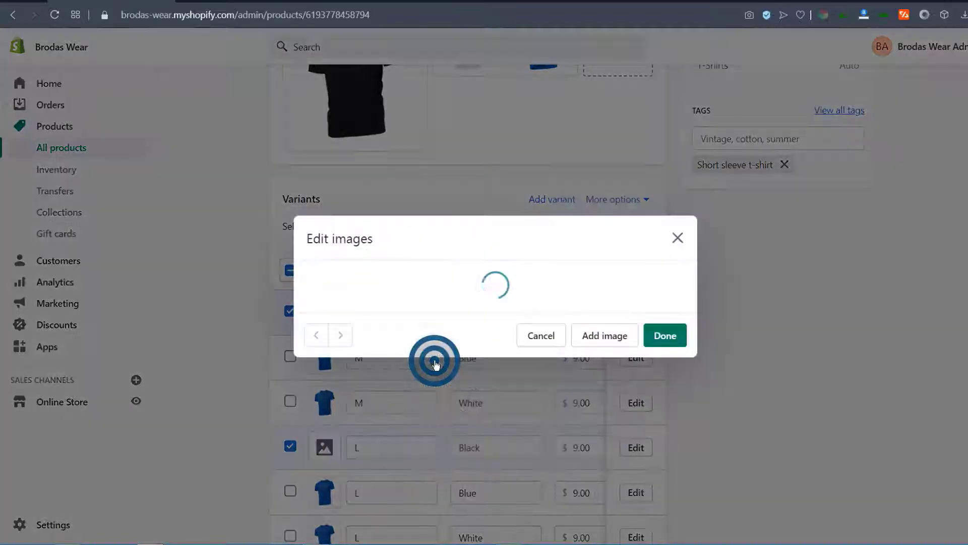
{"action": "left_click", "coordinate": [664, 415]}
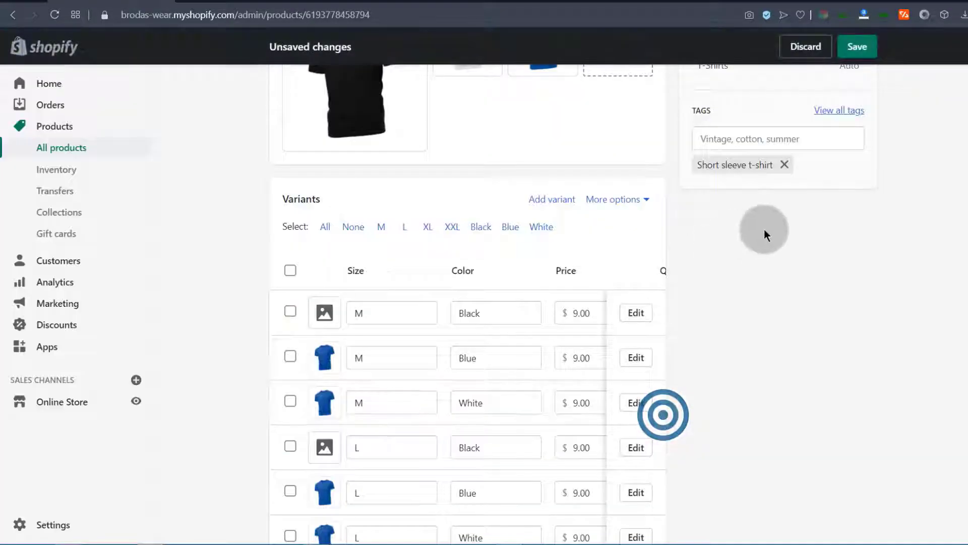
{"action": "scroll", "coordinate": [764, 230], "scroll_direction": "up", "scroll_amount": 15}
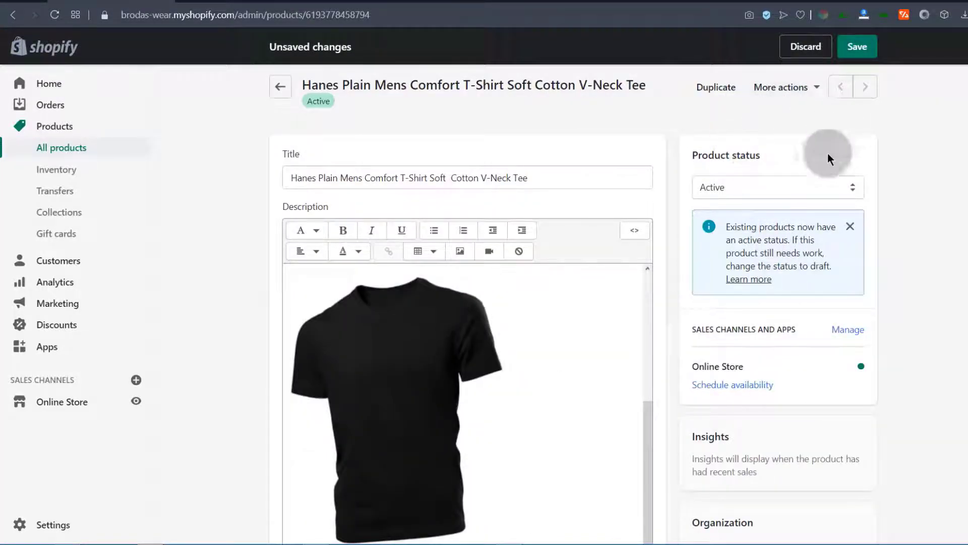
Step: Reload the storefront product page and preview size L in Blue
{"action": "left_click", "coordinate": [227, 2]}
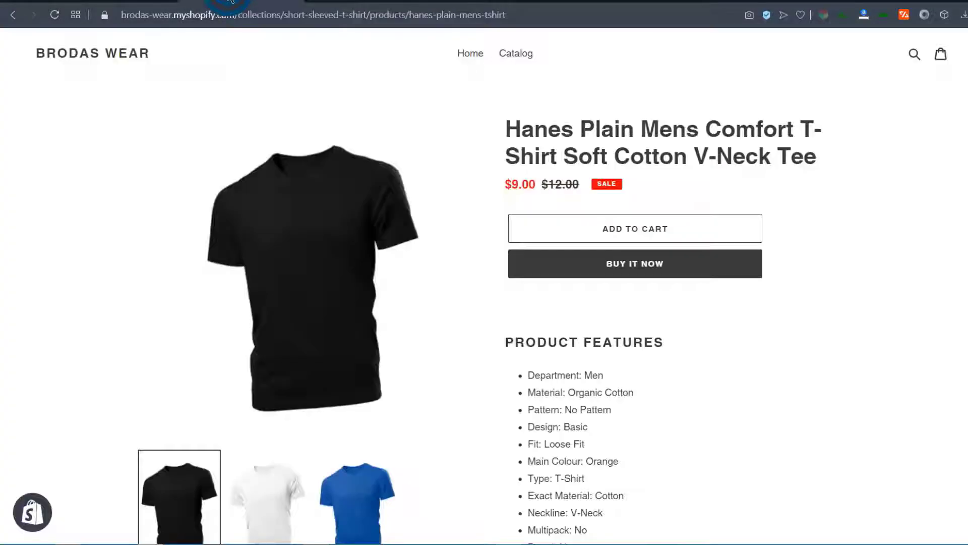
{"action": "left_click", "coordinate": [57, 15]}
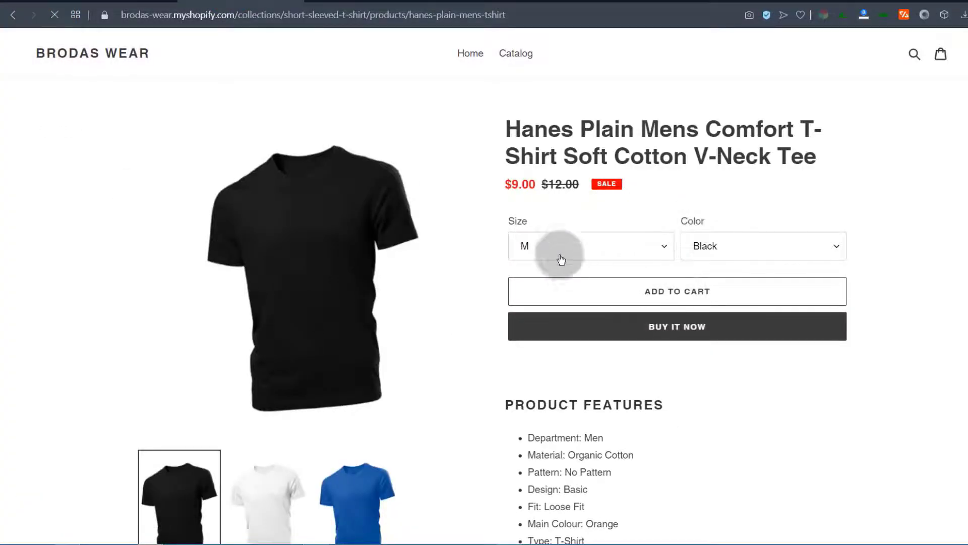
{"action": "left_click", "coordinate": [595, 244]}
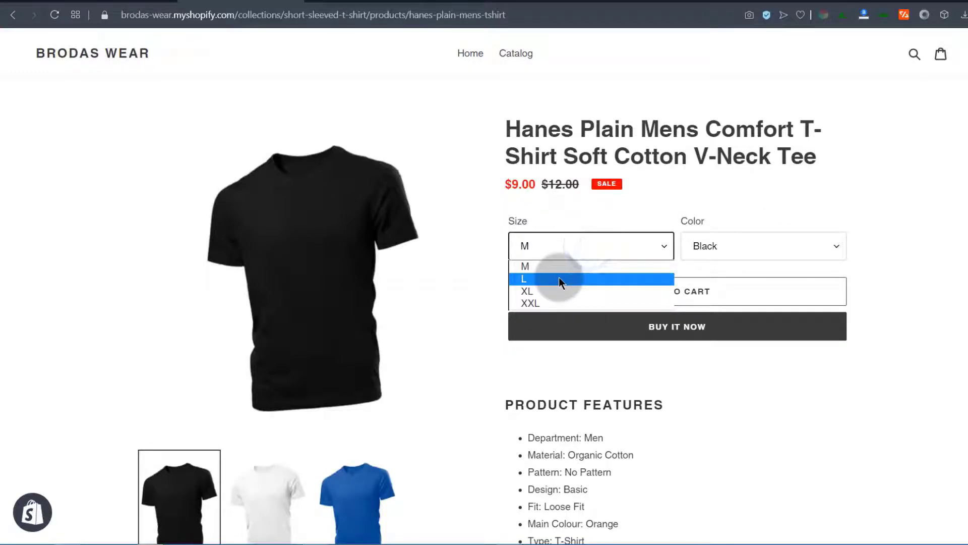
{"action": "left_click", "coordinate": [533, 279]}
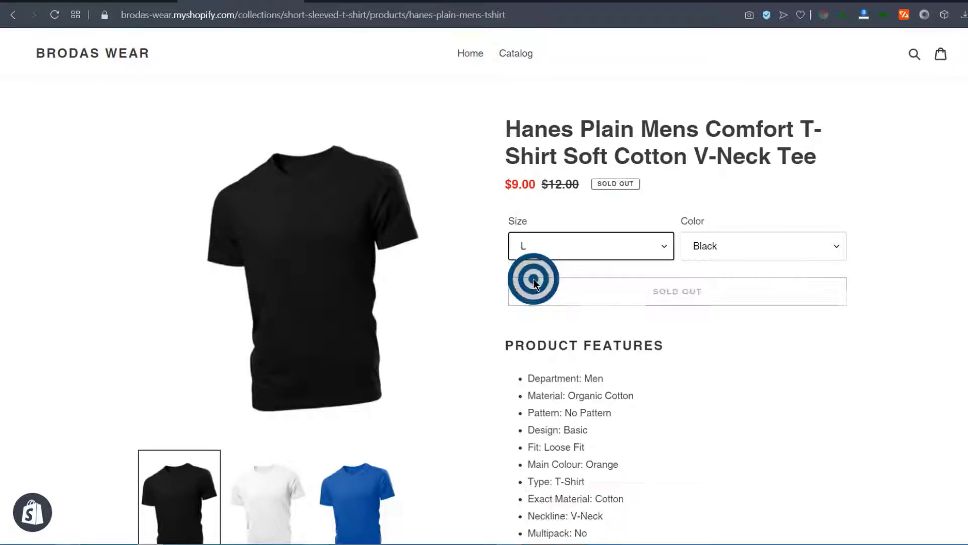
{"action": "left_click", "coordinate": [729, 243]}
{"action": "left_click", "coordinate": [728, 279]}
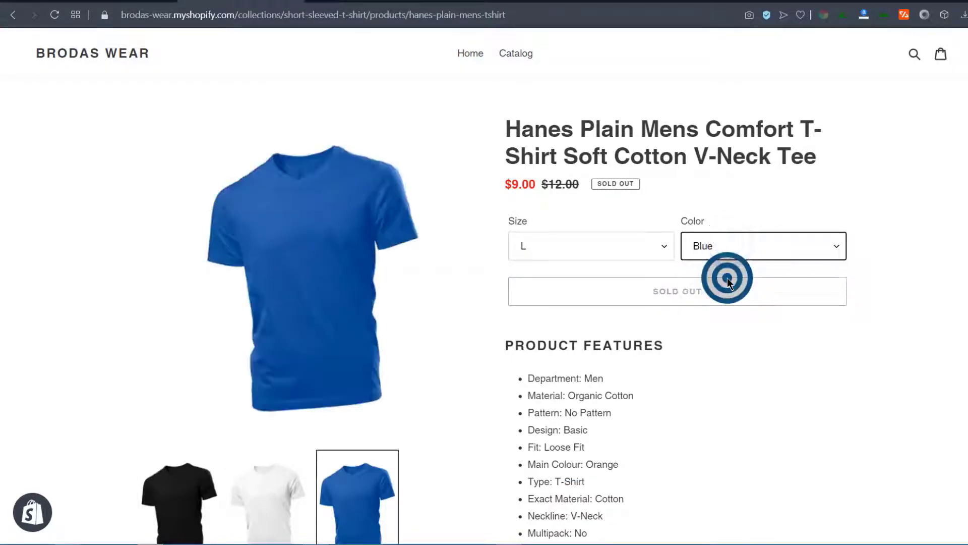
Step: Preview size XL in White, which shows the blue shirt and is sold out
{"action": "left_click", "coordinate": [555, 245]}
{"action": "left_click", "coordinate": [544, 291]}
{"action": "left_click", "coordinate": [741, 246]}
{"action": "left_click", "coordinate": [724, 290]}
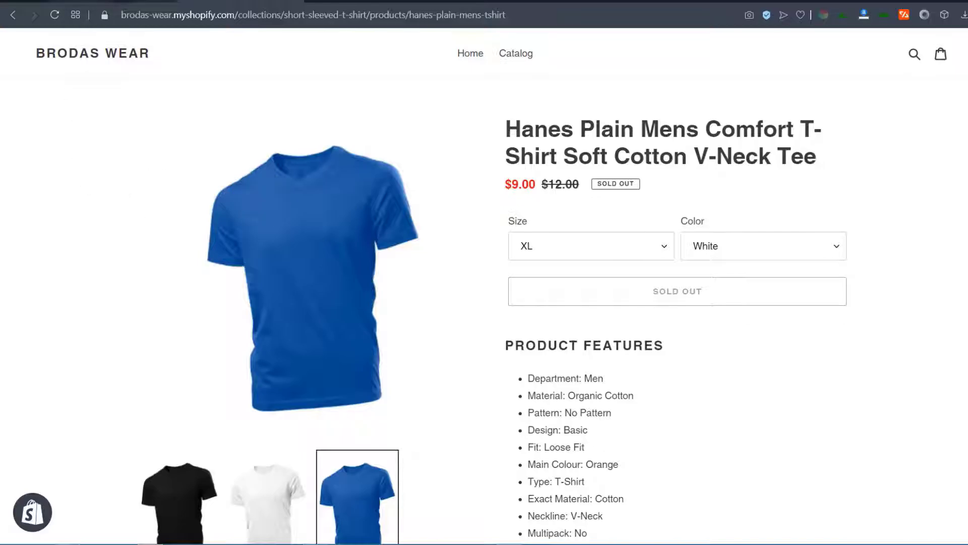
Step: In the admin, give all White variants the white T-shirt image and save the product
{"action": "left_click", "coordinate": [114, 3]}
{"action": "scroll", "coordinate": [475, 389], "scroll_direction": "down", "scroll_amount": 10}
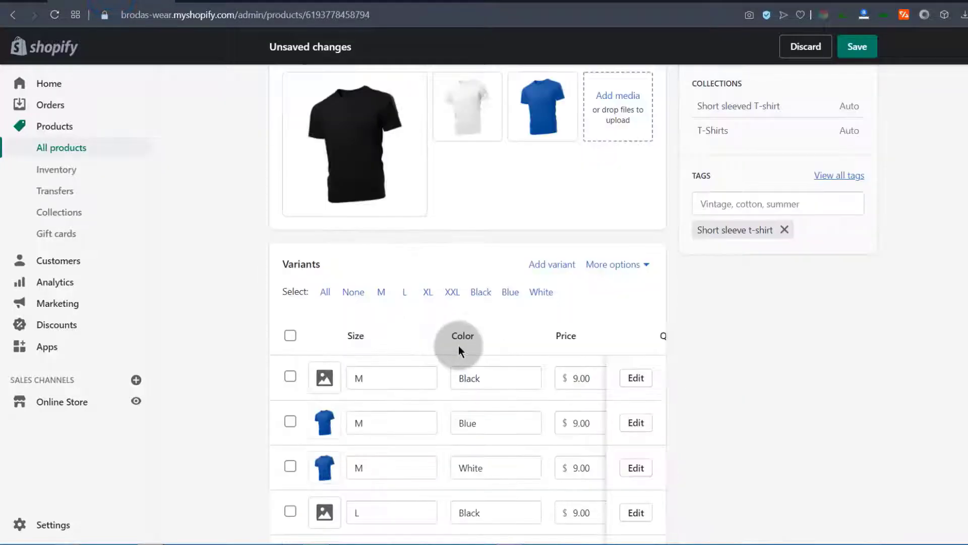
{"action": "left_click", "coordinate": [538, 294]}
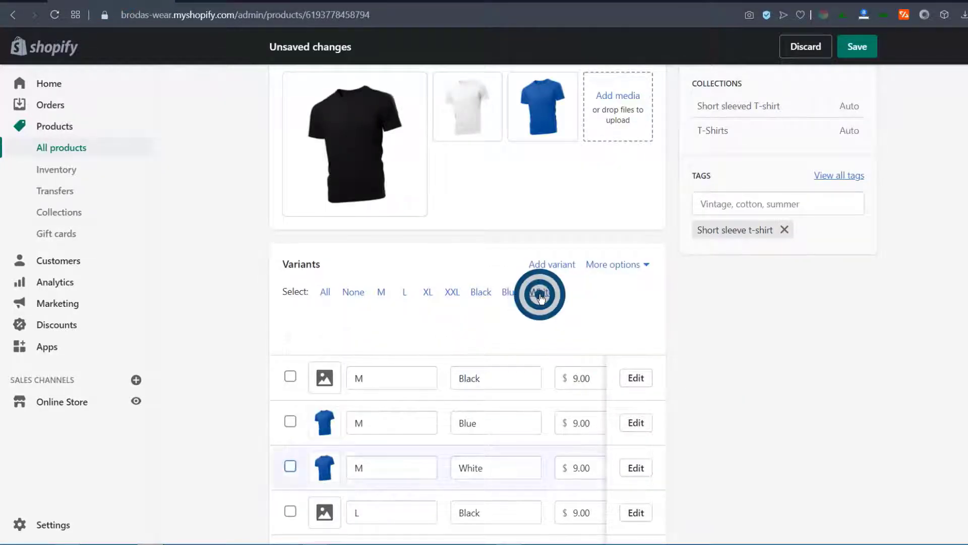
{"action": "left_click", "coordinate": [524, 337]}
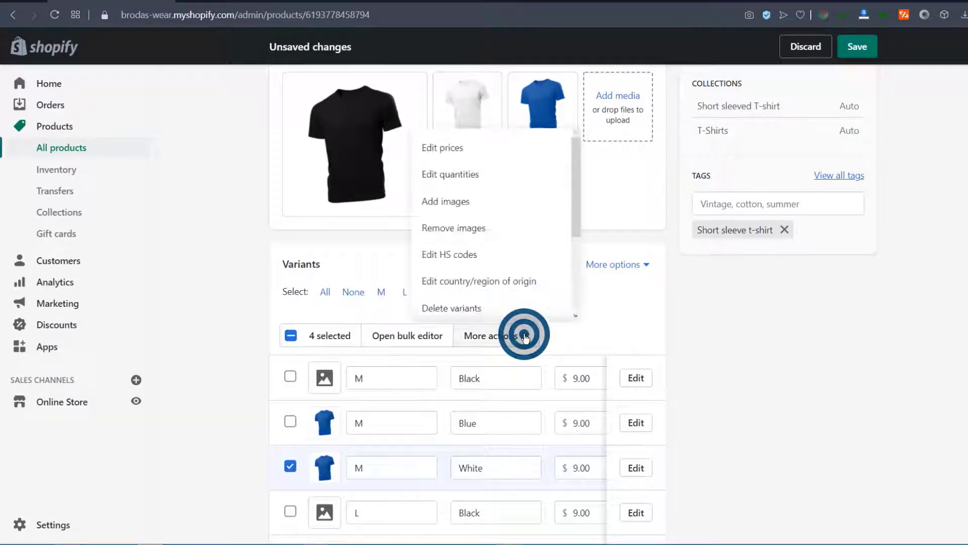
{"action": "left_click", "coordinate": [446, 201]}
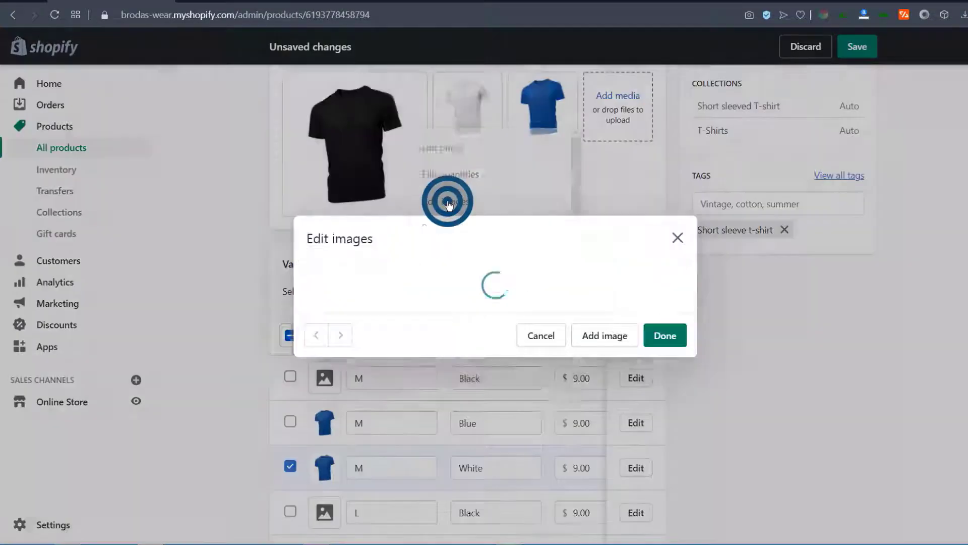
{"action": "left_click", "coordinate": [543, 289]}
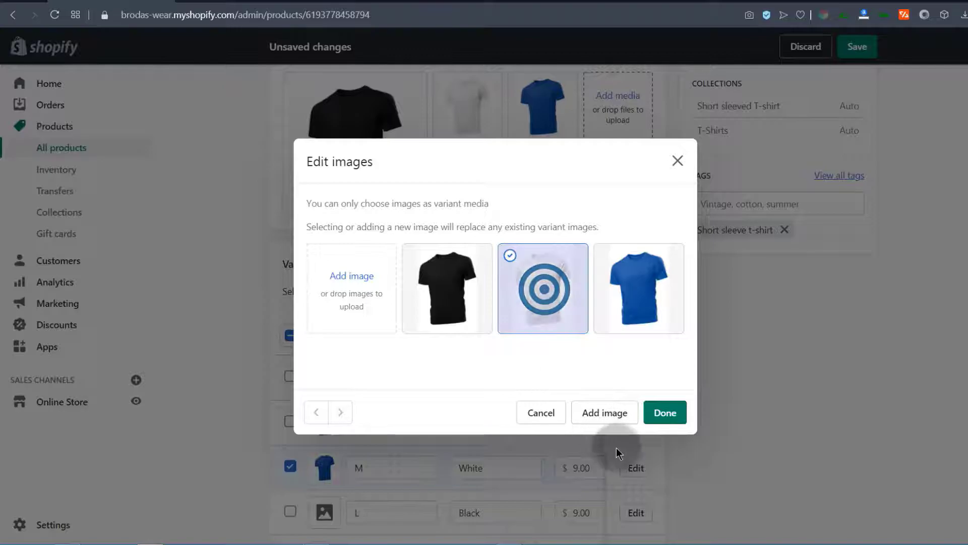
{"action": "left_click", "coordinate": [663, 414]}
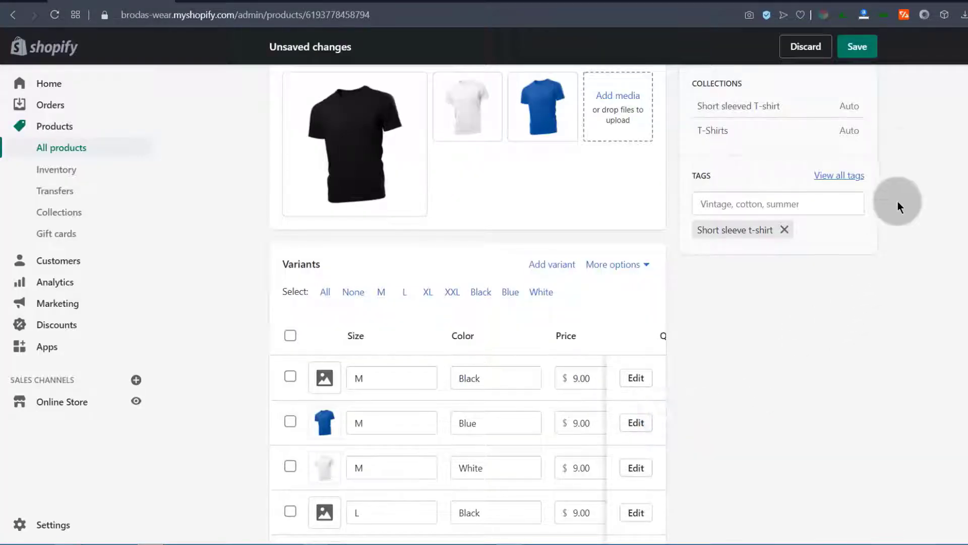
{"action": "left_click", "coordinate": [864, 49]}
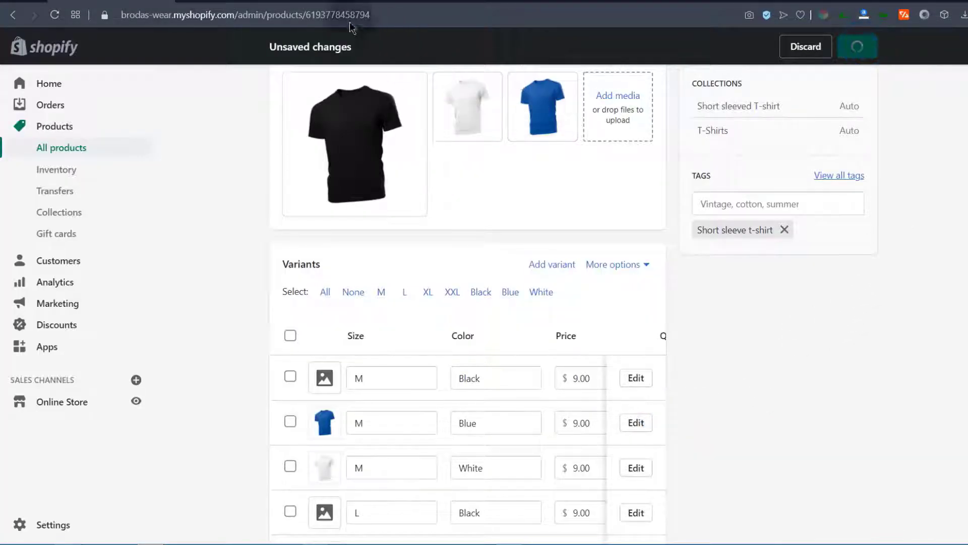
Step: Choose Black on the storefront product page, reload it, and check the size list
{"action": "left_click", "coordinate": [247, 2]}
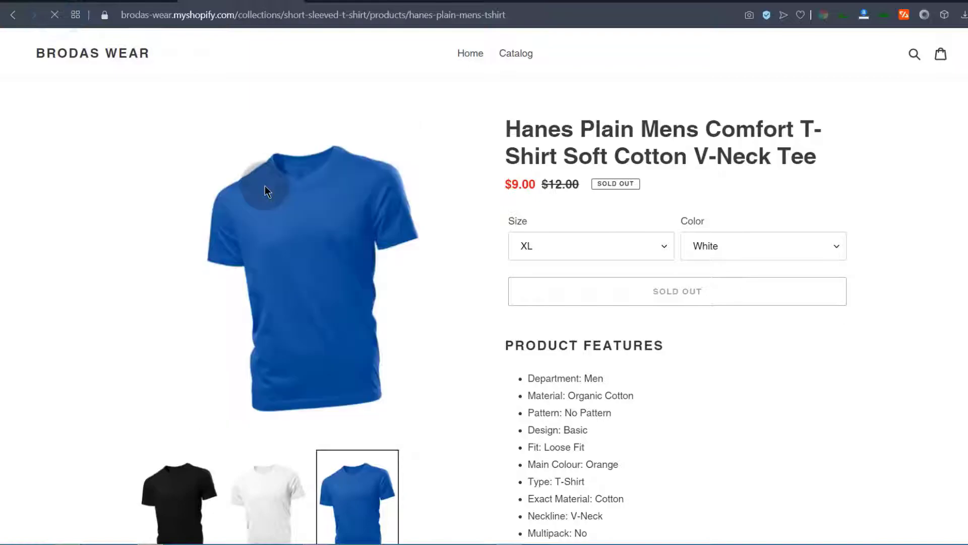
{"action": "left_click", "coordinate": [597, 245]}
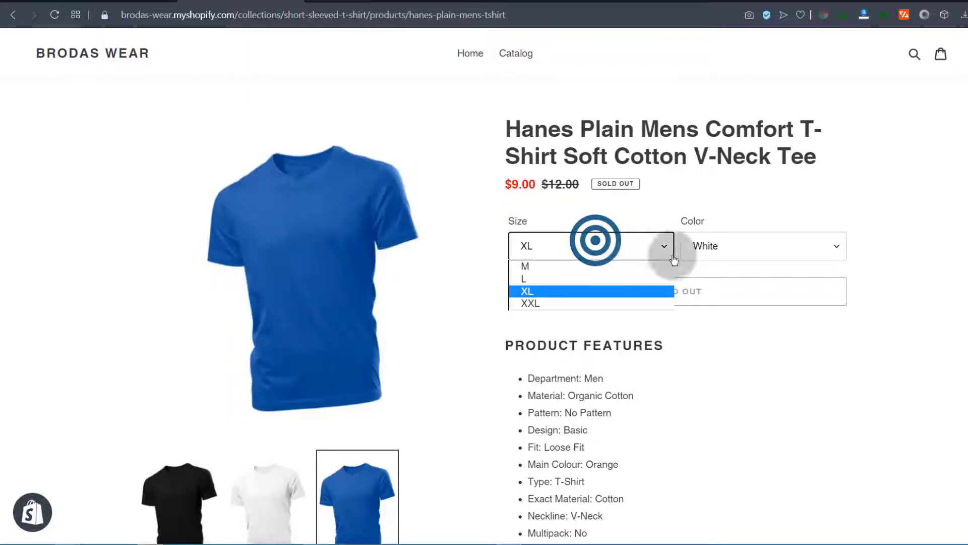
{"action": "left_click", "coordinate": [713, 246]}
{"action": "left_click", "coordinate": [699, 267]}
{"action": "left_click", "coordinate": [870, 302]}
{"action": "left_click", "coordinate": [54, 14]}
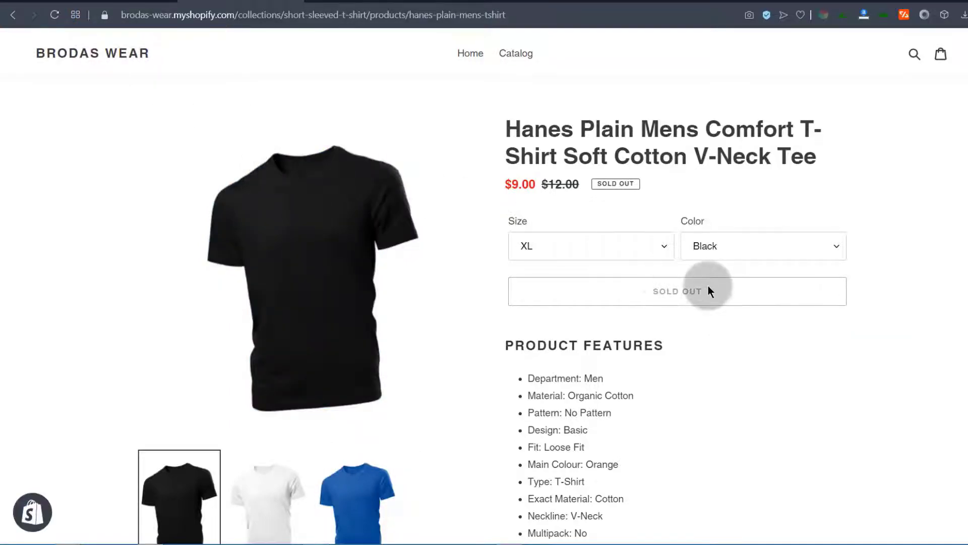
{"action": "left_click", "coordinate": [673, 247]}
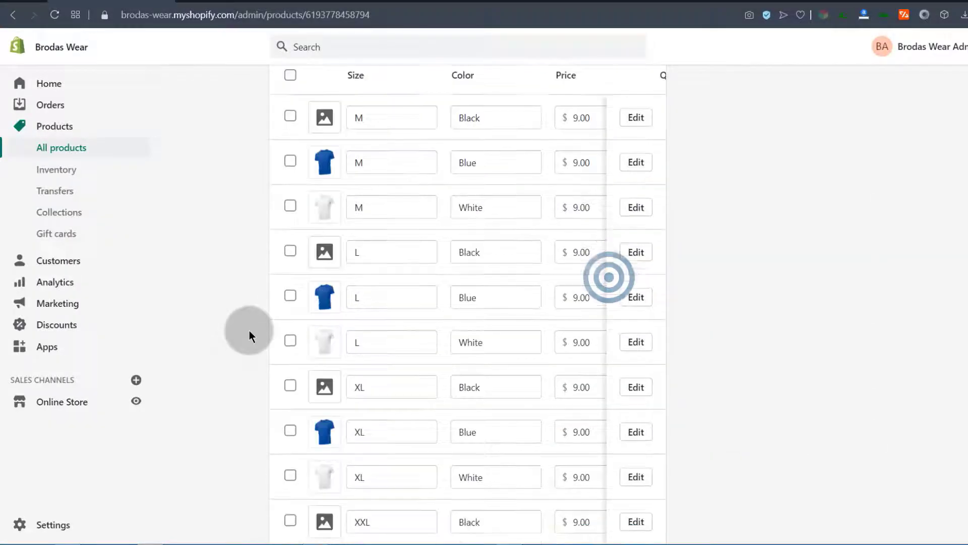
{"action": "scroll", "coordinate": [249, 331], "scroll_direction": "up", "scroll_amount": 3}
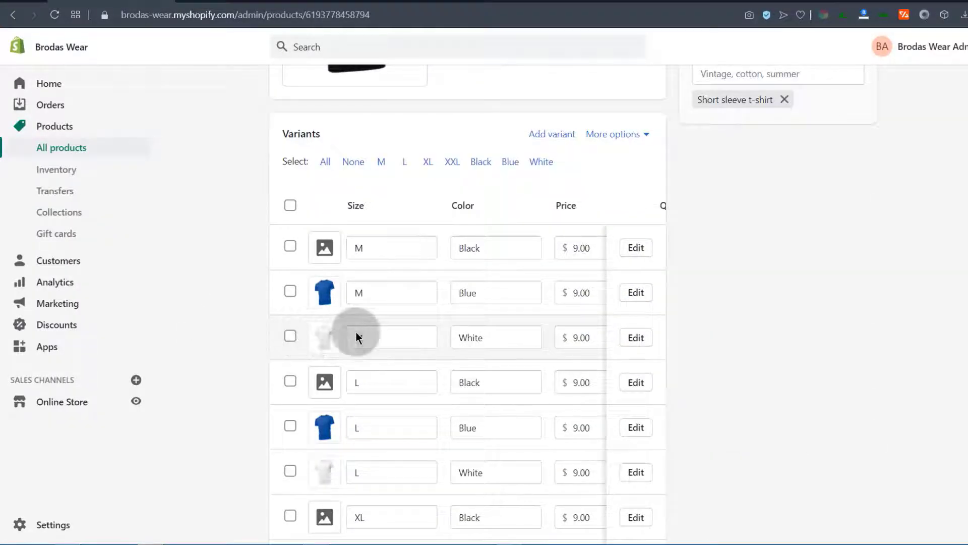
Step: Open the M / White variant in the admin and look over its details
{"action": "left_click", "coordinate": [637, 336]}
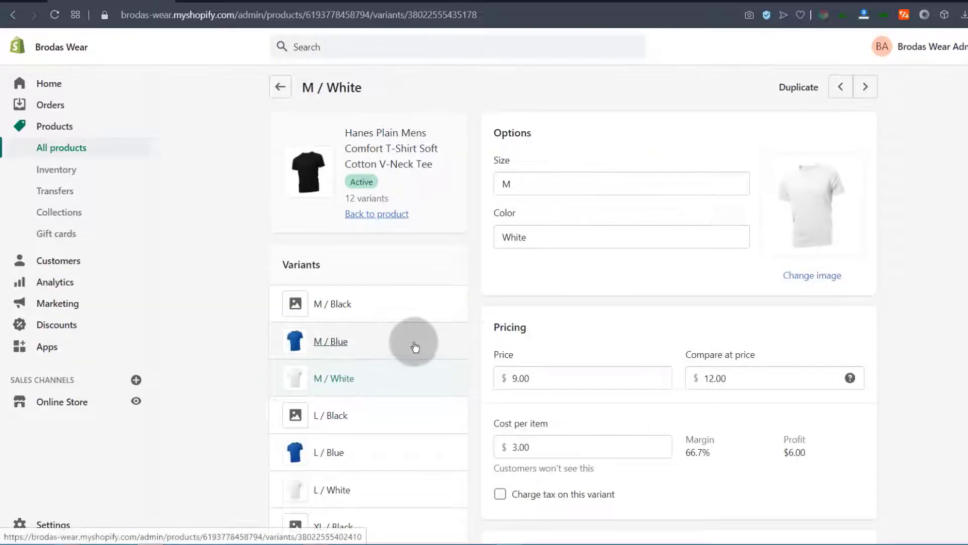
{"action": "scroll", "coordinate": [416, 346], "scroll_direction": "down", "scroll_amount": 1}
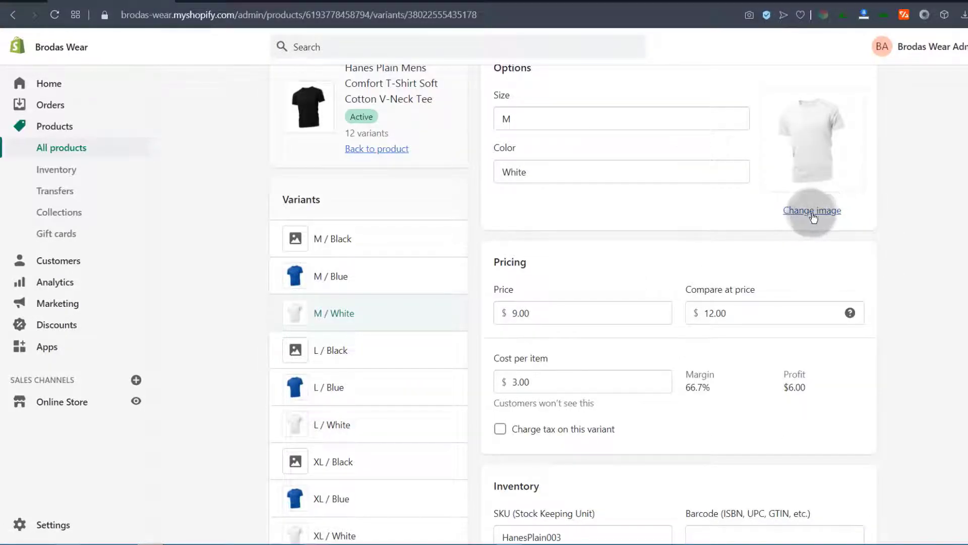
{"action": "scroll", "coordinate": [469, 419], "scroll_direction": "down", "scroll_amount": 4}
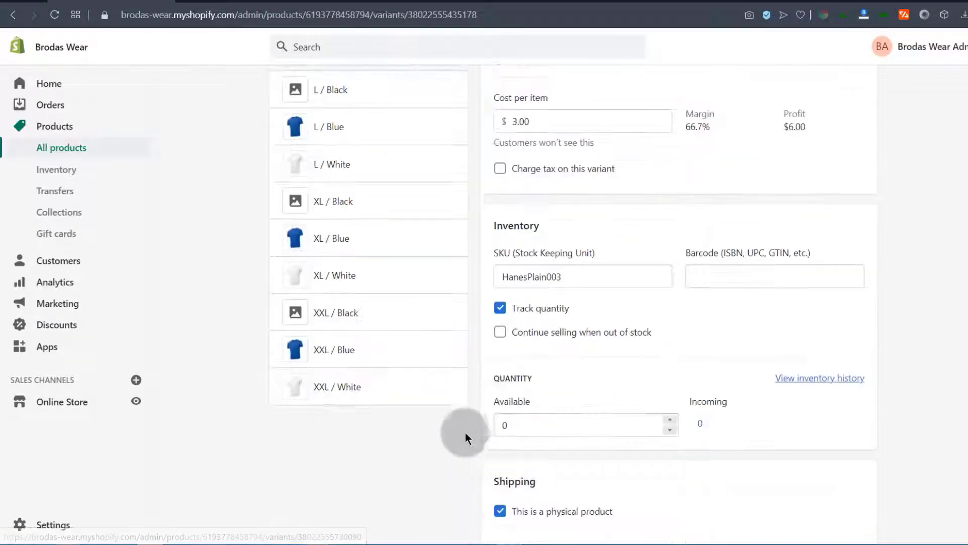
{"action": "scroll", "coordinate": [459, 415], "scroll_direction": "up", "scroll_amount": 3}
{"action": "scroll", "coordinate": [852, 253], "scroll_direction": "up", "scroll_amount": 4}
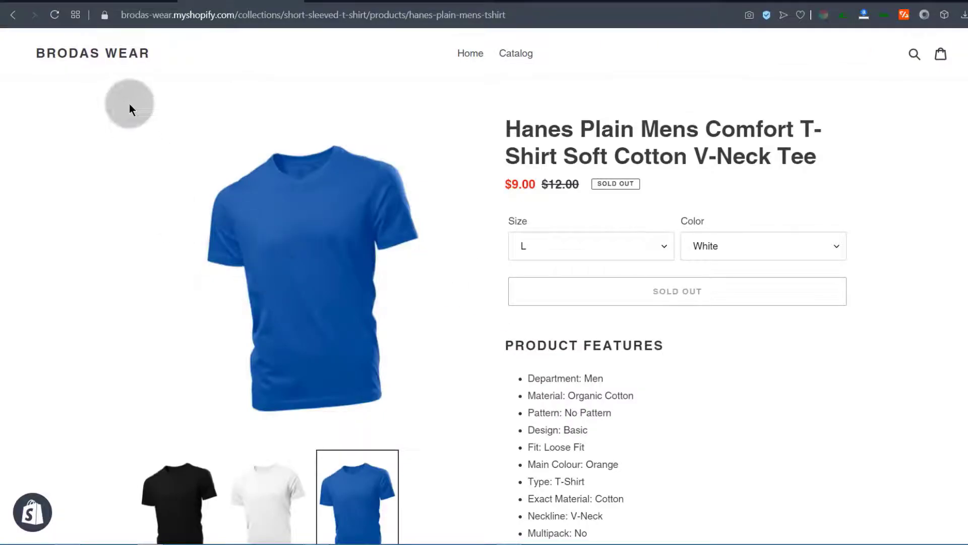
Step: Reload the storefront page and choose XL / White, now showing the white shirt photo
{"action": "left_click", "coordinate": [52, 14]}
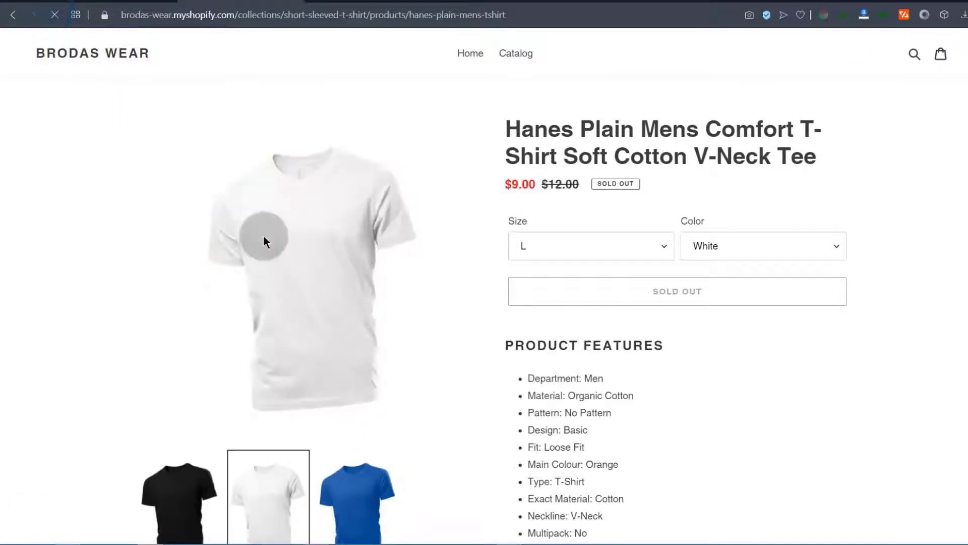
{"action": "left_click", "coordinate": [557, 245]}
{"action": "left_click", "coordinate": [549, 290]}
{"action": "left_click", "coordinate": [734, 245]}
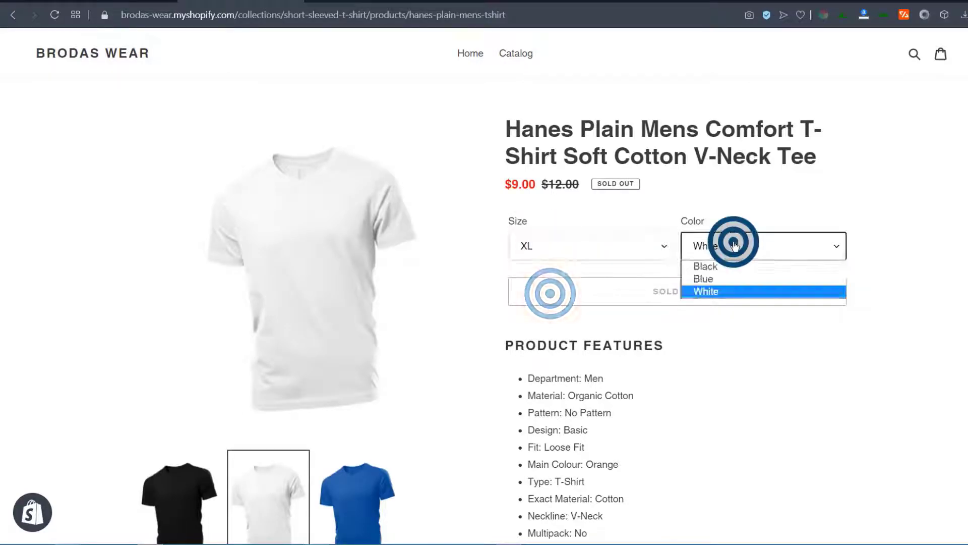
{"action": "left_click", "coordinate": [724, 293]}
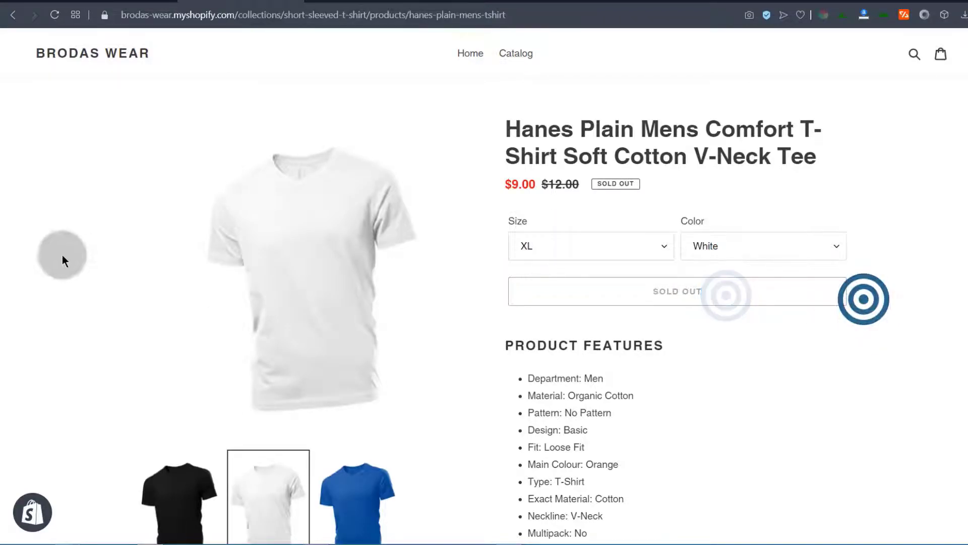
Step: Return briefly to the admin variant page, then go to the BRODAS WEAR store home page
{"action": "left_click", "coordinate": [111, 2]}
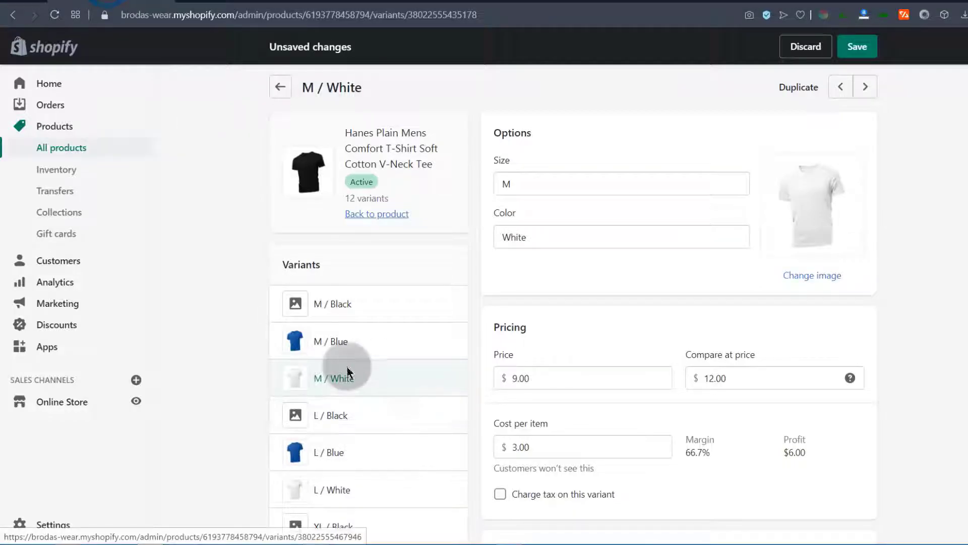
{"action": "mouse_move", "coordinate": [537, 529]}
{"action": "left_click", "coordinate": [228, 285]}
{"action": "scroll", "coordinate": [222, 279], "scroll_direction": "down", "scroll_amount": 12}
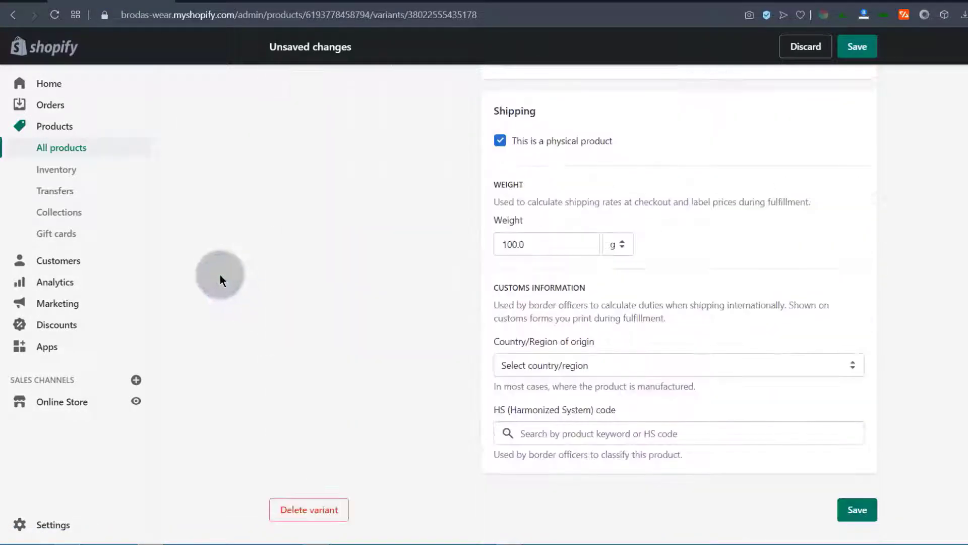
{"action": "scroll", "coordinate": [217, 274], "scroll_direction": "up", "scroll_amount": 12}
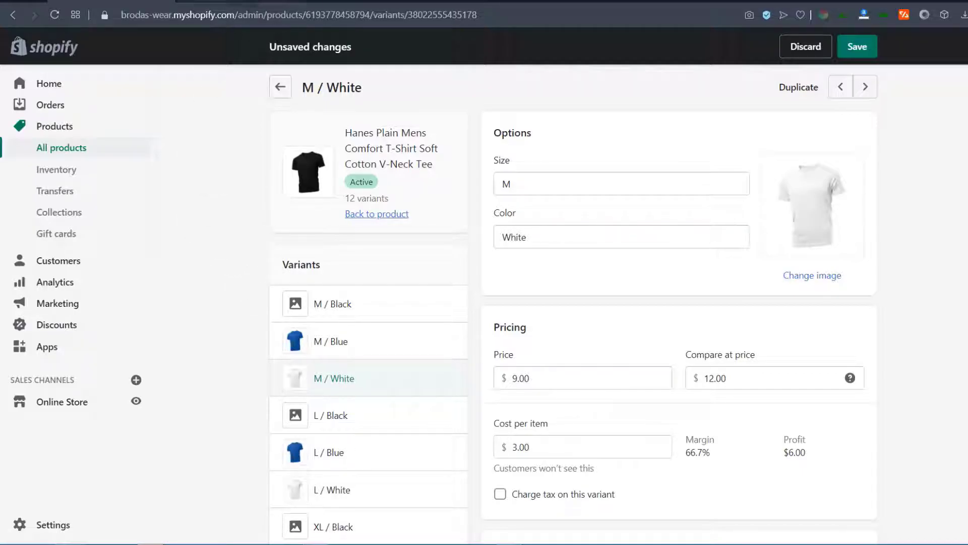
{"action": "left_click", "coordinate": [237, 2]}
{"action": "left_click", "coordinate": [81, 55]}
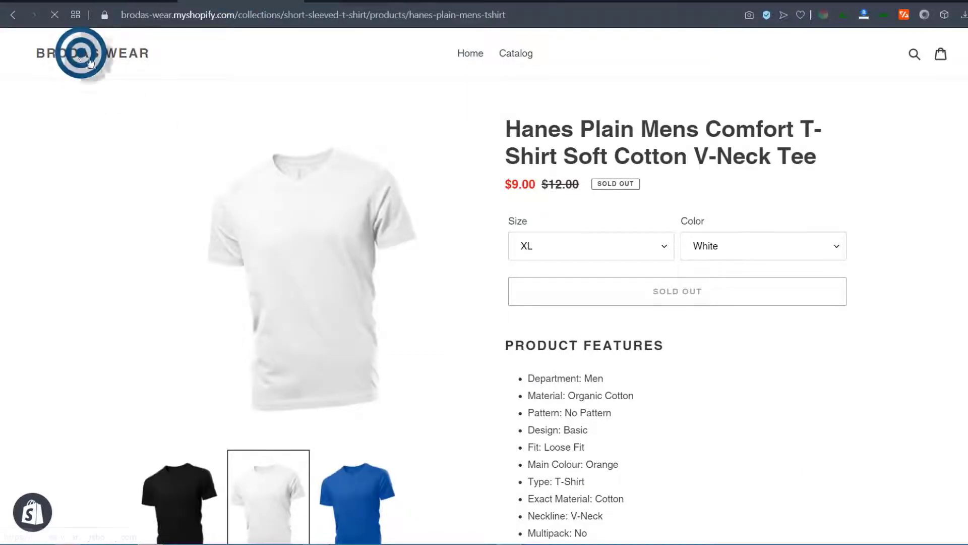
{"action": "scroll", "coordinate": [318, 270], "scroll_direction": "down", "scroll_amount": 20}
{"action": "scroll", "coordinate": [319, 266], "scroll_direction": "down", "scroll_amount": 5}
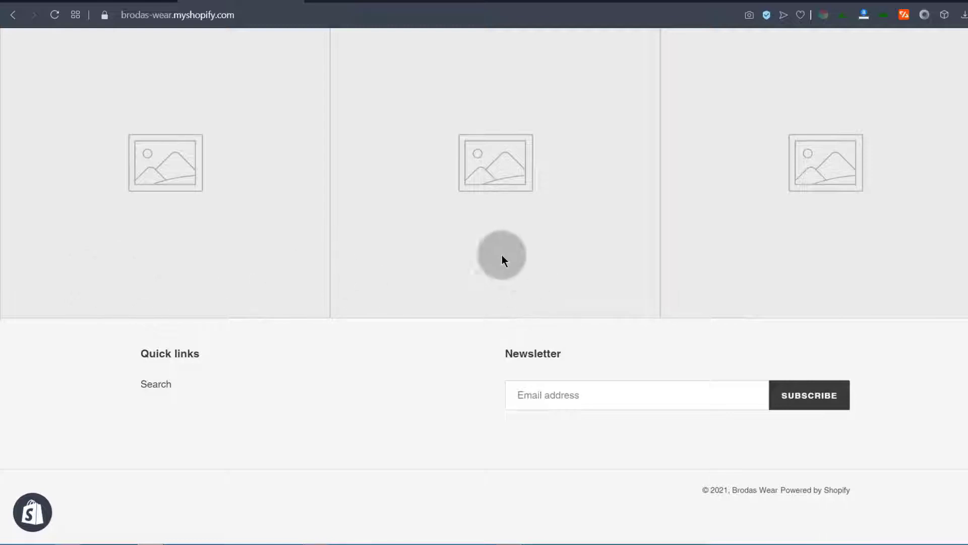
{"action": "scroll", "coordinate": [445, 229], "scroll_direction": "up", "scroll_amount": 20}
{"action": "scroll", "coordinate": [427, 246], "scroll_direction": "down", "scroll_amount": 5}
{"action": "scroll", "coordinate": [427, 268], "scroll_direction": "up", "scroll_amount": 5}
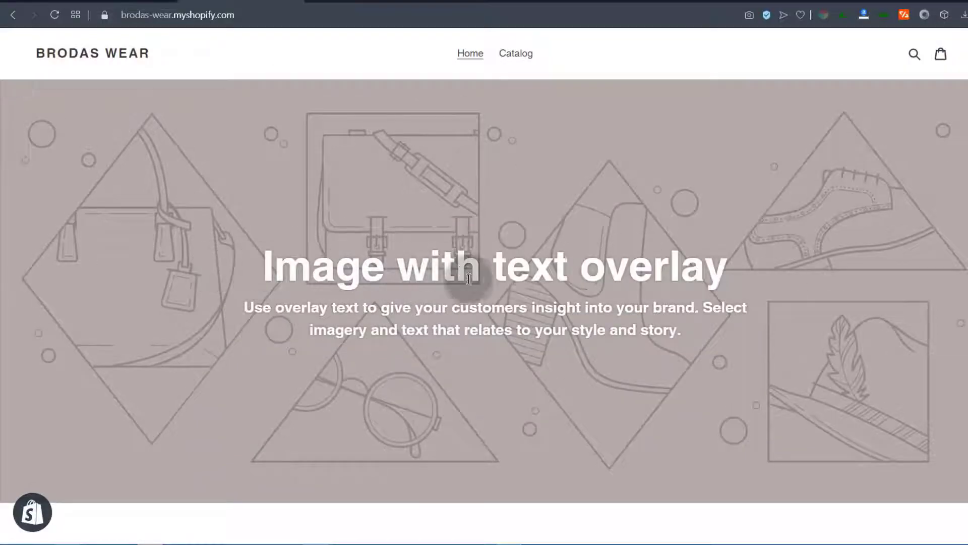
{"action": "scroll", "coordinate": [341, 302], "scroll_direction": "down", "scroll_amount": 10}
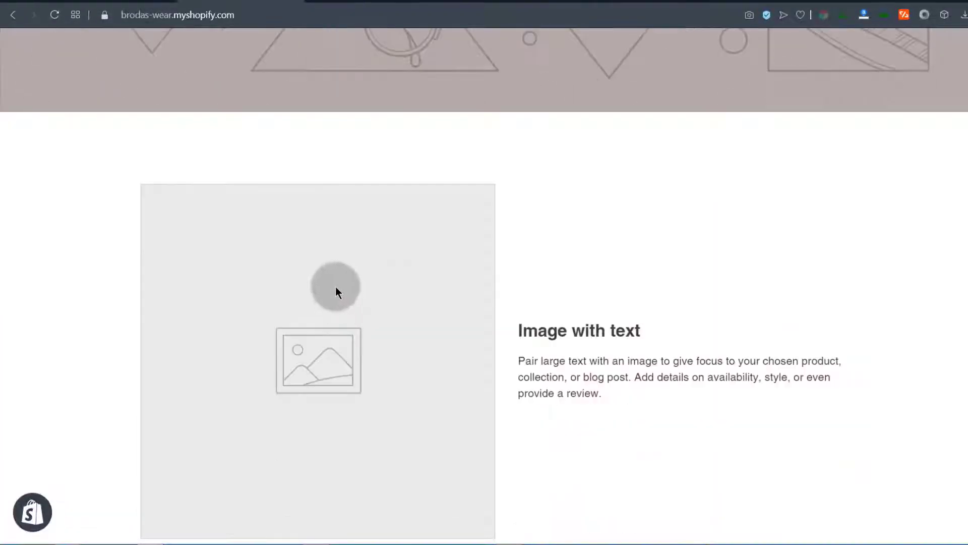
{"action": "scroll", "coordinate": [335, 288], "scroll_direction": "up", "scroll_amount": 8}
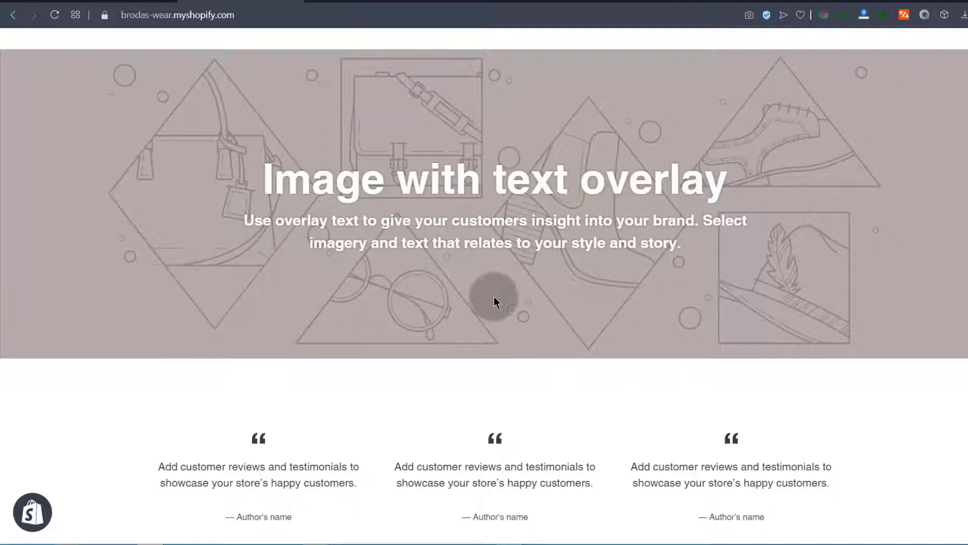
{"action": "scroll", "coordinate": [358, 307], "scroll_direction": "down", "scroll_amount": 10}
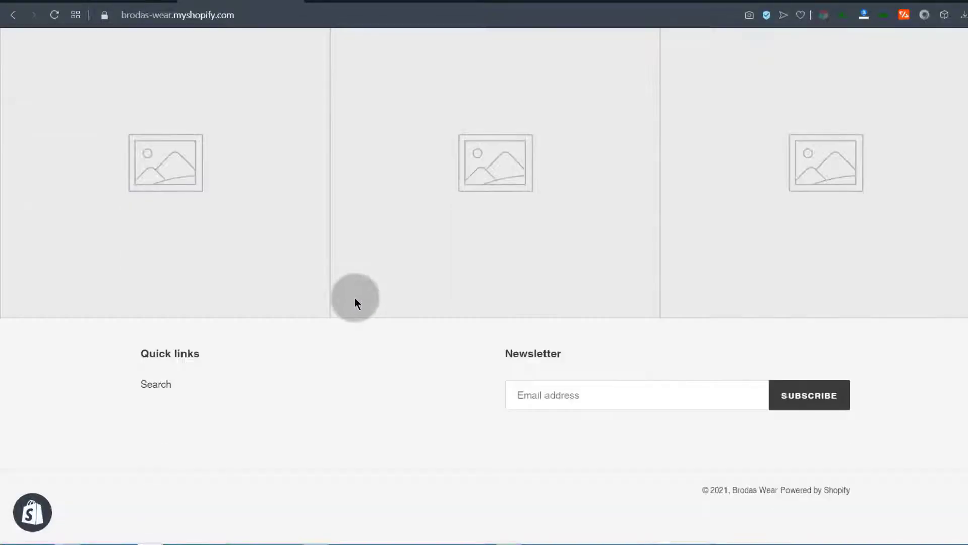
{"action": "scroll", "coordinate": [323, 304], "scroll_direction": "up", "scroll_amount": 20}
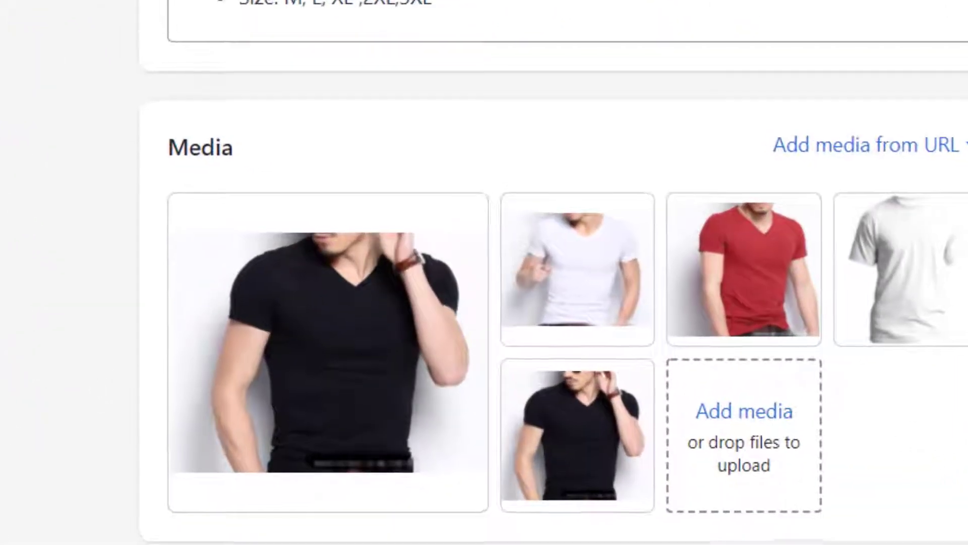
Step: Open the fifth product photo, the black V-neck shirt, full size in the media viewer
{"action": "mouse_move", "coordinate": [551, 471]}
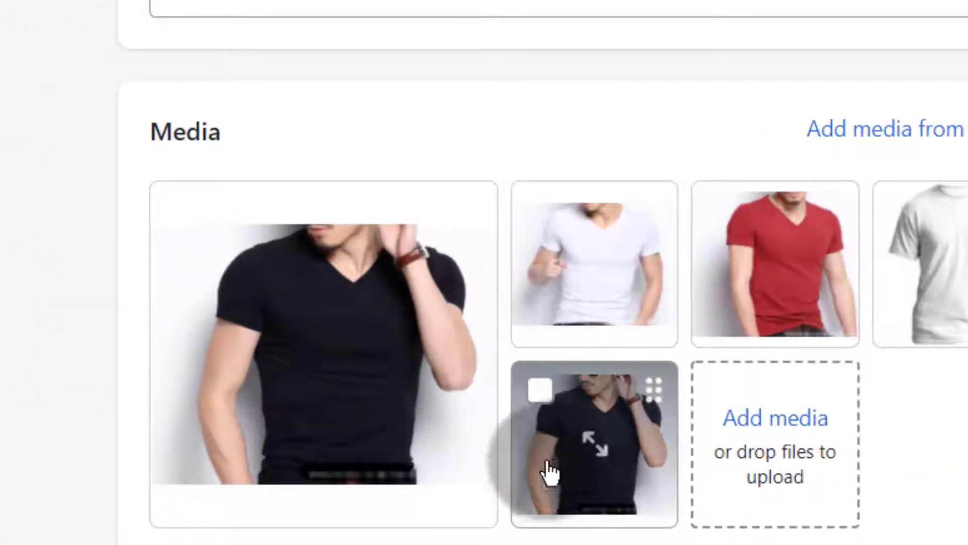
{"action": "left_click", "coordinate": [655, 396]}
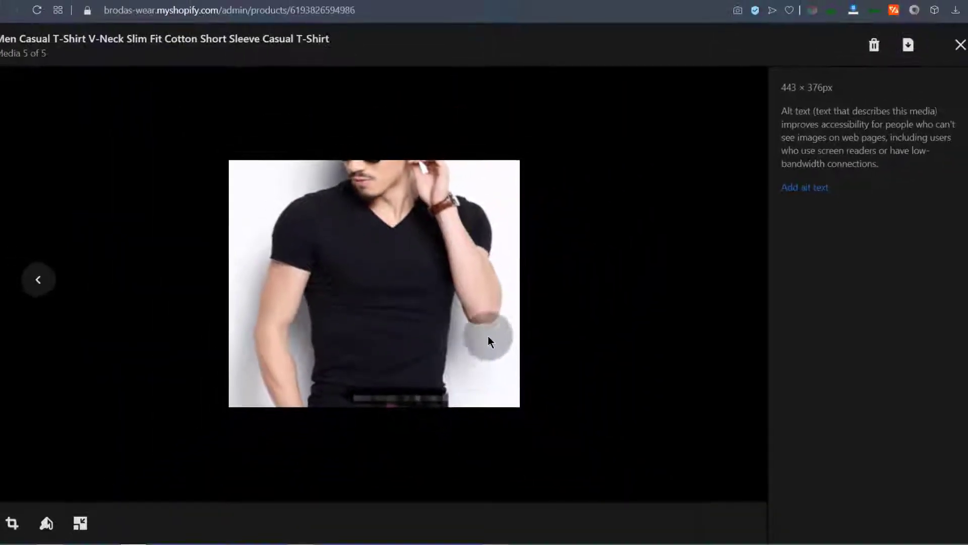
Step: Apply a freeform crop that pulls the top-left and bottom-right corners of the black V-neck photo inward
{"action": "left_click", "coordinate": [12, 524]}
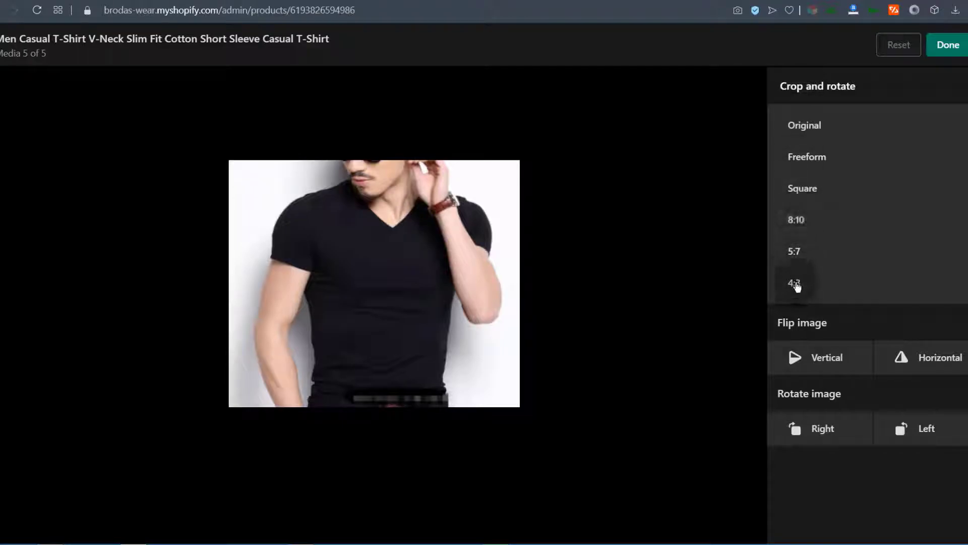
{"action": "left_click", "coordinate": [807, 161]}
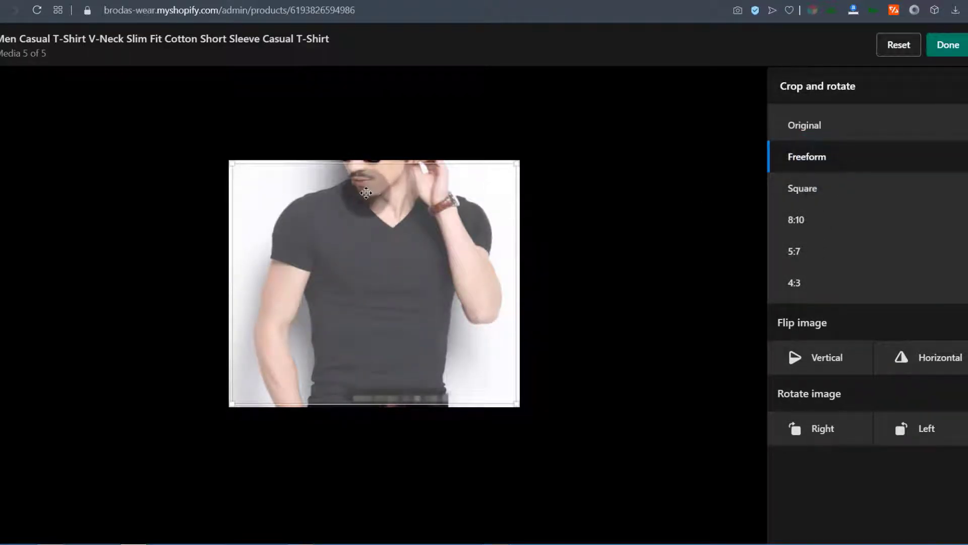
{"action": "mouse_move", "coordinate": [232, 162]}
{"action": "left_mouse_down"}
{"action": "mouse_move", "coordinate": [242, 207]}
{"action": "mouse_move", "coordinate": [270, 210]}
{"action": "mouse_move", "coordinate": [257, 181]}
{"action": "mouse_move", "coordinate": [236, 178]}
{"action": "left_mouse_up"}
{"action": "left_click_drag", "start_coordinate": [514, 404], "coordinate": [505, 399]}
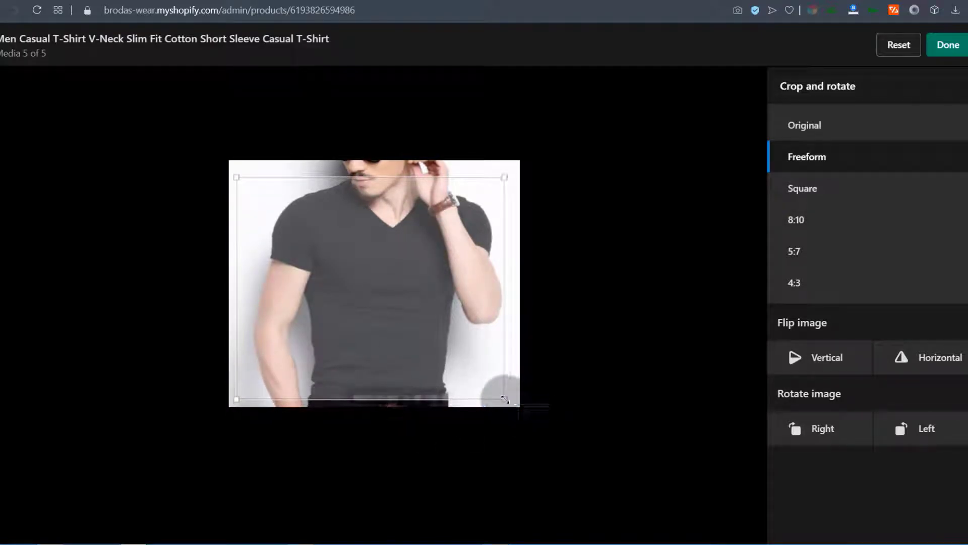
{"action": "left_click", "coordinate": [948, 46]}
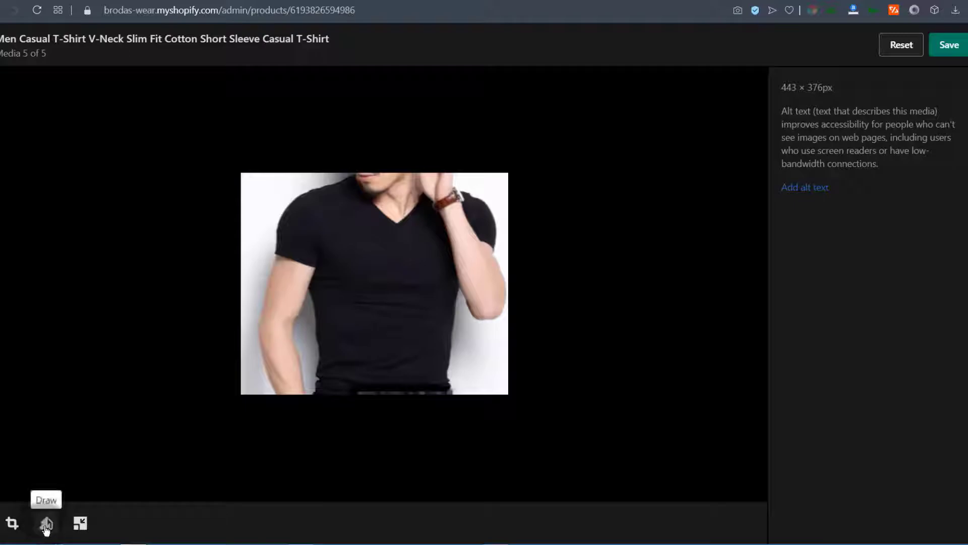
Step: Draw a trial arrow and reset it, then keep the resize at 407 × 337px
{"action": "left_click", "coordinate": [46, 526]}
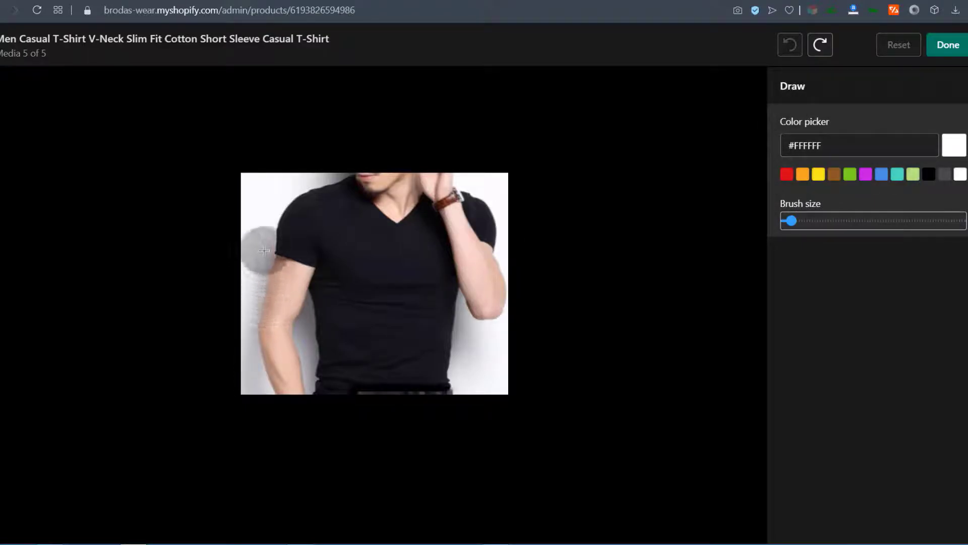
{"action": "mouse_move", "coordinate": [481, 343]}
{"action": "left_mouse_down"}
{"action": "mouse_move", "coordinate": [408, 302]}
{"action": "mouse_move", "coordinate": [417, 337]}
{"action": "left_mouse_up"}
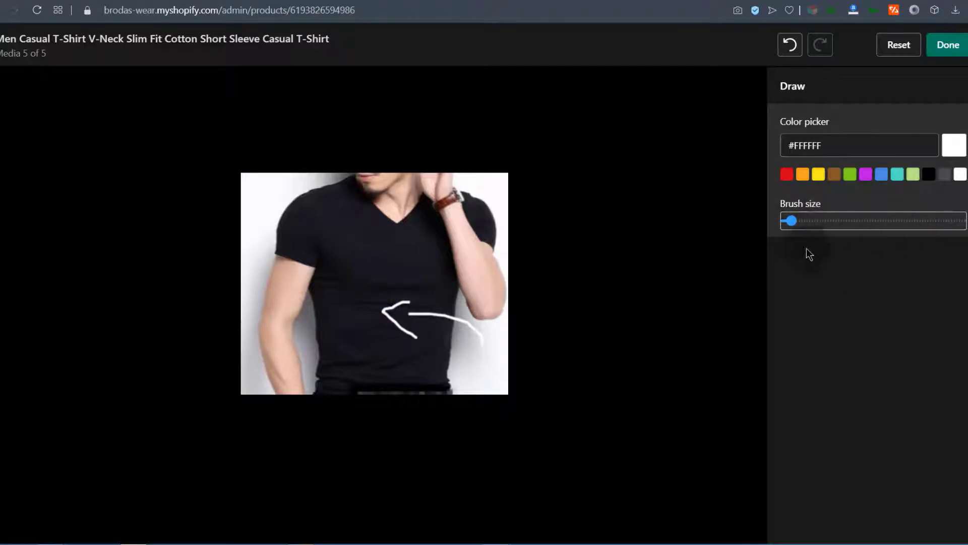
{"action": "left_click", "coordinate": [898, 48]}
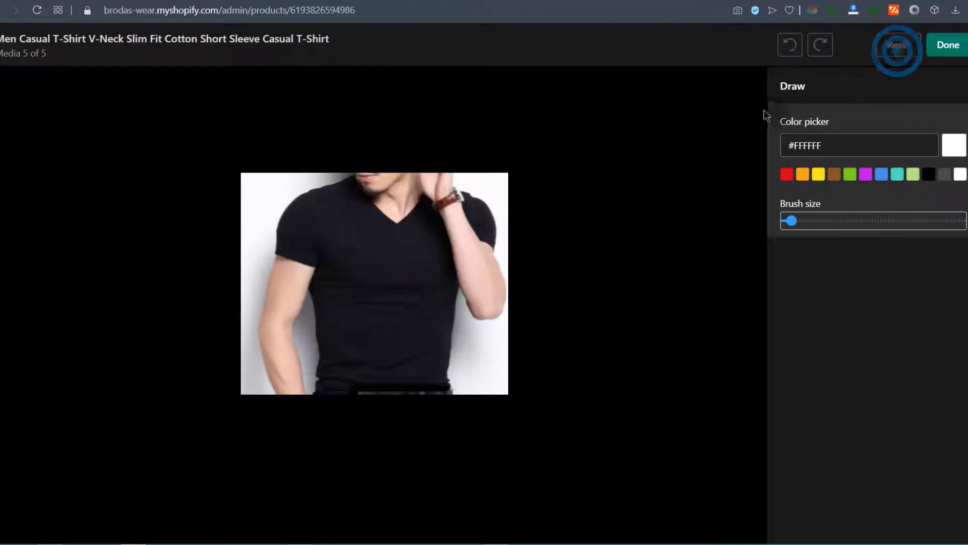
{"action": "left_click", "coordinate": [948, 45]}
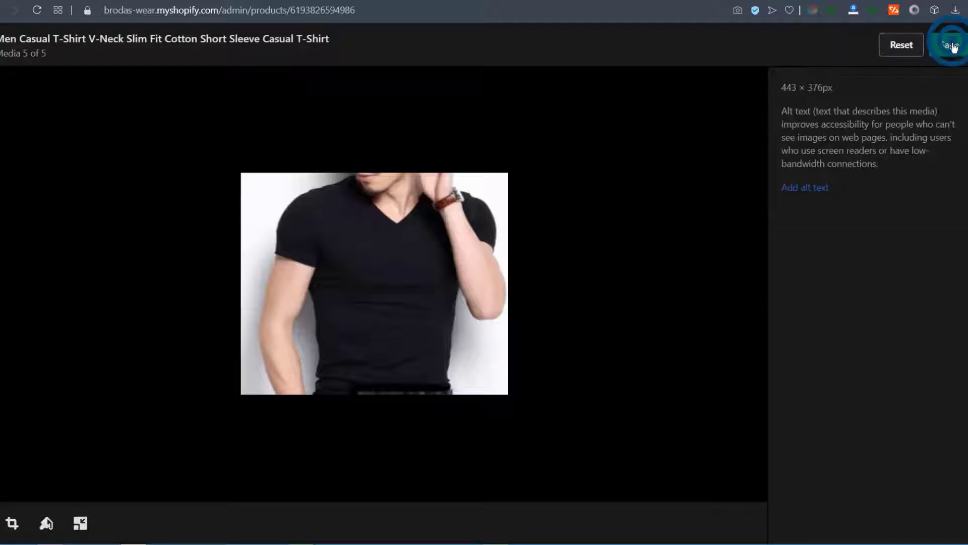
{"action": "left_click", "coordinate": [80, 523]}
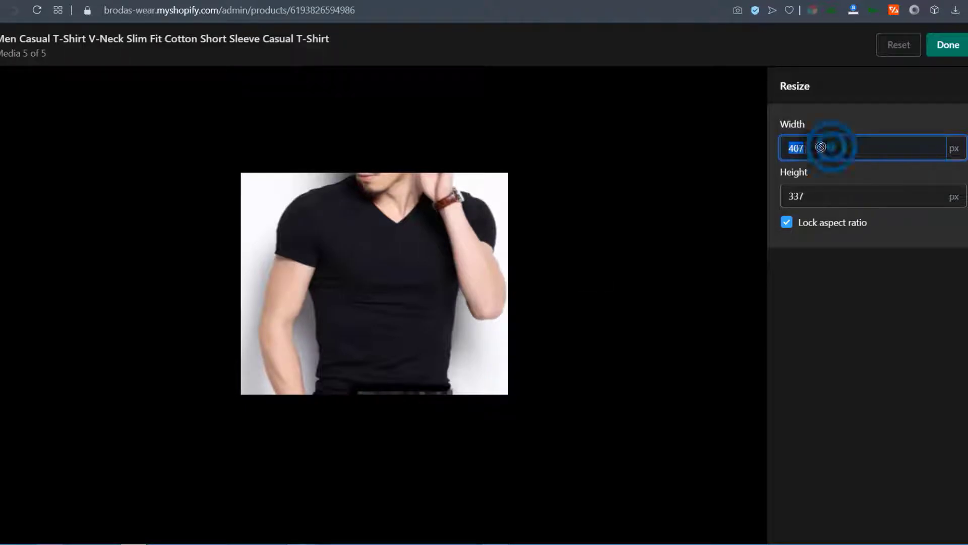
{"action": "left_click", "coordinate": [950, 44]}
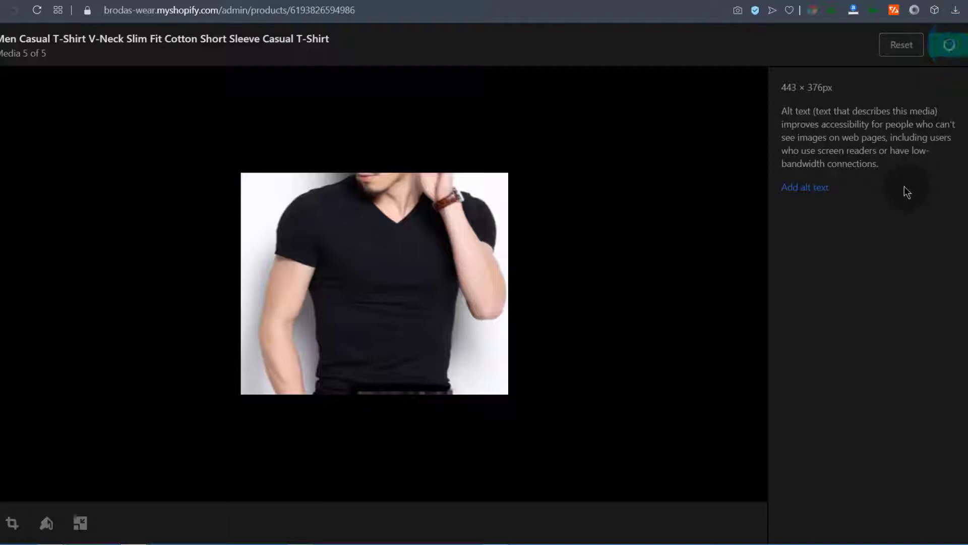
Step: Close the photo editor and scroll the Variants table to review its columns
{"action": "left_click", "coordinate": [961, 44]}
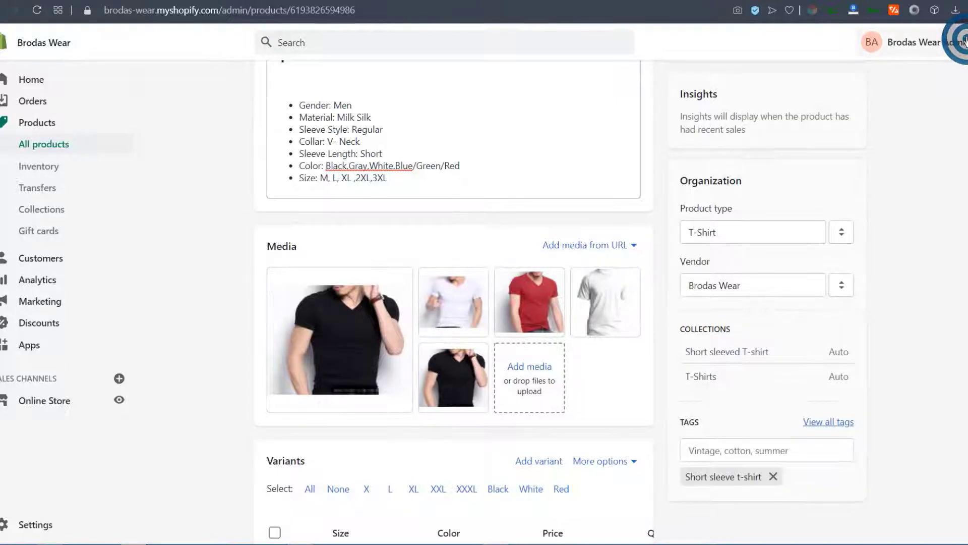
{"action": "scroll", "coordinate": [445, 280], "scroll_direction": "down", "scroll_amount": 8}
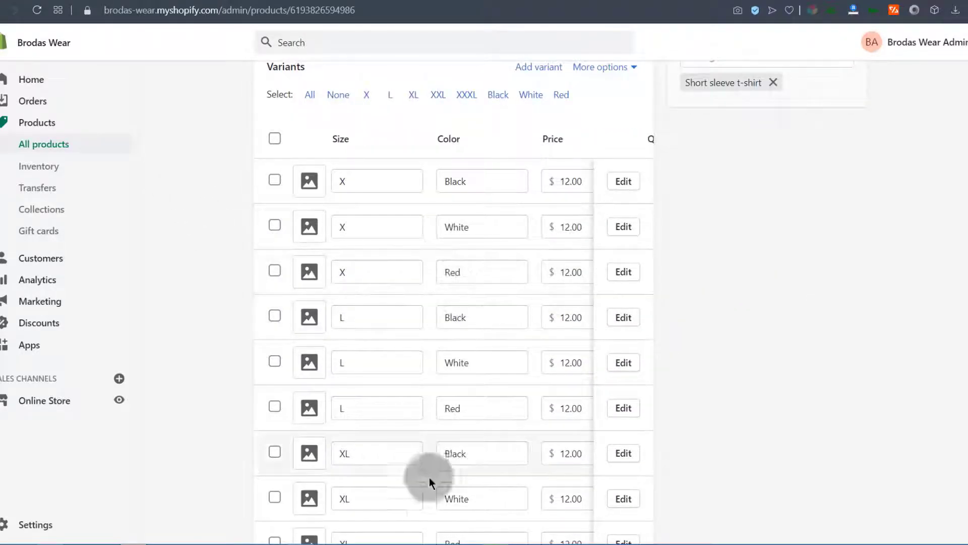
{"action": "scroll", "coordinate": [560, 424], "scroll_direction": "down", "scroll_amount": 8}
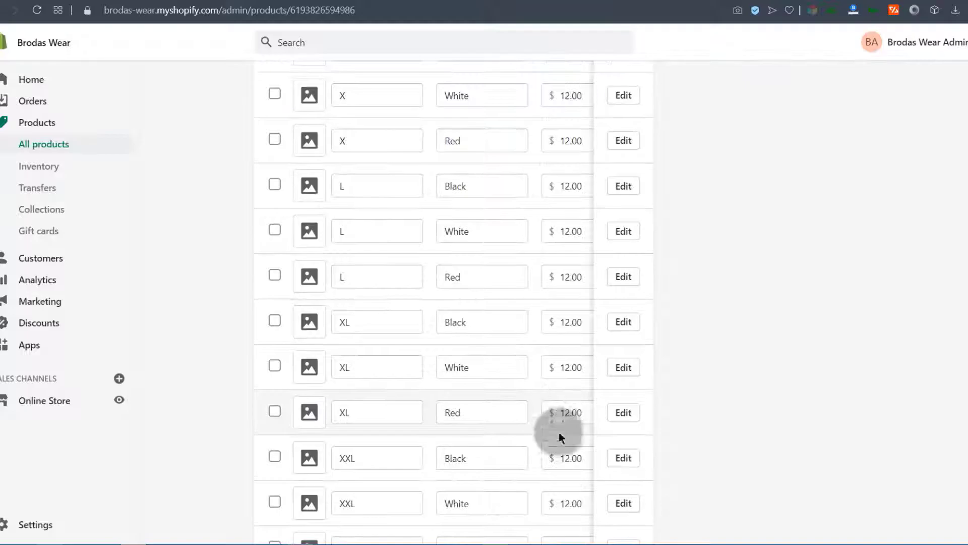
{"action": "left_click", "coordinate": [421, 445]}
{"action": "left_click_drag", "start_coordinate": [420, 446], "coordinate": [600, 444]}
{"action": "scroll", "coordinate": [498, 357], "scroll_direction": "up", "scroll_amount": 10}
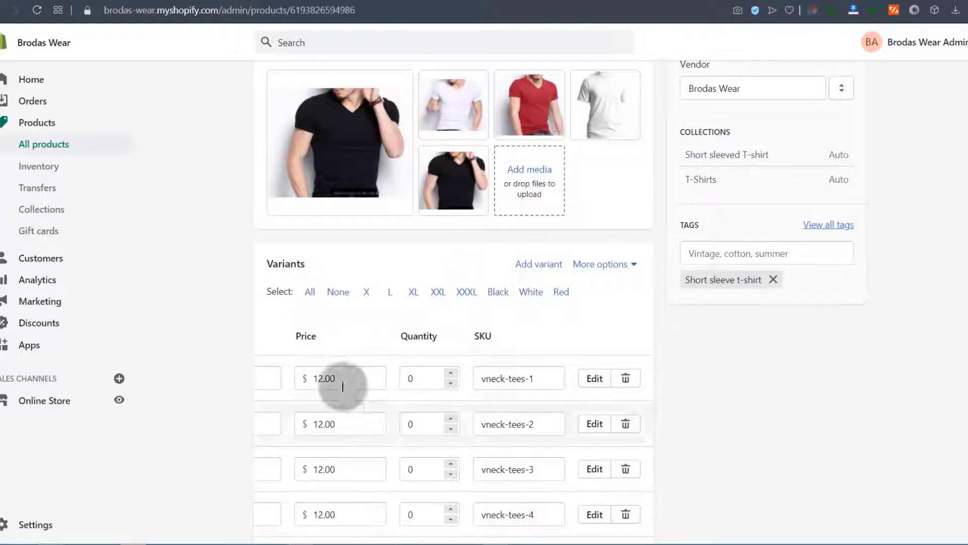
Step: Select all 15 T-shirt variants with Select: All
{"action": "left_click", "coordinate": [310, 293]}
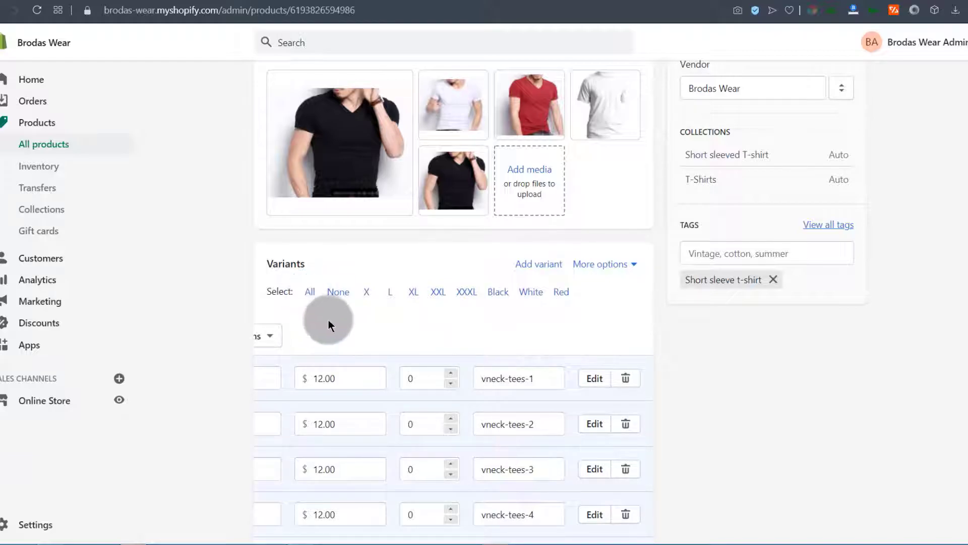
{"action": "scroll", "coordinate": [640, 440], "scroll_direction": "down", "scroll_amount": 12}
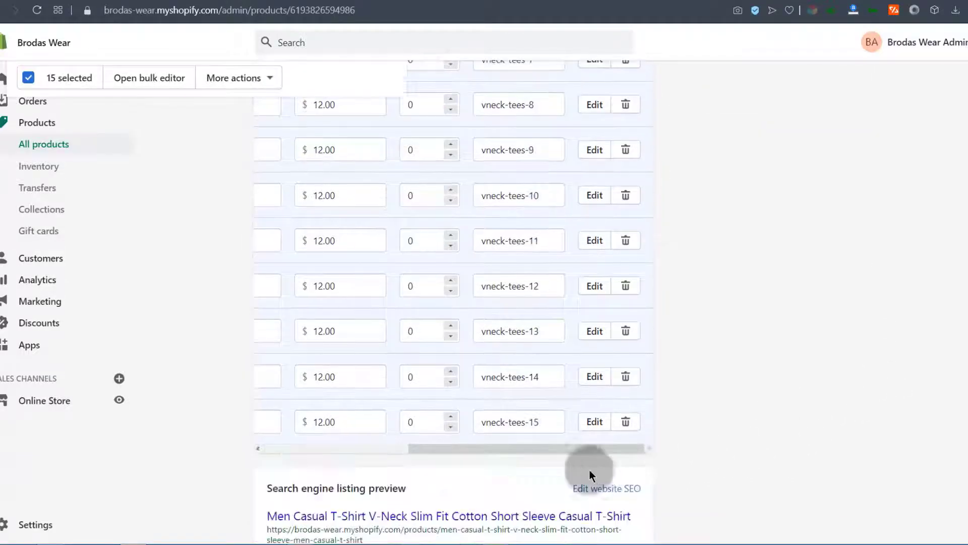
{"action": "left_click_drag", "start_coordinate": [511, 449], "coordinate": [277, 448]}
{"action": "scroll", "coordinate": [216, 385], "scroll_direction": "up", "scroll_amount": 10}
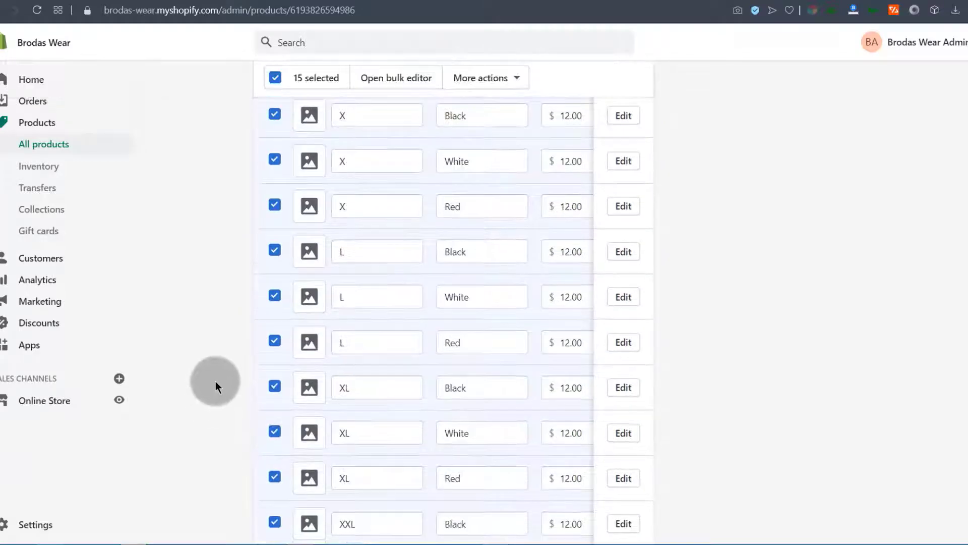
{"action": "scroll", "coordinate": [219, 375], "scroll_direction": "up", "scroll_amount": 1}
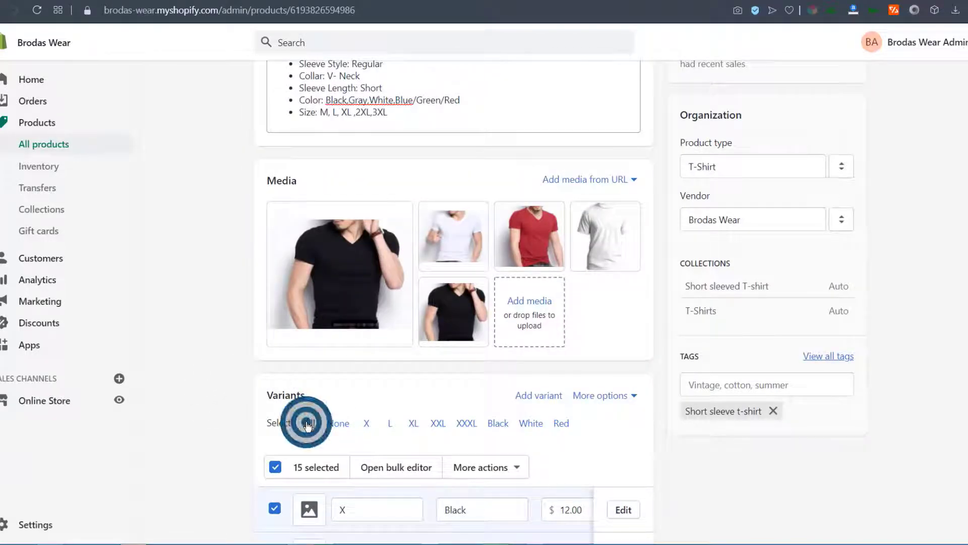
Step: Apply a quantity of 10 to all selected variants via Edit quantities and save
{"action": "left_click", "coordinate": [517, 469]}
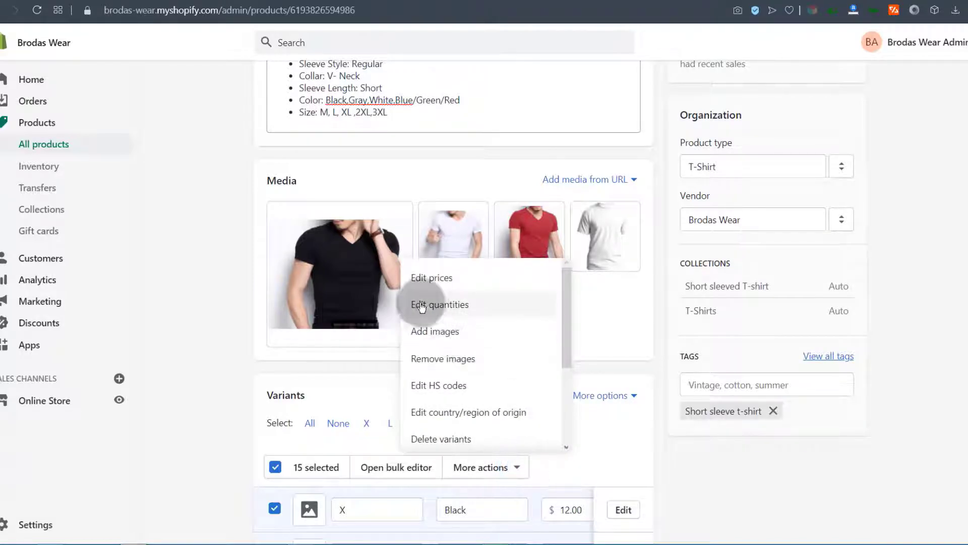
{"action": "left_click", "coordinate": [437, 306]}
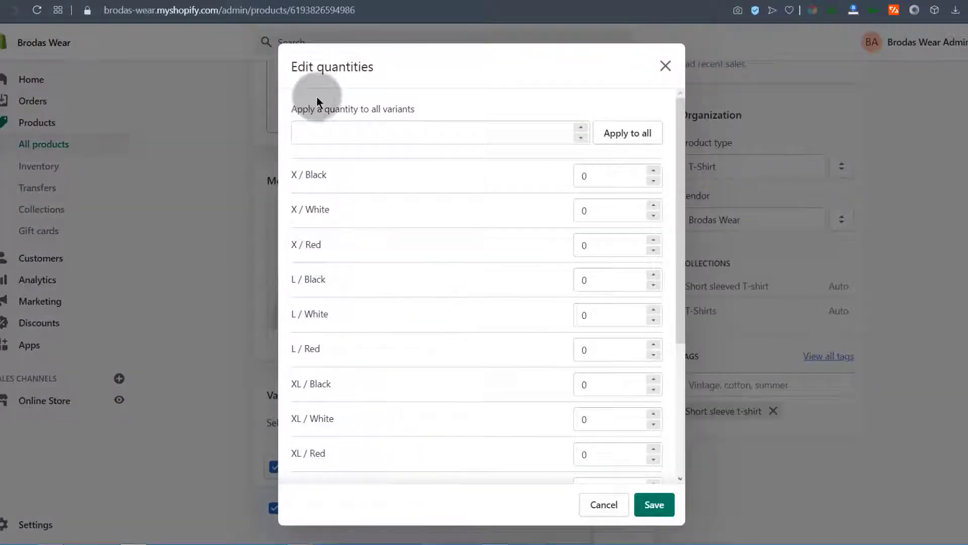
{"action": "left_click", "coordinate": [306, 132]}
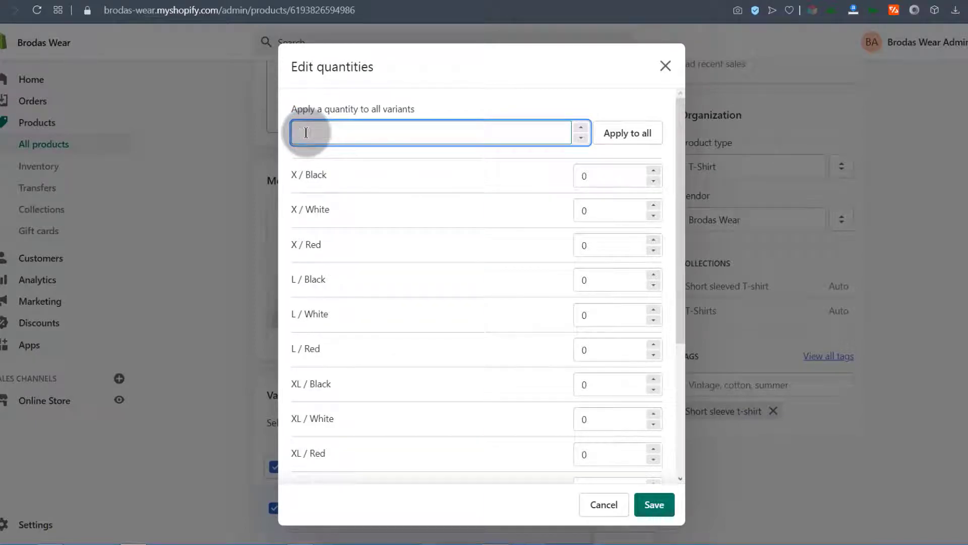
{"action": "left_click", "coordinate": [639, 137]}
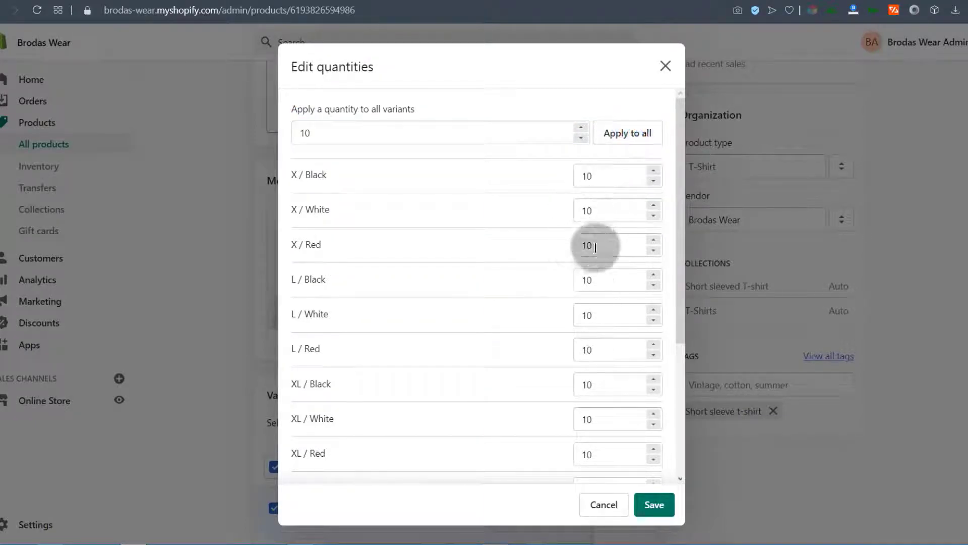
{"action": "scroll", "coordinate": [579, 242], "scroll_direction": "down", "scroll_amount": 4}
{"action": "left_click", "coordinate": [651, 504]}
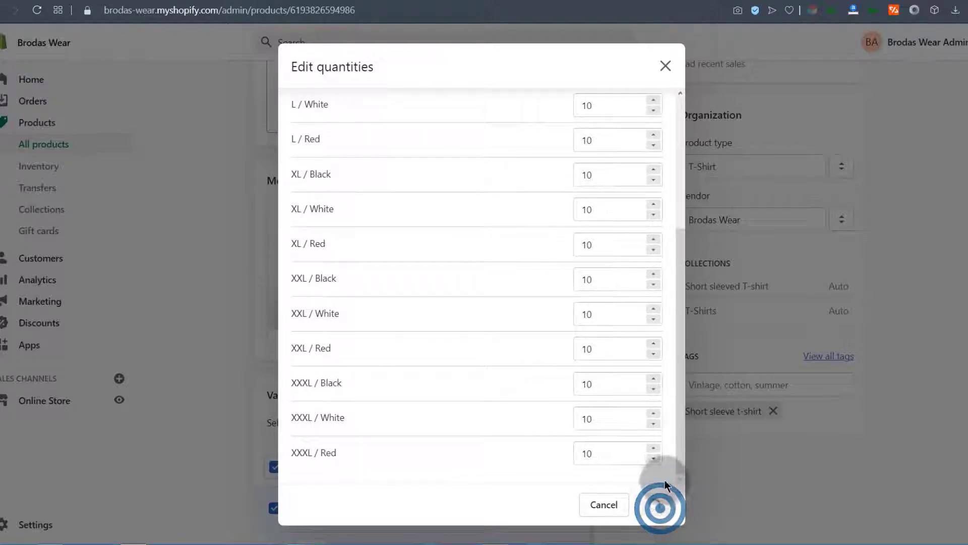
{"action": "scroll", "coordinate": [432, 338], "scroll_direction": "down", "scroll_amount": 5}
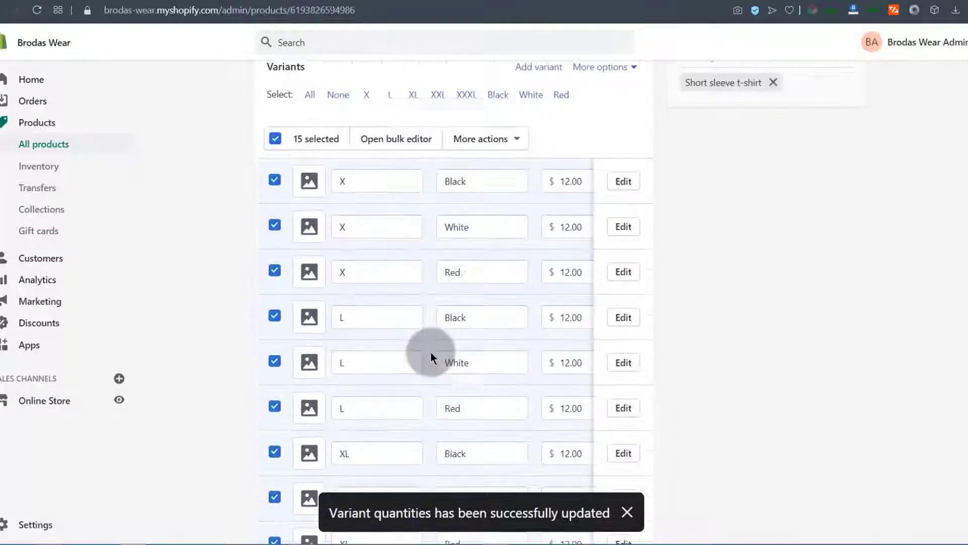
{"action": "scroll", "coordinate": [308, 253], "scroll_direction": "up", "scroll_amount": 2}
Step: Assign the black T-shirt photo to the X / Black variant
{"action": "left_click", "coordinate": [313, 247]}
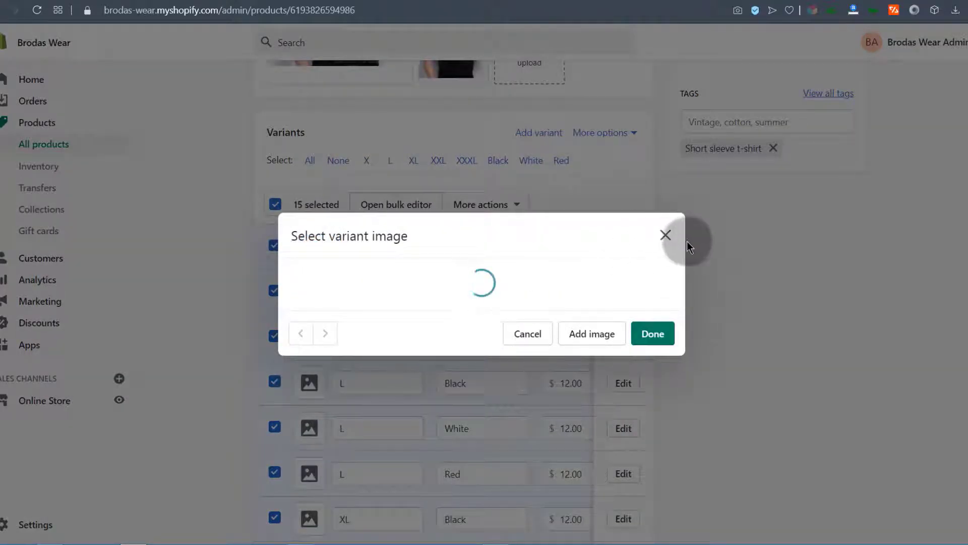
{"action": "left_click", "coordinate": [672, 236]}
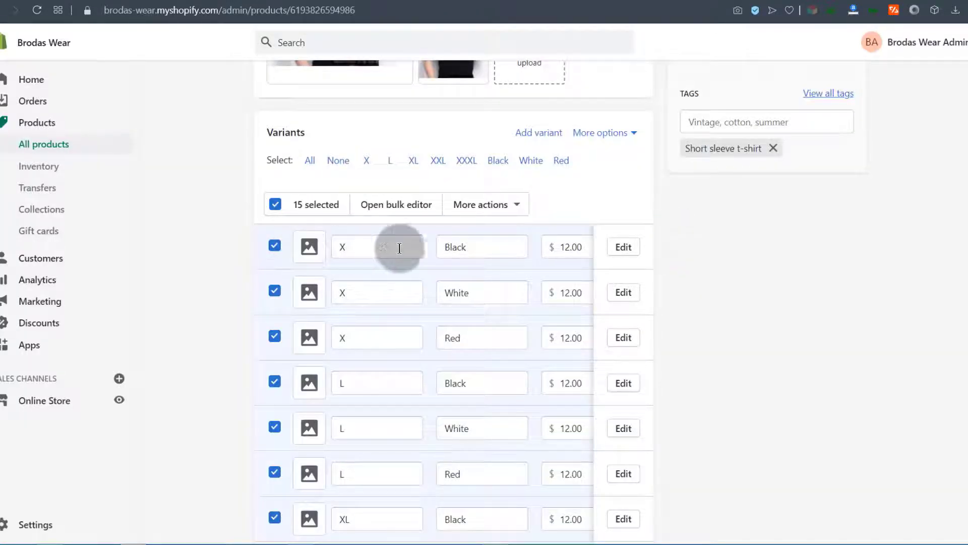
{"action": "left_click", "coordinate": [309, 248]}
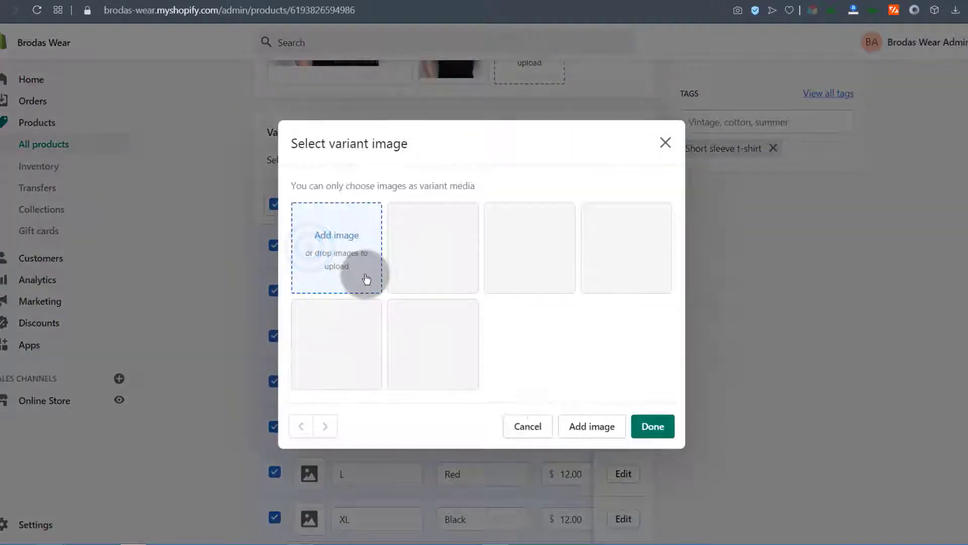
{"action": "left_click", "coordinate": [433, 343]}
{"action": "left_click", "coordinate": [666, 427]}
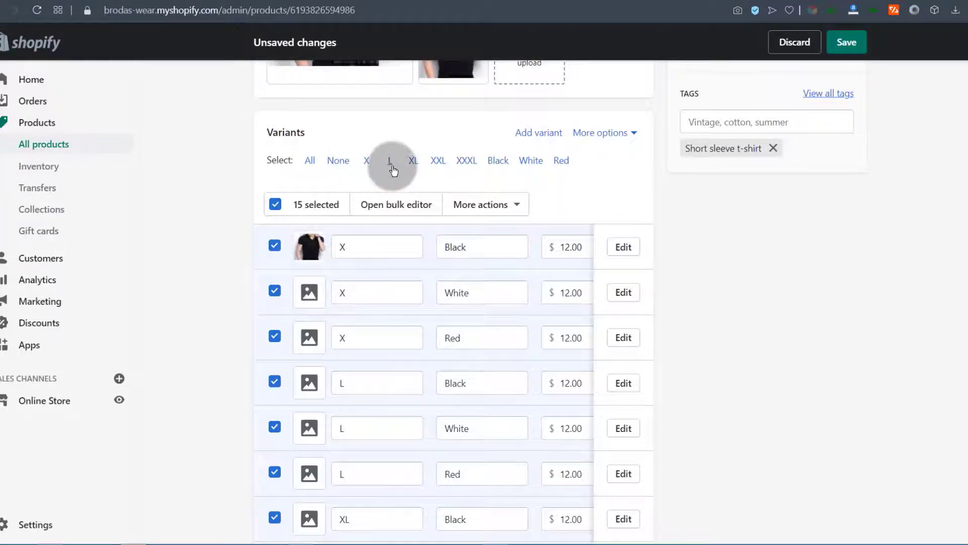
Step: Add the black T-shirt photo to all Black variants
{"action": "left_click", "coordinate": [501, 165]}
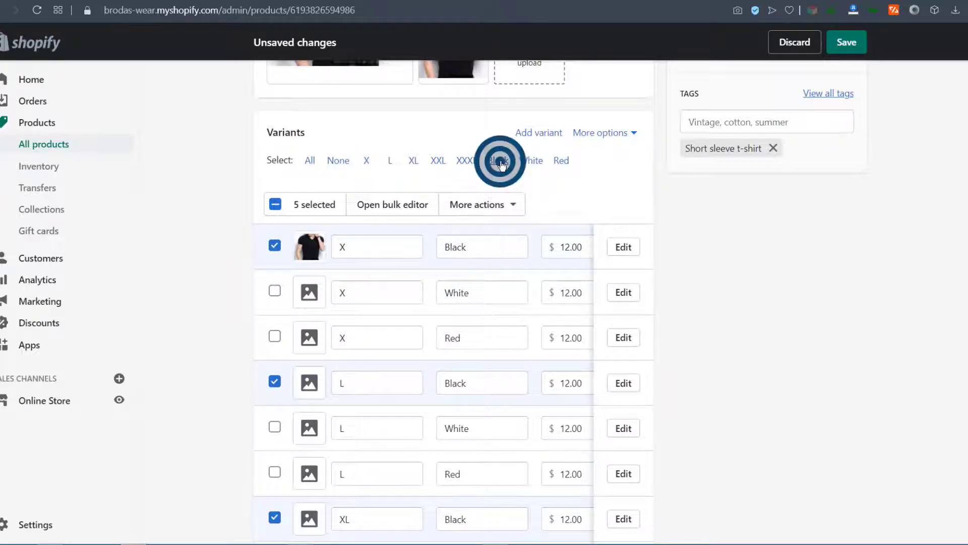
{"action": "left_click", "coordinate": [513, 205]}
{"action": "left_click", "coordinate": [425, 291]}
{"action": "left_click", "coordinate": [429, 348]}
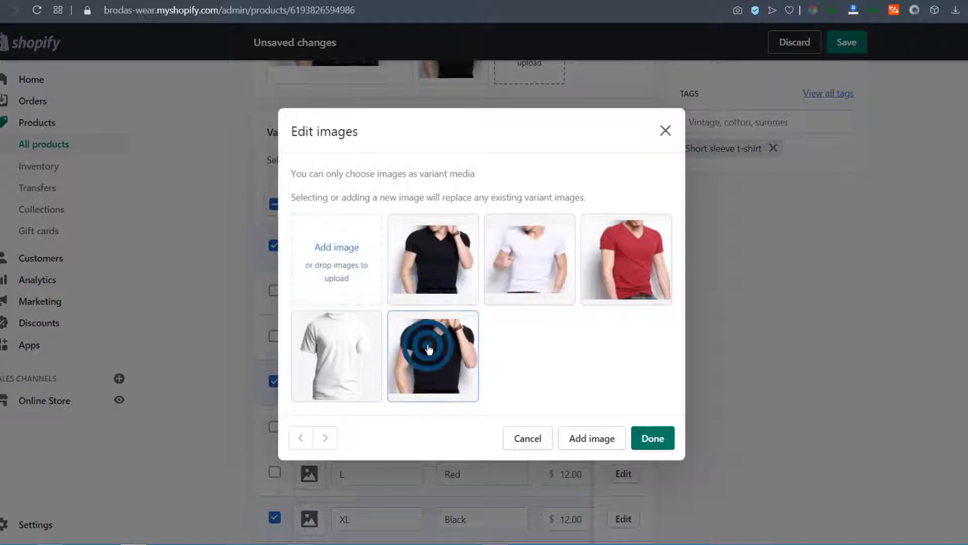
{"action": "left_click", "coordinate": [638, 429]}
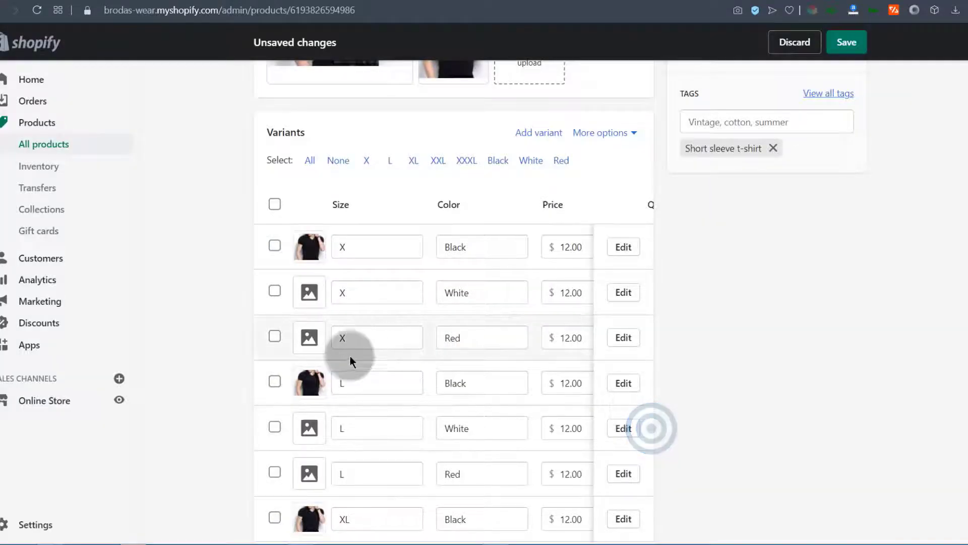
{"action": "scroll", "coordinate": [310, 434], "scroll_direction": "down", "scroll_amount": 1}
{"action": "scroll", "coordinate": [303, 280], "scroll_direction": "up", "scroll_amount": 1}
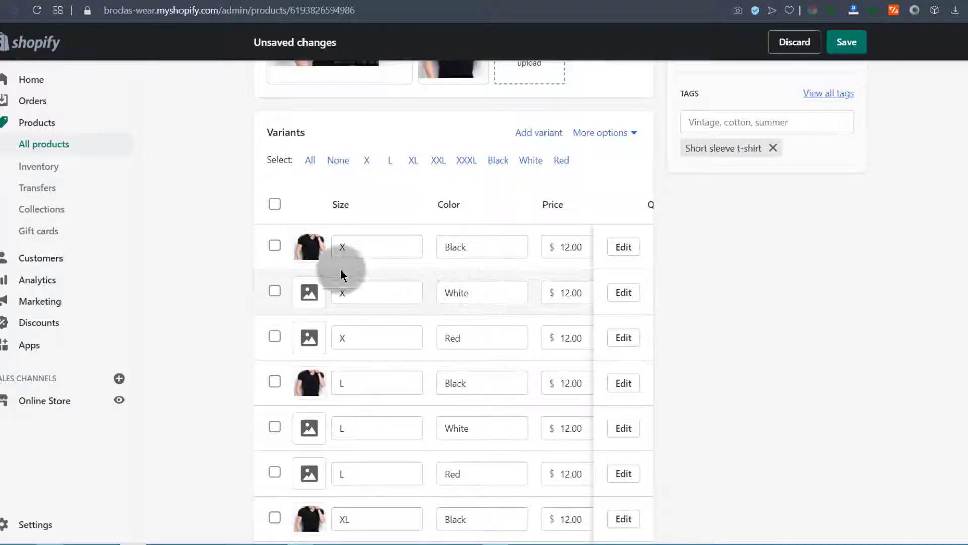
Step: Add the white tee image to all White variants
{"action": "left_click", "coordinate": [530, 164]}
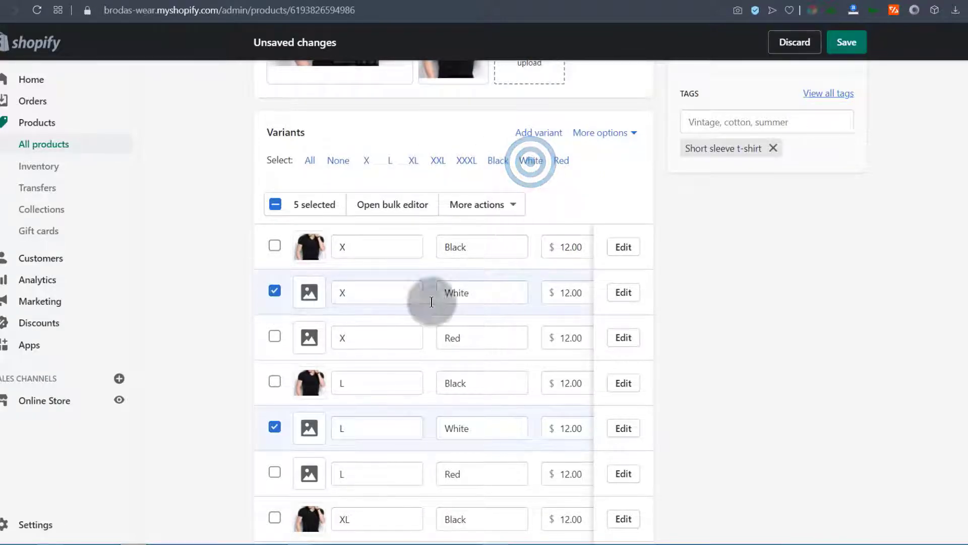
{"action": "left_click", "coordinate": [515, 204]}
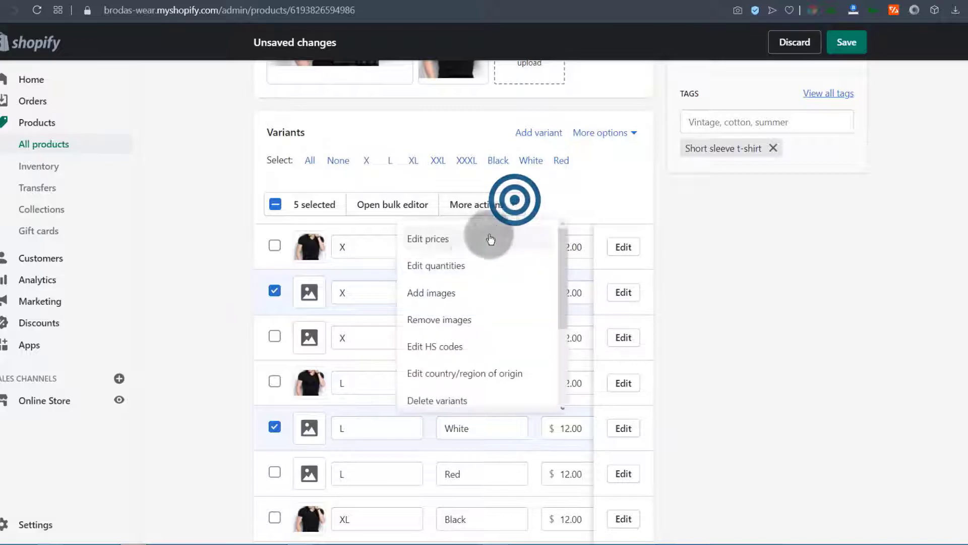
{"action": "left_click", "coordinate": [422, 289]}
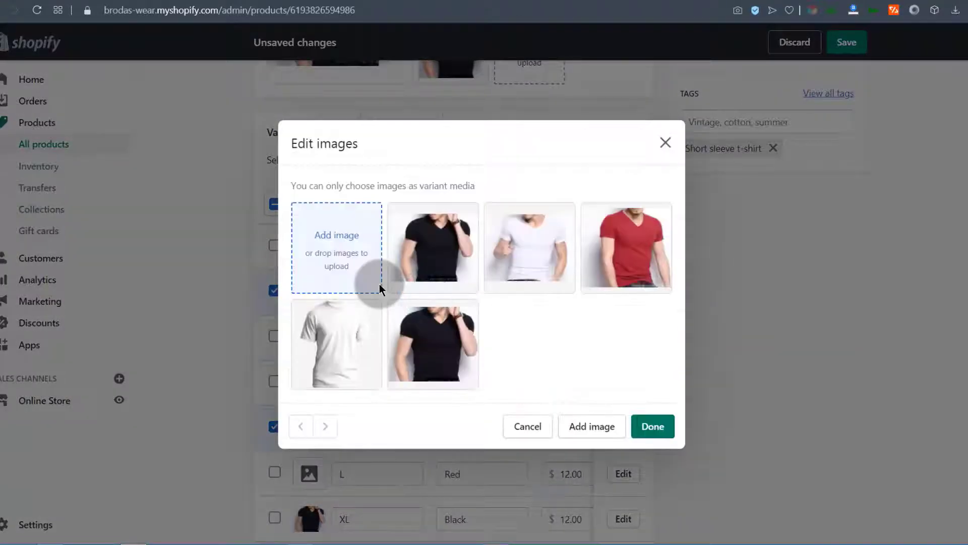
{"action": "left_click", "coordinate": [546, 258]}
{"action": "left_click", "coordinate": [653, 427]}
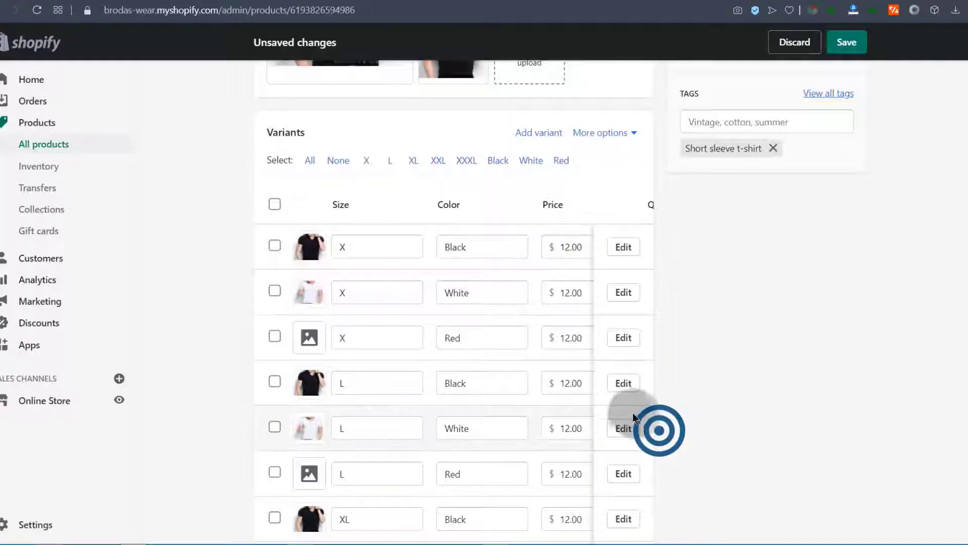
{"action": "scroll", "coordinate": [400, 335], "scroll_direction": "down", "scroll_amount": 4}
{"action": "scroll", "coordinate": [400, 319], "scroll_direction": "up", "scroll_amount": 4}
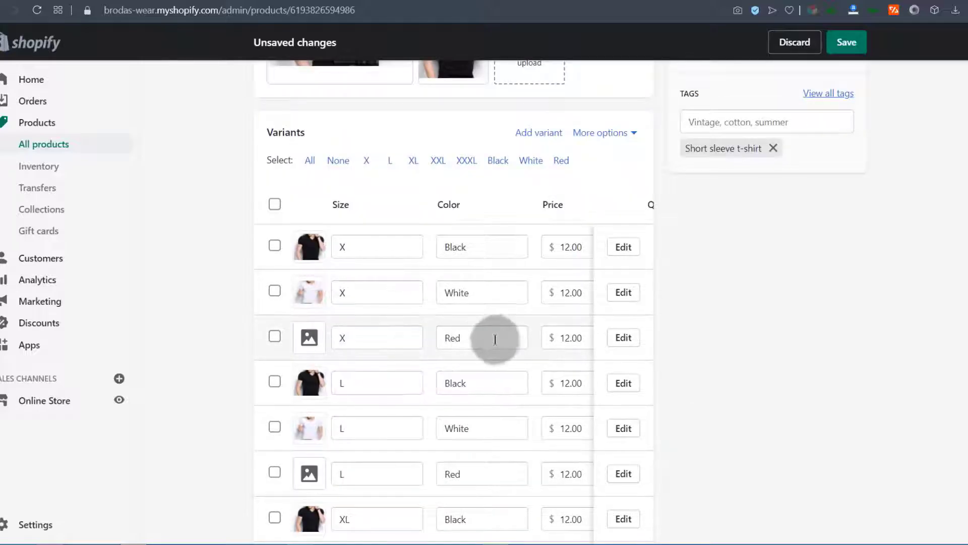
Step: Add the red tee image to all Red variants
{"action": "left_click", "coordinate": [561, 161]}
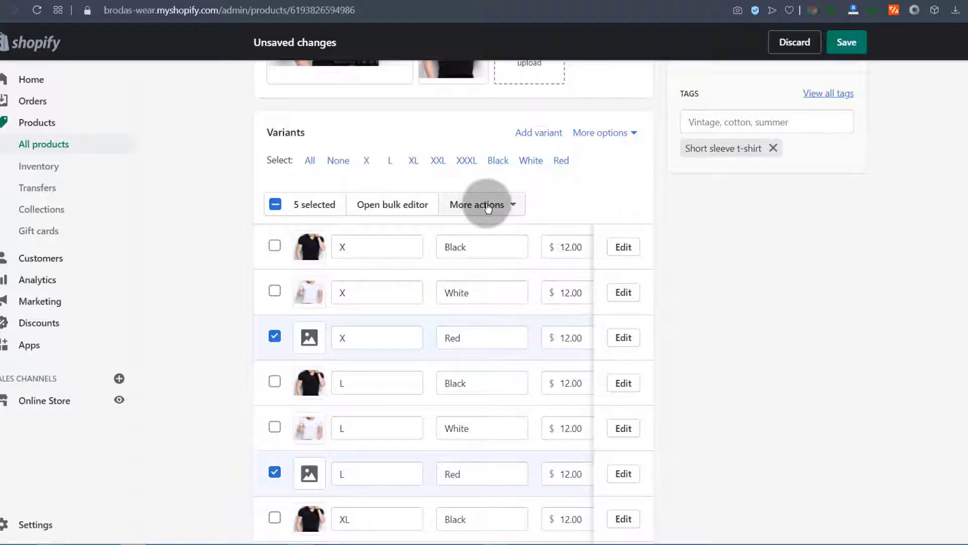
{"action": "left_click", "coordinate": [486, 205]}
{"action": "left_click", "coordinate": [433, 294]}
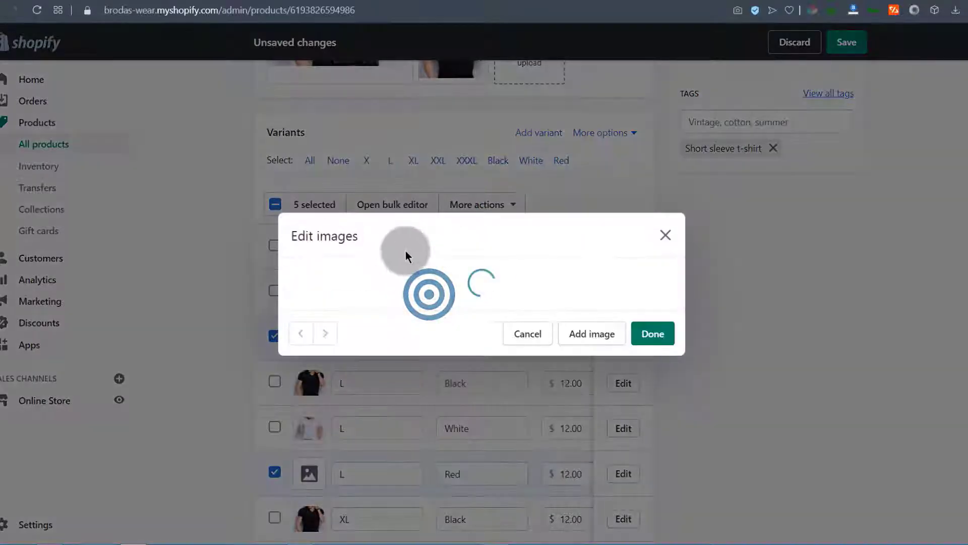
{"action": "left_click", "coordinate": [624, 252]}
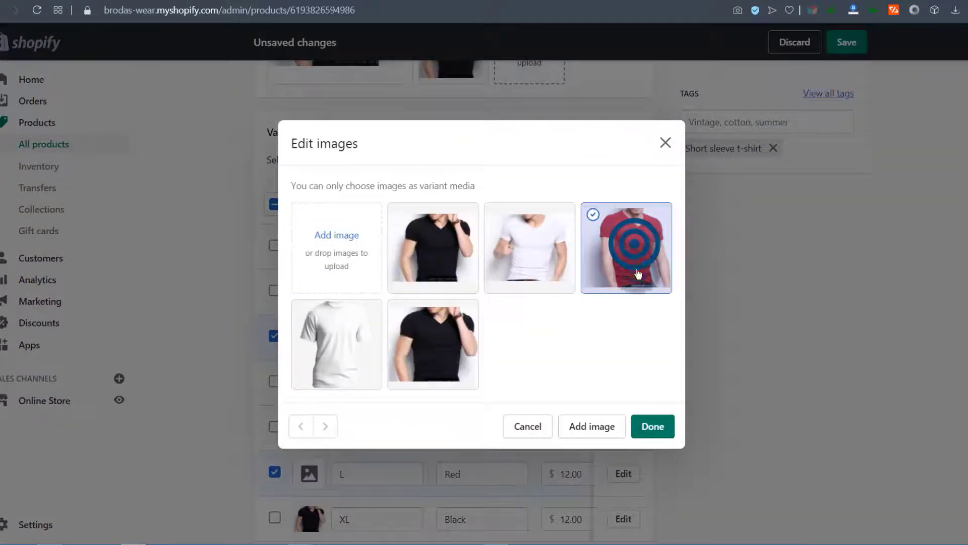
{"action": "left_click", "coordinate": [644, 424]}
{"action": "scroll", "coordinate": [480, 346], "scroll_direction": "down", "scroll_amount": 9}
{"action": "scroll", "coordinate": [482, 346], "scroll_direction": "up", "scroll_amount": 15}
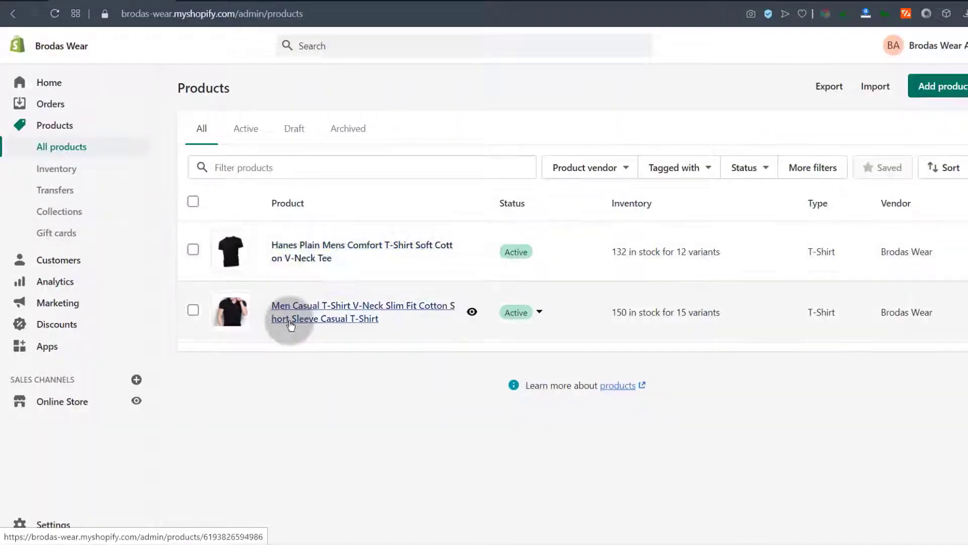
Step: Duplicate Men Casual T-Shirt as an active product without 'Copy of', including inventory quantities
{"action": "left_click", "coordinate": [299, 312]}
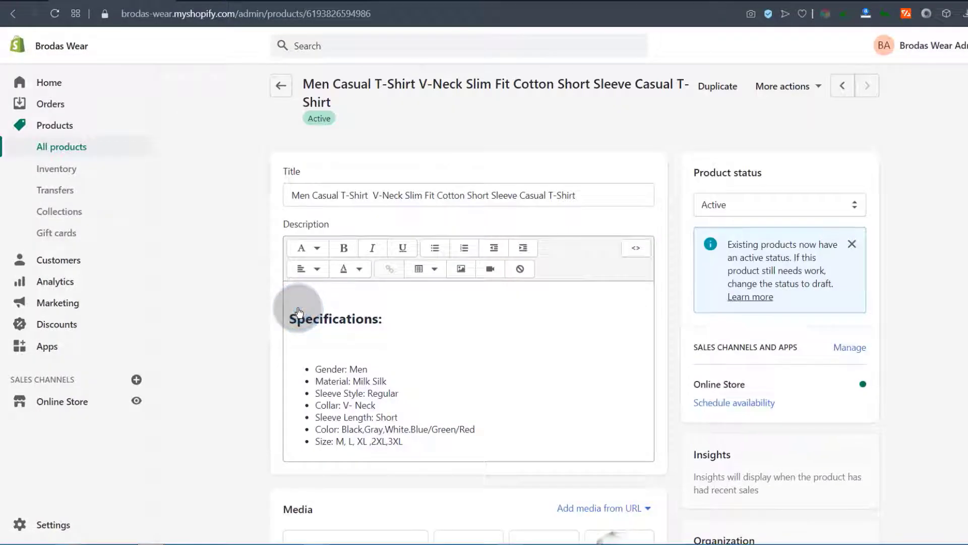
{"action": "left_click", "coordinate": [713, 91]}
{"action": "left_click_drag", "start_coordinate": [316, 162], "coordinate": [352, 162]}
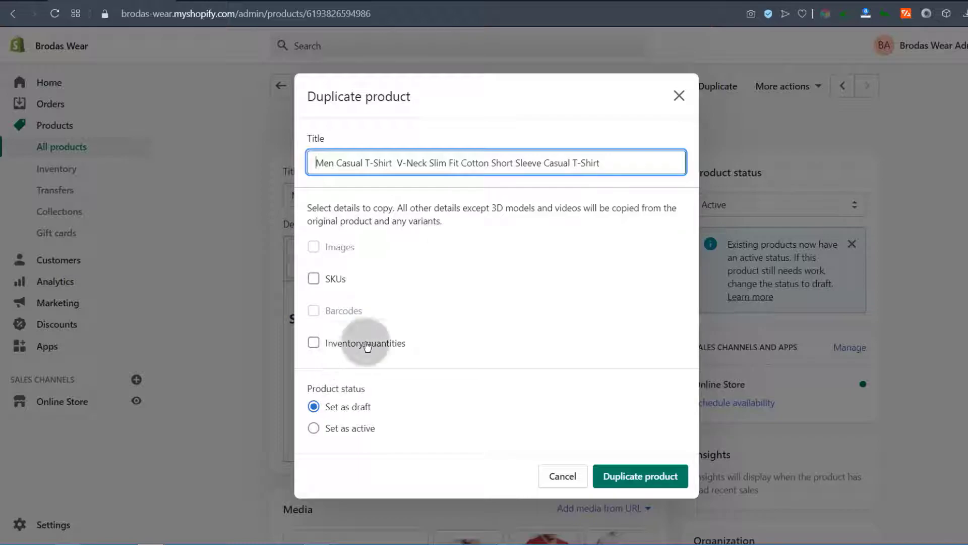
{"action": "left_click", "coordinate": [324, 349]}
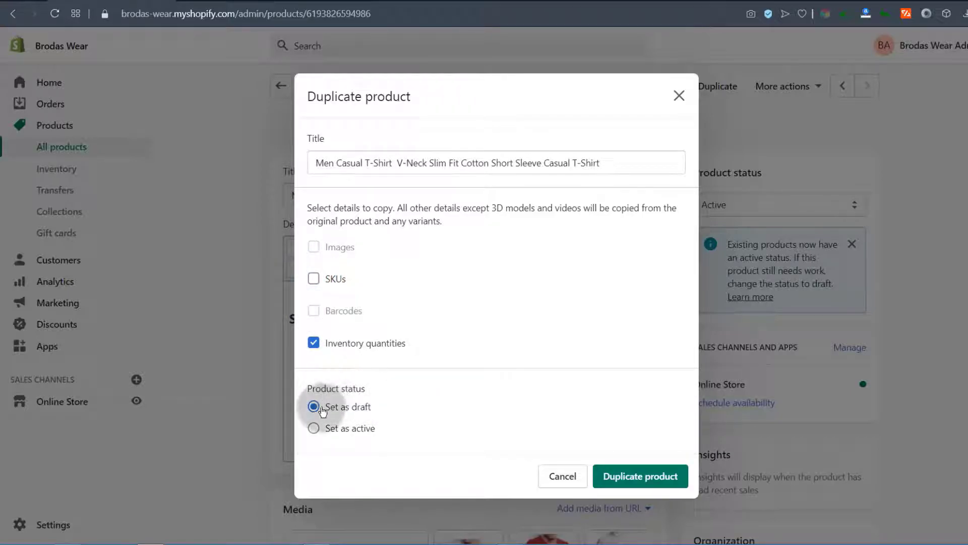
{"action": "left_click", "coordinate": [313, 428]}
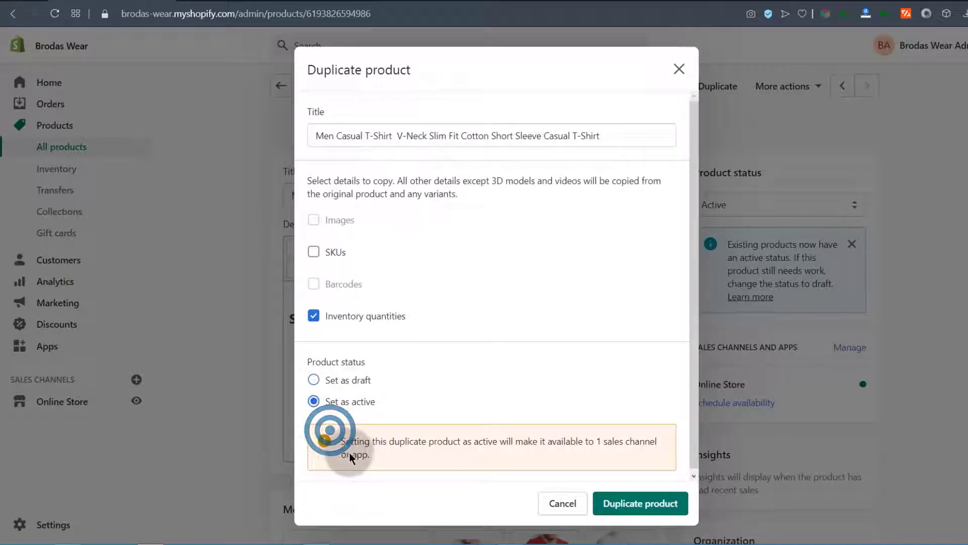
{"action": "left_click", "coordinate": [651, 509]}
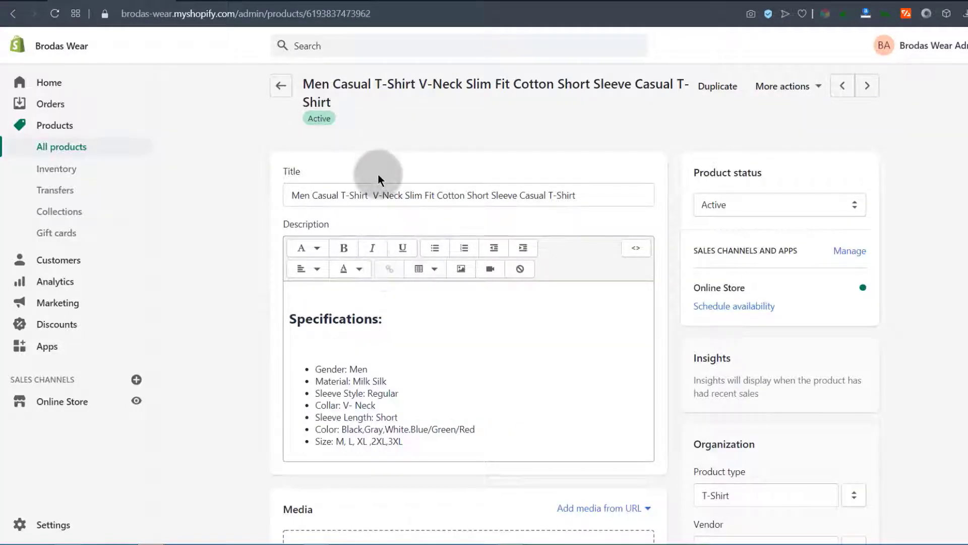
Step: Open the duplicated third product from the All products list
{"action": "left_click", "coordinate": [246, 2]}
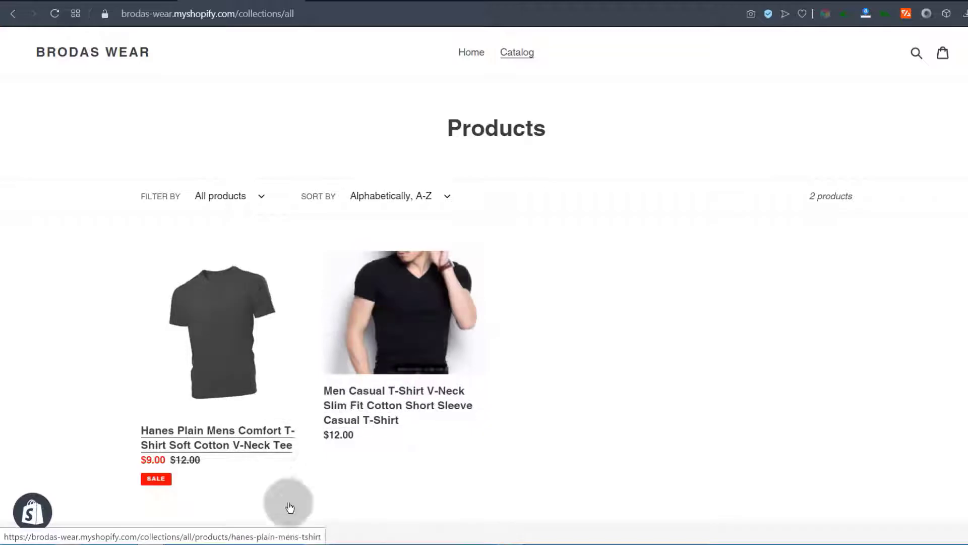
{"action": "left_click", "coordinate": [126, 2]}
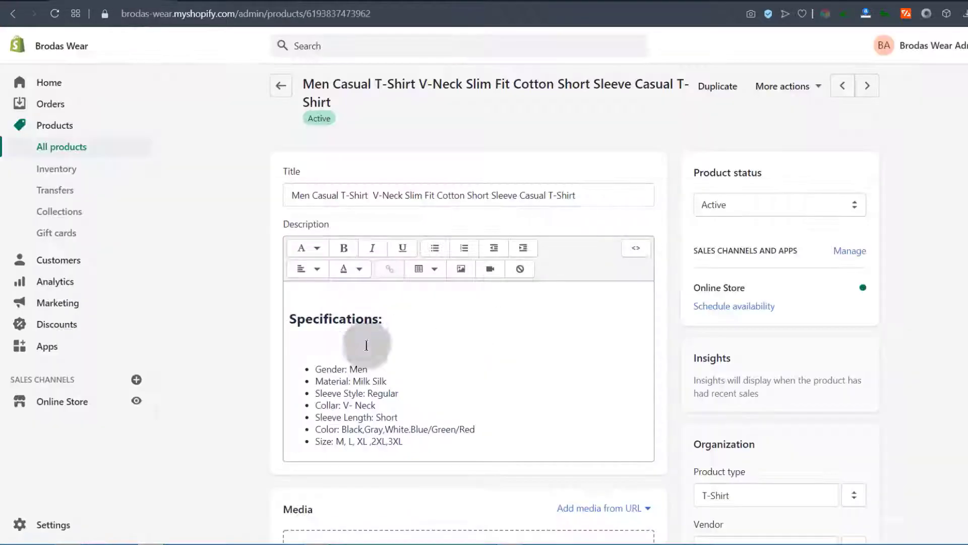
{"action": "left_click", "coordinate": [52, 149]}
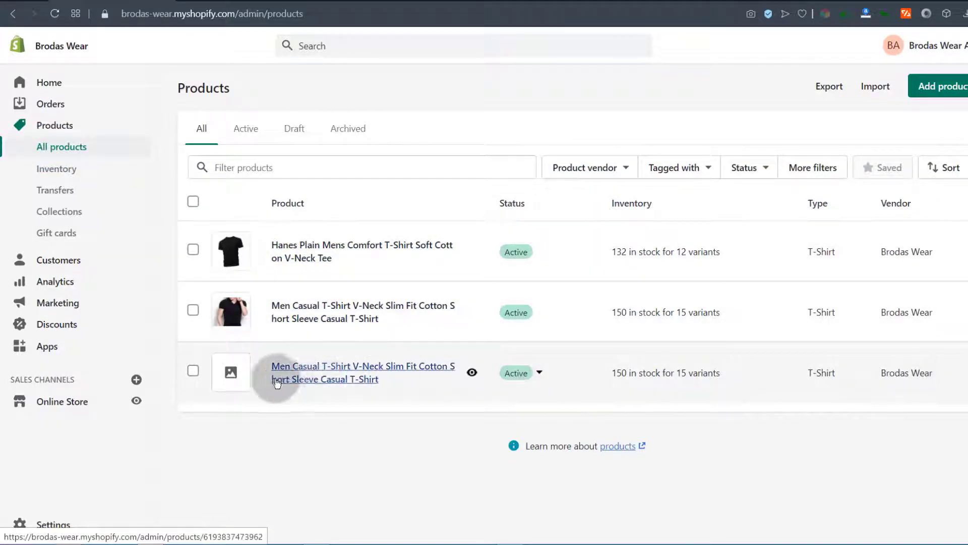
{"action": "left_click", "coordinate": [307, 374]}
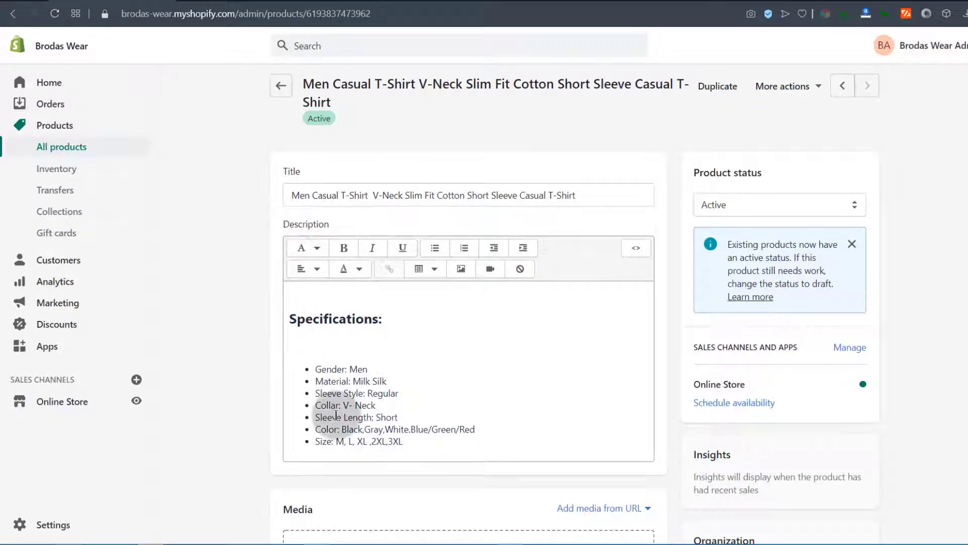
{"action": "scroll", "coordinate": [398, 397], "scroll_direction": "down", "scroll_amount": 6}
Step: Upload the red, black and white T-shirt images to the product's media
{"action": "left_click", "coordinate": [460, 278]}
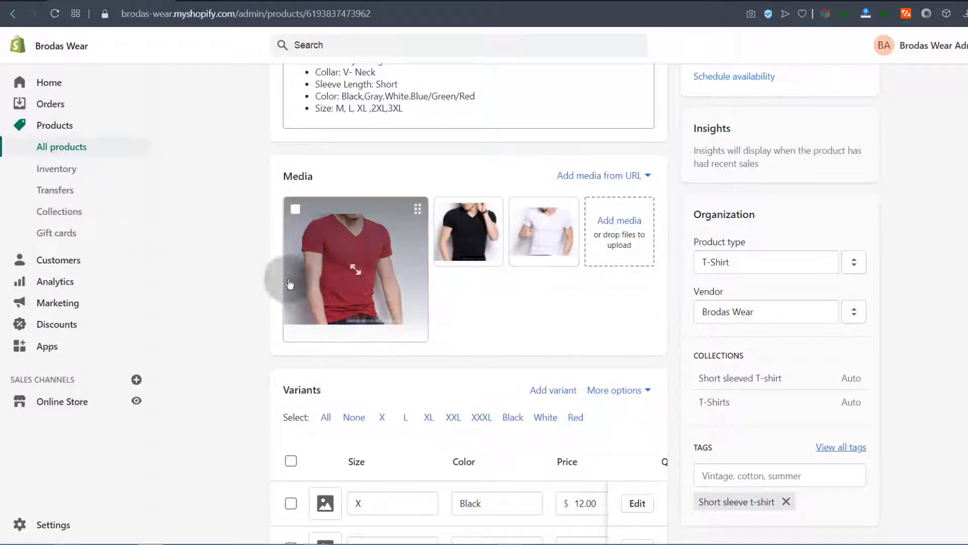
{"action": "scroll", "coordinate": [303, 343], "scroll_direction": "down", "scroll_amount": 5}
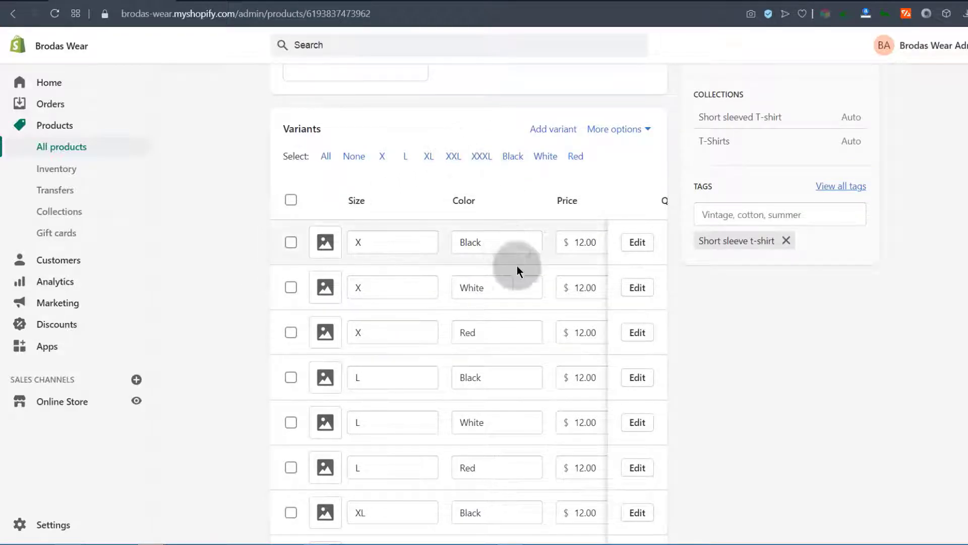
{"action": "scroll", "coordinate": [952, 293], "scroll_direction": "down", "scroll_amount": 6}
{"action": "scroll", "coordinate": [951, 298], "scroll_direction": "down", "scroll_amount": 4}
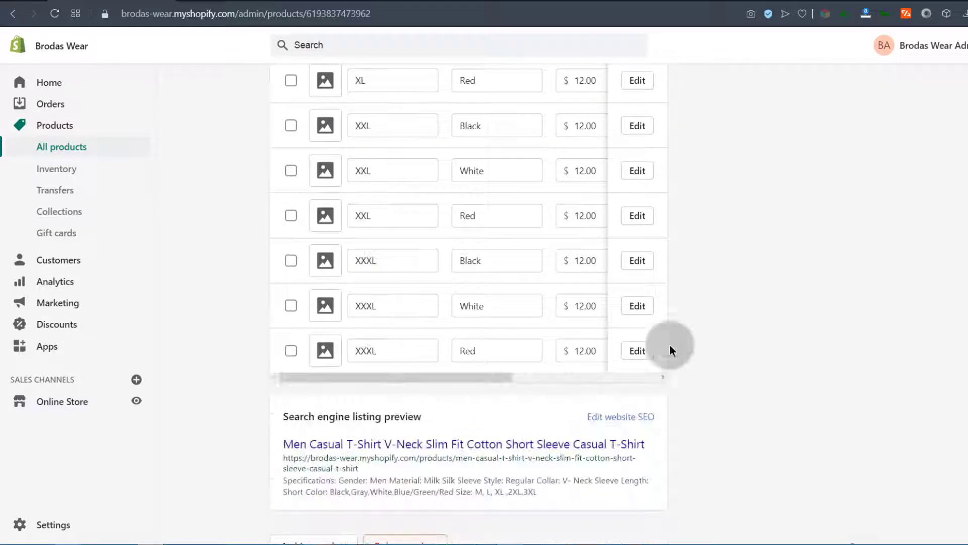
{"action": "left_click_drag", "start_coordinate": [471, 380], "coordinate": [612, 379]}
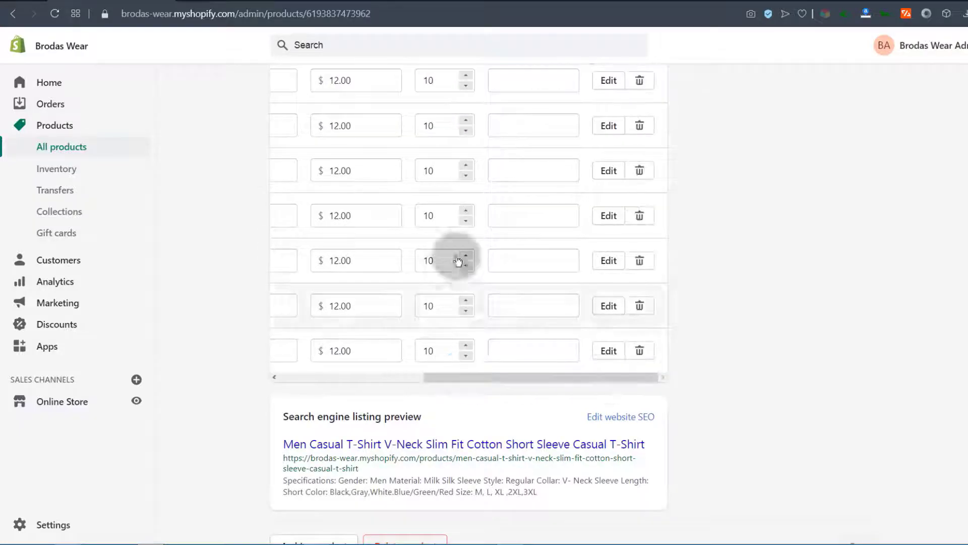
{"action": "scroll", "coordinate": [231, 276], "scroll_direction": "up", "scroll_amount": 3}
{"action": "scroll", "coordinate": [231, 276], "scroll_direction": "down", "scroll_amount": 4}
{"action": "left_click_drag", "start_coordinate": [465, 341], "coordinate": [232, 320]}
{"action": "scroll", "coordinate": [241, 302], "scroll_direction": "up", "scroll_amount": 13}
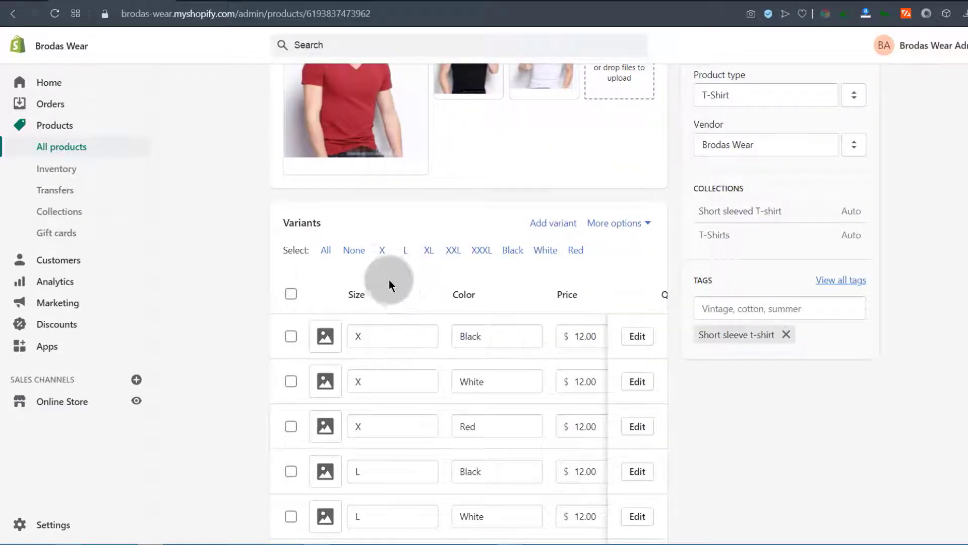
Step: Add the black T-shirt image to all Black variants
{"action": "left_click", "coordinate": [438, 343]}
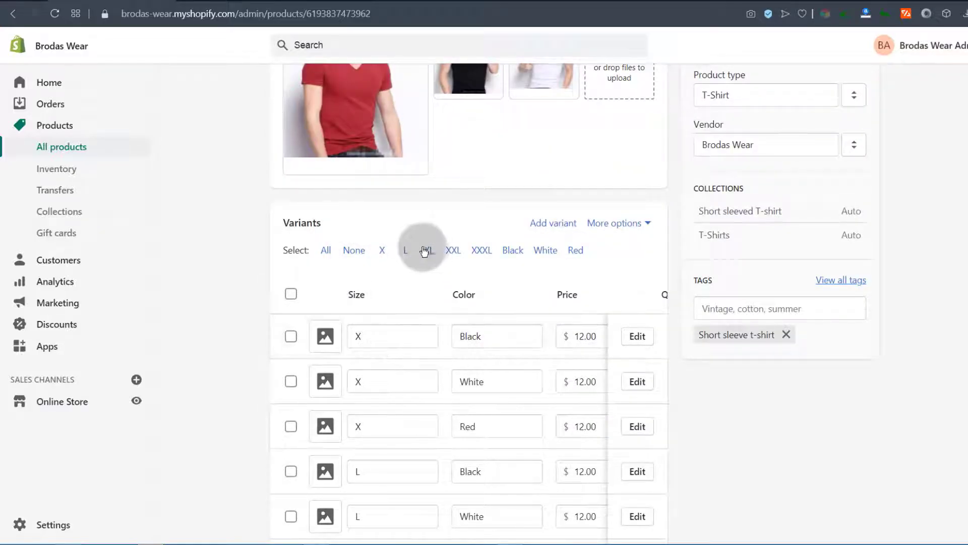
{"action": "left_click", "coordinate": [513, 251]}
{"action": "left_click", "coordinate": [498, 294]}
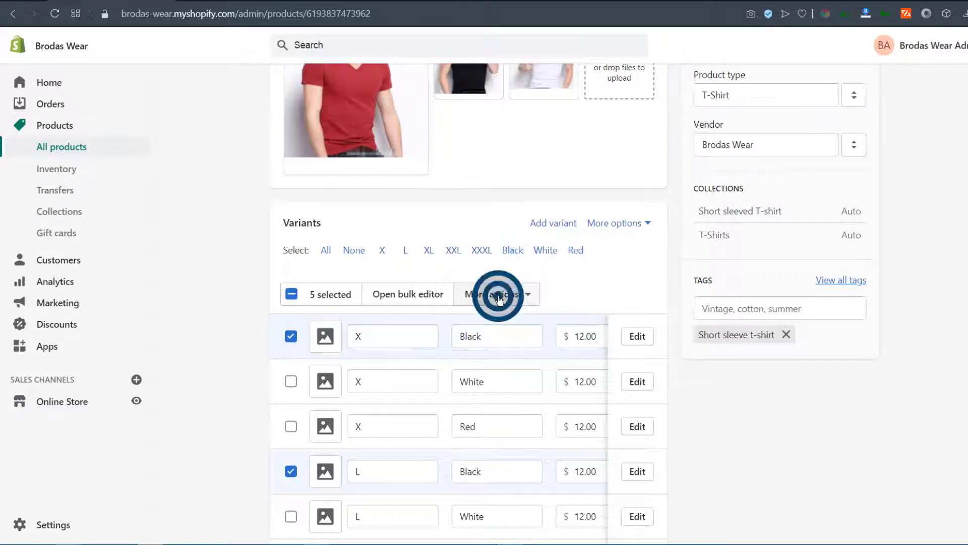
{"action": "left_click", "coordinate": [449, 385]}
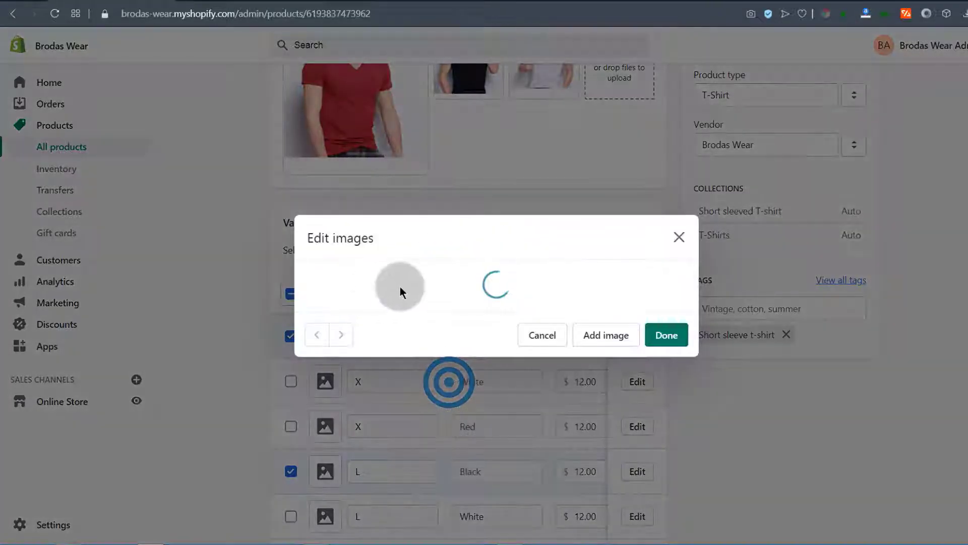
{"action": "left_click", "coordinate": [539, 279]}
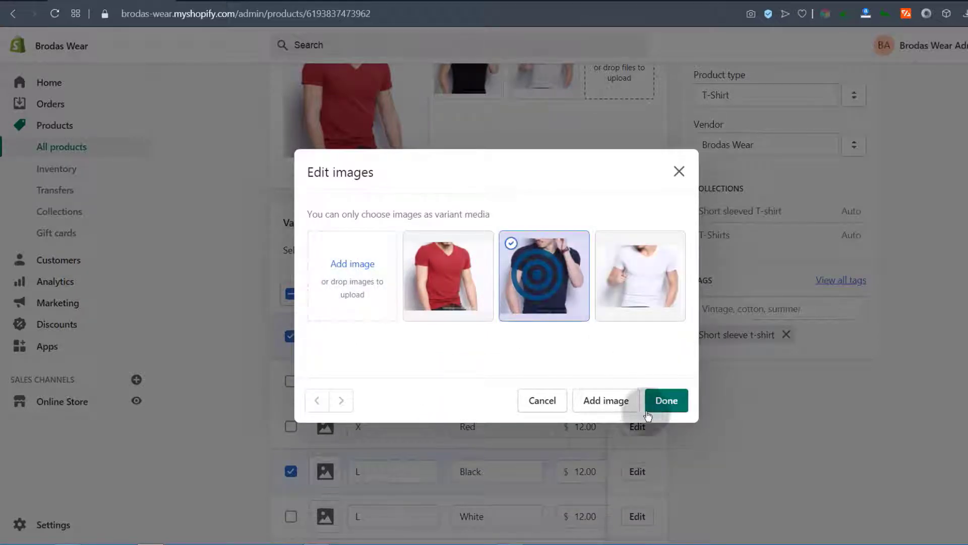
{"action": "left_click", "coordinate": [665, 401]}
{"action": "scroll", "coordinate": [418, 388], "scroll_direction": "down", "scroll_amount": 1}
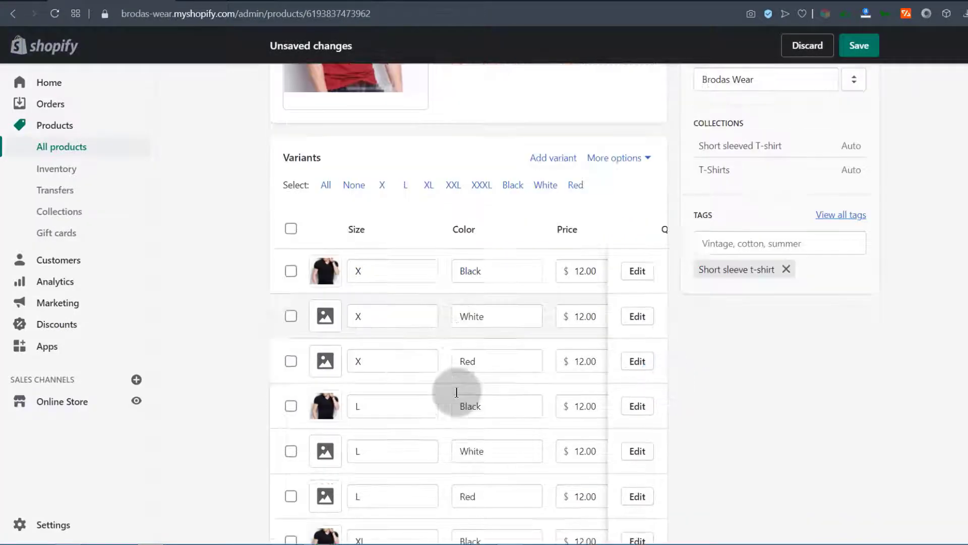
Step: Add the white shirt image to all White variants
{"action": "left_click", "coordinate": [545, 185]}
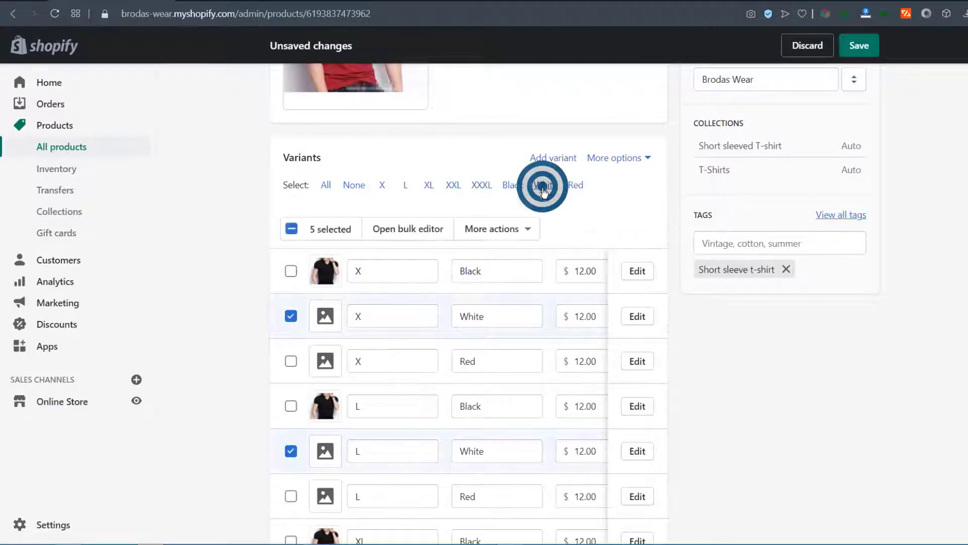
{"action": "left_click", "coordinate": [520, 229]}
{"action": "left_click", "coordinate": [454, 323]}
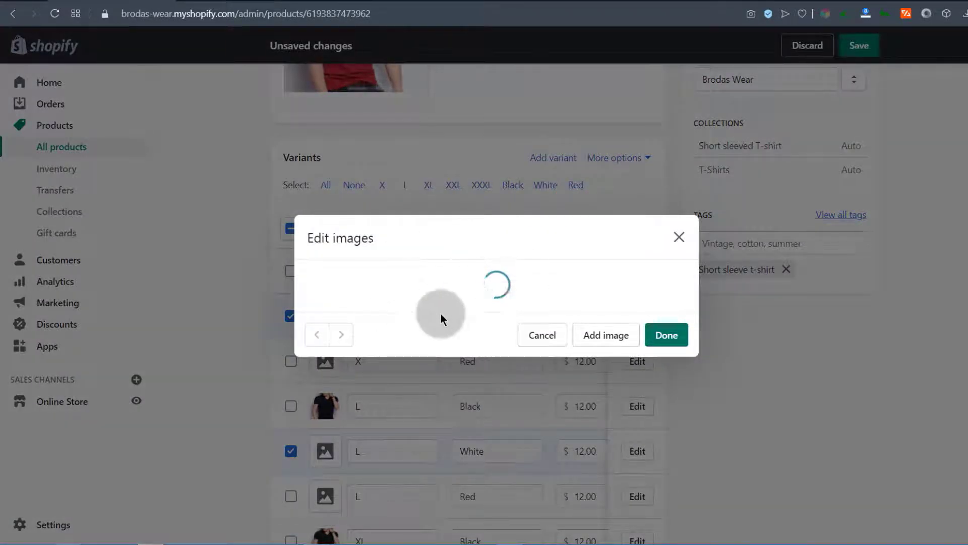
{"action": "left_click", "coordinate": [640, 278]}
{"action": "left_click", "coordinate": [666, 400]}
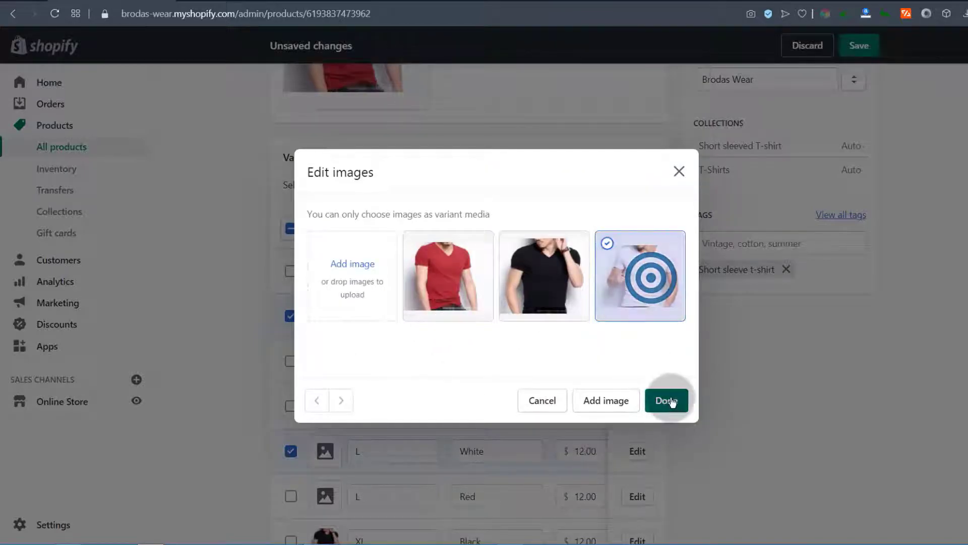
Step: Add the red T-shirt image to the Red variants and save the product
{"action": "left_click", "coordinate": [578, 185]}
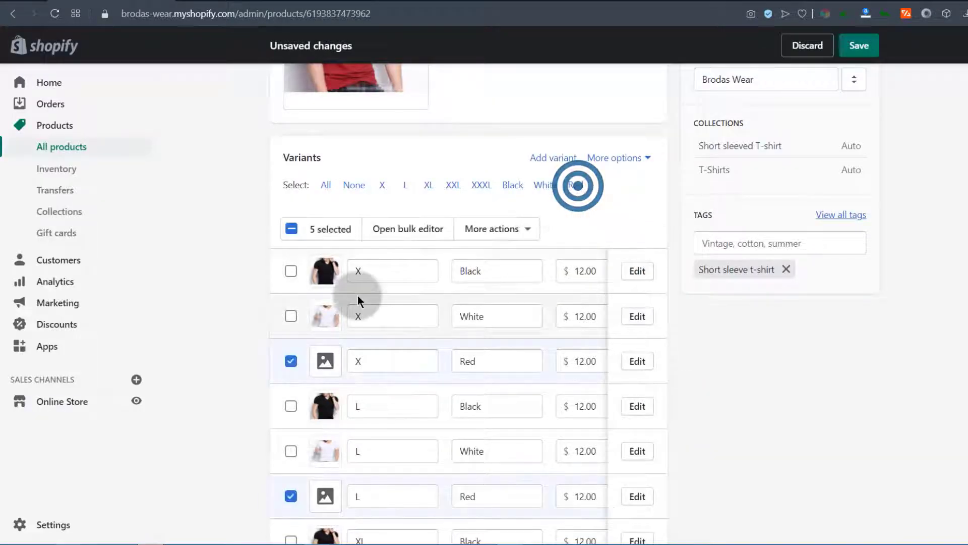
{"action": "left_click", "coordinate": [495, 235]}
{"action": "left_click", "coordinate": [443, 315]}
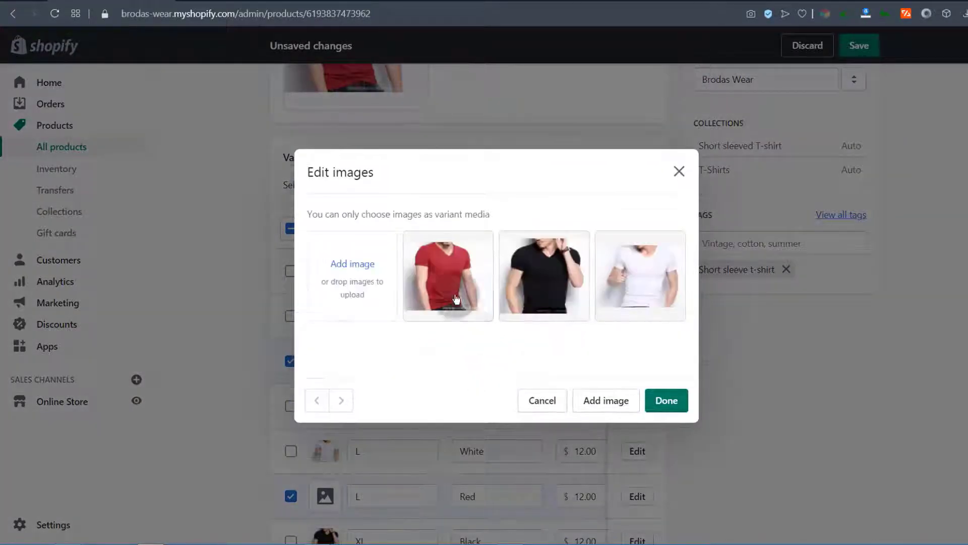
{"action": "left_click", "coordinate": [444, 270]}
{"action": "left_click", "coordinate": [667, 401]}
{"action": "left_click", "coordinate": [859, 46]}
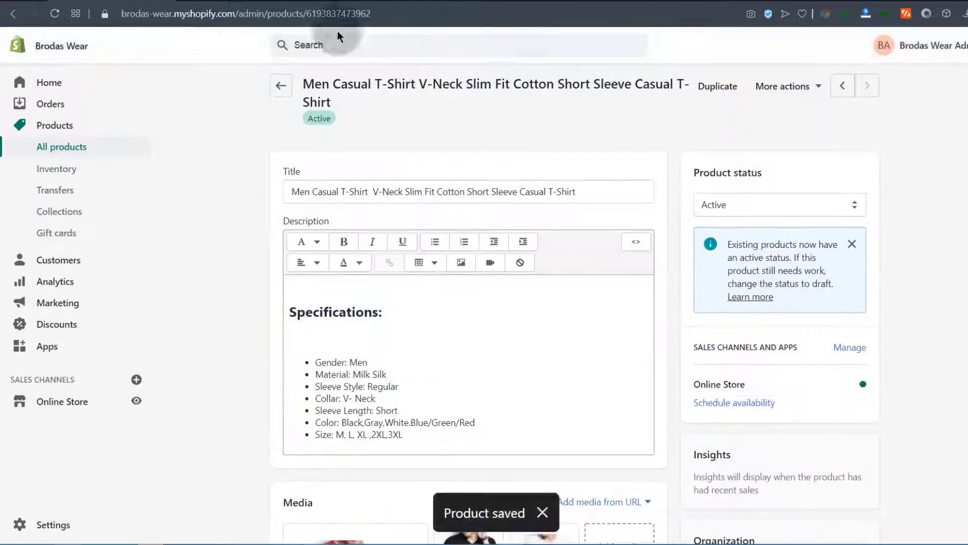
Step: Open the red V-neck T-shirt card on the storefront, review it, and go back to Products
{"action": "left_click", "coordinate": [237, 1]}
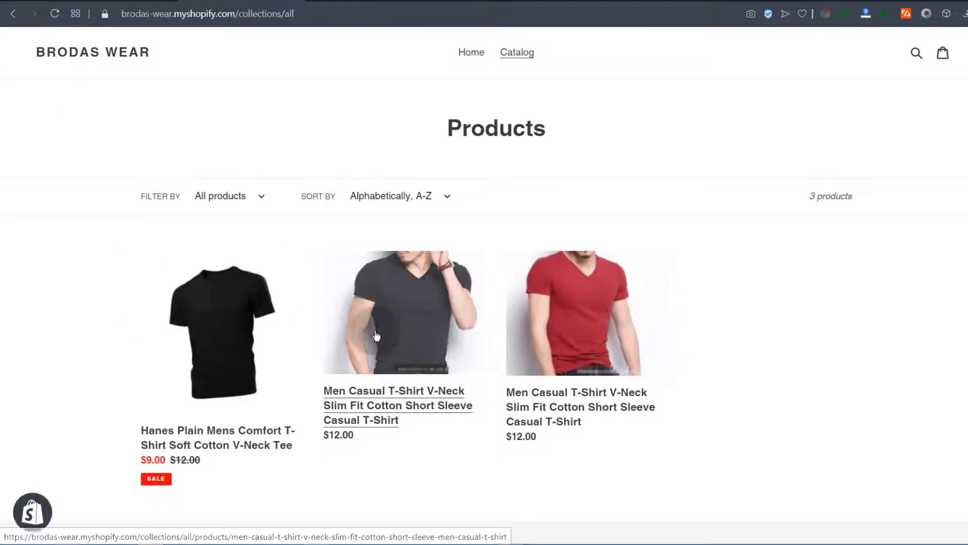
{"action": "left_click", "coordinate": [570, 351]}
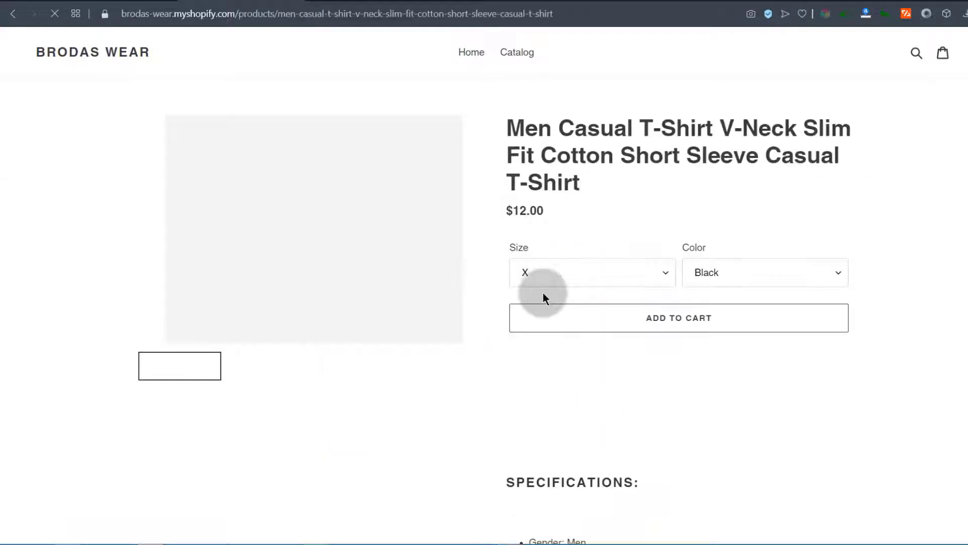
{"action": "scroll", "coordinate": [553, 391], "scroll_direction": "down", "scroll_amount": 7}
{"action": "scroll", "coordinate": [554, 384], "scroll_direction": "up", "scroll_amount": 7}
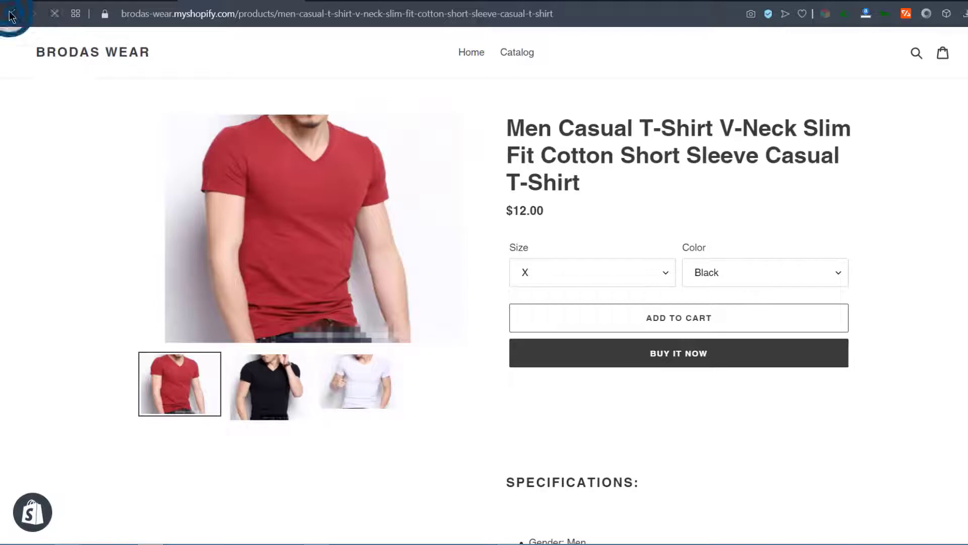
{"action": "left_click", "coordinate": [10, 16]}
{"action": "scroll", "coordinate": [232, 346], "scroll_direction": "down", "scroll_amount": 3}
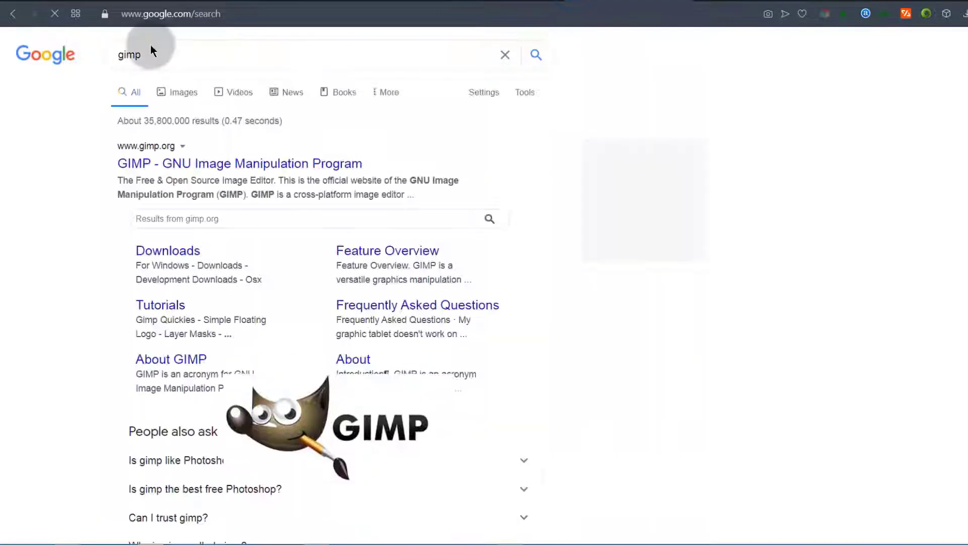
Step: Open the 'GIMP - GNU Image Manipulation Program' result to reach gimp.org
{"action": "left_click", "coordinate": [167, 148]}
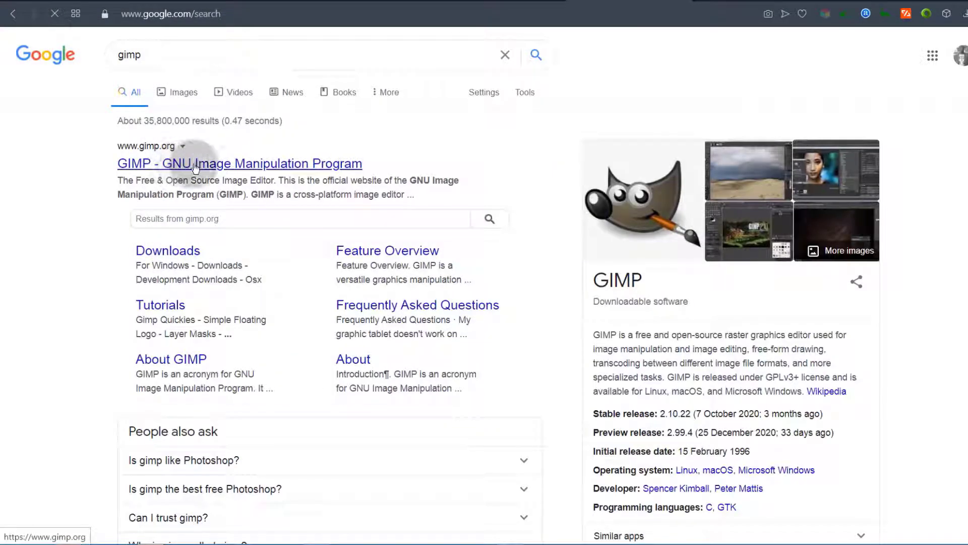
{"action": "left_click", "coordinate": [168, 161]}
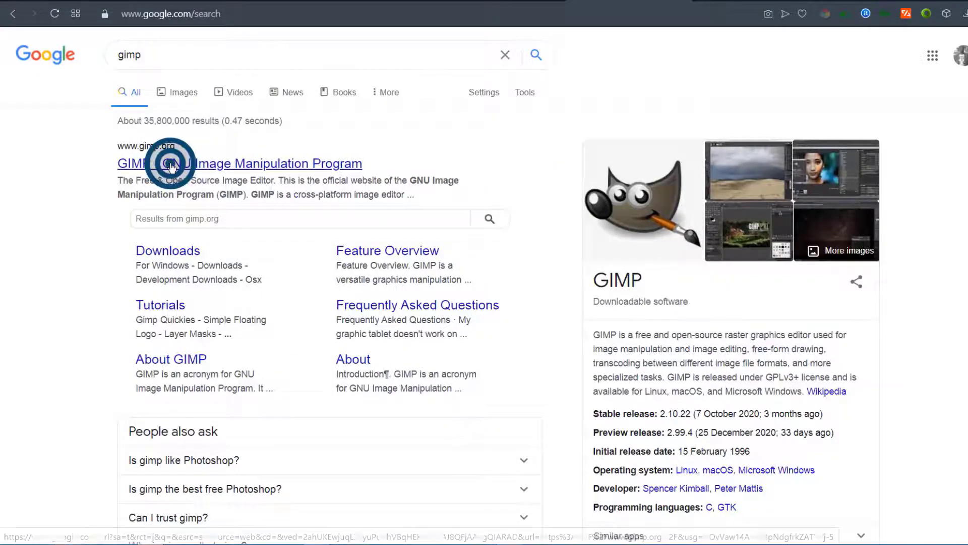
{"action": "scroll", "coordinate": [281, 348], "scroll_direction": "down", "scroll_amount": 10}
{"action": "scroll", "coordinate": [270, 313], "scroll_direction": "up", "scroll_amount": 6}
{"action": "scroll", "coordinate": [269, 305], "scroll_direction": "up", "scroll_amount": 6}
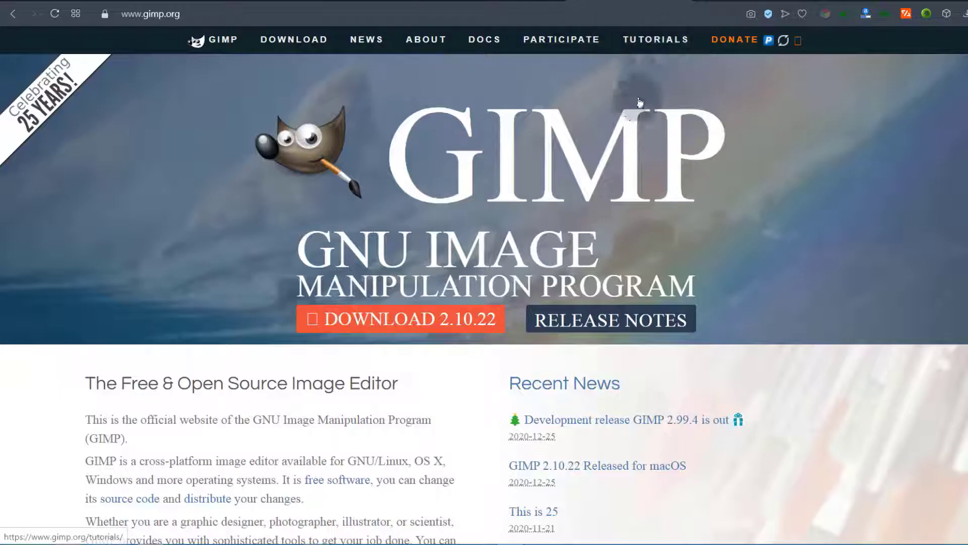
Step: Skim the gimp.org supported operating systems text, then return to the Brodas Wear storefront
{"action": "scroll", "coordinate": [98, 224], "scroll_direction": "down", "scroll_amount": 5}
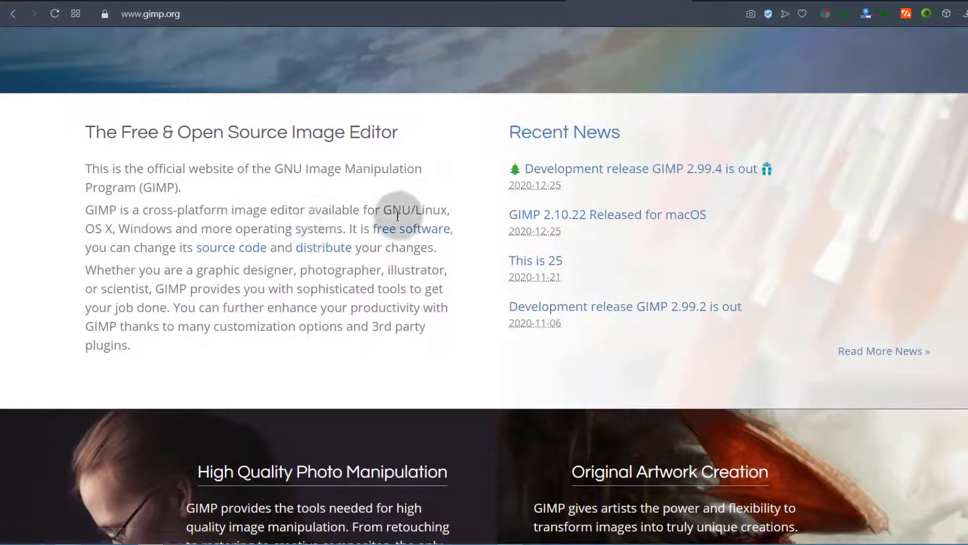
{"action": "left_click_drag", "start_coordinate": [386, 207], "coordinate": [166, 227]}
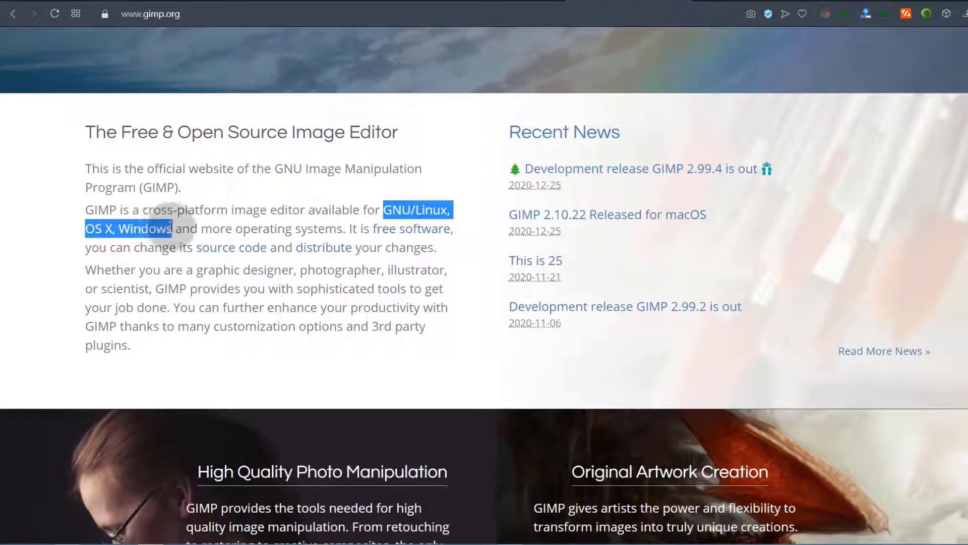
{"action": "left_click", "coordinate": [149, 316]}
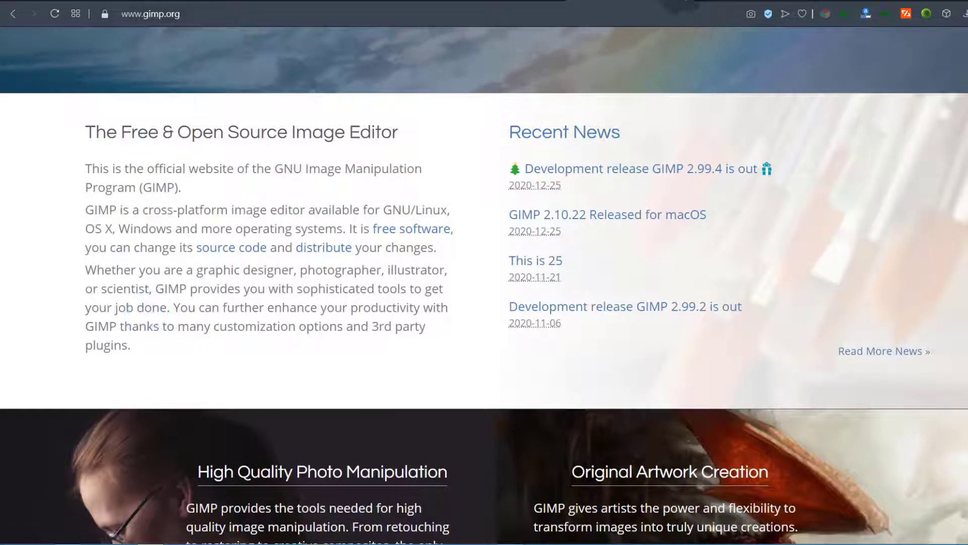
{"action": "left_click", "coordinate": [688, 1]}
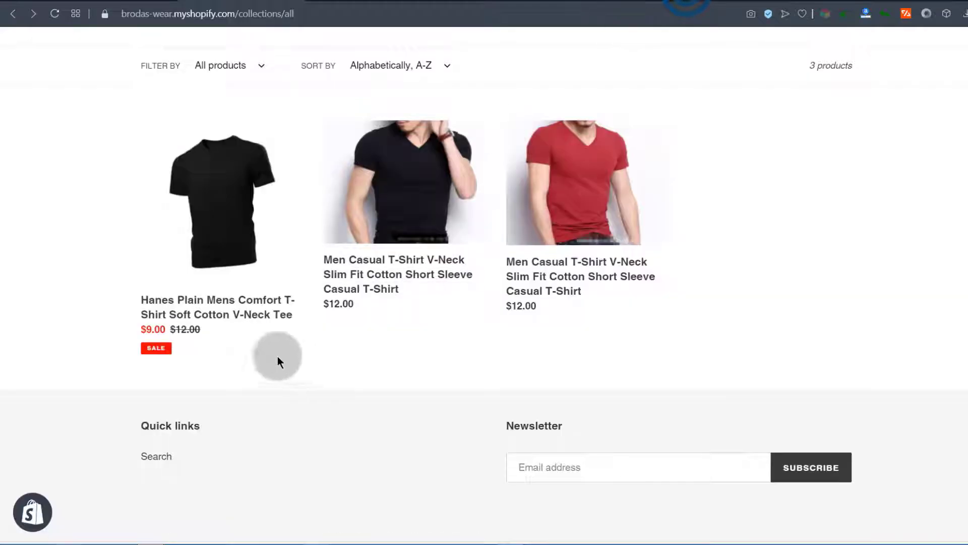
Step: Switch to the themes.shopify.com page showing the Flow theme
{"action": "scroll", "coordinate": [287, 359], "scroll_direction": "up", "scroll_amount": 3}
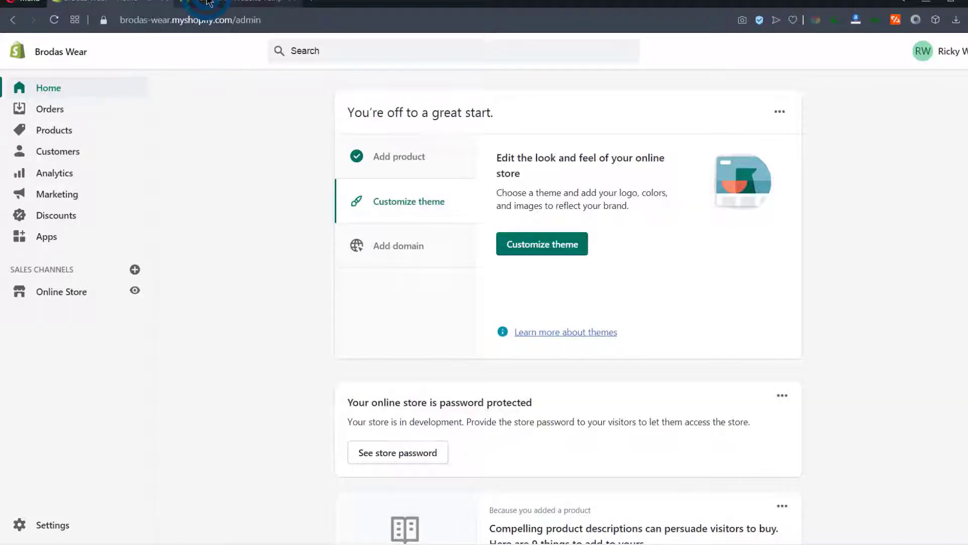
{"action": "left_click", "coordinate": [208, 2]}
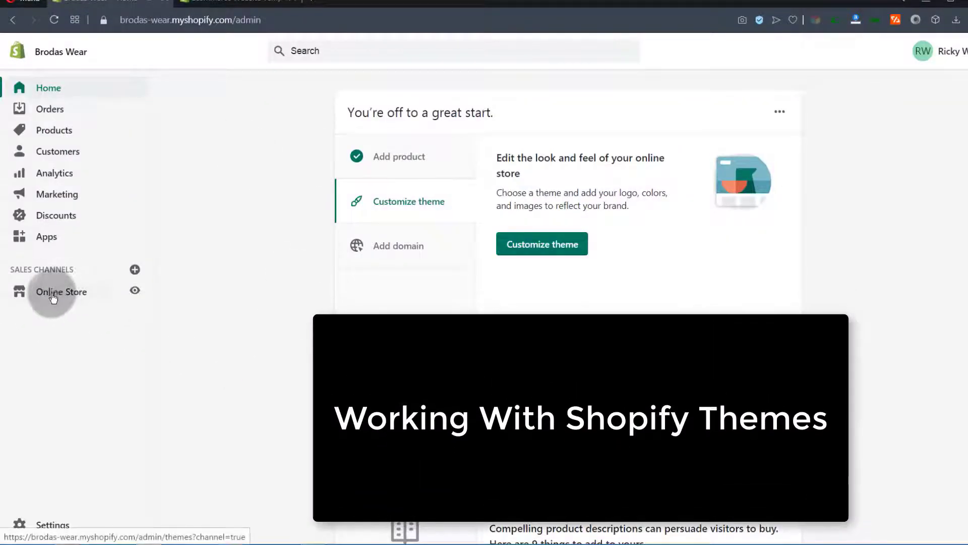
Step: Open the Debut theme editor in a new tab to view its Home page sections
{"action": "left_click", "coordinate": [68, 298]}
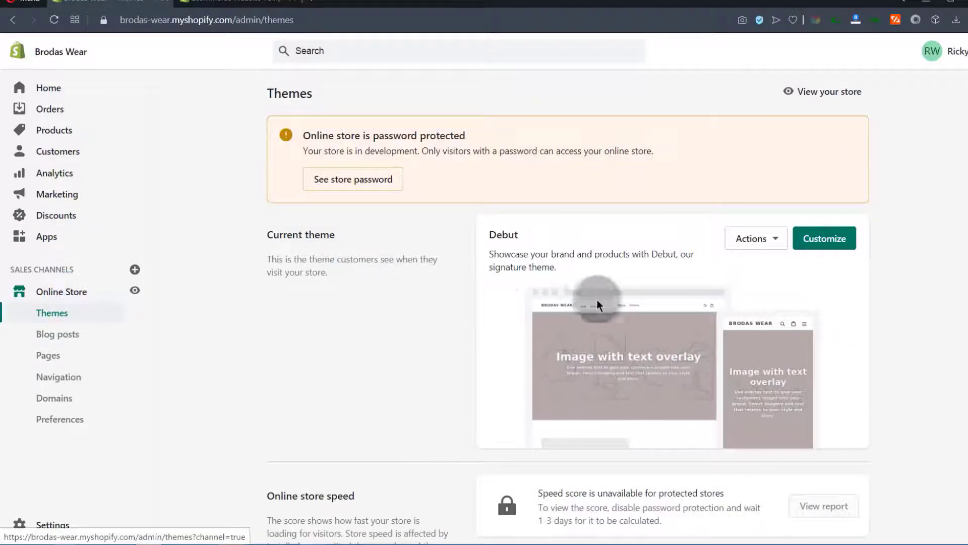
{"action": "right_click", "coordinate": [835, 242]}
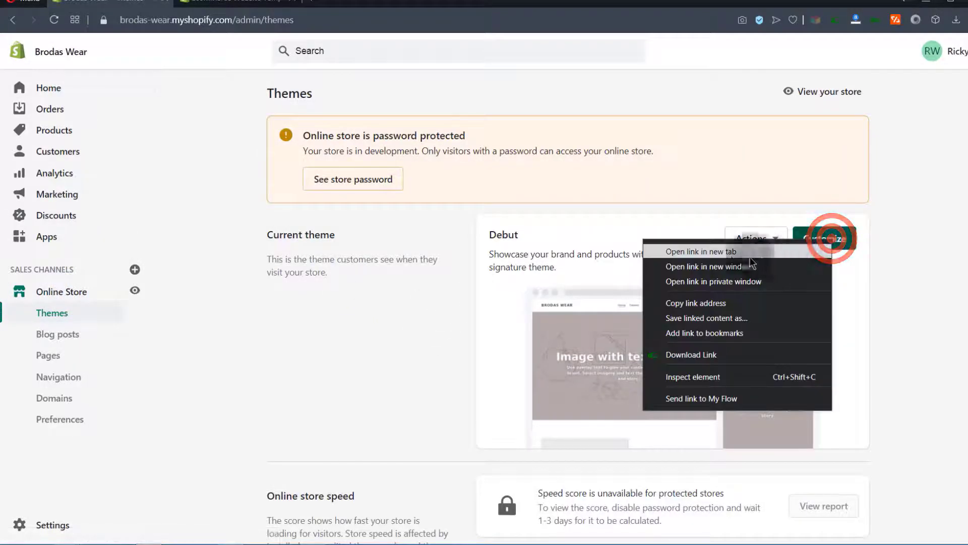
{"action": "left_click", "coordinate": [690, 252]}
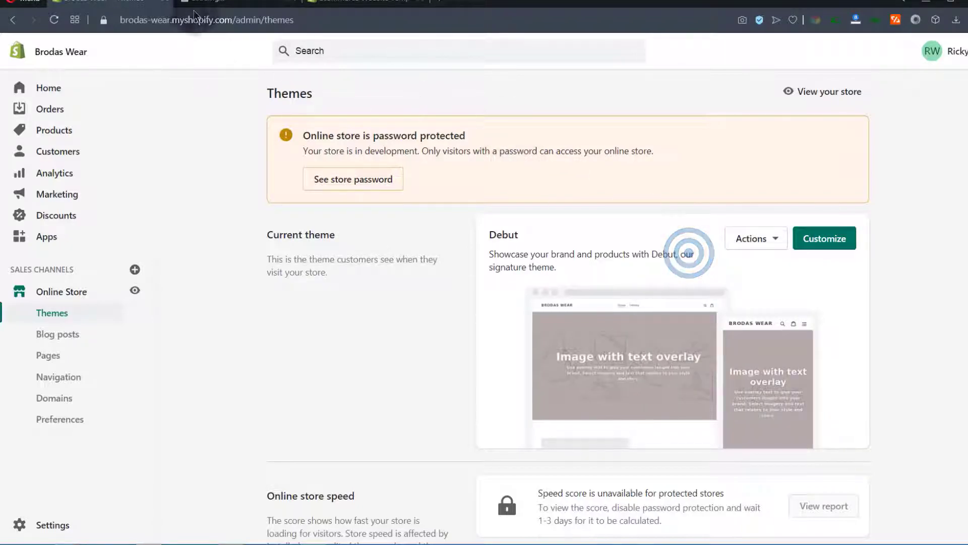
{"action": "left_click", "coordinate": [220, 2]}
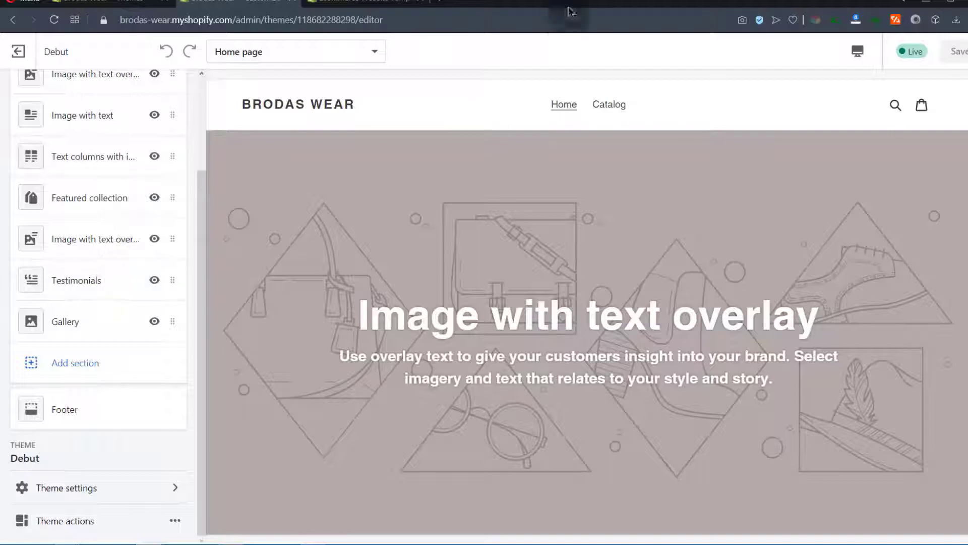
{"action": "scroll", "coordinate": [493, 268], "scroll_direction": "down", "scroll_amount": 10}
{"action": "scroll", "coordinate": [487, 242], "scroll_direction": "up", "scroll_amount": 10}
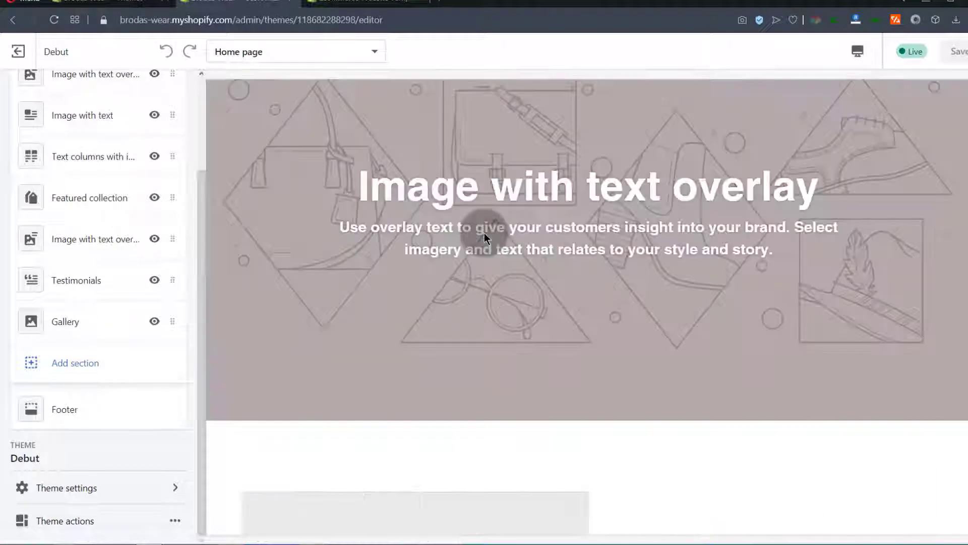
{"action": "scroll", "coordinate": [117, 284], "scroll_direction": "up", "scroll_amount": 3}
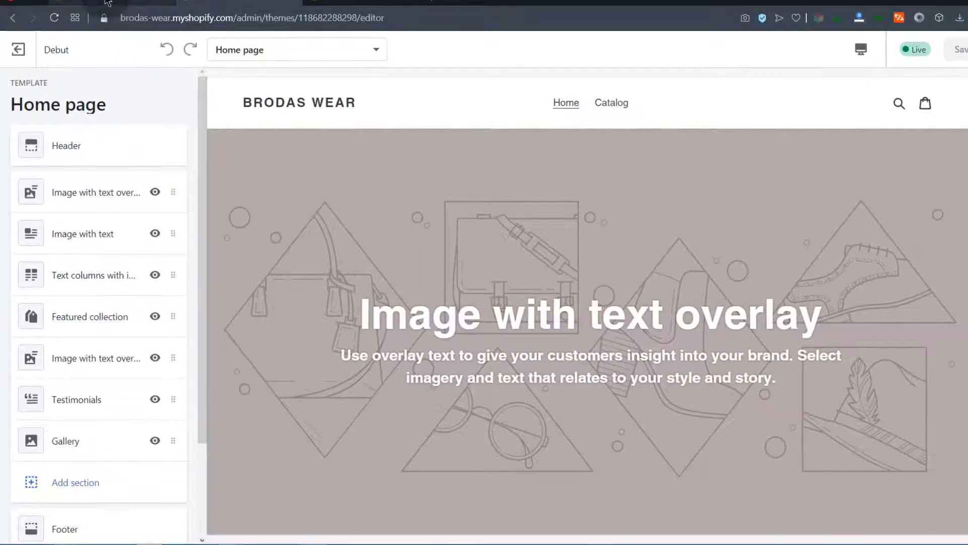
{"action": "left_click", "coordinate": [132, 8]}
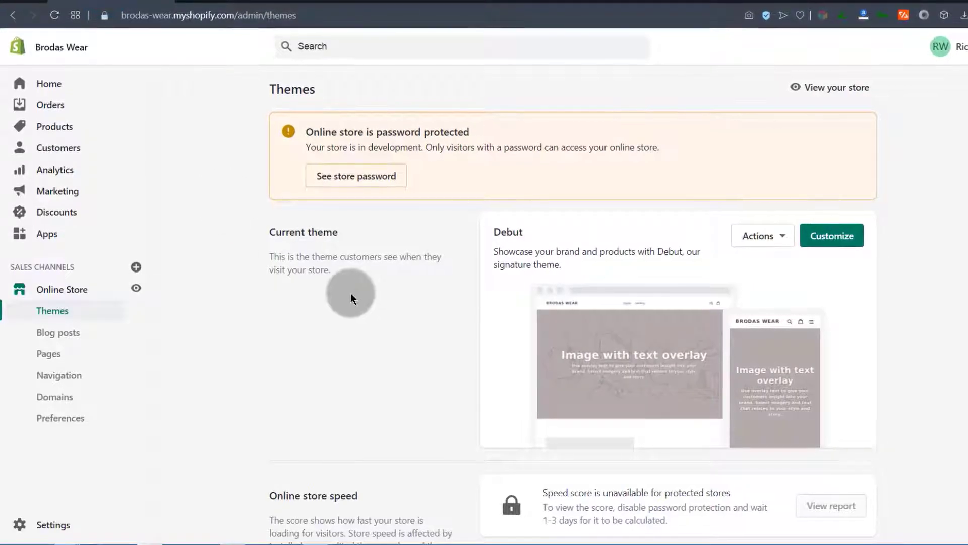
Step: Review Debut's Actions list and the theme library, then launch the Shopify Theme Store
{"action": "left_click", "coordinate": [784, 236]}
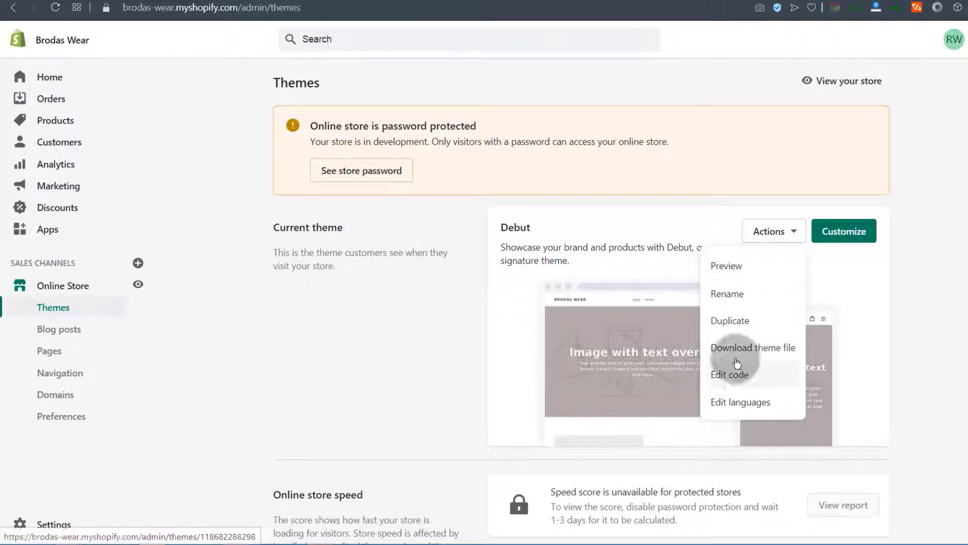
{"action": "left_click", "coordinate": [473, 363]}
{"action": "scroll", "coordinate": [473, 363], "scroll_direction": "down", "scroll_amount": 5}
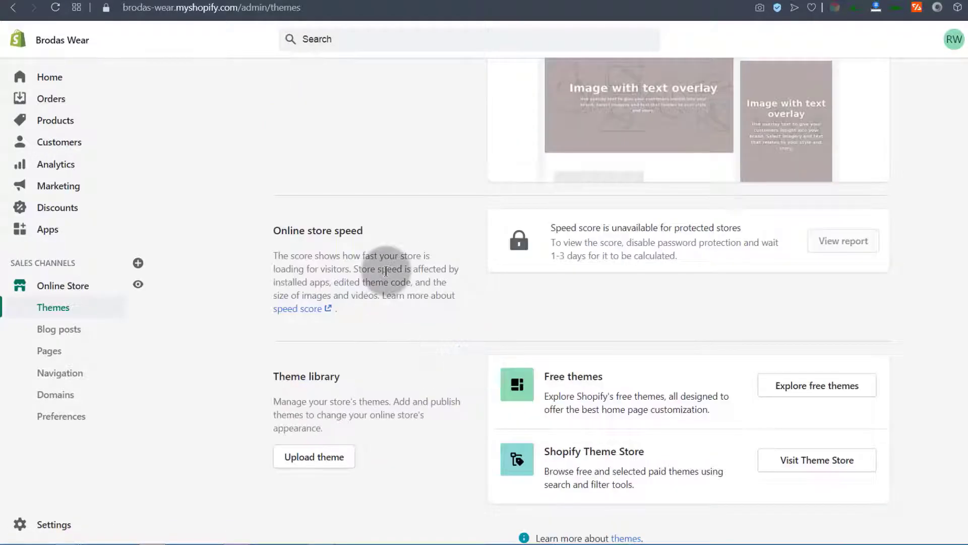
{"action": "scroll", "coordinate": [388, 283], "scroll_direction": "up", "scroll_amount": 5}
{"action": "scroll", "coordinate": [389, 292], "scroll_direction": "down", "scroll_amount": 6}
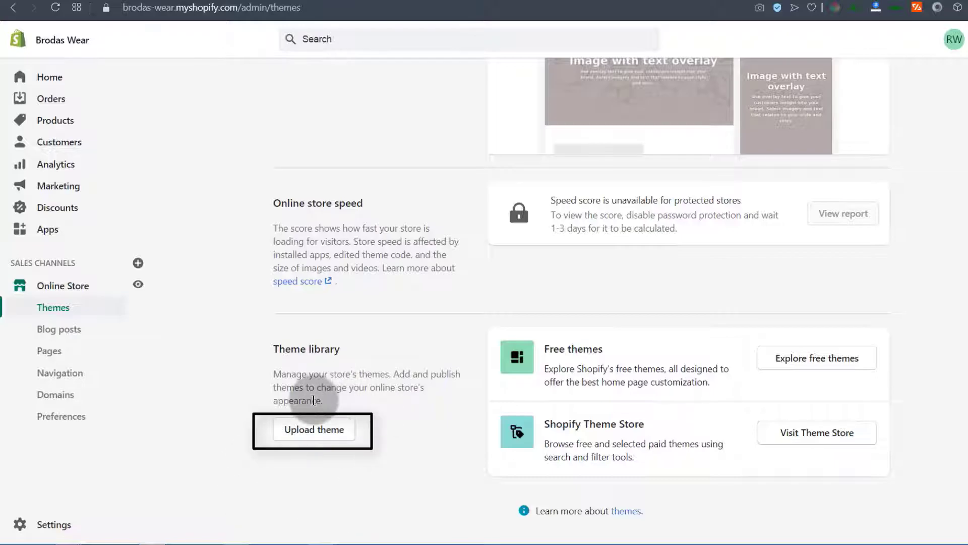
{"action": "scroll", "coordinate": [384, 373], "scroll_direction": "up", "scroll_amount": 5}
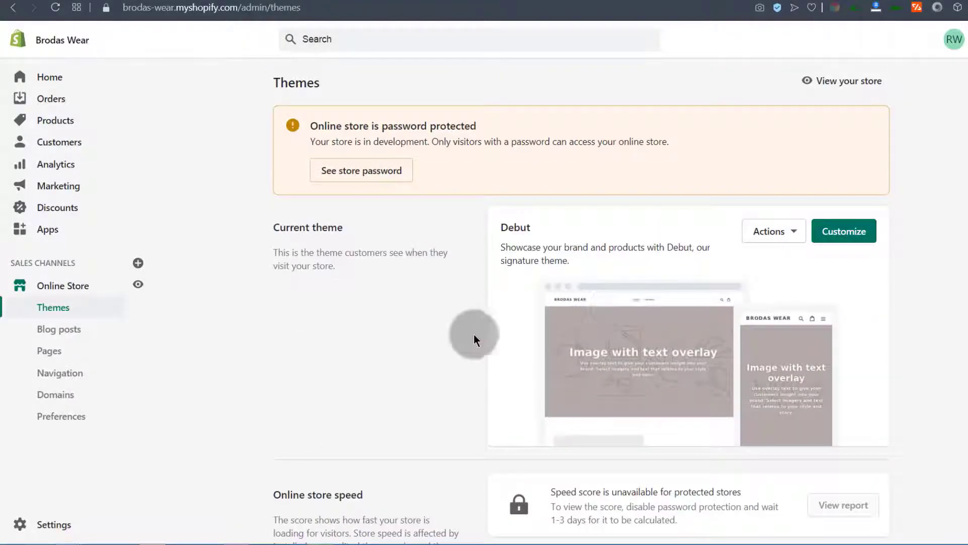
{"action": "scroll", "coordinate": [363, 368], "scroll_direction": "down", "scroll_amount": 6}
{"action": "scroll", "coordinate": [357, 362], "scroll_direction": "up", "scroll_amount": 5}
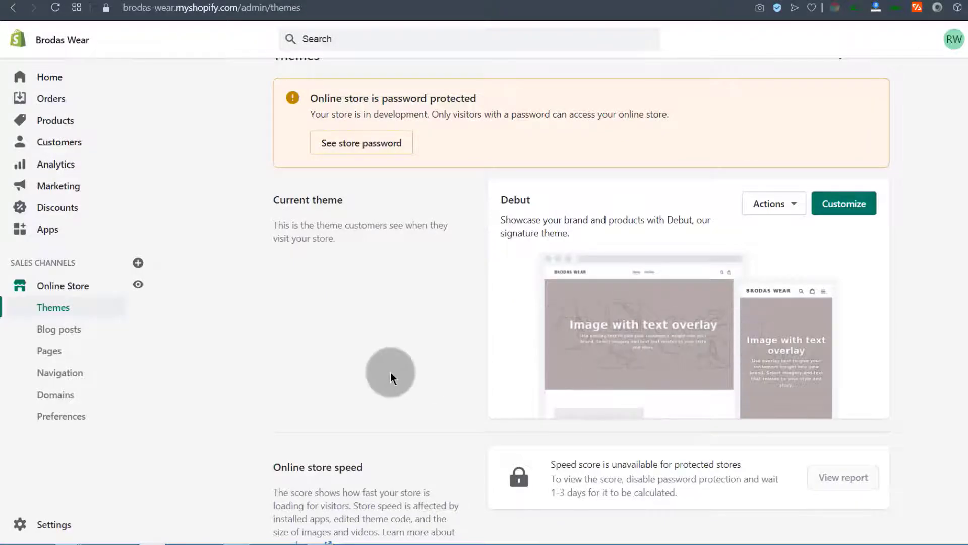
{"action": "scroll", "coordinate": [391, 372], "scroll_direction": "down", "scroll_amount": 5}
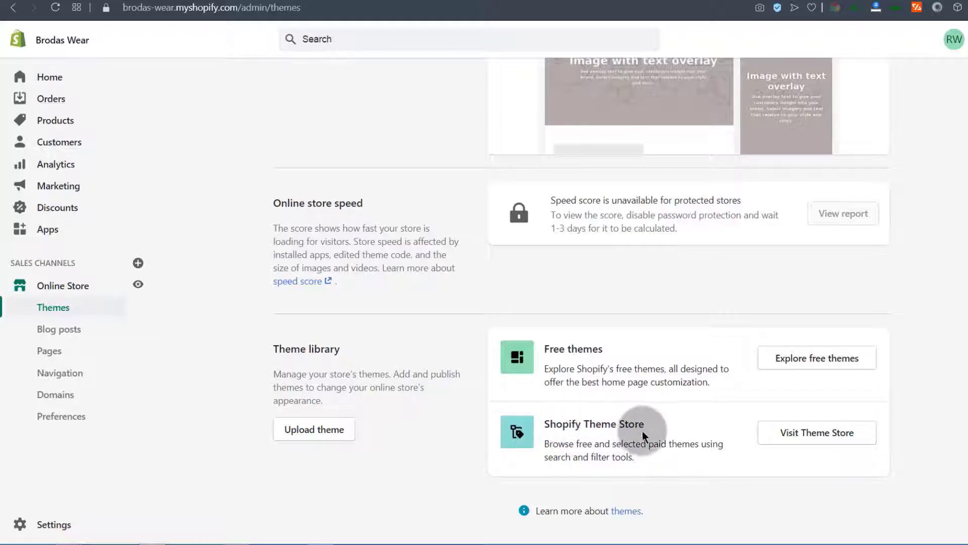
{"action": "left_click", "coordinate": [822, 437]}
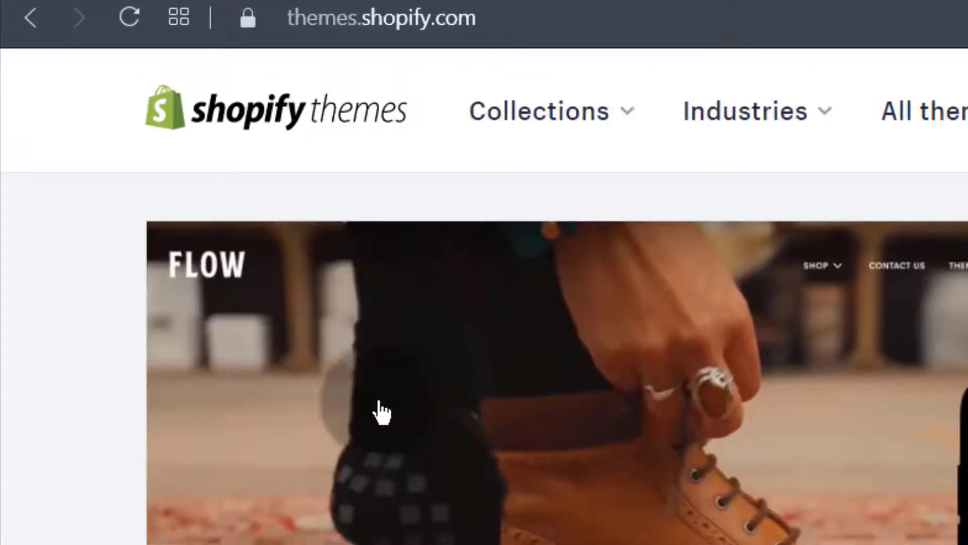
Step: Filter the Theme Store catalogue by Price to show only the 9 free themes
{"action": "scroll", "coordinate": [374, 537], "scroll_direction": "down", "scroll_amount": 2}
{"action": "scroll", "coordinate": [373, 536], "scroll_direction": "up", "scroll_amount": 2}
{"action": "scroll", "coordinate": [304, 432], "scroll_direction": "down", "scroll_amount": 10}
{"action": "scroll", "coordinate": [304, 391], "scroll_direction": "up", "scroll_amount": 10}
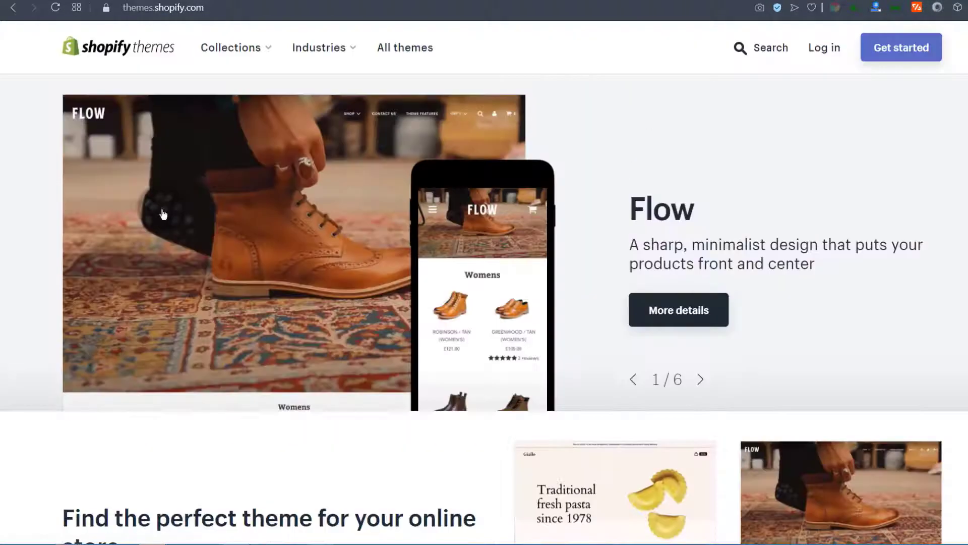
{"action": "scroll", "coordinate": [162, 216], "scroll_direction": "down", "scroll_amount": 5}
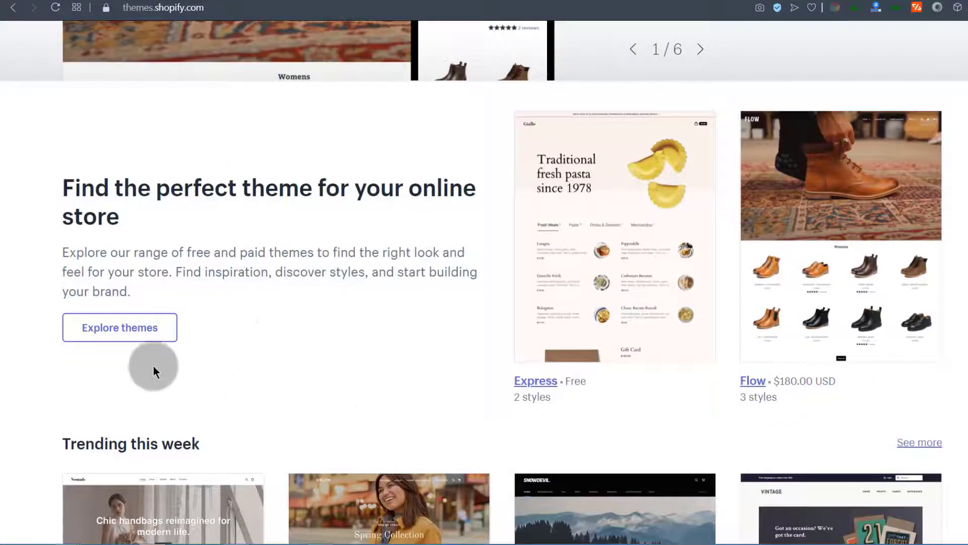
{"action": "left_click", "coordinate": [116, 334]}
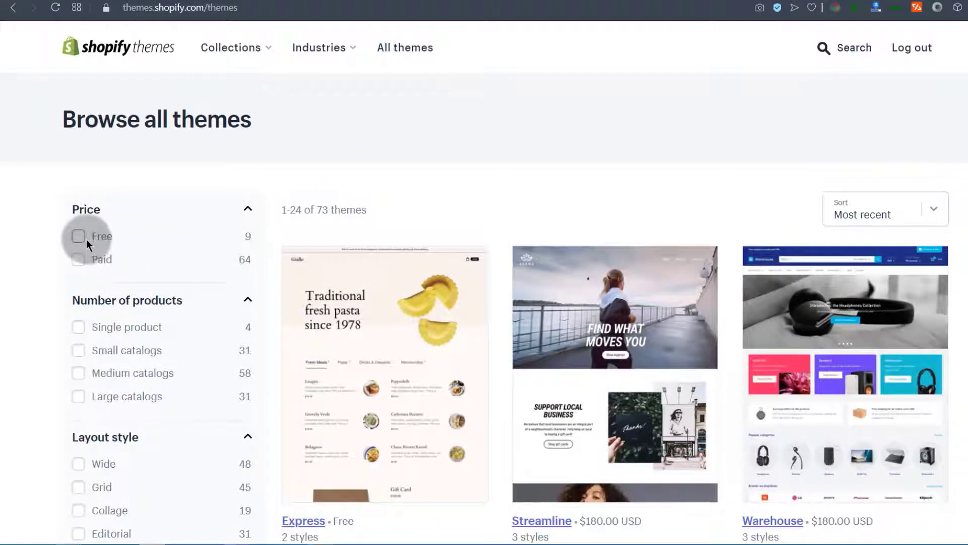
{"action": "left_click", "coordinate": [77, 235]}
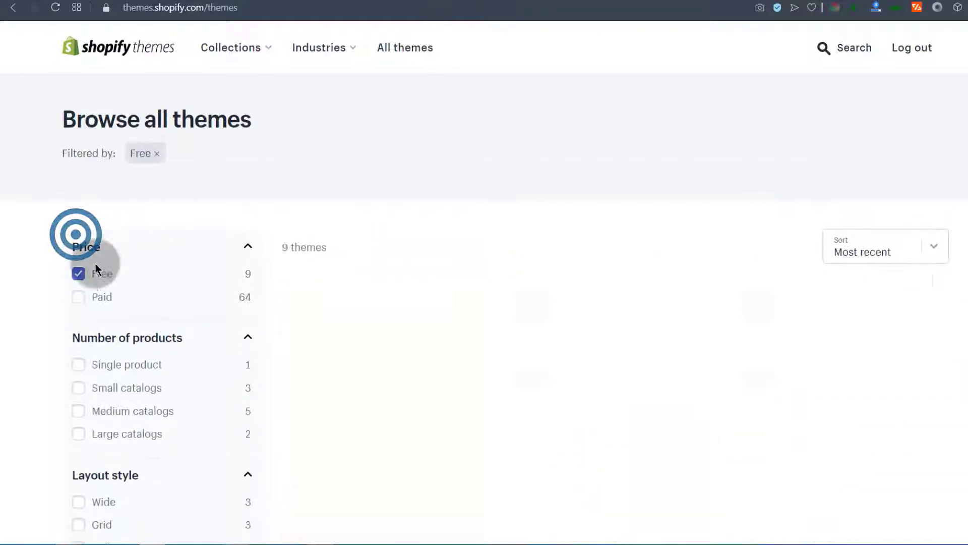
{"action": "left_click", "coordinate": [78, 273]}
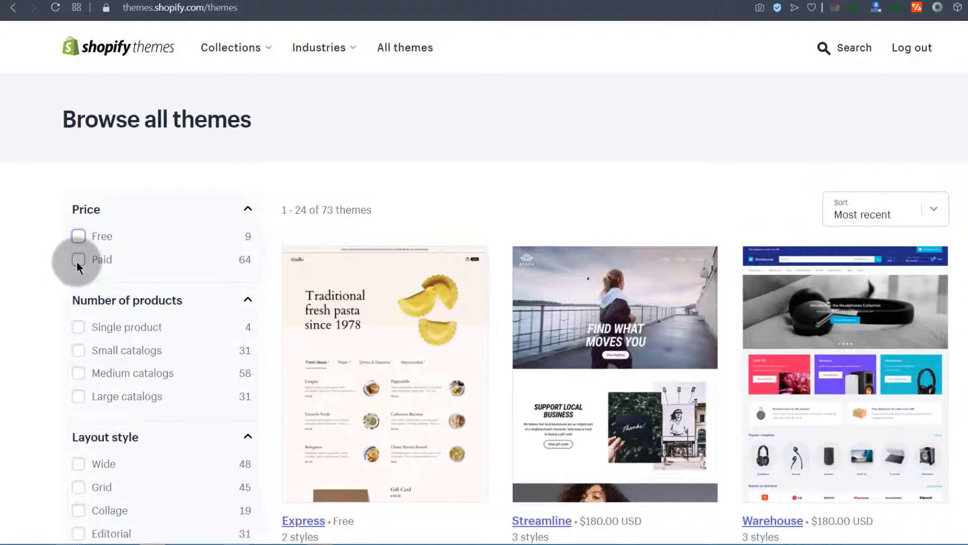
{"action": "scroll", "coordinate": [609, 287], "scroll_direction": "down", "scroll_amount": 4}
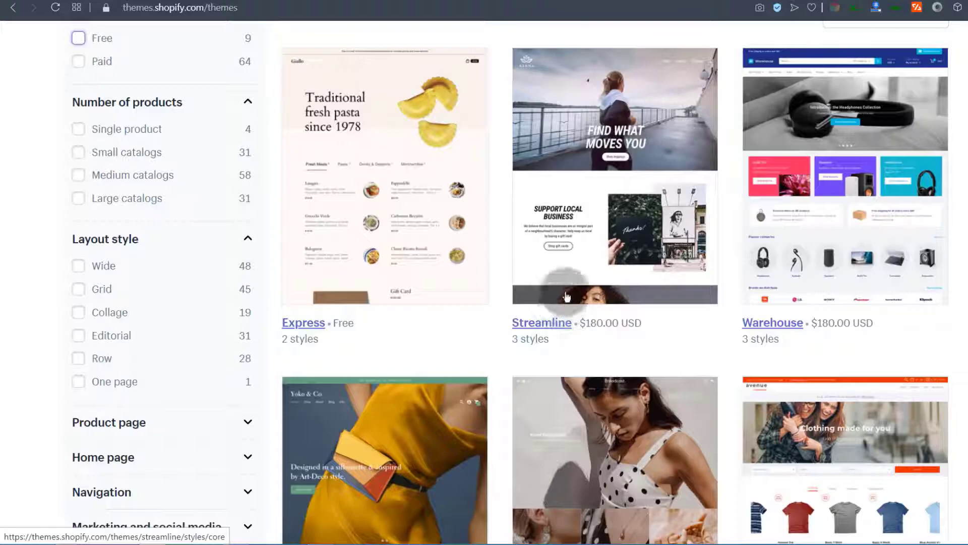
{"action": "scroll", "coordinate": [586, 191], "scroll_direction": "up", "scroll_amount": 3}
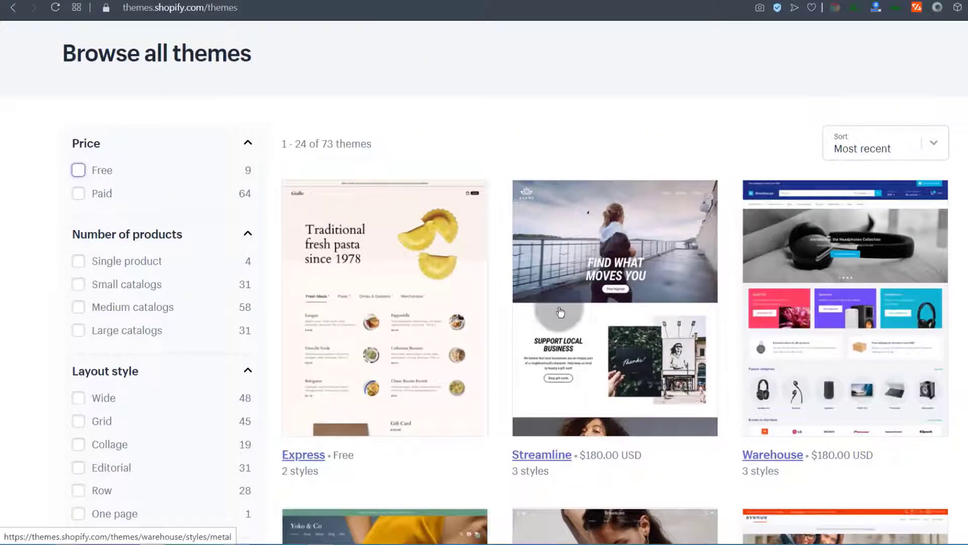
{"action": "left_click", "coordinate": [80, 170]}
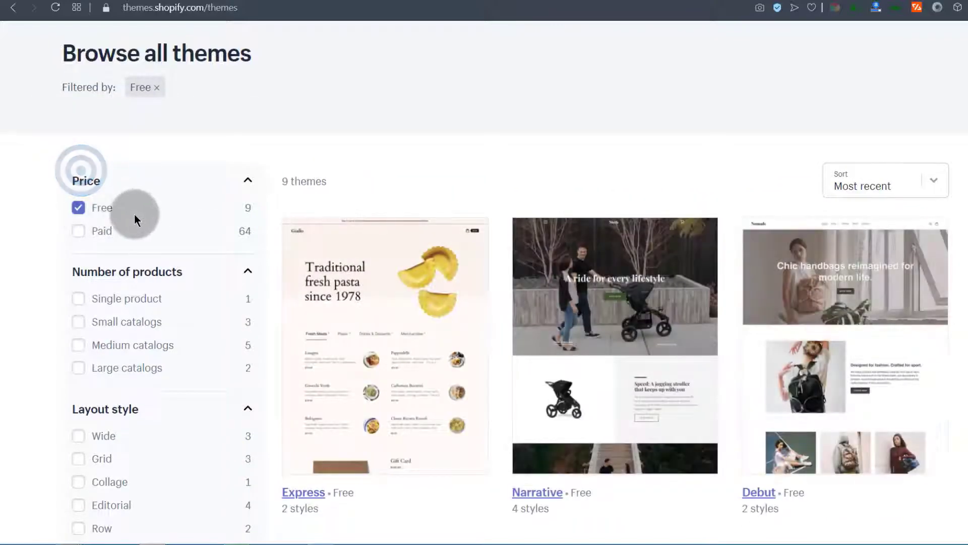
{"action": "scroll", "coordinate": [527, 284], "scroll_direction": "down", "scroll_amount": 3}
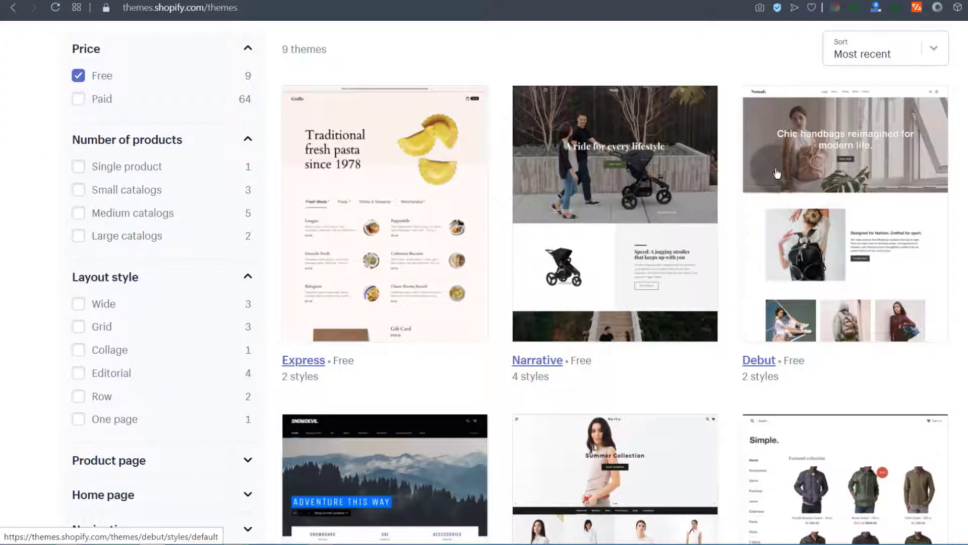
Step: Open the free Narrative theme's page in a new tab
{"action": "right_click", "coordinate": [530, 364]}
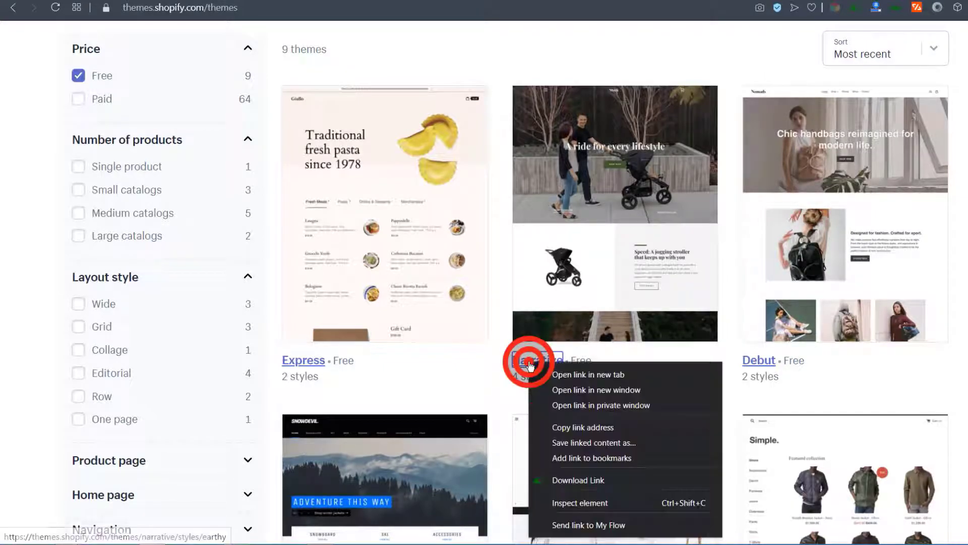
{"action": "left_click", "coordinate": [560, 371]}
{"action": "left_click", "coordinate": [610, 2]}
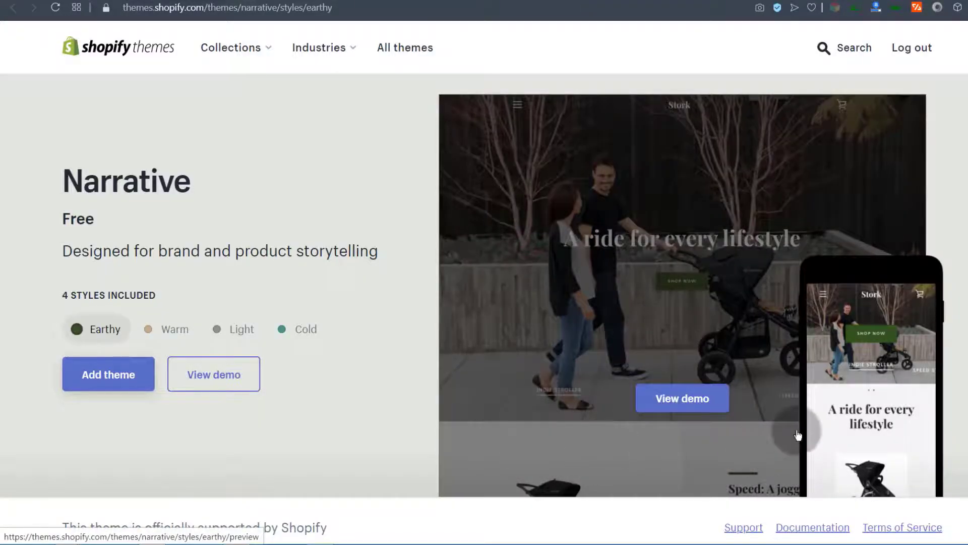
Step: Scroll through the live Narrative demo store
{"action": "left_click", "coordinate": [676, 400]}
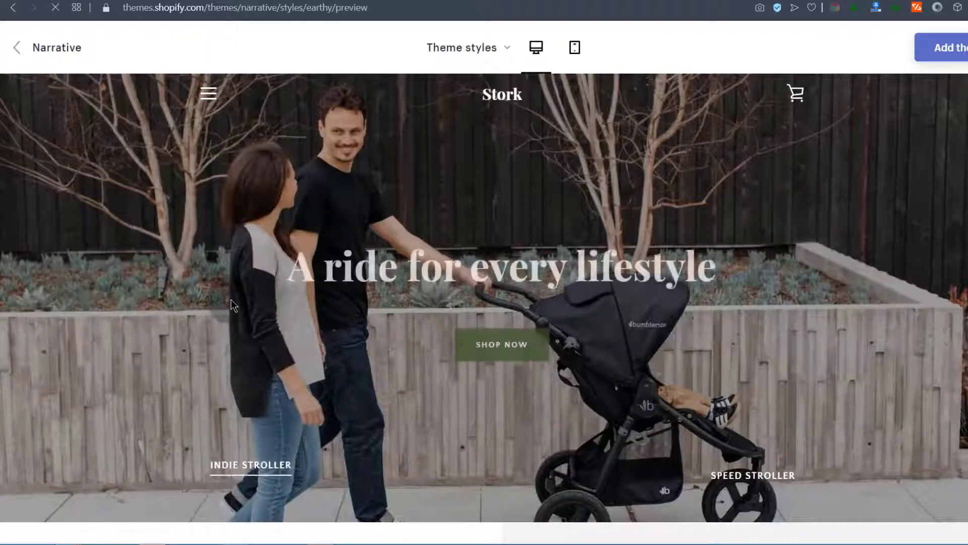
{"action": "scroll", "coordinate": [281, 207], "scroll_direction": "down", "scroll_amount": 5}
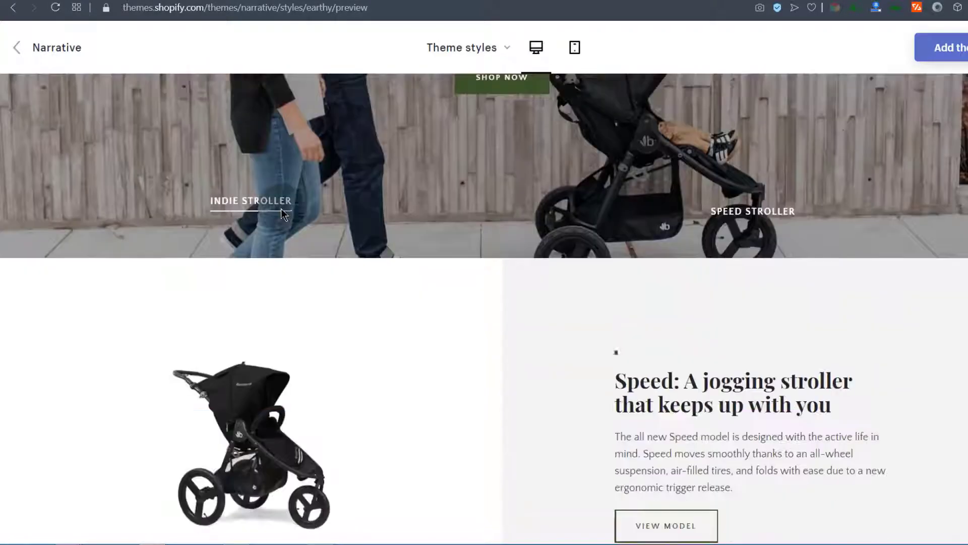
{"action": "scroll", "coordinate": [281, 208], "scroll_direction": "down", "scroll_amount": 15}
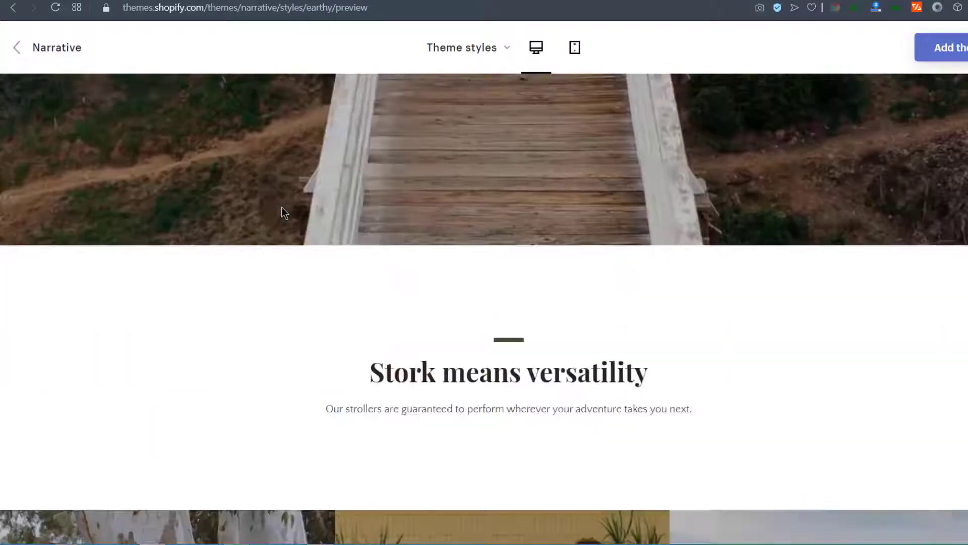
{"action": "scroll", "coordinate": [282, 207], "scroll_direction": "down", "scroll_amount": 3}
{"action": "scroll", "coordinate": [430, 364], "scroll_direction": "down", "scroll_amount": 5}
{"action": "scroll", "coordinate": [432, 345], "scroll_direction": "up", "scroll_amount": 20}
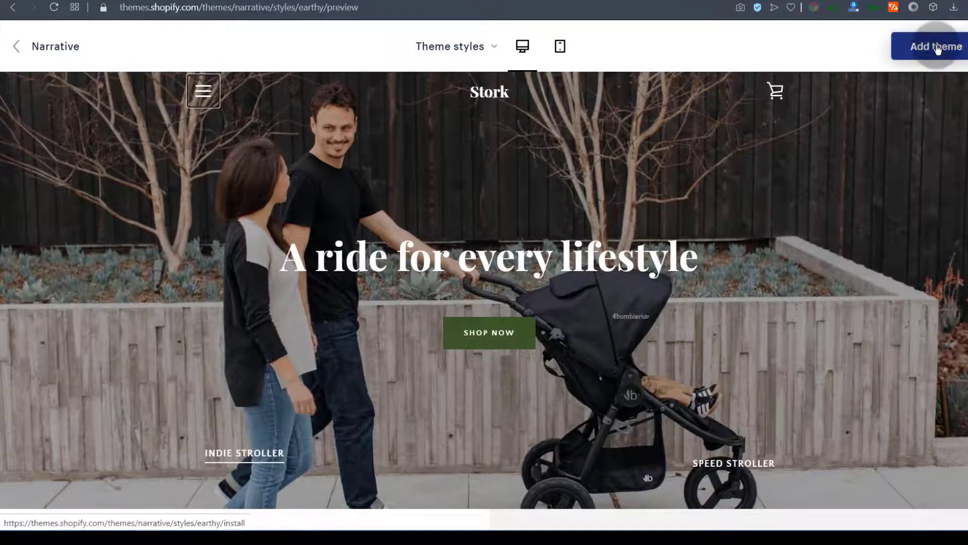
Step: Add the Narrative theme's Earthy style to the store
{"action": "left_click", "coordinate": [936, 46]}
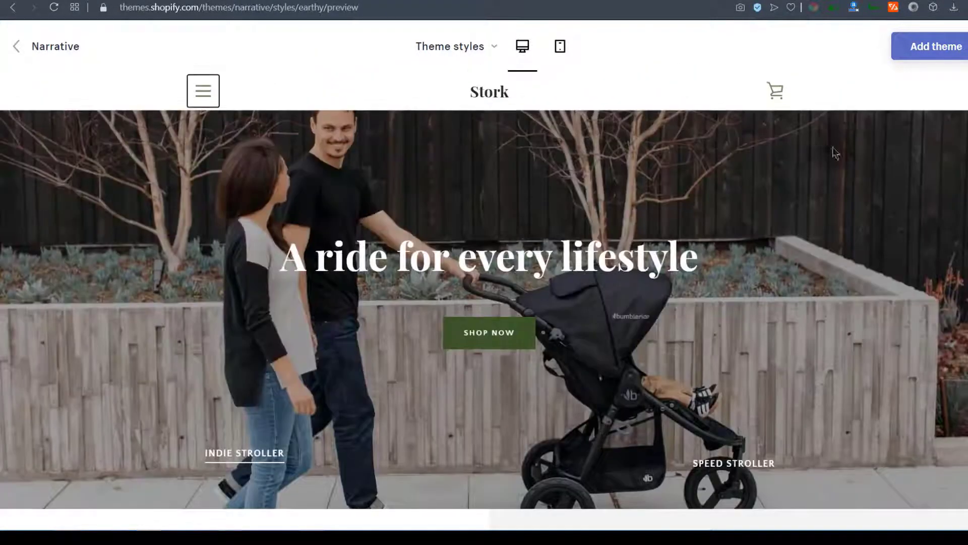
{"action": "left_click", "coordinate": [932, 49]}
{"action": "left_click", "coordinate": [934, 48]}
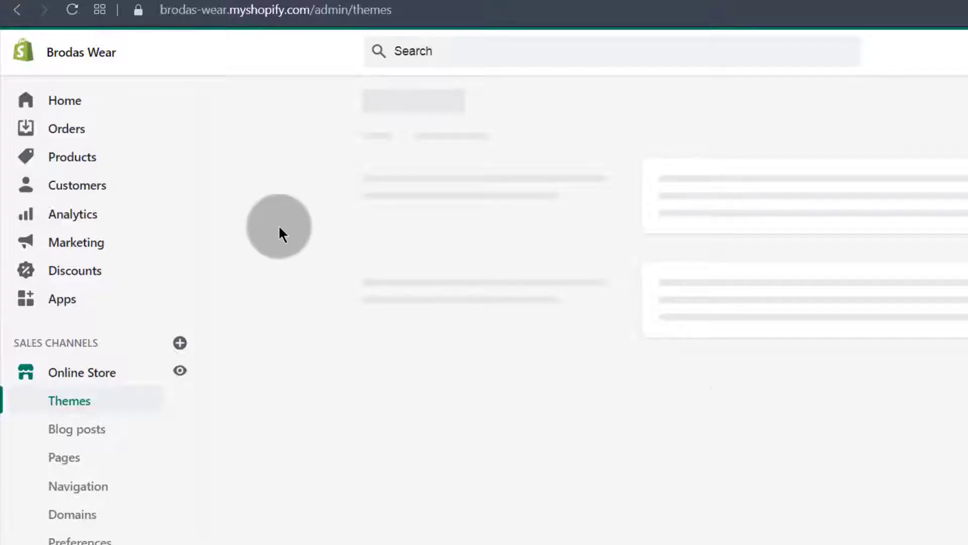
Step: Go to Online Store > Themes and scroll to Narrative, not yet customized, in the theme library
{"action": "left_click", "coordinate": [73, 60]}
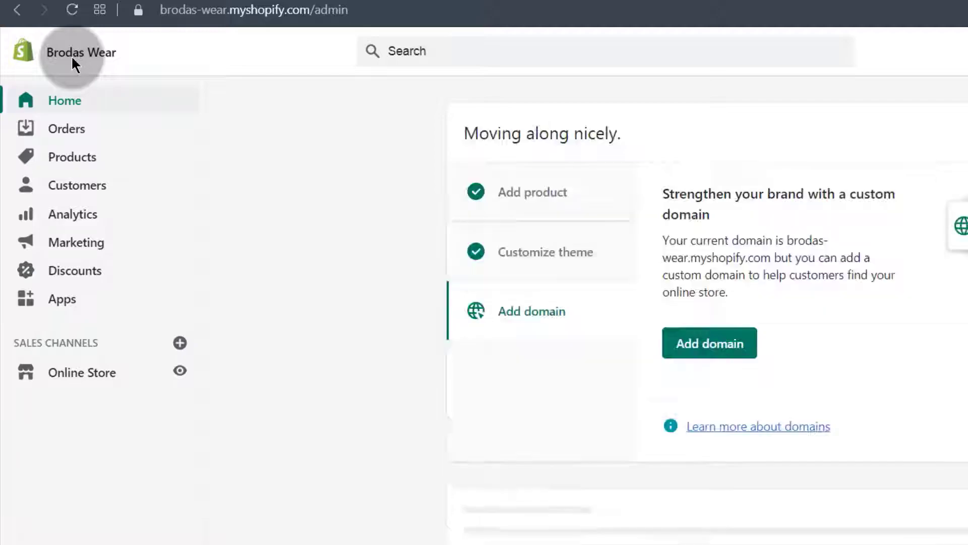
{"action": "left_click", "coordinate": [66, 372]}
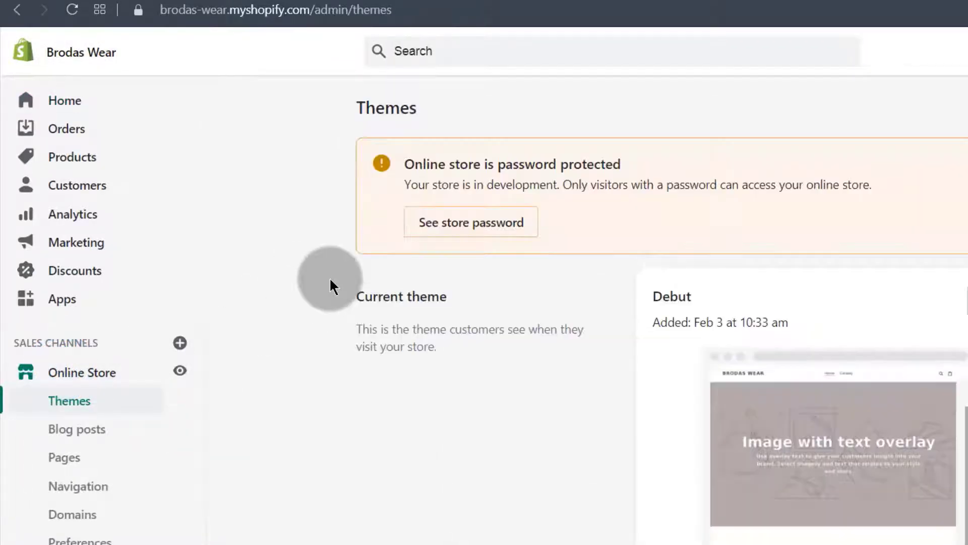
{"action": "left_click_drag", "start_coordinate": [652, 296], "coordinate": [686, 299]}
{"action": "left_click", "coordinate": [559, 387]}
{"action": "scroll", "coordinate": [514, 336], "scroll_direction": "down", "scroll_amount": 2}
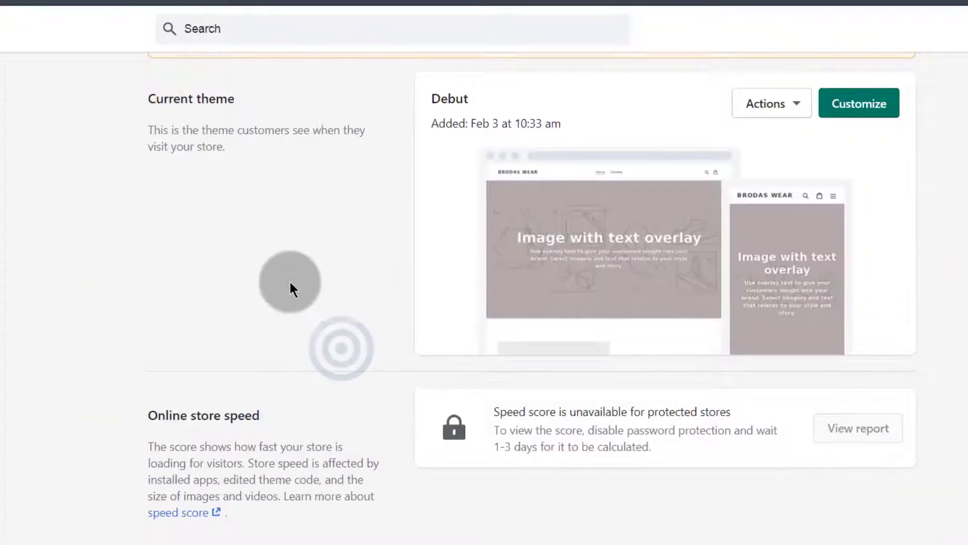
{"action": "scroll", "coordinate": [294, 286], "scroll_direction": "down", "scroll_amount": 5}
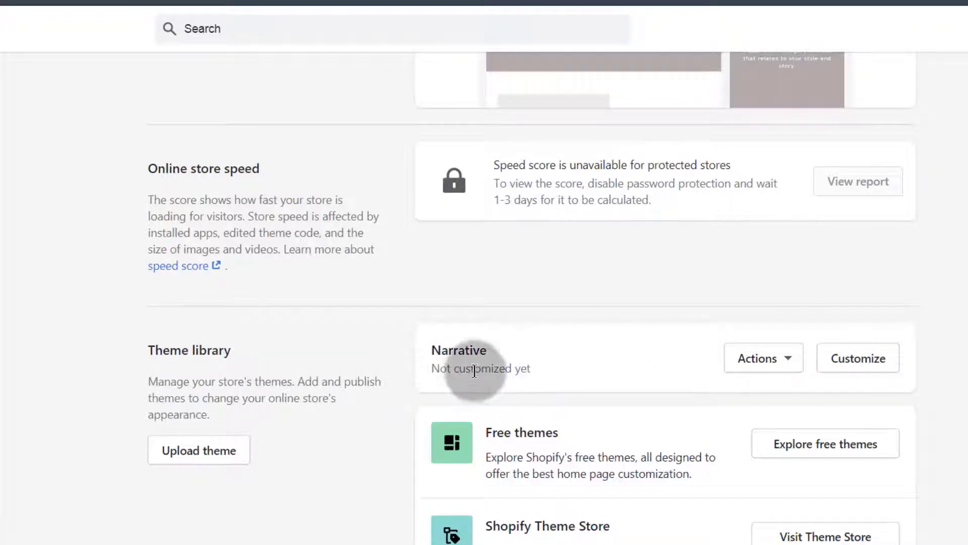
{"action": "left_click_drag", "start_coordinate": [429, 351], "coordinate": [492, 343]}
{"action": "left_click", "coordinate": [482, 353]}
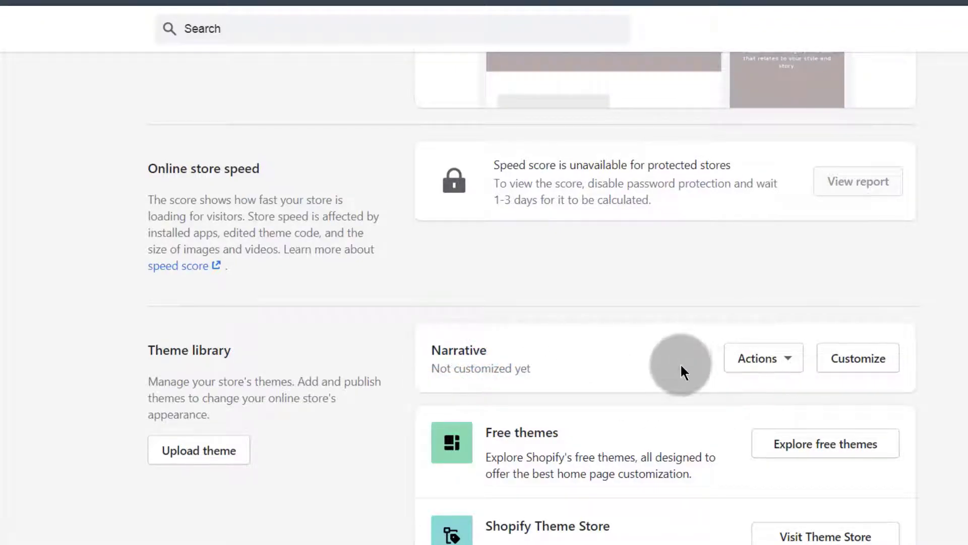
Step: Publish Narrative from its Actions menu, confirming it replaces Debut as current theme
{"action": "left_click", "coordinate": [788, 362]}
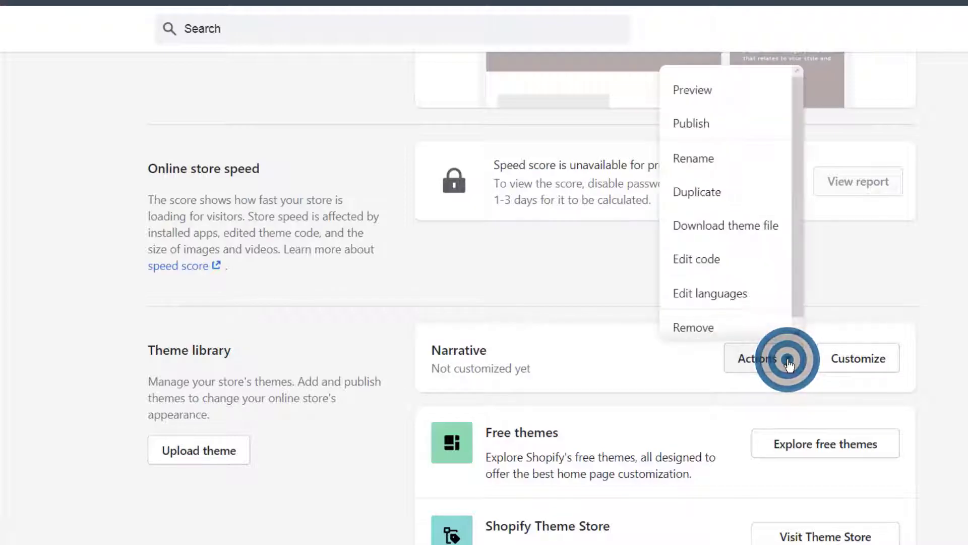
{"action": "left_click", "coordinate": [694, 125]}
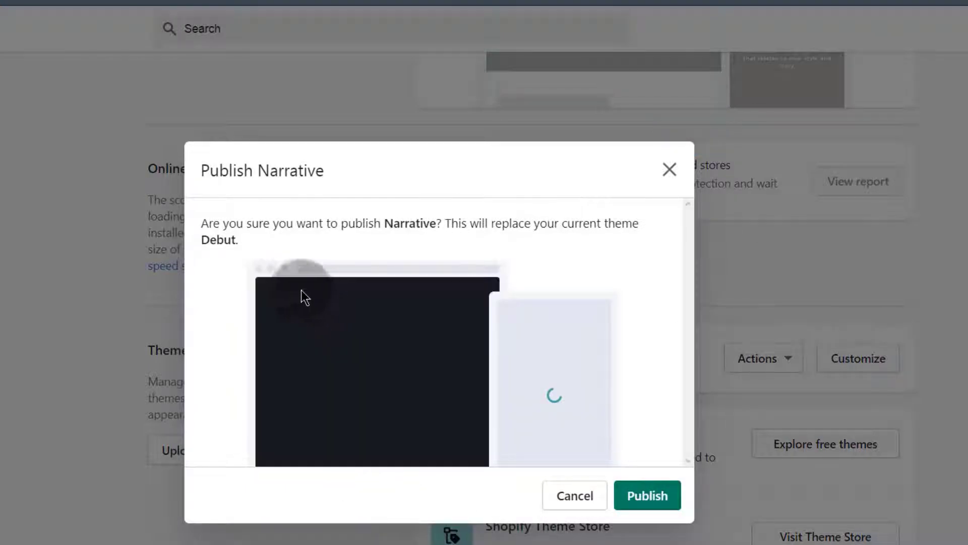
{"action": "left_click", "coordinate": [649, 494]}
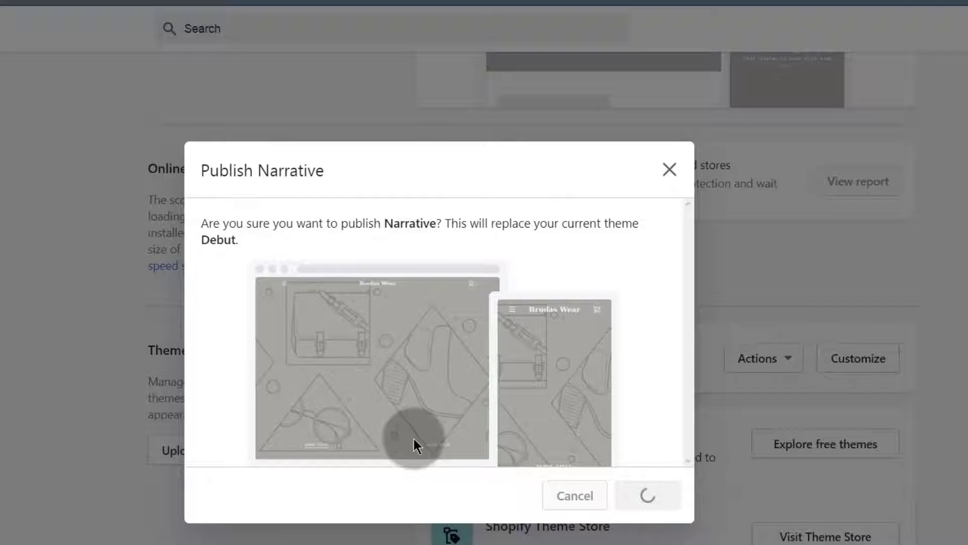
{"action": "scroll", "coordinate": [584, 483], "scroll_direction": "up", "scroll_amount": 5}
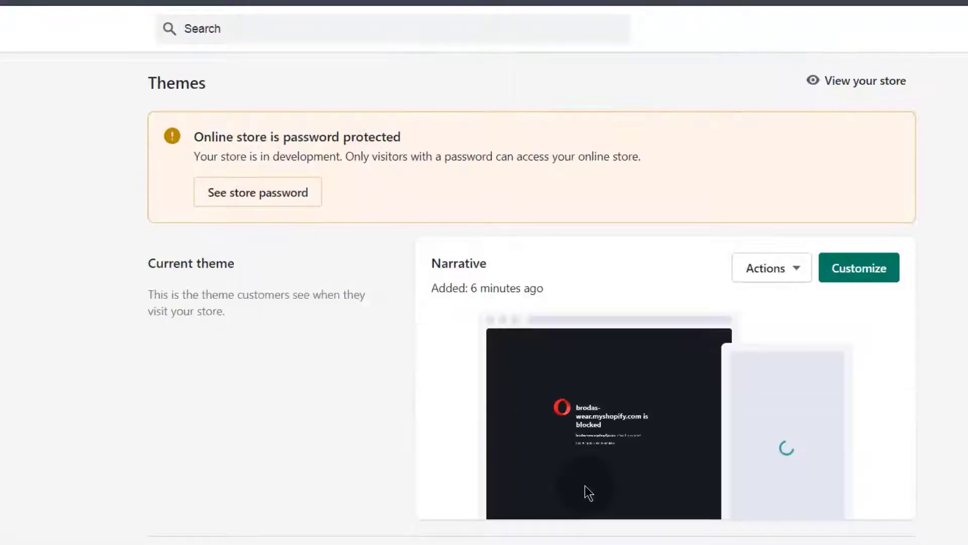
{"action": "left_click_drag", "start_coordinate": [486, 259], "coordinate": [430, 253]}
{"action": "left_click", "coordinate": [377, 353]}
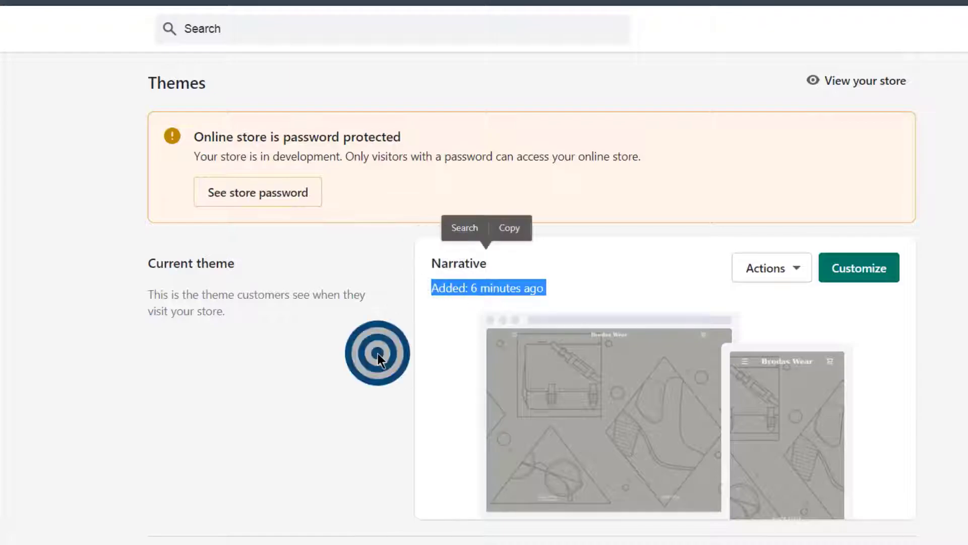
Step: Open the Narrative theme editor in a new tab on its Home page
{"action": "left_click", "coordinate": [873, 272]}
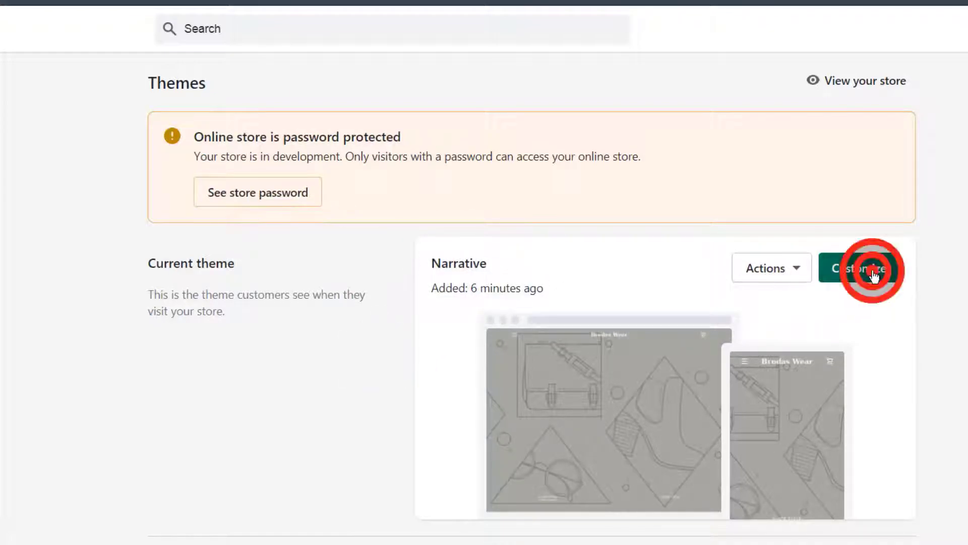
{"action": "right_click", "coordinate": [873, 273]}
{"action": "left_click", "coordinate": [743, 286]}
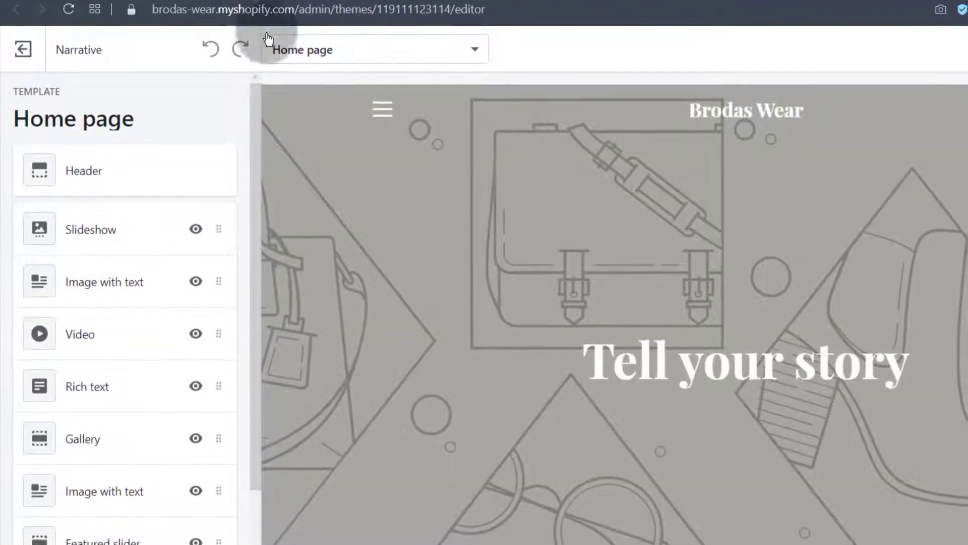
{"action": "left_click", "coordinate": [283, 1]}
{"action": "left_click", "coordinate": [88, 41]}
{"action": "scroll", "coordinate": [96, 211], "scroll_direction": "down", "scroll_amount": 3}
{"action": "scroll", "coordinate": [75, 242], "scroll_direction": "up", "scroll_amount": 3}
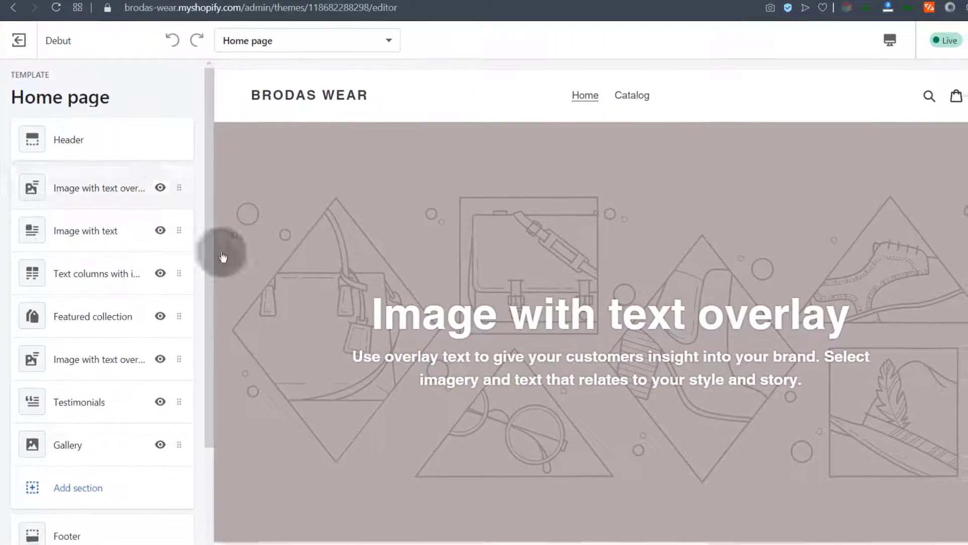
Step: Browse the available sections for adding to the home page
{"action": "left_click", "coordinate": [78, 486]}
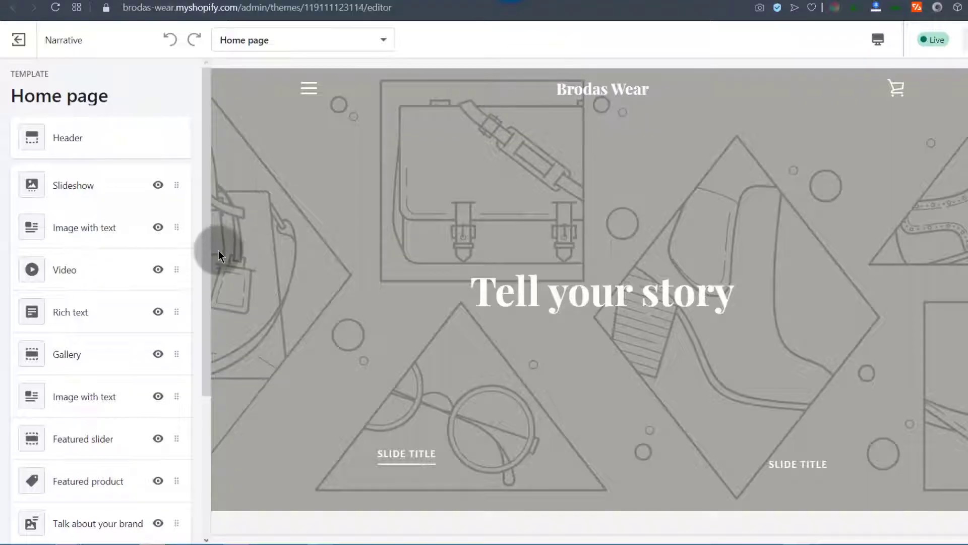
{"action": "left_click_drag", "start_coordinate": [204, 232], "coordinate": [416, 381]}
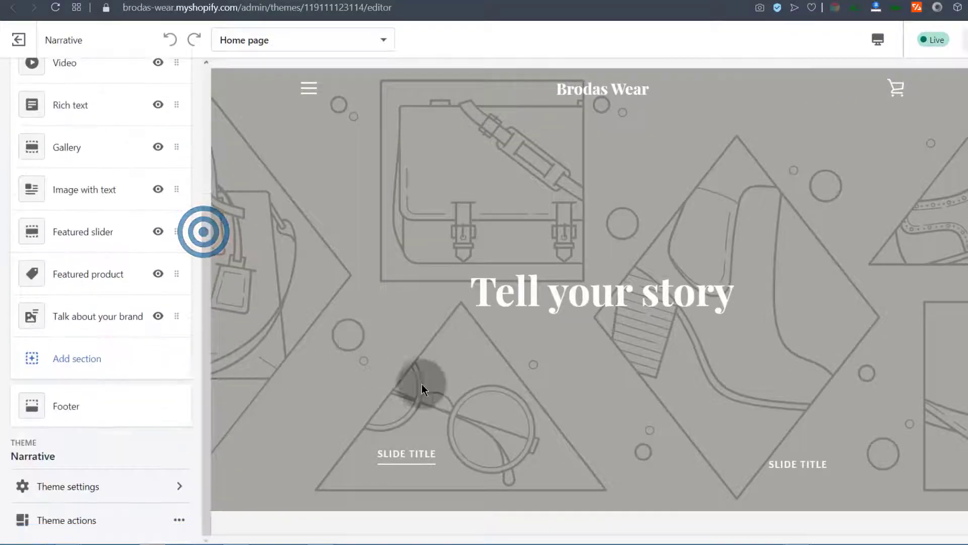
{"action": "scroll", "coordinate": [429, 332], "scroll_direction": "down", "scroll_amount": 15}
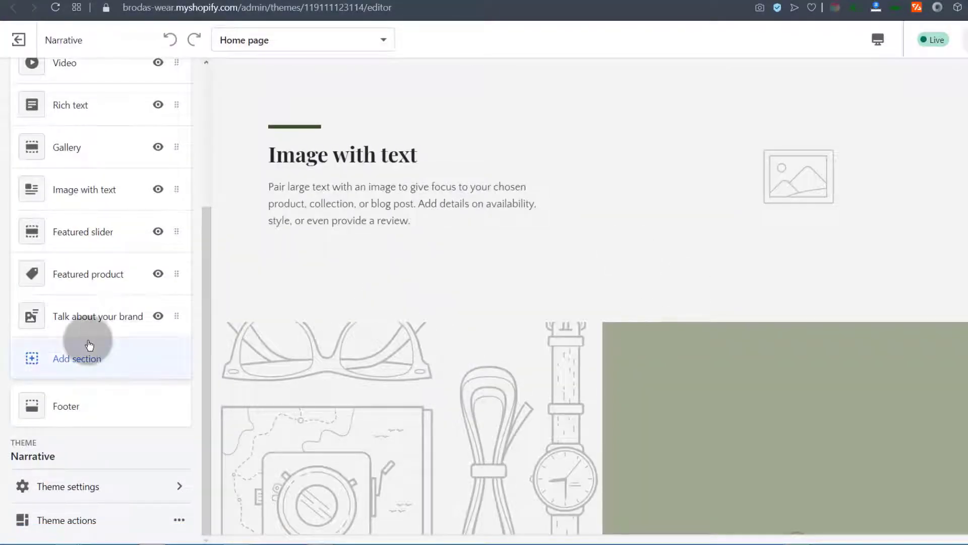
{"action": "scroll", "coordinate": [402, 261], "scroll_direction": "down", "scroll_amount": 5}
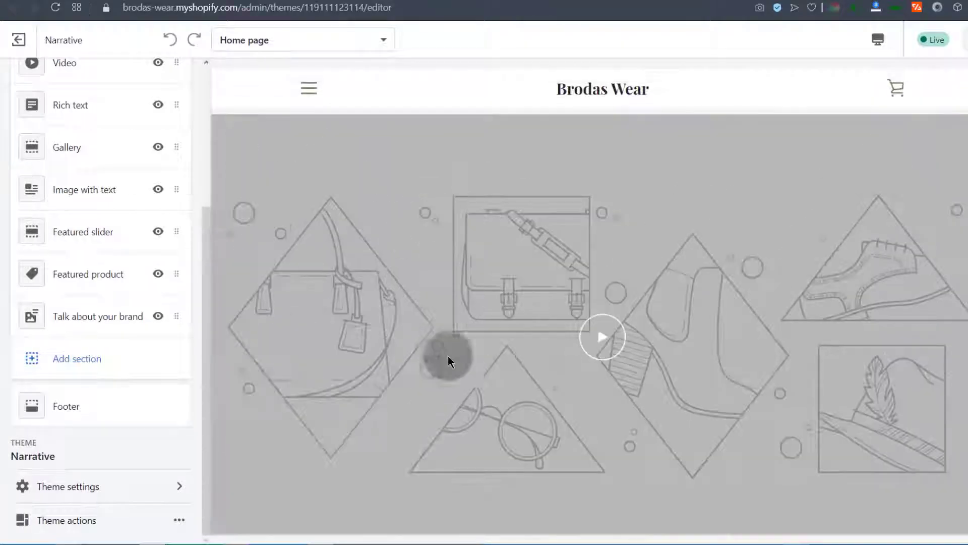
{"action": "left_click", "coordinate": [165, 275]}
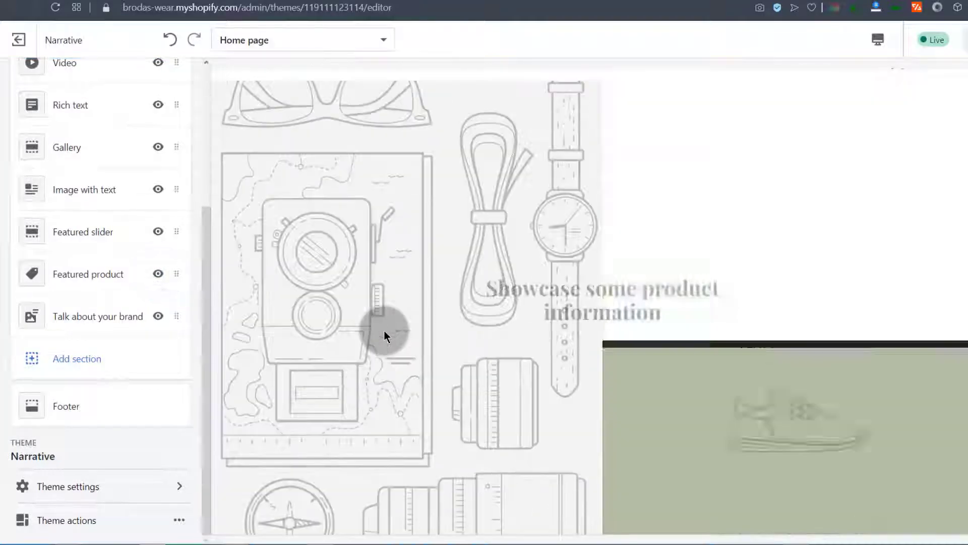
{"action": "scroll", "coordinate": [384, 331], "scroll_direction": "up", "scroll_amount": 20}
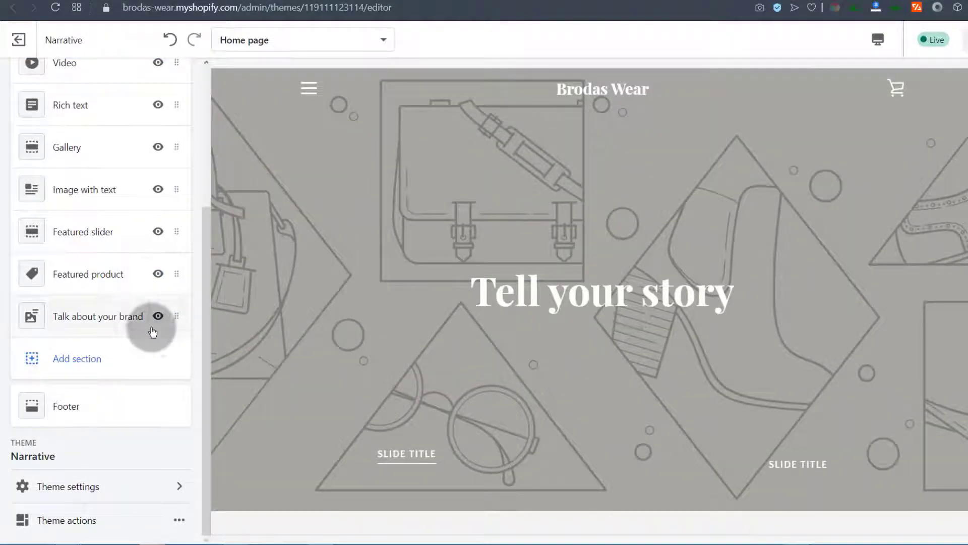
{"action": "scroll", "coordinate": [142, 322], "scroll_direction": "up", "scroll_amount": 5}
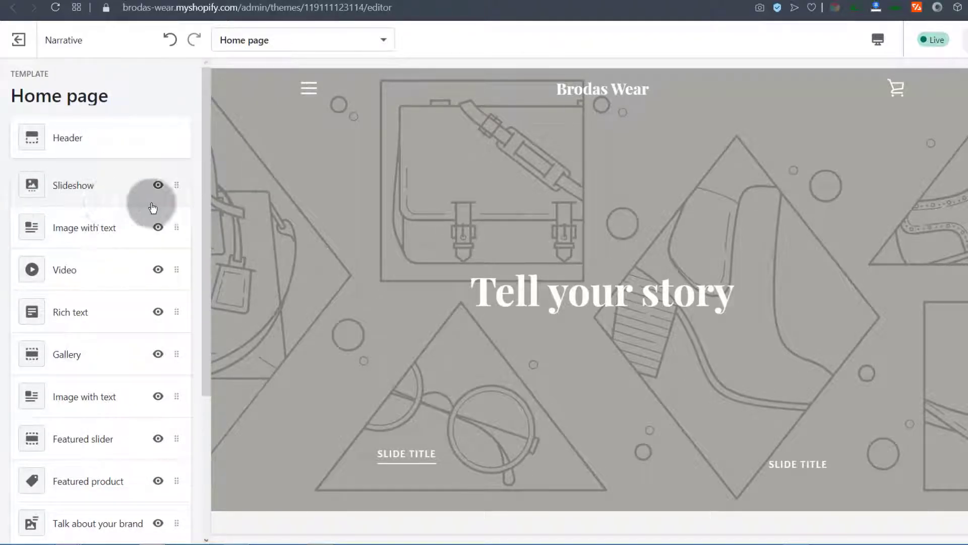
Step: Hide the Slideshow and first Image with text sections on the home page
{"action": "left_click", "coordinate": [157, 186]}
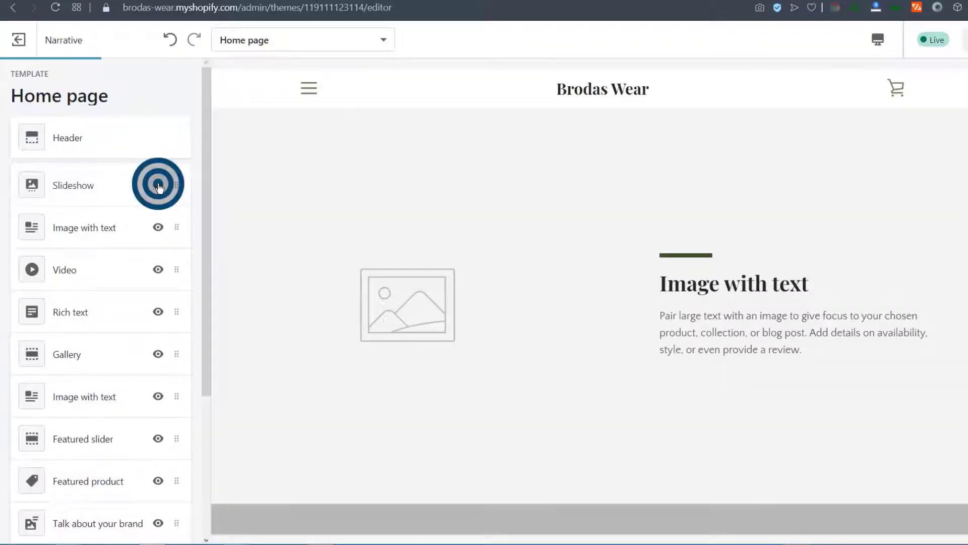
{"action": "left_click", "coordinate": [159, 226]}
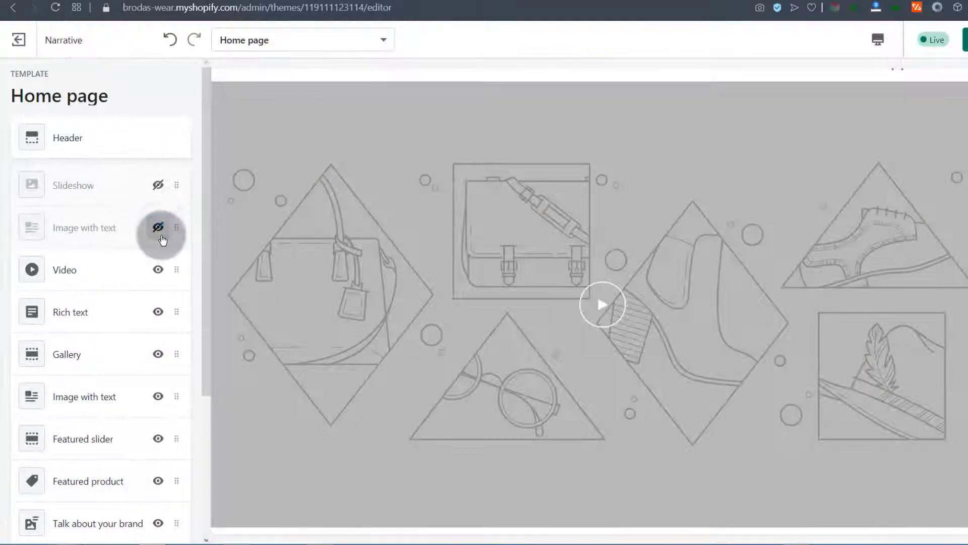
{"action": "left_click_drag", "start_coordinate": [206, 257], "coordinate": [220, 432]}
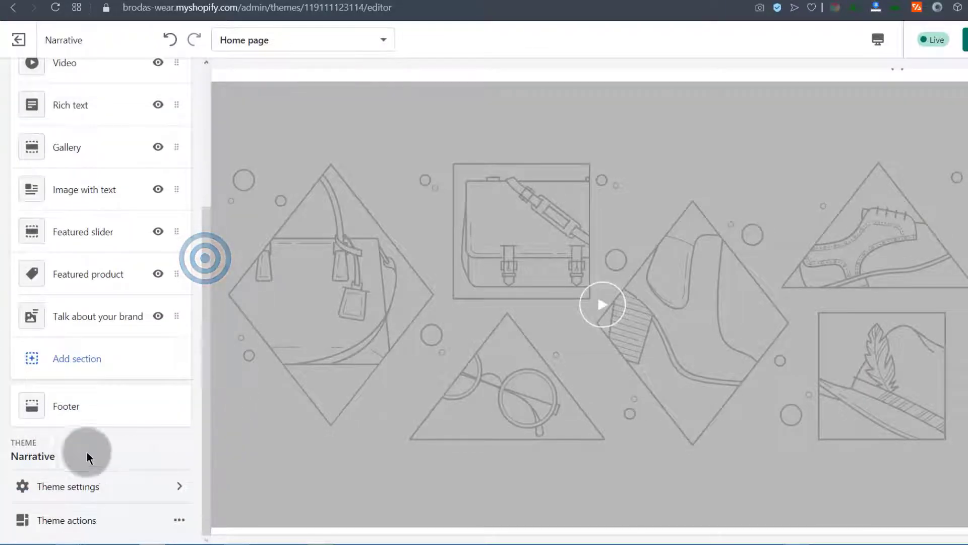
{"action": "left_click", "coordinate": [207, 348]}
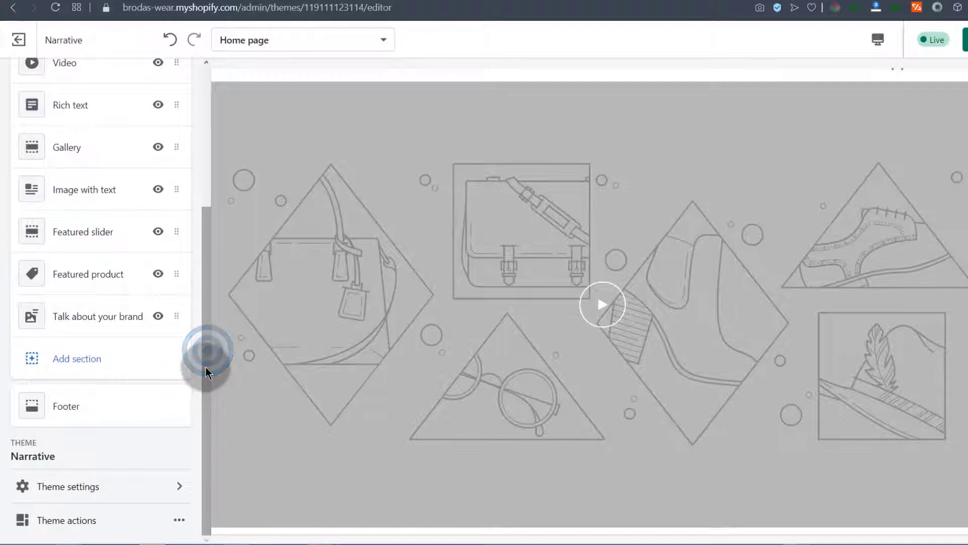
{"action": "left_click", "coordinate": [341, 240]}
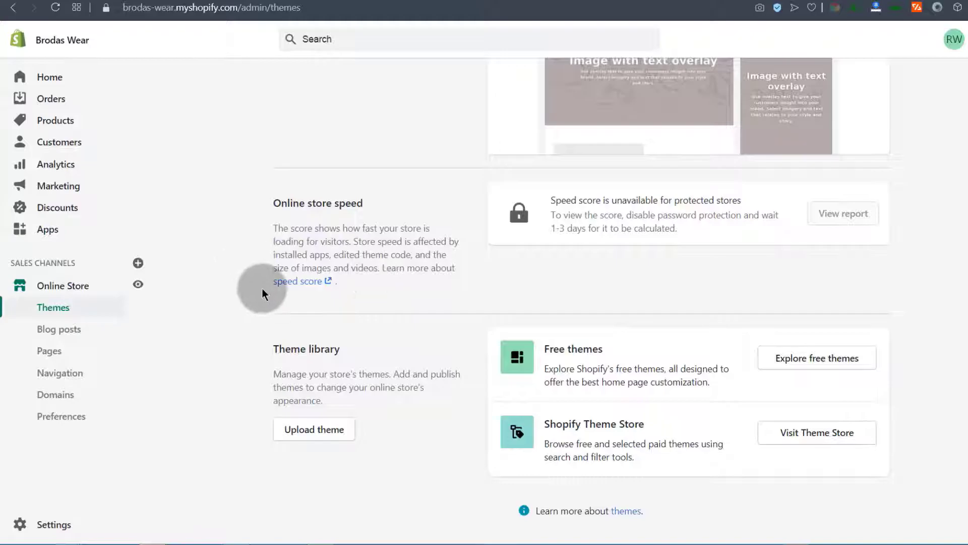
Step: Duplicate the Debut theme and check Copy of Debut in the theme library
{"action": "scroll", "coordinate": [262, 289], "scroll_direction": "up", "scroll_amount": 1}
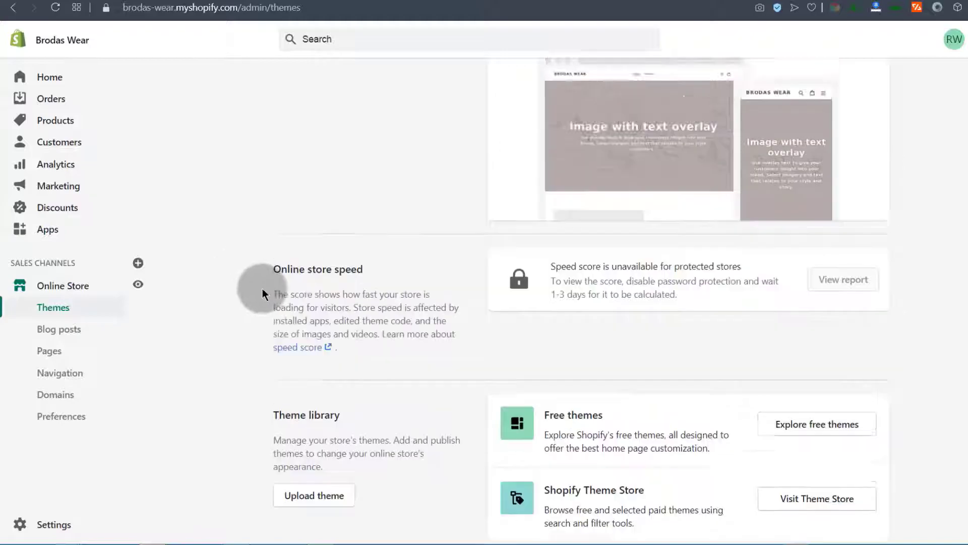
{"action": "scroll", "coordinate": [588, 328], "scroll_direction": "up", "scroll_amount": 5}
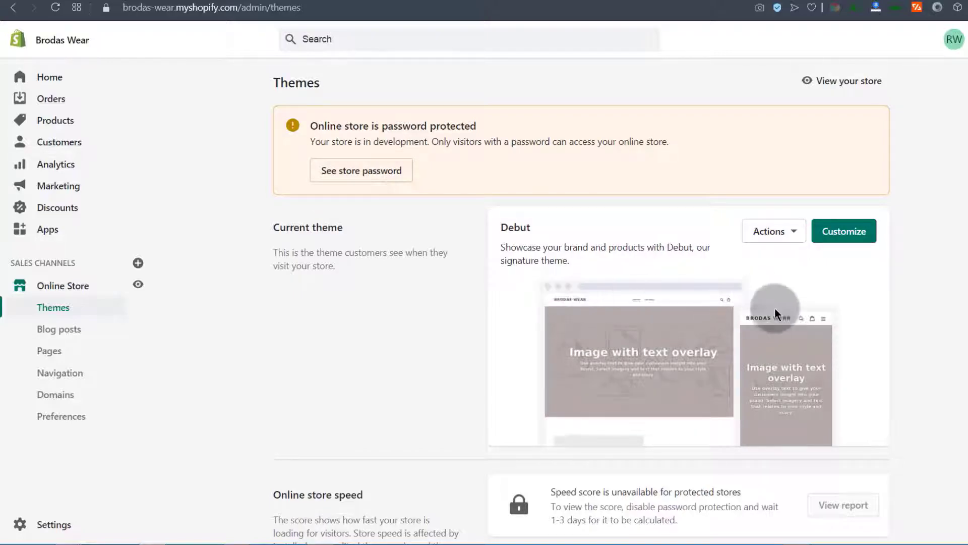
{"action": "left_click", "coordinate": [794, 234]}
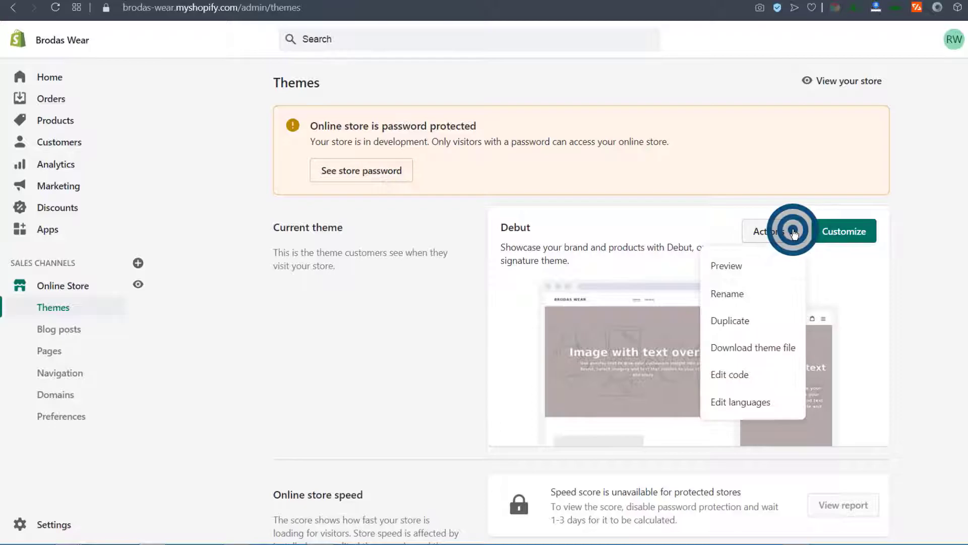
{"action": "left_click", "coordinate": [730, 376]}
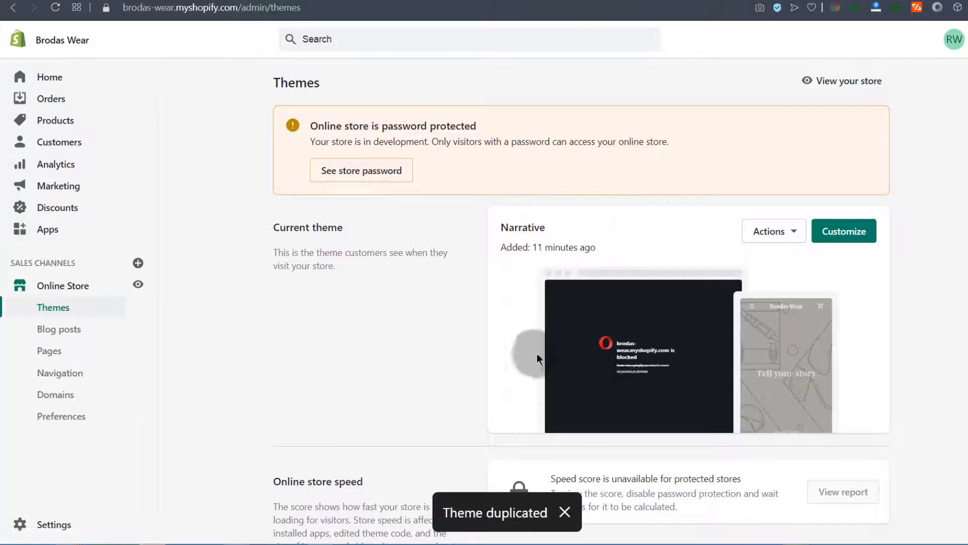
{"action": "scroll", "coordinate": [582, 358], "scroll_direction": "down", "scroll_amount": 6}
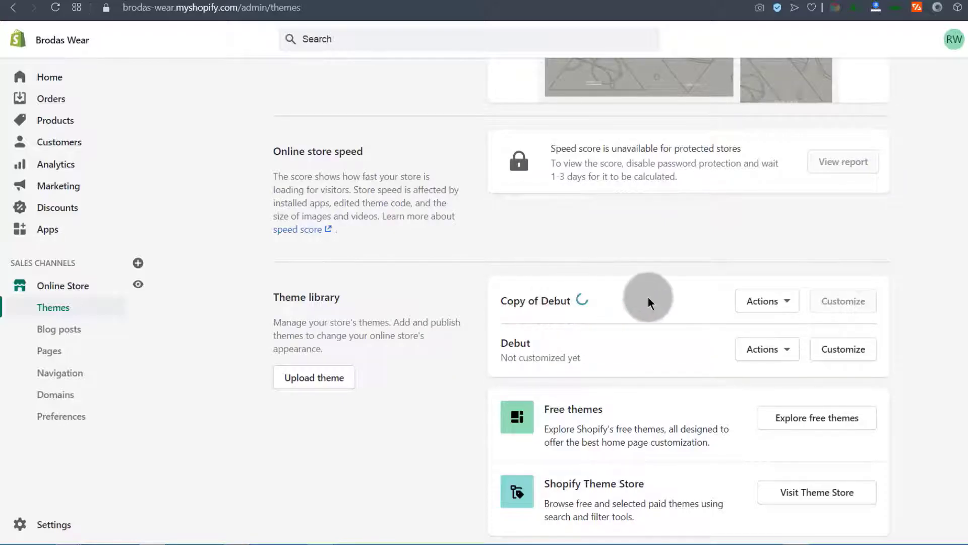
{"action": "scroll", "coordinate": [554, 303], "scroll_direction": "up", "scroll_amount": 6}
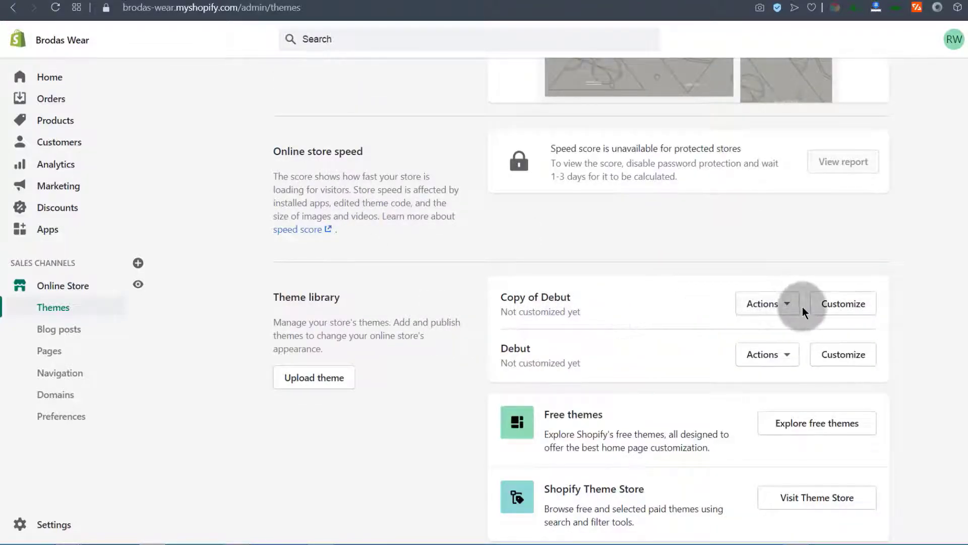
{"action": "scroll", "coordinate": [550, 219], "scroll_direction": "up", "scroll_amount": 5}
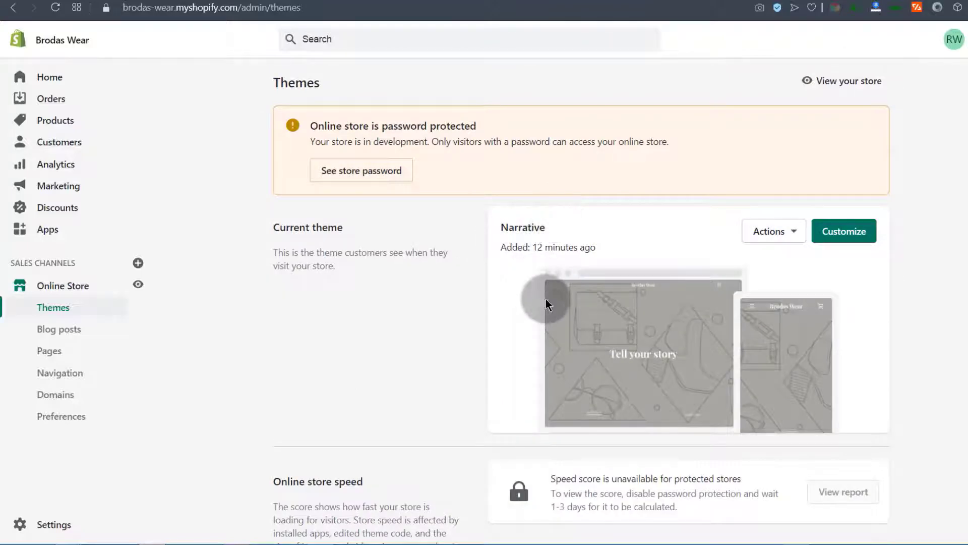
Step: Remove Copy of Debut from the theme library and confirm the deletion
{"action": "scroll", "coordinate": [548, 298], "scroll_direction": "down", "scroll_amount": 5}
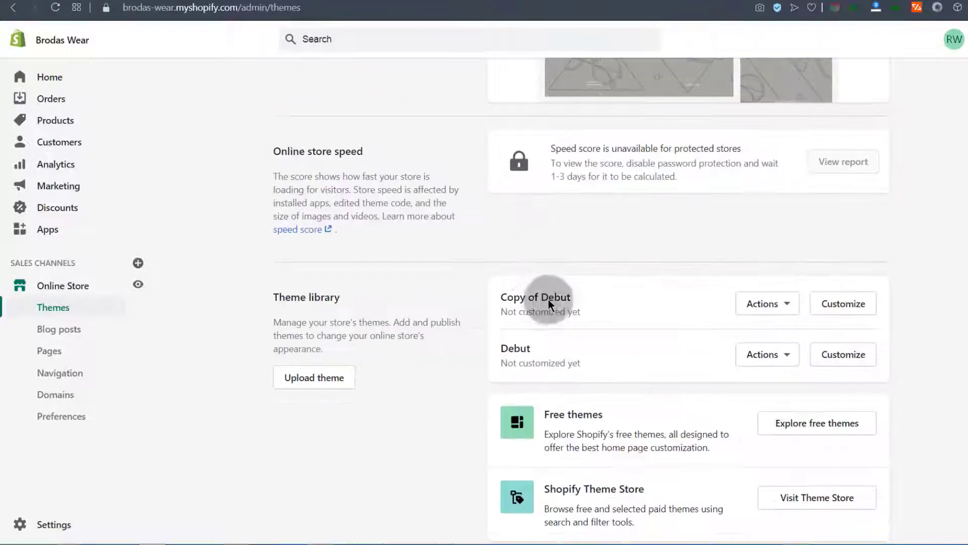
{"action": "left_click", "coordinate": [789, 308]}
{"action": "left_click", "coordinate": [713, 279]}
{"action": "left_click", "coordinate": [671, 334]}
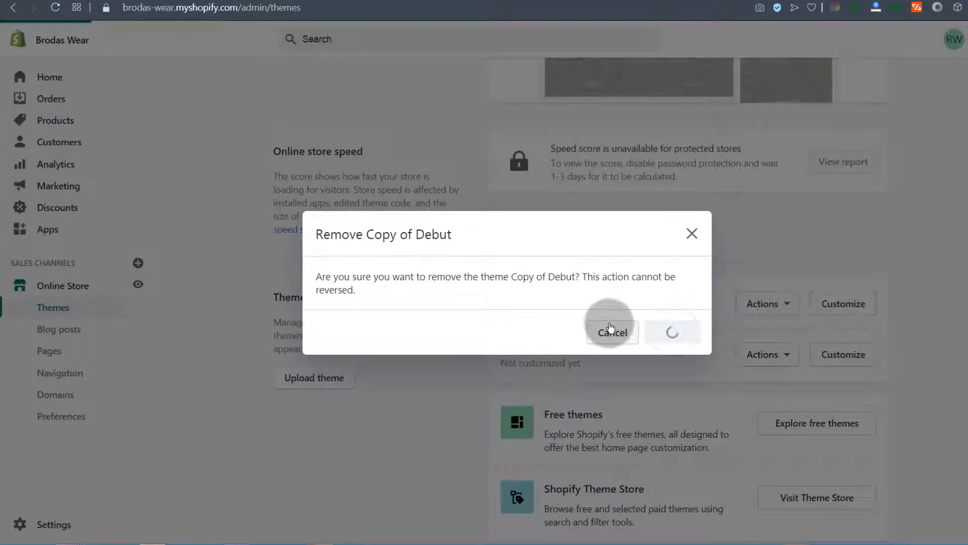
{"action": "scroll", "coordinate": [583, 324], "scroll_direction": "up", "scroll_amount": 5}
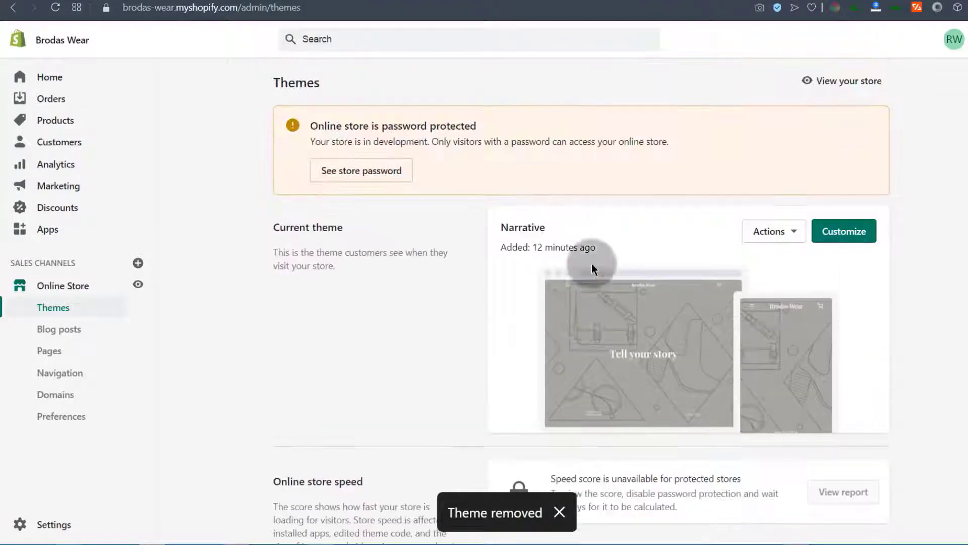
Step: Duplicate the Narrative theme, creating Copy of Narrative in the theme library
{"action": "left_click", "coordinate": [797, 232]}
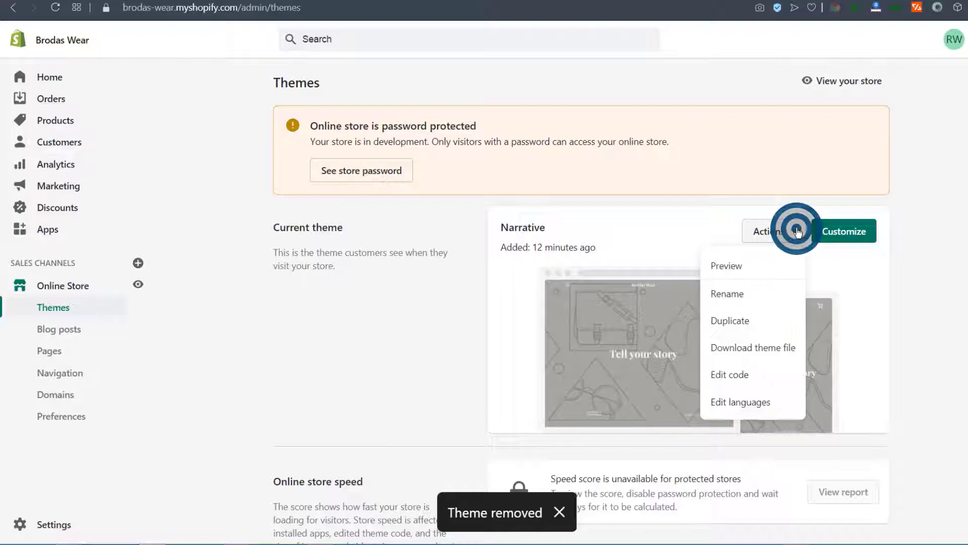
{"action": "left_click", "coordinate": [732, 323]}
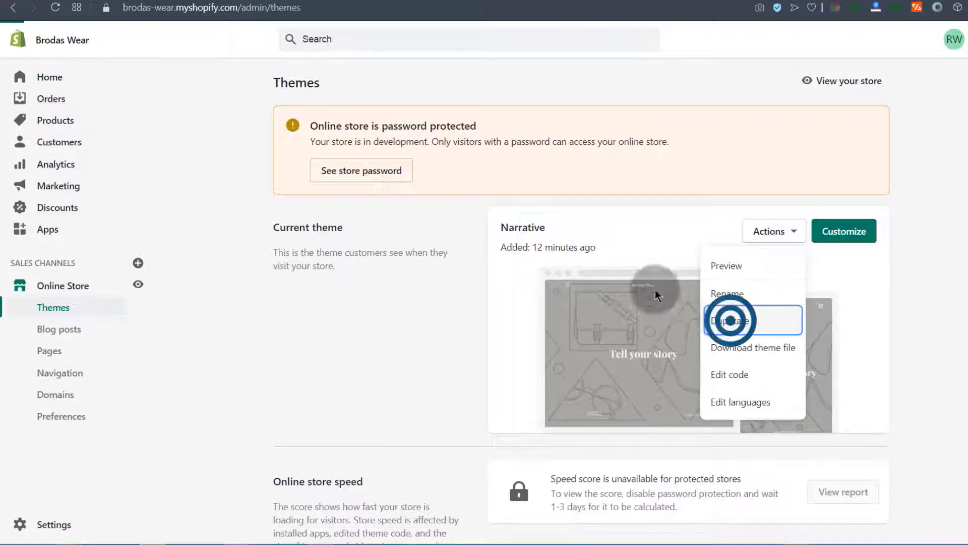
{"action": "scroll", "coordinate": [403, 268], "scroll_direction": "down", "scroll_amount": 8}
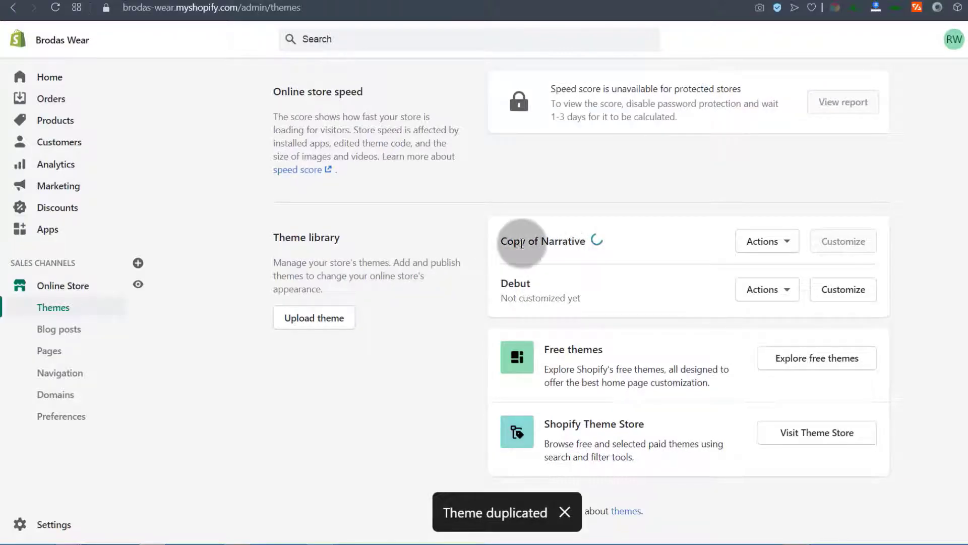
{"action": "scroll", "coordinate": [547, 248], "scroll_direction": "up", "scroll_amount": 3}
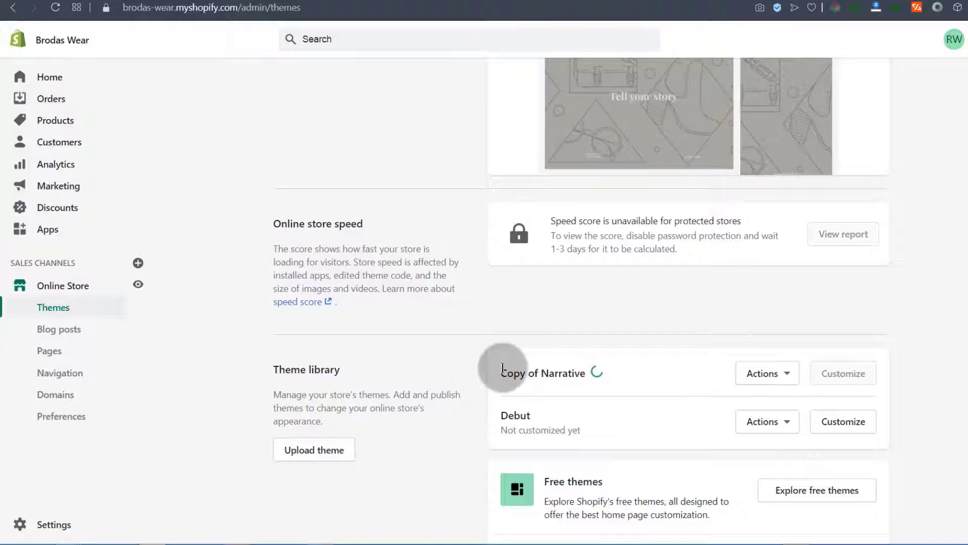
{"action": "scroll", "coordinate": [471, 232], "scroll_direction": "up", "scroll_amount": 3}
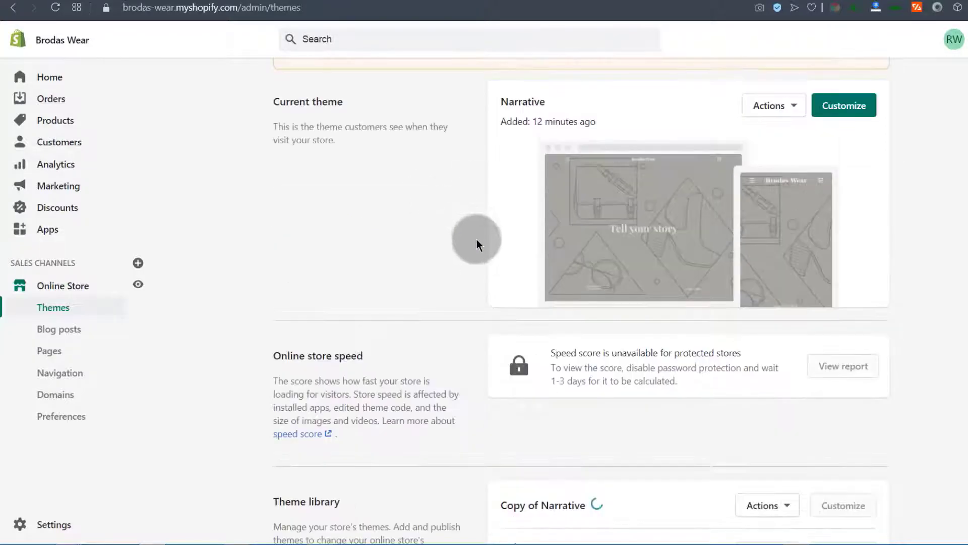
{"action": "scroll", "coordinate": [776, 155], "scroll_direction": "up", "scroll_amount": 3}
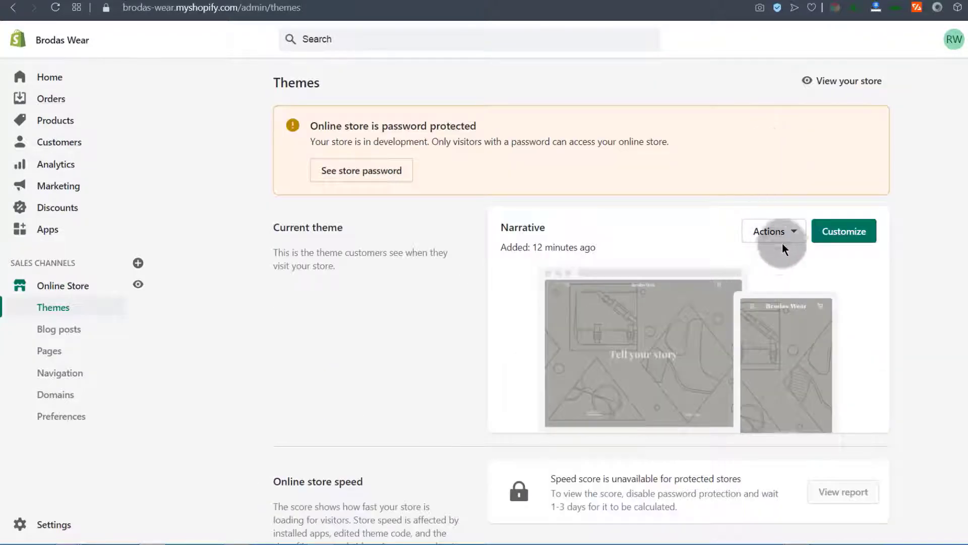
{"action": "left_click", "coordinate": [793, 233]}
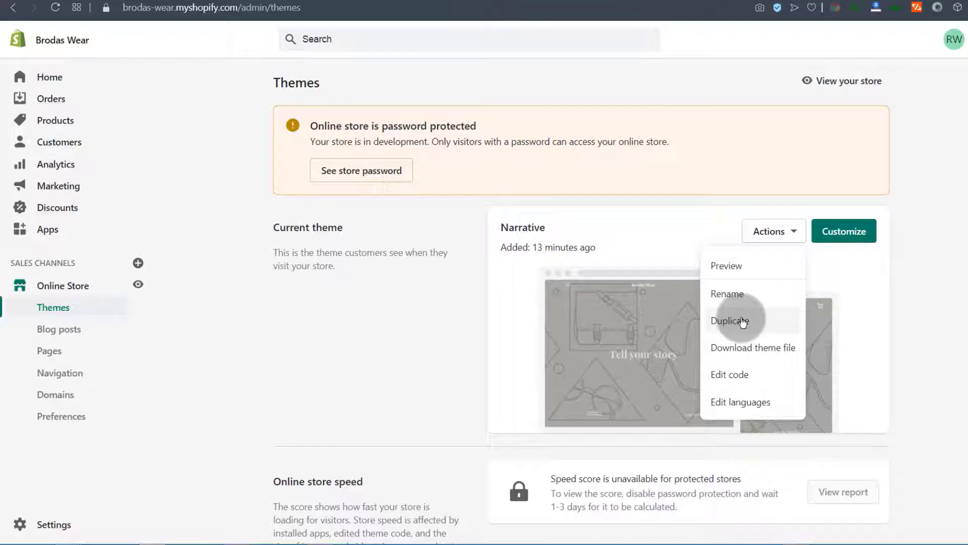
Step: Open Narrative's code editor and browse Layout and Templates files like theme.liquid and page.liquid
{"action": "left_click", "coordinate": [734, 377]}
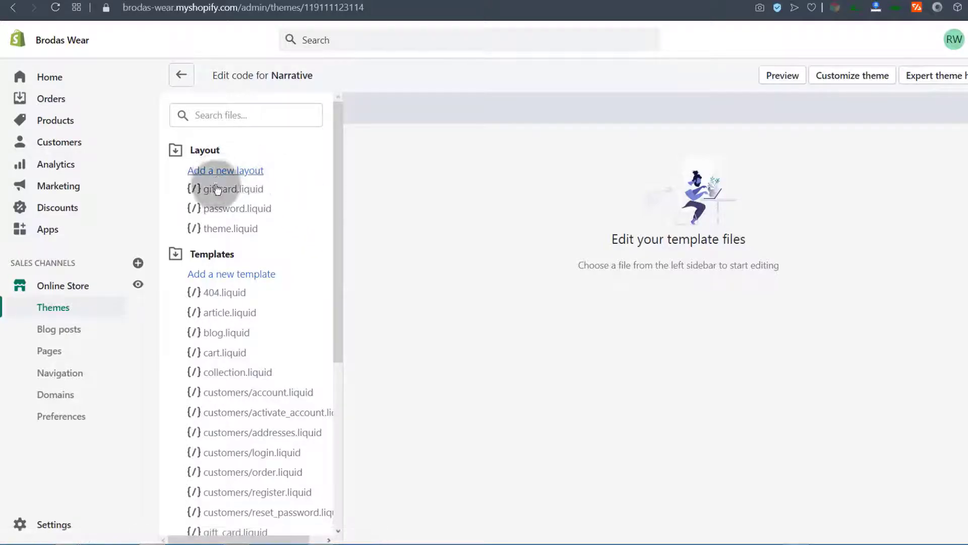
{"action": "scroll", "coordinate": [215, 177], "scroll_direction": "down", "scroll_amount": 5}
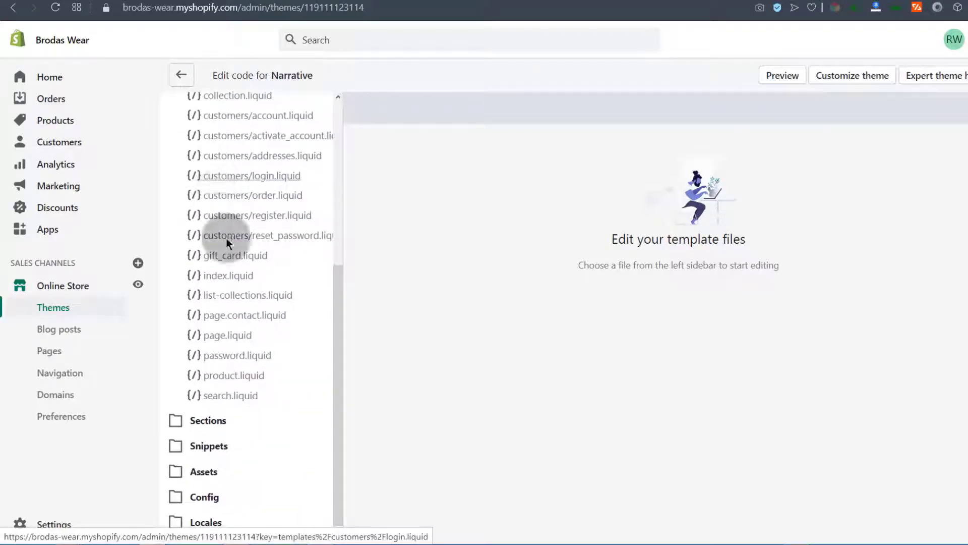
{"action": "scroll", "coordinate": [212, 344], "scroll_direction": "up", "scroll_amount": 5}
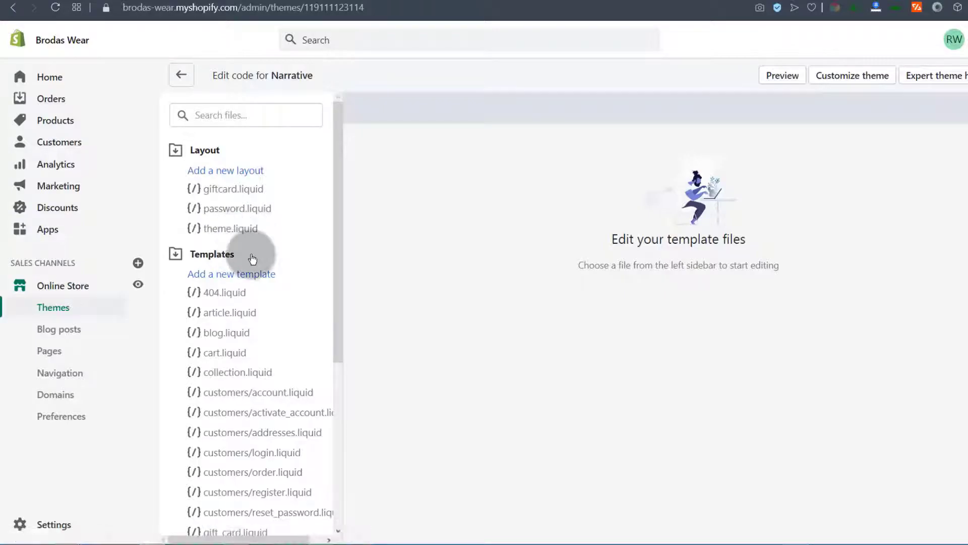
{"action": "left_click_drag", "start_coordinate": [341, 177], "coordinate": [346, 133]}
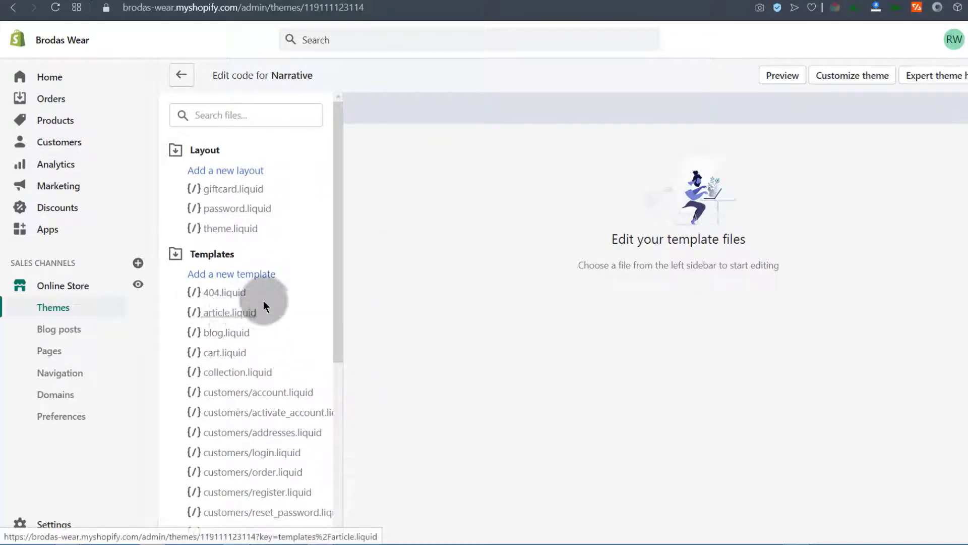
{"action": "left_click_drag", "start_coordinate": [341, 202], "coordinate": [344, 379]}
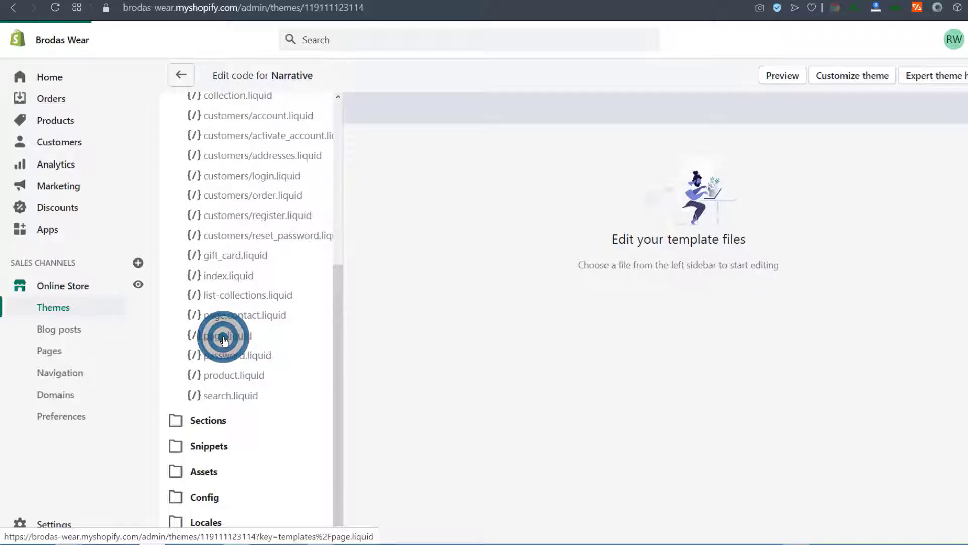
Step: Open the page.liquid template and place the cursor on its empty line 13
{"action": "left_click", "coordinate": [224, 338]}
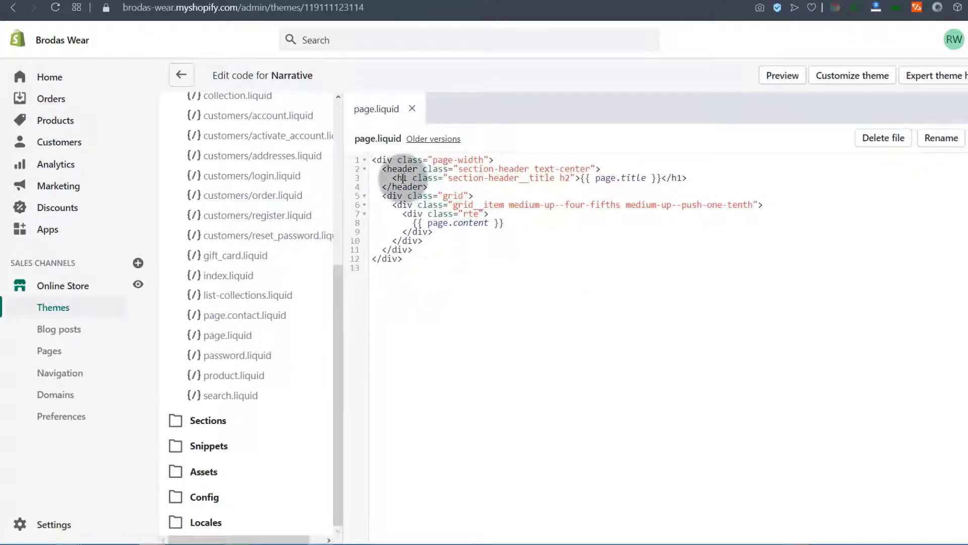
{"action": "key", "text": "ctrl+a"}
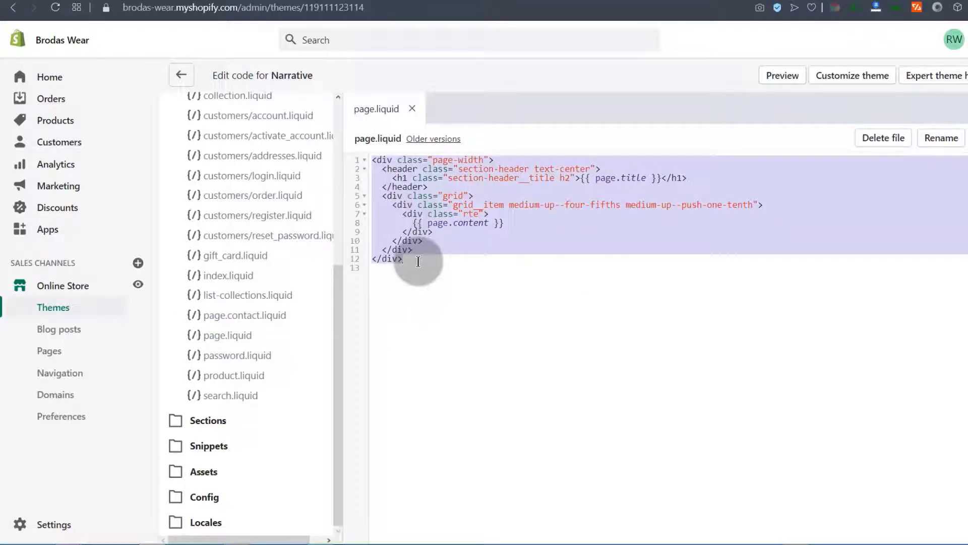
{"action": "left_click", "coordinate": [454, 239]}
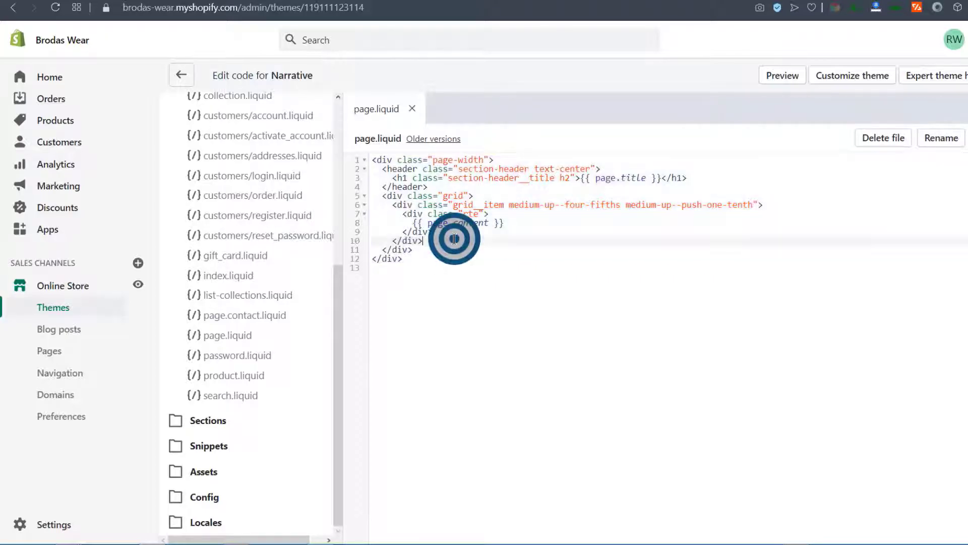
{"action": "left_click", "coordinate": [415, 223]}
{"action": "left_click", "coordinate": [497, 265]}
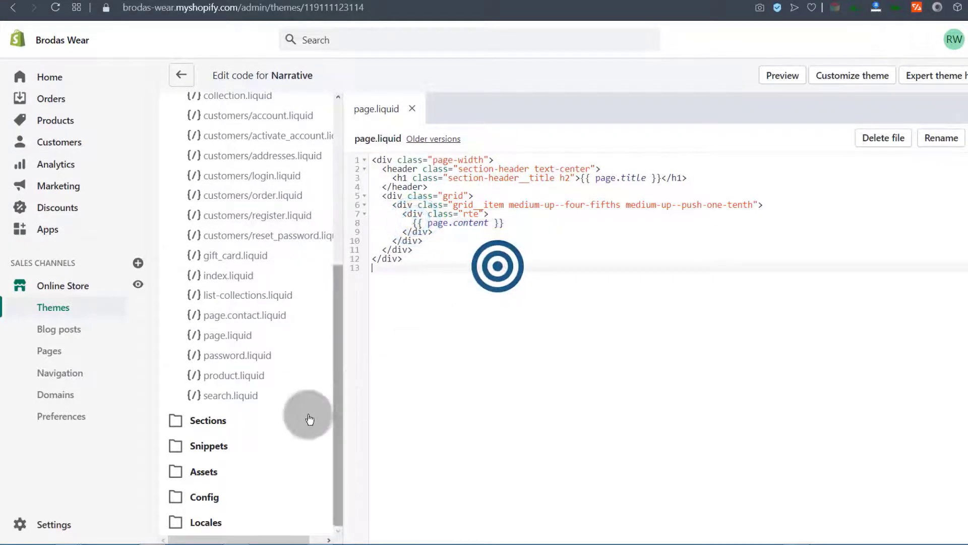
Step: Open the product.liquid template and expand the Sections folder in the file list
{"action": "left_click", "coordinate": [231, 380]}
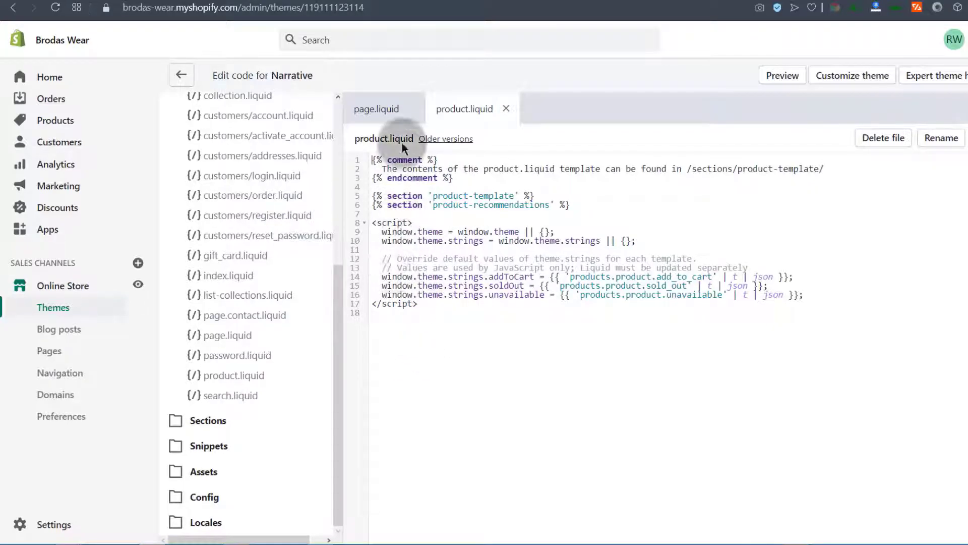
{"action": "left_click", "coordinate": [369, 159]}
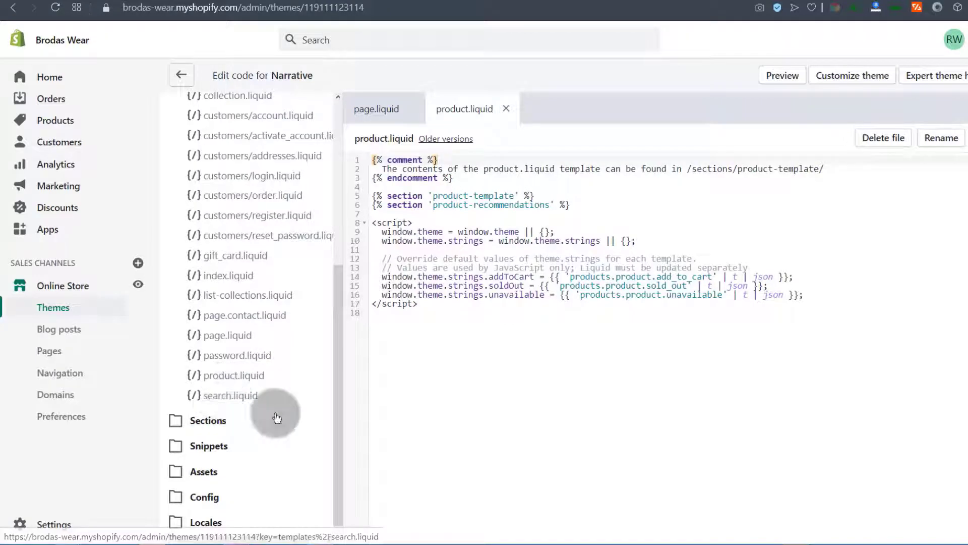
{"action": "scroll", "coordinate": [310, 378], "scroll_direction": "up", "scroll_amount": 5}
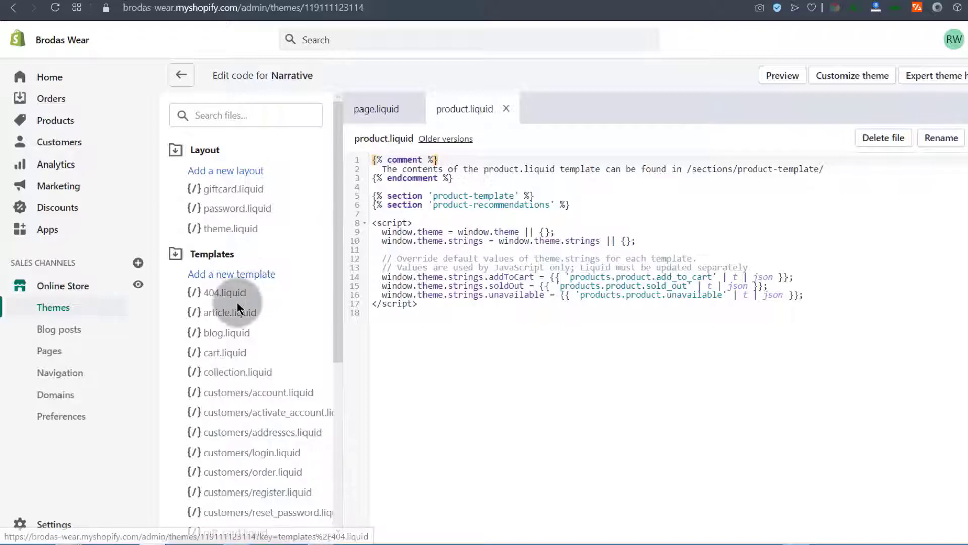
{"action": "scroll", "coordinate": [243, 302], "scroll_direction": "down", "scroll_amount": 1}
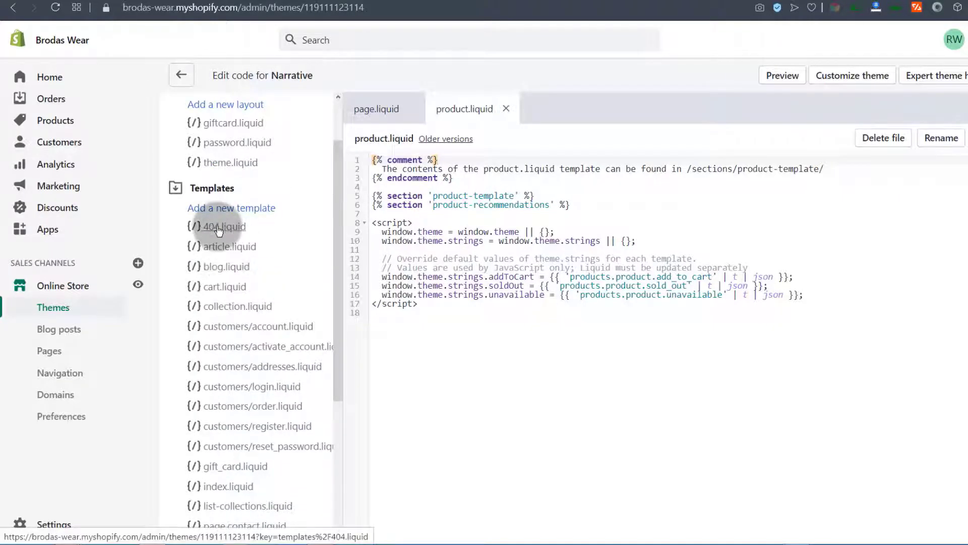
{"action": "scroll", "coordinate": [217, 262], "scroll_direction": "down", "scroll_amount": 4}
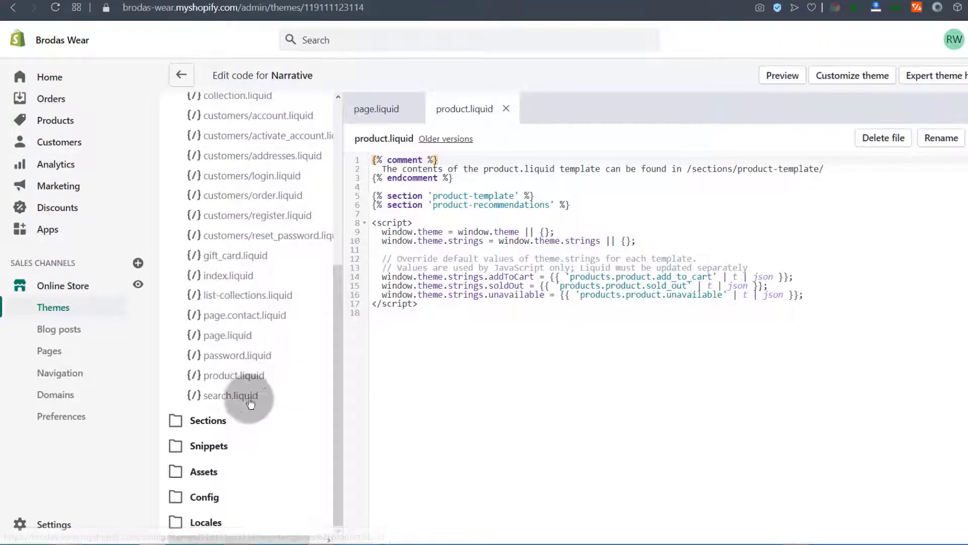
{"action": "left_click", "coordinate": [203, 424]}
{"action": "scroll", "coordinate": [207, 469], "scroll_direction": "down", "scroll_amount": 5}
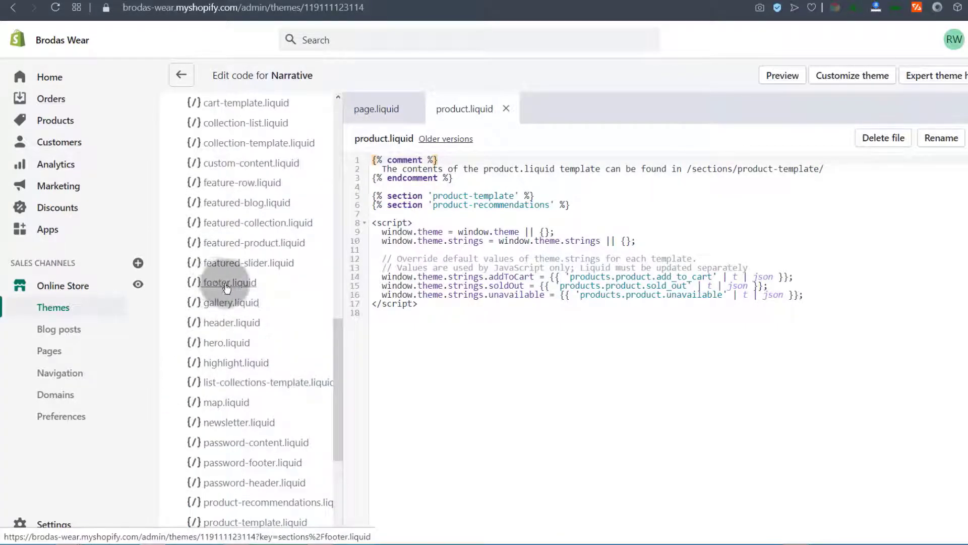
Step: Open the footer.liquid section file and scroll through its code
{"action": "left_click", "coordinate": [227, 287]}
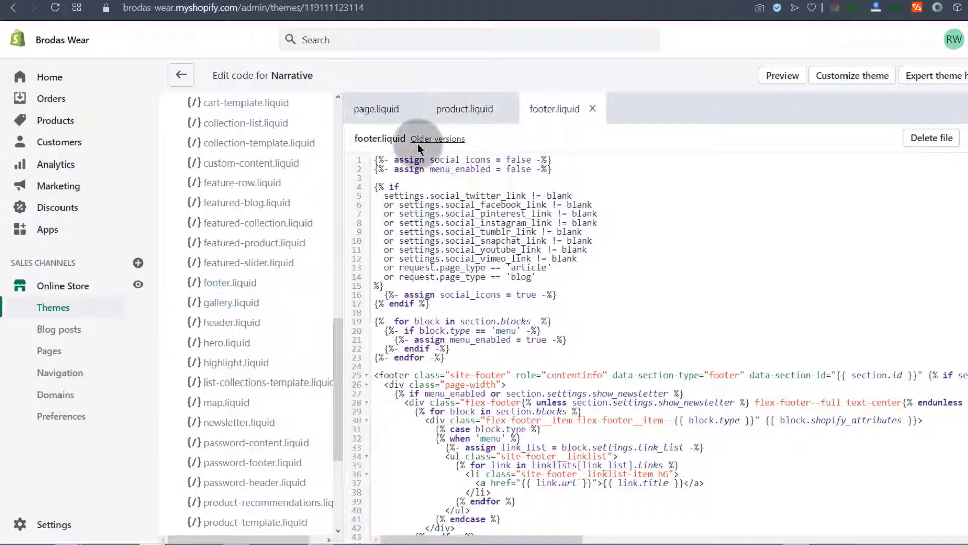
{"action": "scroll", "coordinate": [454, 212], "scroll_direction": "down", "scroll_amount": 10}
{"action": "scroll", "coordinate": [468, 221], "scroll_direction": "down", "scroll_amount": 20}
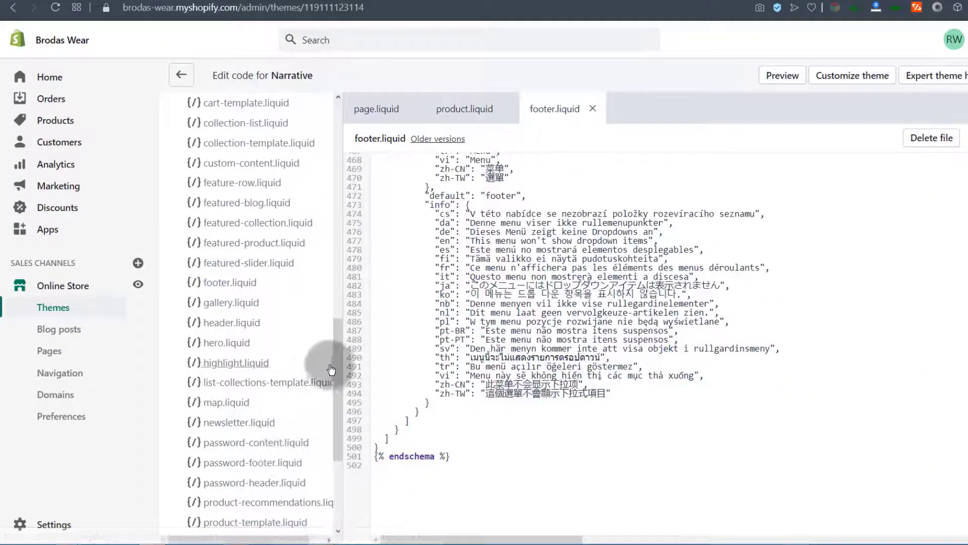
{"action": "left_click_drag", "start_coordinate": [340, 392], "coordinate": [336, 494]}
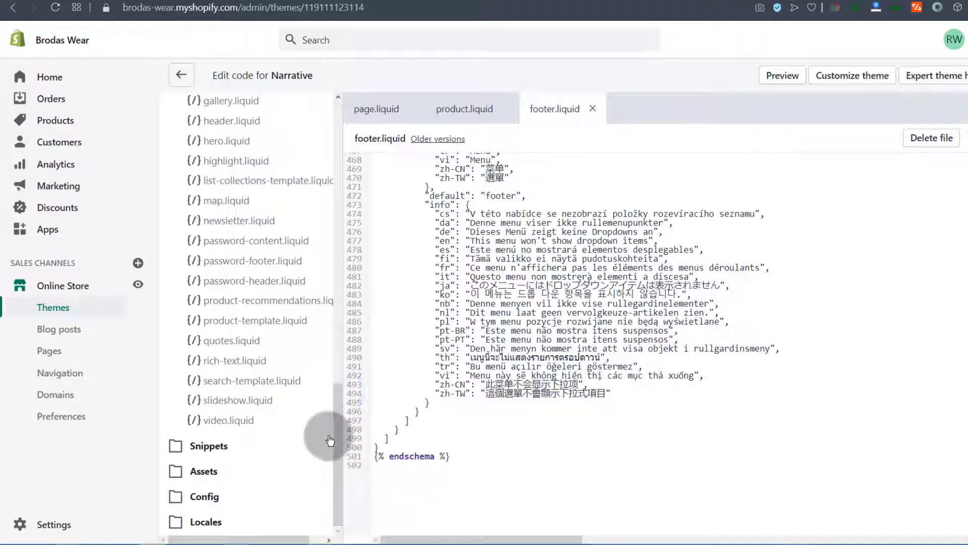
{"action": "left_click_drag", "start_coordinate": [337, 426], "coordinate": [341, 356]}
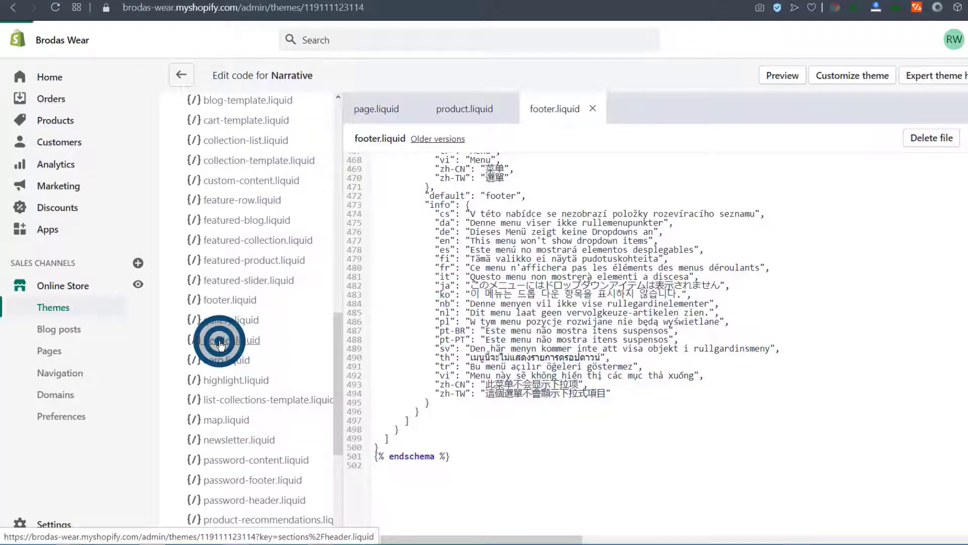
Step: Read through header.liquid's code, then return to the Themes page
{"action": "left_click", "coordinate": [220, 344]}
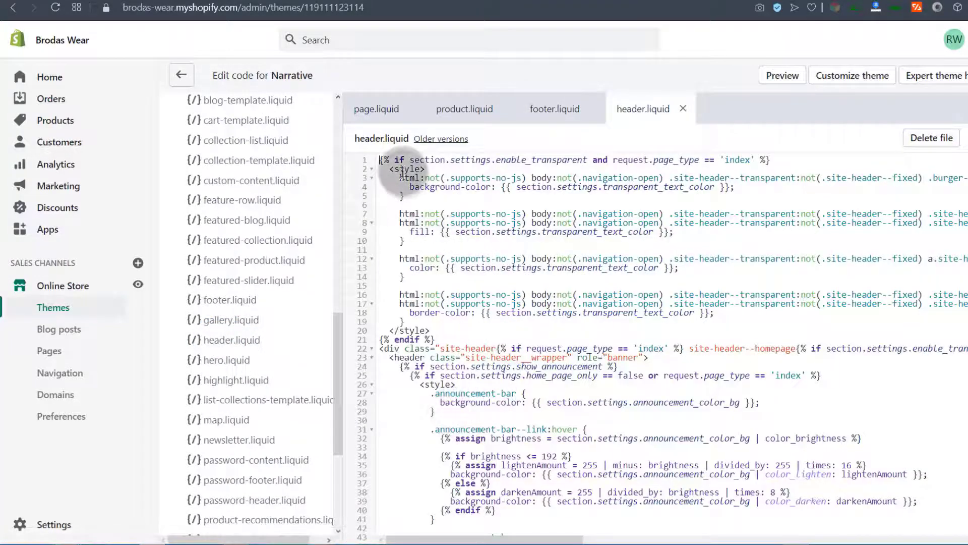
{"action": "scroll", "coordinate": [444, 282], "scroll_direction": "down", "scroll_amount": 7}
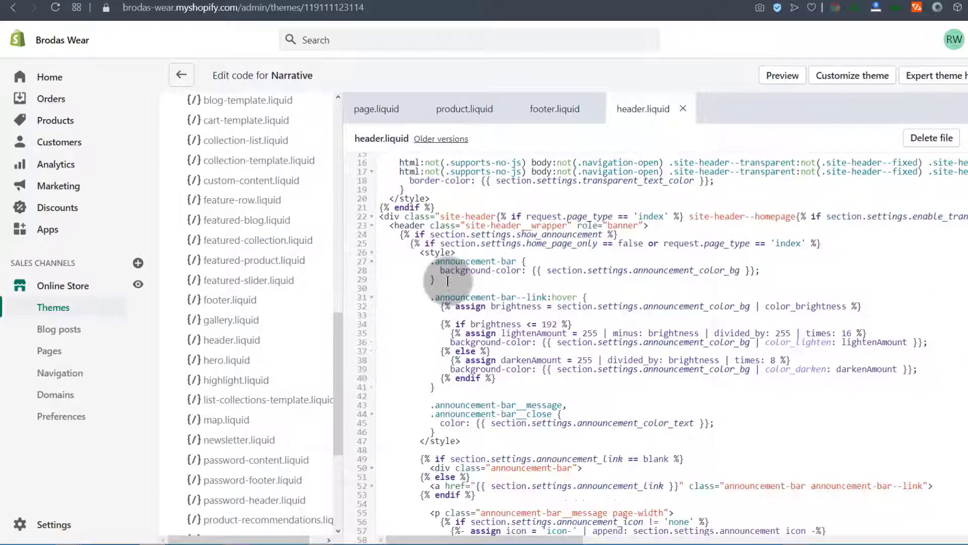
{"action": "scroll", "coordinate": [443, 282], "scroll_direction": "up", "scroll_amount": 7}
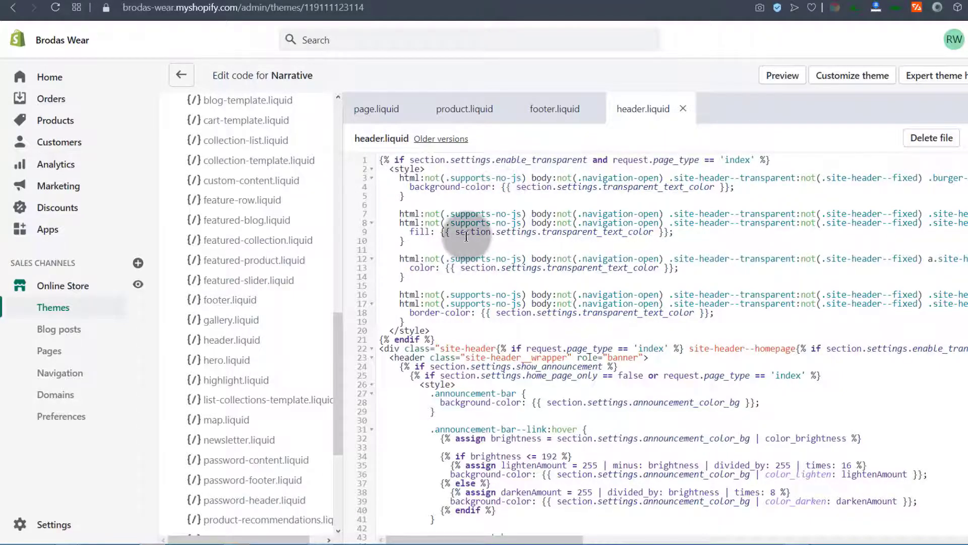
{"action": "scroll", "coordinate": [498, 241], "scroll_direction": "down", "scroll_amount": 14}
{"action": "scroll", "coordinate": [497, 242], "scroll_direction": "down", "scroll_amount": 20}
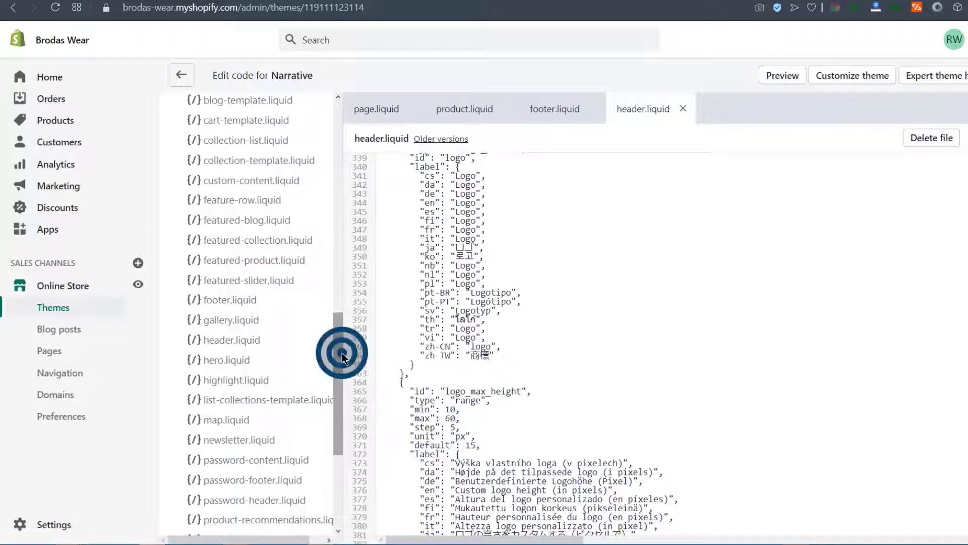
{"action": "left_click_drag", "start_coordinate": [342, 353], "coordinate": [338, 446]}
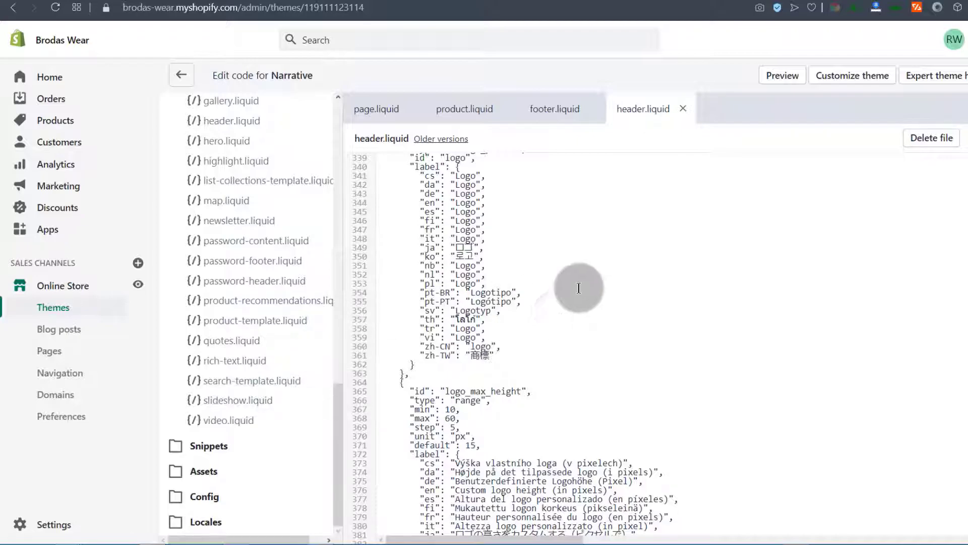
{"action": "scroll", "coordinate": [320, 173], "scroll_direction": "up", "scroll_amount": 15}
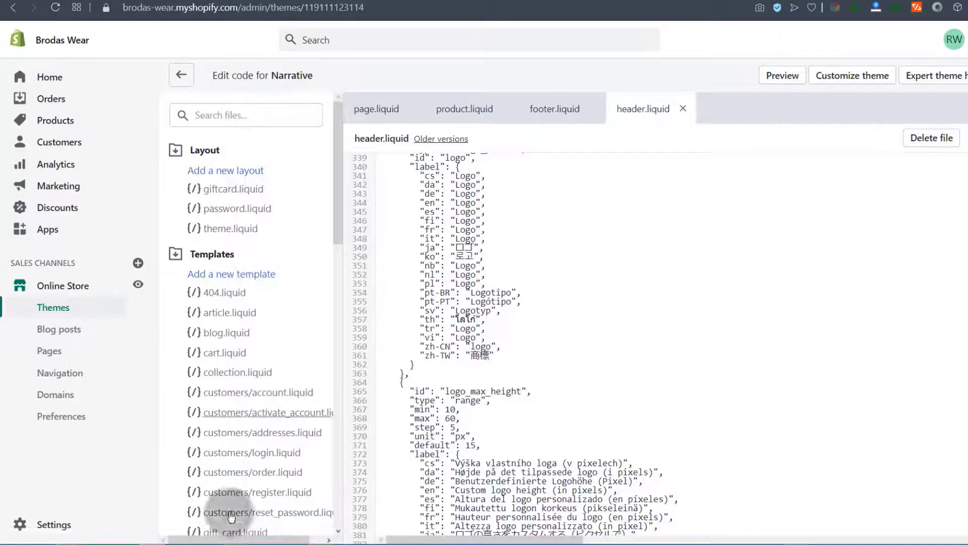
{"action": "scroll", "coordinate": [228, 414], "scroll_direction": "down", "scroll_amount": 4}
{"action": "scroll", "coordinate": [228, 415], "scroll_direction": "down", "scroll_amount": 10}
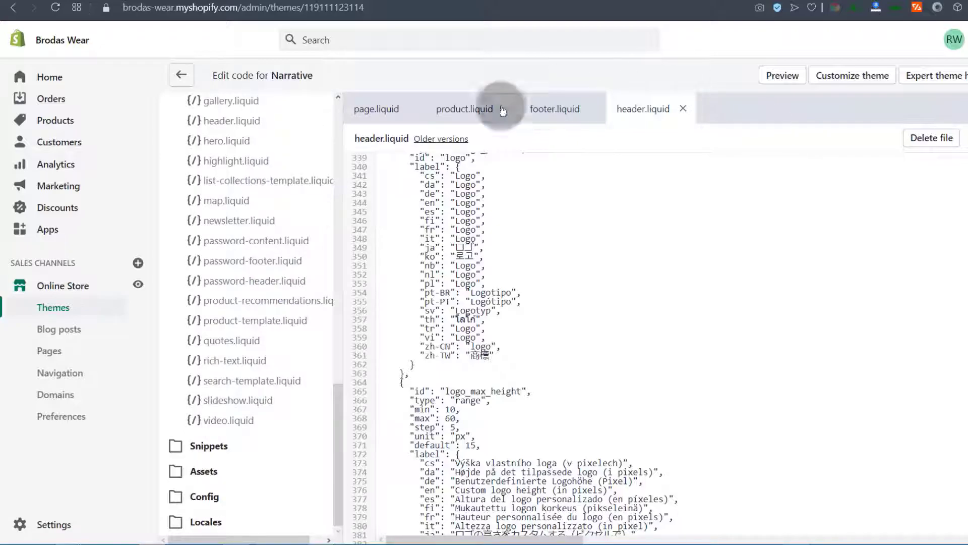
{"action": "scroll", "coordinate": [222, 401], "scroll_direction": "up", "scroll_amount": 4}
{"action": "scroll", "coordinate": [218, 403], "scroll_direction": "up", "scroll_amount": 10}
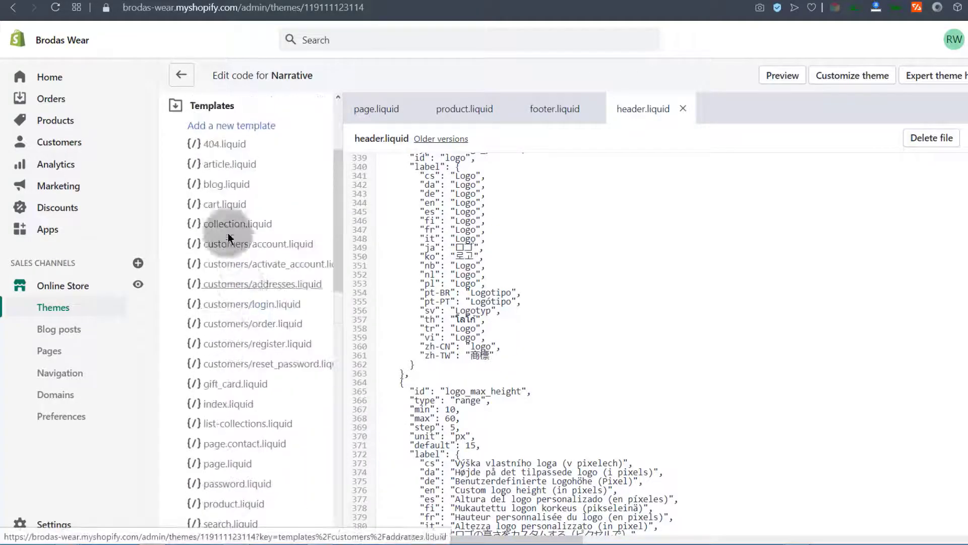
{"action": "left_click", "coordinate": [178, 75]}
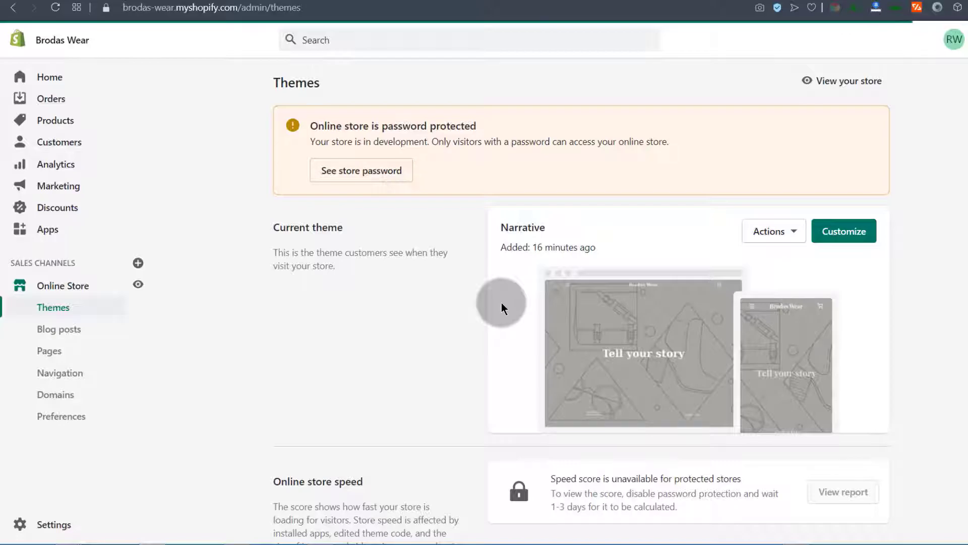
Step: Publish Copy of Narrative from the theme library, confirming the Publish dialog
{"action": "scroll", "coordinate": [538, 275], "scroll_direction": "down", "scroll_amount": 8}
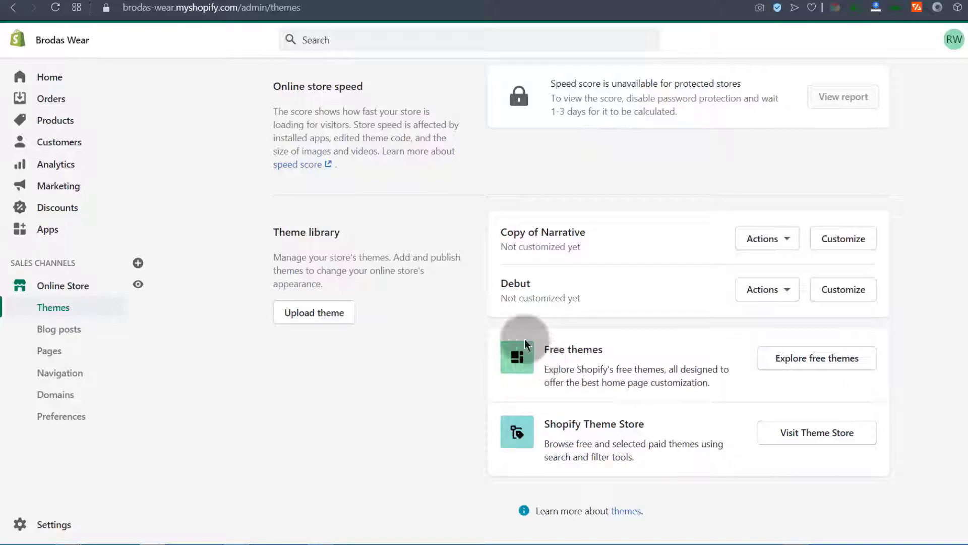
{"action": "left_click", "coordinate": [789, 246]}
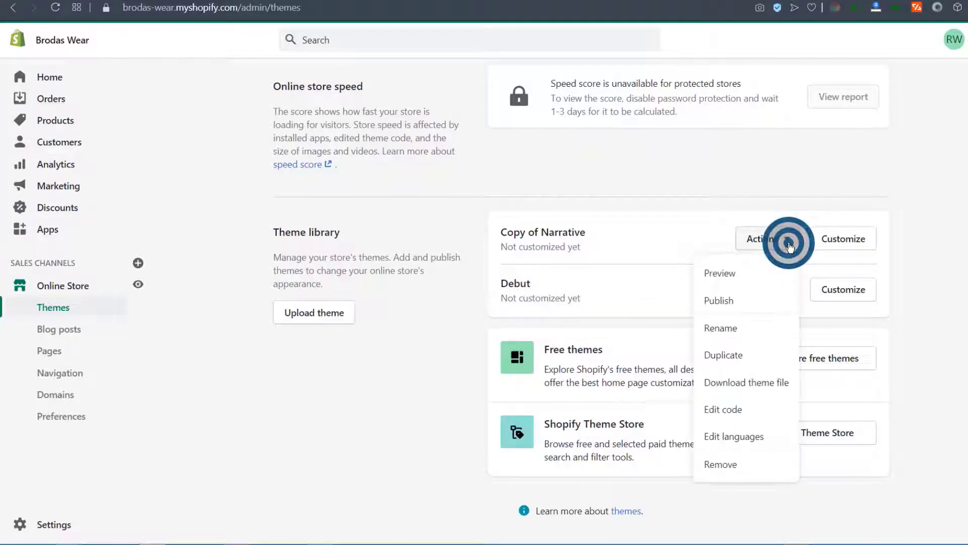
{"action": "left_click", "coordinate": [726, 300]}
{"action": "left_click", "coordinate": [670, 411]}
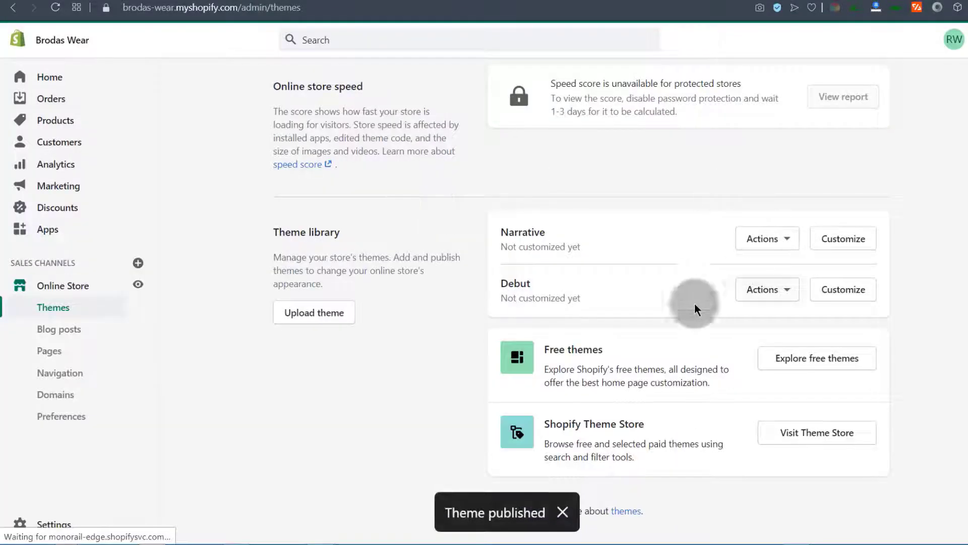
{"action": "scroll", "coordinate": [736, 285], "scroll_direction": "up", "scroll_amount": 8}
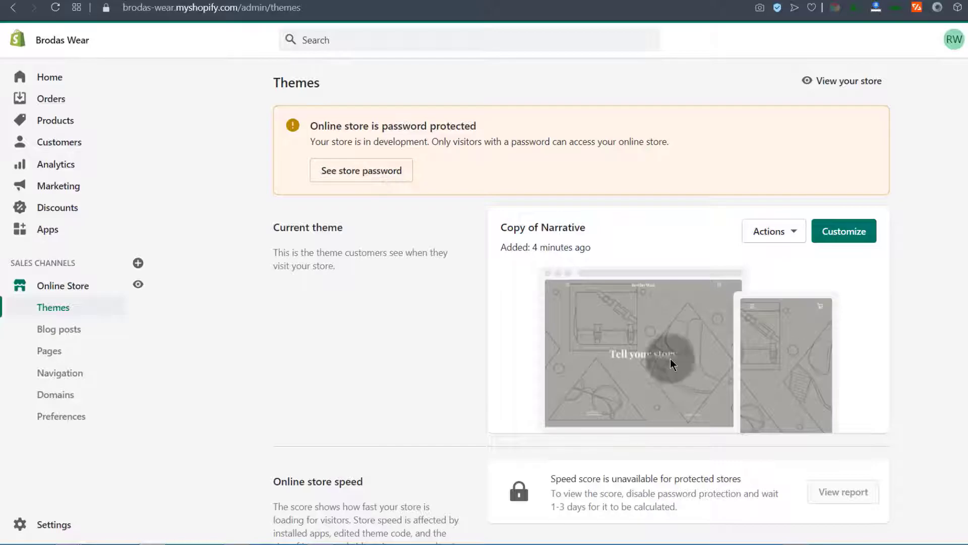
{"action": "scroll", "coordinate": [488, 340], "scroll_direction": "down", "scroll_amount": 7}
{"action": "scroll", "coordinate": [489, 328], "scroll_direction": "up", "scroll_amount": 8}
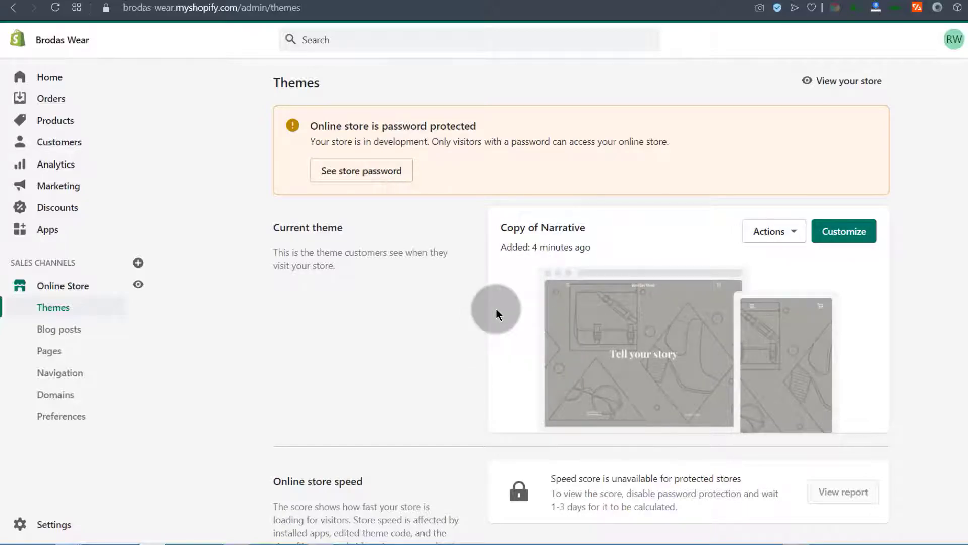
Step: Publish the Narrative theme again as the current theme
{"action": "left_click", "coordinate": [798, 236]}
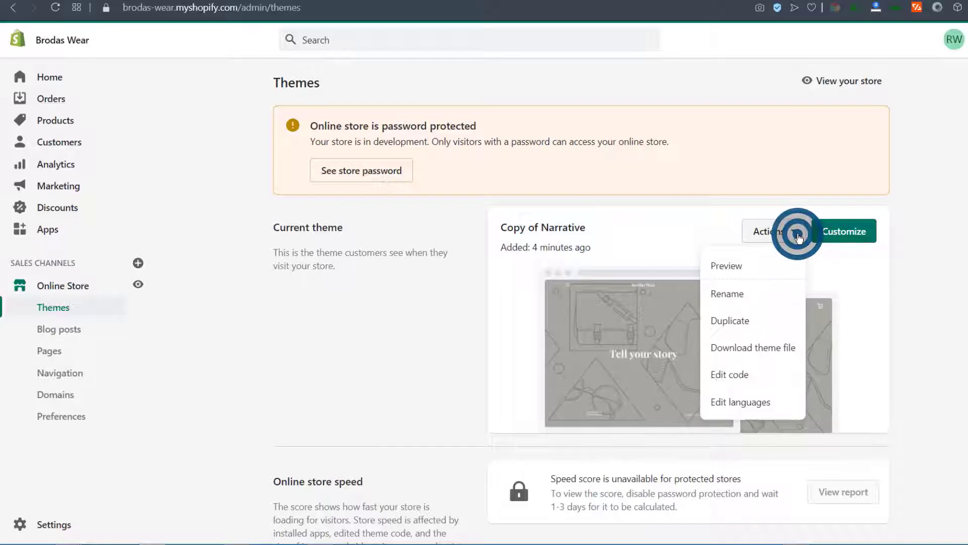
{"action": "left_click", "coordinate": [733, 412]}
{"action": "scroll", "coordinate": [558, 392], "scroll_direction": "down", "scroll_amount": 6}
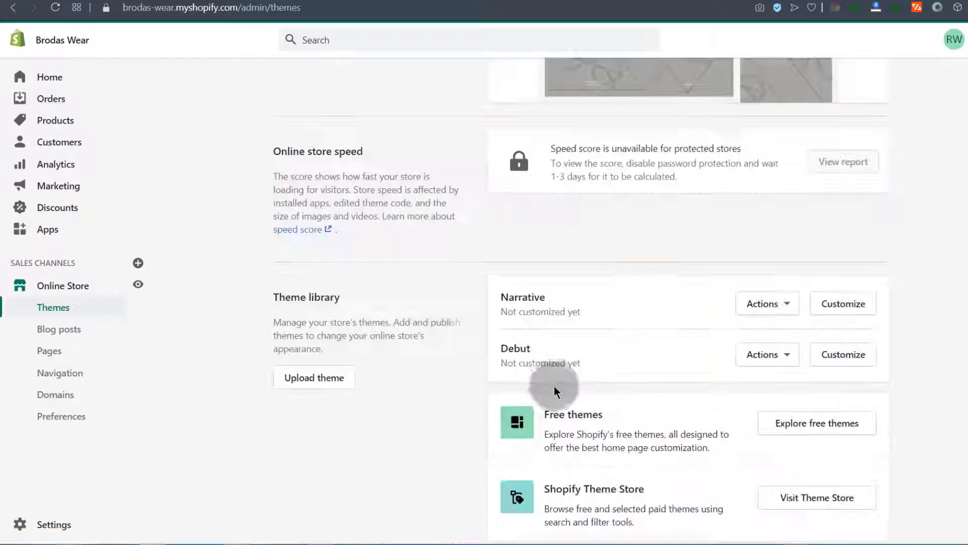
{"action": "left_click", "coordinate": [764, 303]}
{"action": "left_click", "coordinate": [726, 112]}
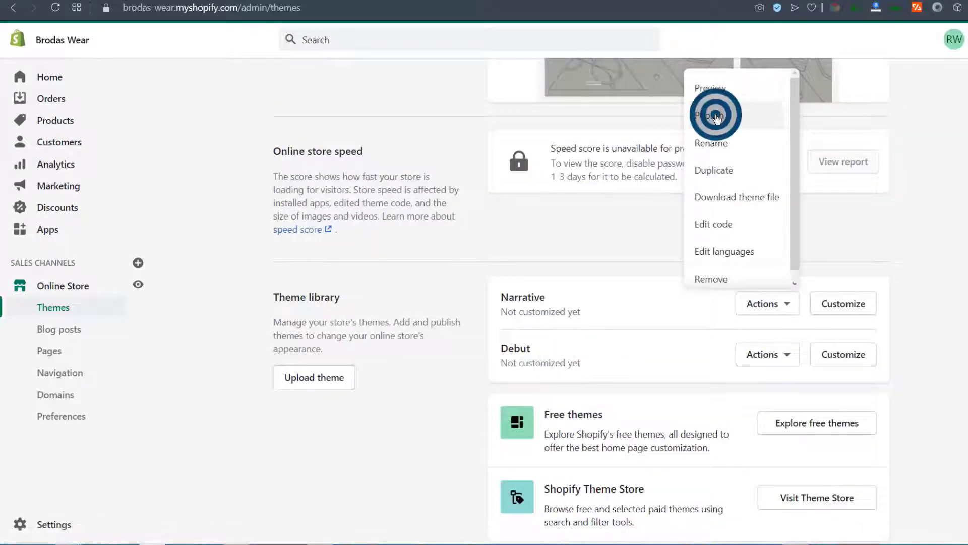
{"action": "left_click", "coordinate": [660, 416]}
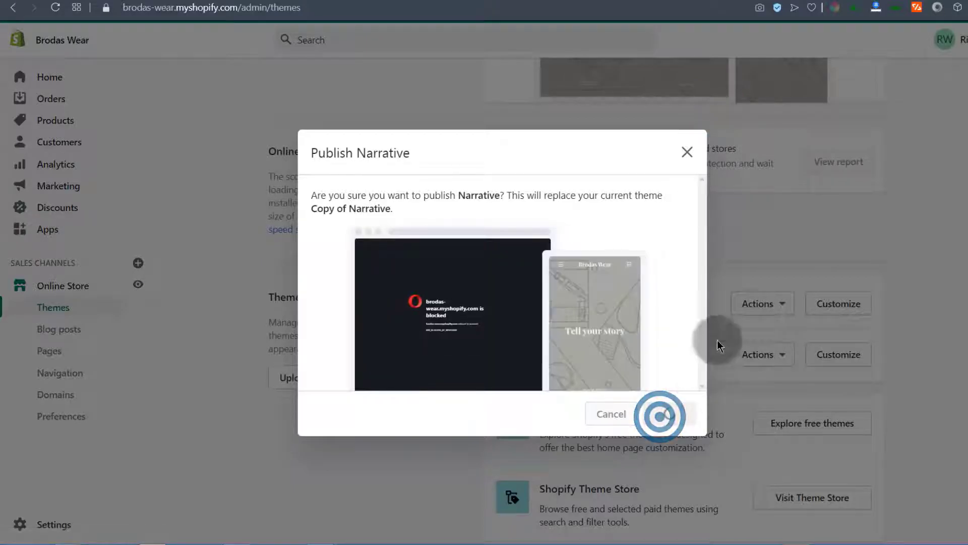
{"action": "left_click", "coordinate": [687, 153]}
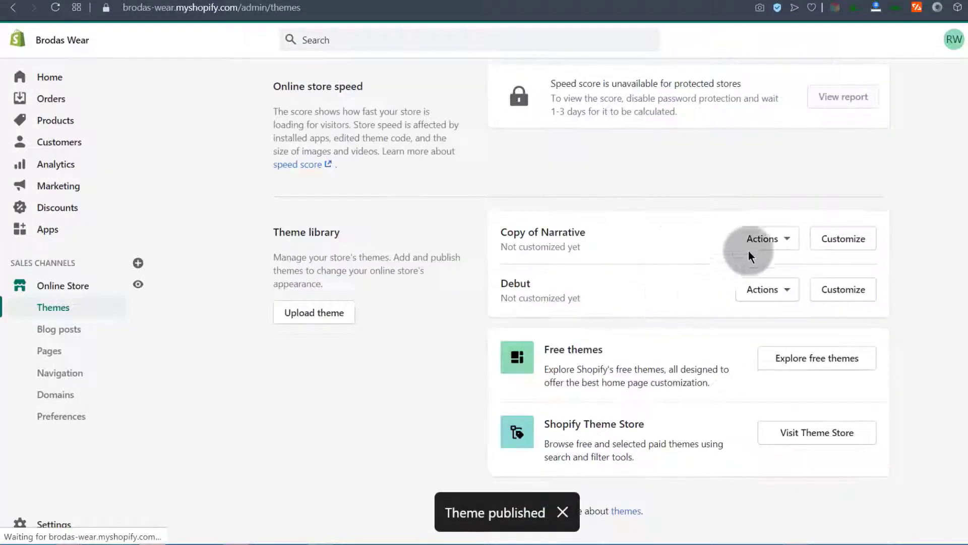
Step: Remove the Copy of Narrative theme and confirm the removal
{"action": "left_click", "coordinate": [788, 240]}
{"action": "left_click", "coordinate": [722, 463]}
{"action": "left_click", "coordinate": [673, 328]}
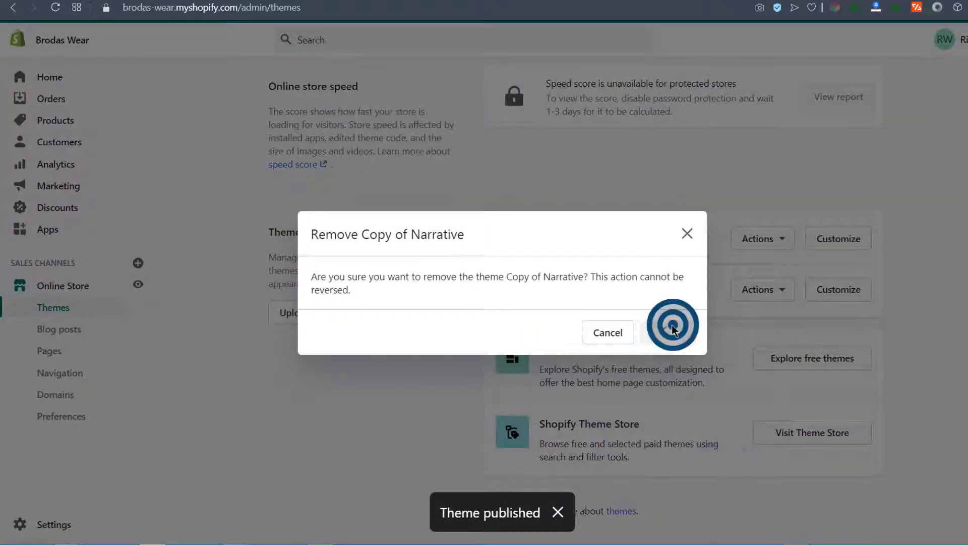
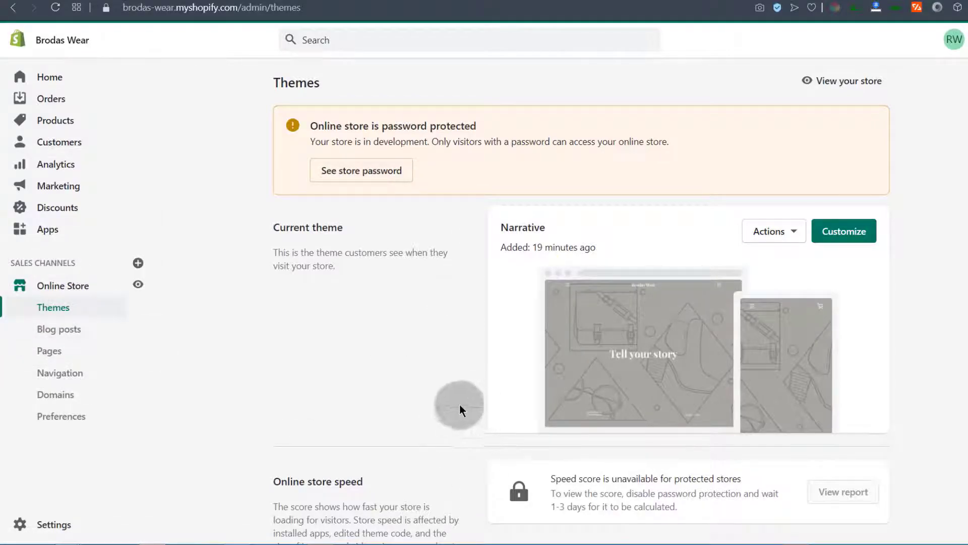
Step: Publish Debut from the theme library as the store's current theme
{"action": "scroll", "coordinate": [486, 393], "scroll_direction": "down", "scroll_amount": 6}
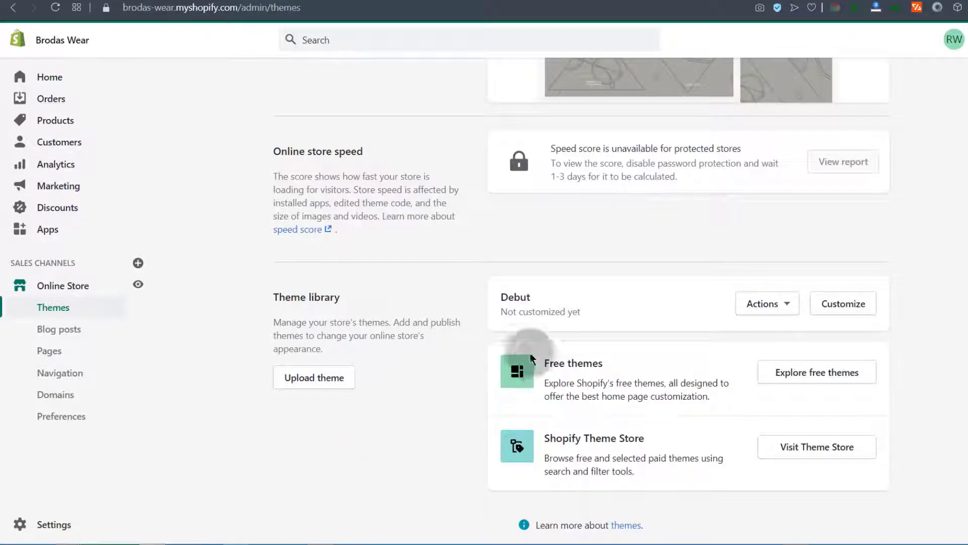
{"action": "double_click", "coordinate": [506, 297]}
{"action": "left_click", "coordinate": [495, 335]}
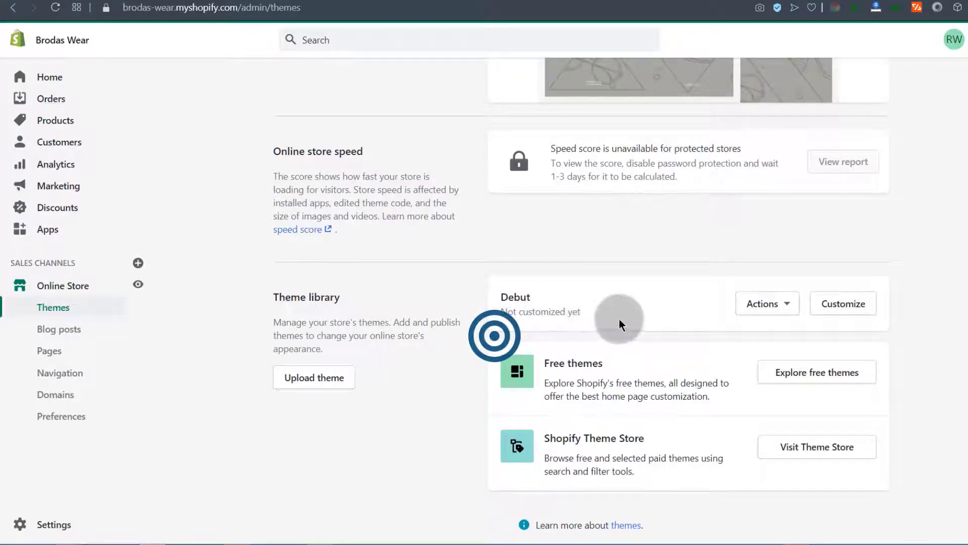
{"action": "left_click", "coordinate": [788, 304]}
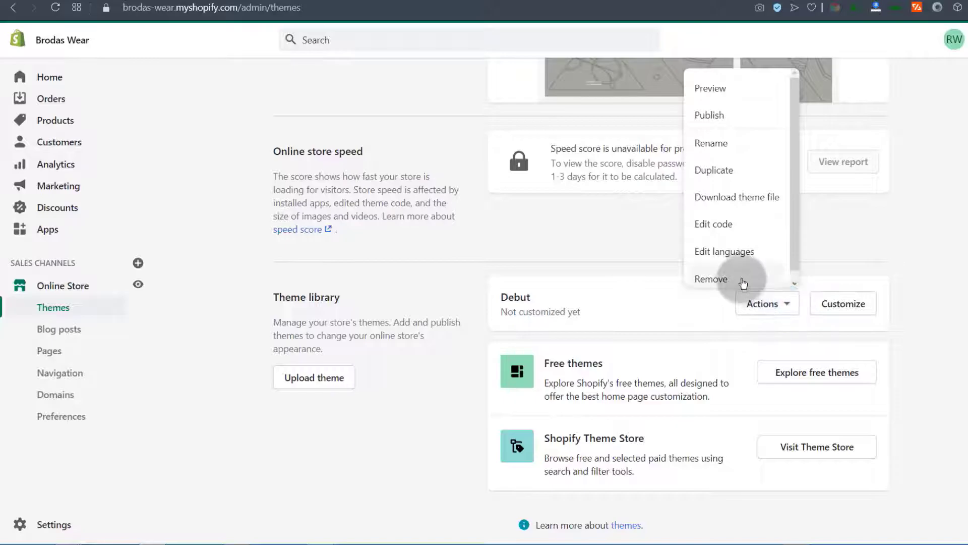
{"action": "left_click", "coordinate": [715, 115]}
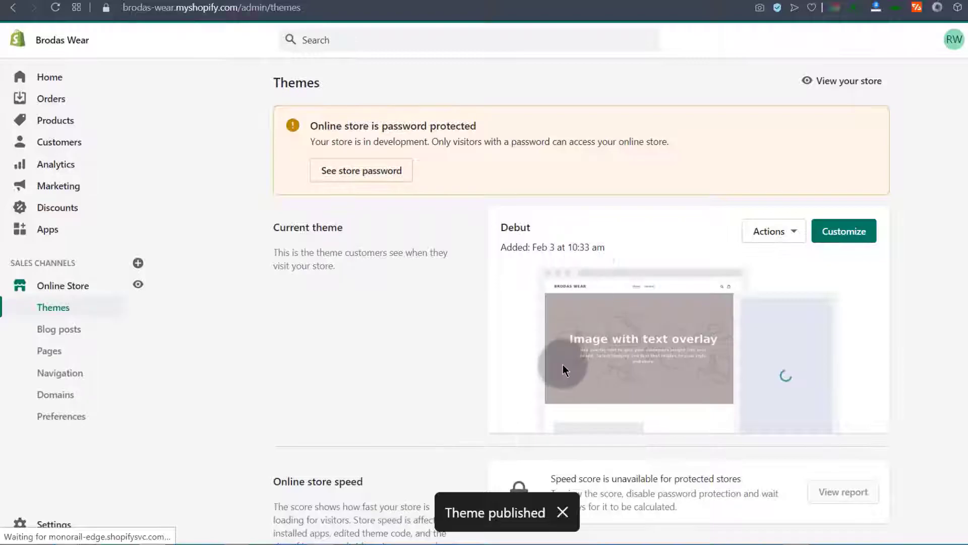
Step: Remove the Narrative theme from the theme library and confirm the deletion
{"action": "scroll", "coordinate": [565, 366], "scroll_direction": "down", "scroll_amount": 5}
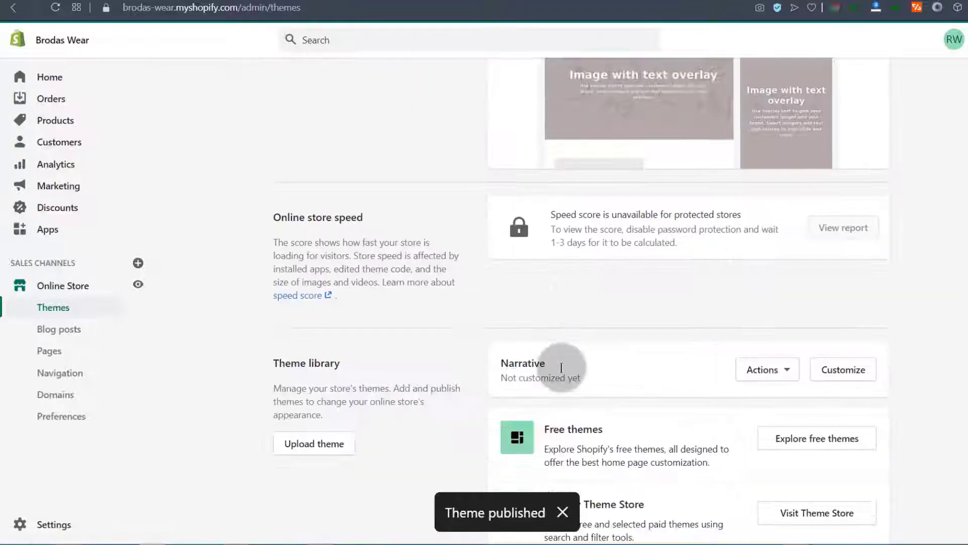
{"action": "left_click", "coordinate": [791, 377]}
{"action": "left_click", "coordinate": [727, 335]}
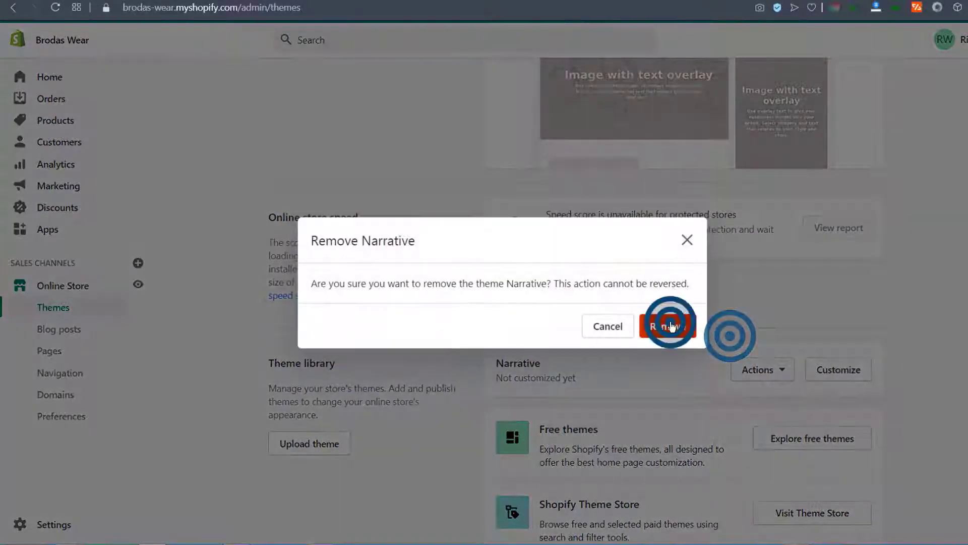
{"action": "left_click", "coordinate": [668, 326]}
{"action": "scroll", "coordinate": [710, 411], "scroll_direction": "up", "scroll_amount": 5}
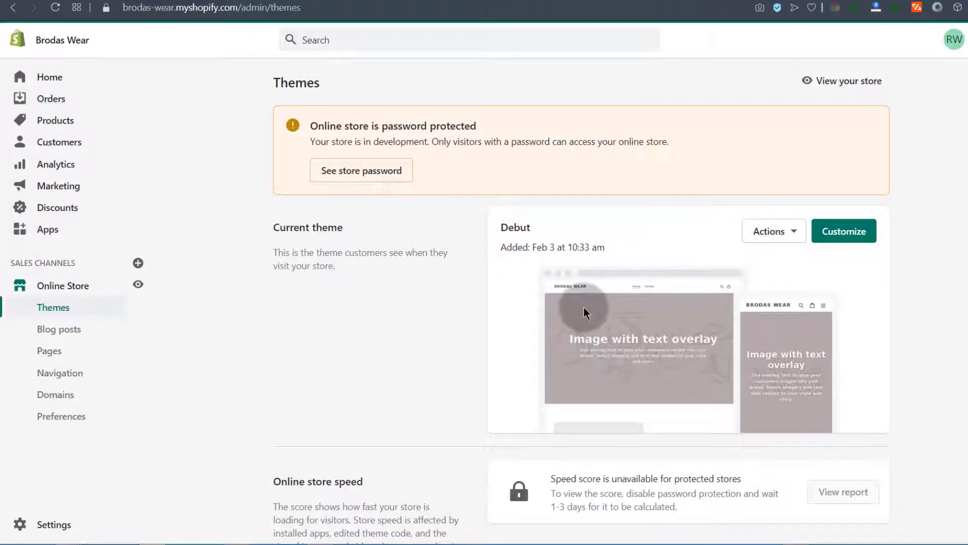
Step: Open Debut in the theme editor and look over the Home page sections from Header to Footer
{"action": "left_click", "coordinate": [852, 237]}
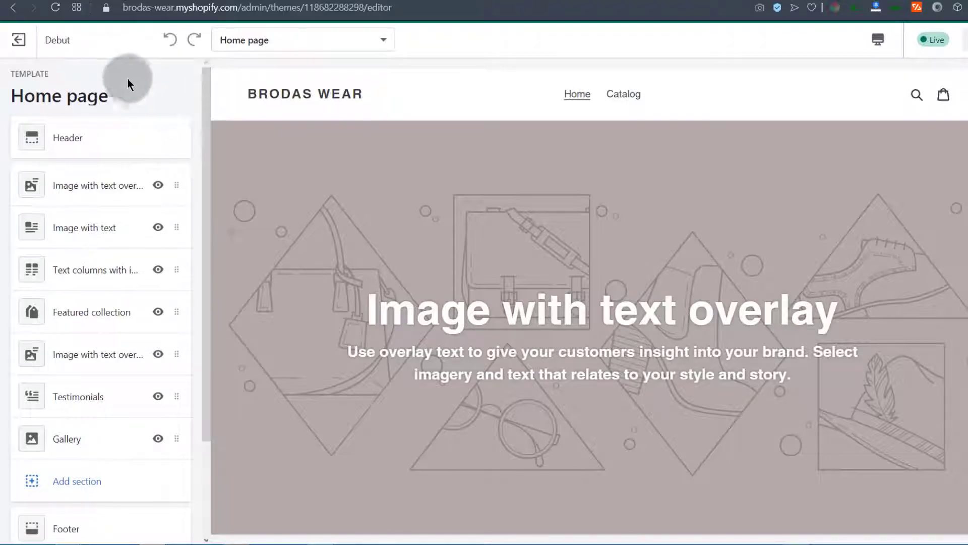
{"action": "scroll", "coordinate": [76, 500], "scroll_direction": "down", "scroll_amount": 3}
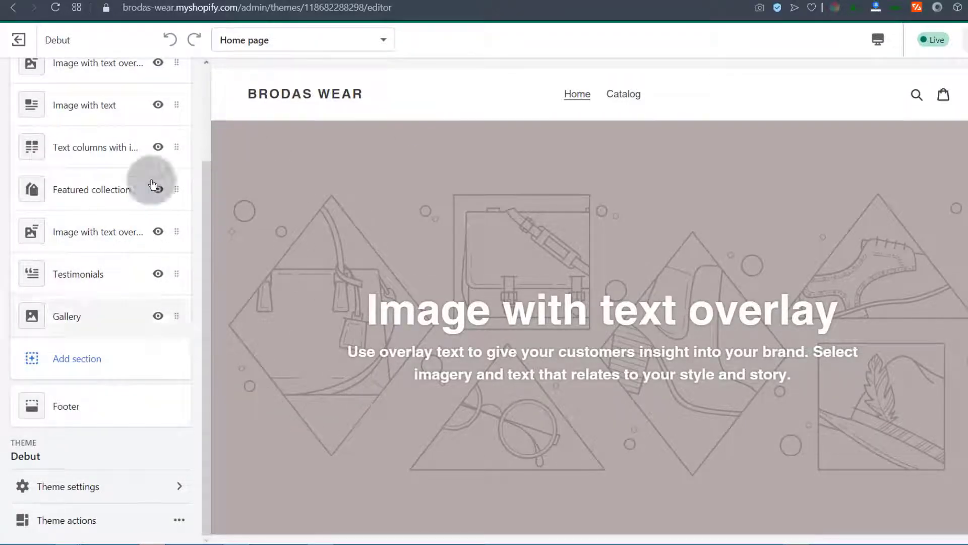
{"action": "scroll", "coordinate": [22, 106], "scroll_direction": "up", "scroll_amount": 3}
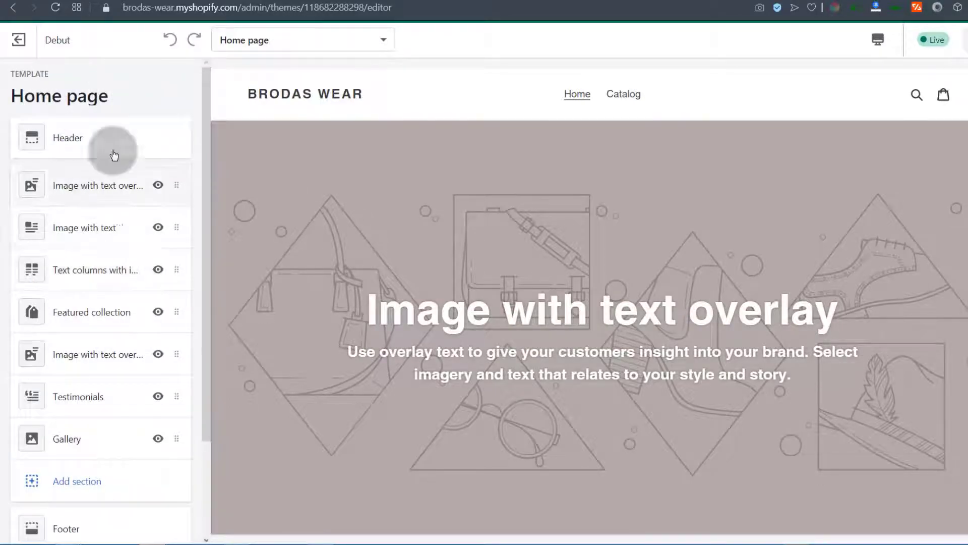
{"action": "left_click", "coordinate": [382, 40]}
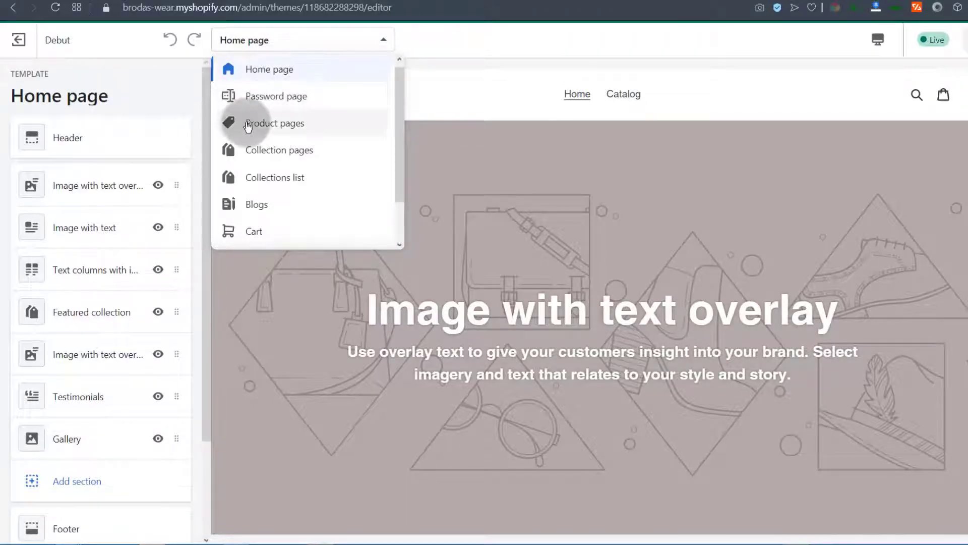
Step: On the Product pages template, add a new Menu block to the footer
{"action": "left_click", "coordinate": [273, 123]}
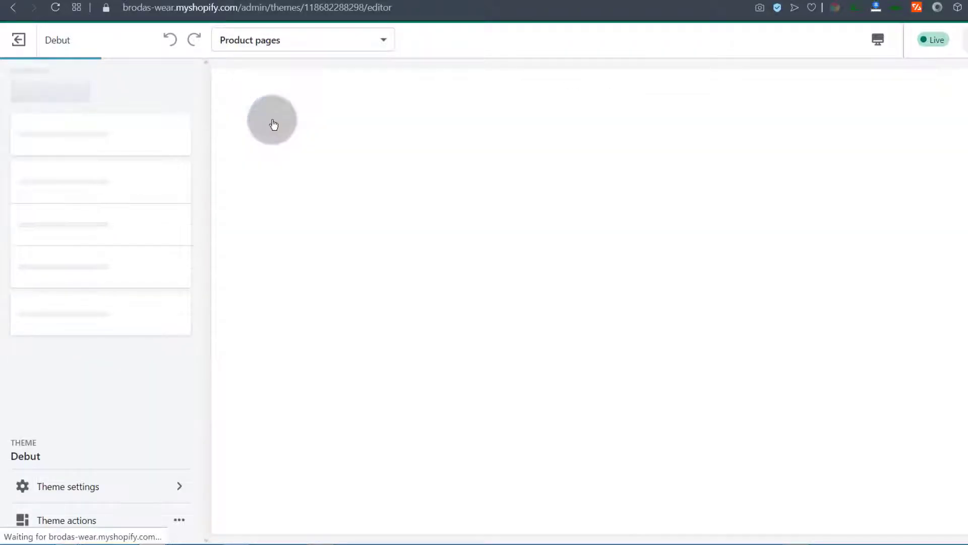
{"action": "left_click", "coordinate": [70, 287]}
{"action": "left_click", "coordinate": [97, 255]}
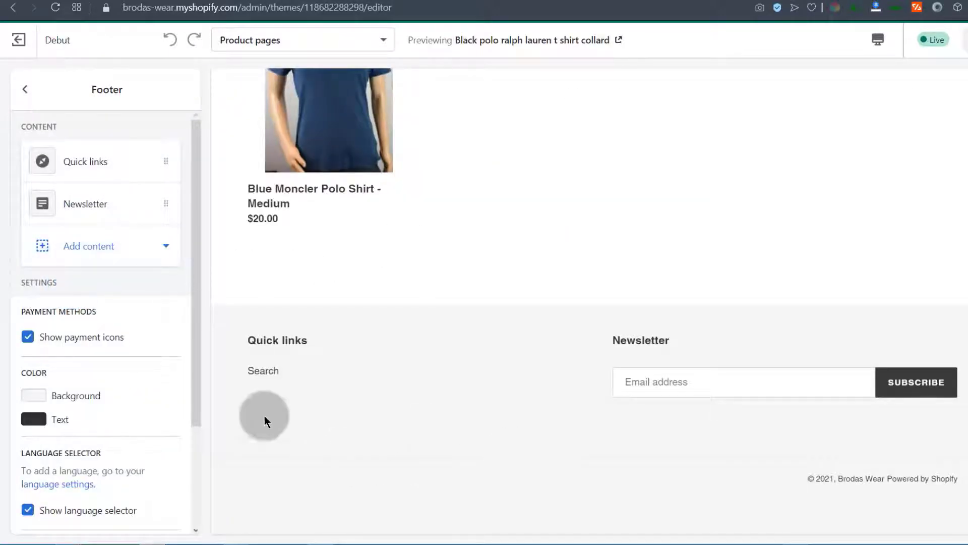
{"action": "left_click", "coordinate": [85, 247]}
{"action": "left_click", "coordinate": [100, 295]}
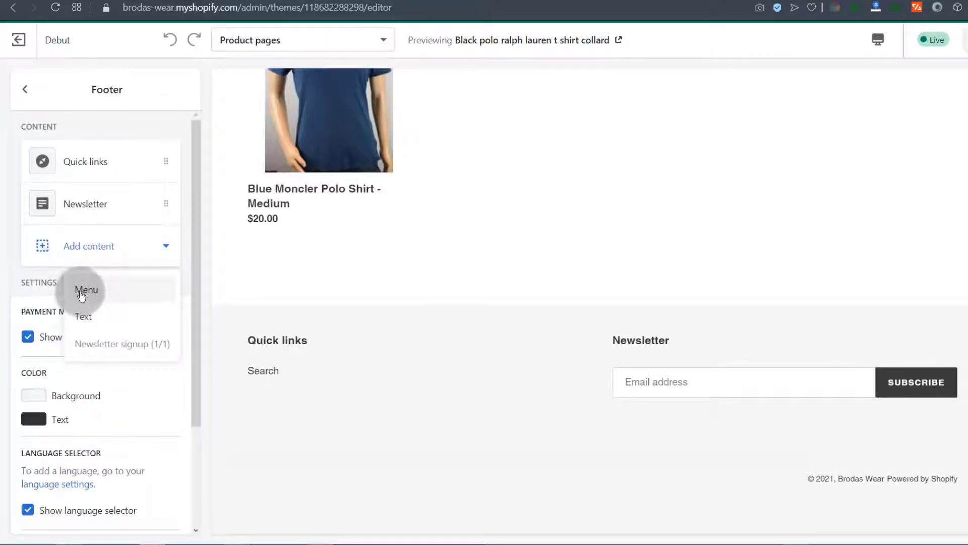
{"action": "left_click", "coordinate": [81, 291]}
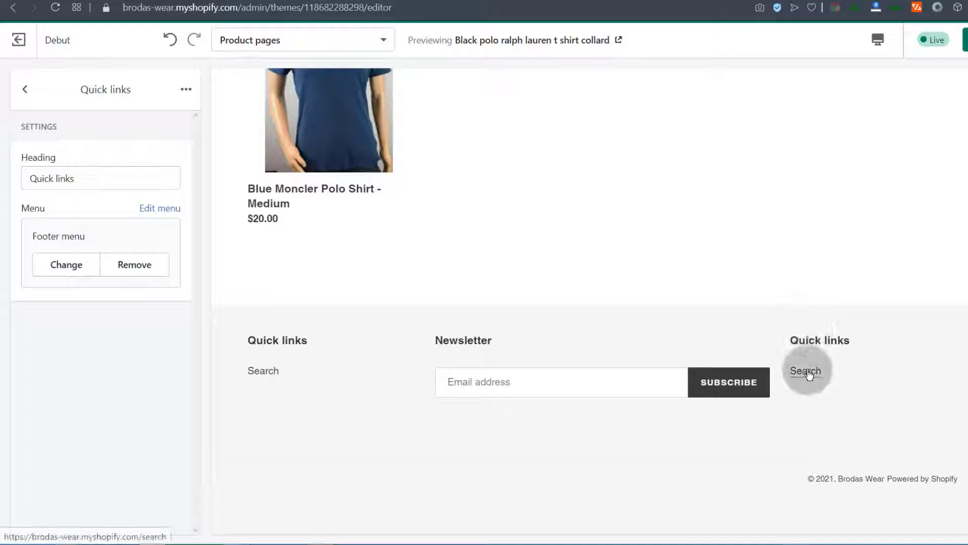
Step: Clear and delete the extra Quick links footer block, then switch to the 404 page template
{"action": "left_click", "coordinate": [24, 92]}
{"action": "left_click", "coordinate": [165, 249]}
{"action": "left_click", "coordinate": [154, 263]}
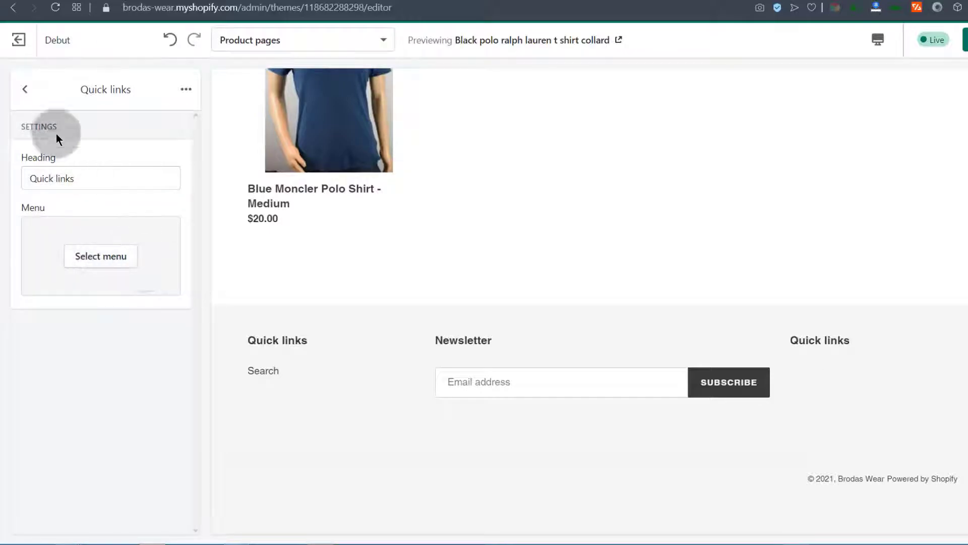
{"action": "left_click", "coordinate": [26, 91]}
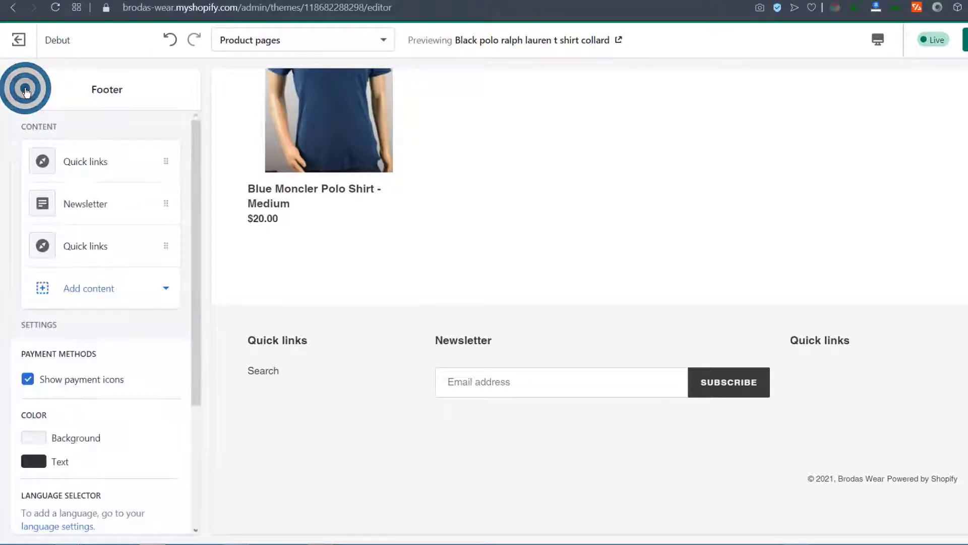
{"action": "left_click", "coordinate": [70, 245]}
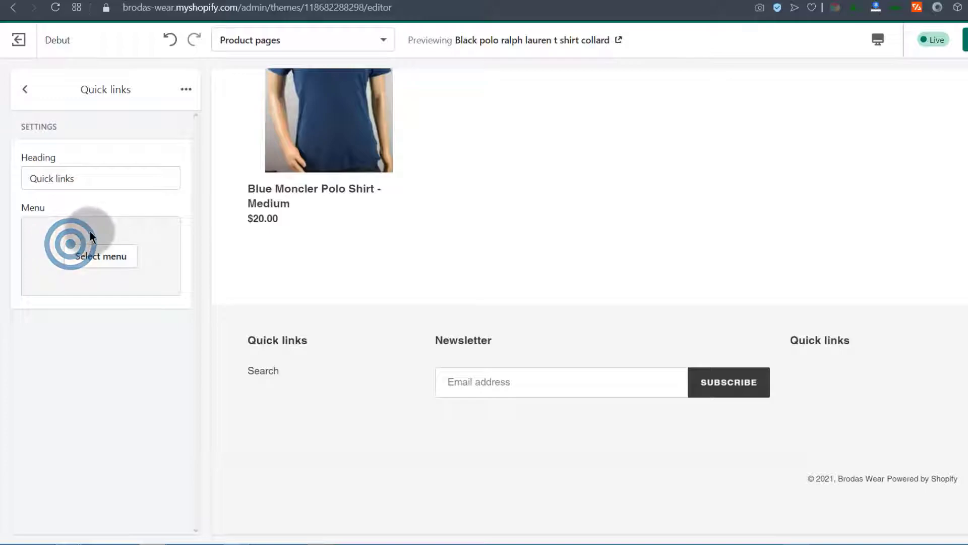
{"action": "left_click", "coordinate": [182, 91]}
{"action": "left_click", "coordinate": [137, 125]}
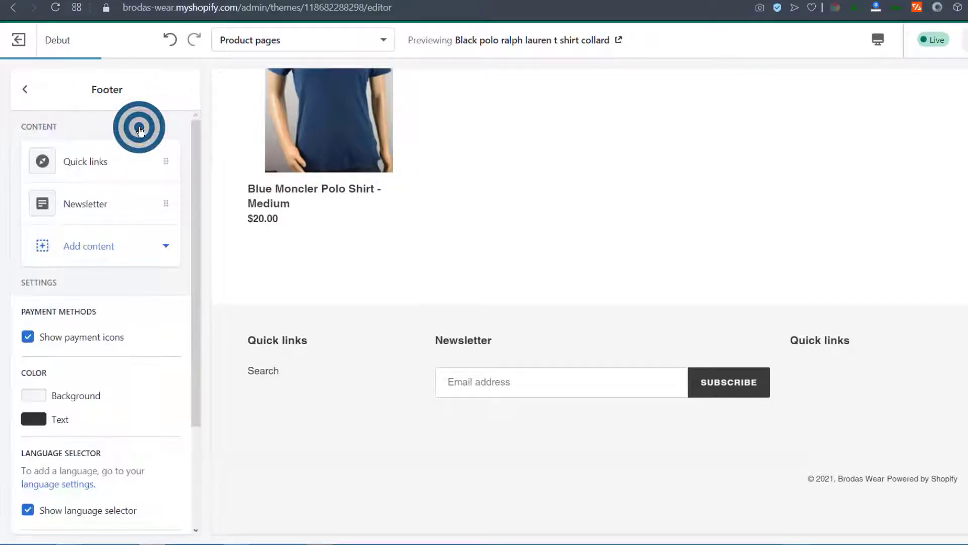
{"action": "left_click", "coordinate": [252, 41]}
{"action": "left_click", "coordinate": [259, 229]}
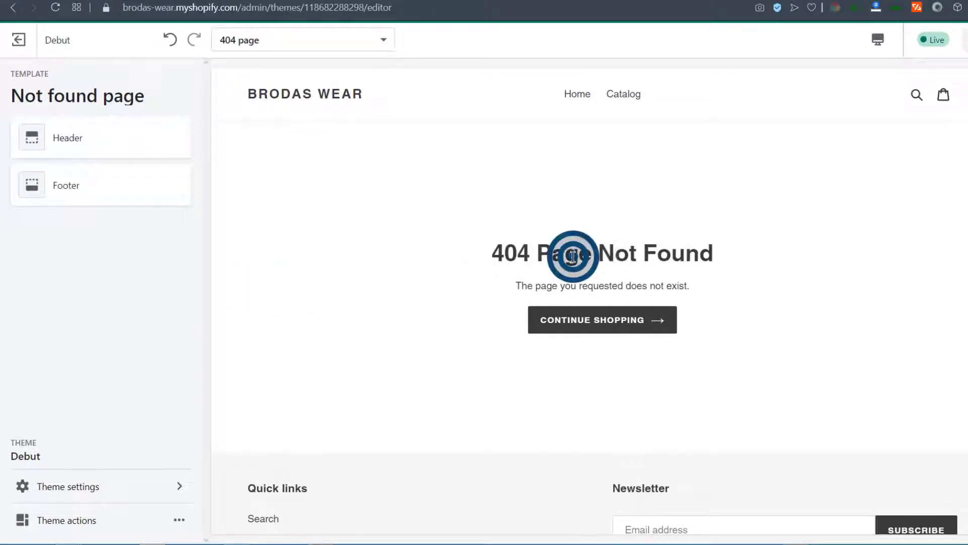
Step: On the 404 page, try the header's announcement bar and leave it turned off
{"action": "left_click", "coordinate": [531, 253]}
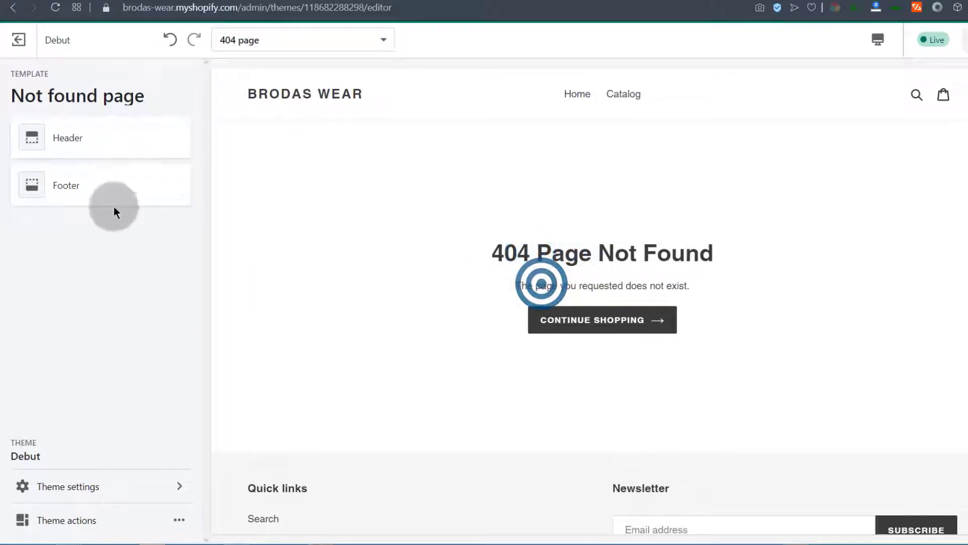
{"action": "left_click", "coordinate": [79, 138]}
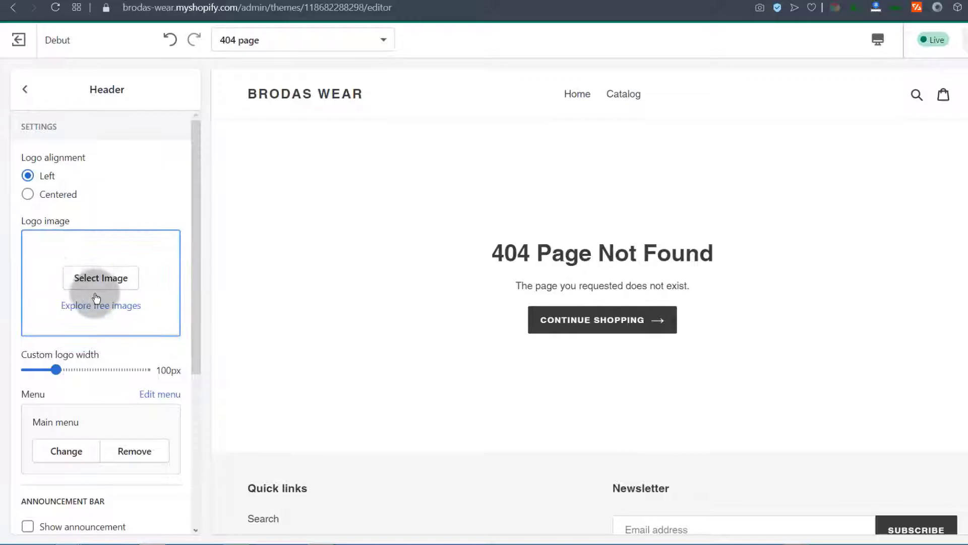
{"action": "scroll", "coordinate": [87, 396], "scroll_direction": "down", "scroll_amount": 4}
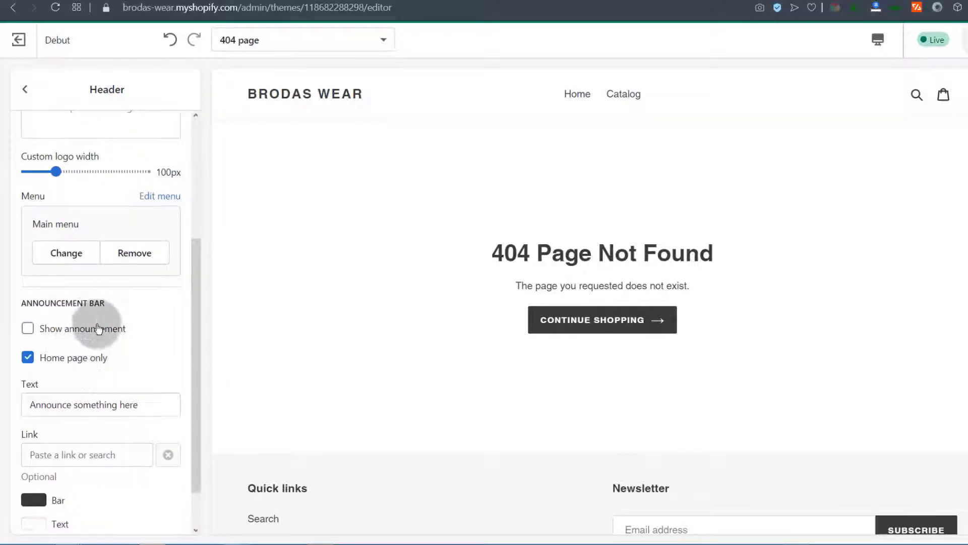
{"action": "left_click", "coordinate": [28, 328]}
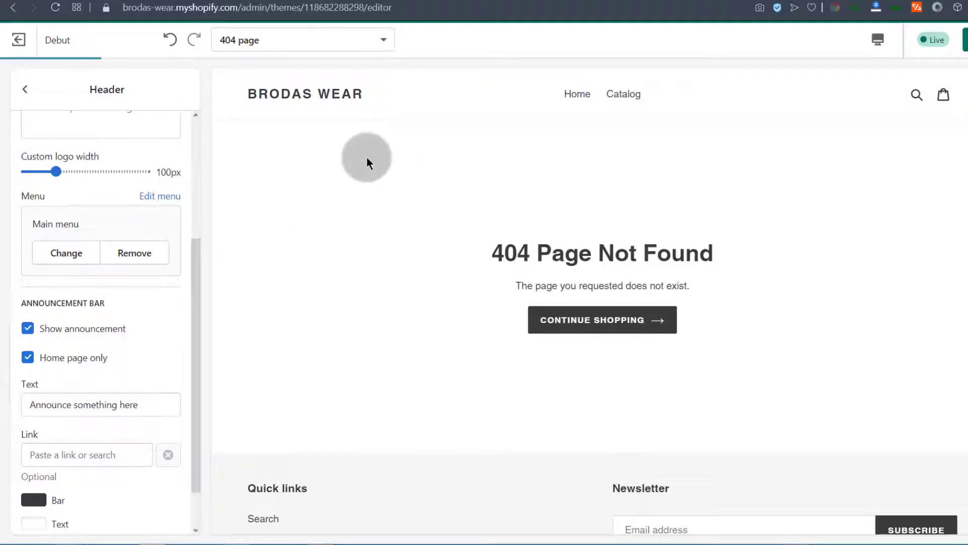
{"action": "left_click", "coordinate": [28, 329]}
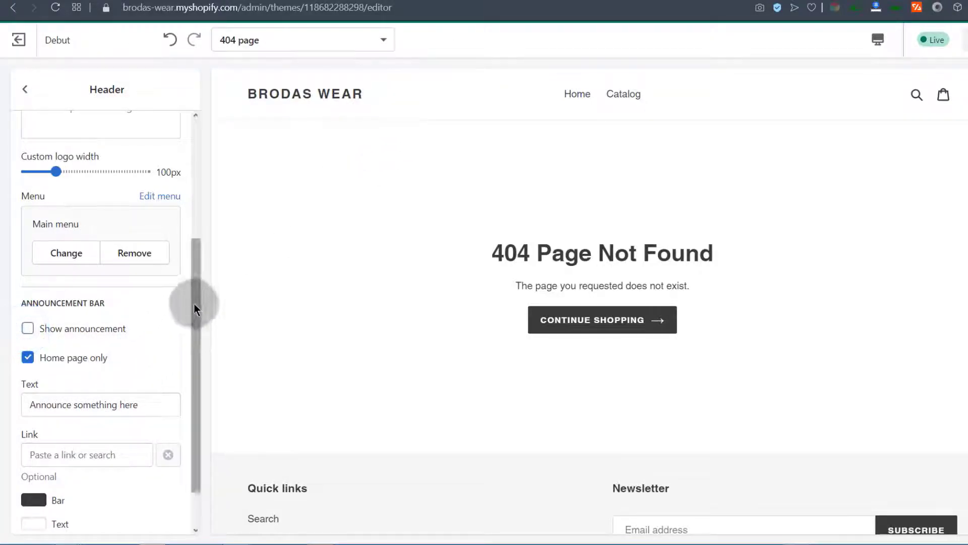
{"action": "left_click_drag", "start_coordinate": [195, 302], "coordinate": [191, 327]}
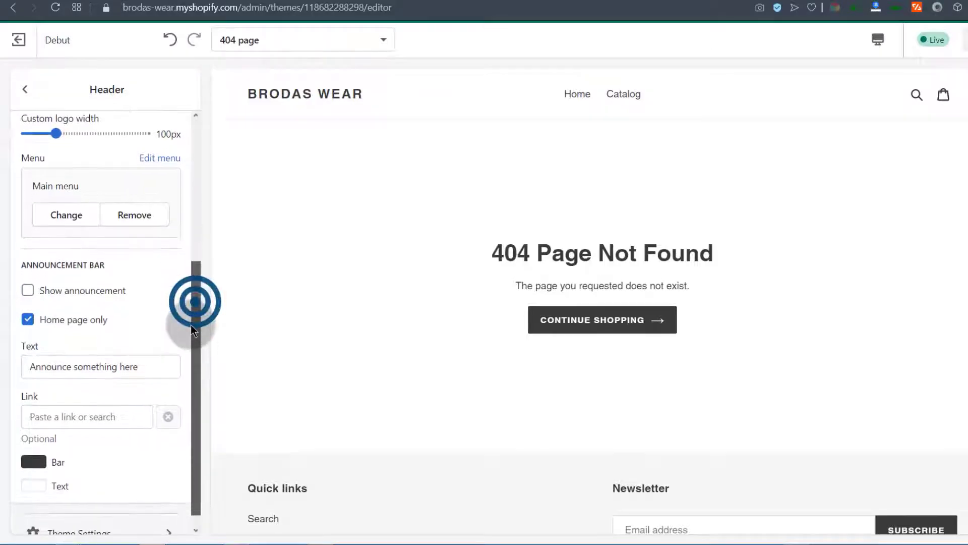
{"action": "left_click", "coordinate": [24, 91]}
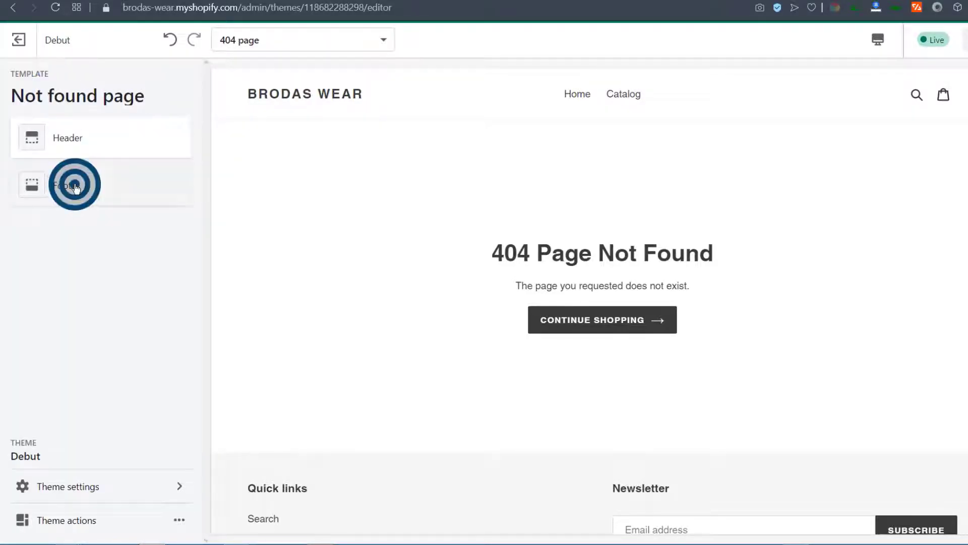
Step: Check the 404 footer's Quick links and Newsletter blocks and the page's explanatory text
{"action": "left_click", "coordinate": [75, 187]}
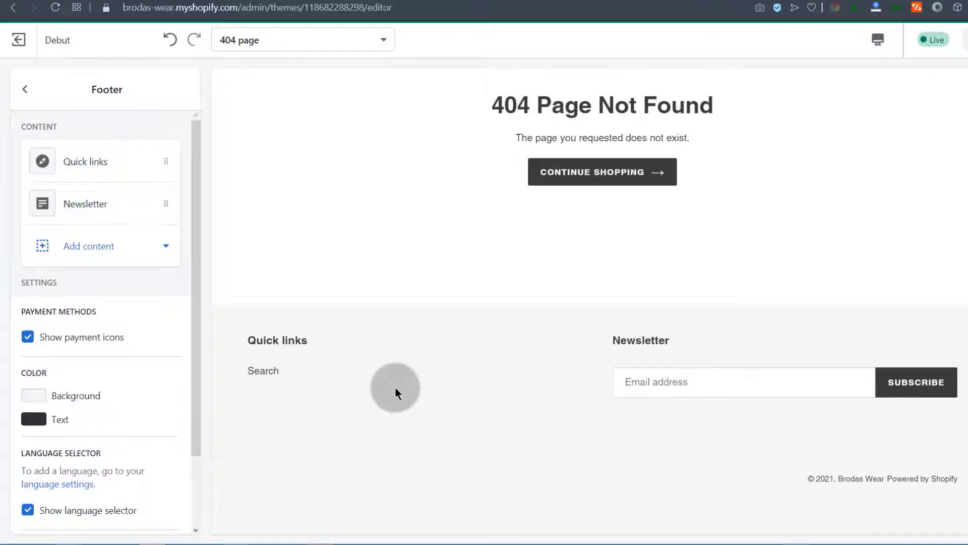
{"action": "left_click", "coordinate": [593, 139]}
{"action": "left_click", "coordinate": [667, 132]}
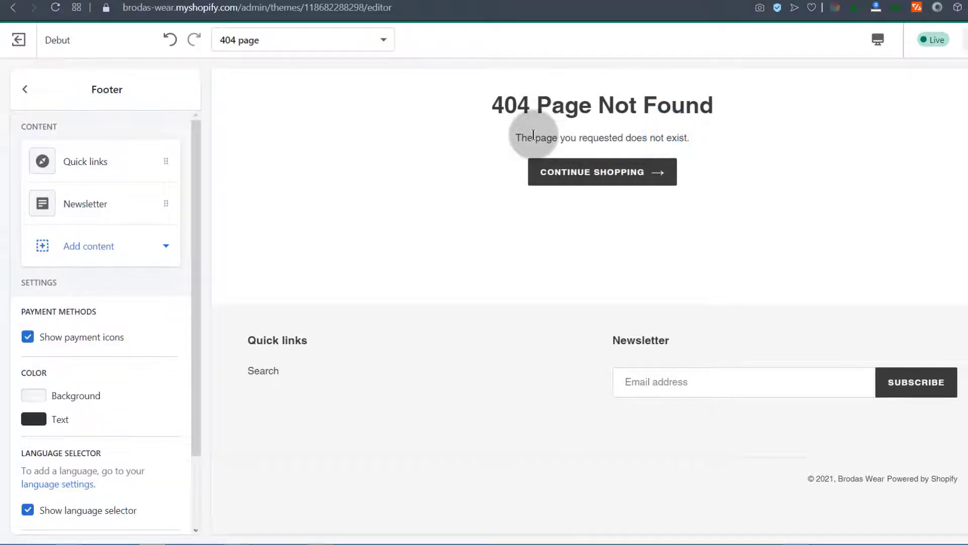
{"action": "left_click_drag", "start_coordinate": [515, 136], "coordinate": [671, 139]}
{"action": "left_click", "coordinate": [684, 138]}
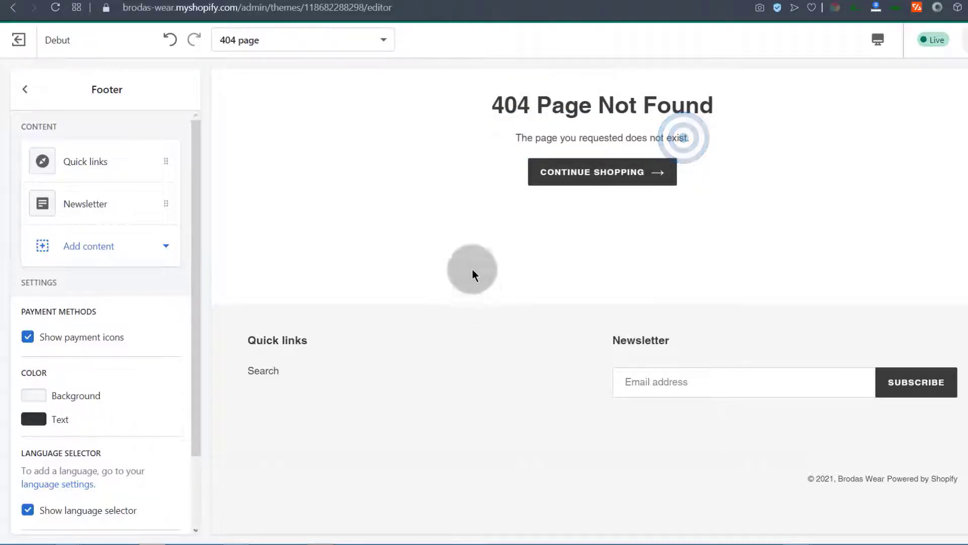
{"action": "left_click", "coordinate": [24, 89]}
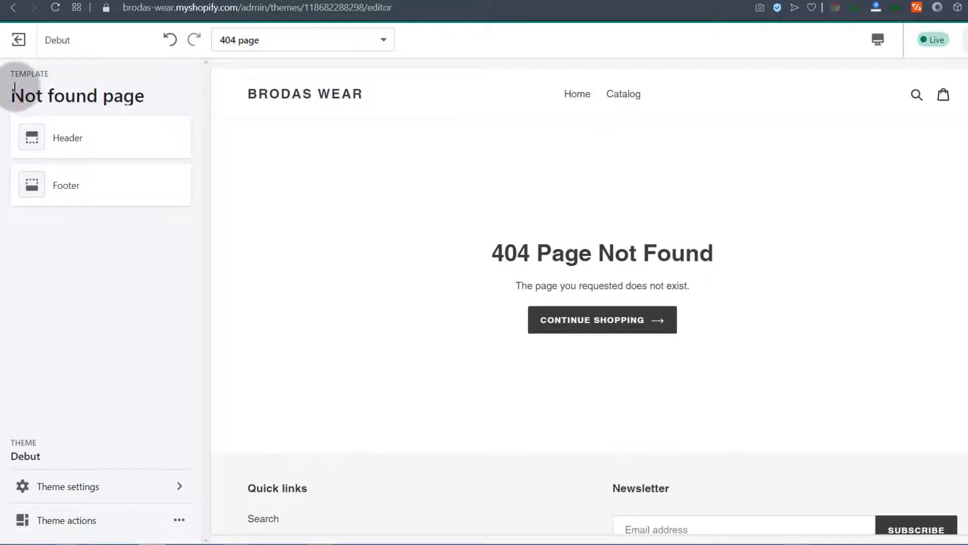
{"action": "left_click", "coordinate": [262, 50]}
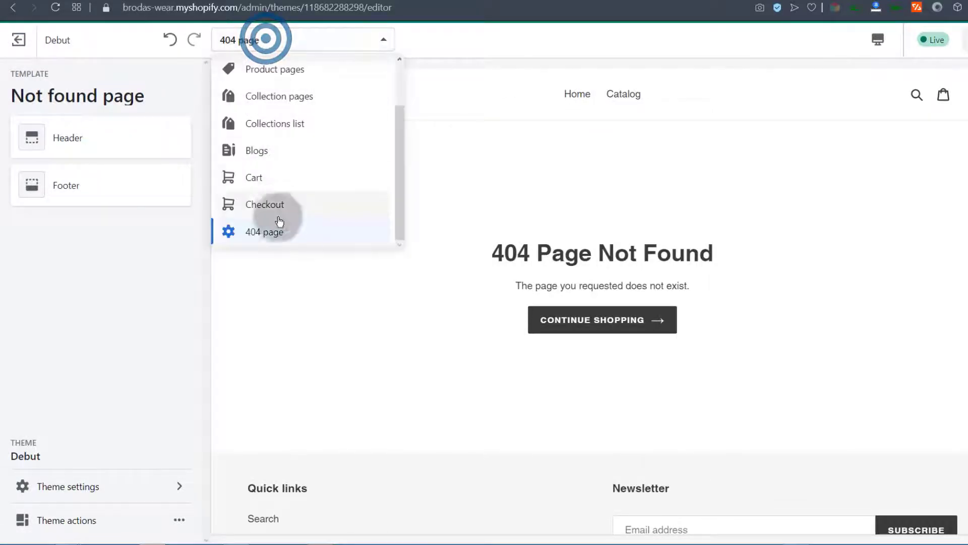
Step: On the Home page, give the first overlay banner the free Fitness & Sports clothes-rack photo
{"action": "scroll", "coordinate": [277, 136], "scroll_direction": "up", "scroll_amount": 2}
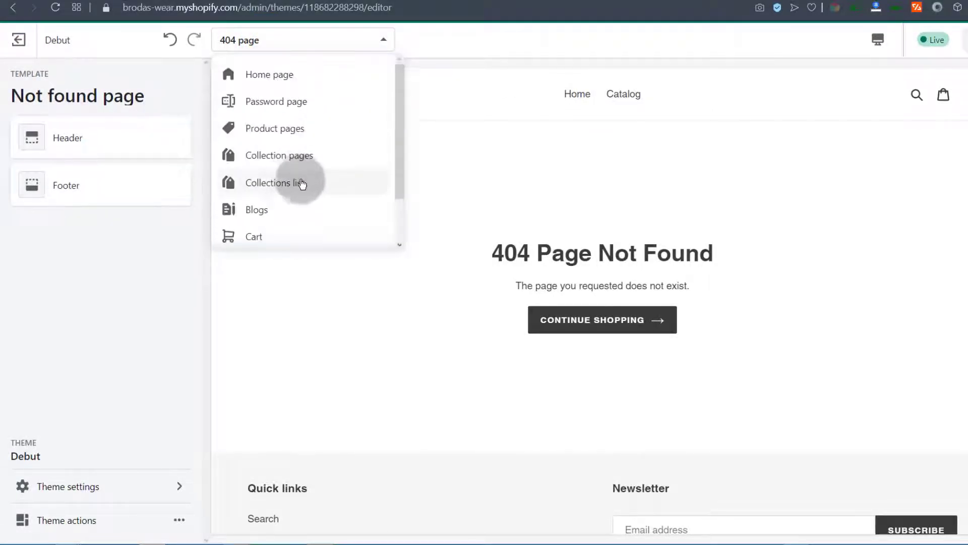
{"action": "left_click", "coordinate": [266, 75]}
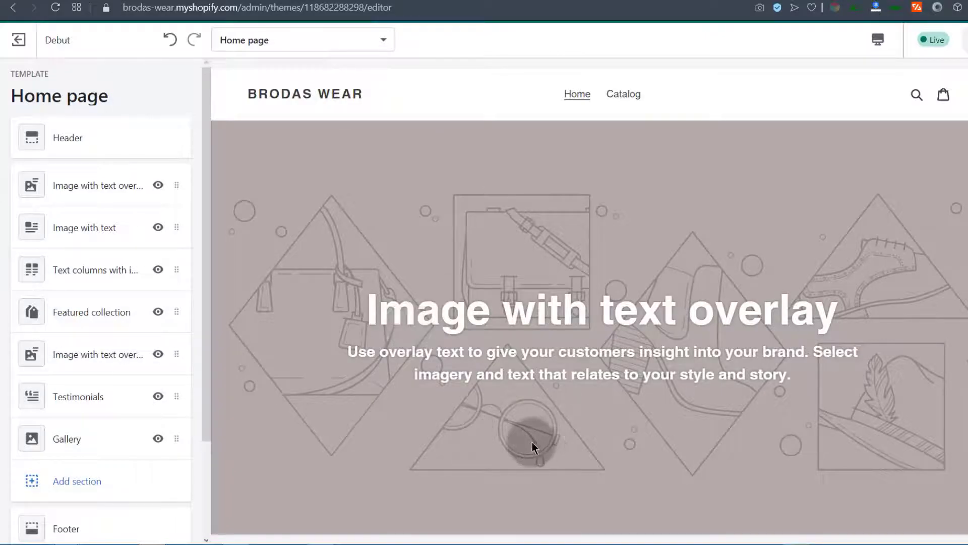
{"action": "left_click", "coordinate": [465, 325]}
{"action": "left_click", "coordinate": [86, 188]}
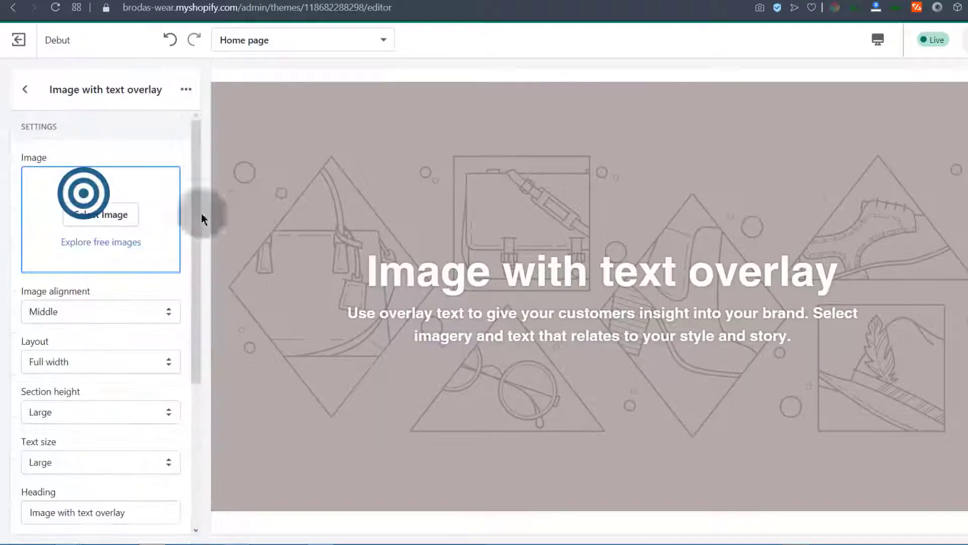
{"action": "left_click", "coordinate": [100, 212]}
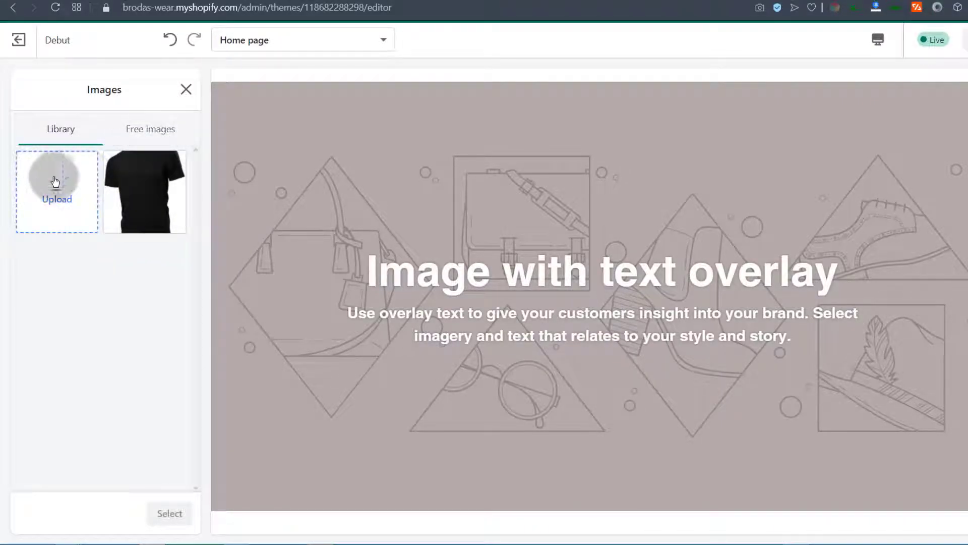
{"action": "left_click", "coordinate": [145, 129]}
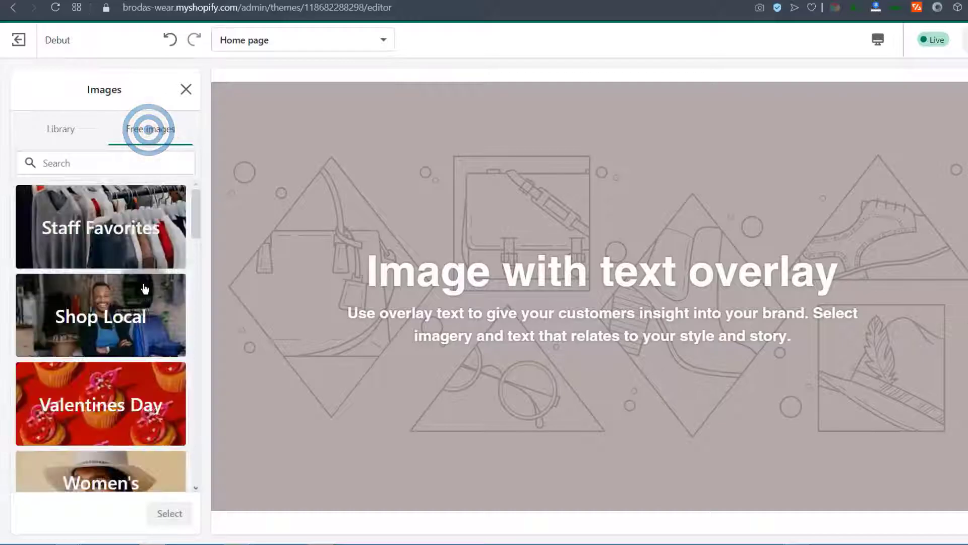
{"action": "scroll", "coordinate": [127, 272], "scroll_direction": "down", "scroll_amount": 3}
{"action": "left_click_drag", "start_coordinate": [199, 225], "coordinate": [188, 440]}
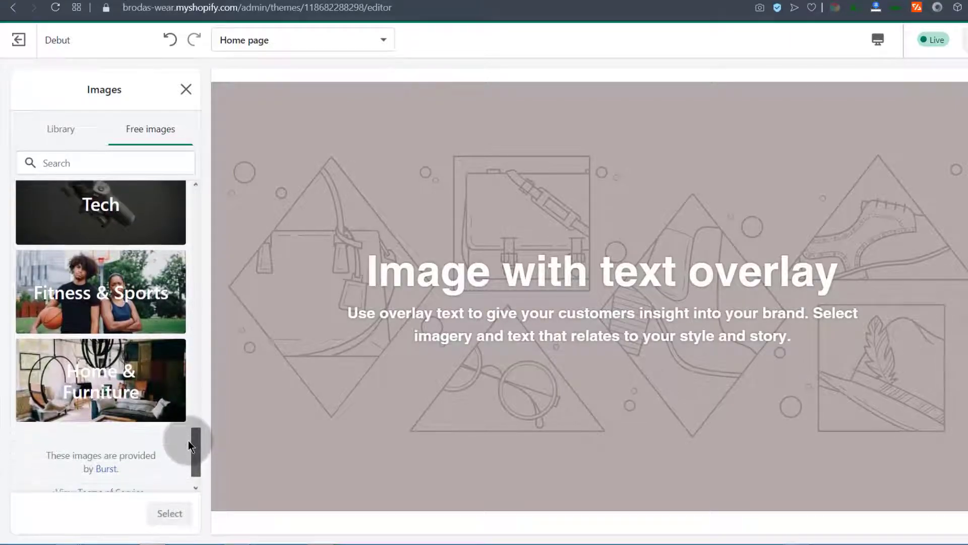
{"action": "left_click", "coordinate": [43, 323]}
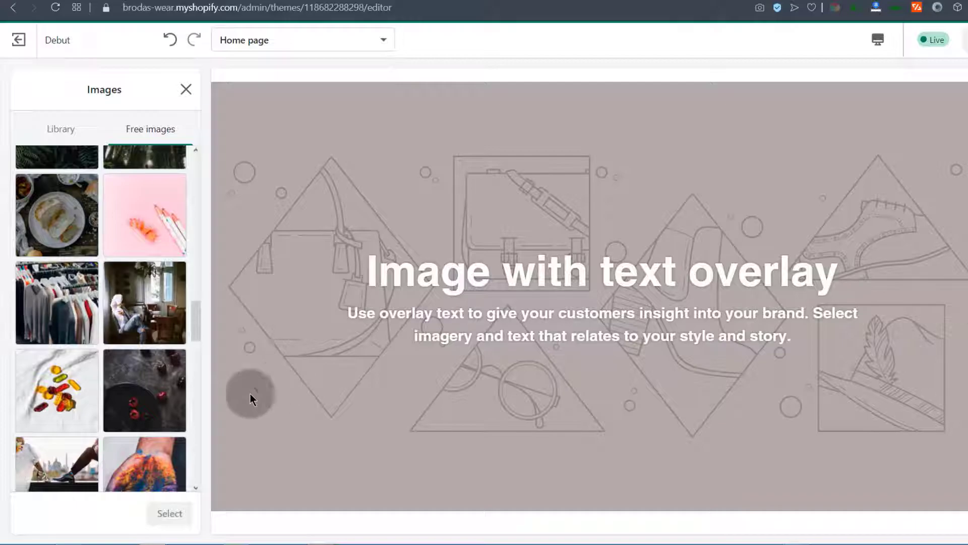
{"action": "left_click", "coordinate": [63, 297]}
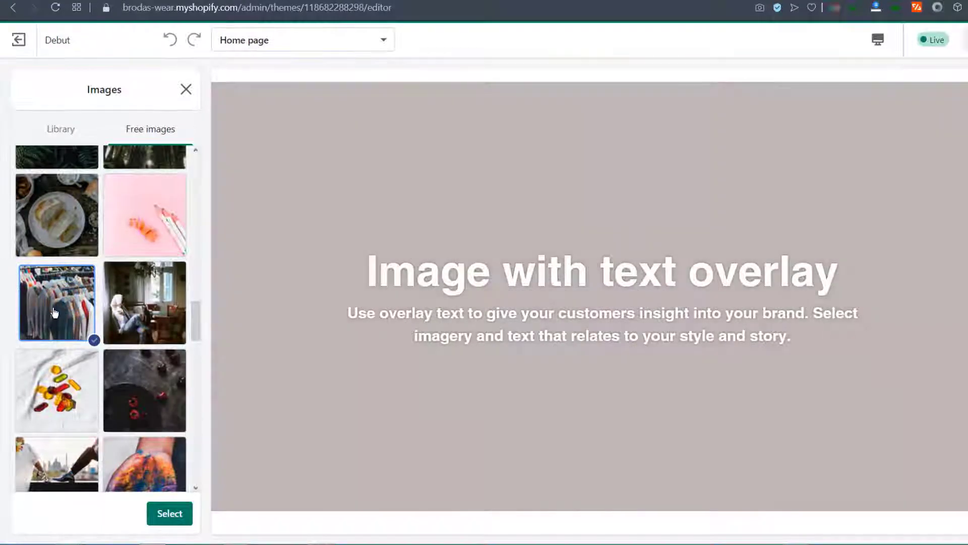
{"action": "left_click", "coordinate": [169, 519]}
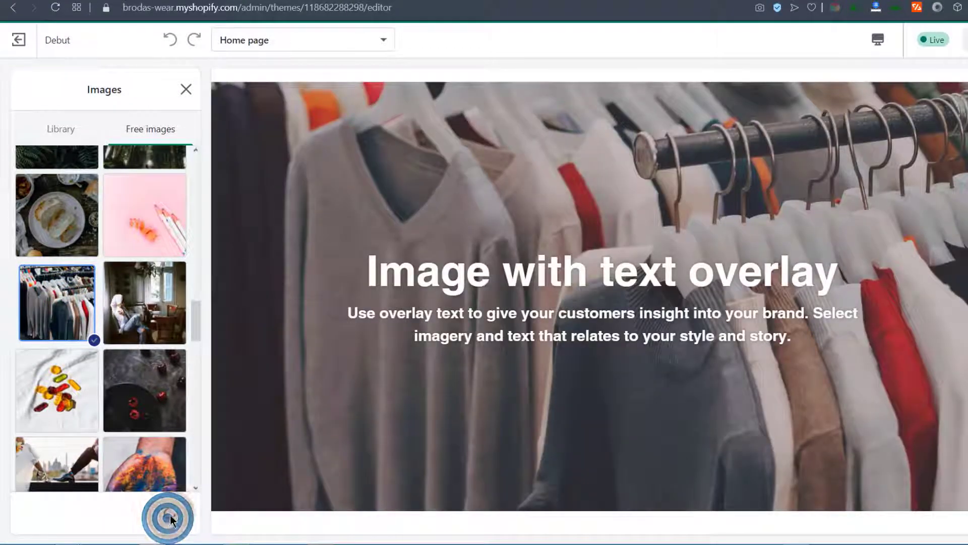
Step: Set the banner's image alignment to Top and return to the home section list
{"action": "scroll", "coordinate": [89, 352], "scroll_direction": "down", "scroll_amount": 1}
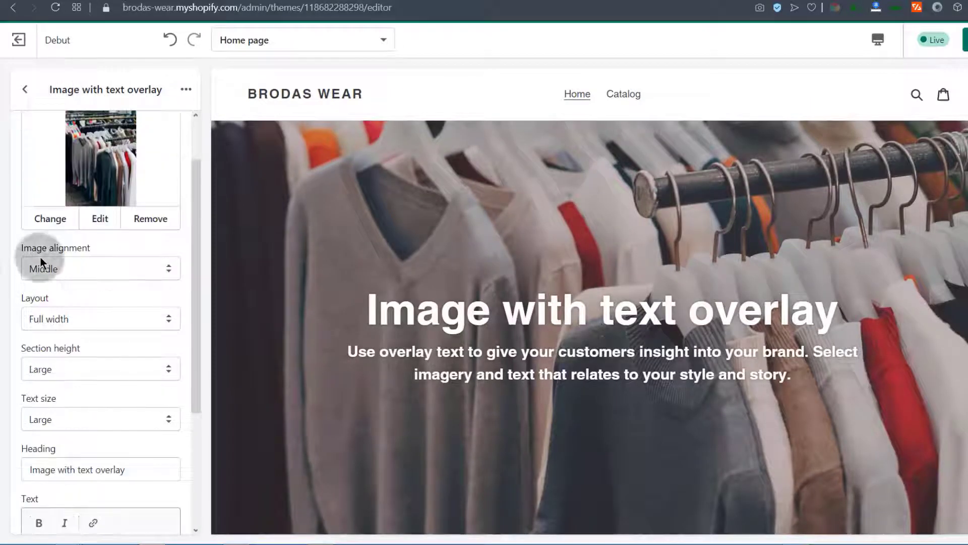
{"action": "left_click", "coordinate": [86, 264]}
{"action": "left_click", "coordinate": [59, 288]}
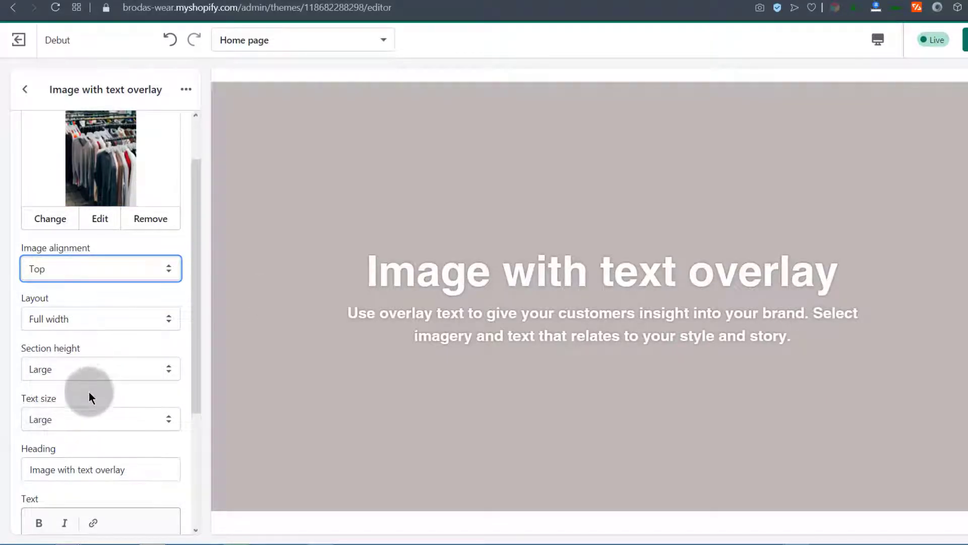
{"action": "scroll", "coordinate": [90, 390], "scroll_direction": "down", "scroll_amount": 3}
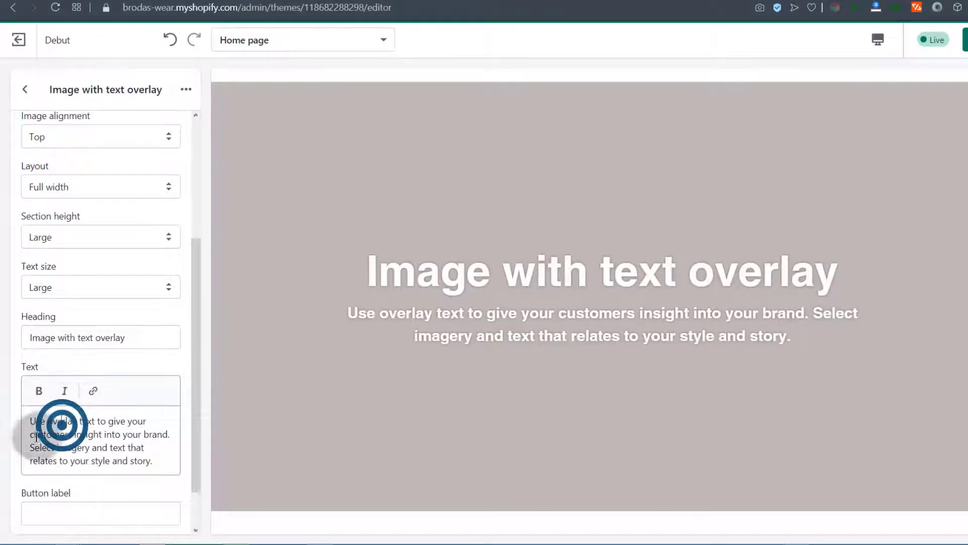
{"action": "left_click", "coordinate": [32, 421]}
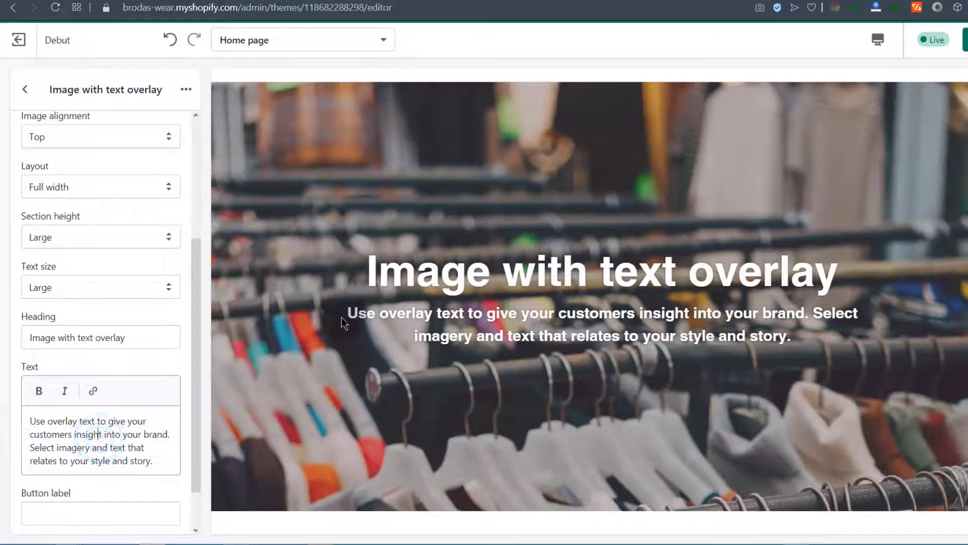
{"action": "scroll", "coordinate": [343, 319], "scroll_direction": "up", "scroll_amount": 1}
{"action": "left_click", "coordinate": [24, 89]}
{"action": "scroll", "coordinate": [84, 199], "scroll_direction": "down", "scroll_amount": 3}
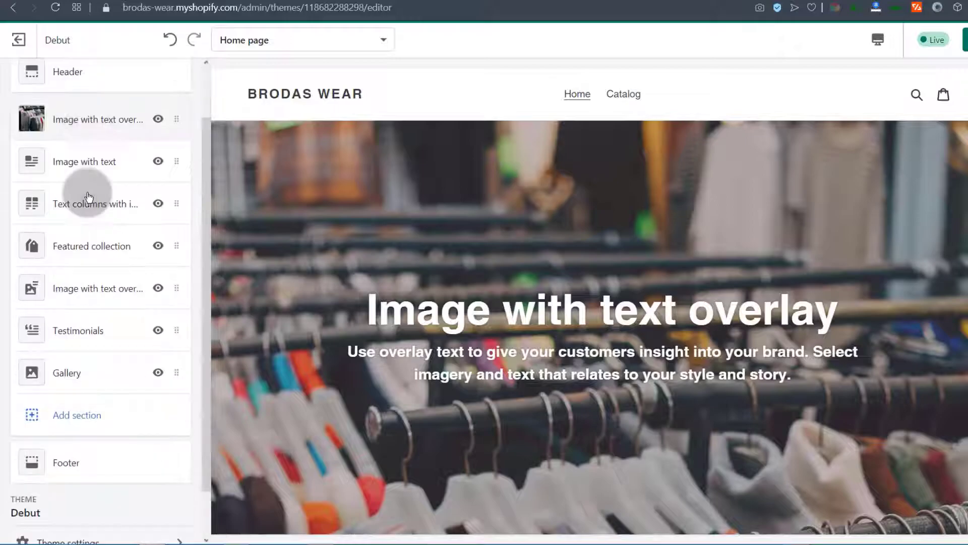
Step: Add a Slideshow section from the Image group of section types
{"action": "left_click", "coordinate": [74, 358]}
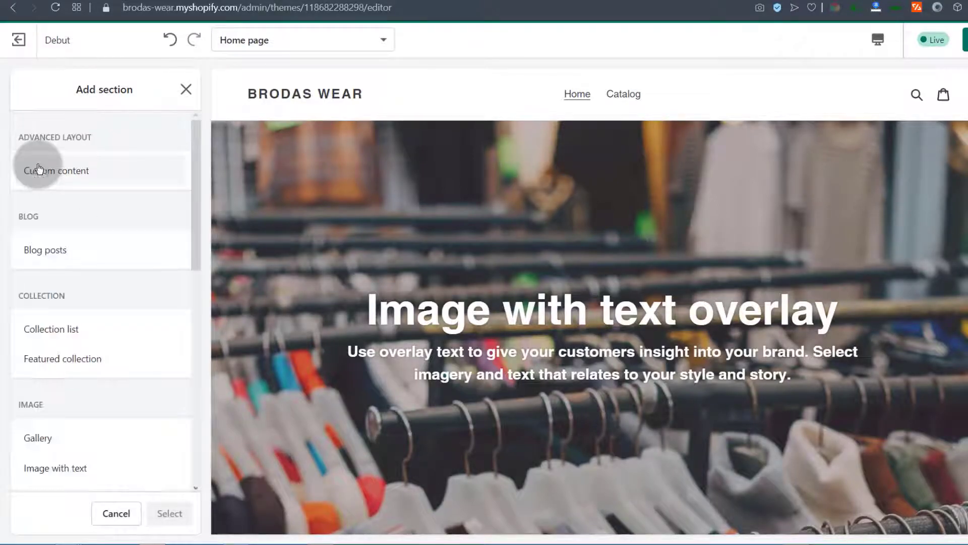
{"action": "left_click_drag", "start_coordinate": [192, 178], "coordinate": [191, 249]}
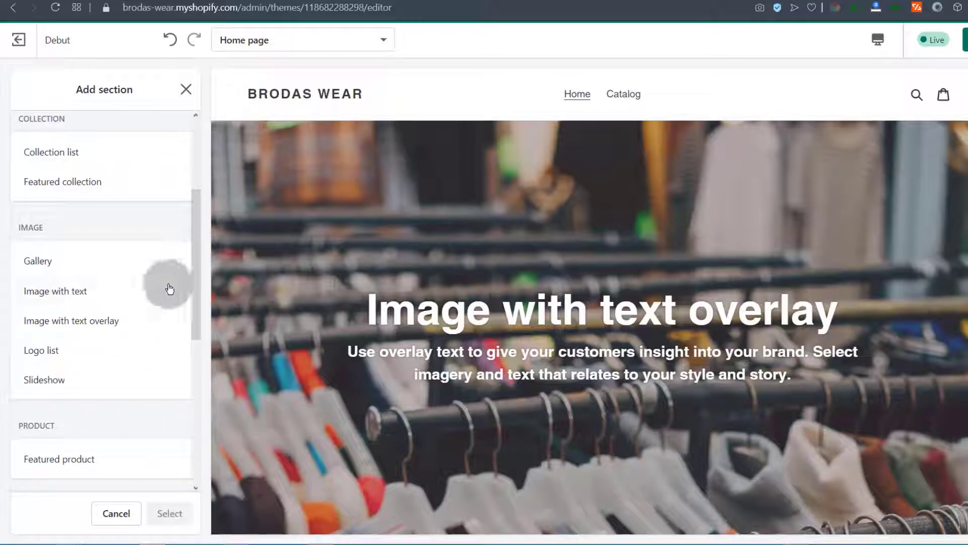
{"action": "left_click", "coordinate": [32, 381]}
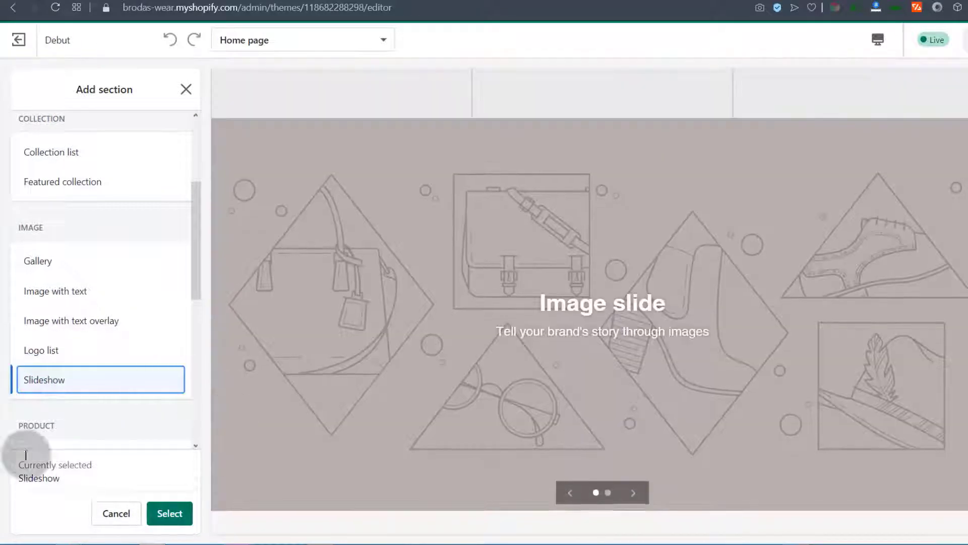
{"action": "left_click", "coordinate": [168, 516]}
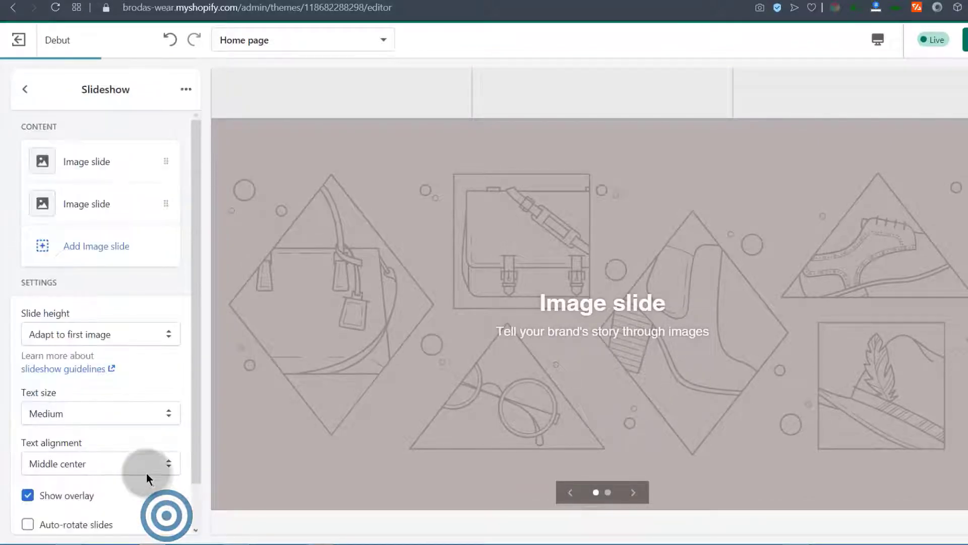
{"action": "left_click_drag", "start_coordinate": [196, 223], "coordinate": [213, 165]}
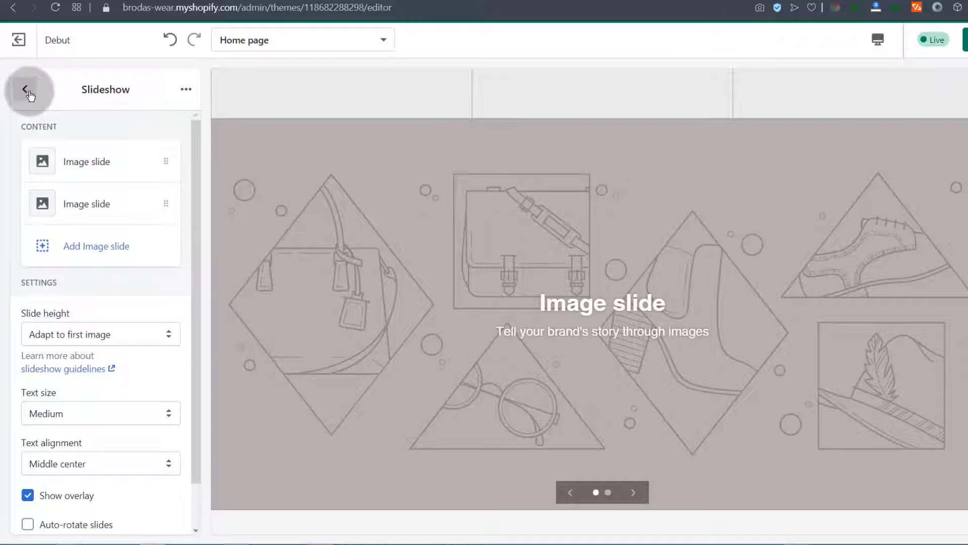
Step: Give the first slide the clothes-rack photo and select its subheading text
{"action": "left_click", "coordinate": [87, 157]}
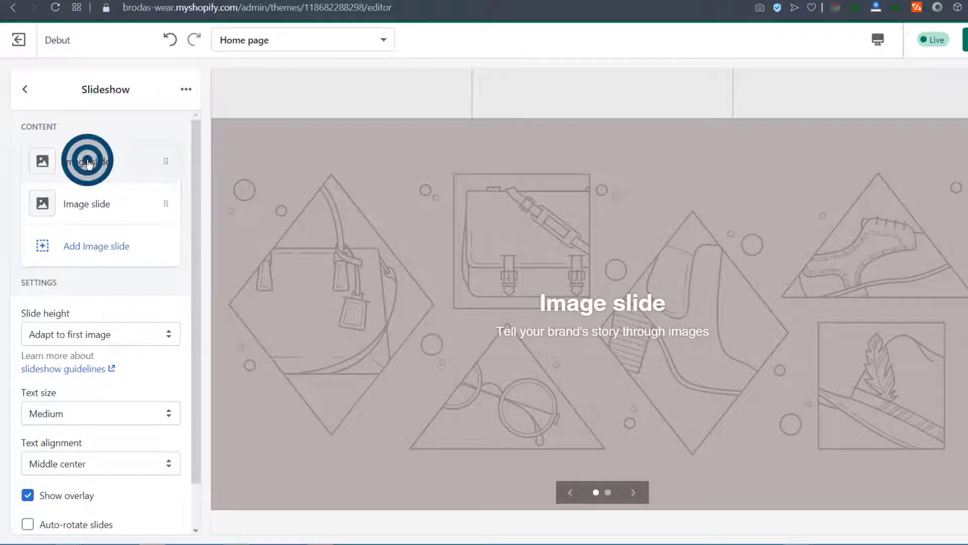
{"action": "left_click", "coordinate": [88, 214]}
{"action": "left_click", "coordinate": [137, 196]}
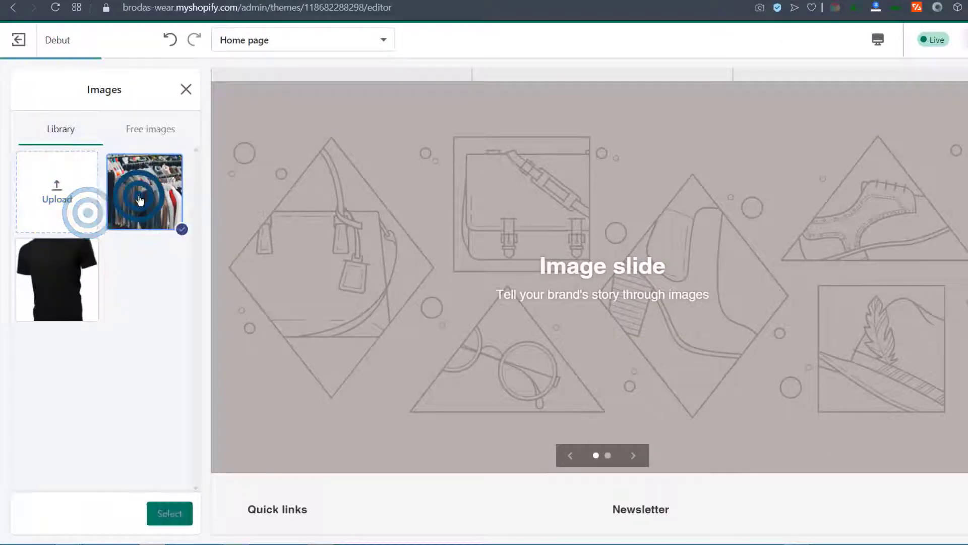
{"action": "left_click", "coordinate": [171, 518]}
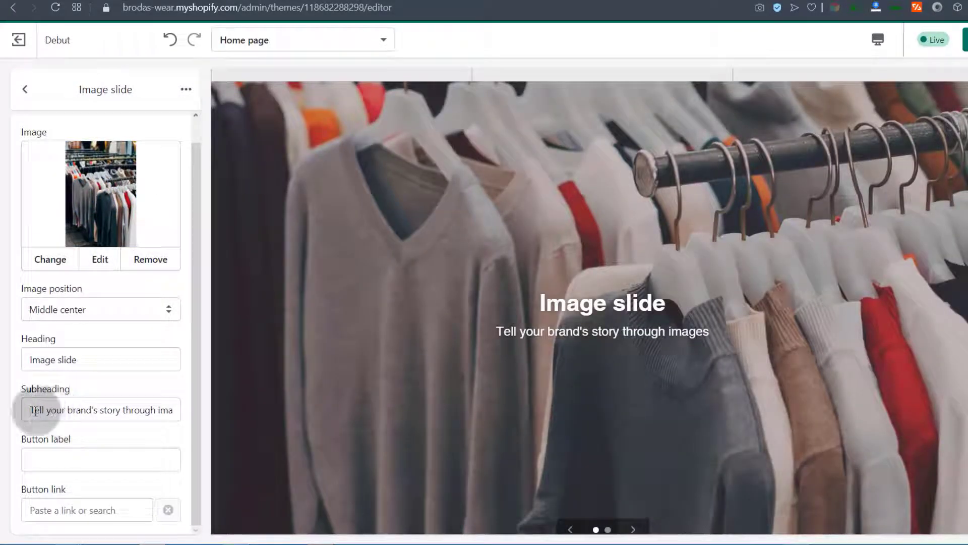
{"action": "left_click_drag", "start_coordinate": [35, 410], "coordinate": [201, 402]}
{"action": "left_click_drag", "start_coordinate": [500, 331], "coordinate": [627, 334]}
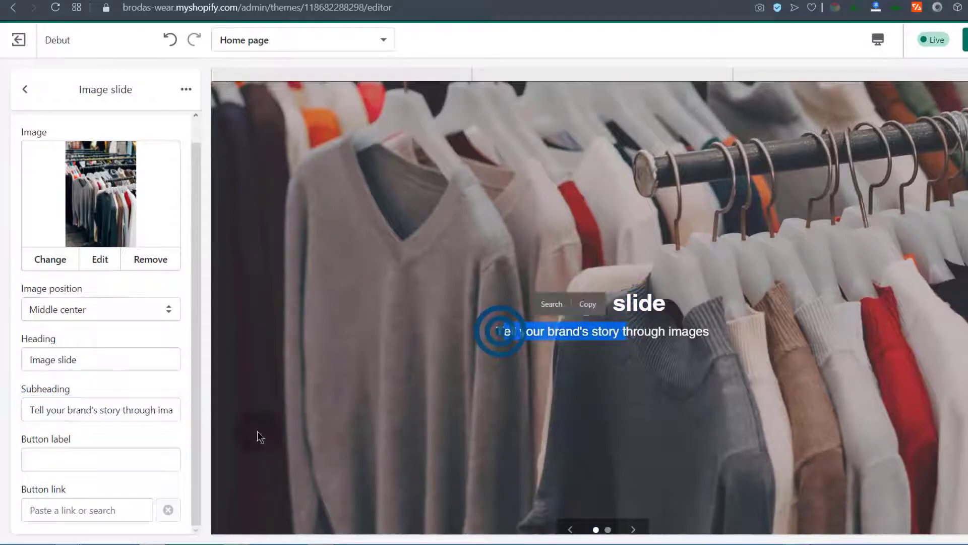
{"action": "left_click", "coordinate": [73, 359]}
{"action": "left_click_drag", "start_coordinate": [53, 423], "coordinate": [59, 437]}
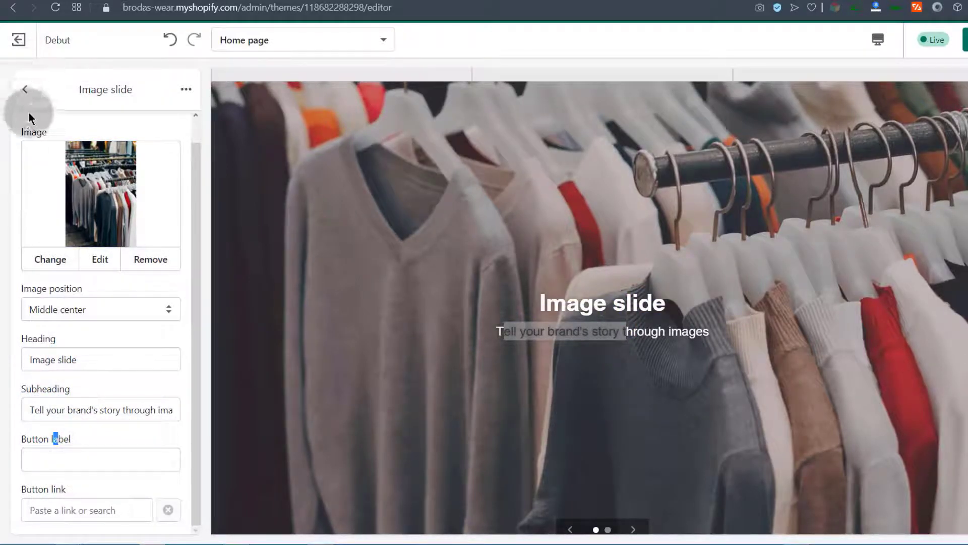
{"action": "left_click", "coordinate": [27, 92]}
Step: Start choosing the second slide's image, browsing the Shop Local free images
{"action": "left_click", "coordinate": [71, 201]}
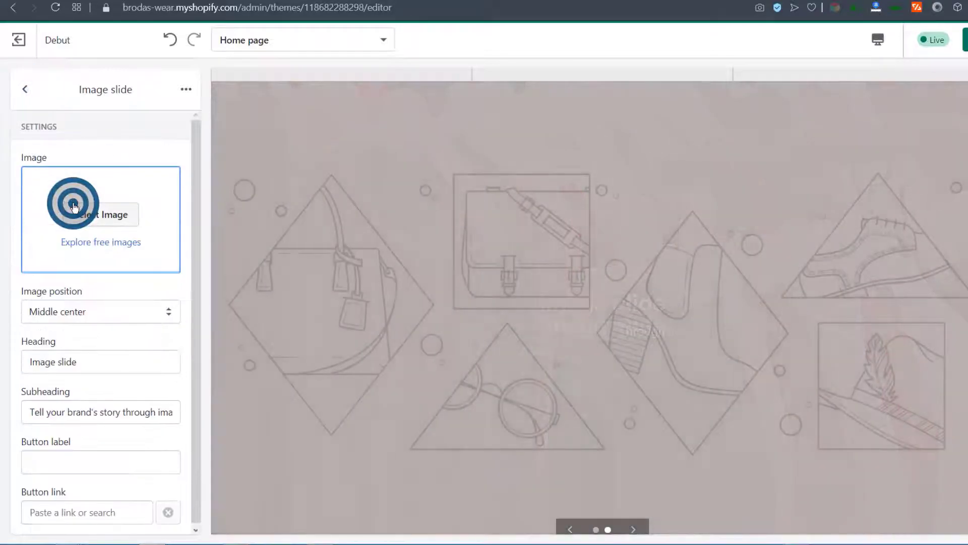
{"action": "left_click", "coordinate": [103, 214]}
{"action": "left_click", "coordinate": [139, 194]}
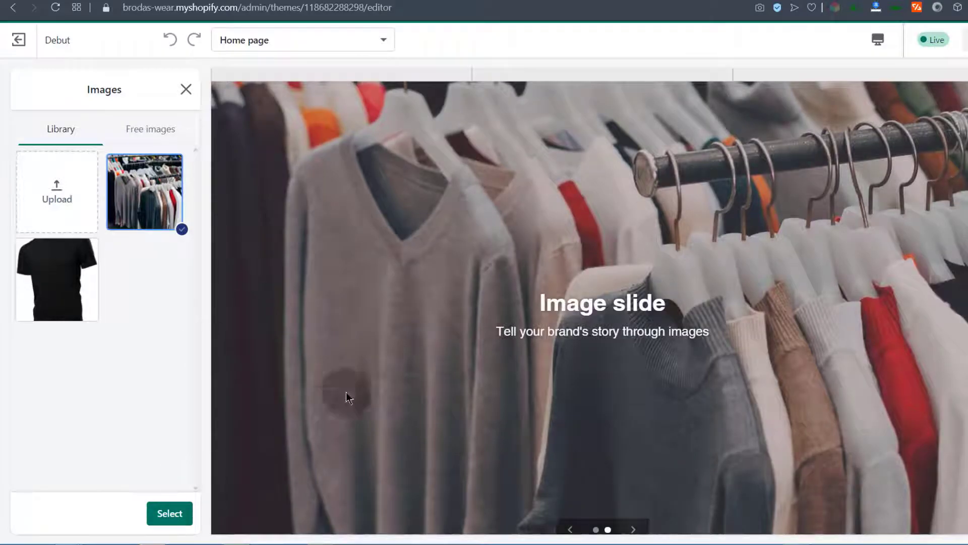
{"action": "left_click", "coordinate": [167, 128]}
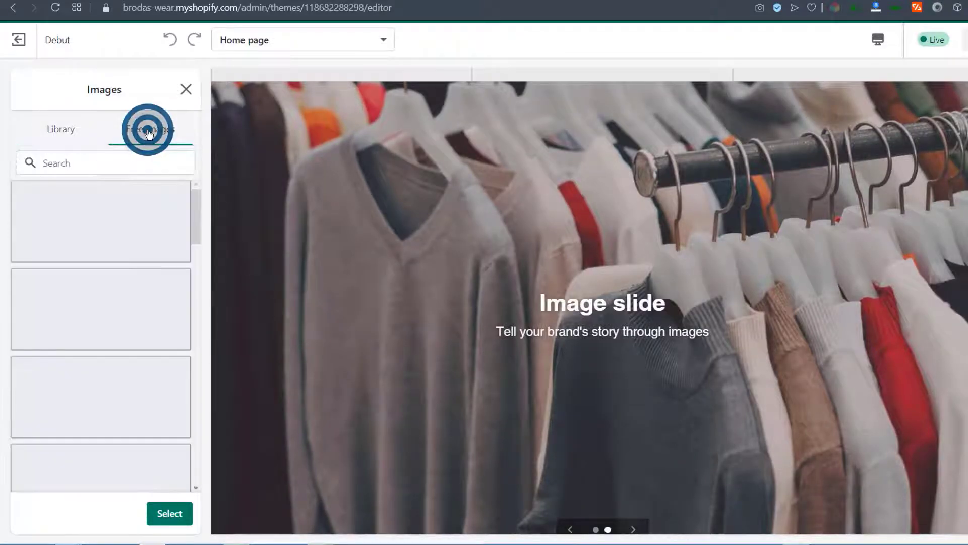
{"action": "left_click", "coordinate": [93, 313]}
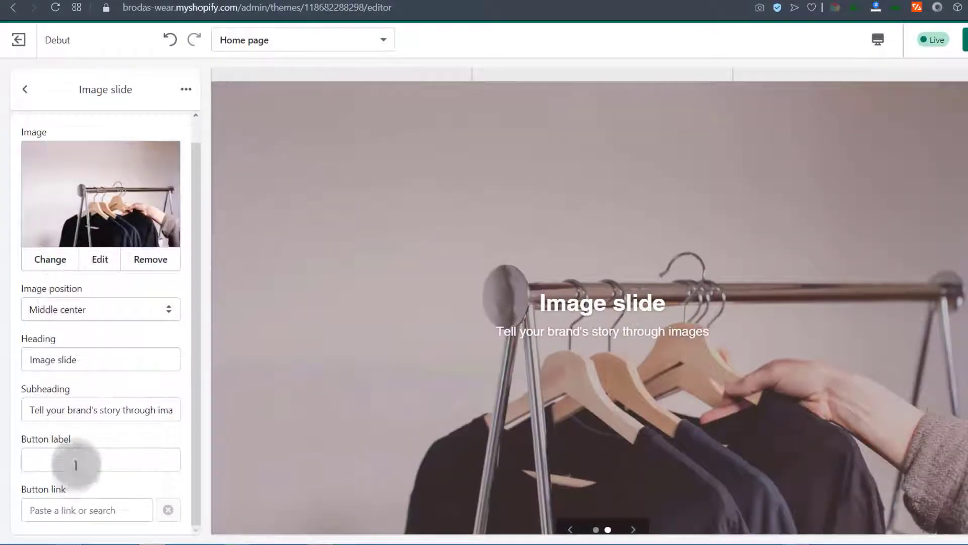
Step: Turn on Auto-rotate slides in the Slideshow settings, changing every 5 s
{"action": "left_click", "coordinate": [26, 90]}
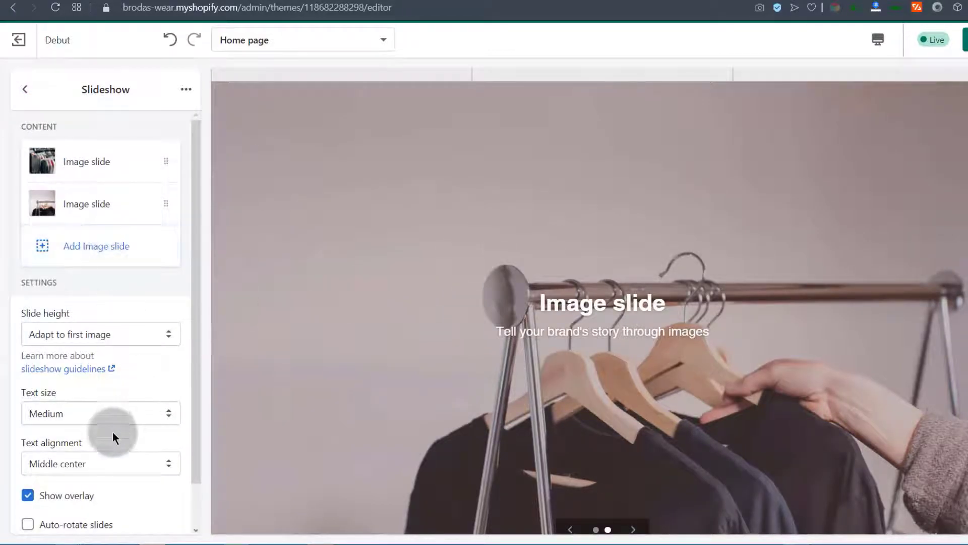
{"action": "scroll", "coordinate": [95, 439], "scroll_direction": "down", "scroll_amount": 2}
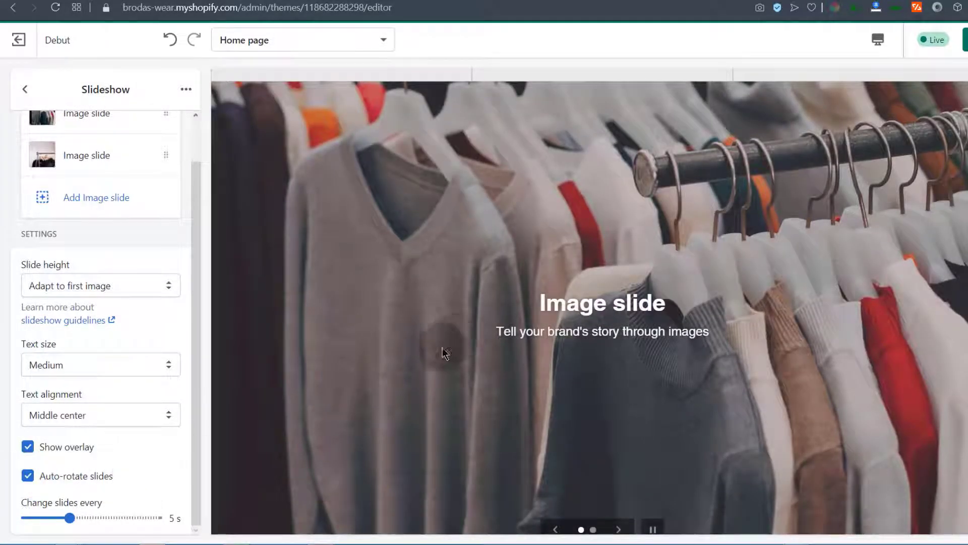
{"action": "left_click", "coordinate": [196, 372]}
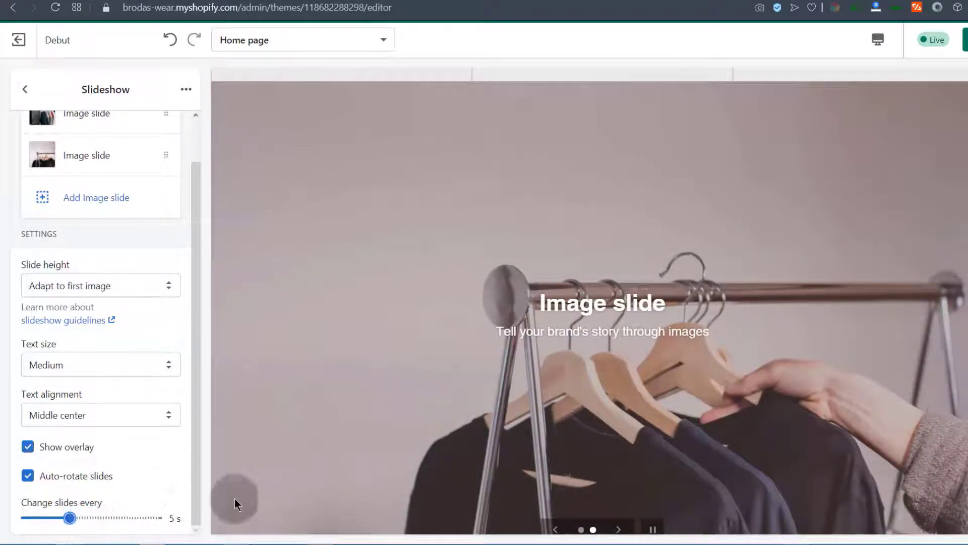
Step: Drag the Slideshow section up to sit directly below the Header
{"action": "left_click", "coordinate": [27, 89]}
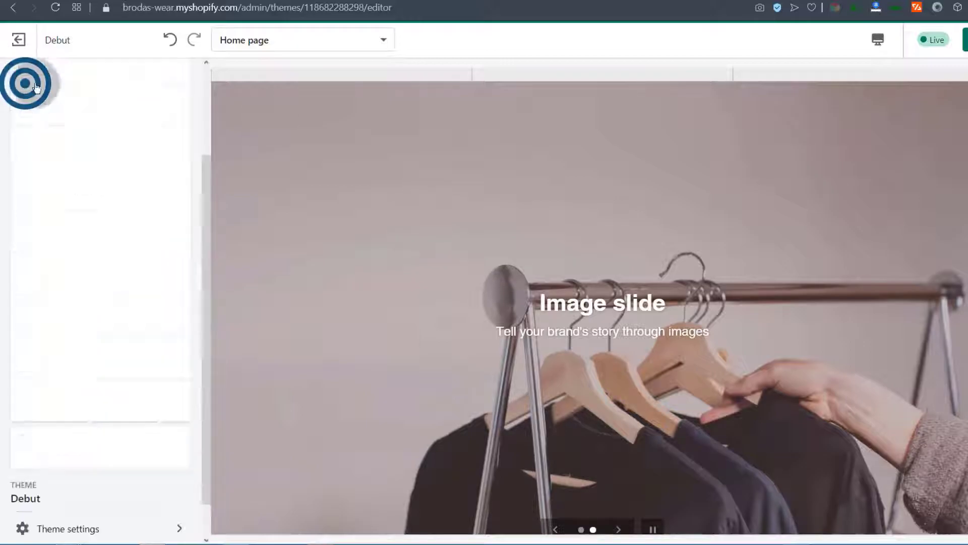
{"action": "scroll", "coordinate": [110, 303], "scroll_direction": "up", "scroll_amount": 3}
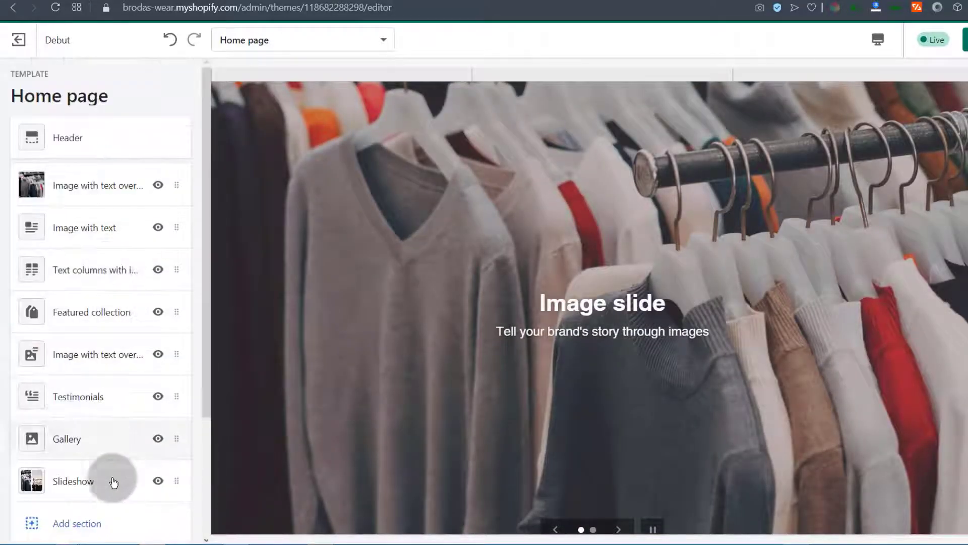
{"action": "left_click", "coordinate": [87, 477]}
{"action": "left_click_drag", "start_coordinate": [94, 474], "coordinate": [91, 189]}
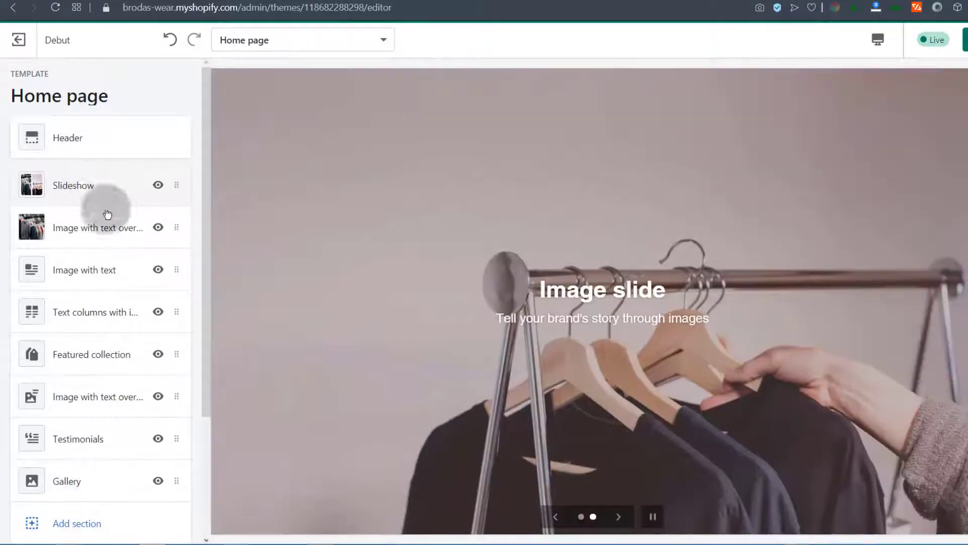
{"action": "scroll", "coordinate": [504, 294], "scroll_direction": "down", "scroll_amount": 6}
{"action": "scroll", "coordinate": [503, 293], "scroll_direction": "down", "scroll_amount": 5}
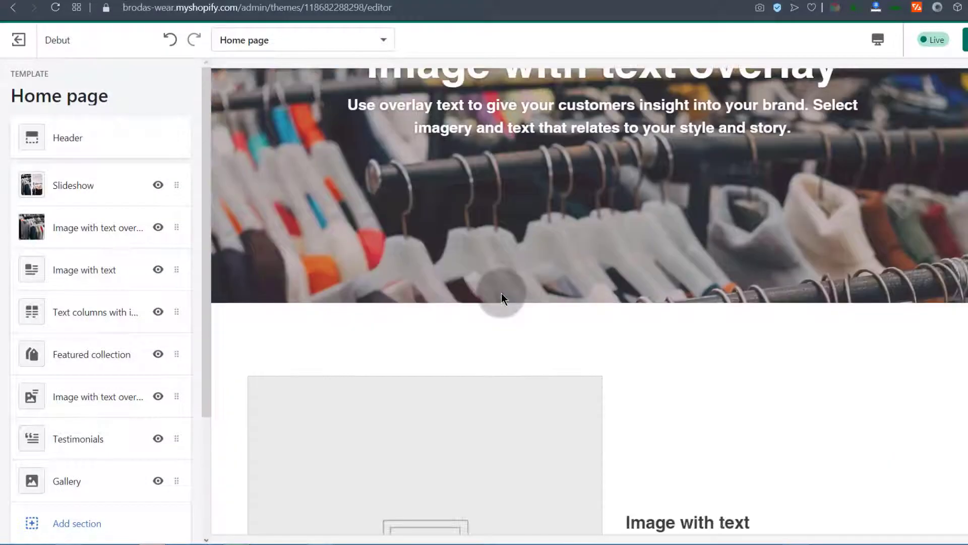
Step: Hide the first Image with text overlay section, then remove it
{"action": "left_click", "coordinate": [29, 222]}
{"action": "left_click", "coordinate": [157, 230]}
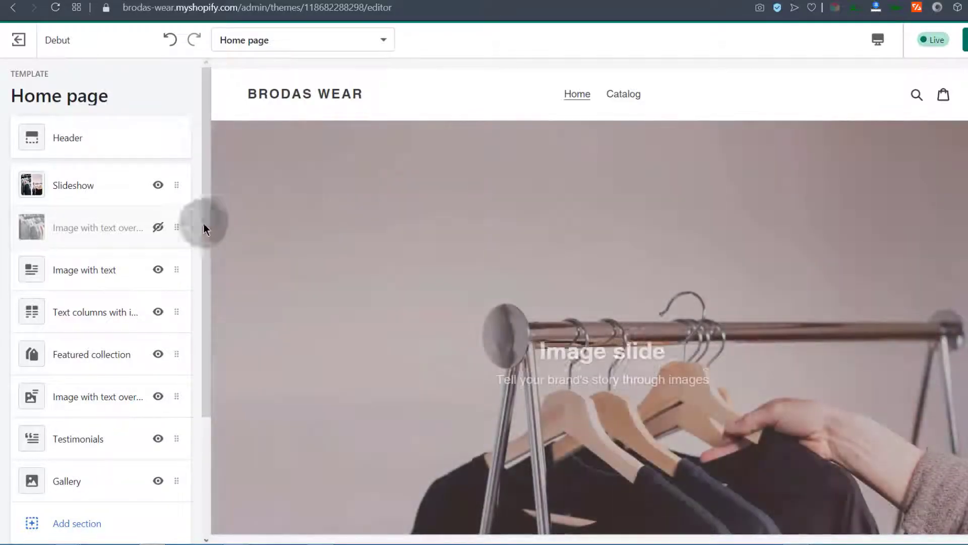
{"action": "left_click", "coordinate": [56, 233]}
{"action": "left_click", "coordinate": [87, 233]}
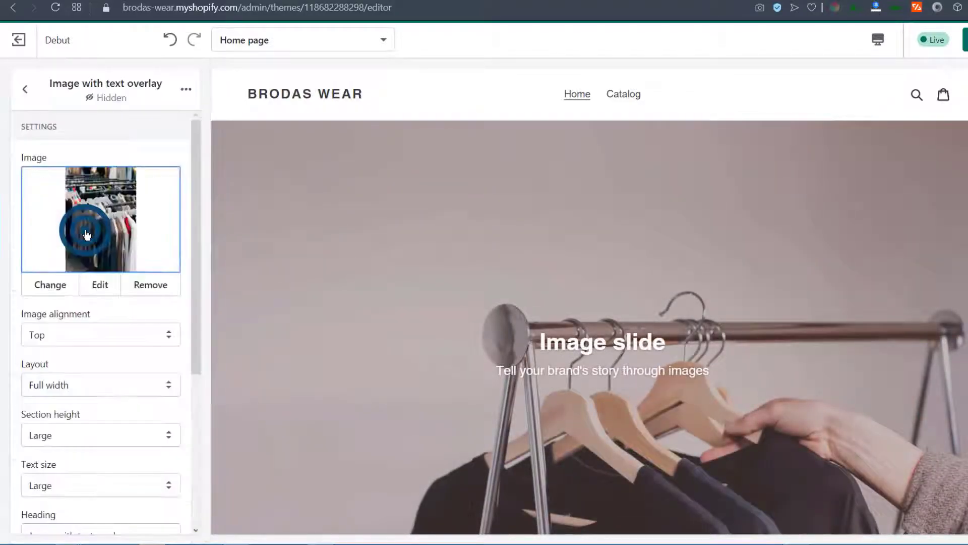
{"action": "left_click", "coordinate": [186, 87]}
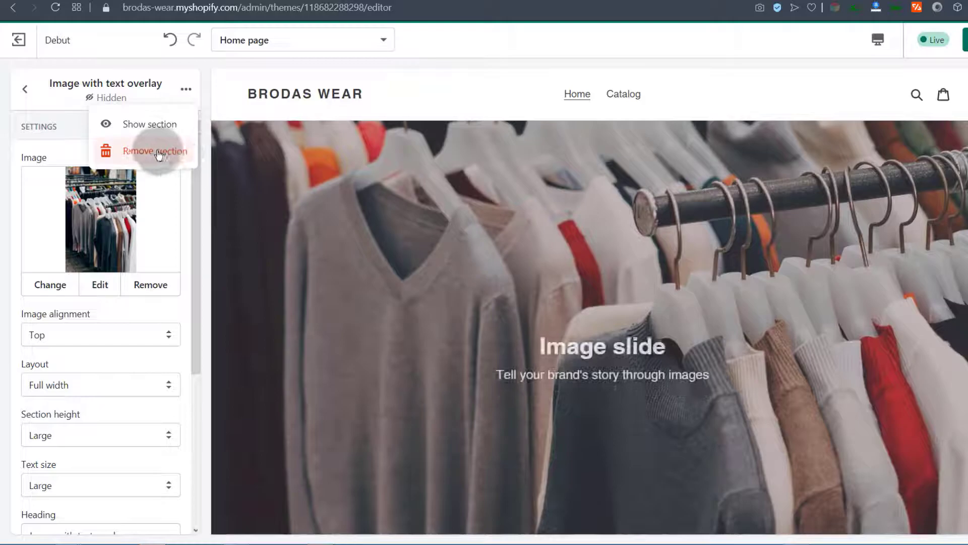
{"action": "left_click", "coordinate": [158, 152]}
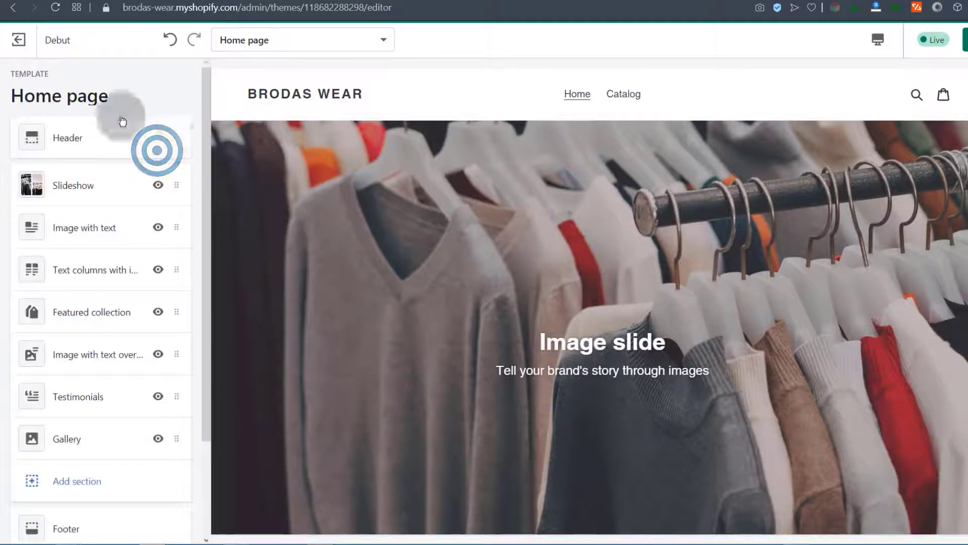
{"action": "scroll", "coordinate": [607, 373], "scroll_direction": "down", "scroll_amount": 20}
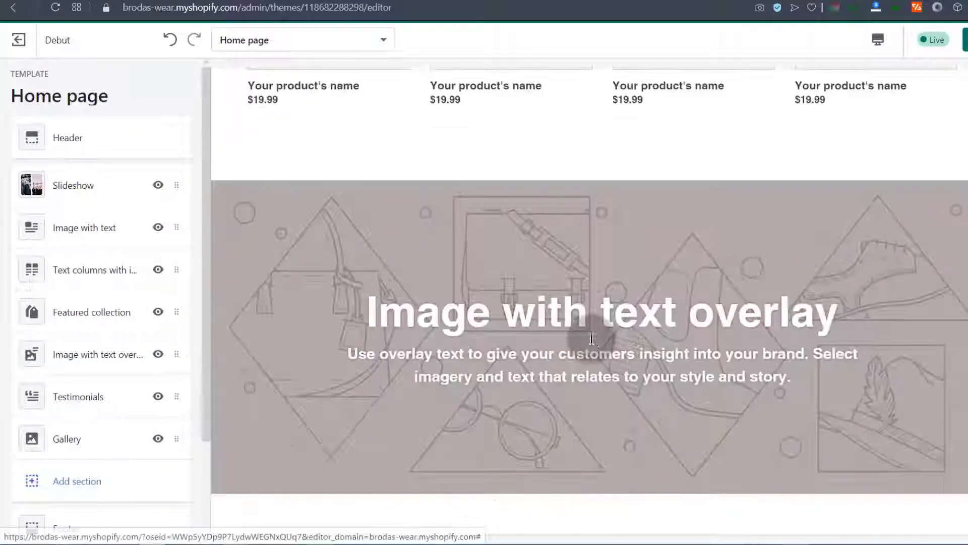
{"action": "scroll", "coordinate": [592, 337], "scroll_direction": "up", "scroll_amount": 6}
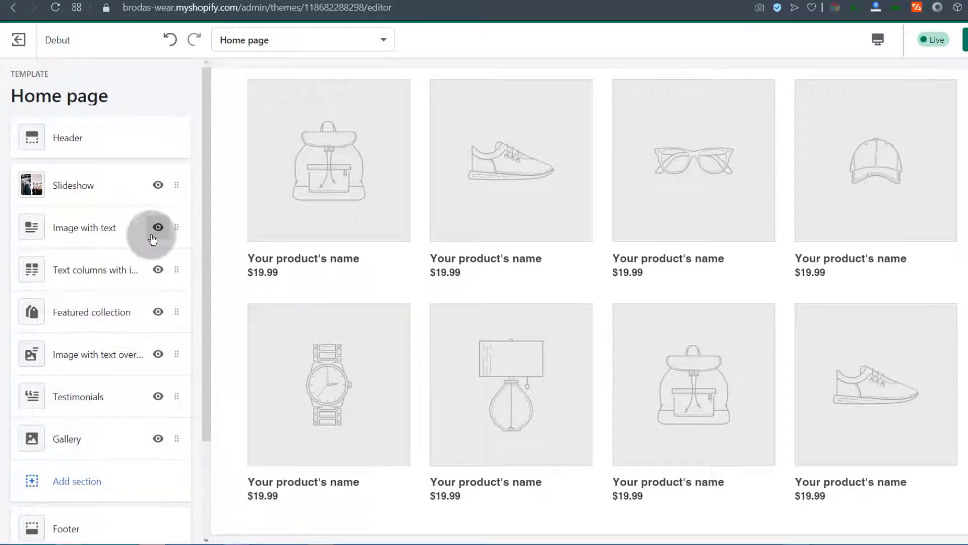
{"action": "scroll", "coordinate": [346, 385], "scroll_direction": "up", "scroll_amount": 2}
{"action": "scroll", "coordinate": [335, 378], "scroll_direction": "down", "scroll_amount": 1}
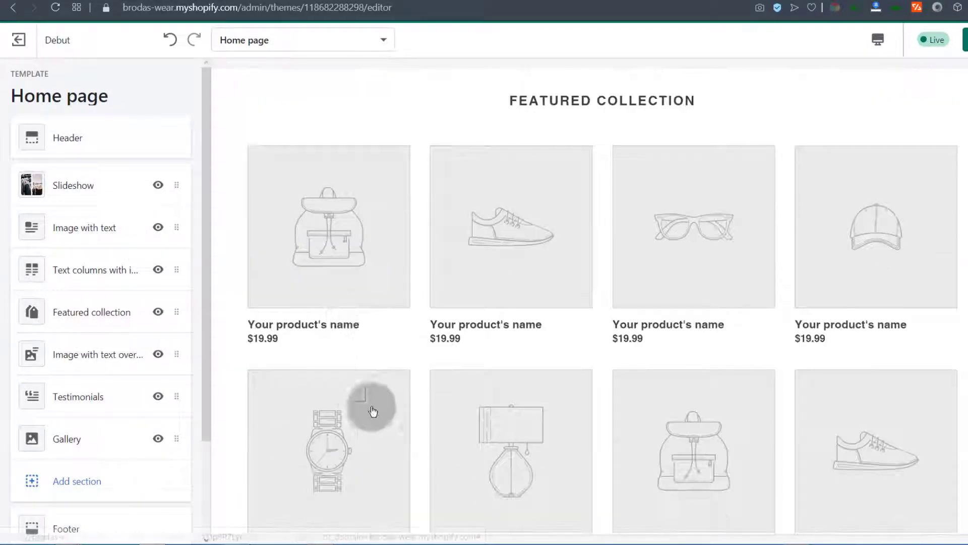
{"action": "scroll", "coordinate": [454, 335], "scroll_direction": "down", "scroll_amount": 8}
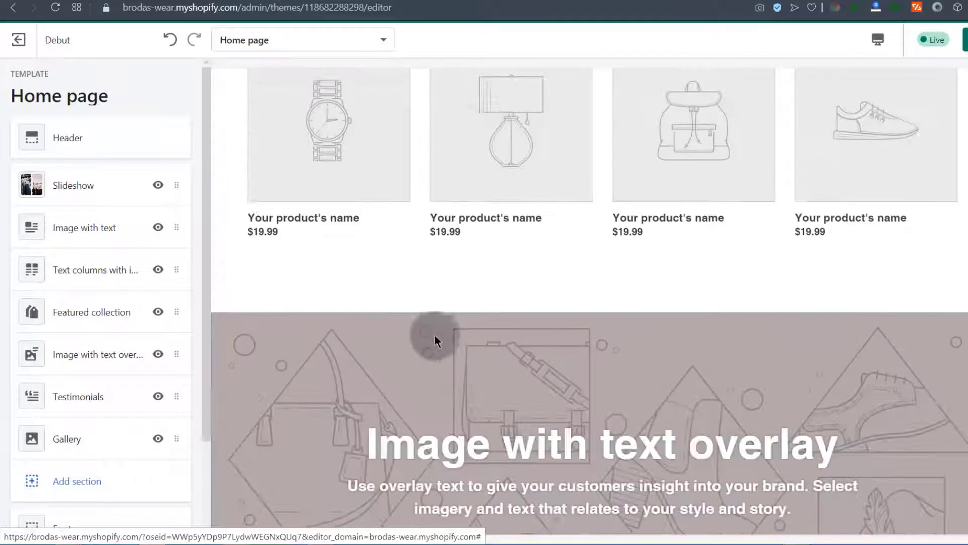
{"action": "scroll", "coordinate": [432, 315], "scroll_direction": "up", "scroll_amount": 15}
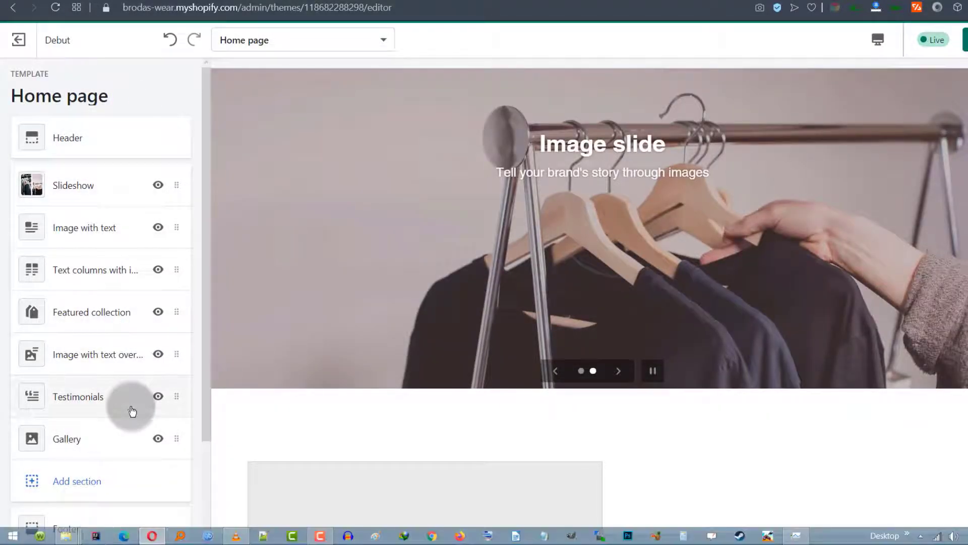
{"action": "scroll", "coordinate": [167, 419], "scroll_direction": "down", "scroll_amount": 3}
{"action": "left_click", "coordinate": [71, 405]}
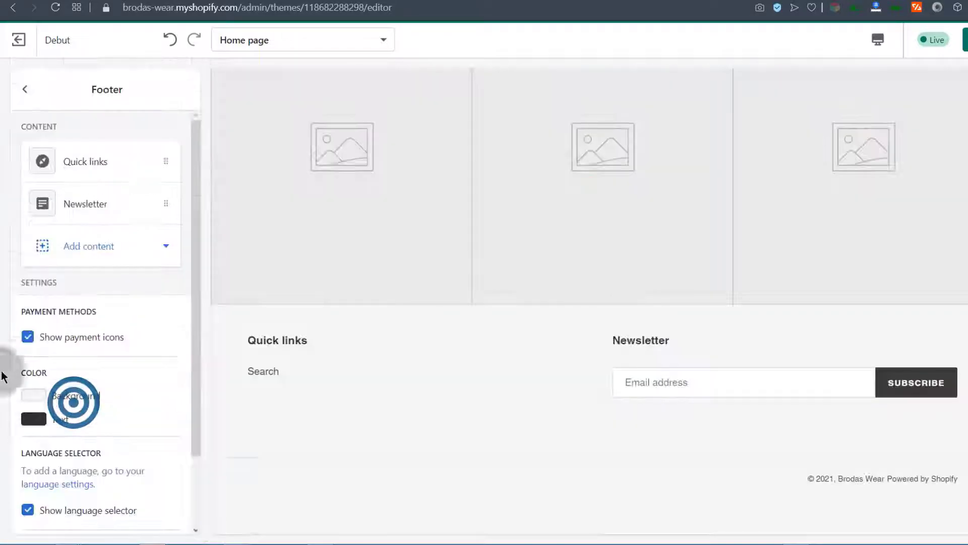
{"action": "left_click", "coordinate": [27, 92]}
{"action": "left_click_drag", "start_coordinate": [206, 340], "coordinate": [201, 177]}
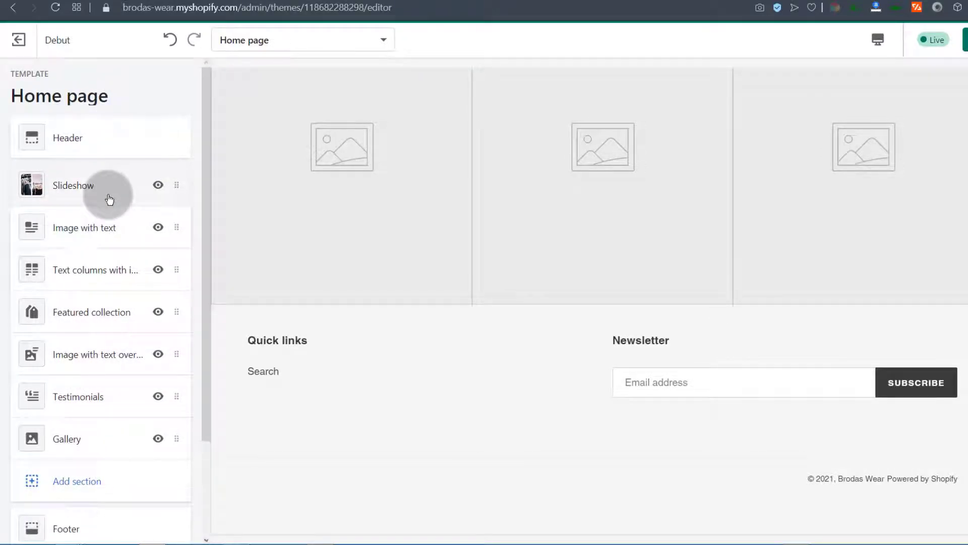
{"action": "scroll", "coordinate": [348, 313], "scroll_direction": "up", "scroll_amount": 15}
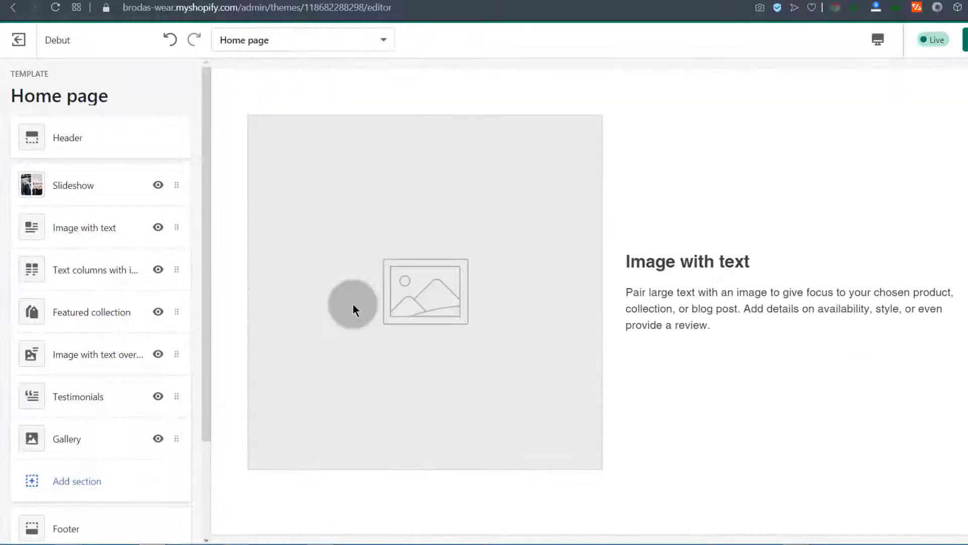
{"action": "scroll", "coordinate": [353, 304], "scroll_direction": "up", "scroll_amount": 10}
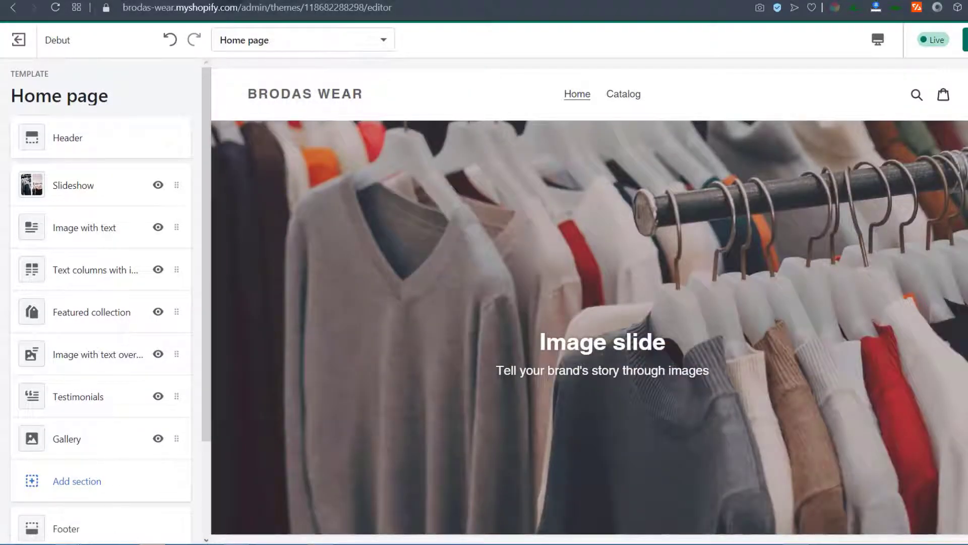
Step: Compare the storefront preview with the editor, then open the storefront's Catalog page
{"action": "left_click", "coordinate": [223, 1]}
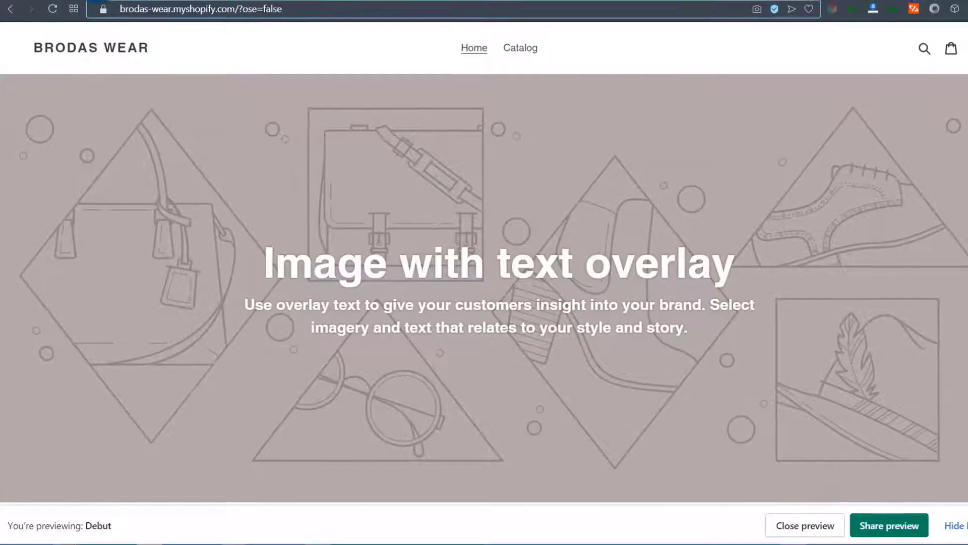
{"action": "left_click", "coordinate": [68, 4]}
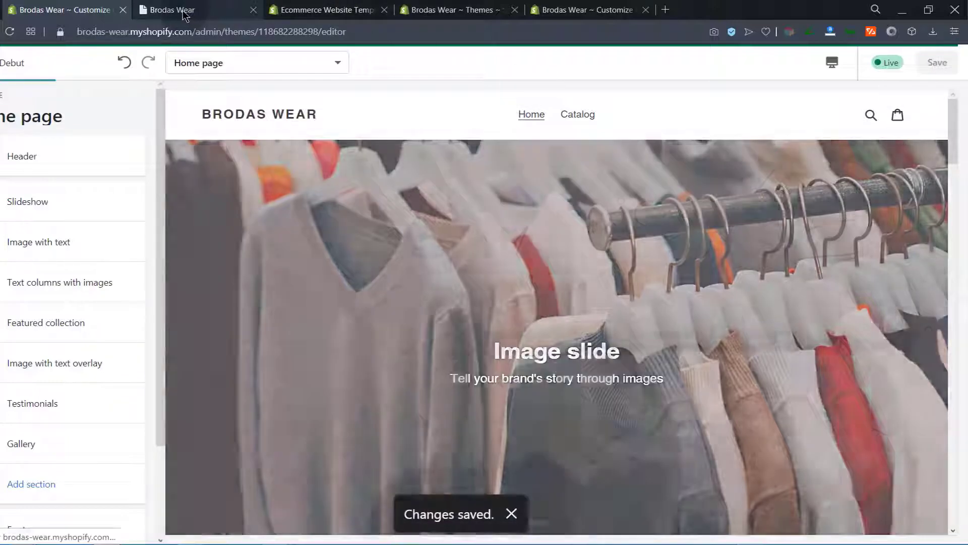
{"action": "left_click", "coordinate": [182, 10]}
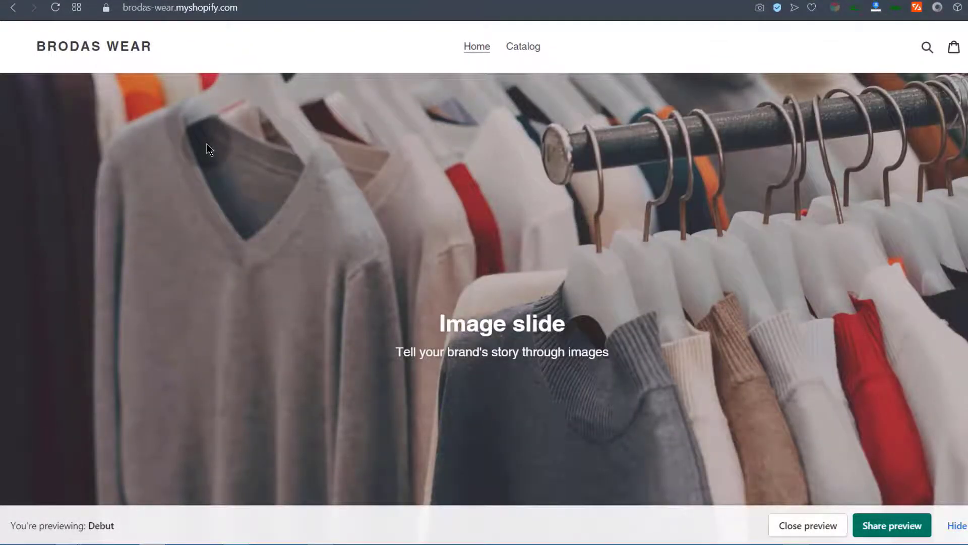
{"action": "left_click", "coordinate": [207, 144]}
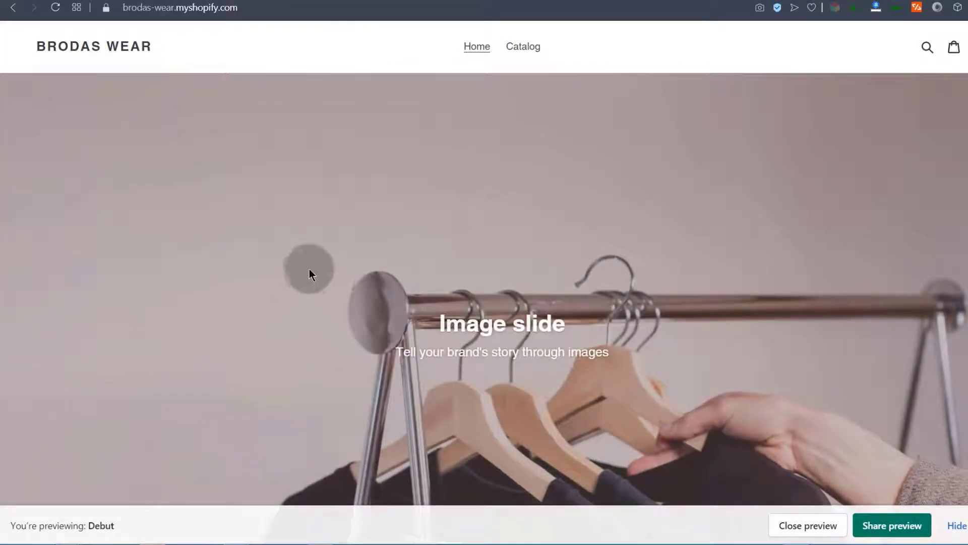
{"action": "scroll", "coordinate": [310, 269], "scroll_direction": "down", "scroll_amount": 5}
{"action": "scroll", "coordinate": [325, 255], "scroll_direction": "up", "scroll_amount": 5}
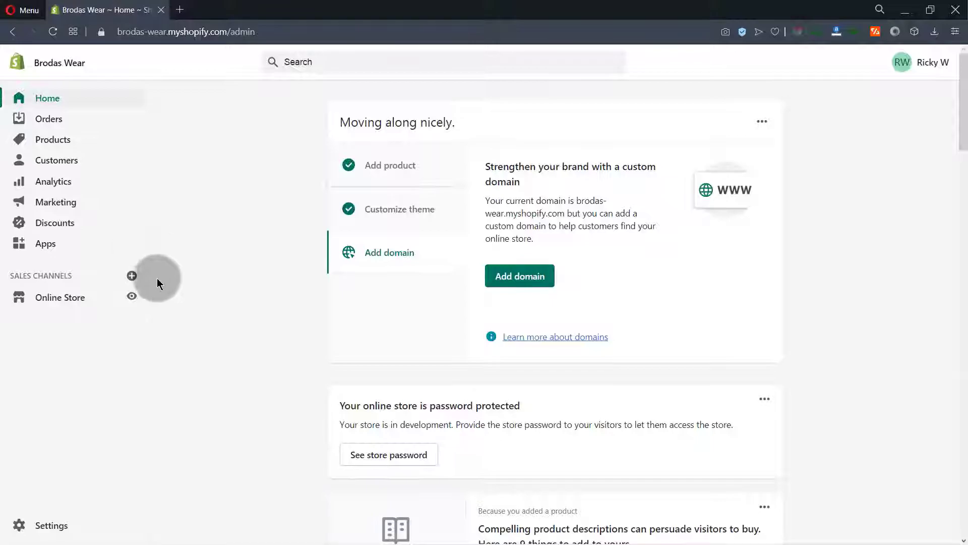
Step: View the live storefront, then return to the admin's Online Store Themes page
{"action": "left_click", "coordinate": [131, 297]}
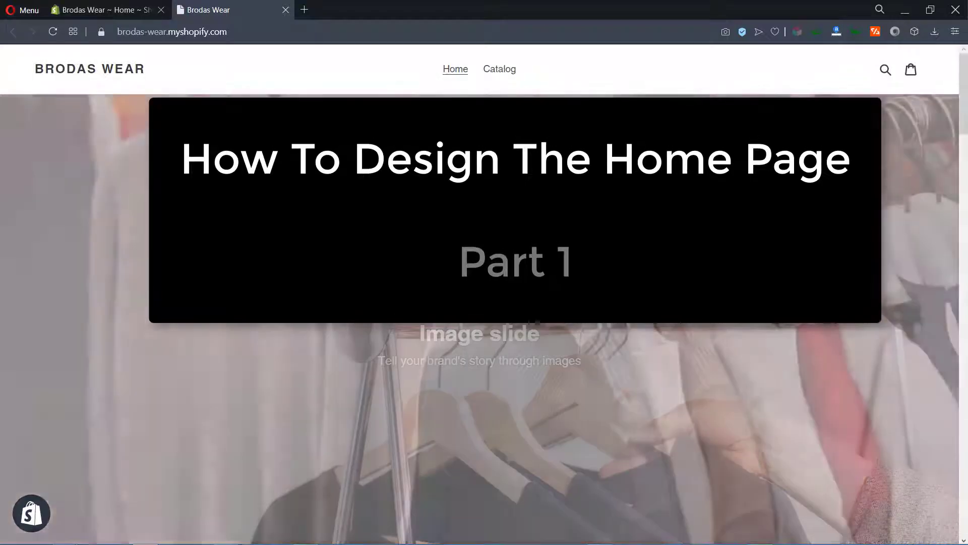
{"action": "scroll", "coordinate": [479, 273], "scroll_direction": "down", "scroll_amount": 3}
{"action": "scroll", "coordinate": [479, 273], "scroll_direction": "up", "scroll_amount": 3}
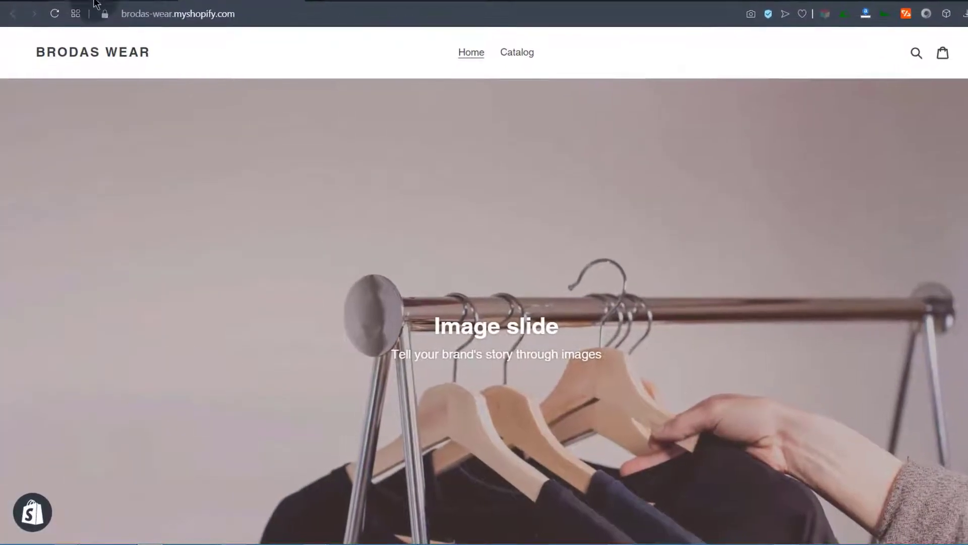
{"action": "left_click", "coordinate": [96, 3]}
{"action": "left_click", "coordinate": [53, 290]}
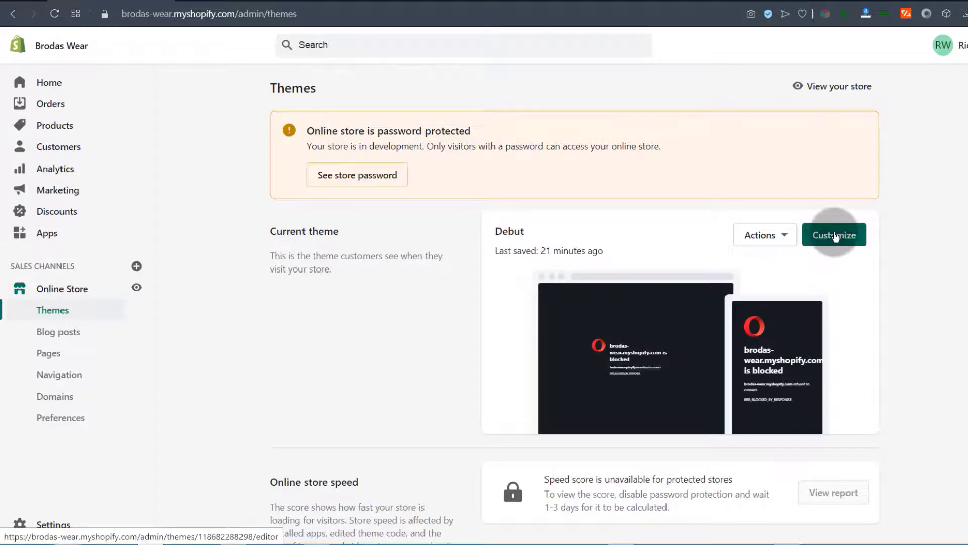
Step: Open the Debut theme editor and remove the Image with text section
{"action": "left_click", "coordinate": [832, 243]}
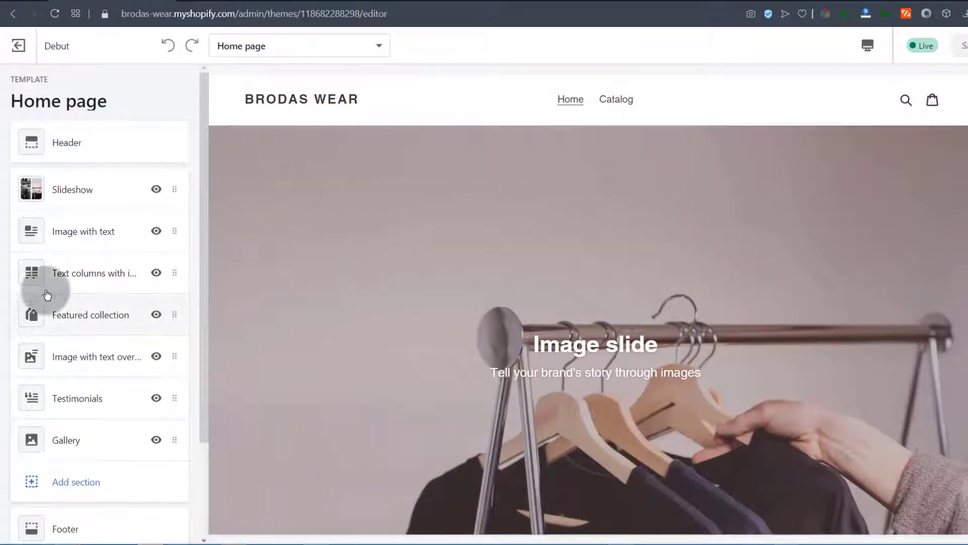
{"action": "left_click", "coordinate": [176, 233]}
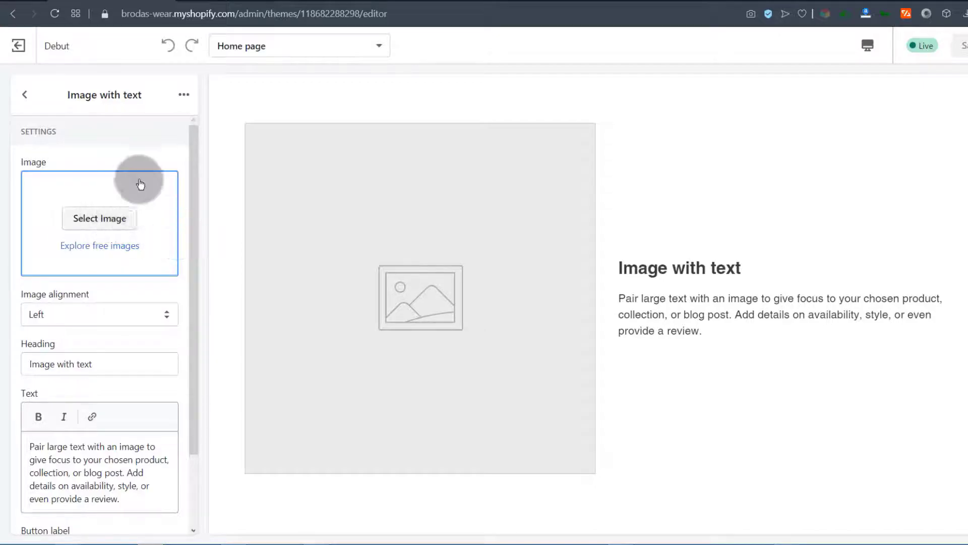
{"action": "left_click", "coordinate": [186, 96]}
{"action": "left_click", "coordinate": [137, 156]}
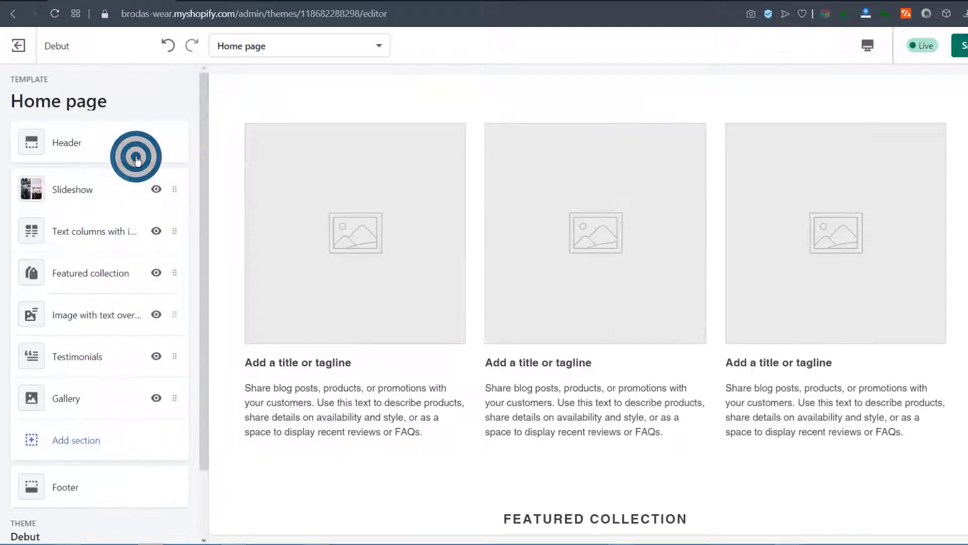
Step: Remove the Slideshow and Text columns with images sections, then view the live storefront
{"action": "left_click", "coordinate": [176, 190]}
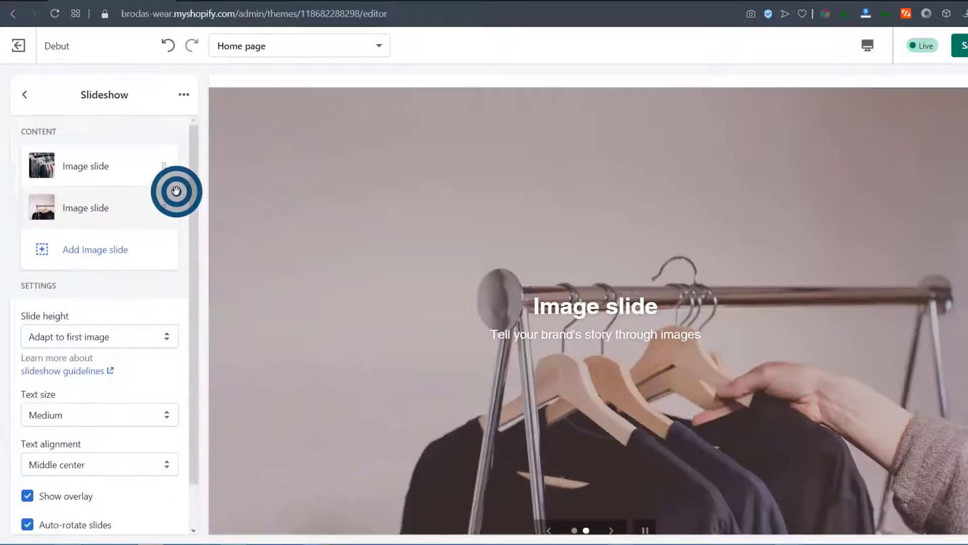
{"action": "left_click", "coordinate": [184, 94]}
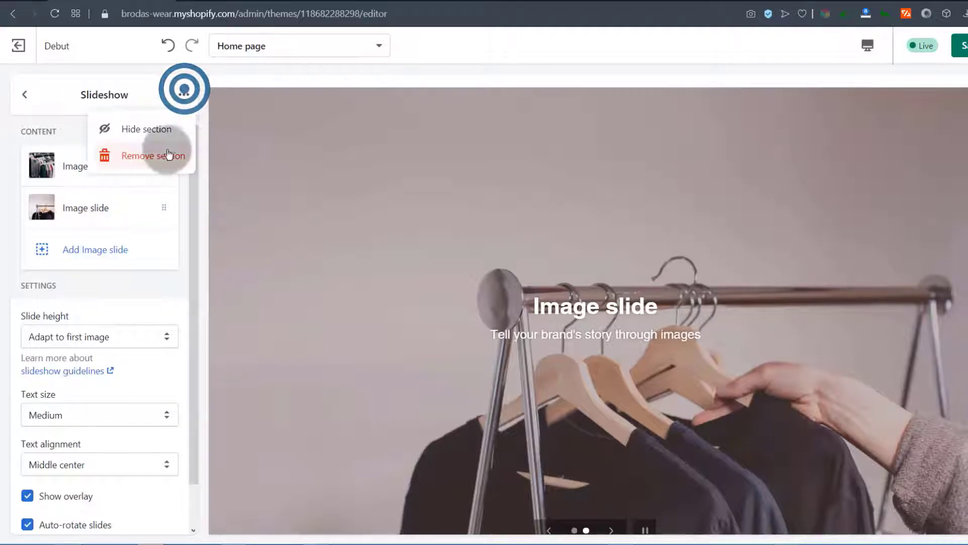
{"action": "left_click", "coordinate": [148, 158]}
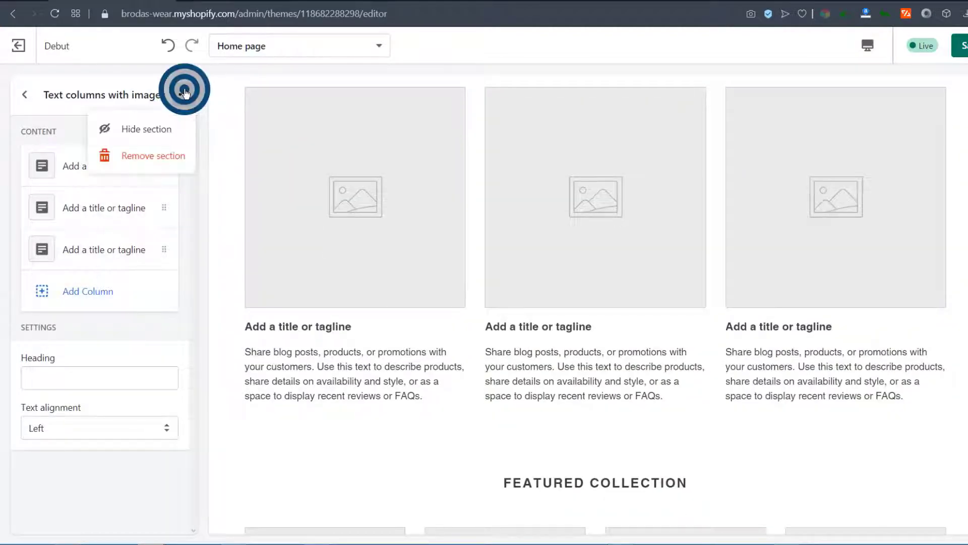
{"action": "left_click", "coordinate": [153, 157]}
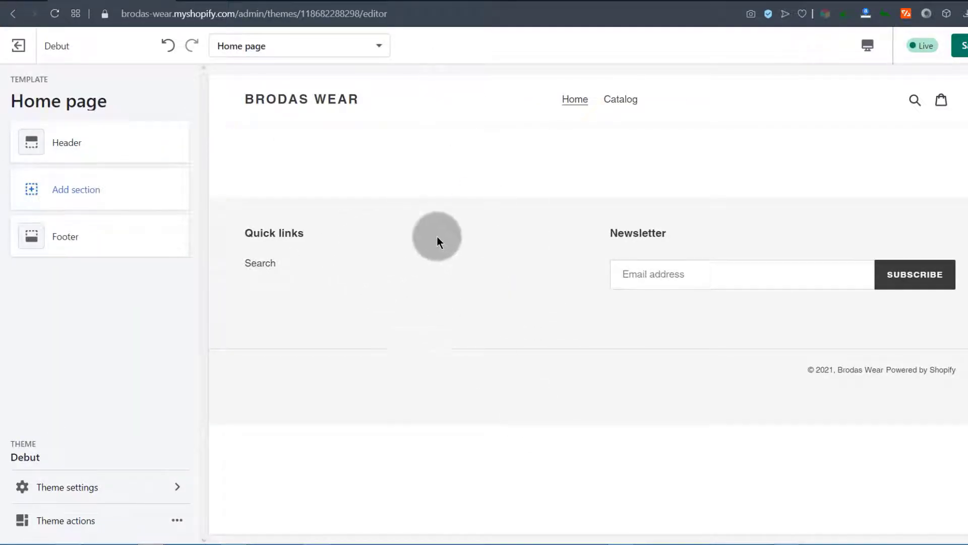
{"action": "left_click", "coordinate": [237, 2]}
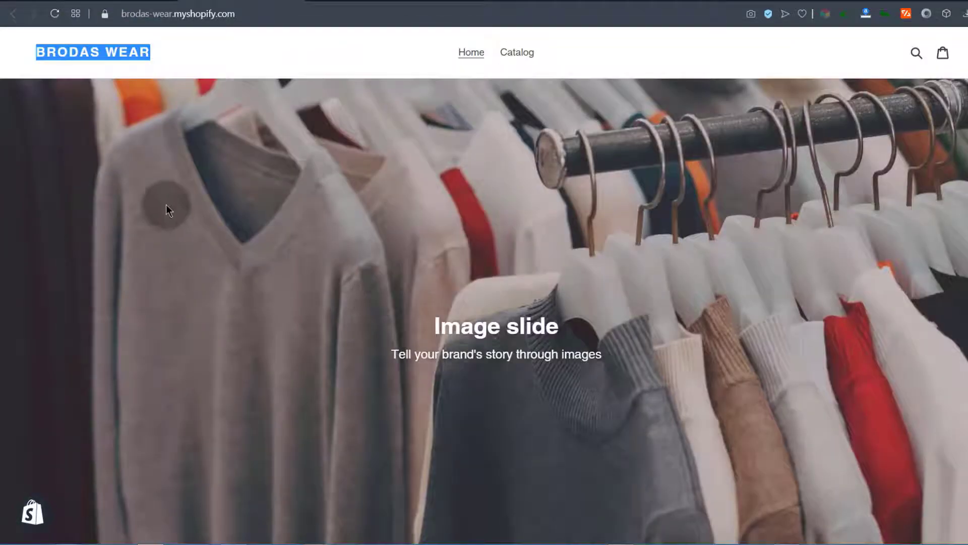
Step: Go back to the theme editor, where the Home page now has only Header and Footer
{"action": "left_click", "coordinate": [106, 1]}
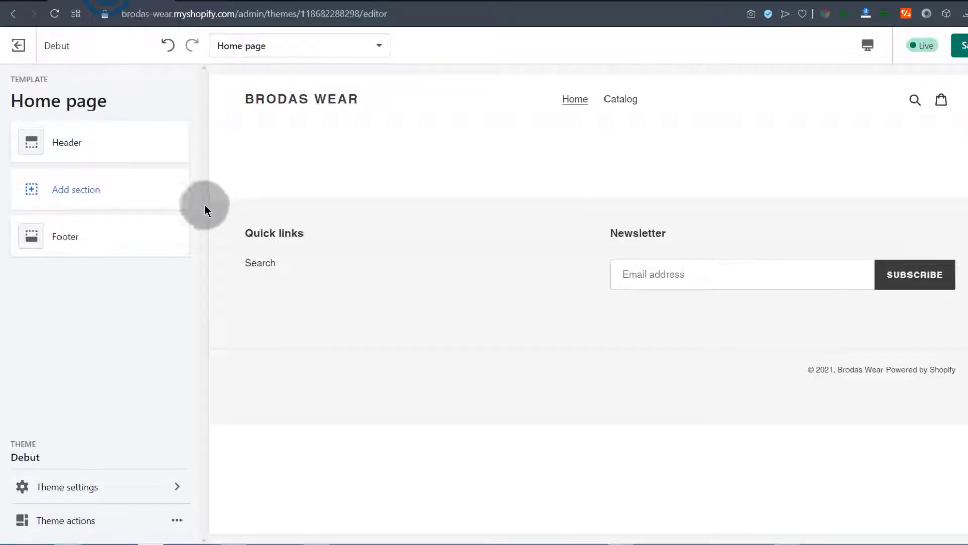
Step: Add a Slideshow section from the Image group between the header and footer
{"action": "left_click", "coordinate": [66, 191]}
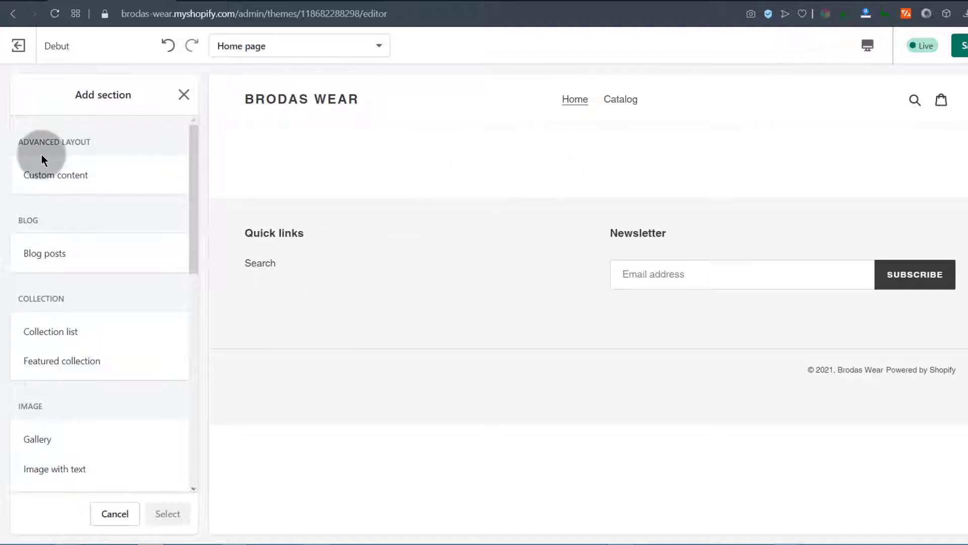
{"action": "scroll", "coordinate": [152, 191], "scroll_direction": "down", "scroll_amount": 6}
{"action": "scroll", "coordinate": [171, 212], "scroll_direction": "down", "scroll_amount": 3}
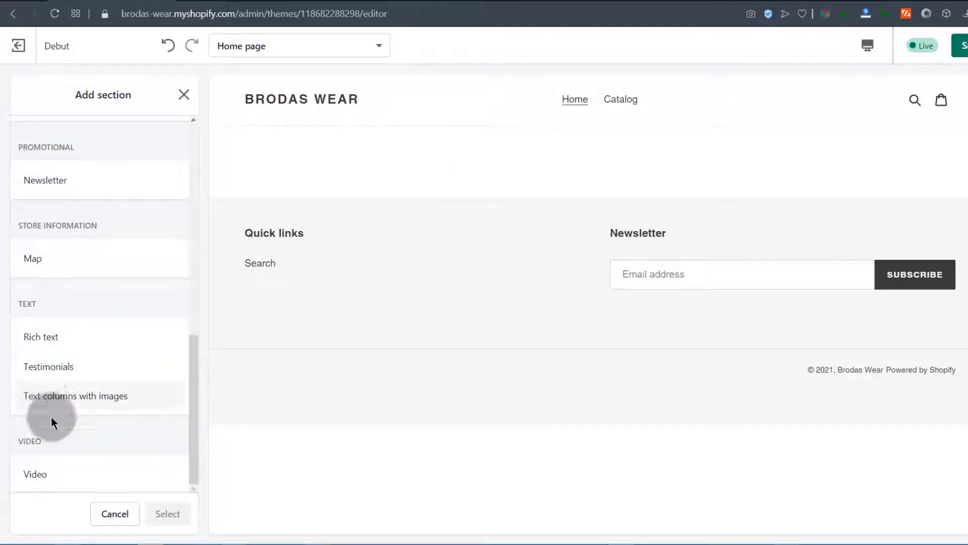
{"action": "scroll", "coordinate": [38, 215], "scroll_direction": "up", "scroll_amount": 5}
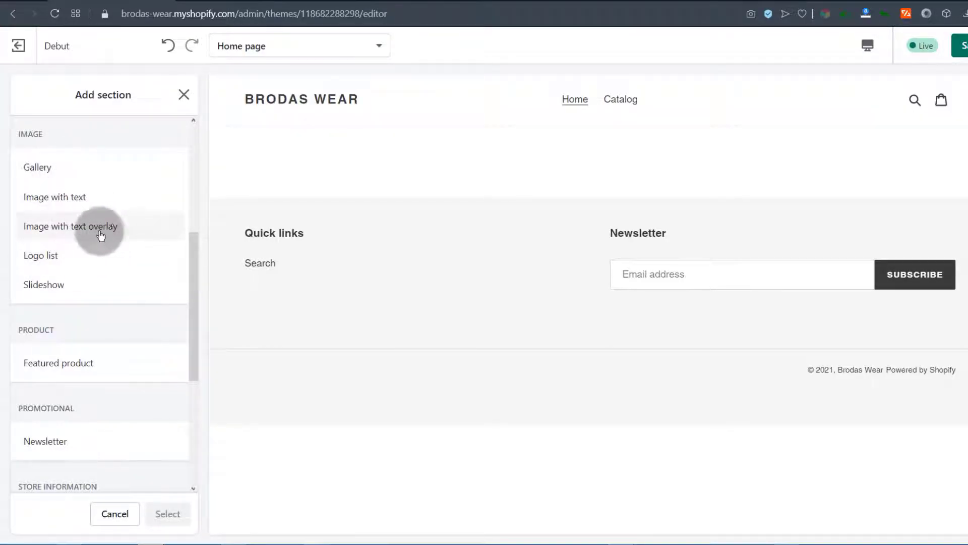
{"action": "left_click", "coordinate": [43, 284]}
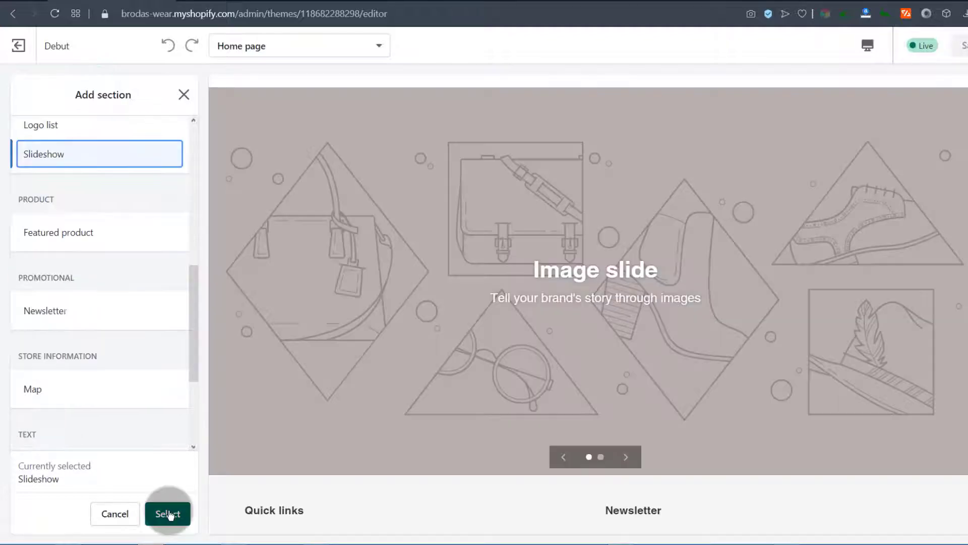
{"action": "left_click", "coordinate": [167, 514]}
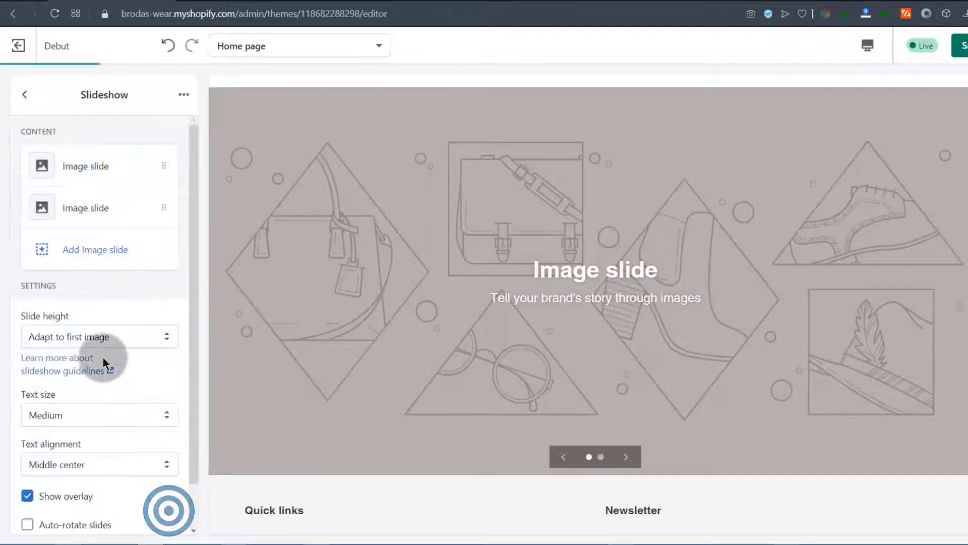
Step: Upload the T-shirt and polo collage as the first slide's image and save the home page
{"action": "left_click", "coordinate": [43, 166]}
{"action": "left_click", "coordinate": [96, 217]}
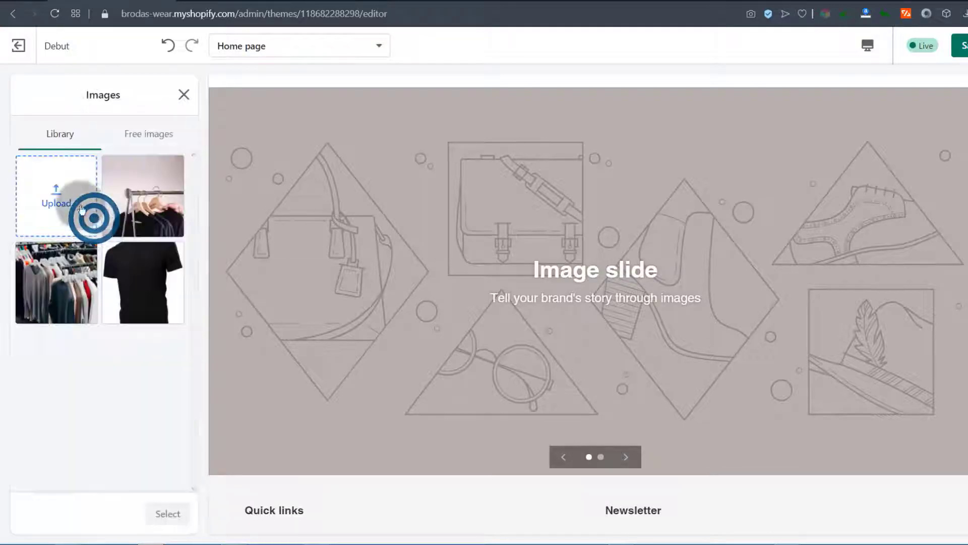
{"action": "left_click", "coordinate": [51, 196]}
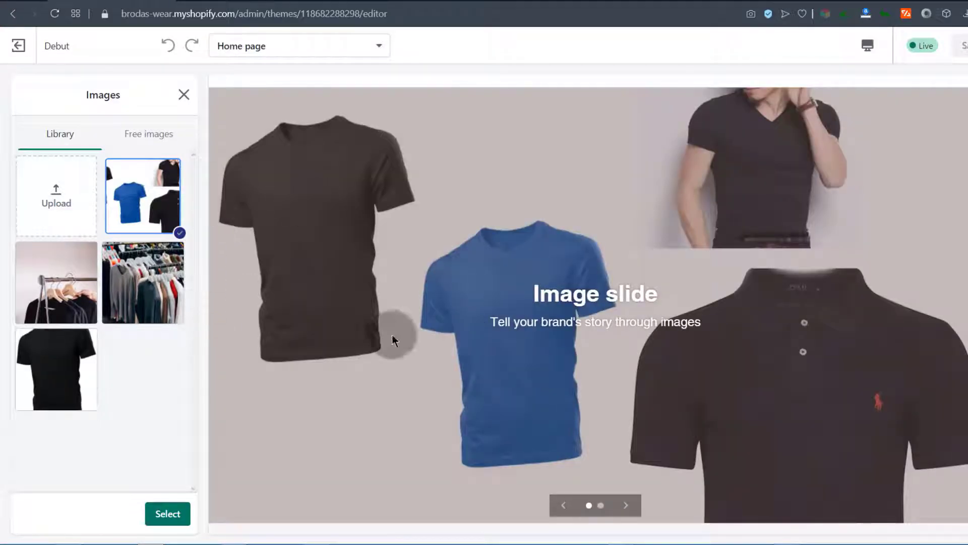
{"action": "scroll", "coordinate": [283, 337], "scroll_direction": "down", "scroll_amount": 4}
{"action": "scroll", "coordinate": [278, 308], "scroll_direction": "up", "scroll_amount": 5}
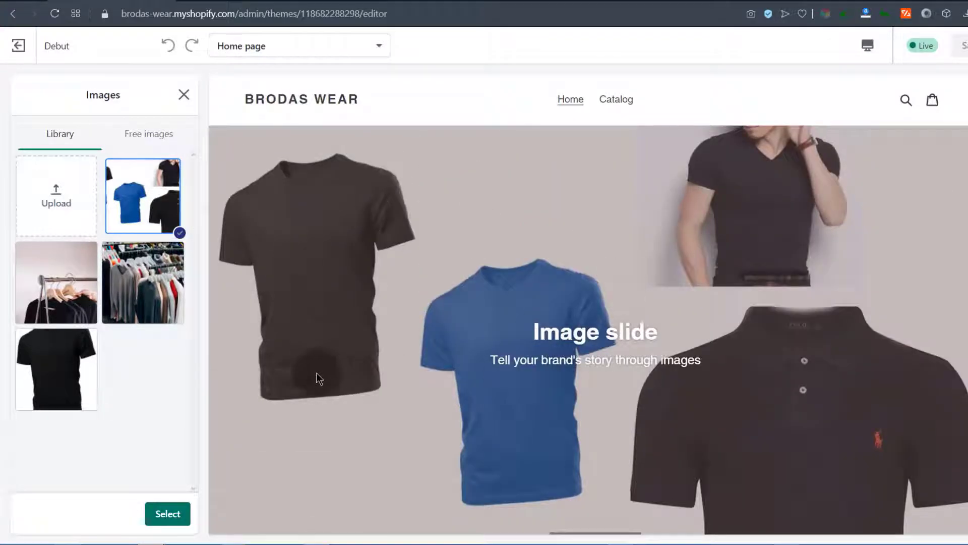
{"action": "left_click", "coordinate": [169, 515]}
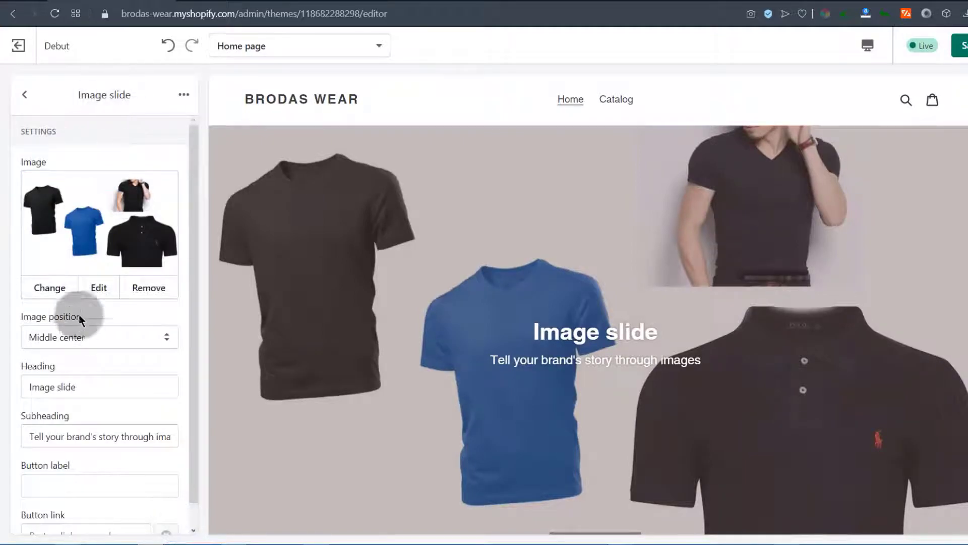
{"action": "left_click_drag", "start_coordinate": [535, 332], "coordinate": [676, 342]}
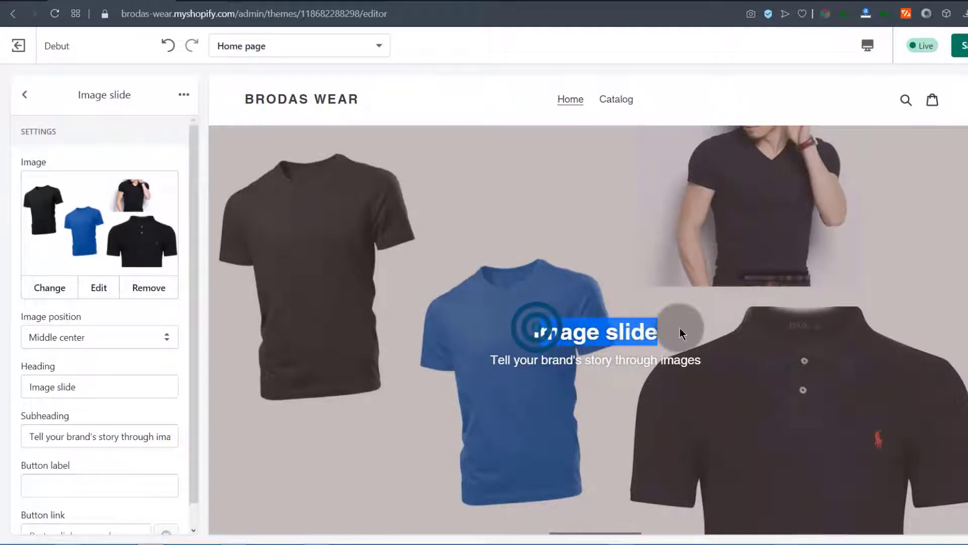
{"action": "left_click", "coordinate": [594, 343]}
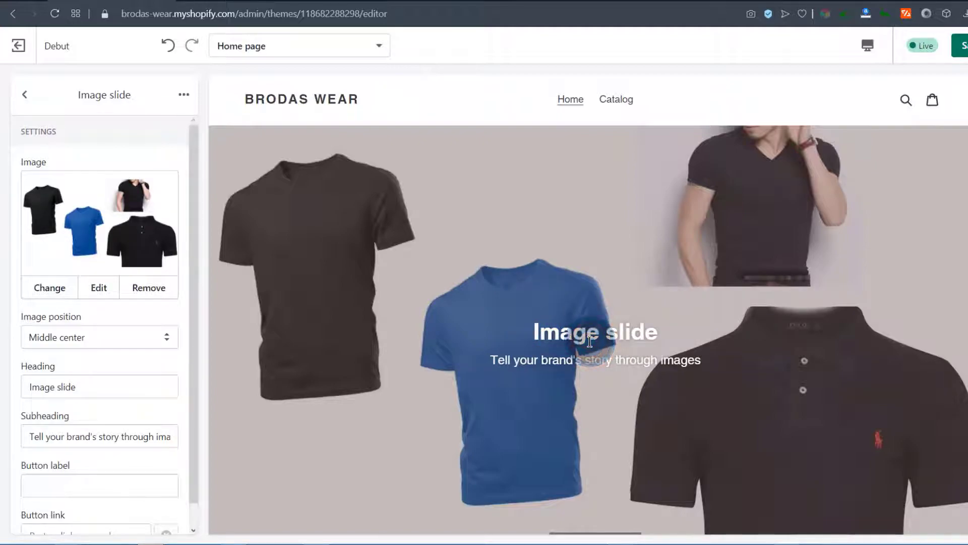
{"action": "left_click", "coordinate": [439, 326]}
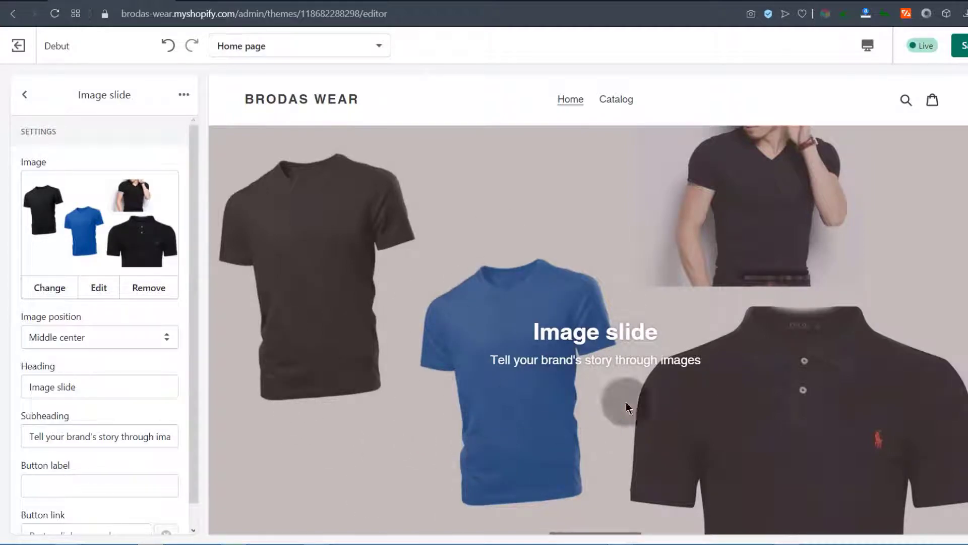
{"action": "left_click", "coordinate": [960, 46]}
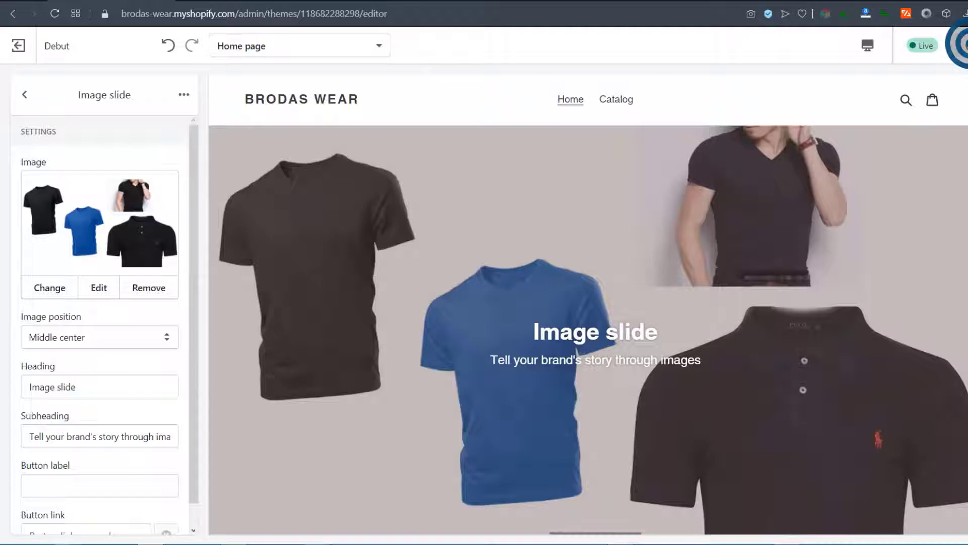
{"action": "left_click", "coordinate": [213, 2]}
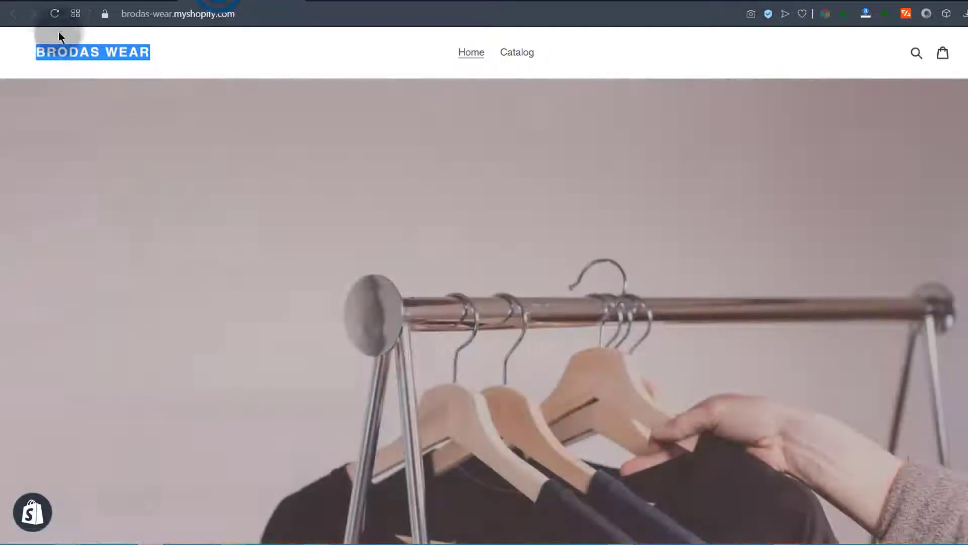
{"action": "left_click", "coordinate": [55, 14]}
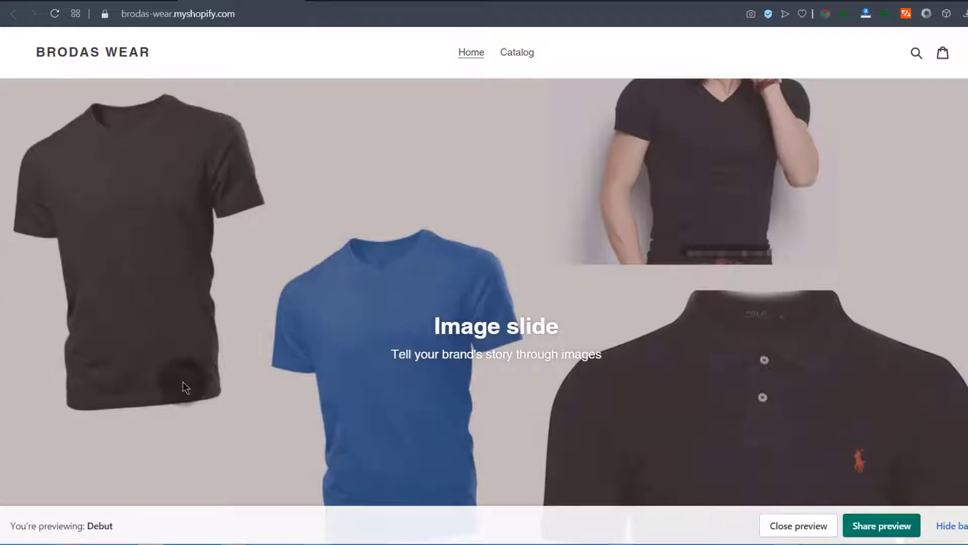
{"action": "left_click", "coordinate": [105, 0]}
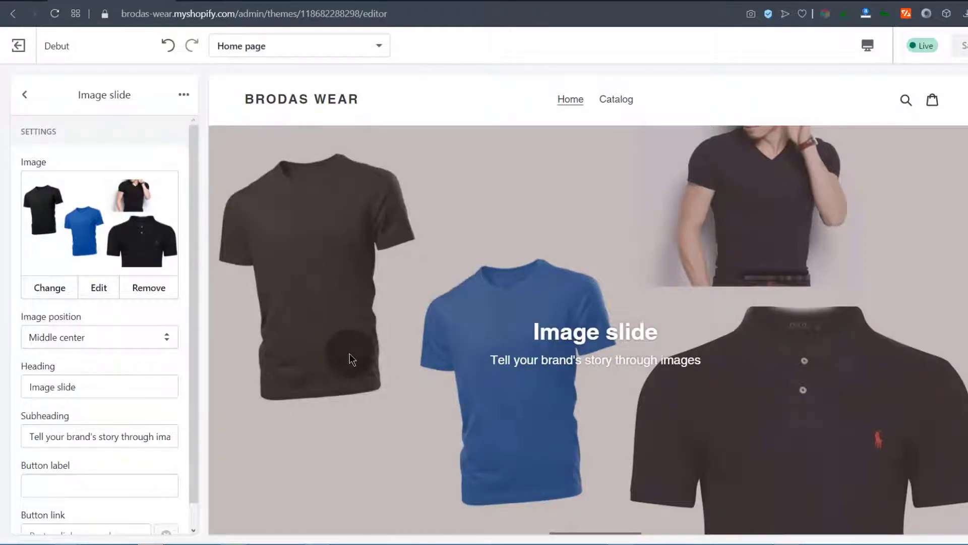
Step: Retitle the first slide 'We Sell Men's Wear'
{"action": "left_click_drag", "start_coordinate": [190, 312], "coordinate": [190, 379]}
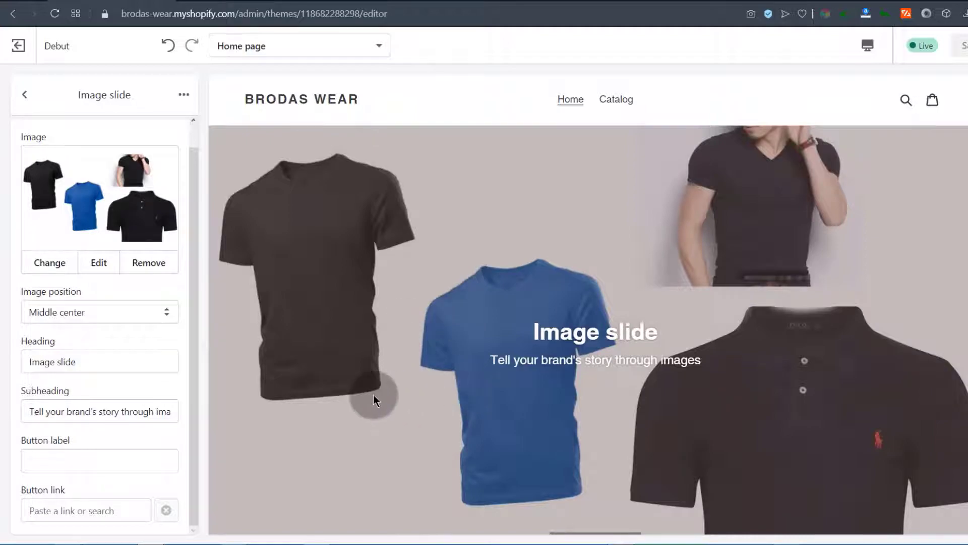
{"action": "triple_click", "coordinate": [84, 361]}
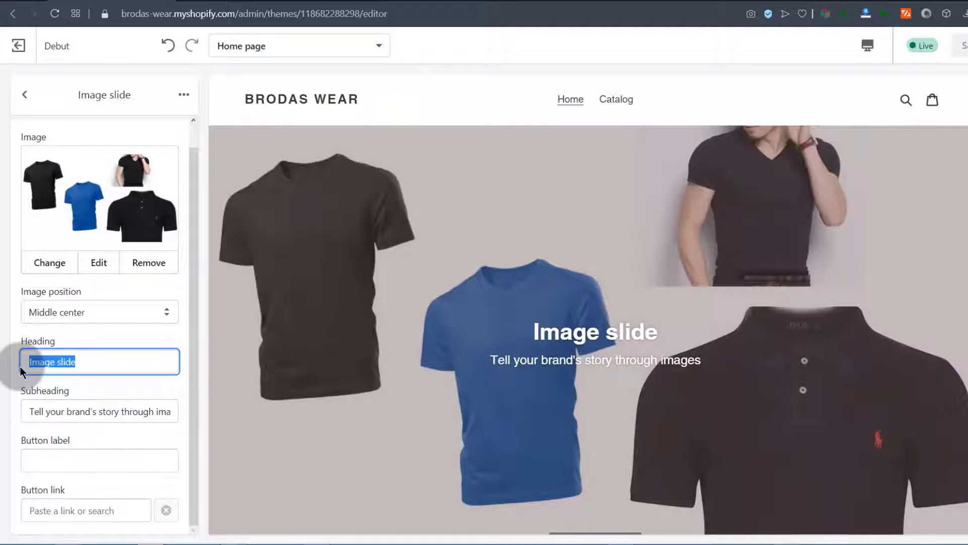
{"action": "type", "text": "We sell"}
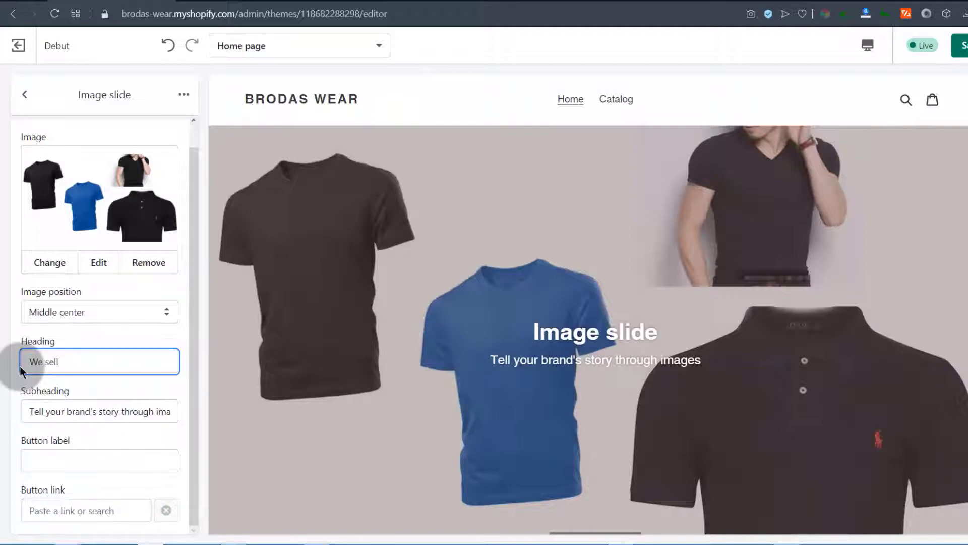
{"action": "type", "text": " Men's Wear"}
{"action": "left_click", "coordinate": [50, 361]}
Step: Replace the slide subheading with a line about men's shirts, T-Shirts and polos, and save
{"action": "left_click", "coordinate": [54, 407]}
{"action": "left_click", "coordinate": [28, 407]}
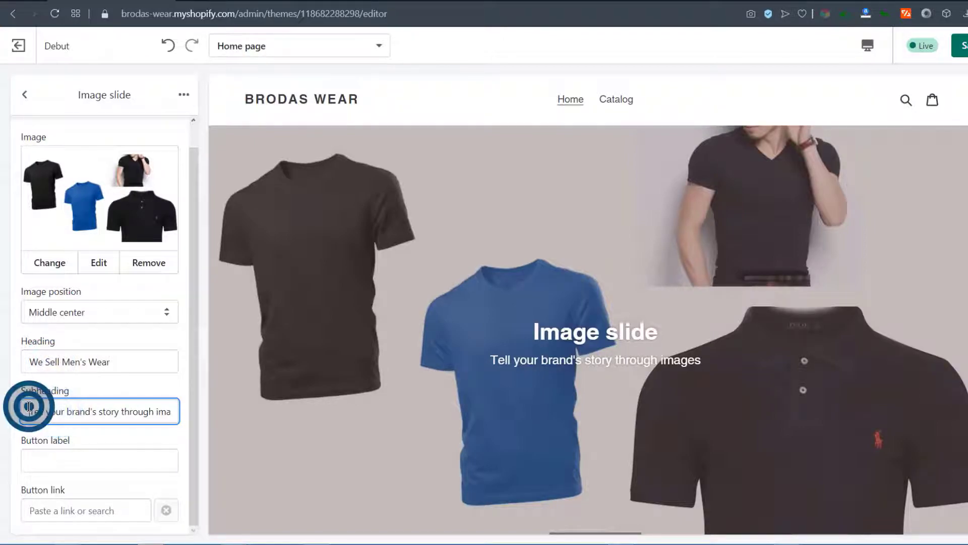
{"action": "left_click_drag", "start_coordinate": [28, 406], "coordinate": [190, 393]}
{"action": "type", "text": "brodas Wear sells men's"}
{"action": "type", "text": " shirts, T-Shirts, polos and and more."}
{"action": "left_click", "coordinate": [90, 414]}
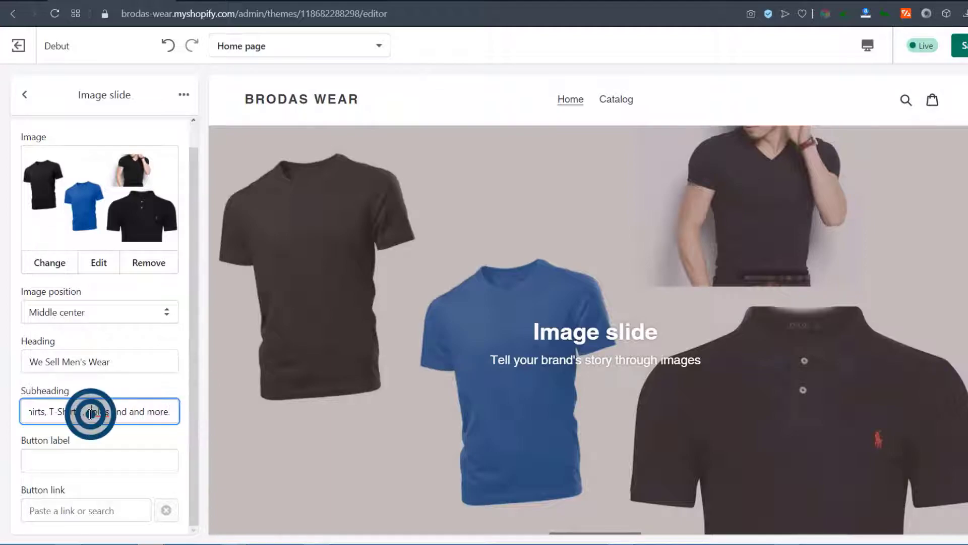
{"action": "left_click", "coordinate": [963, 47]}
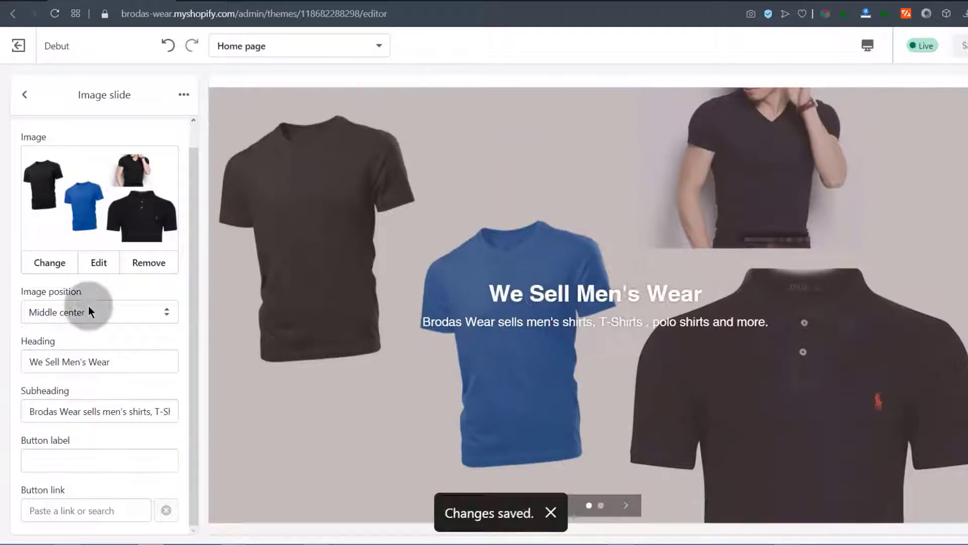
{"action": "left_click", "coordinate": [44, 451]}
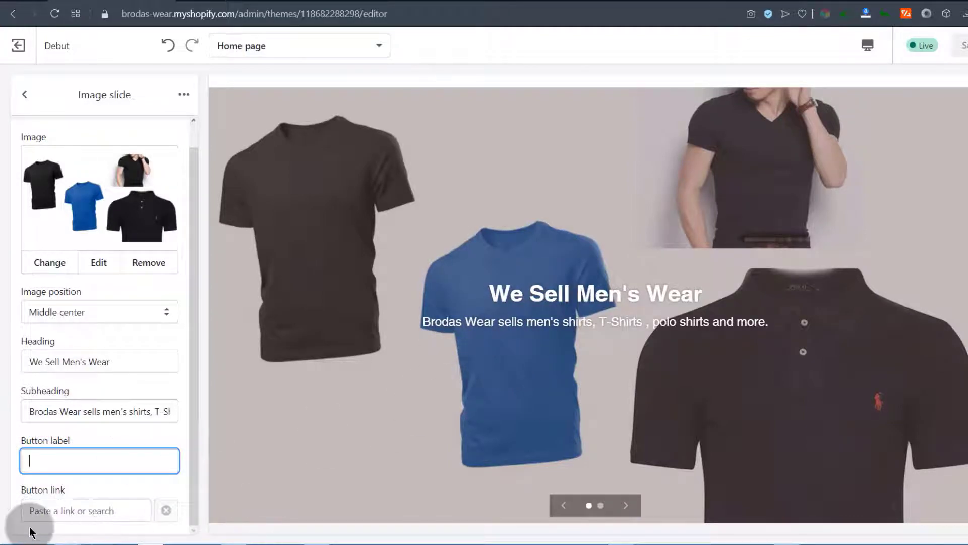
Step: Label the first slide's button 'View Catalogue', link it to All Products, and save
{"action": "left_click", "coordinate": [48, 458]}
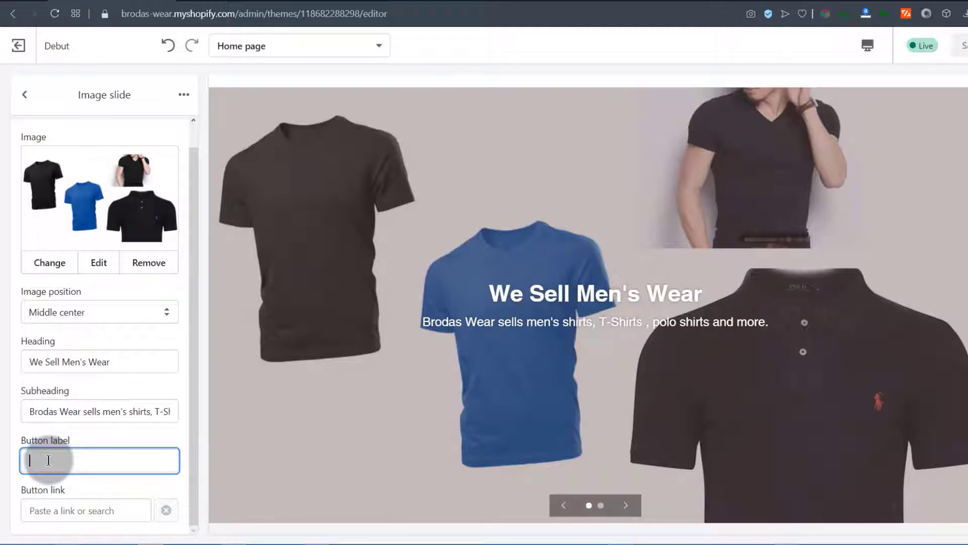
{"action": "type", "text": "View Catalogue"}
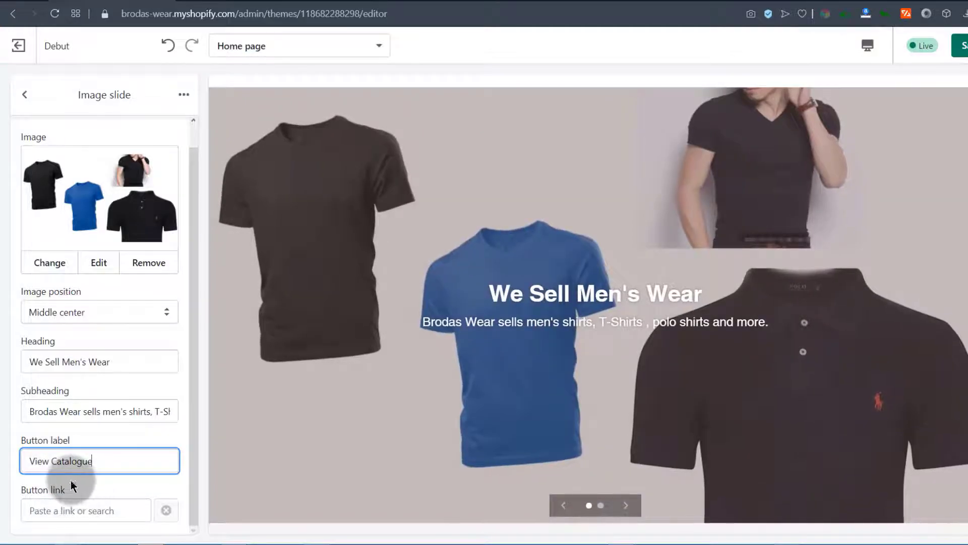
{"action": "left_click", "coordinate": [68, 512]}
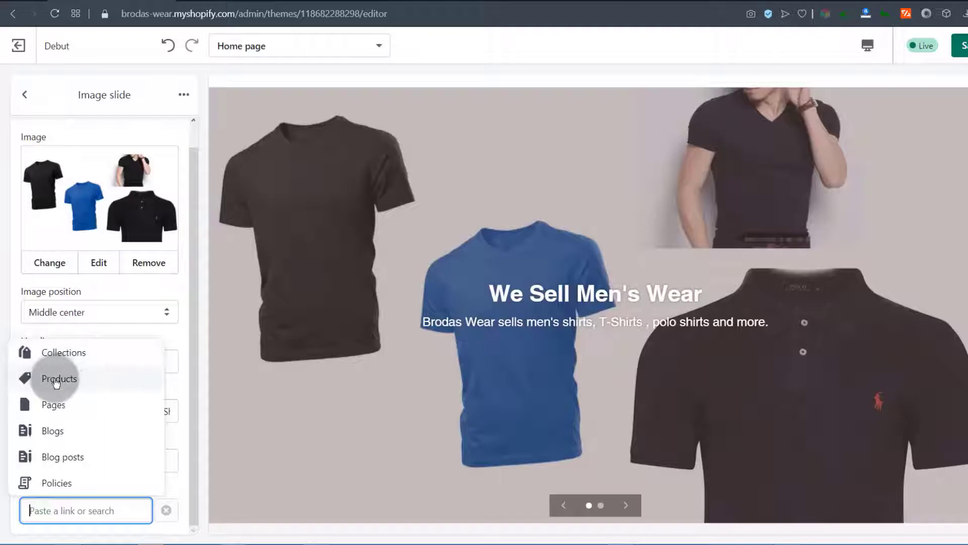
{"action": "left_click", "coordinate": [58, 379]}
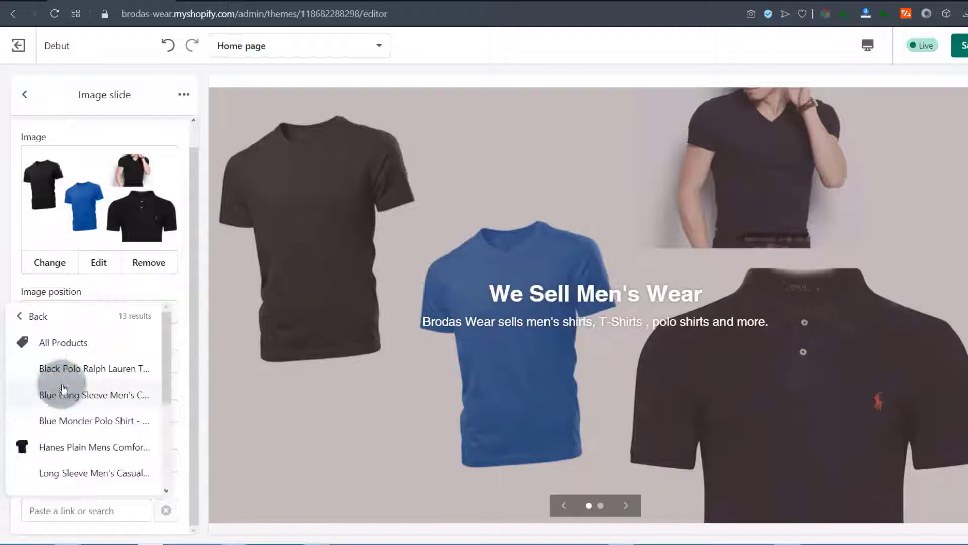
{"action": "left_click", "coordinate": [57, 352]}
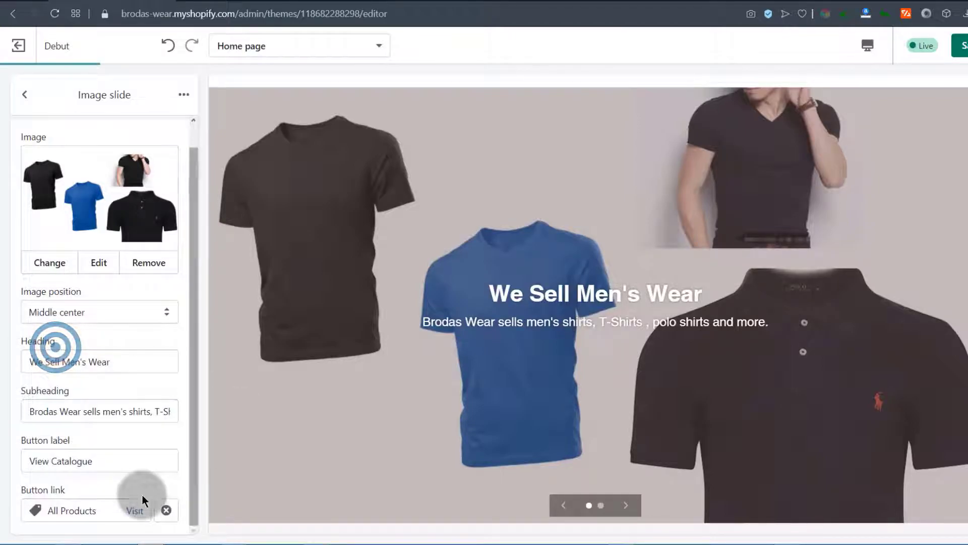
{"action": "left_click_drag", "start_coordinate": [194, 411], "coordinate": [195, 443]}
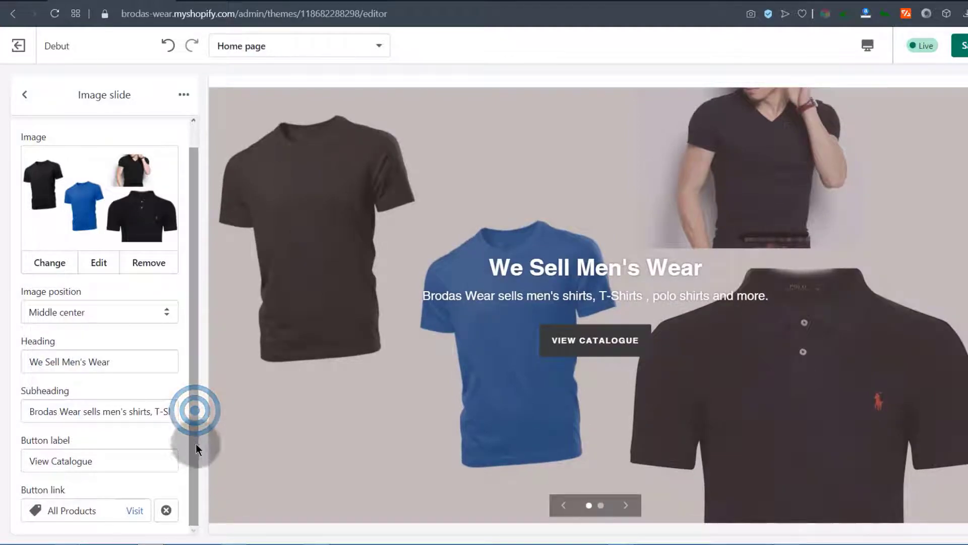
{"action": "key", "text": "ctrl+s"}
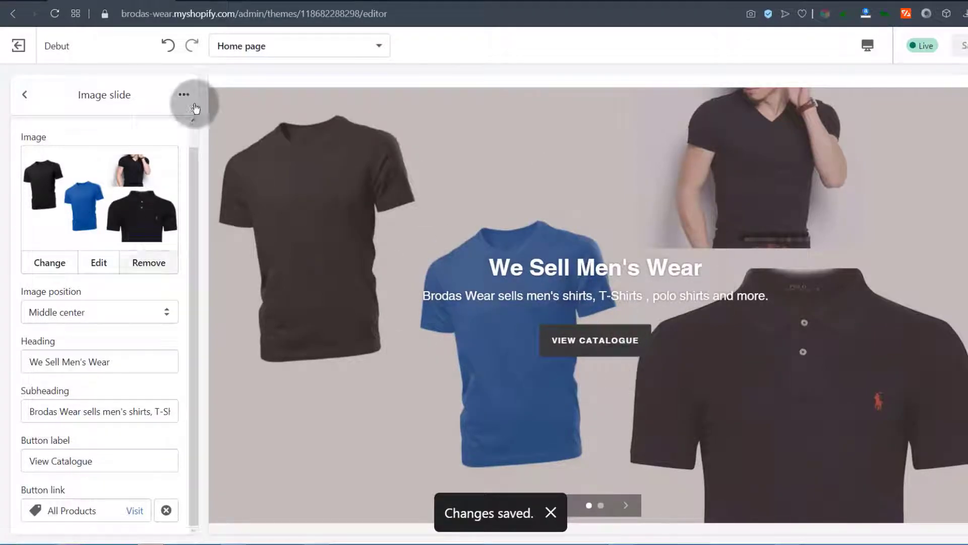
Step: Back out of the slide settings to the home page section list
{"action": "left_click", "coordinate": [25, 93]}
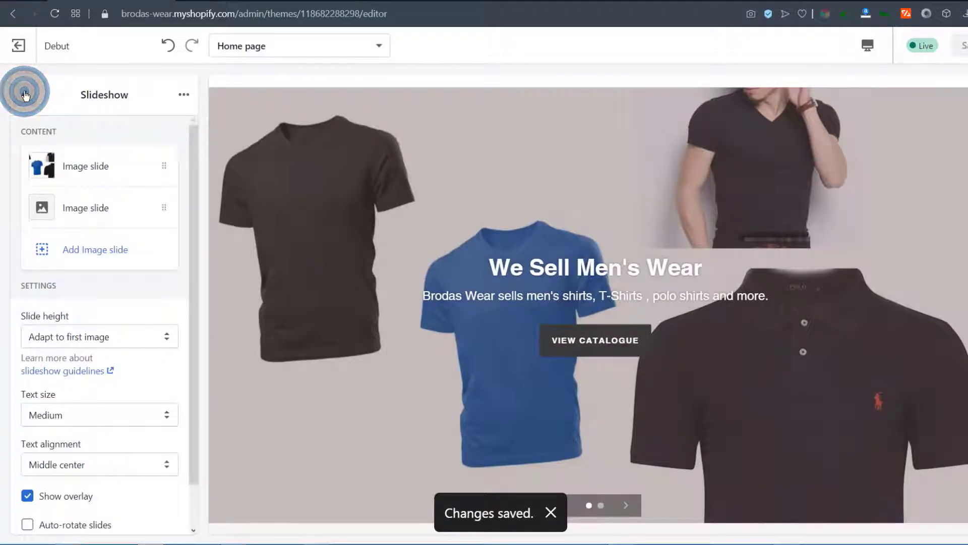
{"action": "scroll", "coordinate": [22, 381], "scroll_direction": "down", "scroll_amount": 1}
{"action": "scroll", "coordinate": [35, 227], "scroll_direction": "up", "scroll_amount": 1}
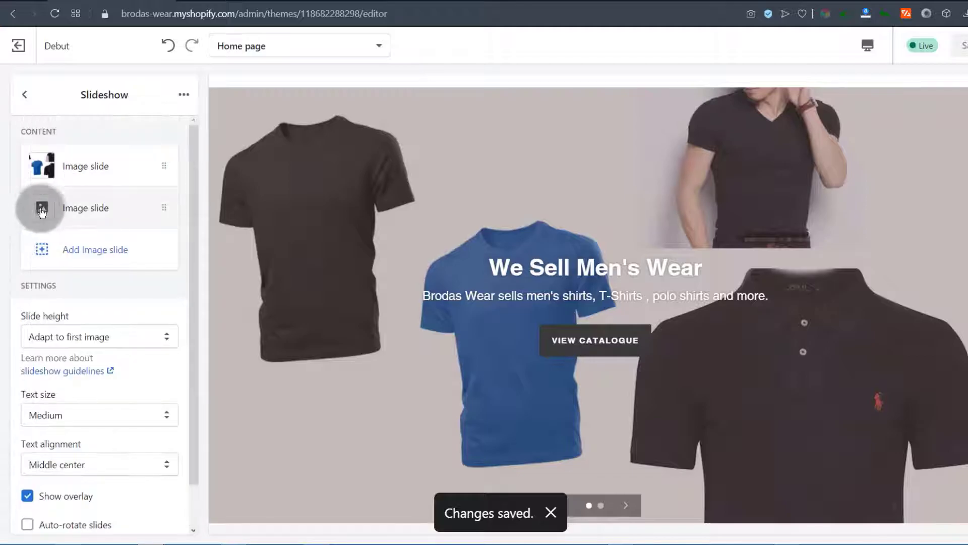
{"action": "left_click", "coordinate": [28, 96]}
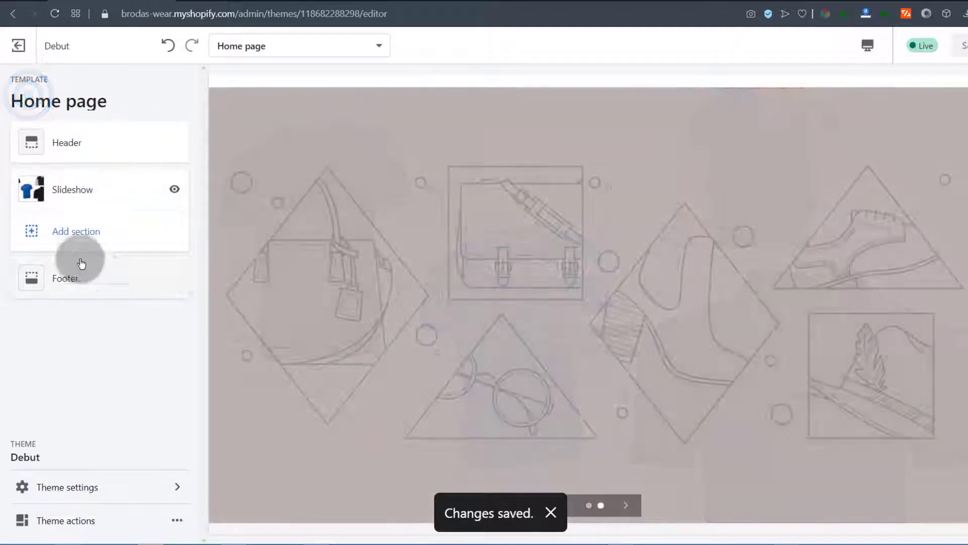
Step: Review the theme's Colors settings, return to the home page list, and reload the editor
{"action": "left_click", "coordinate": [89, 489]}
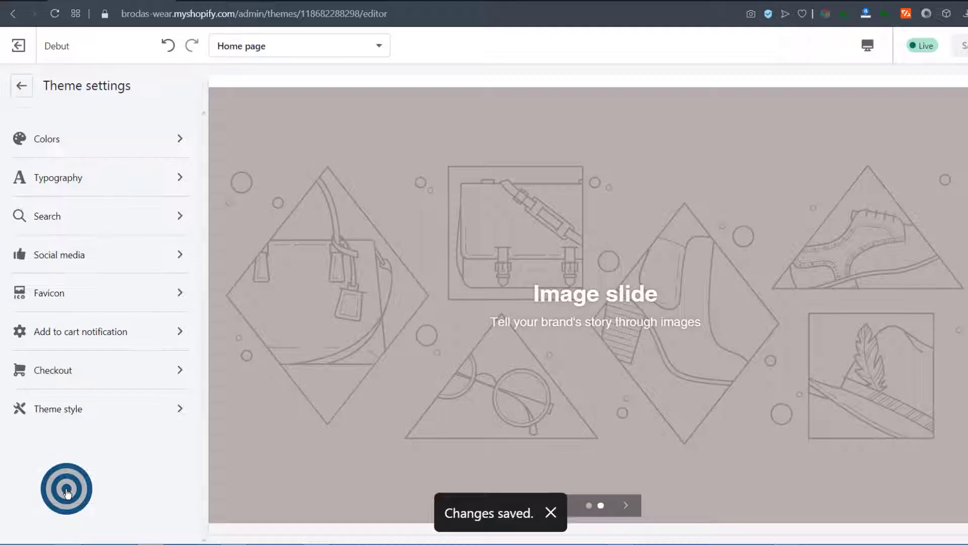
{"action": "left_click", "coordinate": [60, 138]}
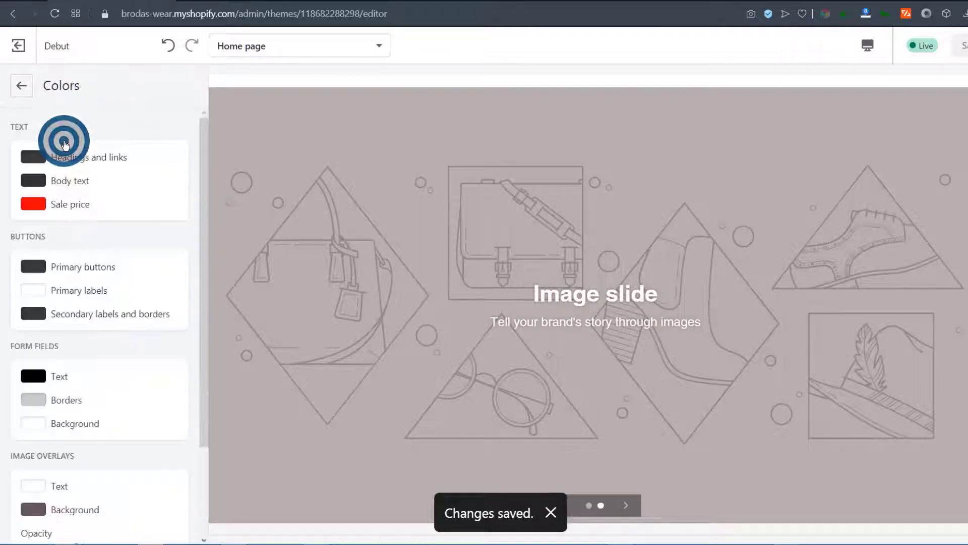
{"action": "scroll", "coordinate": [96, 376], "scroll_direction": "down", "scroll_amount": 2}
{"action": "scroll", "coordinate": [91, 372], "scroll_direction": "up", "scroll_amount": 2}
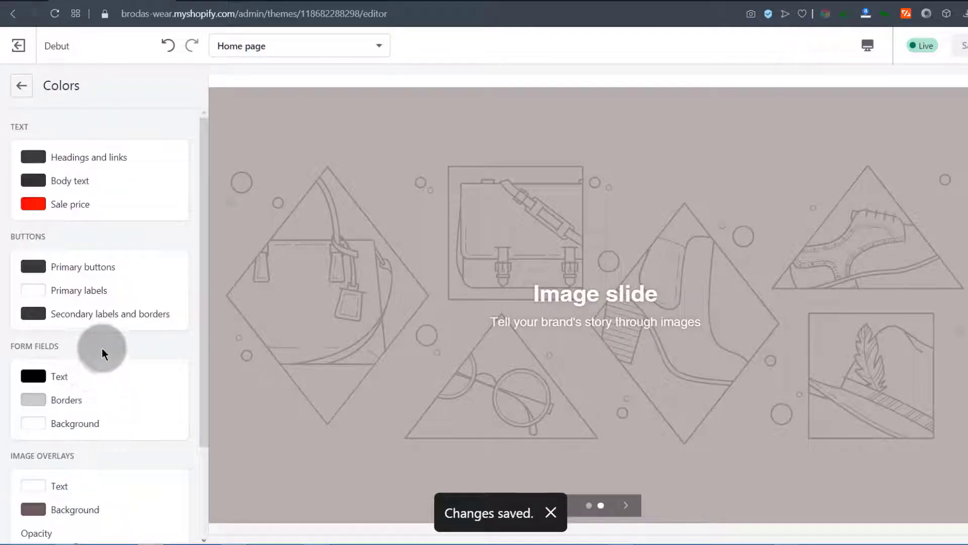
{"action": "scroll", "coordinate": [10, 166], "scroll_direction": "down", "scroll_amount": 2}
{"action": "scroll", "coordinate": [28, 394], "scroll_direction": "up", "scroll_amount": 2}
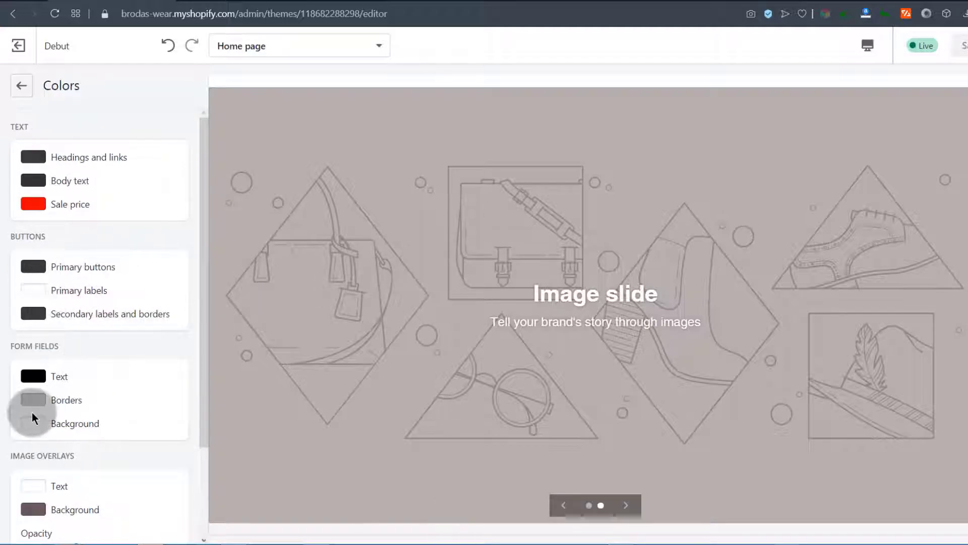
{"action": "scroll", "coordinate": [66, 432], "scroll_direction": "up", "scroll_amount": 3}
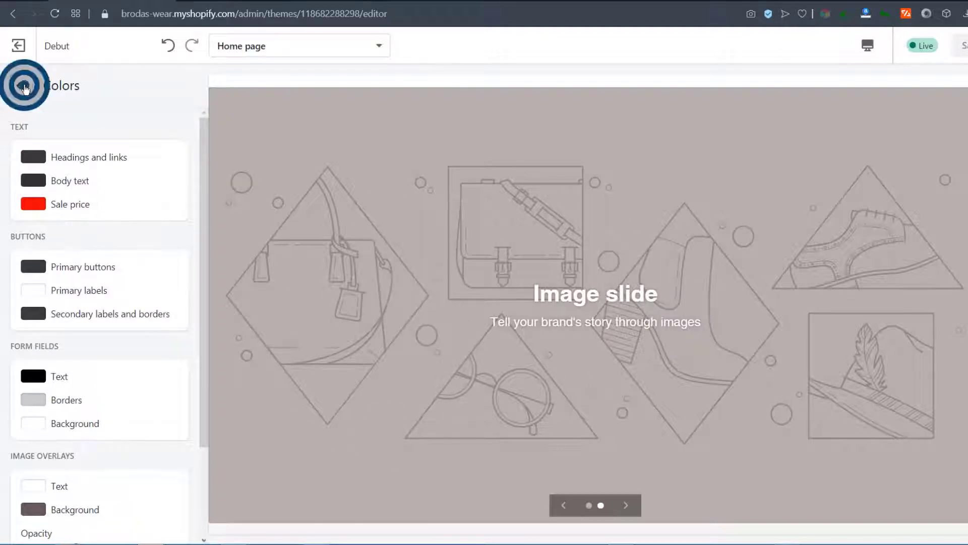
{"action": "left_click", "coordinate": [22, 86]}
{"action": "left_click", "coordinate": [23, 86]}
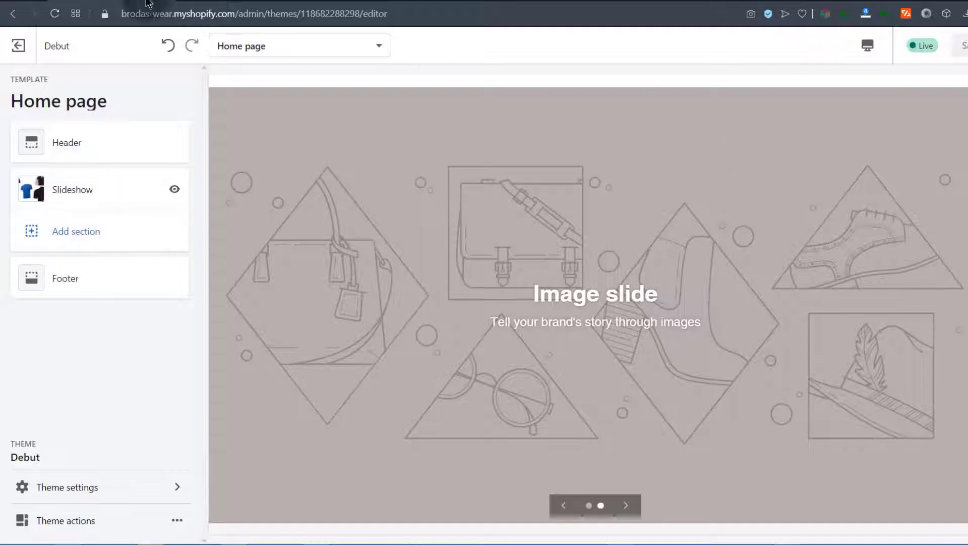
{"action": "left_click", "coordinate": [56, 16]}
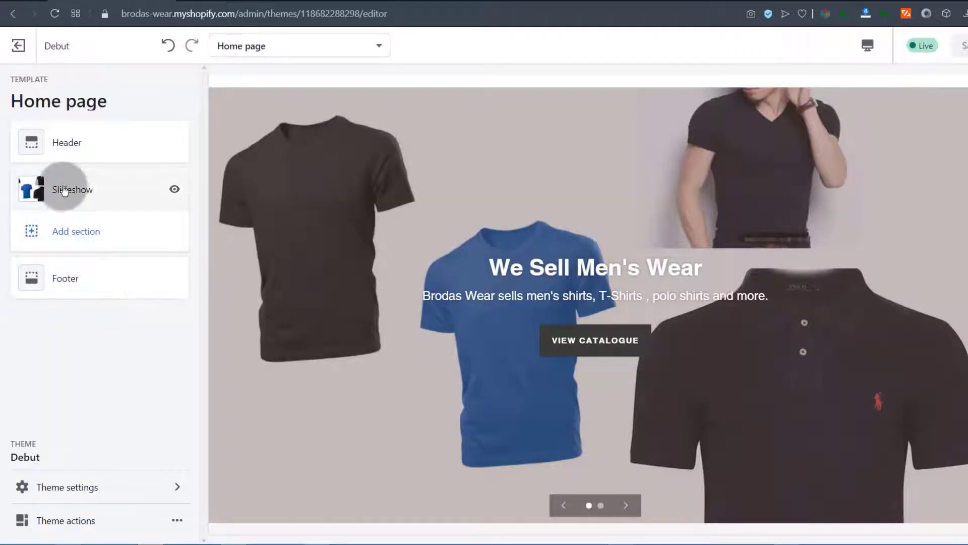
Step: Set the slideshow's slide height to Medium and text size to Large
{"action": "left_click", "coordinate": [69, 190]}
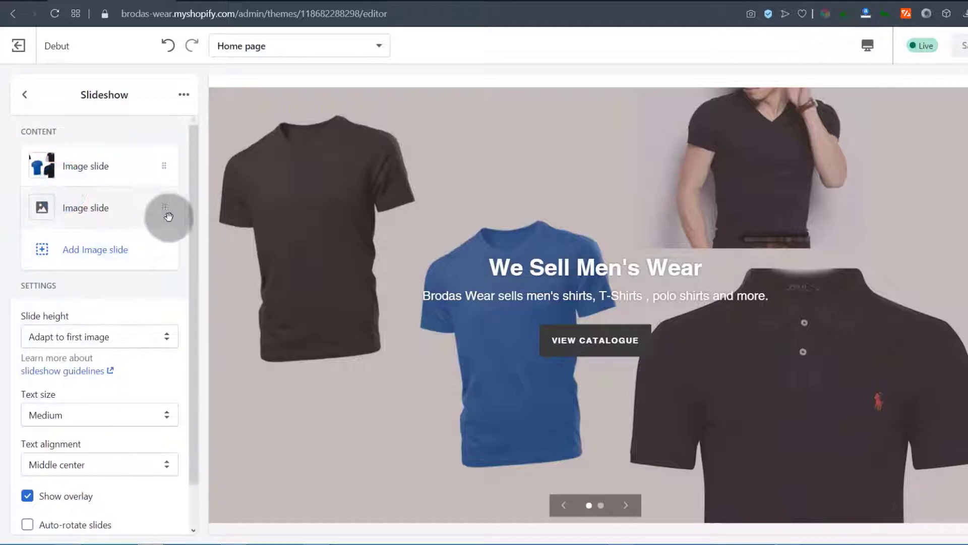
{"action": "left_click_drag", "start_coordinate": [196, 203], "coordinate": [195, 262]}
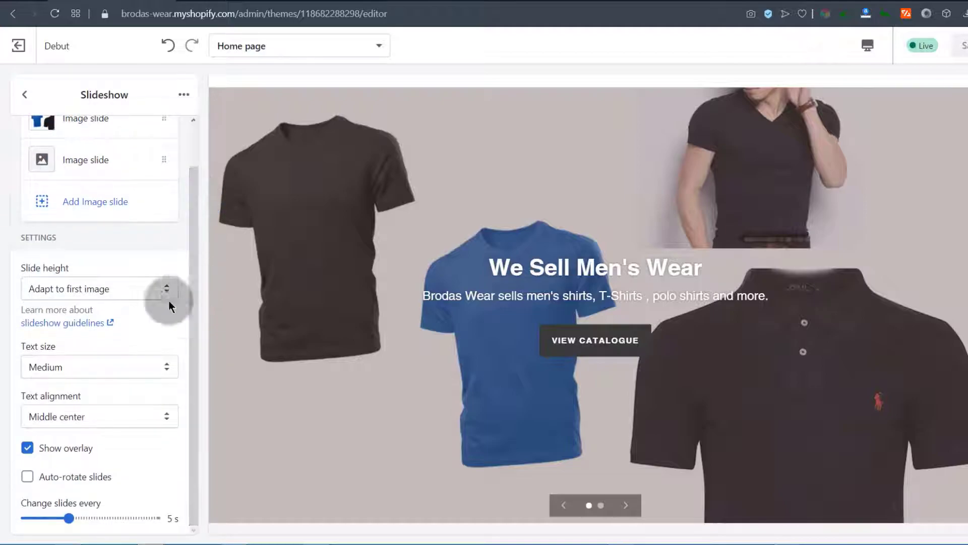
{"action": "left_click", "coordinate": [55, 289]}
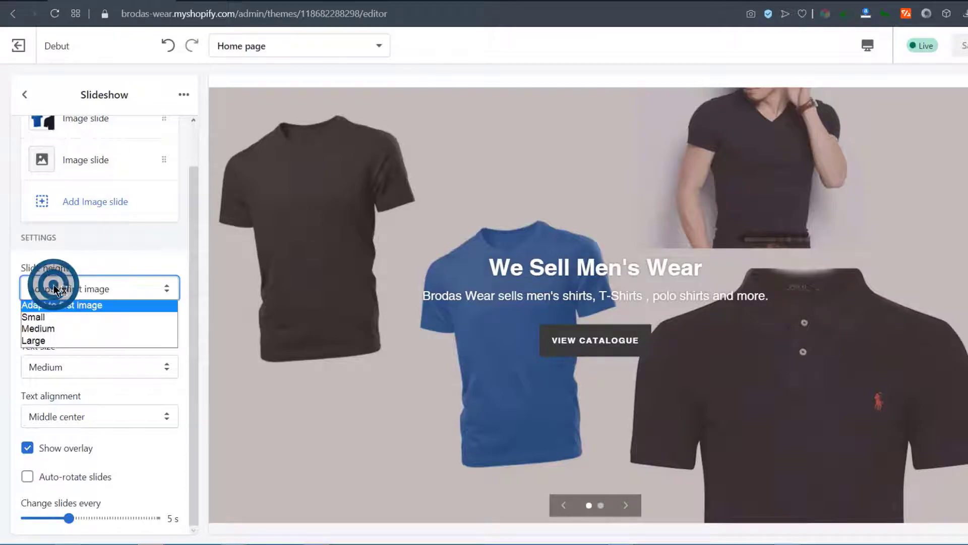
{"action": "left_click", "coordinate": [43, 327]}
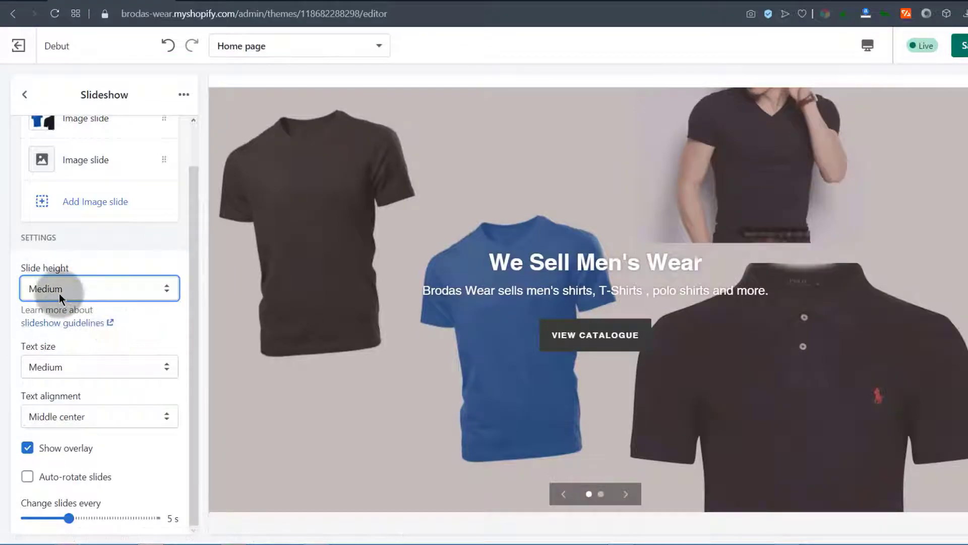
{"action": "left_click", "coordinate": [84, 367]}
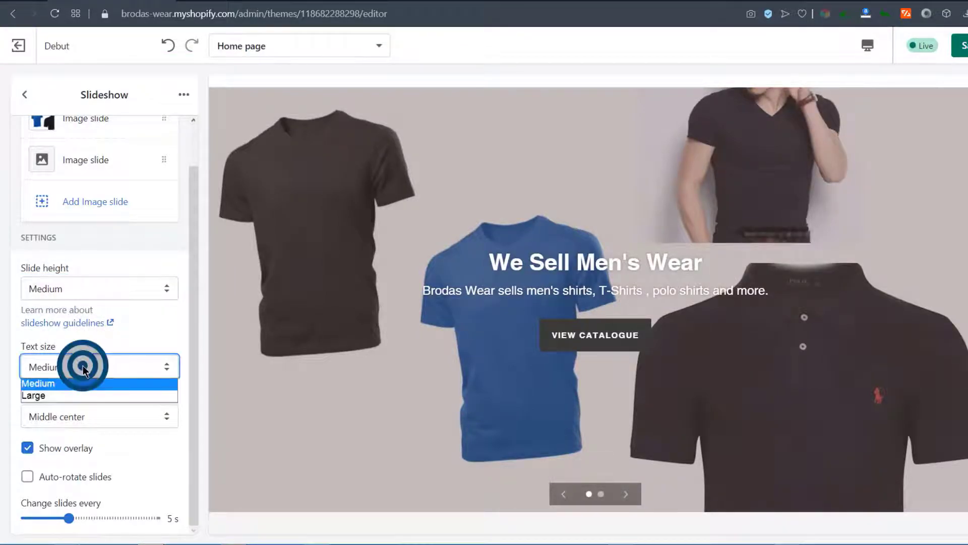
{"action": "left_click", "coordinate": [35, 395]}
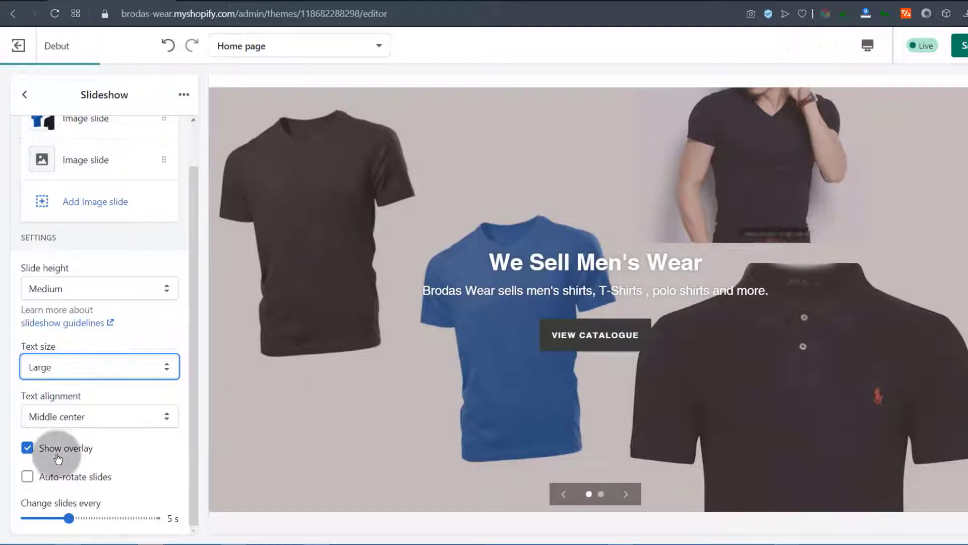
Step: Keep Show overlay on and turn on Auto-rotate slides
{"action": "left_click_drag", "start_coordinate": [193, 353], "coordinate": [191, 404]}
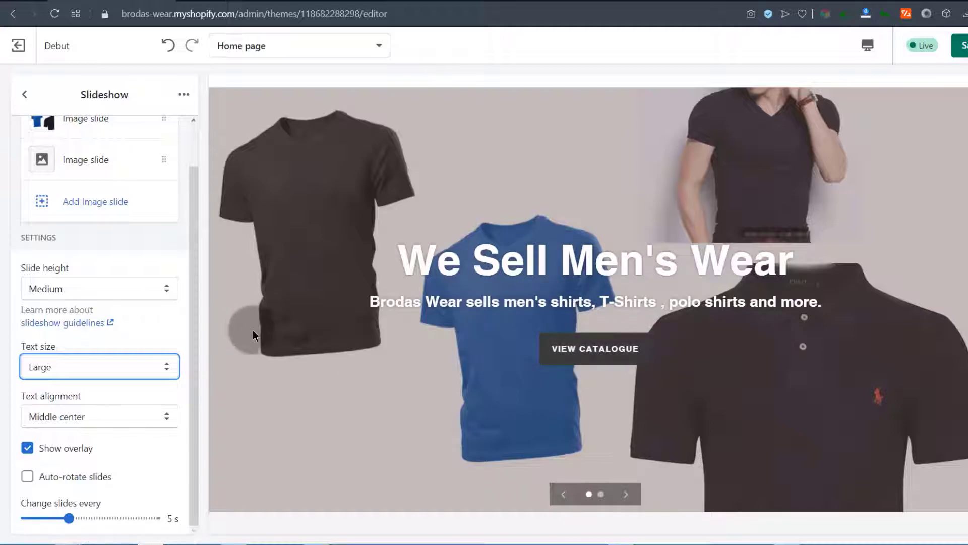
{"action": "left_click", "coordinate": [28, 448]}
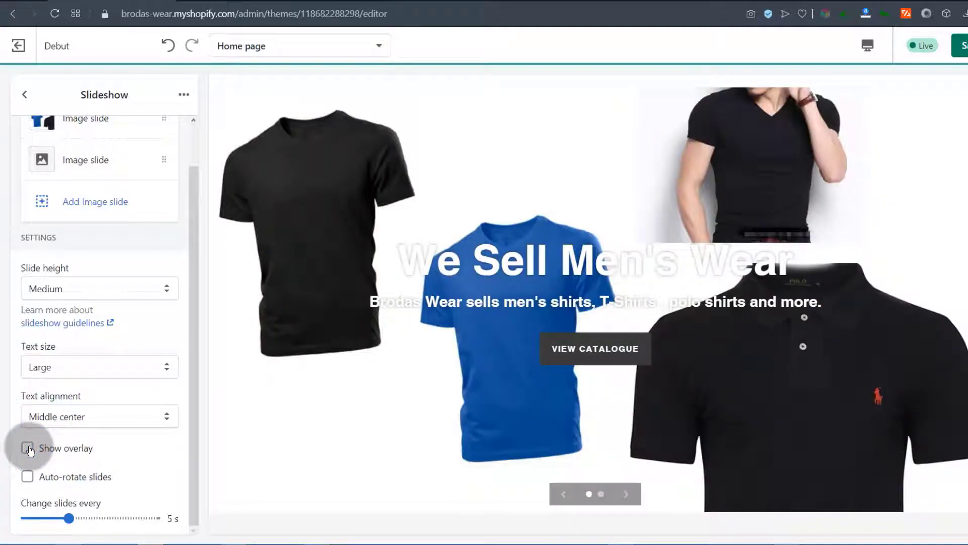
{"action": "left_click", "coordinate": [27, 448]}
{"action": "left_click", "coordinate": [27, 476]}
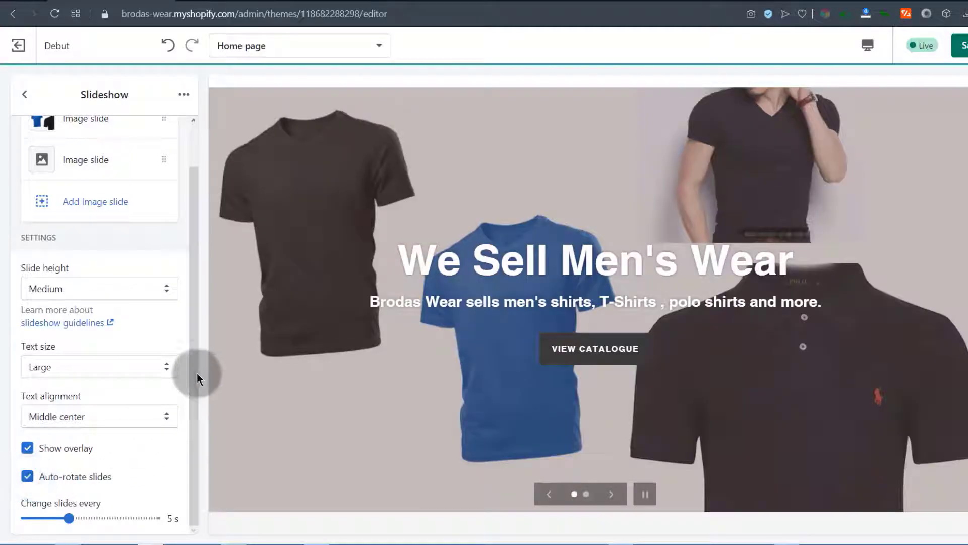
{"action": "left_click_drag", "start_coordinate": [195, 372], "coordinate": [195, 407]}
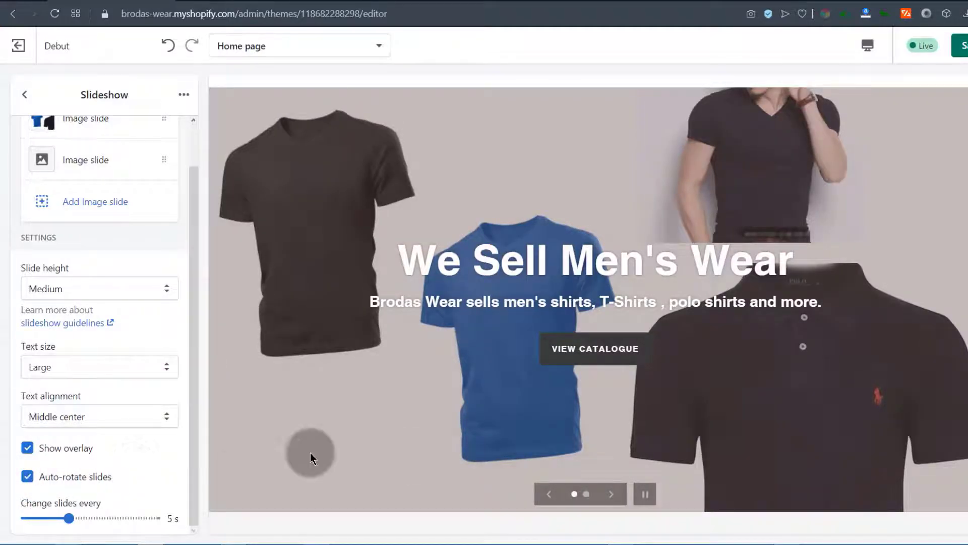
{"action": "left_click", "coordinate": [27, 476]}
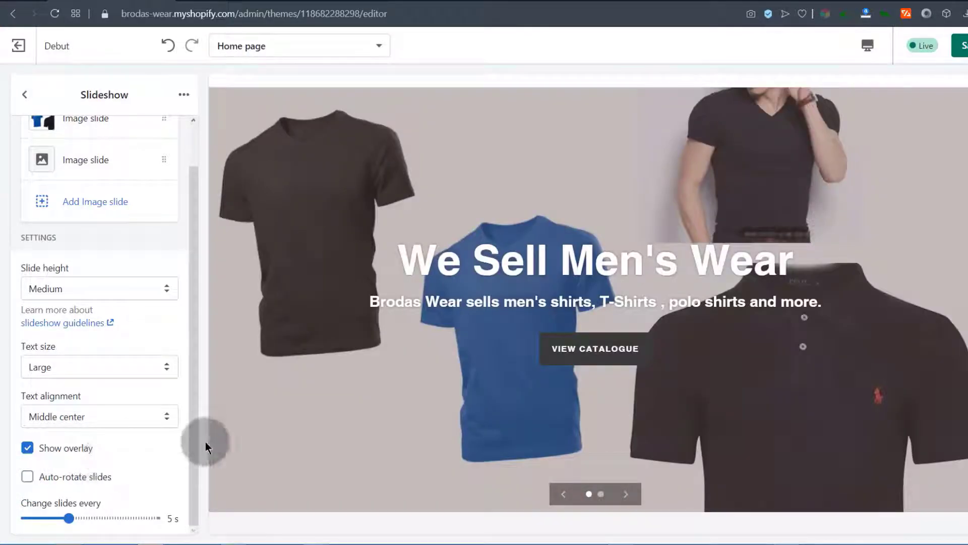
{"action": "left_click", "coordinate": [27, 476]}
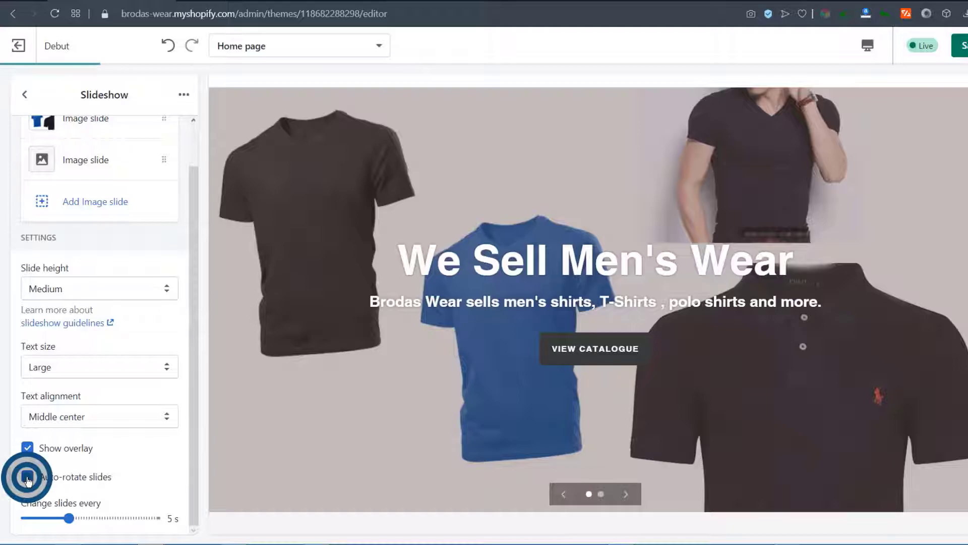
{"action": "left_click", "coordinate": [189, 341]}
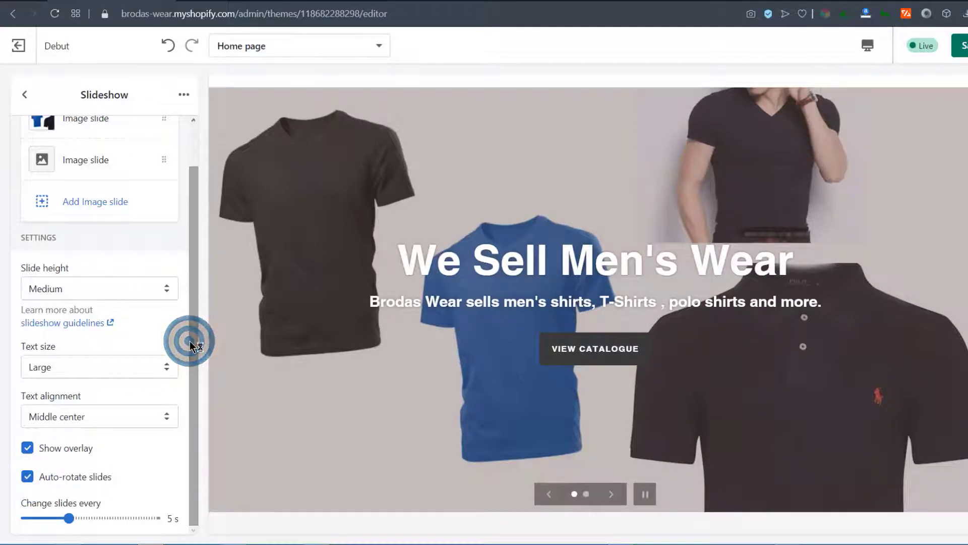
{"action": "left_click_drag", "start_coordinate": [189, 341], "coordinate": [190, 290]}
Step: Upload the three-shirts picture as the second slide's image
{"action": "left_click", "coordinate": [82, 200]}
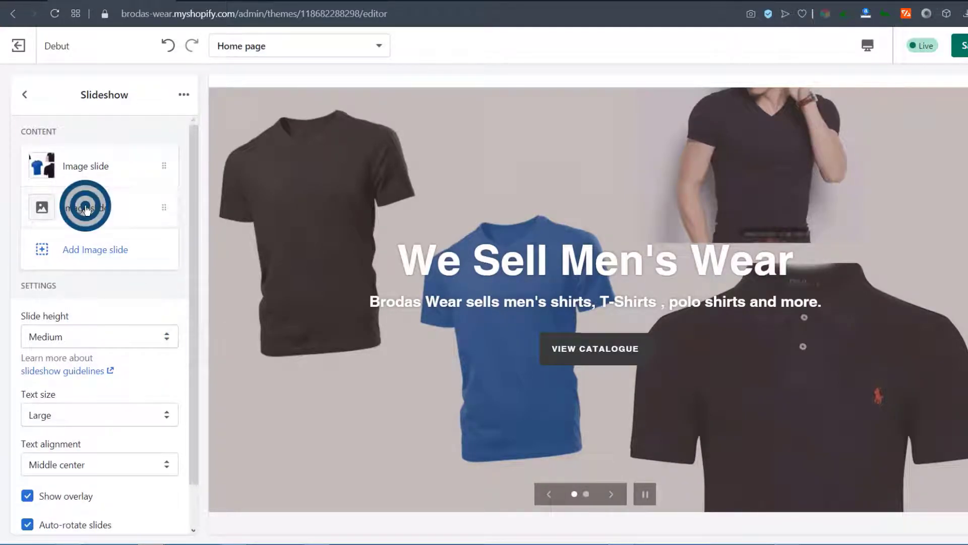
{"action": "left_click", "coordinate": [102, 218]}
{"action": "left_click", "coordinate": [61, 202]}
{"action": "double_click", "coordinate": [546, 293]}
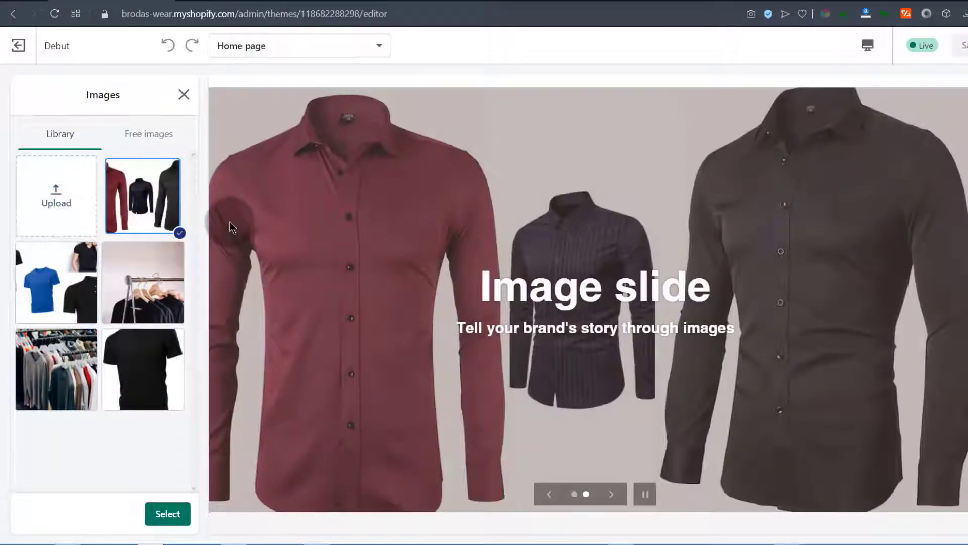
{"action": "left_click", "coordinate": [172, 516]}
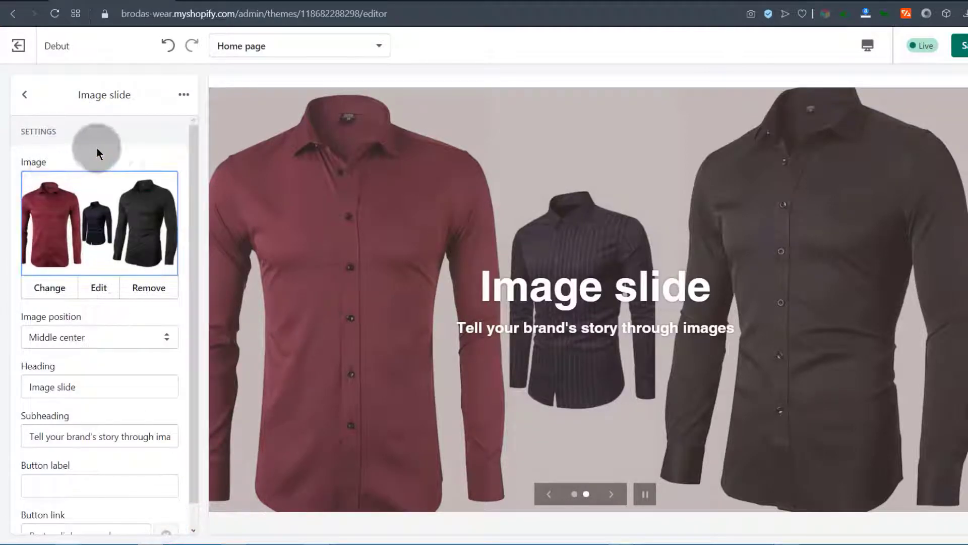
Step: Retitle the second slide 'Formal and Casual Wear for men'
{"action": "scroll", "coordinate": [114, 337], "scroll_direction": "down", "scroll_amount": 1}
{"action": "left_click", "coordinate": [90, 359]}
{"action": "left_click_drag", "start_coordinate": [69, 359], "coordinate": [10, 366]}
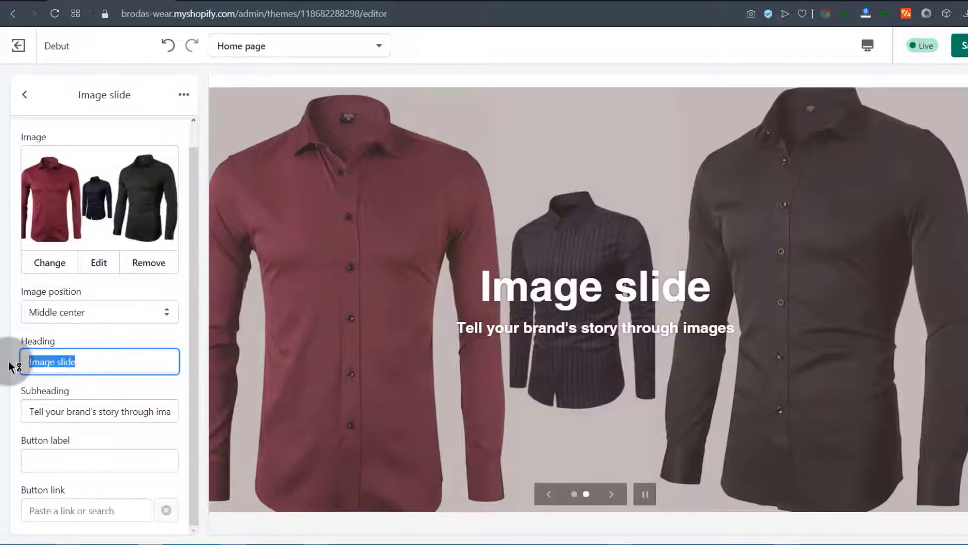
{"action": "type", "text": "Formal and Informal Wear for men"}
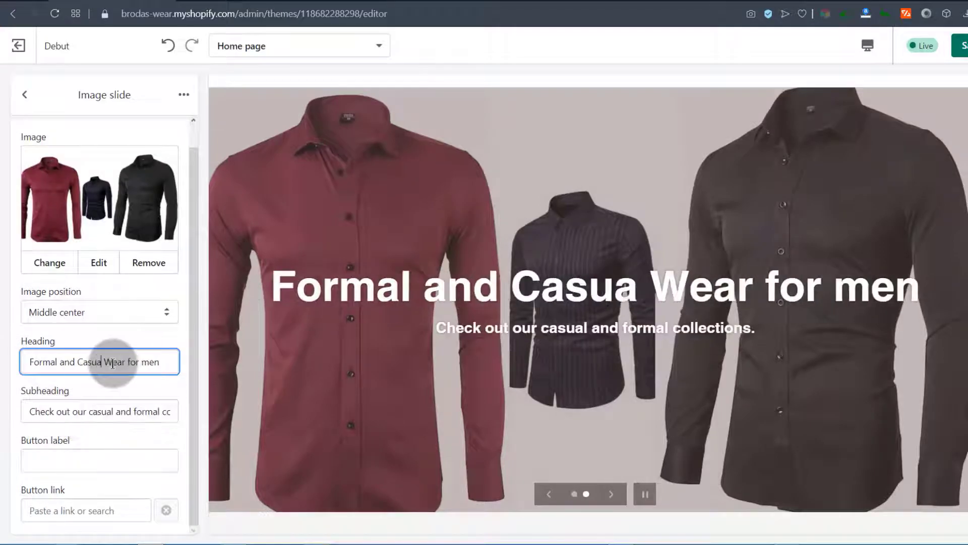
{"action": "type", "text": "l"}
Step: Enter 'View formal Shirts' as the second slide's button label
{"action": "left_click", "coordinate": [193, 338]}
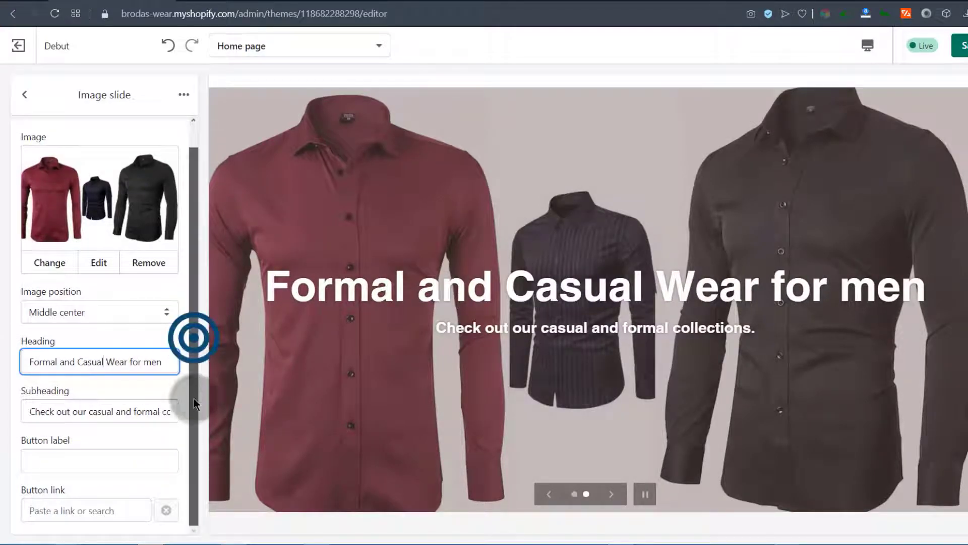
{"action": "left_click", "coordinate": [75, 455]}
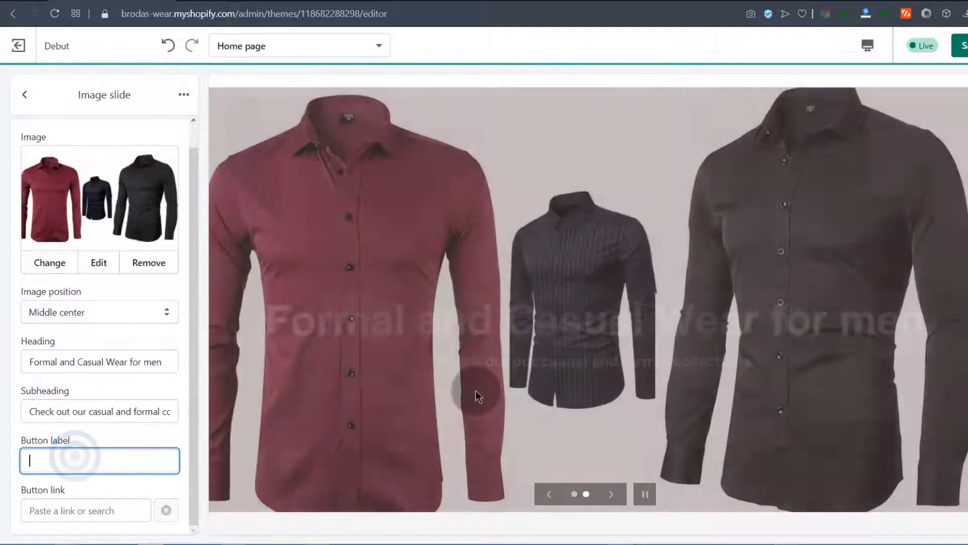
{"action": "left_click", "coordinate": [40, 460]}
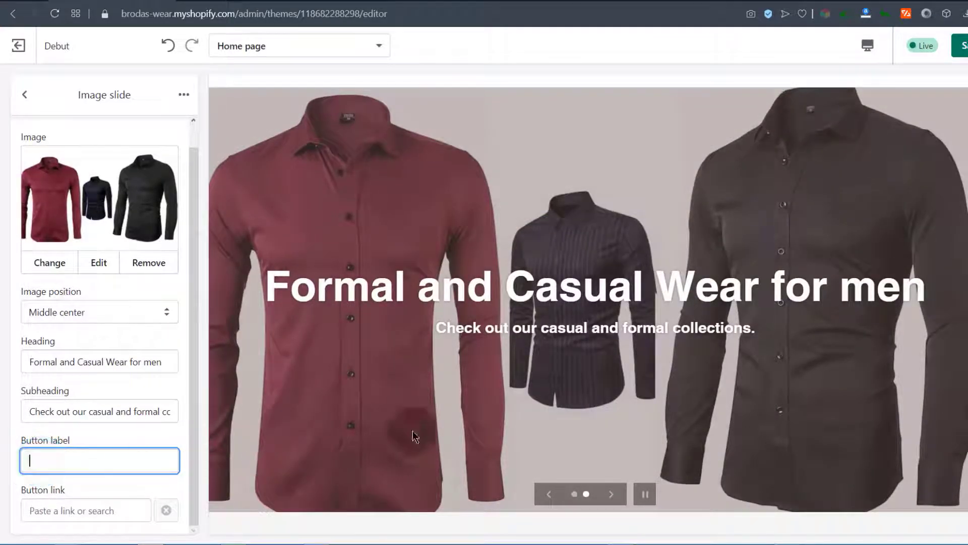
{"action": "left_click", "coordinate": [44, 459]}
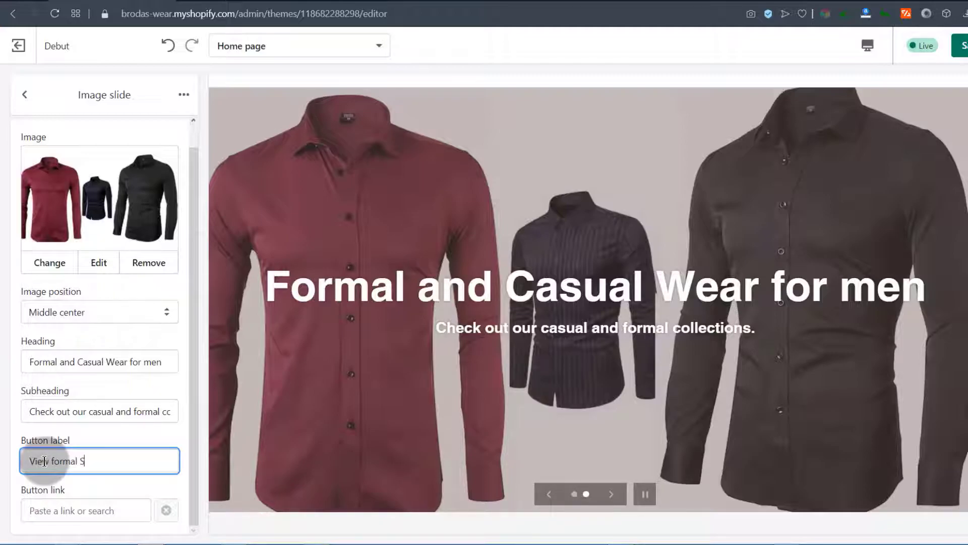
{"action": "left_click_drag", "start_coordinate": [194, 407], "coordinate": [191, 497]}
Step: Link the second slide's button to the Formal Shirts collection
{"action": "left_click", "coordinate": [43, 515]}
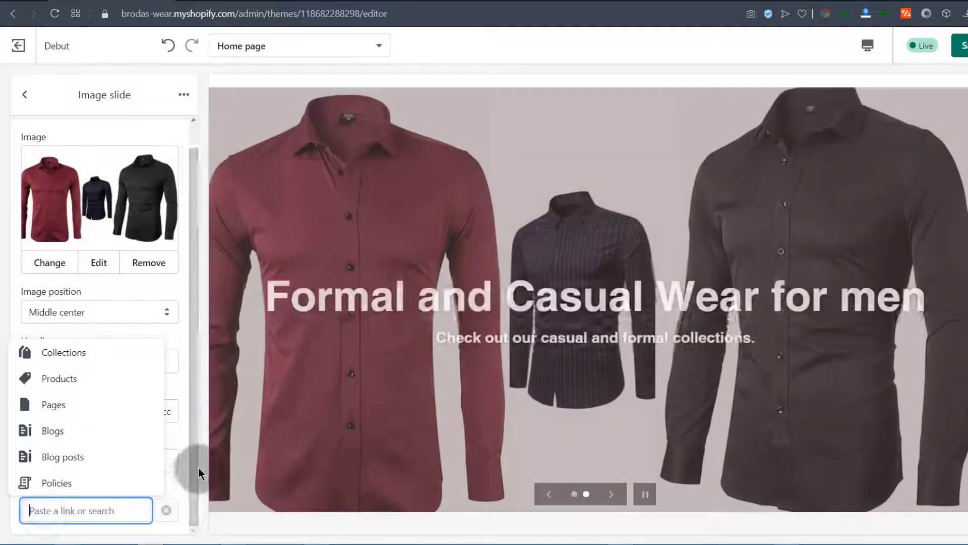
{"action": "left_click", "coordinate": [195, 467]}
{"action": "right_click", "coordinate": [38, 510]}
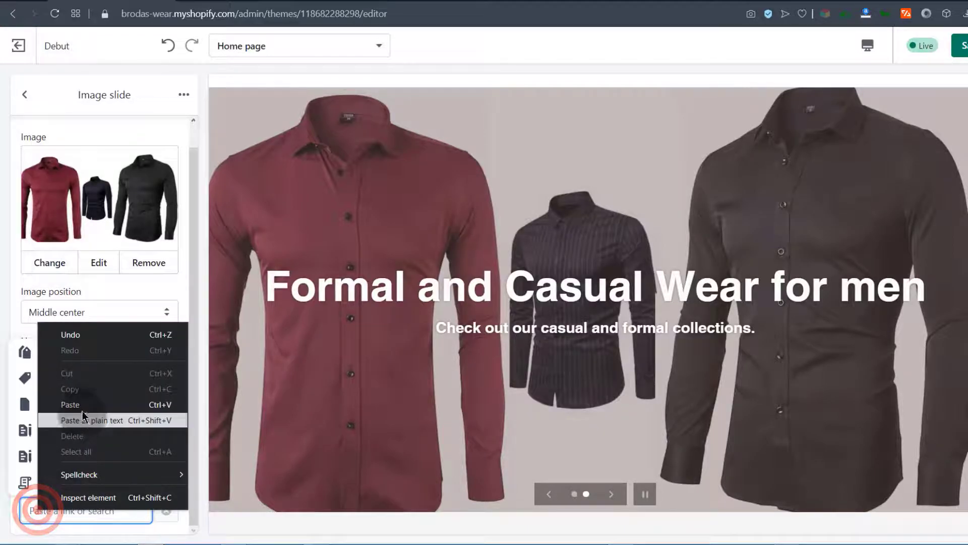
{"action": "left_click", "coordinate": [29, 507]}
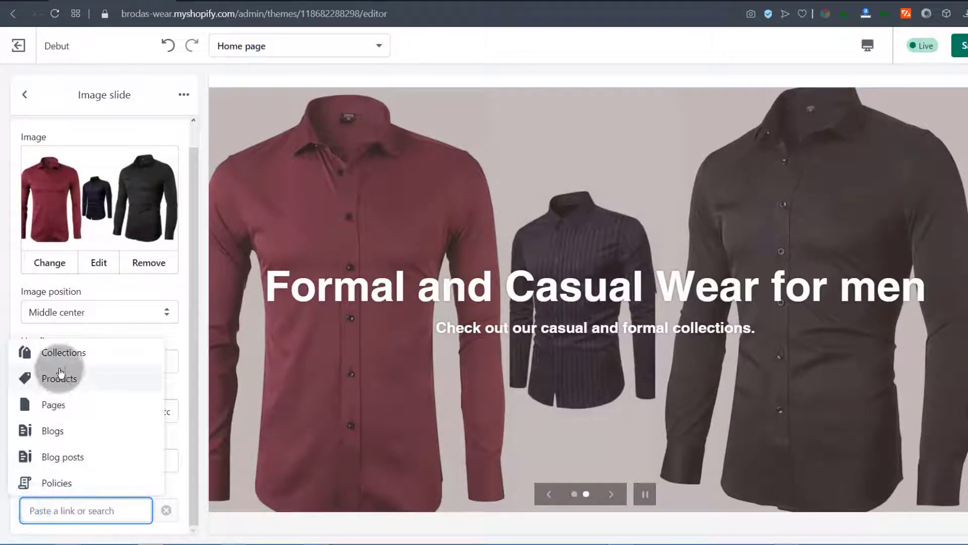
{"action": "left_click", "coordinate": [57, 352]}
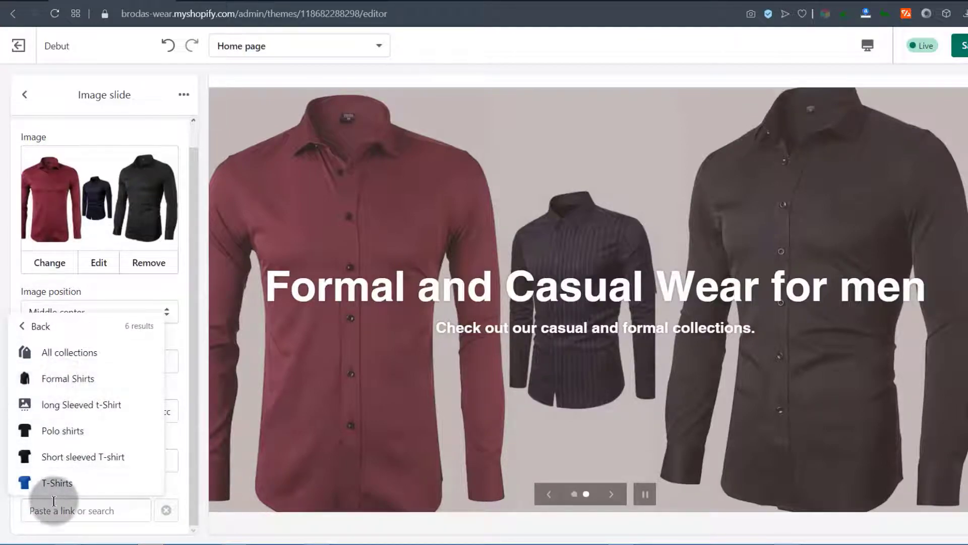
{"action": "left_click", "coordinate": [75, 379]}
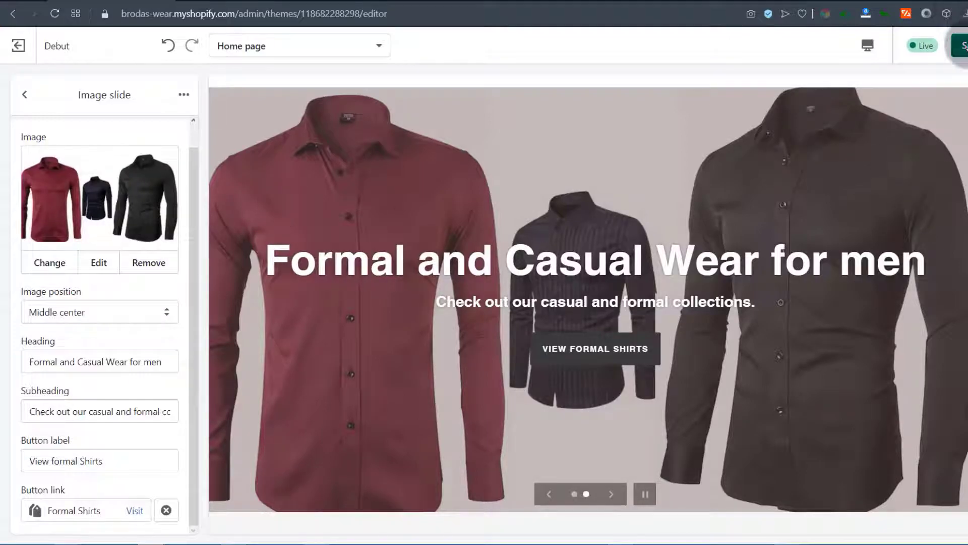
{"action": "left_click", "coordinate": [227, 1]}
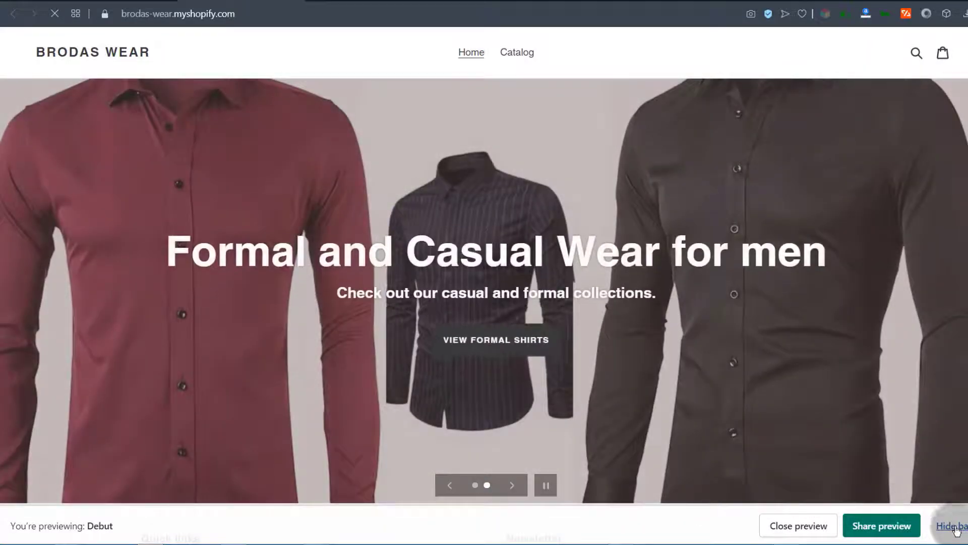
{"action": "left_click", "coordinate": [955, 533]}
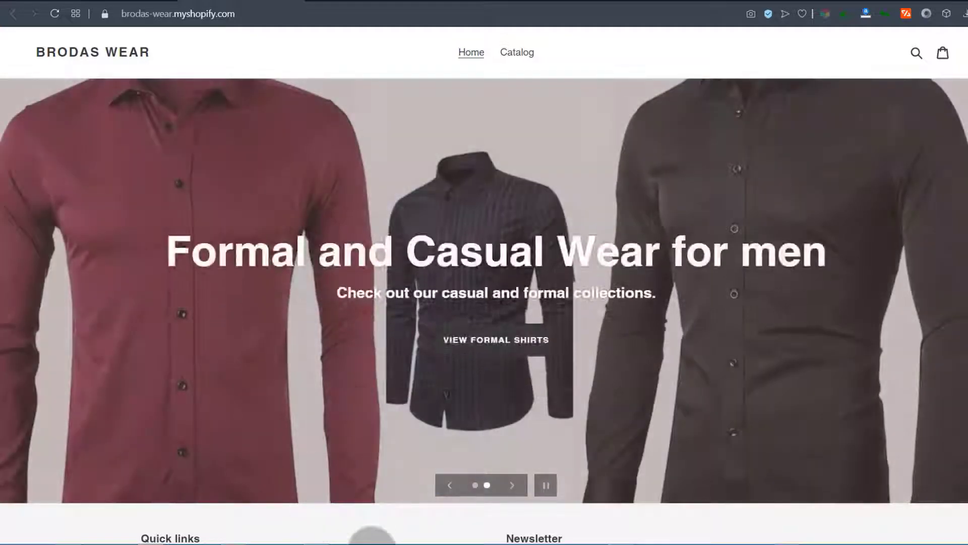
{"action": "scroll", "coordinate": [371, 455], "scroll_direction": "down", "scroll_amount": 3}
{"action": "scroll", "coordinate": [368, 430], "scroll_direction": "up", "scroll_amount": 3}
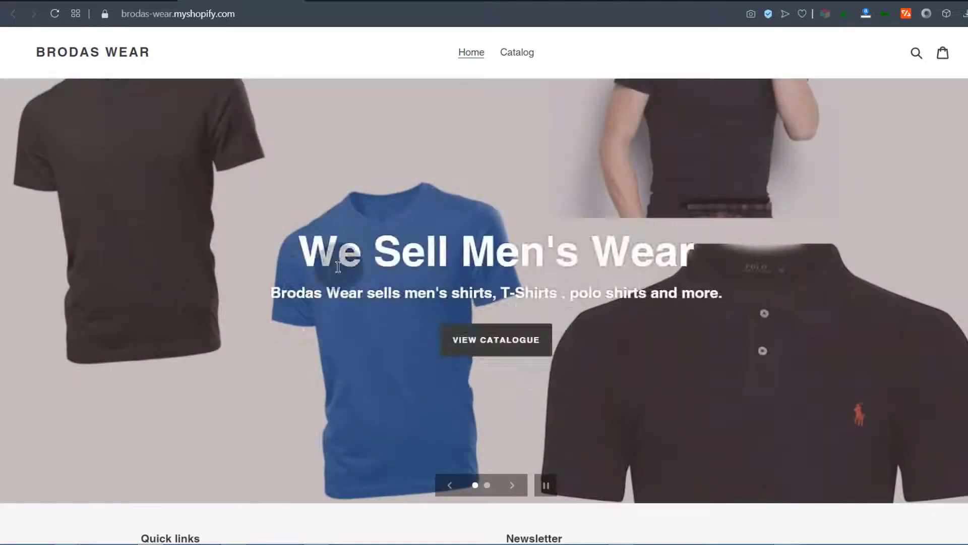
{"action": "left_click_drag", "start_coordinate": [459, 251], "coordinate": [576, 254]}
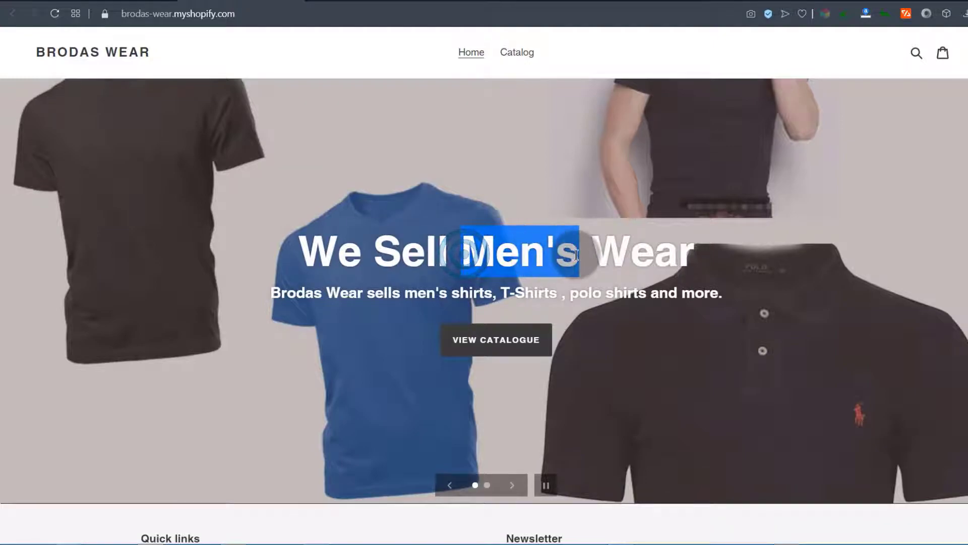
{"action": "left_click", "coordinate": [262, 305]}
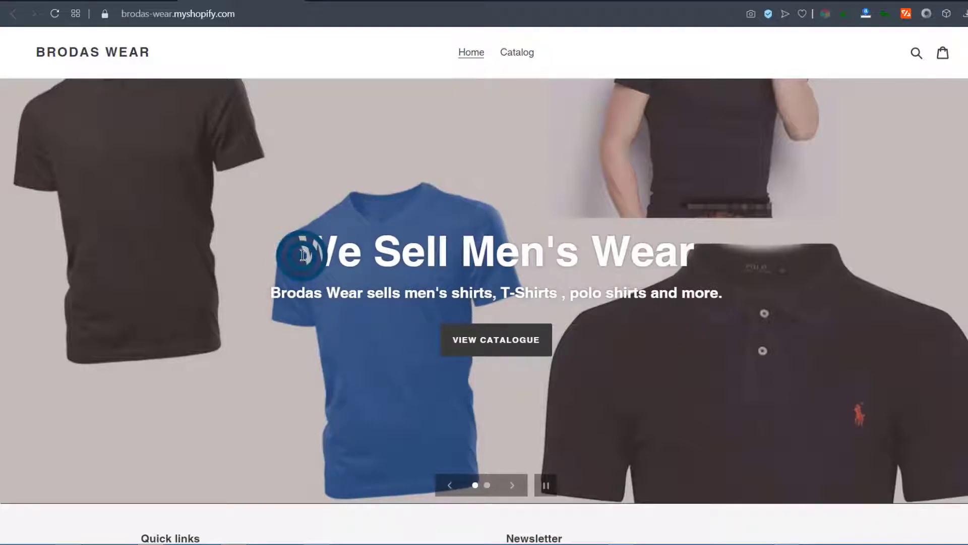
{"action": "left_click_drag", "start_coordinate": [302, 255], "coordinate": [401, 253]}
{"action": "left_click", "coordinate": [377, 292]}
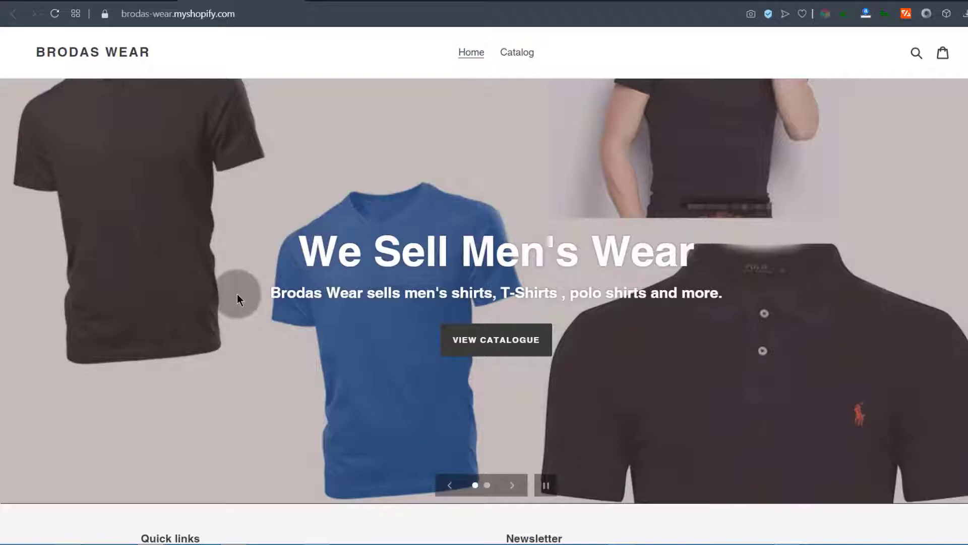
{"action": "scroll", "coordinate": [291, 324], "scroll_direction": "down", "scroll_amount": 1}
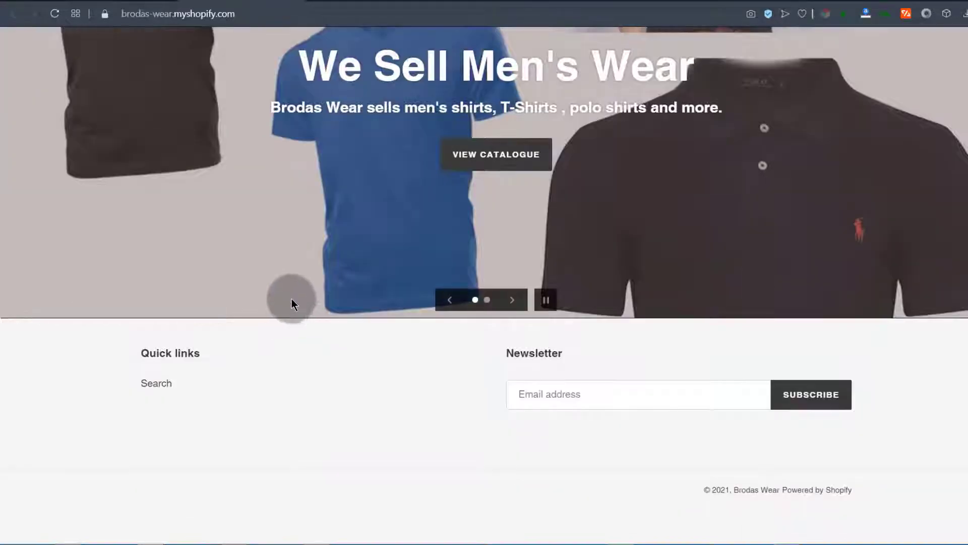
{"action": "scroll", "coordinate": [292, 302], "scroll_direction": "up", "scroll_amount": 3}
{"action": "scroll", "coordinate": [239, 255], "scroll_direction": "down", "scroll_amount": 3}
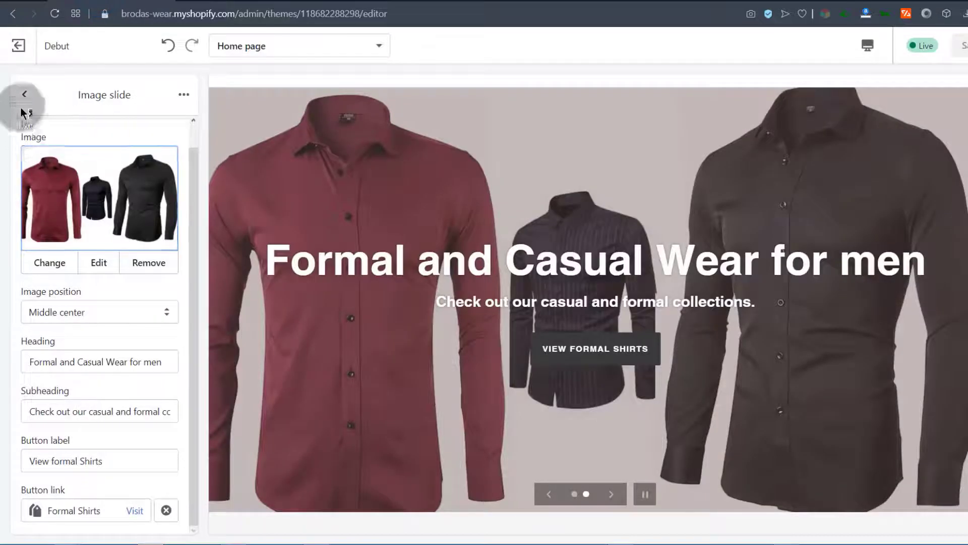
Step: Return to the home page section list and browse the Add section options
{"action": "left_click", "coordinate": [24, 95]}
{"action": "left_click", "coordinate": [24, 96]}
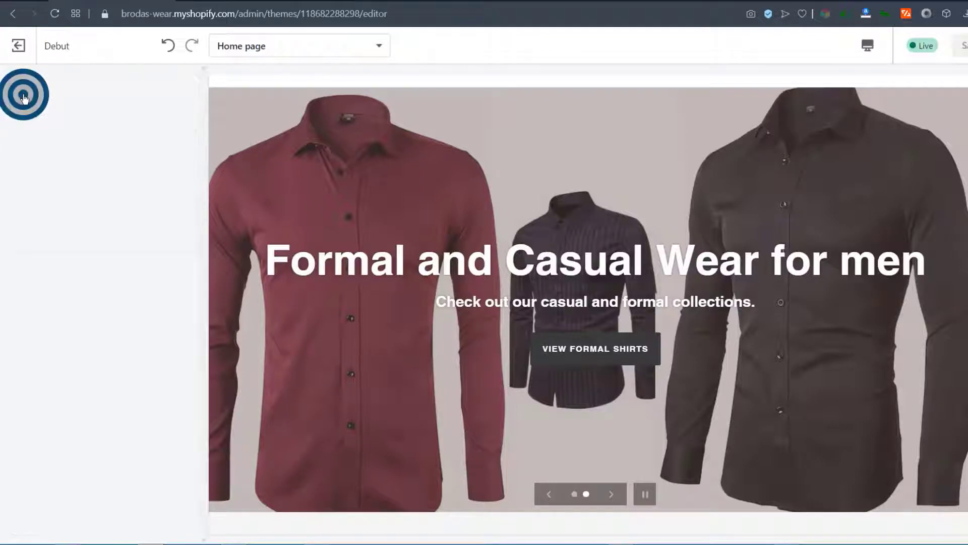
{"action": "left_click", "coordinate": [83, 234]}
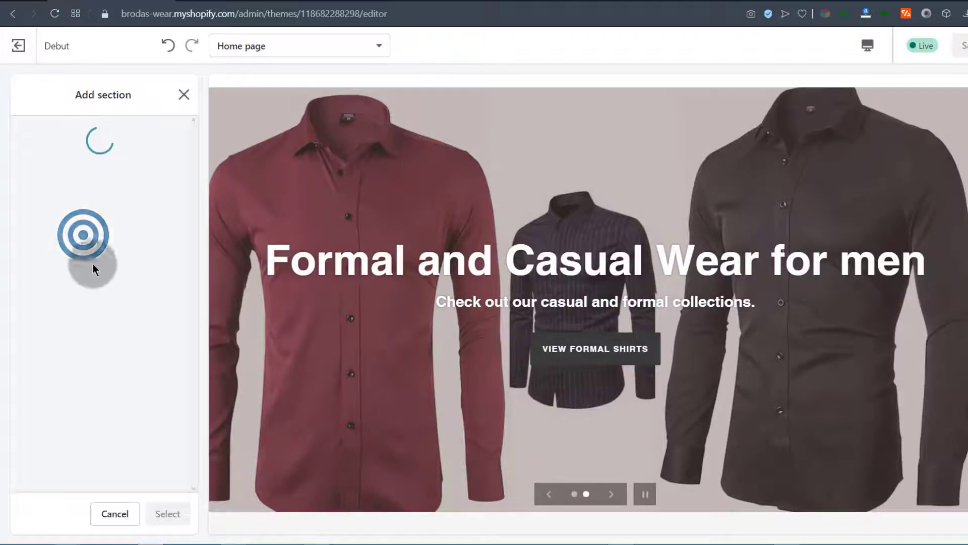
{"action": "scroll", "coordinate": [592, 311], "scroll_direction": "down", "scroll_amount": 4}
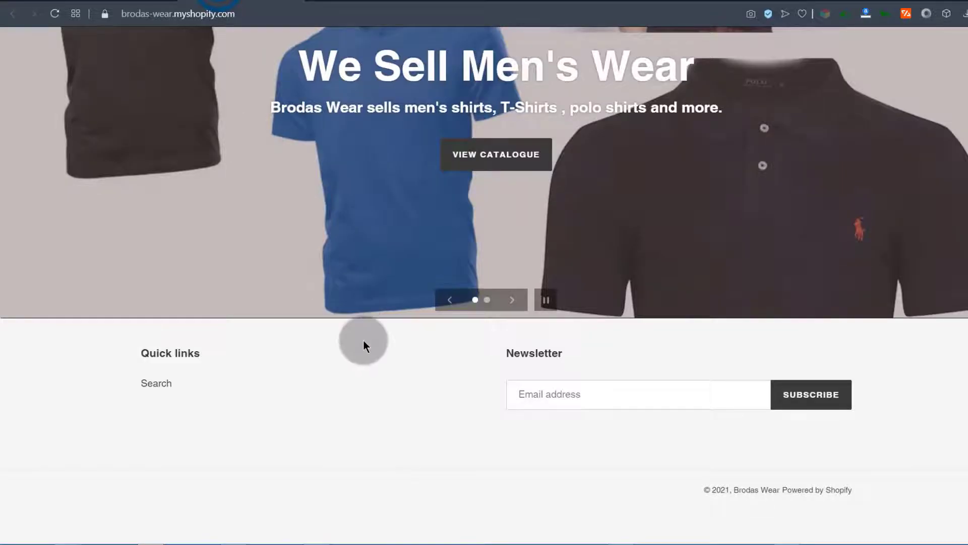
{"action": "scroll", "coordinate": [364, 315], "scroll_direction": "up", "scroll_amount": 3}
{"action": "scroll", "coordinate": [365, 310], "scroll_direction": "down", "scroll_amount": 3}
{"action": "scroll", "coordinate": [373, 307], "scroll_direction": "up", "scroll_amount": 3}
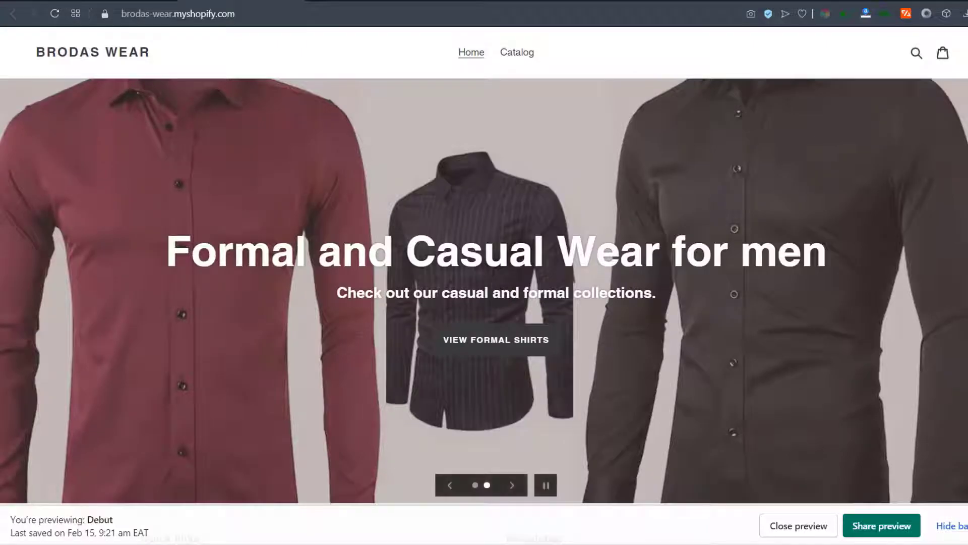
Step: Close the storefront preview bar, then reopen the Debut theme editor from Online Store > Themes
{"action": "left_click", "coordinate": [799, 527]}
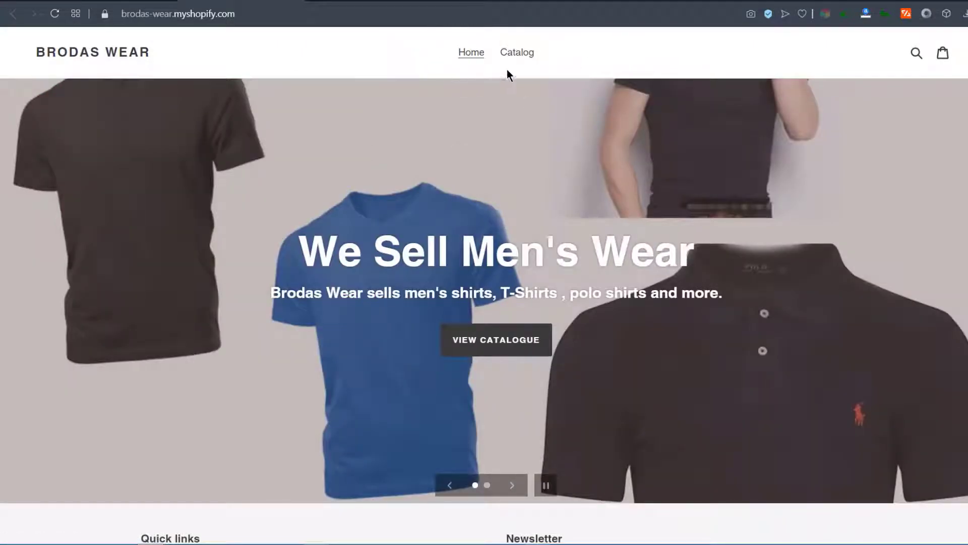
{"action": "scroll", "coordinate": [346, 372], "scroll_direction": "down", "scroll_amount": 2}
{"action": "scroll", "coordinate": [343, 244], "scroll_direction": "up", "scroll_amount": 2}
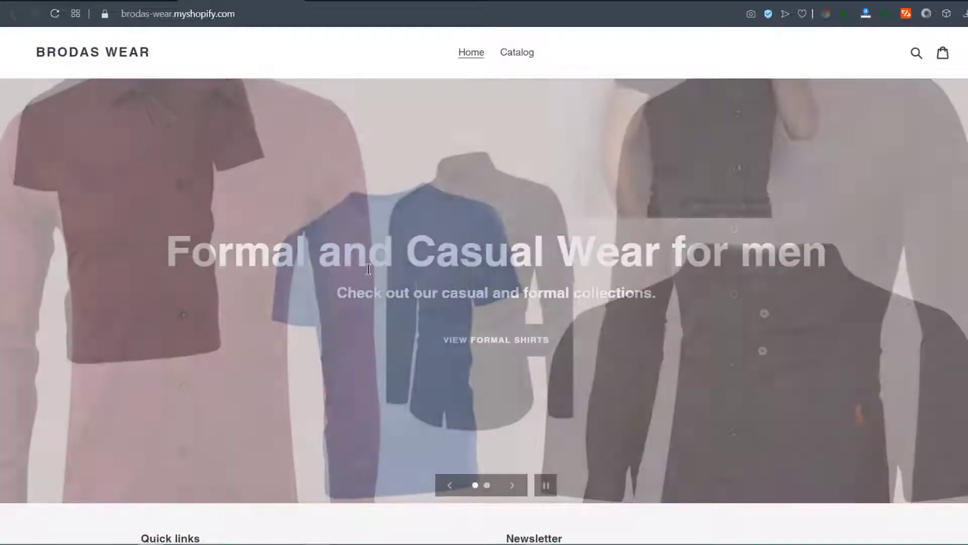
{"action": "scroll", "coordinate": [367, 321], "scroll_direction": "down", "scroll_amount": 3}
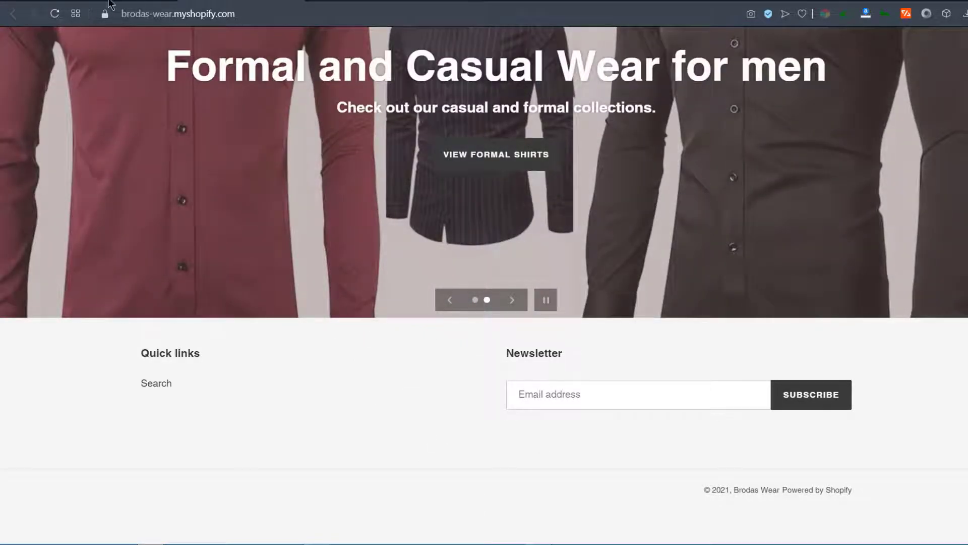
{"action": "left_click", "coordinate": [115, 1]}
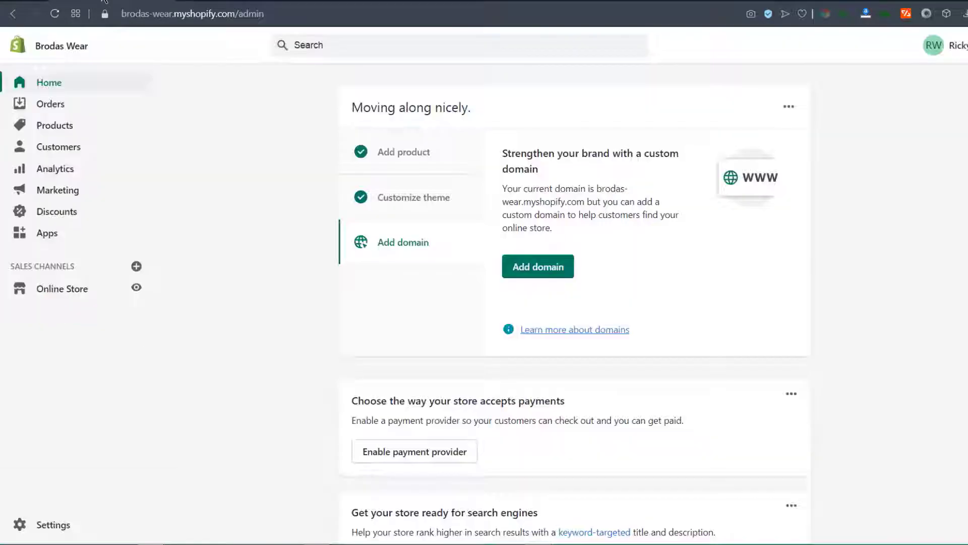
{"action": "left_click", "coordinate": [71, 290]}
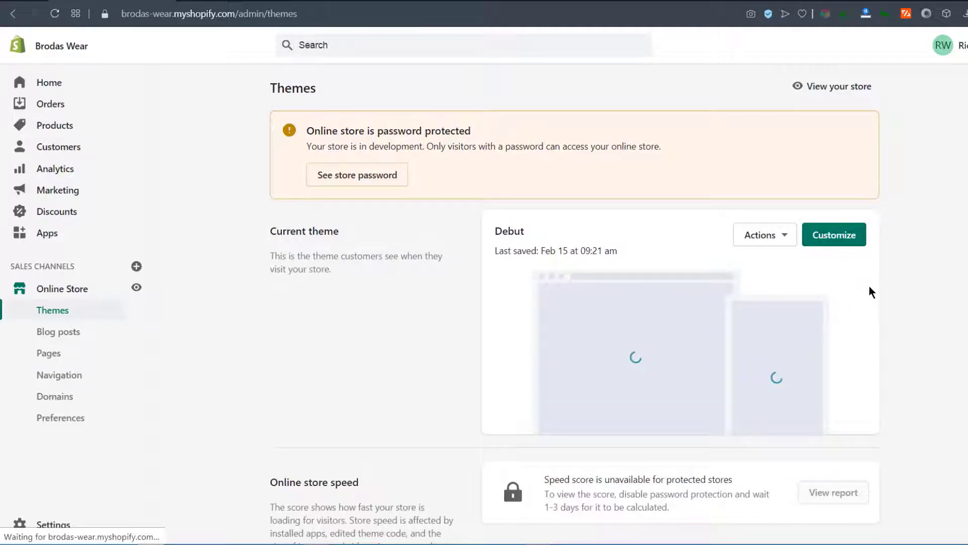
{"action": "left_click", "coordinate": [837, 237]}
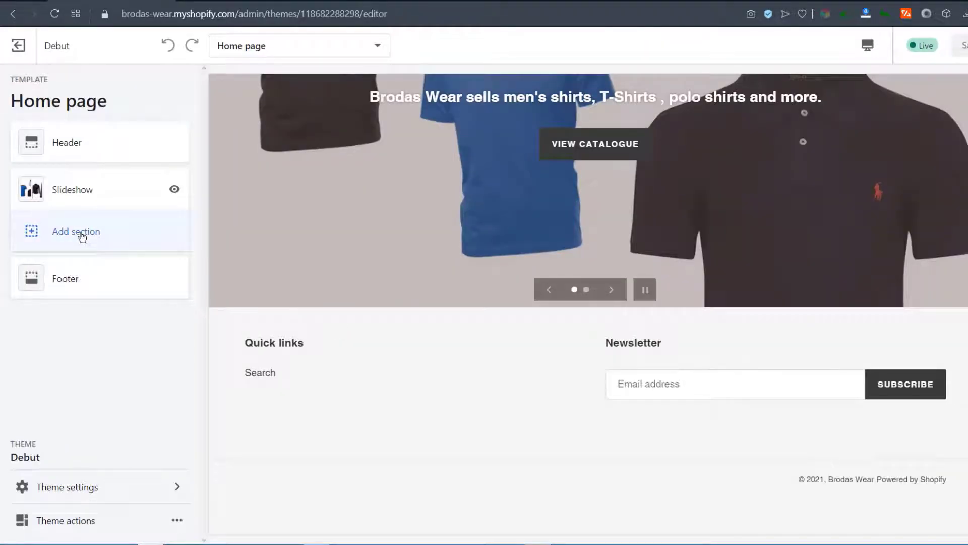
Step: Choose Rich text from the Text group, previewing a 'Talk about your brand' block below the slideshow
{"action": "left_click", "coordinate": [82, 235]}
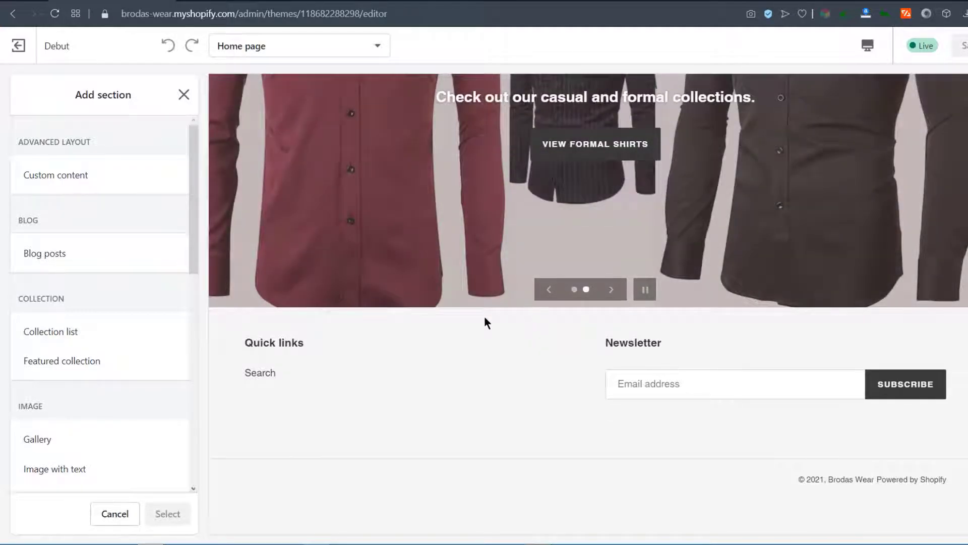
{"action": "scroll", "coordinate": [84, 381], "scroll_direction": "down", "scroll_amount": 1}
{"action": "scroll", "coordinate": [83, 378], "scroll_direction": "down", "scroll_amount": 2}
{"action": "scroll", "coordinate": [39, 314], "scroll_direction": "down", "scroll_amount": 5}
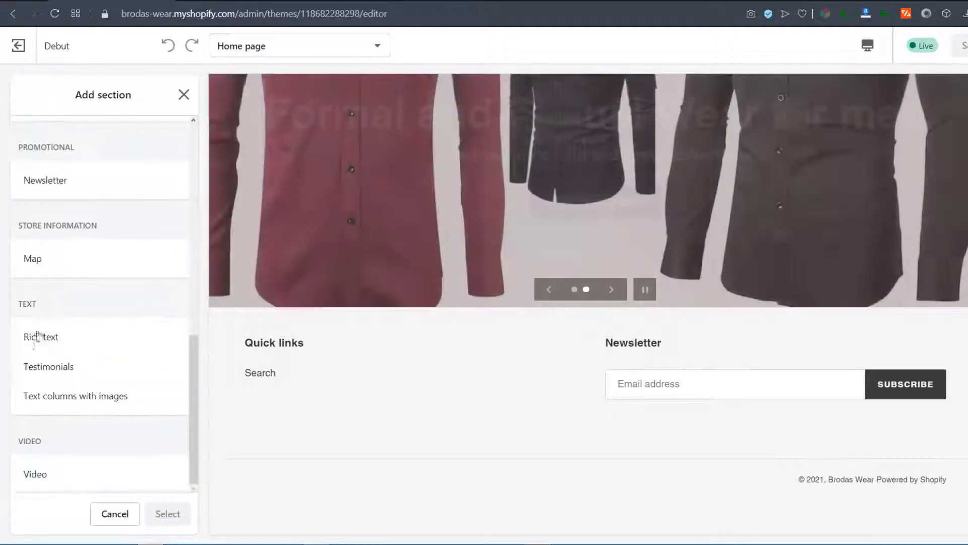
{"action": "left_click", "coordinate": [57, 341]}
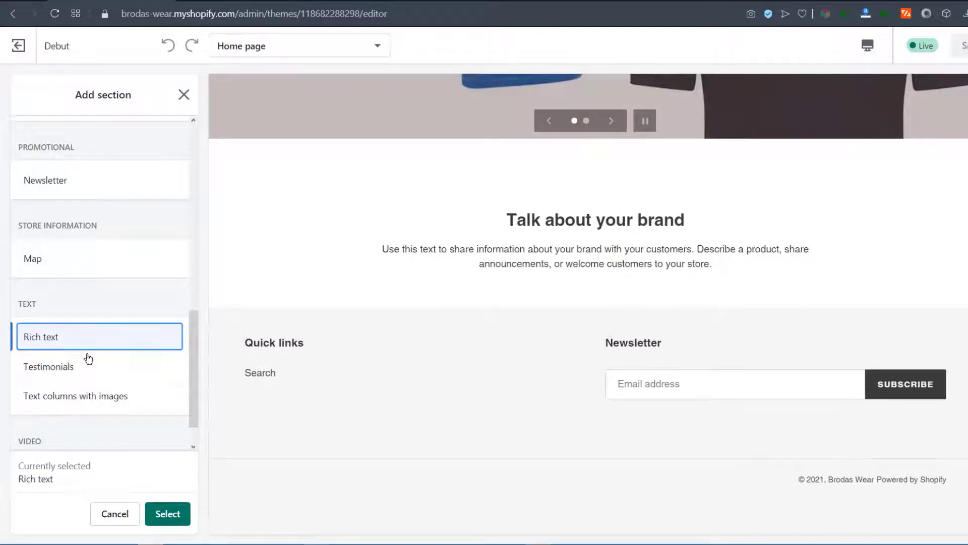
Step: Add the Rich text section with heading 'Welcome To Brodas Wear' and the pasted welcome paragraph
{"action": "left_click", "coordinate": [167, 514]}
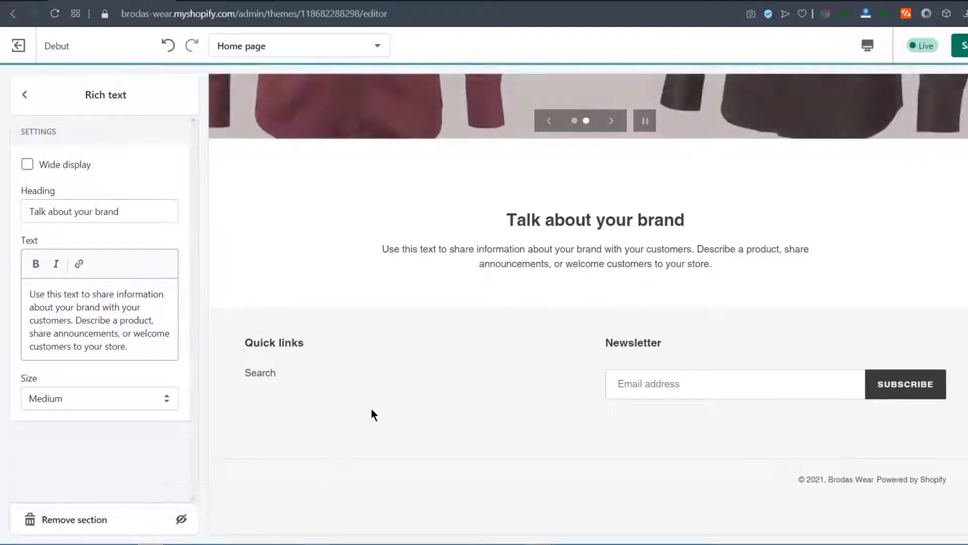
{"action": "left_click_drag", "start_coordinate": [124, 209], "coordinate": [25, 201]}
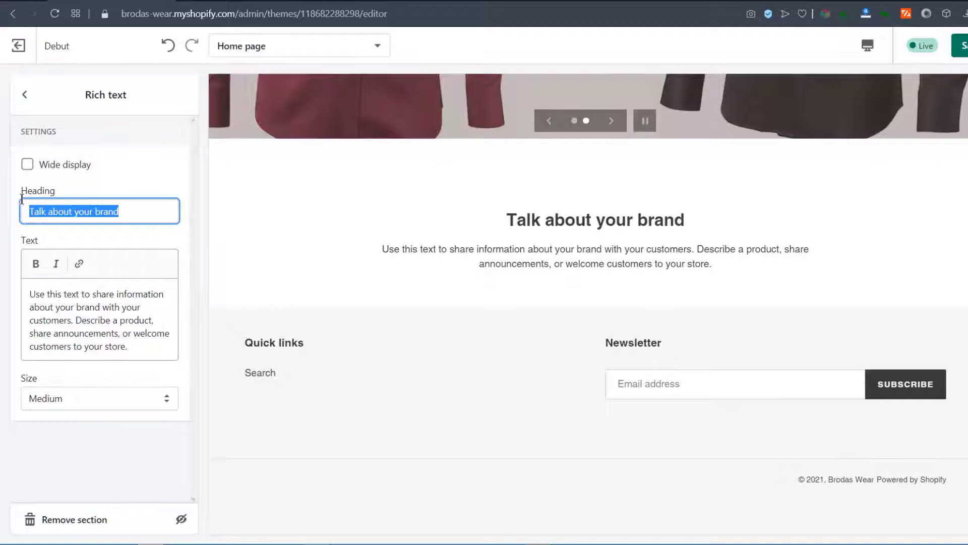
{"action": "type", "text": "Welcome To Brodas Wear"}
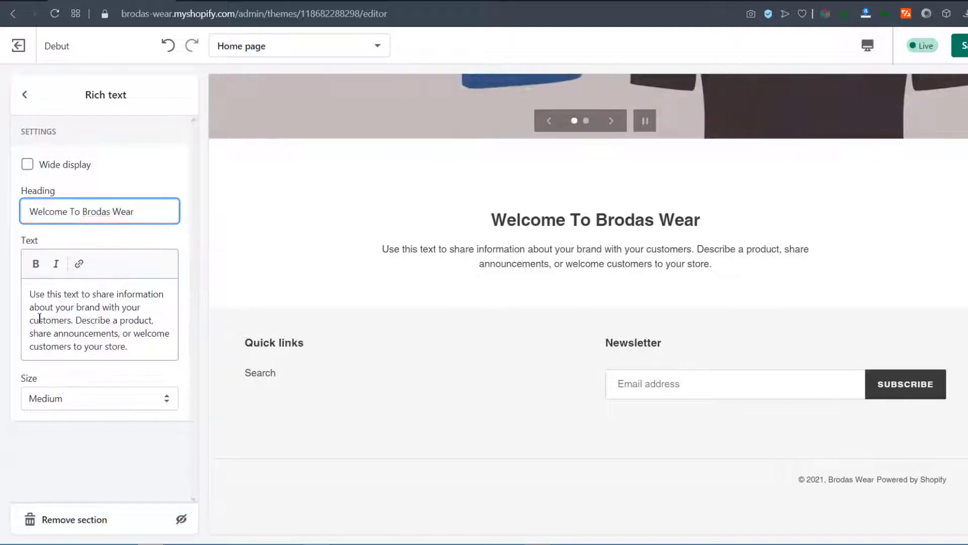
{"action": "left_click_drag", "start_coordinate": [24, 289], "coordinate": [102, 346]}
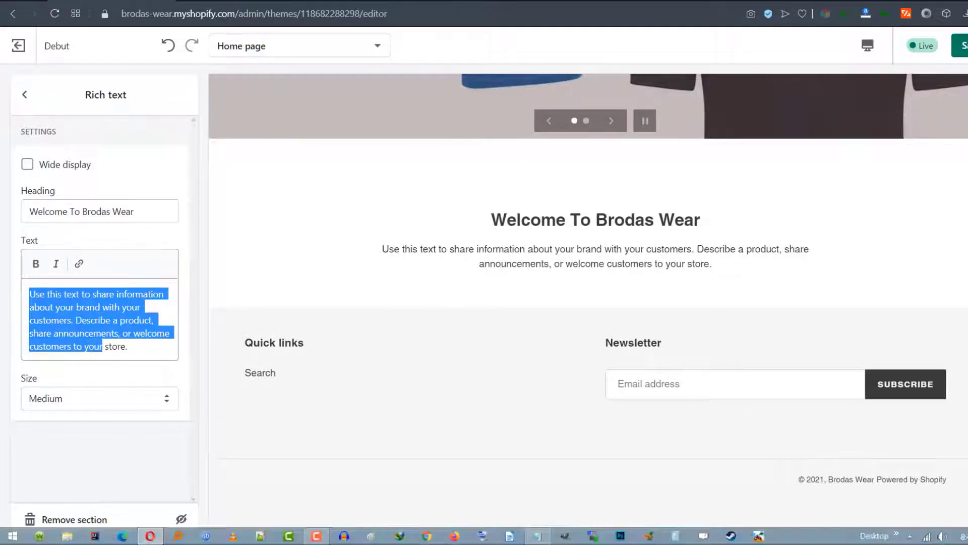
{"action": "type", "text": "We are glad you have chosen us. Our shirts and T-shirts are high quality. Our clothes are worn by men who love the best. Browse our full catalogue and feel free to contact us if you have any questions."}
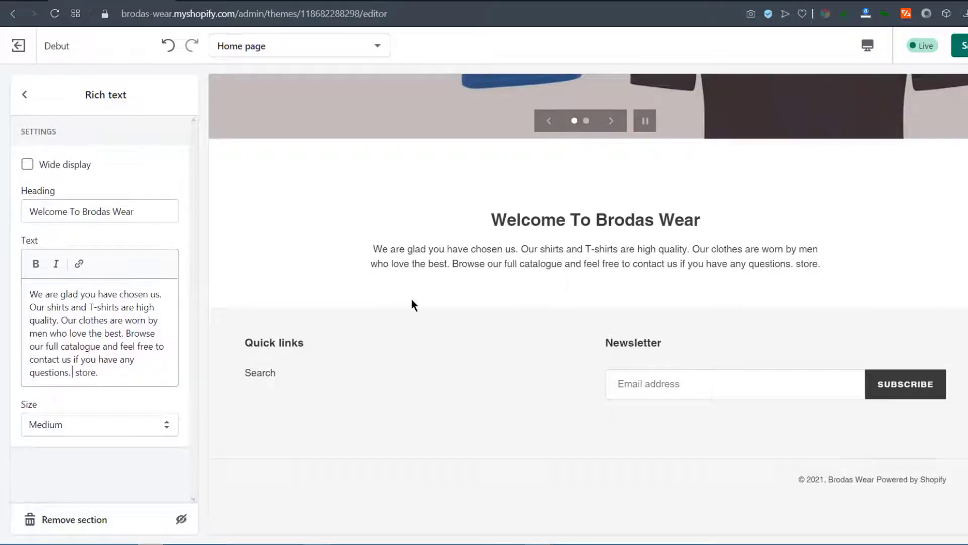
Step: Make the welcome section Wide with Large text size, save the theme, and view the storefront
{"action": "left_click", "coordinate": [27, 167]}
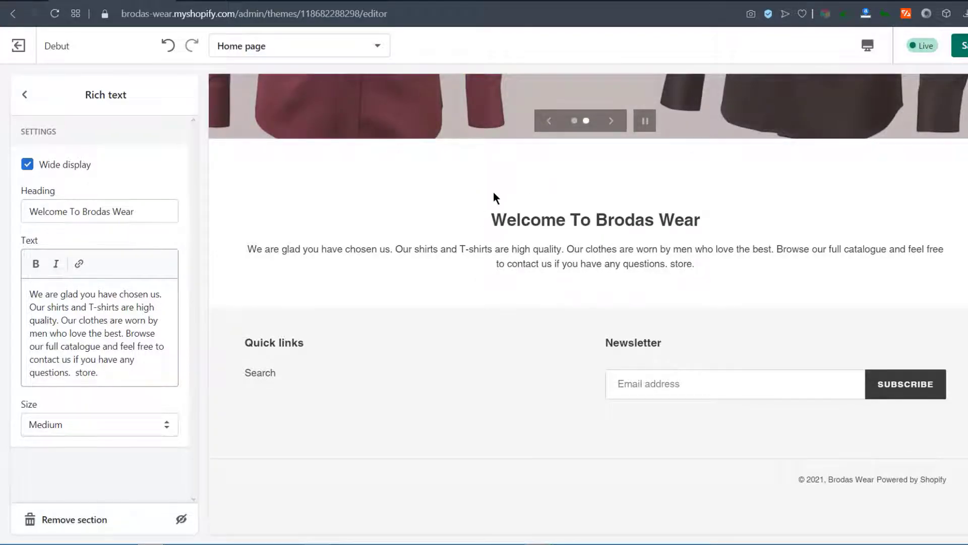
{"action": "left_click", "coordinate": [138, 423]}
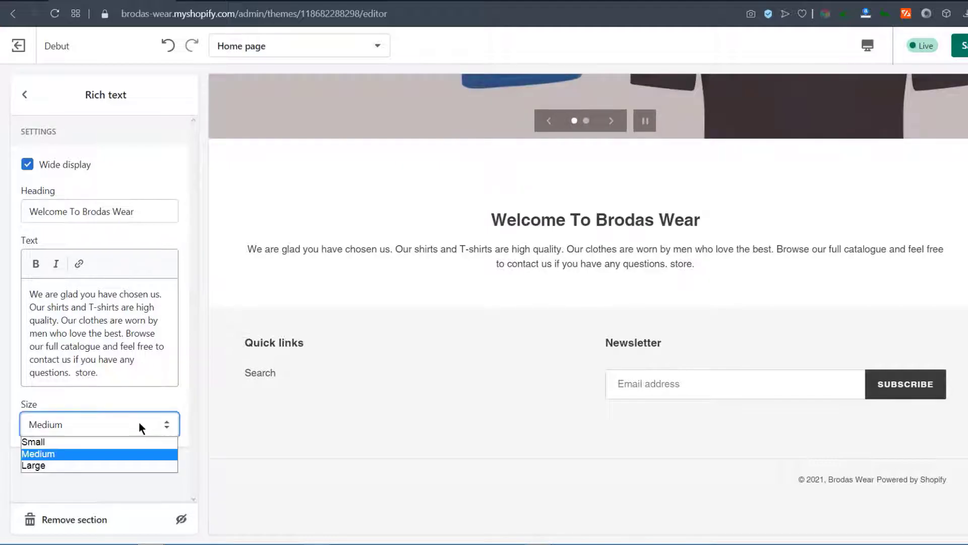
{"action": "left_click", "coordinate": [41, 465]}
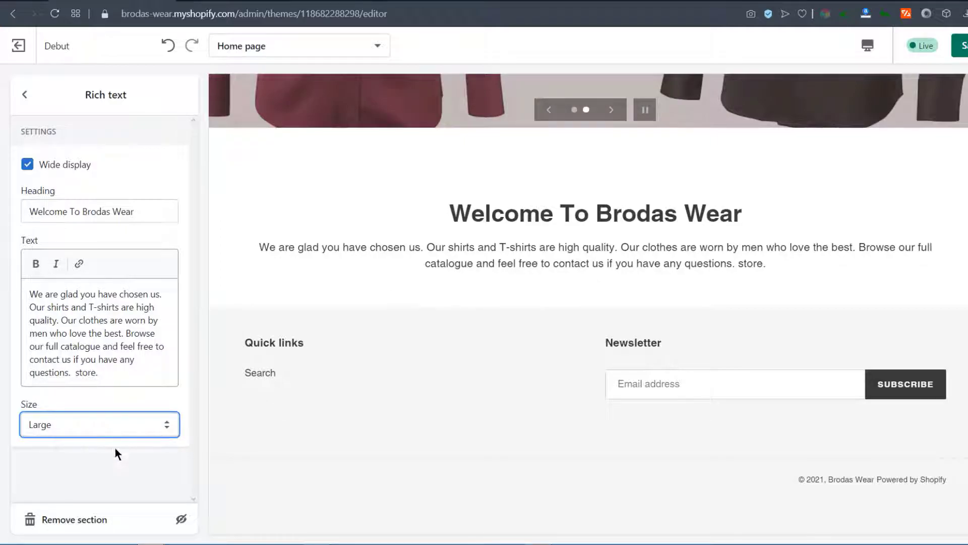
{"action": "left_click", "coordinate": [960, 45]}
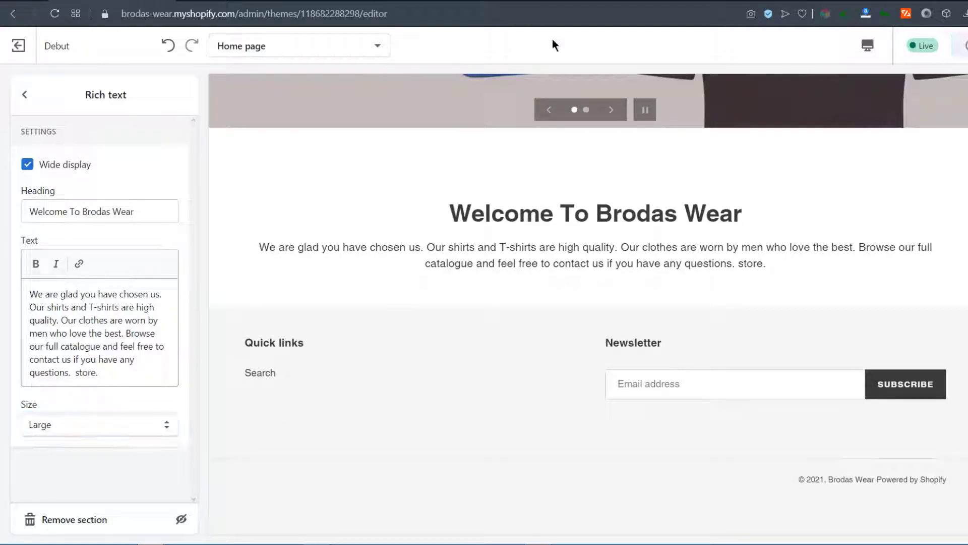
{"action": "left_click", "coordinate": [225, 3]}
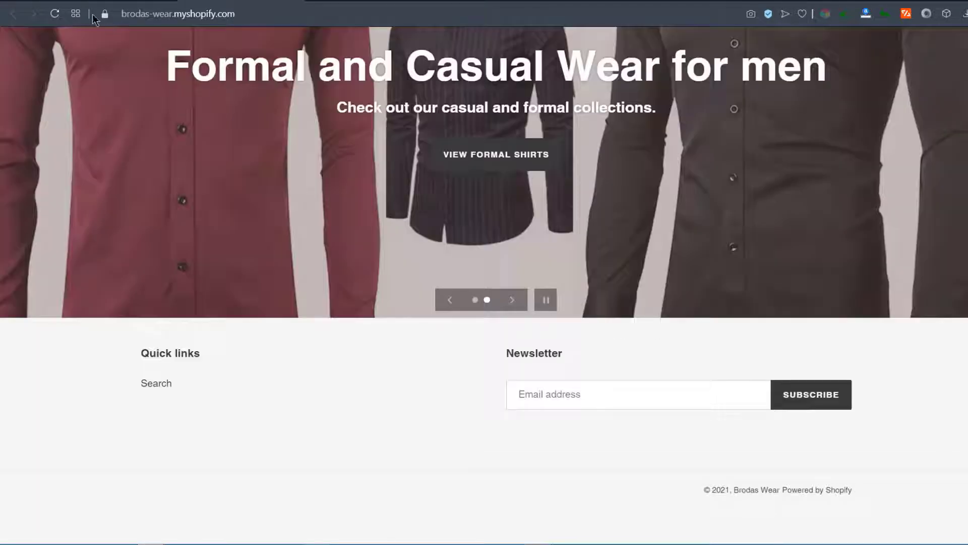
Step: Reload the storefront and scroll through it to check the new welcome section
{"action": "left_click", "coordinate": [54, 13]}
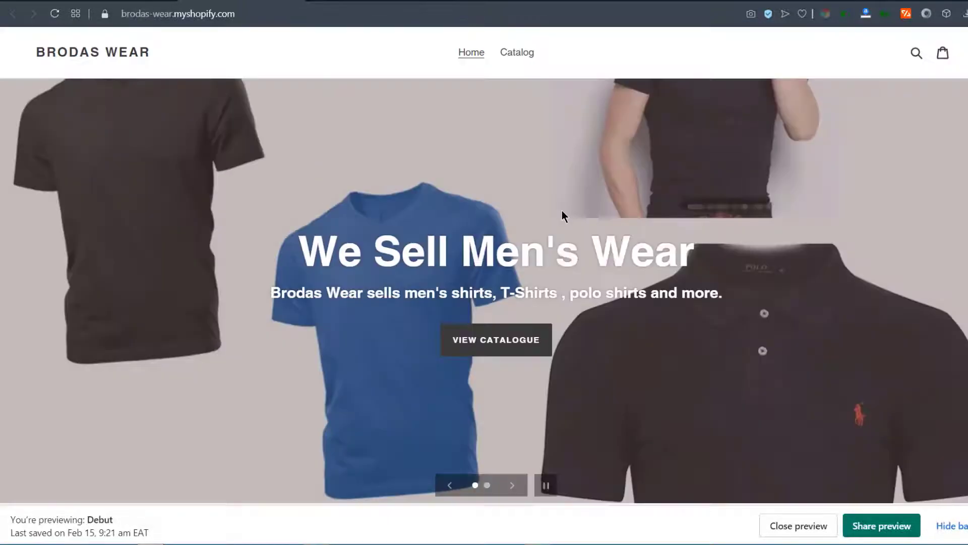
{"action": "scroll", "coordinate": [562, 210], "scroll_direction": "down", "scroll_amount": 8}
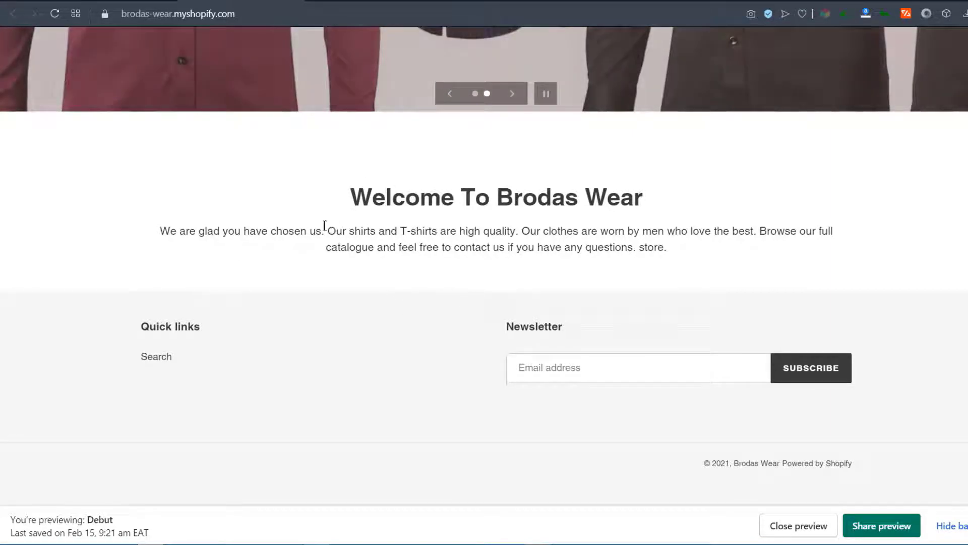
{"action": "scroll", "coordinate": [271, 204], "scroll_direction": "up", "scroll_amount": 8}
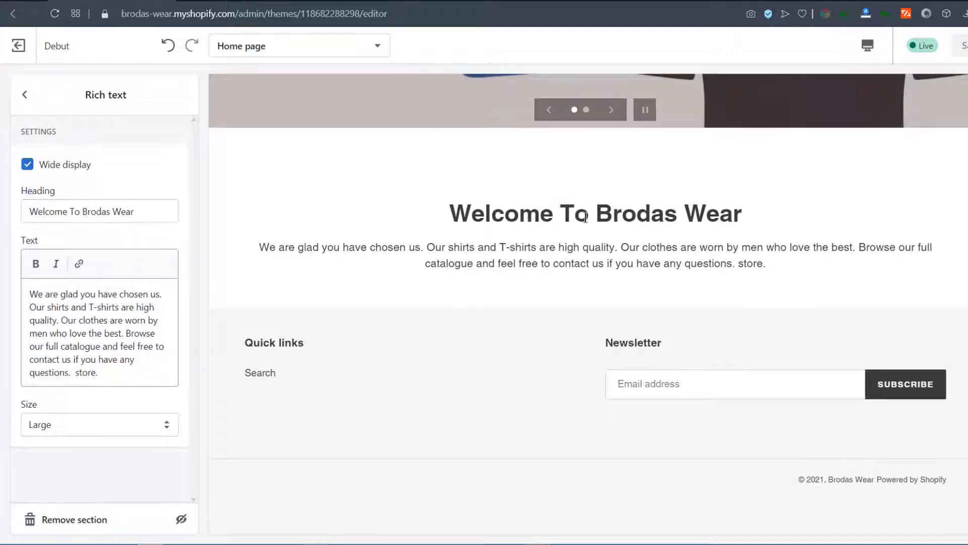
Step: Add a Featured collection section to the home page
{"action": "left_click", "coordinate": [26, 96]}
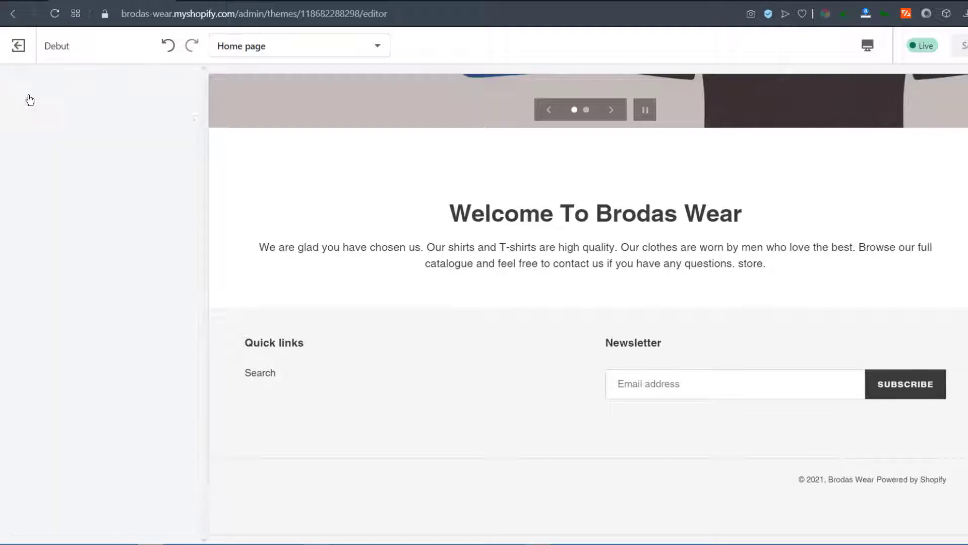
{"action": "left_click", "coordinate": [80, 277]}
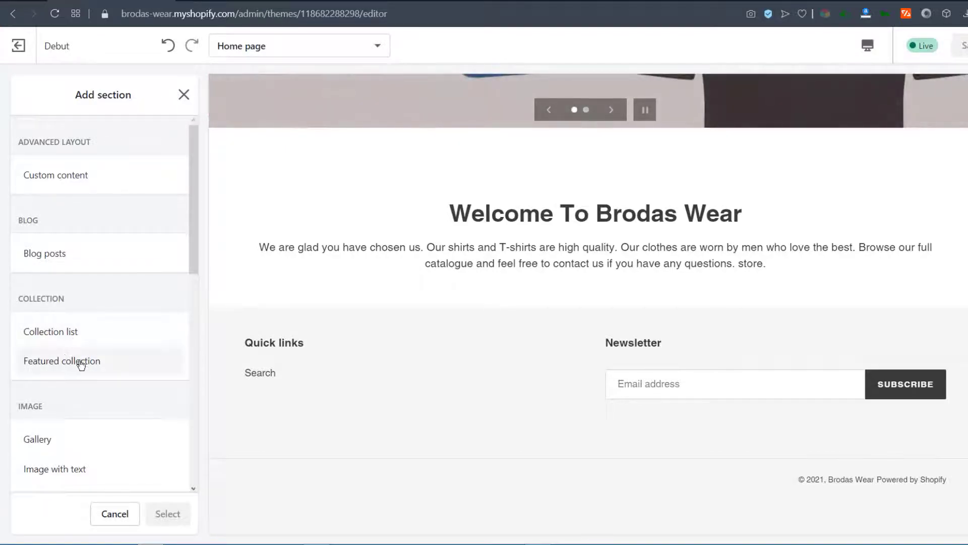
{"action": "left_click", "coordinate": [62, 361]}
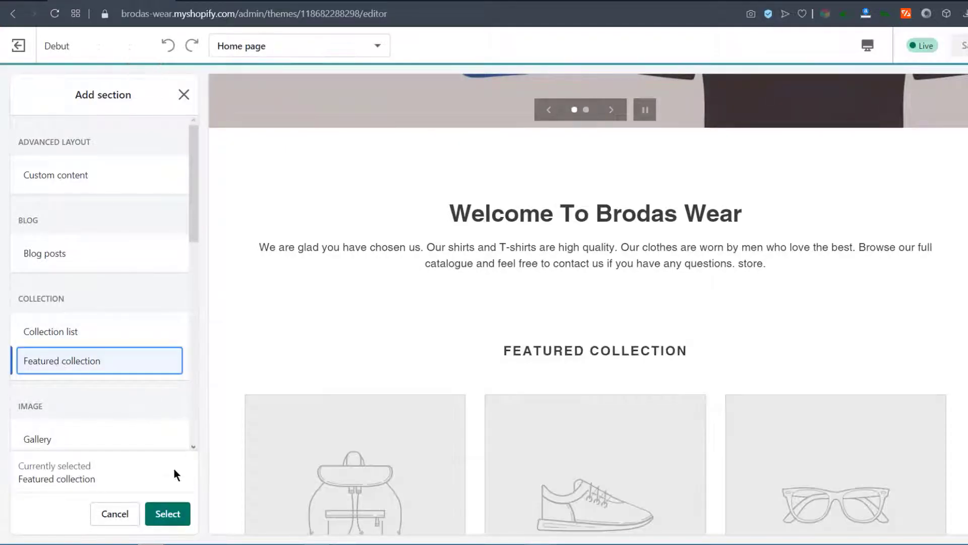
{"action": "left_click", "coordinate": [168, 514]}
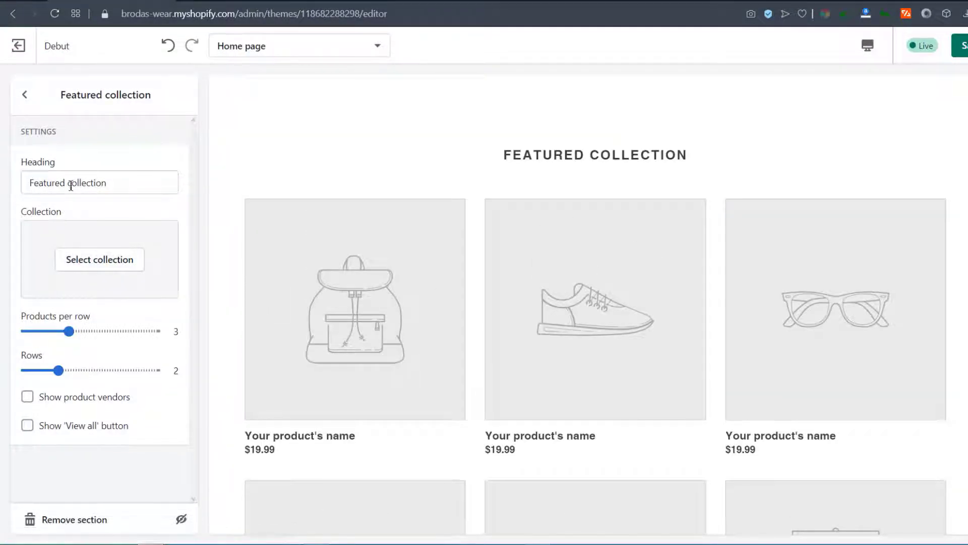
Step: Title the section 'recommended for every Guy' and feature the Top Picks collection
{"action": "left_click", "coordinate": [123, 181]}
{"action": "left_click_drag", "start_coordinate": [124, 181], "coordinate": [25, 185]}
{"action": "type", "text": "recommended for every Guy"}
{"action": "left_click", "coordinate": [101, 261]}
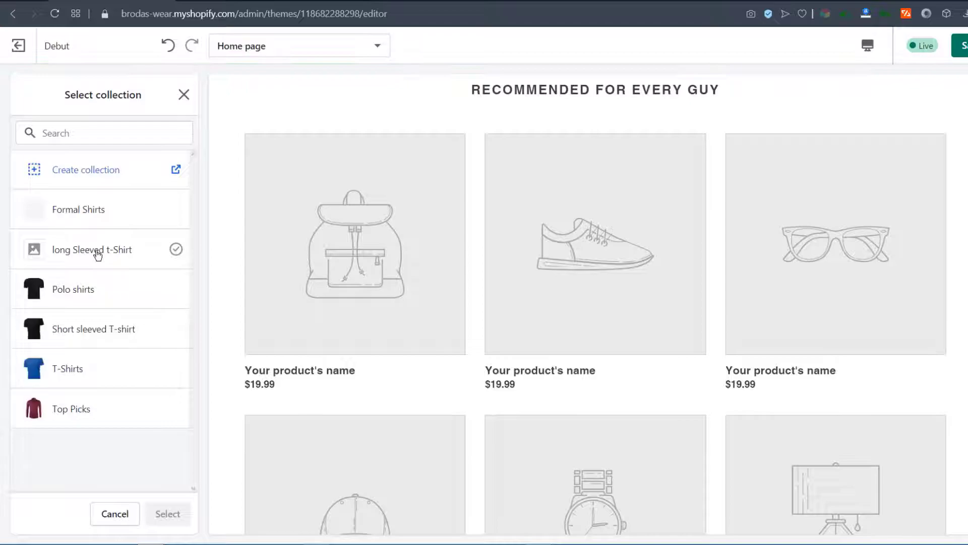
{"action": "left_click", "coordinate": [75, 410]}
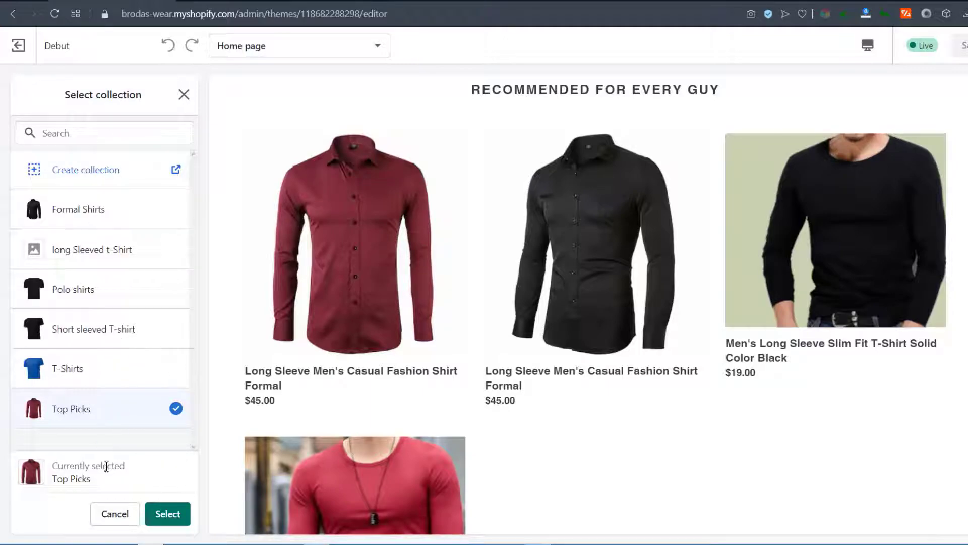
{"action": "left_click", "coordinate": [168, 513]}
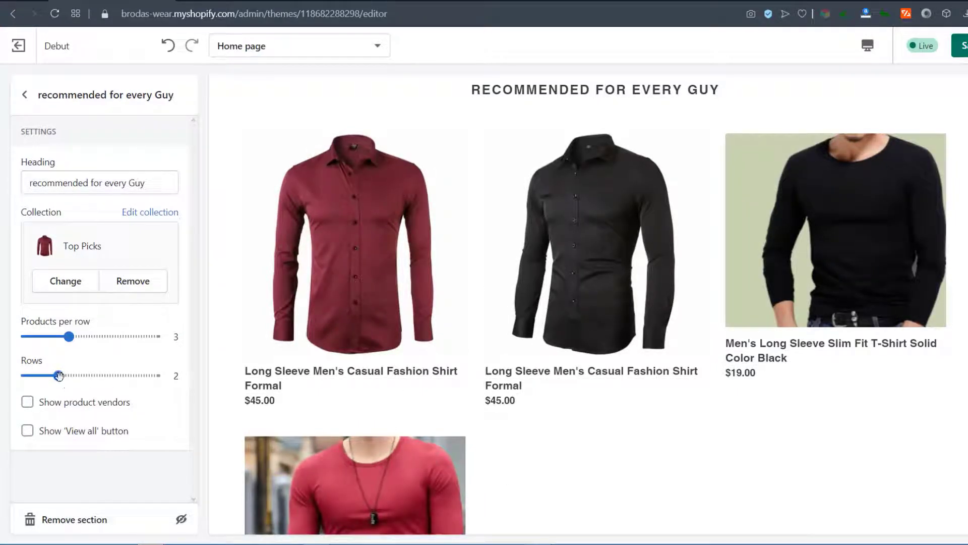
Step: Set the recommended collection to 1 row and enable its Show 'View all' button
{"action": "left_click_drag", "start_coordinate": [59, 376], "coordinate": [26, 376]}
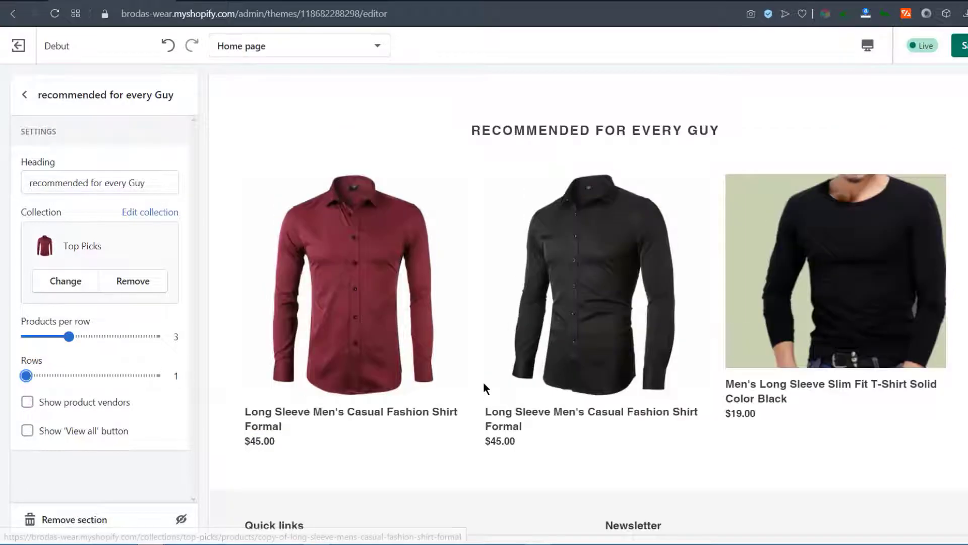
{"action": "left_click", "coordinate": [27, 431]}
{"action": "scroll", "coordinate": [382, 409], "scroll_direction": "down", "scroll_amount": 5}
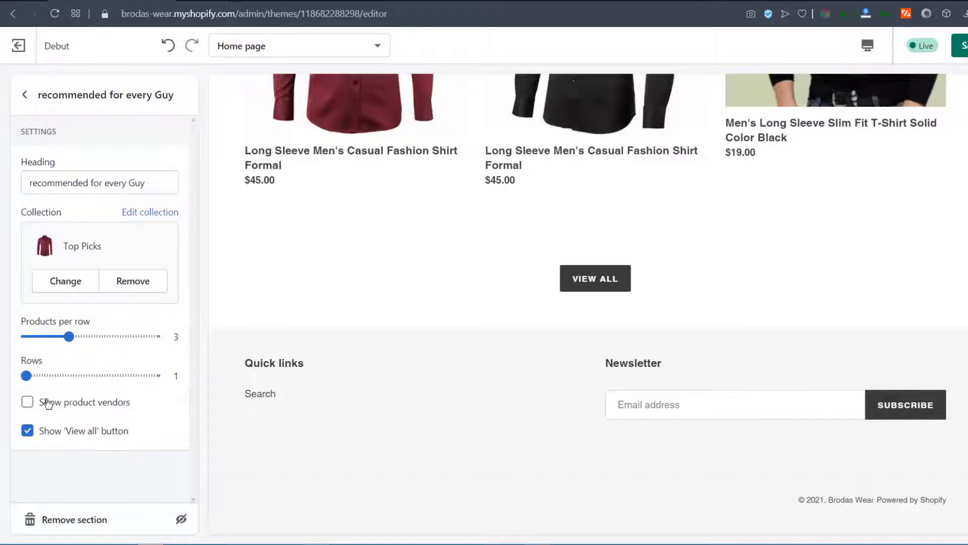
{"action": "scroll", "coordinate": [220, 488], "scroll_direction": "up", "scroll_amount": 6}
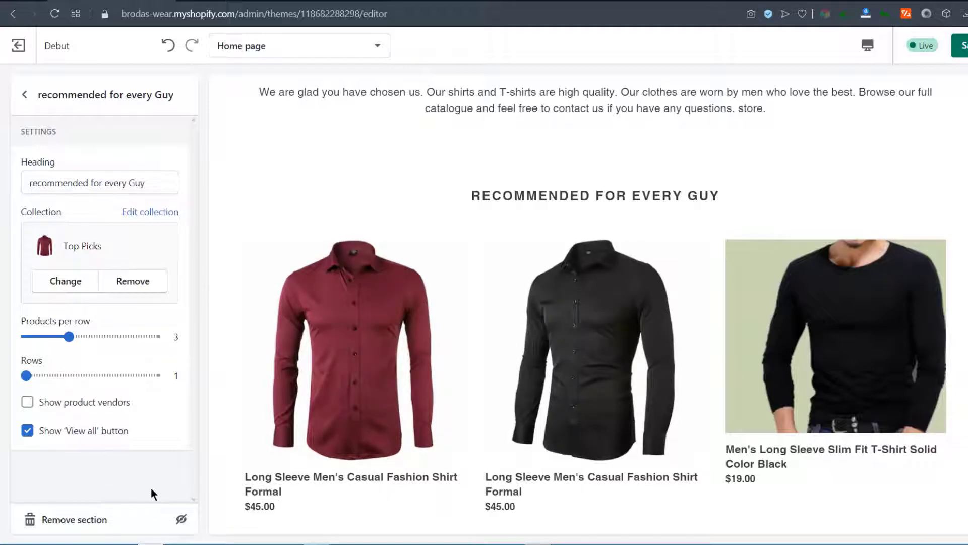
Step: Reload the storefront and scroll to check the new recommended section
{"action": "left_click", "coordinate": [217, 1]}
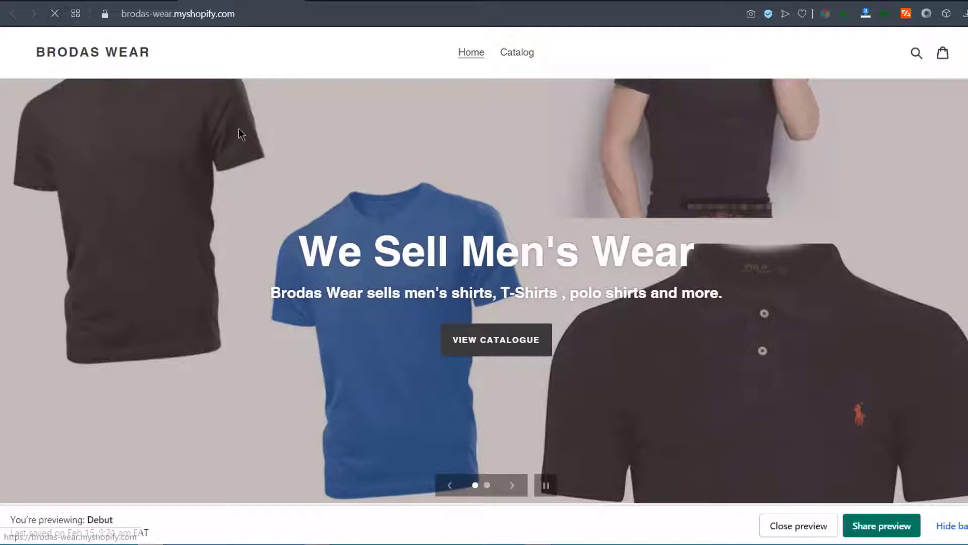
{"action": "scroll", "coordinate": [446, 317], "scroll_direction": "down", "scroll_amount": 5}
{"action": "scroll", "coordinate": [445, 318], "scroll_direction": "down", "scroll_amount": 2}
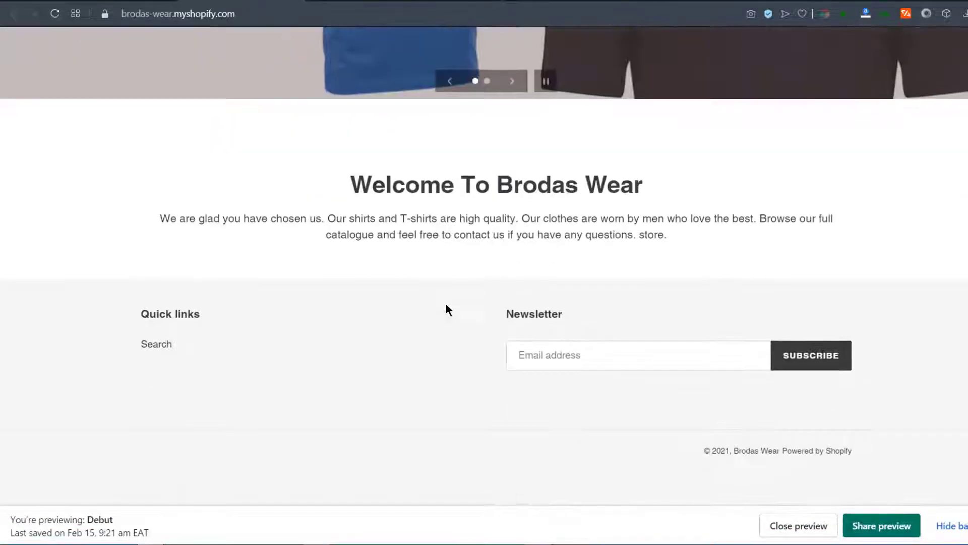
{"action": "left_click", "coordinate": [54, 15]}
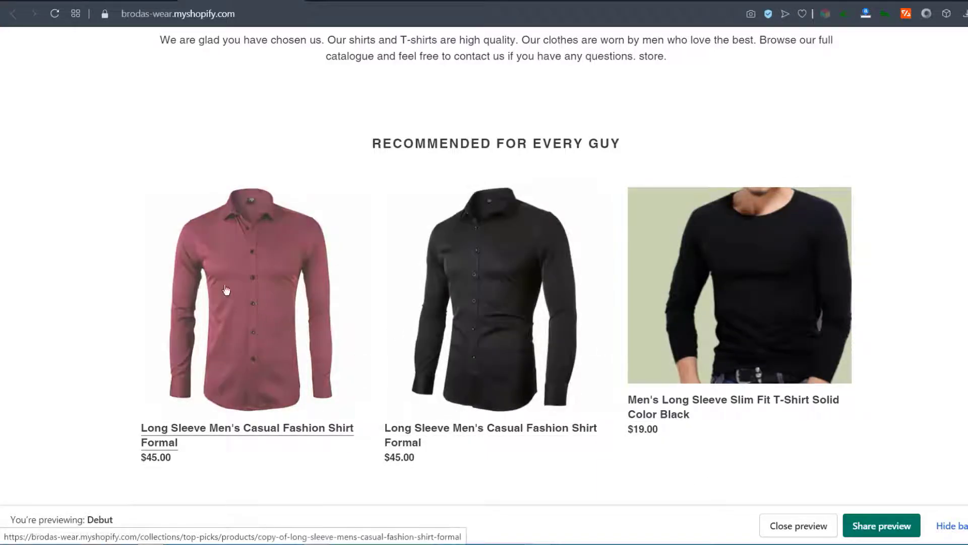
{"action": "scroll", "coordinate": [303, 302], "scroll_direction": "up", "scroll_amount": 10}
{"action": "scroll", "coordinate": [339, 233], "scroll_direction": "down", "scroll_amount": 8}
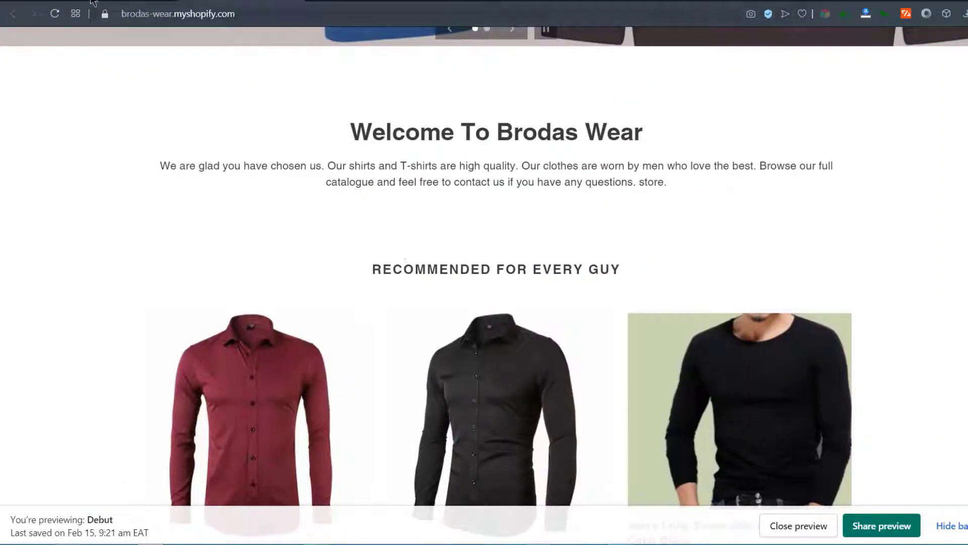
Step: Return to the theme editor and scroll the home page preview down to the recommended section
{"action": "left_click", "coordinate": [94, 1]}
{"action": "scroll", "coordinate": [473, 353], "scroll_direction": "down", "scroll_amount": 4}
{"action": "scroll", "coordinate": [569, 280], "scroll_direction": "down", "scroll_amount": 3}
{"action": "scroll", "coordinate": [571, 449], "scroll_direction": "down", "scroll_amount": 3}
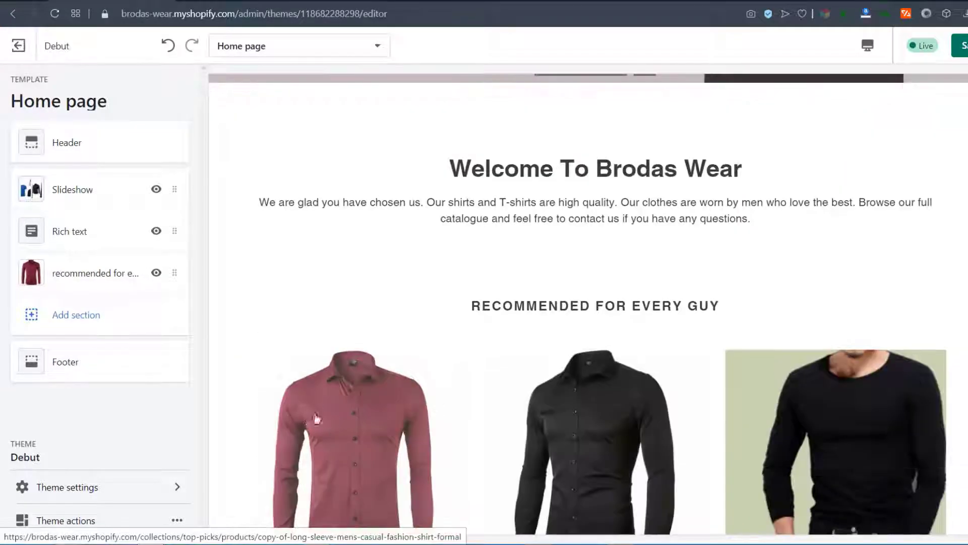
Step: Add an Image with text overlay section beneath the recommended collection and scroll to review it
{"action": "left_click", "coordinate": [78, 314]}
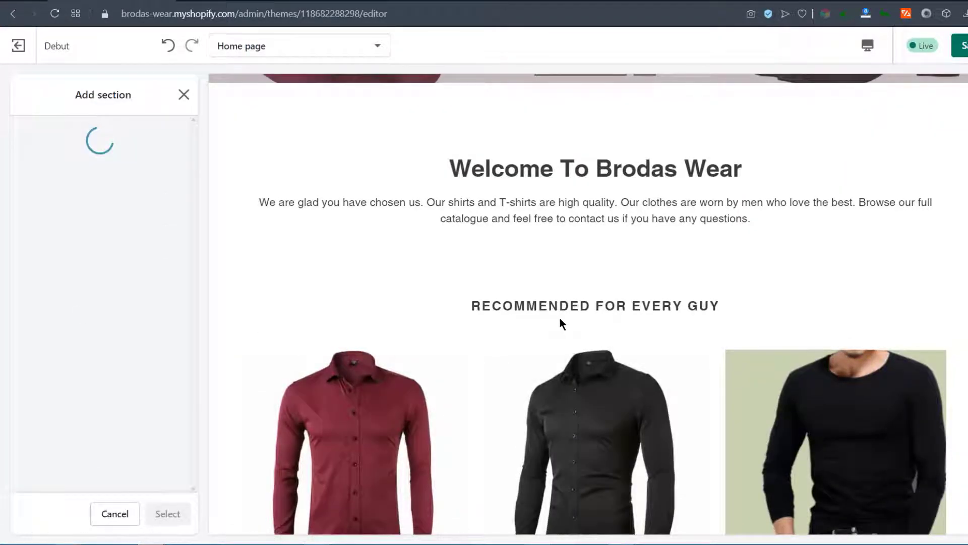
{"action": "scroll", "coordinate": [559, 315], "scroll_direction": "down", "scroll_amount": 3}
{"action": "left_click", "coordinate": [60, 362]}
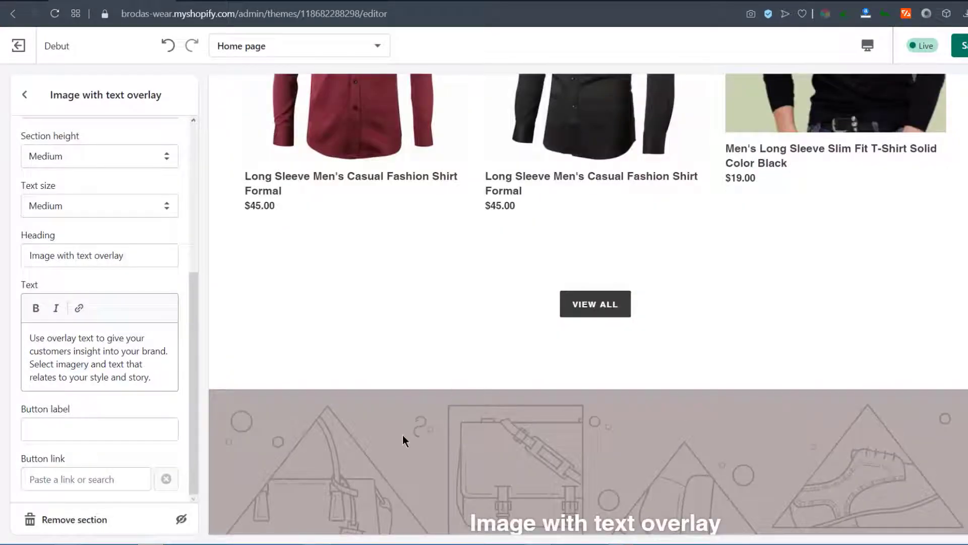
{"action": "scroll", "coordinate": [402, 433], "scroll_direction": "down", "scroll_amount": 3}
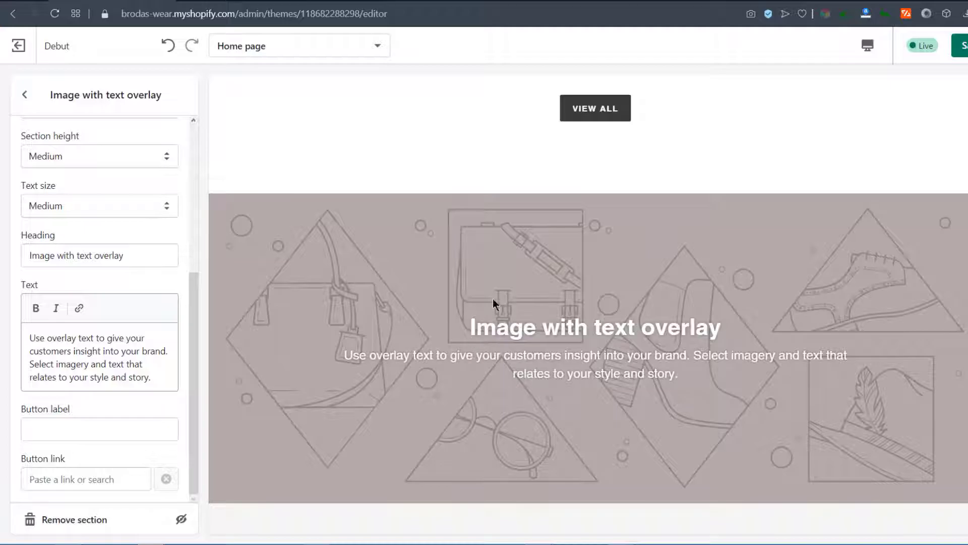
{"action": "scroll", "coordinate": [148, 398], "scroll_direction": "up", "scroll_amount": 5}
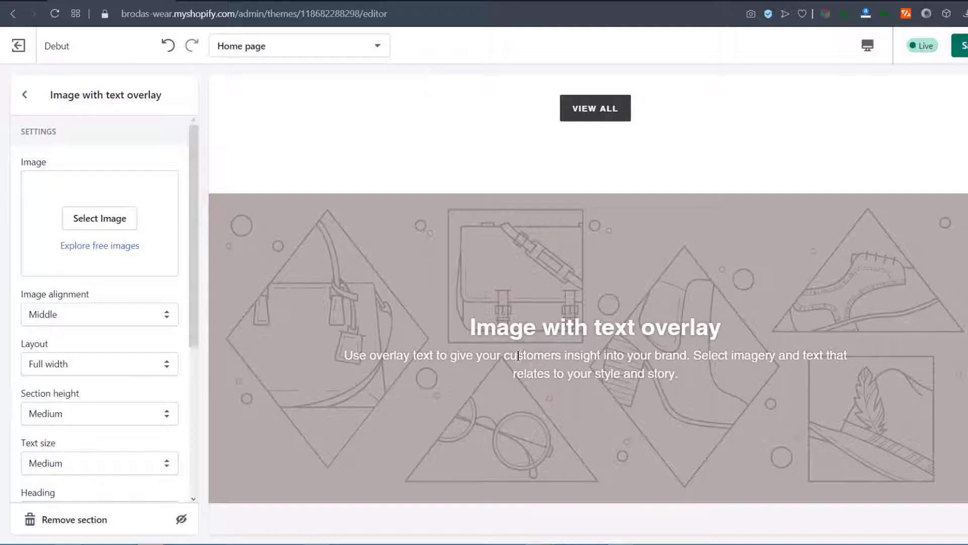
{"action": "scroll", "coordinate": [503, 348], "scroll_direction": "up", "scroll_amount": 10}
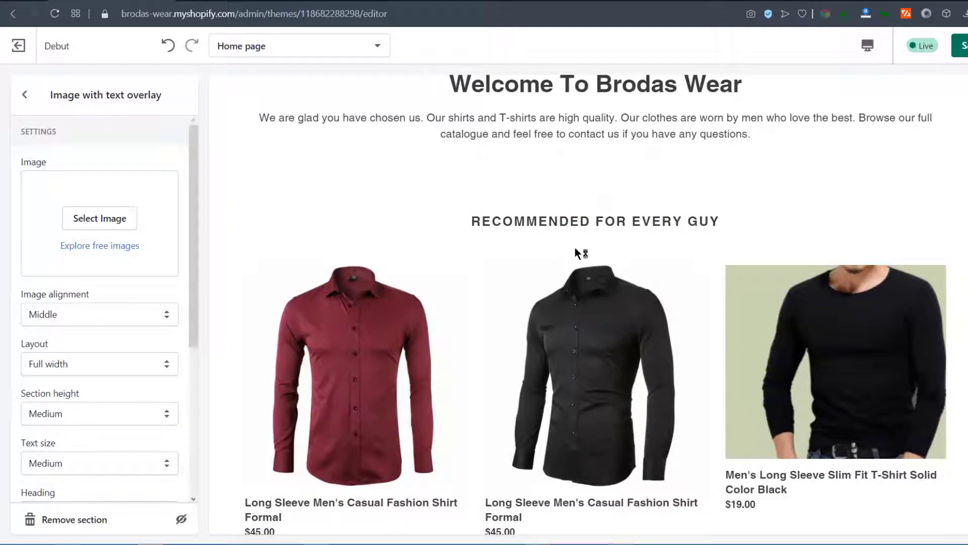
{"action": "scroll", "coordinate": [546, 246], "scroll_direction": "down", "scroll_amount": 7}
{"action": "scroll", "coordinate": [543, 282], "scroll_direction": "up", "scroll_amount": 10}
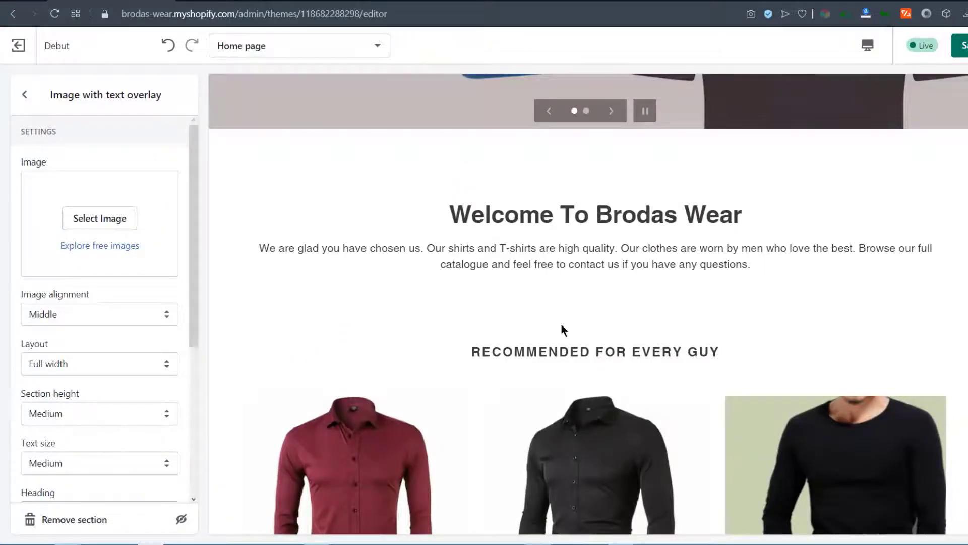
{"action": "scroll", "coordinate": [564, 384], "scroll_direction": "down", "scroll_amount": 10}
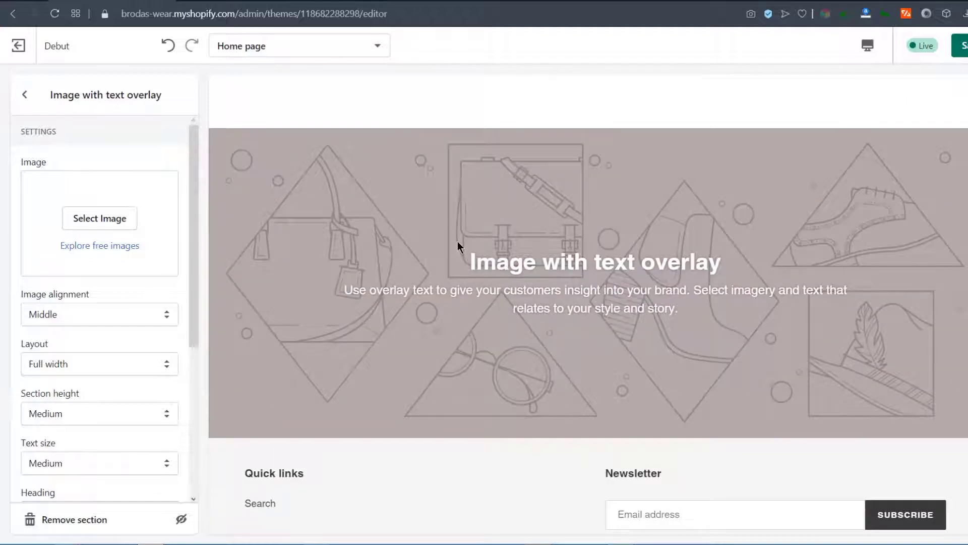
Step: Upload the headset-with-question-mark picture as the overlay section's image, leaving its alt text empty
{"action": "left_click", "coordinate": [88, 219]}
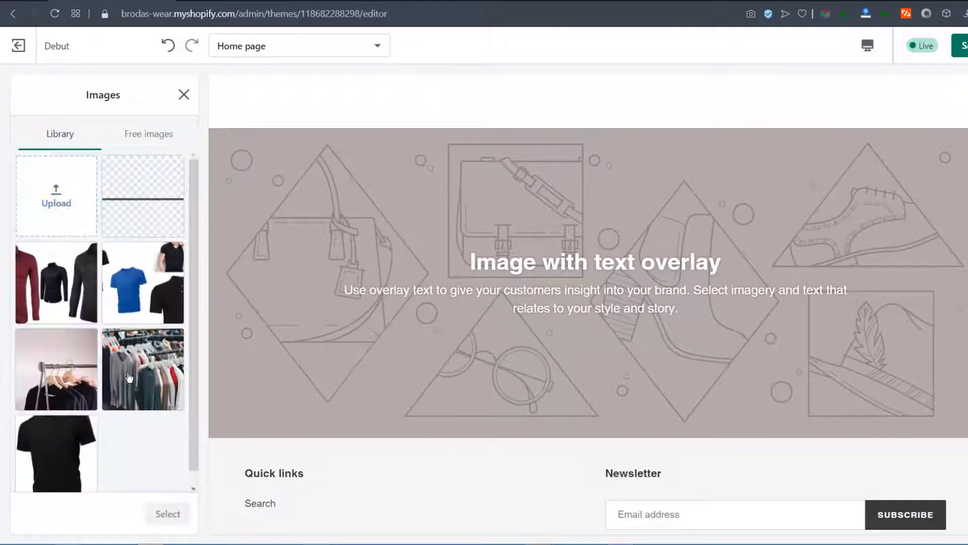
{"action": "left_click", "coordinate": [77, 194]}
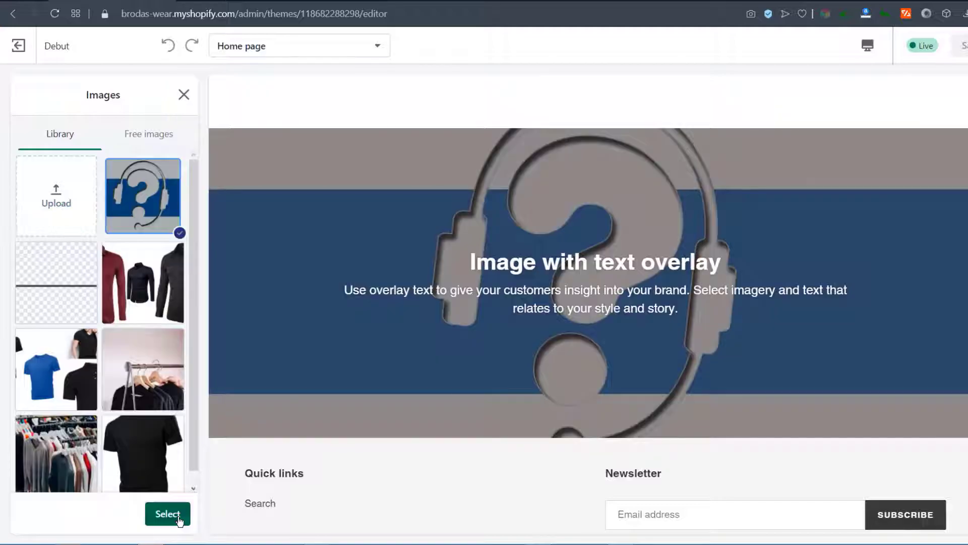
{"action": "left_click", "coordinate": [165, 514]}
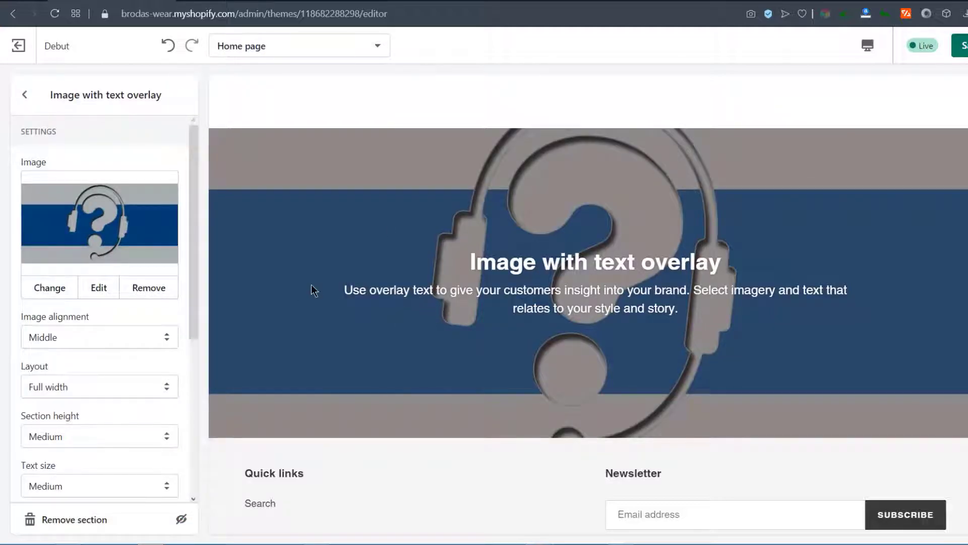
{"action": "left_click", "coordinate": [99, 288]}
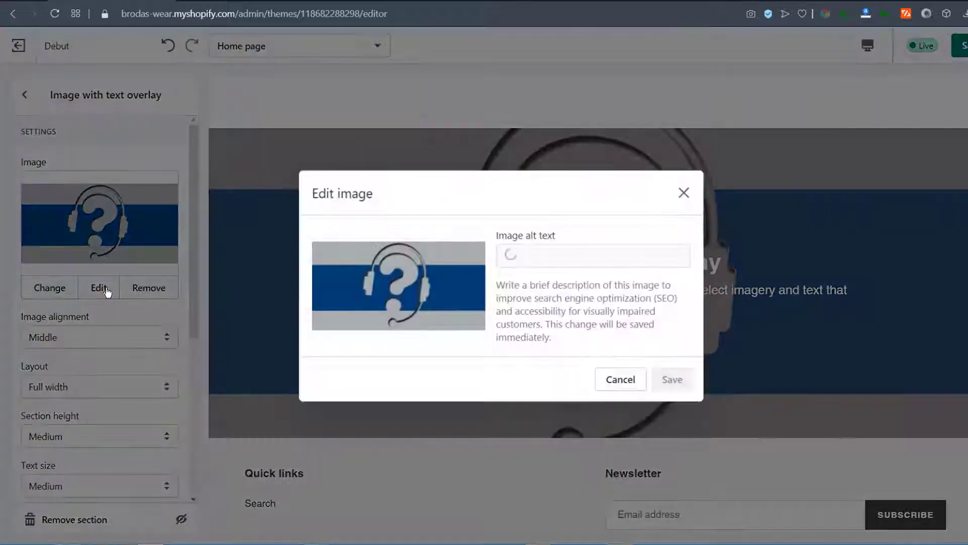
{"action": "left_click", "coordinate": [535, 259]}
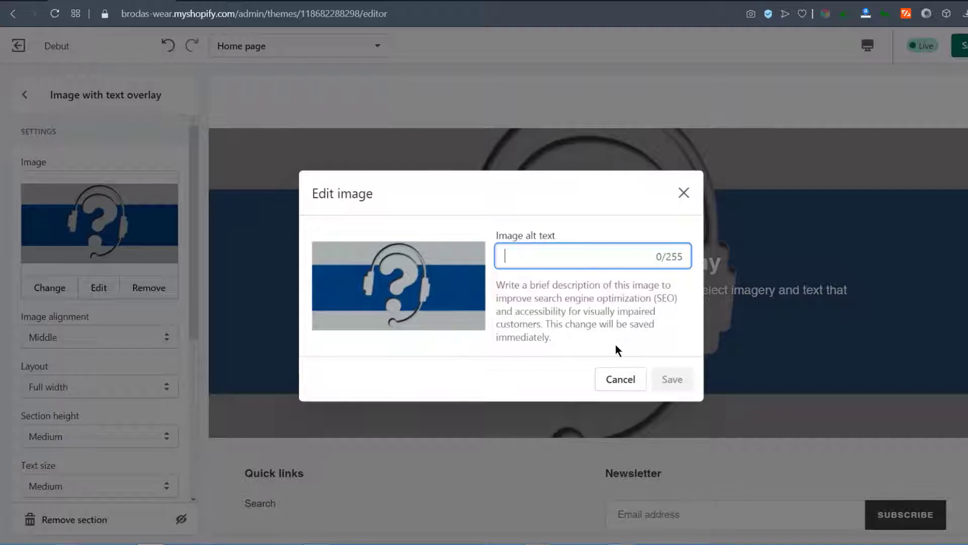
{"action": "left_click", "coordinate": [684, 193]}
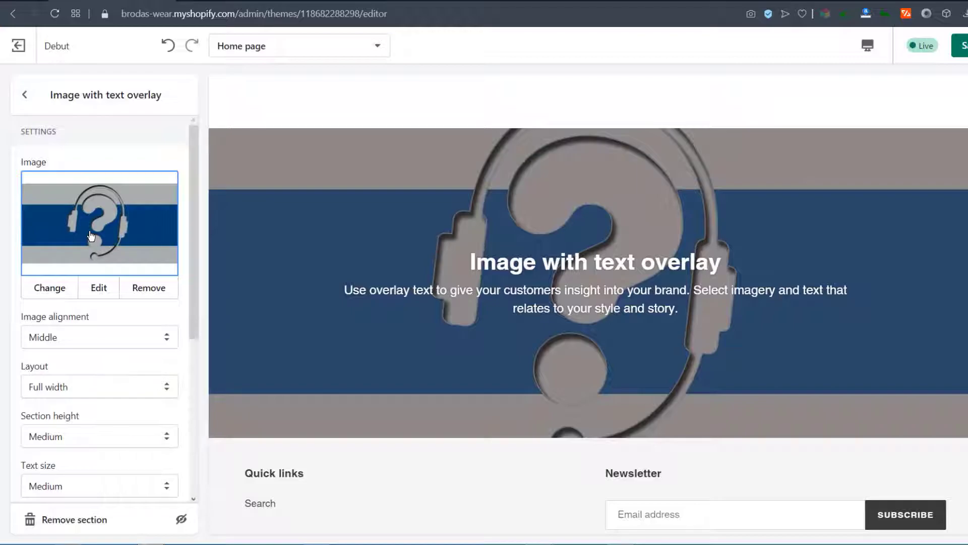
Step: Delete the overlay section's body text and heading
{"action": "scroll", "coordinate": [80, 373], "scroll_direction": "down", "scroll_amount": 1}
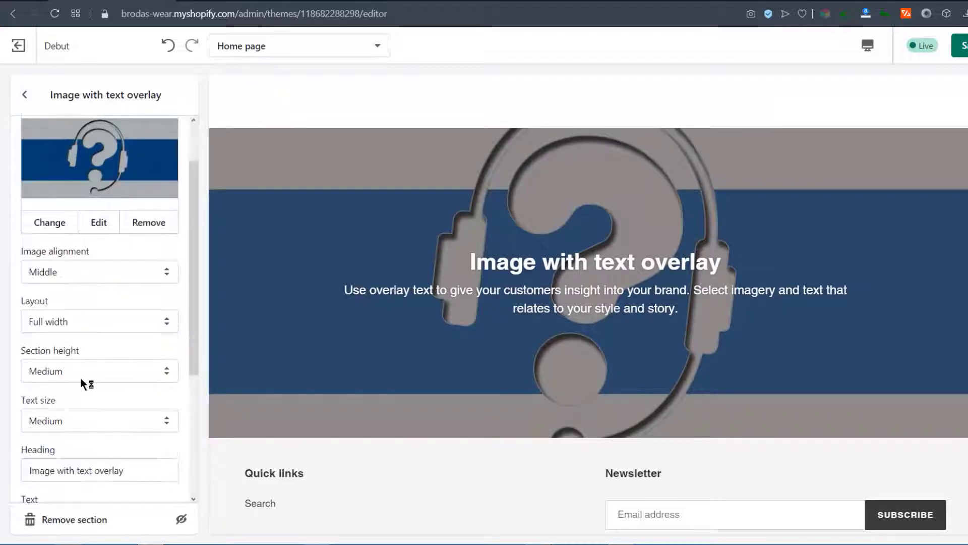
{"action": "scroll", "coordinate": [84, 384], "scroll_direction": "down", "scroll_amount": 4}
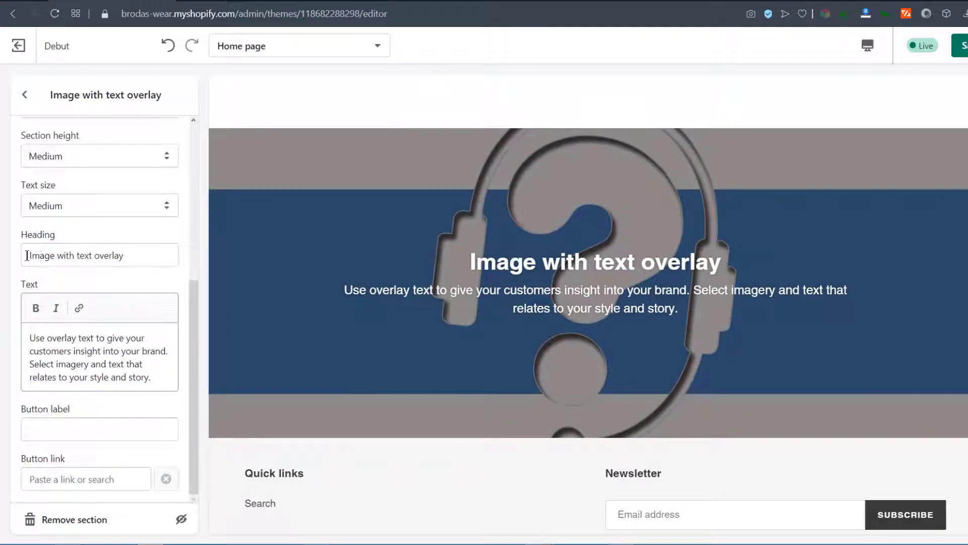
{"action": "left_click_drag", "start_coordinate": [29, 334], "coordinate": [159, 385]}
{"action": "key", "text": "BackSpace"}
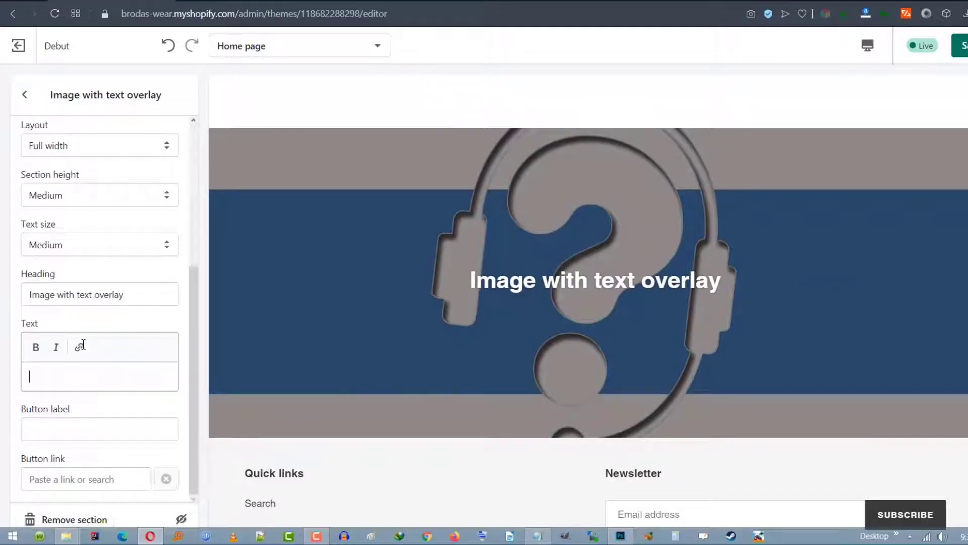
{"action": "left_click_drag", "start_coordinate": [145, 292], "coordinate": [1, 300]}
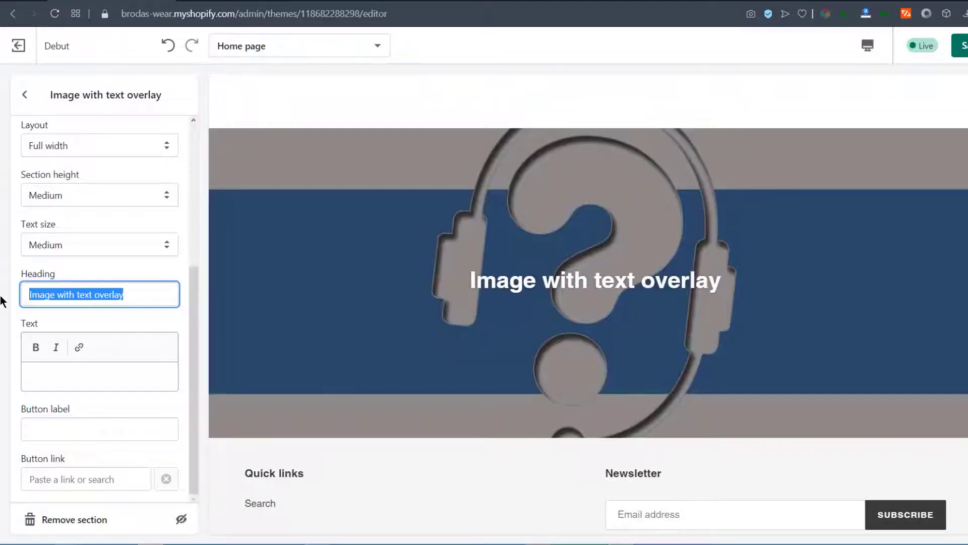
{"action": "key", "text": "BackSpace"}
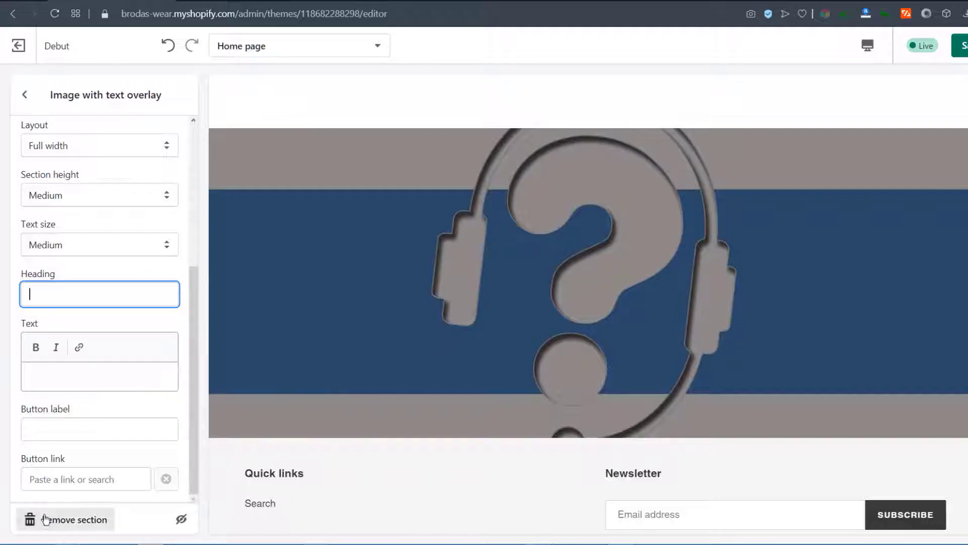
Step: Label the overlay button 'Contact Support' and start linking it to Products
{"action": "left_click", "coordinate": [59, 477]}
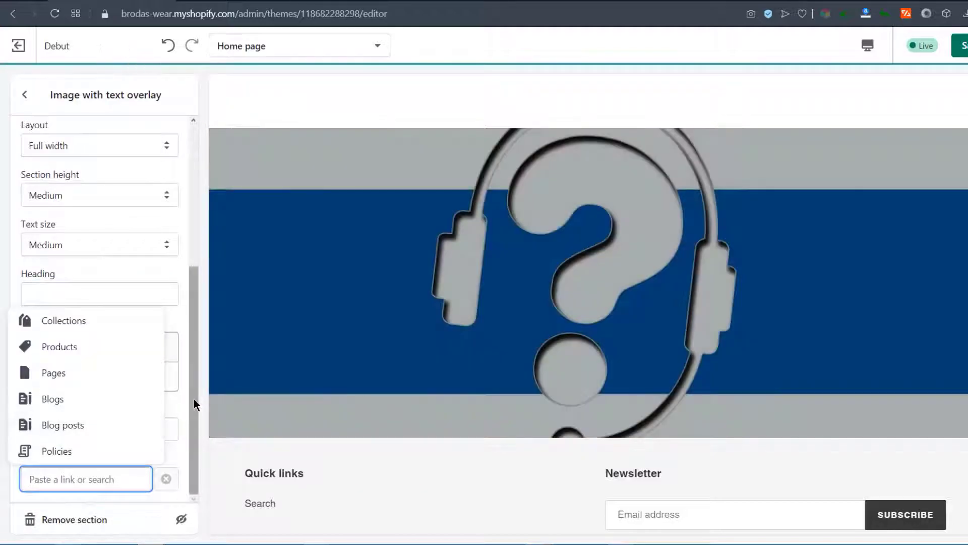
{"action": "left_click", "coordinate": [437, 347]}
{"action": "left_click", "coordinate": [31, 431]}
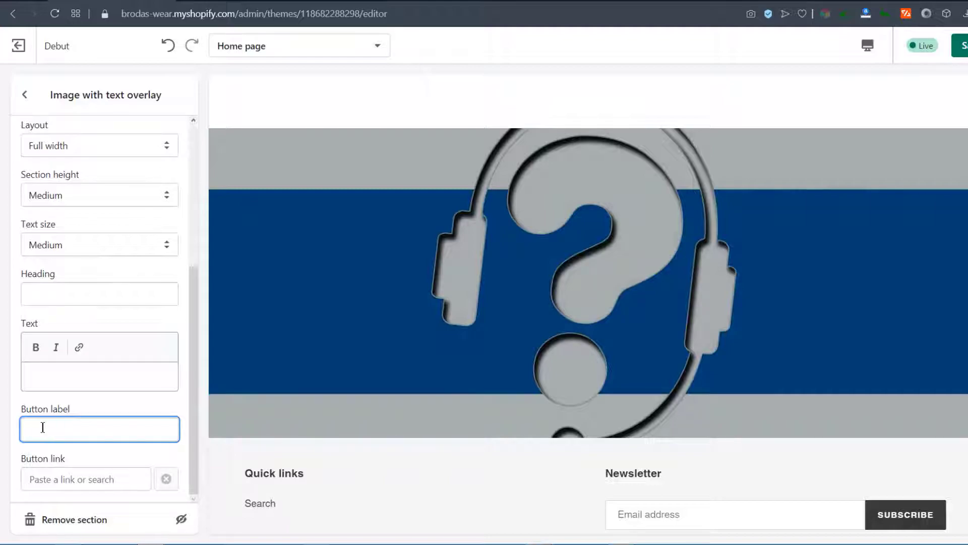
{"action": "type", "text": "Contact Support"}
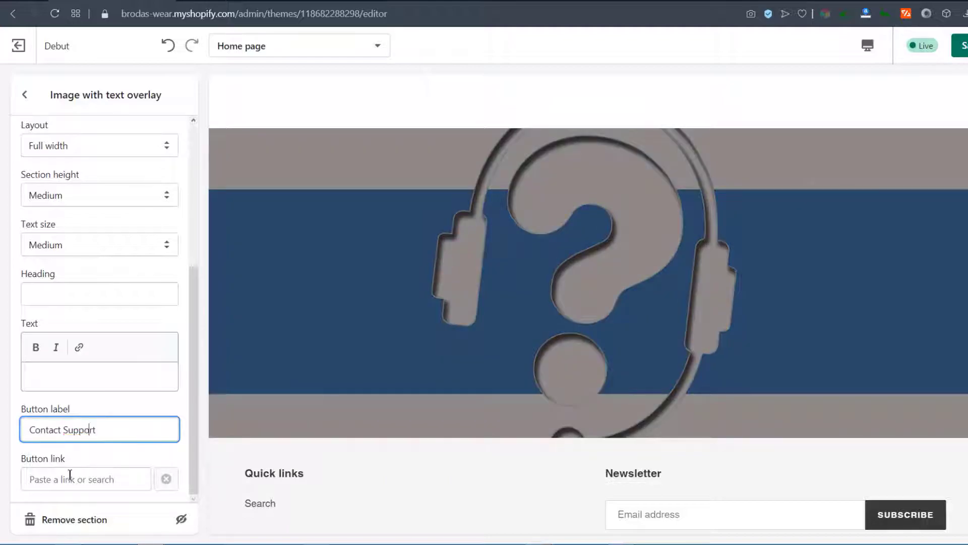
{"action": "left_click", "coordinate": [63, 478]}
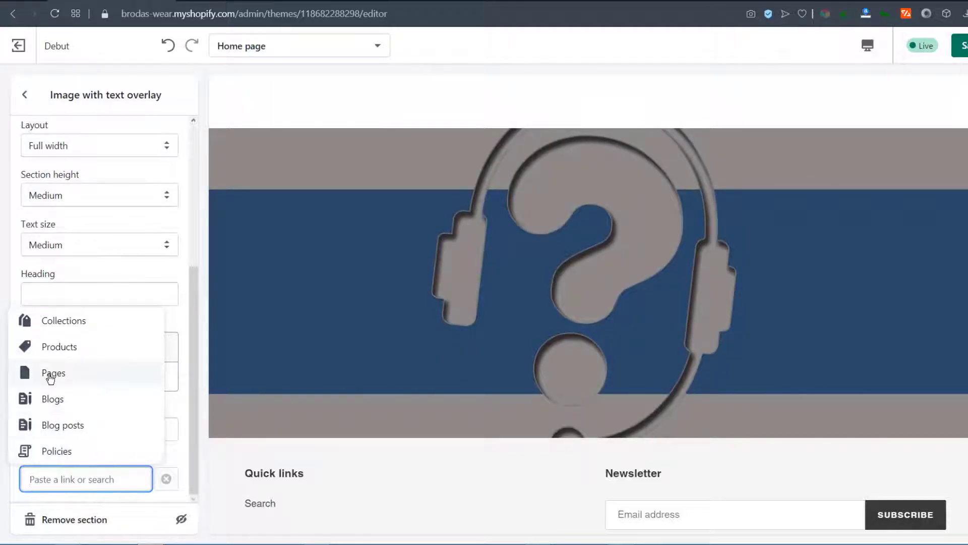
{"action": "left_click", "coordinate": [49, 349]}
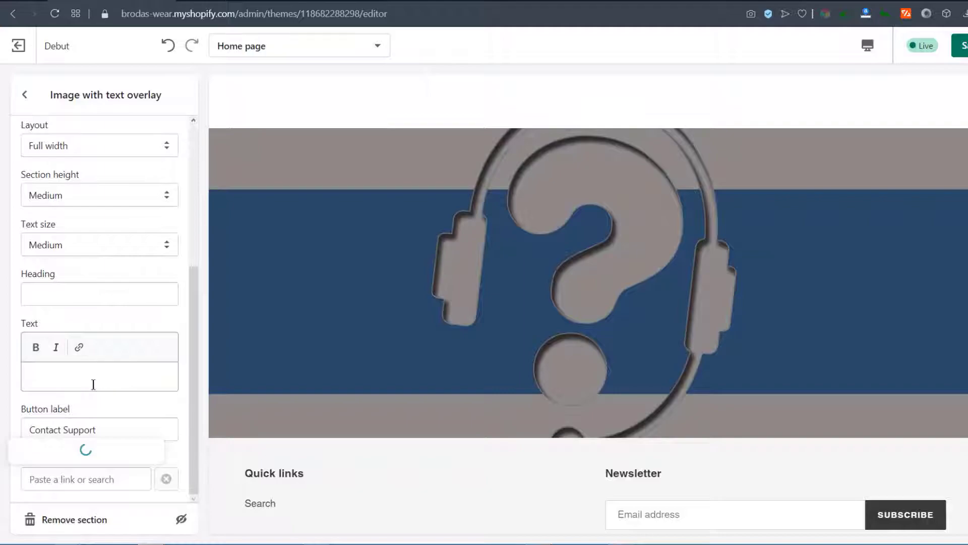
Step: Link the Contact Support button to the Black Polo product, move the overlay above the collection, and save
{"action": "left_click", "coordinate": [66, 339]}
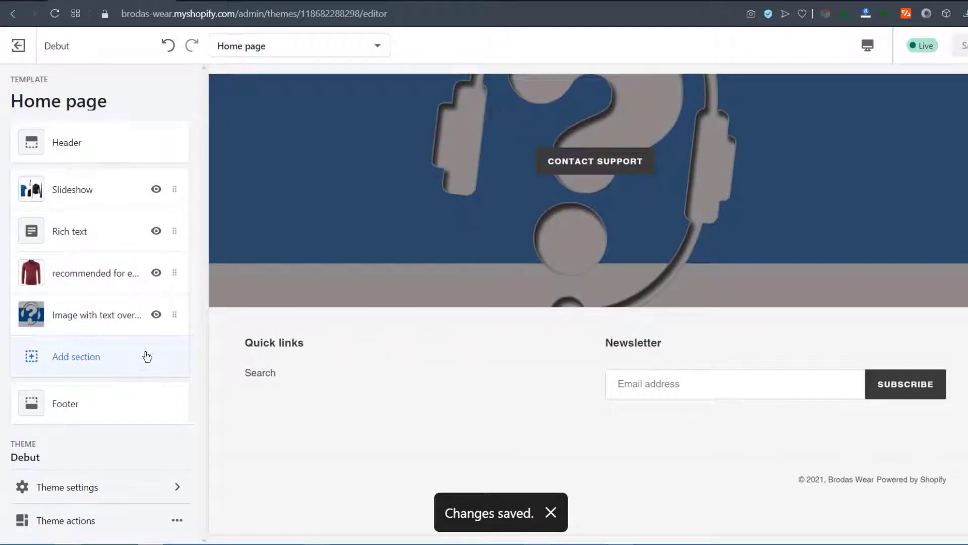
{"action": "left_click_drag", "start_coordinate": [174, 315], "coordinate": [180, 267]}
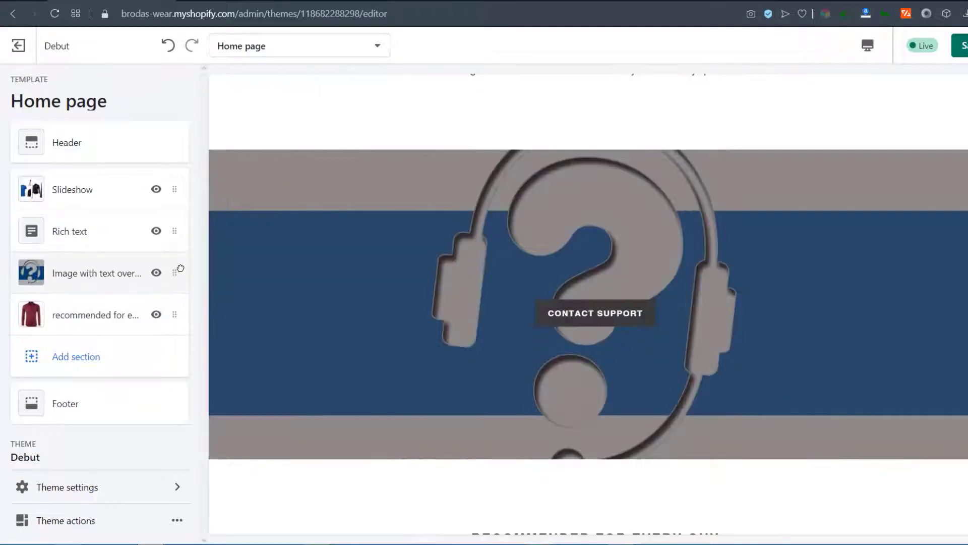
{"action": "left_click", "coordinate": [964, 43]}
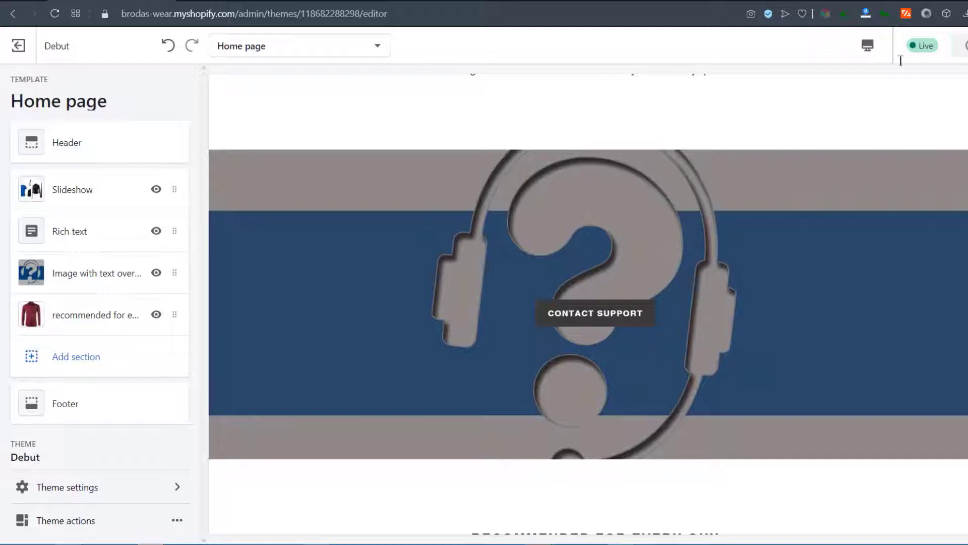
Step: Reload the live store preview, check the headset banner between welcome text and shirts, then return to the editor
{"action": "left_click", "coordinate": [221, 2]}
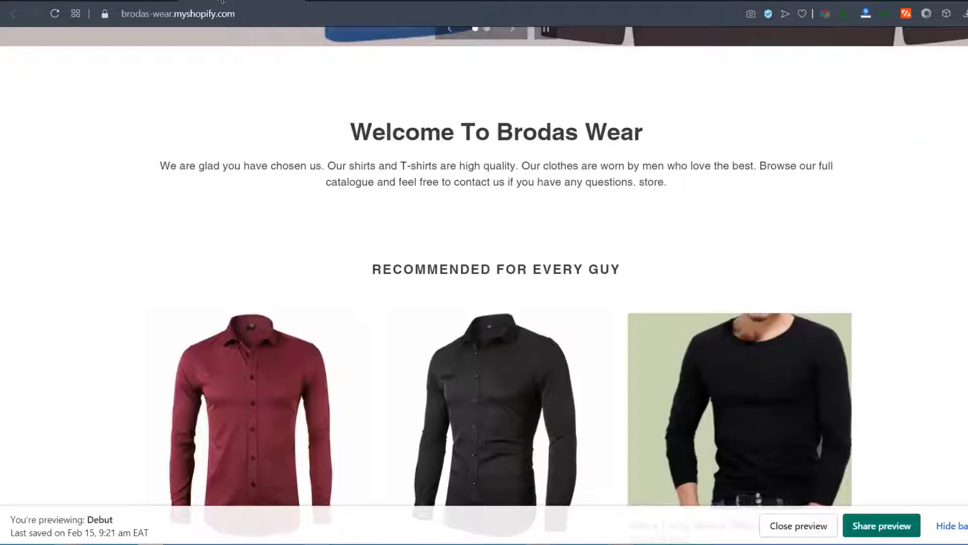
{"action": "left_click", "coordinate": [60, 14]}
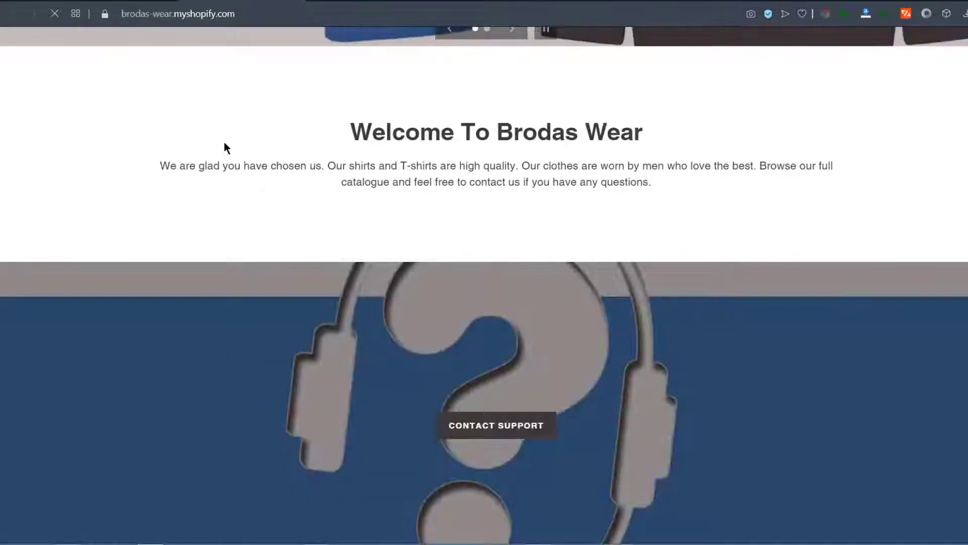
{"action": "scroll", "coordinate": [435, 251], "scroll_direction": "down", "scroll_amount": 10}
{"action": "scroll", "coordinate": [461, 239], "scroll_direction": "up", "scroll_amount": 10}
{"action": "scroll", "coordinate": [461, 238], "scroll_direction": "up", "scroll_amount": 9}
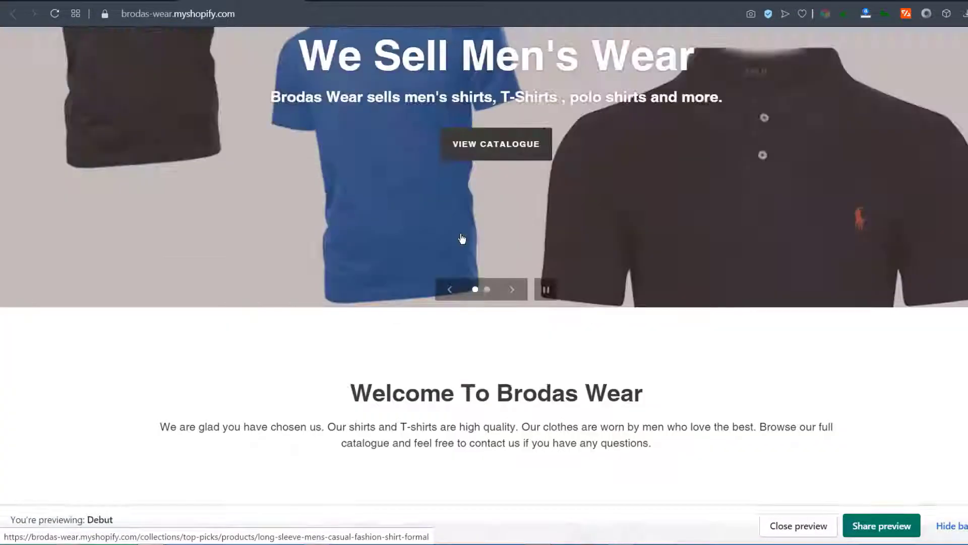
{"action": "scroll", "coordinate": [460, 240], "scroll_direction": "down", "scroll_amount": 10}
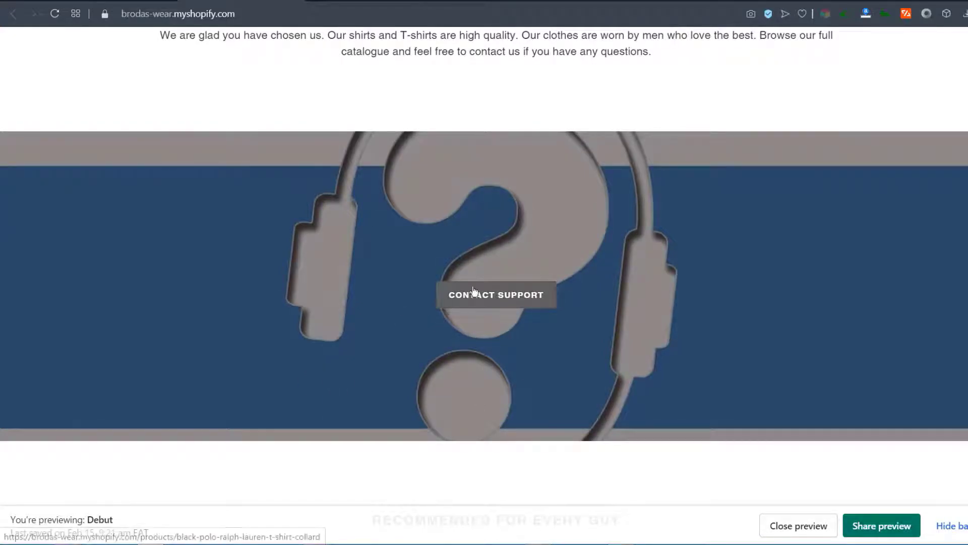
{"action": "scroll", "coordinate": [223, 361], "scroll_direction": "up", "scroll_amount": 10}
{"action": "scroll", "coordinate": [313, 363], "scroll_direction": "down", "scroll_amount": 7}
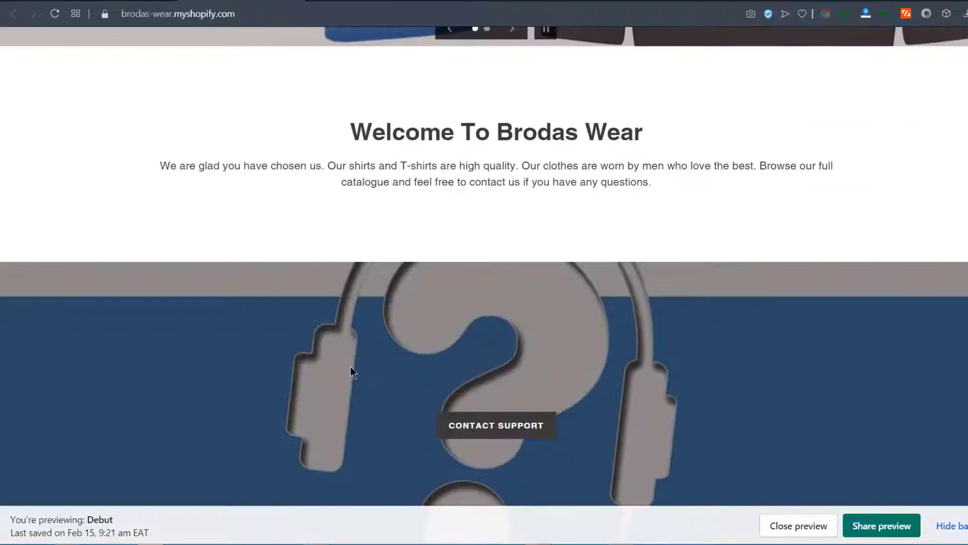
{"action": "scroll", "coordinate": [516, 361], "scroll_direction": "down", "scroll_amount": 4}
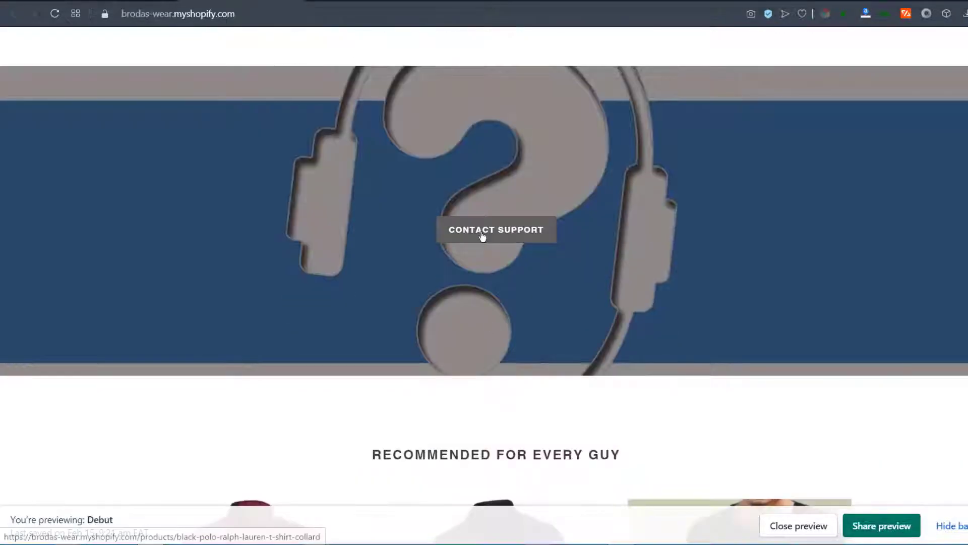
{"action": "scroll", "coordinate": [482, 238], "scroll_direction": "up", "scroll_amount": 8}
{"action": "scroll", "coordinate": [507, 353], "scroll_direction": "down", "scroll_amount": 8}
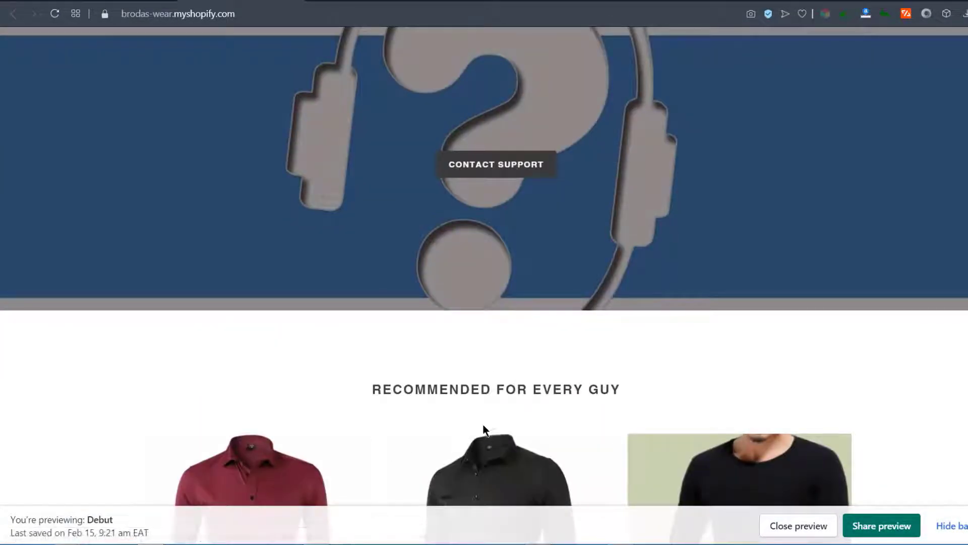
{"action": "scroll", "coordinate": [504, 422], "scroll_direction": "up", "scroll_amount": 6}
{"action": "scroll", "coordinate": [508, 425], "scroll_direction": "down", "scroll_amount": 4}
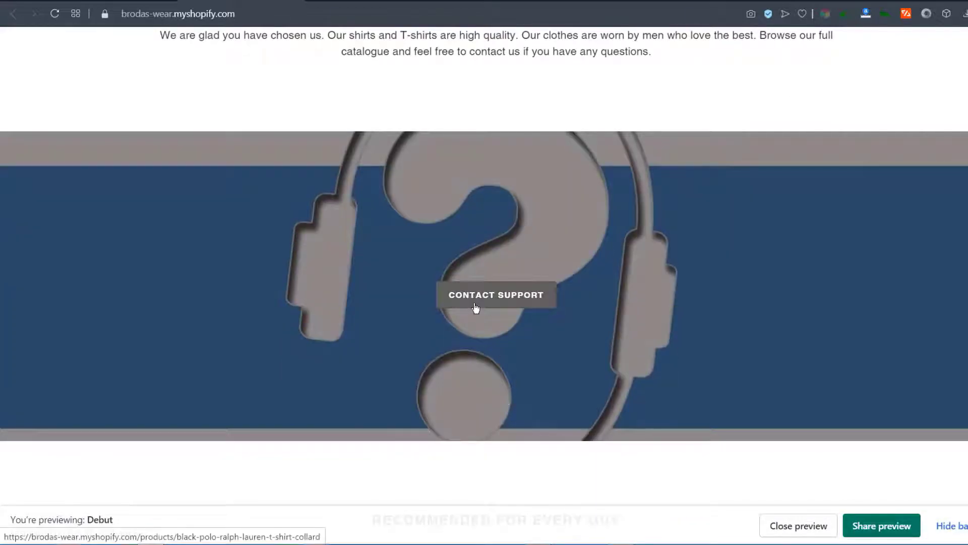
{"action": "scroll", "coordinate": [475, 310], "scroll_direction": "down", "scroll_amount": 12}
{"action": "scroll", "coordinate": [482, 301], "scroll_direction": "up", "scroll_amount": 6}
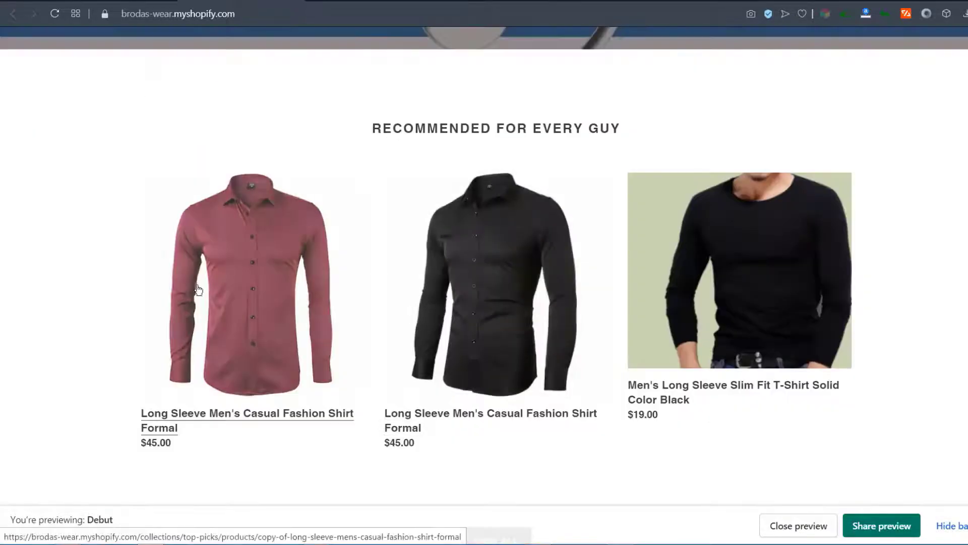
{"action": "scroll", "coordinate": [391, 309], "scroll_direction": "down", "scroll_amount": 4}
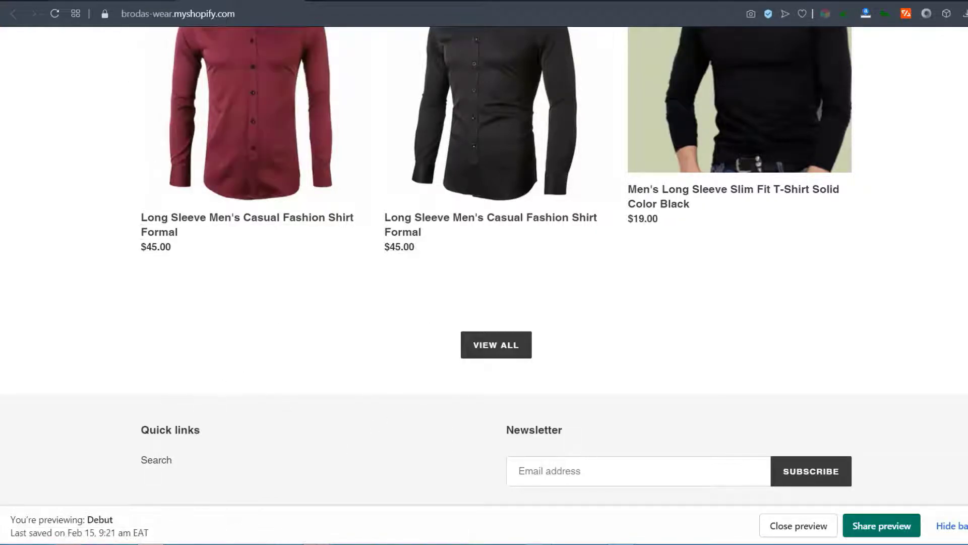
{"action": "left_click", "coordinate": [117, 1]}
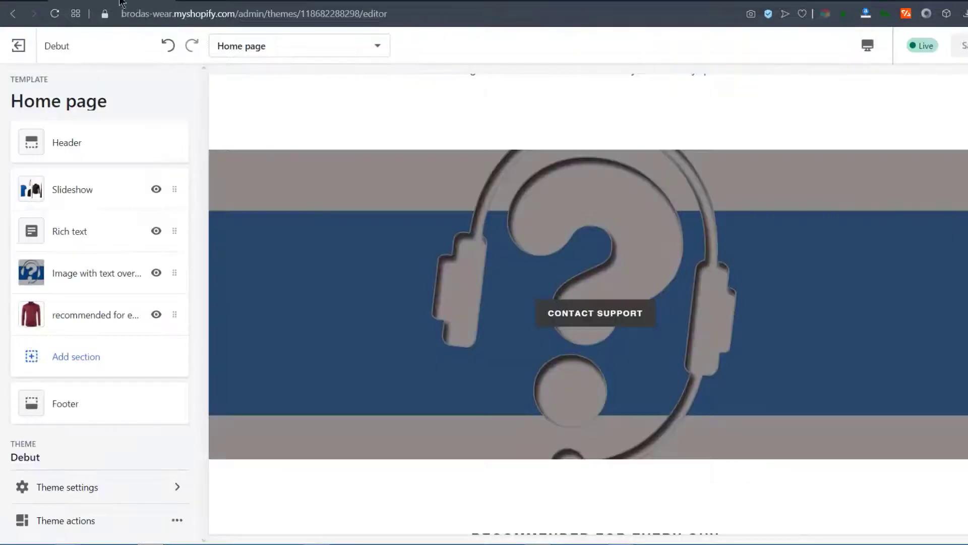
Step: Add an Image with text section to the home page
{"action": "left_click", "coordinate": [81, 355]}
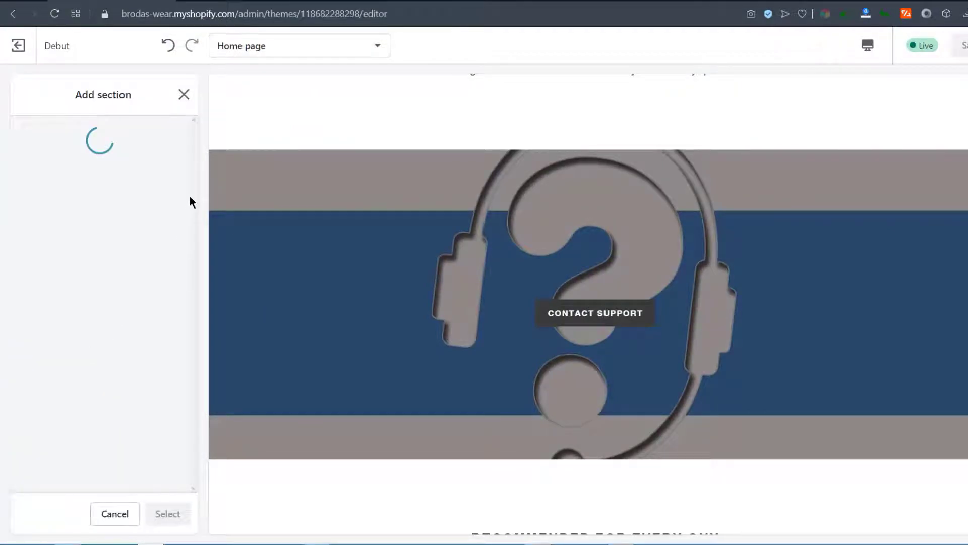
{"action": "left_click_drag", "start_coordinate": [195, 169], "coordinate": [186, 295]}
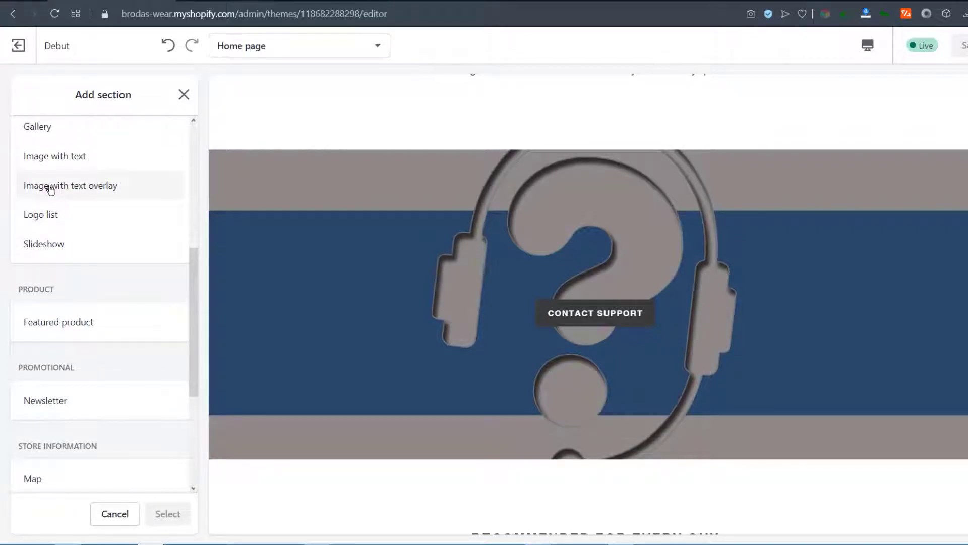
{"action": "left_click", "coordinate": [51, 167]}
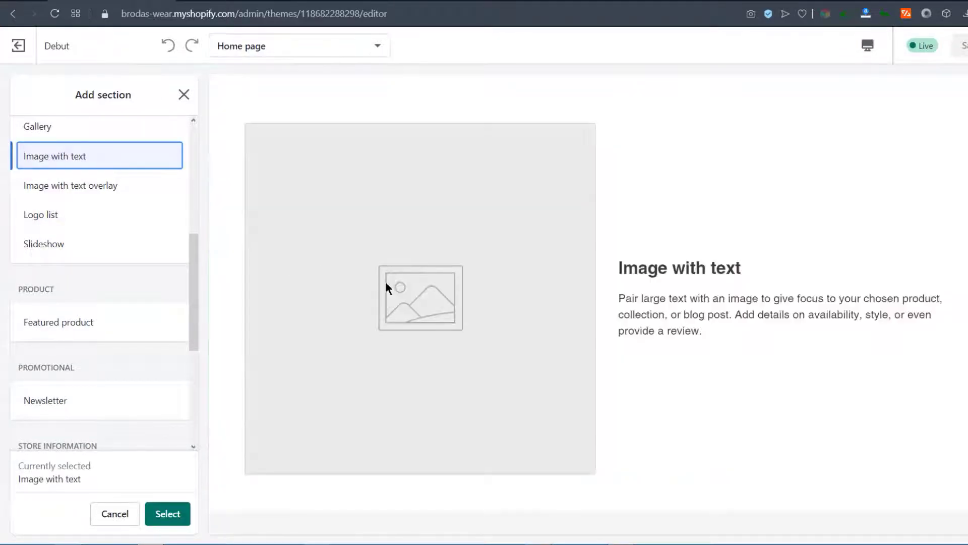
{"action": "left_click", "coordinate": [174, 520]}
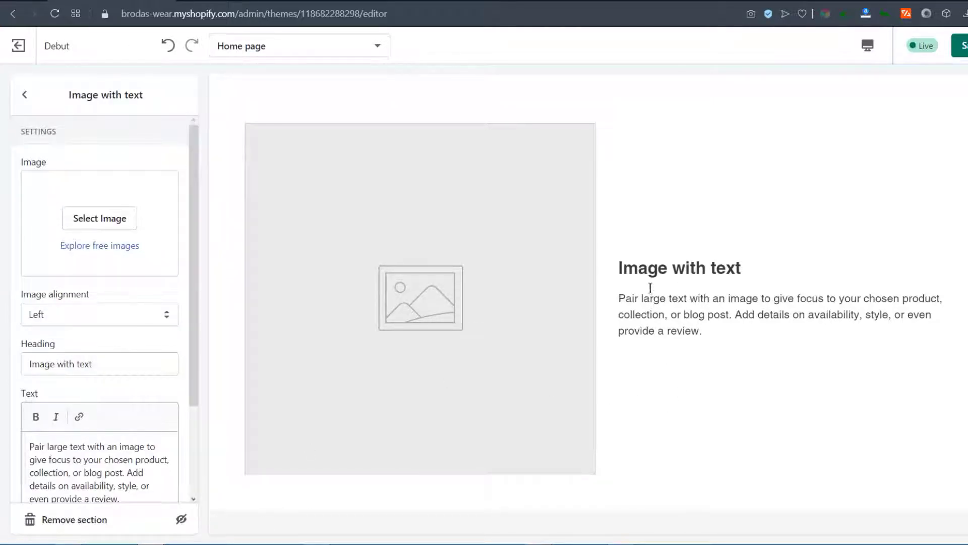
{"action": "scroll", "coordinate": [706, 365], "scroll_direction": "down", "scroll_amount": 3}
{"action": "scroll", "coordinate": [707, 353], "scroll_direction": "up", "scroll_amount": 7}
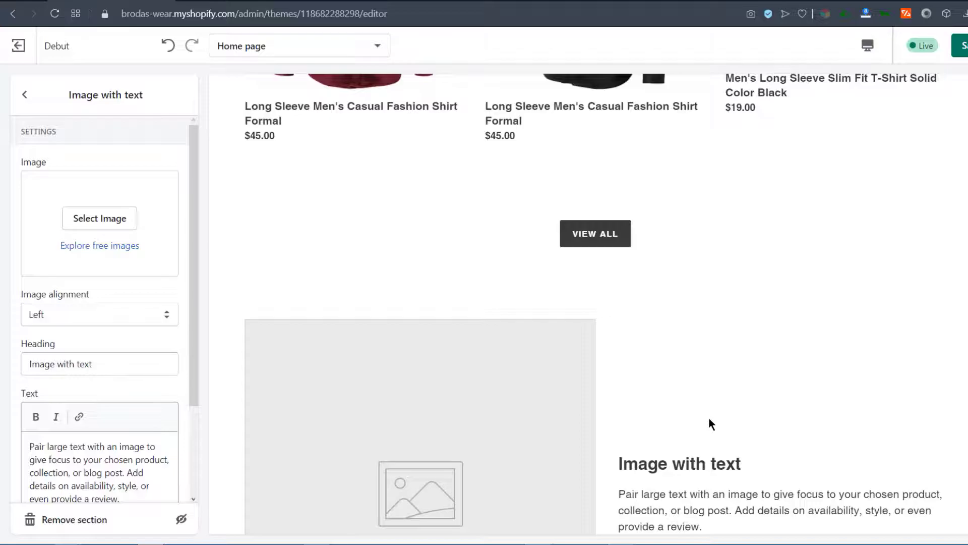
{"action": "scroll", "coordinate": [709, 416], "scroll_direction": "up", "scroll_amount": 10}
{"action": "scroll", "coordinate": [709, 418], "scroll_direction": "down", "scroll_amount": 15}
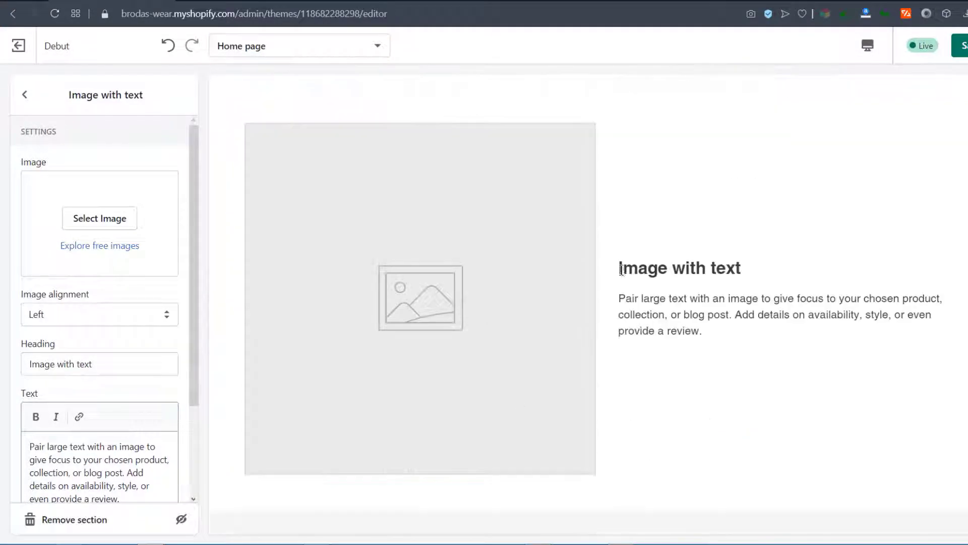
Step: Set the section's image to the black T-shirt picture and select its placeholder heading
{"action": "left_click", "coordinate": [102, 217]}
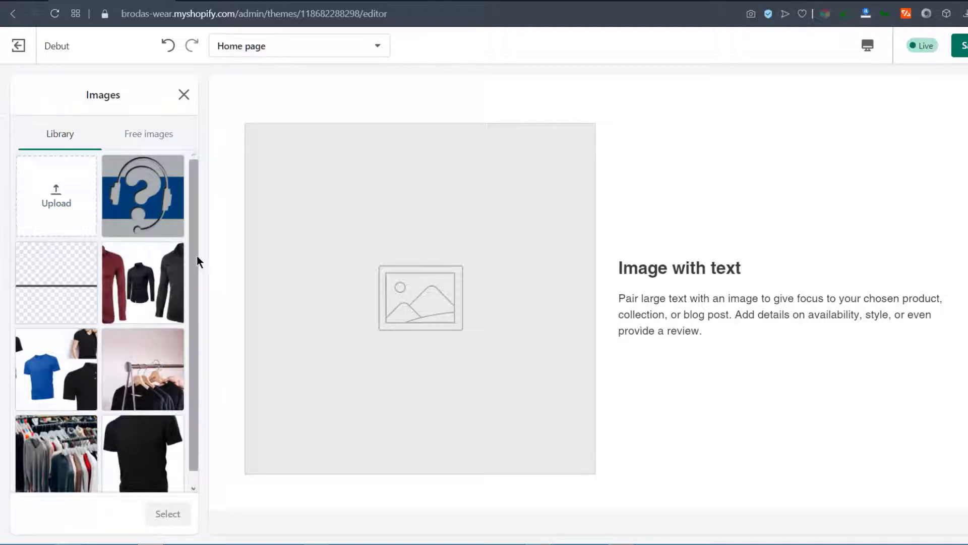
{"action": "left_click_drag", "start_coordinate": [196, 255], "coordinate": [196, 329]}
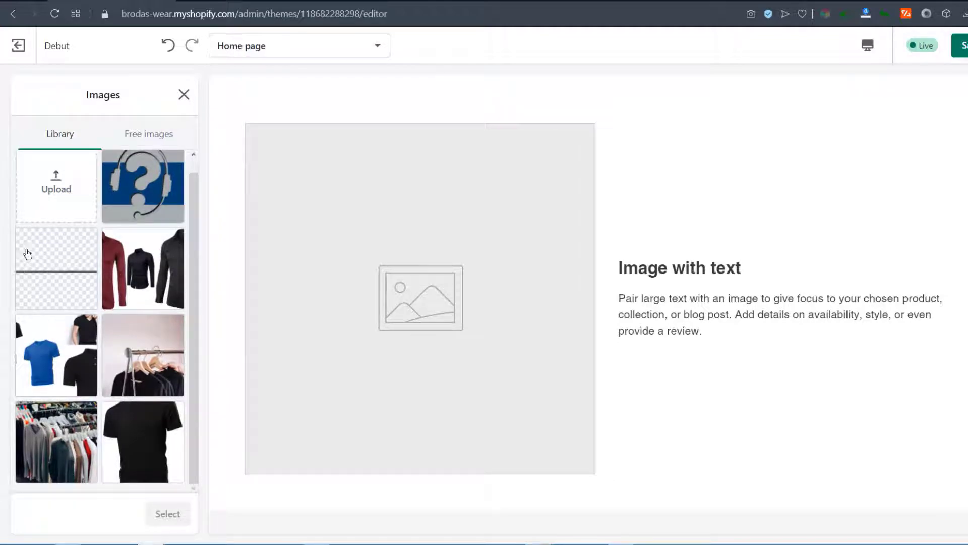
{"action": "left_click", "coordinate": [146, 433]}
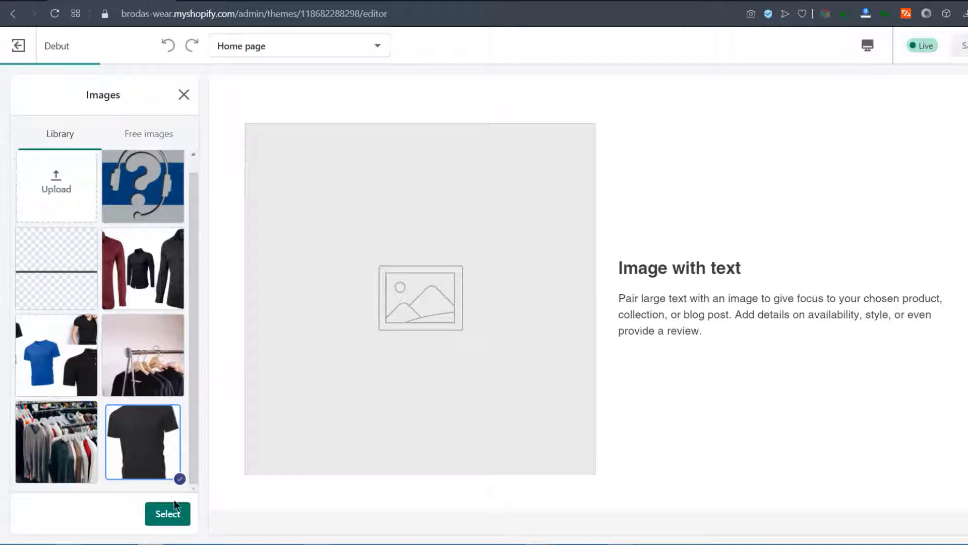
{"action": "left_click", "coordinate": [167, 513]}
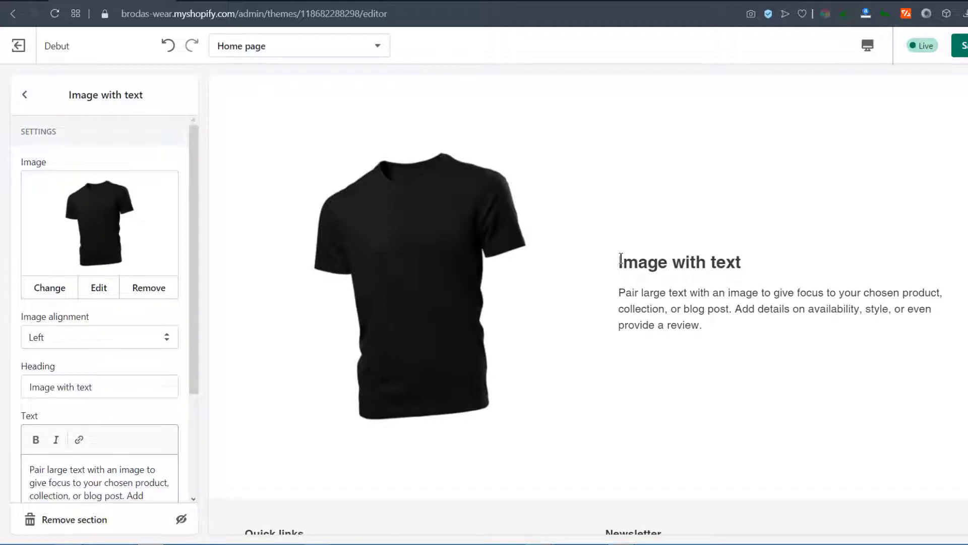
{"action": "left_click", "coordinate": [102, 288]}
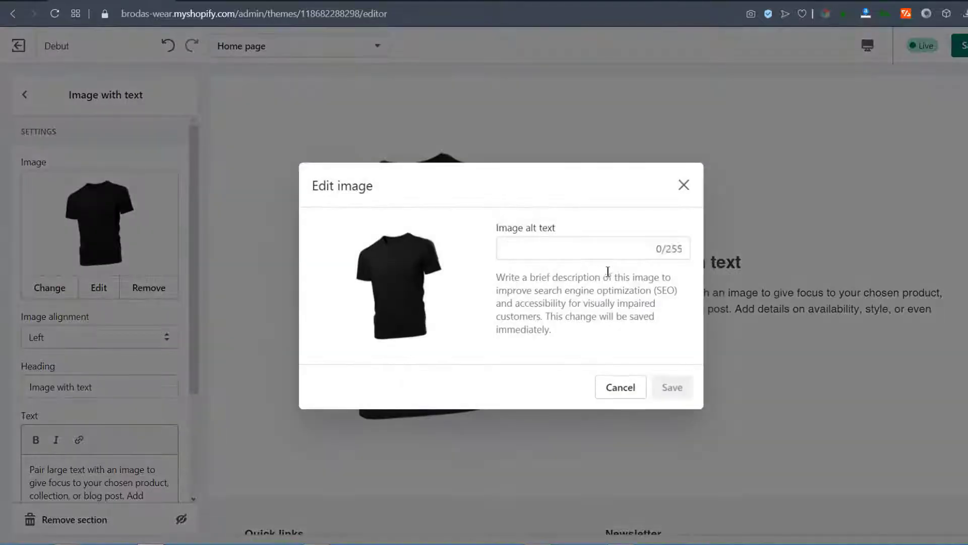
{"action": "left_click", "coordinate": [685, 185]}
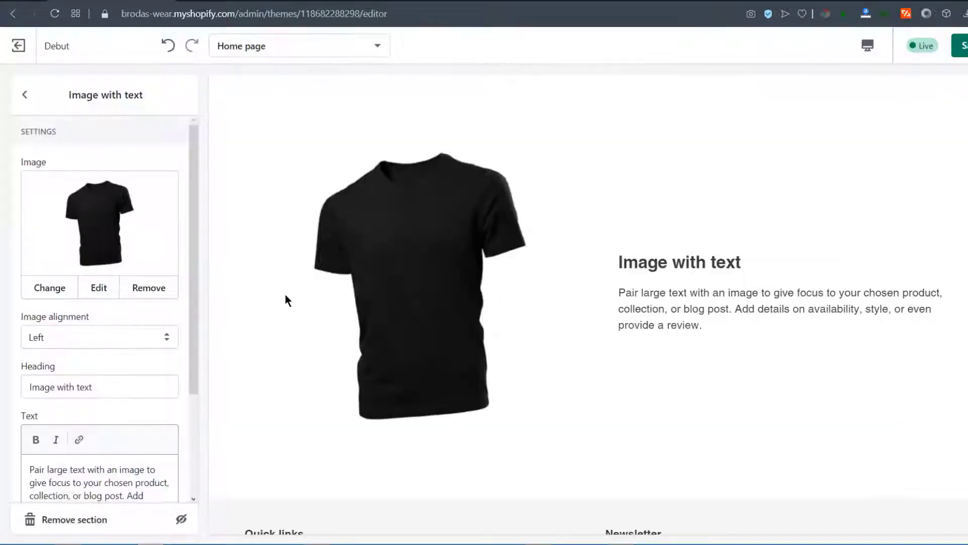
{"action": "left_click_drag", "start_coordinate": [190, 286], "coordinate": [198, 410]}
{"action": "left_click_drag", "start_coordinate": [152, 243], "coordinate": [2, 247]}
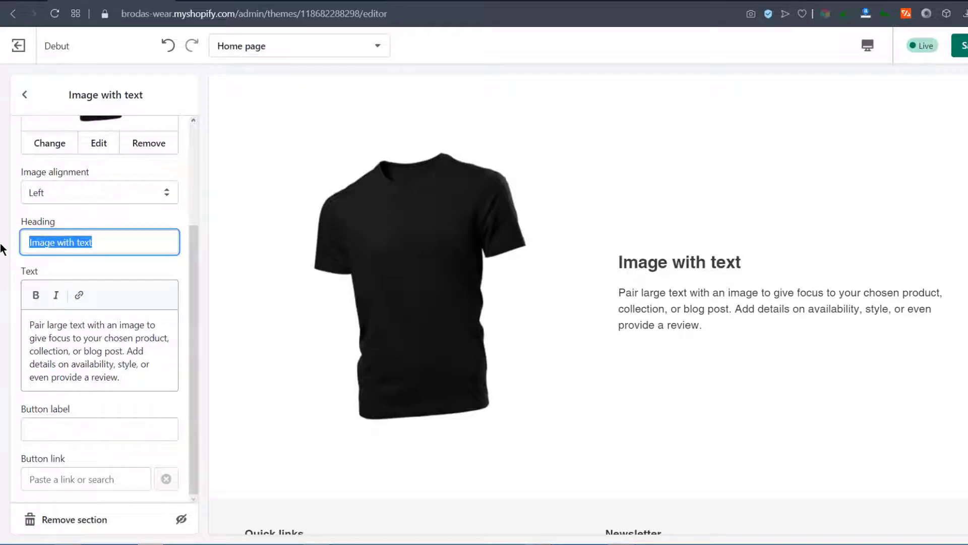
Step: Title the section 'Why us?', paste the quality-and-refunds description, and keep the image aligned left
{"action": "type", "text": "Why us?"}
{"action": "left_click_drag", "start_coordinate": [30, 324], "coordinate": [138, 377]}
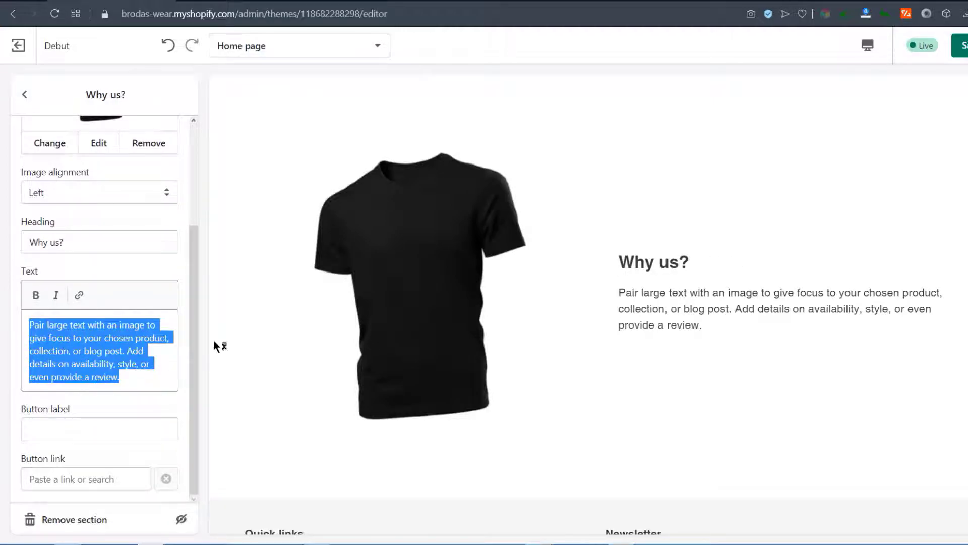
{"action": "type", "text": "We sell high quality shirts .  We deliver all products in time. We have a customer friendly refund policy."}
{"action": "left_click", "coordinate": [75, 204]}
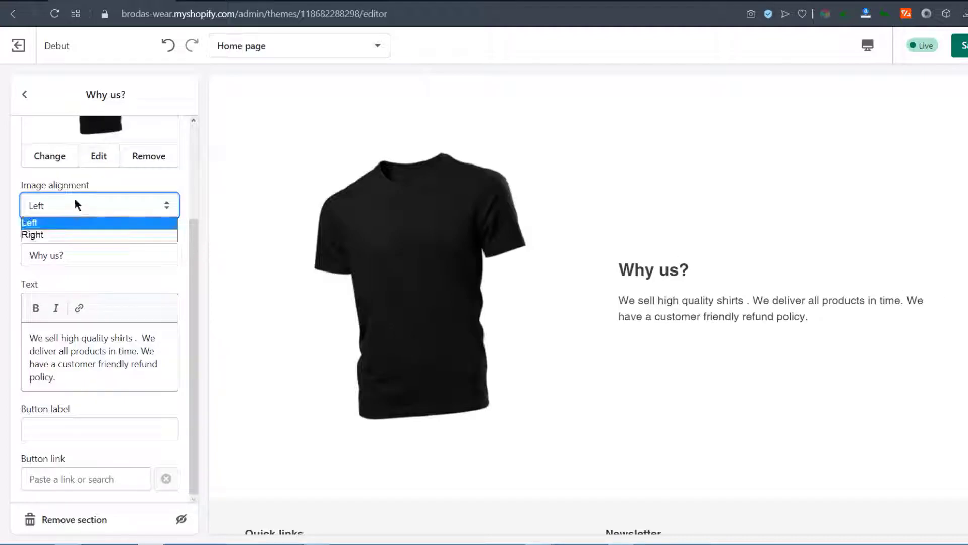
{"action": "left_click", "coordinate": [52, 234]}
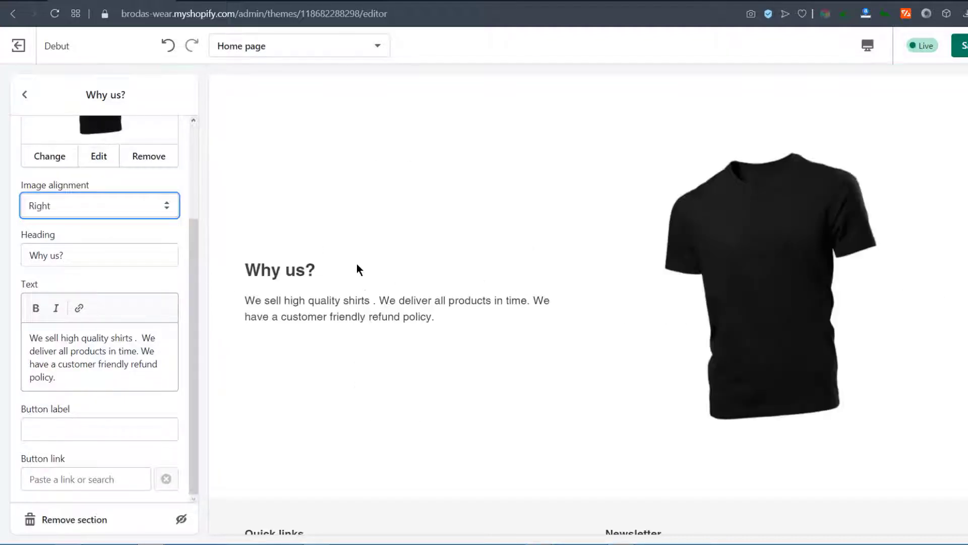
{"action": "left_click", "coordinate": [80, 199]}
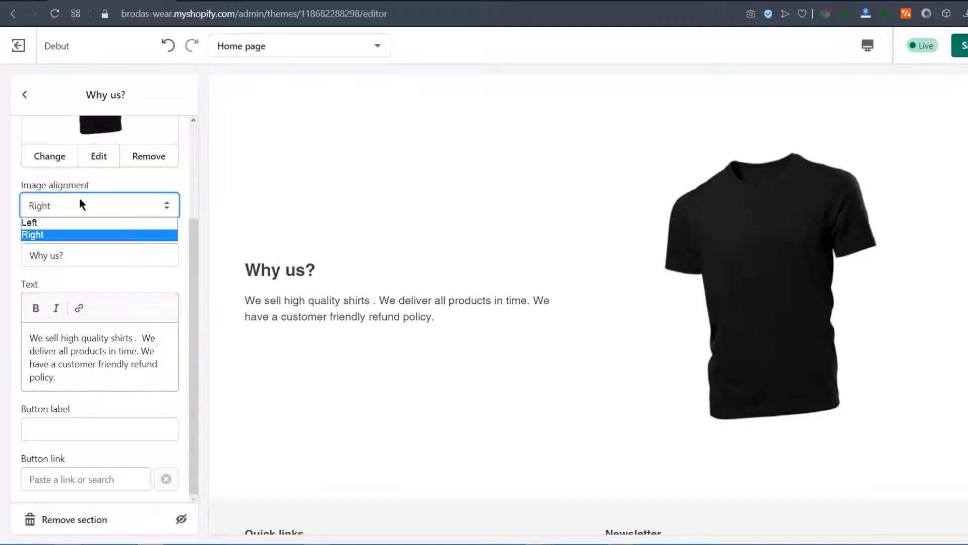
{"action": "left_click", "coordinate": [41, 225]}
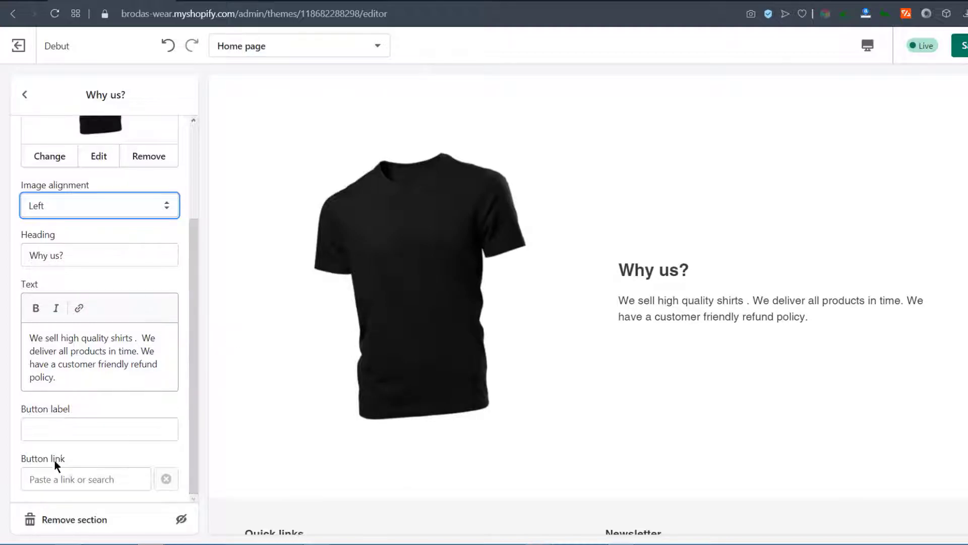
Step: Review the button link type options, then return to the home page sections list
{"action": "left_click", "coordinate": [38, 431]}
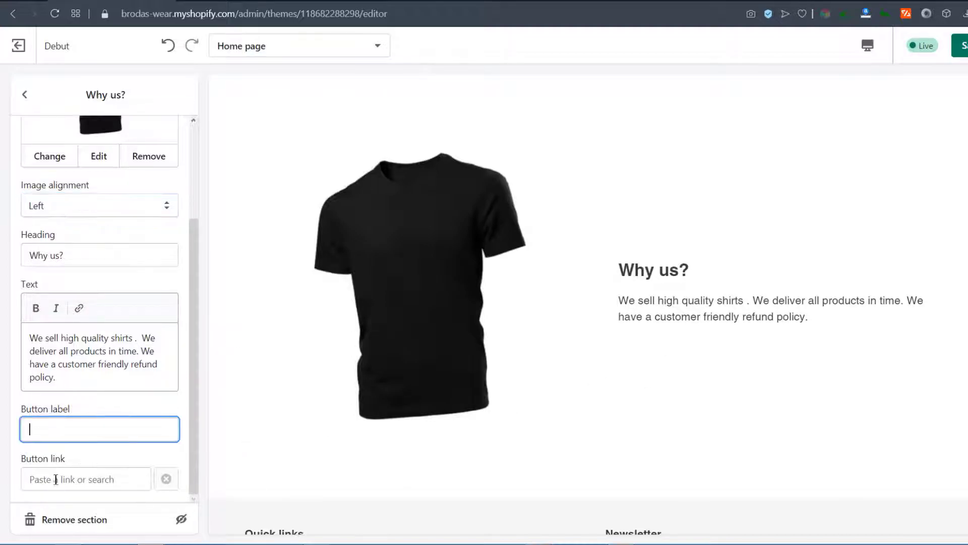
{"action": "left_click", "coordinate": [55, 479]}
{"action": "left_click", "coordinate": [171, 429]}
{"action": "left_click", "coordinate": [47, 477]}
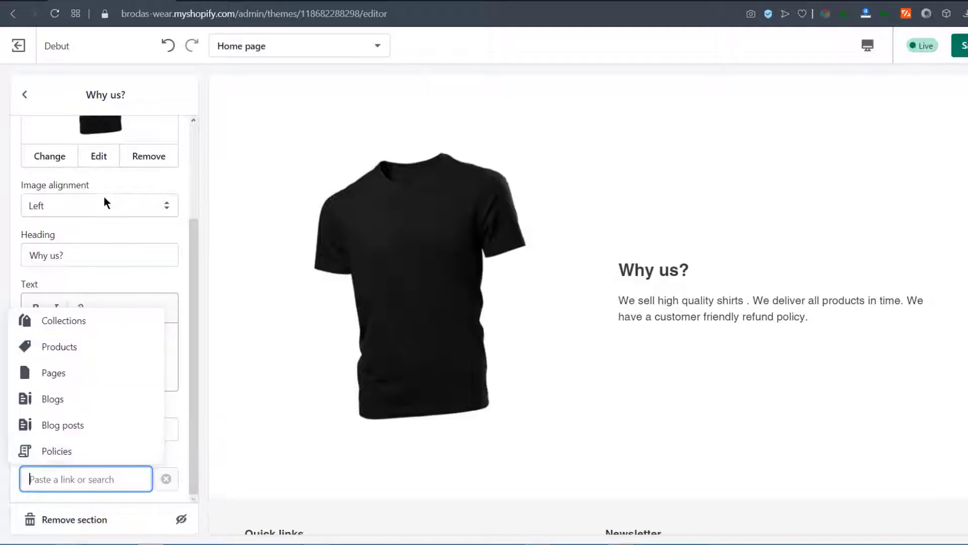
{"action": "left_click", "coordinate": [25, 95]}
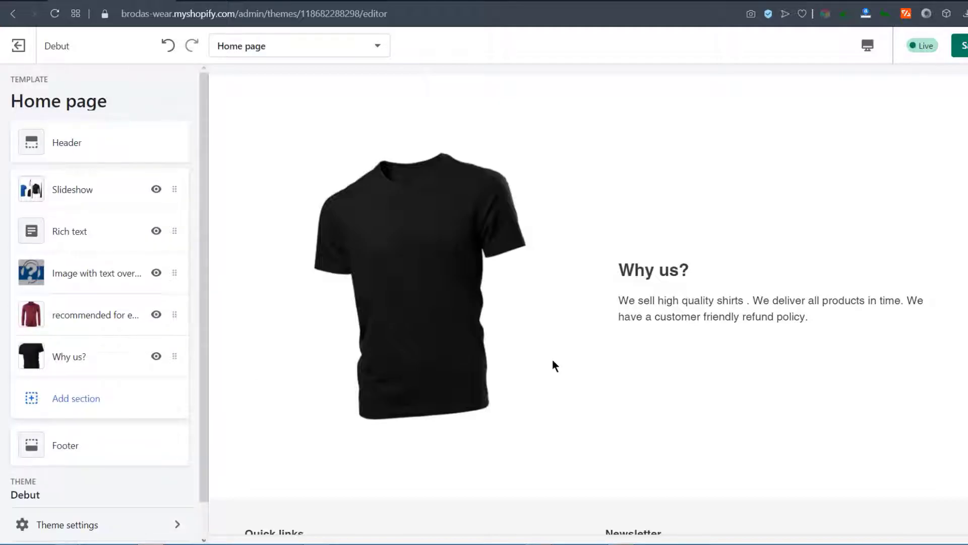
Step: Add a Testimonials section below the 'Why us?' section
{"action": "scroll", "coordinate": [532, 371], "scroll_direction": "down", "scroll_amount": 4}
{"action": "scroll", "coordinate": [586, 313], "scroll_direction": "up", "scroll_amount": 10}
{"action": "scroll", "coordinate": [587, 312], "scroll_direction": "down", "scroll_amount": 8}
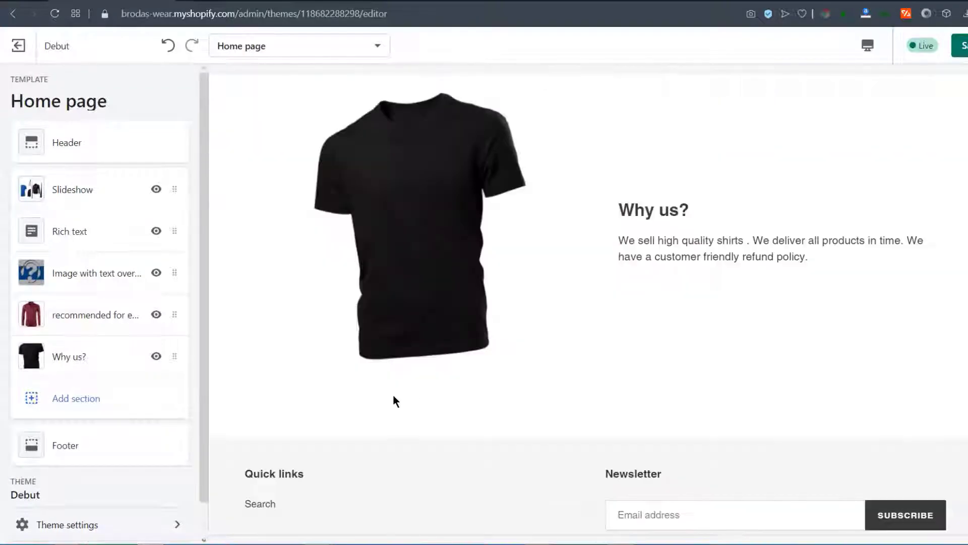
{"action": "left_click", "coordinate": [71, 400]}
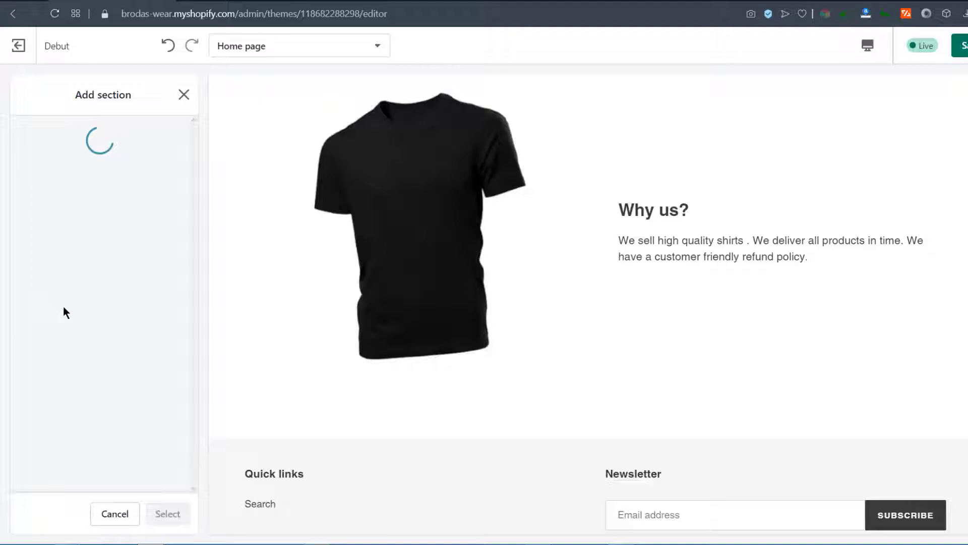
{"action": "left_click_drag", "start_coordinate": [195, 210], "coordinate": [181, 442]}
{"action": "left_click", "coordinate": [49, 367]}
{"action": "left_click", "coordinate": [168, 513]}
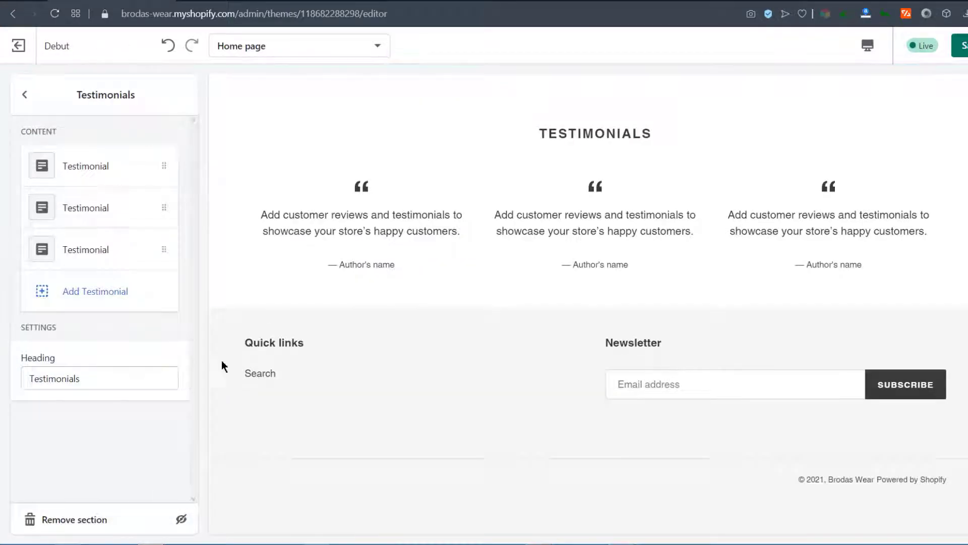
Step: Inspect the first testimonial's placeholder text and author without changing them
{"action": "left_click", "coordinate": [83, 168]}
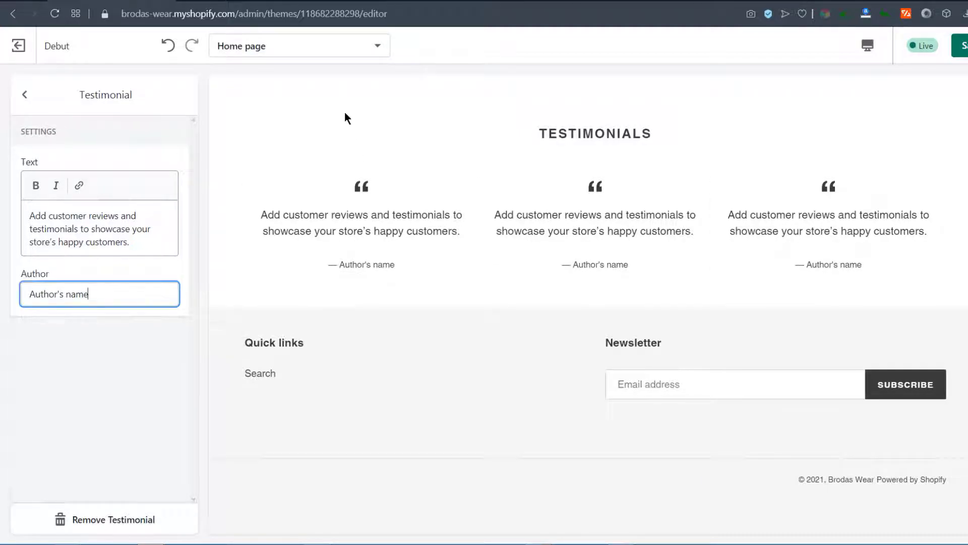
{"action": "left_click", "coordinate": [353, 220]}
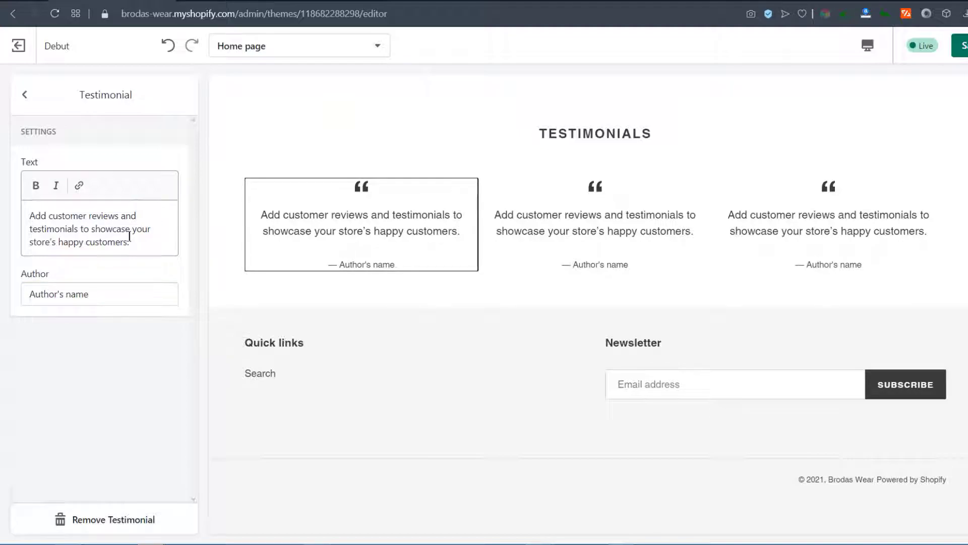
{"action": "left_click_drag", "start_coordinate": [31, 216], "coordinate": [149, 248]}
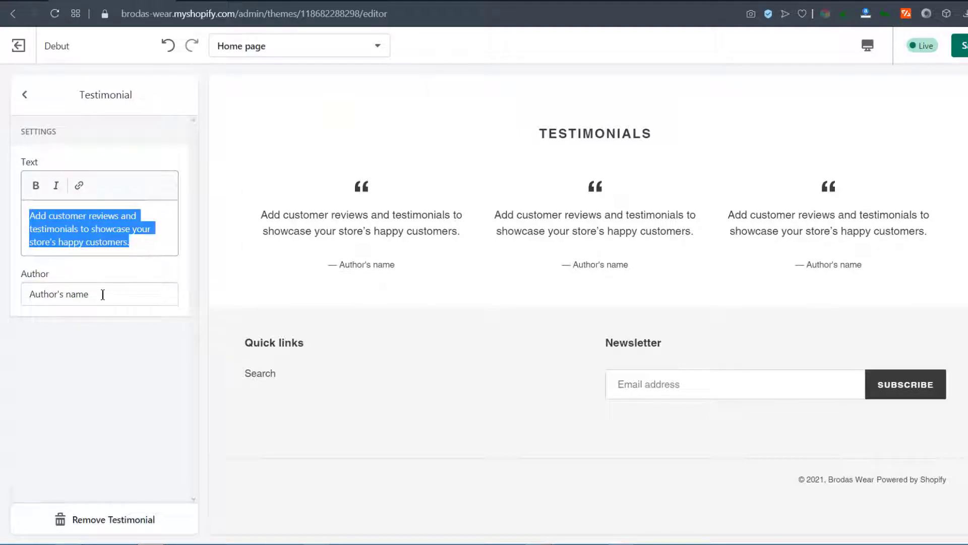
{"action": "left_click_drag", "start_coordinate": [102, 296], "coordinate": [19, 280]}
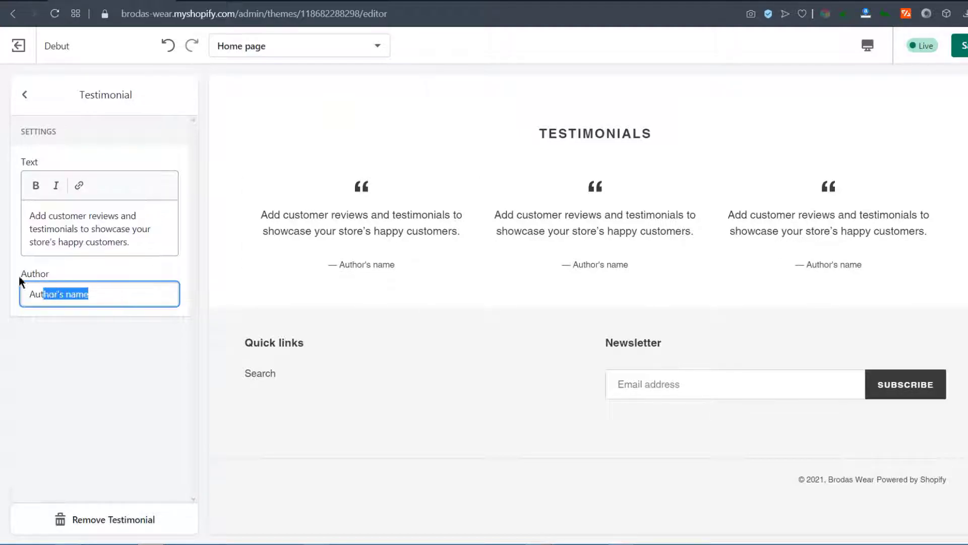
{"action": "left_click", "coordinate": [93, 340]}
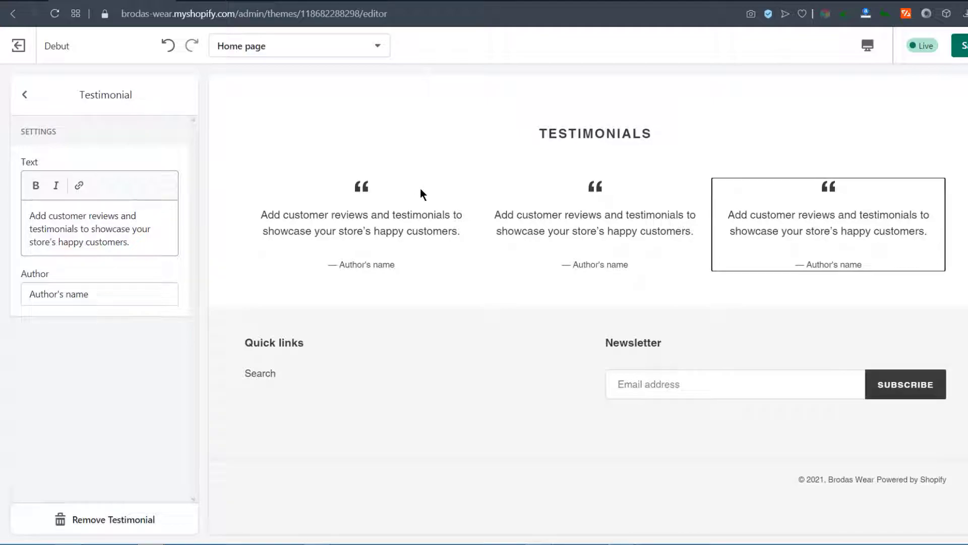
{"action": "left_click", "coordinate": [24, 94]}
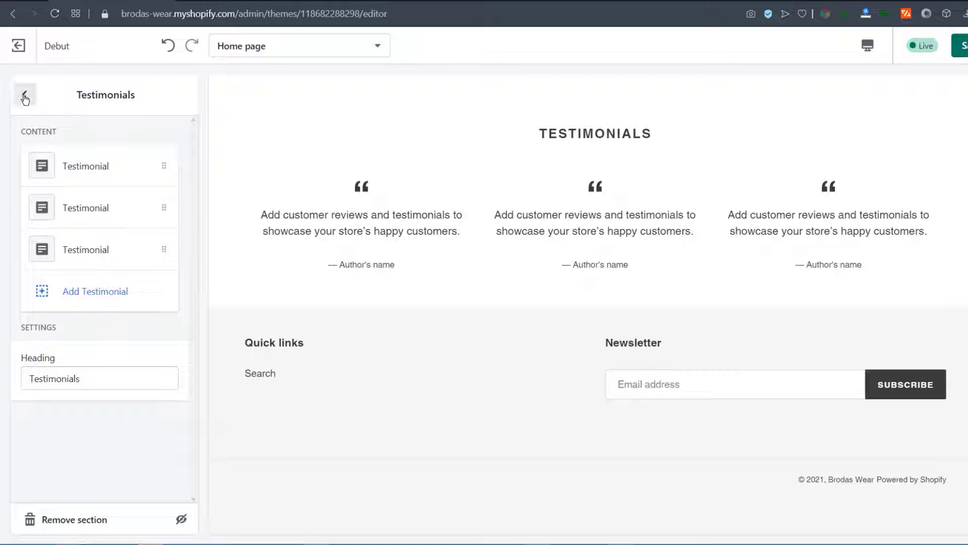
Step: Retitle the Testimonials heading 'What Our customers say'
{"action": "left_click_drag", "start_coordinate": [85, 378], "coordinate": [24, 376]}
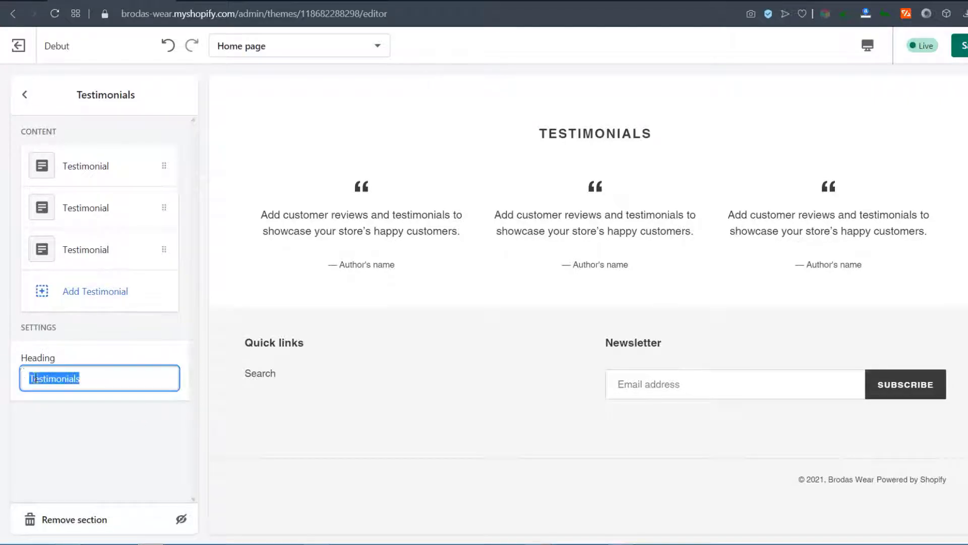
{"action": "left_click", "coordinate": [43, 378]}
{"action": "left_click_drag", "start_coordinate": [83, 379], "coordinate": [8, 372]}
{"action": "type", "text": "What Our customers say"}
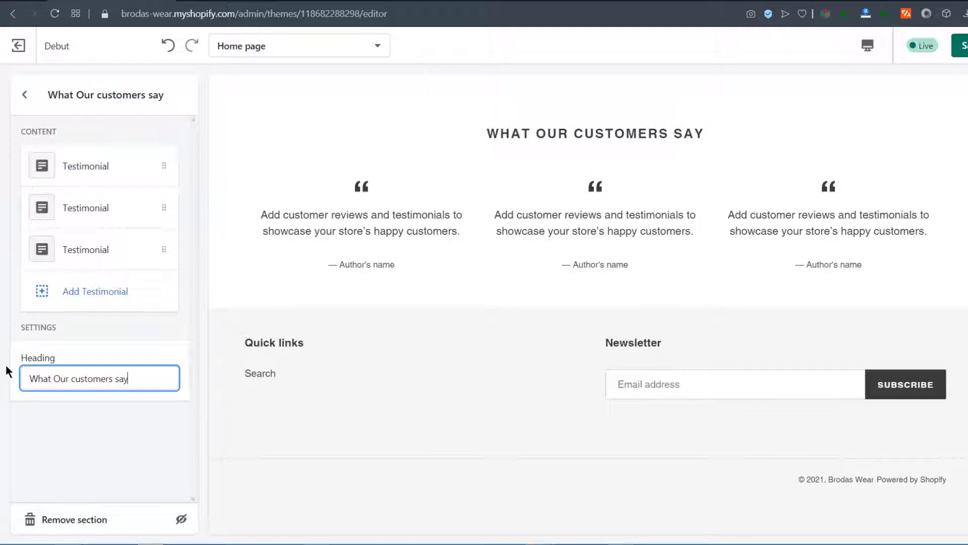
Step: Add a Blog posts section to the home page
{"action": "left_click", "coordinate": [24, 95]}
{"action": "scroll", "coordinate": [409, 243], "scroll_direction": "up", "scroll_amount": 5}
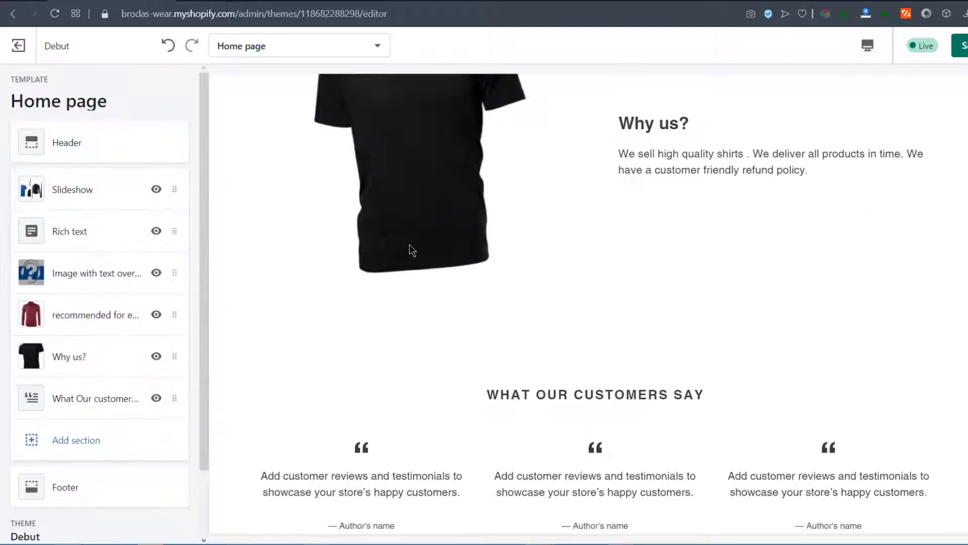
{"action": "scroll", "coordinate": [630, 307], "scroll_direction": "up", "scroll_amount": 8}
{"action": "scroll", "coordinate": [633, 289], "scroll_direction": "down", "scroll_amount": 7}
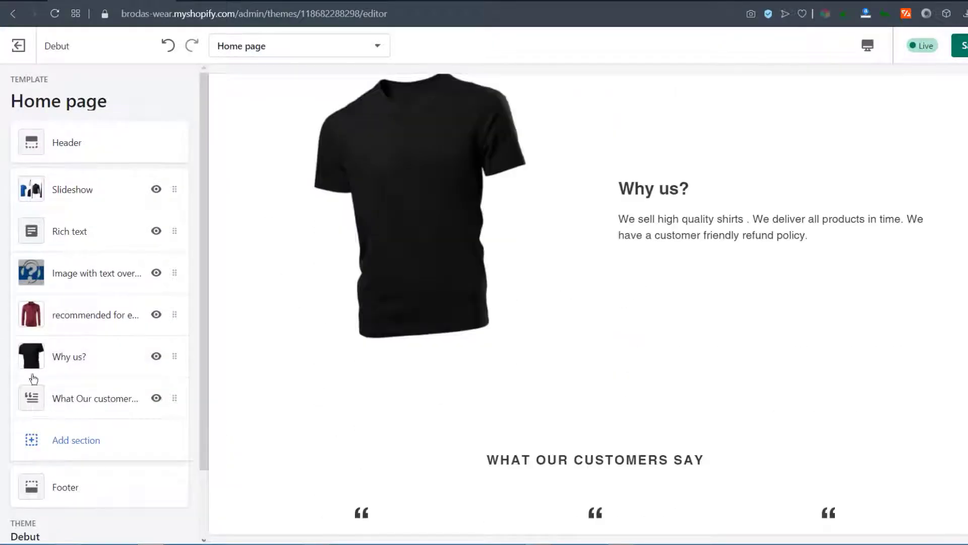
{"action": "left_click", "coordinate": [62, 444]}
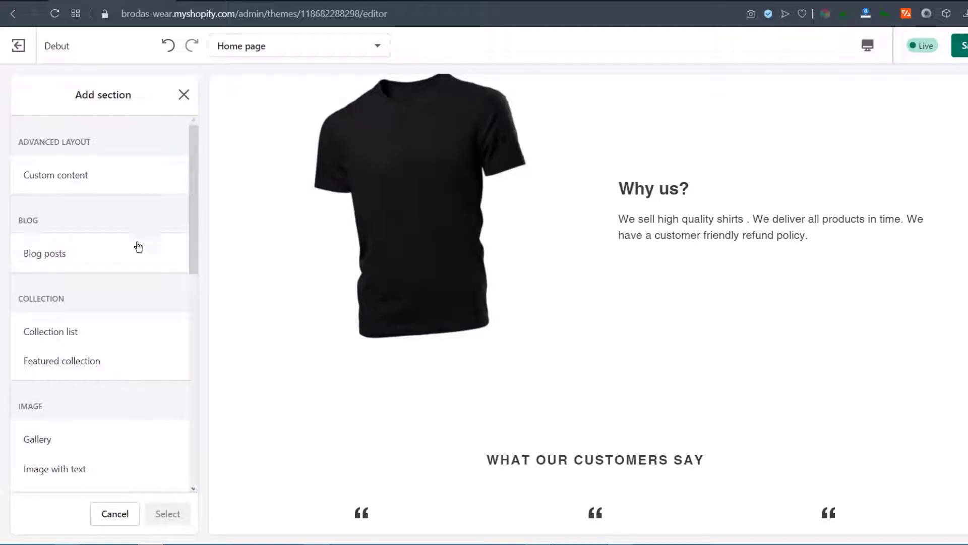
{"action": "left_click", "coordinate": [42, 256]}
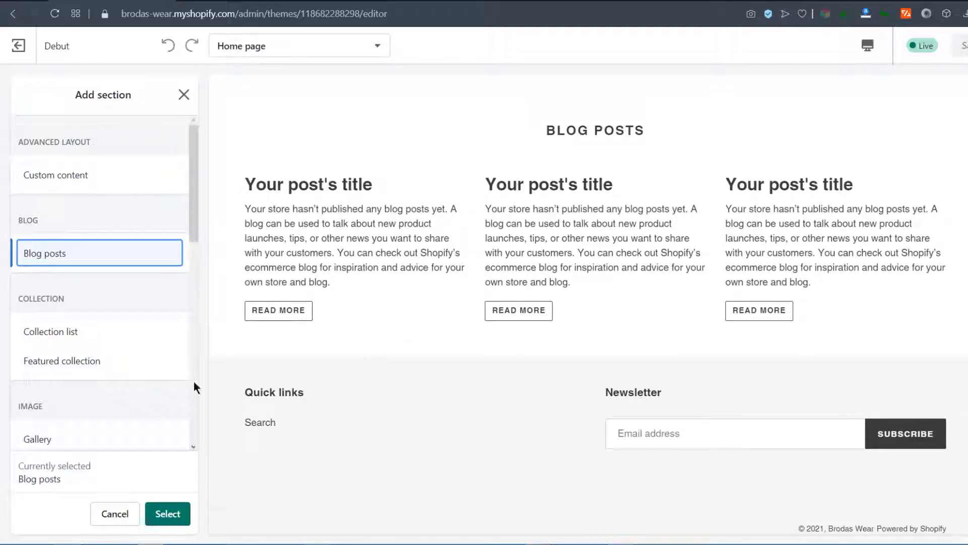
{"action": "left_click", "coordinate": [168, 513]}
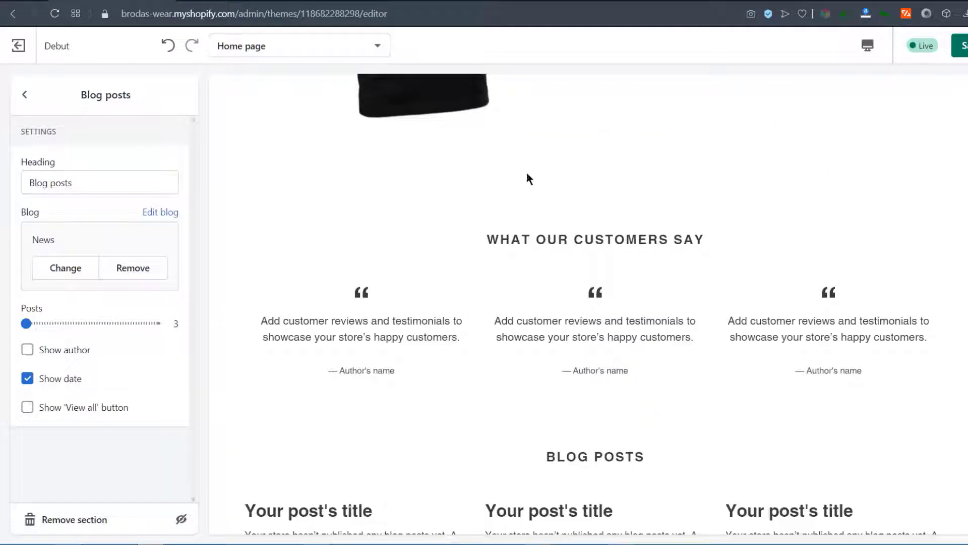
Step: Move Blog posts above the 'What Our customers say' testimonials in the sections list
{"action": "left_click", "coordinate": [26, 98]}
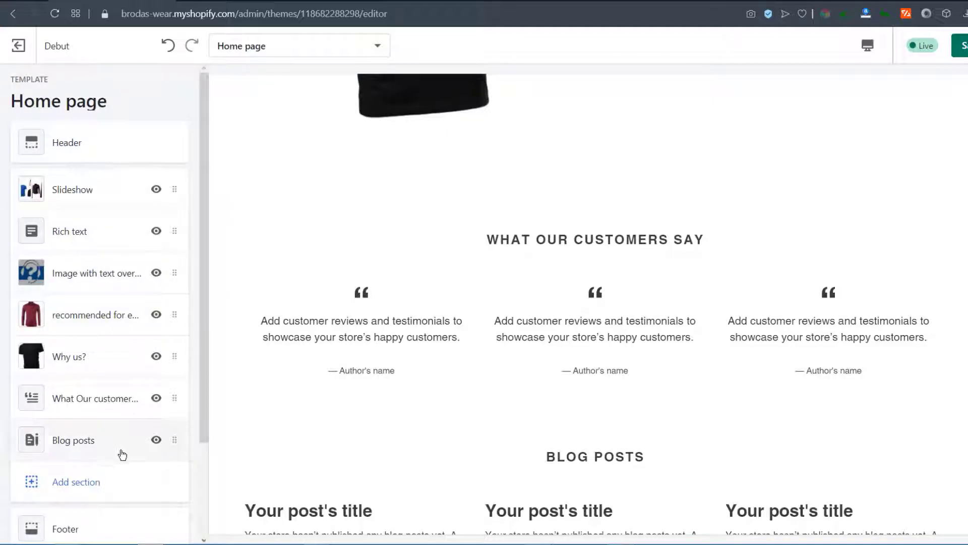
{"action": "left_click_drag", "start_coordinate": [174, 440], "coordinate": [175, 393]}
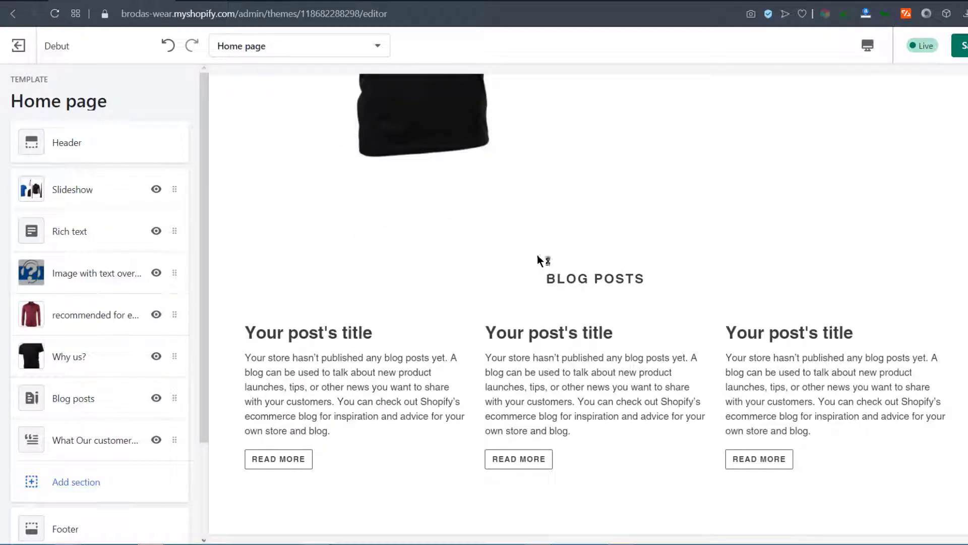
{"action": "scroll", "coordinate": [519, 199], "scroll_direction": "up", "scroll_amount": 4}
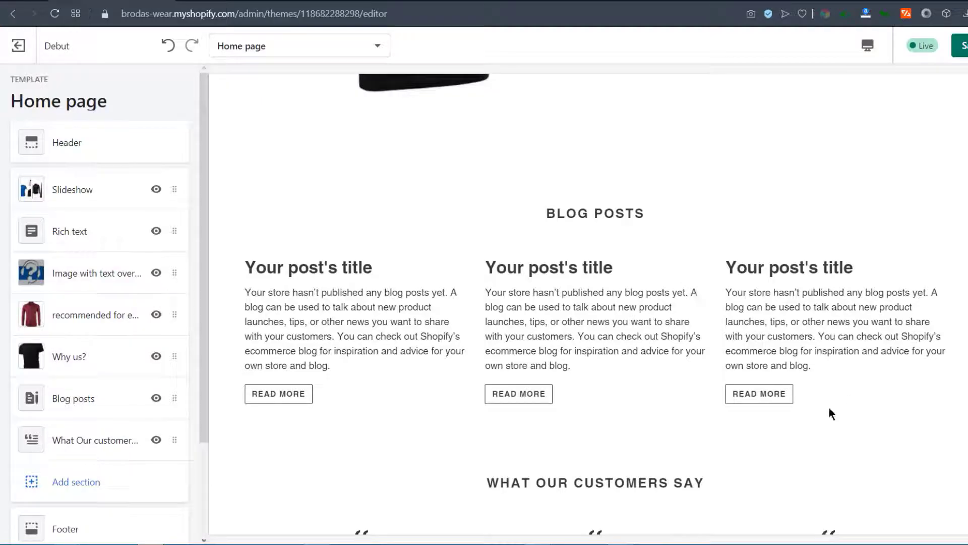
{"action": "scroll", "coordinate": [529, 393], "scroll_direction": "down", "scroll_amount": 5}
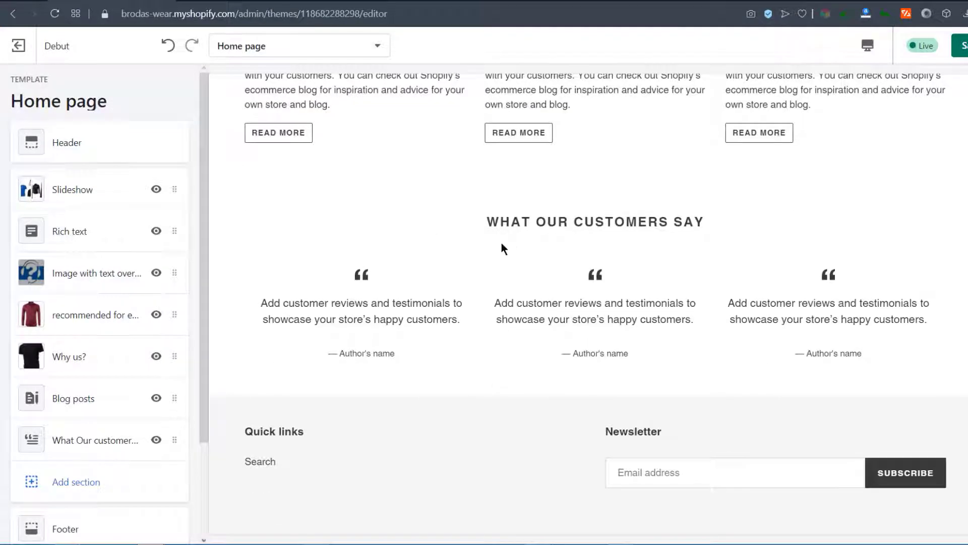
{"action": "scroll", "coordinate": [504, 240], "scroll_direction": "up", "scroll_amount": 6}
{"action": "scroll", "coordinate": [508, 237], "scroll_direction": "down", "scroll_amount": 3}
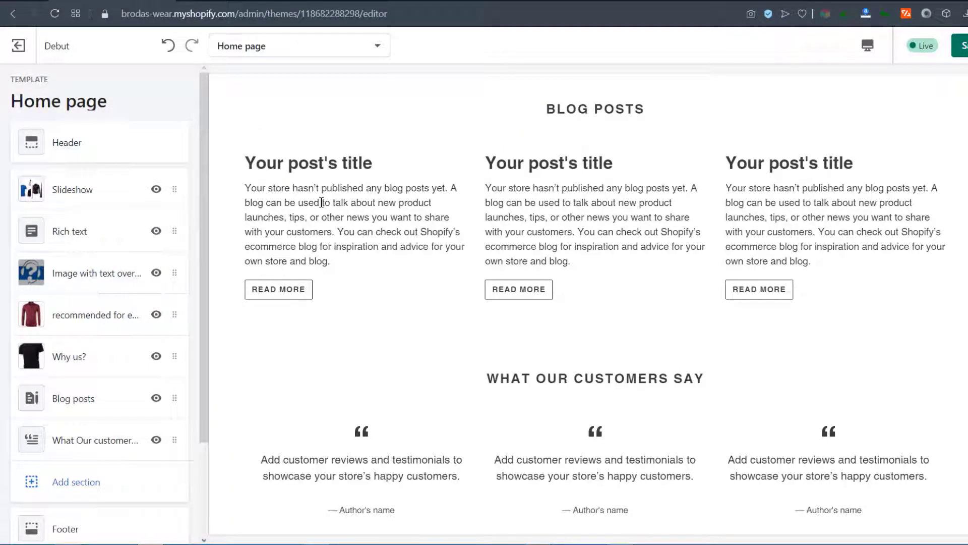
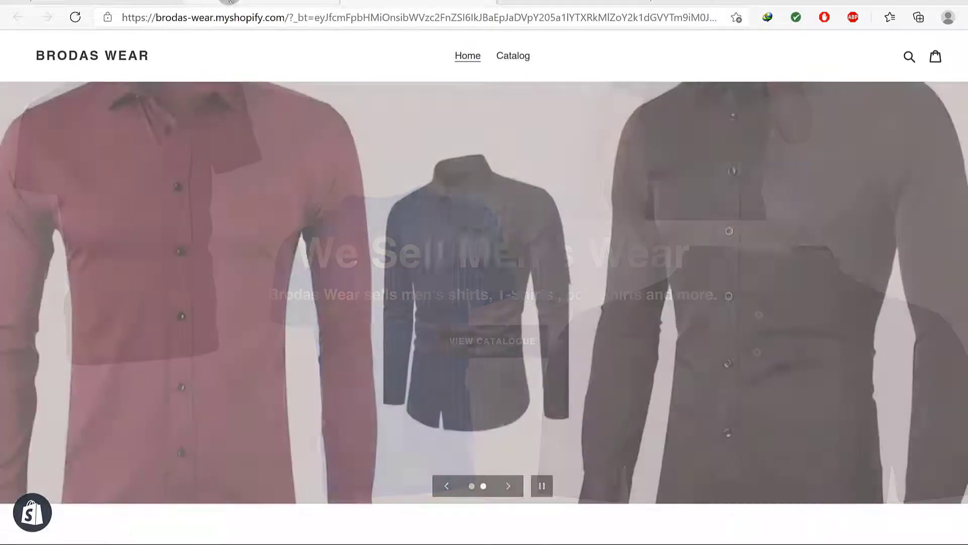
Step: In the admin, start a new Online Store page titled 'About Us'
{"action": "left_click", "coordinate": [222, 6]}
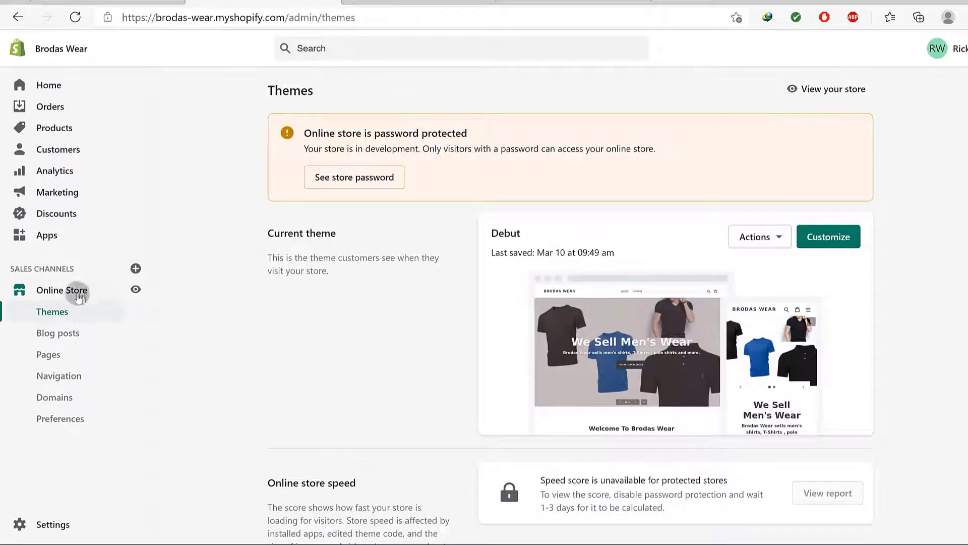
{"action": "left_click", "coordinate": [57, 355]}
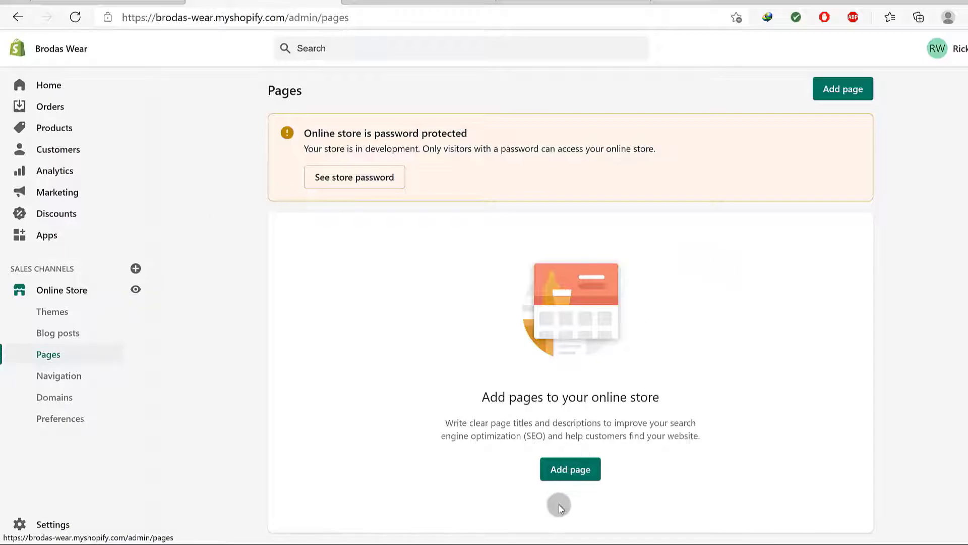
{"action": "left_click", "coordinate": [566, 470]}
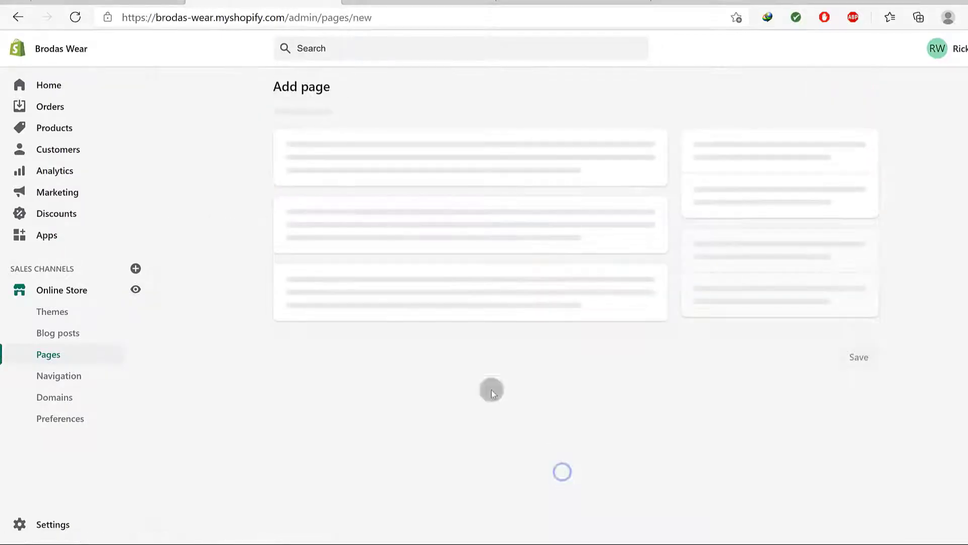
{"action": "left_click", "coordinate": [333, 152]}
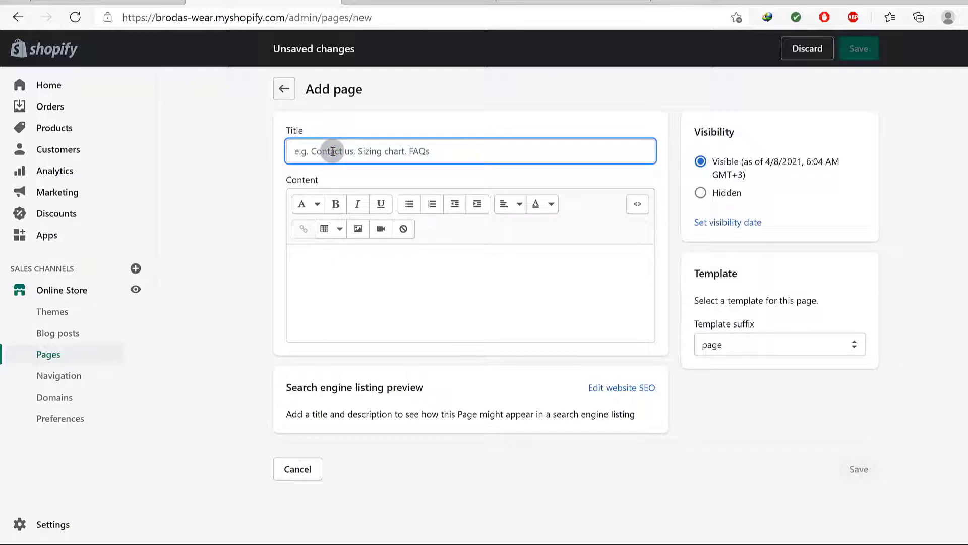
{"action": "type", "text": "About Us"}
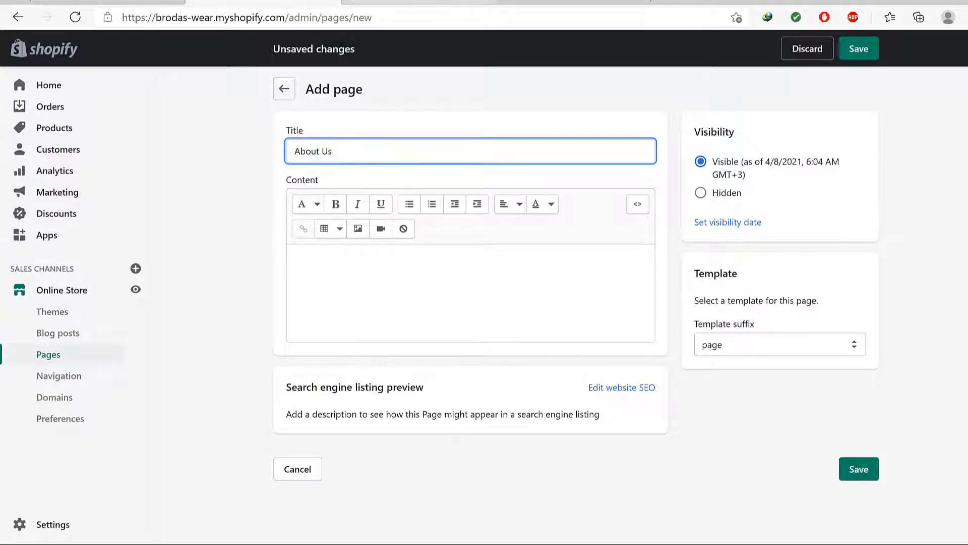
Step: Copy the 'What is Lorem Ipsum?' and 'Why do we use it?' text from lipsum.com for the About Us page
{"action": "left_click", "coordinate": [548, 1]}
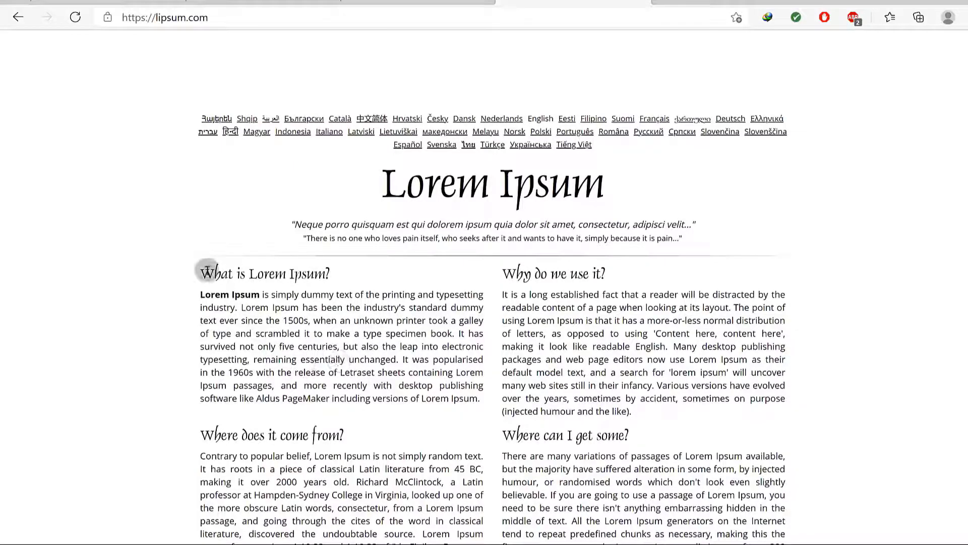
{"action": "left_click_drag", "start_coordinate": [199, 272], "coordinate": [636, 419]}
{"action": "key", "text": "ctrl+c"}
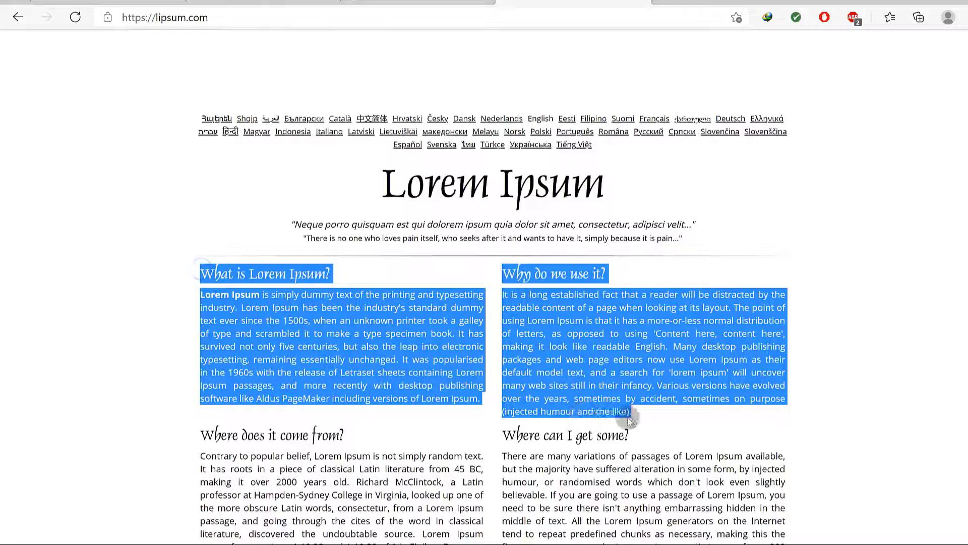
{"action": "right_click", "coordinate": [609, 409]}
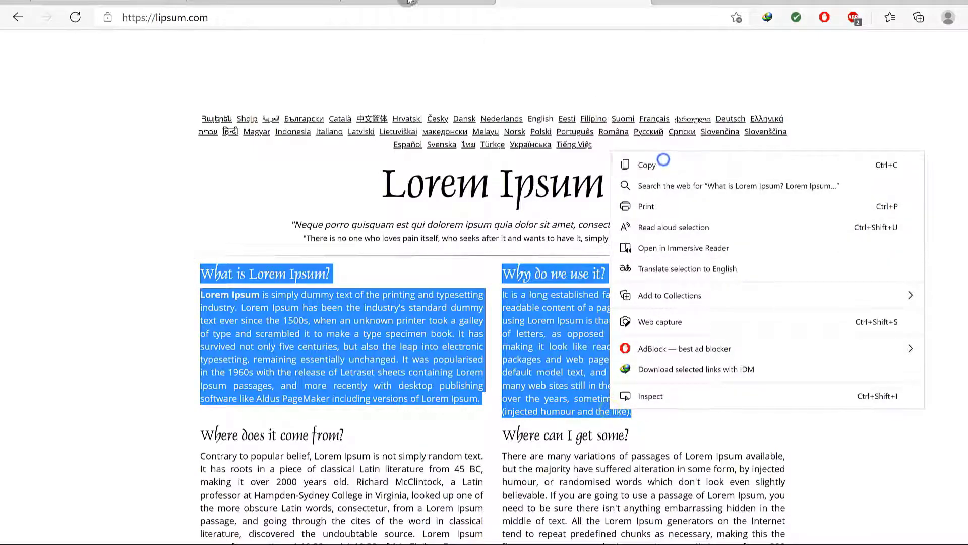
{"action": "left_click", "coordinate": [632, 164]}
{"action": "left_click", "coordinate": [407, 2]}
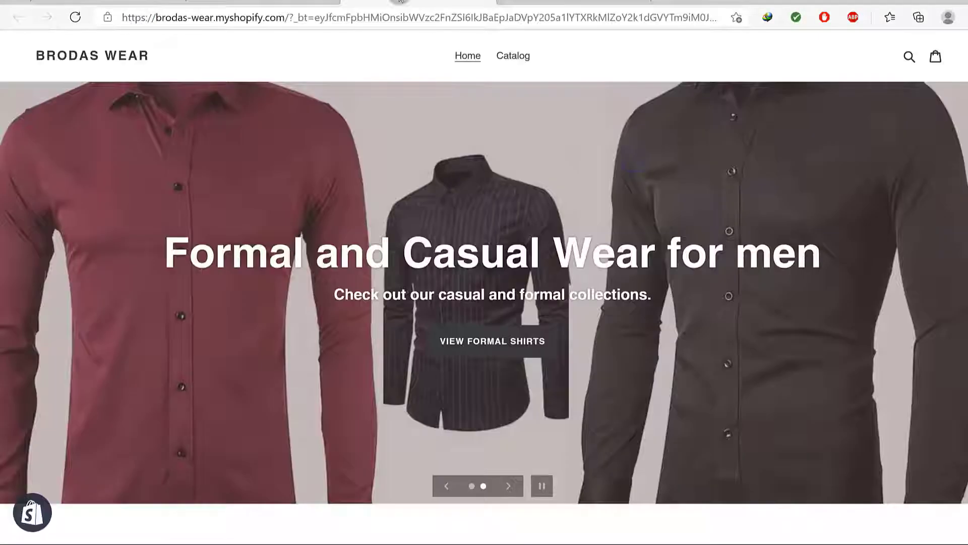
{"action": "left_click", "coordinate": [277, 2]}
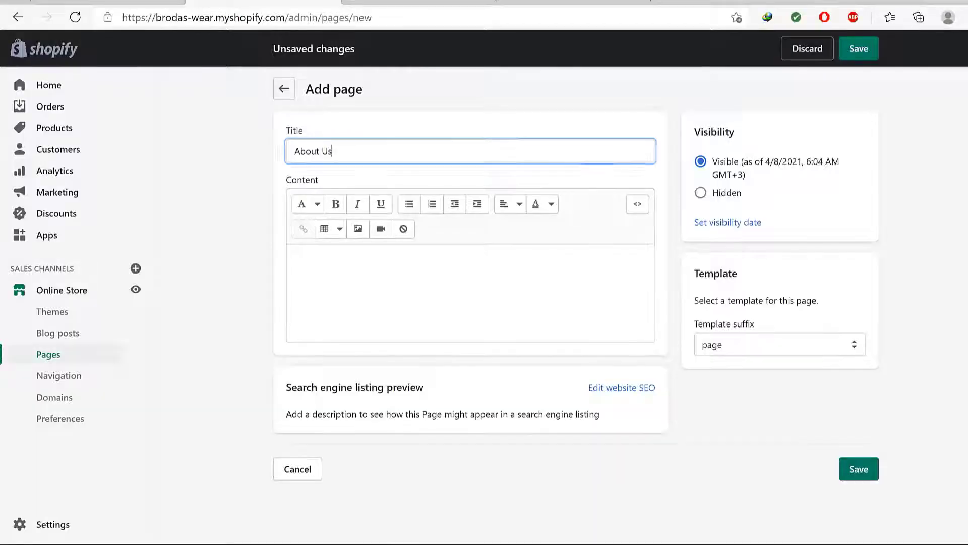
{"action": "right_click", "coordinate": [348, 265]}
Step: Paste the two Lorem Ipsum sections into the About Us page content
{"action": "left_click", "coordinate": [401, 320]}
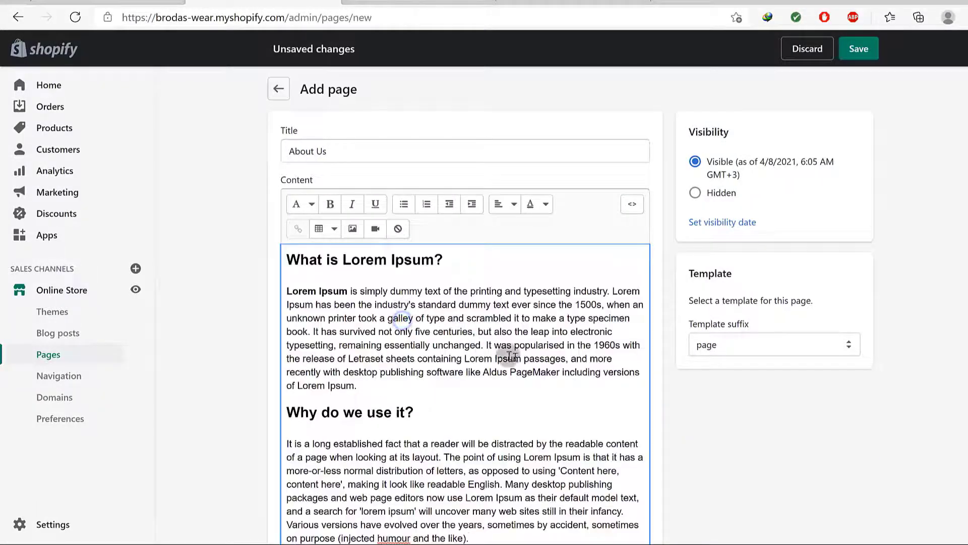
{"action": "scroll", "coordinate": [431, 403], "scroll_direction": "down", "scroll_amount": 5}
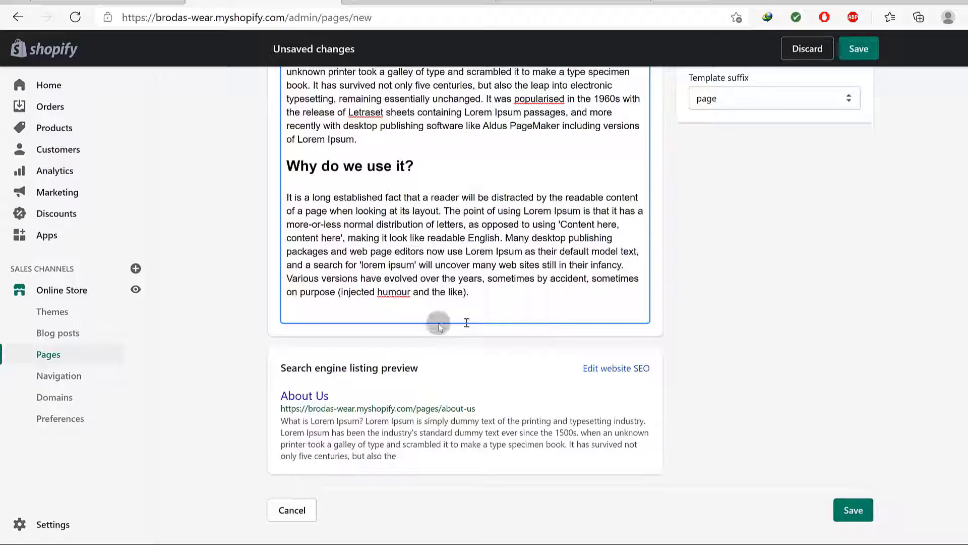
{"action": "scroll", "coordinate": [487, 313], "scroll_direction": "up", "scroll_amount": 5}
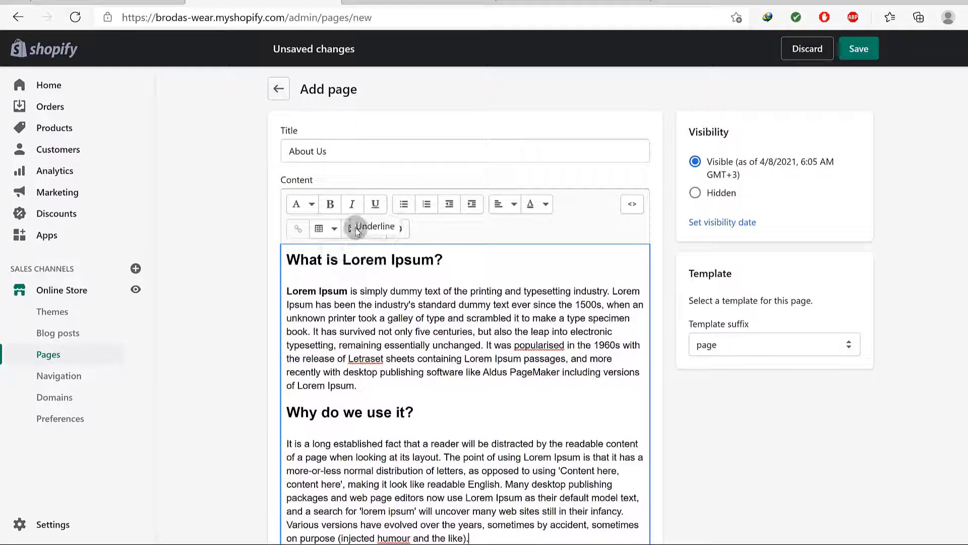
{"action": "scroll", "coordinate": [400, 271], "scroll_direction": "down", "scroll_amount": 5}
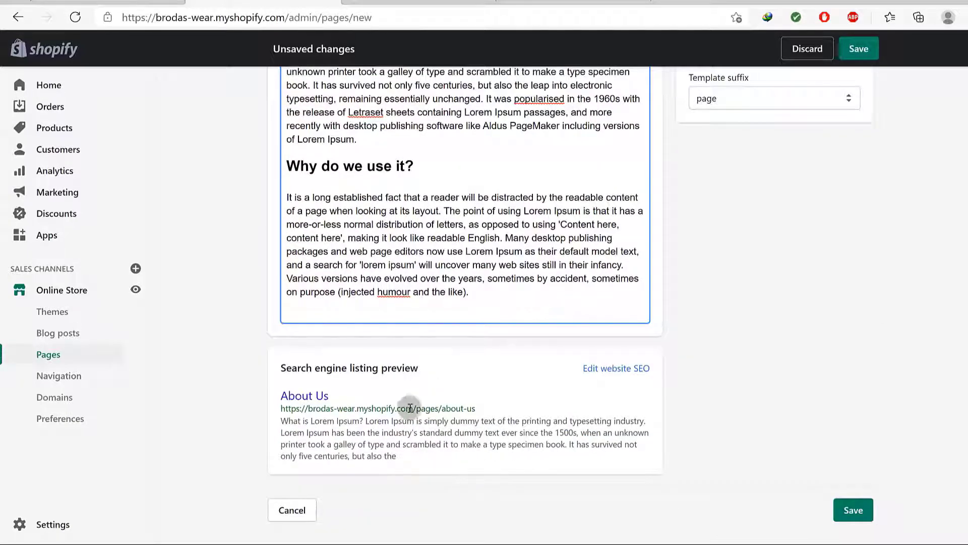
Step: Review the About Us search engine listing page title and description
{"action": "left_click", "coordinate": [611, 374]}
{"action": "scroll", "coordinate": [374, 399], "scroll_direction": "down", "scroll_amount": 4}
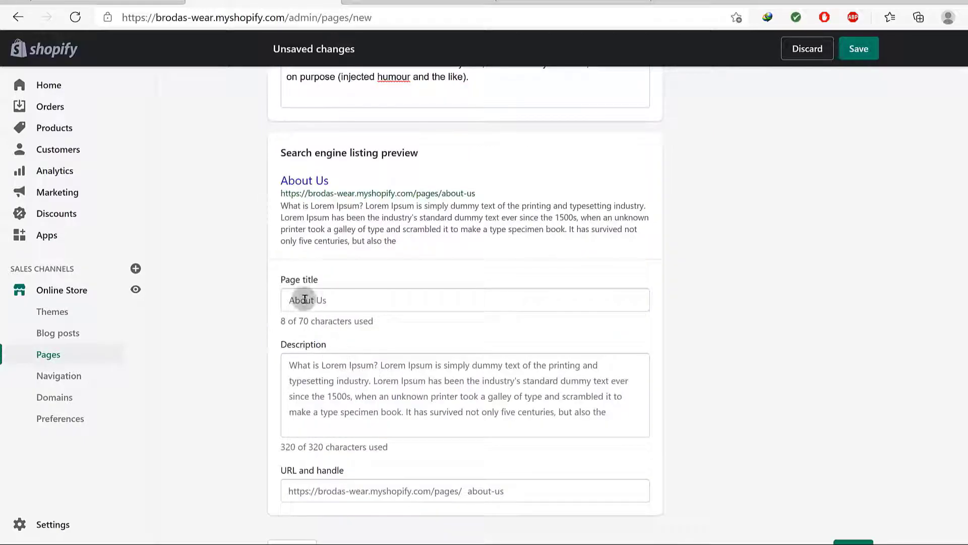
{"action": "left_click", "coordinate": [332, 301]}
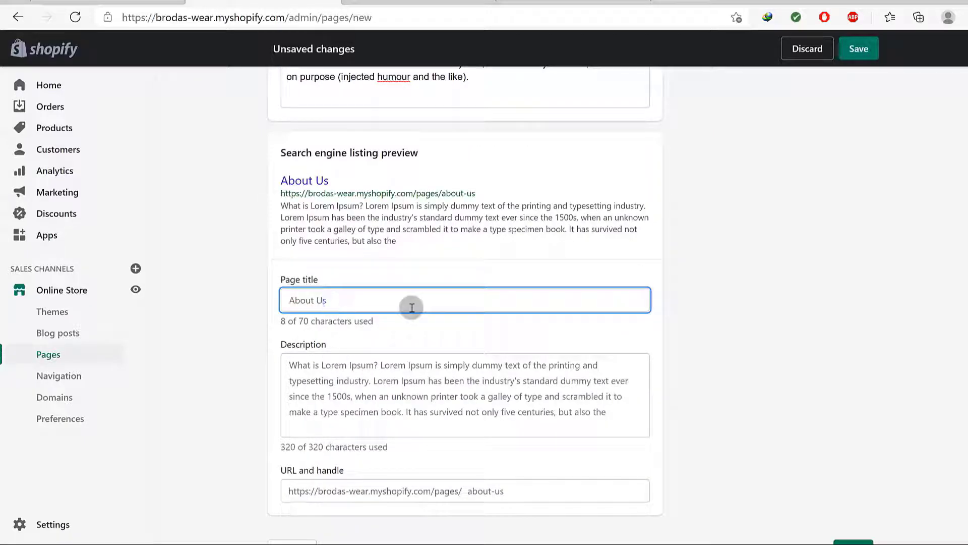
{"action": "scroll", "coordinate": [457, 403], "scroll_direction": "down", "scroll_amount": 1}
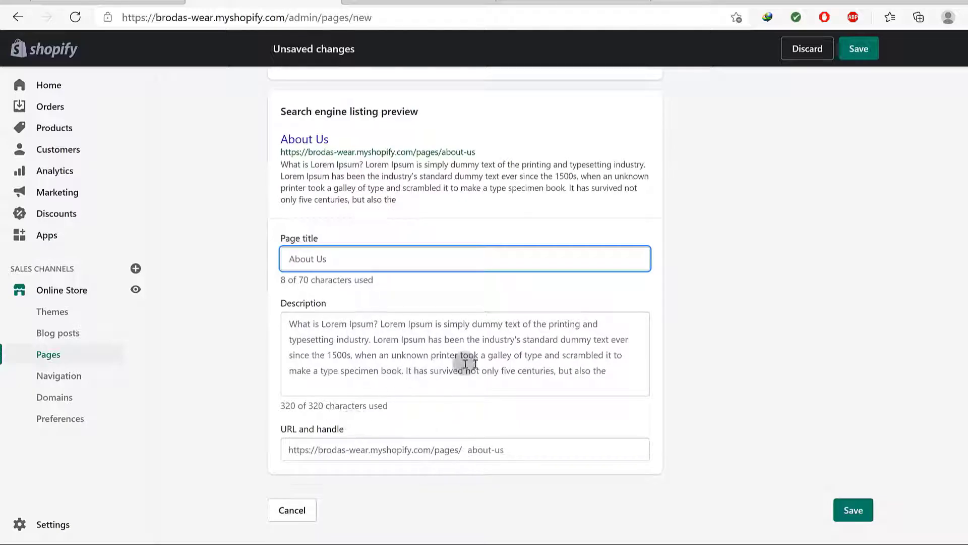
{"action": "scroll", "coordinate": [684, 382], "scroll_direction": "up", "scroll_amount": 15}
{"action": "left_click", "coordinate": [685, 335]}
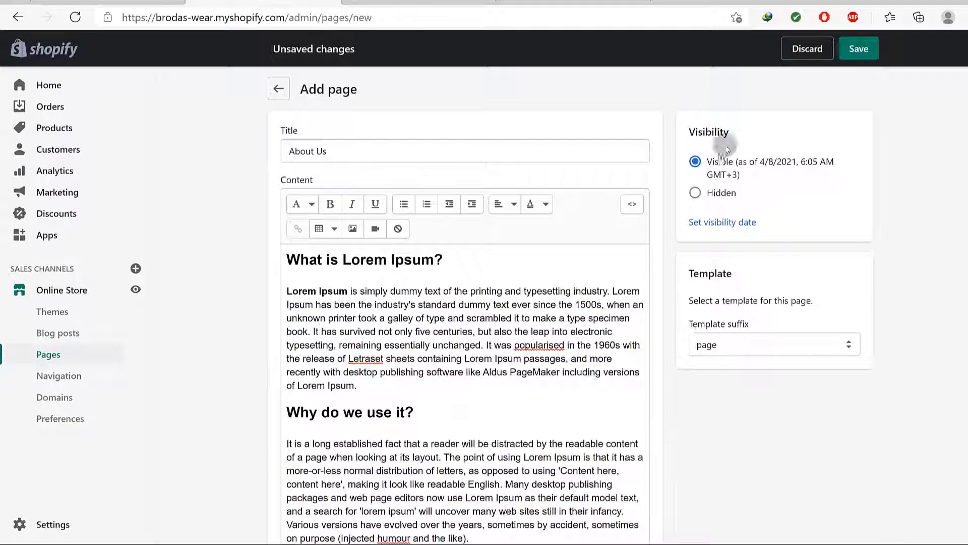
Step: Save the About Us page
{"action": "left_click", "coordinate": [858, 49]}
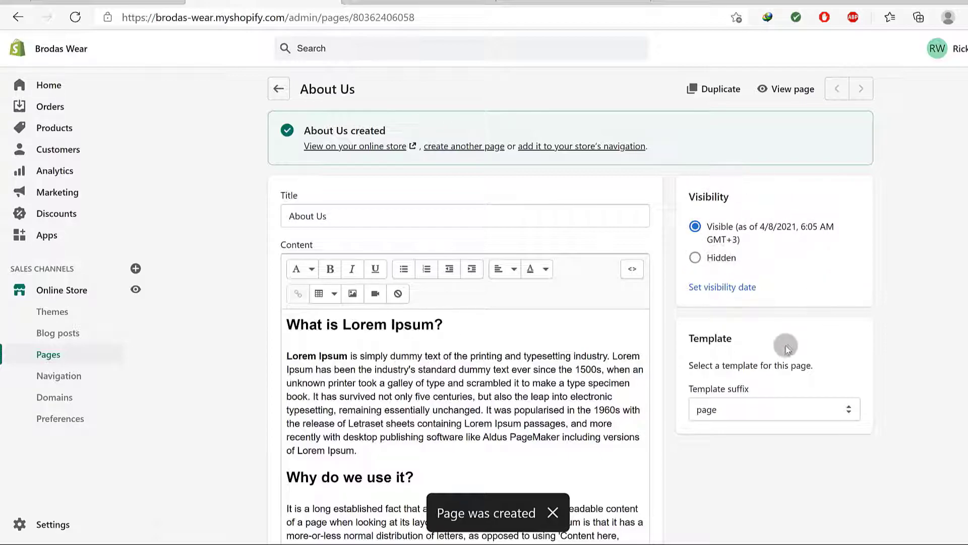
{"action": "scroll", "coordinate": [781, 353], "scroll_direction": "down", "scroll_amount": 3}
{"action": "scroll", "coordinate": [557, 217], "scroll_direction": "up", "scroll_amount": 3}
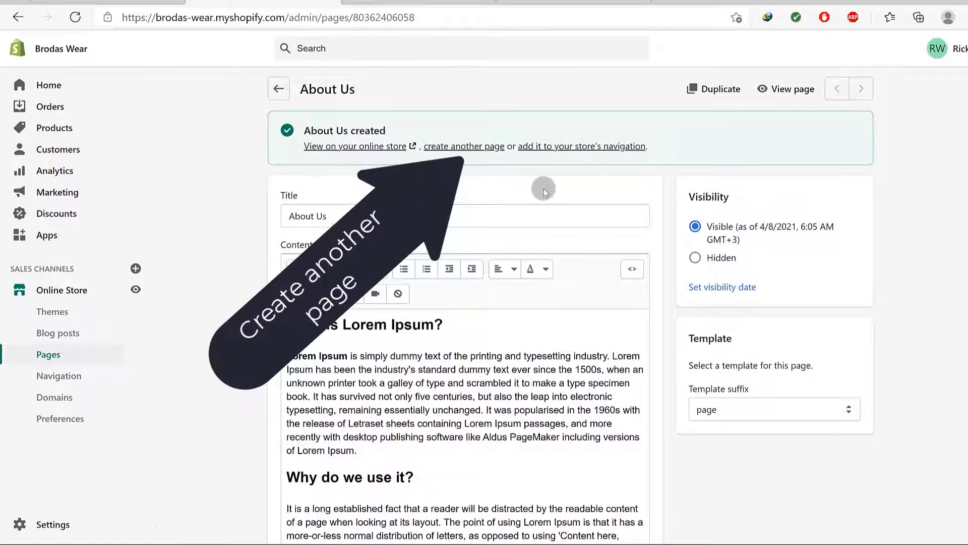
Step: Start a new page titled 'Contact us' using the page.contact template
{"action": "left_click", "coordinate": [464, 146]}
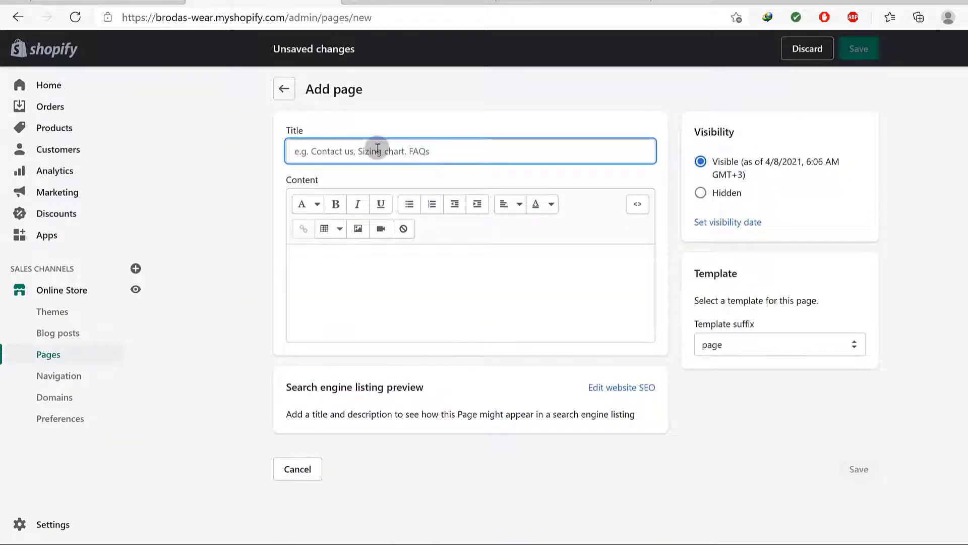
{"action": "type", "text": "Con"}
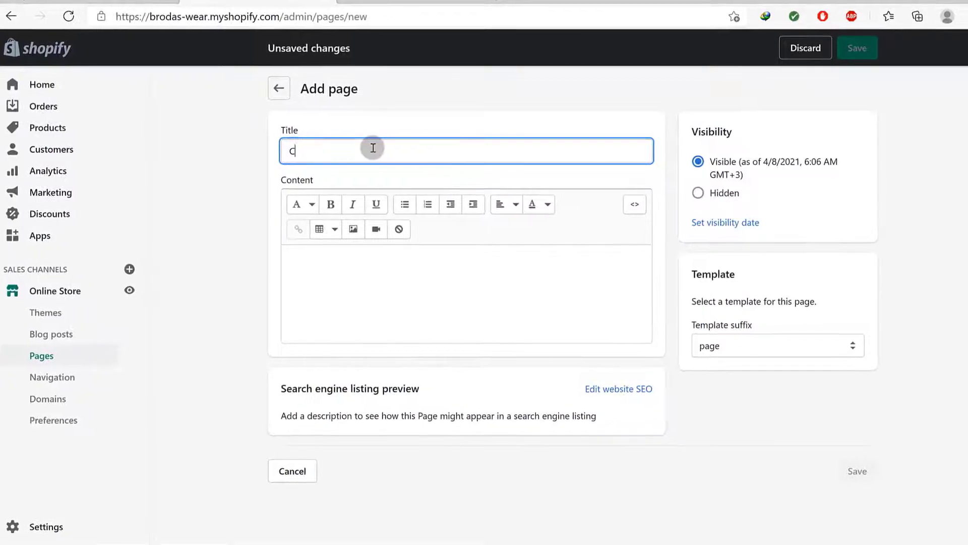
{"action": "type", "text": "tact us"}
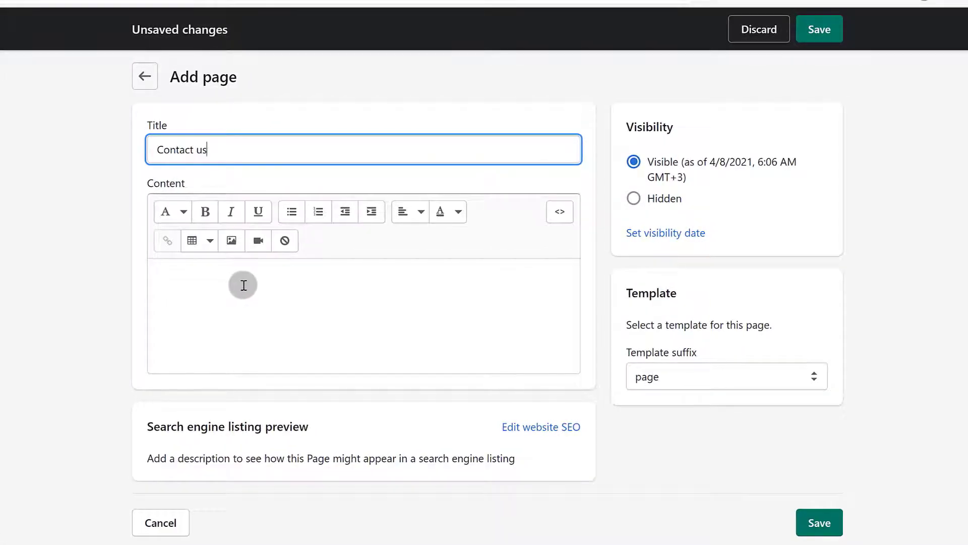
{"action": "left_click", "coordinate": [677, 378]}
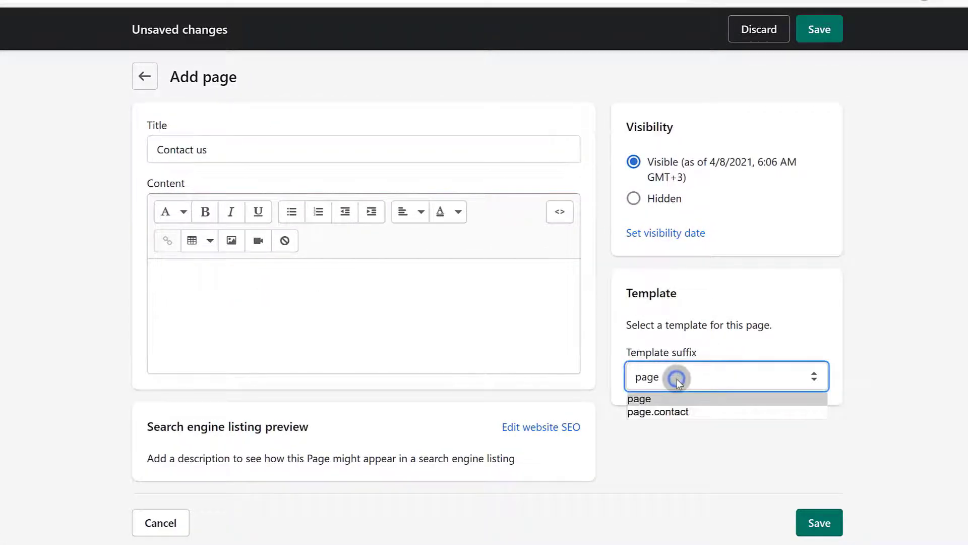
{"action": "left_click", "coordinate": [659, 413]}
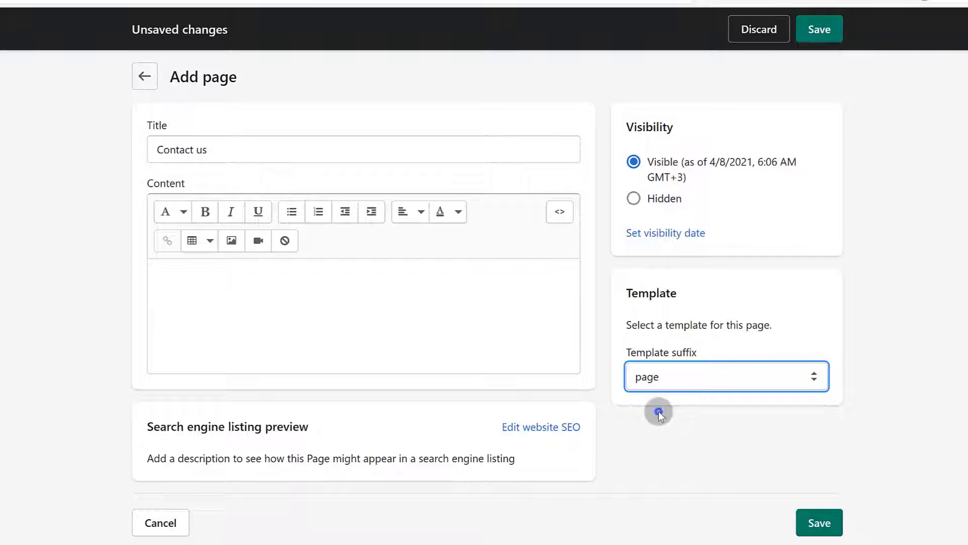
Step: Check the Contact us search listing description and save the page
{"action": "left_click", "coordinate": [147, 282]}
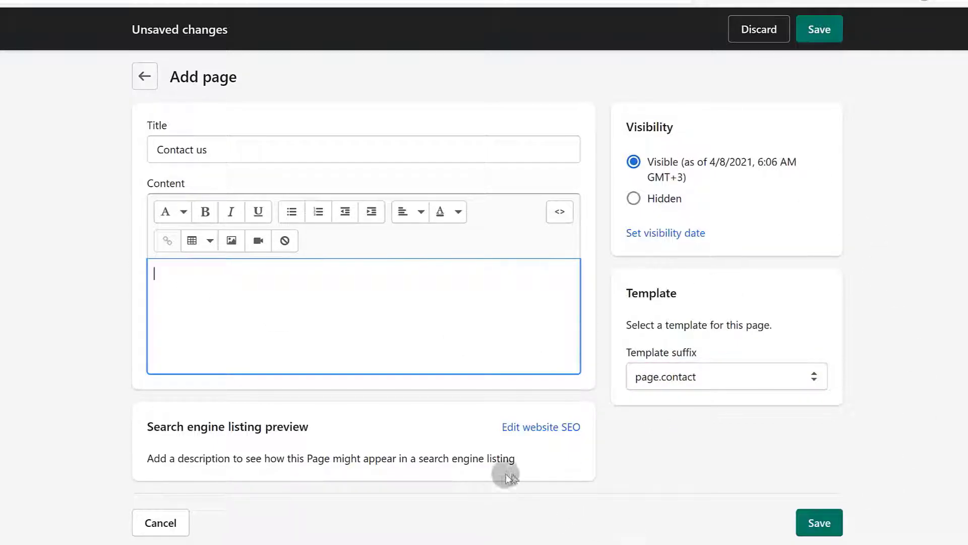
{"action": "left_click", "coordinate": [544, 433]}
{"action": "scroll", "coordinate": [402, 471], "scroll_direction": "down", "scroll_amount": 3}
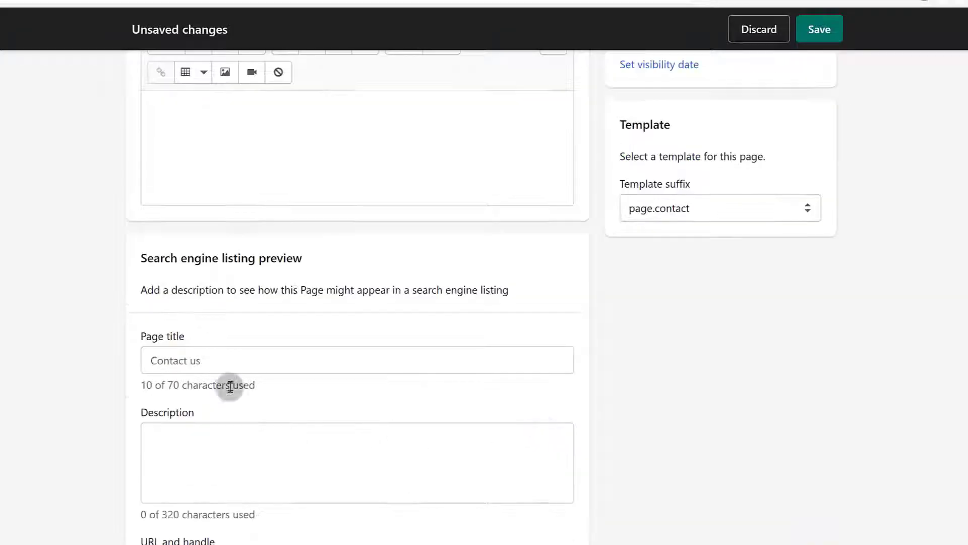
{"action": "left_click", "coordinate": [201, 448]}
{"action": "scroll", "coordinate": [376, 476], "scroll_direction": "down", "scroll_amount": 1}
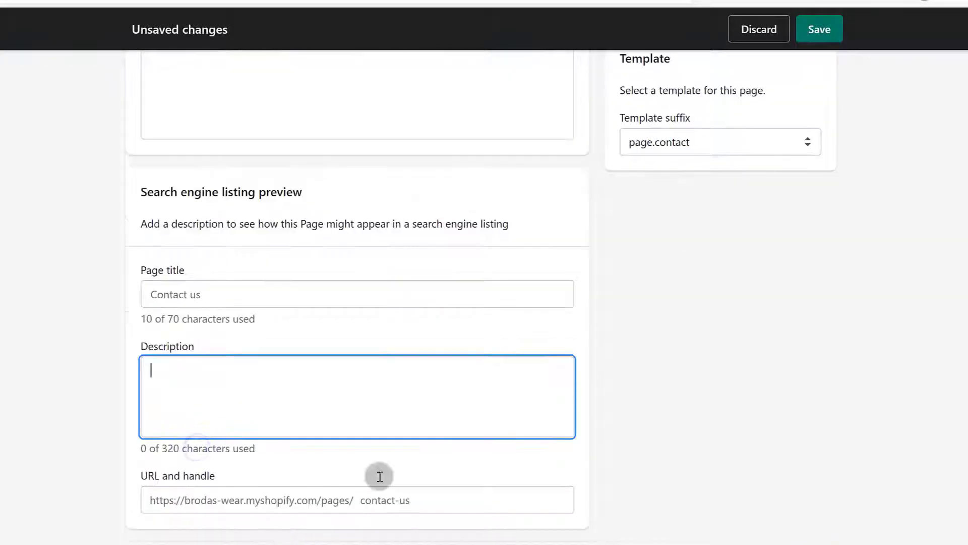
{"action": "scroll", "coordinate": [507, 401], "scroll_direction": "up", "scroll_amount": 4}
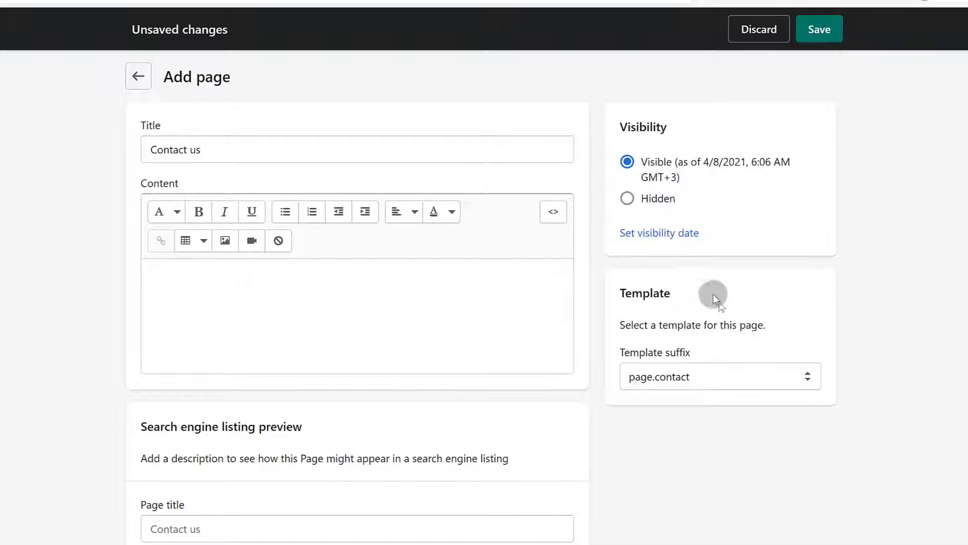
{"action": "left_click", "coordinate": [813, 29]}
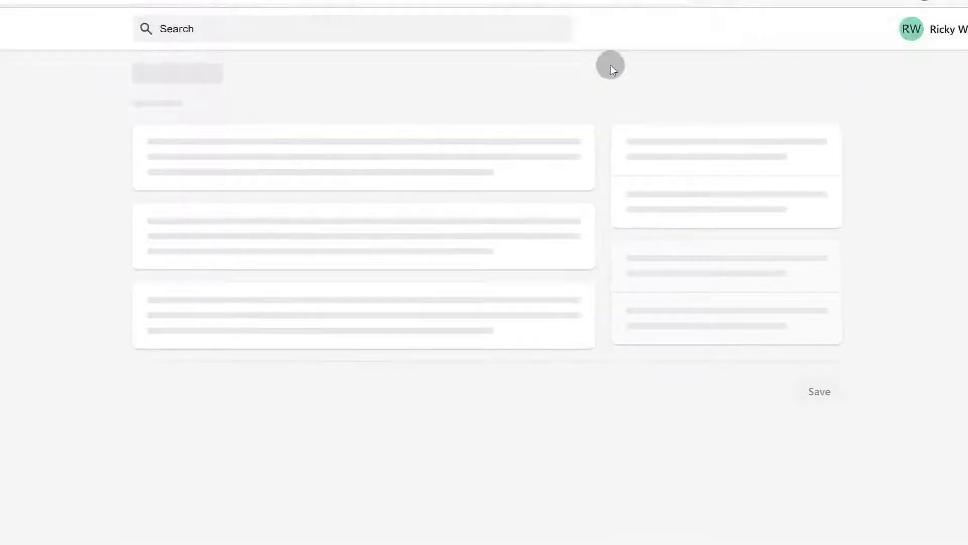
Step: Preview the Contact us form on the storefront, then return to its content editor
{"action": "left_click", "coordinate": [229, 145]}
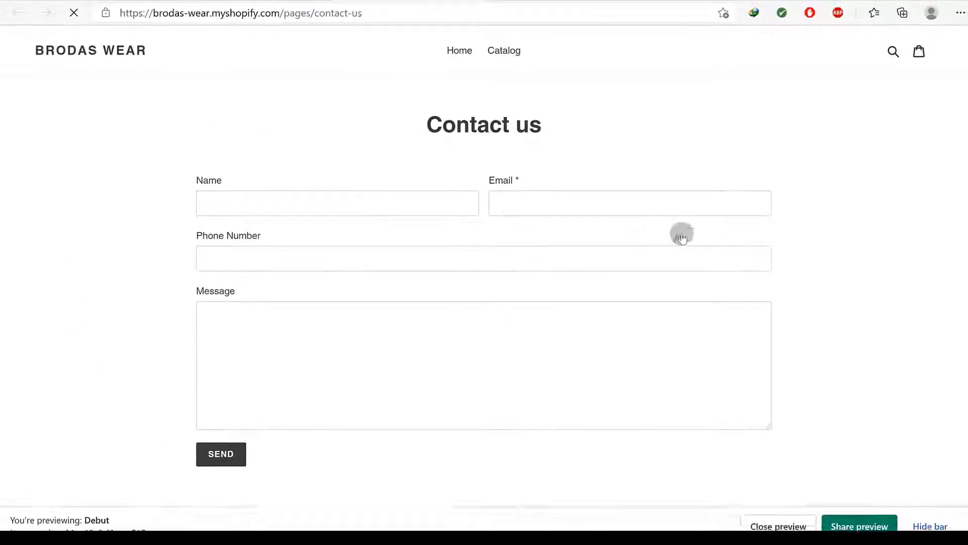
{"action": "scroll", "coordinate": [363, 336], "scroll_direction": "down", "scroll_amount": 5}
{"action": "scroll", "coordinate": [480, 331], "scroll_direction": "up", "scroll_amount": 5}
{"action": "left_click", "coordinate": [362, 204]}
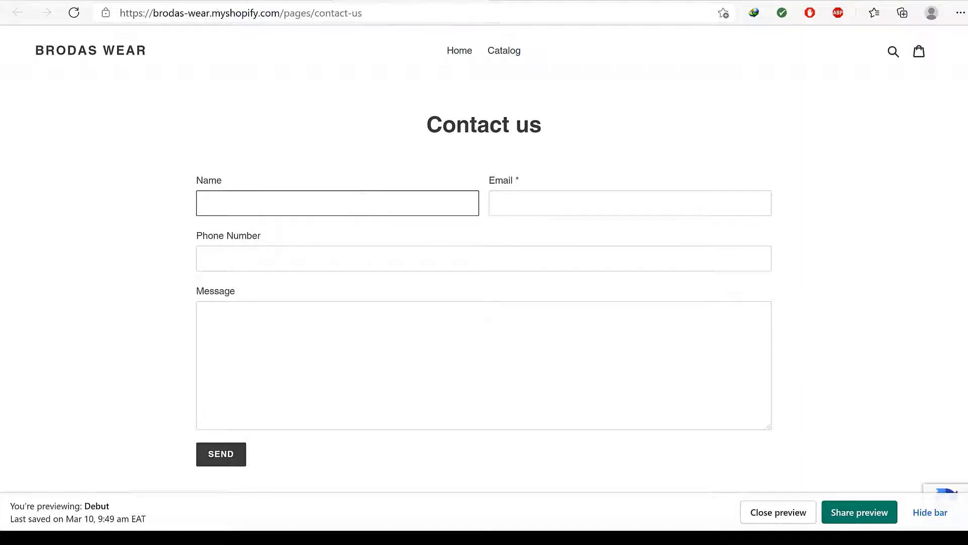
{"action": "left_click", "coordinate": [236, 1]}
{"action": "left_click", "coordinate": [305, 308]}
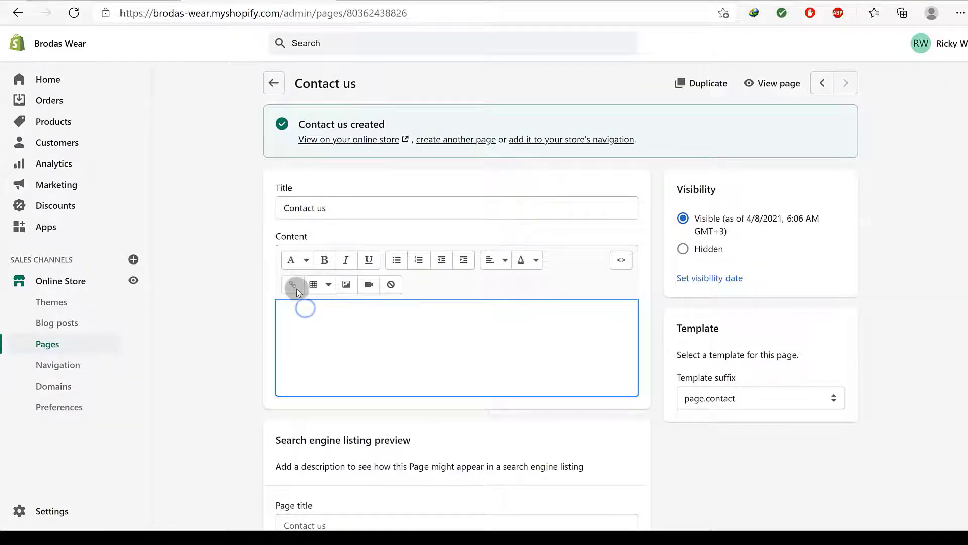
Step: Write 'Do You have any questions for us?' as the Contact us content and save
{"action": "type", "text": "Do Y"}
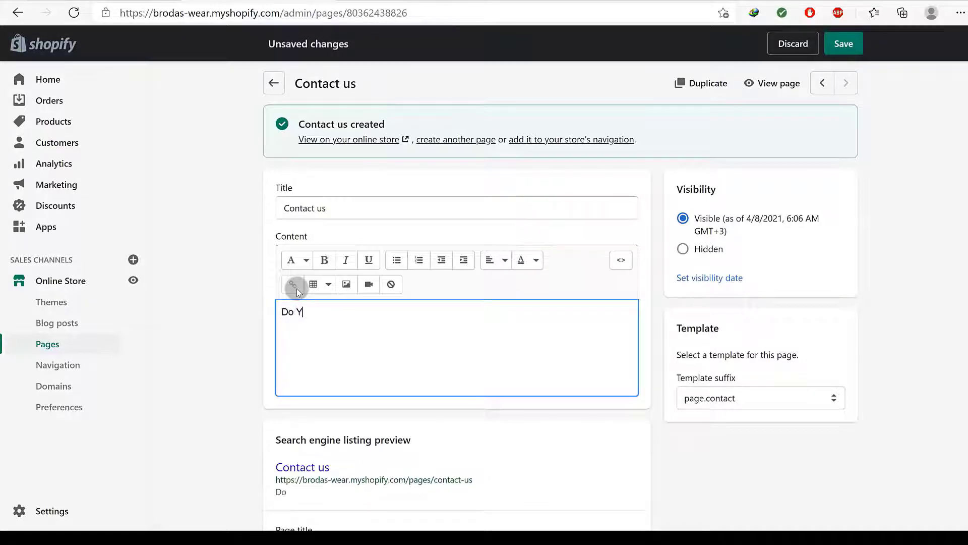
{"action": "type", "text": "ou have any questions for us?"}
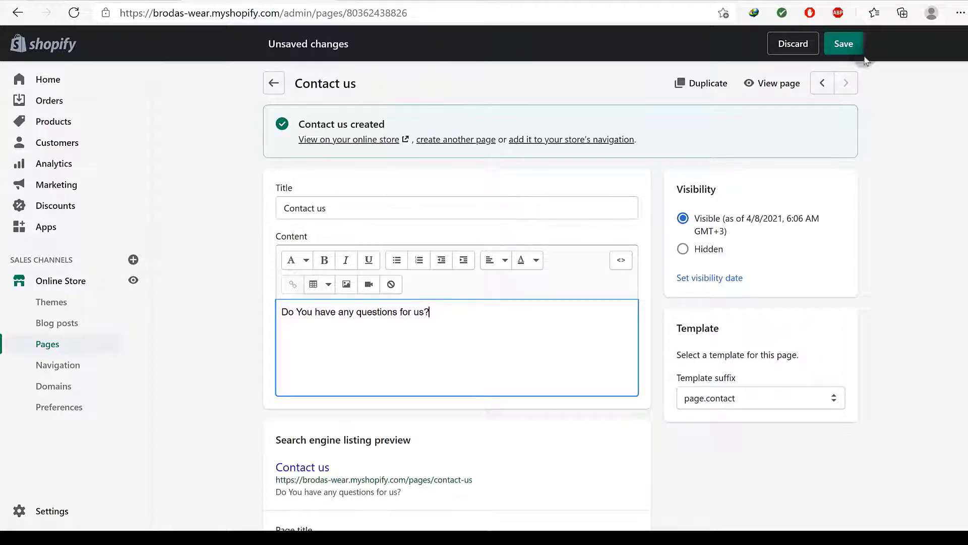
{"action": "left_click", "coordinate": [838, 43]}
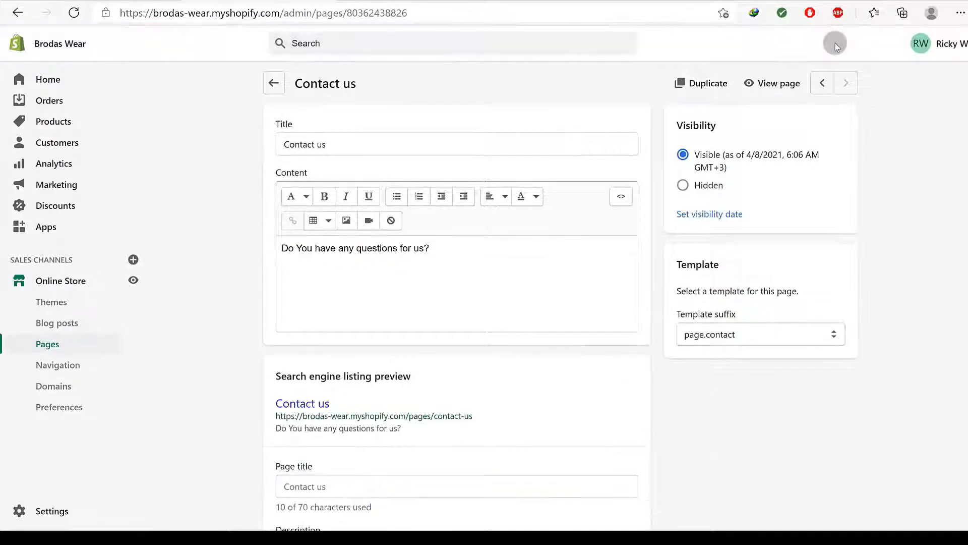
{"action": "left_click_drag", "start_coordinate": [432, 247], "coordinate": [280, 247]}
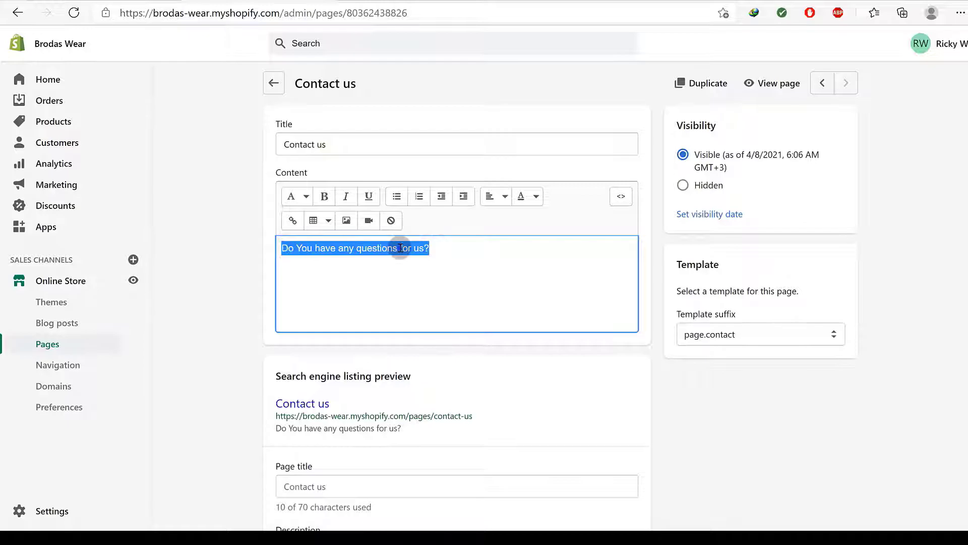
{"action": "left_click", "coordinate": [439, 247]}
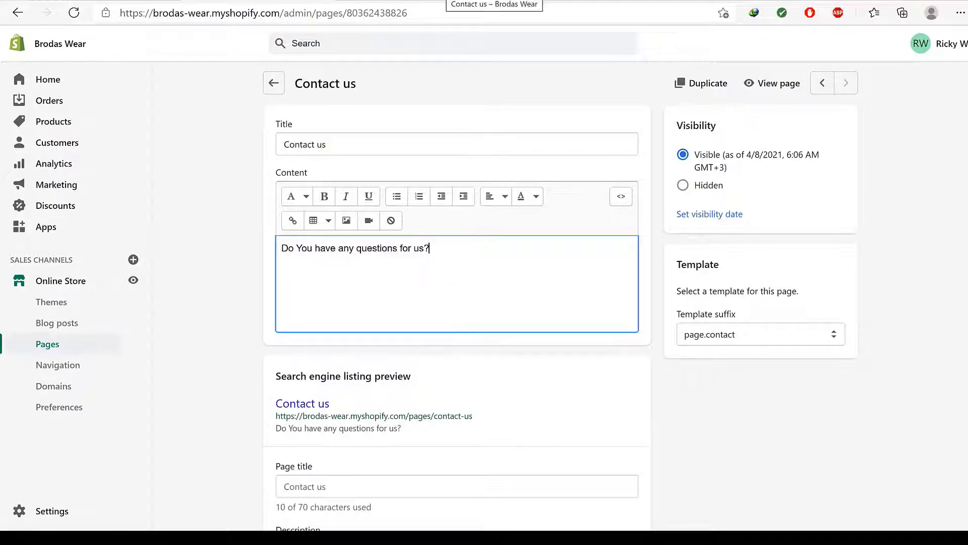
Step: Confirm the intro line appears on the live contact page
{"action": "left_click", "coordinate": [427, 0]}
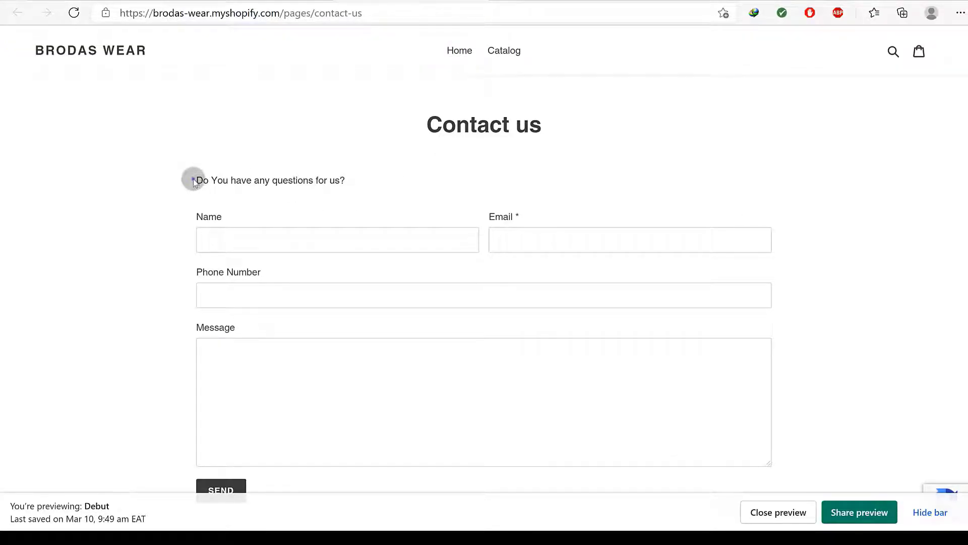
{"action": "left_click_drag", "start_coordinate": [194, 183], "coordinate": [365, 188]}
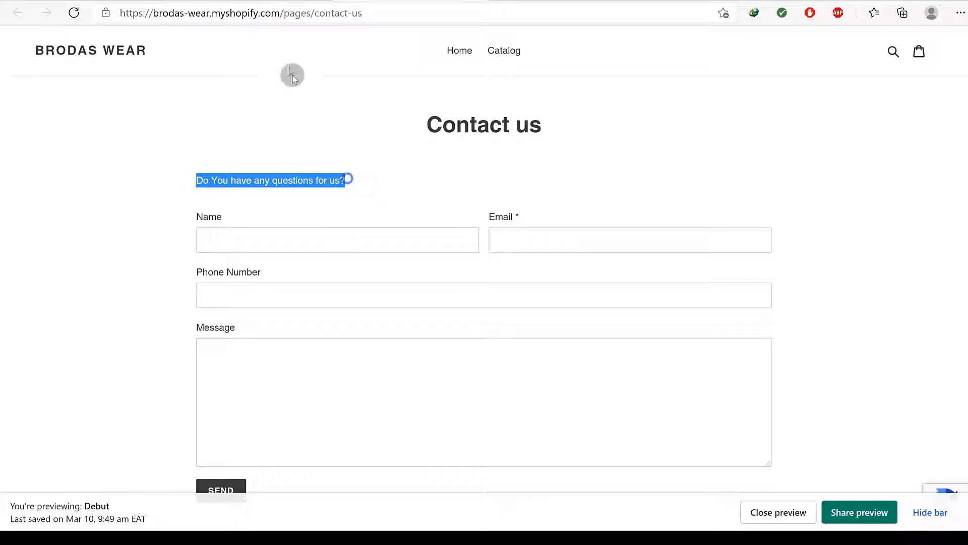
{"action": "left_click", "coordinate": [299, 0]}
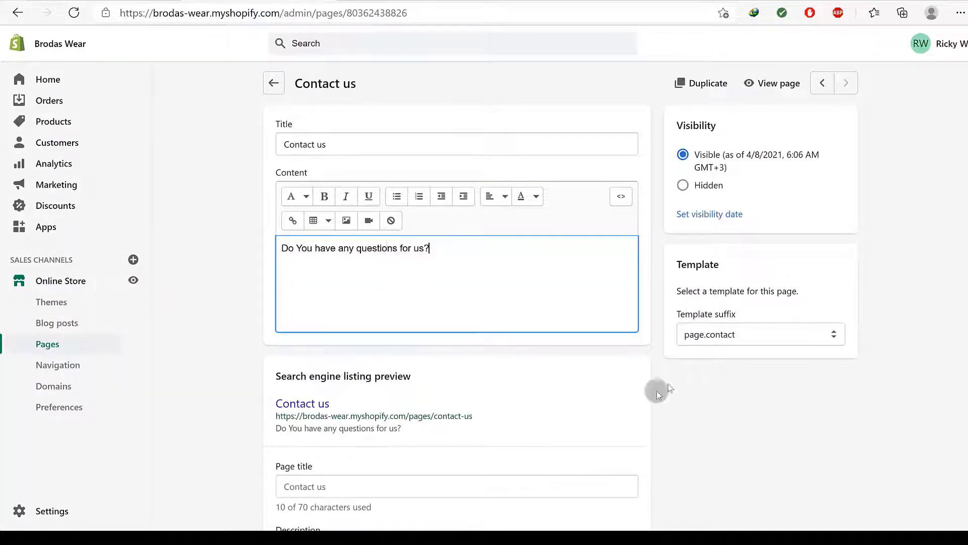
{"action": "scroll", "coordinate": [480, 404], "scroll_direction": "down", "scroll_amount": 4}
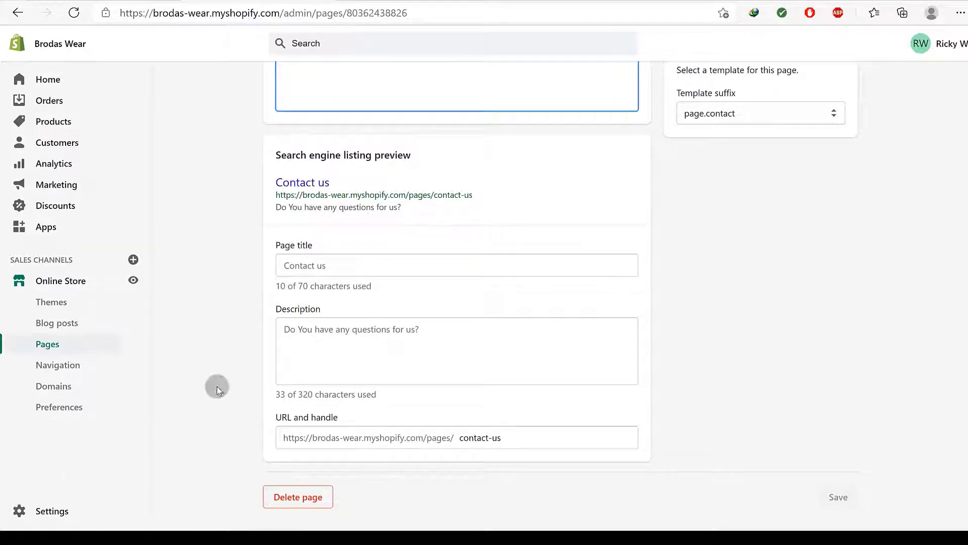
Step: Open the store settings in a new browser tab
{"action": "left_click", "coordinate": [58, 511]}
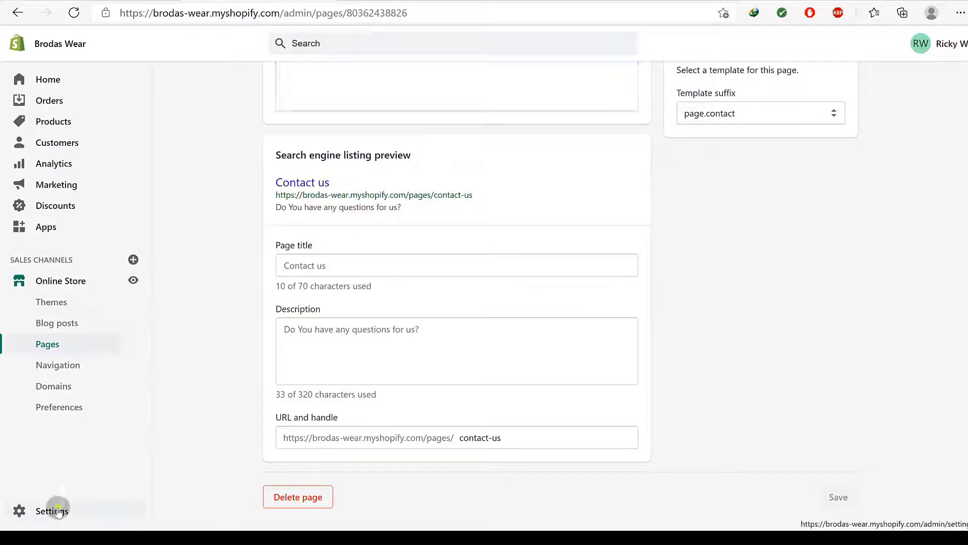
{"action": "right_click", "coordinate": [58, 510]}
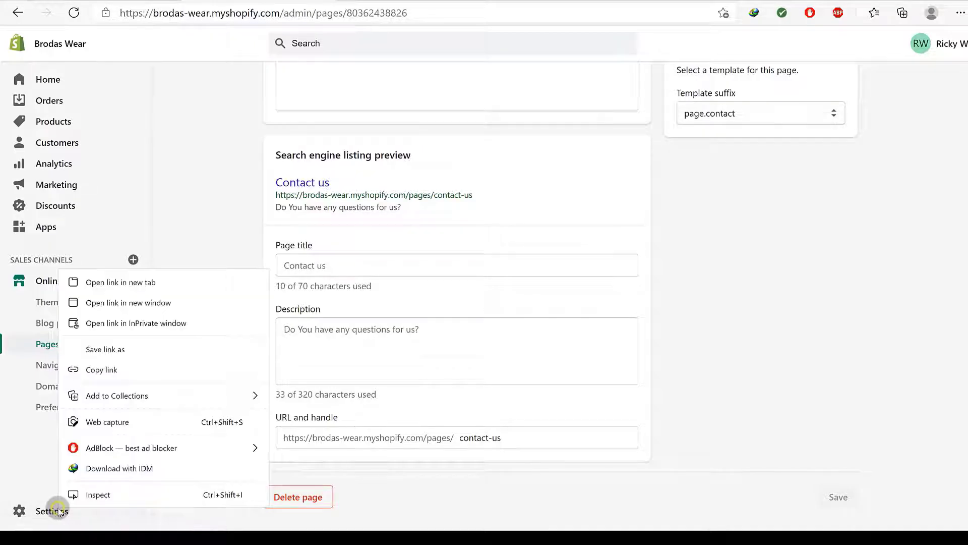
{"action": "left_click", "coordinate": [117, 280]}
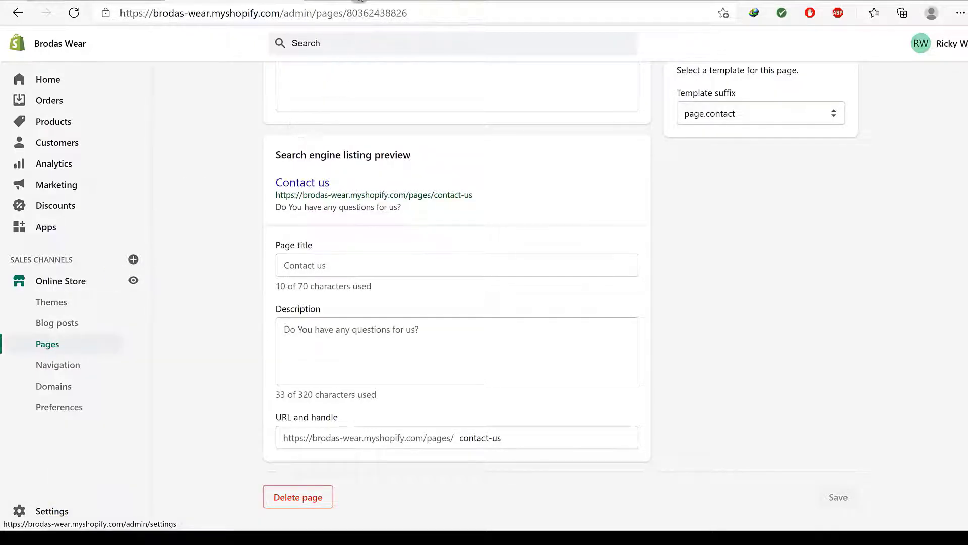
{"action": "left_click", "coordinate": [360, 1]}
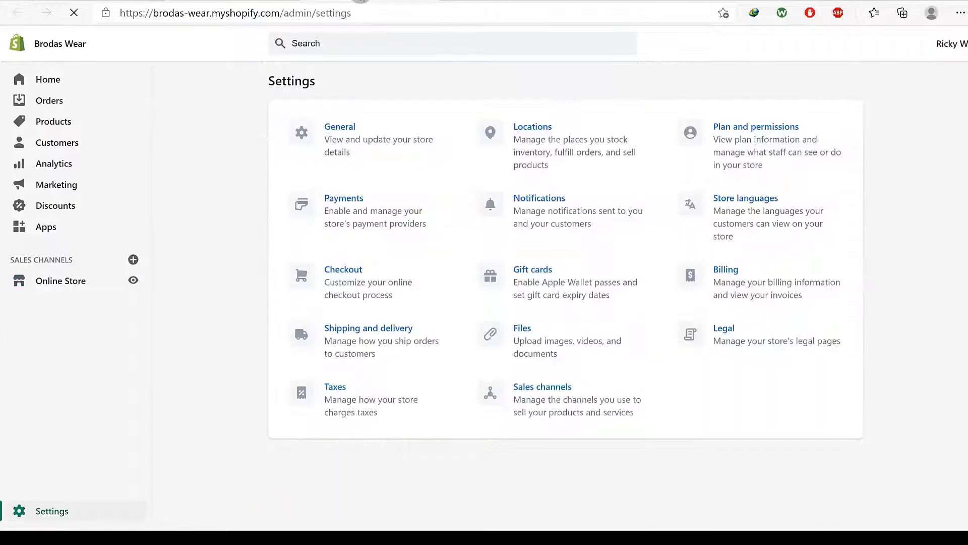
Step: Fill the Refund policy from its template in the Legal settings
{"action": "left_click", "coordinate": [724, 329]}
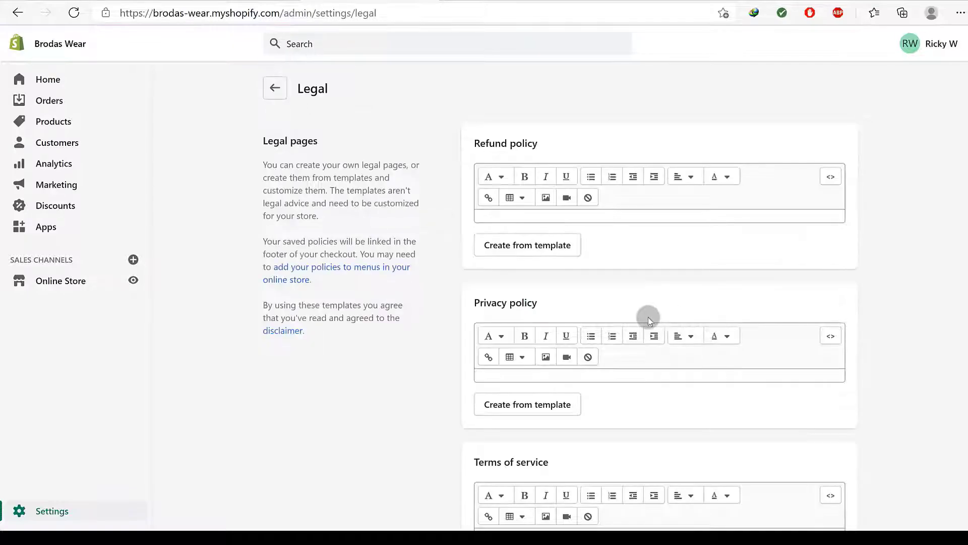
{"action": "scroll", "coordinate": [568, 243], "scroll_direction": "down", "scroll_amount": 8}
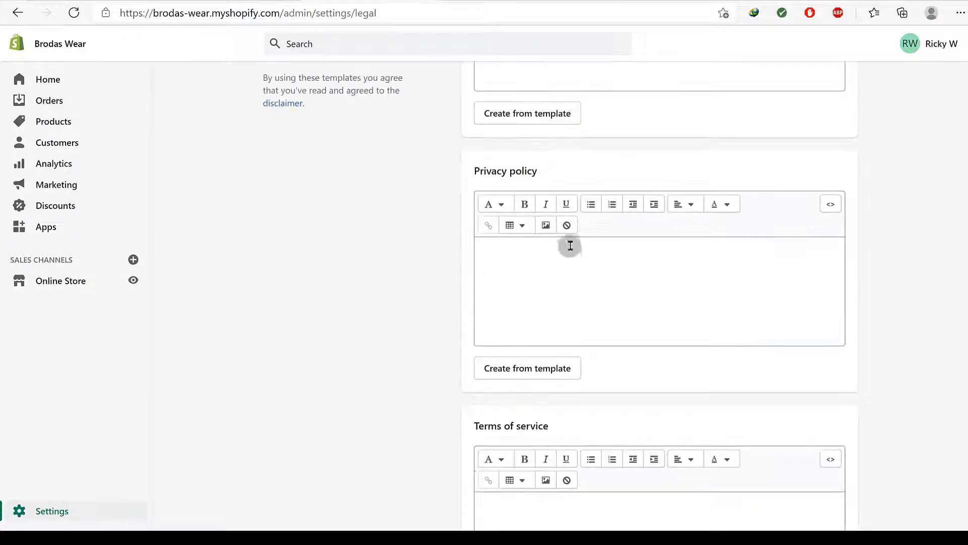
{"action": "scroll", "coordinate": [499, 275], "scroll_direction": "down", "scroll_amount": 3}
{"action": "scroll", "coordinate": [585, 372], "scroll_direction": "up", "scroll_amount": 11}
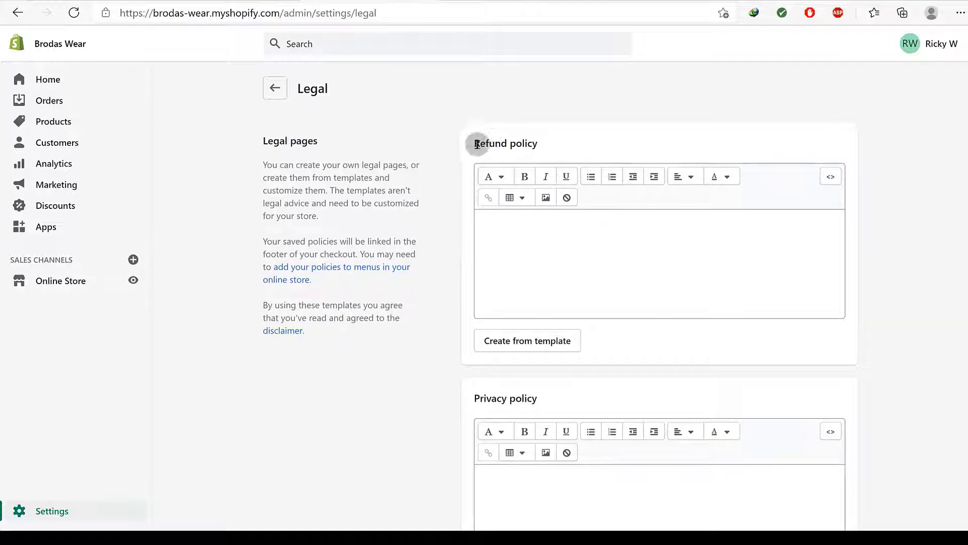
{"action": "left_click", "coordinate": [514, 329]}
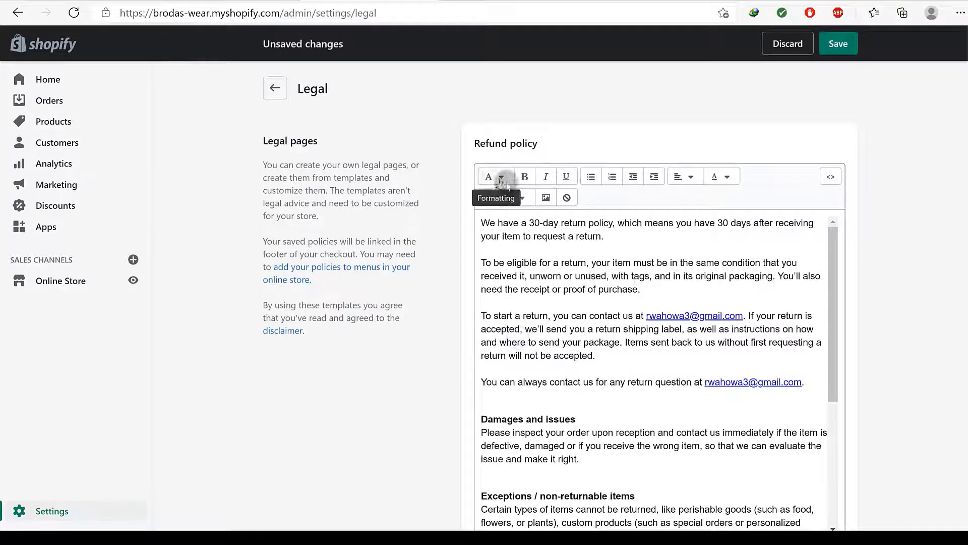
Step: Copy the 'Refund policy' heading and bring up the Pages list
{"action": "left_click_drag", "start_coordinate": [476, 141], "coordinate": [539, 146]}
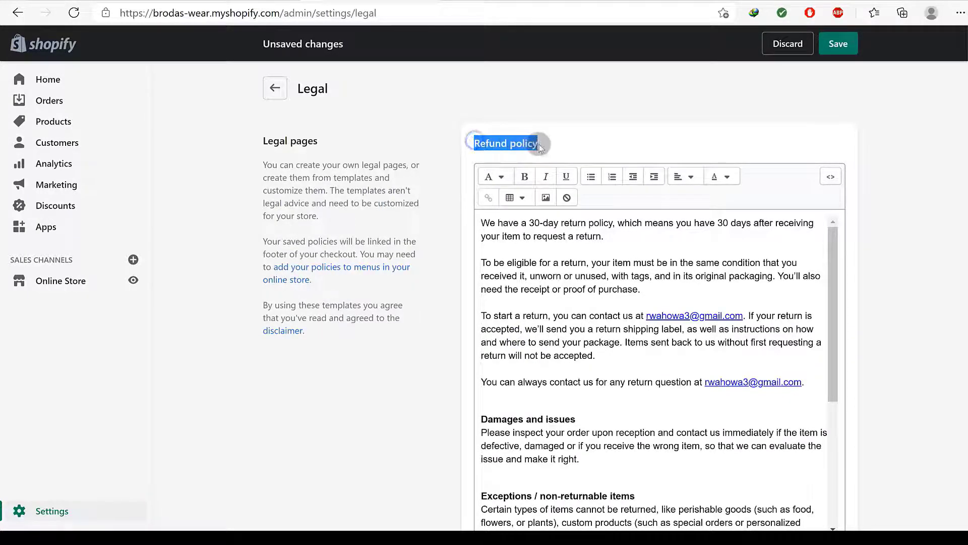
{"action": "right_click", "coordinate": [534, 146]}
{"action": "left_click", "coordinate": [564, 162]}
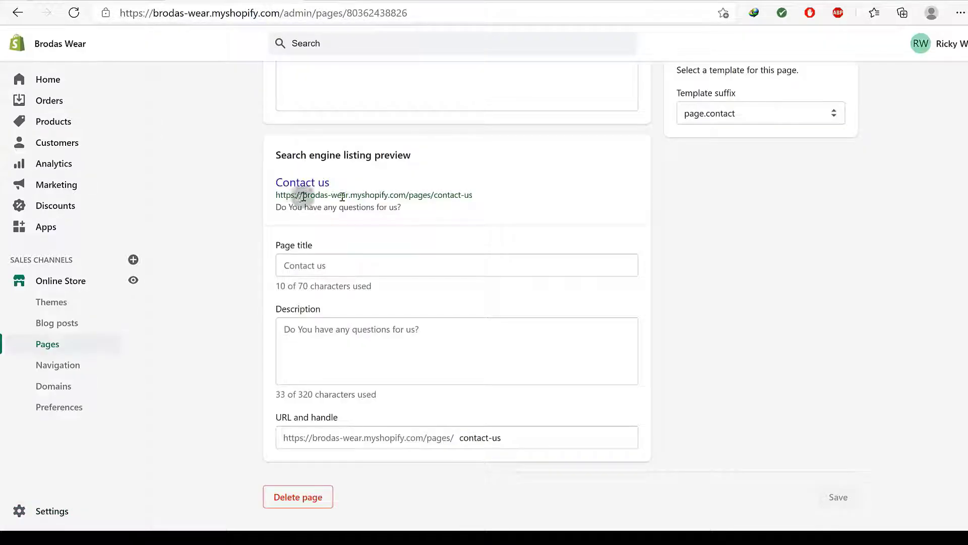
{"action": "scroll", "coordinate": [757, 212], "scroll_direction": "up", "scroll_amount": 5}
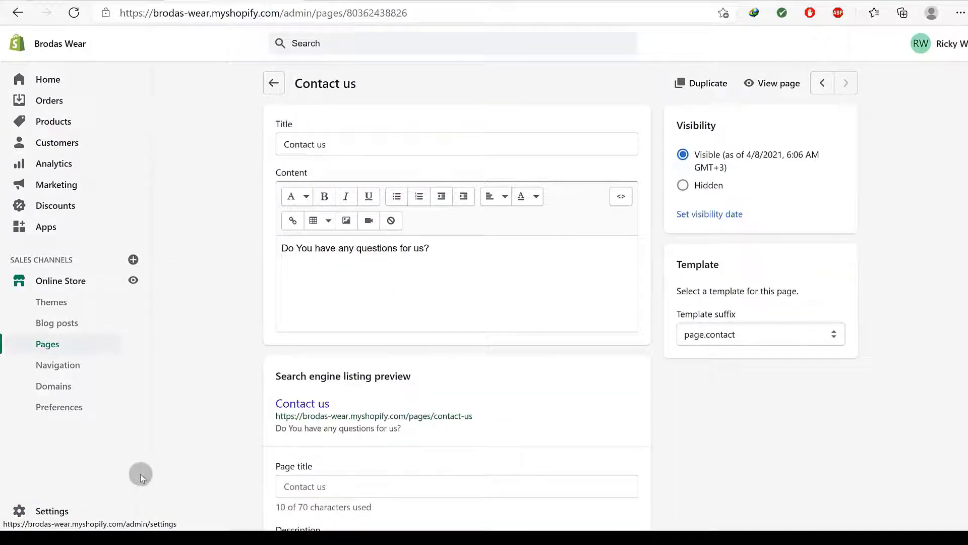
{"action": "left_click", "coordinate": [52, 347]}
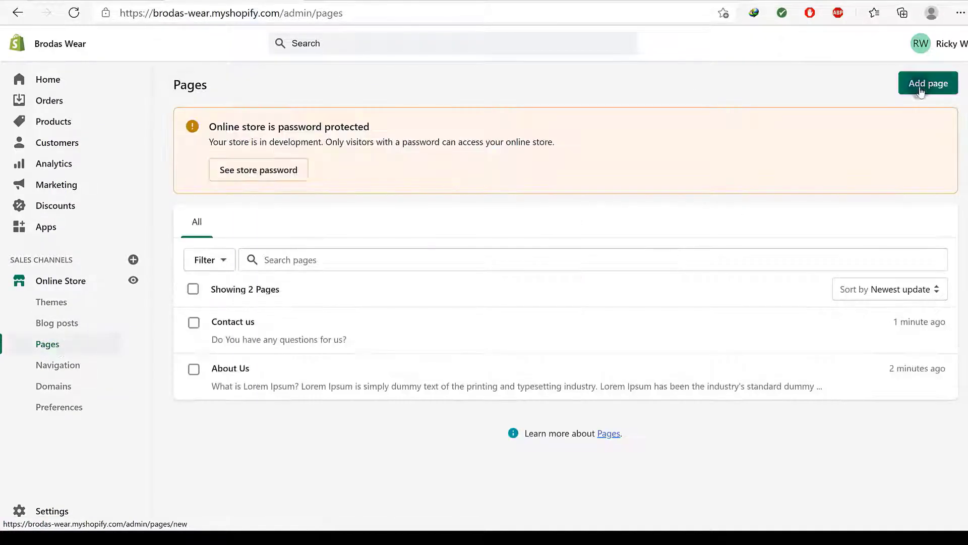
Step: Start a new page with 'Refund policy' pasted as its title
{"action": "left_click", "coordinate": [921, 84]}
{"action": "left_click", "coordinate": [317, 144]}
{"action": "right_click", "coordinate": [318, 144]}
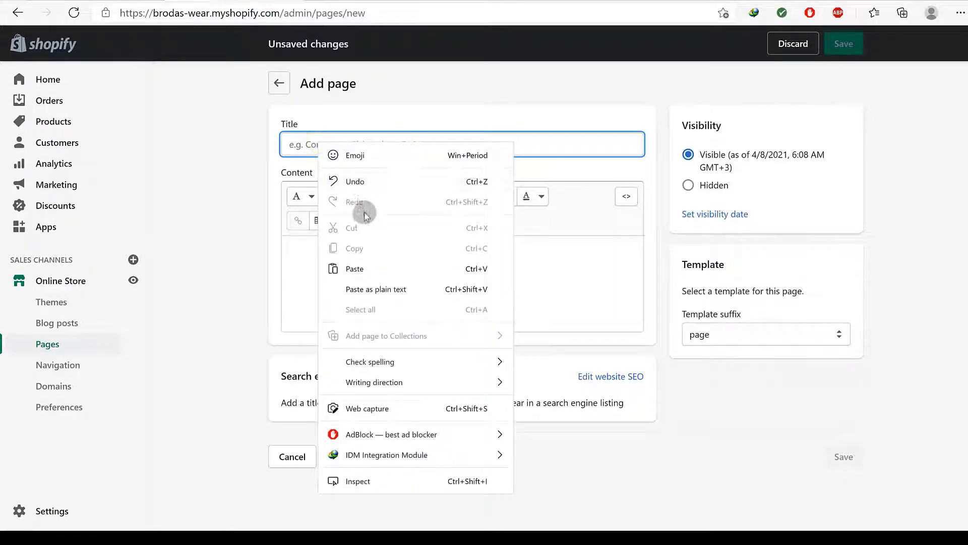
{"action": "left_click", "coordinate": [359, 270]}
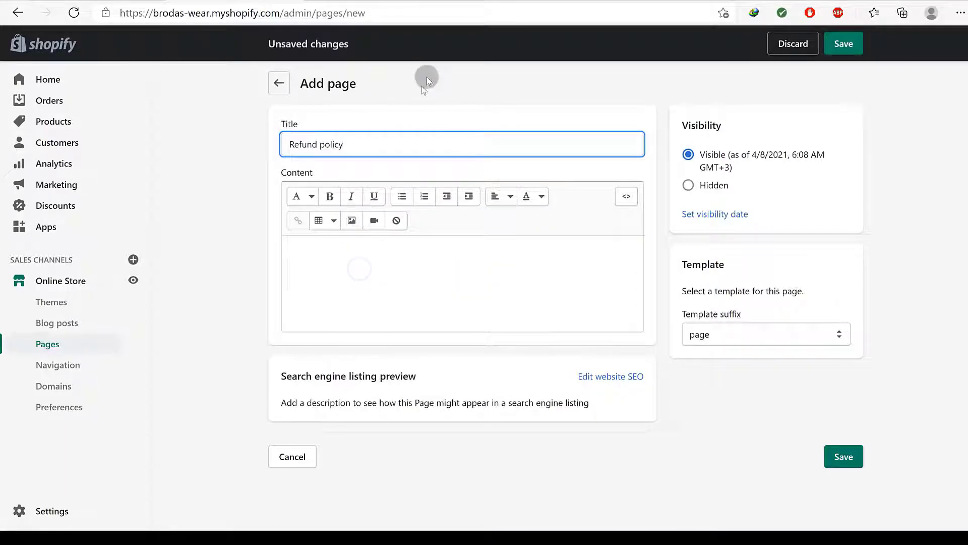
Step: Copy the full 30-day refund policy text into the page content and save it
{"action": "left_click", "coordinate": [384, 0]}
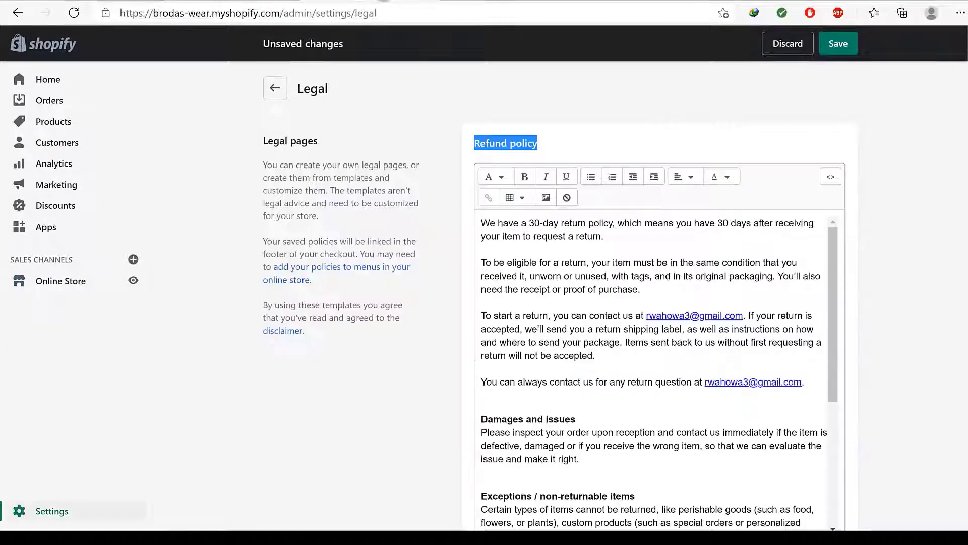
{"action": "left_click", "coordinate": [555, 288]}
{"action": "key", "text": "ctrl+a"}
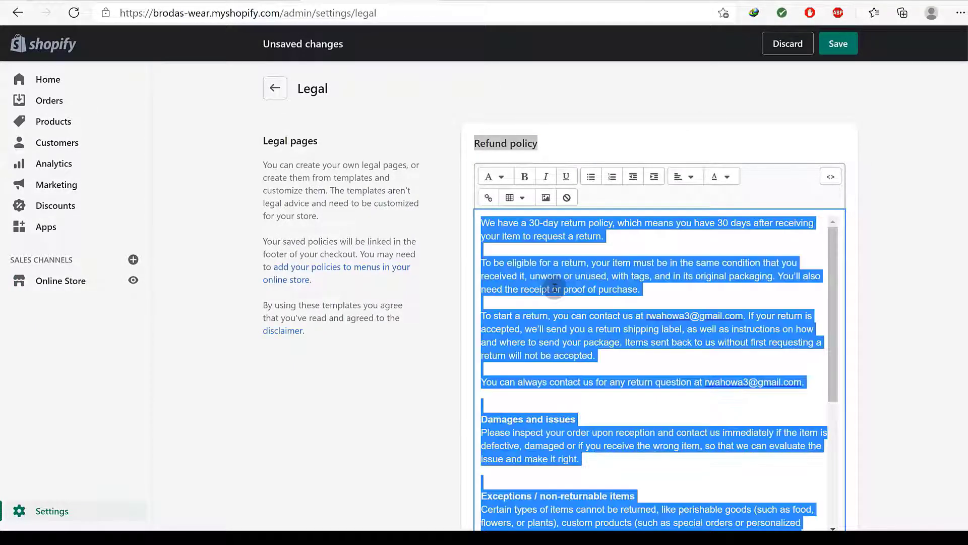
{"action": "left_click", "coordinate": [235, 2]}
{"action": "left_click", "coordinate": [310, 249]}
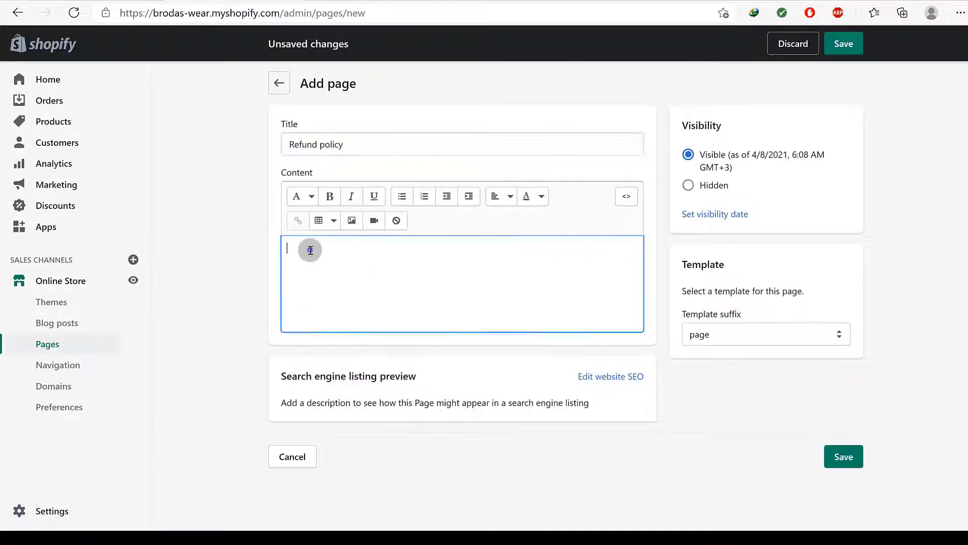
{"action": "right_click", "coordinate": [310, 250]}
{"action": "left_click", "coordinate": [349, 308]}
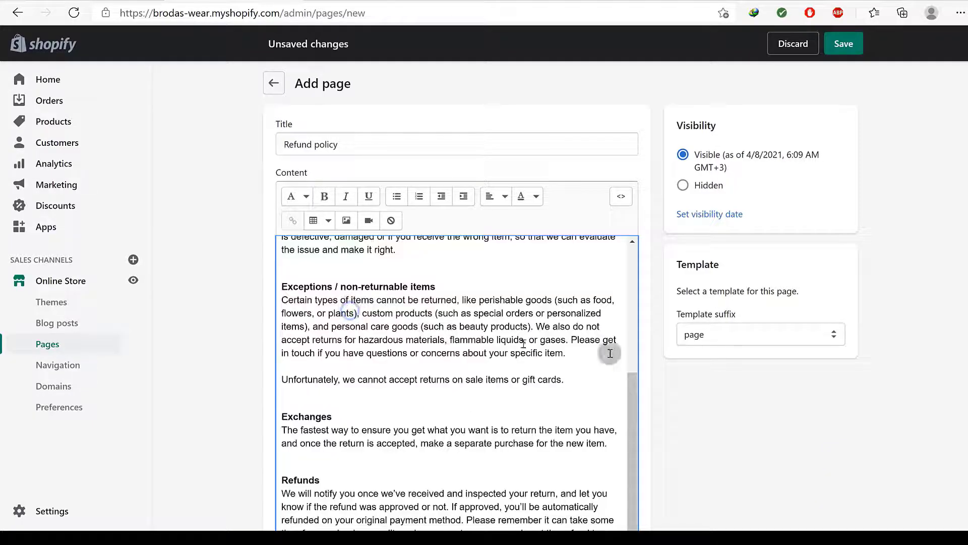
{"action": "scroll", "coordinate": [712, 450], "scroll_direction": "down", "scroll_amount": 5}
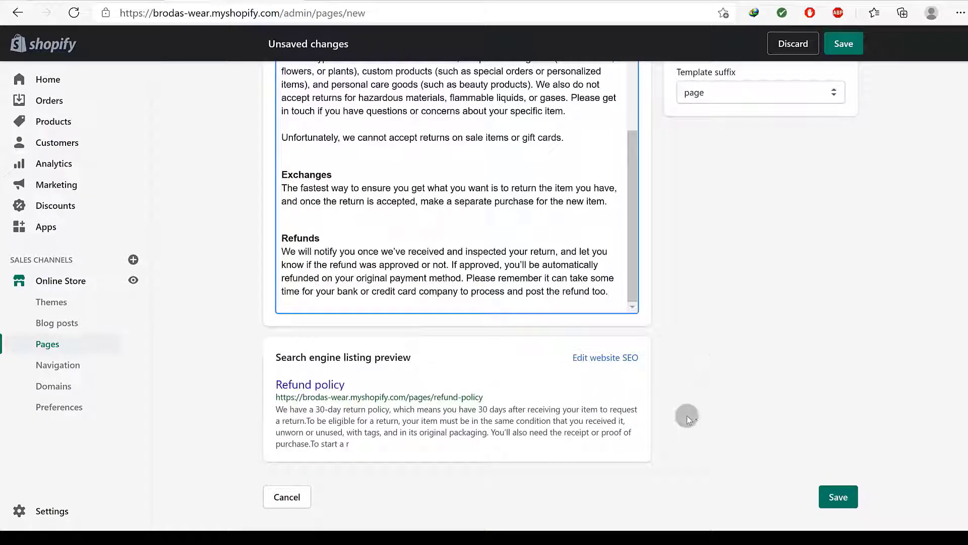
{"action": "left_click", "coordinate": [829, 498]}
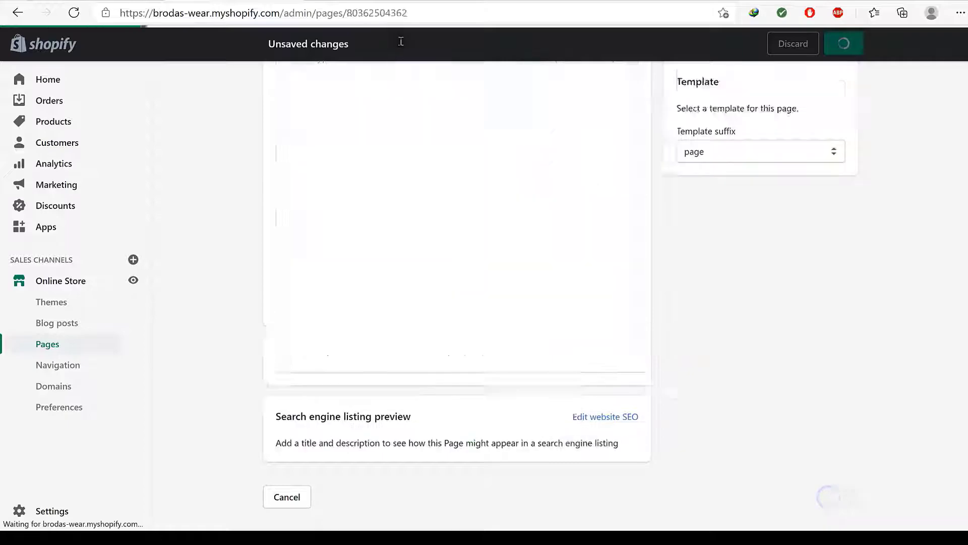
Step: Copy the 'Privacy policy' heading and generate the Privacy policy from its template
{"action": "left_click", "coordinate": [392, 2]}
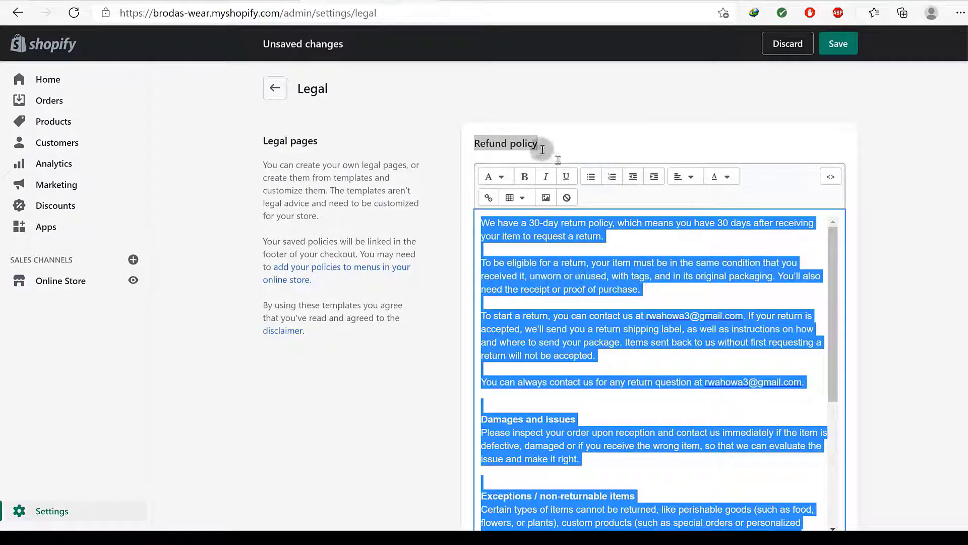
{"action": "scroll", "coordinate": [587, 315], "scroll_direction": "down", "scroll_amount": 4}
{"action": "scroll", "coordinate": [390, 355], "scroll_direction": "down", "scroll_amount": 6}
{"action": "scroll", "coordinate": [393, 354], "scroll_direction": "down", "scroll_amount": 3}
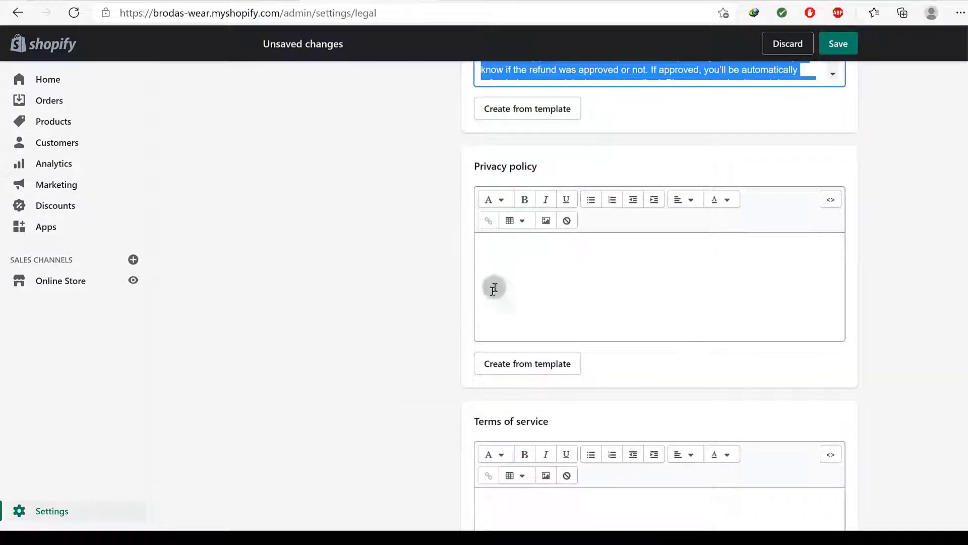
{"action": "left_click_drag", "start_coordinate": [537, 168], "coordinate": [482, 167]}
{"action": "right_click", "coordinate": [479, 168]}
{"action": "left_click", "coordinate": [512, 182]}
{"action": "left_click", "coordinate": [516, 364]}
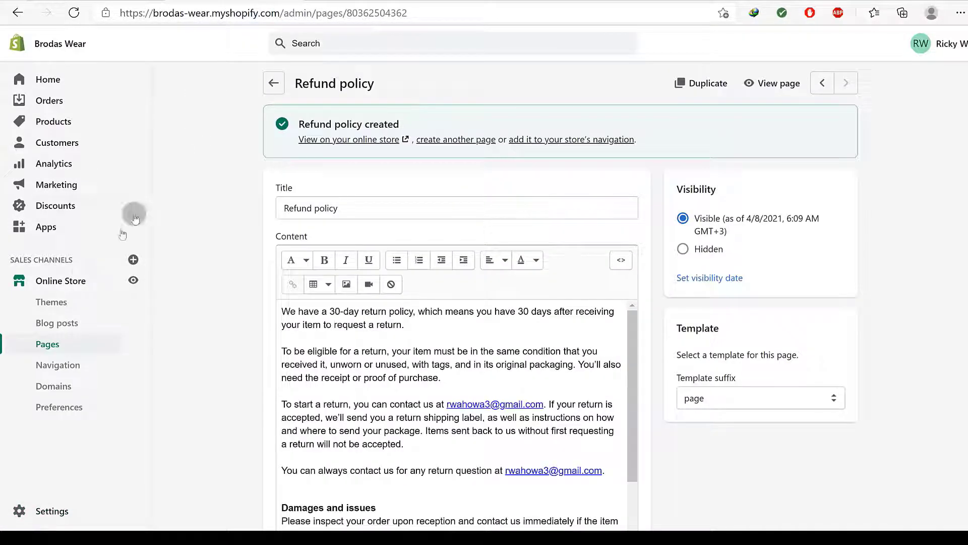
{"action": "left_click", "coordinate": [47, 343]}
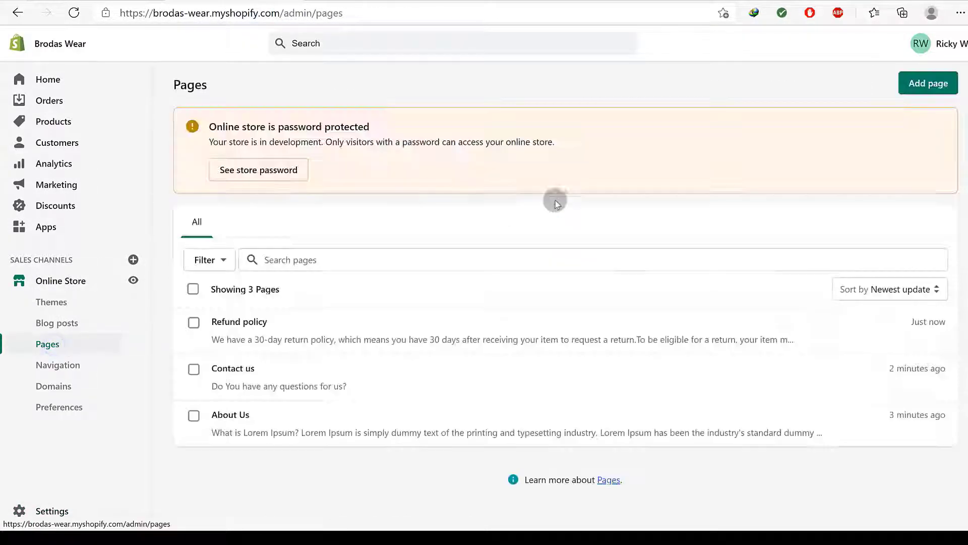
Step: Add a page titled 'Privacy policy' and select the template privacy text in Legal settings
{"action": "left_click", "coordinate": [922, 81]}
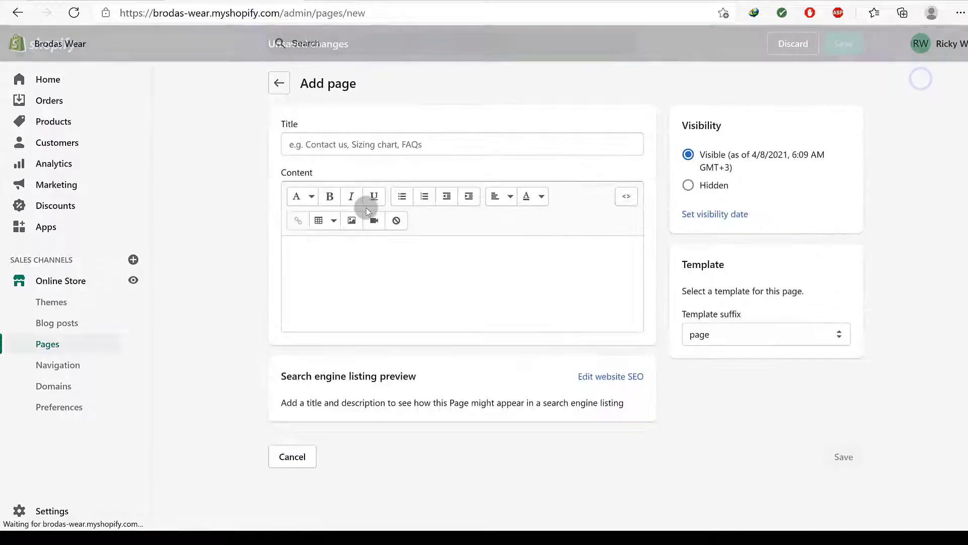
{"action": "right_click", "coordinate": [361, 150]}
{"action": "left_click", "coordinate": [403, 276]}
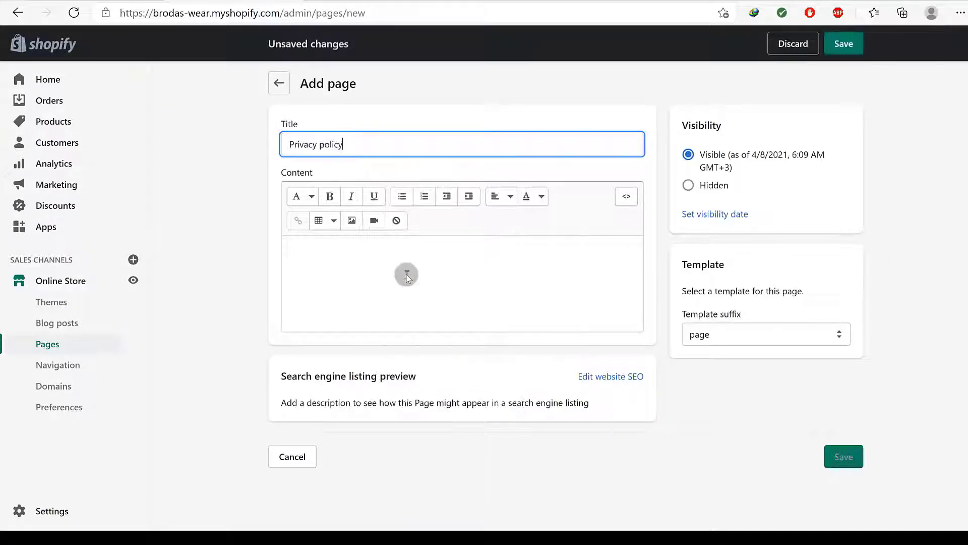
{"action": "left_click", "coordinate": [376, 5]}
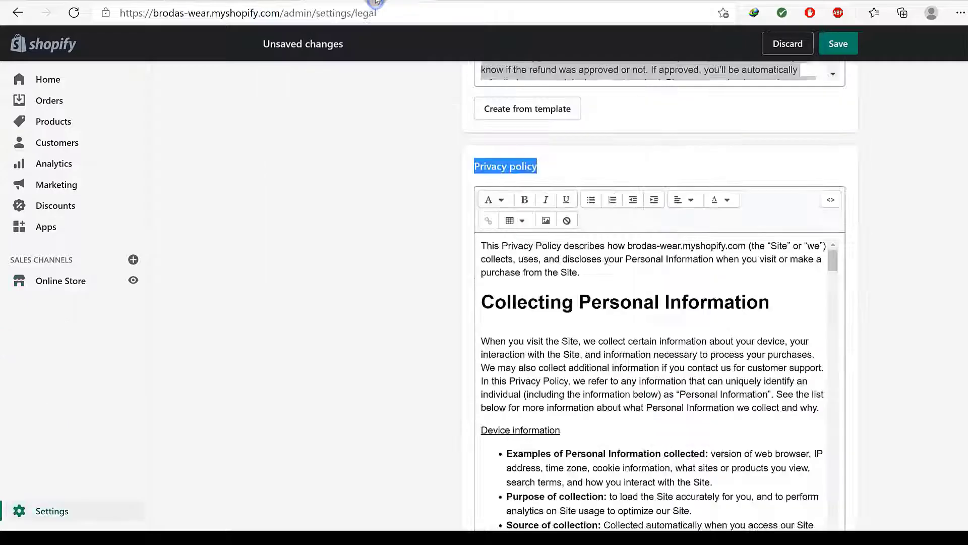
{"action": "left_click", "coordinate": [554, 308]}
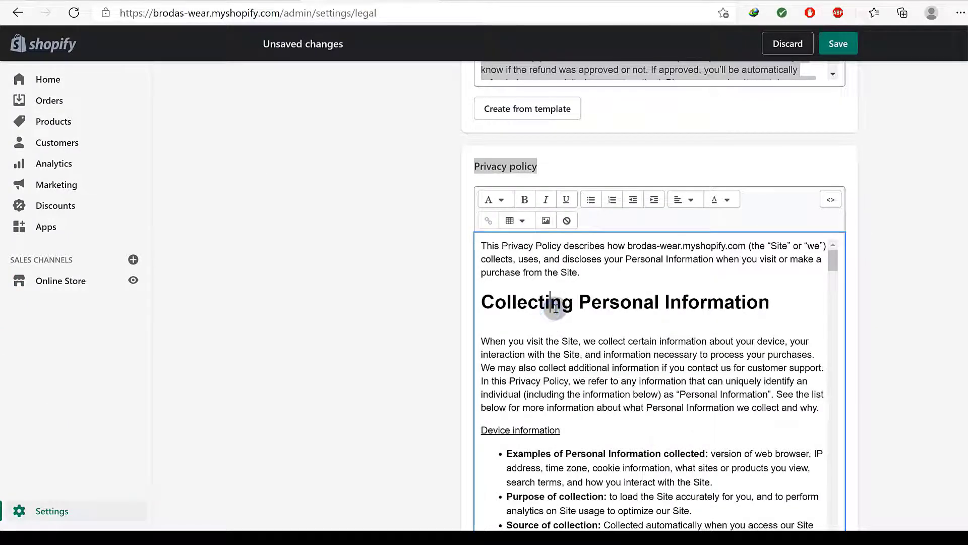
{"action": "key", "text": "ctrl+a"}
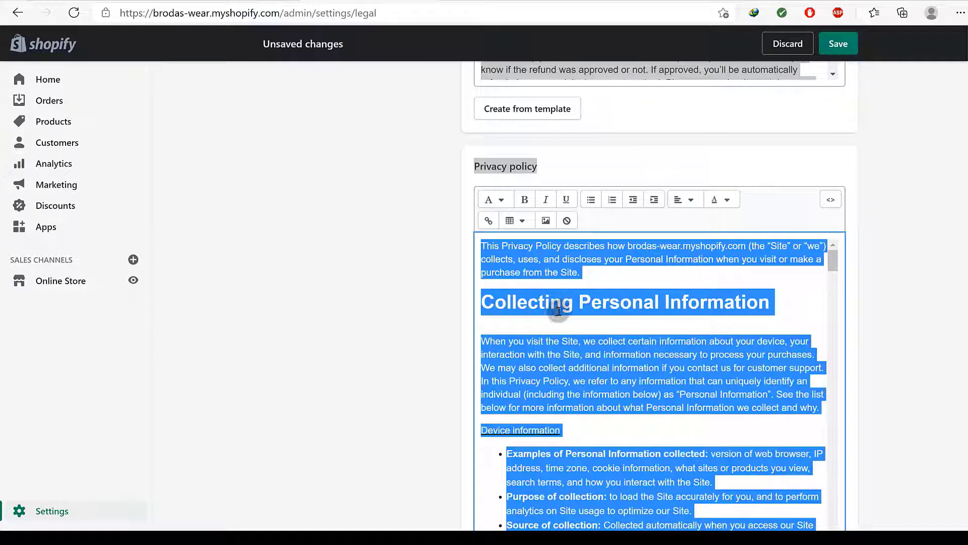
{"action": "scroll", "coordinate": [552, 412], "scroll_direction": "down", "scroll_amount": 2}
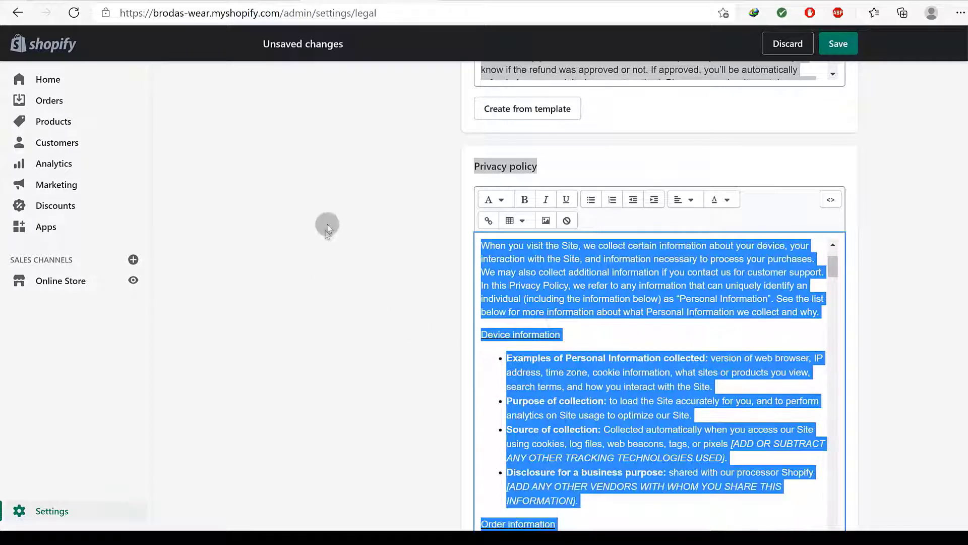
Step: Paste the privacy policy text into the page content and save it
{"action": "left_click", "coordinate": [275, 3]}
{"action": "left_click", "coordinate": [335, 258]}
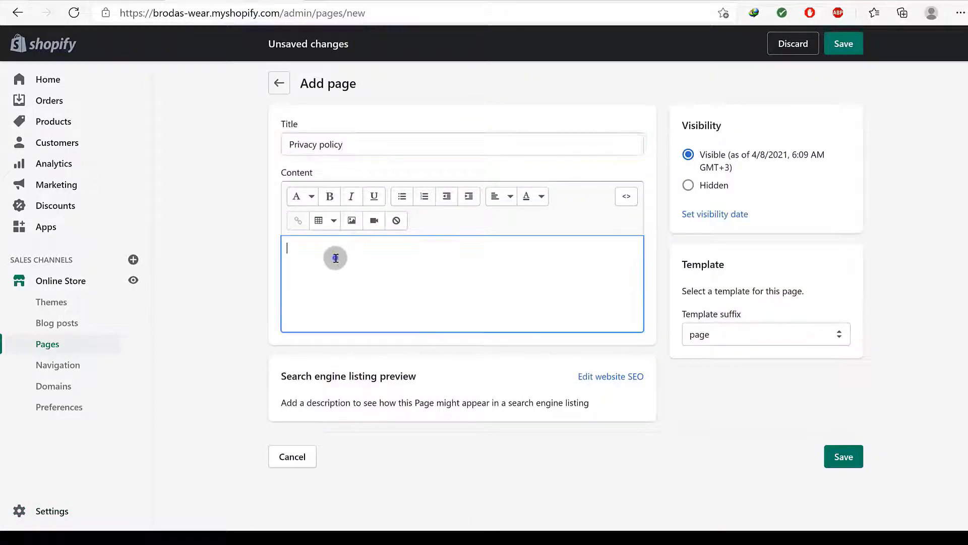
{"action": "right_click", "coordinate": [335, 258]}
{"action": "left_click", "coordinate": [400, 305]}
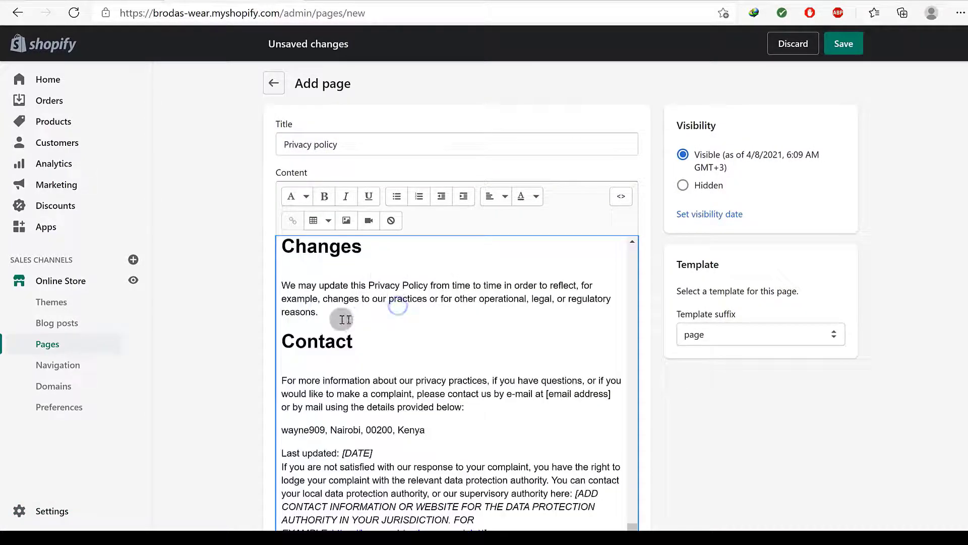
{"action": "scroll", "coordinate": [216, 347], "scroll_direction": "down", "scroll_amount": 5}
{"action": "scroll", "coordinate": [818, 301], "scroll_direction": "up", "scroll_amount": 4}
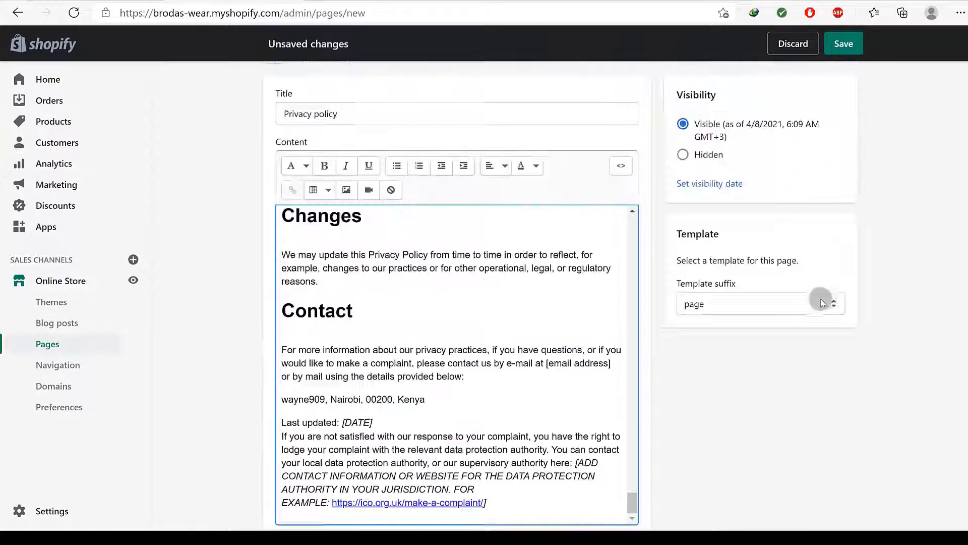
{"action": "scroll", "coordinate": [839, 291], "scroll_direction": "down", "scroll_amount": 5}
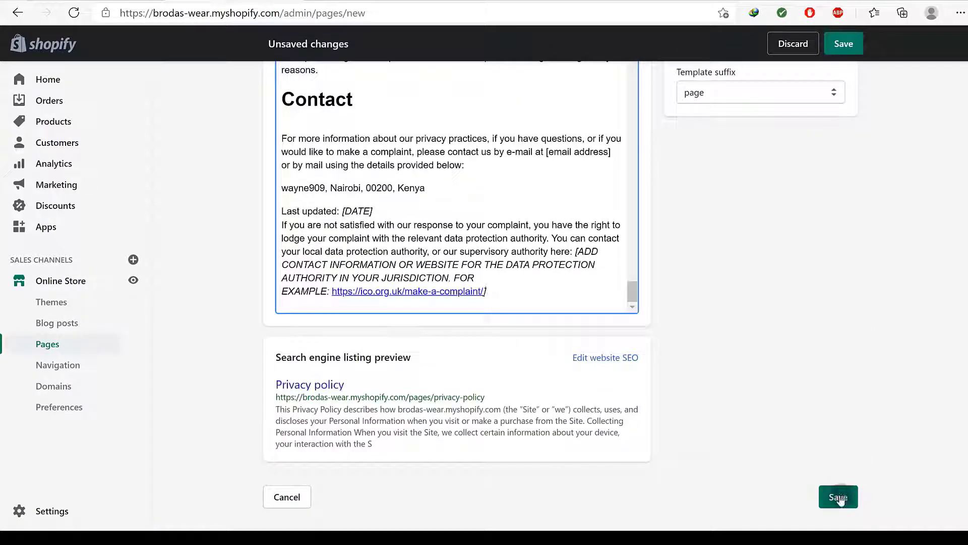
{"action": "left_click", "coordinate": [839, 497]}
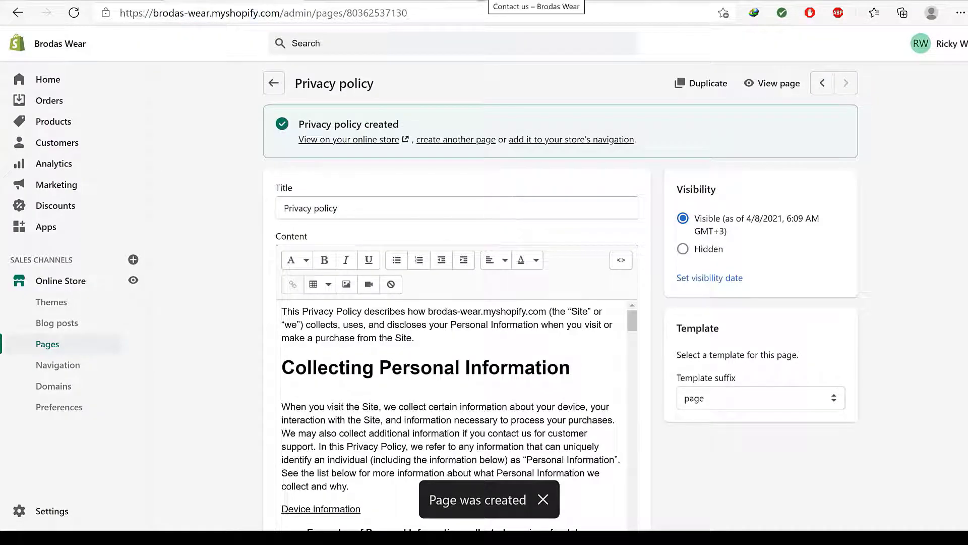
{"action": "left_click", "coordinate": [481, 1]}
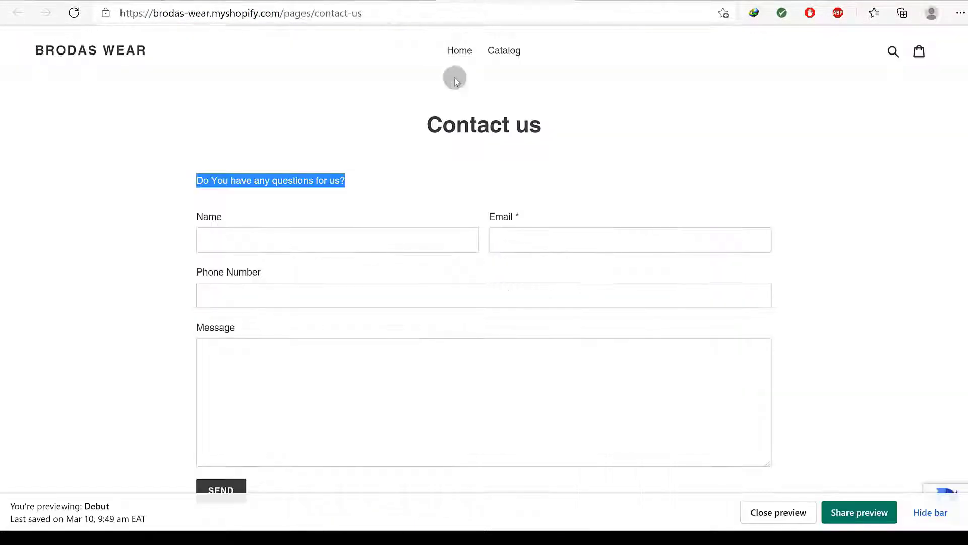
Step: Reload and browse the live storefront homepage, whose menu still shows only Home and Catalog
{"action": "left_click", "coordinate": [74, 13]}
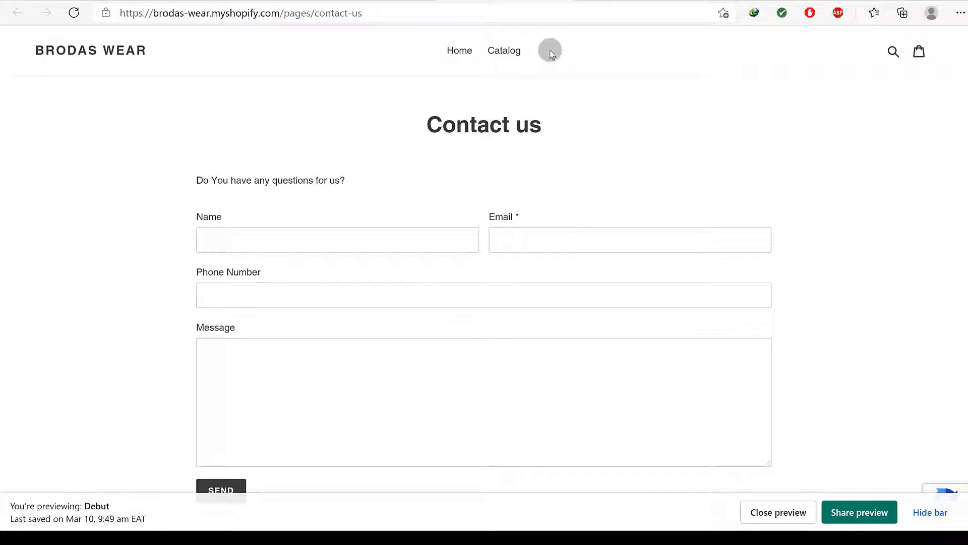
{"action": "scroll", "coordinate": [515, 121], "scroll_direction": "down", "scroll_amount": 5}
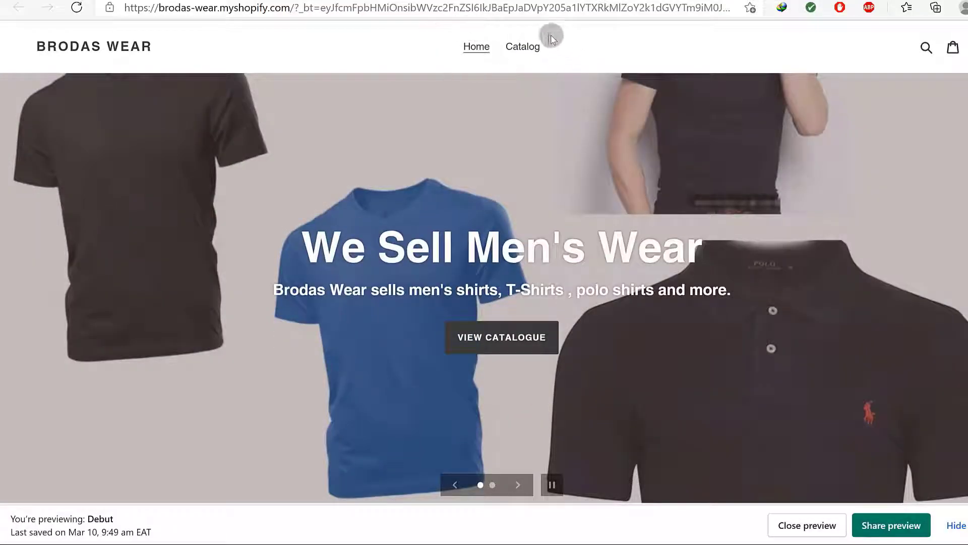
{"action": "scroll", "coordinate": [656, 162], "scroll_direction": "down", "scroll_amount": 20}
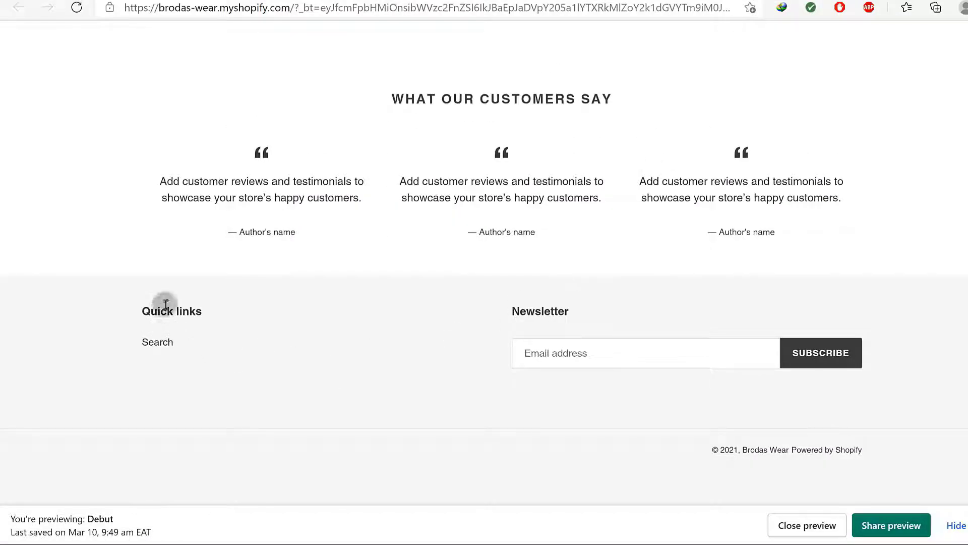
{"action": "scroll", "coordinate": [649, 273], "scroll_direction": "up", "scroll_amount": 20}
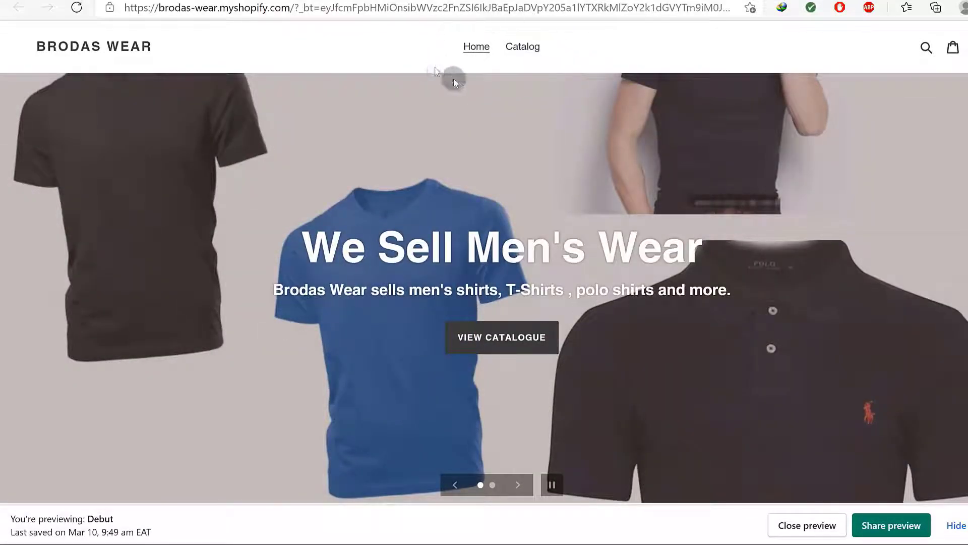
{"action": "scroll", "coordinate": [519, 188], "scroll_direction": "down", "scroll_amount": 15}
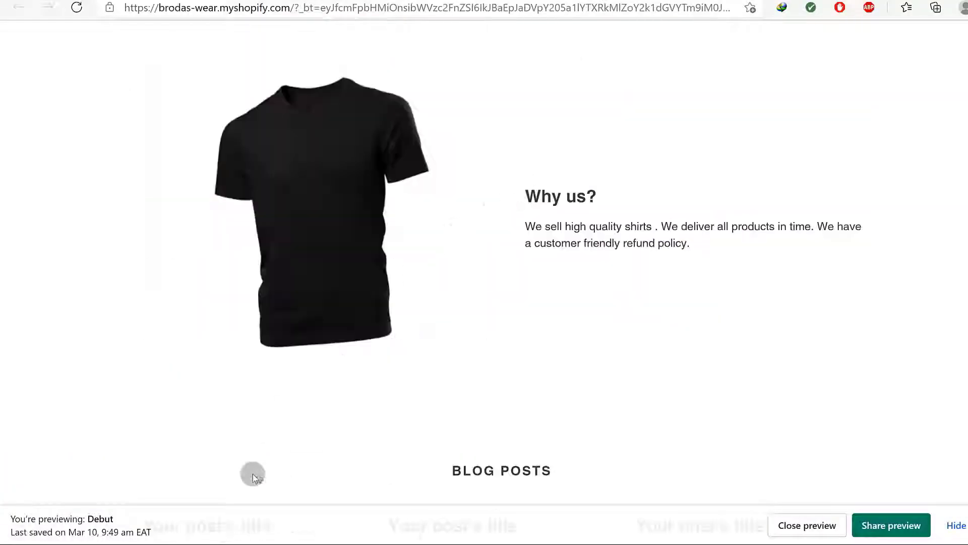
{"action": "scroll", "coordinate": [634, 234], "scroll_direction": "up", "scroll_amount": 15}
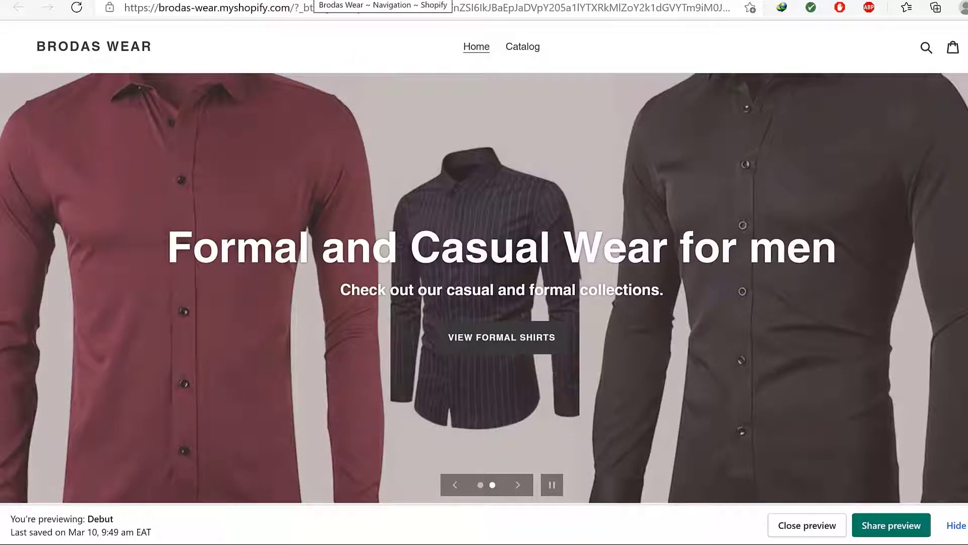
{"action": "left_click", "coordinate": [309, 1]}
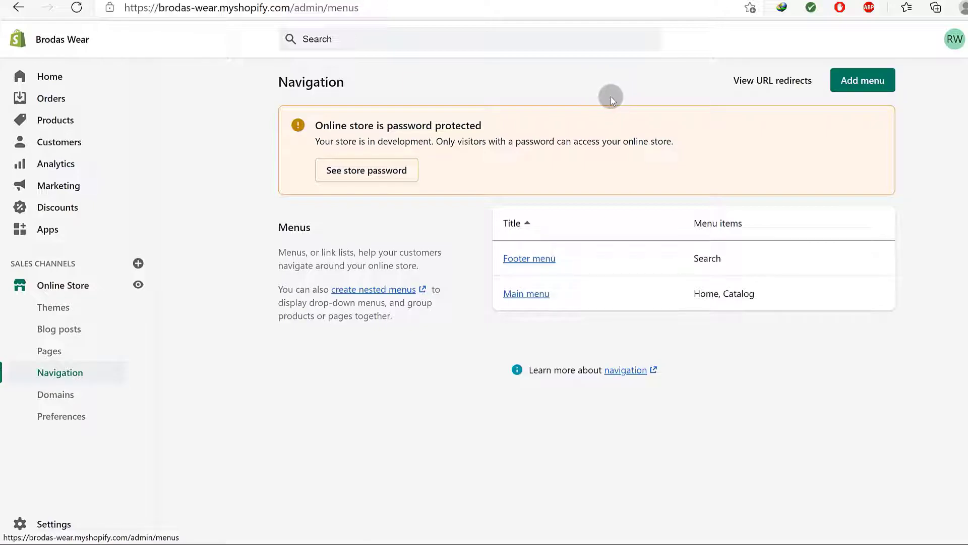
{"action": "left_click", "coordinate": [863, 83]}
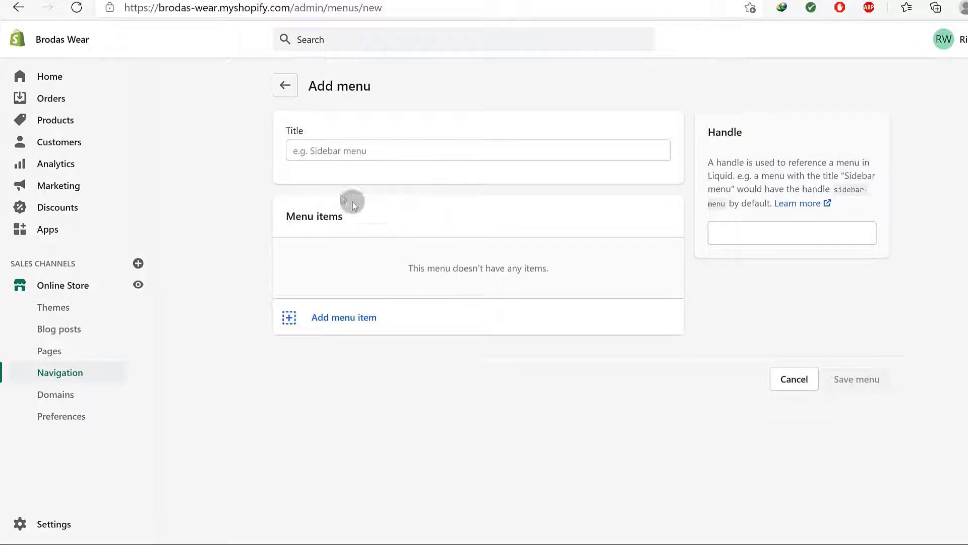
{"action": "left_click", "coordinate": [60, 374]}
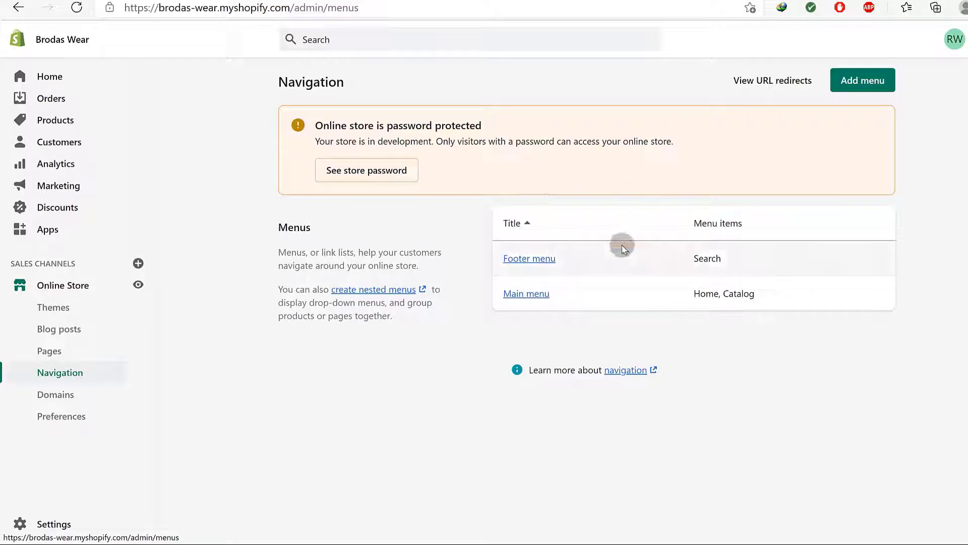
Step: Rename the Main menu's Catalog item to 'Shop', keeping its All Products link
{"action": "left_click", "coordinate": [524, 294]}
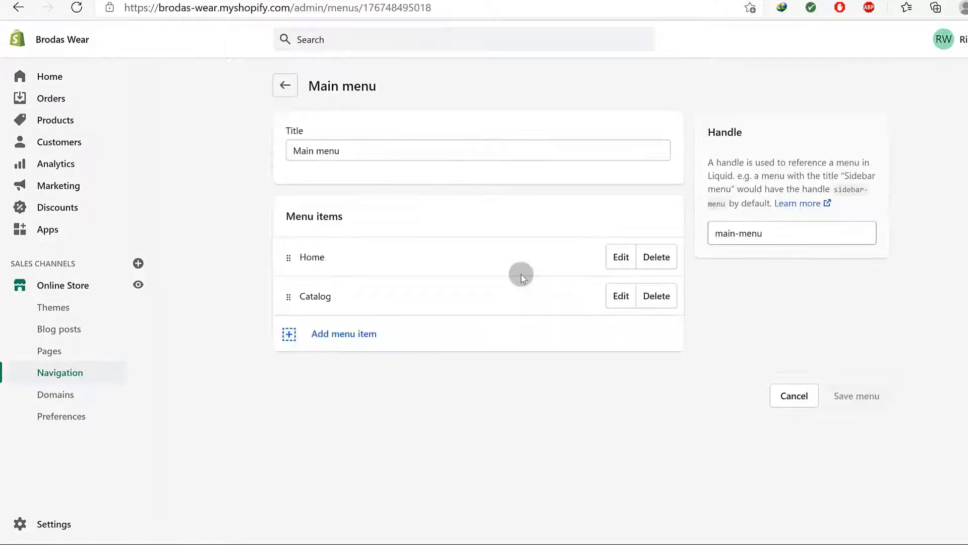
{"action": "triple_click", "coordinate": [347, 149]}
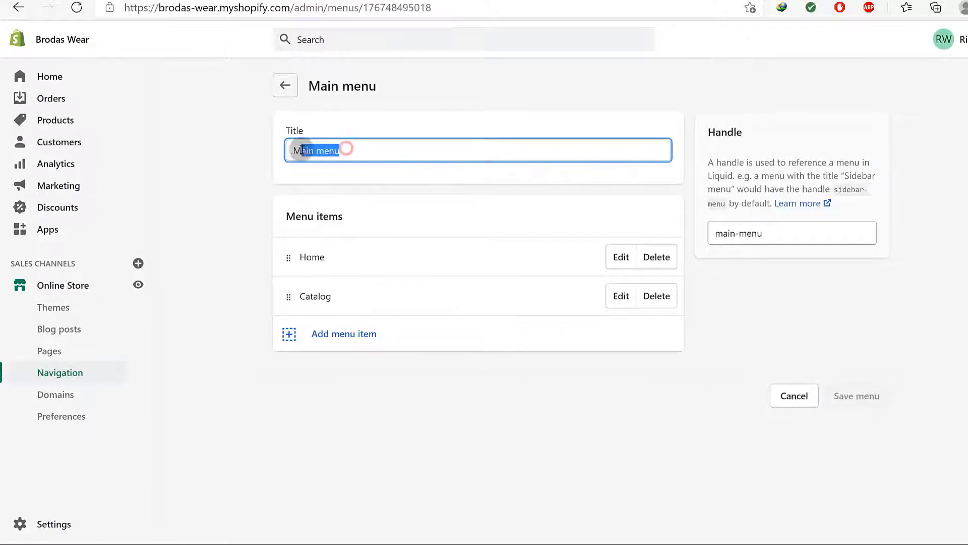
{"action": "left_click", "coordinate": [285, 191]}
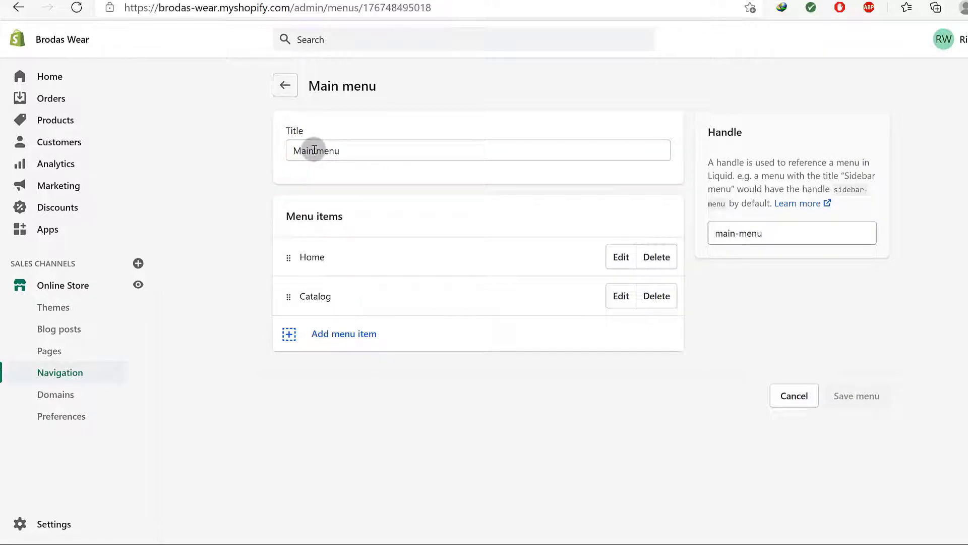
{"action": "scroll", "coordinate": [478, 208], "scroll_direction": "down", "scroll_amount": 1}
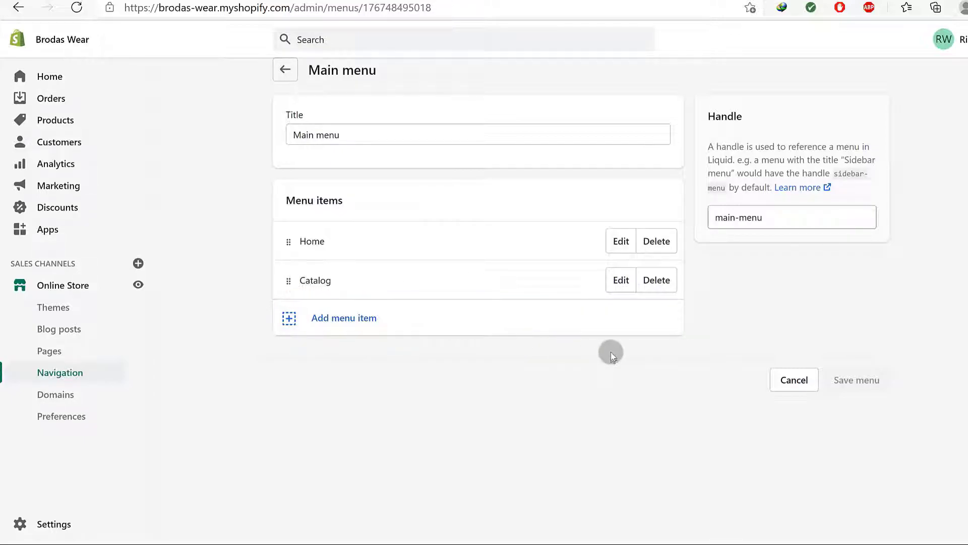
{"action": "left_click", "coordinate": [621, 280]}
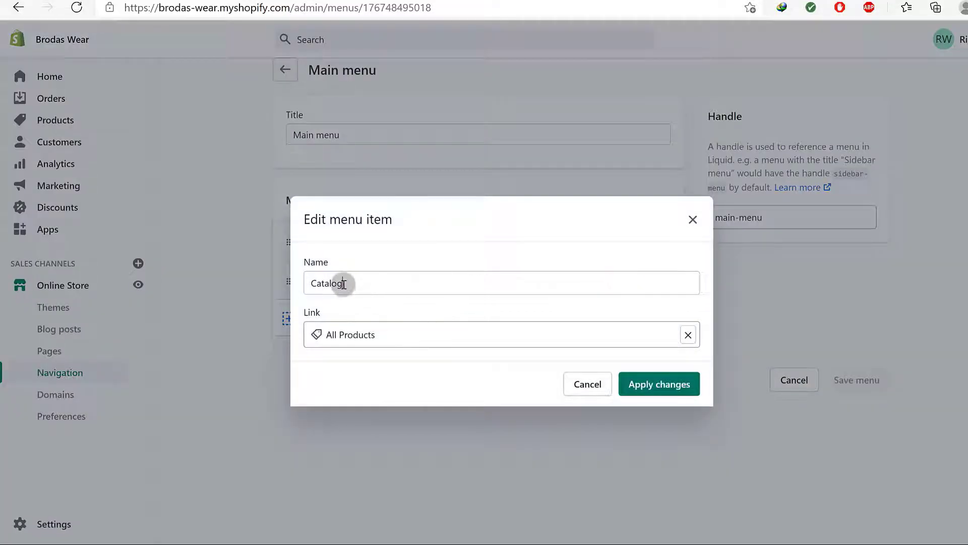
{"action": "left_click_drag", "start_coordinate": [343, 283], "coordinate": [301, 285]}
{"action": "type", "text": "S"}
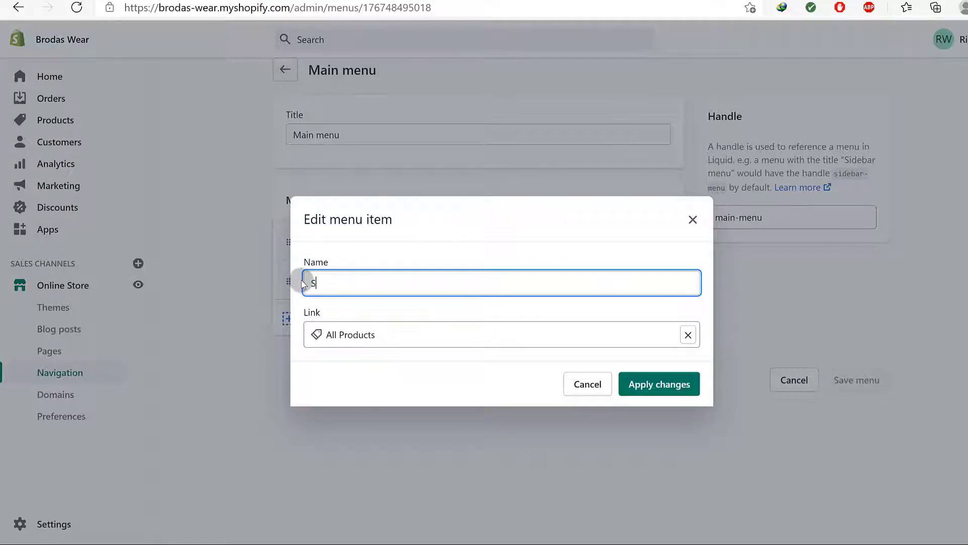
{"action": "type", "text": "hop"}
{"action": "left_click", "coordinate": [646, 386]}
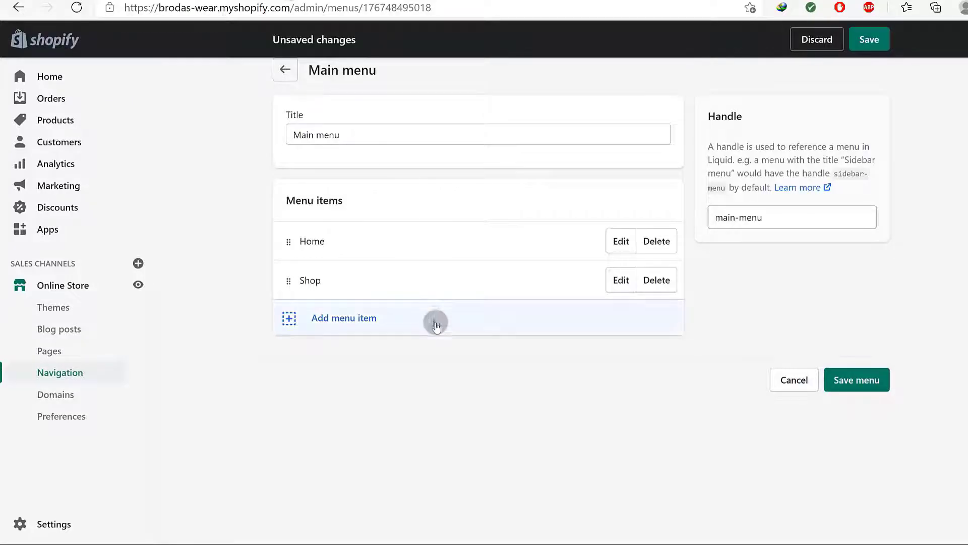
Step: Start a new main menu item and enter the name Top Picks
{"action": "left_click", "coordinate": [339, 317]}
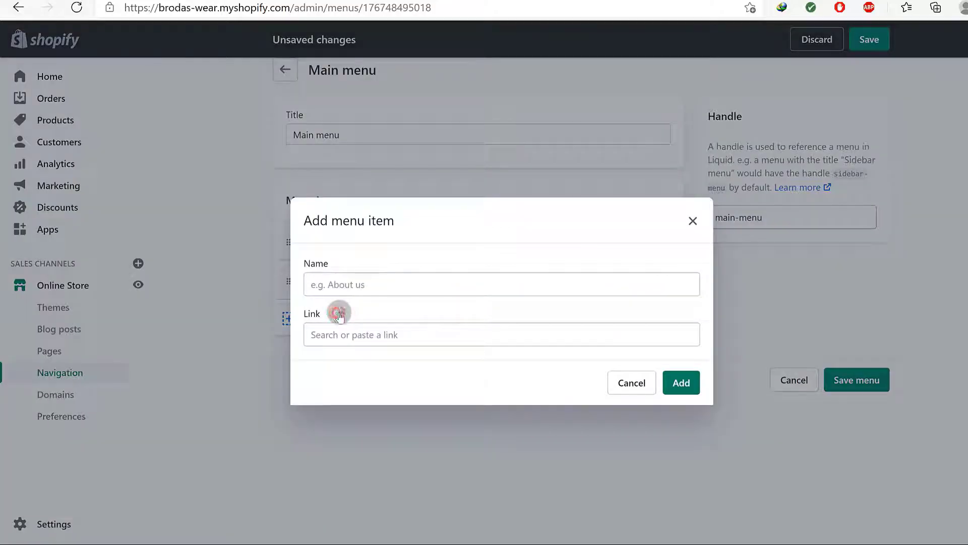
{"action": "left_click", "coordinate": [352, 283]}
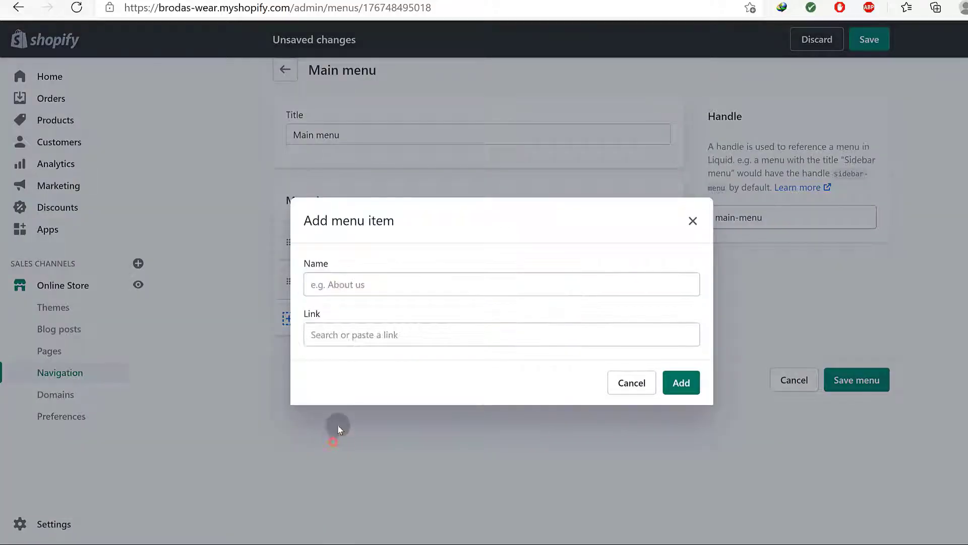
{"action": "left_click", "coordinate": [355, 334]}
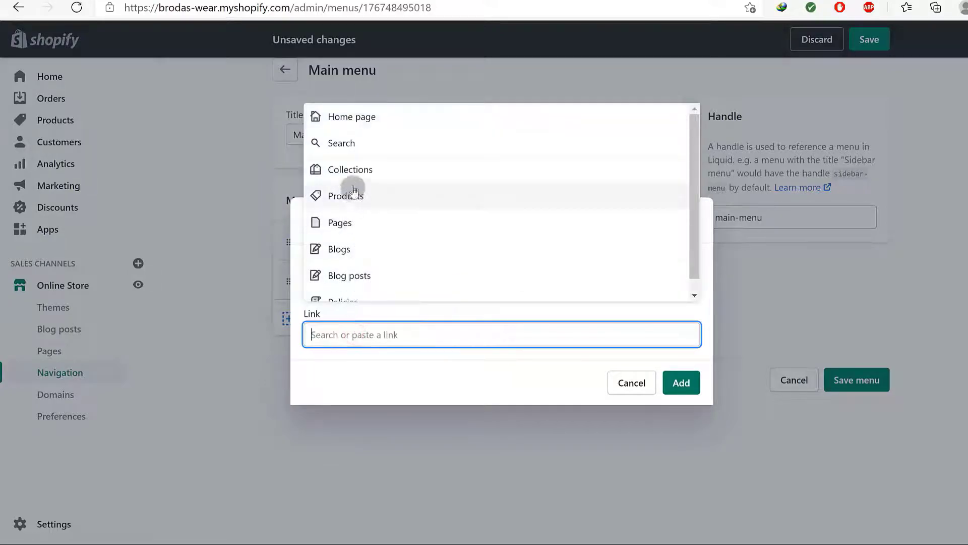
{"action": "left_click", "coordinate": [353, 167]}
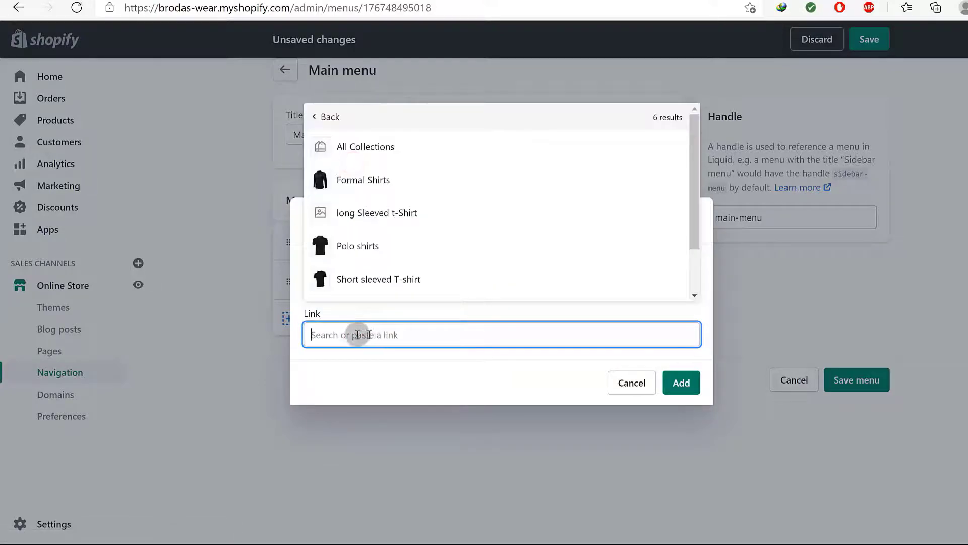
{"action": "left_click_drag", "start_coordinate": [694, 188], "coordinate": [694, 234]}
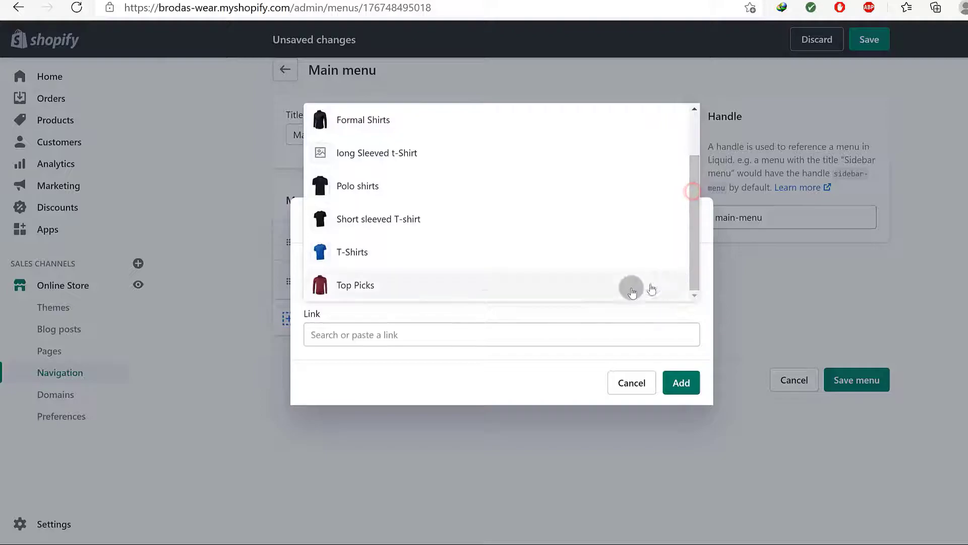
{"action": "left_click", "coordinate": [373, 367]}
{"action": "left_click", "coordinate": [364, 283]}
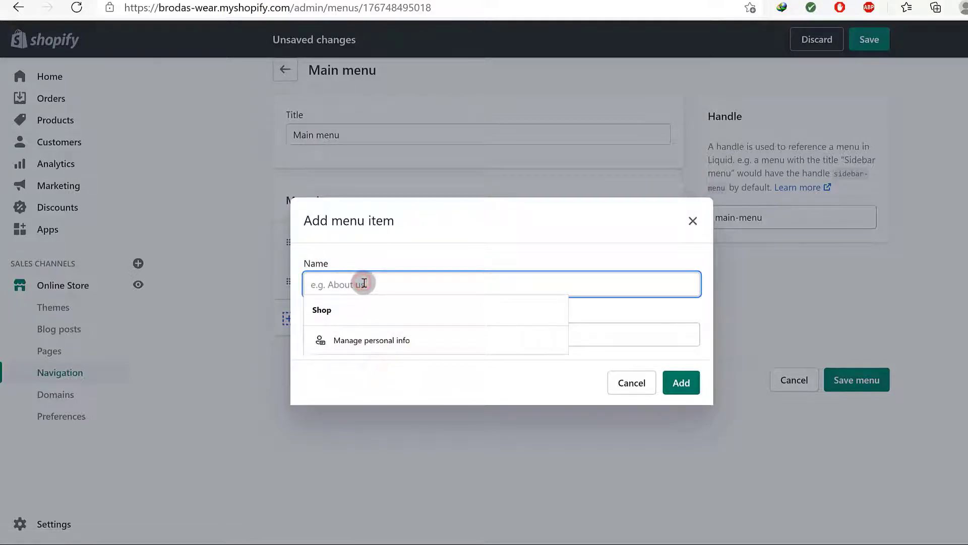
{"action": "type", "text": "Top Picks"}
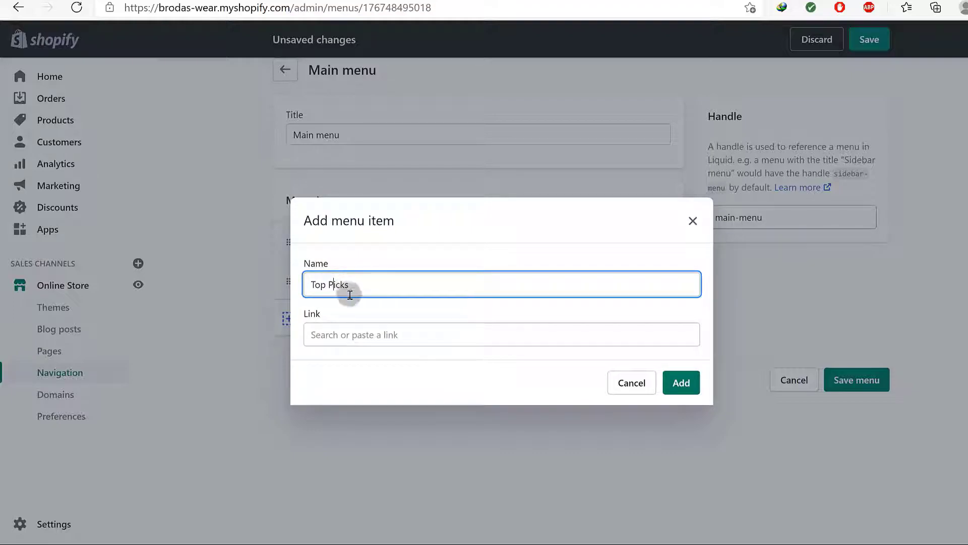
Step: Link the item to the Top Picks collection and add it to the main menu
{"action": "left_click", "coordinate": [352, 335]}
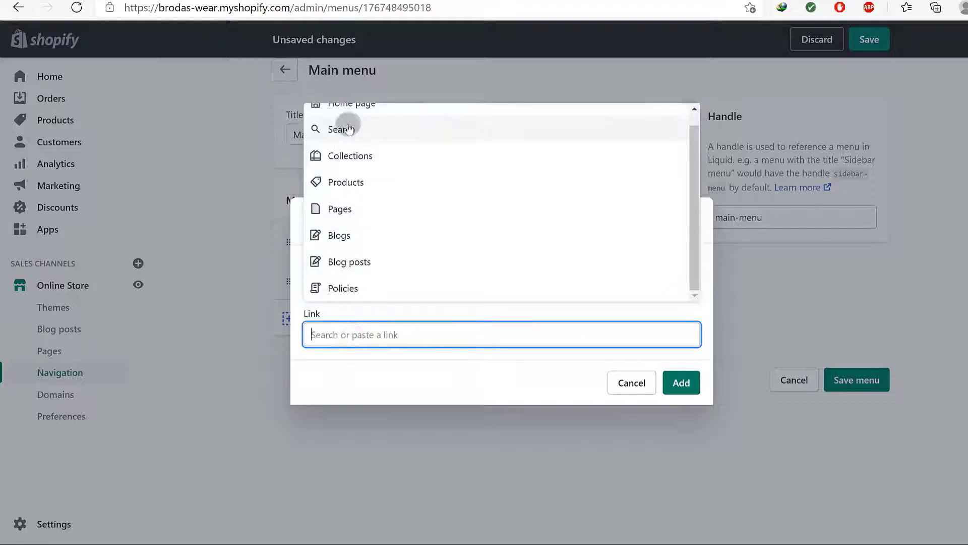
{"action": "scroll", "coordinate": [358, 176], "scroll_direction": "up", "scroll_amount": 1}
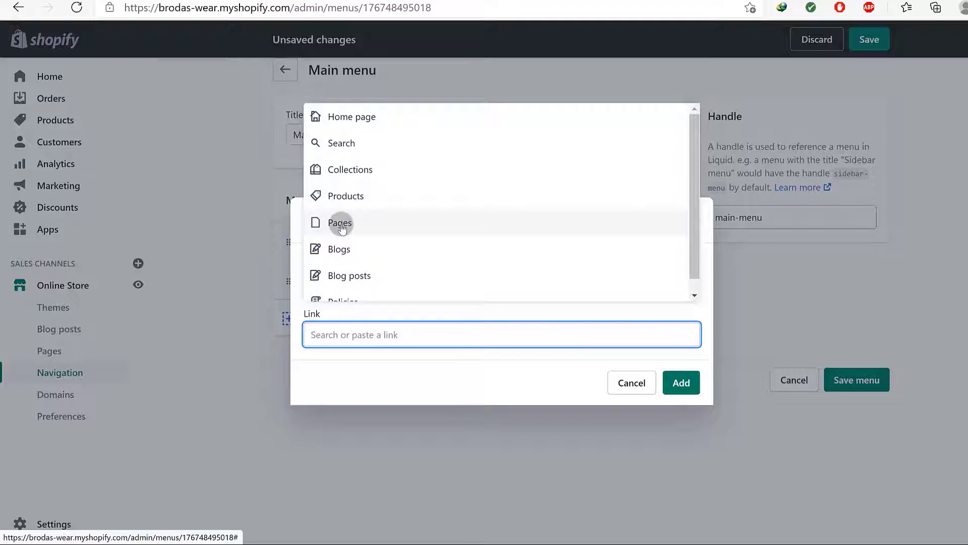
{"action": "scroll", "coordinate": [371, 285], "scroll_direction": "down", "scroll_amount": 1}
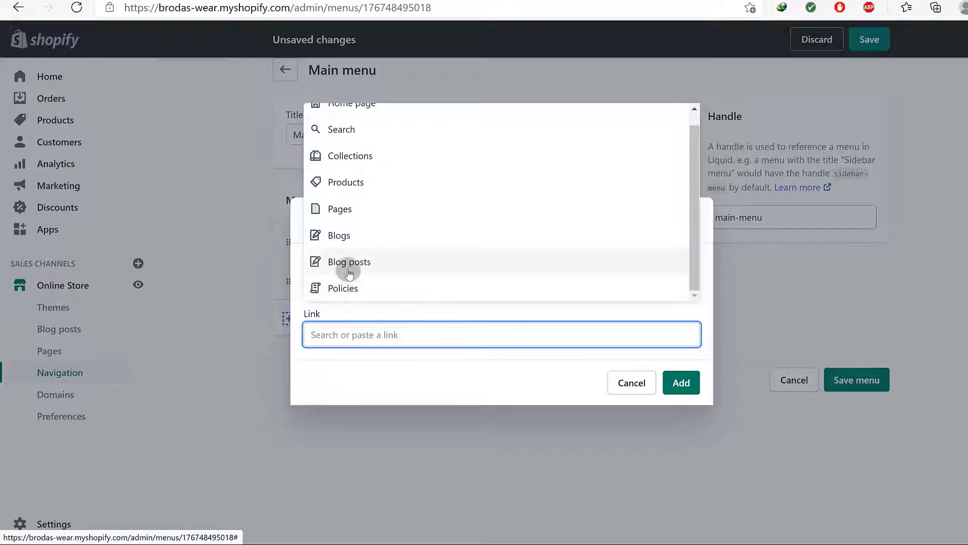
{"action": "scroll", "coordinate": [364, 218], "scroll_direction": "up", "scroll_amount": 1}
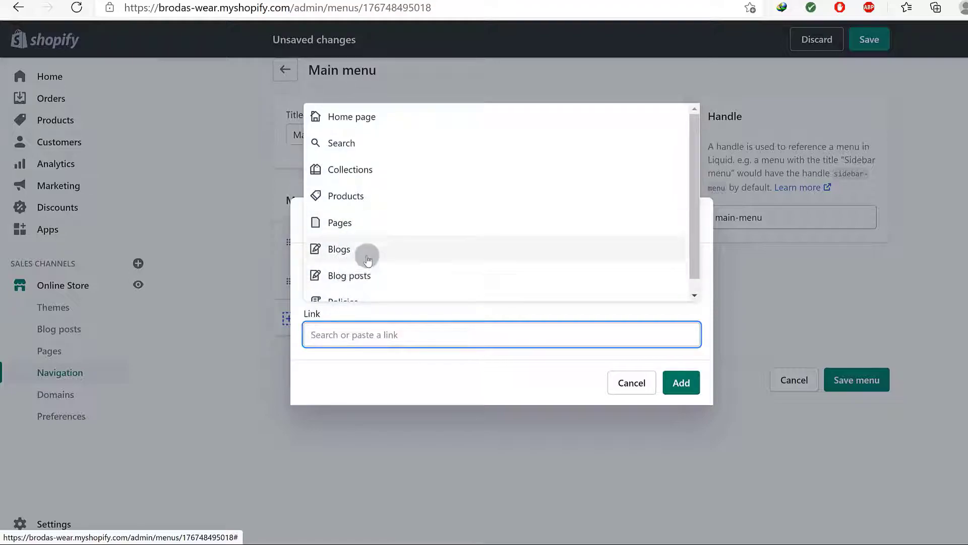
{"action": "left_click", "coordinate": [351, 169]}
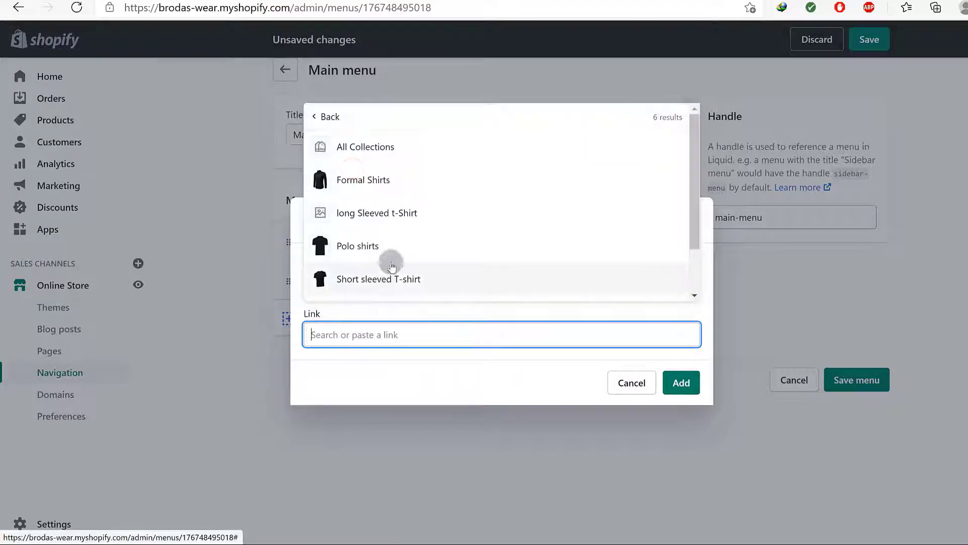
{"action": "scroll", "coordinate": [392, 266], "scroll_direction": "down", "scroll_amount": 2}
{"action": "left_click", "coordinate": [369, 283]}
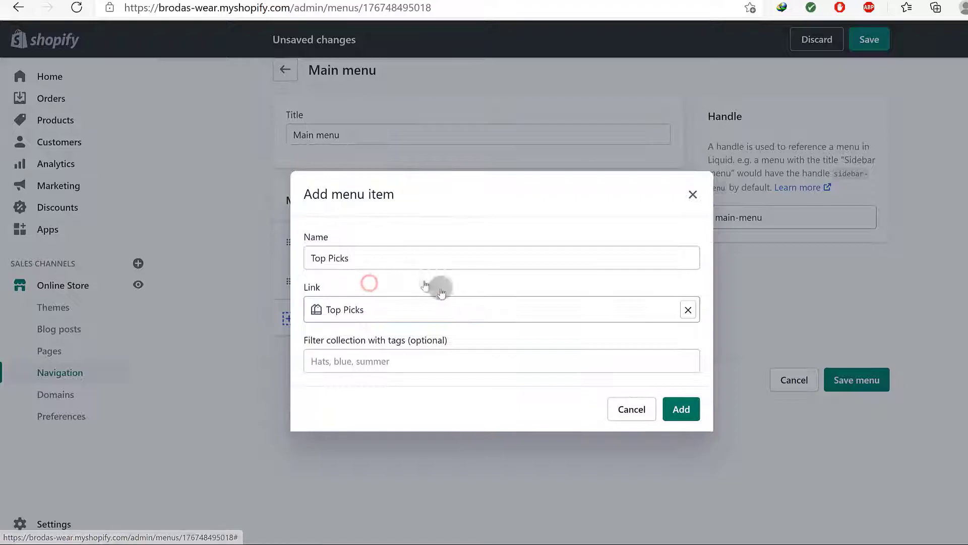
{"action": "left_click_drag", "start_coordinate": [353, 257], "coordinate": [308, 260]}
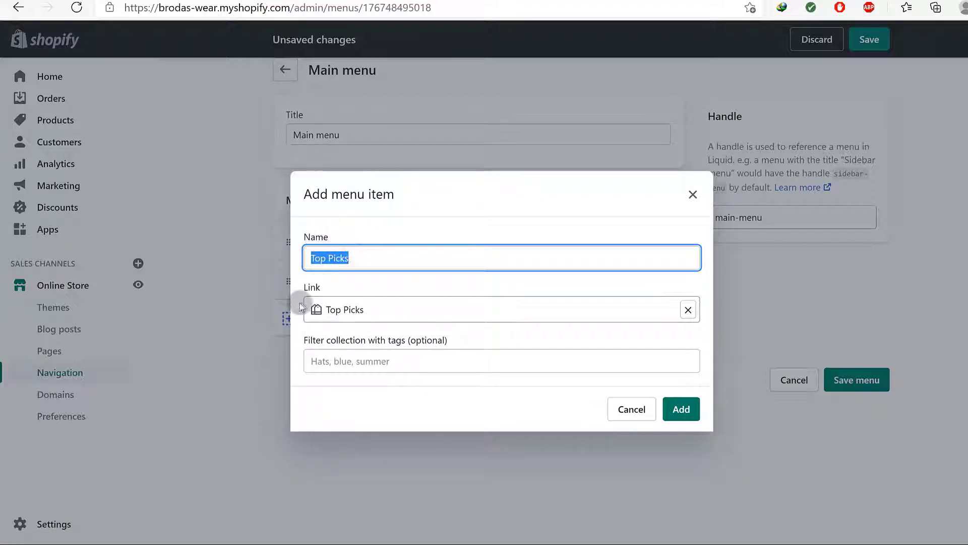
{"action": "left_click", "coordinate": [349, 409]}
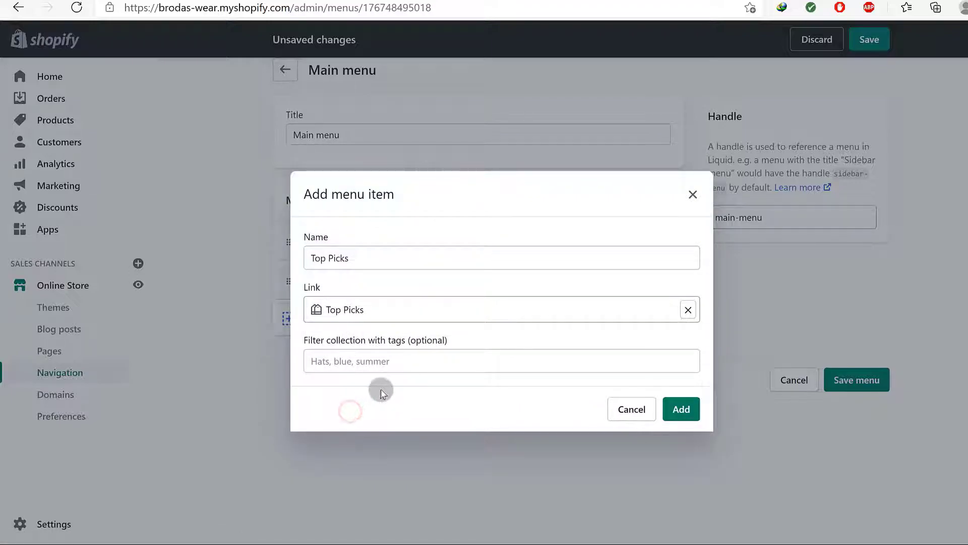
{"action": "left_click", "coordinate": [382, 362]}
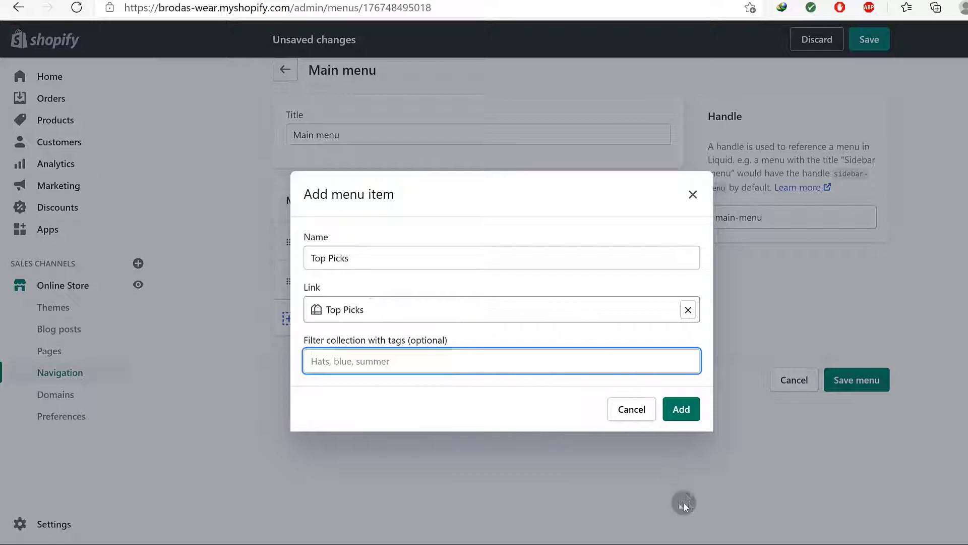
{"action": "left_click", "coordinate": [680, 414]}
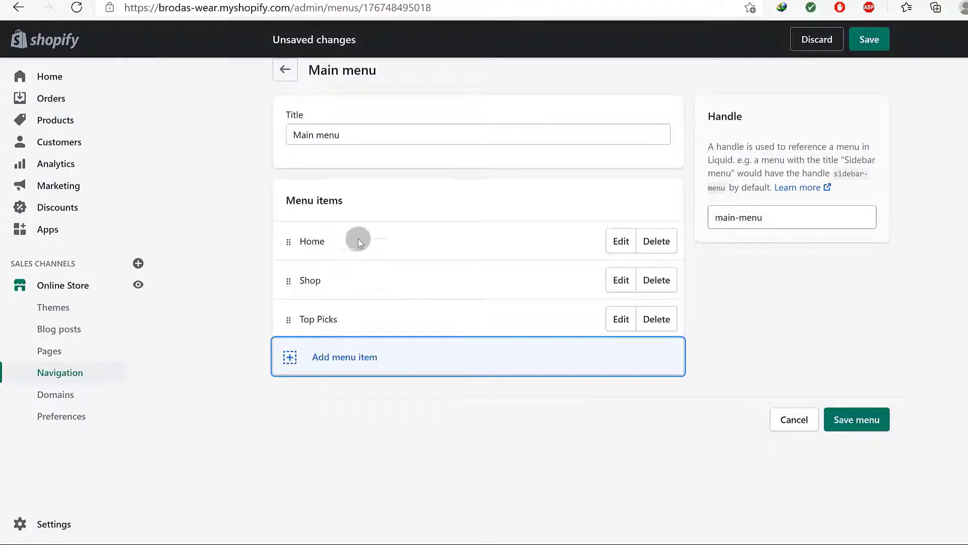
Step: Start another main menu item named About
{"action": "left_click", "coordinate": [336, 357]}
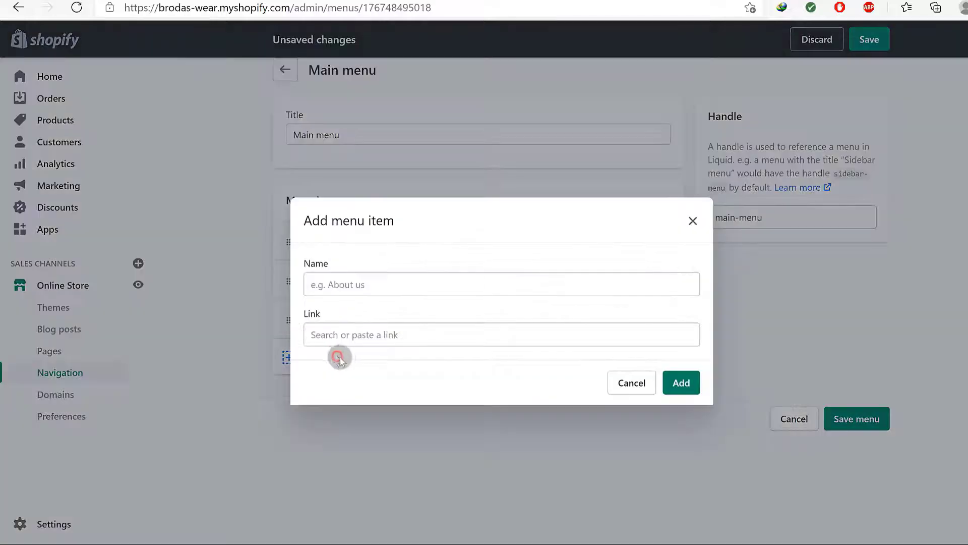
{"action": "left_click", "coordinate": [356, 280]}
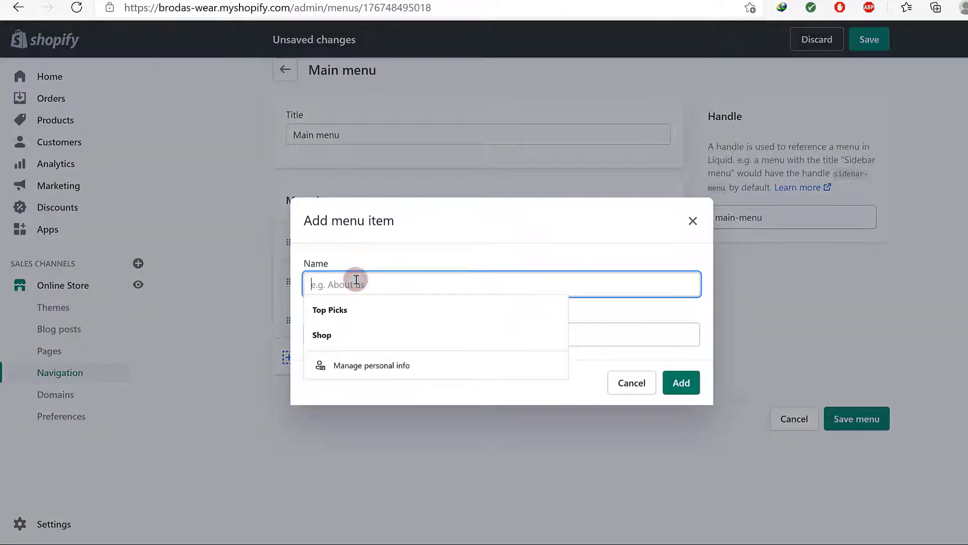
{"action": "type", "text": "About us"}
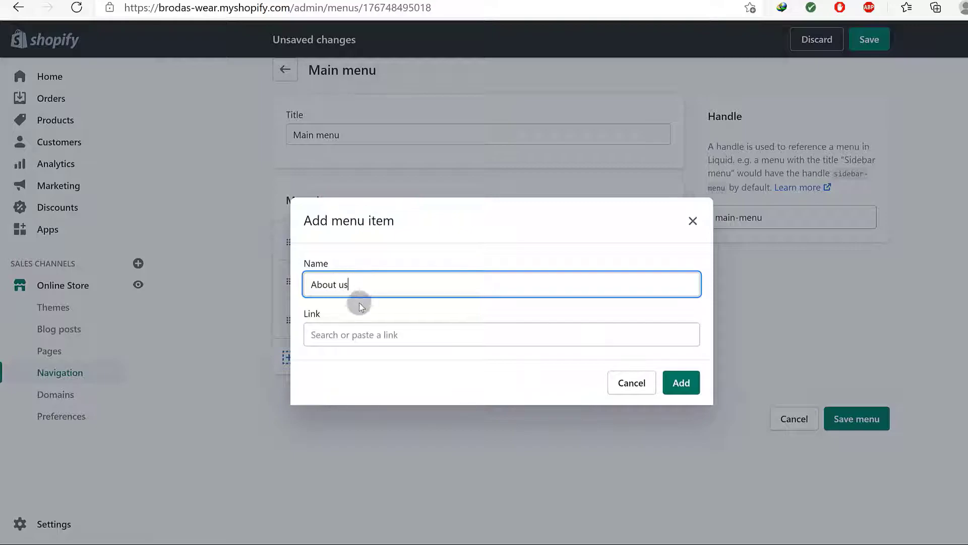
{"action": "left_click", "coordinate": [356, 333]}
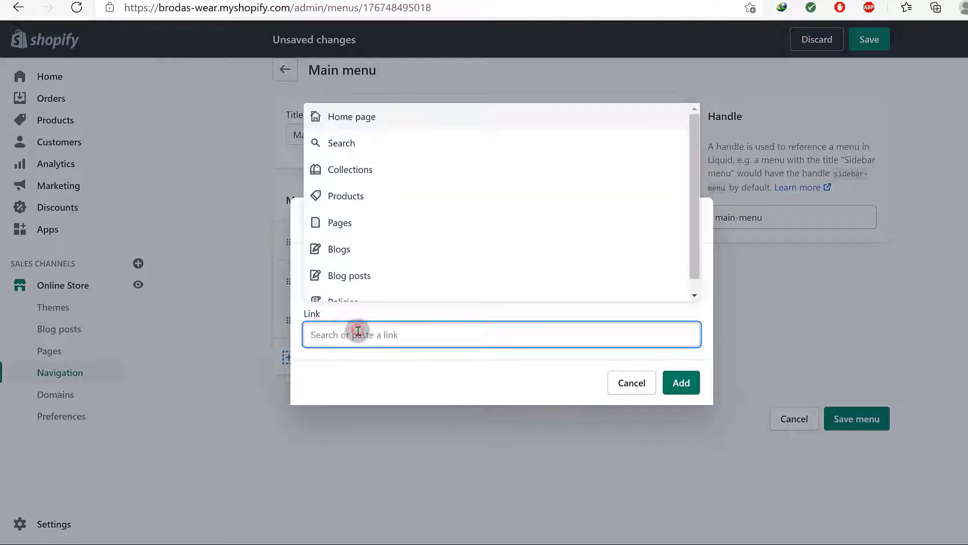
{"action": "left_click", "coordinate": [351, 227]}
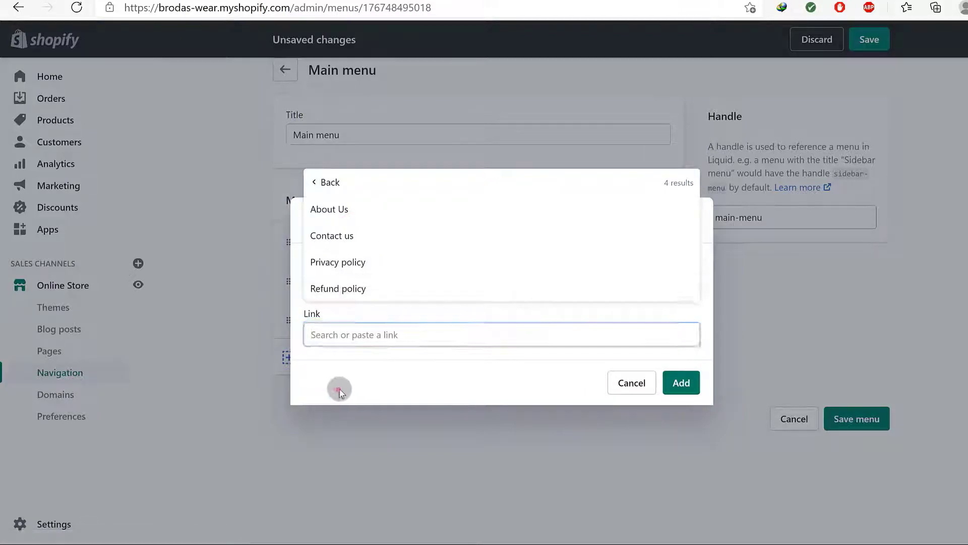
{"action": "left_click", "coordinate": [339, 389]}
Step: Link the item to the About Us page, add it, and shorten its name to About
{"action": "left_click", "coordinate": [365, 334]}
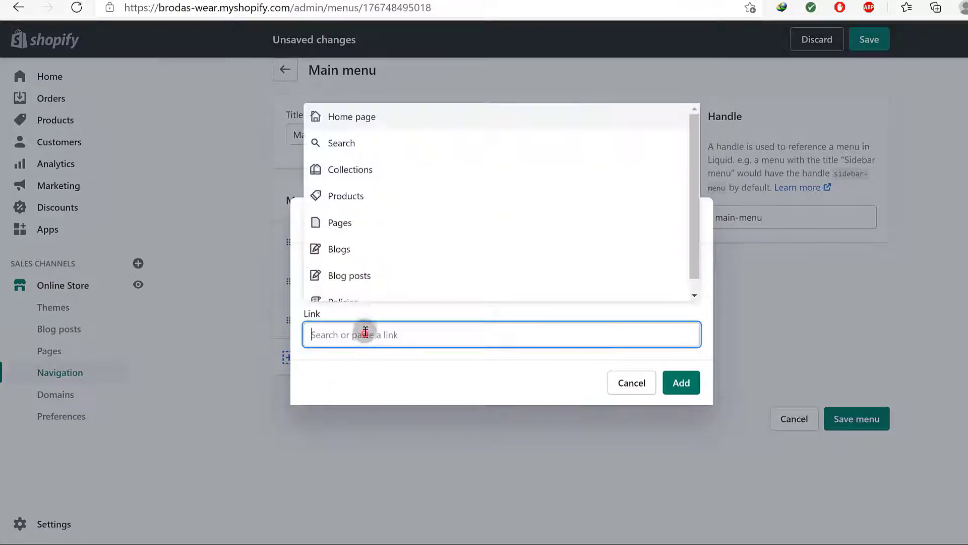
{"action": "left_click", "coordinate": [339, 222]}
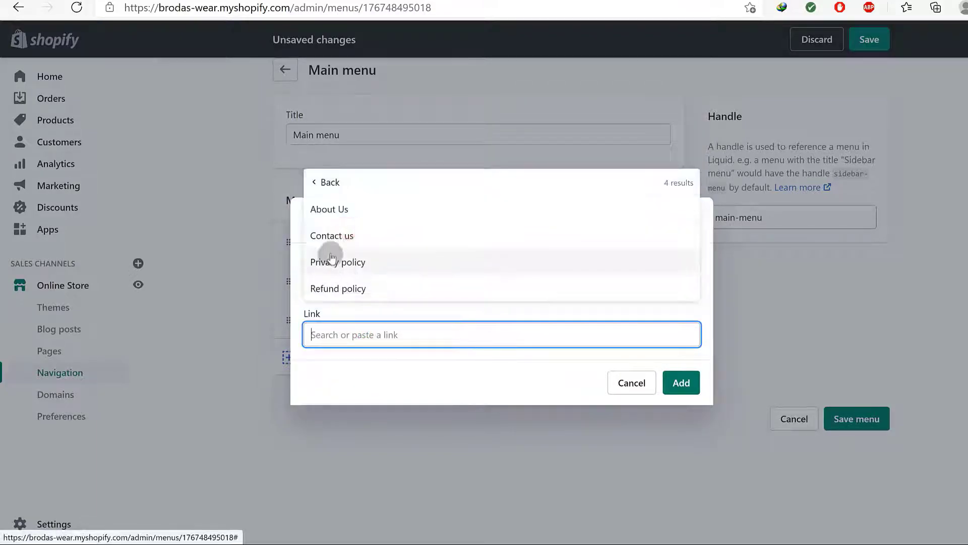
{"action": "left_click", "coordinate": [335, 209]}
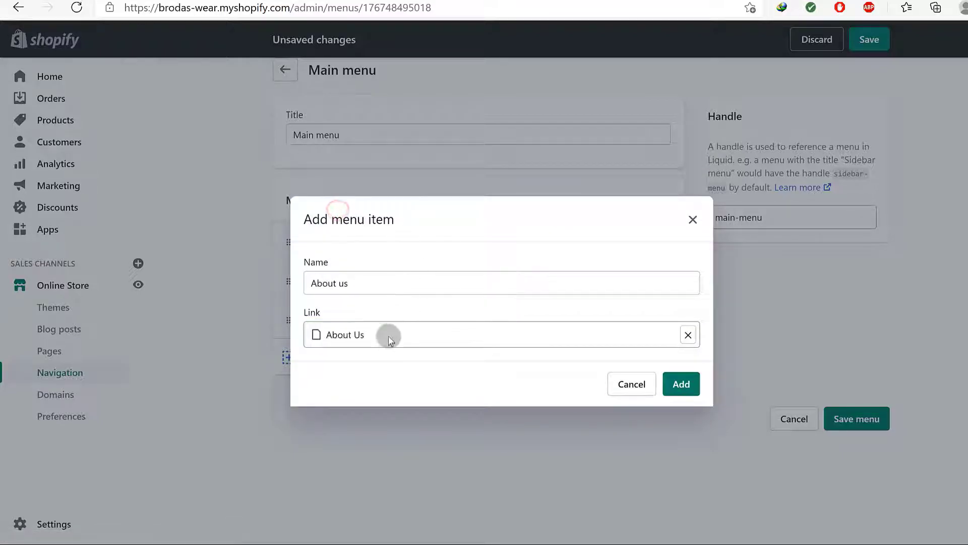
{"action": "left_click", "coordinate": [672, 388]}
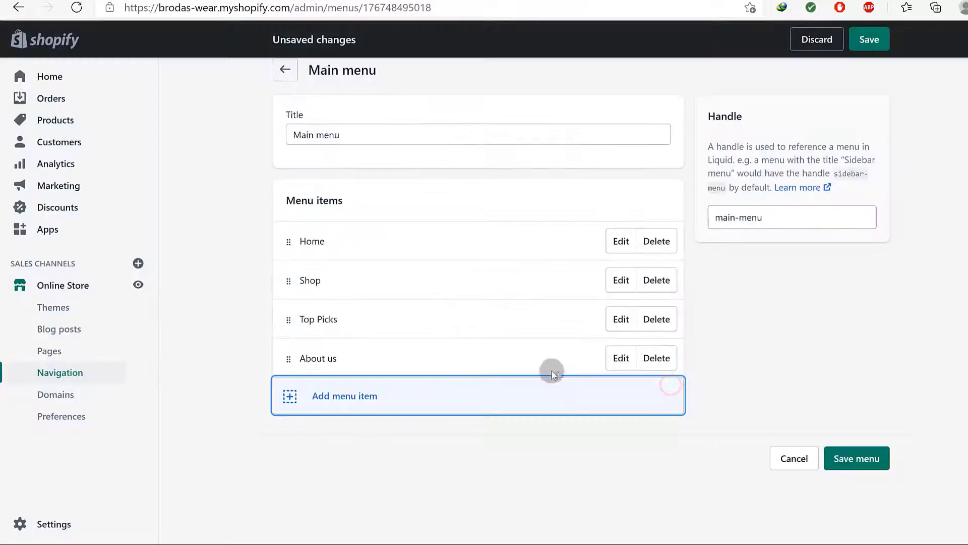
{"action": "left_click", "coordinate": [621, 358]}
{"action": "left_click", "coordinate": [367, 282]}
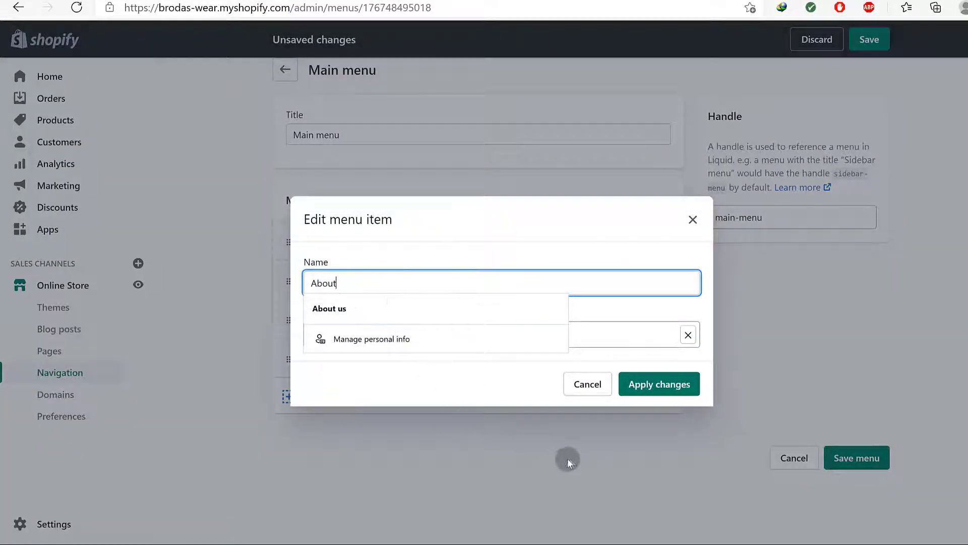
{"action": "left_click", "coordinate": [635, 392]}
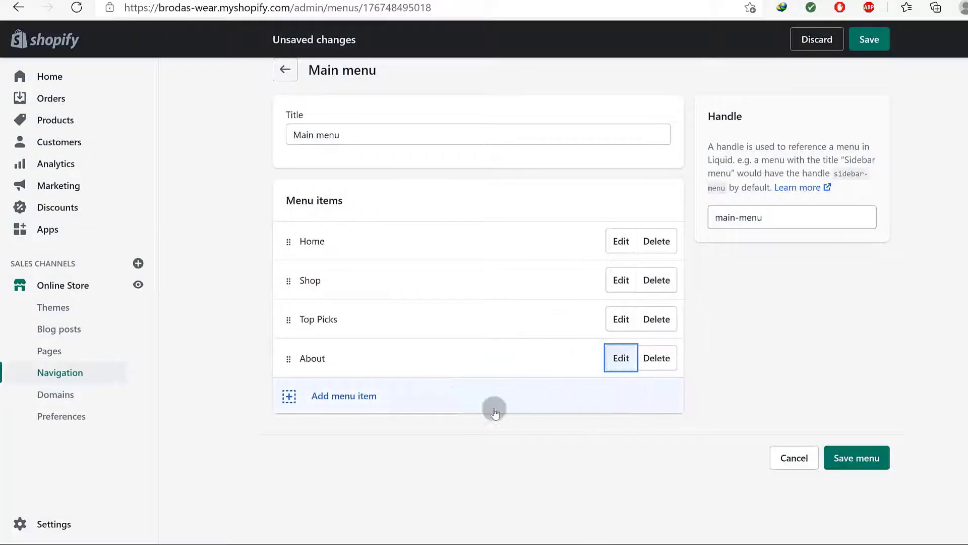
Step: Start a Contact Us item linked to the Contact us page
{"action": "left_click", "coordinate": [348, 397]}
{"action": "left_click", "coordinate": [353, 279]}
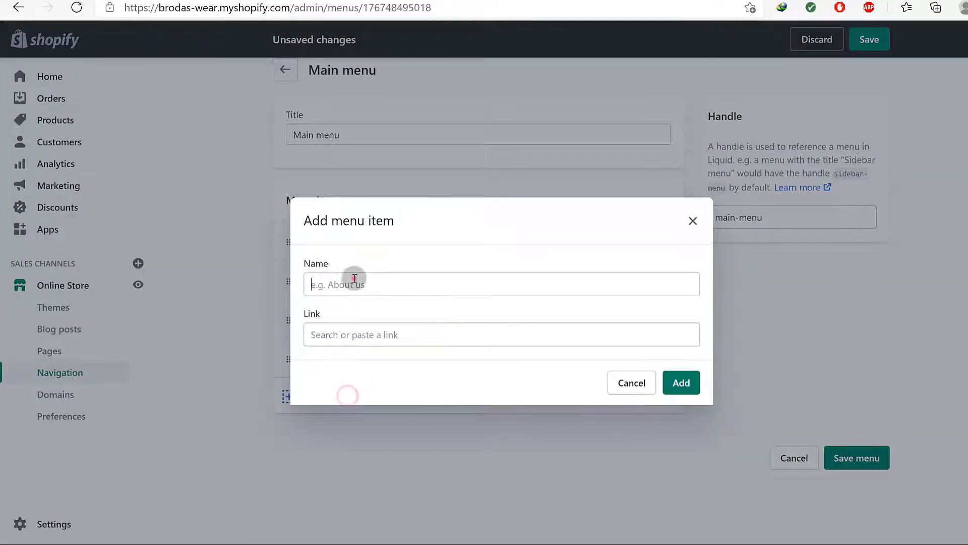
{"action": "type", "text": "Contact Us"}
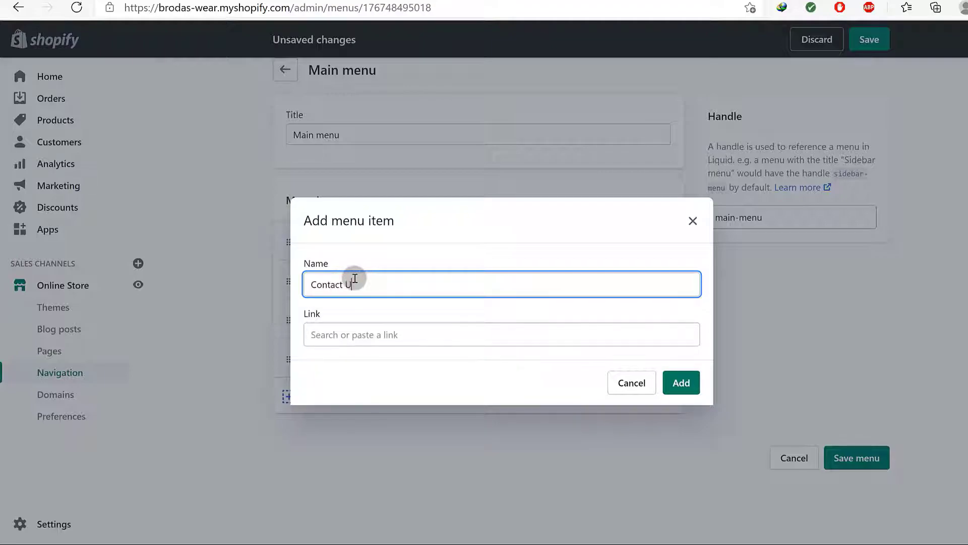
{"action": "left_click", "coordinate": [373, 335]}
{"action": "left_click", "coordinate": [388, 230]}
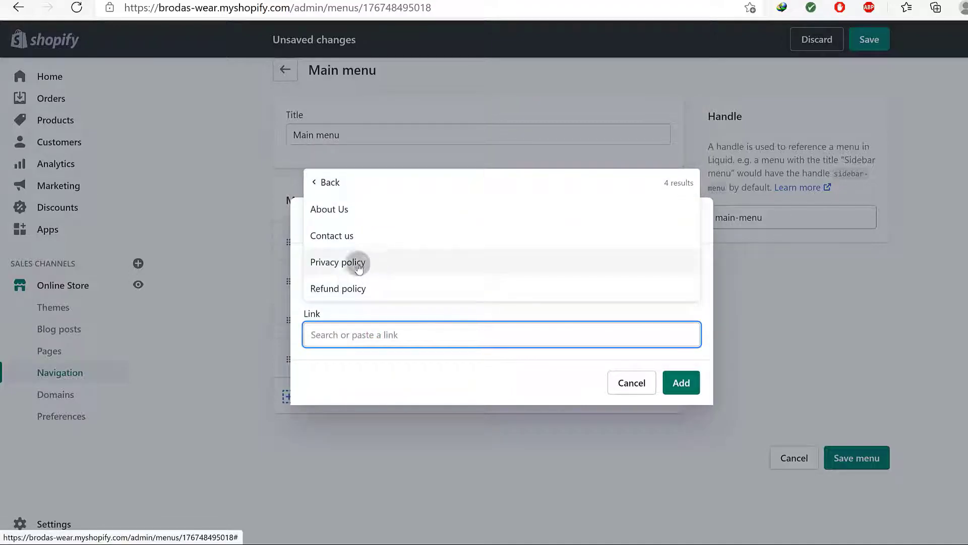
{"action": "left_click", "coordinate": [359, 234]}
Step: Add Contact Us, save the main menu, and check it in the reloaded storefront preview
{"action": "left_click", "coordinate": [683, 385]}
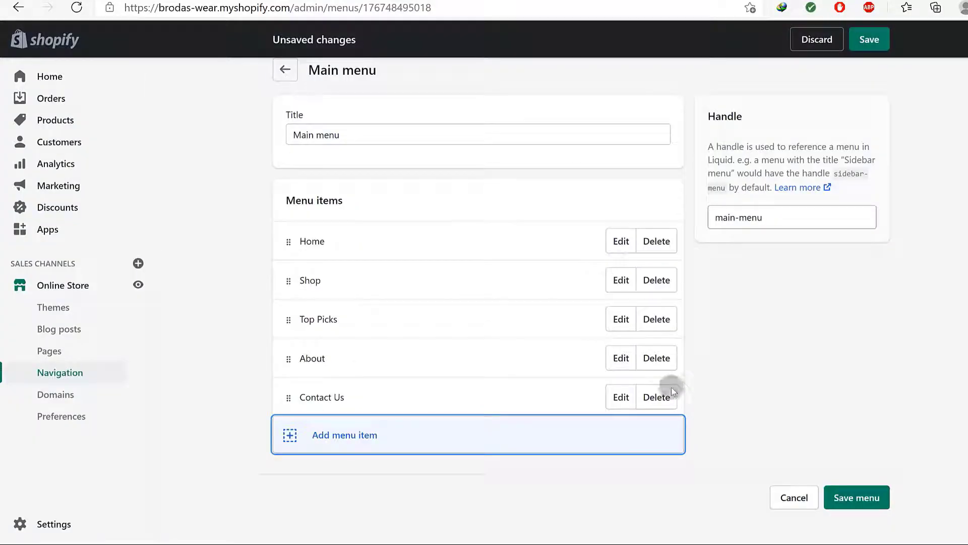
{"action": "left_click", "coordinate": [417, 459]}
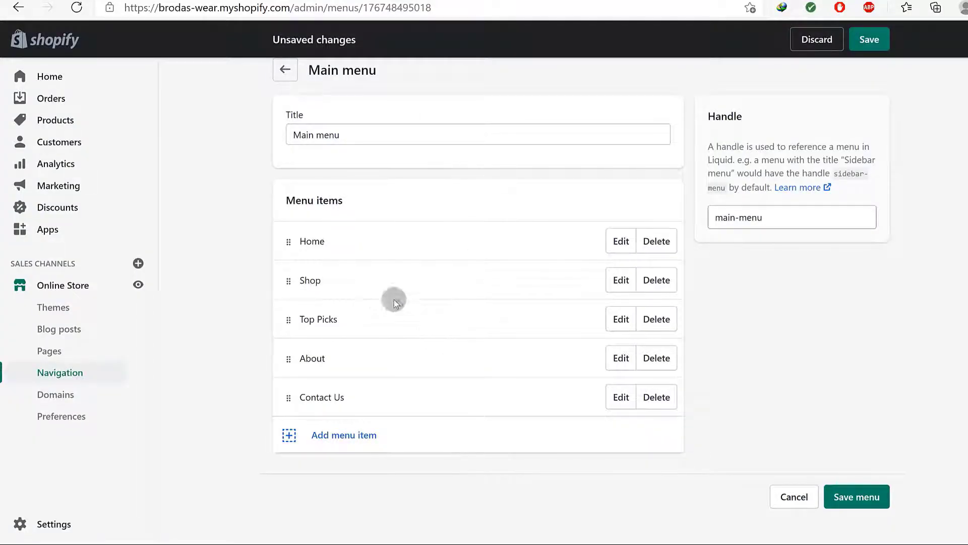
{"action": "left_click", "coordinate": [855, 499]}
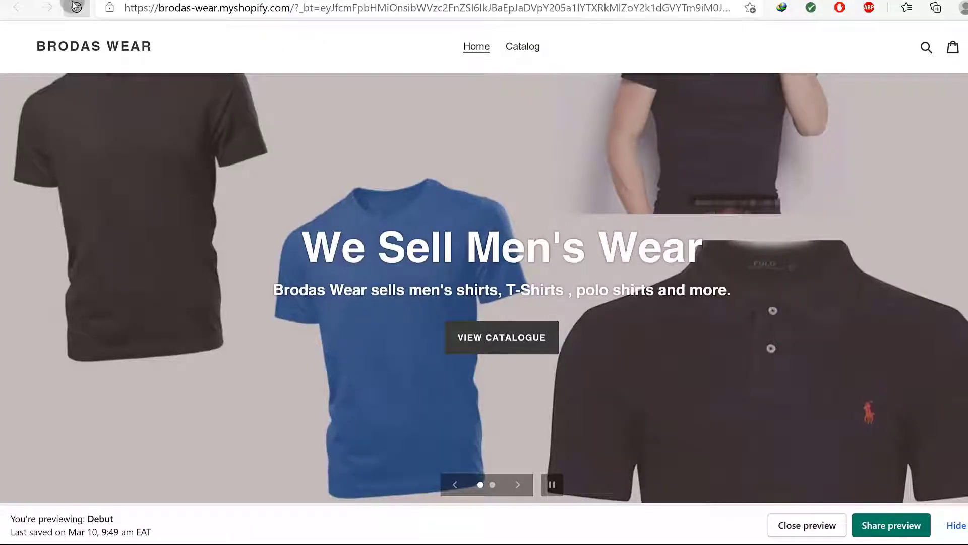
{"action": "left_click", "coordinate": [77, 7]}
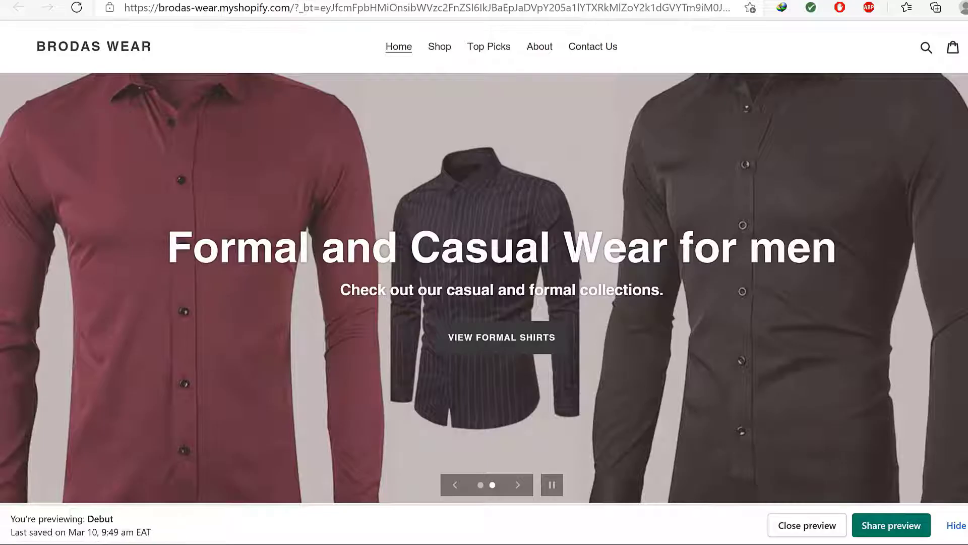
{"action": "left_click", "coordinate": [252, 0]}
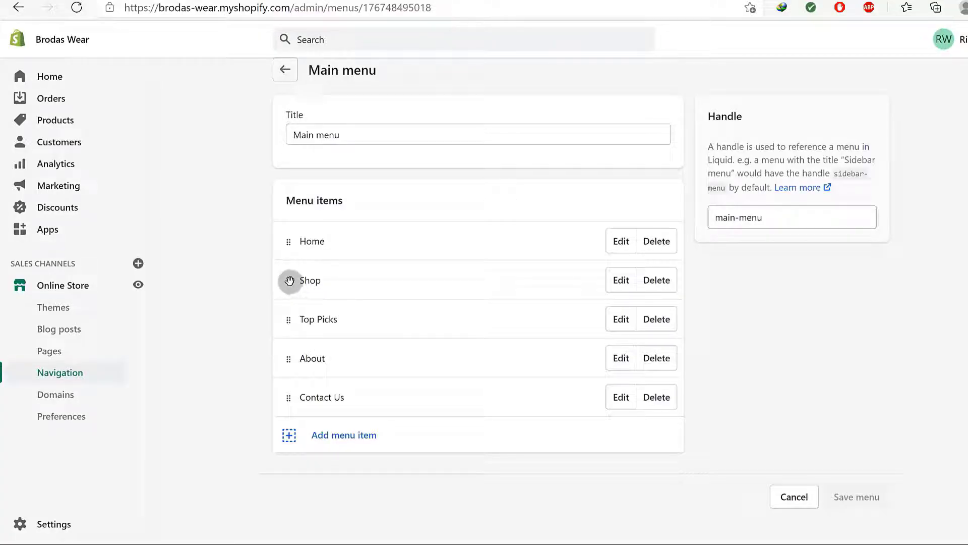
Step: Drag About above Top Picks and Shop below it, then save the main menu
{"action": "left_click_drag", "start_coordinate": [287, 356], "coordinate": [292, 303]}
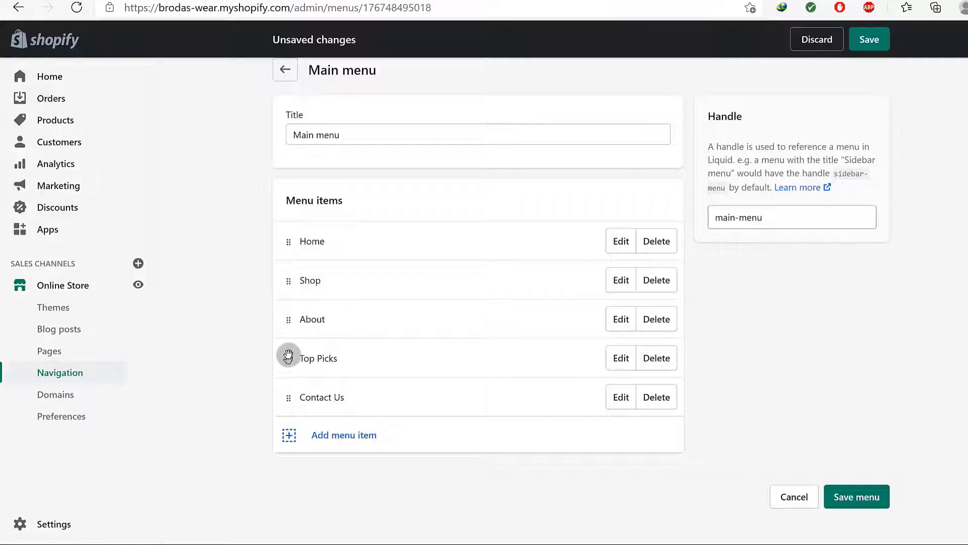
{"action": "left_click_drag", "start_coordinate": [286, 282], "coordinate": [296, 344]}
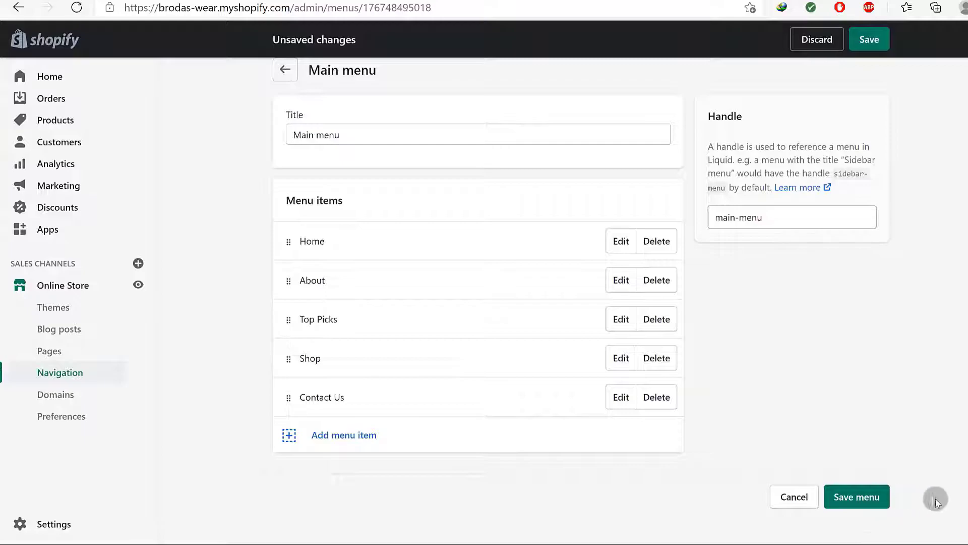
{"action": "left_click", "coordinate": [846, 502]}
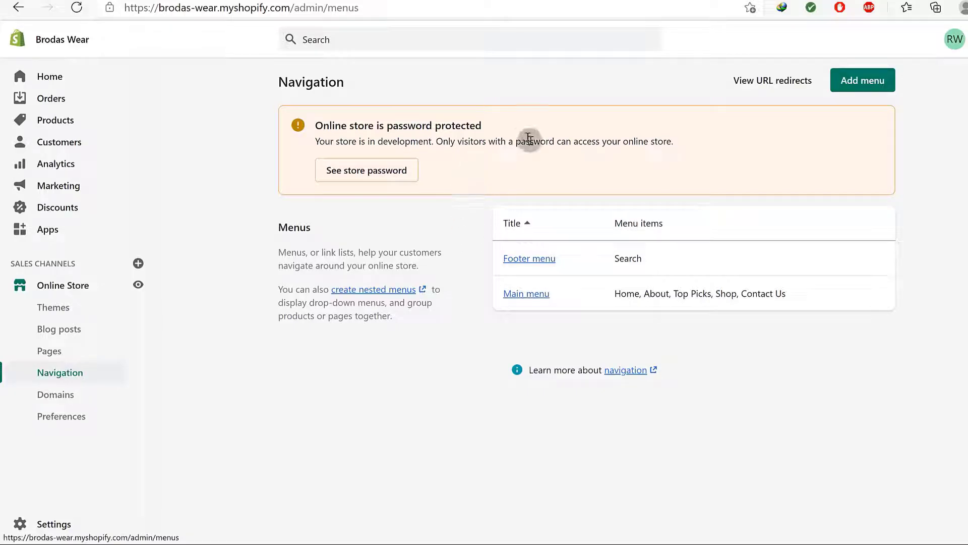
Step: Add a Contact Us item linked to the Contact us page to the Footer menu
{"action": "left_click", "coordinate": [530, 258]}
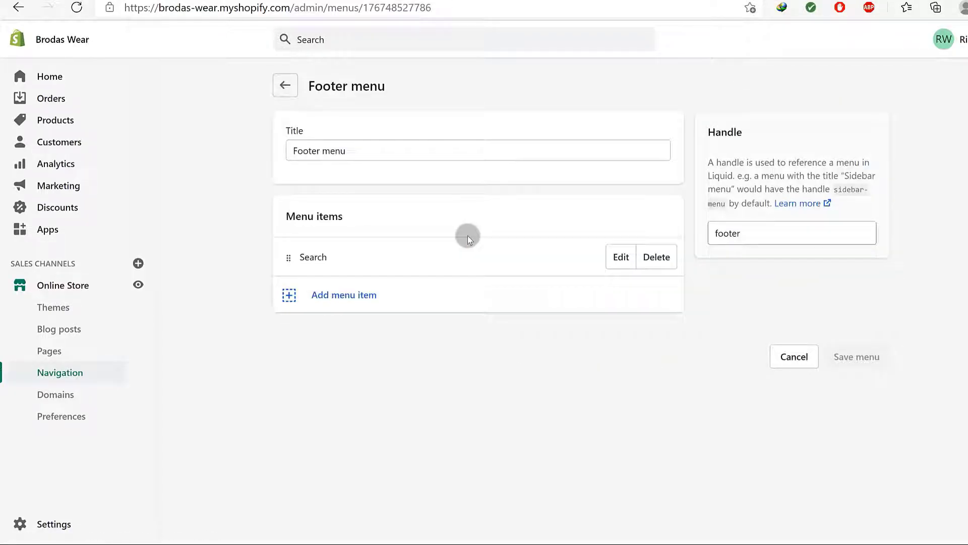
{"action": "left_click", "coordinate": [344, 296]}
{"action": "left_click", "coordinate": [383, 283]}
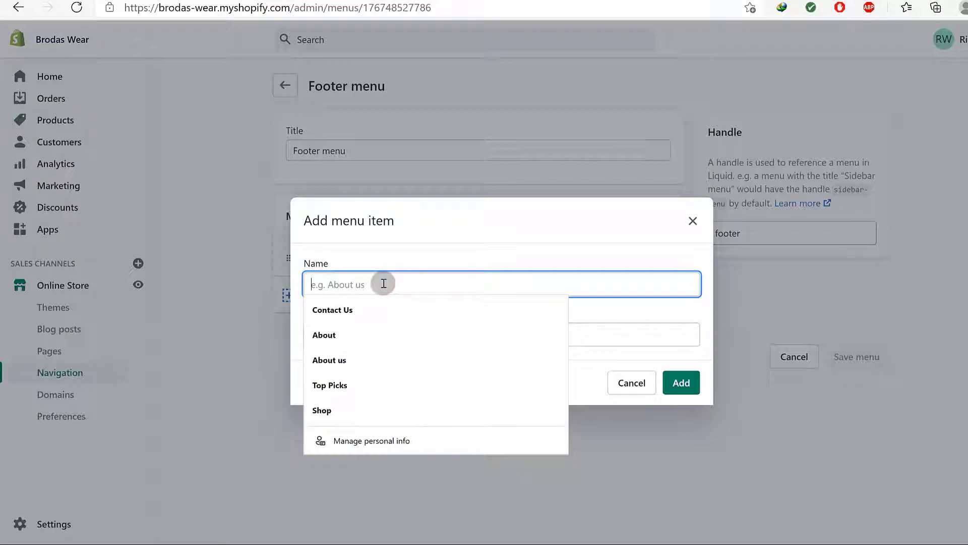
{"action": "left_click", "coordinate": [334, 309]}
{"action": "left_click", "coordinate": [357, 335]}
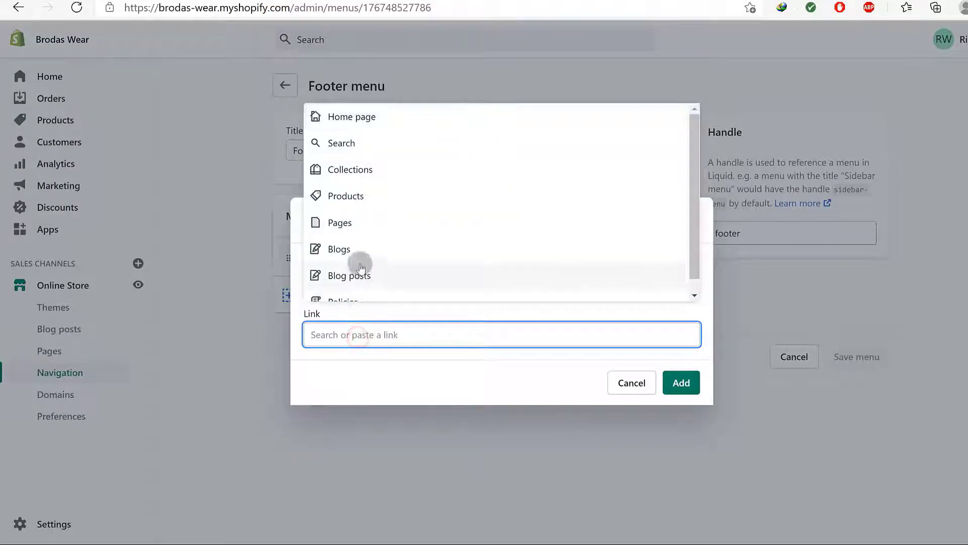
{"action": "scroll", "coordinate": [388, 277], "scroll_direction": "down", "scroll_amount": 1}
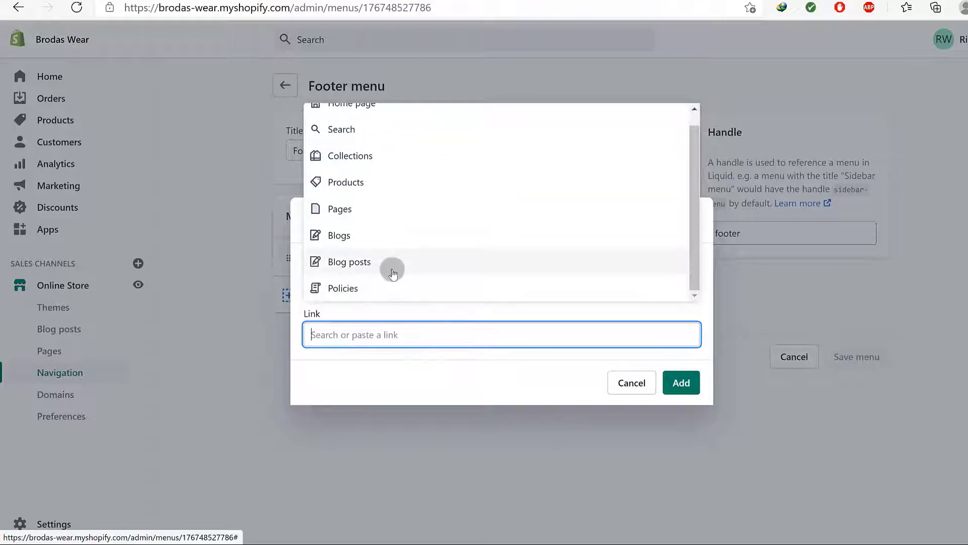
{"action": "scroll", "coordinate": [392, 272], "scroll_direction": "up", "scroll_amount": 1}
{"action": "left_click", "coordinate": [367, 221]}
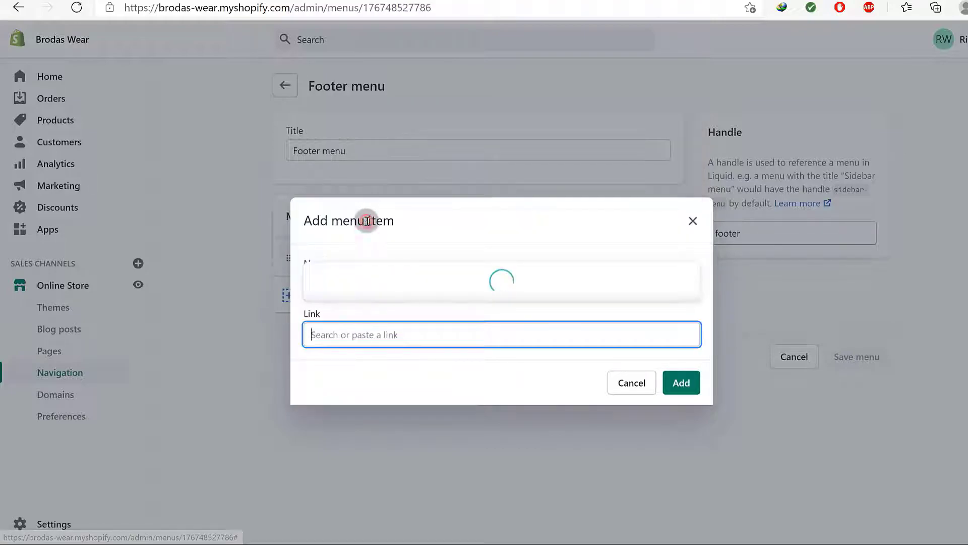
{"action": "left_click", "coordinate": [383, 235]}
{"action": "left_click", "coordinate": [682, 384]}
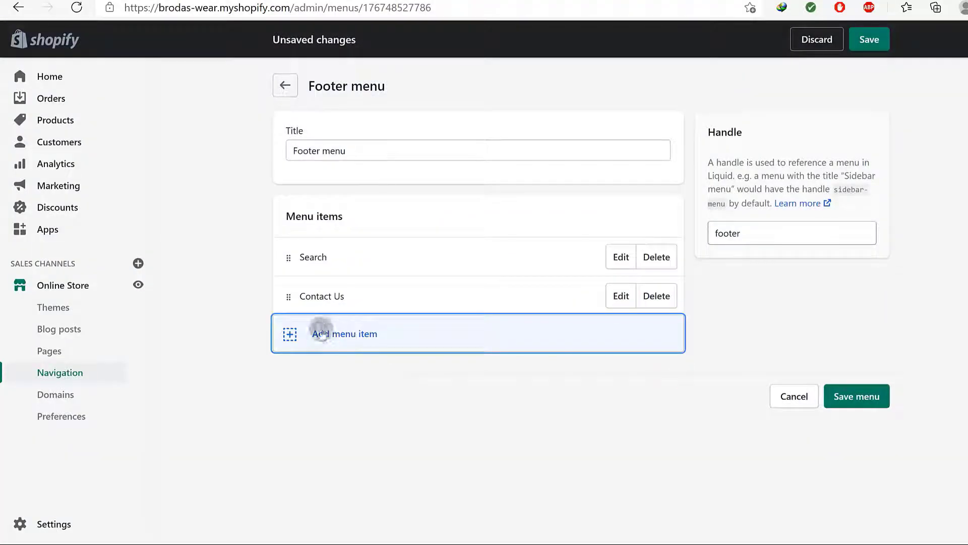
Step: Add an About item linked to the About Us page to the footer
{"action": "left_click", "coordinate": [321, 333]}
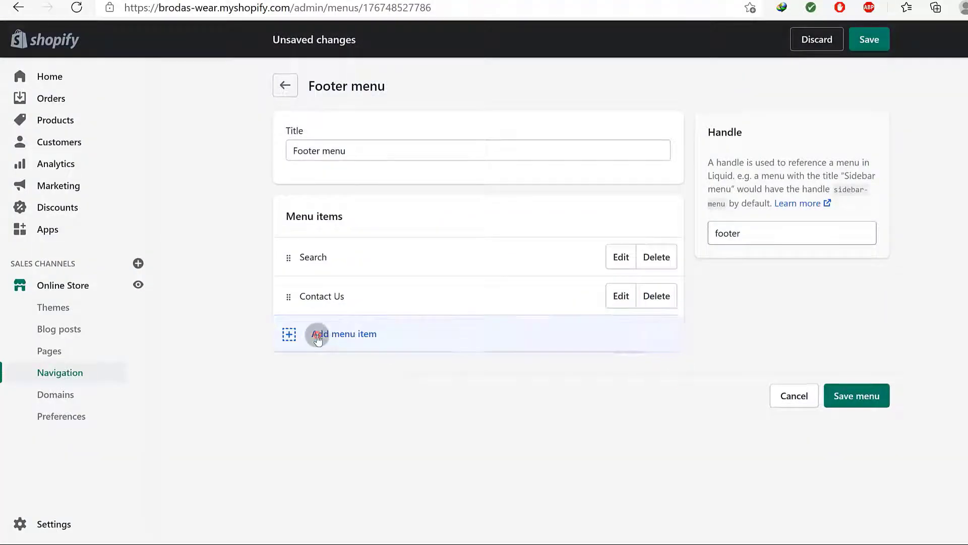
{"action": "left_click", "coordinate": [339, 280]}
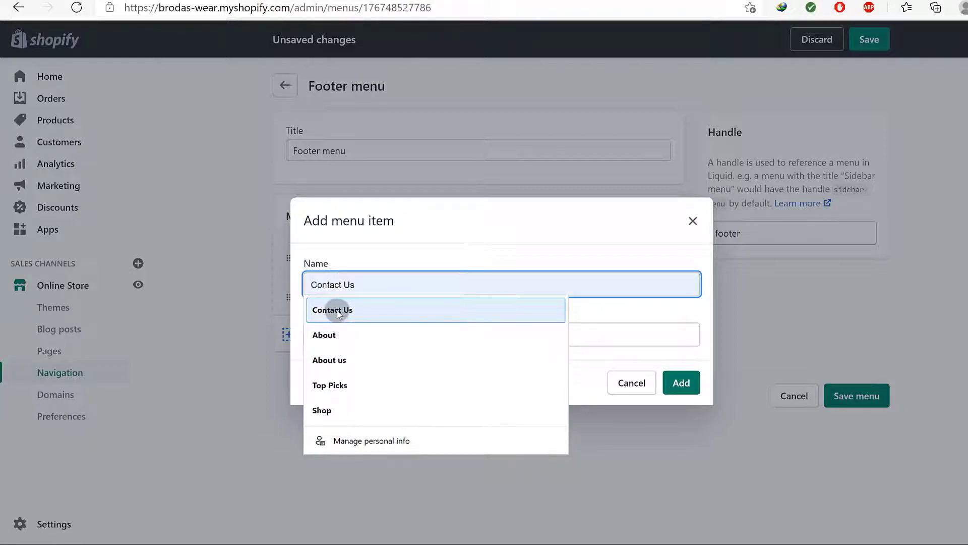
{"action": "left_click", "coordinate": [335, 335]}
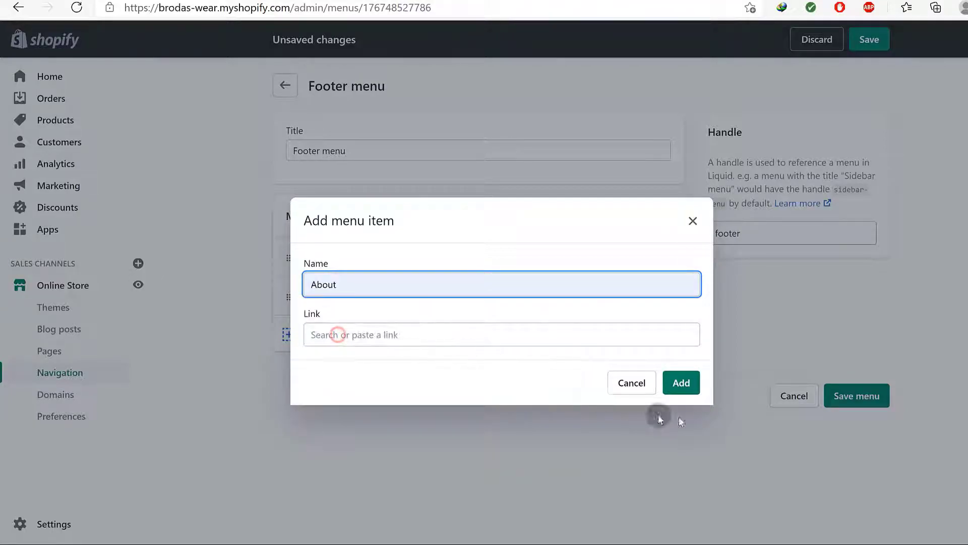
{"action": "left_click", "coordinate": [572, 339]}
{"action": "left_click", "coordinate": [353, 218]}
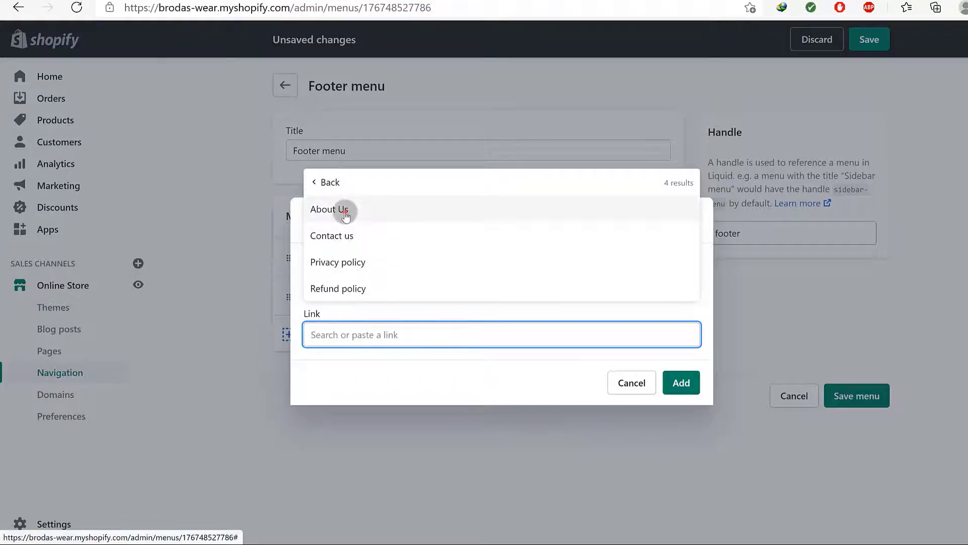
{"action": "left_click", "coordinate": [345, 211]}
{"action": "left_click", "coordinate": [678, 386]}
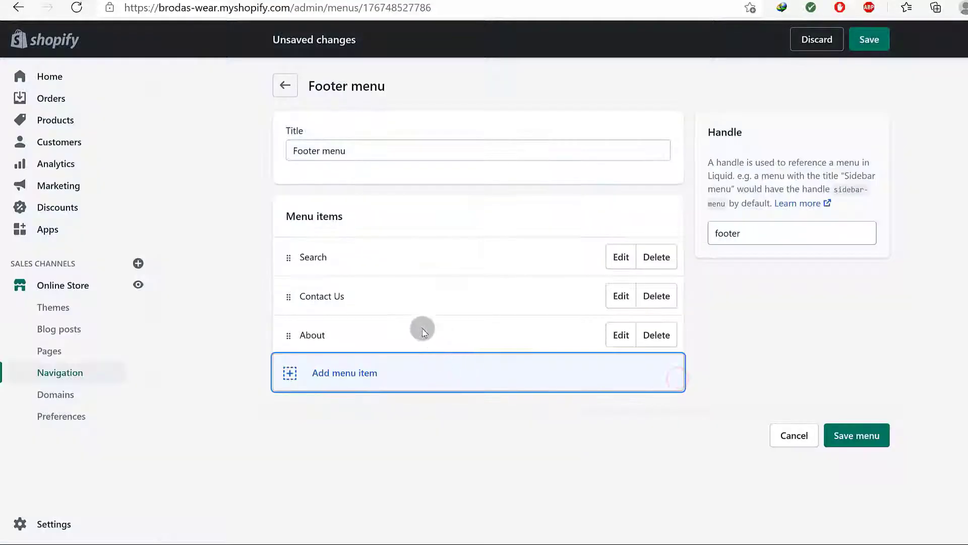
Step: Add a Return Policy item linked to the Refund policy page and save the footer menu
{"action": "left_click", "coordinate": [367, 373]}
{"action": "left_click", "coordinate": [336, 285]}
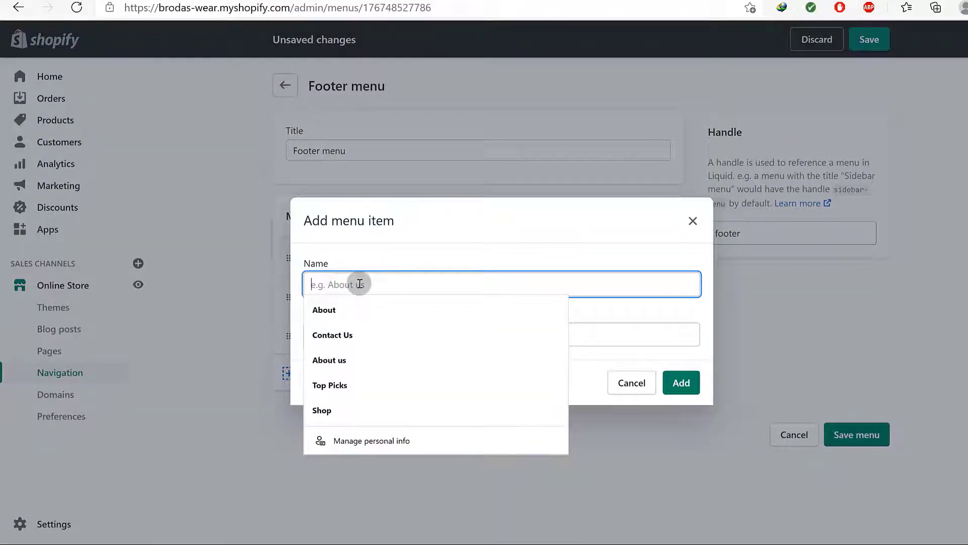
{"action": "type", "text": "Return Poilicy"}
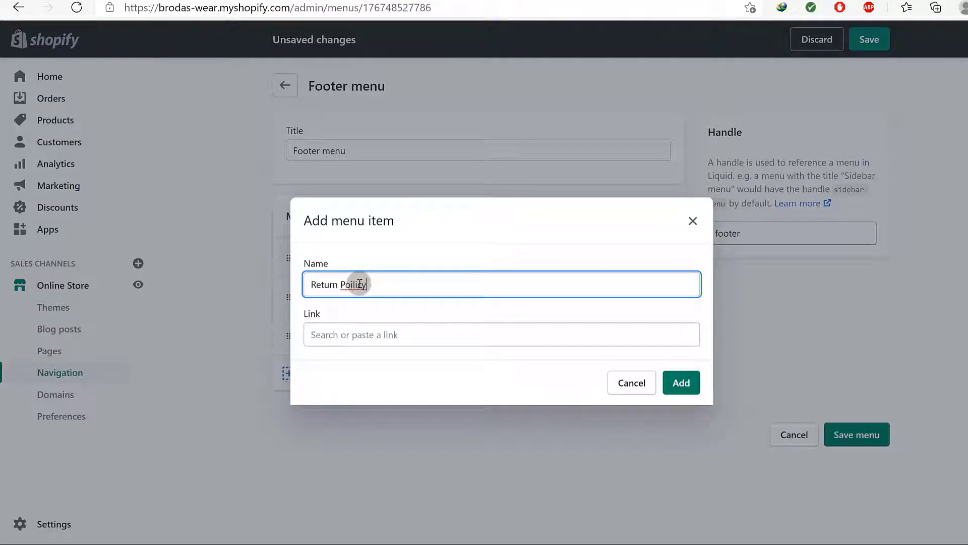
{"action": "right_click", "coordinate": [358, 284]}
{"action": "left_click", "coordinate": [398, 236]}
{"action": "left_click", "coordinate": [357, 336]}
{"action": "left_click", "coordinate": [337, 225]}
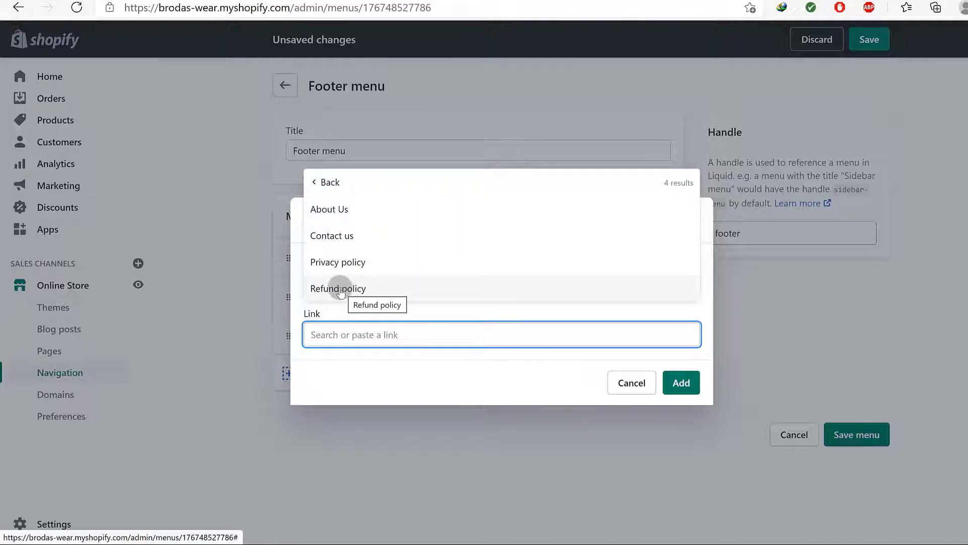
{"action": "left_click", "coordinate": [340, 289]}
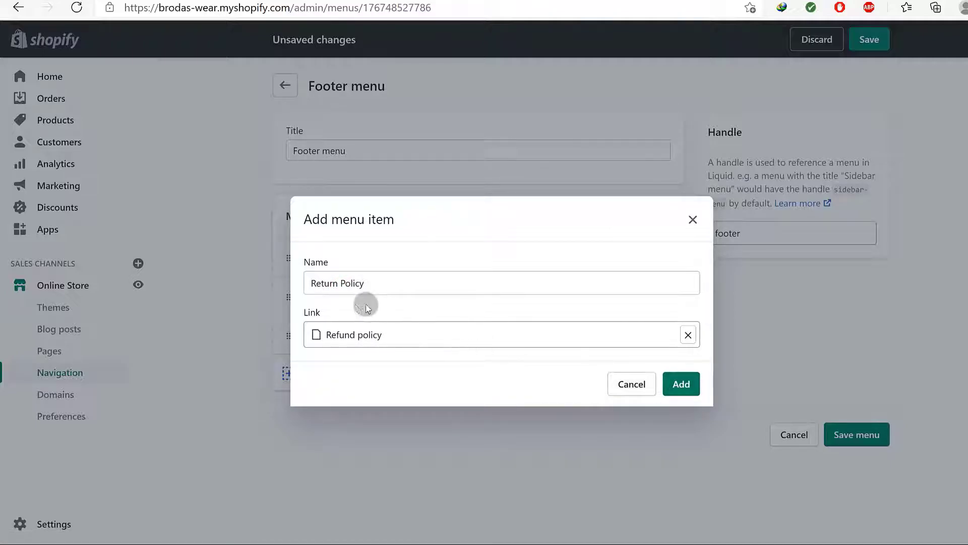
{"action": "left_click", "coordinate": [690, 389]}
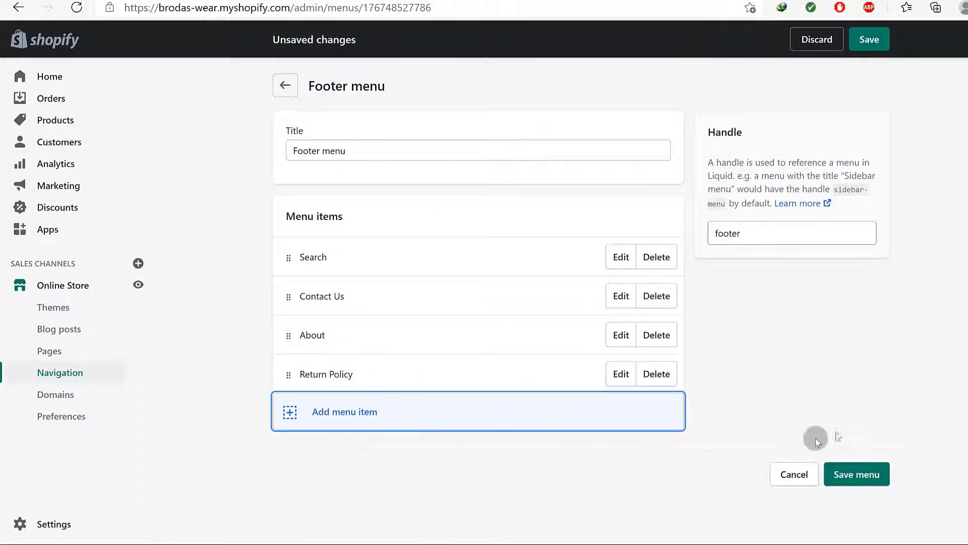
{"action": "left_click", "coordinate": [864, 474]}
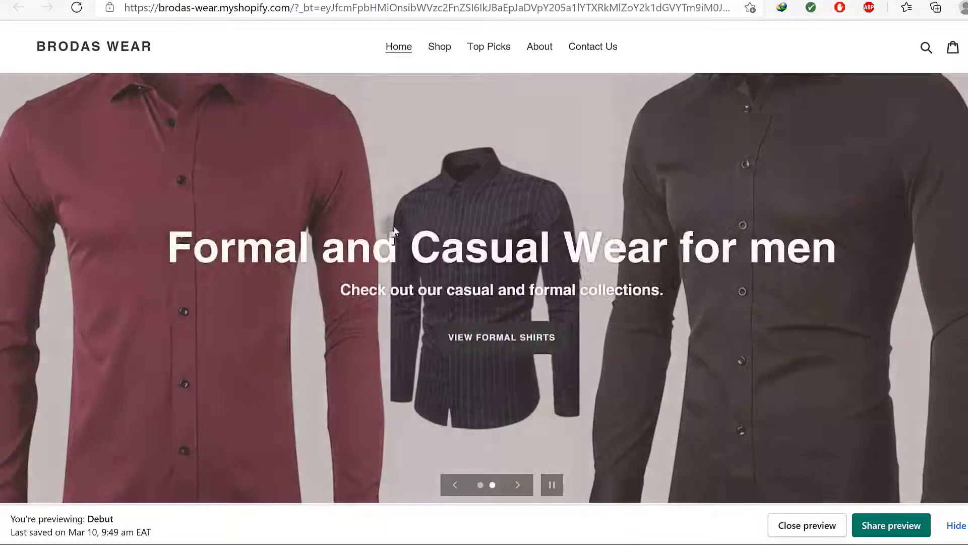
Step: Hide the preview notice, reload the storefront, and scroll to the footer Quick links
{"action": "scroll", "coordinate": [394, 288], "scroll_direction": "down", "scroll_amount": 10}
{"action": "scroll", "coordinate": [394, 293], "scroll_direction": "down", "scroll_amount": 10}
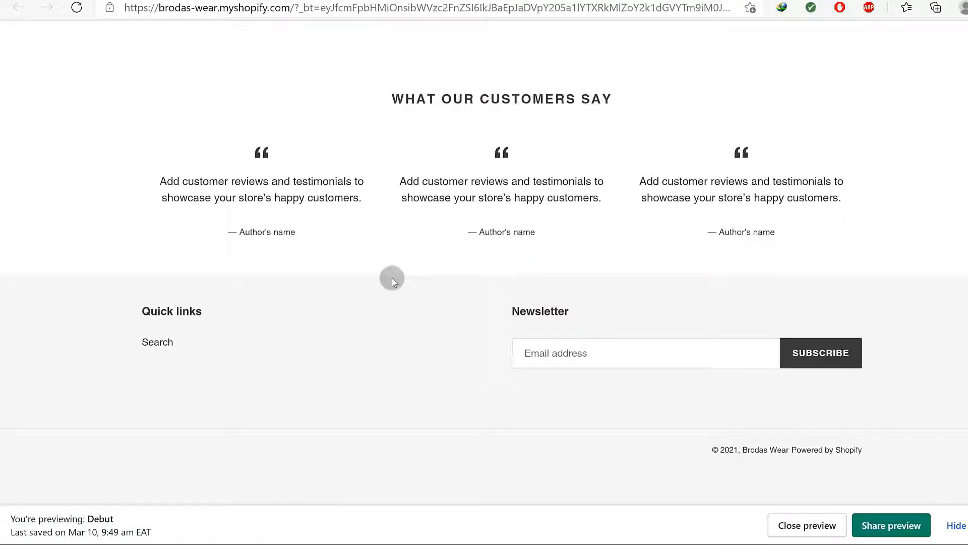
{"action": "left_click", "coordinate": [958, 525]}
{"action": "left_click", "coordinate": [81, 11]}
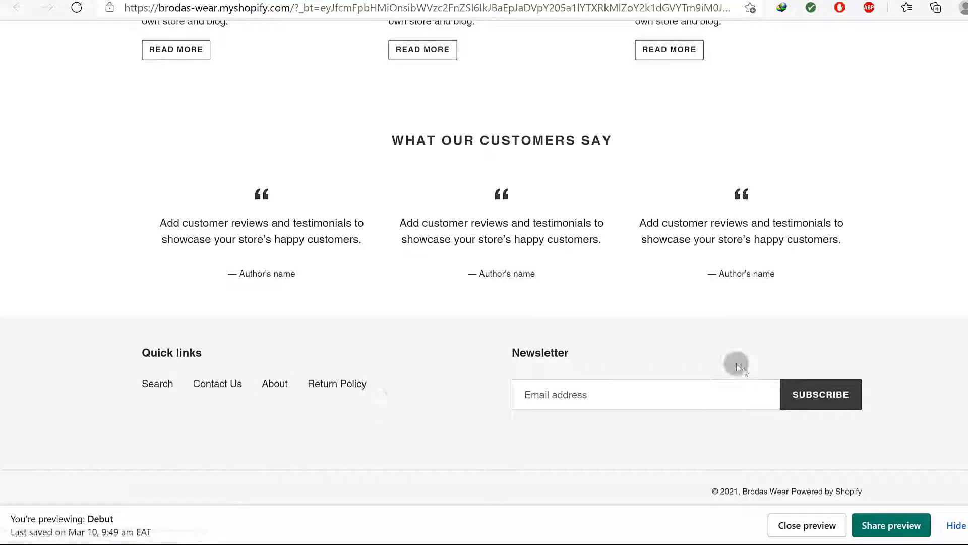
{"action": "scroll", "coordinate": [573, 335], "scroll_direction": "down", "scroll_amount": 1}
{"action": "scroll", "coordinate": [570, 333], "scroll_direction": "up", "scroll_amount": 7}
{"action": "scroll", "coordinate": [570, 333], "scroll_direction": "up", "scroll_amount": 7}
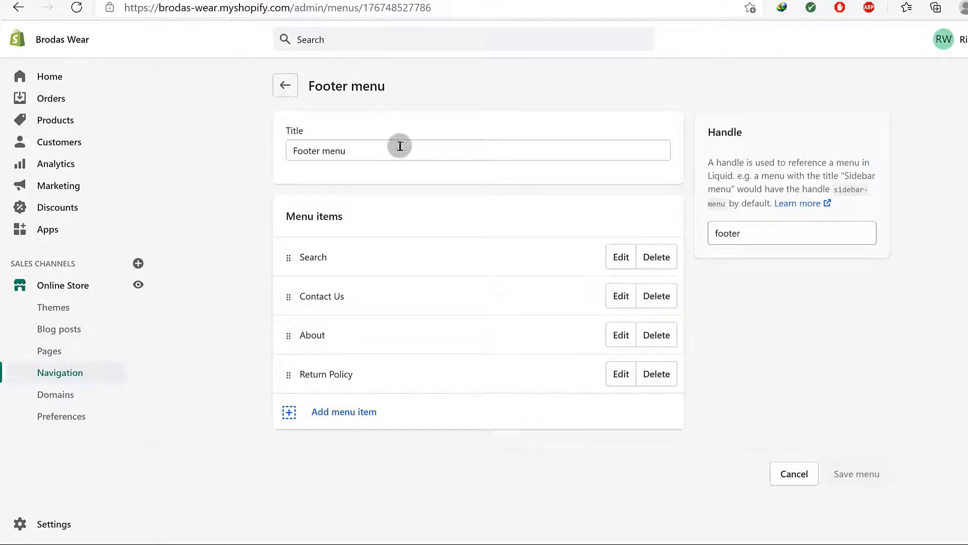
{"action": "left_click", "coordinate": [60, 373]}
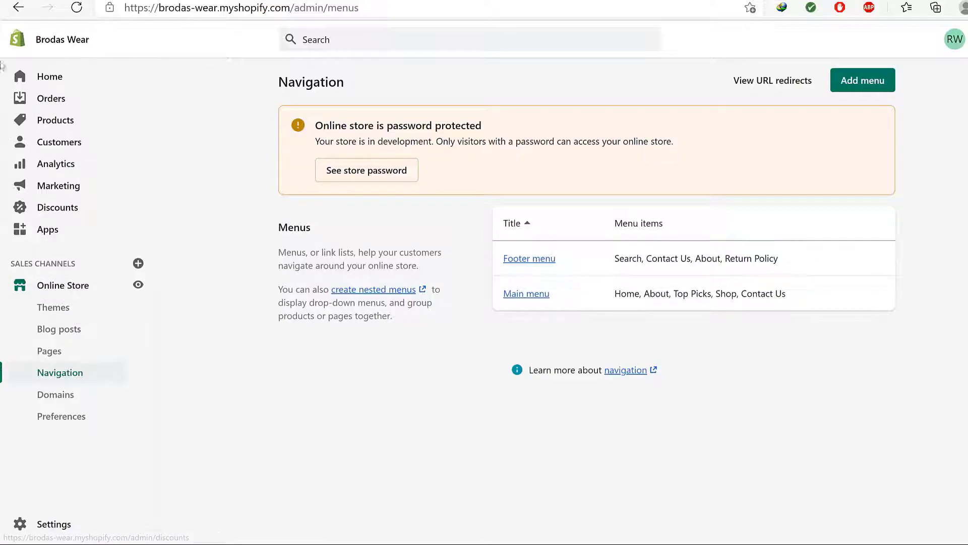
{"action": "left_click", "coordinate": [525, 295]}
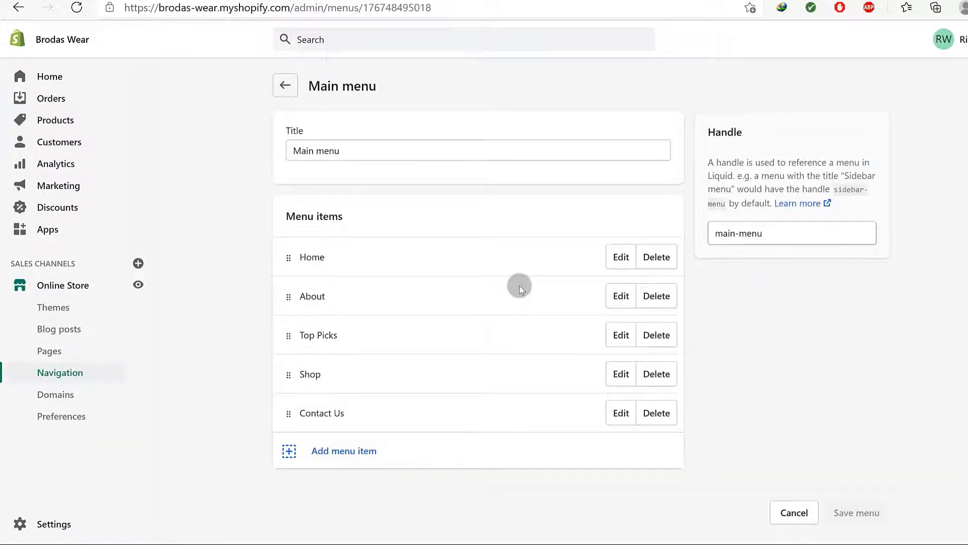
{"action": "left_click", "coordinate": [335, 260]}
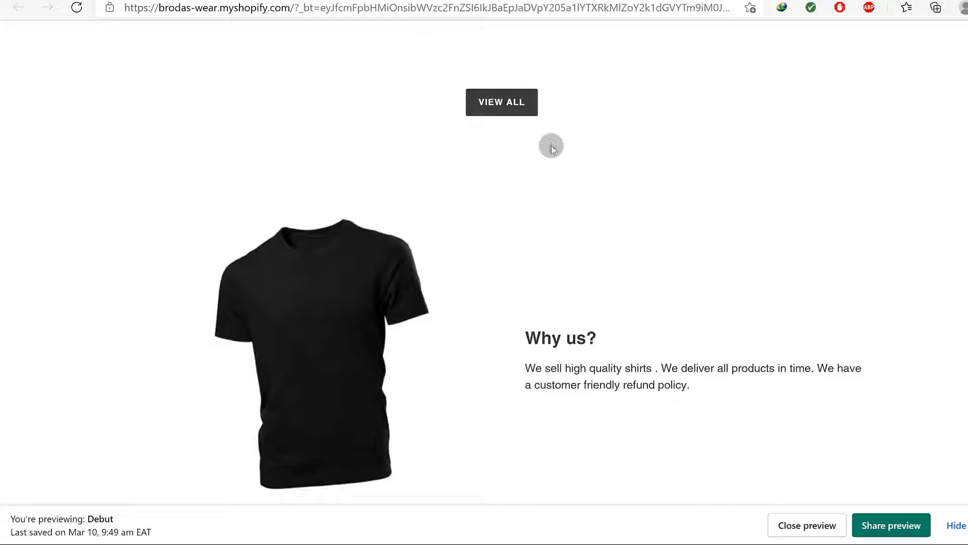
{"action": "scroll", "coordinate": [551, 147], "scroll_direction": "up", "scroll_amount": 10}
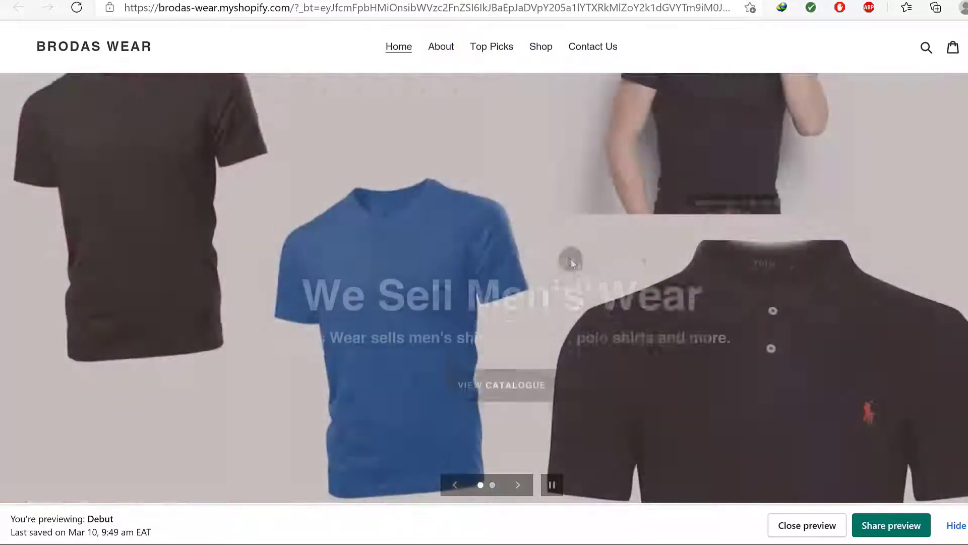
{"action": "left_click", "coordinate": [308, 1]}
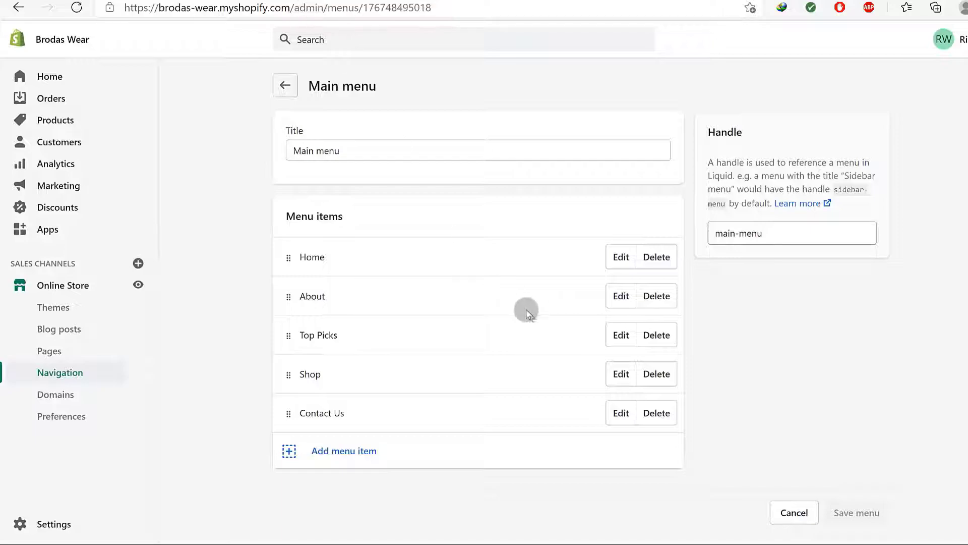
Step: Add a Categories item linked to All Collections at the end of the Main menu
{"action": "left_click", "coordinate": [341, 457]}
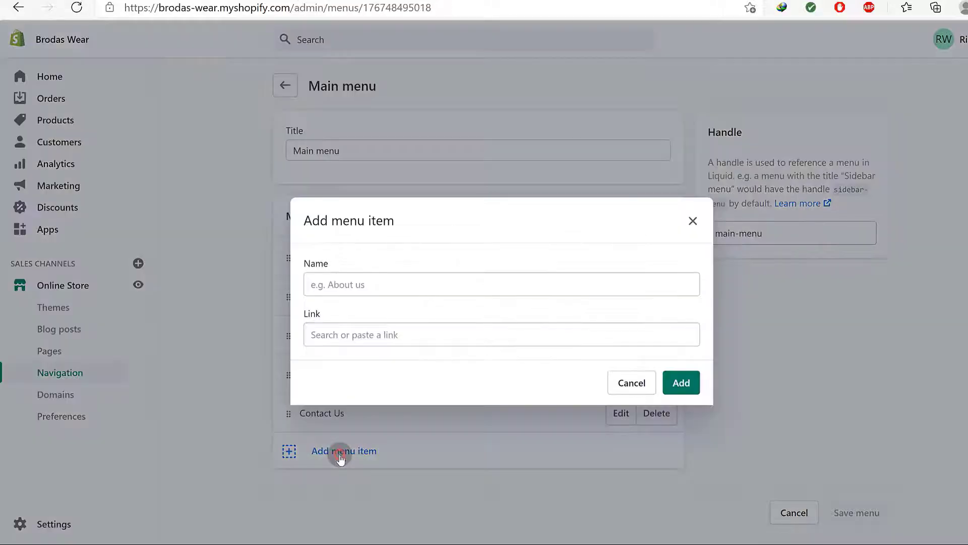
{"action": "left_click", "coordinate": [355, 282]}
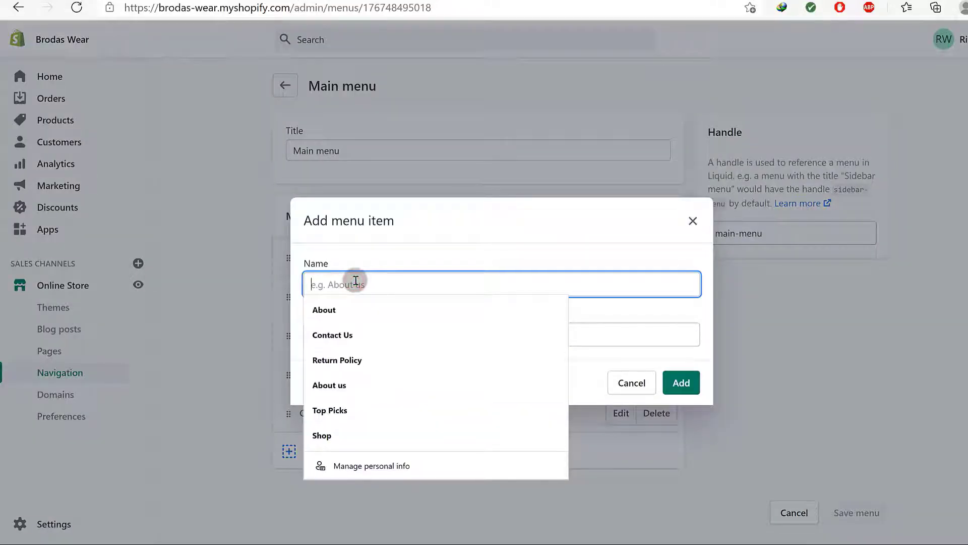
{"action": "type", "text": "Cat"}
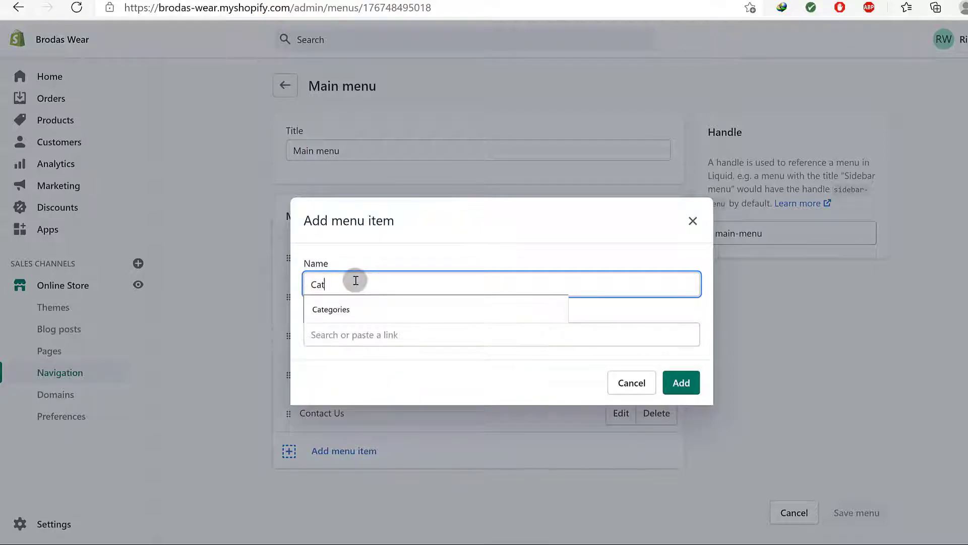
{"action": "type", "text": "egories"}
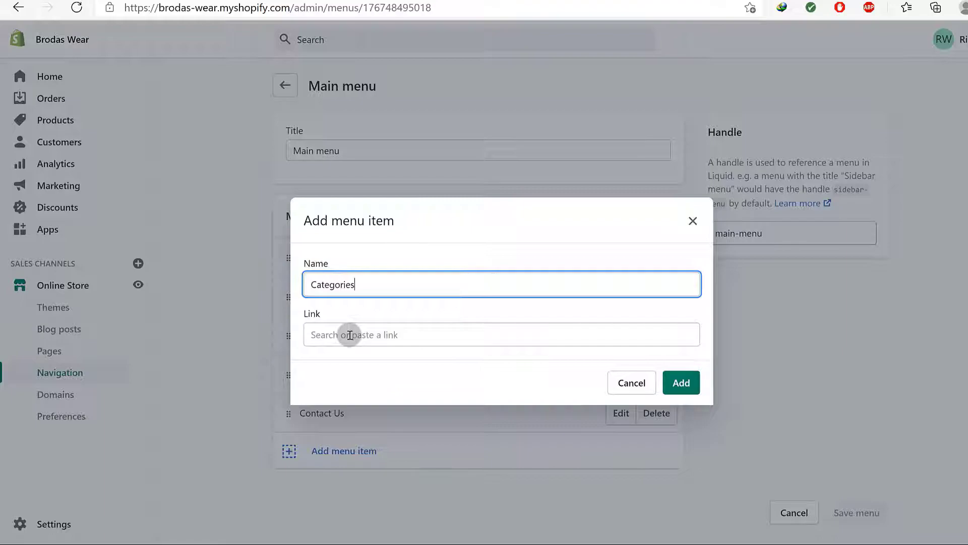
{"action": "left_click", "coordinate": [350, 335]}
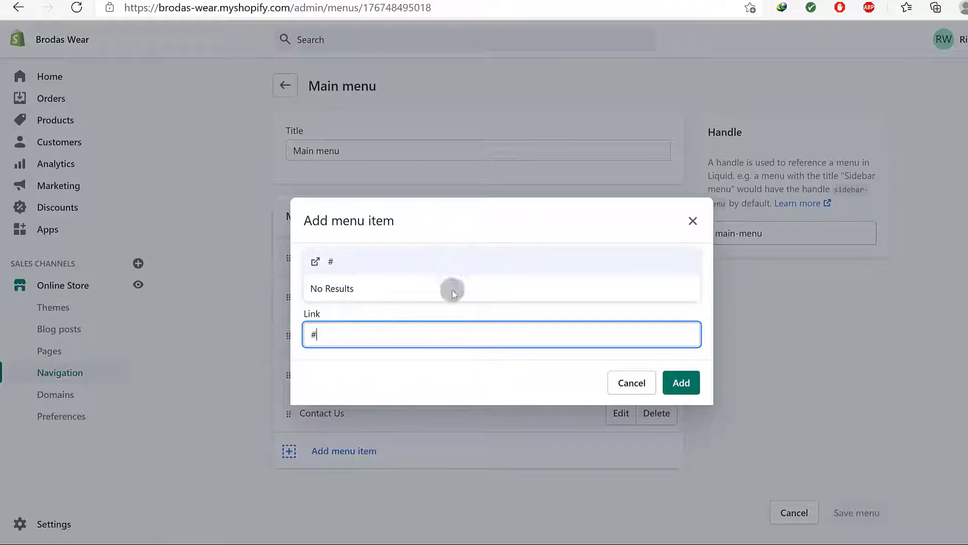
{"action": "left_click", "coordinate": [681, 383]}
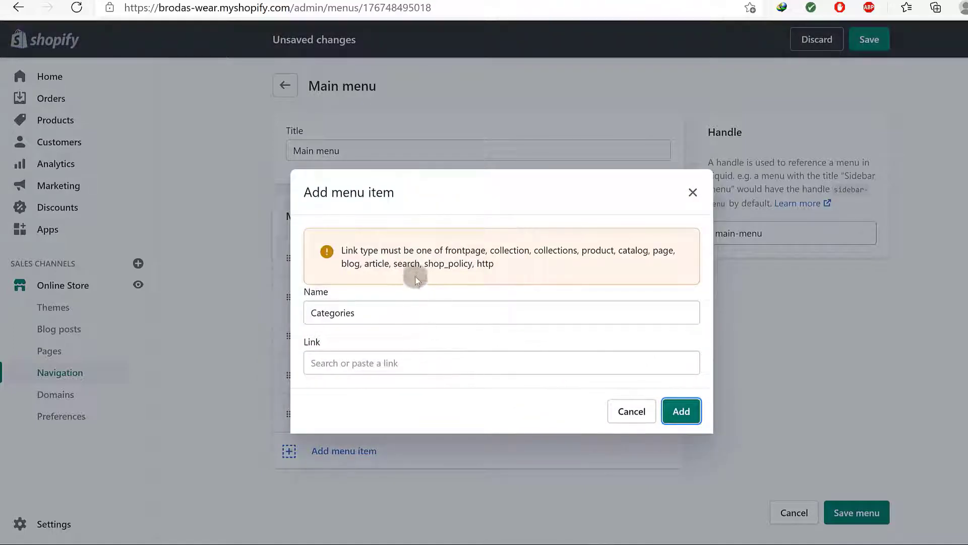
{"action": "left_click", "coordinate": [372, 359]}
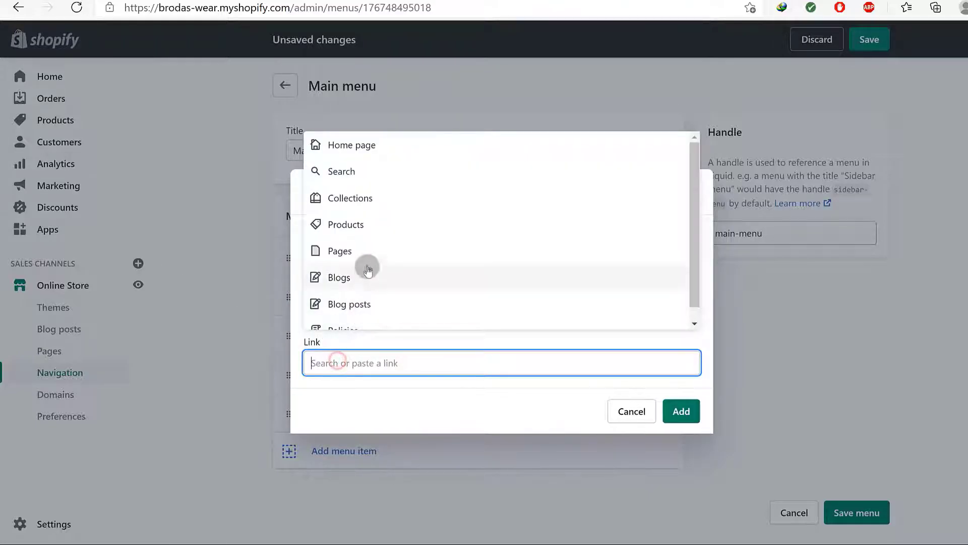
{"action": "left_click", "coordinate": [342, 198]}
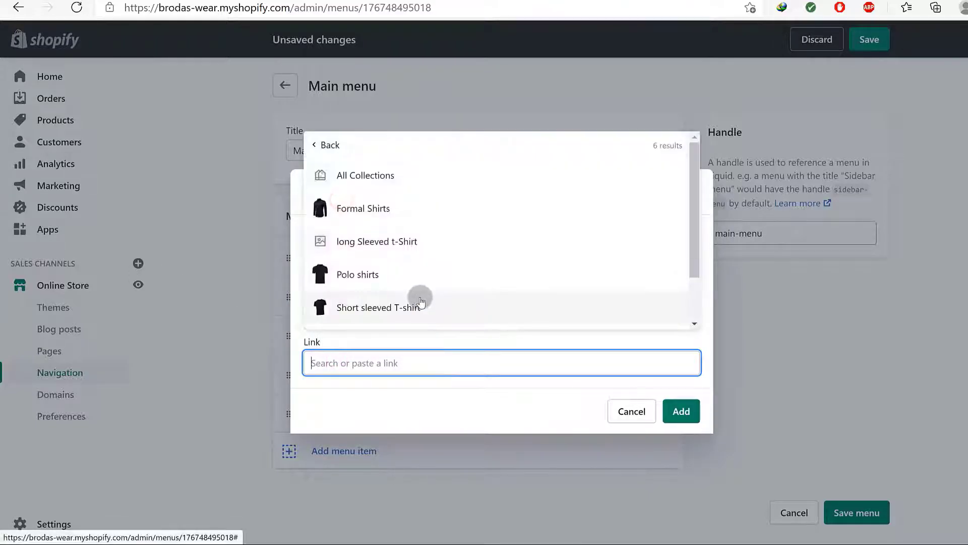
{"action": "left_click", "coordinate": [362, 176]}
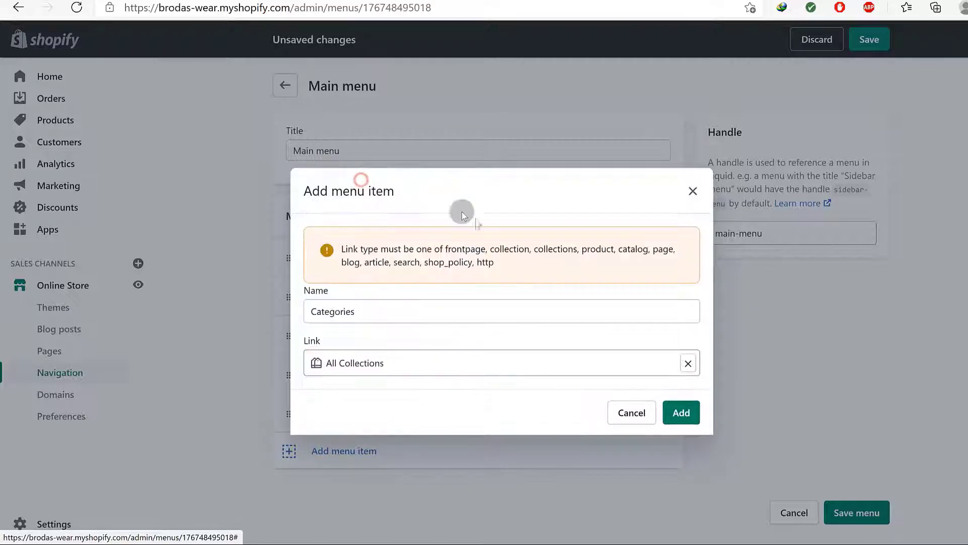
{"action": "left_click", "coordinate": [680, 413]}
{"action": "scroll", "coordinate": [504, 407], "scroll_direction": "down", "scroll_amount": 1}
{"action": "left_click_drag", "start_coordinate": [301, 410], "coordinate": [343, 408]}
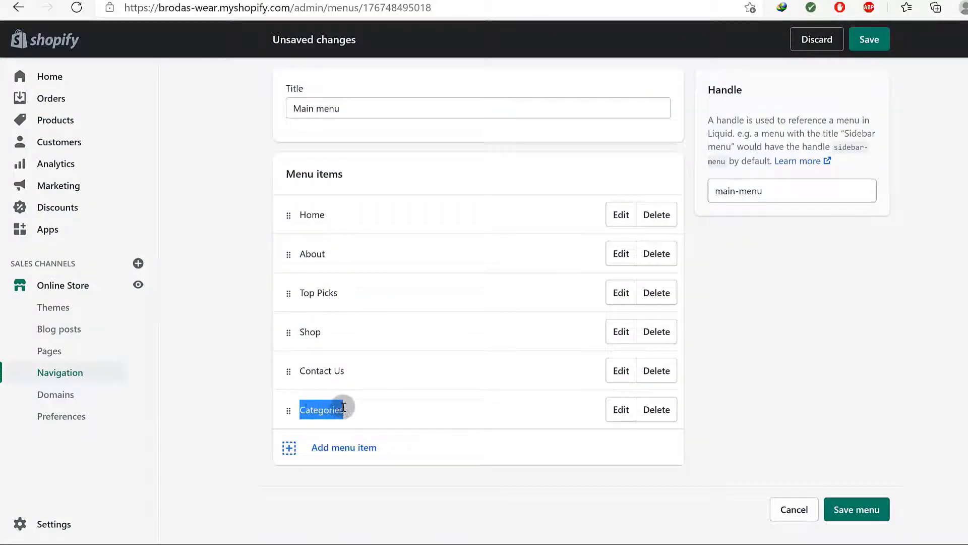
Step: Add a Short sleeved item linked to the Short sleeved T-shirt collection
{"action": "left_click", "coordinate": [328, 409]}
{"action": "left_click", "coordinate": [331, 452]}
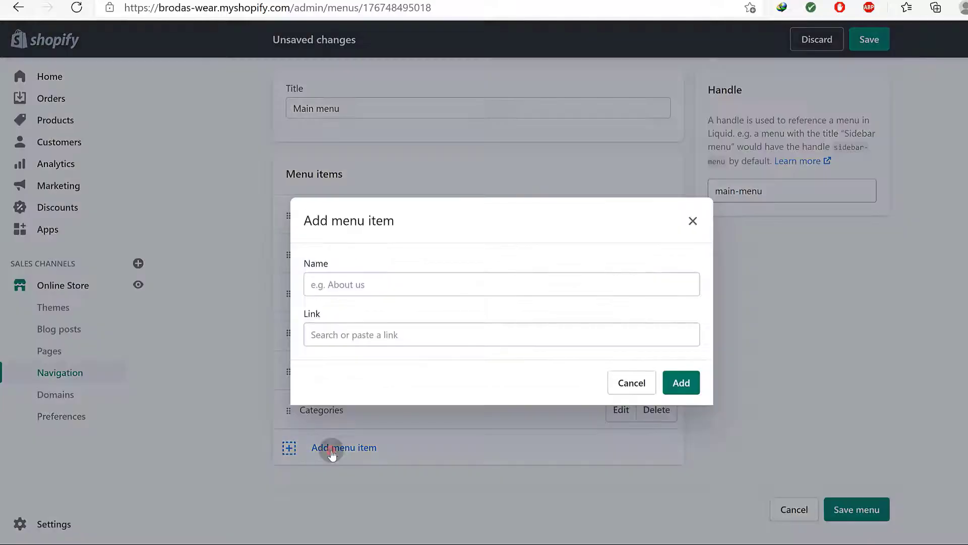
{"action": "left_click", "coordinate": [360, 283]}
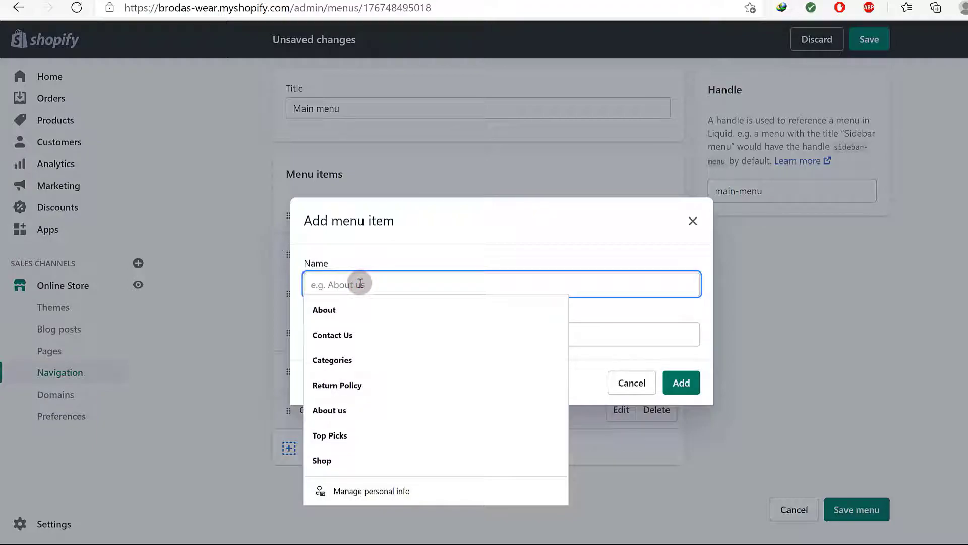
{"action": "type", "text": "Short sleeved"}
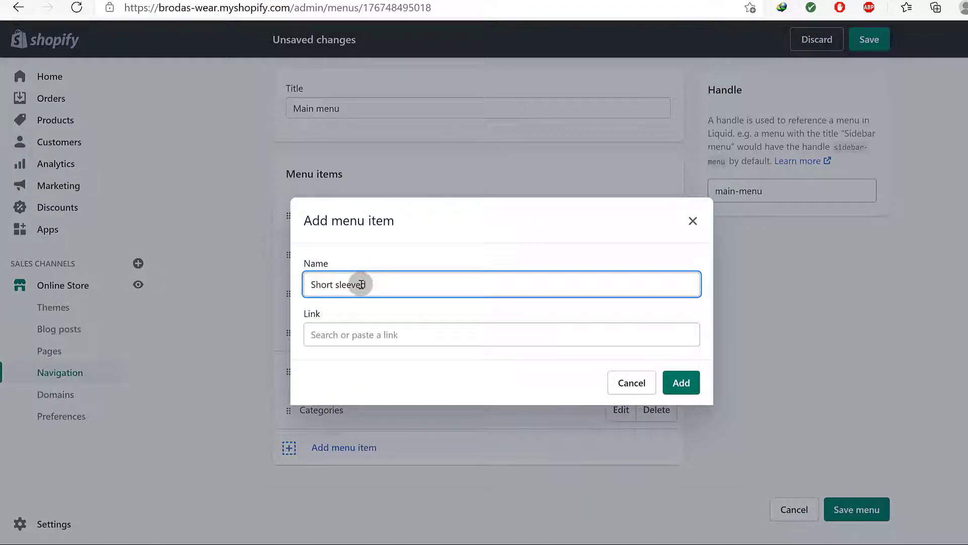
{"action": "left_click", "coordinate": [363, 332]}
{"action": "left_click", "coordinate": [355, 171]}
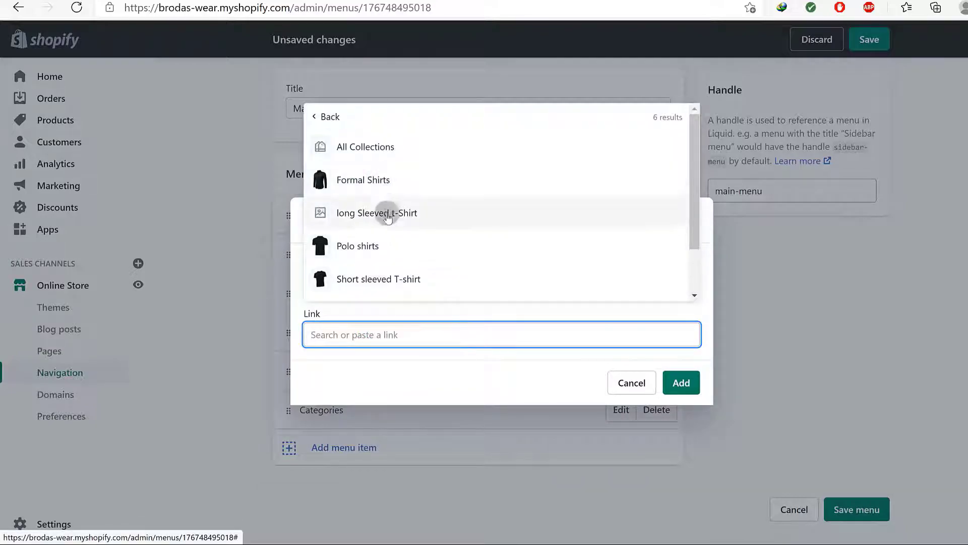
{"action": "left_click", "coordinate": [381, 282]}
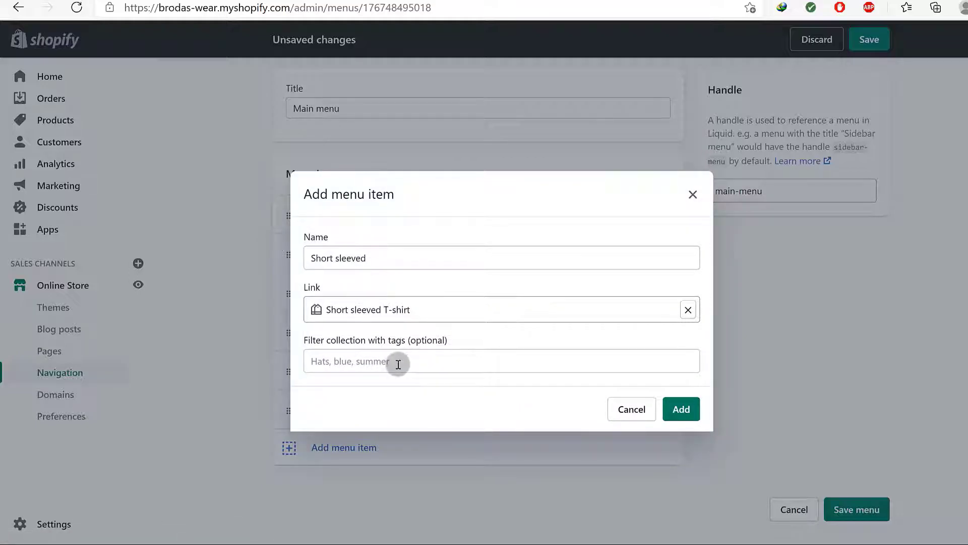
{"action": "left_click", "coordinate": [680, 413]}
Step: Drag Short sleeved so it nests under Categories
{"action": "scroll", "coordinate": [416, 450], "scroll_direction": "down", "scroll_amount": 1}
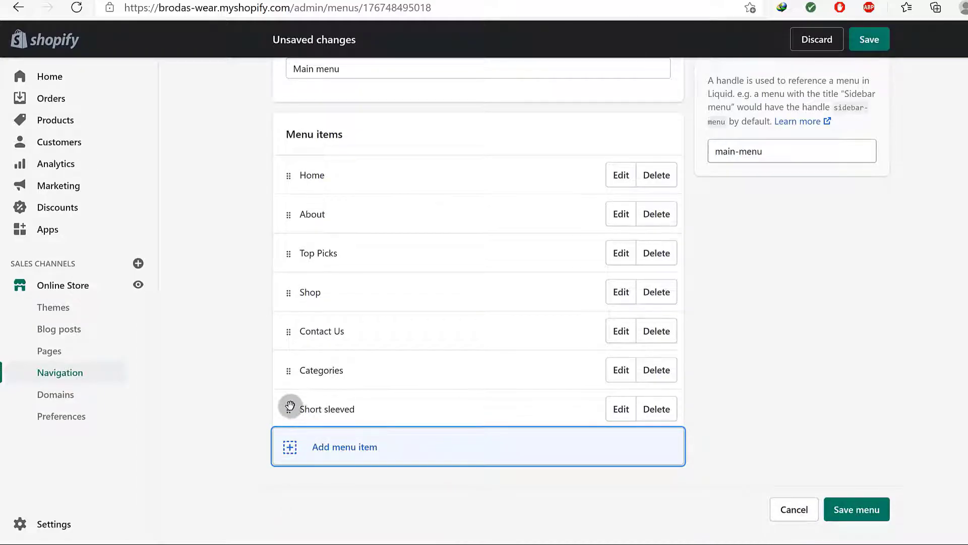
{"action": "left_click_drag", "start_coordinate": [288, 409], "coordinate": [320, 395]}
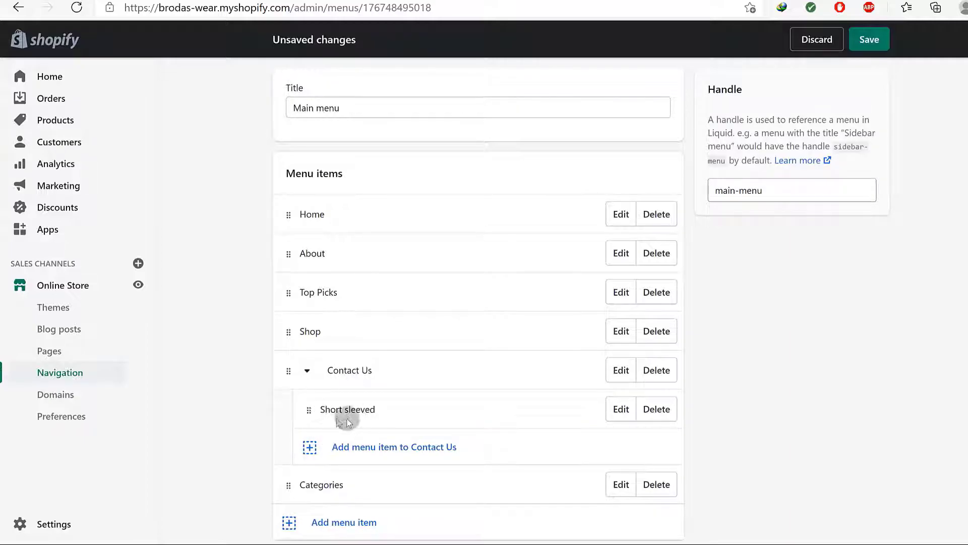
{"action": "scroll", "coordinate": [342, 419], "scroll_direction": "down", "scroll_amount": 2}
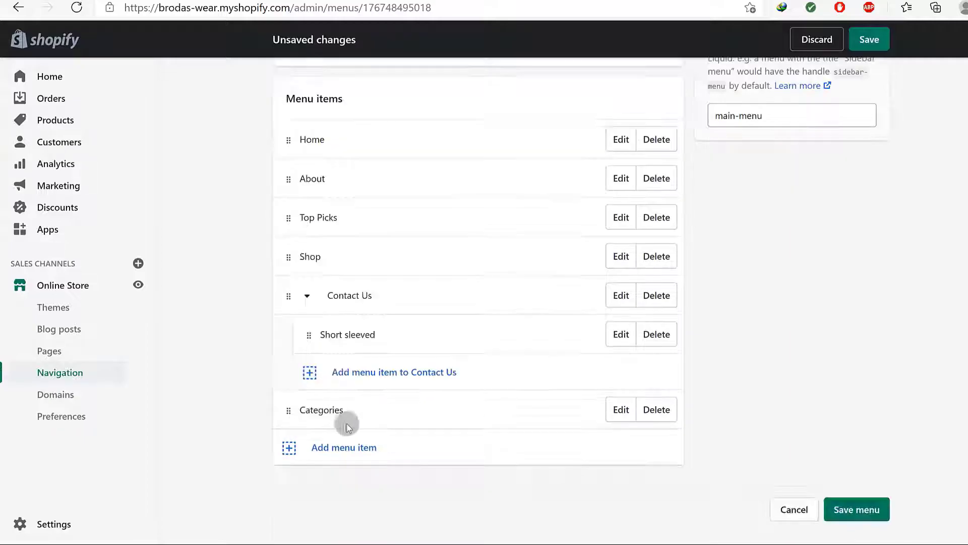
{"action": "left_click_drag", "start_coordinate": [308, 337], "coordinate": [331, 437]}
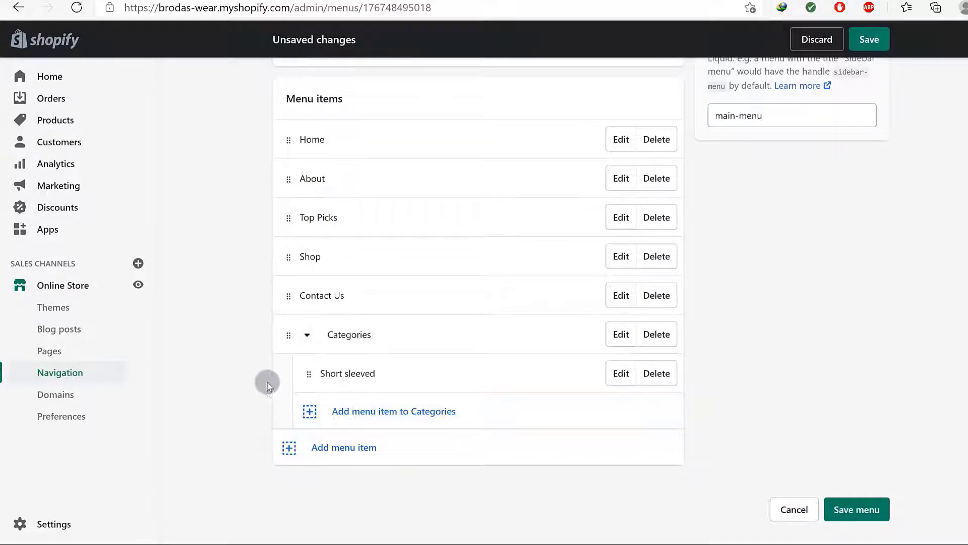
Step: Add a Long sleeved sub-item under Categories linked to the Long Sleeved T-Shirt collection
{"action": "left_click", "coordinate": [362, 411]}
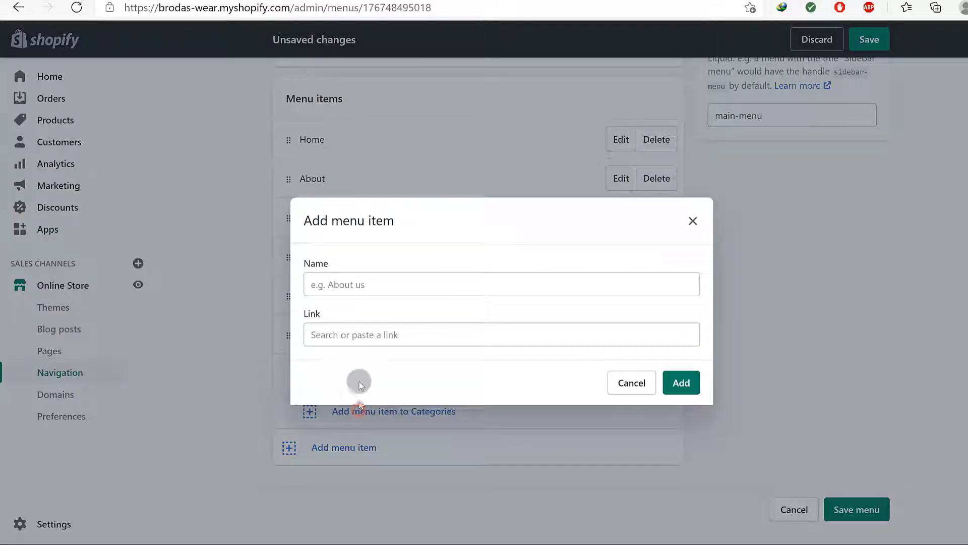
{"action": "left_click", "coordinate": [365, 285]}
{"action": "type", "text": "Long sleeved"}
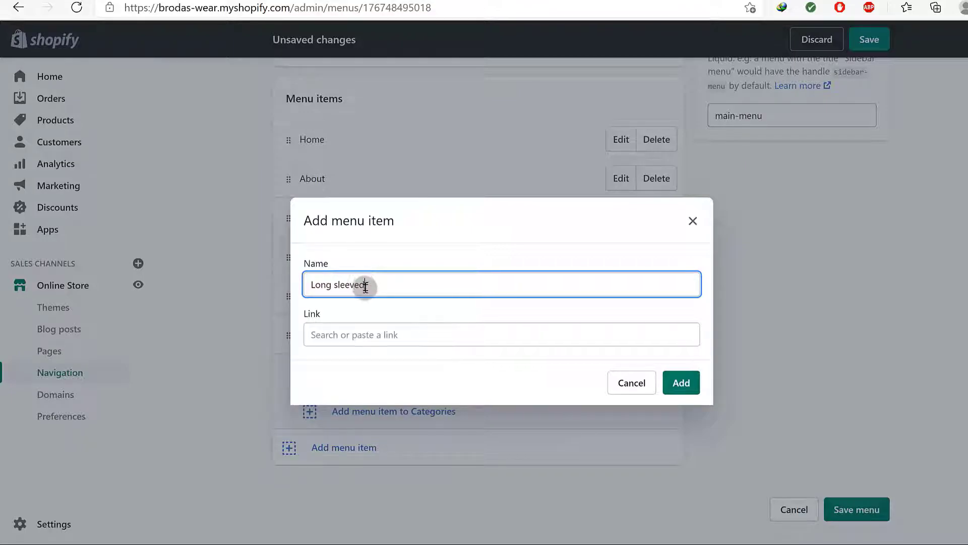
{"action": "left_click", "coordinate": [351, 335]}
{"action": "left_click", "coordinate": [364, 174]}
{"action": "left_click", "coordinate": [346, 214]}
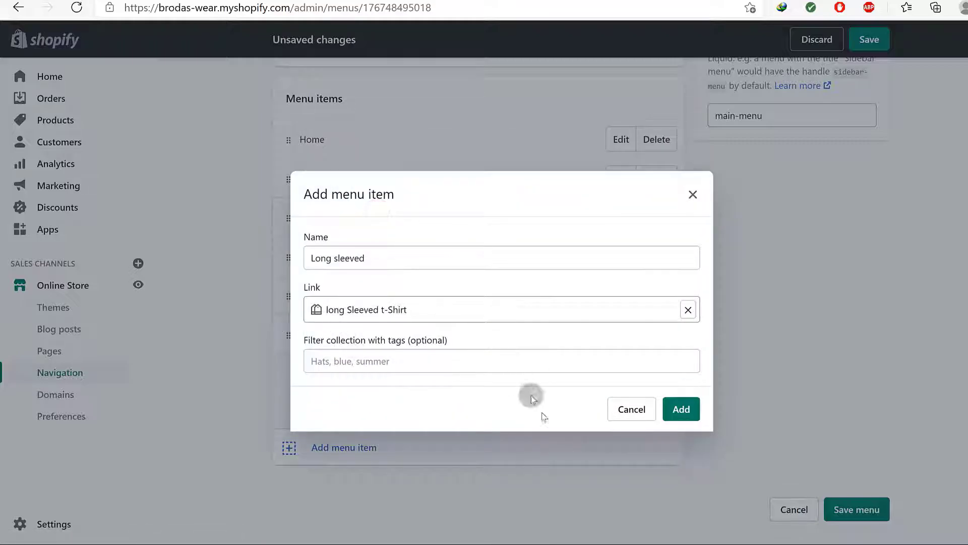
{"action": "left_click", "coordinate": [682, 410]}
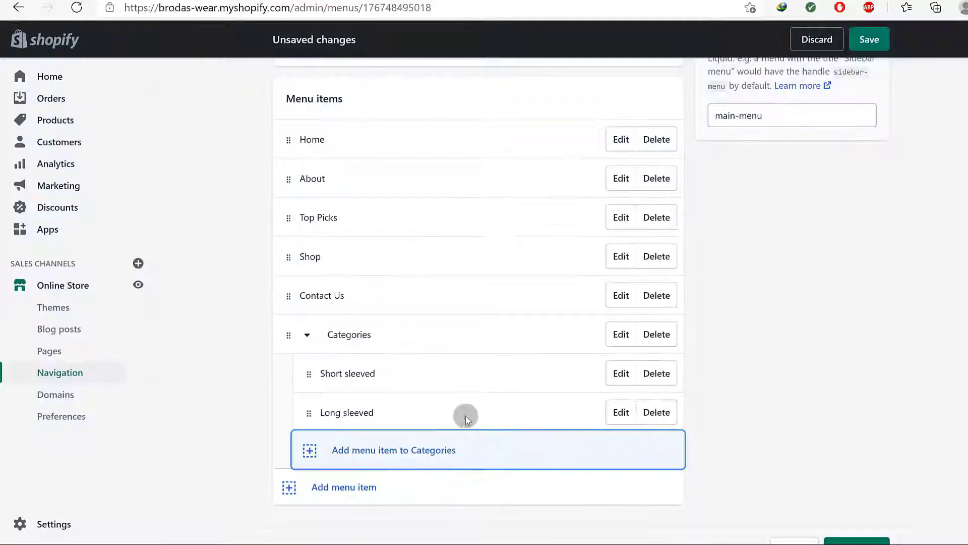
{"action": "scroll", "coordinate": [454, 414], "scroll_direction": "down", "scroll_amount": 1}
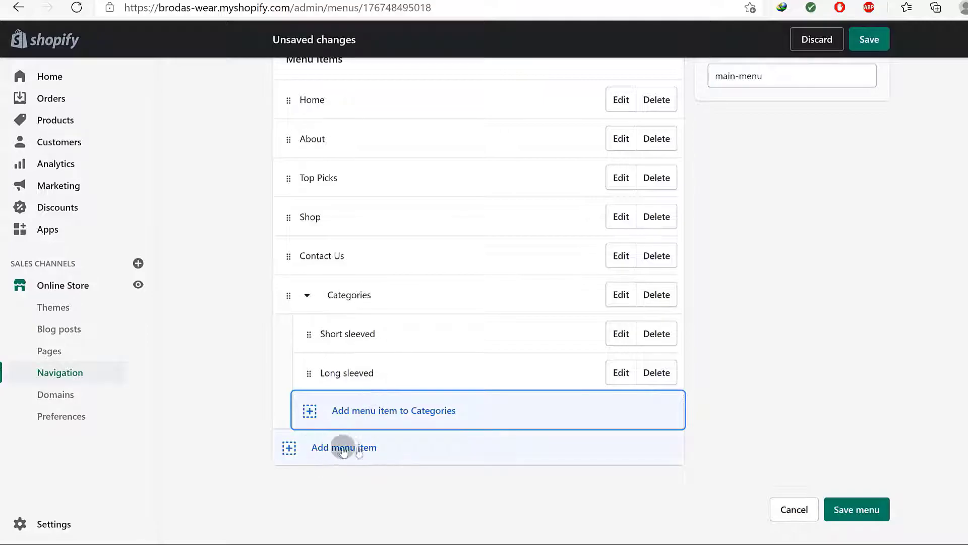
Step: Add a Formal Shirts sub-item under Categories linked to the Formal Shirts collection
{"action": "left_click", "coordinate": [367, 409]}
{"action": "left_click", "coordinate": [350, 284]}
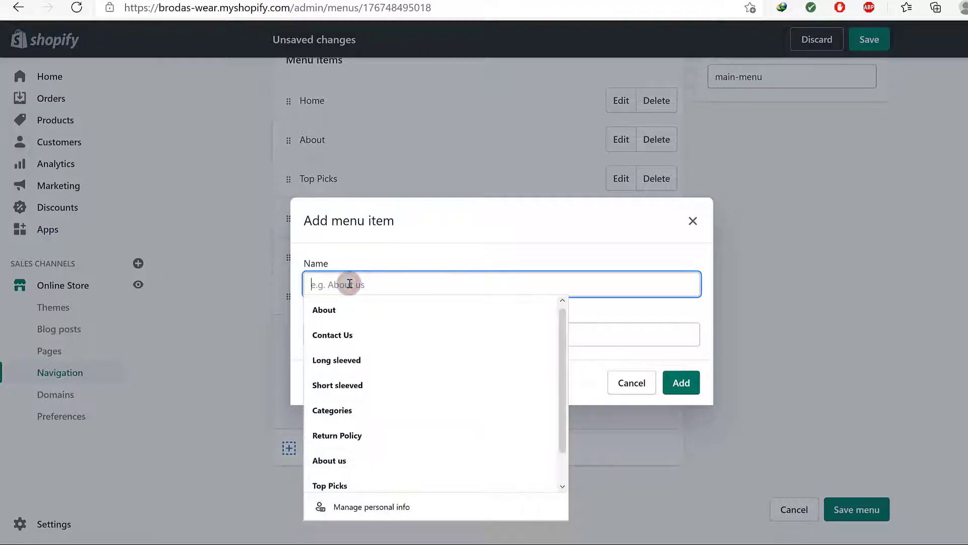
{"action": "left_click", "coordinate": [436, 245]}
{"action": "left_click", "coordinate": [369, 336]}
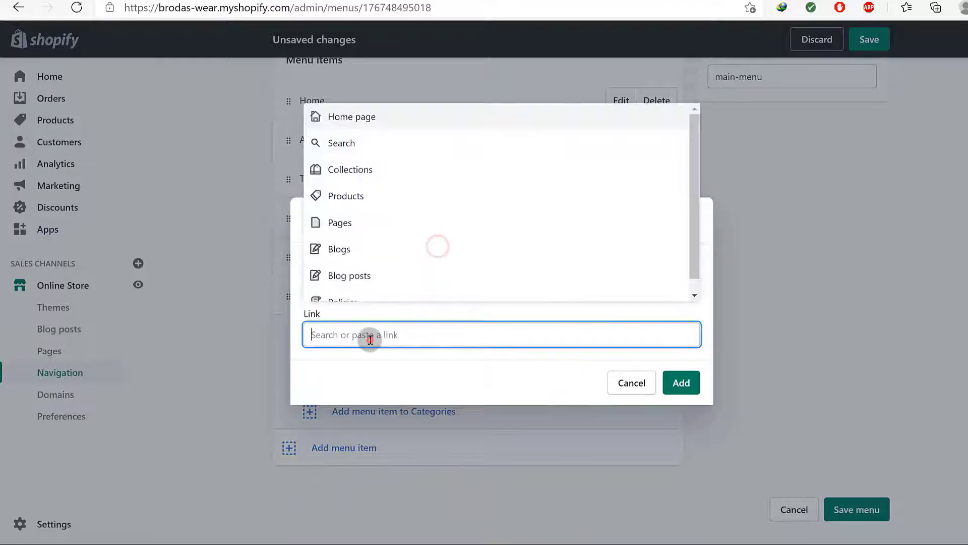
{"action": "left_click", "coordinate": [352, 169]}
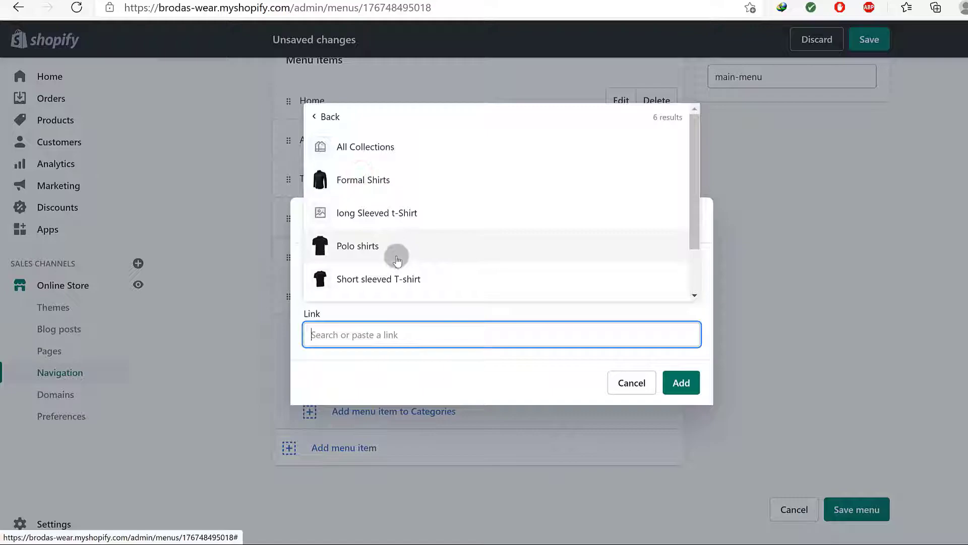
{"action": "left_click", "coordinate": [368, 179]}
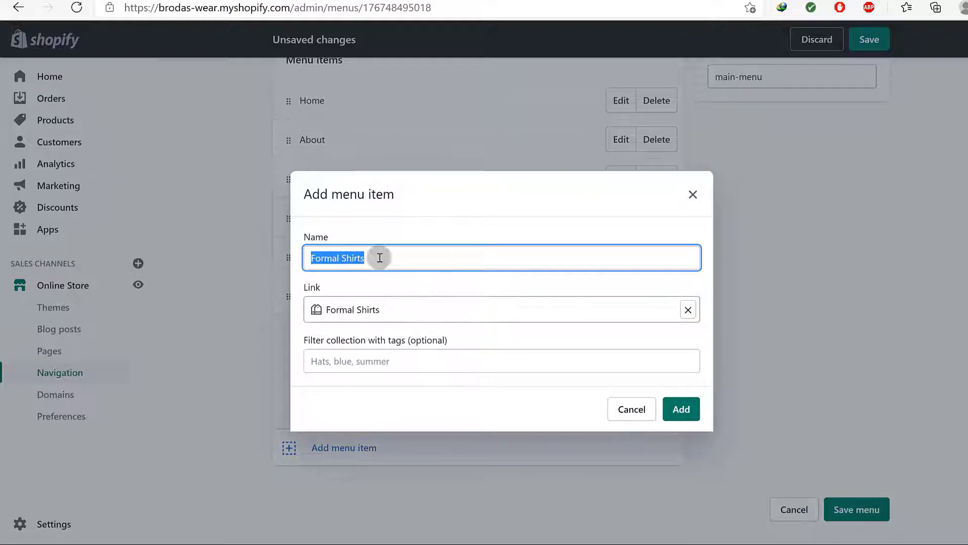
{"action": "left_click", "coordinate": [385, 254]}
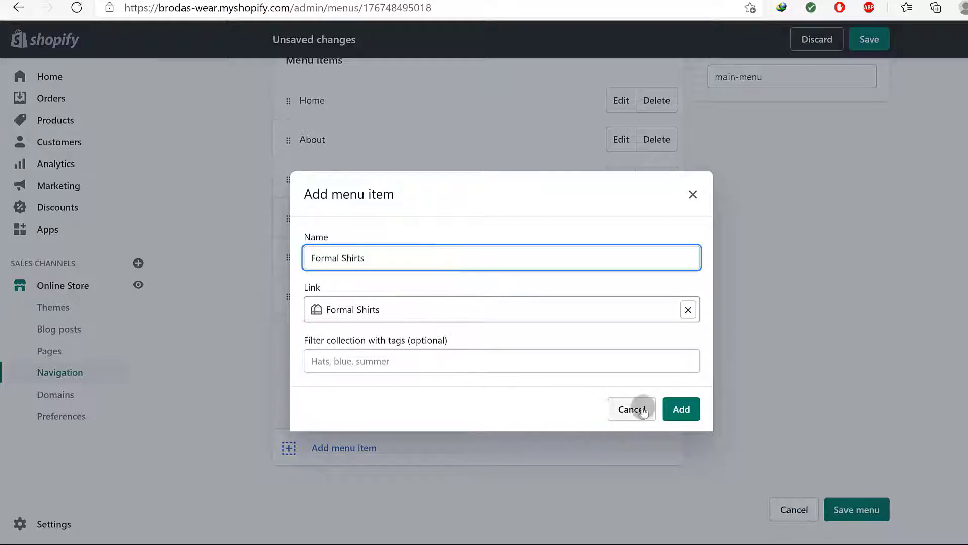
{"action": "left_click", "coordinate": [680, 408]}
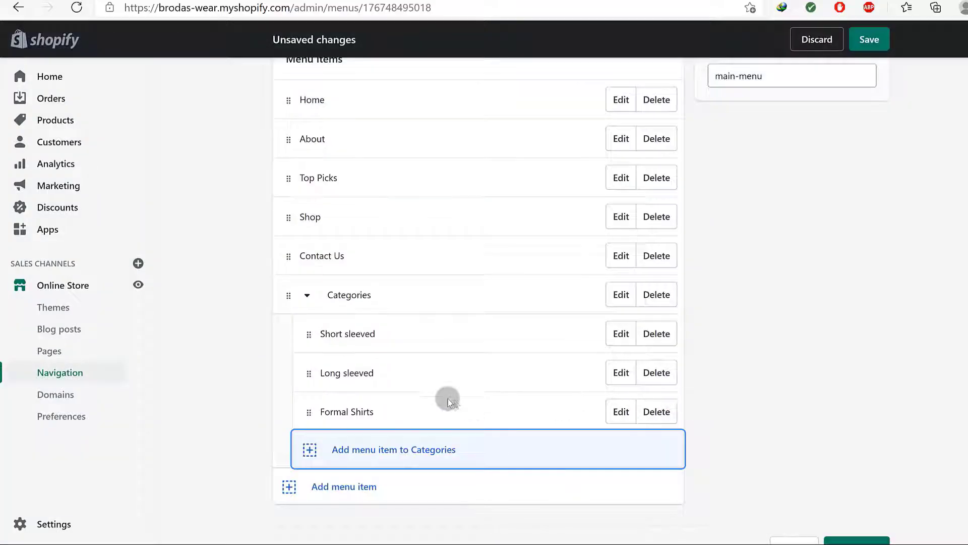
{"action": "scroll", "coordinate": [470, 406], "scroll_direction": "down", "scroll_amount": 1}
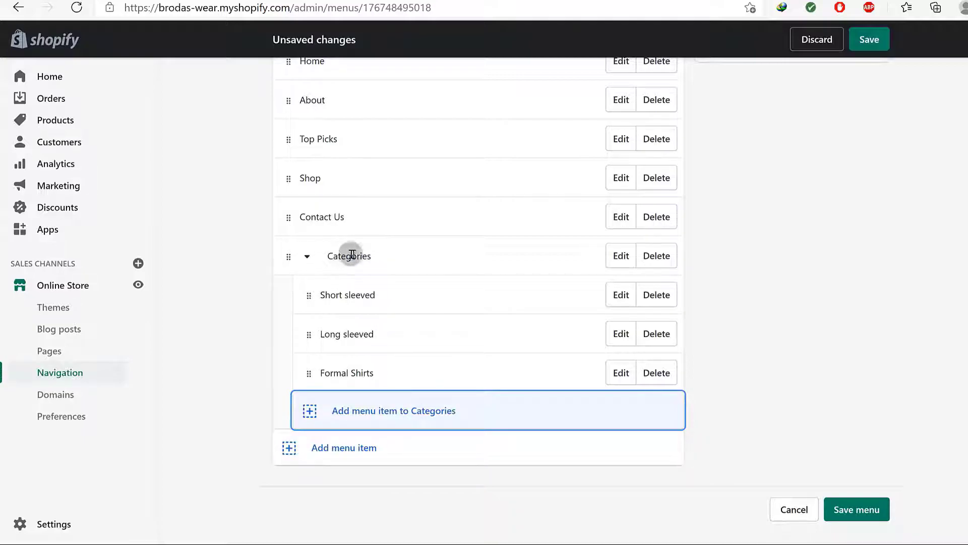
{"action": "left_click", "coordinate": [621, 256]}
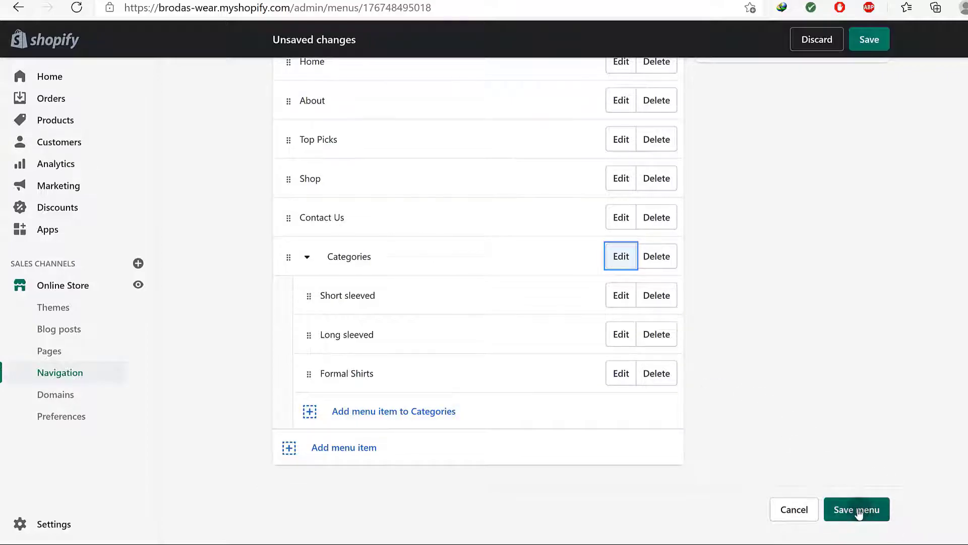
Step: Save the main menu, reload the storefront, and open Formal Shirts from Categories
{"action": "left_click", "coordinate": [858, 509]}
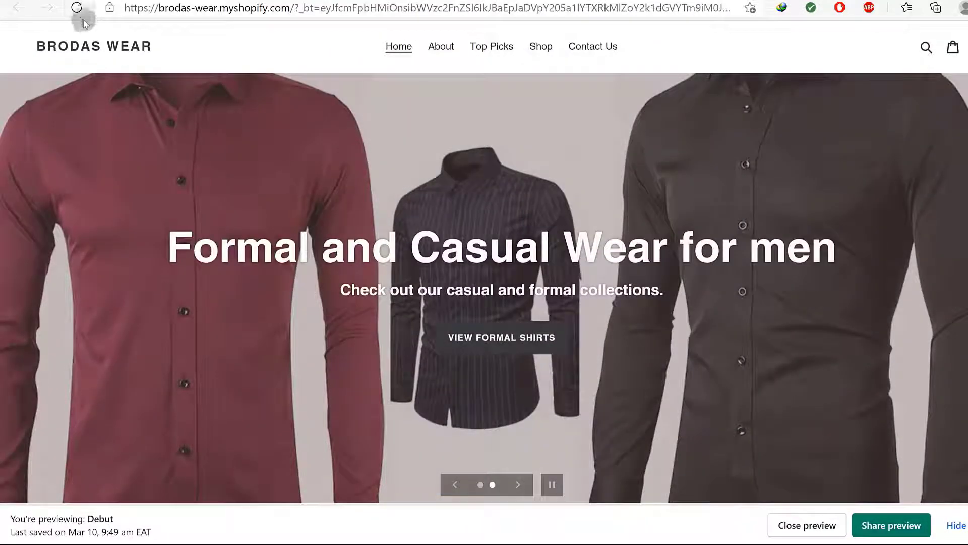
{"action": "left_click", "coordinate": [80, 9]}
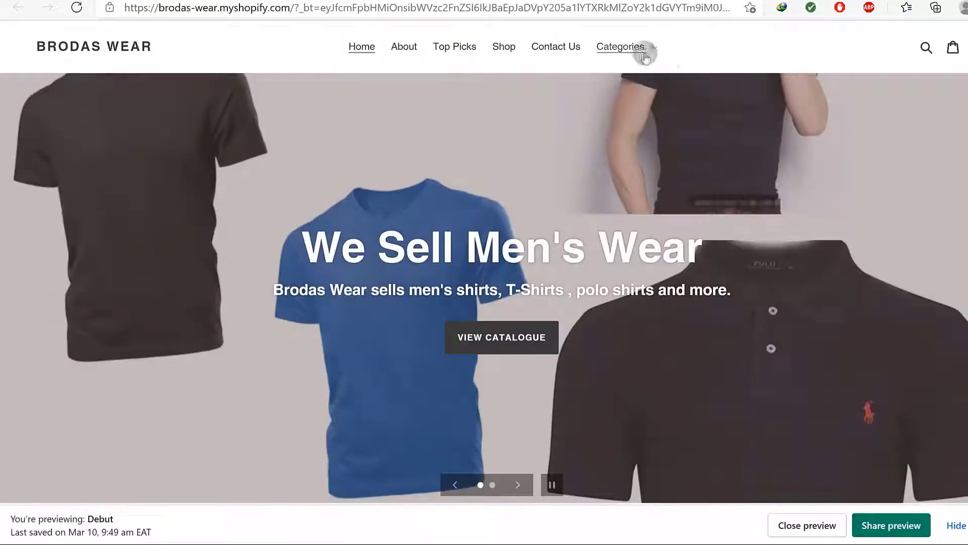
{"action": "left_click", "coordinate": [642, 51]}
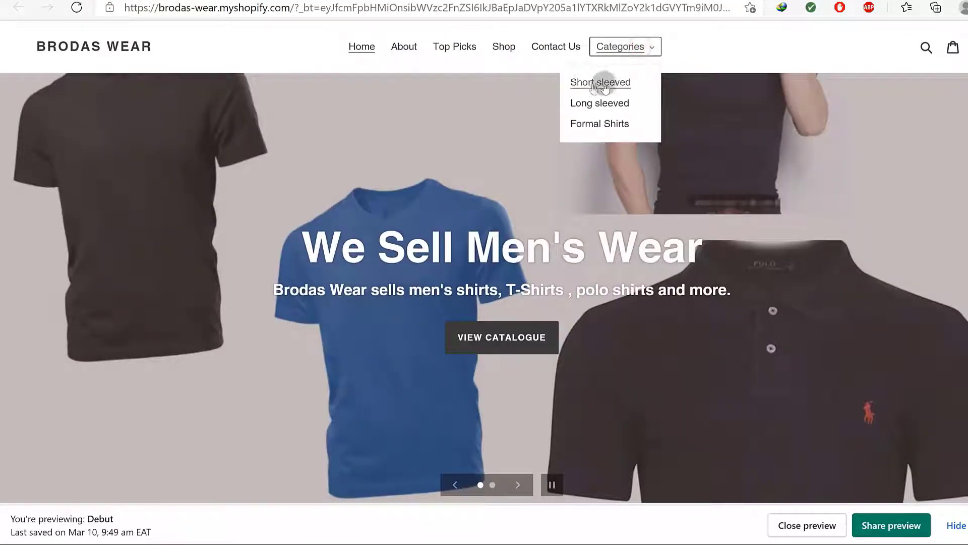
{"action": "left_click", "coordinate": [617, 50]}
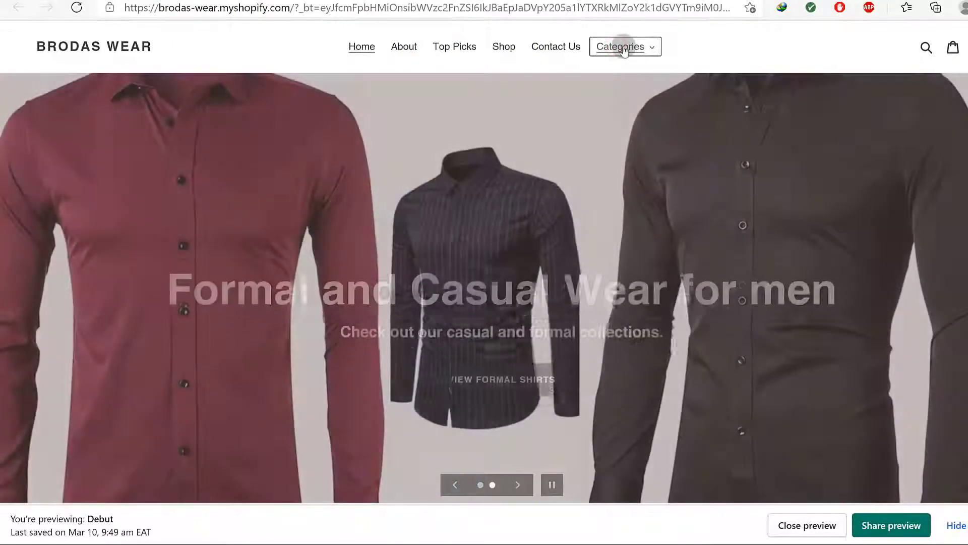
{"action": "left_click", "coordinate": [632, 48]}
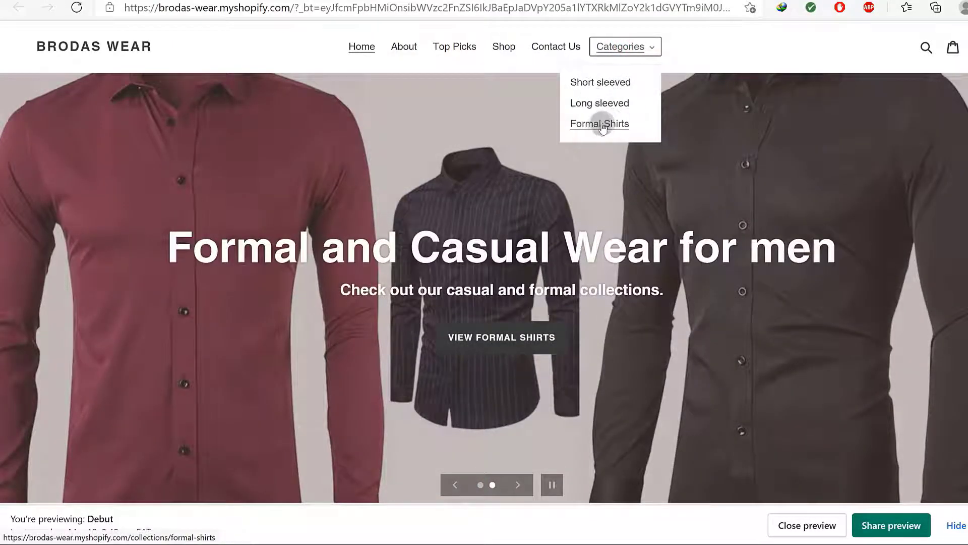
{"action": "left_click", "coordinate": [604, 92]}
{"action": "left_click", "coordinate": [633, 48]}
{"action": "left_click", "coordinate": [602, 124]}
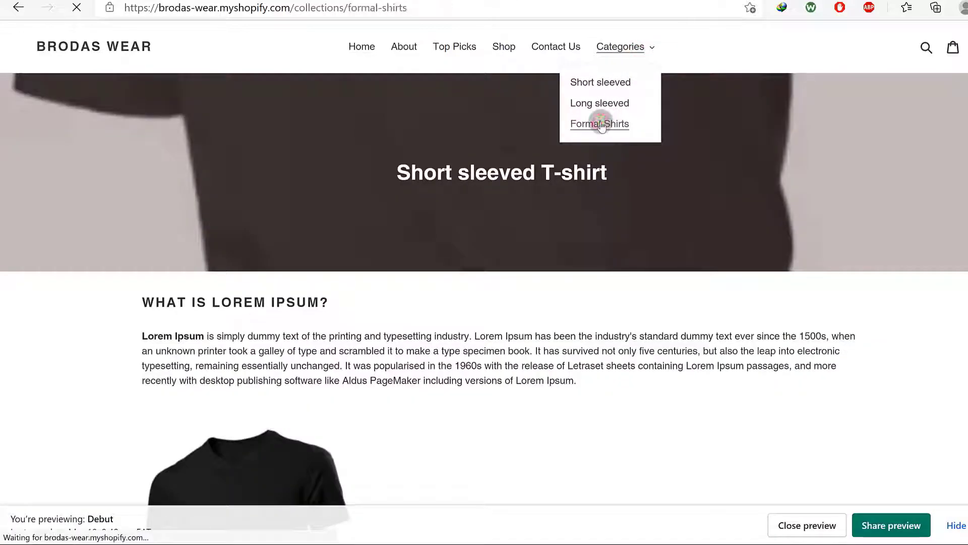
Step: Scroll through the Formal Shirts collection page and recheck the Categories dropdown
{"action": "scroll", "coordinate": [659, 199], "scroll_direction": "down", "scroll_amount": 6}
{"action": "scroll", "coordinate": [658, 197], "scroll_direction": "up", "scroll_amount": 6}
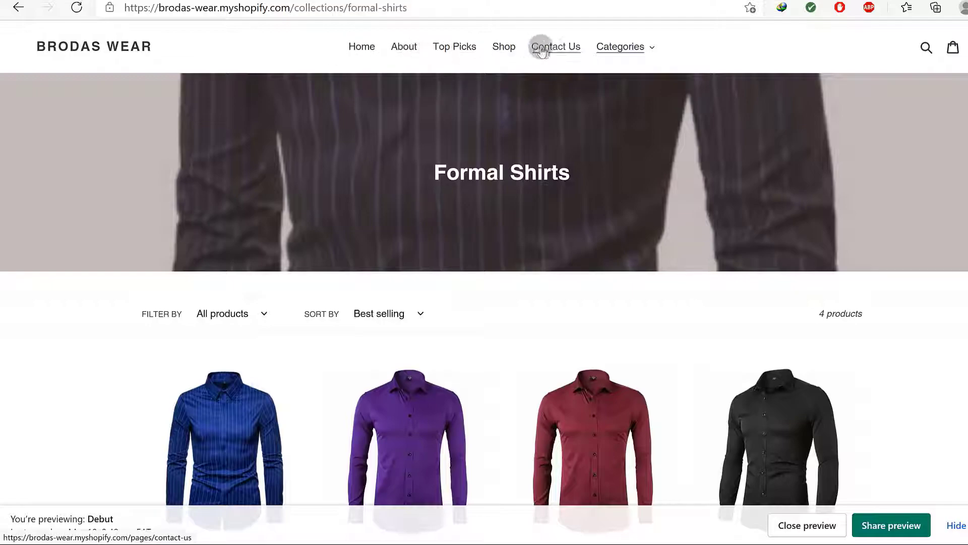
{"action": "left_click", "coordinate": [654, 49]}
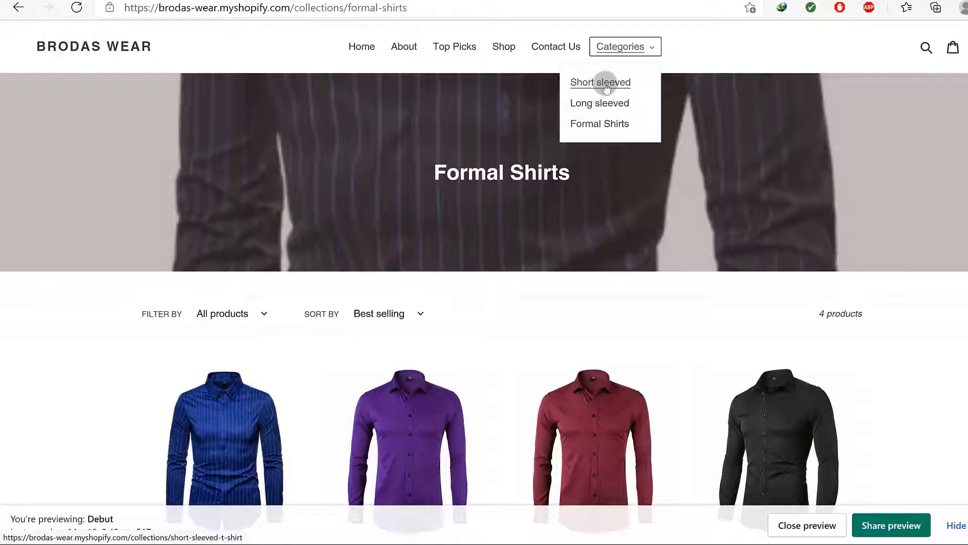
{"action": "left_click", "coordinate": [712, 64]}
{"action": "scroll", "coordinate": [715, 63], "scroll_direction": "down", "scroll_amount": 7}
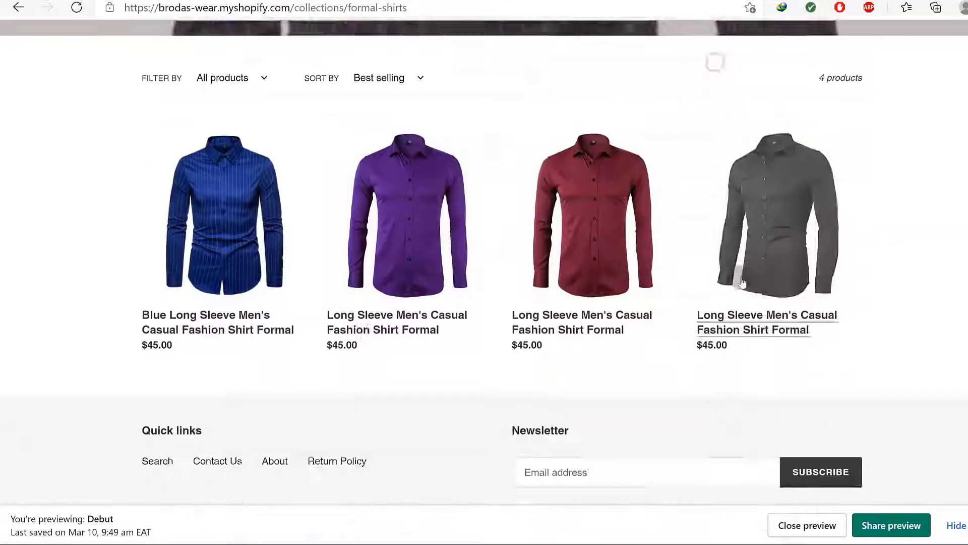
{"action": "scroll", "coordinate": [739, 262], "scroll_direction": "up", "scroll_amount": 7}
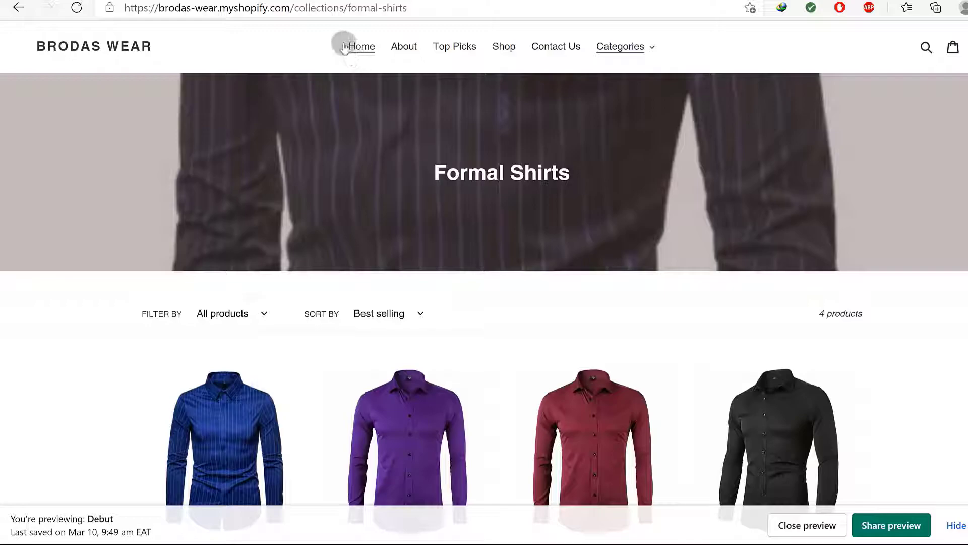
{"action": "left_click_drag", "start_coordinate": [335, 47], "coordinate": [683, 33]}
{"action": "scroll", "coordinate": [644, 198], "scroll_direction": "down", "scroll_amount": 6}
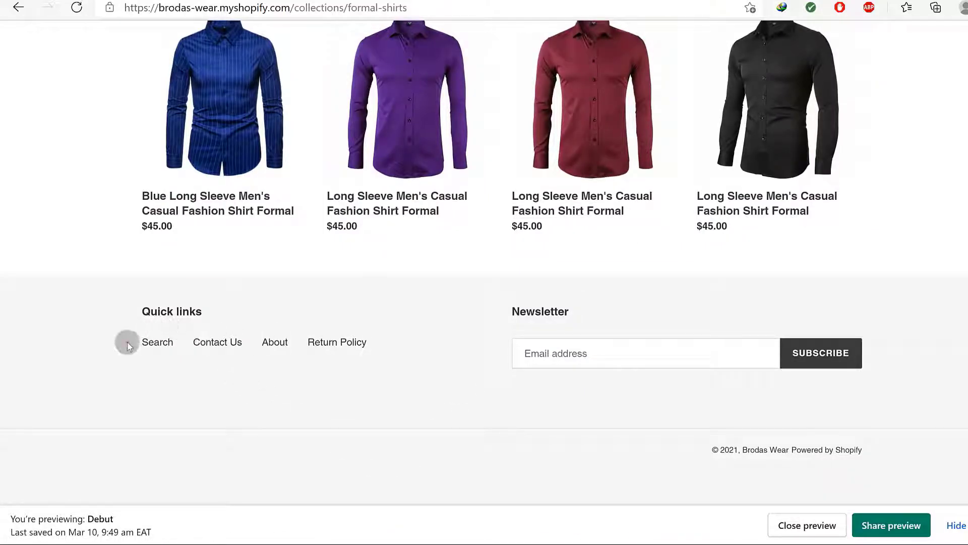
{"action": "scroll", "coordinate": [379, 366], "scroll_direction": "up", "scroll_amount": 6}
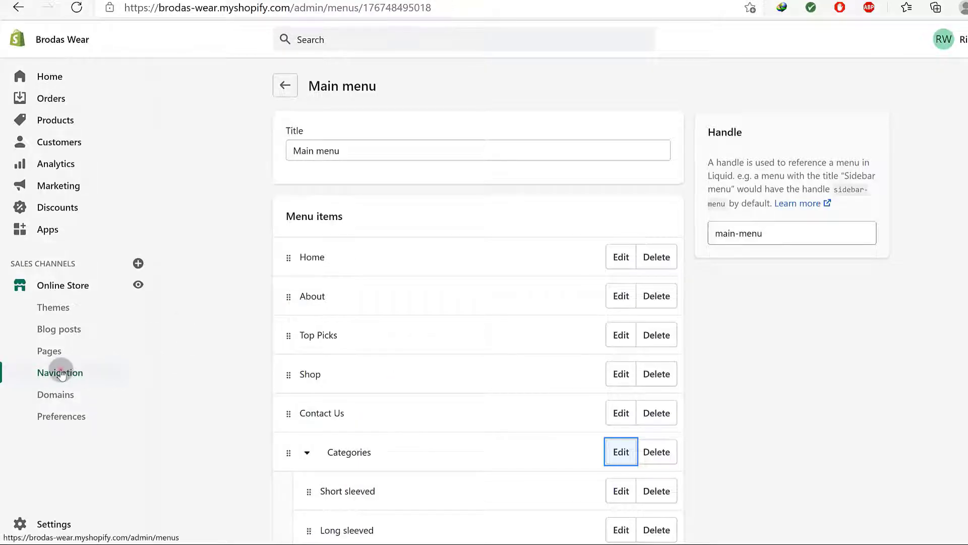
Step: Go to Navigation, add a new menu, and place focus in its Title field
{"action": "left_click", "coordinate": [61, 373]}
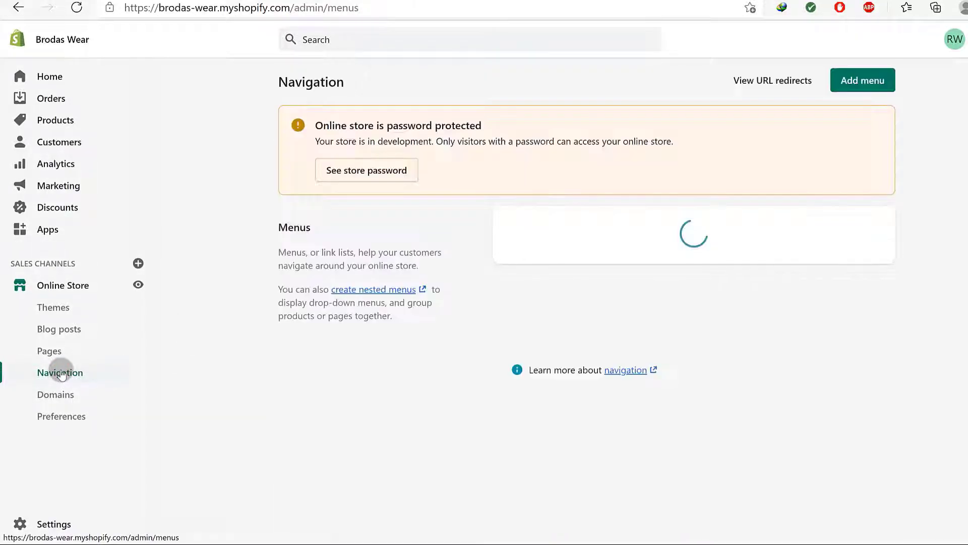
{"action": "left_click", "coordinate": [838, 79]}
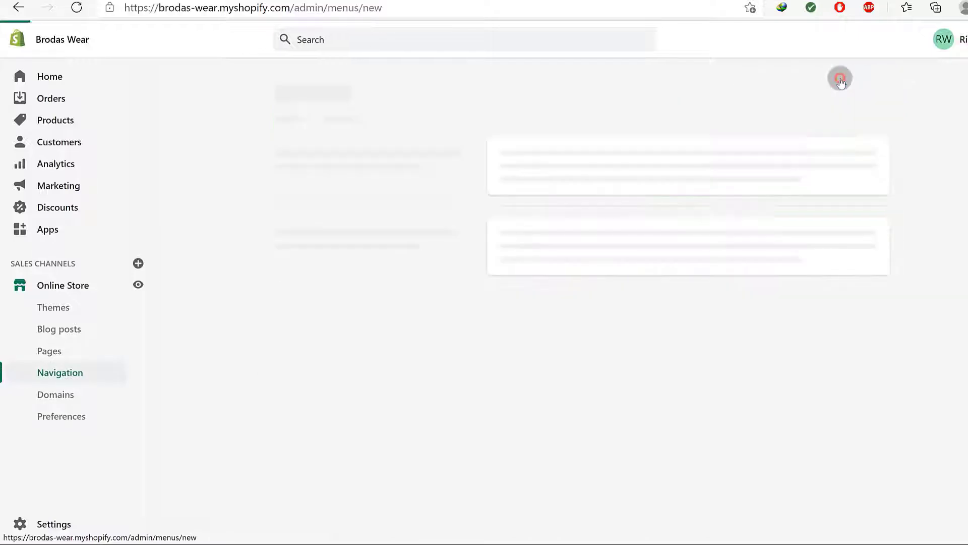
{"action": "left_click", "coordinate": [336, 147]}
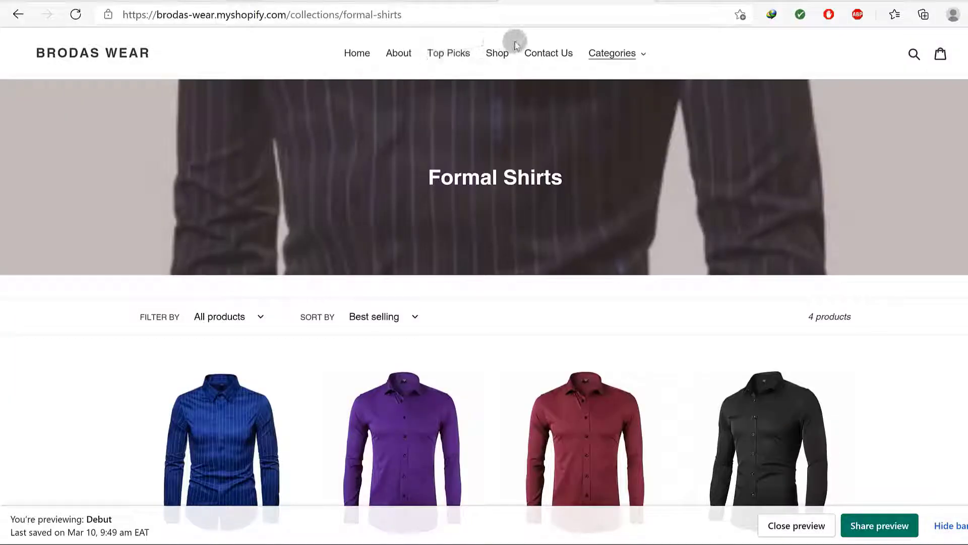
Step: Check the storefront's Categories dropdown, then open Settings > Payments in the admin
{"action": "left_click", "coordinate": [639, 50]}
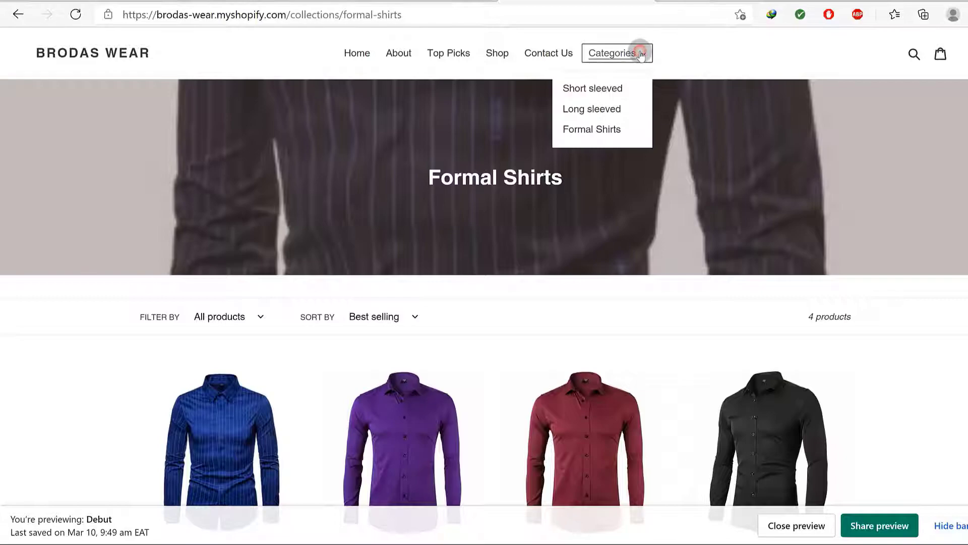
{"action": "left_click", "coordinate": [687, 69]}
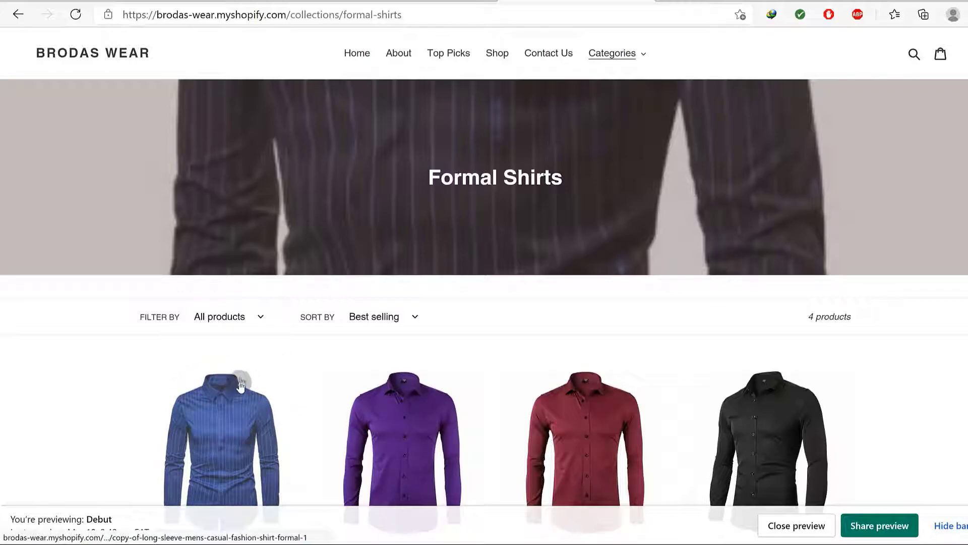
{"action": "left_click", "coordinate": [275, 1]}
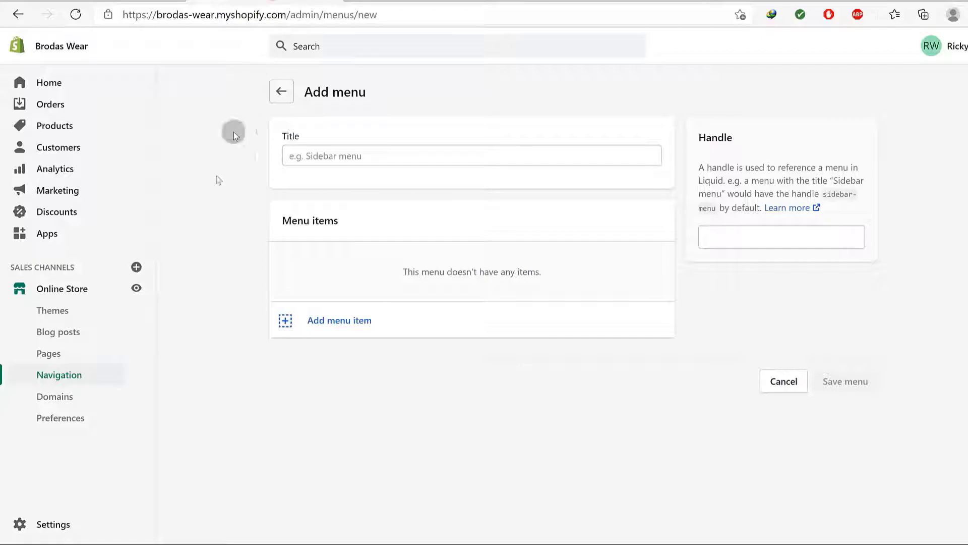
{"action": "left_click", "coordinate": [50, 527]}
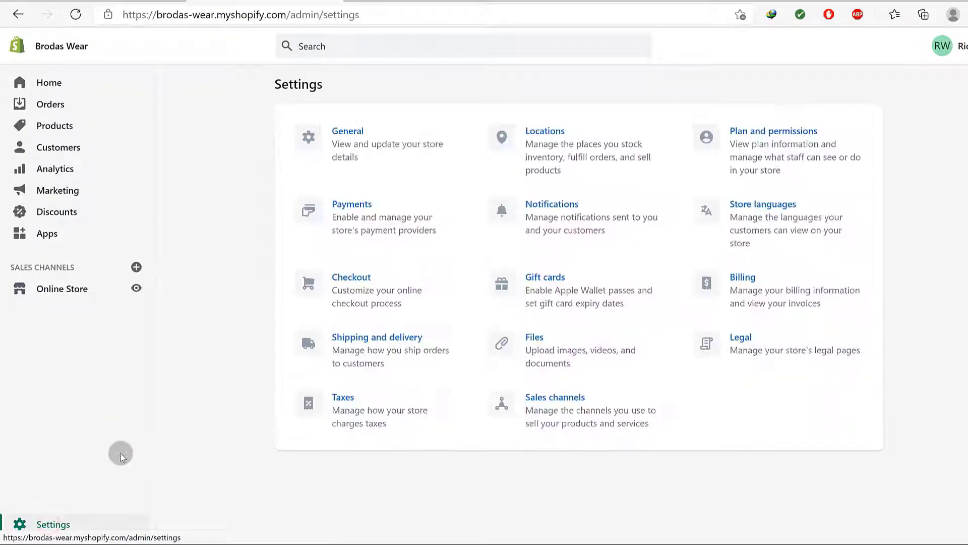
{"action": "left_click", "coordinate": [349, 204]}
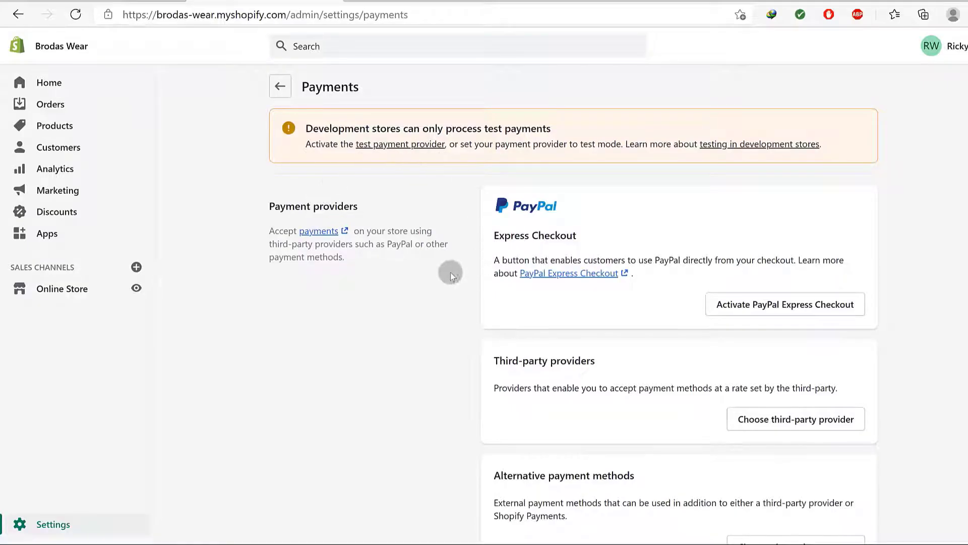
{"action": "scroll", "coordinate": [505, 313], "scroll_direction": "down", "scroll_amount": 3}
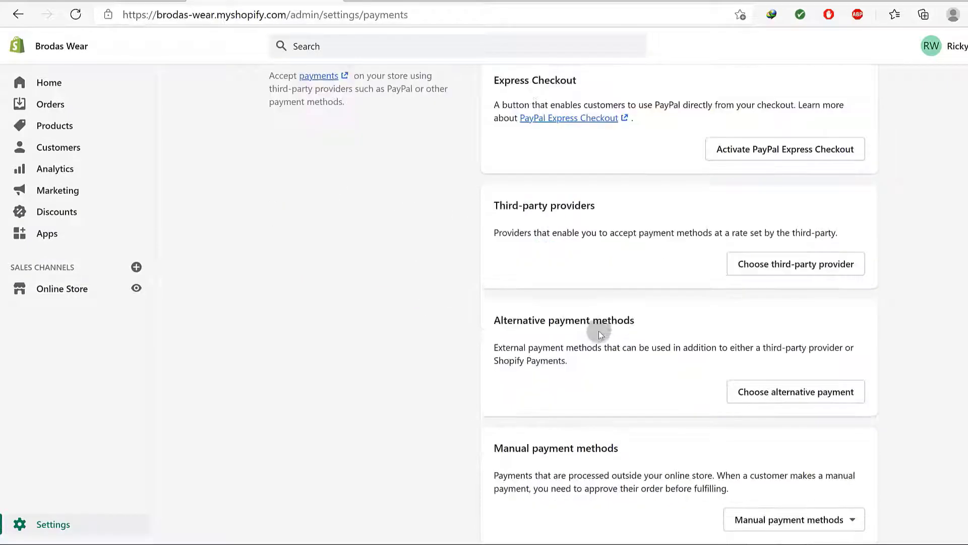
{"action": "scroll", "coordinate": [606, 172], "scroll_direction": "up", "scroll_amount": 3}
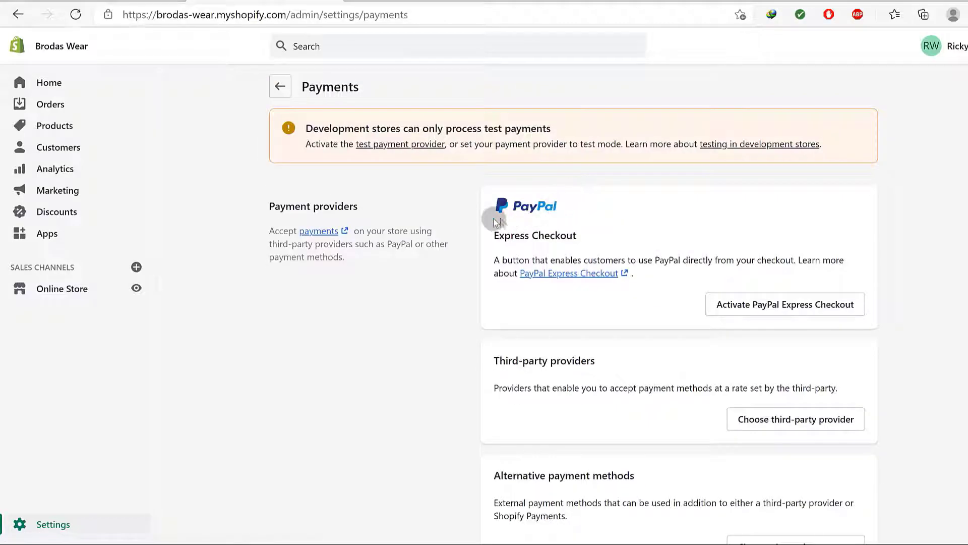
{"action": "scroll", "coordinate": [629, 283], "scroll_direction": "down", "scroll_amount": 2}
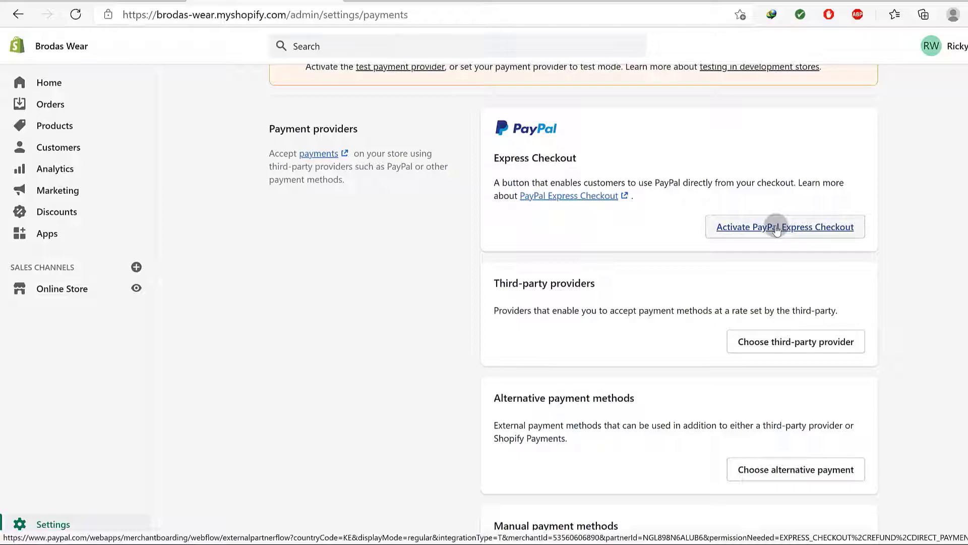
{"action": "left_click", "coordinate": [759, 228]}
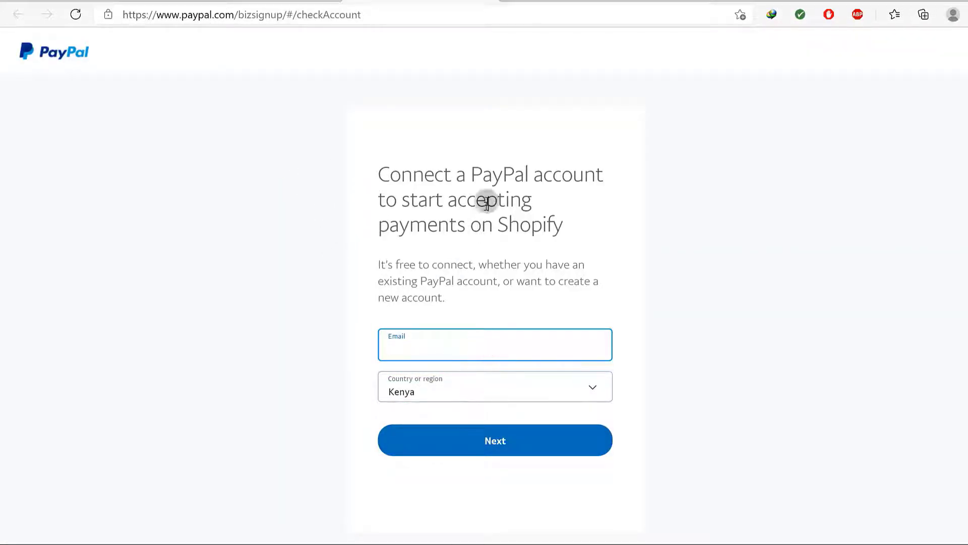
{"action": "left_click", "coordinate": [488, 1]}
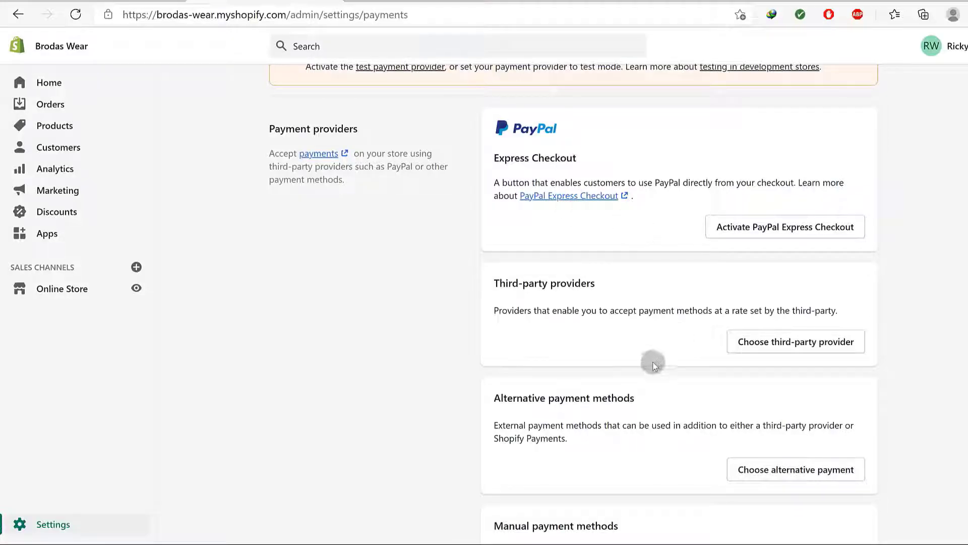
Step: Scroll down to the Manual payment methods section
{"action": "scroll", "coordinate": [643, 313], "scroll_direction": "down", "scroll_amount": 1}
{"action": "scroll", "coordinate": [686, 115], "scroll_direction": "up", "scroll_amount": 1}
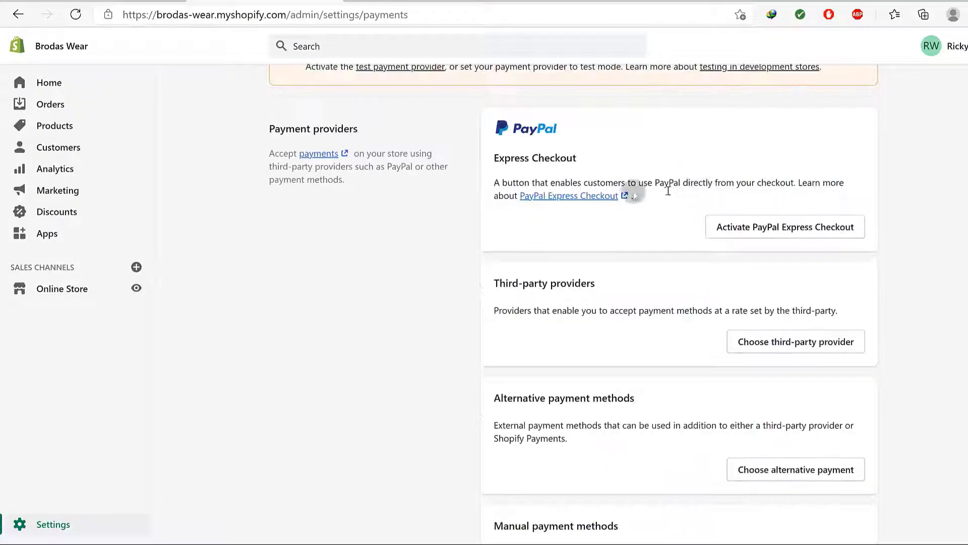
{"action": "scroll", "coordinate": [600, 235], "scroll_direction": "down", "scroll_amount": 2}
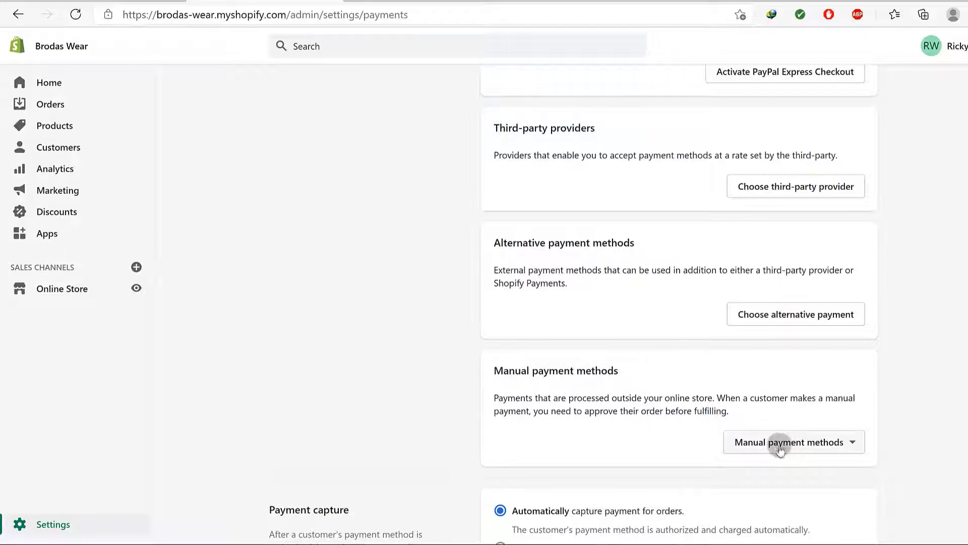
{"action": "scroll", "coordinate": [785, 443], "scroll_direction": "down", "scroll_amount": 3}
{"action": "left_click", "coordinate": [783, 292]}
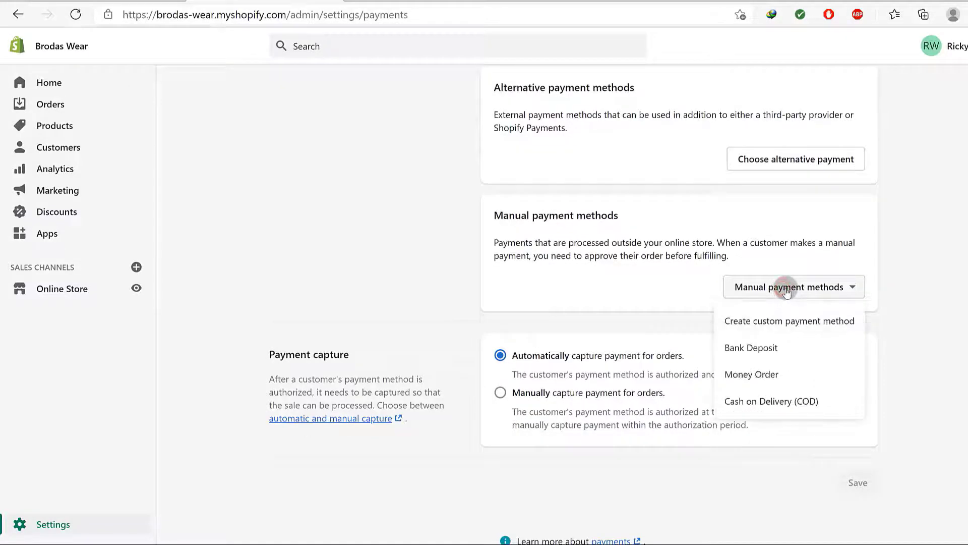
{"action": "left_click", "coordinate": [769, 403]}
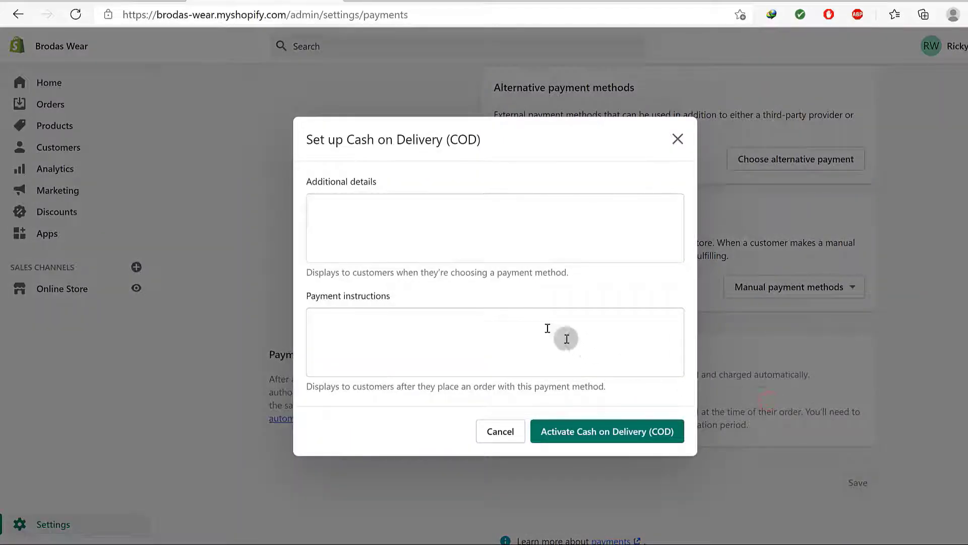
{"action": "left_click", "coordinate": [321, 214]}
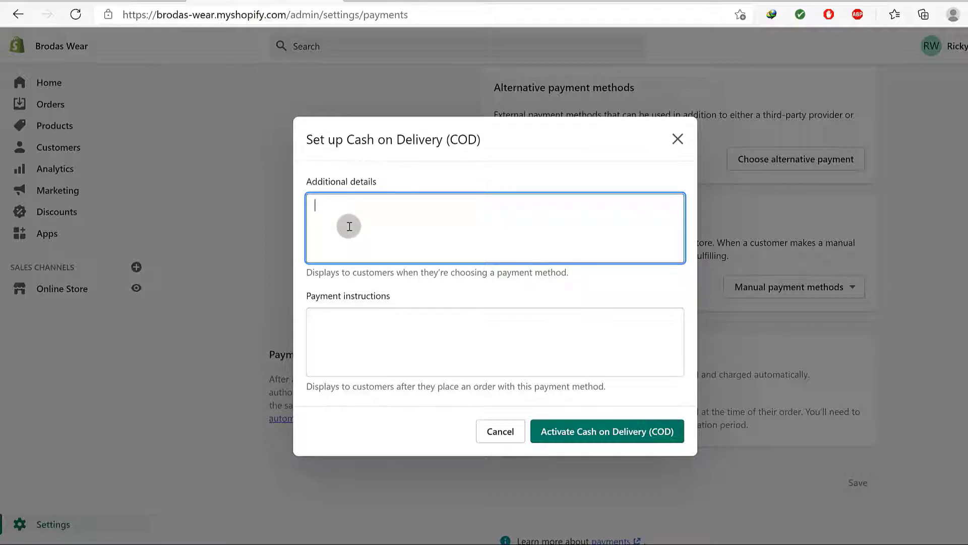
{"action": "left_click", "coordinate": [338, 335]}
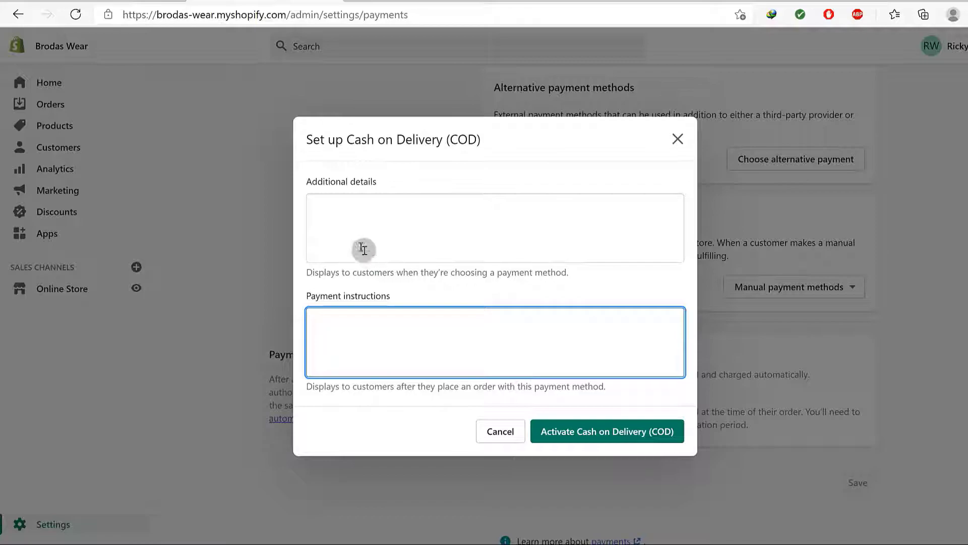
{"action": "left_click", "coordinate": [331, 210]}
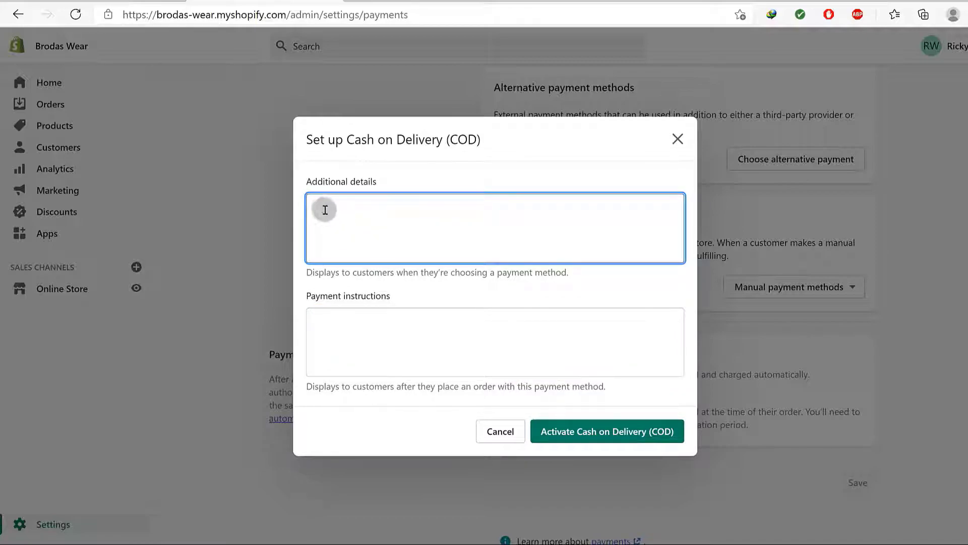
{"action": "left_click", "coordinate": [315, 320]}
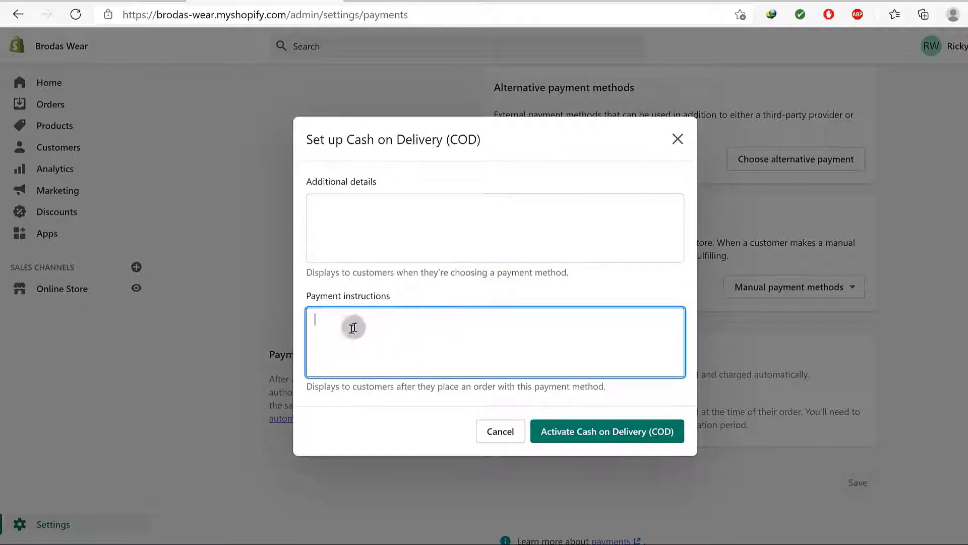
{"action": "left_click", "coordinate": [517, 426]}
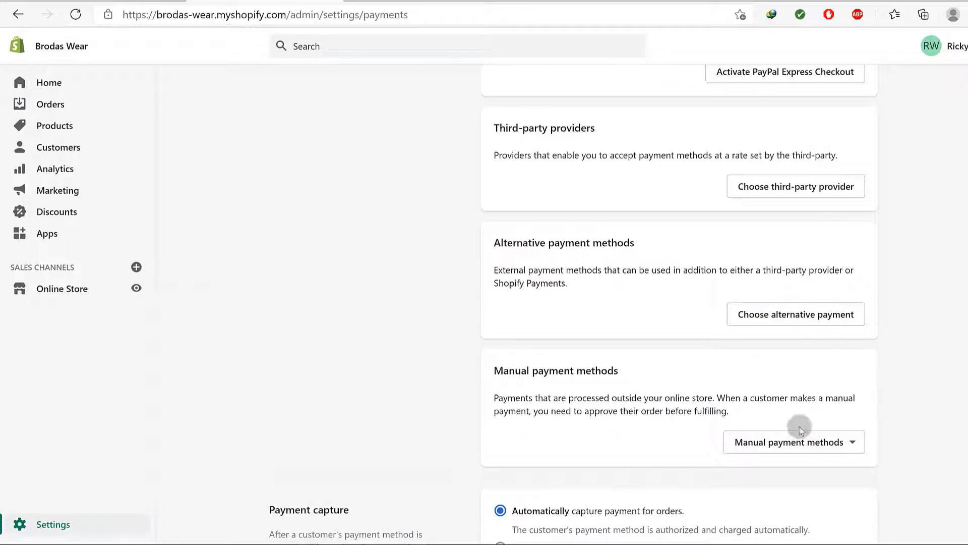
Step: Open the alternative payment providers list and browse the Payment methods filter options
{"action": "left_click", "coordinate": [777, 313]}
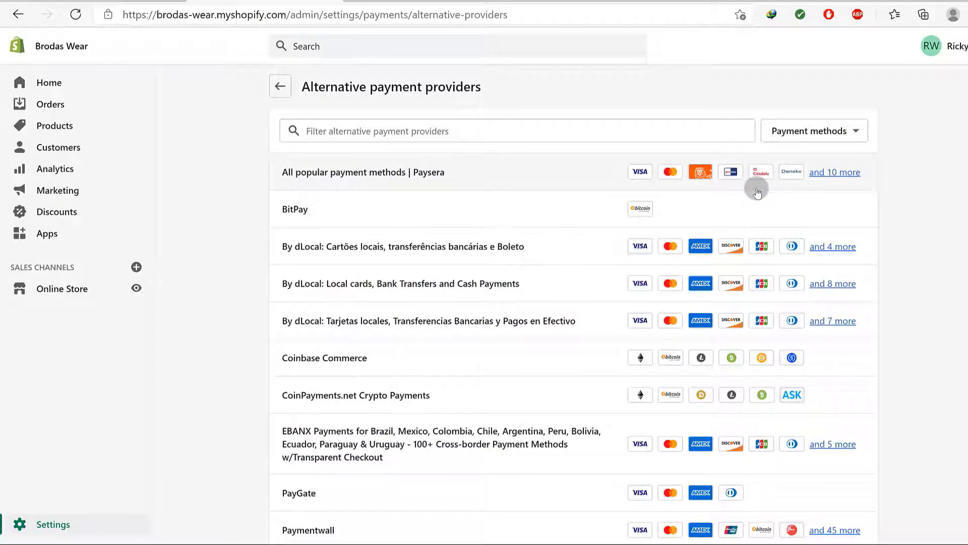
{"action": "left_click", "coordinate": [837, 132]}
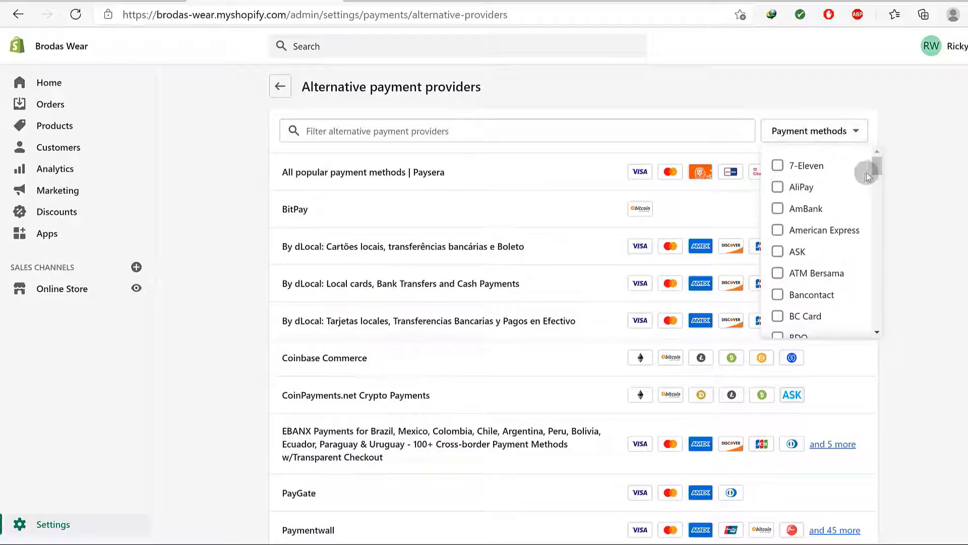
{"action": "left_click_drag", "start_coordinate": [877, 164], "coordinate": [888, 322]}
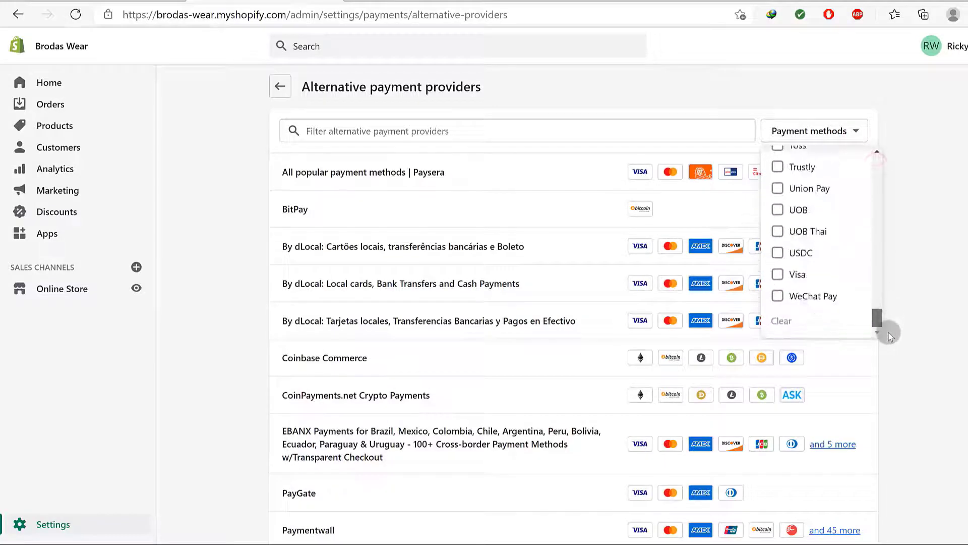
{"action": "scroll", "coordinate": [807, 265], "scroll_direction": "up", "scroll_amount": 3}
{"action": "scroll", "coordinate": [807, 265], "scroll_direction": "up", "scroll_amount": 20}
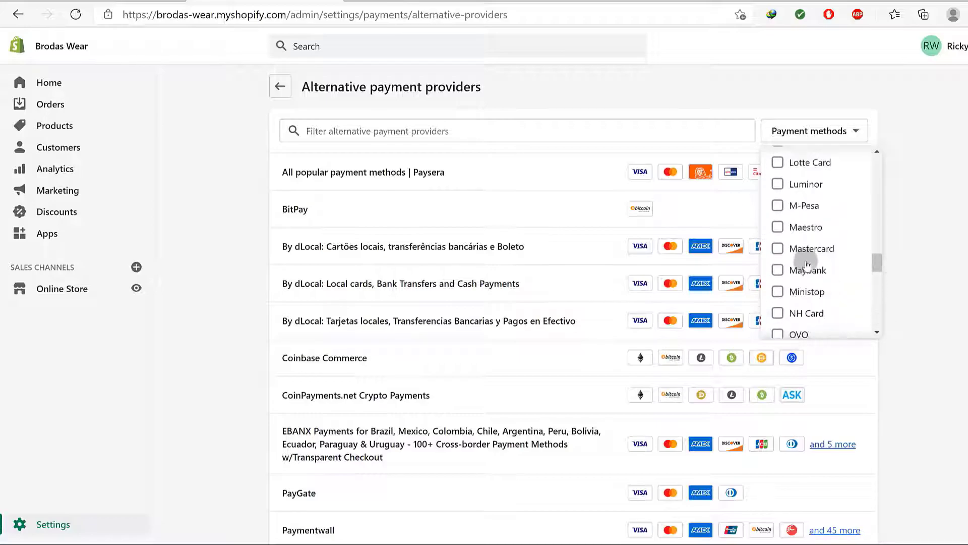
{"action": "scroll", "coordinate": [807, 264], "scroll_direction": "up", "scroll_amount": 15}
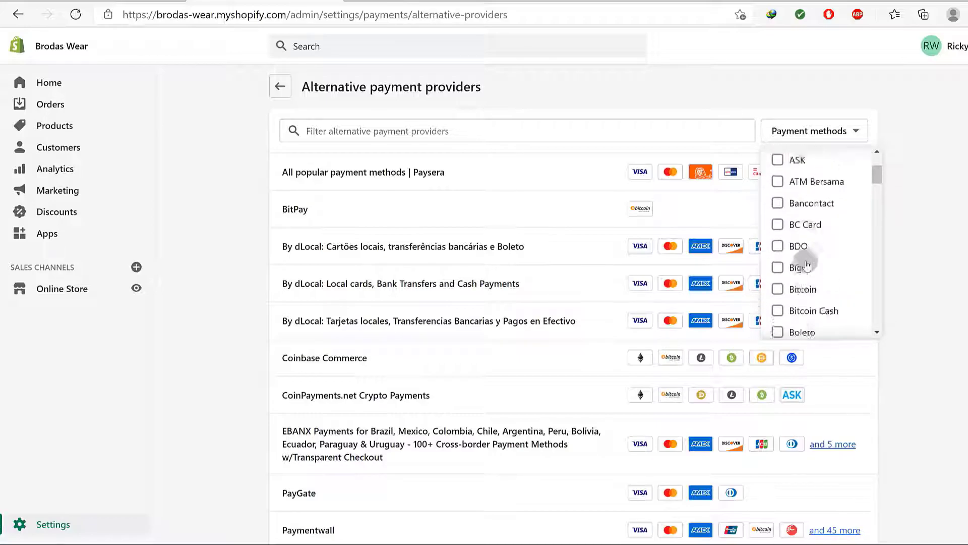
{"action": "left_click", "coordinate": [927, 248]}
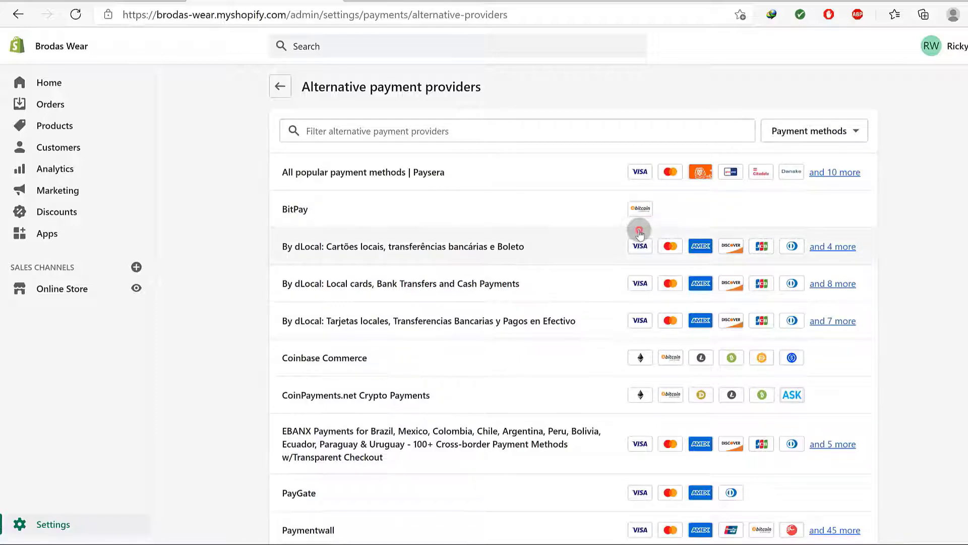
{"action": "left_click", "coordinate": [295, 209]}
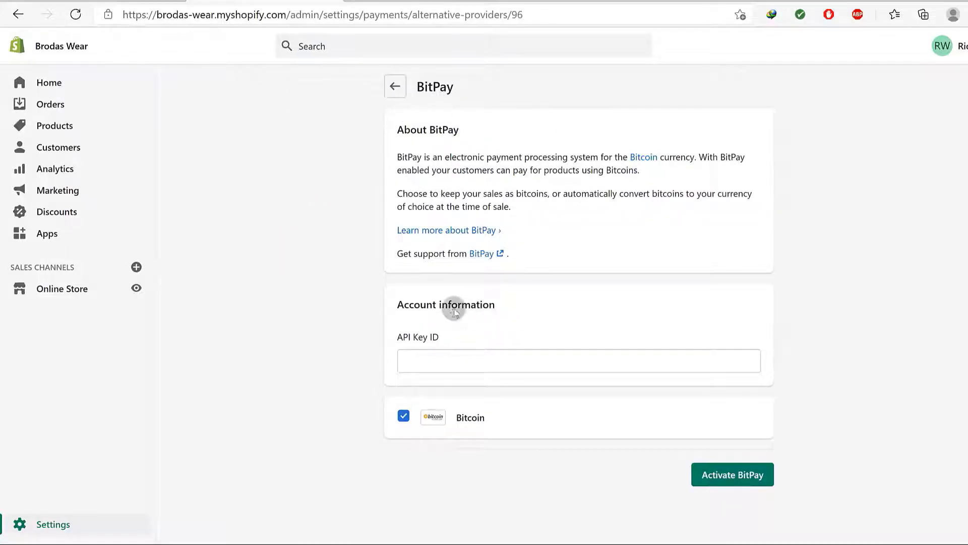
{"action": "left_click", "coordinate": [428, 364]}
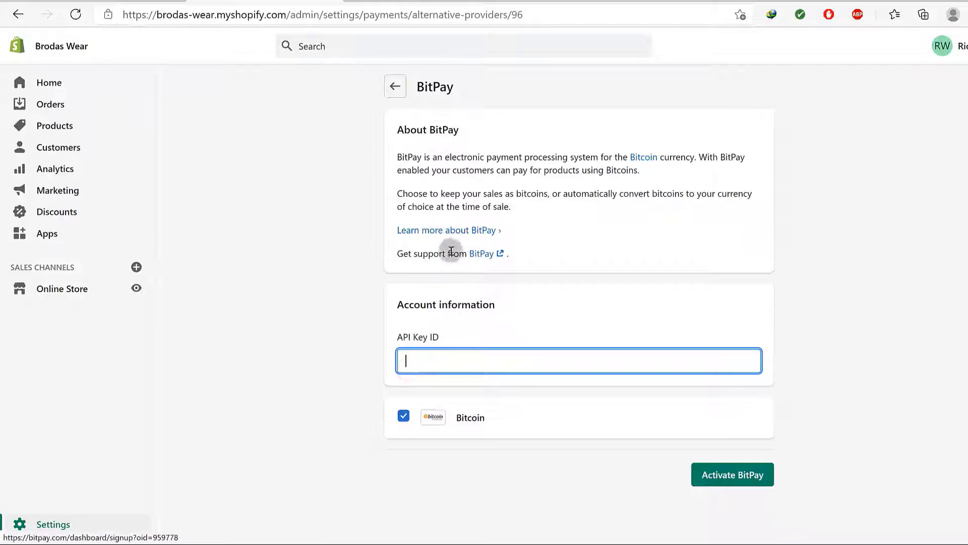
{"action": "right_click", "coordinate": [483, 255]}
{"action": "left_click", "coordinate": [507, 262]}
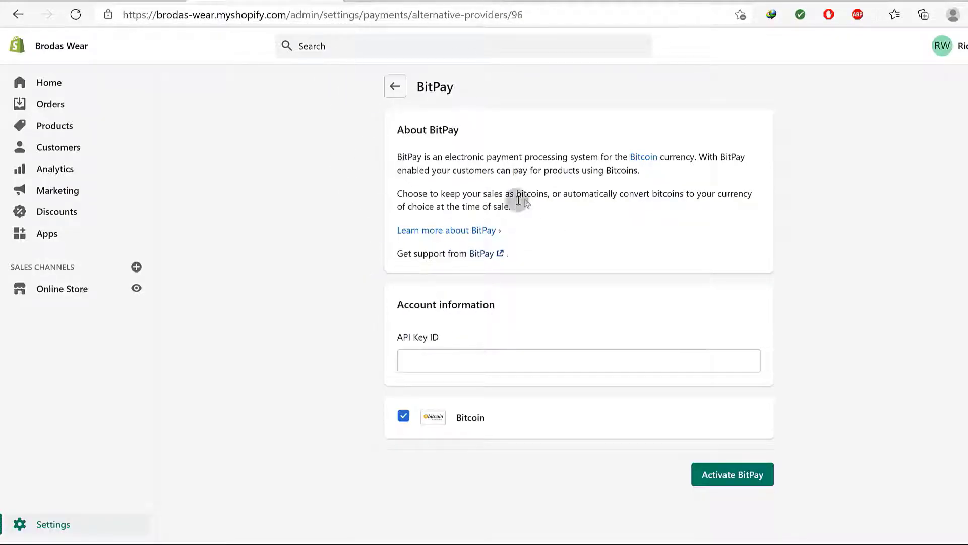
{"action": "left_click", "coordinate": [426, 360]}
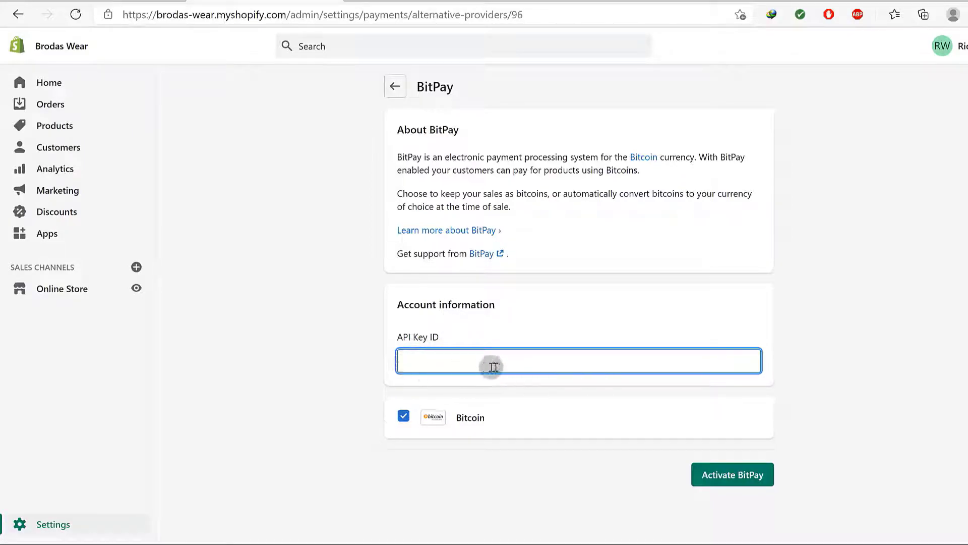
{"action": "left_click", "coordinate": [395, 87]}
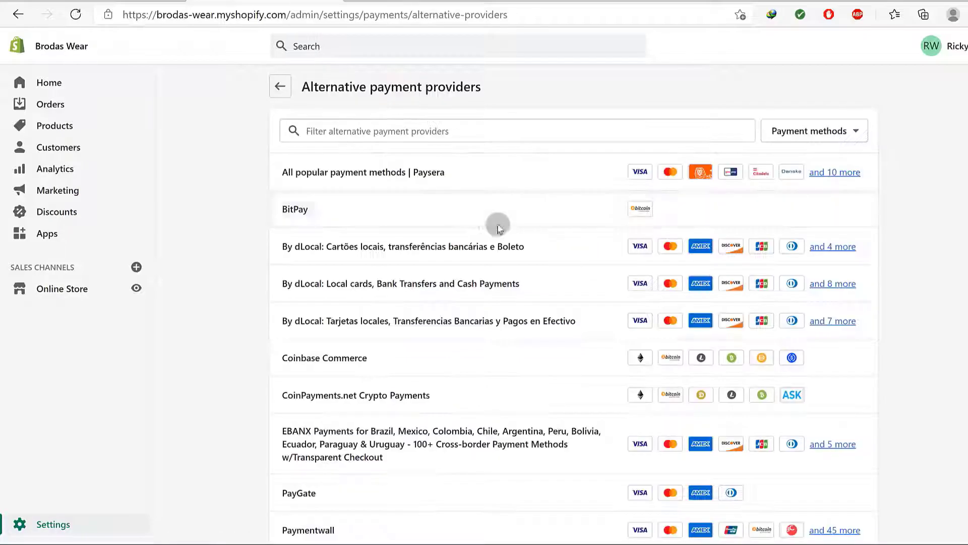
{"action": "scroll", "coordinate": [342, 261], "scroll_direction": "down", "scroll_amount": 3}
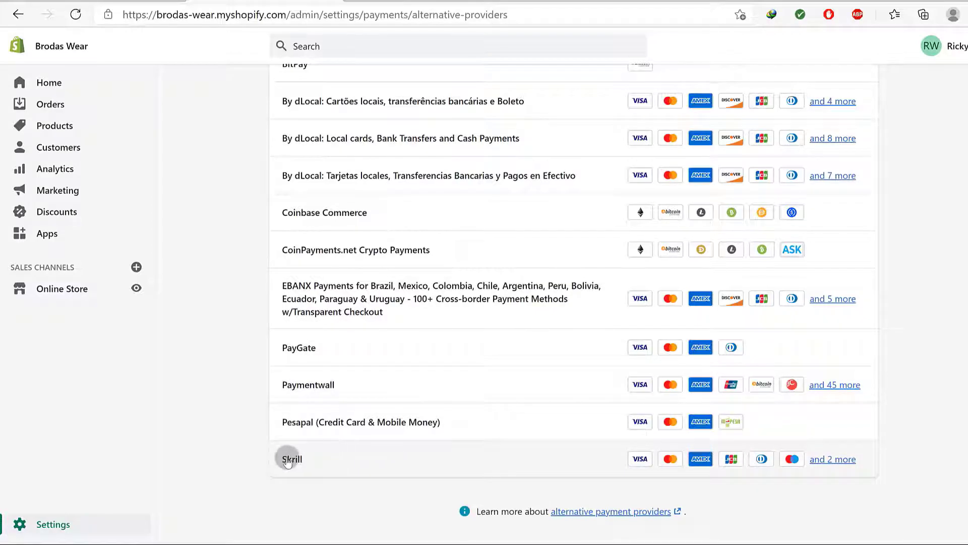
{"action": "left_click", "coordinate": [303, 422]}
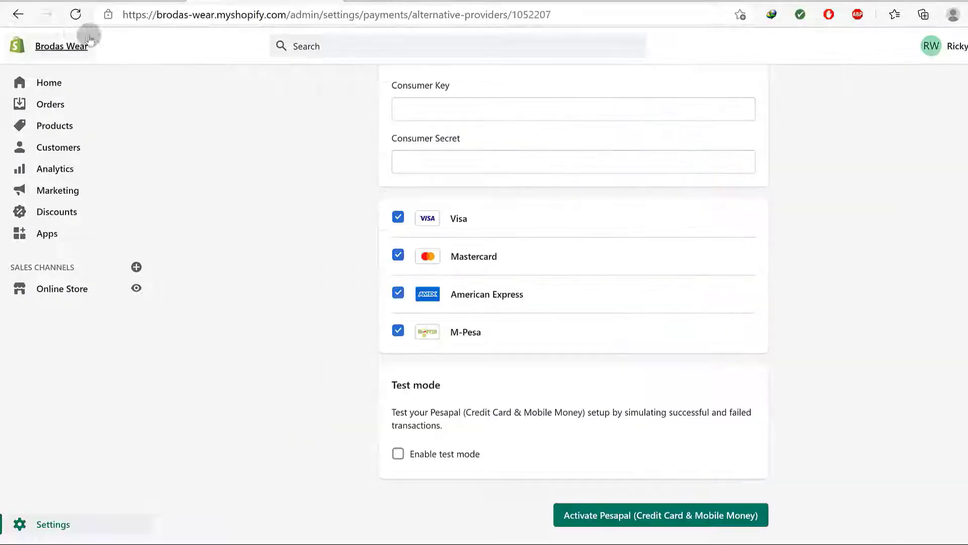
{"action": "left_click", "coordinate": [19, 15]}
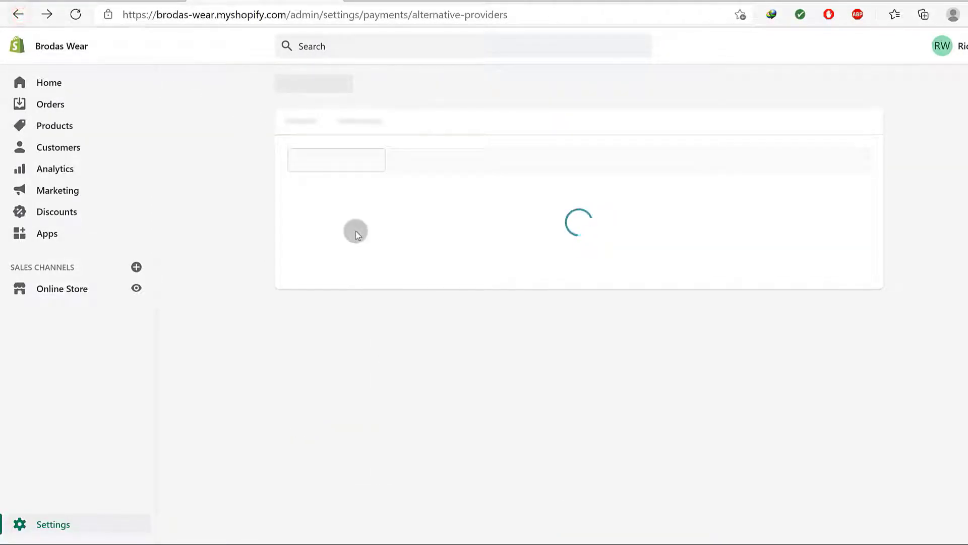
{"action": "scroll", "coordinate": [426, 293], "scroll_direction": "down", "scroll_amount": 3}
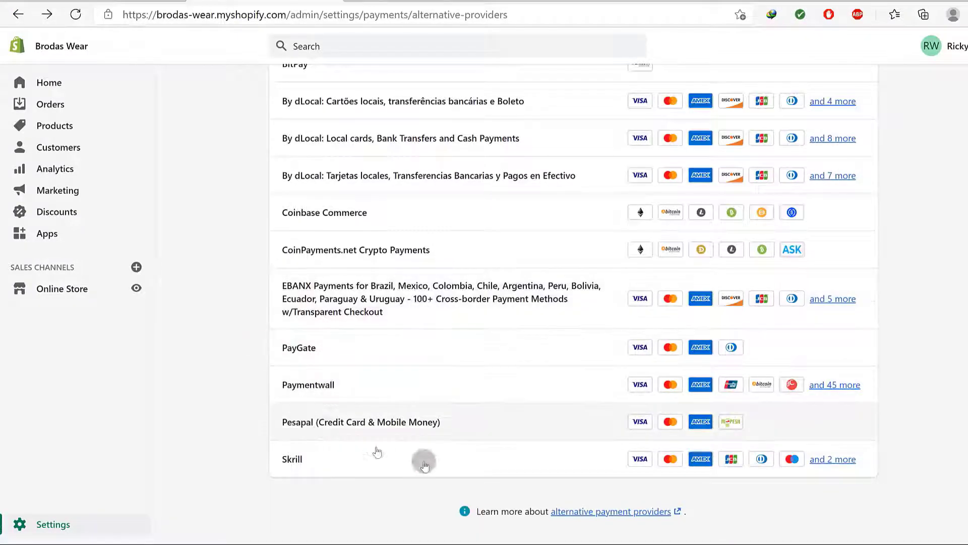
{"action": "scroll", "coordinate": [411, 443], "scroll_direction": "up", "scroll_amount": 3}
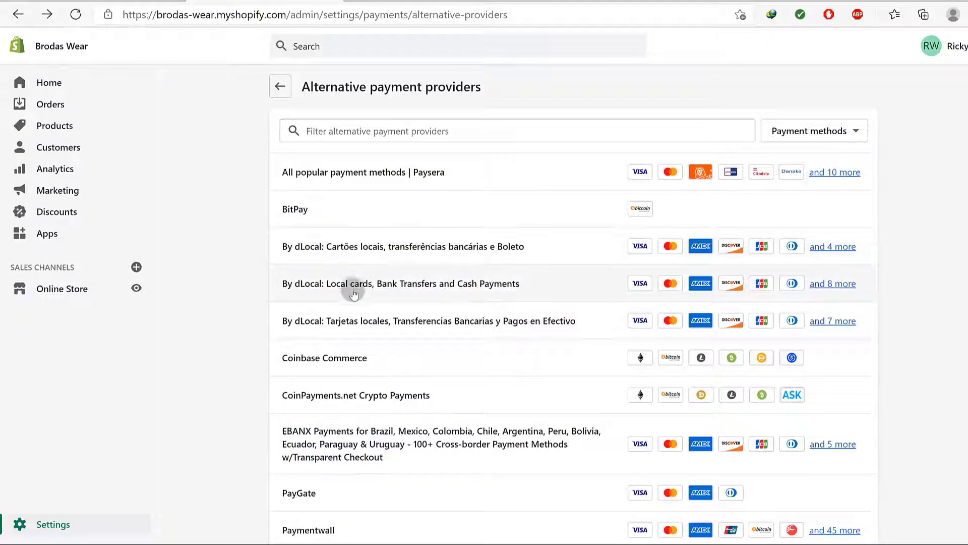
{"action": "scroll", "coordinate": [401, 345], "scroll_direction": "down", "scroll_amount": 3}
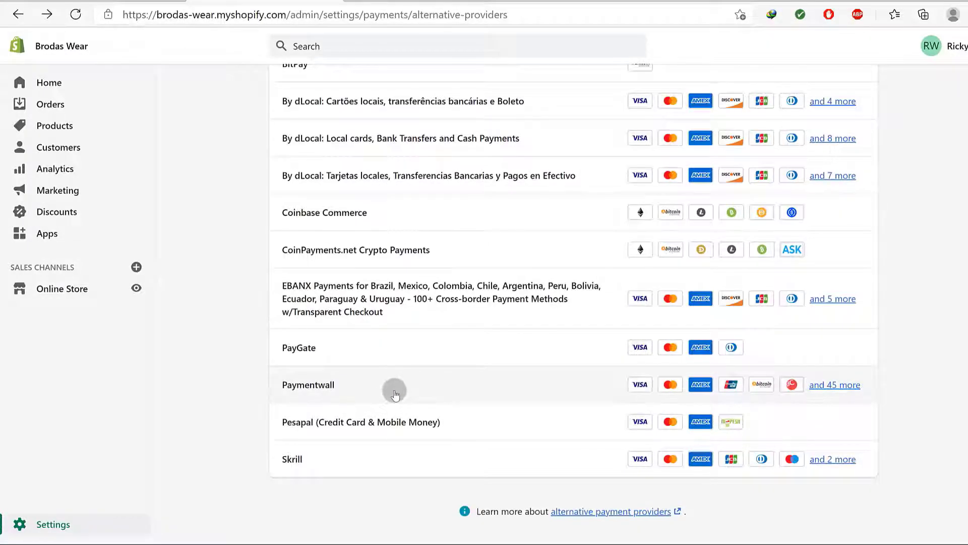
{"action": "scroll", "coordinate": [370, 304], "scroll_direction": "up", "scroll_amount": 3}
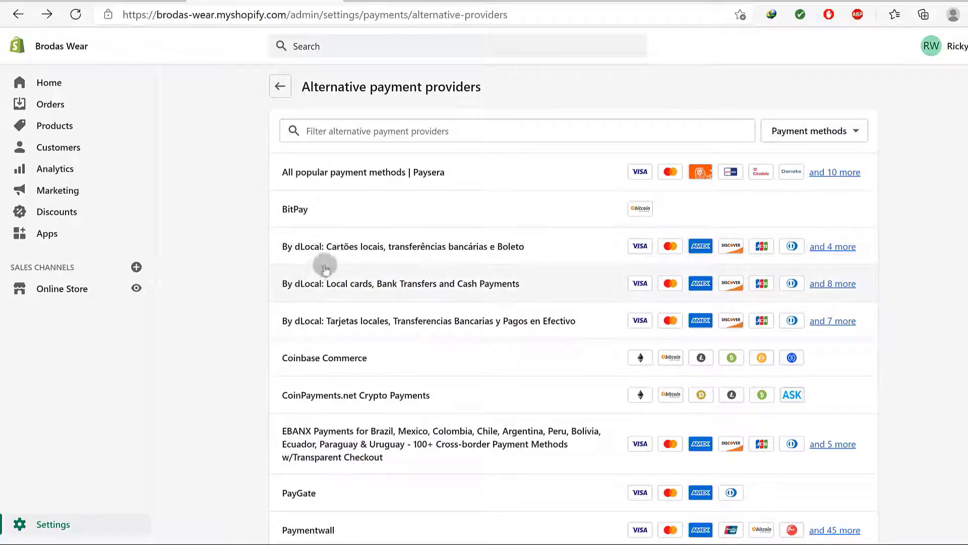
{"action": "scroll", "coordinate": [357, 283], "scroll_direction": "down", "scroll_amount": 3}
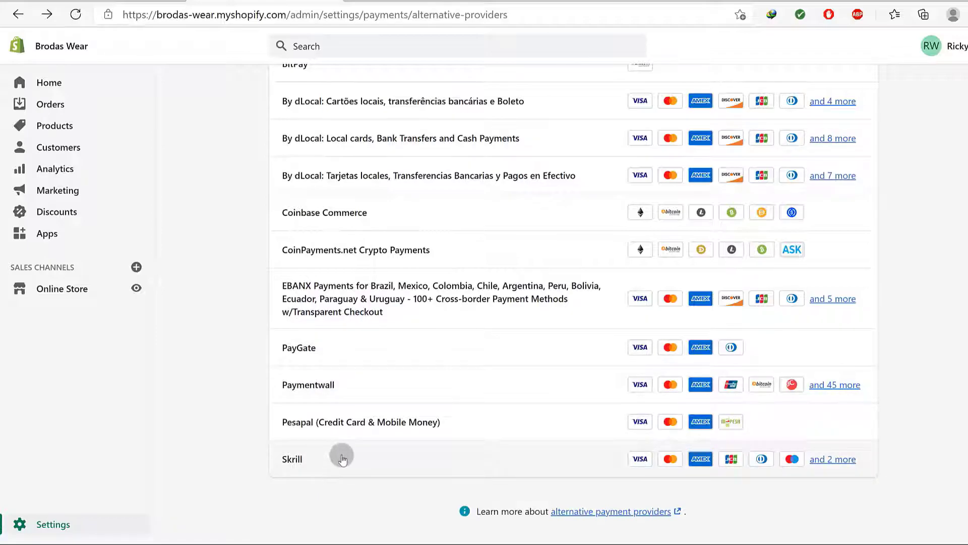
{"action": "scroll", "coordinate": [357, 363], "scroll_direction": "up", "scroll_amount": 3}
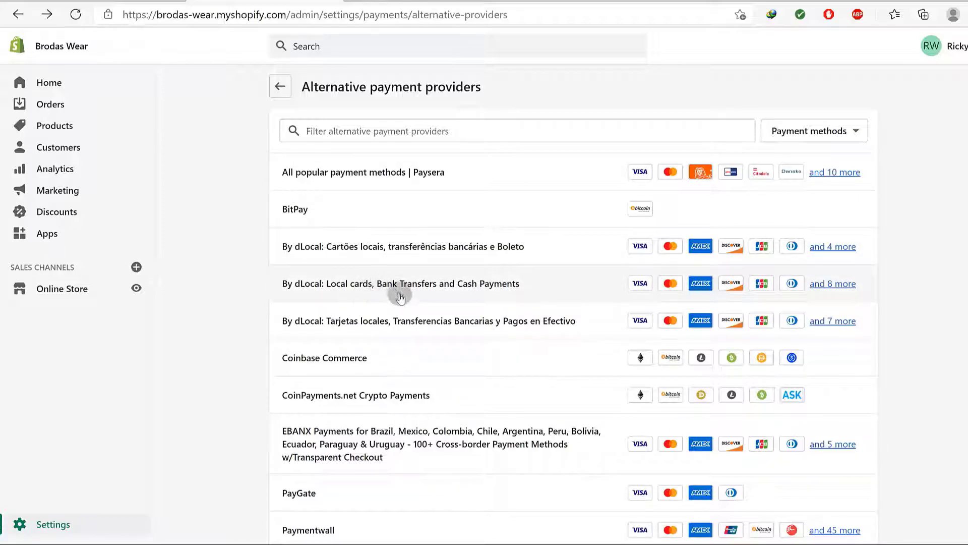
{"action": "scroll", "coordinate": [403, 434], "scroll_direction": "down", "scroll_amount": 2}
{"action": "scroll", "coordinate": [404, 435], "scroll_direction": "down", "scroll_amount": 2}
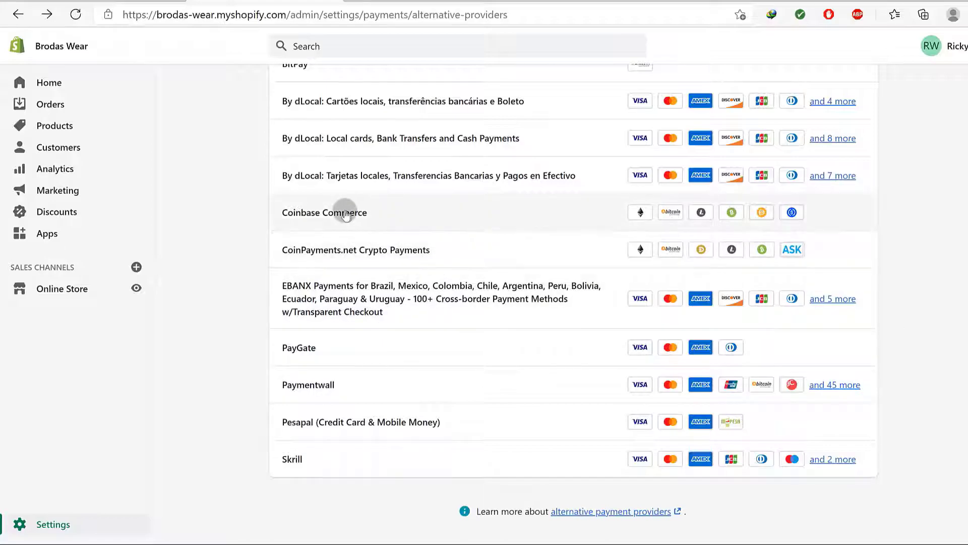
{"action": "scroll", "coordinate": [348, 211], "scroll_direction": "up", "scroll_amount": 4}
Step: Leave Alternative payment providers via the back arrow, returning to the PayPal and Third-party providers sections
{"action": "left_click", "coordinate": [279, 86]}
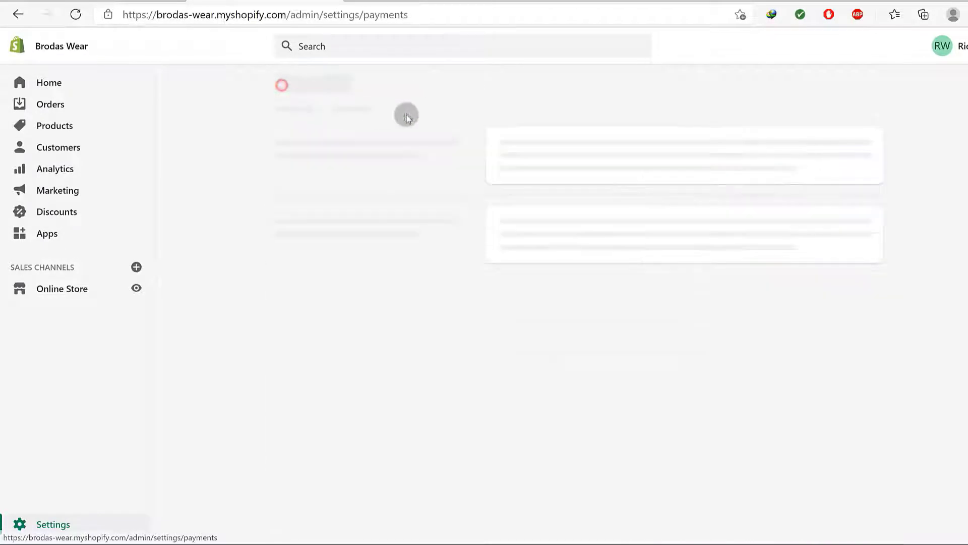
{"action": "scroll", "coordinate": [625, 303], "scroll_direction": "down", "scroll_amount": 6}
{"action": "scroll", "coordinate": [625, 303], "scroll_direction": "up", "scroll_amount": 6}
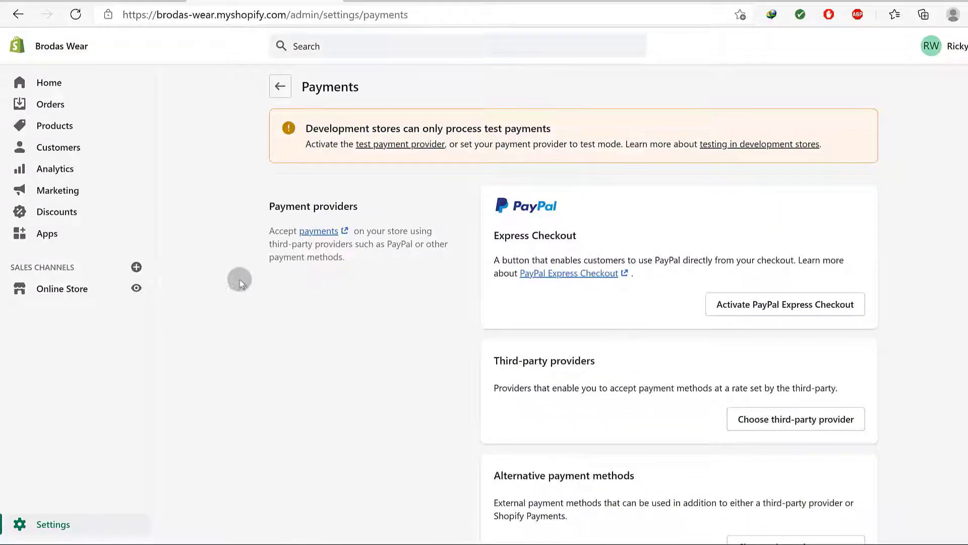
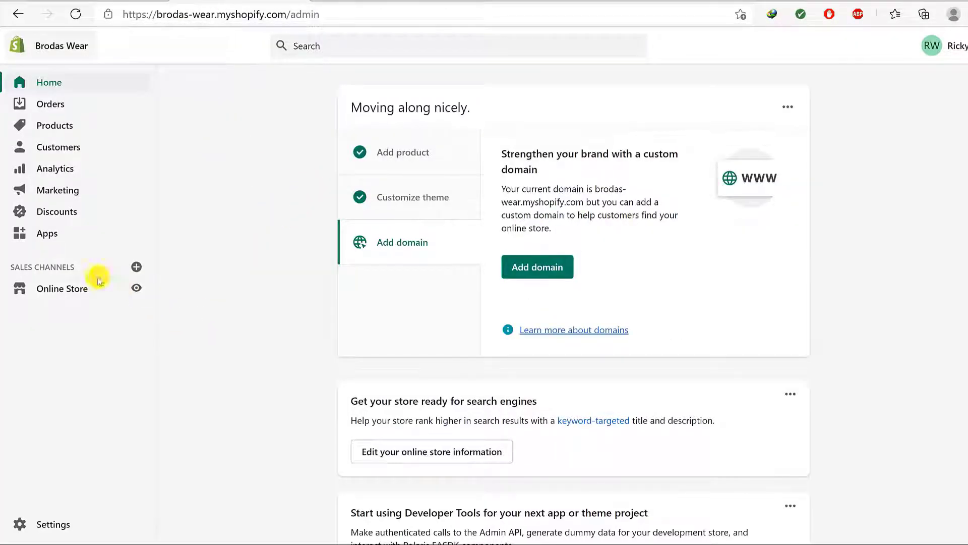
Step: Open Shopify's Online Store Domains page showing brodas-wear.myshopify.com as the primary domain
{"action": "left_click", "coordinate": [52, 288]}
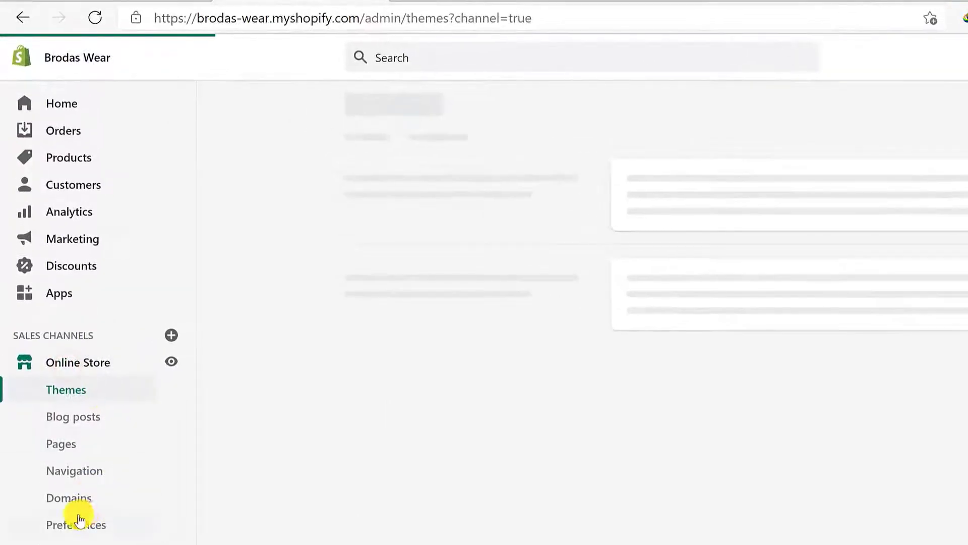
{"action": "left_click", "coordinate": [64, 500]}
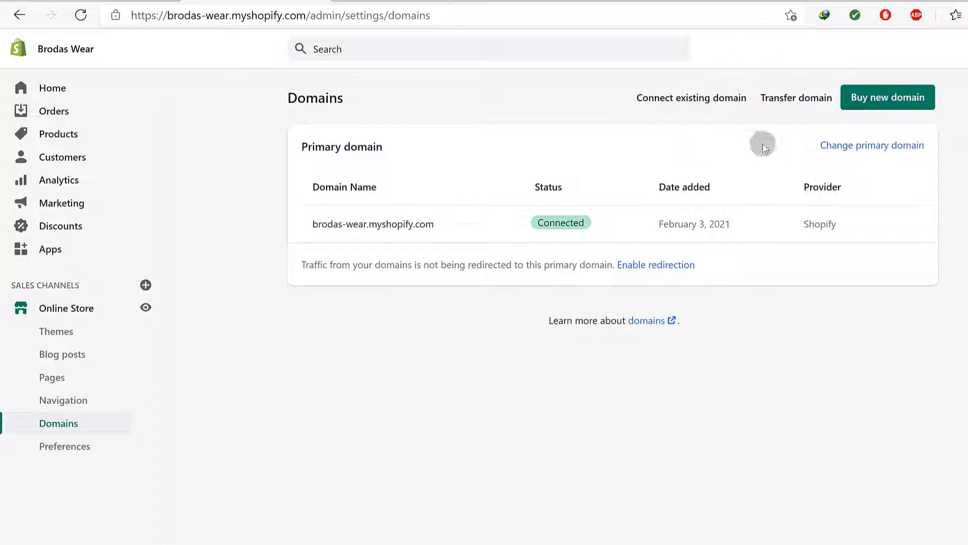
Step: Start connecting an existing domain and paste the copied address into the domain field
{"action": "left_click", "coordinate": [682, 100]}
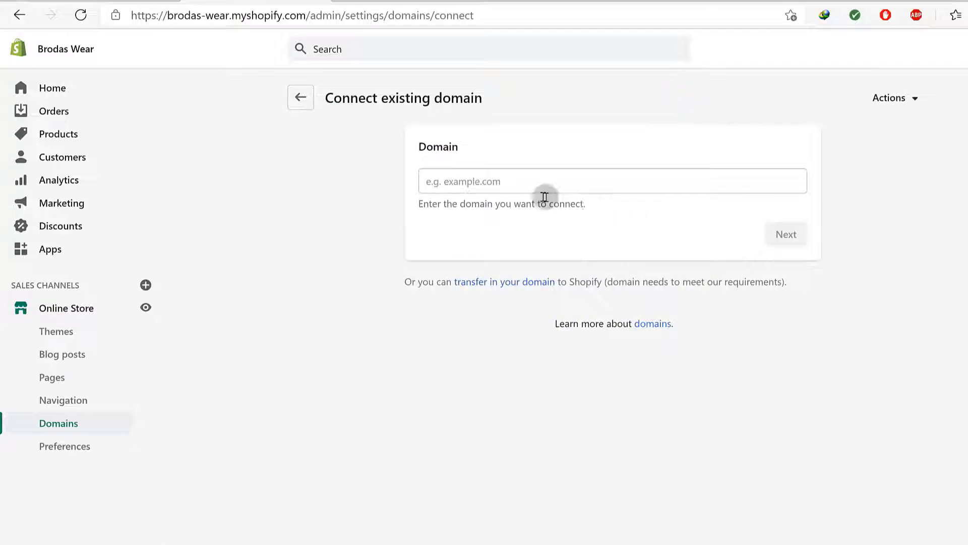
{"action": "left_click", "coordinate": [488, 177]}
{"action": "right_click", "coordinate": [490, 176]}
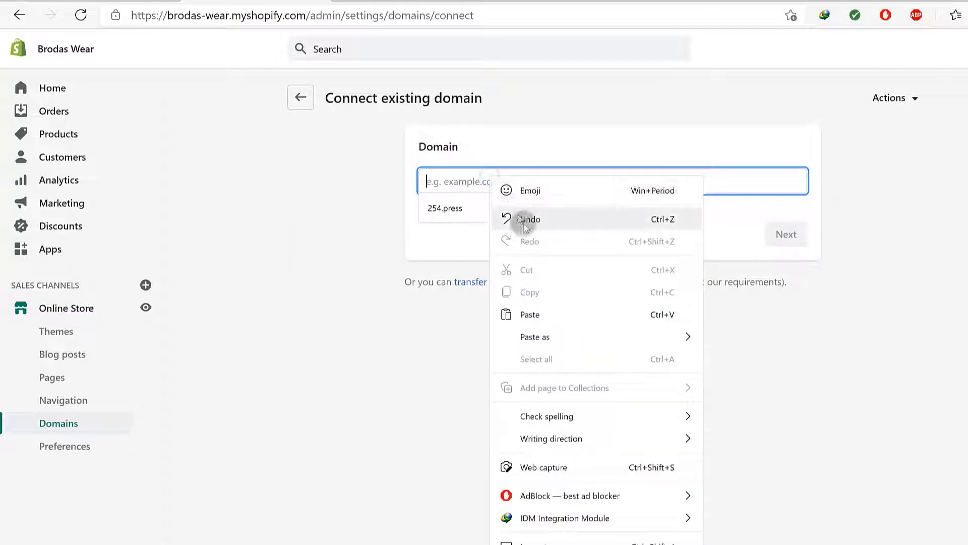
{"action": "left_click", "coordinate": [549, 314]}
Step: Trim the address to 254.press, submit it, and switch to the Cloudflare tab
{"action": "left_click_drag", "start_coordinate": [453, 180], "coordinate": [396, 183]}
{"action": "key", "text": "BackSpace"}
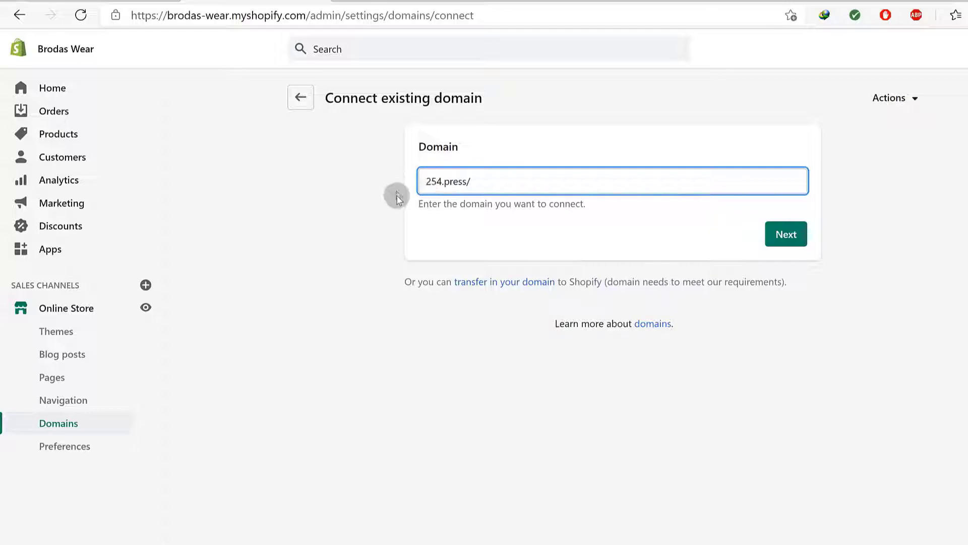
{"action": "left_click", "coordinate": [484, 177]}
{"action": "key", "text": "BackSpace"}
{"action": "left_click", "coordinate": [793, 233]}
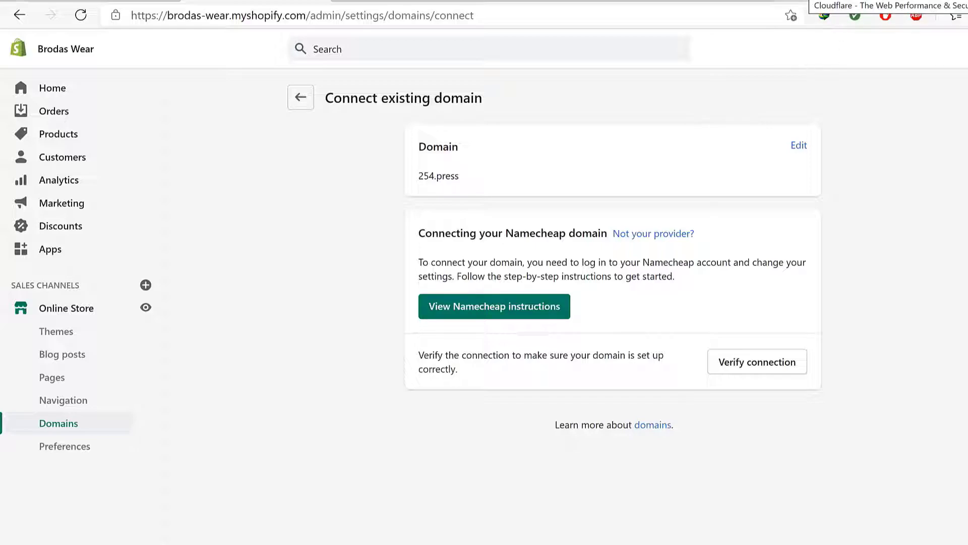
{"action": "left_click", "coordinate": [807, 0]}
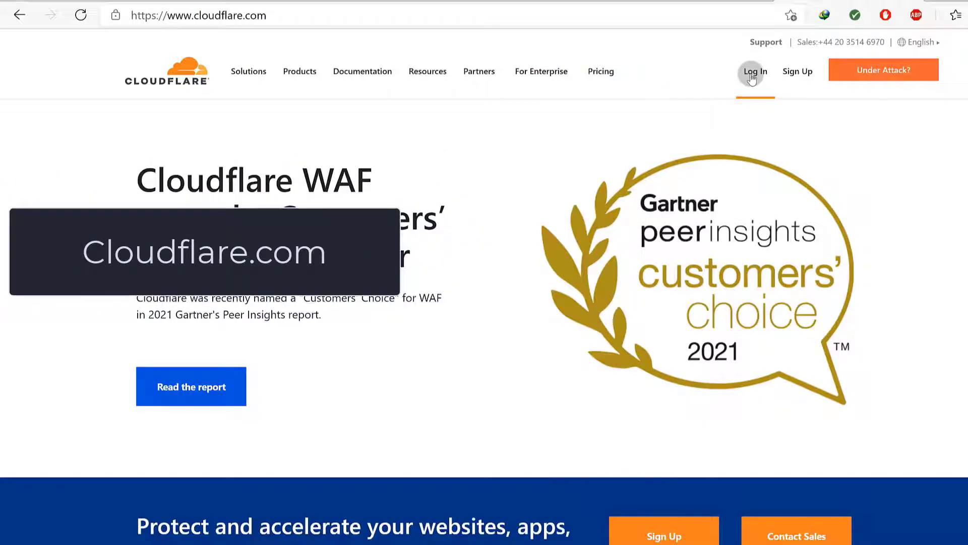
Step: Log in to Cloudflare and add 254.press as a new site, trimming the pasted address
{"action": "left_click", "coordinate": [801, 74]}
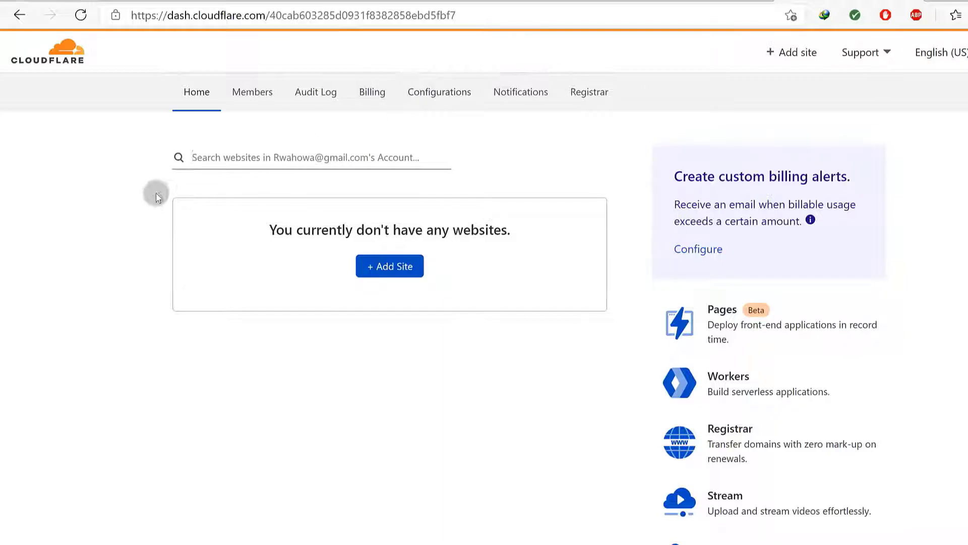
{"action": "left_click", "coordinate": [394, 269]}
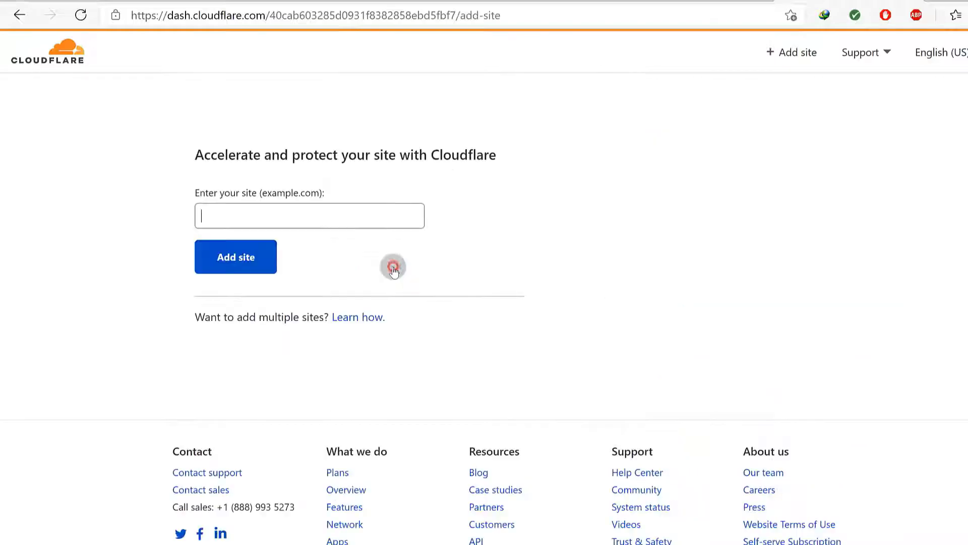
{"action": "right_click", "coordinate": [344, 217]}
{"action": "left_click", "coordinate": [389, 335]}
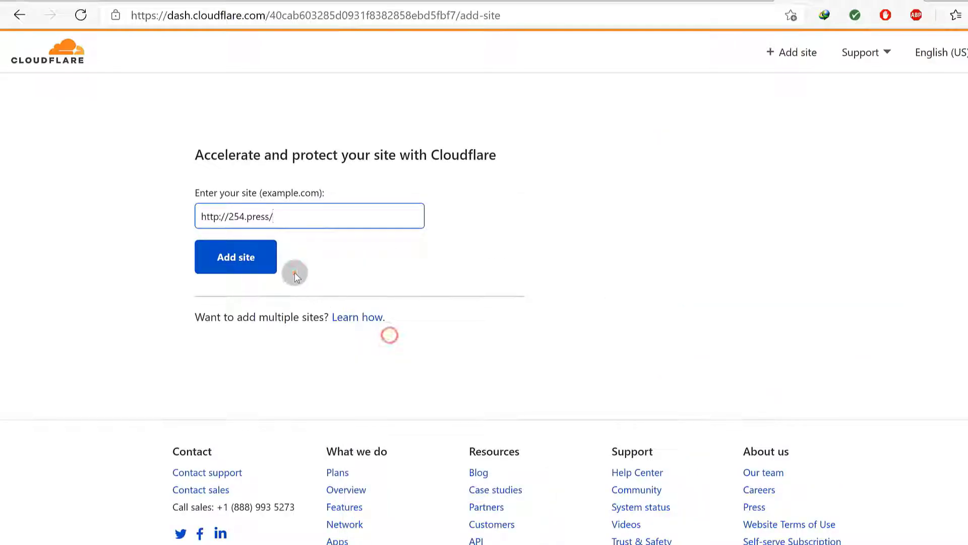
{"action": "left_click_drag", "start_coordinate": [228, 216], "coordinate": [191, 226]}
{"action": "left_click", "coordinate": [256, 215]}
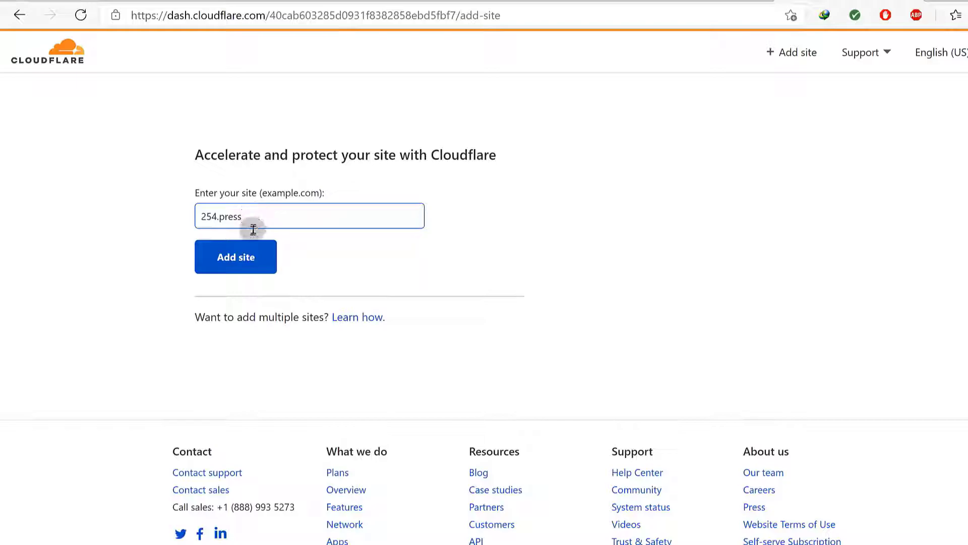
{"action": "left_click", "coordinate": [242, 252]}
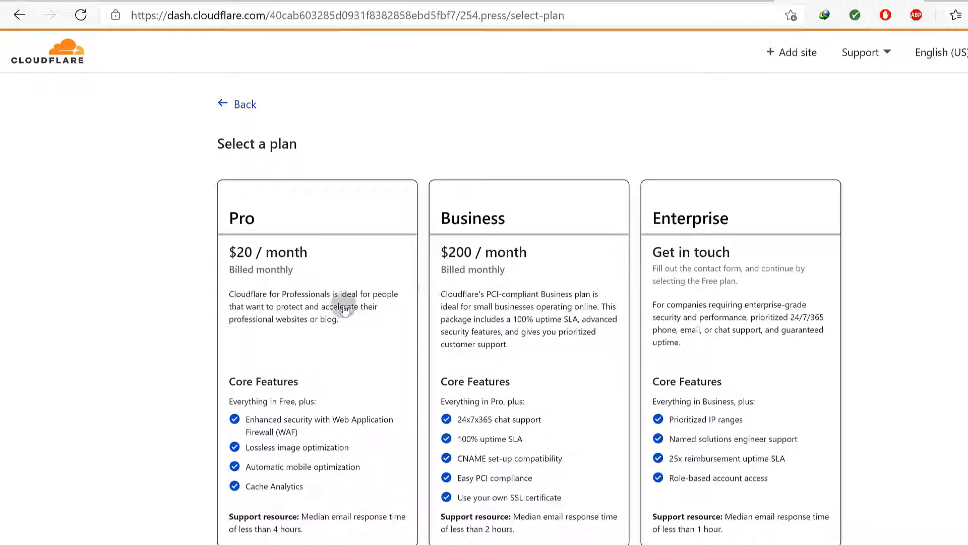
Step: Select the Free $0 plan for 254.press and continue to the DNS scan
{"action": "scroll", "coordinate": [782, 273], "scroll_direction": "down", "scroll_amount": 5}
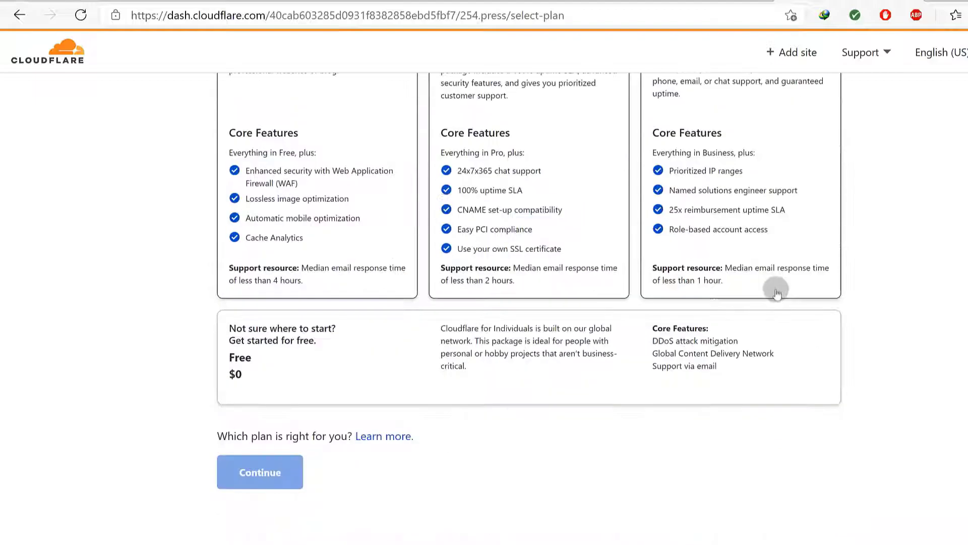
{"action": "scroll", "coordinate": [771, 287], "scroll_direction": "up", "scroll_amount": 2}
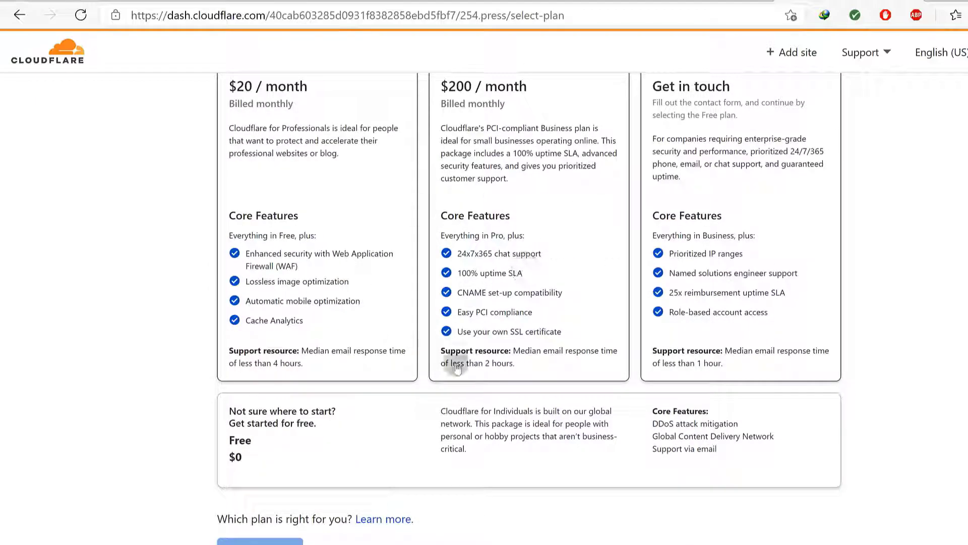
{"action": "scroll", "coordinate": [690, 217], "scroll_direction": "up", "scroll_amount": 3}
{"action": "scroll", "coordinate": [319, 287], "scroll_direction": "down", "scroll_amount": 5}
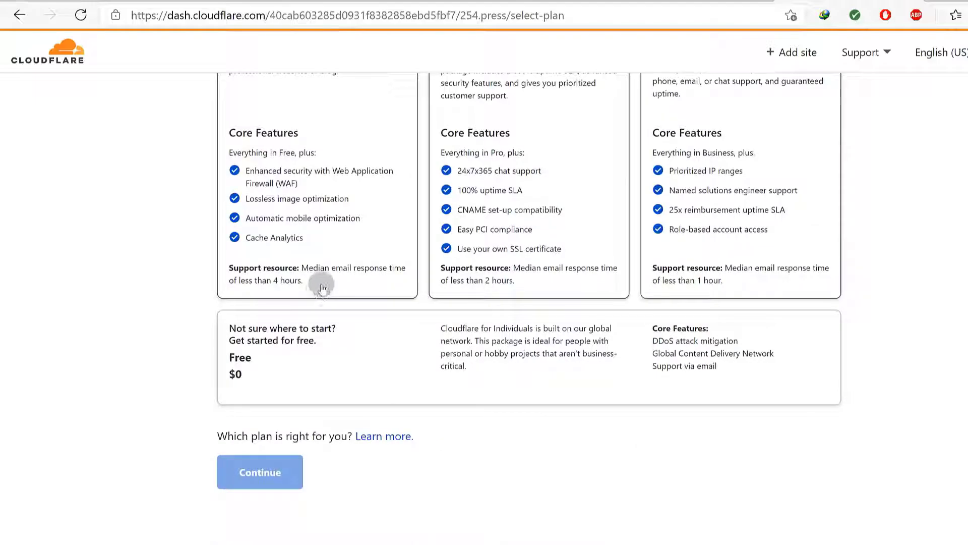
{"action": "left_click", "coordinate": [256, 360]}
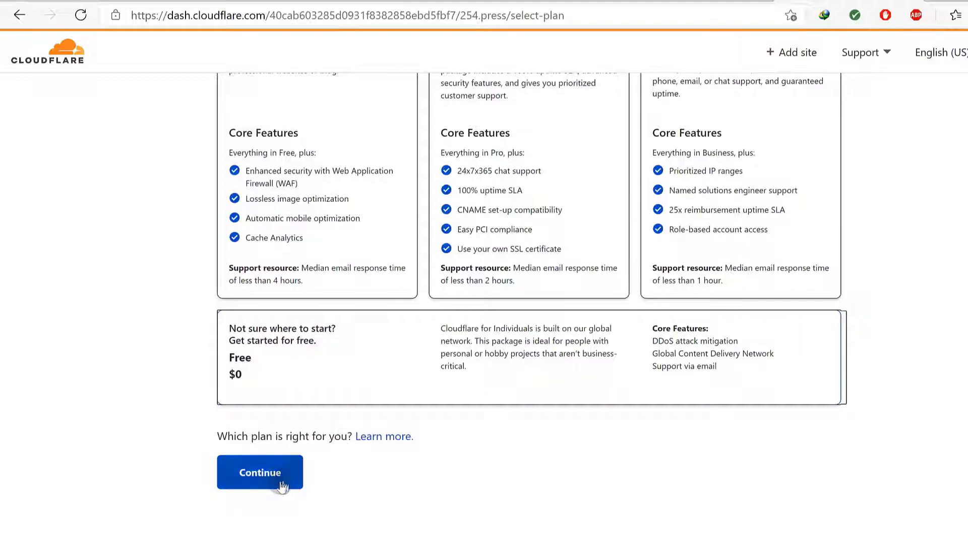
{"action": "left_click", "coordinate": [259, 373]}
{"action": "left_click", "coordinate": [261, 473]}
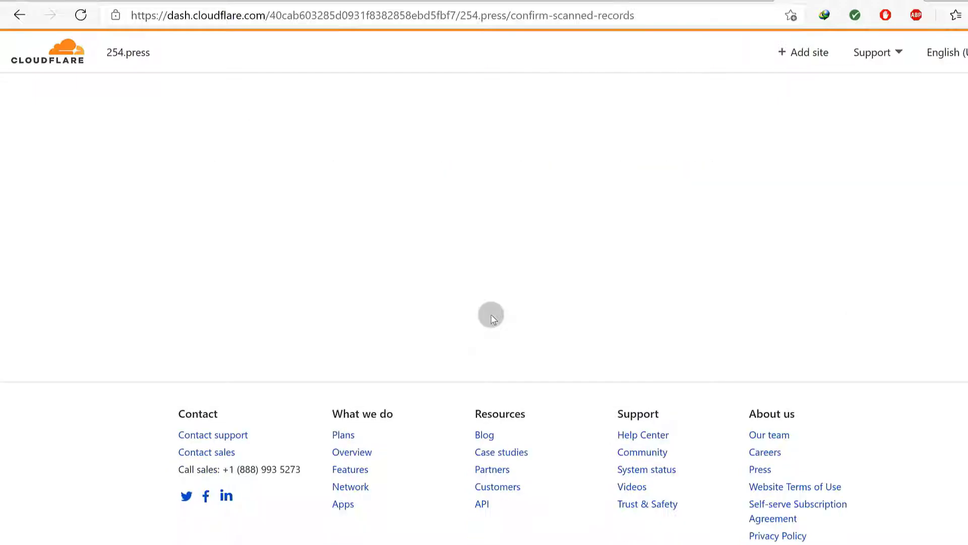
Step: Review the scanned records: 1 A, www CNAME to shops.myshopify.com, 5 MX, 1 TXT
{"action": "scroll", "coordinate": [503, 316], "scroll_direction": "down", "scroll_amount": 2}
{"action": "scroll", "coordinate": [503, 317], "scroll_direction": "down", "scroll_amount": 5}
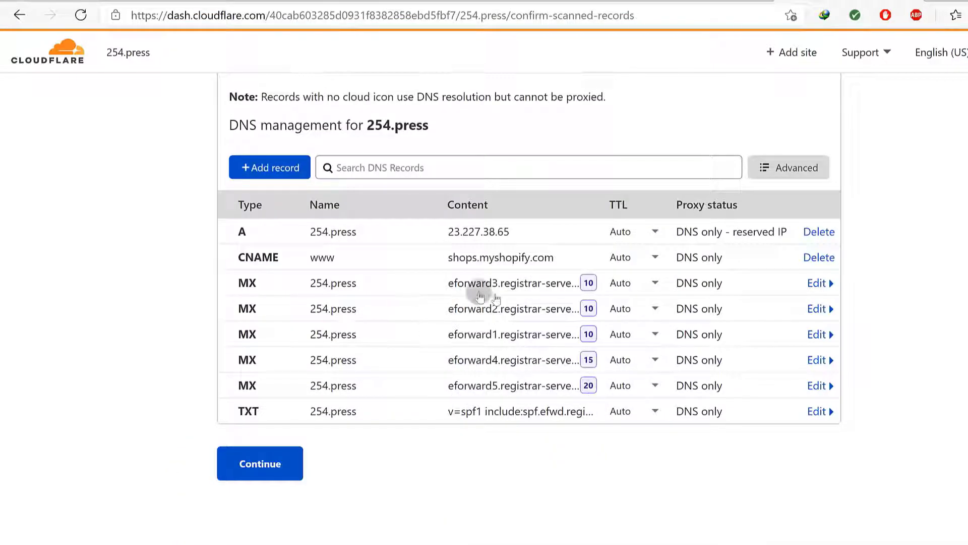
{"action": "scroll", "coordinate": [437, 137], "scroll_direction": "up", "scroll_amount": 2}
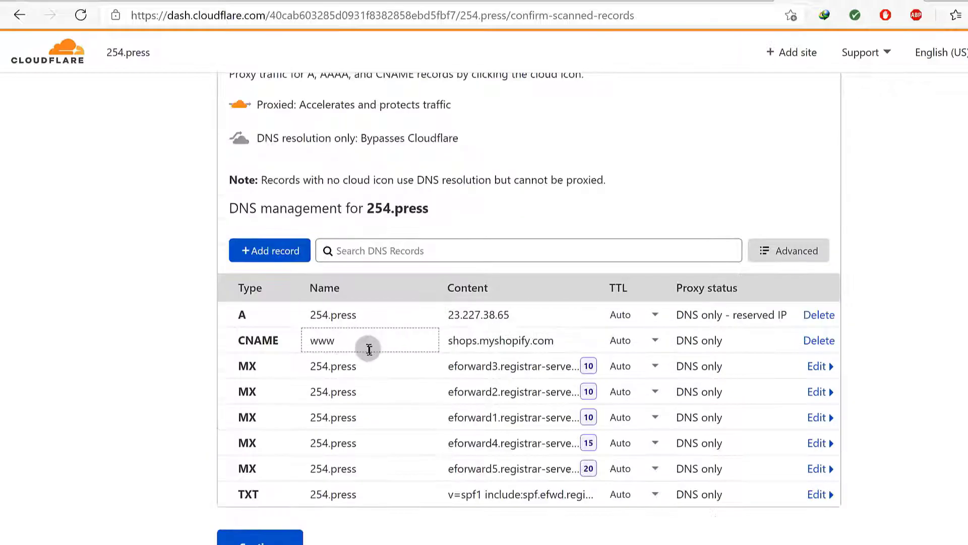
{"action": "left_click", "coordinate": [356, 319]}
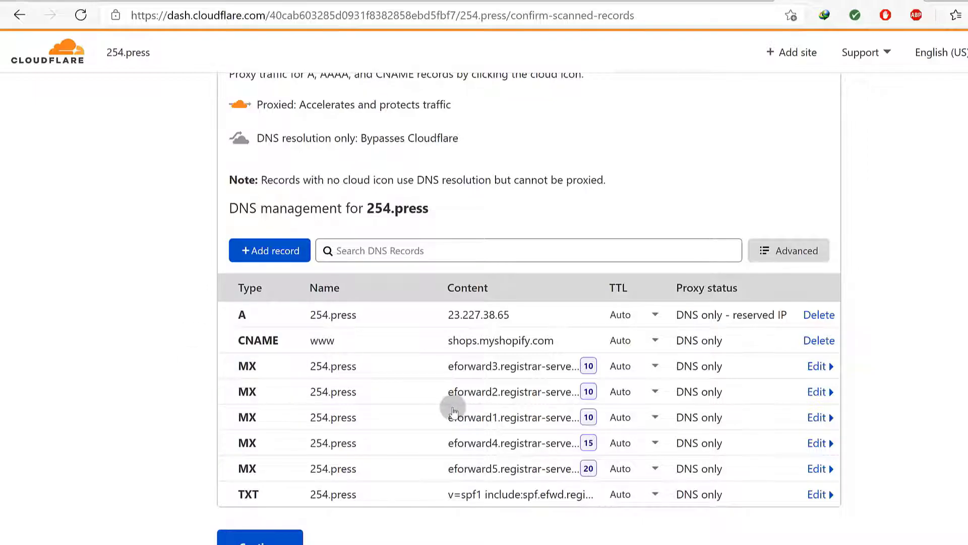
{"action": "scroll", "coordinate": [454, 411], "scroll_direction": "up", "scroll_amount": 2}
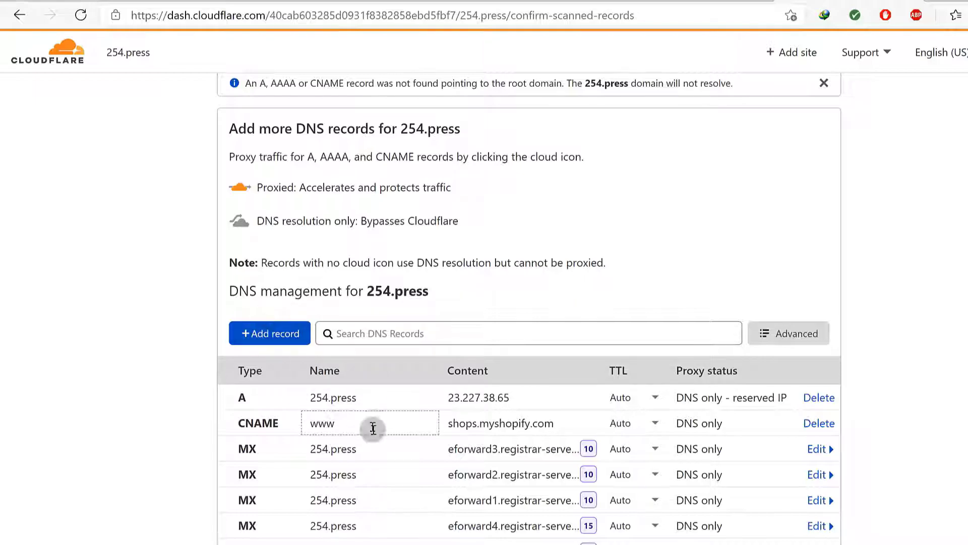
{"action": "scroll", "coordinate": [370, 384], "scroll_direction": "up", "scroll_amount": 4}
{"action": "scroll", "coordinate": [375, 382], "scroll_direction": "down", "scroll_amount": 2}
{"action": "scroll", "coordinate": [376, 382], "scroll_direction": "down", "scroll_amount": 10}
{"action": "scroll", "coordinate": [379, 380], "scroll_direction": "up", "scroll_amount": 8}
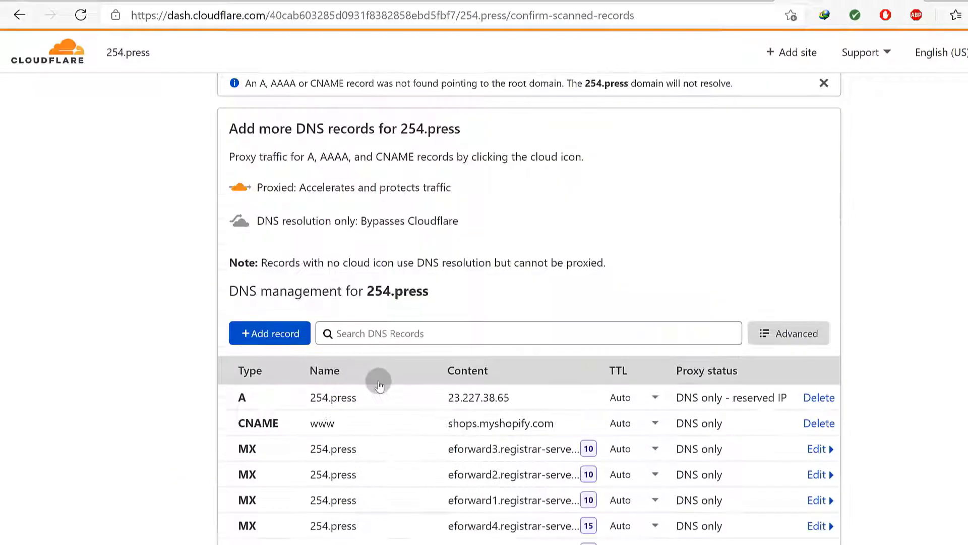
{"action": "scroll", "coordinate": [424, 370], "scroll_direction": "down", "scroll_amount": 2}
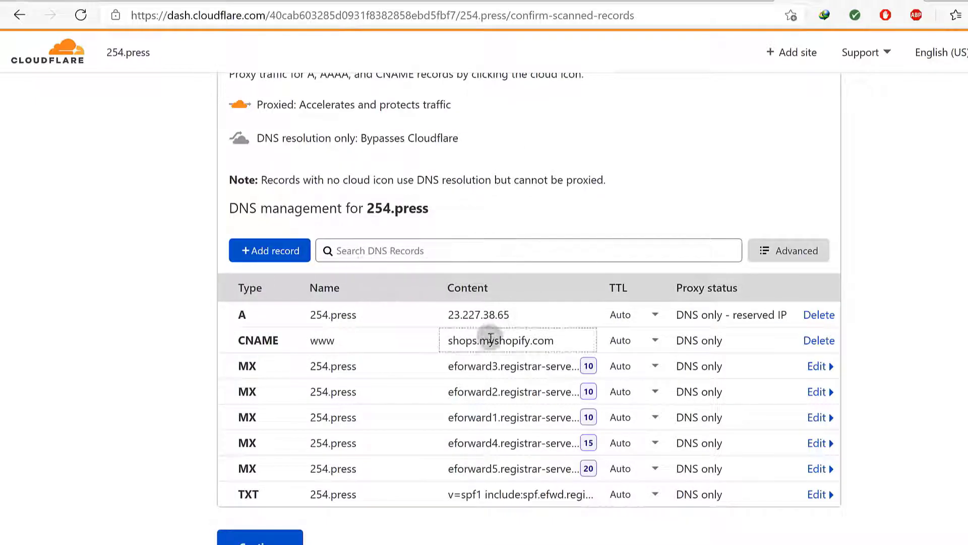
{"action": "scroll", "coordinate": [490, 340], "scroll_direction": "down", "scroll_amount": 4}
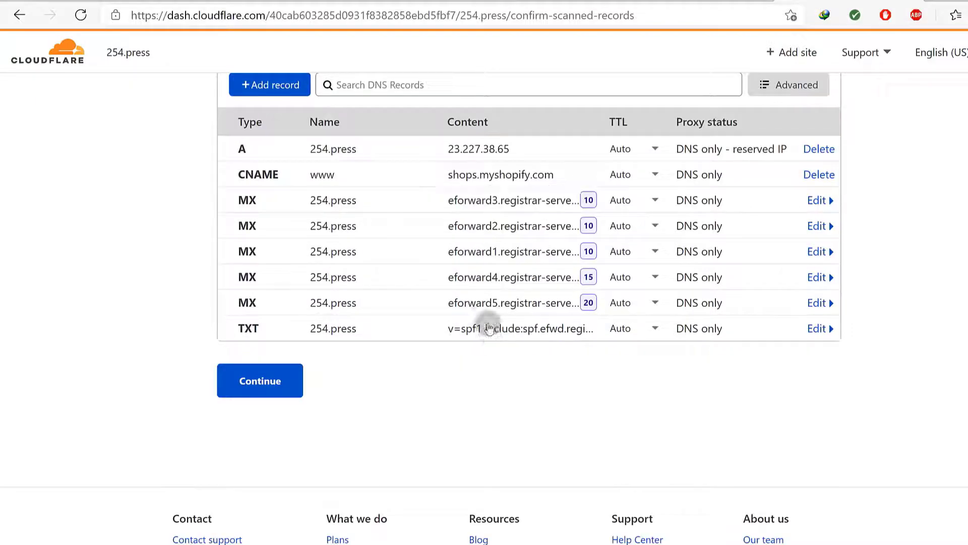
{"action": "scroll", "coordinate": [487, 322], "scroll_direction": "up", "scroll_amount": 2}
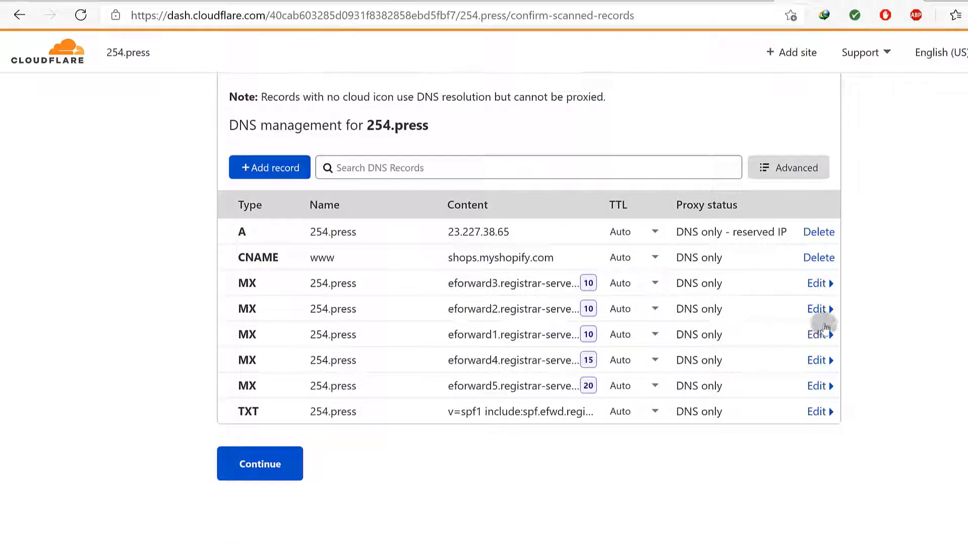
Step: Delete the scanned root A record and the www CNAME record
{"action": "left_click", "coordinate": [818, 232]}
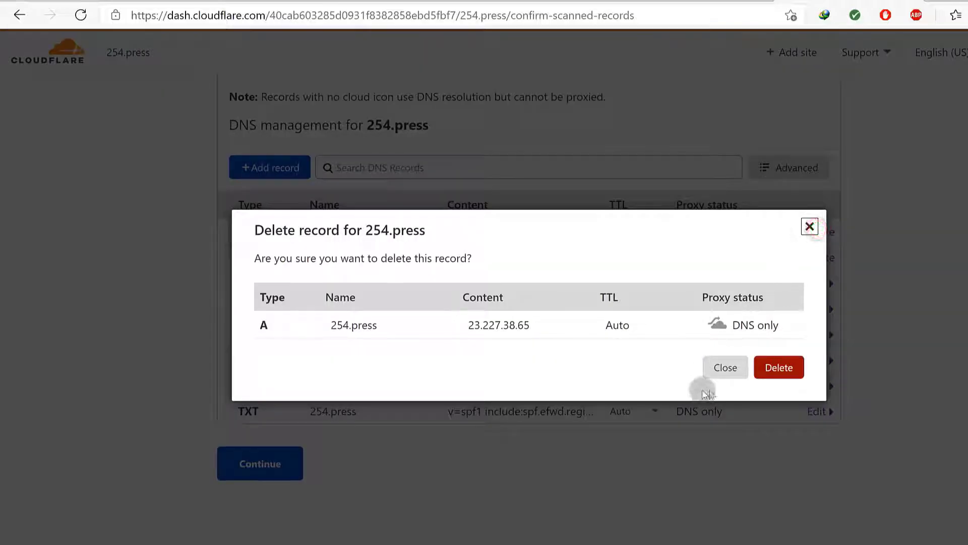
{"action": "left_click", "coordinate": [769, 371]}
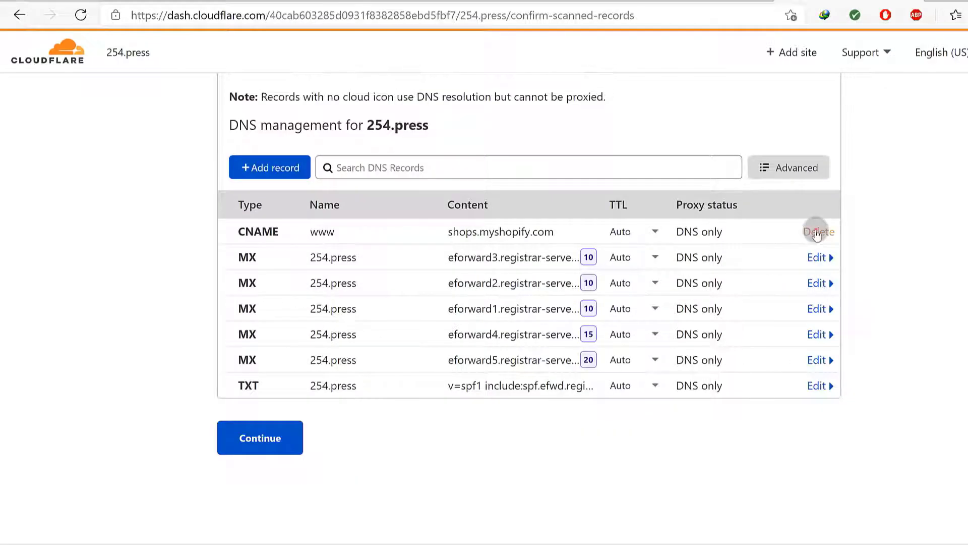
{"action": "left_click", "coordinate": [813, 231]}
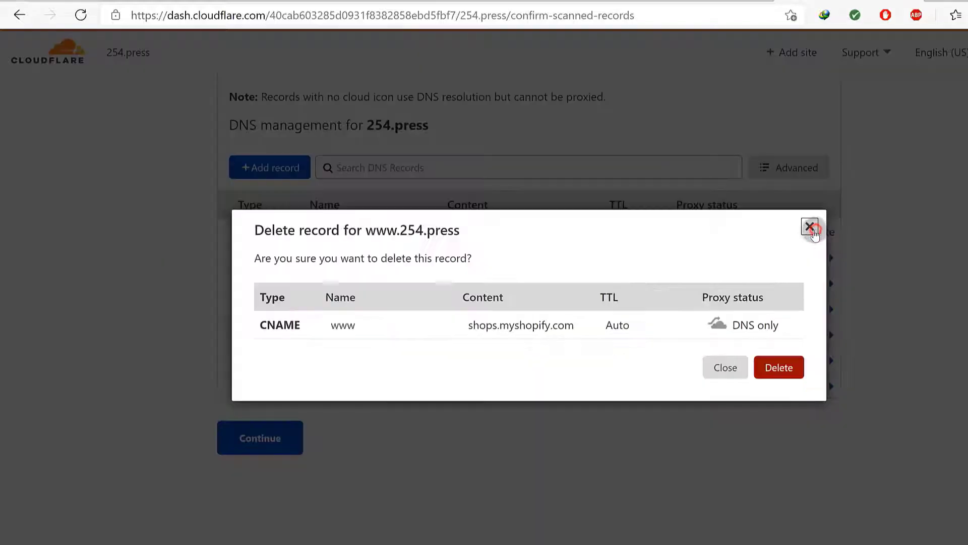
{"action": "left_click", "coordinate": [778, 369]}
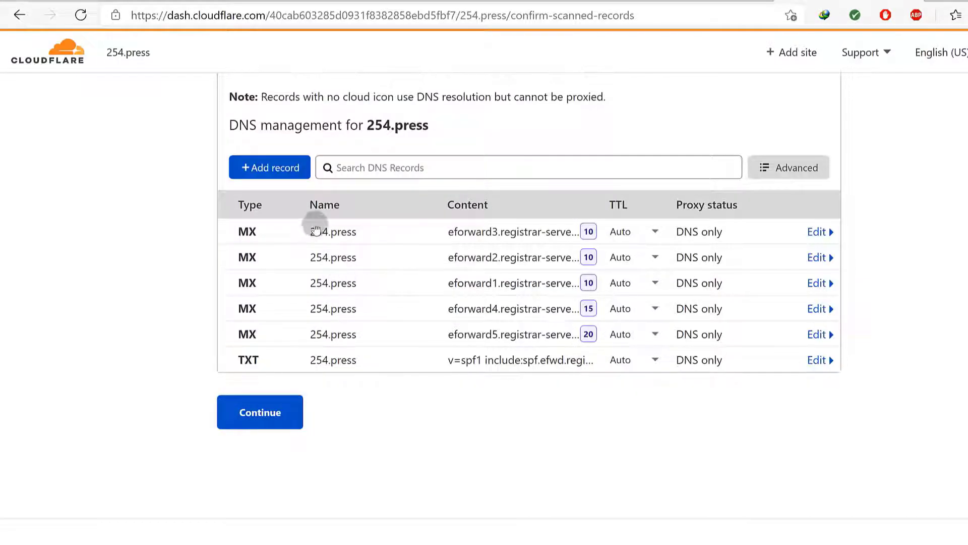
Step: Delete the eforward3 MX record and continue past the DNS records review
{"action": "left_click", "coordinate": [830, 233]}
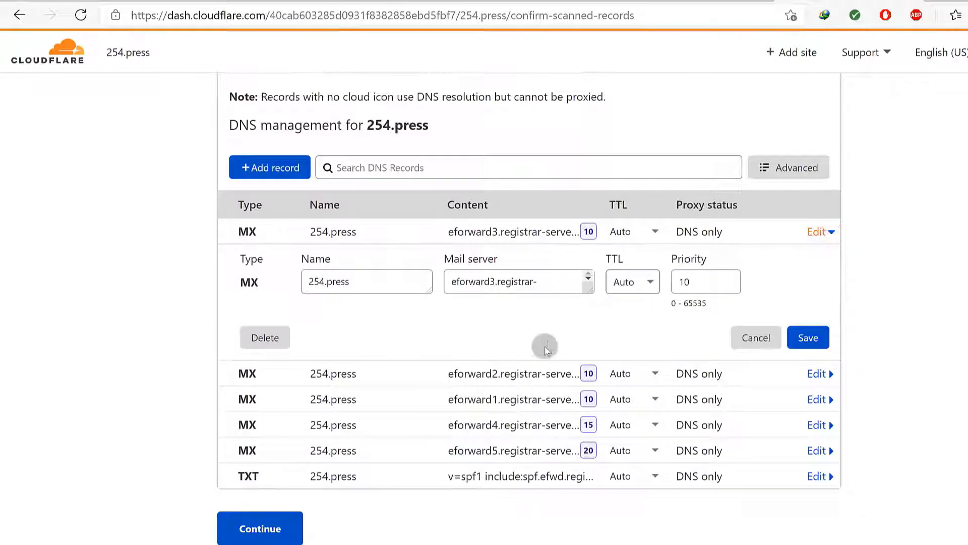
{"action": "left_click", "coordinate": [259, 337]}
{"action": "left_click", "coordinate": [779, 384]}
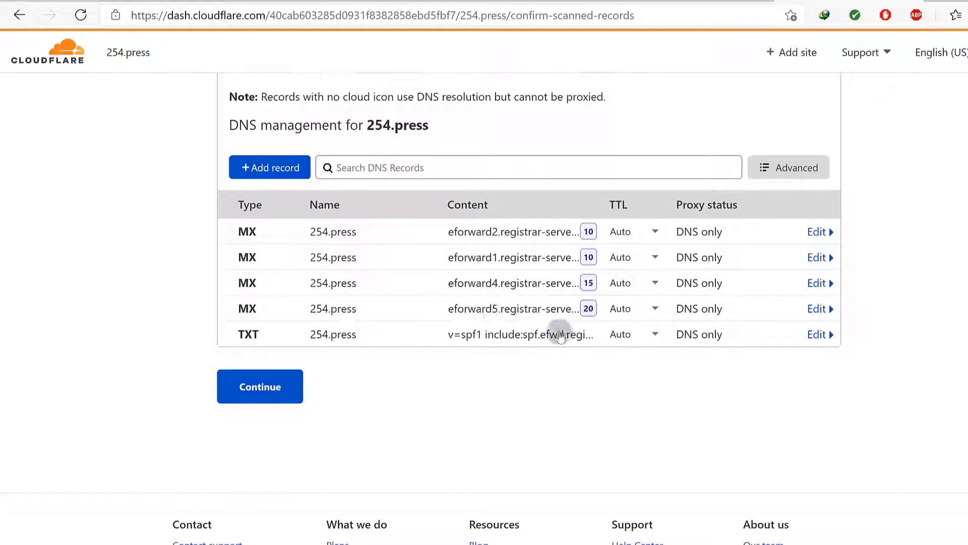
{"action": "left_click", "coordinate": [262, 389]}
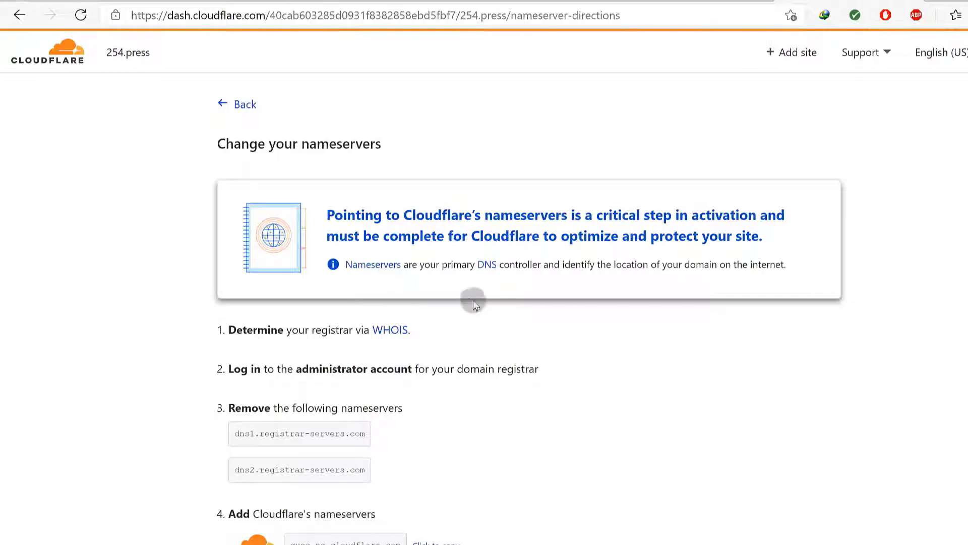
Step: Copy the first Cloudflare nameserver, guss.ns.cloudflare.com, from the instructions
{"action": "scroll", "coordinate": [474, 302], "scroll_direction": "down", "scroll_amount": 2}
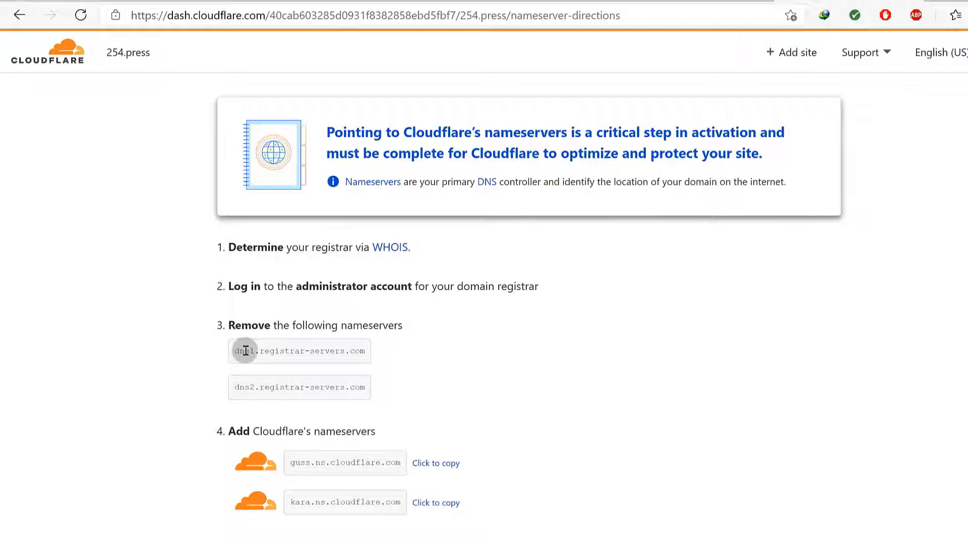
{"action": "scroll", "coordinate": [123, 228], "scroll_direction": "up", "scroll_amount": 2}
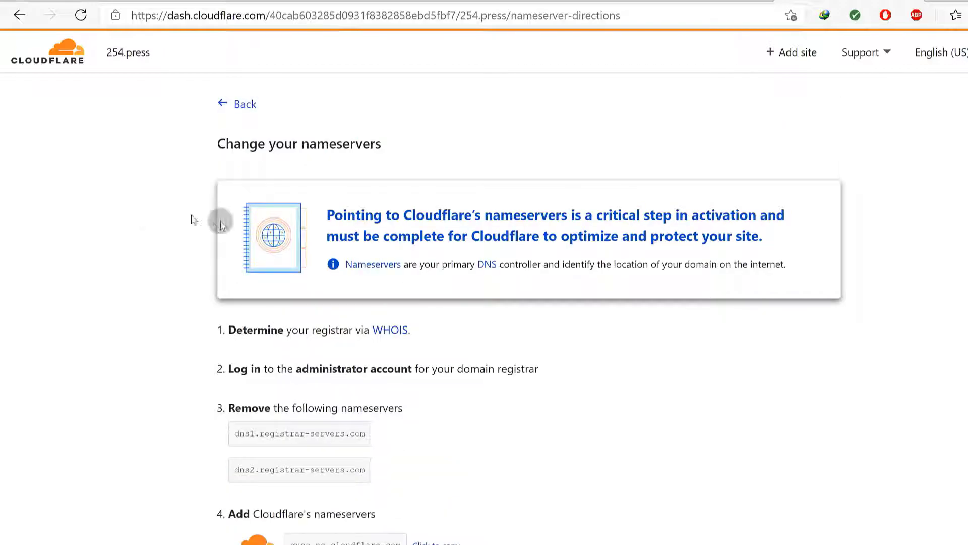
{"action": "scroll", "coordinate": [208, 314], "scroll_direction": "down", "scroll_amount": 5}
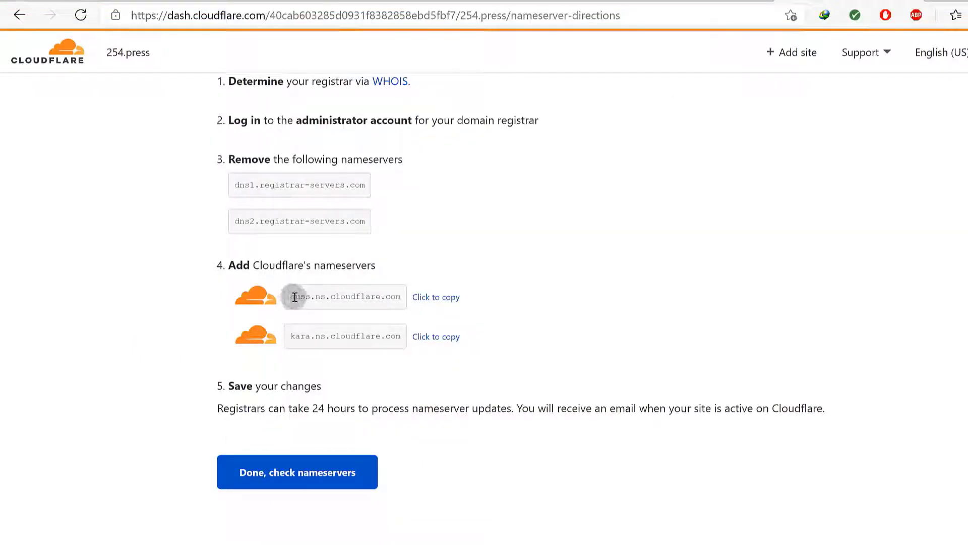
{"action": "left_click_drag", "start_coordinate": [293, 300], "coordinate": [402, 300]}
{"action": "right_click", "coordinate": [392, 297]}
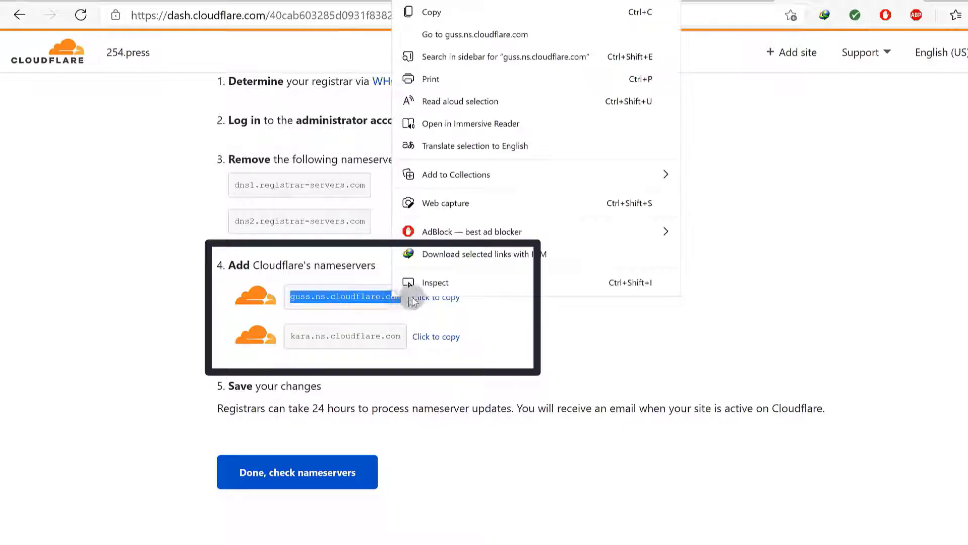
{"action": "left_click", "coordinate": [448, 12]}
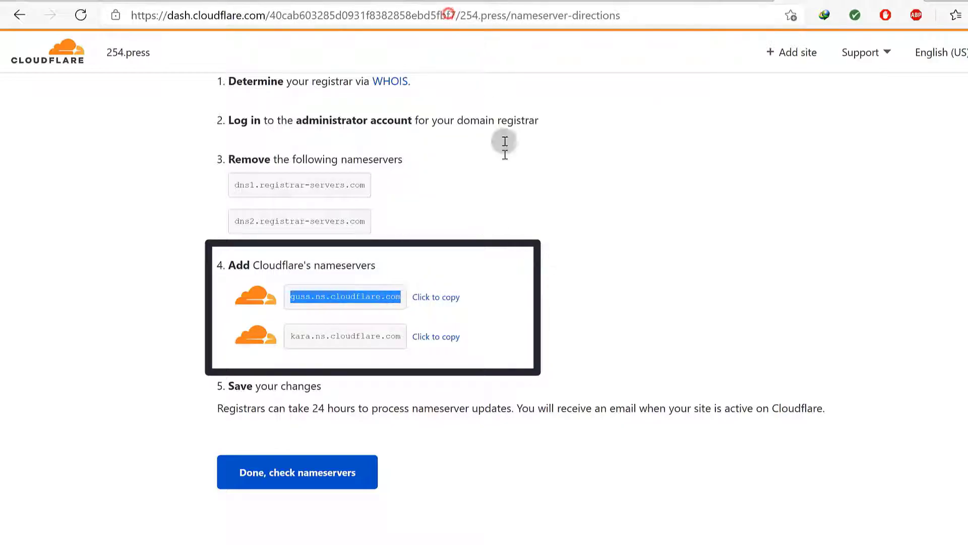
{"action": "left_click", "coordinate": [436, 297]}
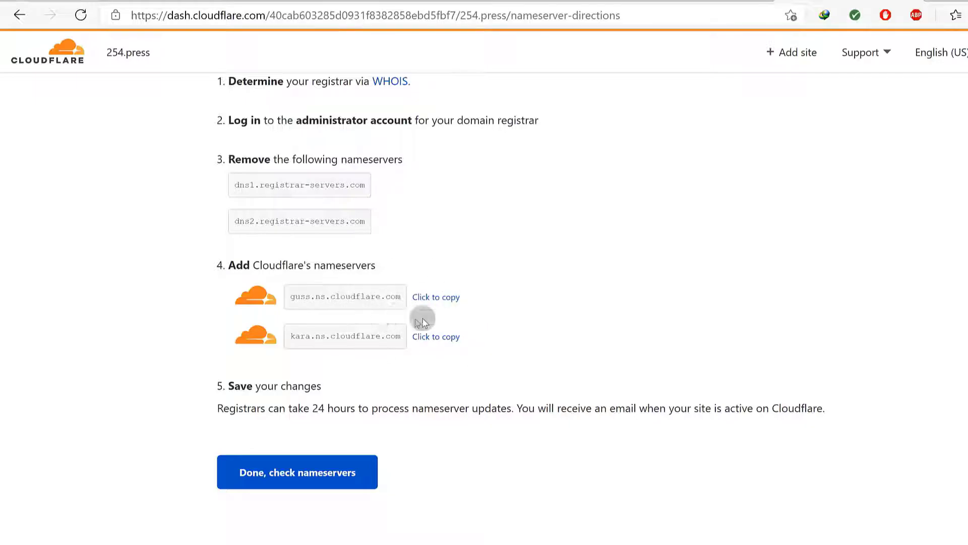
Step: In Namecheap, switch the 254.press NAMESERVERS setting to Custom DNS
{"action": "left_click", "coordinate": [687, 1]}
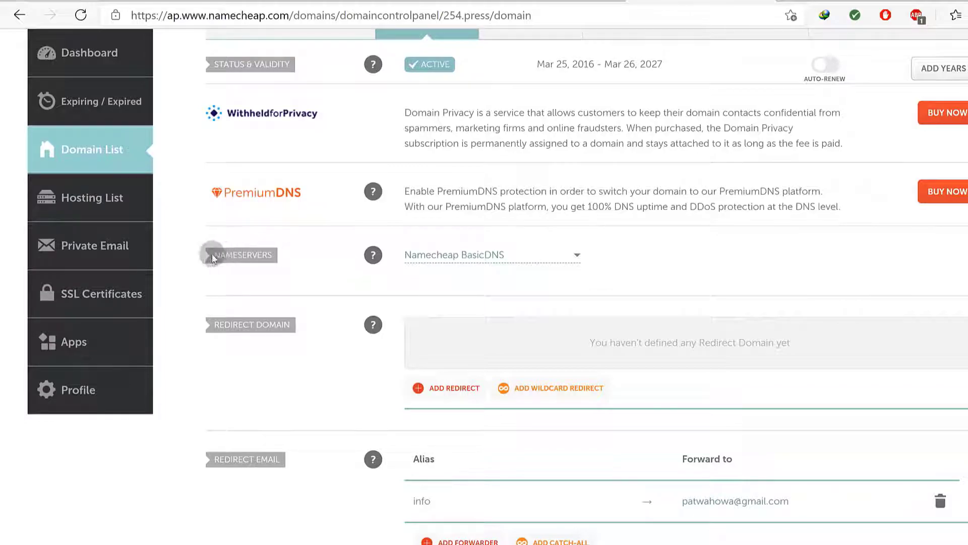
{"action": "left_click_drag", "start_coordinate": [215, 254], "coordinate": [289, 266]}
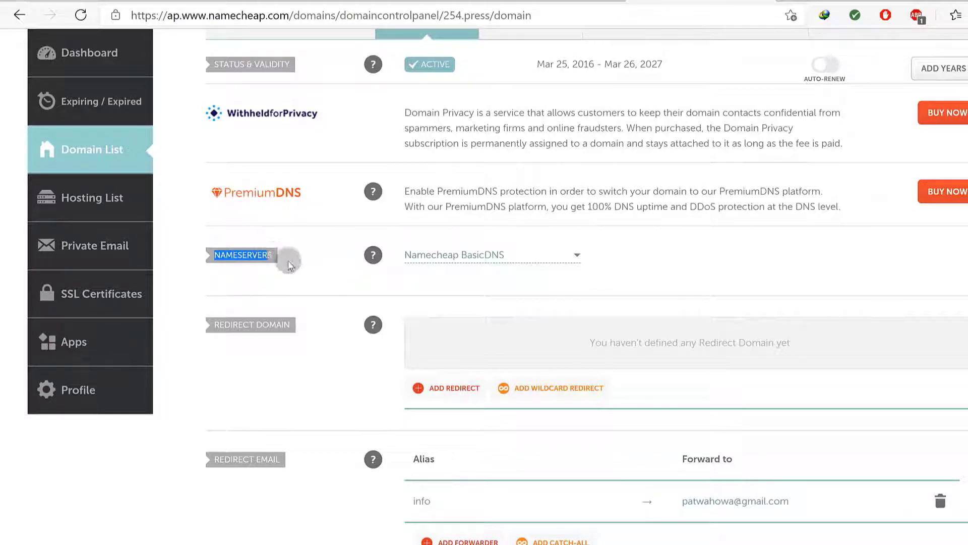
{"action": "left_click", "coordinate": [288, 260]}
{"action": "left_click", "coordinate": [518, 256]}
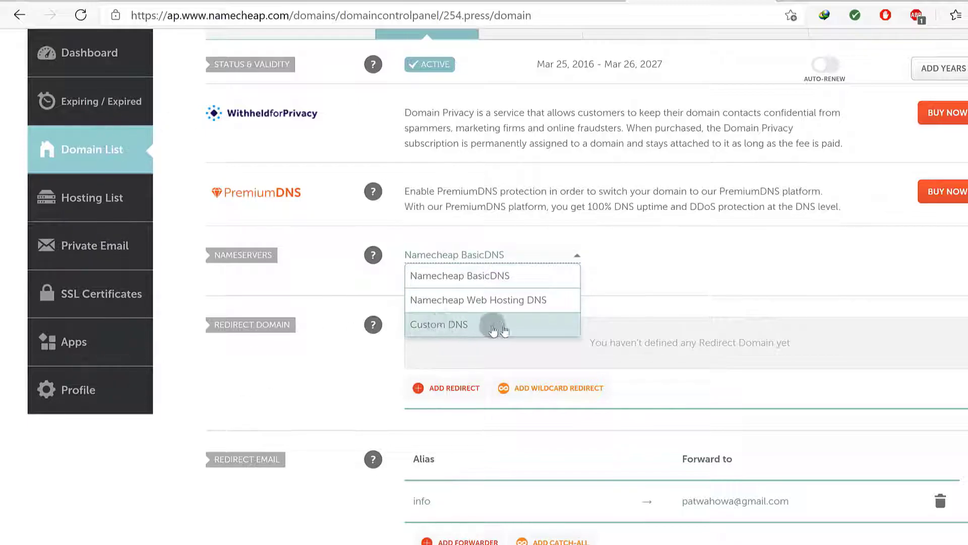
{"action": "left_click", "coordinate": [452, 326]}
Step: Paste guss.ns.cloudflare.com as nameserver 1
{"action": "left_click", "coordinate": [446, 291]}
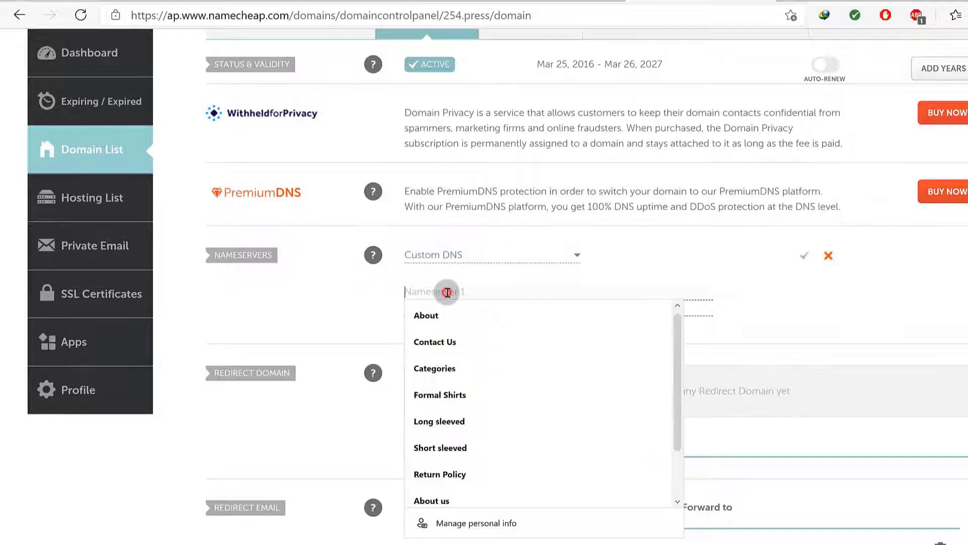
{"action": "right_click", "coordinate": [460, 292]}
{"action": "left_click", "coordinate": [492, 335]}
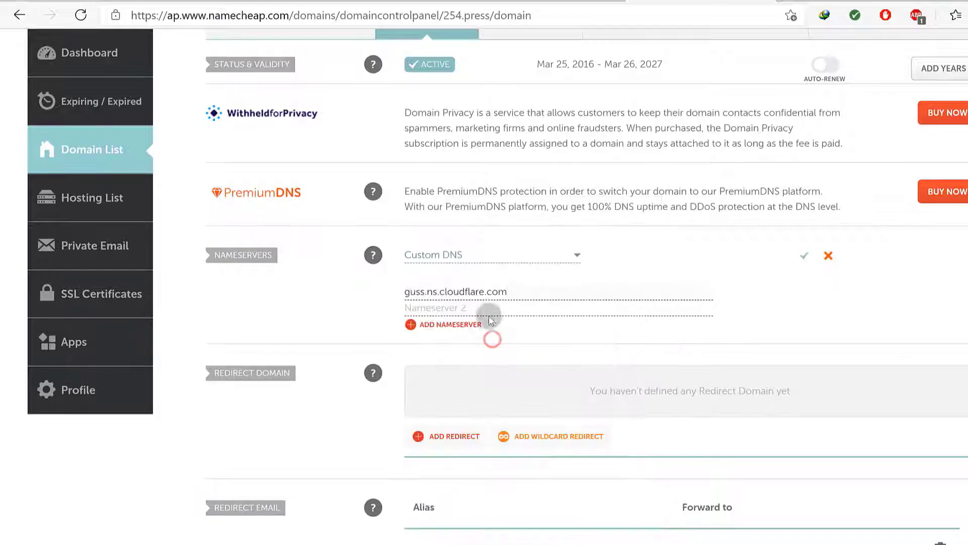
Step: Copy kara.ns.cloudflare.com from Cloudflare, paste it as nameserver 2, and save
{"action": "left_click", "coordinate": [830, 1]}
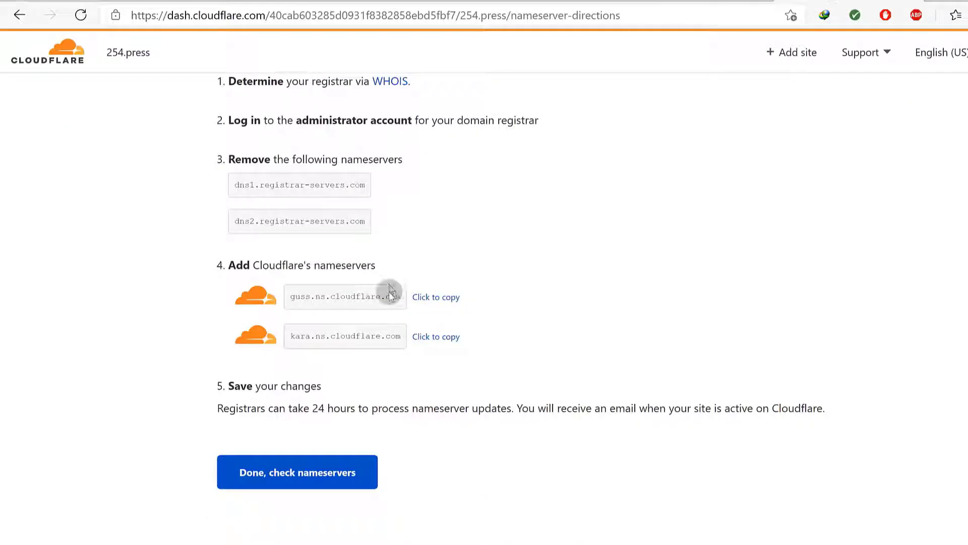
{"action": "left_click", "coordinate": [423, 336]}
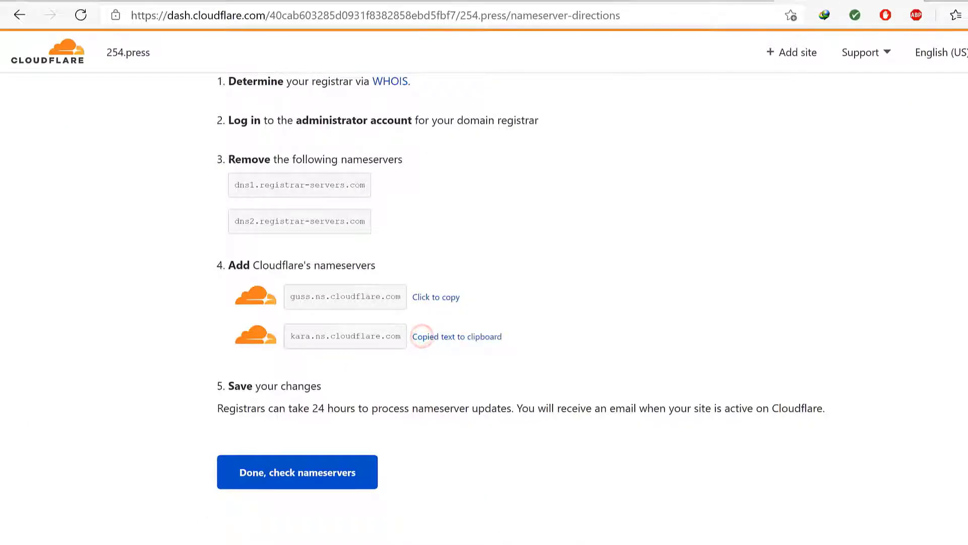
{"action": "left_click", "coordinate": [701, 1]}
{"action": "left_click", "coordinate": [457, 309]}
{"action": "right_click", "coordinate": [457, 308]}
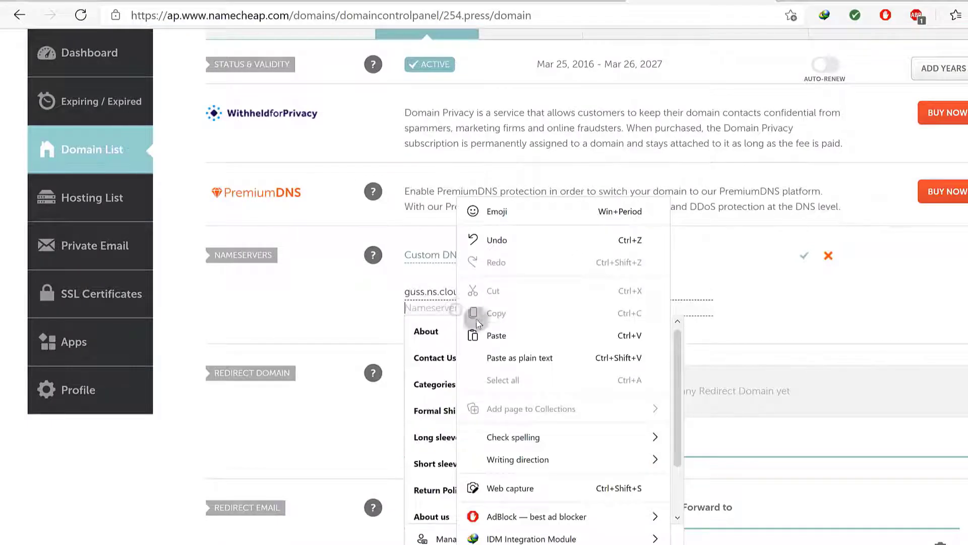
{"action": "left_click", "coordinate": [499, 335]}
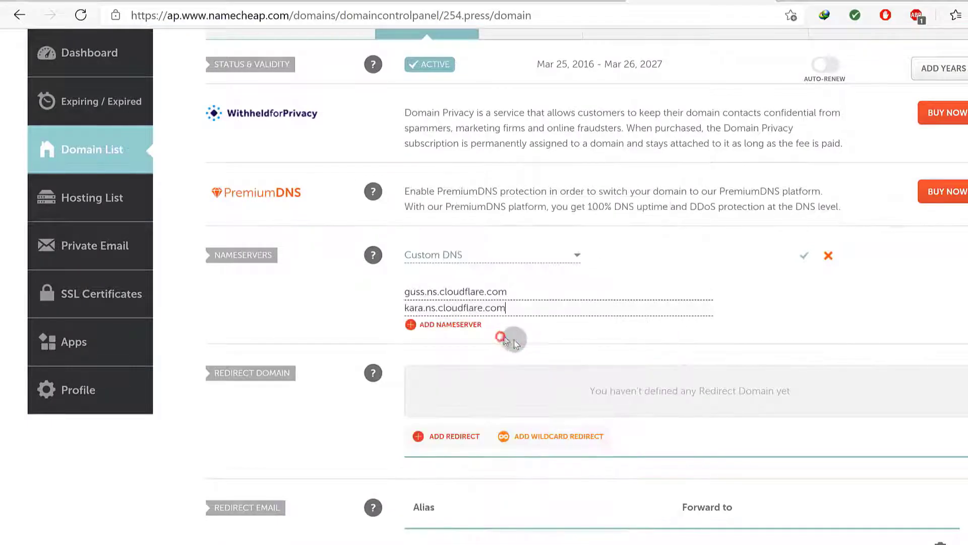
{"action": "left_click", "coordinate": [806, 259]}
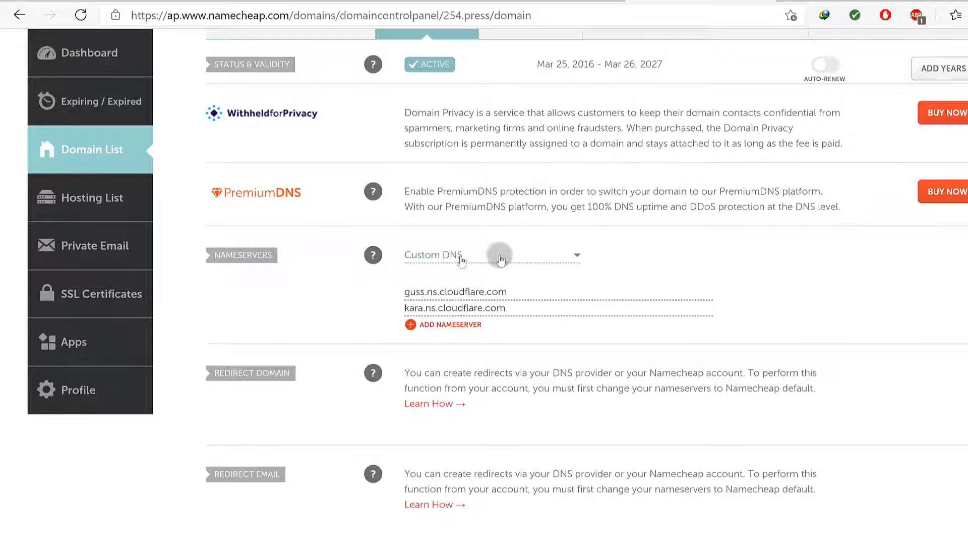
{"action": "left_click", "coordinate": [839, 6]}
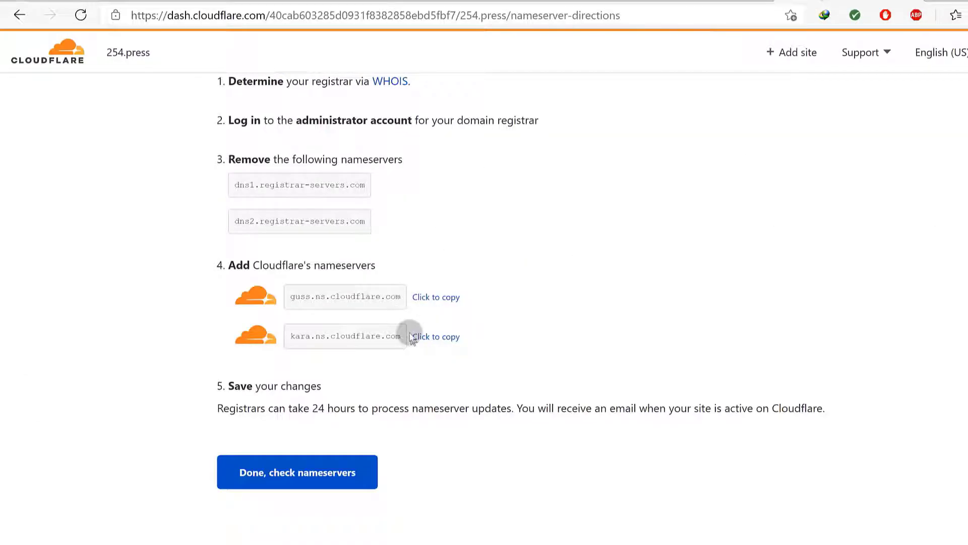
Step: Confirm the nameservers were changed and postpone the quick start guide
{"action": "scroll", "coordinate": [454, 373], "scroll_direction": "down", "scroll_amount": 2}
{"action": "scroll", "coordinate": [353, 391], "scroll_direction": "up", "scroll_amount": 2}
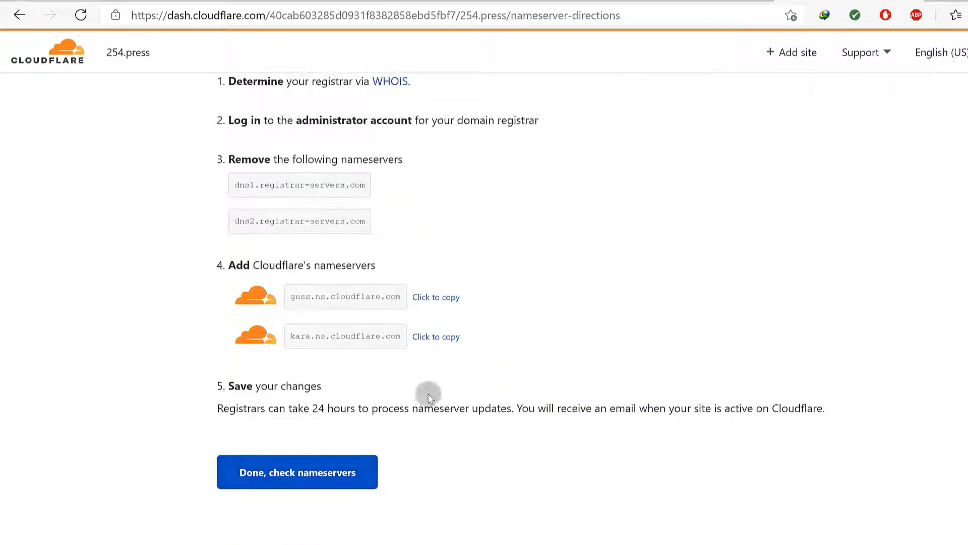
{"action": "left_click_drag", "start_coordinate": [277, 273], "coordinate": [387, 346]}
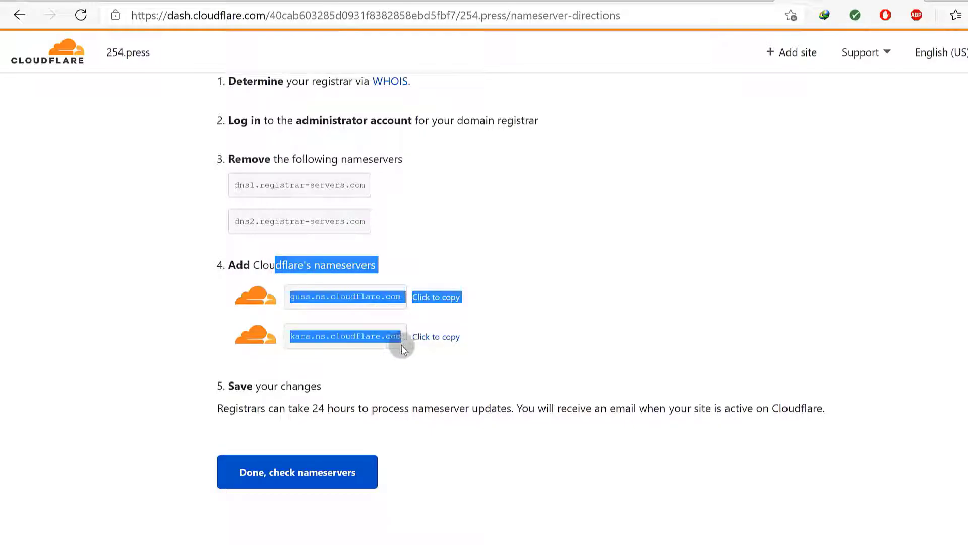
{"action": "left_click", "coordinate": [401, 370]}
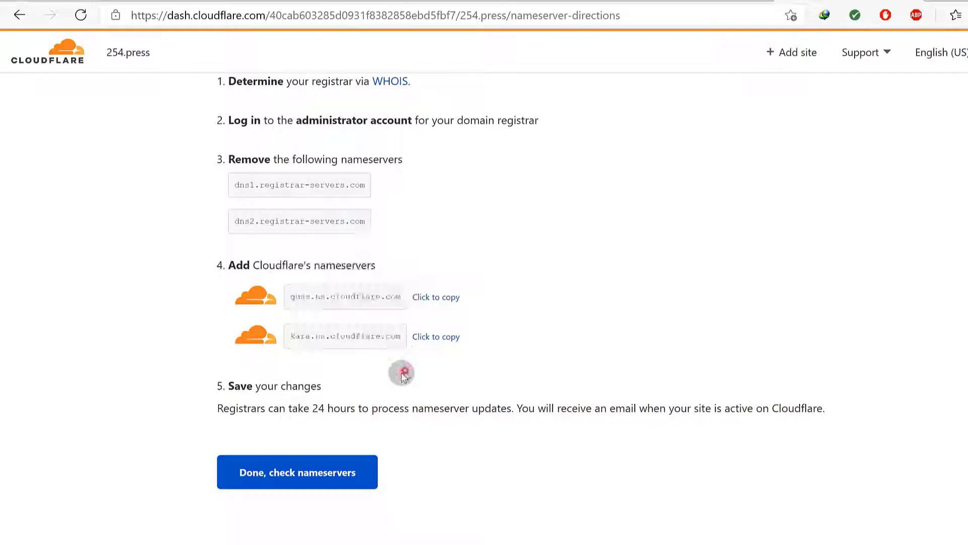
{"action": "left_click", "coordinate": [282, 477]}
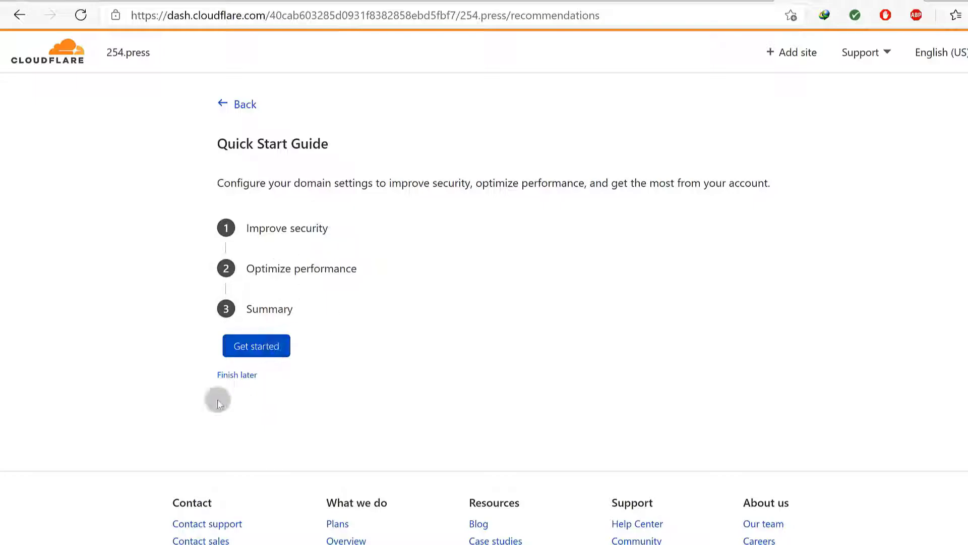
{"action": "left_click", "coordinate": [234, 376]}
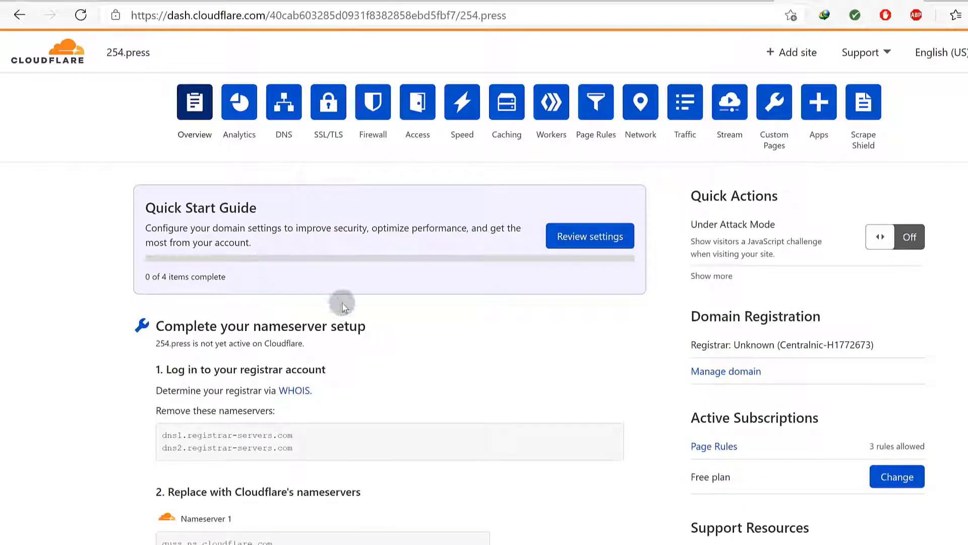
Step: Run Check nameservers for 254.press, which now awaits an update
{"action": "scroll", "coordinate": [343, 306], "scroll_direction": "down", "scroll_amount": 8}
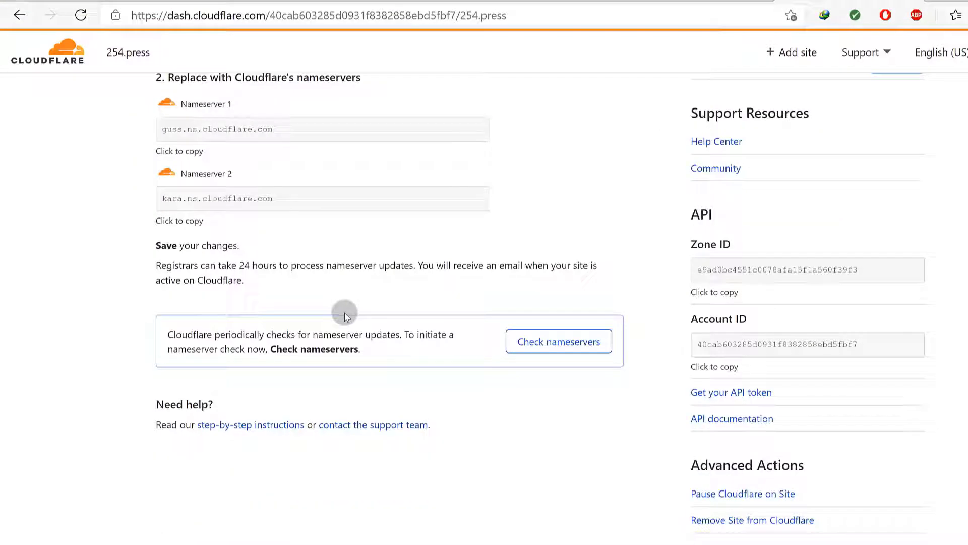
{"action": "scroll", "coordinate": [281, 368], "scroll_direction": "down", "scroll_amount": 2}
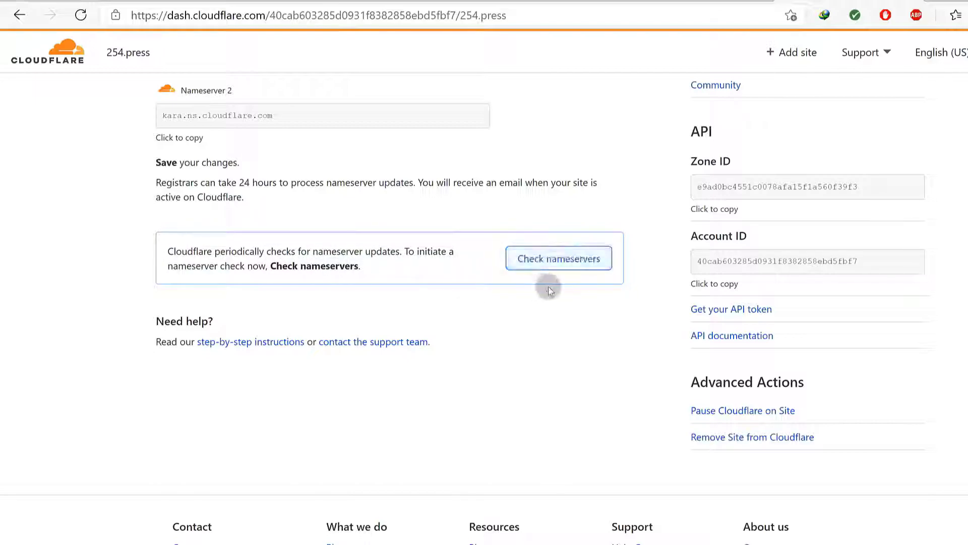
{"action": "left_click", "coordinate": [553, 267]}
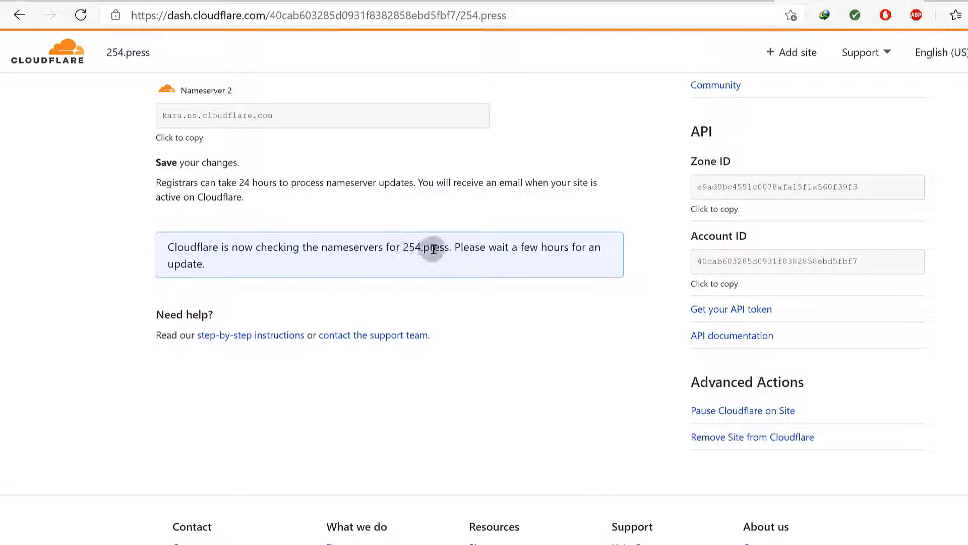
{"action": "scroll", "coordinate": [459, 292], "scroll_direction": "up", "scroll_amount": 10}
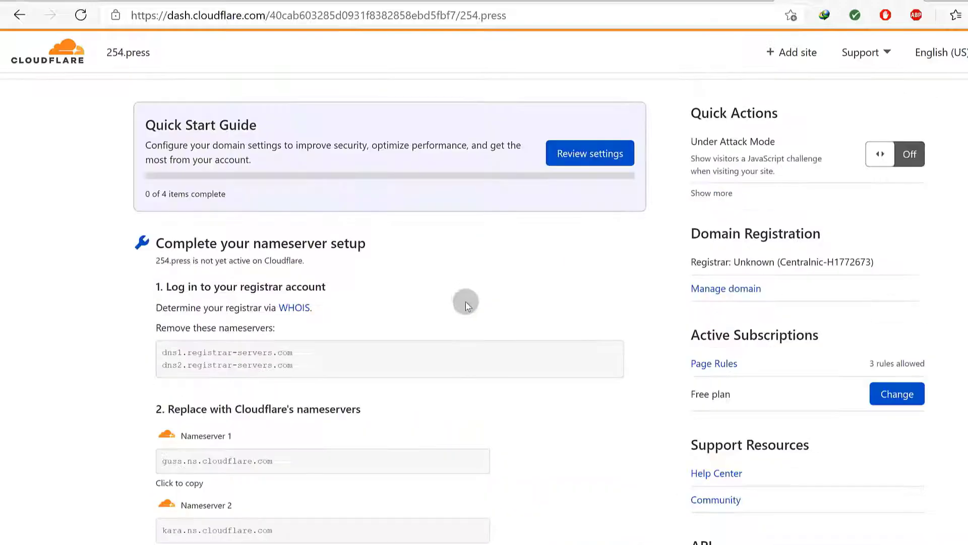
{"action": "scroll", "coordinate": [509, 433], "scroll_direction": "down", "scroll_amount": 10}
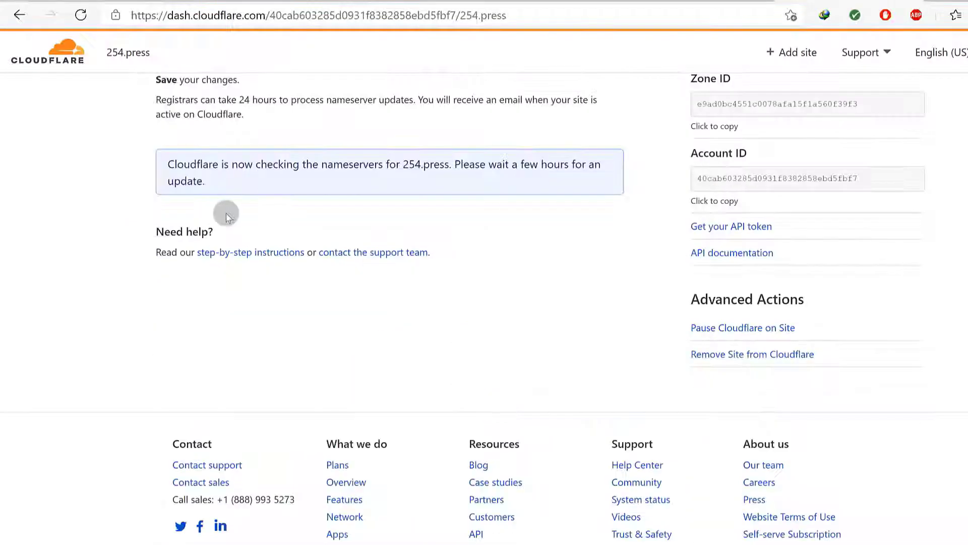
{"action": "scroll", "coordinate": [473, 215], "scroll_direction": "up", "scroll_amount": 5}
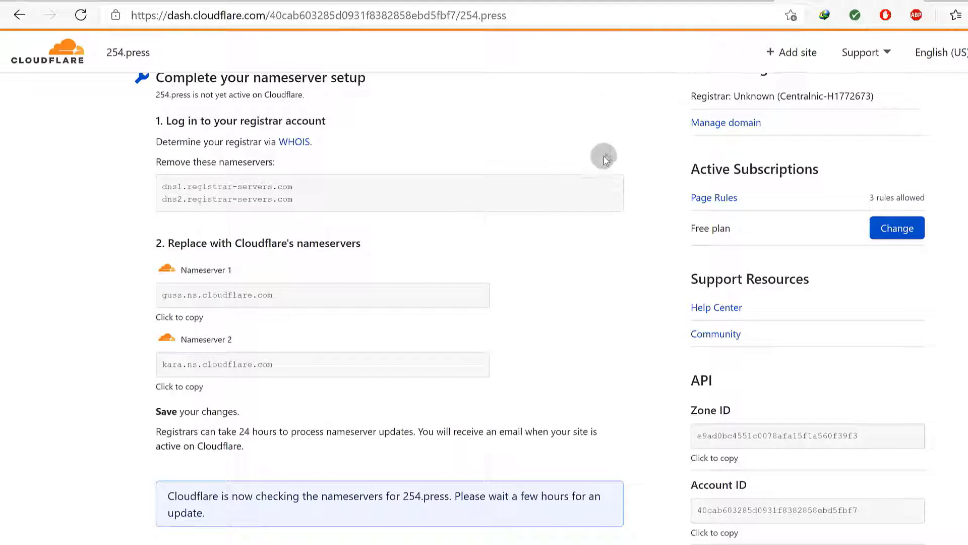
{"action": "scroll", "coordinate": [562, 208], "scroll_direction": "down", "scroll_amount": 5}
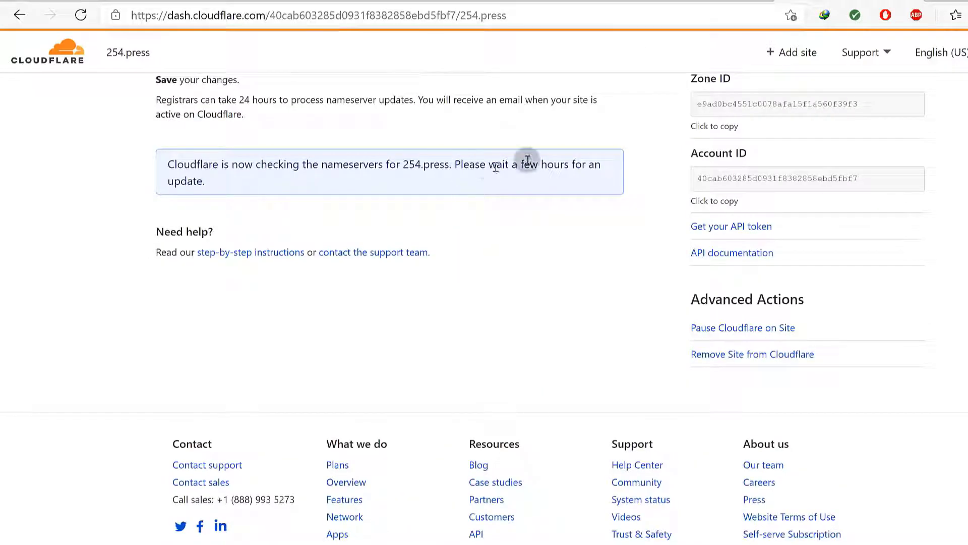
Step: Verify Namecheap lists guss.ns.cloudflare.com and kara.ns.cloudflare.com, then return to Cloudflare
{"action": "left_click", "coordinate": [673, 0]}
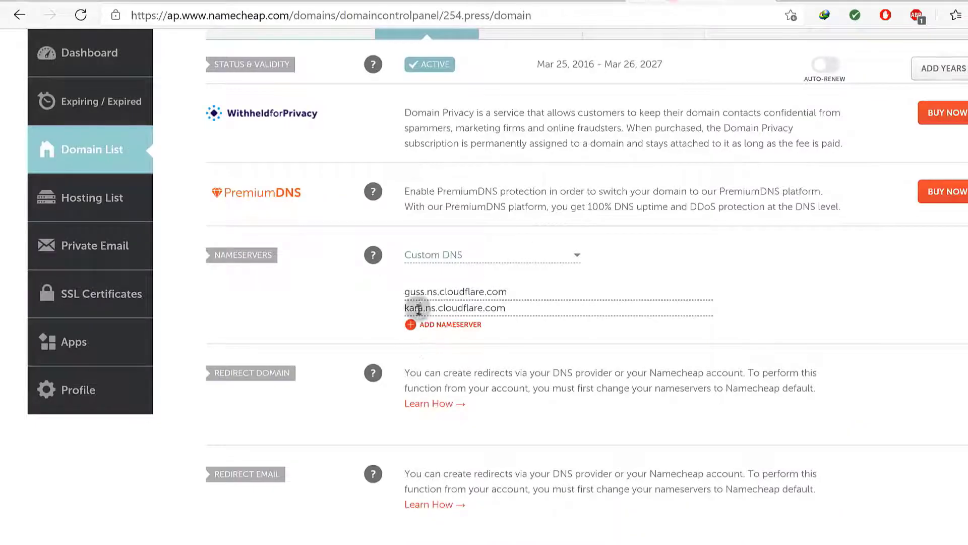
{"action": "left_click_drag", "start_coordinate": [404, 290], "coordinate": [420, 291]}
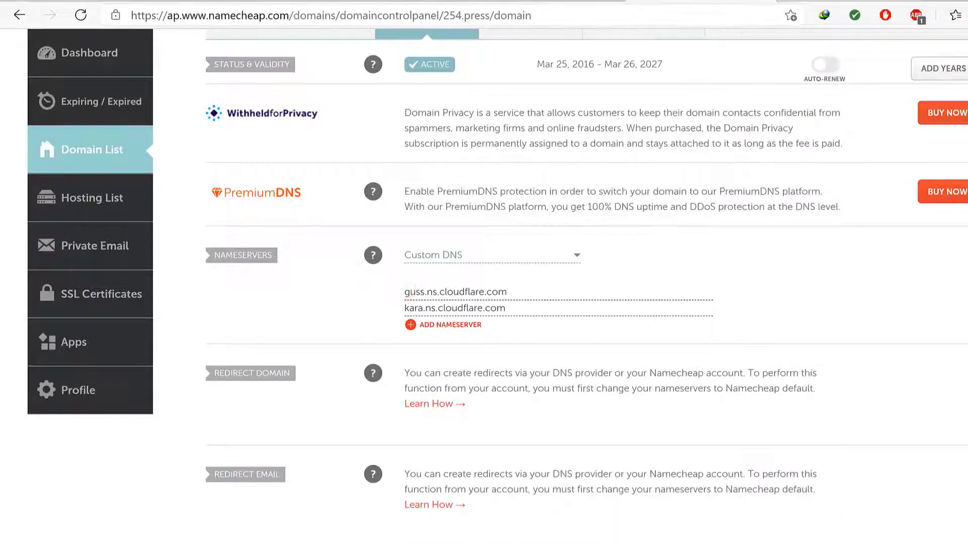
{"action": "left_click", "coordinate": [807, 0]}
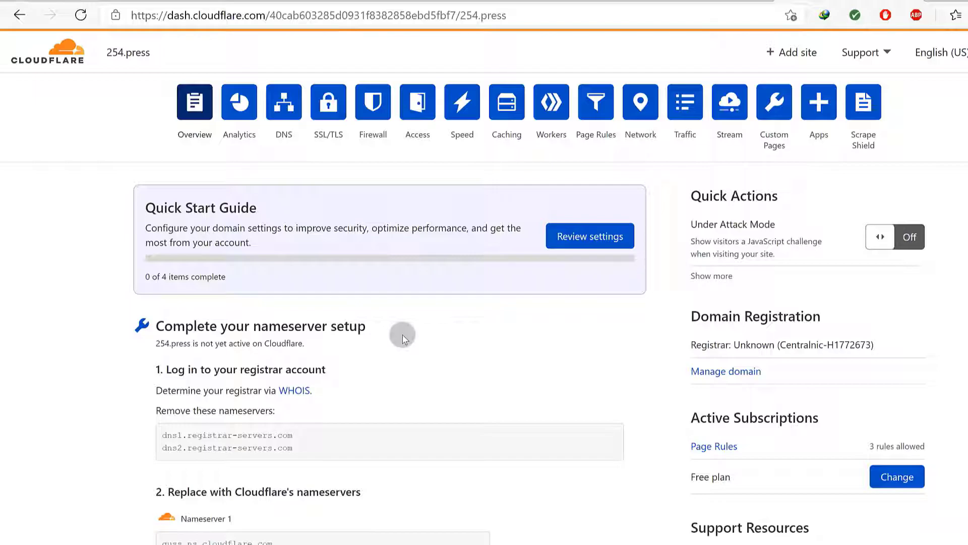
Step: Reload the 254.press overview to recheck nameserver status, then open its DNS records page
{"action": "left_click", "coordinate": [285, 123]}
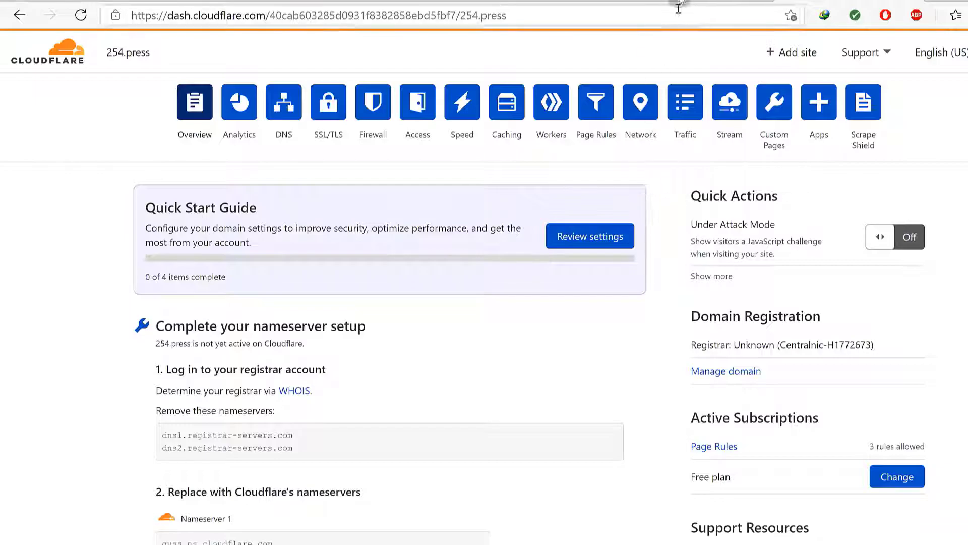
{"action": "scroll", "coordinate": [380, 166], "scroll_direction": "down", "scroll_amount": 13}
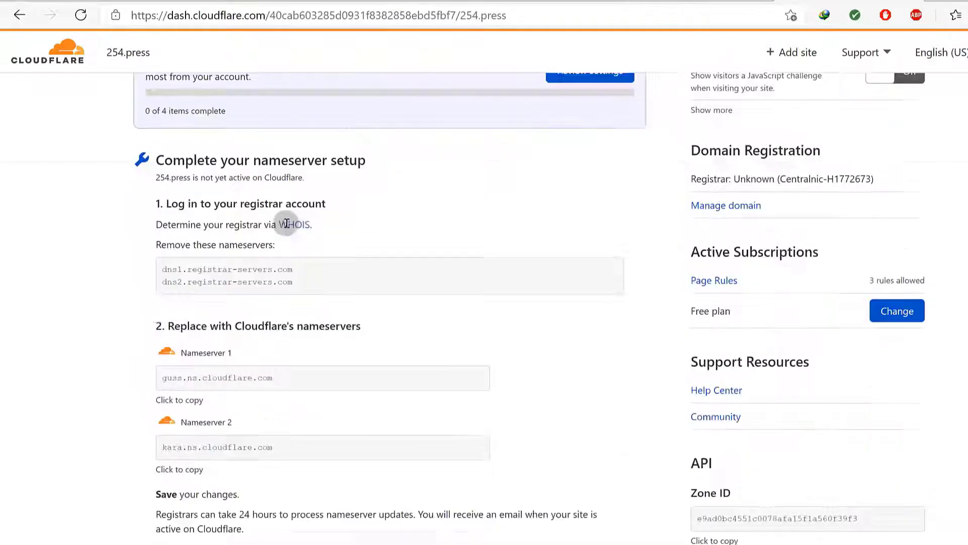
{"action": "scroll", "coordinate": [288, 216], "scroll_direction": "up", "scroll_amount": 13}
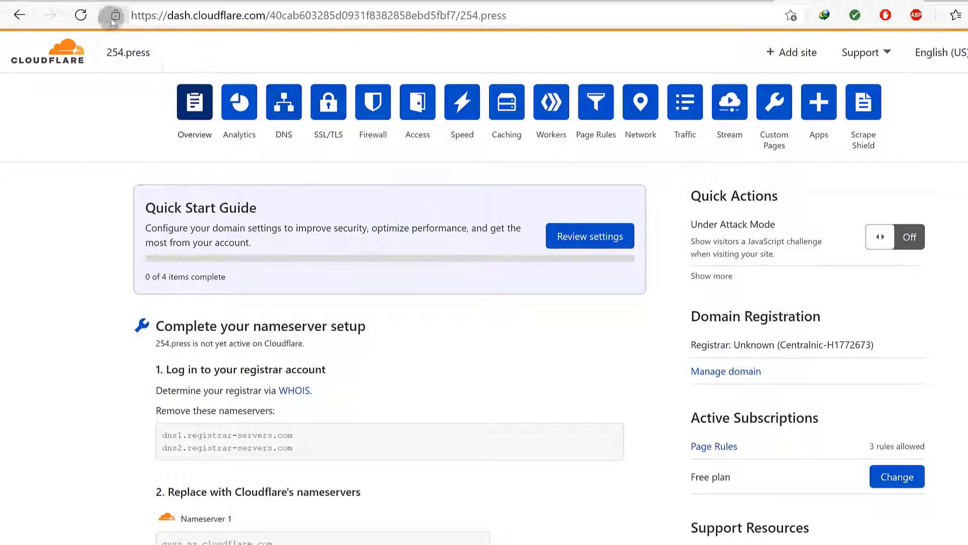
{"action": "left_click", "coordinate": [81, 14]}
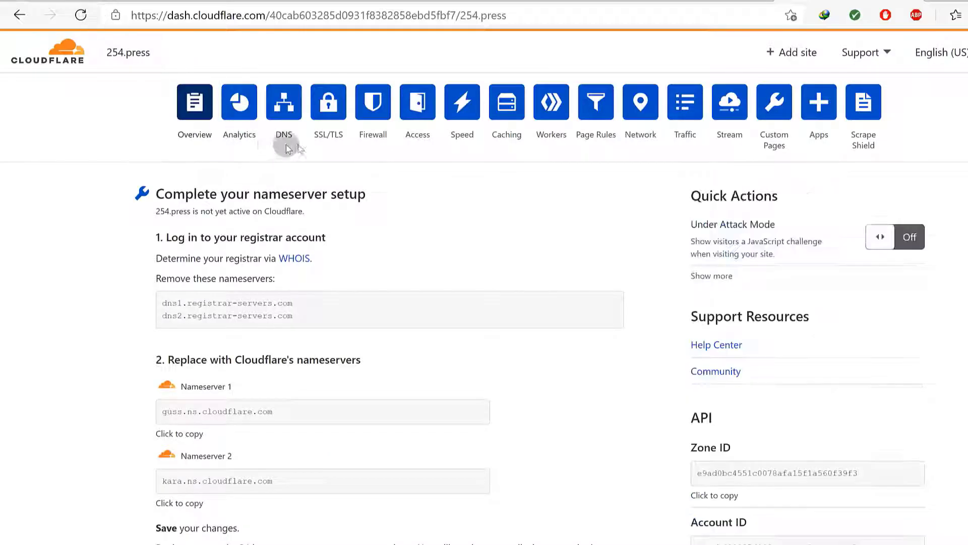
{"action": "scroll", "coordinate": [327, 174], "scroll_direction": "down", "scroll_amount": 6}
{"action": "scroll", "coordinate": [321, 241], "scroll_direction": "up", "scroll_amount": 8}
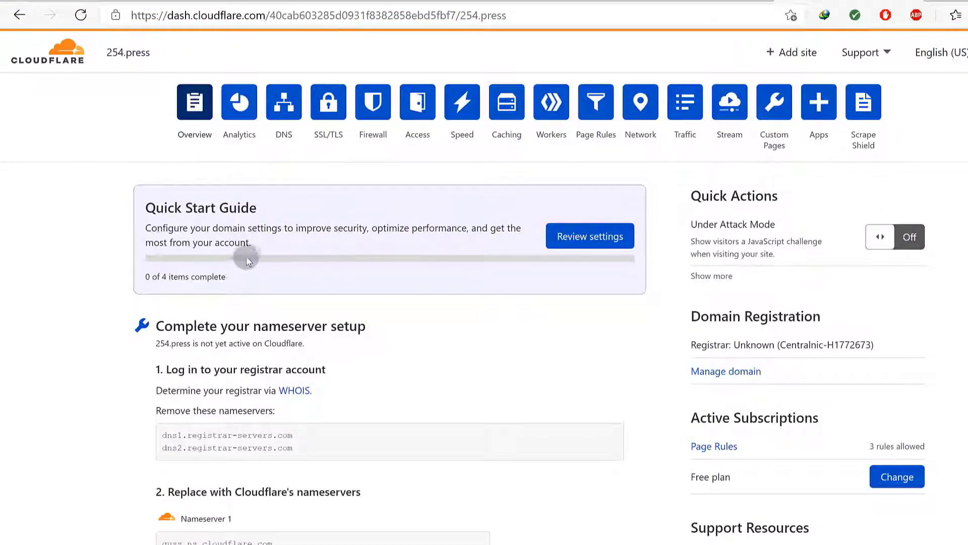
{"action": "left_click", "coordinate": [282, 113]}
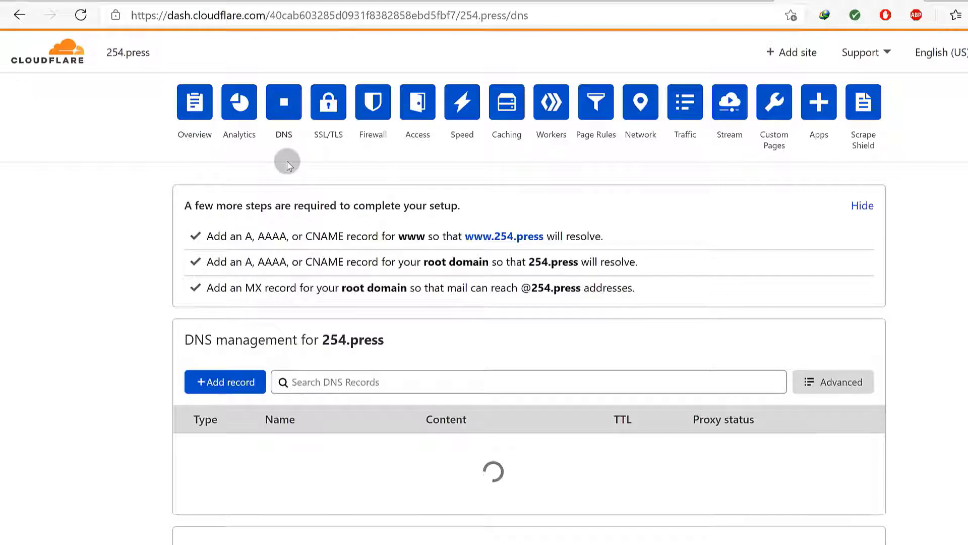
Step: Delete the eforward2 and eforward1 MX records
{"action": "scroll", "coordinate": [384, 277], "scroll_direction": "down", "scroll_amount": 3}
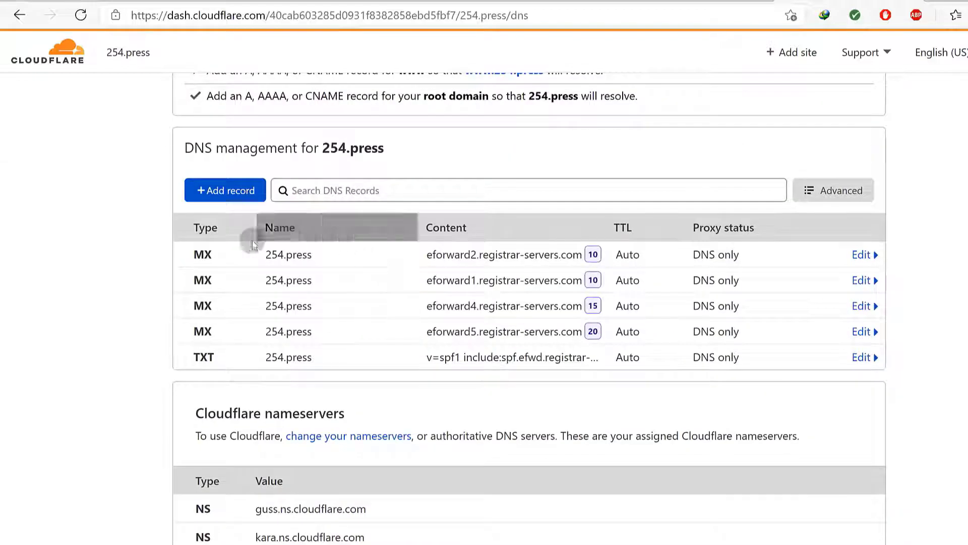
{"action": "left_click", "coordinate": [864, 255]}
{"action": "left_click", "coordinate": [215, 360]}
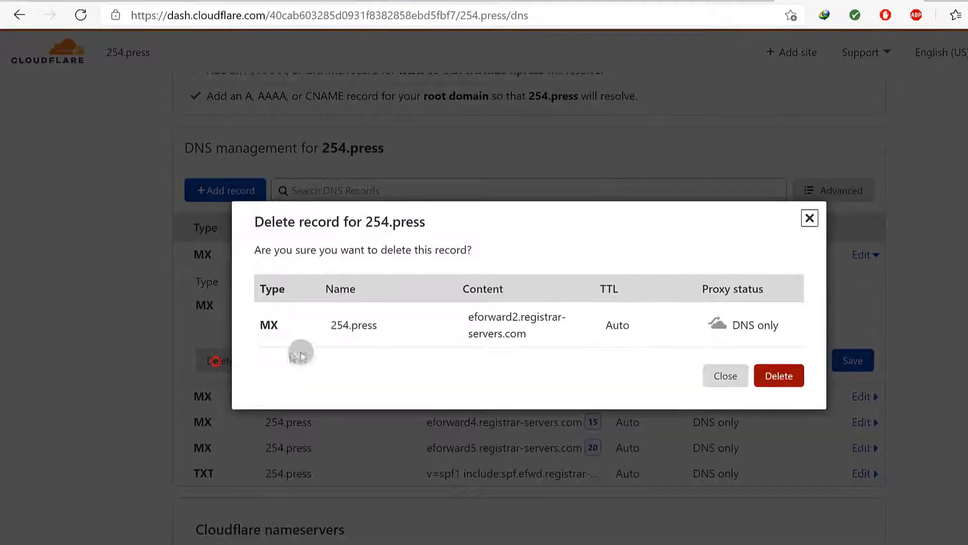
{"action": "left_click", "coordinate": [777, 376]}
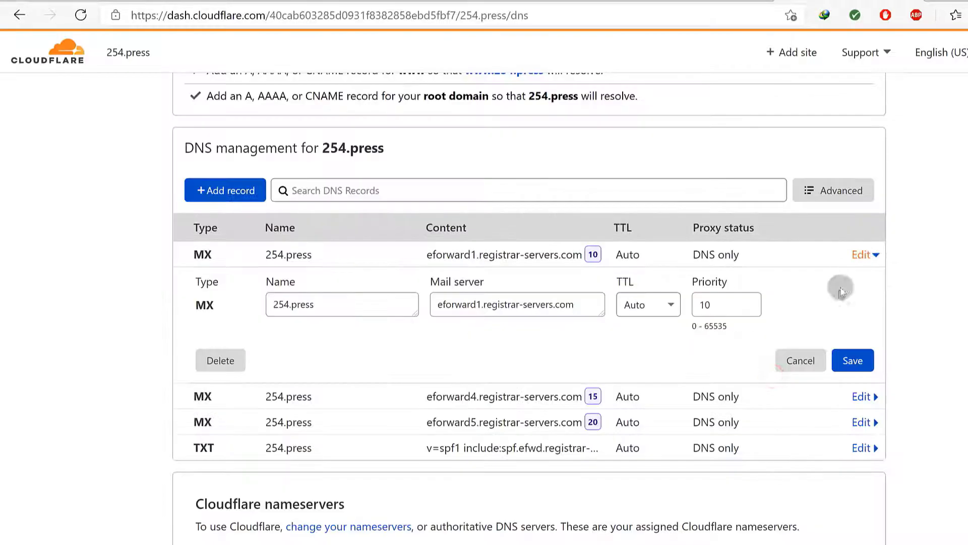
{"action": "left_click", "coordinate": [222, 360]}
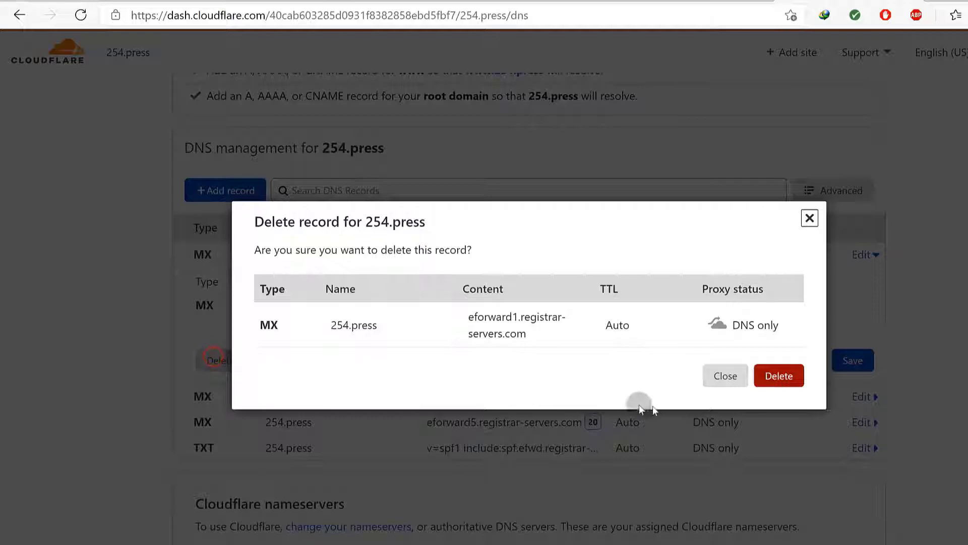
{"action": "left_click", "coordinate": [775, 374]}
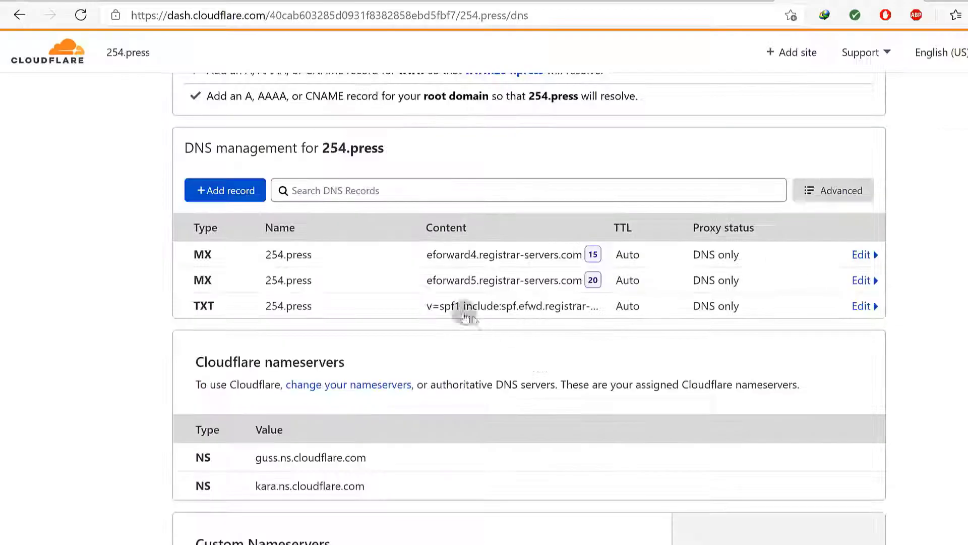
Step: Delete the eforward4 and eforward5 MX records and review the two assigned nameservers
{"action": "left_click", "coordinate": [862, 255]}
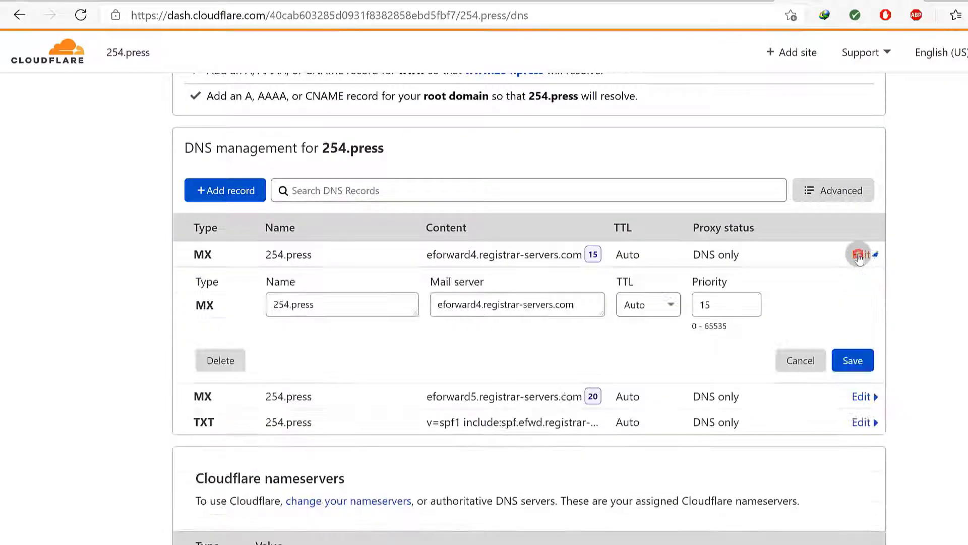
{"action": "left_click", "coordinate": [228, 359]}
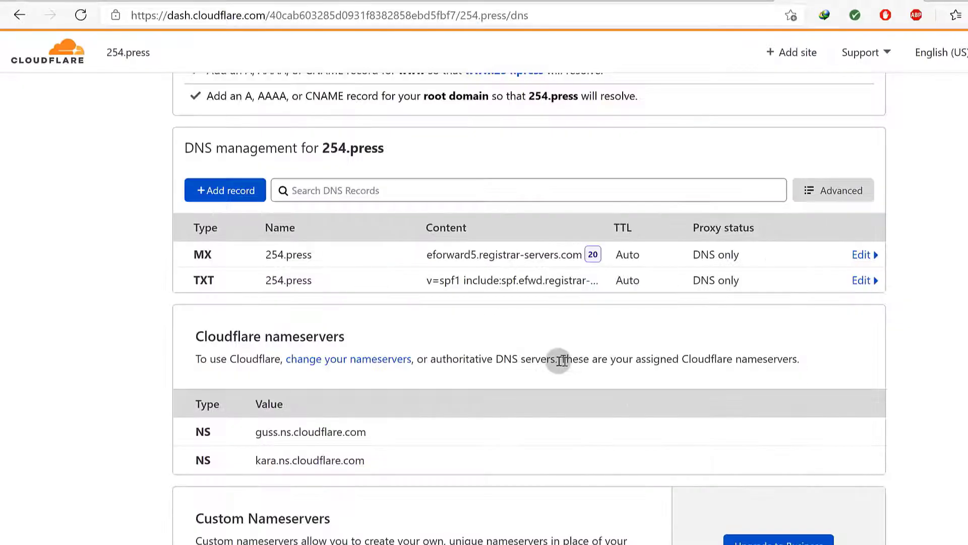
{"action": "left_click", "coordinate": [863, 255]}
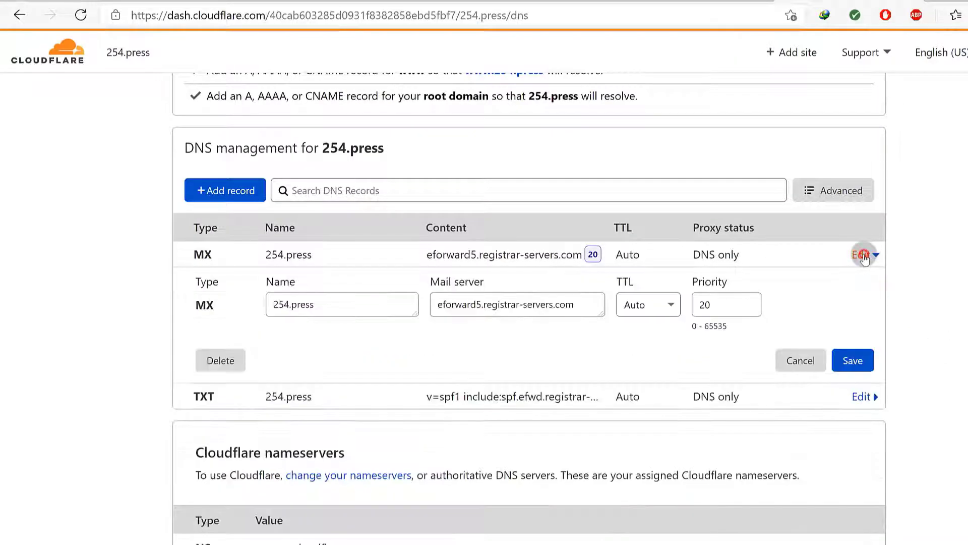
{"action": "left_click", "coordinate": [217, 359]}
{"action": "left_click", "coordinate": [779, 375]}
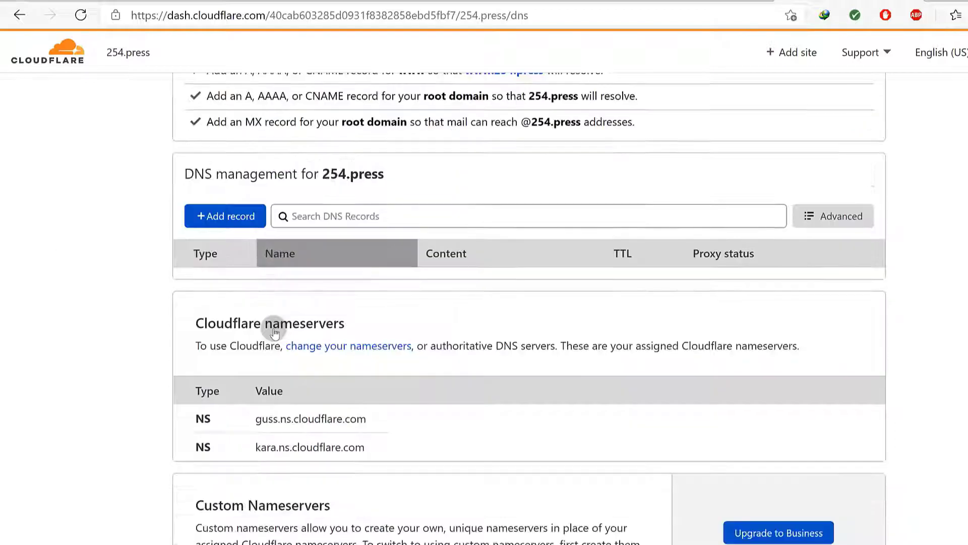
{"action": "left_click_drag", "start_coordinate": [266, 424], "coordinate": [355, 443]}
{"action": "left_click", "coordinate": [389, 422]}
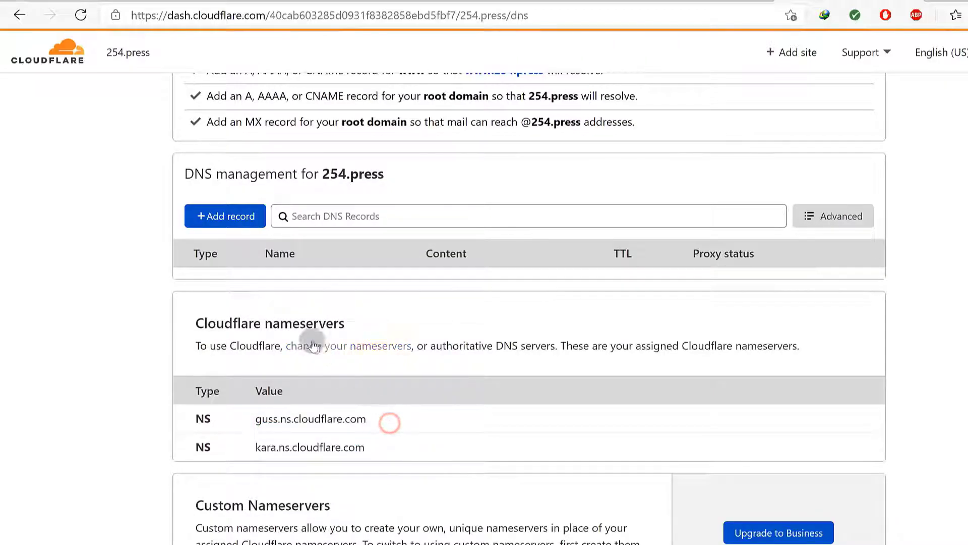
Step: In Shopify, re-run the connection check for 254.press, which flags the A and www CNAME records
{"action": "left_click", "coordinate": [268, 1]}
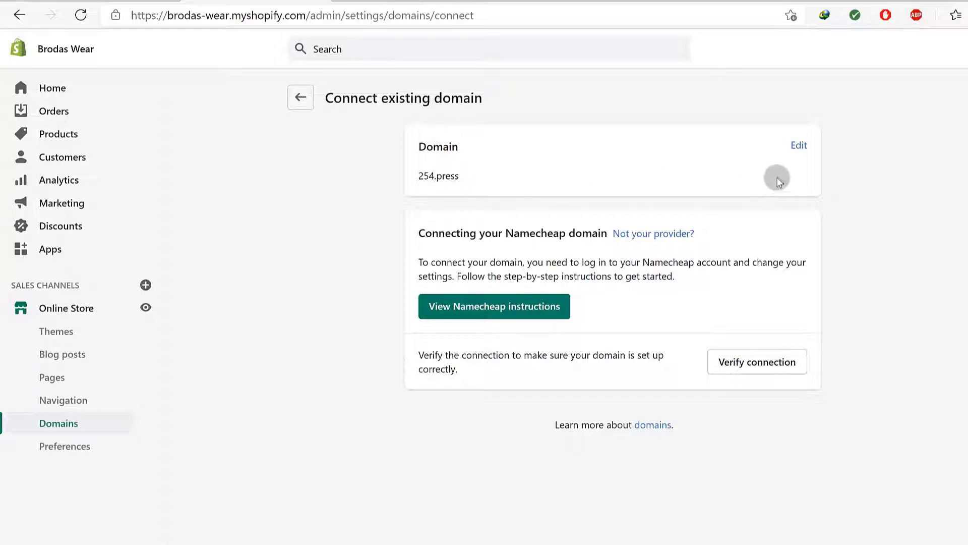
{"action": "left_click", "coordinate": [797, 144]}
{"action": "left_click", "coordinate": [441, 182]}
{"action": "left_click", "coordinate": [783, 234]}
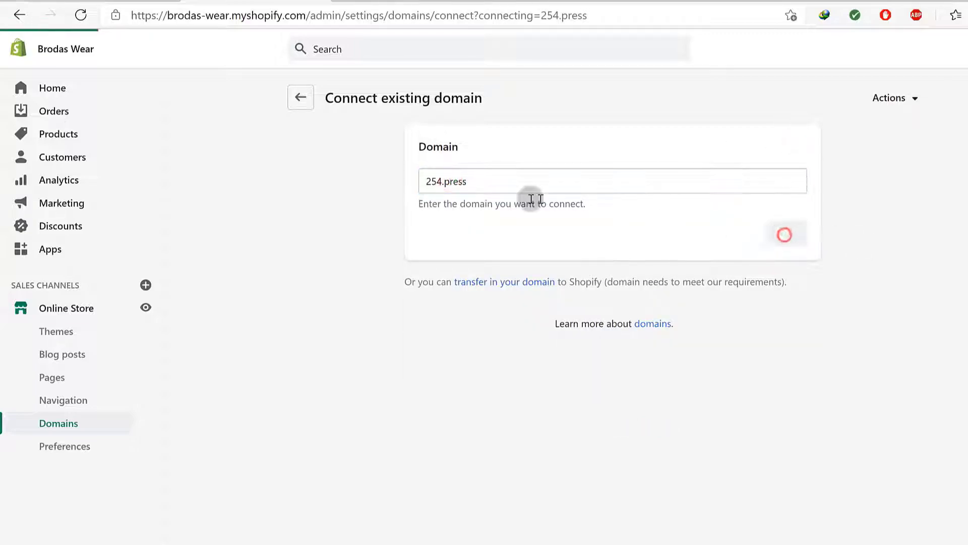
{"action": "left_click", "coordinate": [755, 372]}
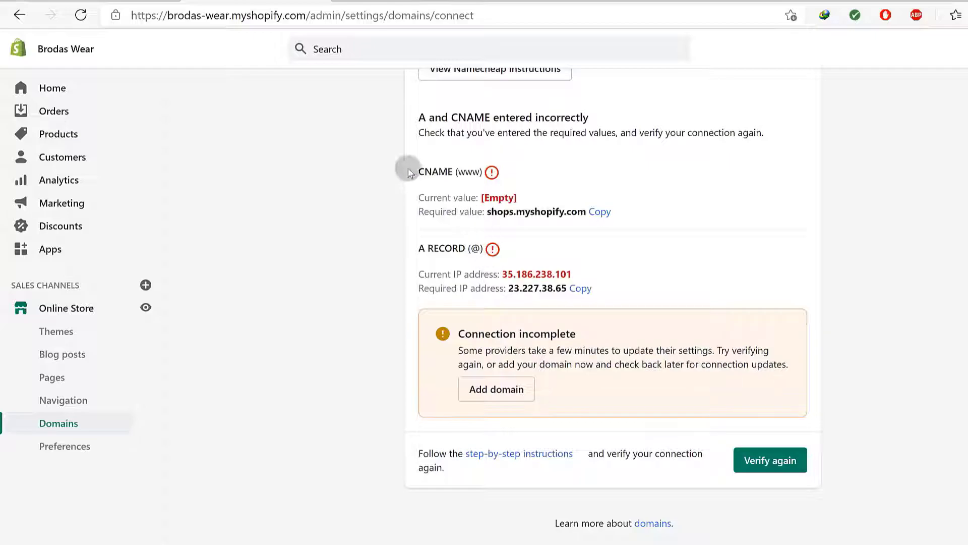
Step: Select the required A-record IP 23.227.38.65 and return to Cloudflare
{"action": "left_click_drag", "start_coordinate": [424, 171], "coordinate": [438, 173]}
{"action": "left_click_drag", "start_coordinate": [436, 247], "coordinate": [450, 248]}
{"action": "left_click", "coordinate": [623, 253]}
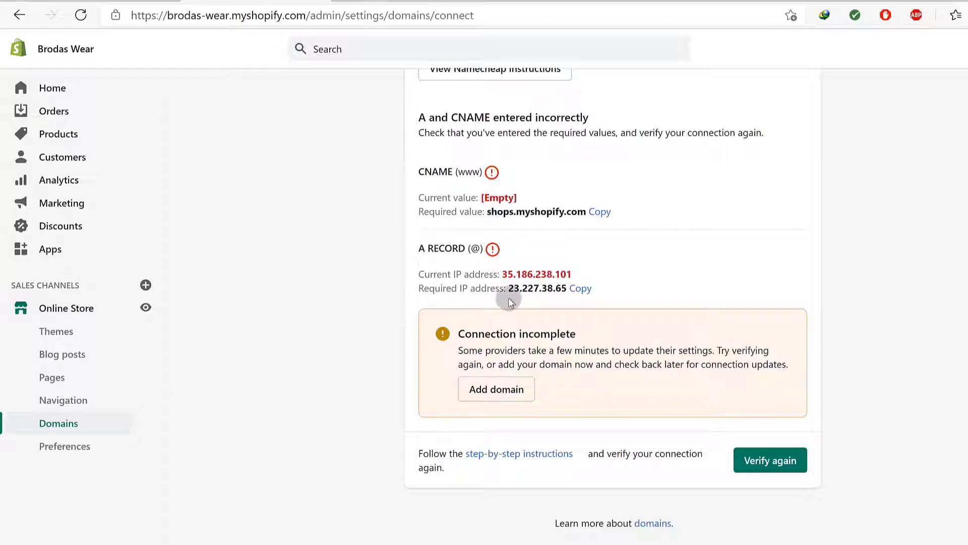
{"action": "left_click_drag", "start_coordinate": [521, 288], "coordinate": [566, 289]}
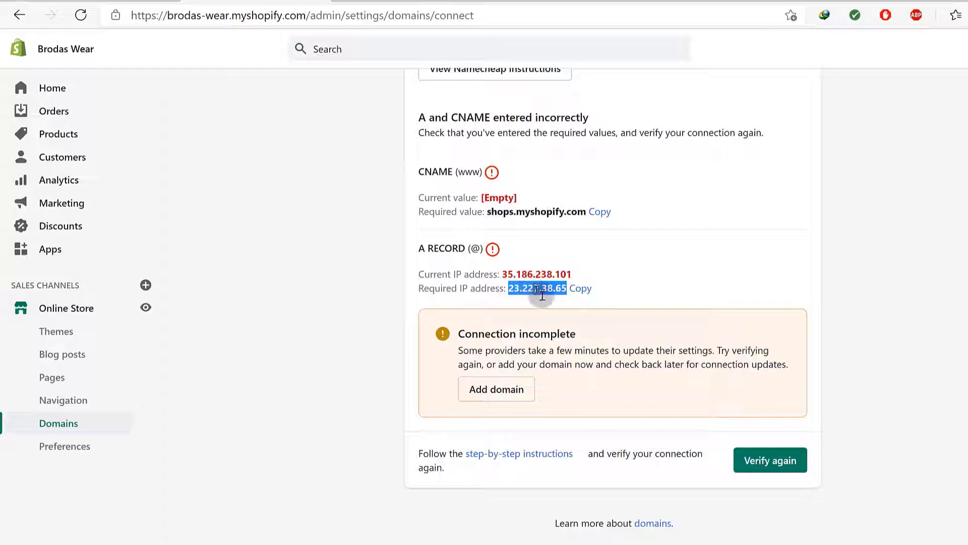
{"action": "left_click", "coordinate": [857, 0]}
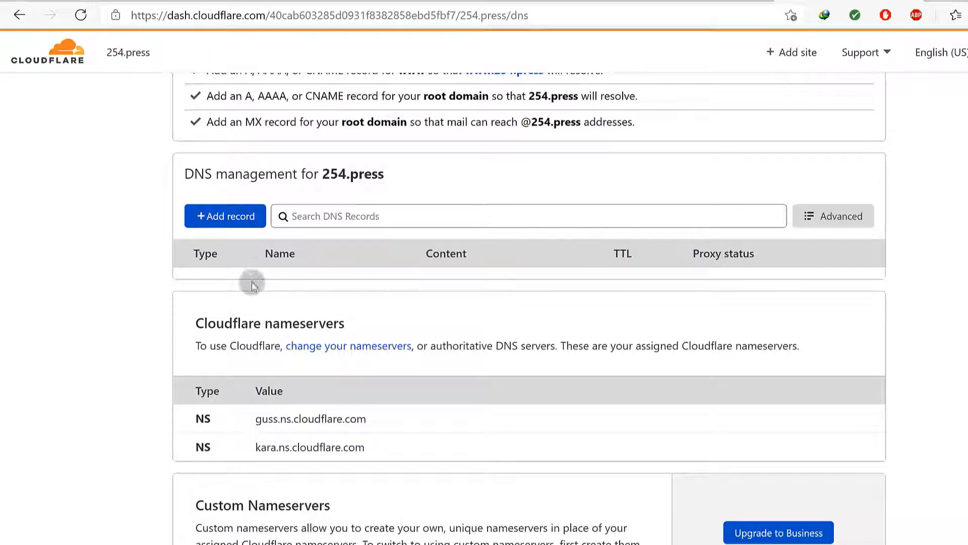
Step: Fill in a new A record with name @ and IPv4 23.227.38.65, then try saving it
{"action": "left_click", "coordinate": [237, 215]}
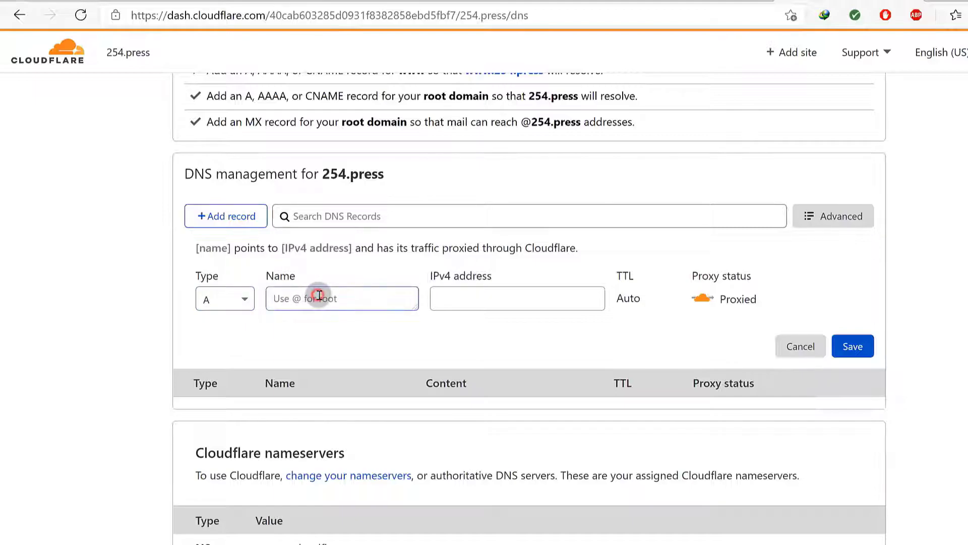
{"action": "type", "text": "@"}
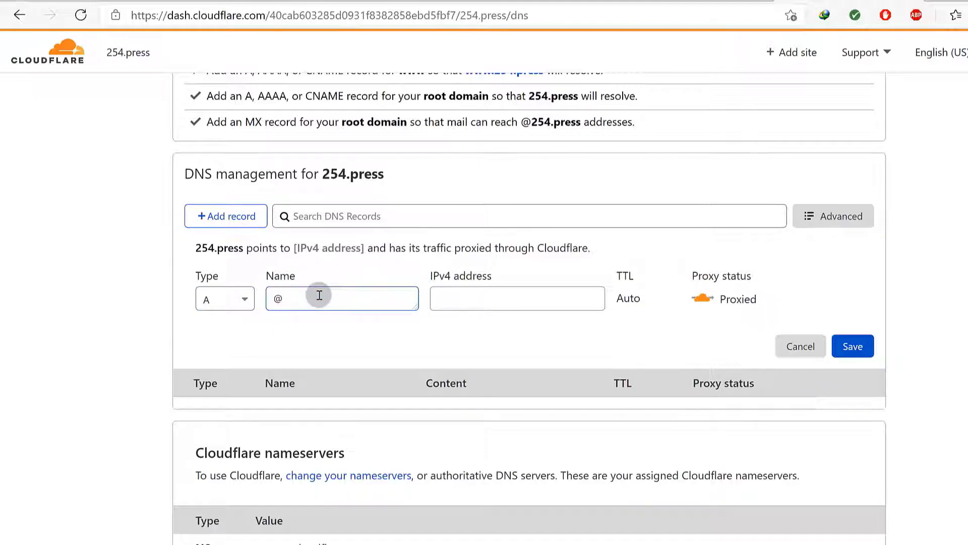
{"action": "left_click", "coordinate": [301, 298]}
{"action": "left_click_drag", "start_coordinate": [320, 171], "coordinate": [386, 172]}
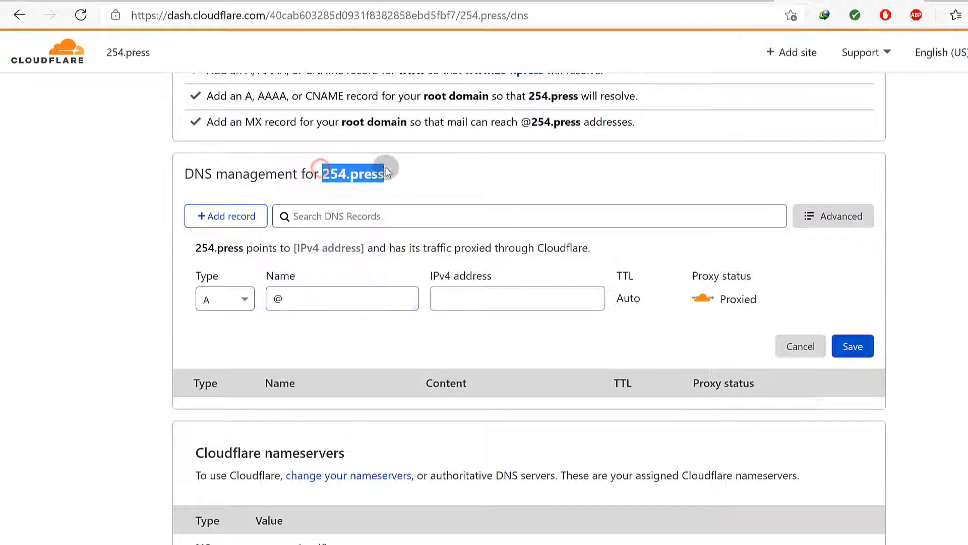
{"action": "left_click", "coordinate": [281, 299]}
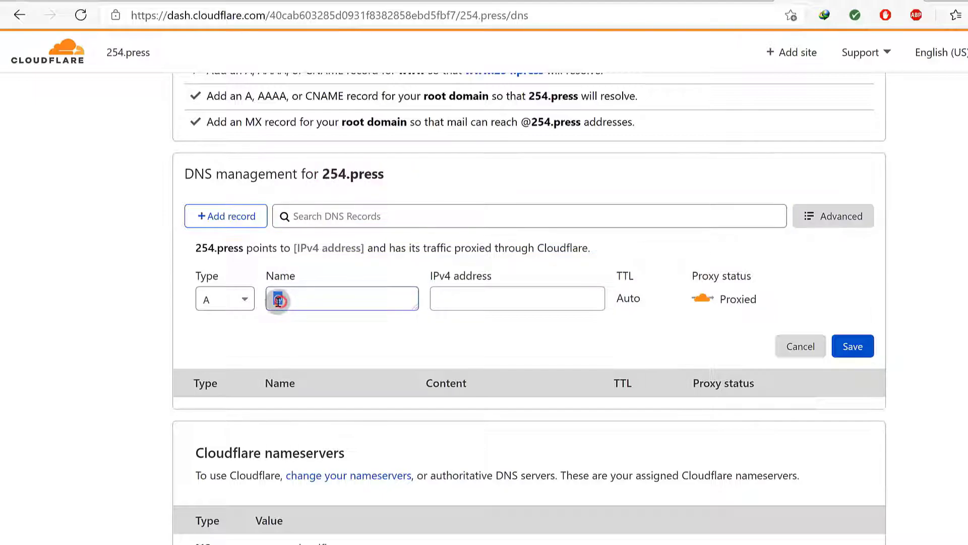
{"action": "left_click_drag", "start_coordinate": [323, 172], "coordinate": [372, 172]}
{"action": "left_click", "coordinate": [443, 298]}
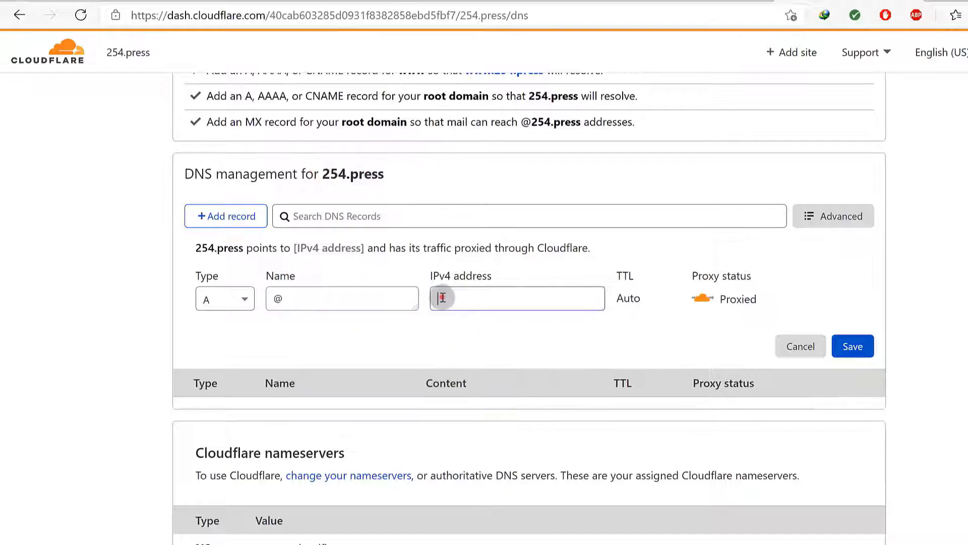
{"action": "right_click", "coordinate": [442, 298]}
{"action": "left_click", "coordinate": [499, 337]}
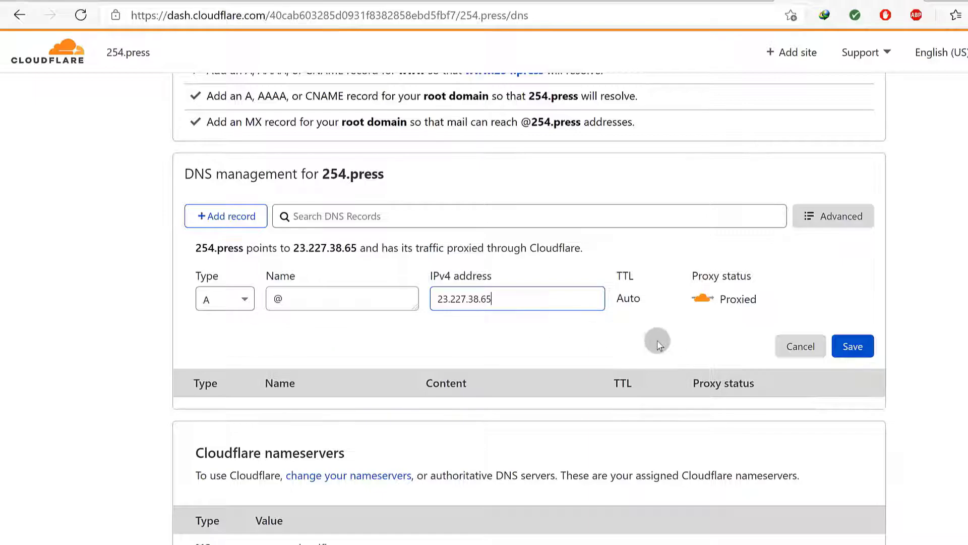
{"action": "left_click", "coordinate": [852, 345]}
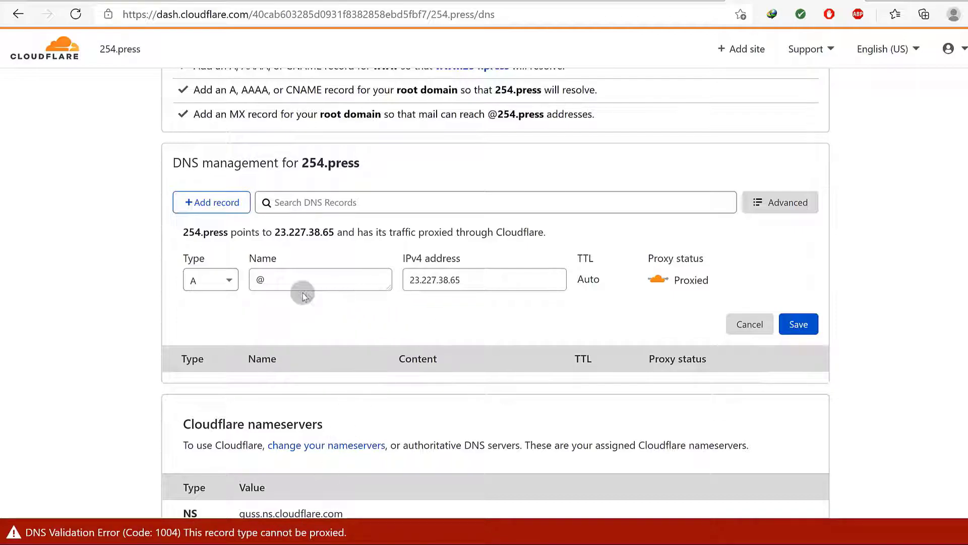
Step: Reload the DNS page to discard the unsaved proxied record, leaving no records listed
{"action": "scroll", "coordinate": [325, 222], "scroll_direction": "up", "scroll_amount": 3}
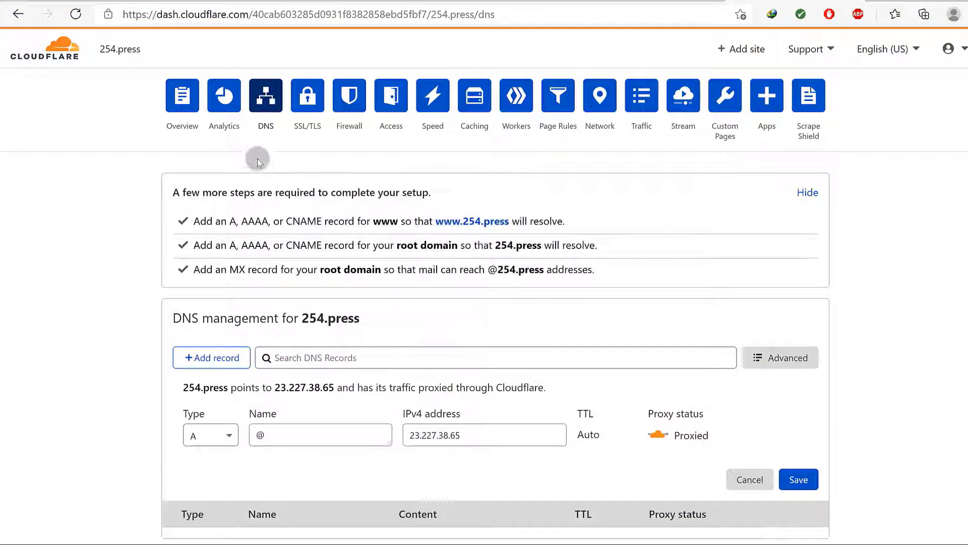
{"action": "right_click", "coordinate": [186, 100]}
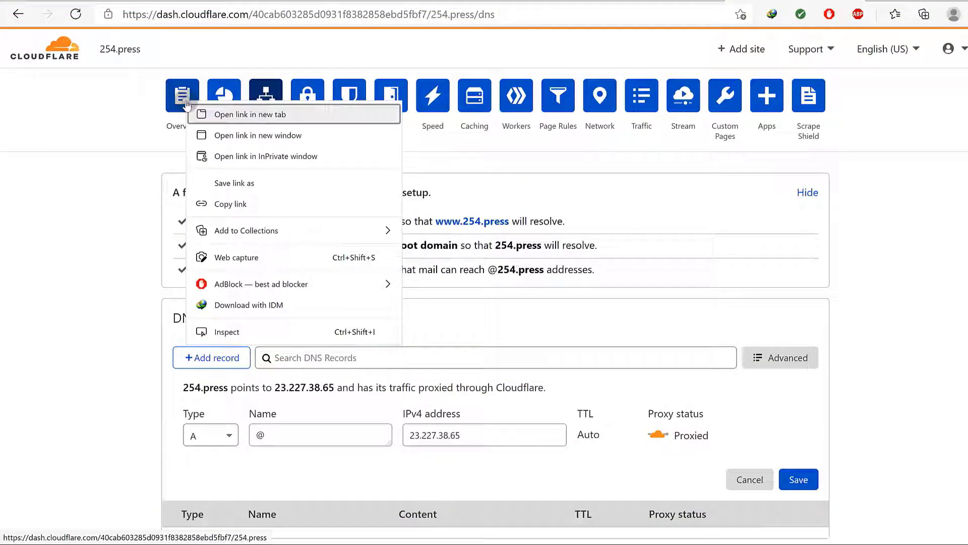
{"action": "left_click", "coordinate": [235, 114]}
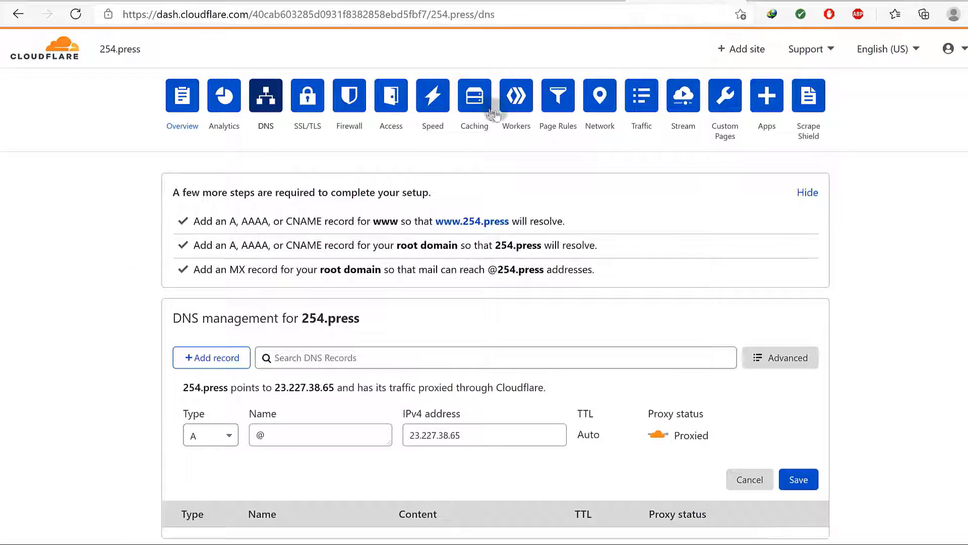
{"action": "left_click", "coordinate": [76, 15]}
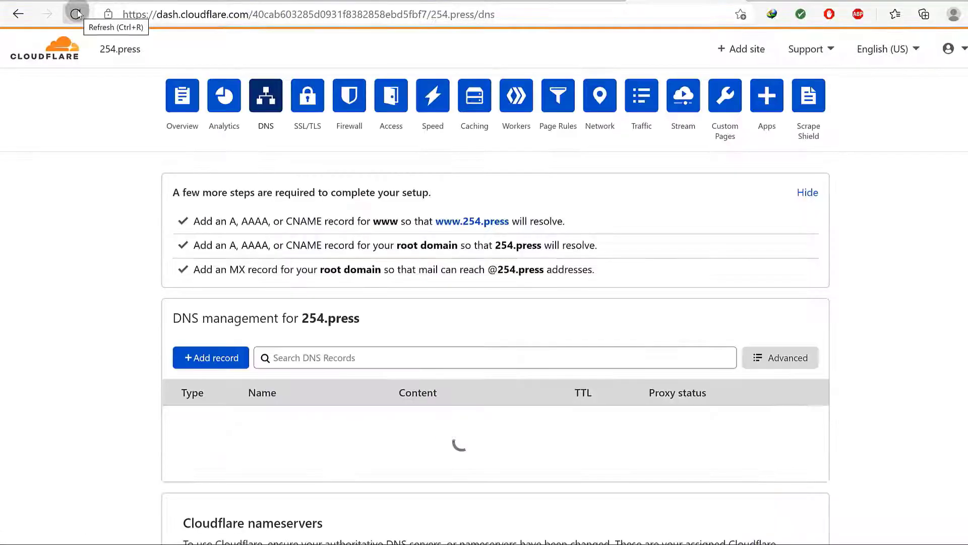
{"action": "scroll", "coordinate": [301, 334], "scroll_direction": "down", "scroll_amount": 2}
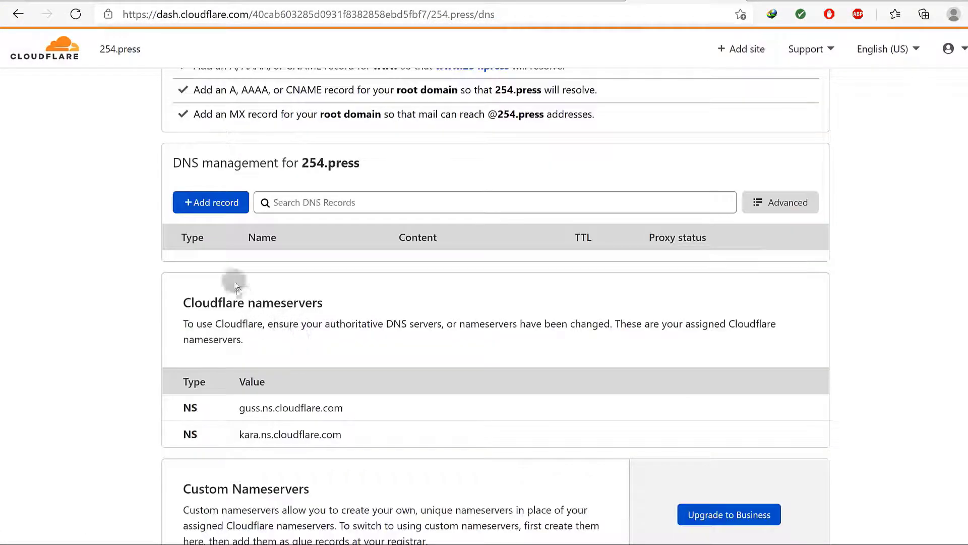
Step: Add an A record named @ pointing to 23.227.38.65 and switch it to DNS only
{"action": "left_click", "coordinate": [215, 204]}
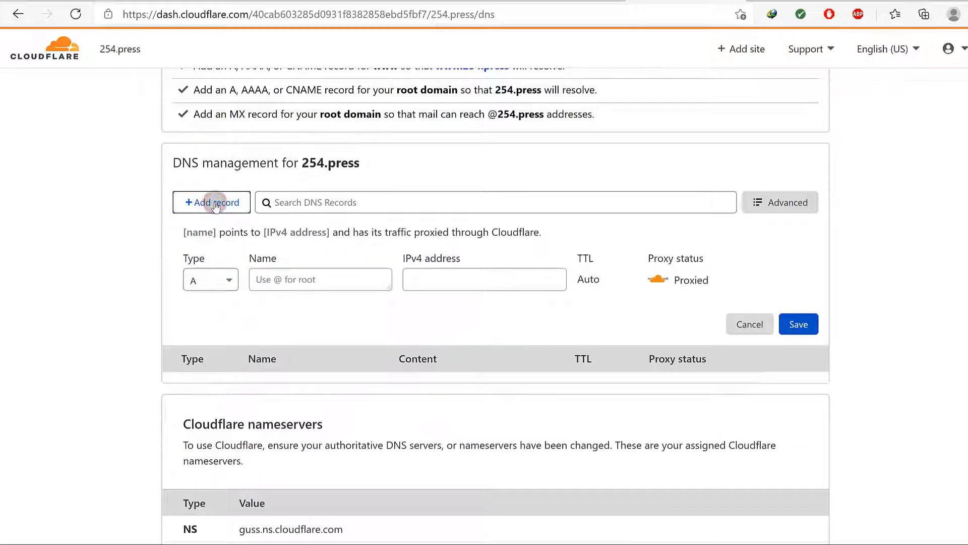
{"action": "left_click", "coordinate": [276, 281]}
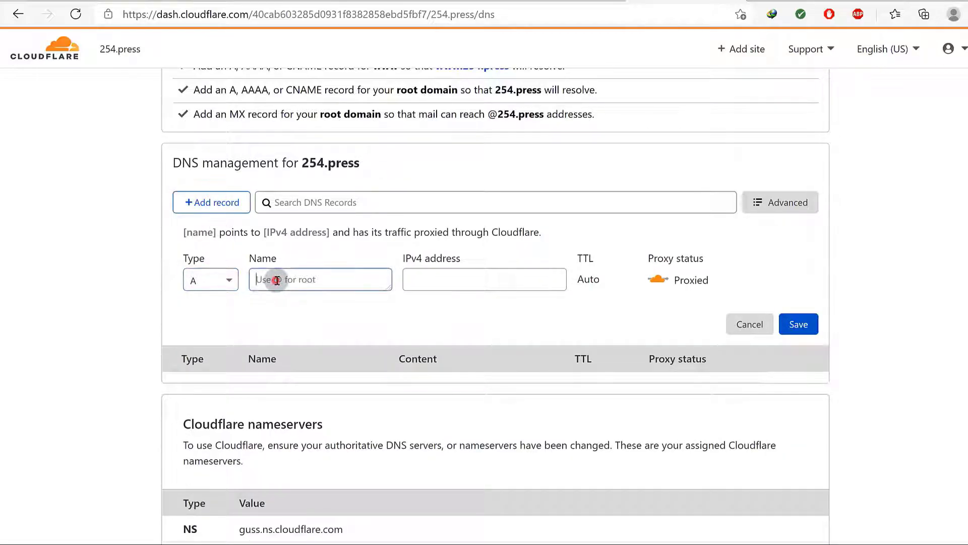
{"action": "type", "text": "@"}
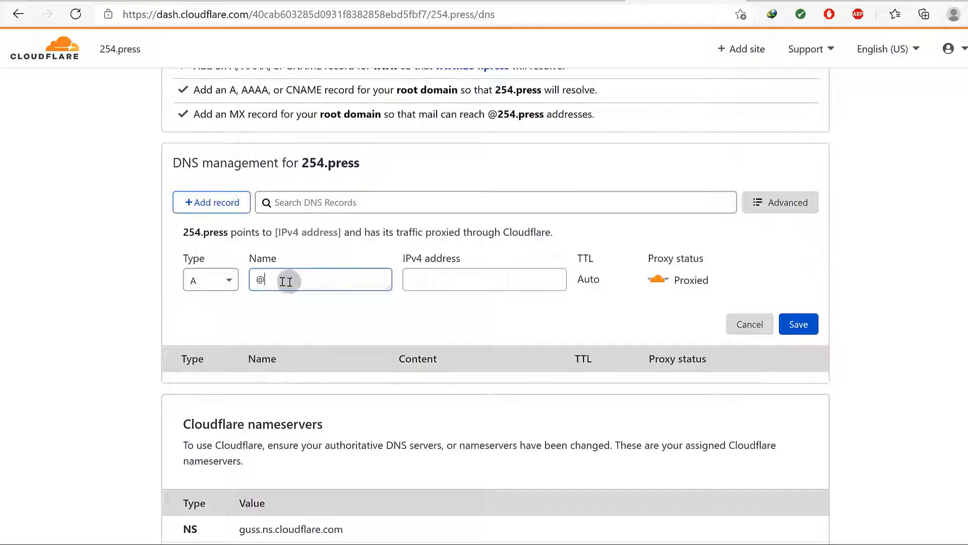
{"action": "left_click", "coordinate": [446, 276]}
{"action": "right_click", "coordinate": [447, 276]}
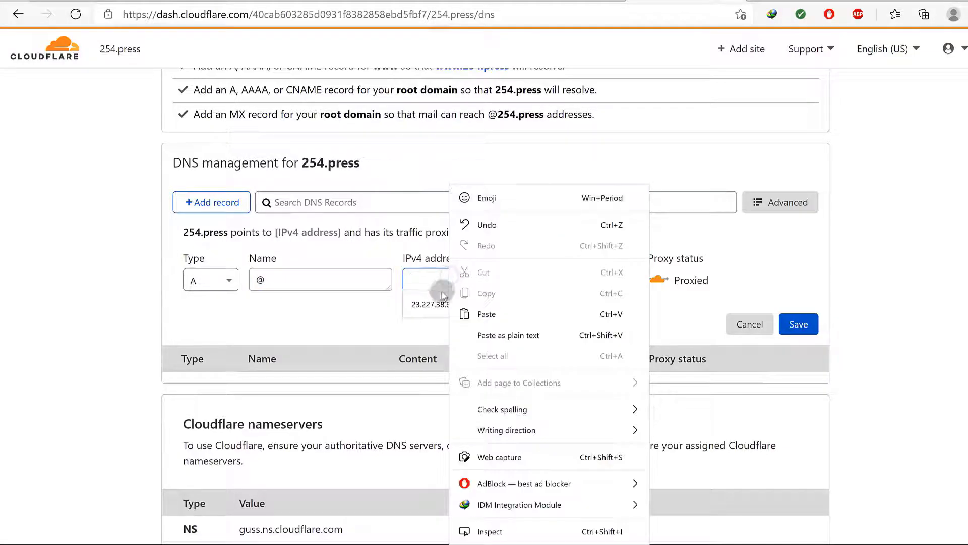
{"action": "left_click", "coordinate": [438, 303]}
{"action": "left_click", "coordinate": [438, 303]}
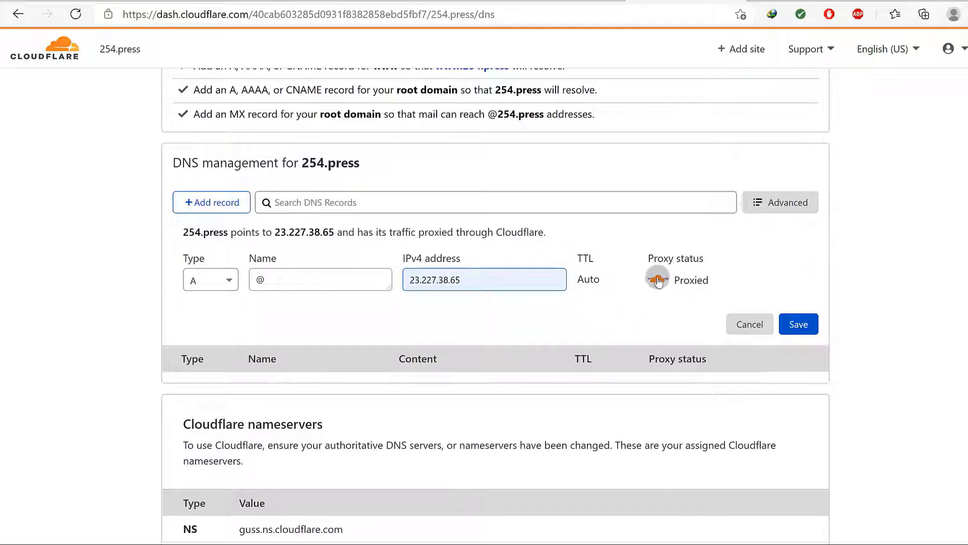
{"action": "left_click", "coordinate": [796, 325]}
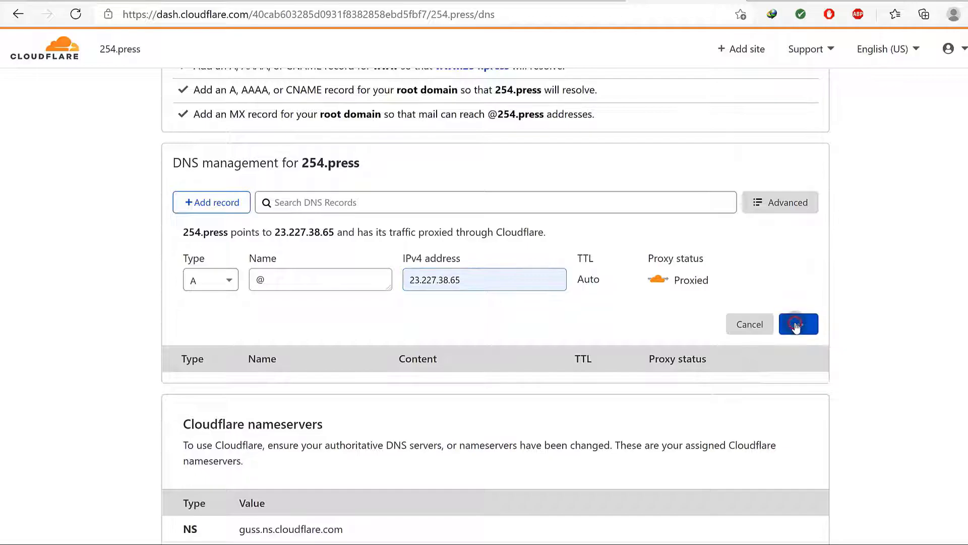
{"action": "left_click", "coordinate": [658, 277]}
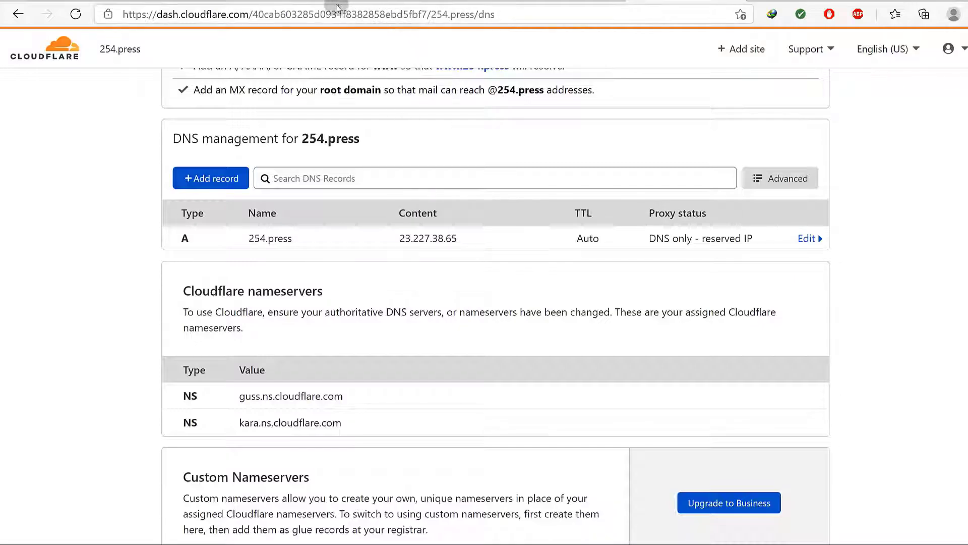
Step: Copy Shopify's required www CNAME value shops.myshopify.com and go back to Cloudflare
{"action": "left_click", "coordinate": [260, 3]}
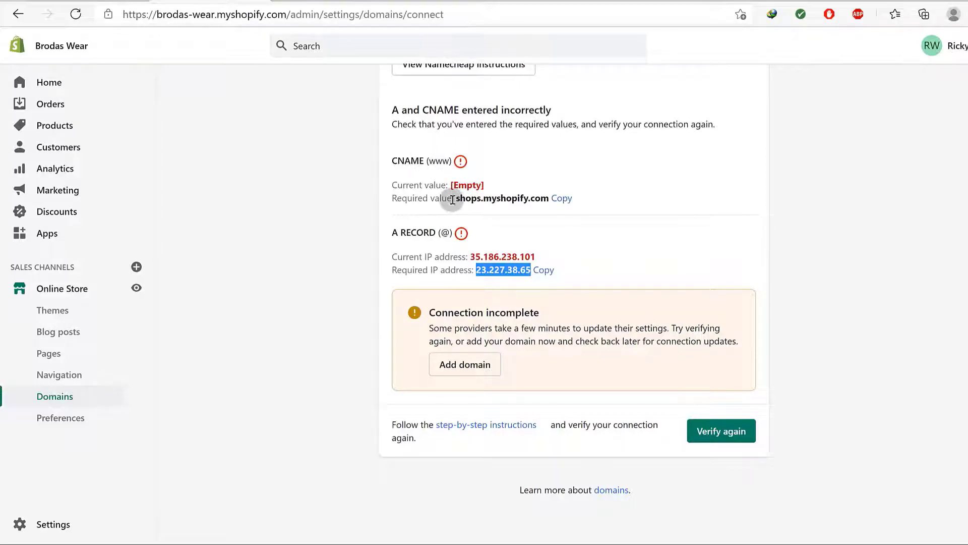
{"action": "left_click_drag", "start_coordinate": [455, 199], "coordinate": [529, 196]}
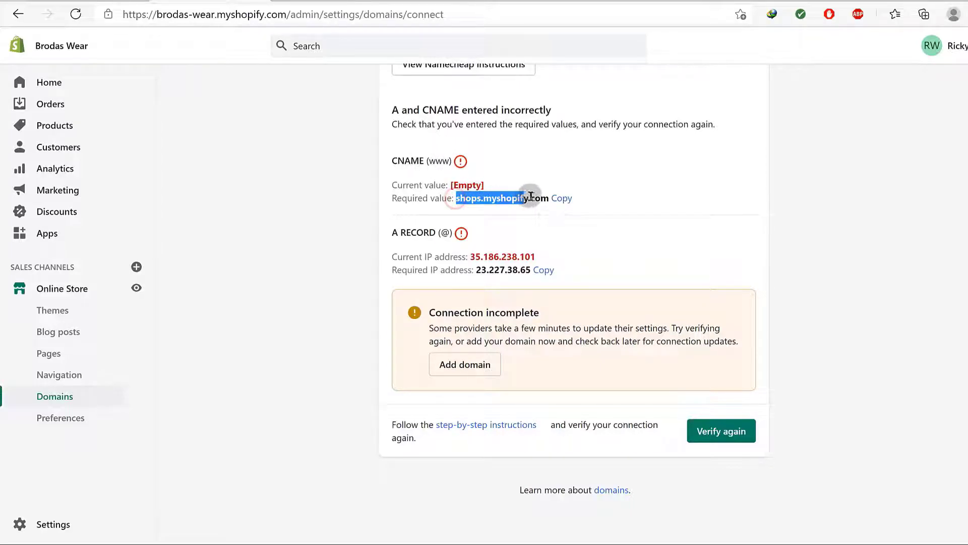
{"action": "left_click", "coordinate": [562, 200]}
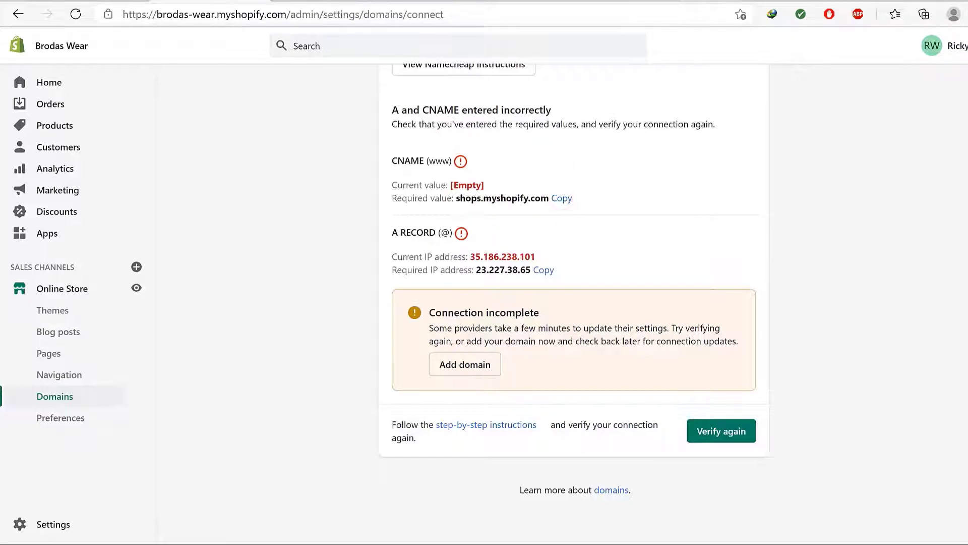
{"action": "left_click", "coordinate": [681, 1]}
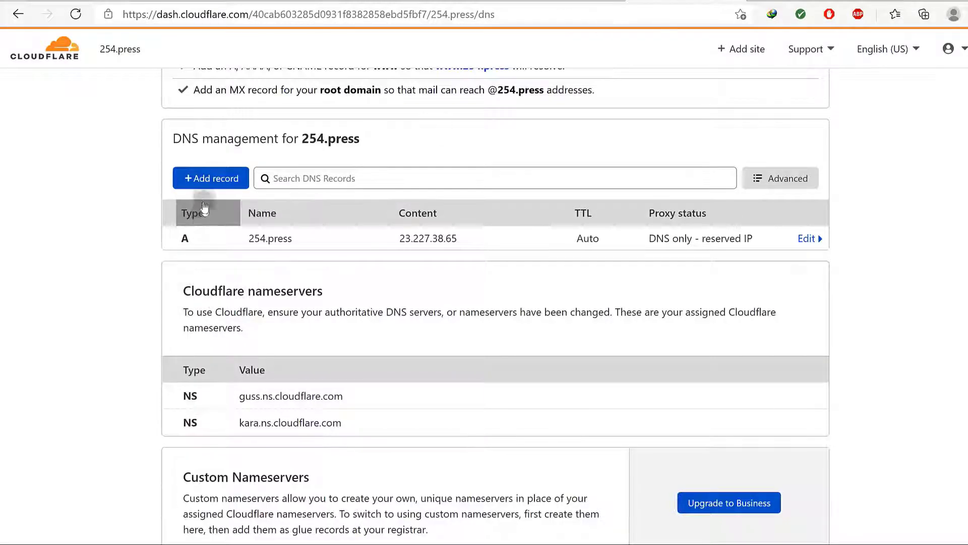
Step: Create a CNAME record named www targeting shops.myshopify.com, set to DNS only, and save it
{"action": "left_click", "coordinate": [211, 177]}
{"action": "left_click", "coordinate": [229, 255]}
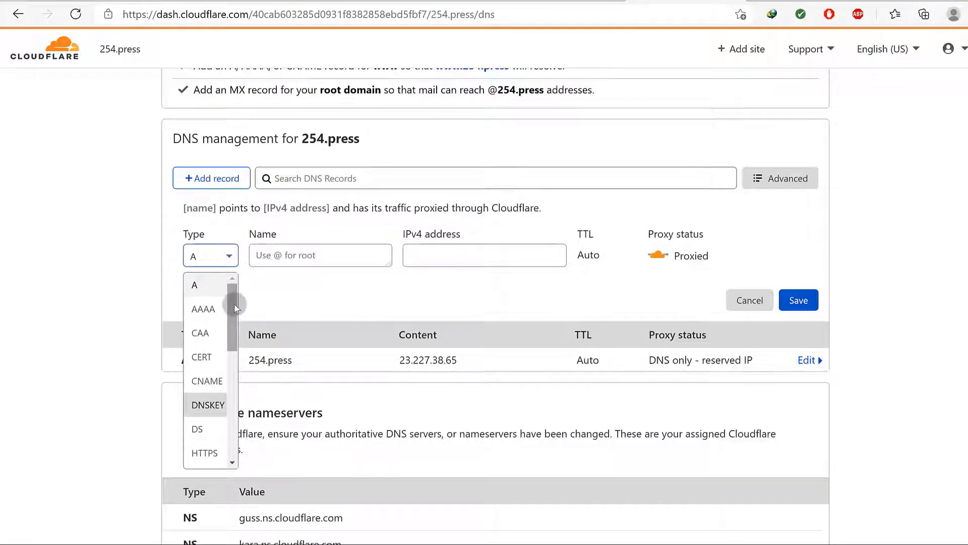
{"action": "scroll", "coordinate": [236, 317], "scroll_direction": "down", "scroll_amount": 3}
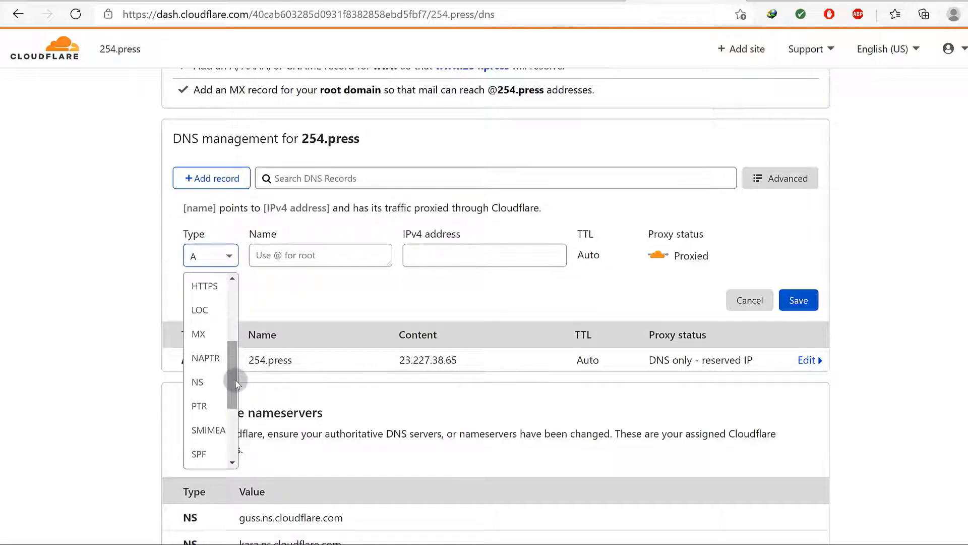
{"action": "left_click_drag", "start_coordinate": [236, 383], "coordinate": [237, 315]}
{"action": "left_click", "coordinate": [205, 379]}
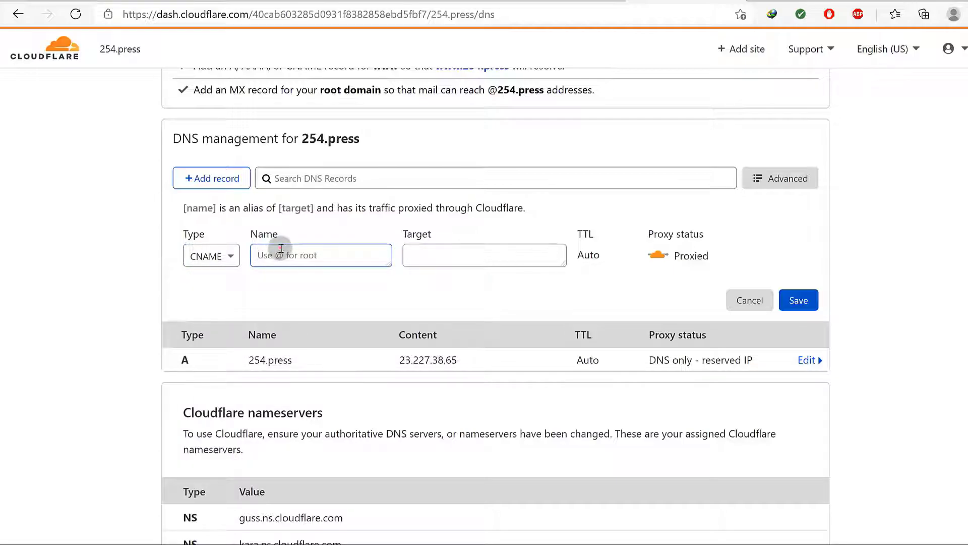
{"action": "type", "text": "www"}
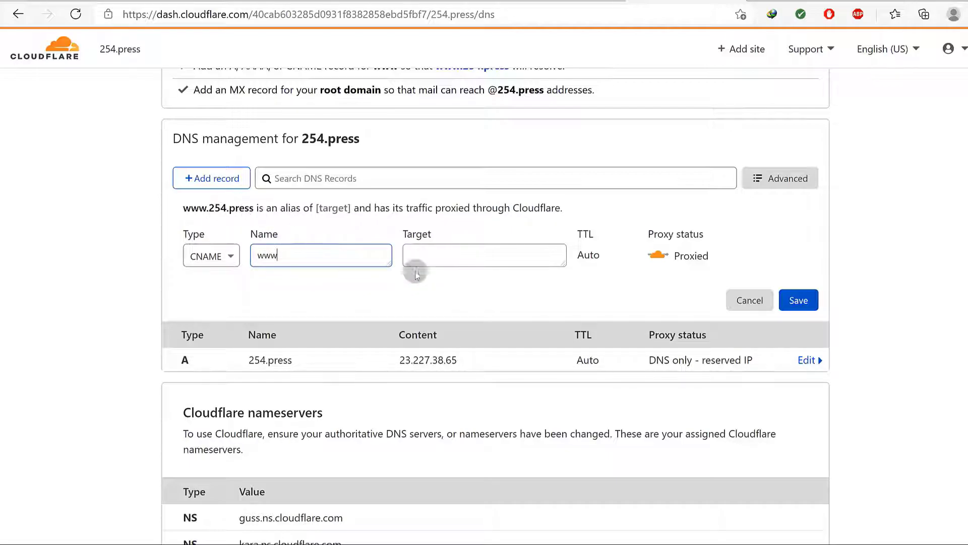
{"action": "left_click", "coordinate": [425, 258]}
{"action": "right_click", "coordinate": [425, 256]}
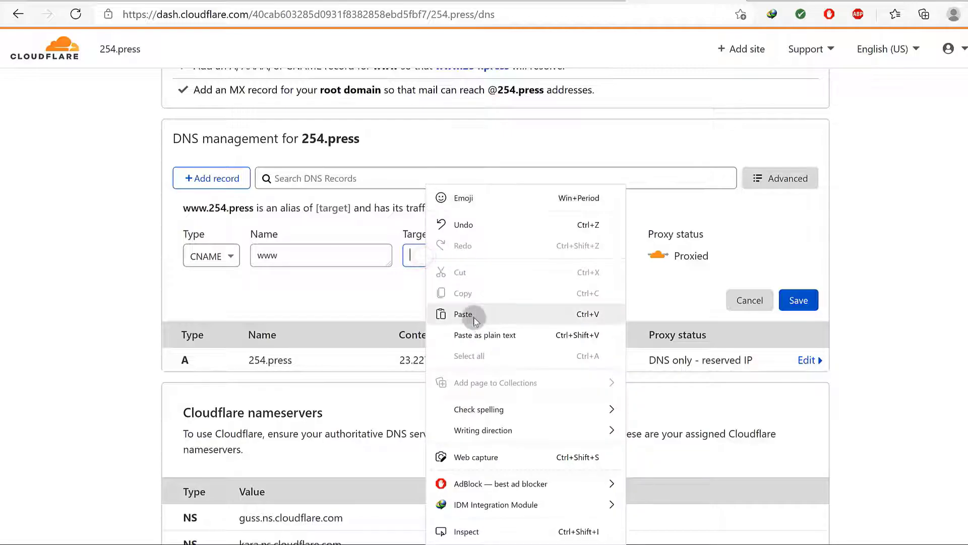
{"action": "left_click", "coordinate": [457, 313]}
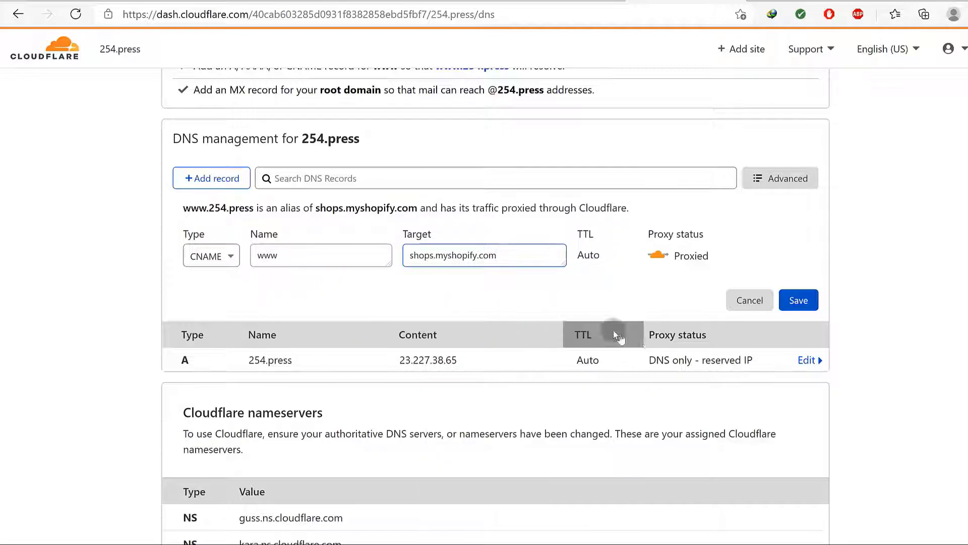
{"action": "left_click", "coordinate": [798, 301]}
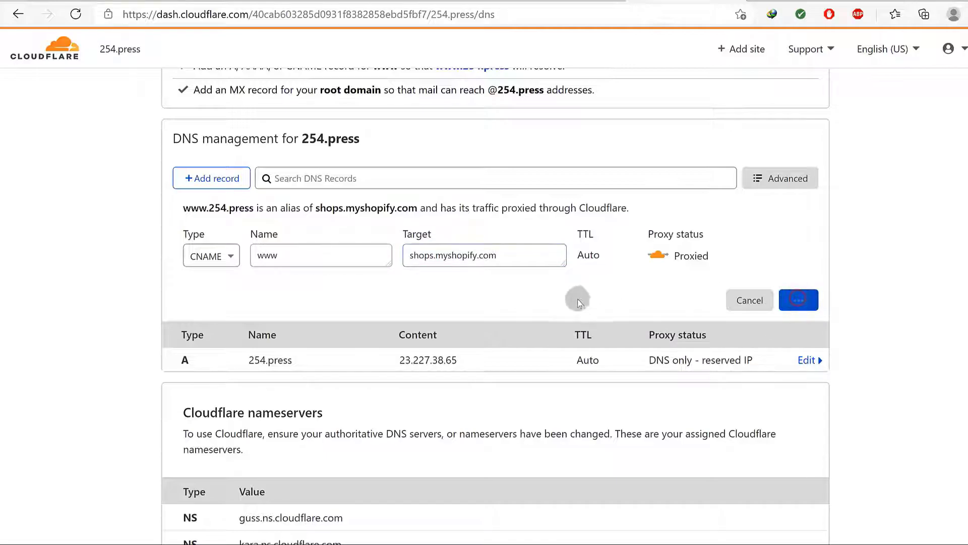
{"action": "left_click", "coordinate": [659, 256]}
{"action": "left_click", "coordinate": [798, 300]}
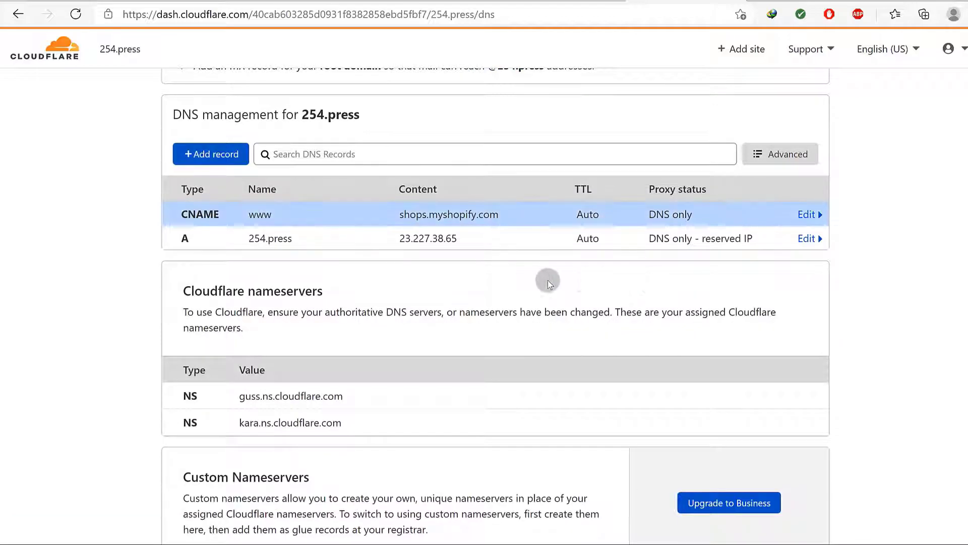
Step: Open 254.press in a new tab, which shows a parking page, and copy its address
{"action": "left_click_drag", "start_coordinate": [272, 238], "coordinate": [245, 230]}
{"action": "left_click_drag", "start_coordinate": [299, 113], "coordinate": [356, 111]}
{"action": "right_click", "coordinate": [346, 121]}
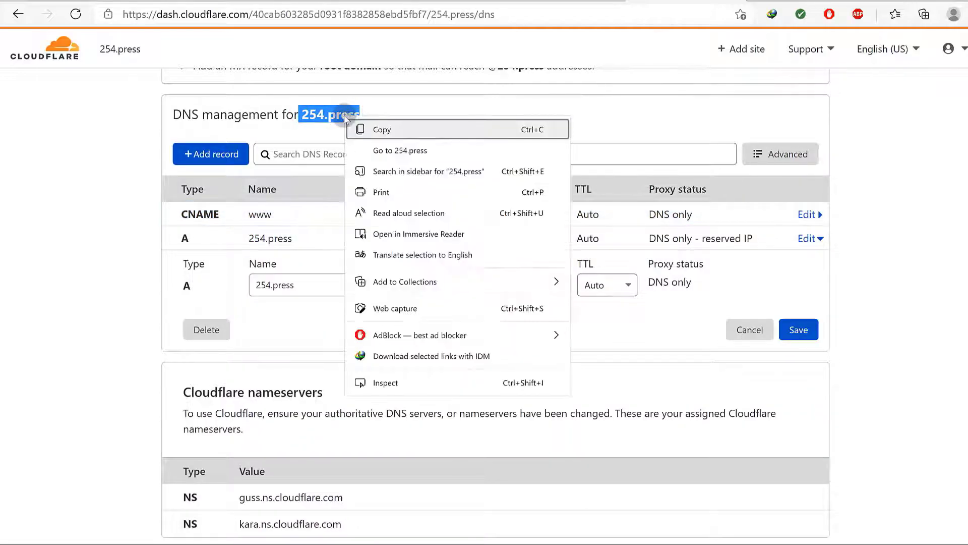
{"action": "left_click", "coordinate": [392, 148]}
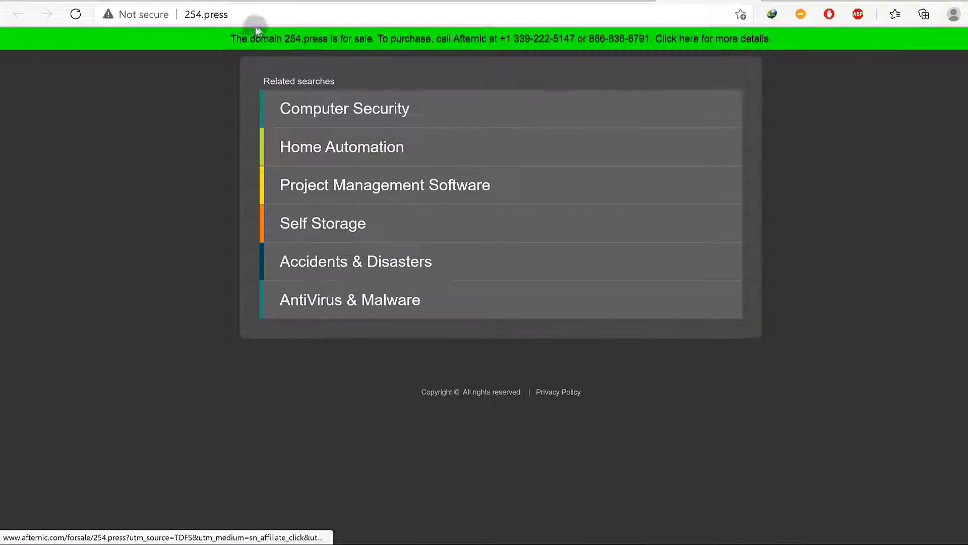
{"action": "left_click_drag", "start_coordinate": [230, 14], "coordinate": [188, 15]}
{"action": "right_click", "coordinate": [194, 16]}
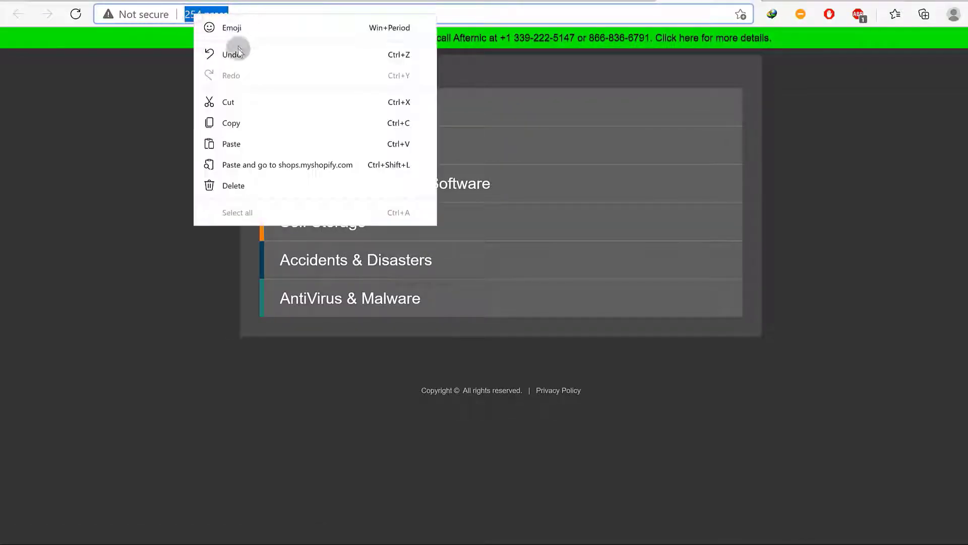
{"action": "left_click", "coordinate": [241, 123]}
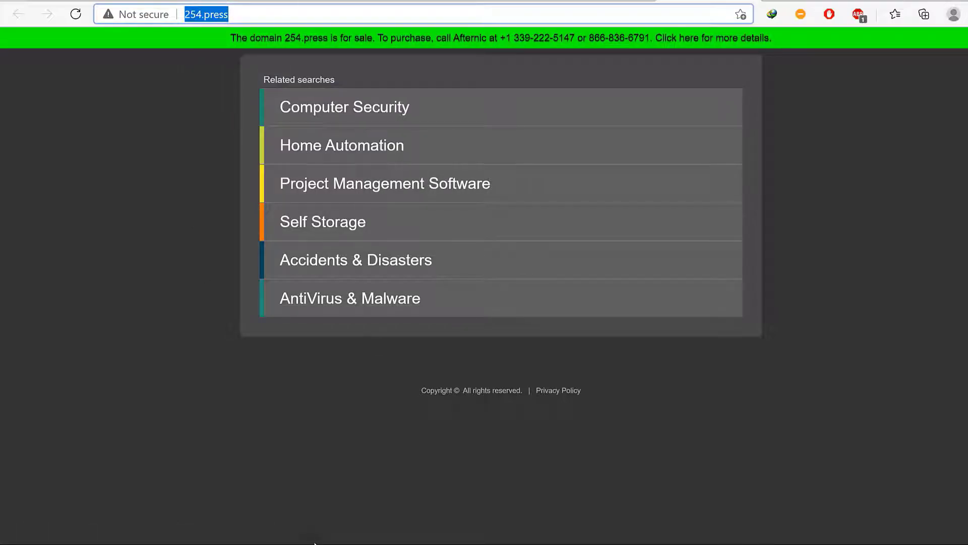
{"action": "key", "text": "super"}
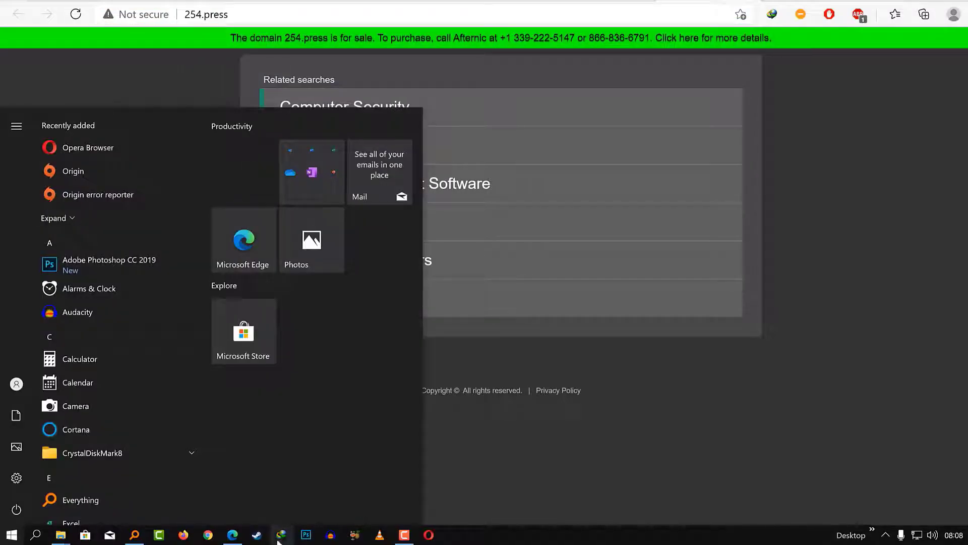
Step: Open an Opera private window, connect the VPN via Europe, and load the copied 254.press address
{"action": "right_click", "coordinate": [430, 536]}
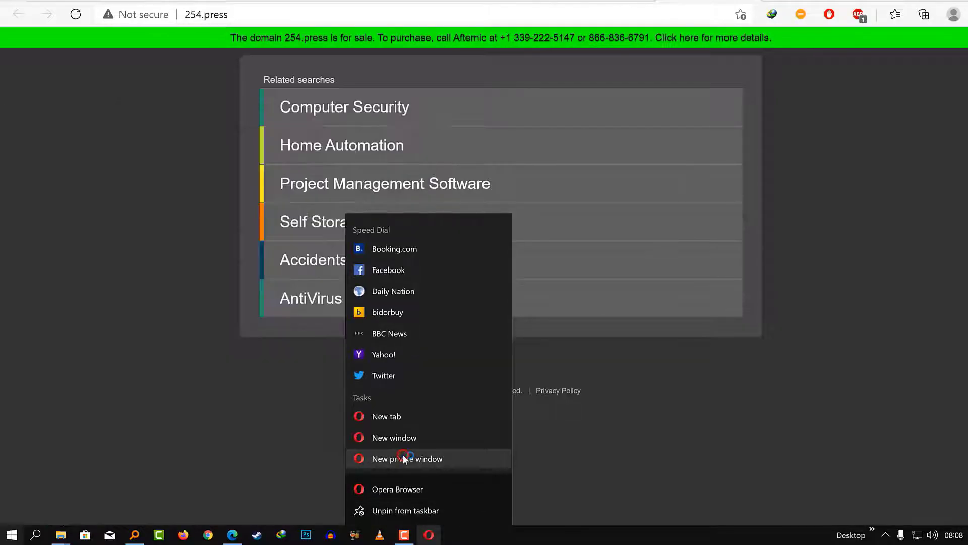
{"action": "left_click", "coordinate": [403, 457]}
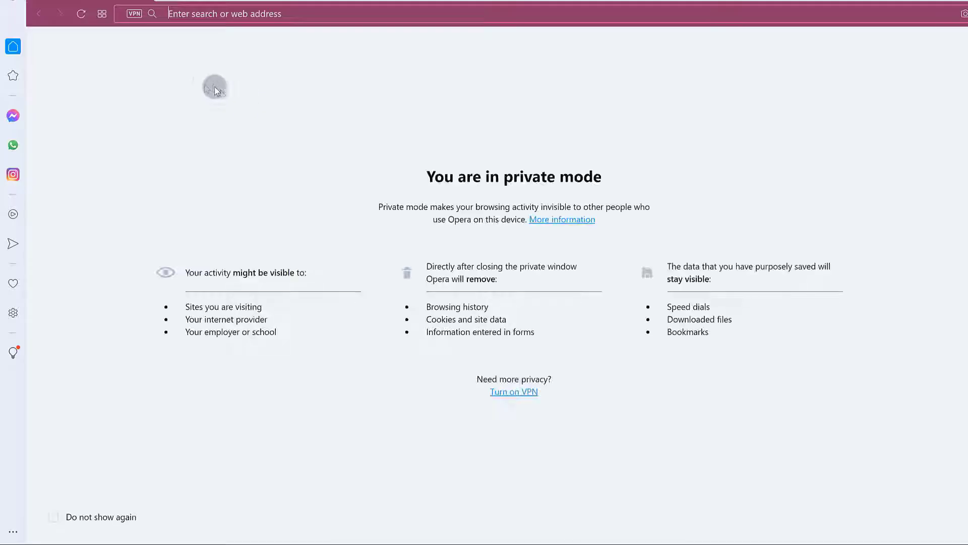
{"action": "left_click", "coordinate": [135, 13]}
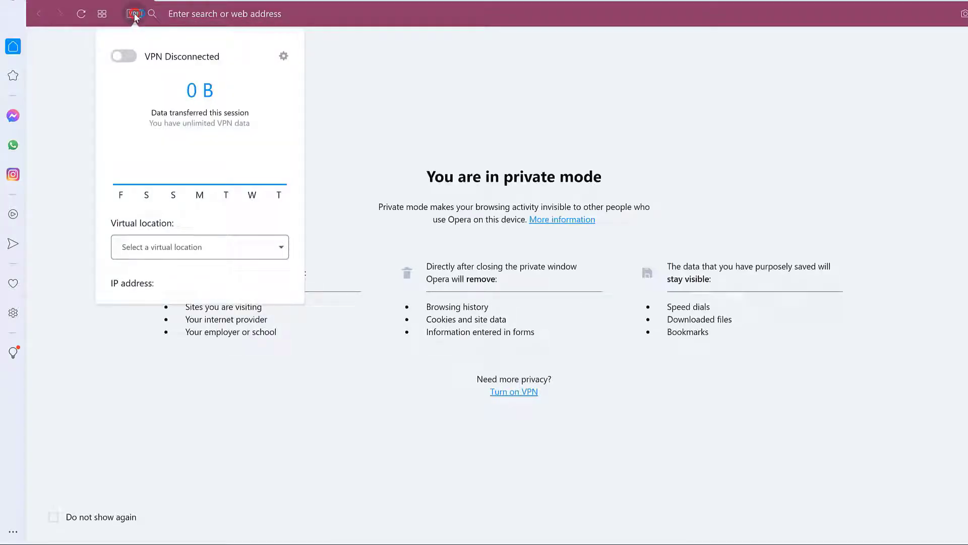
{"action": "left_click", "coordinate": [125, 59]}
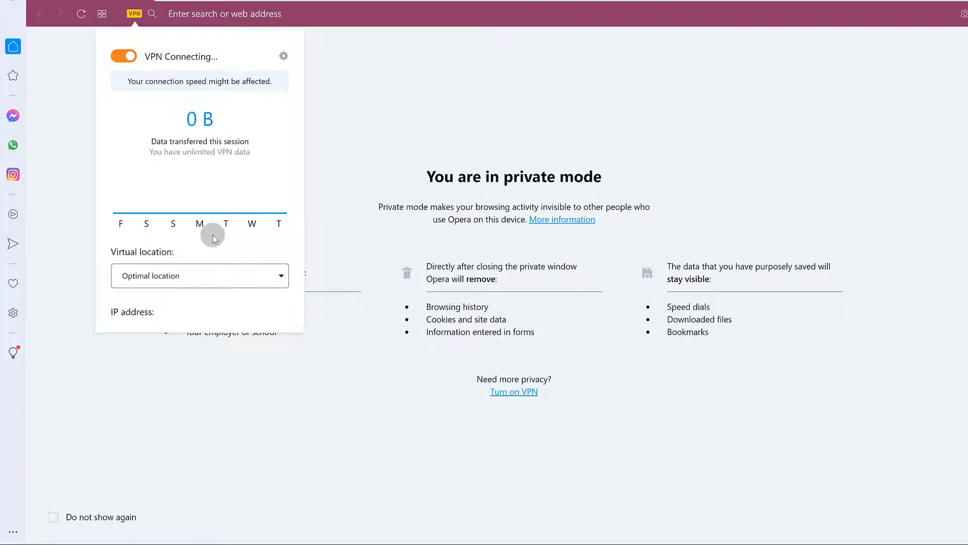
{"action": "left_click", "coordinate": [250, 277]}
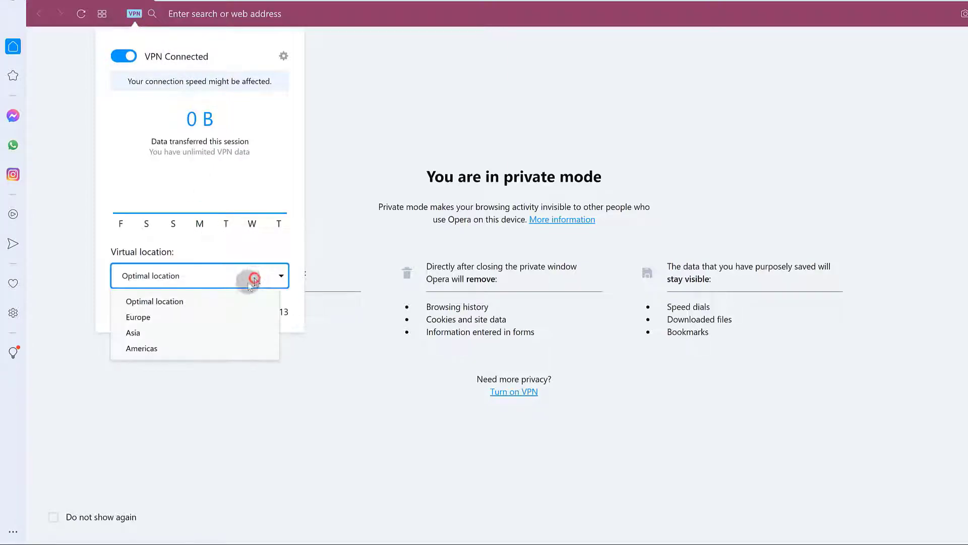
{"action": "left_click", "coordinate": [166, 317]}
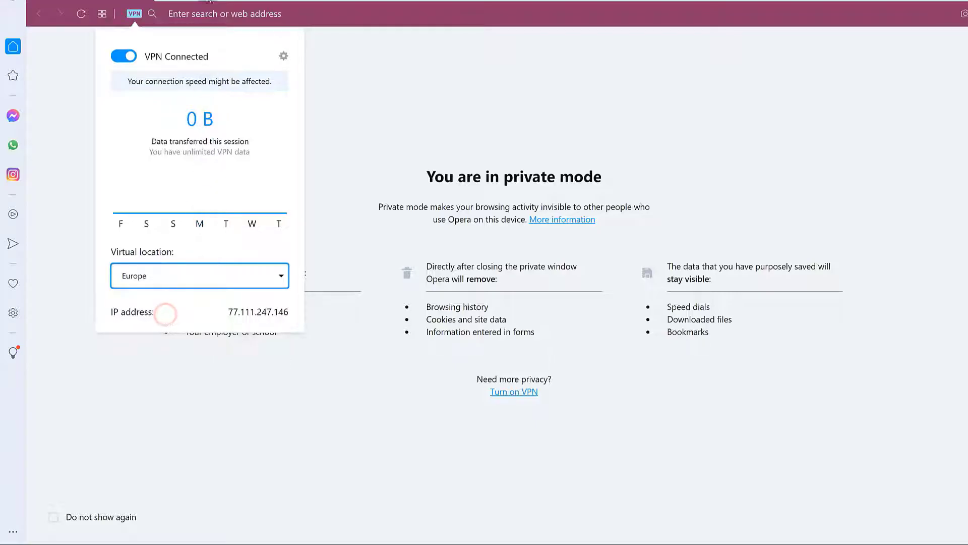
{"action": "right_click", "coordinate": [214, 14]}
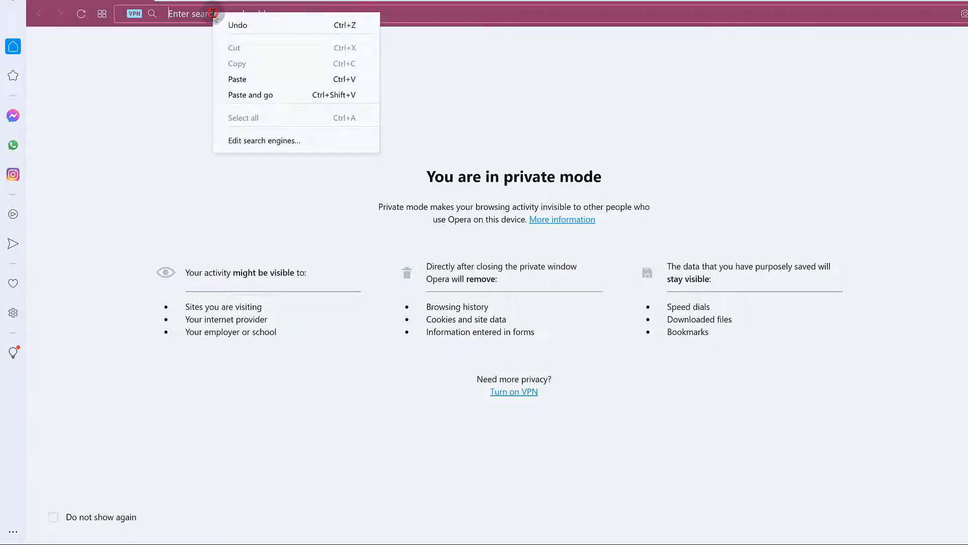
{"action": "left_click", "coordinate": [251, 95]}
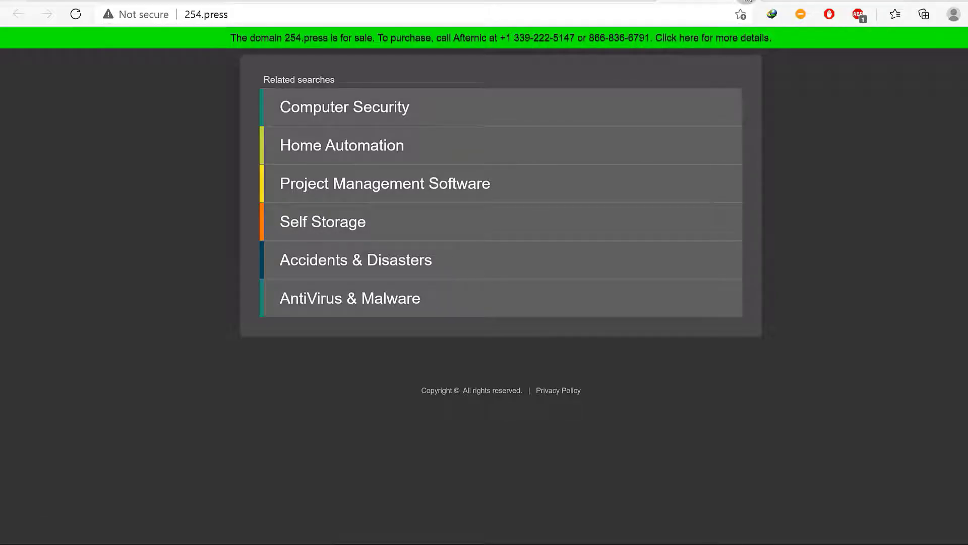
Step: Close the 254.press test tab and switch to Namecheap's 254.press domain page
{"action": "left_click", "coordinate": [747, 1]}
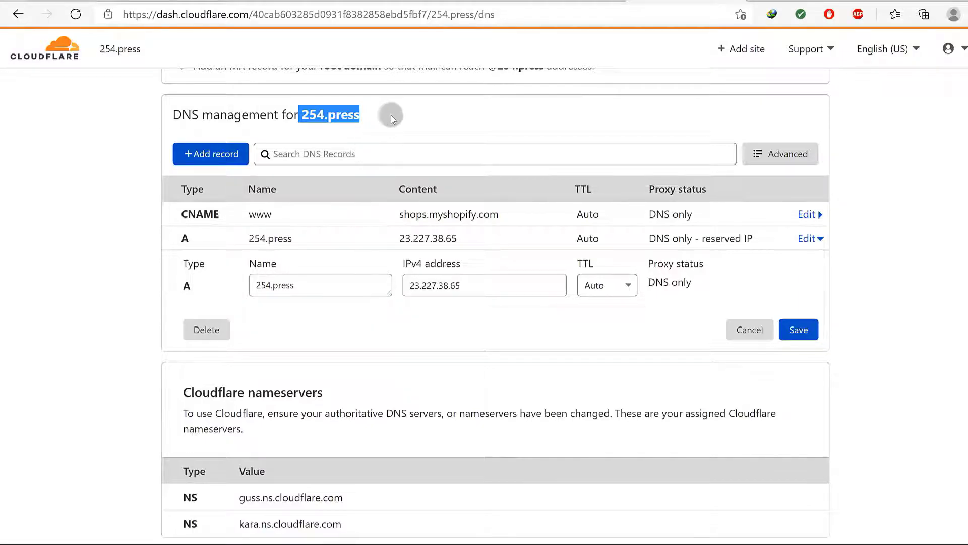
{"action": "left_click", "coordinate": [389, 116]}
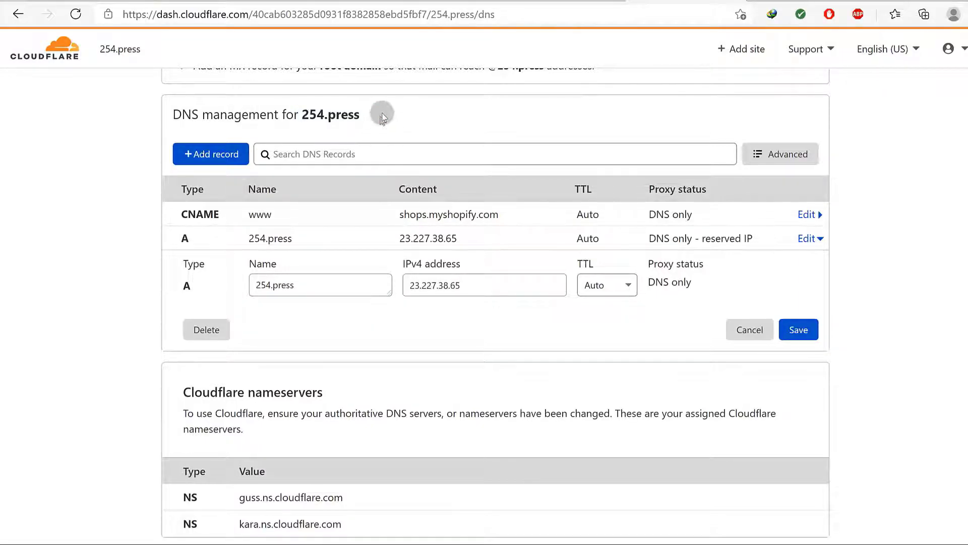
{"action": "left_click", "coordinate": [583, 3]}
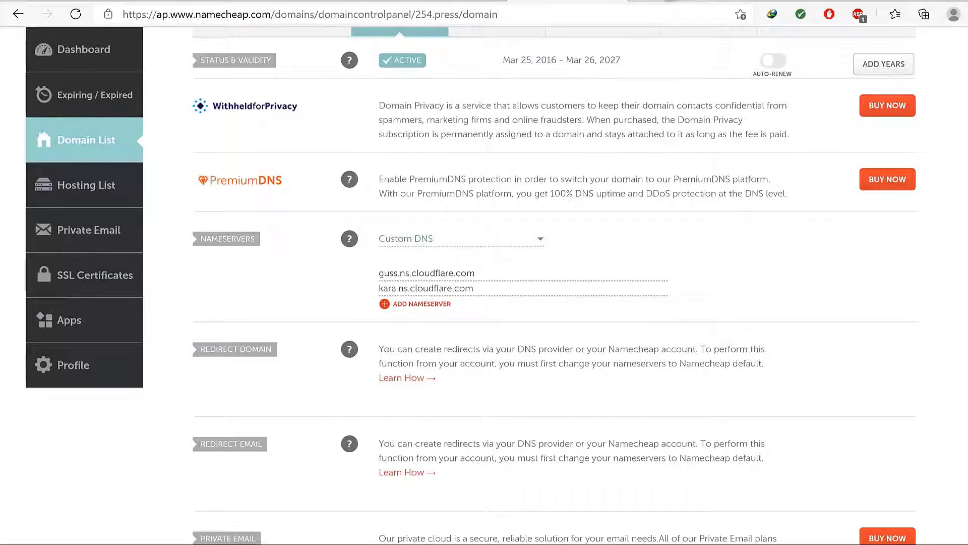
Step: Review the 254.press DNS records in Cloudflare
{"action": "left_click", "coordinate": [670, 2]}
{"action": "scroll", "coordinate": [288, 229], "scroll_direction": "up", "scroll_amount": 3}
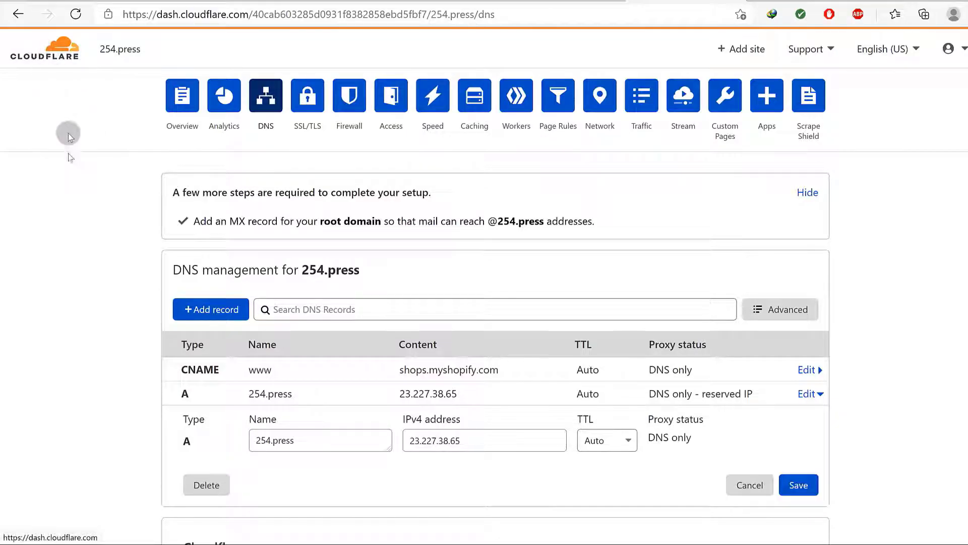
{"action": "scroll", "coordinate": [114, 194], "scroll_direction": "down", "scroll_amount": 3}
{"action": "scroll", "coordinate": [118, 202], "scroll_direction": "up", "scroll_amount": 3}
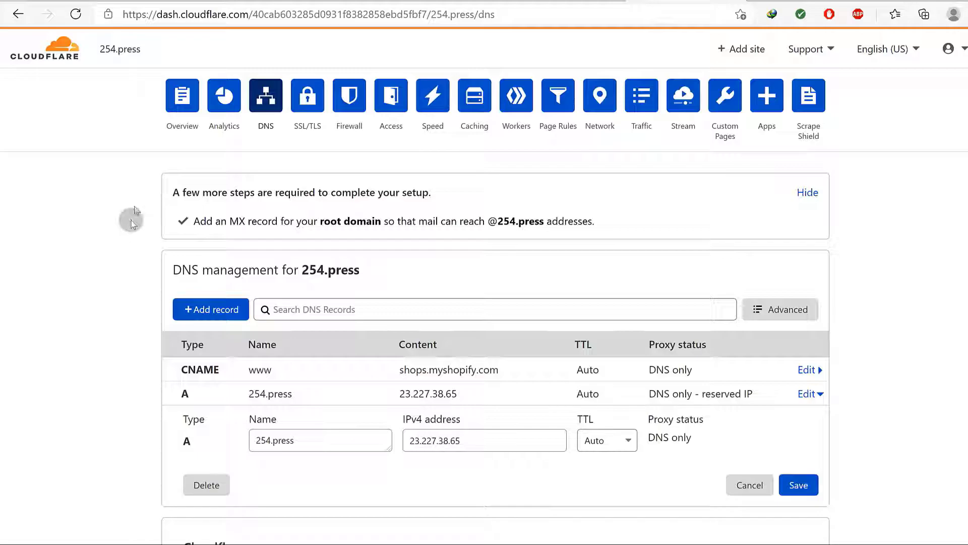
Step: Confirm Namecheap's custom nameservers are the guss and kara Cloudflare ones, then return to Cloudflare's overview
{"action": "left_click", "coordinate": [552, 1]}
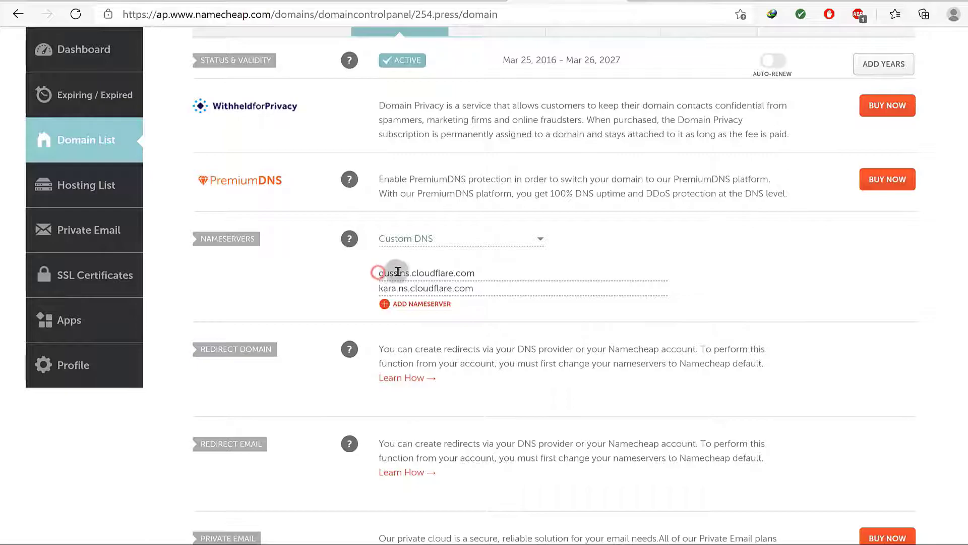
{"action": "left_click_drag", "start_coordinate": [202, 240], "coordinate": [266, 239]}
{"action": "left_click", "coordinate": [244, 245]}
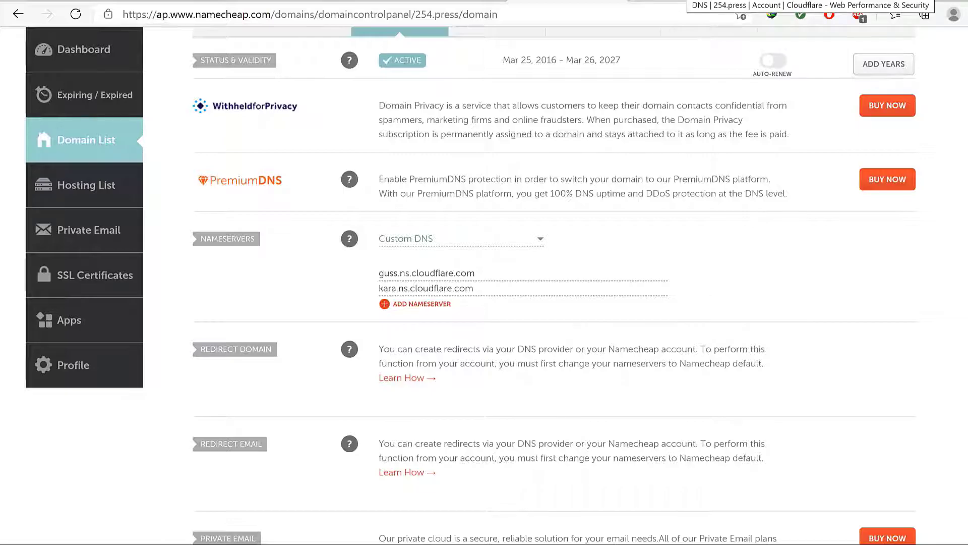
{"action": "left_click", "coordinate": [762, 1]}
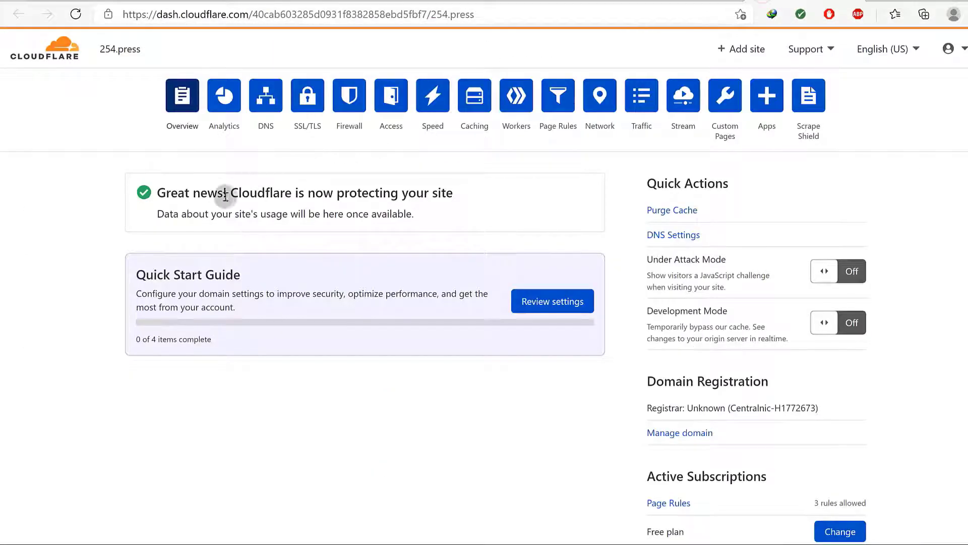
Step: View the 254.press DNS list in Cloudflare, then return to Shopify's Connect existing domain page
{"action": "left_click", "coordinate": [266, 96]}
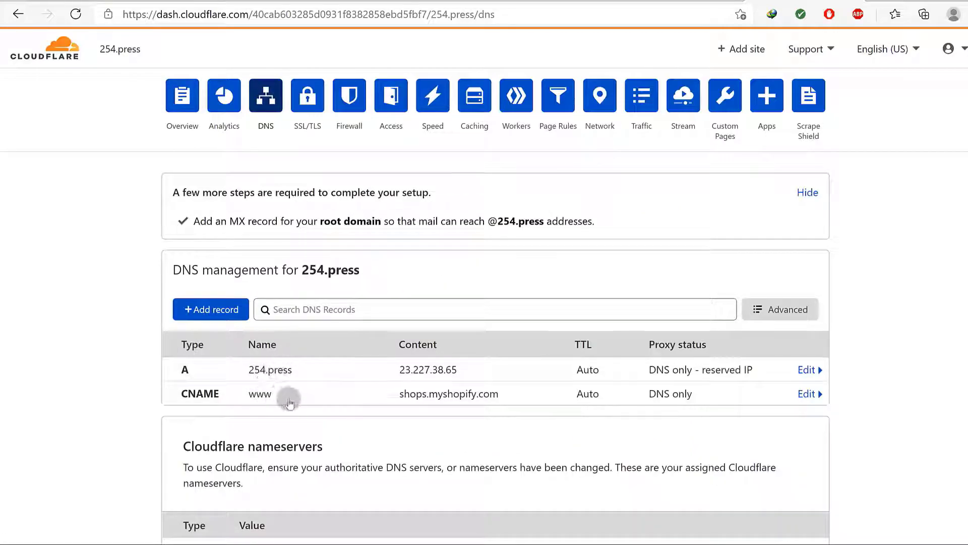
{"action": "left_click", "coordinate": [218, 1]}
{"action": "scroll", "coordinate": [449, 274], "scroll_direction": "up", "scroll_amount": 3}
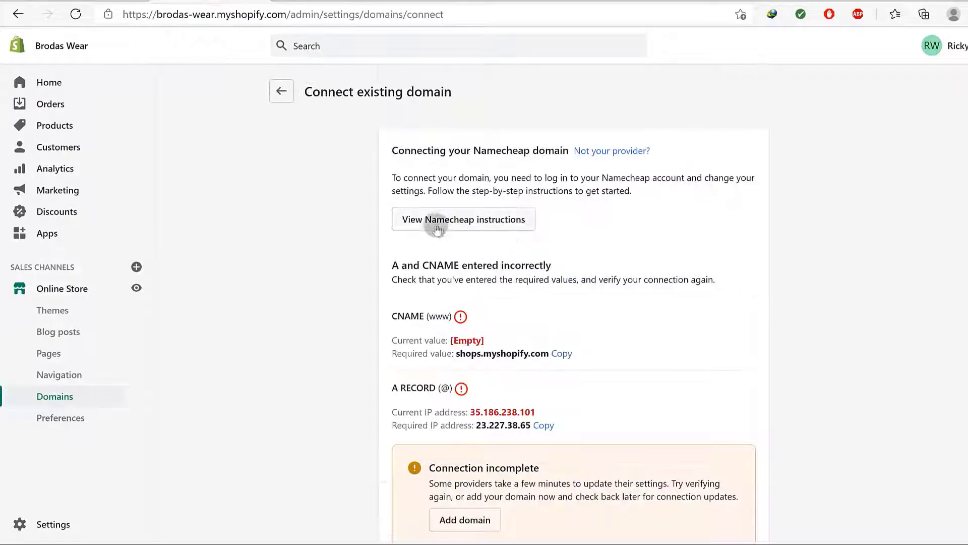
Step: Note Shopify's required A record @ → 23.227.38.65 and CNAME shops.myshopify.com, then return to Cloudflare DNS
{"action": "scroll", "coordinate": [437, 229], "scroll_direction": "down", "scroll_amount": 3}
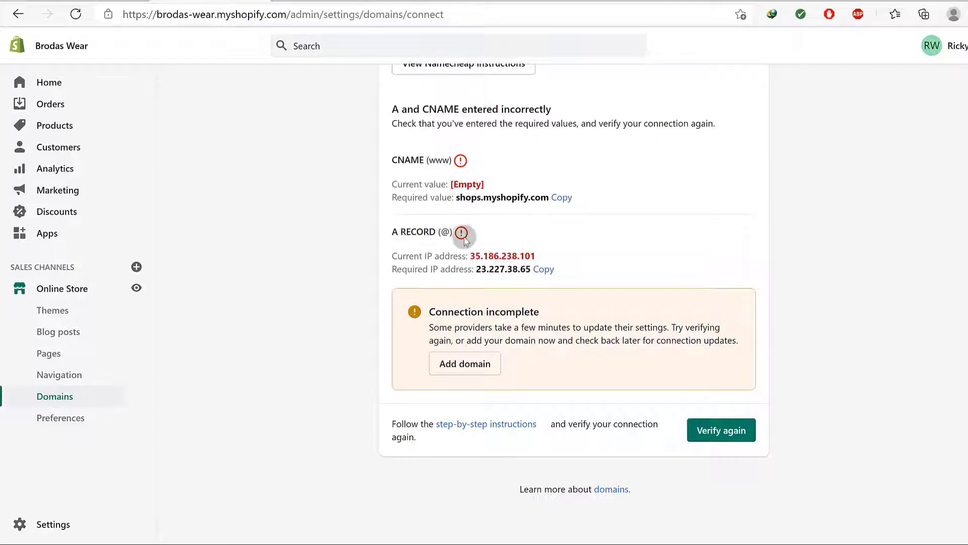
{"action": "left_click_drag", "start_coordinate": [478, 270], "coordinate": [535, 272]}
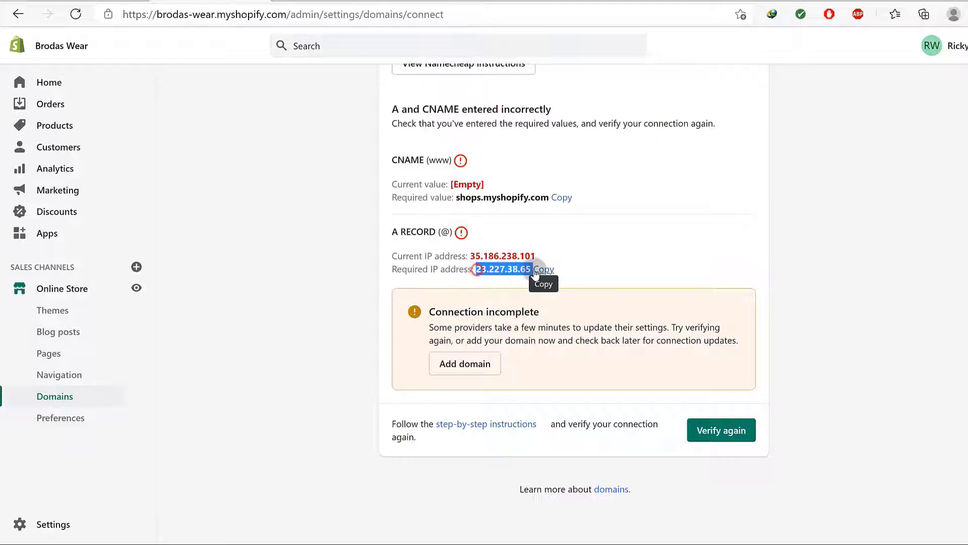
{"action": "left_click_drag", "start_coordinate": [396, 231], "coordinate": [406, 234]}
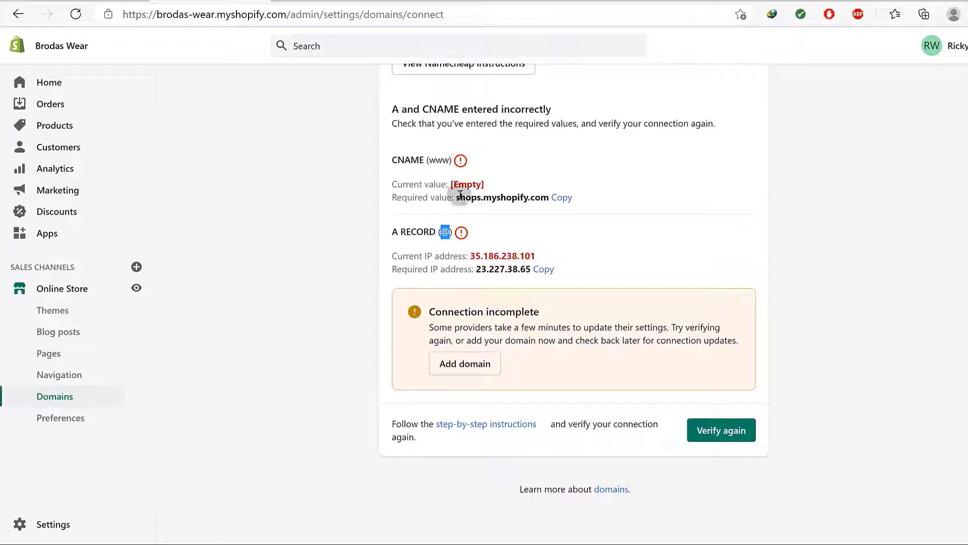
{"action": "left_click_drag", "start_coordinate": [457, 197], "coordinate": [530, 197]}
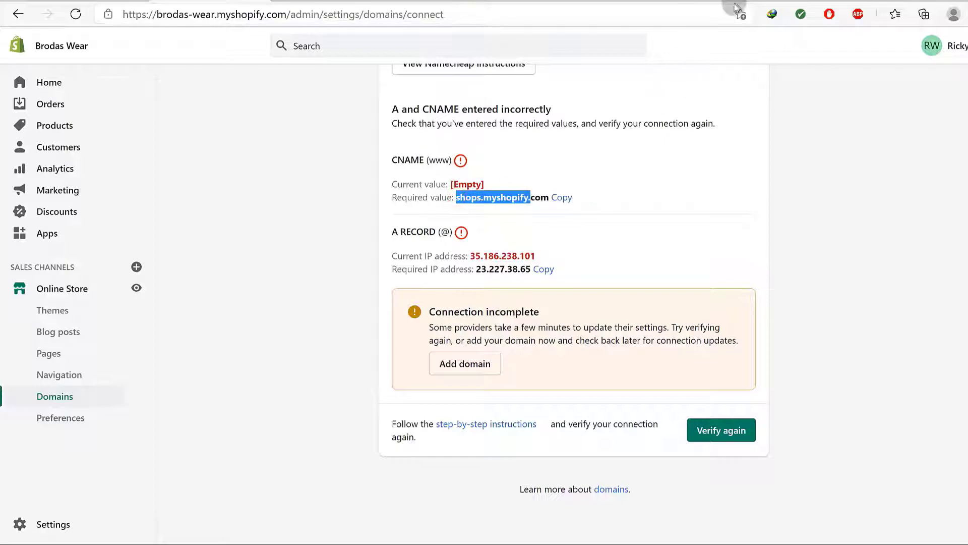
{"action": "left_click", "coordinate": [764, 0]}
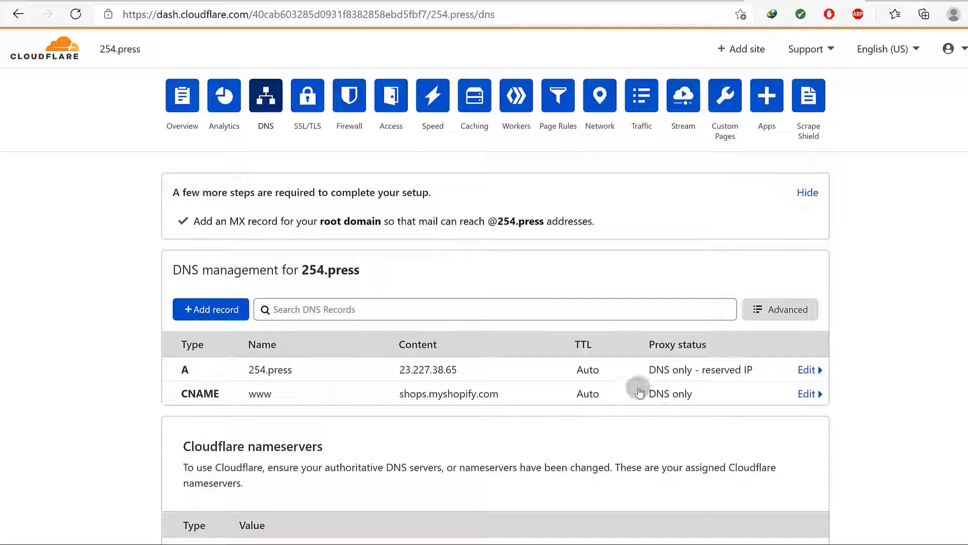
{"action": "scroll", "coordinate": [677, 389], "scroll_direction": "down", "scroll_amount": 3}
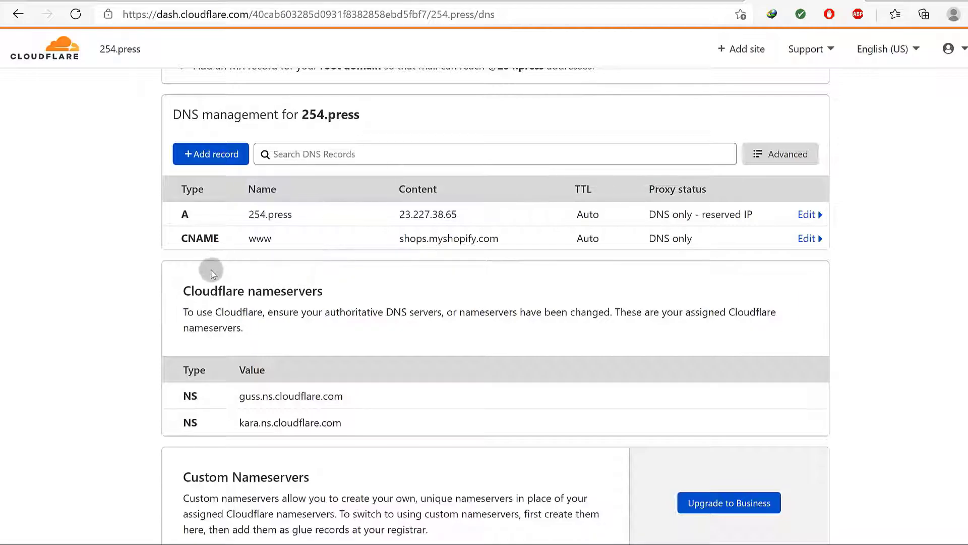
{"action": "left_click", "coordinate": [203, 154]}
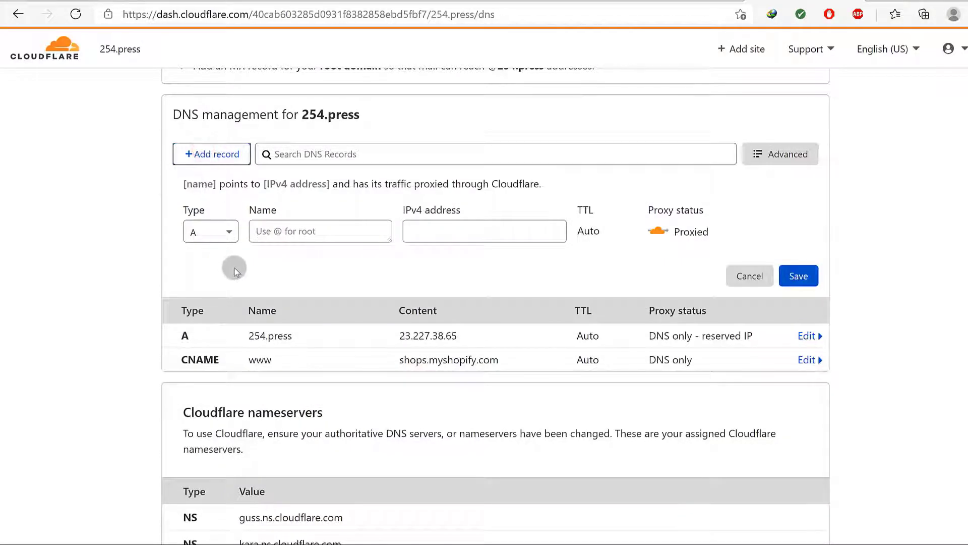
{"action": "left_click", "coordinate": [229, 232]}
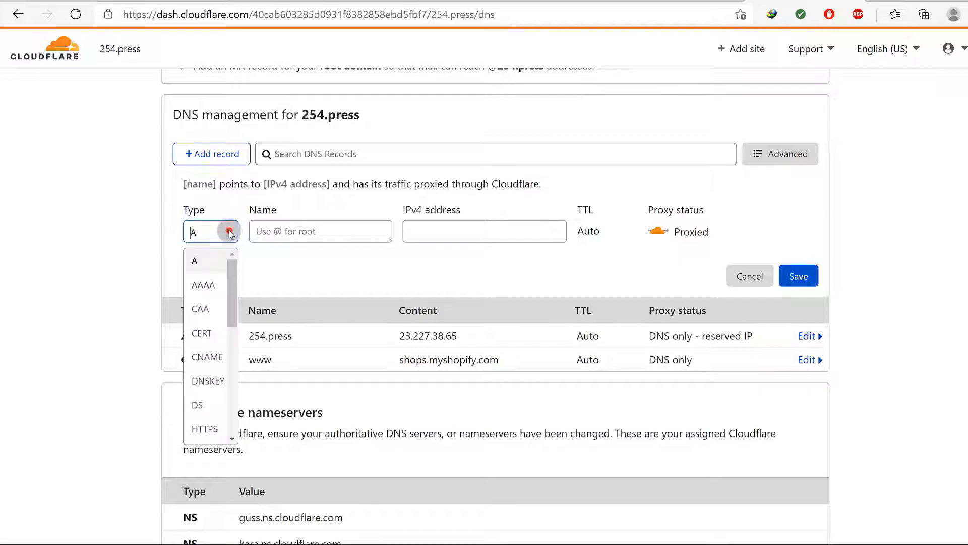
{"action": "left_click_drag", "start_coordinate": [228, 288], "coordinate": [253, 359]}
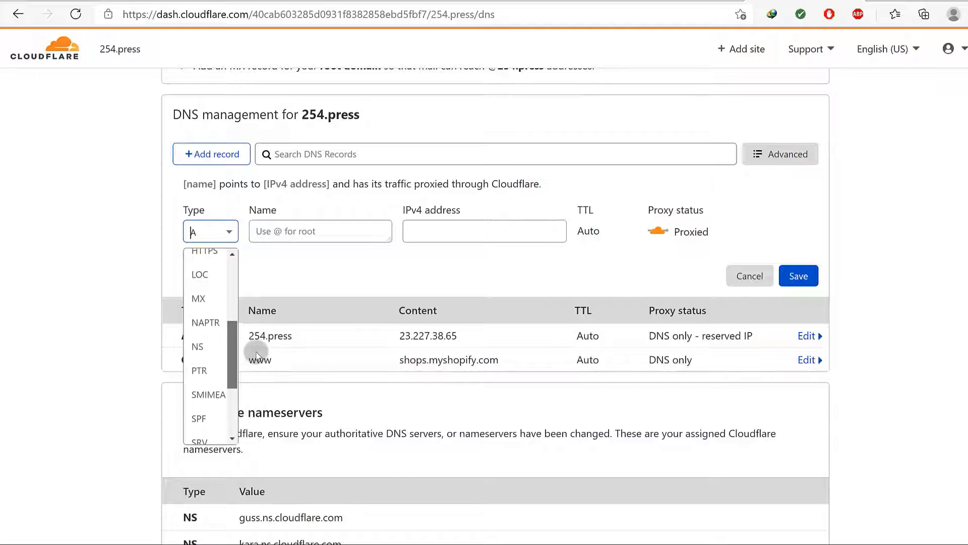
{"action": "left_click", "coordinate": [198, 301]}
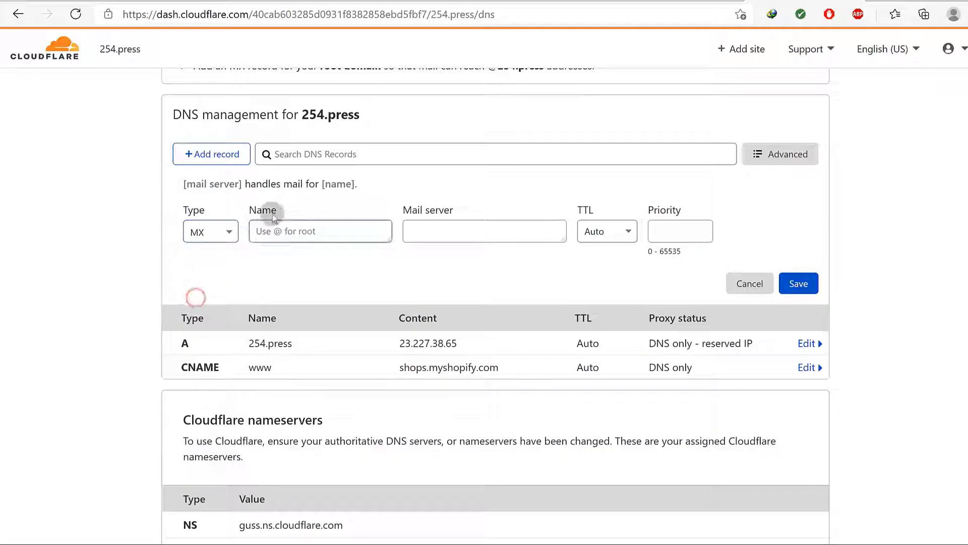
{"action": "left_click", "coordinate": [293, 233]}
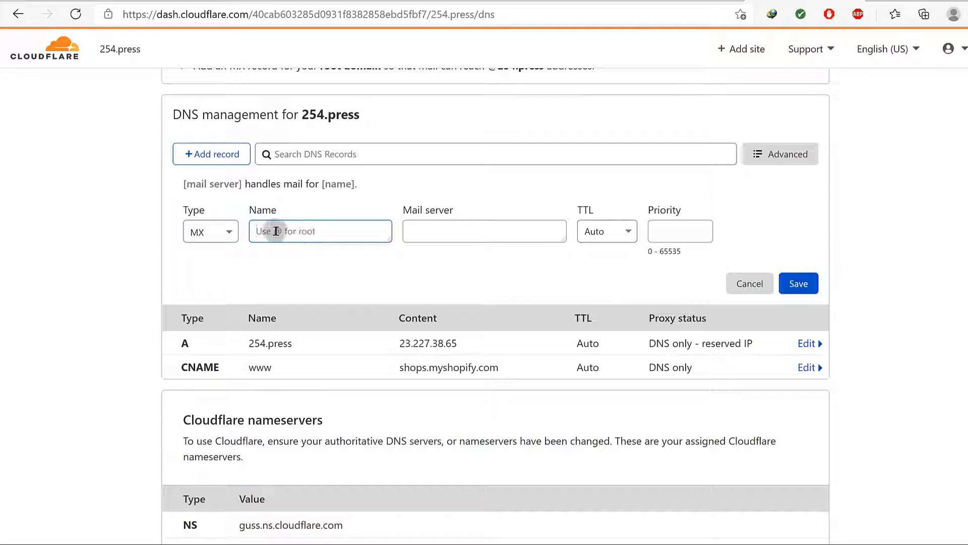
{"action": "left_click", "coordinate": [422, 230]}
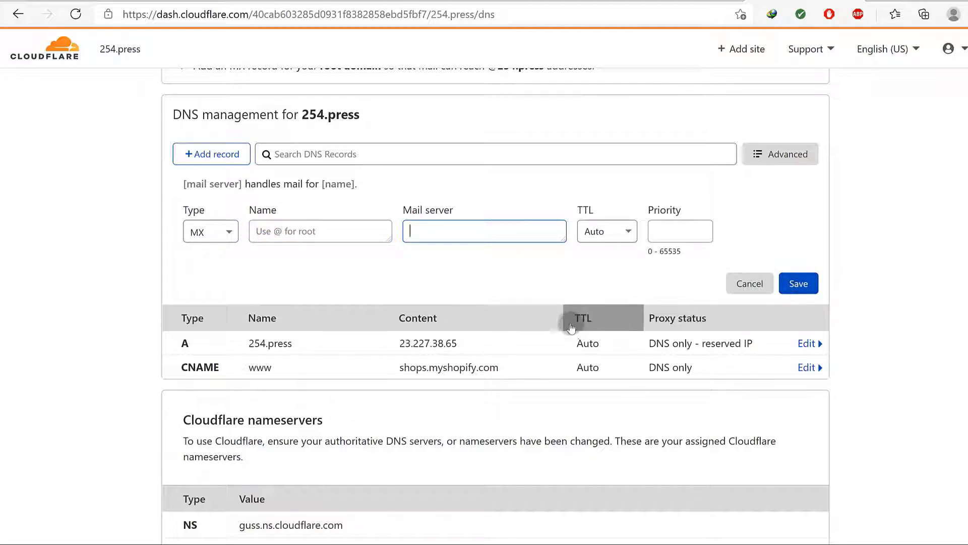
{"action": "left_click", "coordinate": [749, 283]}
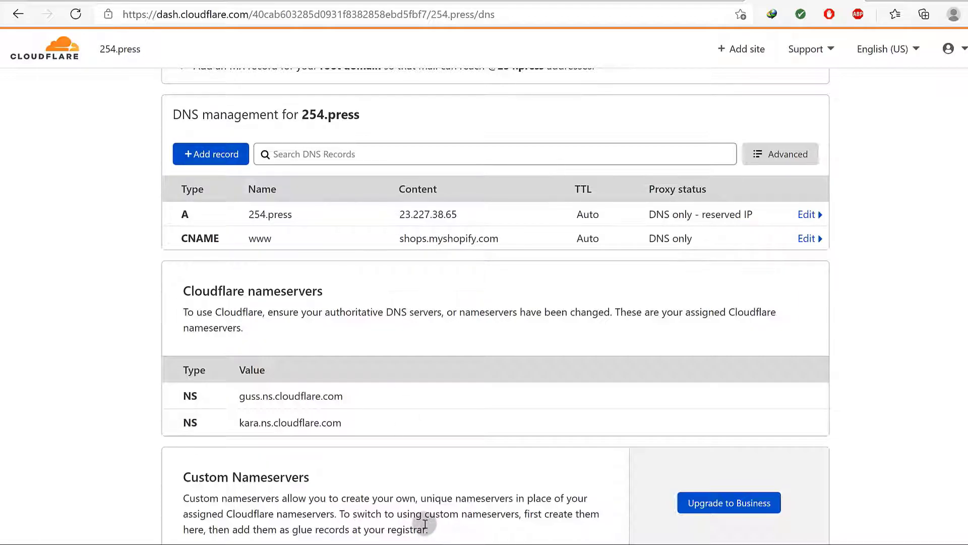
Step: Open a new Opera private window and turn on its built-in VPN
{"action": "key", "text": "super"}
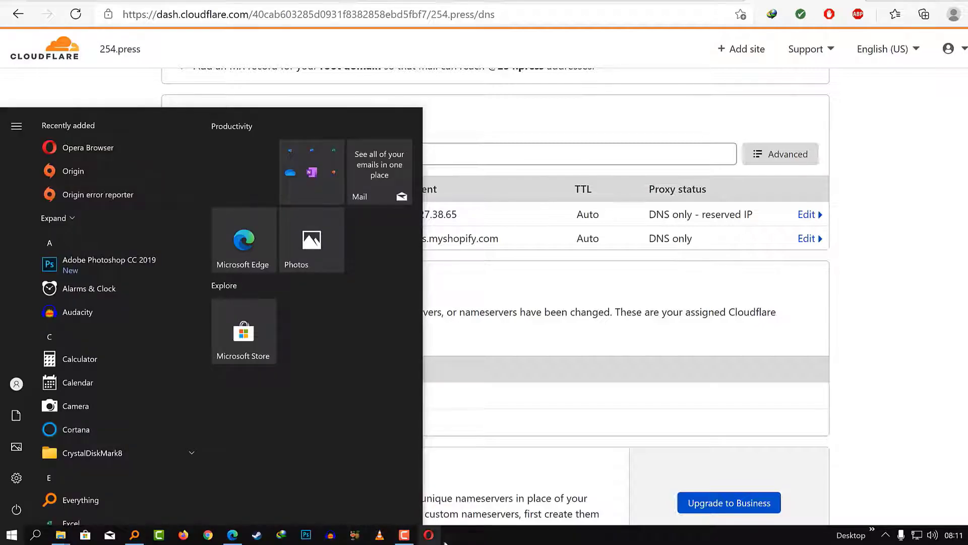
{"action": "right_click", "coordinate": [430, 538]}
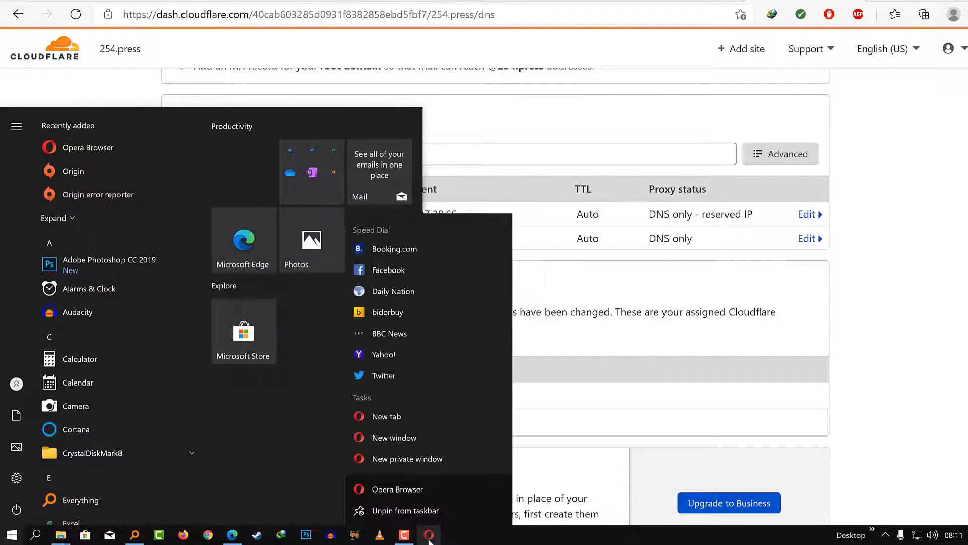
{"action": "left_click", "coordinate": [403, 458]}
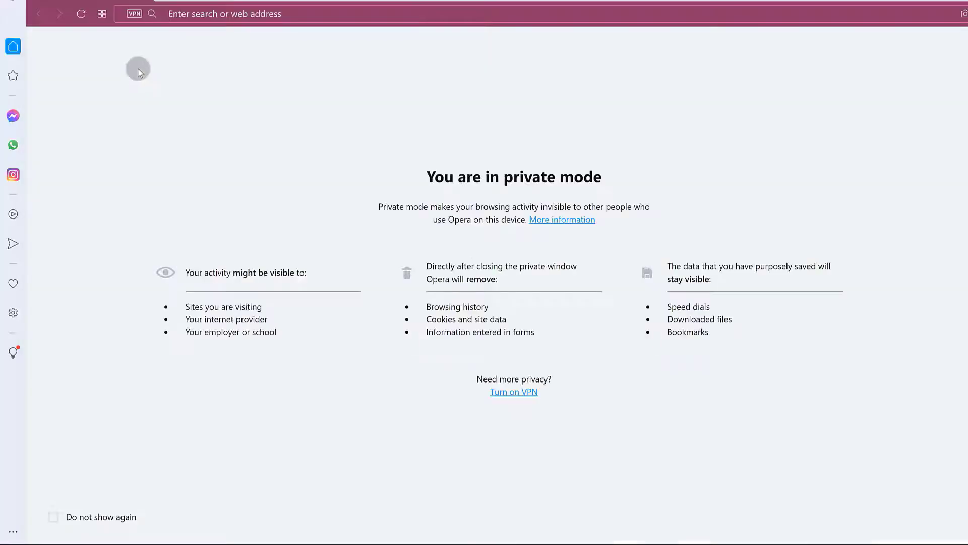
{"action": "left_click", "coordinate": [135, 14]}
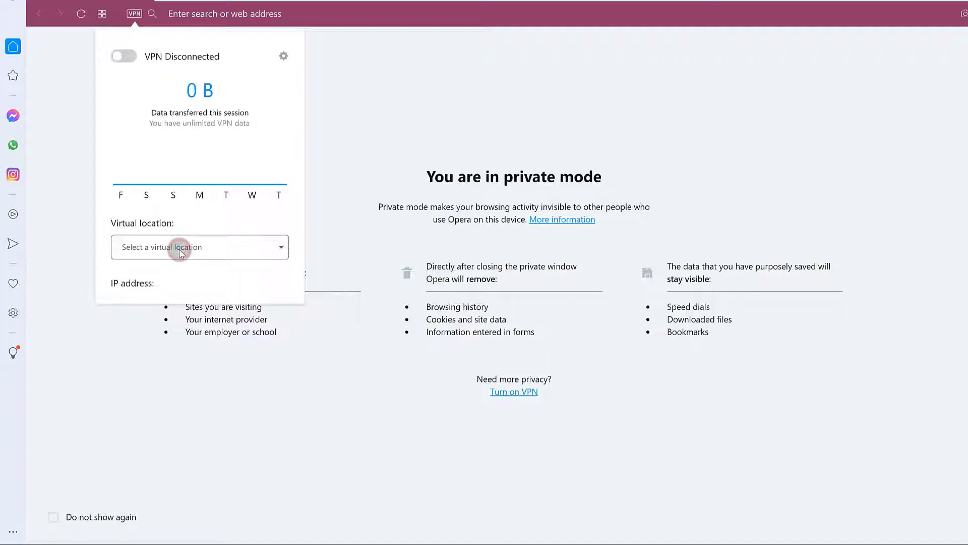
{"action": "left_click", "coordinate": [127, 57]}
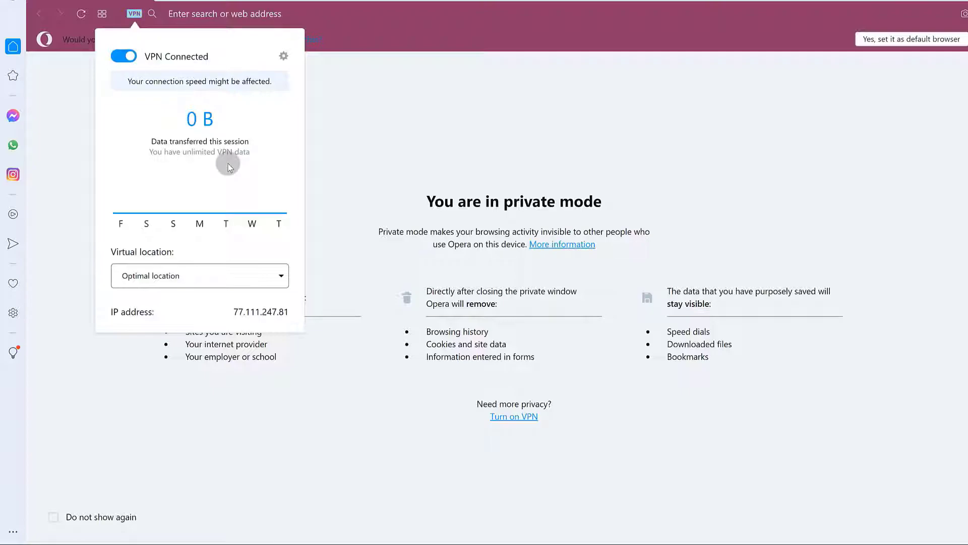
Step: Set the VPN virtual location to Europe, then change it to Asia
{"action": "left_click", "coordinate": [231, 275]}
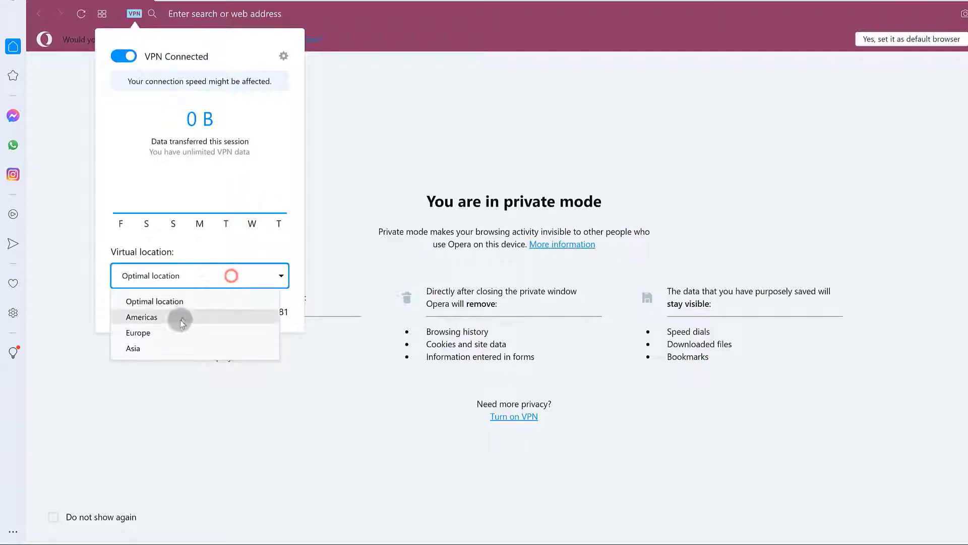
{"action": "left_click", "coordinate": [167, 334]}
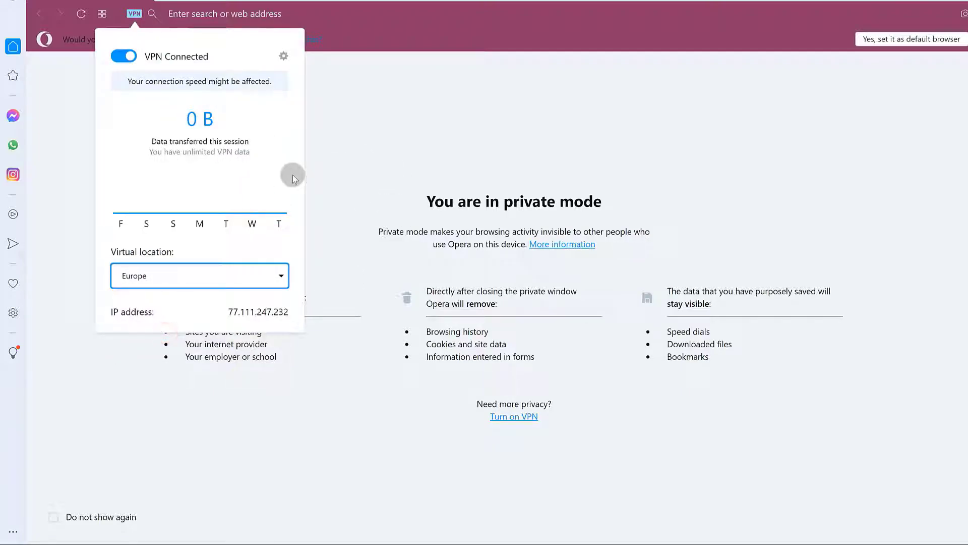
{"action": "left_click", "coordinate": [365, 61]}
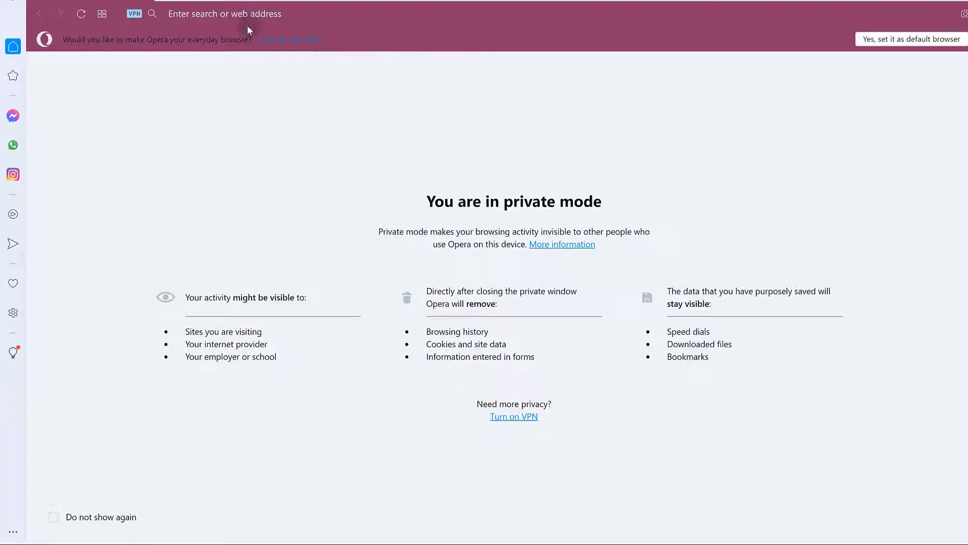
{"action": "left_click", "coordinate": [242, 14]}
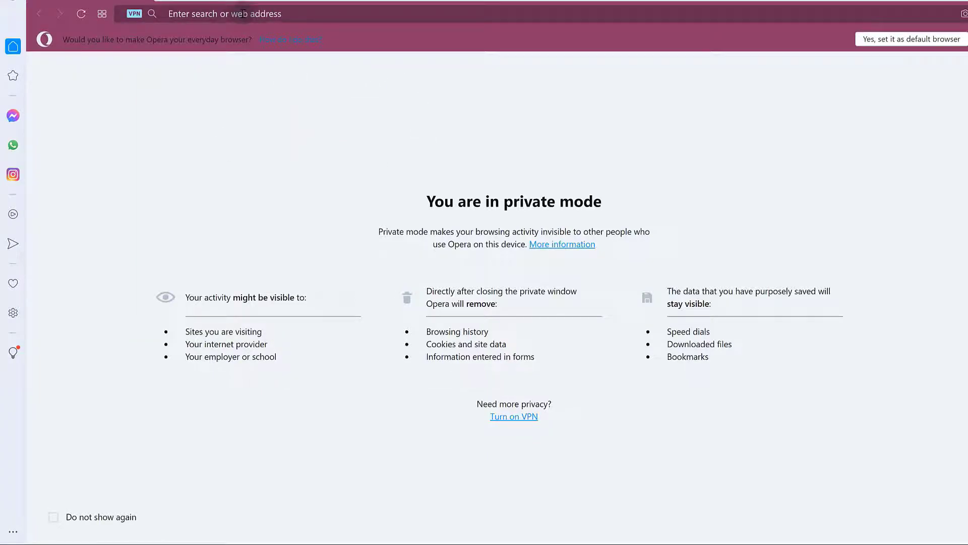
{"action": "left_click", "coordinate": [203, 13]}
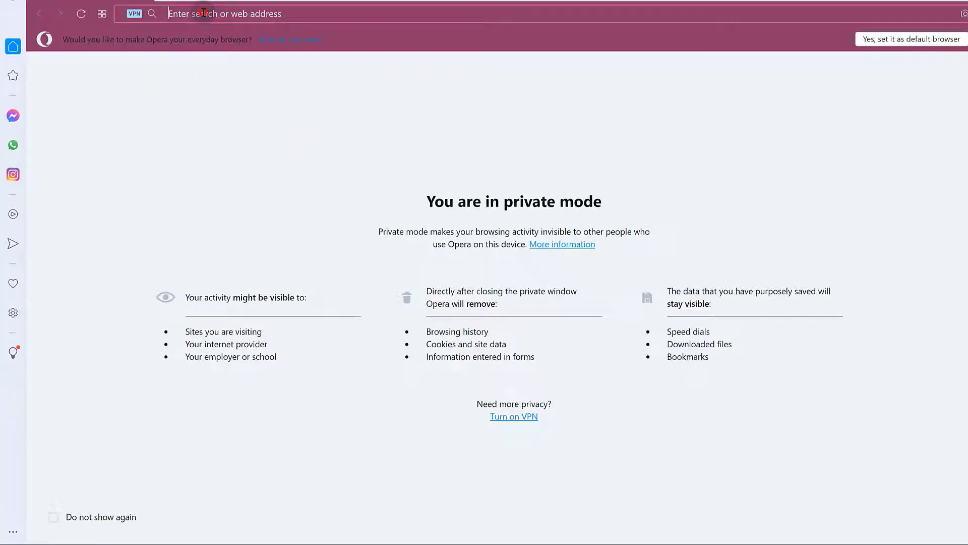
{"action": "left_click", "coordinate": [135, 14]}
{"action": "left_click", "coordinate": [155, 276]}
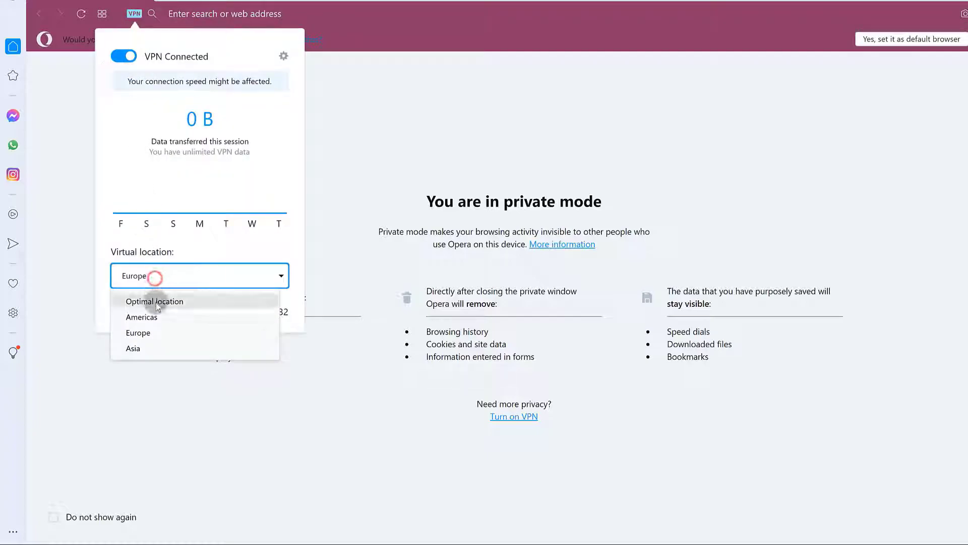
{"action": "left_click", "coordinate": [149, 349]}
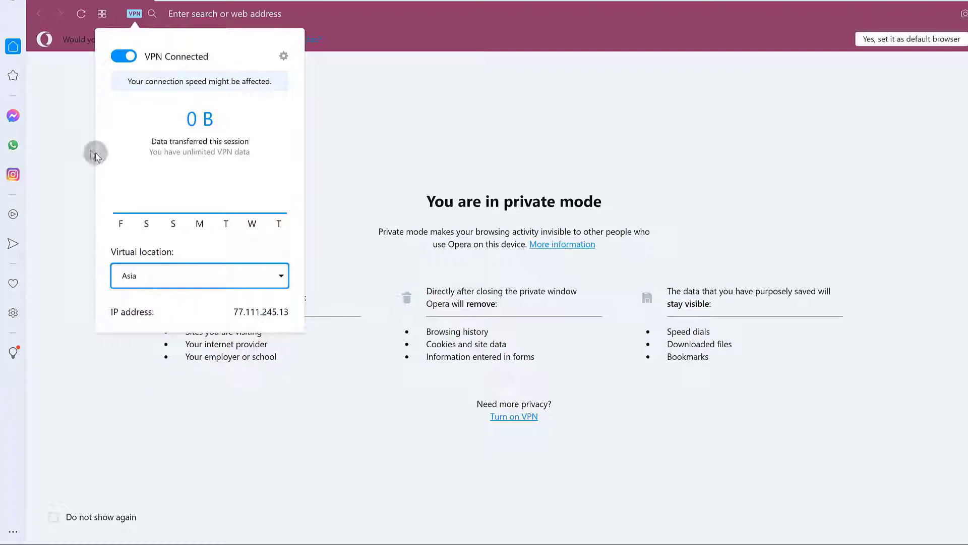
{"action": "left_click", "coordinate": [75, 137]}
{"action": "left_click", "coordinate": [194, 14]}
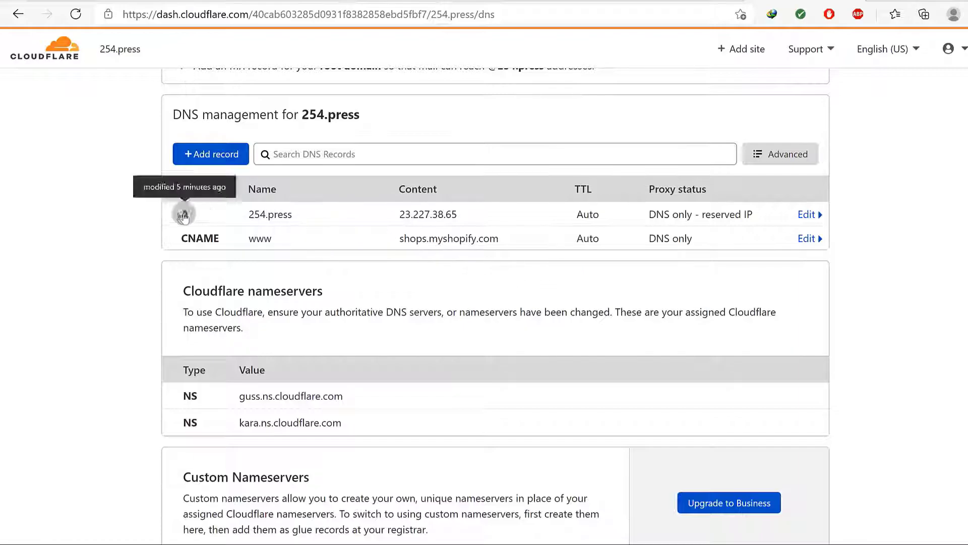
{"action": "left_click", "coordinate": [125, 177]}
{"action": "left_click_drag", "start_coordinate": [168, 177], "coordinate": [218, 254]}
{"action": "left_click", "coordinate": [121, 255]}
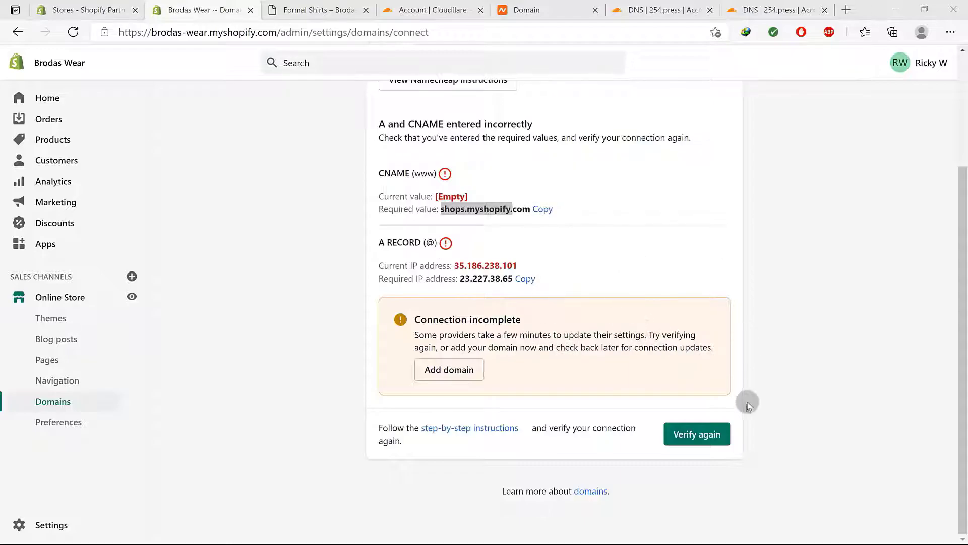
Step: Verify the 254.press connection again and retry it from the Domains list
{"action": "left_click", "coordinate": [696, 437]}
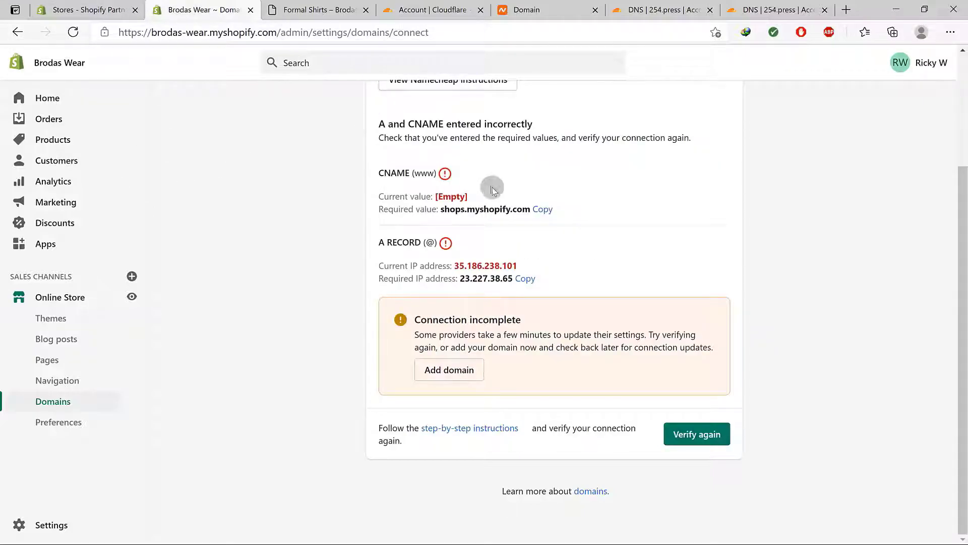
{"action": "left_click", "coordinate": [672, 428]}
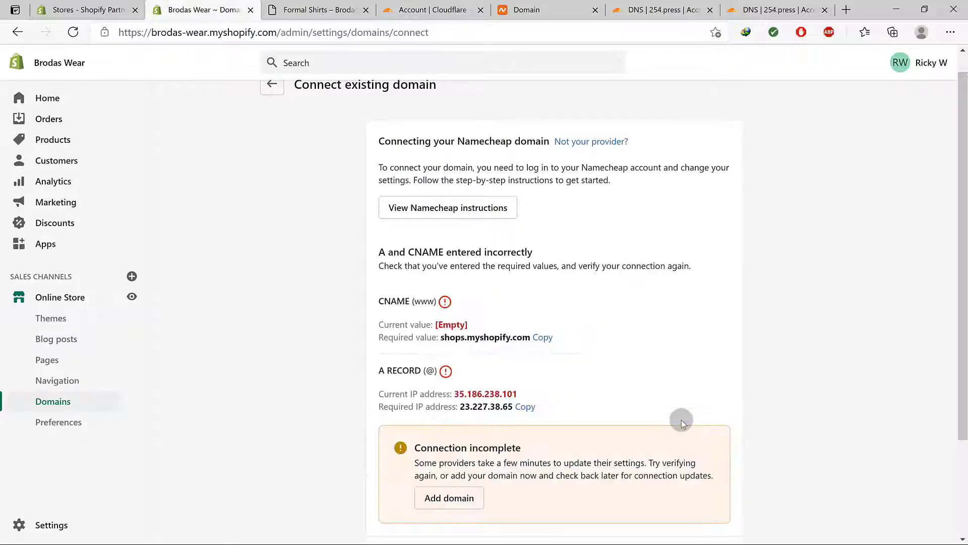
{"action": "left_click", "coordinate": [453, 498]}
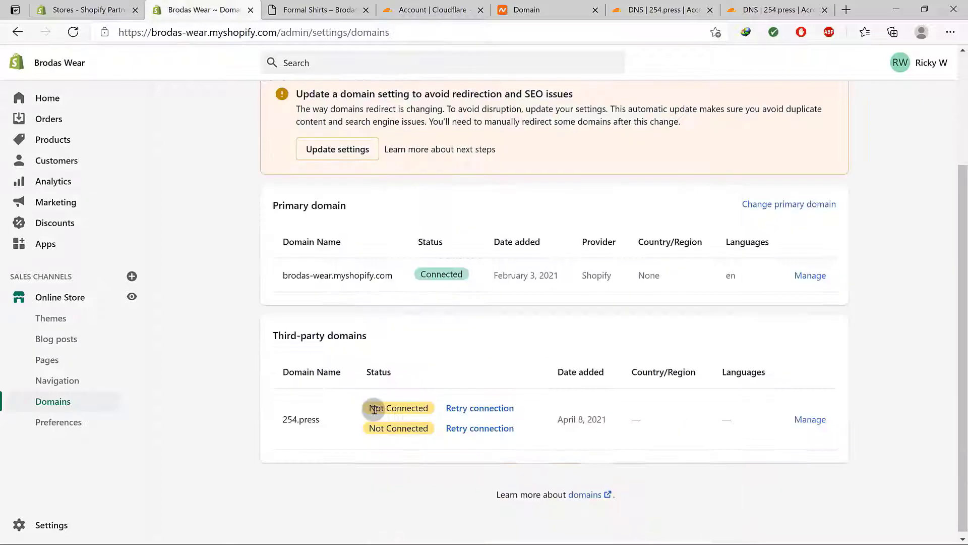
{"action": "scroll", "coordinate": [329, 421], "scroll_direction": "down", "scroll_amount": 2}
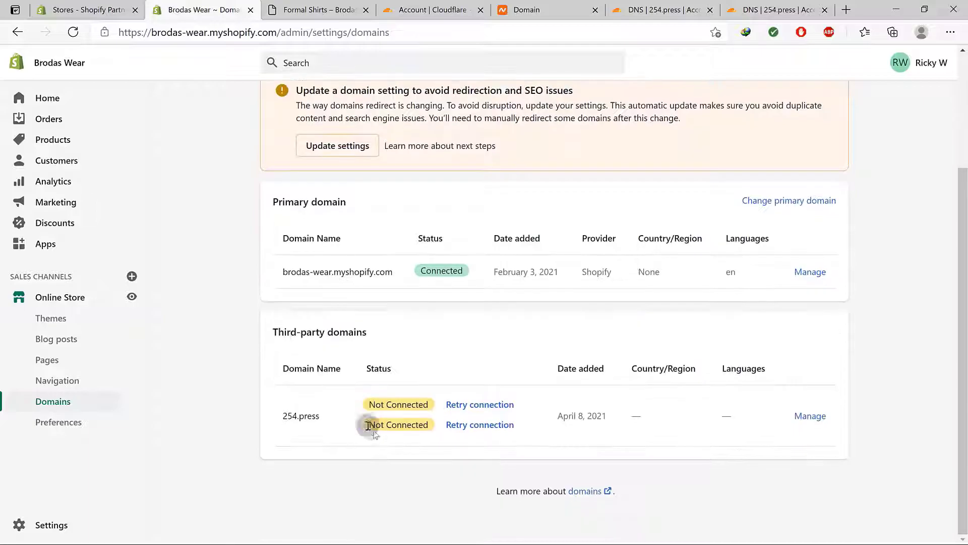
{"action": "left_click", "coordinate": [472, 407]}
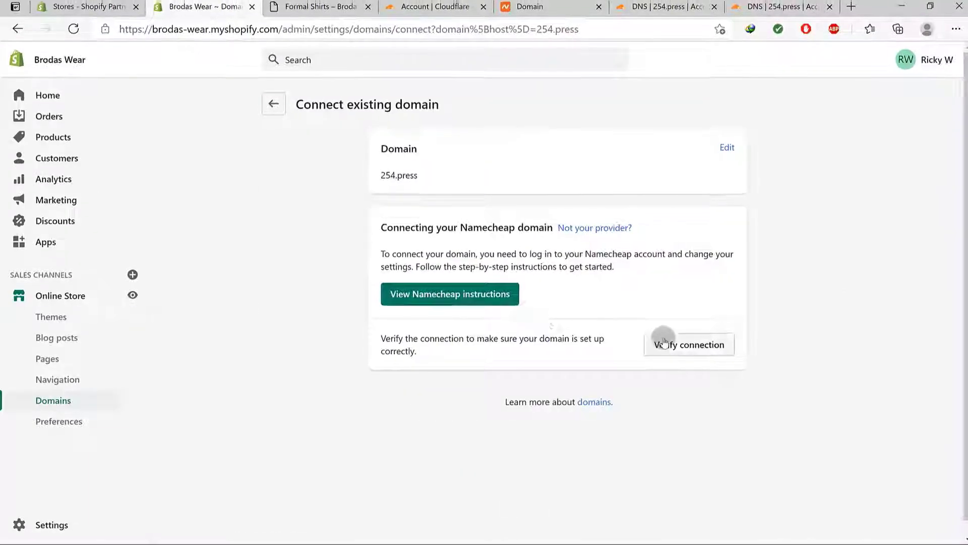
{"action": "left_click", "coordinate": [664, 343]}
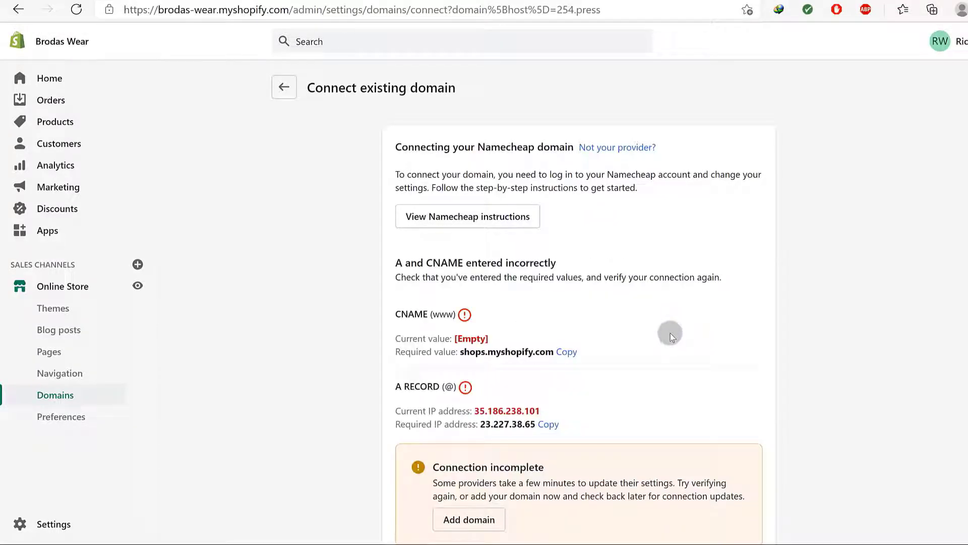
Step: Check that 254.press still shows Not Connected on the Domains list and view its settings
{"action": "scroll", "coordinate": [564, 359], "scroll_direction": "down", "scroll_amount": 3}
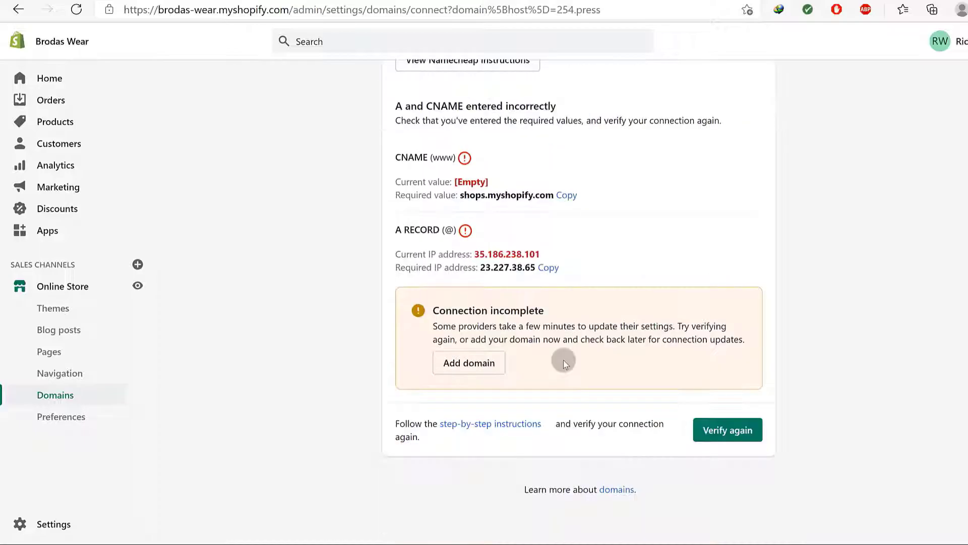
{"action": "left_click", "coordinate": [53, 395]}
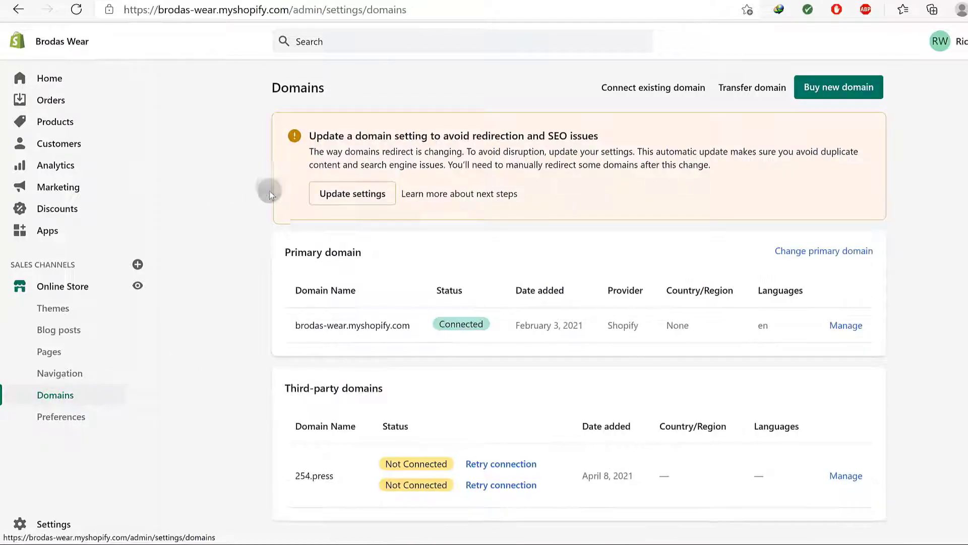
{"action": "scroll", "coordinate": [459, 359], "scroll_direction": "down", "scroll_amount": 1}
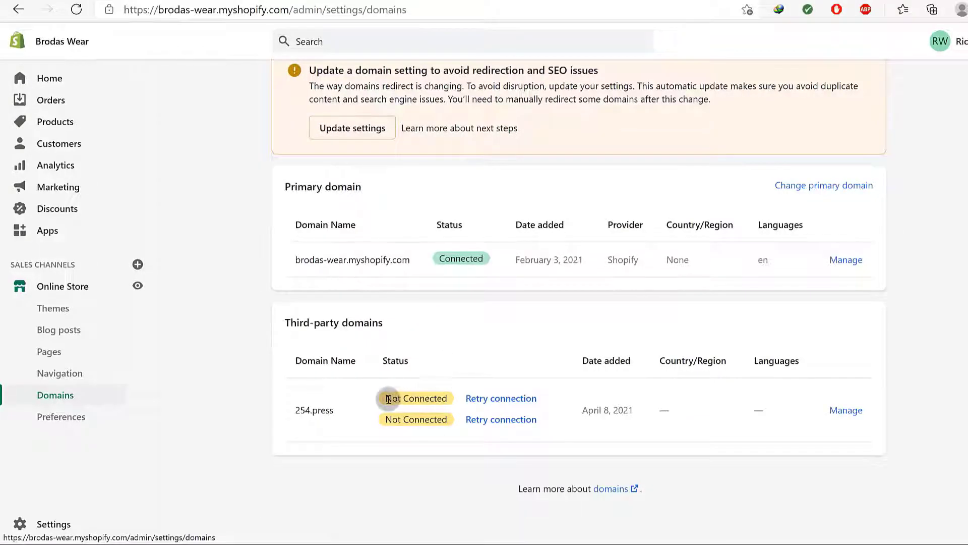
{"action": "left_click_drag", "start_coordinate": [386, 399], "coordinate": [434, 399]}
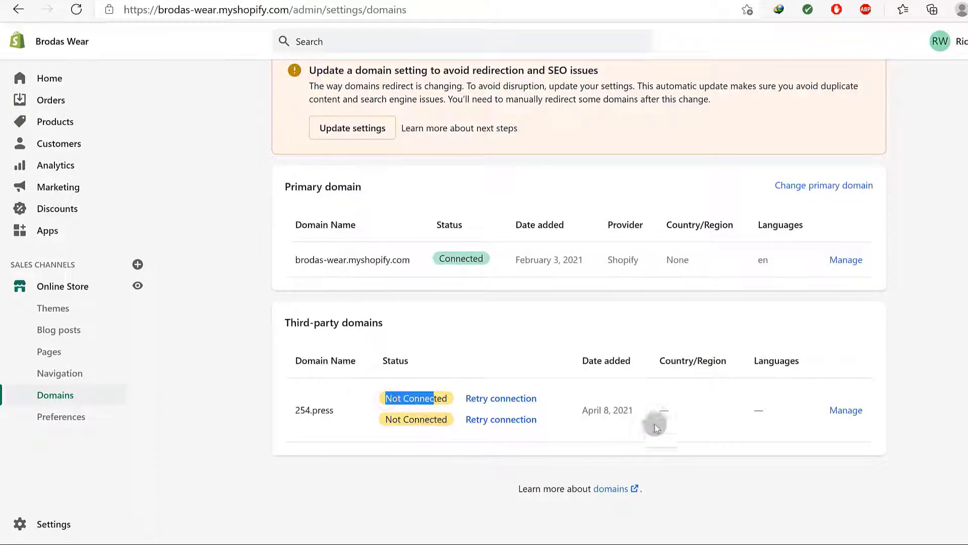
{"action": "left_click", "coordinate": [797, 359]}
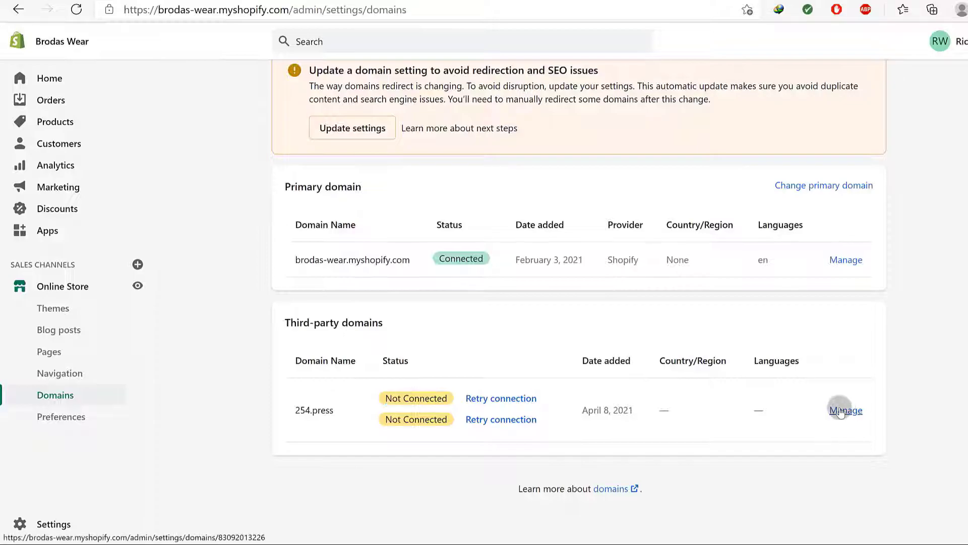
{"action": "left_click", "coordinate": [838, 410]}
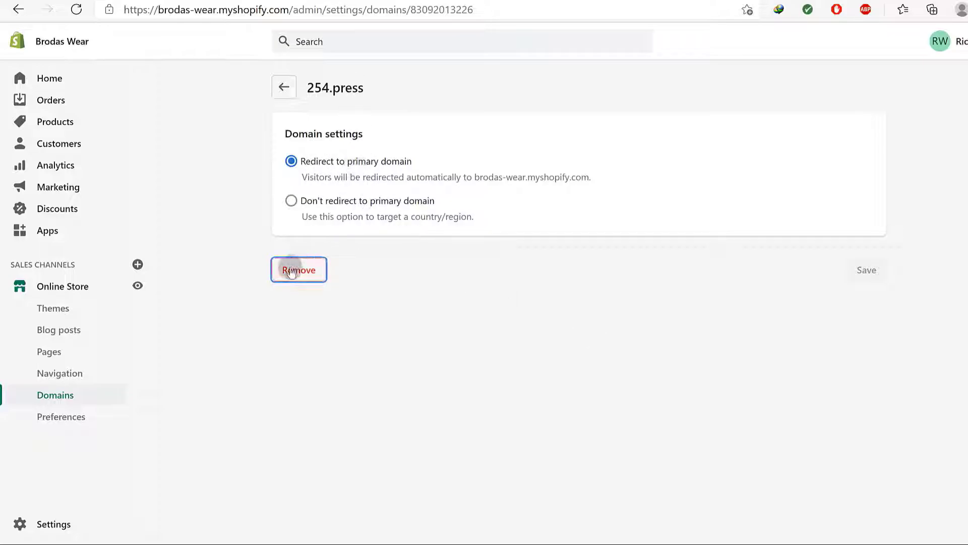
{"action": "left_click", "coordinate": [276, 84]}
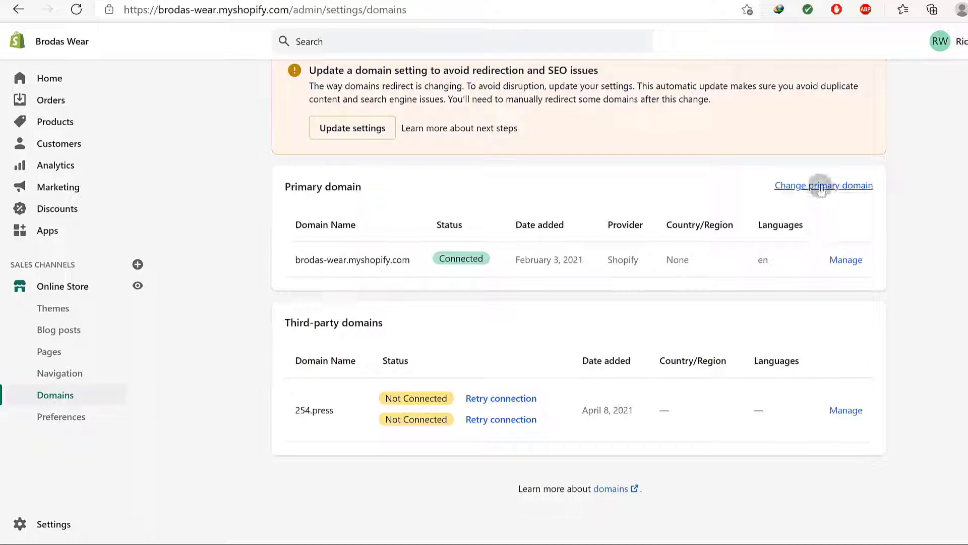
Step: Change the store's primary domain to the third-party domain 254.press and save
{"action": "left_click", "coordinate": [820, 187]}
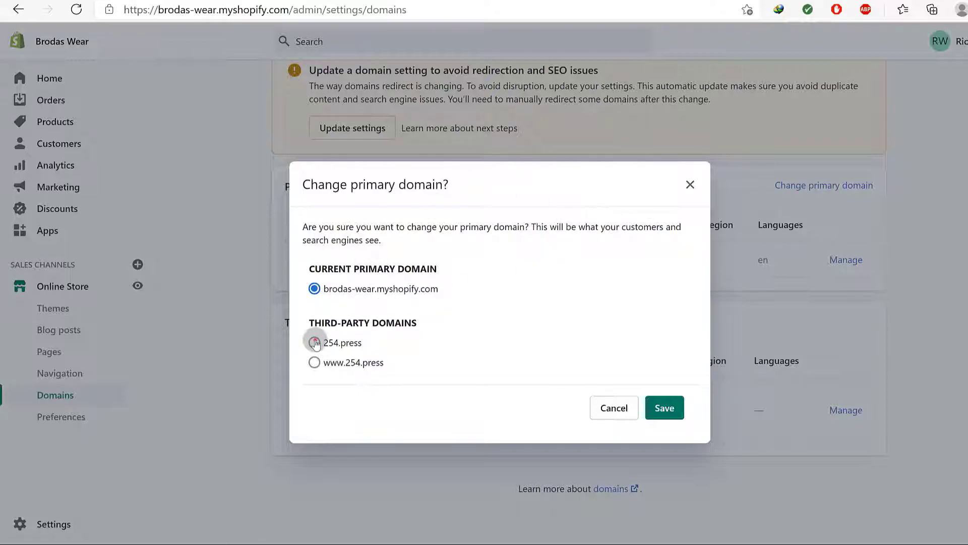
{"action": "left_click", "coordinate": [662, 410]}
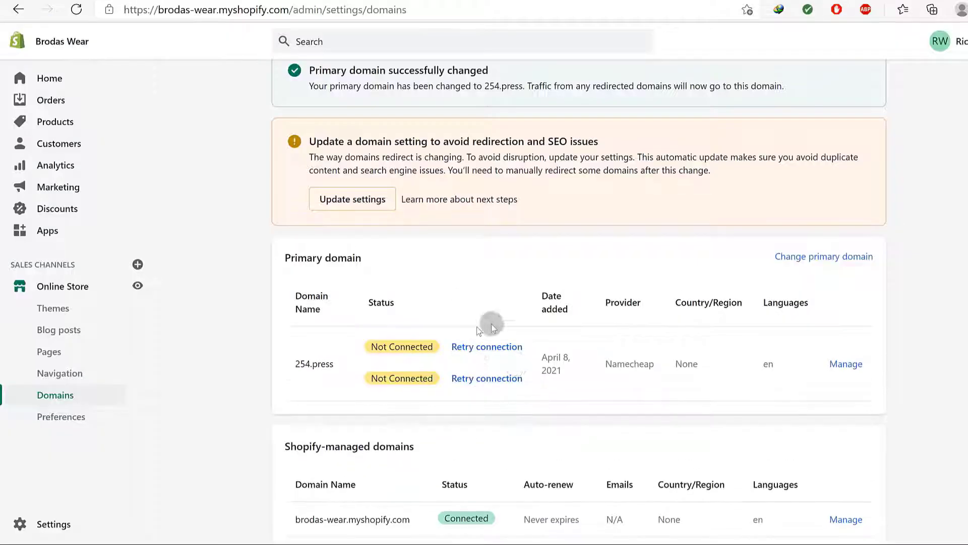
{"action": "scroll", "coordinate": [487, 291], "scroll_direction": "down", "scroll_amount": 2}
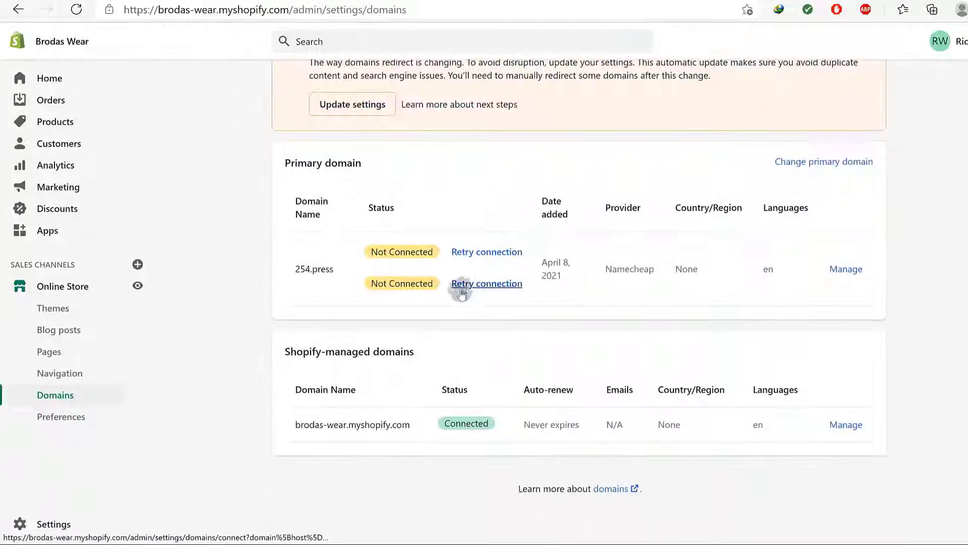